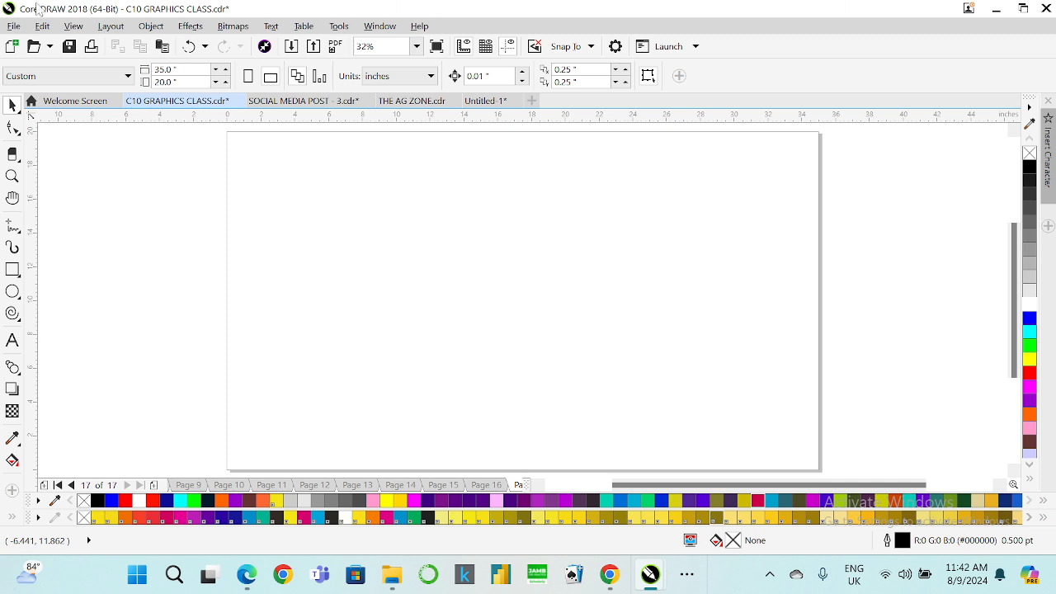
- Draw a rectangle about 12.25 by 13 inches on the blank page and delete it
{"action": "left_click", "coordinate": [12, 269]}
{"action": "left_click_drag", "start_coordinate": [302, 177], "coordinate": [512, 398]}
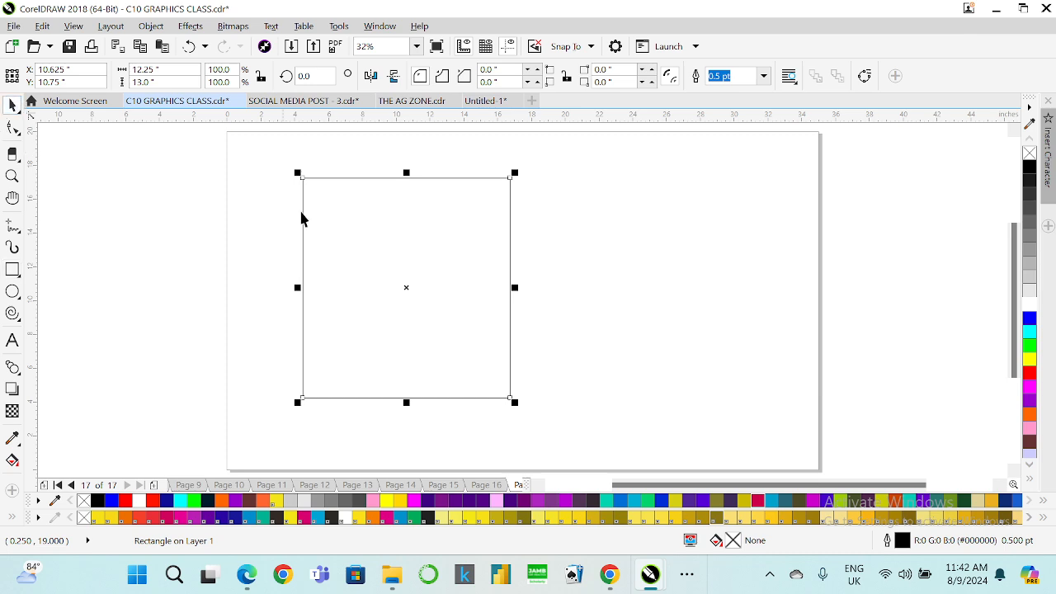
{"action": "left_click", "coordinate": [181, 197]}
{"action": "left_click", "coordinate": [360, 244]}
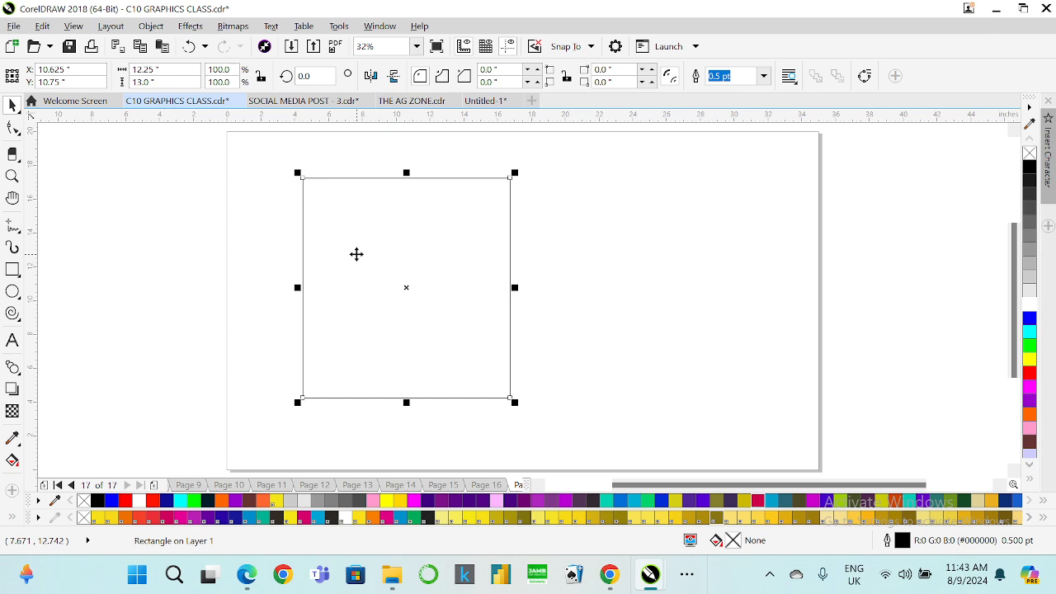
{"action": "key", "text": "Delete"}
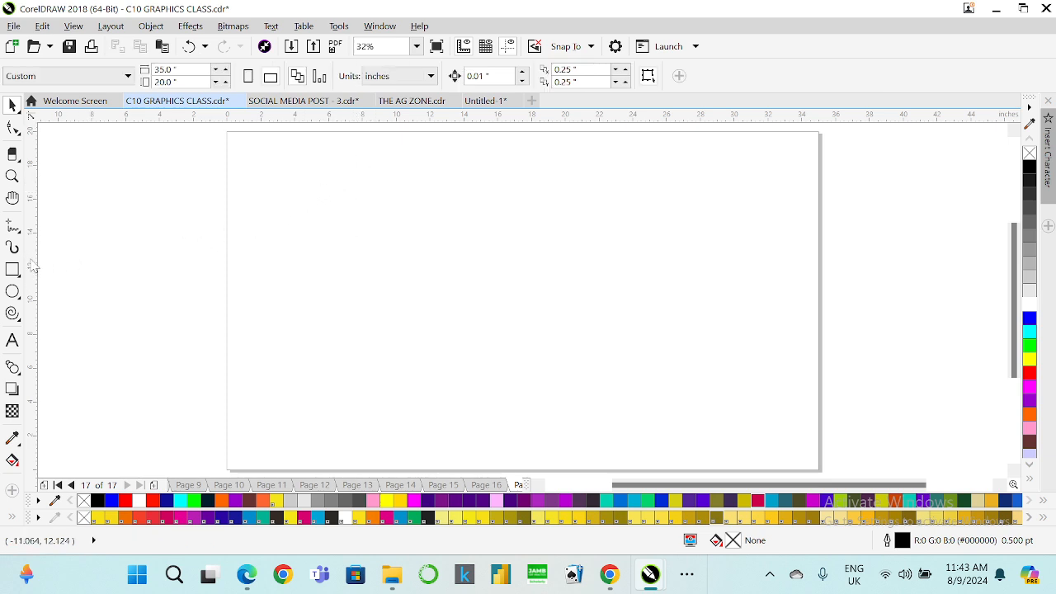
- Draw a straight horizontal Freehand line 24 inches long near the page's upper edge, discarding the first slightly tilted line
{"action": "left_click", "coordinate": [12, 176]}
{"action": "left_click", "coordinate": [13, 225]}
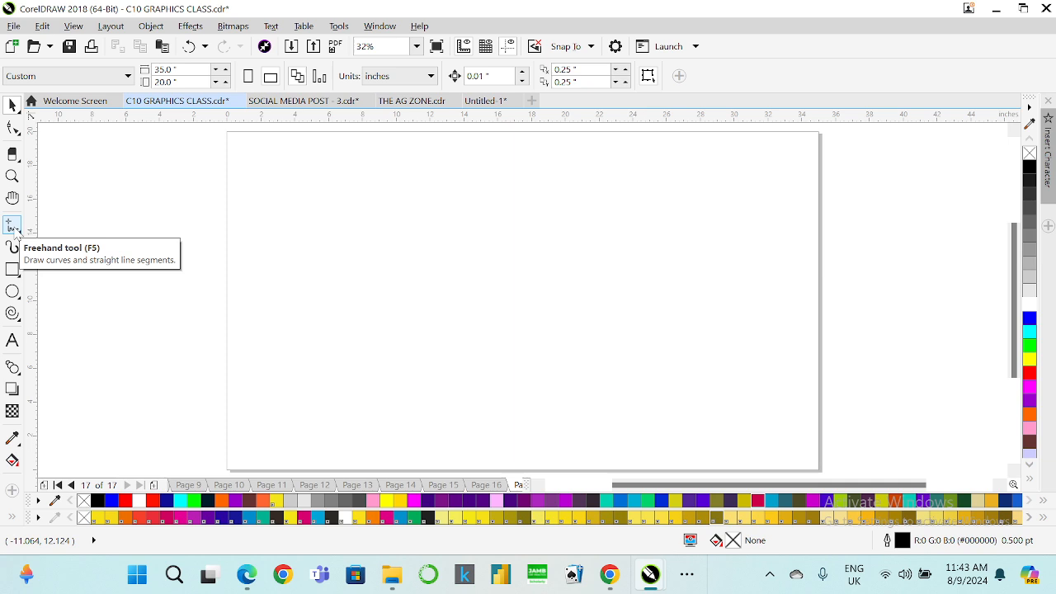
{"action": "left_click", "coordinate": [13, 225]}
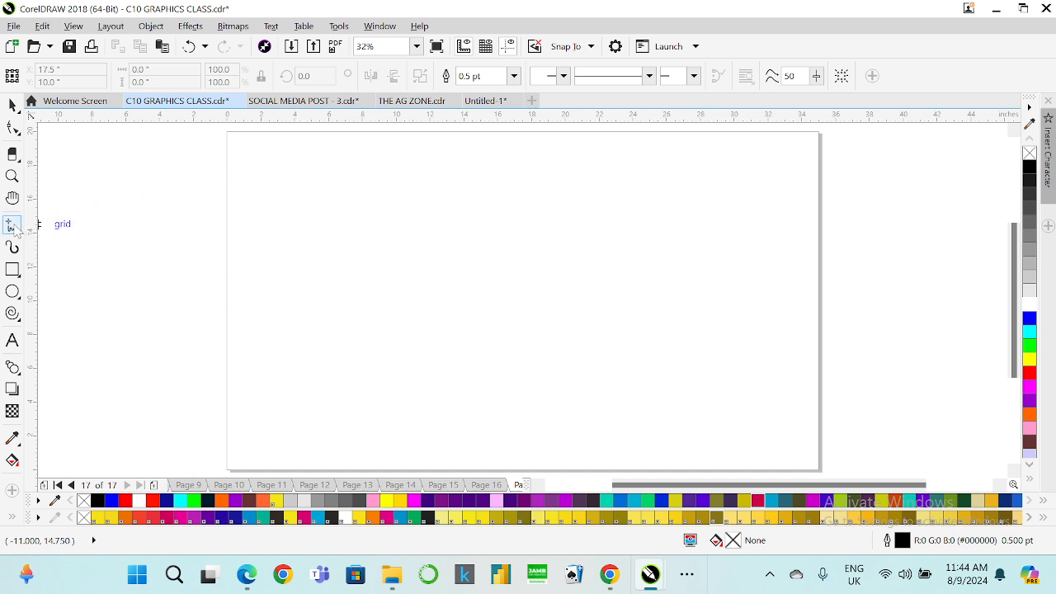
{"action": "left_click", "coordinate": [316, 161]}
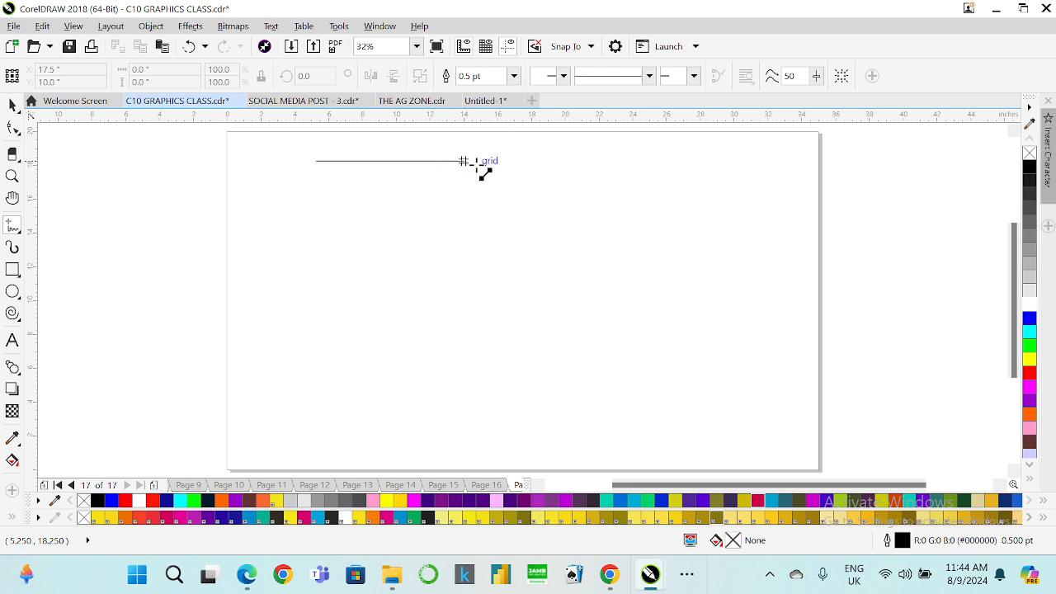
{"action": "left_click", "coordinate": [711, 166]}
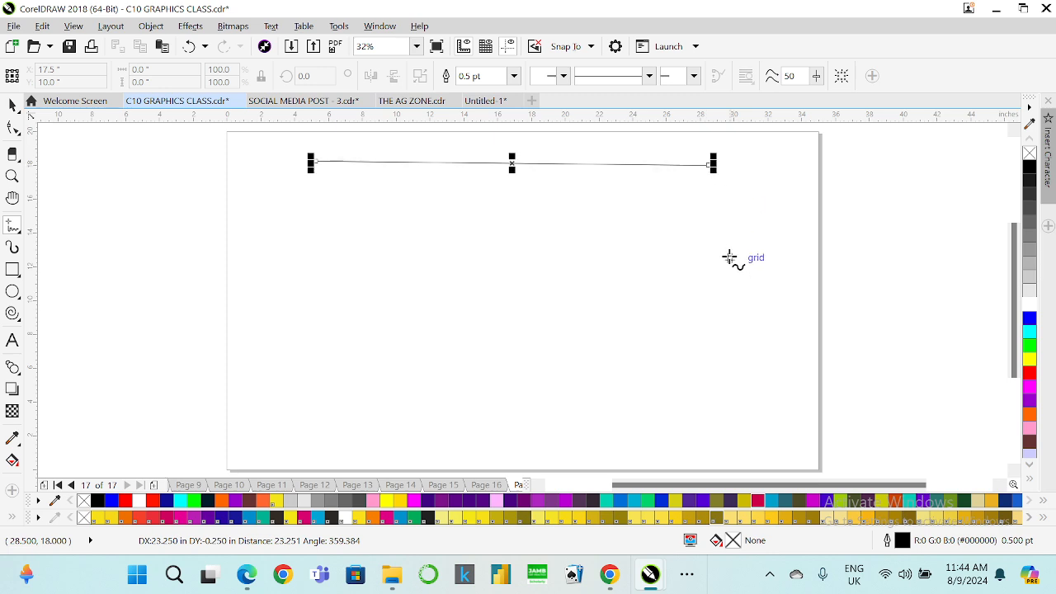
{"action": "key", "text": "Delete"}
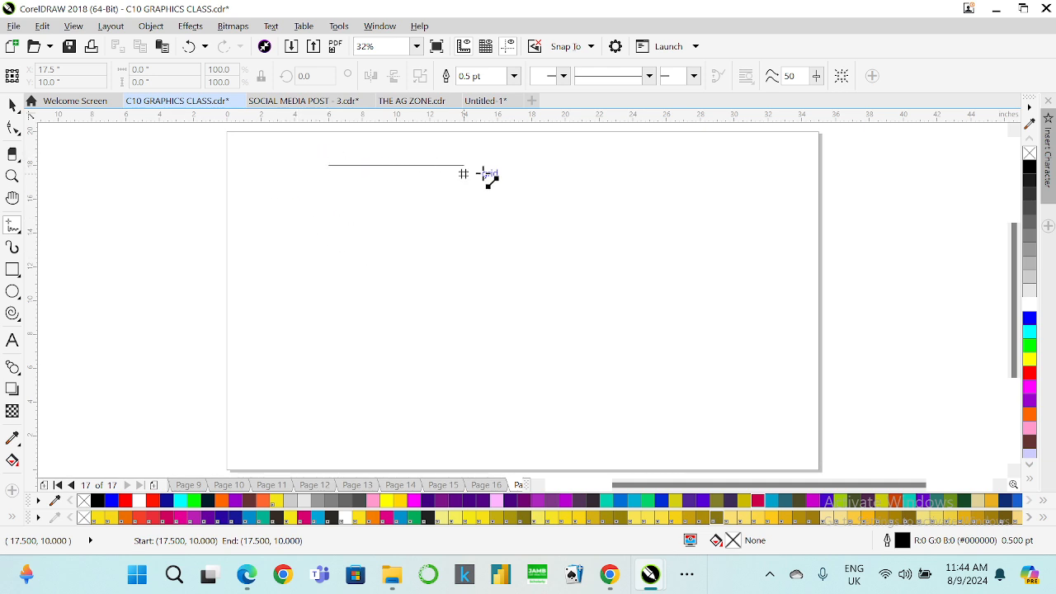
{"action": "left_click", "coordinate": [735, 212]}
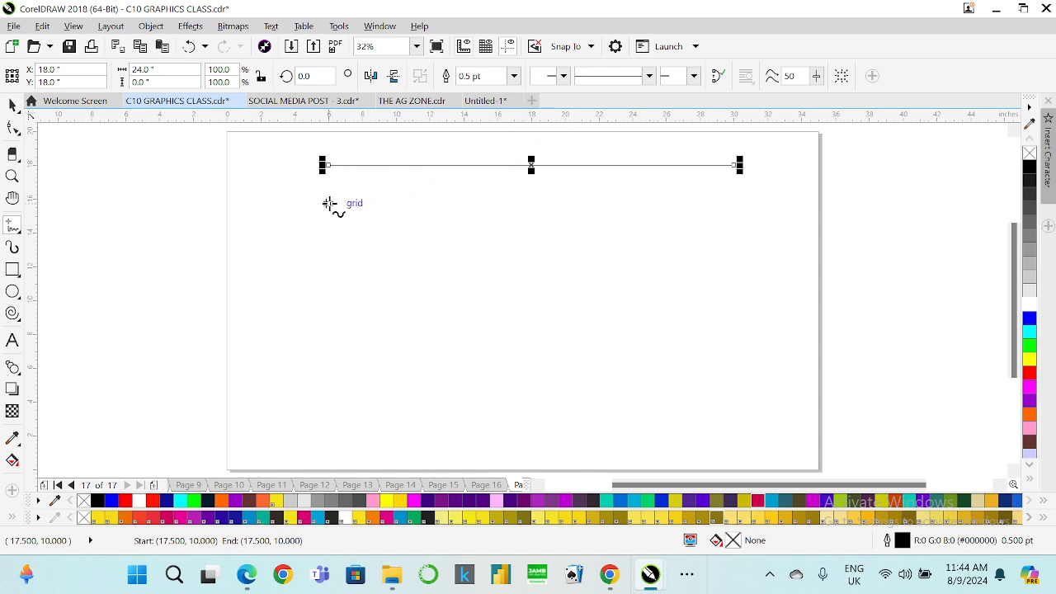
- Draw a connected zigzag line about 24 inches wide and 1.25 inches high beneath the straight line
{"action": "left_click", "coordinate": [329, 201]}
{"action": "mouse_move", "coordinate": [347, 181]}
{"action": "left_mouse_down"}
{"action": "mouse_move", "coordinate": [381, 234]}
{"action": "mouse_move", "coordinate": [419, 181]}
{"action": "mouse_move", "coordinate": [455, 226]}
{"action": "mouse_move", "coordinate": [501, 193]}
{"action": "mouse_move", "coordinate": [496, 186]}
{"action": "mouse_move", "coordinate": [530, 229]}
{"action": "mouse_move", "coordinate": [579, 185]}
{"action": "mouse_move", "coordinate": [616, 228]}
{"action": "mouse_move", "coordinate": [665, 183]}
{"action": "mouse_move", "coordinate": [693, 222]}
{"action": "mouse_move", "coordinate": [739, 187]}
{"action": "mouse_move", "coordinate": [785, 229]}
{"action": "mouse_move", "coordinate": [835, 186]}
{"action": "mouse_move", "coordinate": [869, 228]}
{"action": "mouse_move", "coordinate": [917, 181]}
{"action": "mouse_move", "coordinate": [942, 218]}
{"action": "mouse_move", "coordinate": [981, 189]}
{"action": "mouse_move", "coordinate": [988, 216]}
{"action": "mouse_move", "coordinate": [908, 217]}
{"action": "mouse_move", "coordinate": [927, 221]}
{"action": "mouse_move", "coordinate": [966, 184]}
{"action": "mouse_move", "coordinate": [1002, 229]}
{"action": "mouse_move", "coordinate": [907, 206]}
{"action": "mouse_move", "coordinate": [886, 218]}
{"action": "left_mouse_up"}
{"action": "scroll", "coordinate": [349, 183], "scroll_direction": "up", "scroll_amount": 2}
{"action": "left_click", "coordinate": [12, 104]}
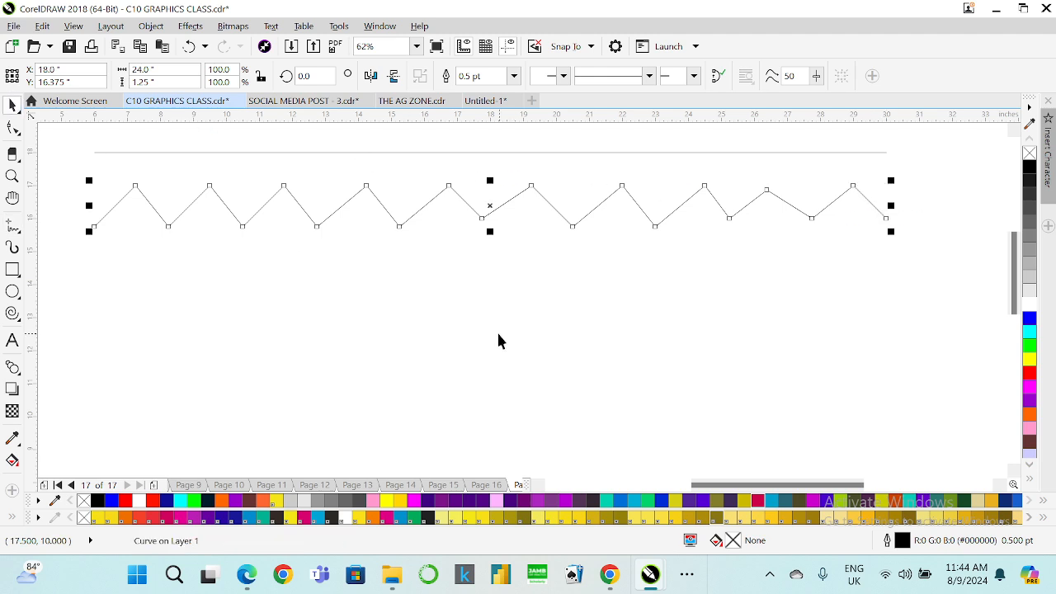
{"action": "left_click", "coordinate": [492, 322]}
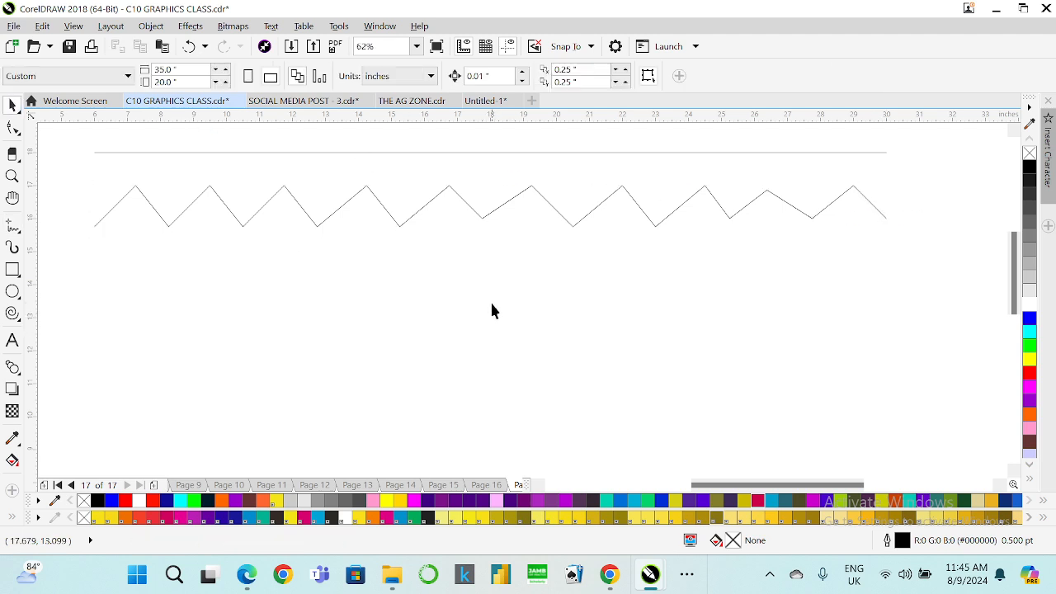
- Try two loose Freehand scribbles below the zigzag and delete both of them
{"action": "left_click", "coordinate": [12, 229]}
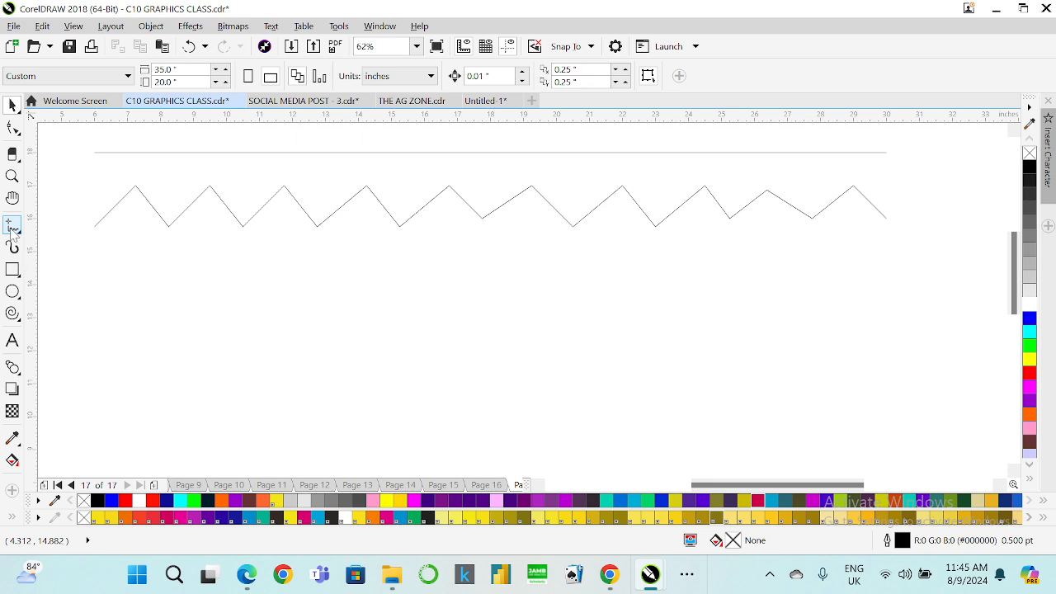
{"action": "mouse_move", "coordinate": [144, 299]}
{"action": "left_mouse_down"}
{"action": "mouse_move", "coordinate": [275, 252]}
{"action": "mouse_move", "coordinate": [310, 273]}
{"action": "mouse_move", "coordinate": [376, 276]}
{"action": "mouse_move", "coordinate": [643, 351]}
{"action": "mouse_move", "coordinate": [737, 357]}
{"action": "mouse_move", "coordinate": [531, 360]}
{"action": "mouse_move", "coordinate": [436, 325]}
{"action": "left_mouse_up"}
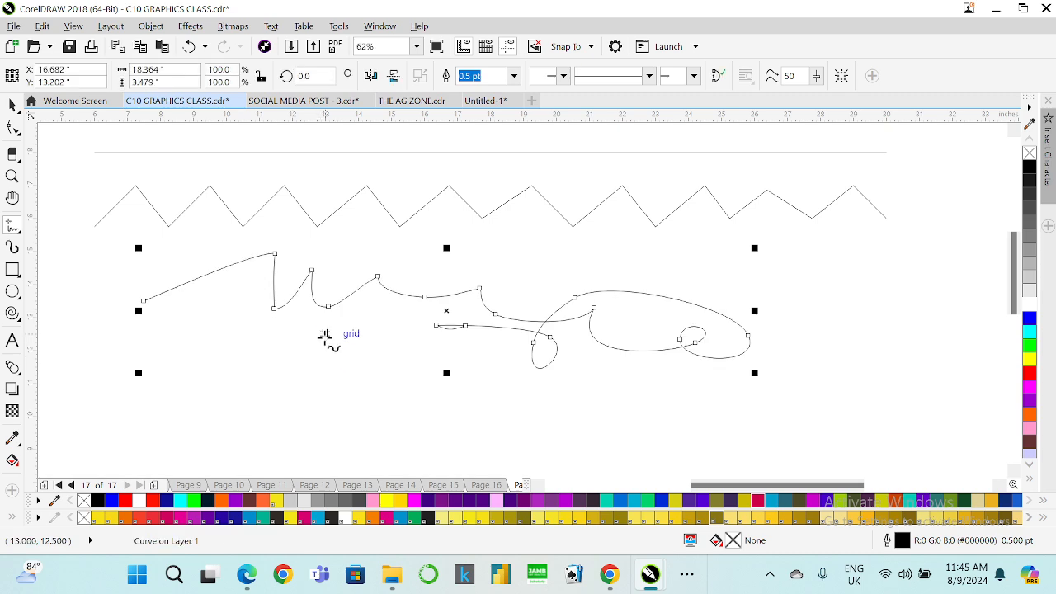
{"action": "mouse_move", "coordinate": [326, 335]}
{"action": "left_mouse_down"}
{"action": "mouse_move", "coordinate": [270, 462]}
{"action": "mouse_move", "coordinate": [358, 433]}
{"action": "mouse_move", "coordinate": [375, 414]}
{"action": "mouse_move", "coordinate": [508, 390]}
{"action": "mouse_move", "coordinate": [317, 408]}
{"action": "mouse_move", "coordinate": [387, 449]}
{"action": "mouse_move", "coordinate": [560, 447]}
{"action": "mouse_move", "coordinate": [487, 419]}
{"action": "left_mouse_up"}
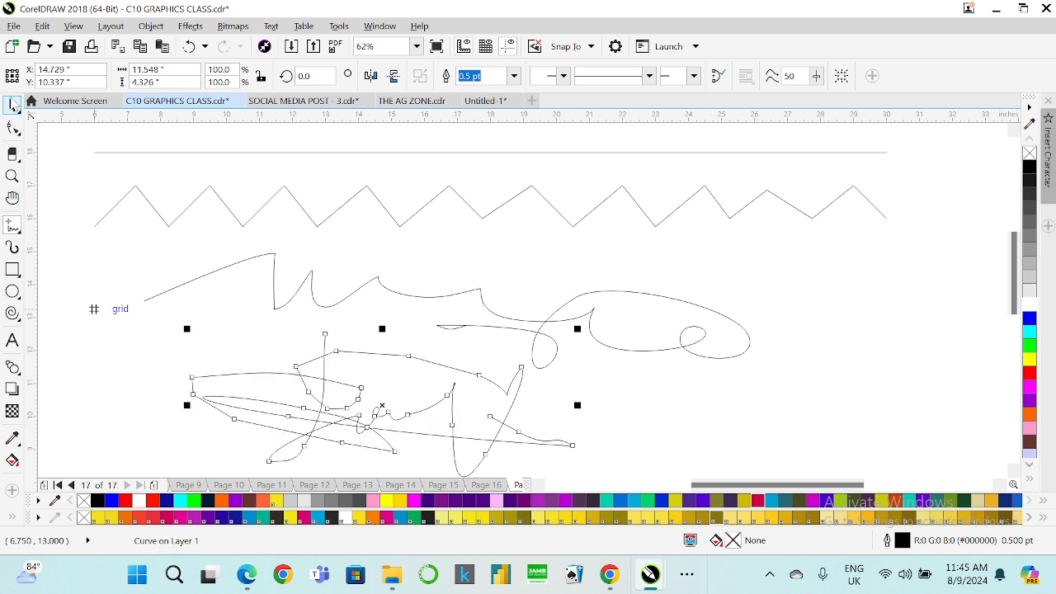
{"action": "left_click", "coordinate": [13, 106]}
{"action": "key", "text": "Delete"}
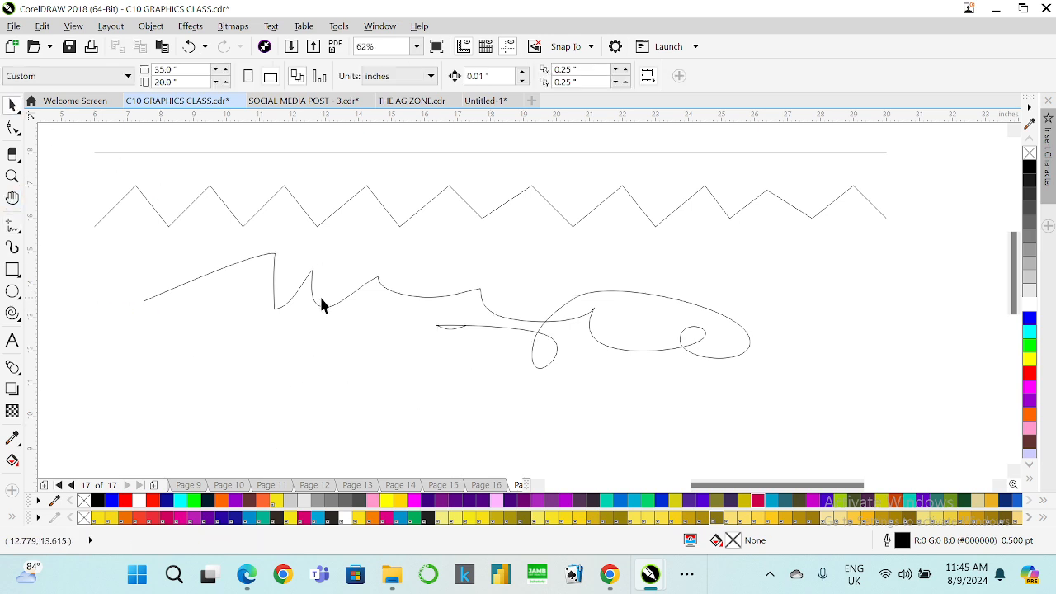
{"action": "left_click", "coordinate": [319, 306]}
{"action": "key", "text": "Delete"}
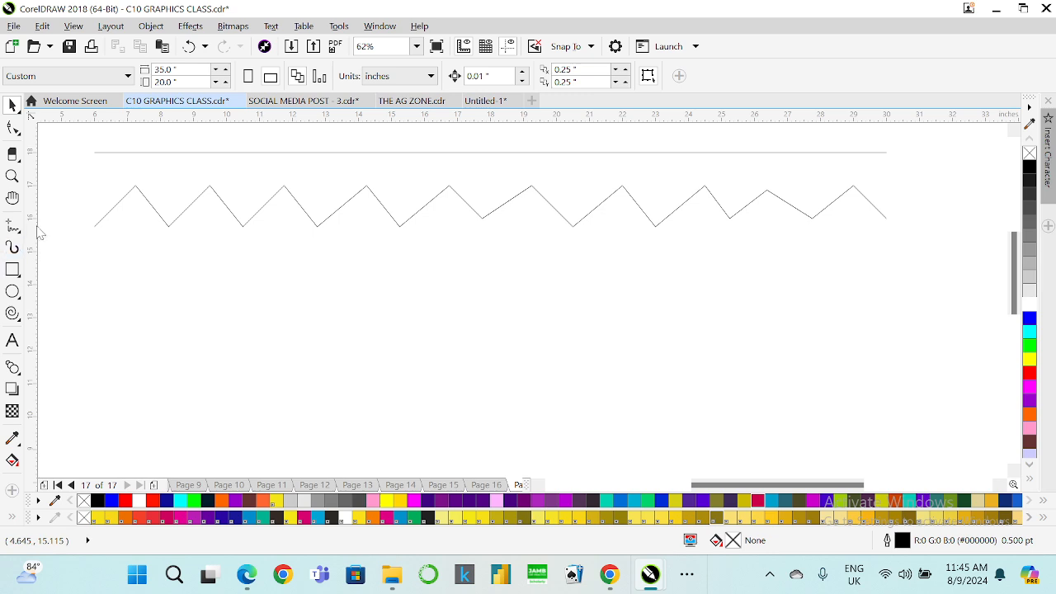
- Draw a short connected zigzag about 5.75 inches wide below the existing one with the Freehand tool and delete it
{"action": "left_click", "coordinate": [10, 231]}
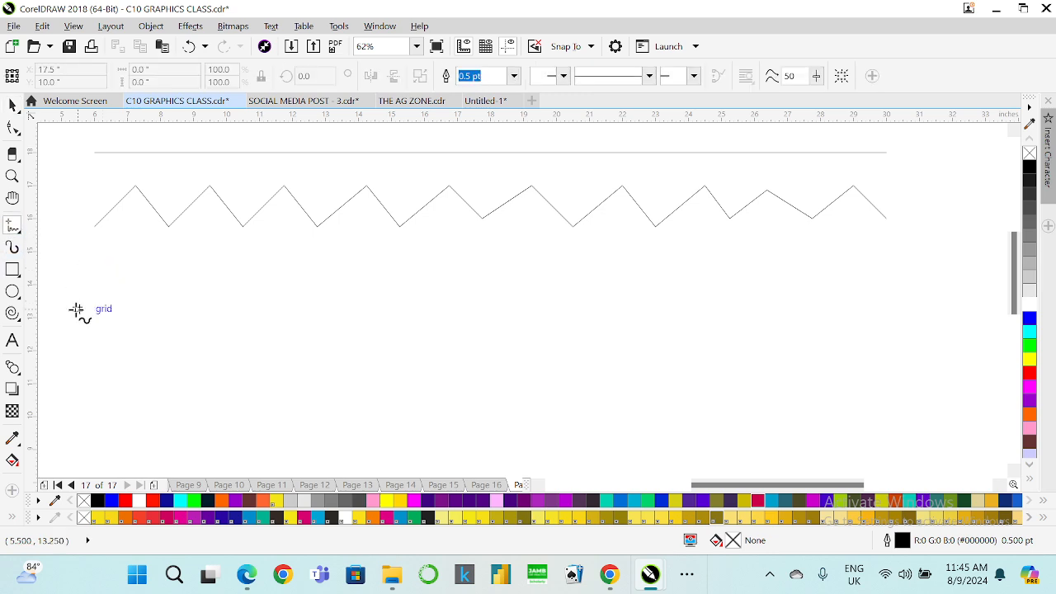
{"action": "left_click", "coordinate": [78, 309]}
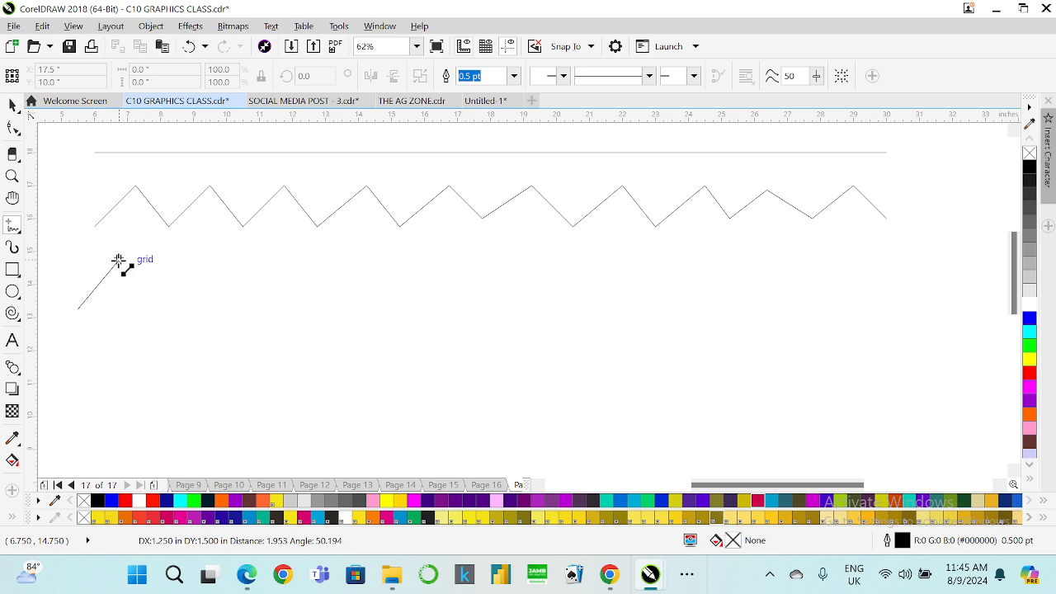
{"action": "left_click", "coordinate": [118, 261]}
{"action": "left_click", "coordinate": [120, 259]}
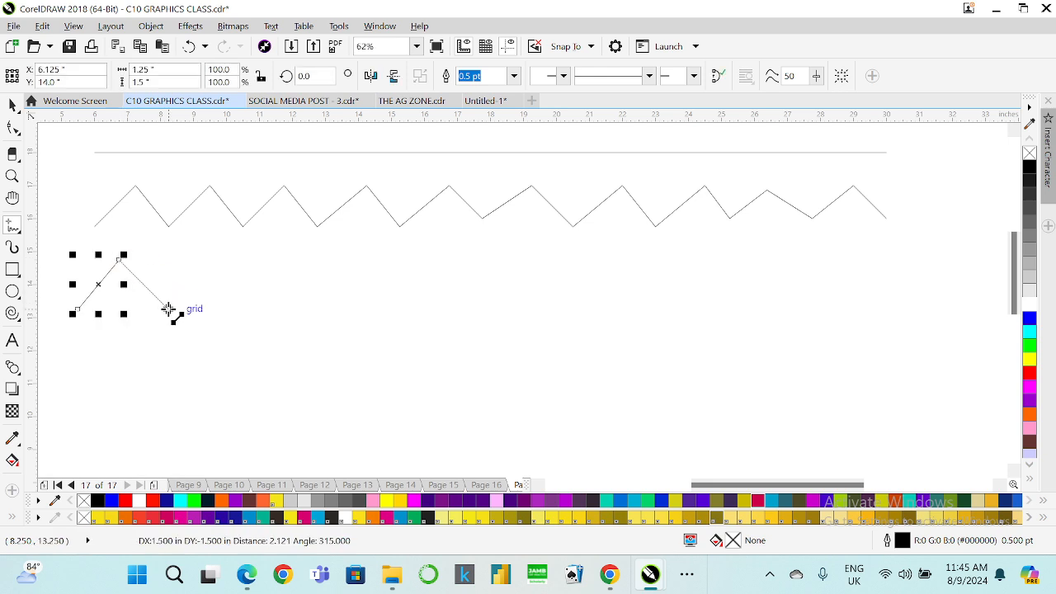
{"action": "left_click", "coordinate": [168, 310]}
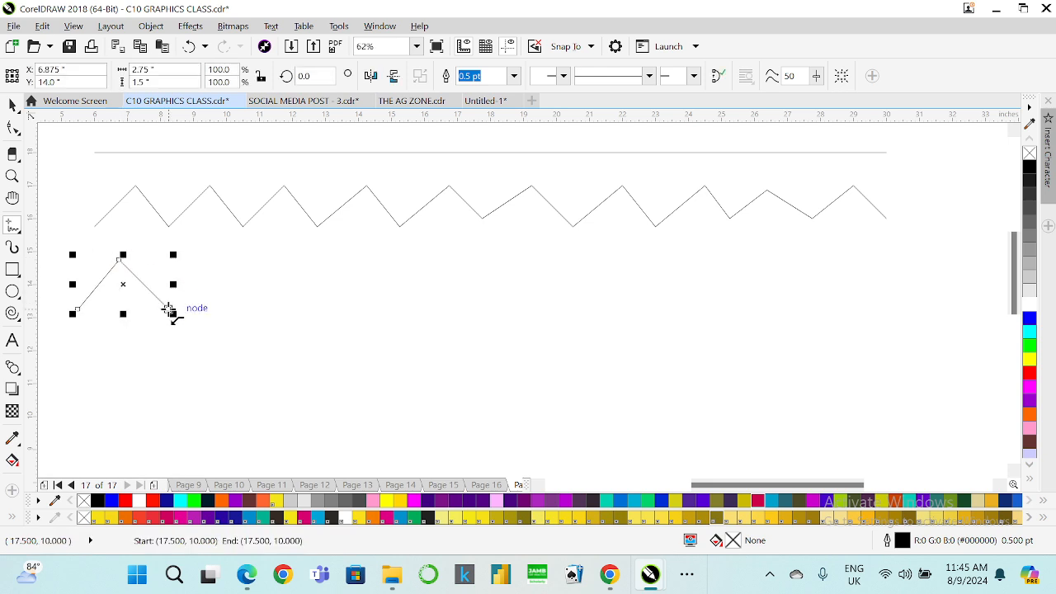
{"action": "left_click", "coordinate": [219, 258]}
{"action": "left_click", "coordinate": [266, 310]}
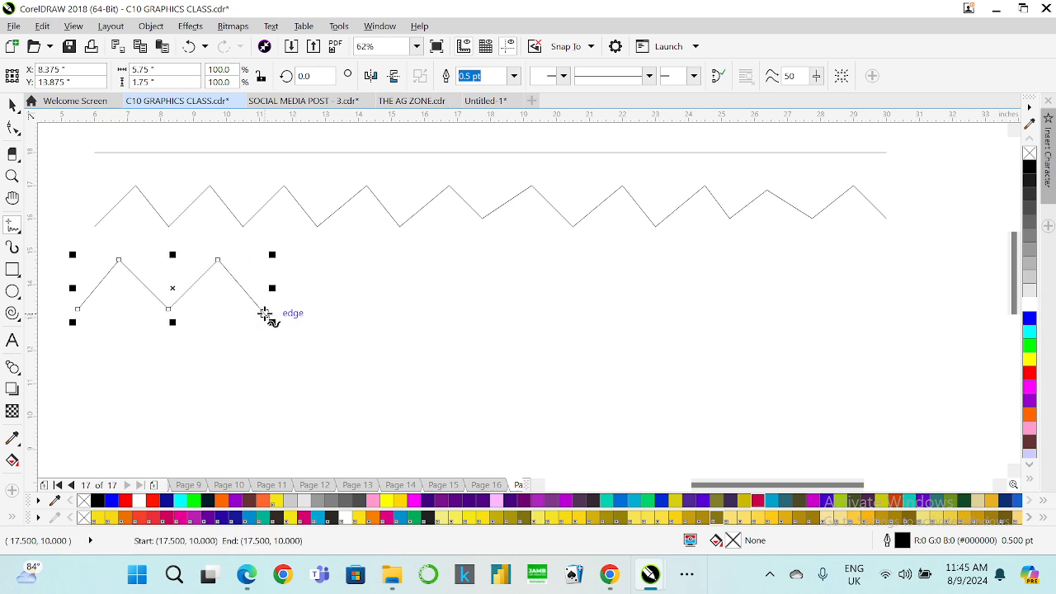
{"action": "key", "text": "Delete"}
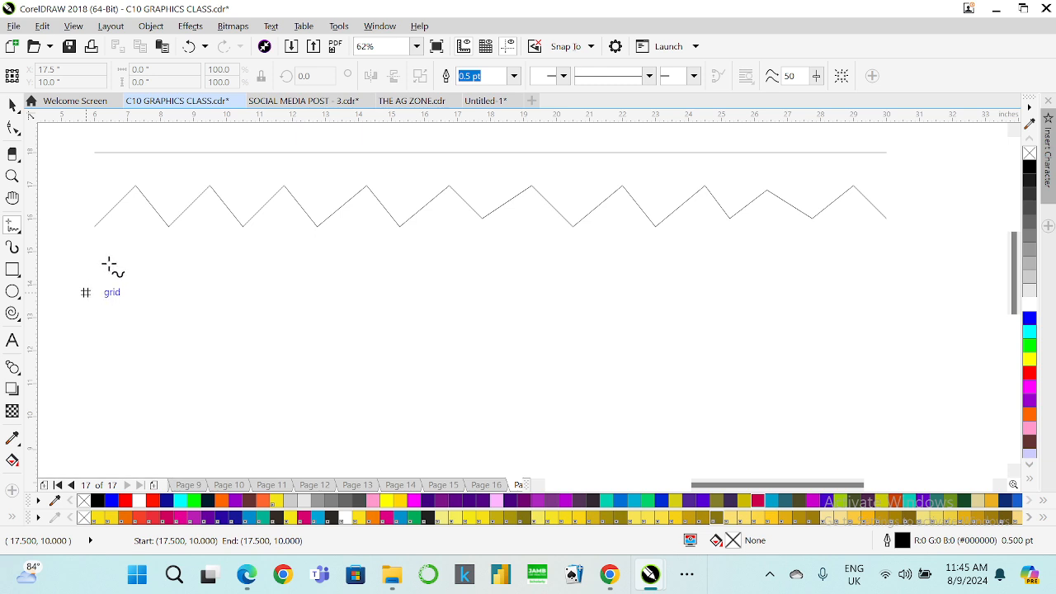
- Draw a freehand scalloped line of rounded bumps about 24 inches wide and 1.7 inches high beneath the zigzag, undoing the stray first stroke
{"action": "left_click_drag", "start_coordinate": [108, 265], "coordinate": [95, 293]}
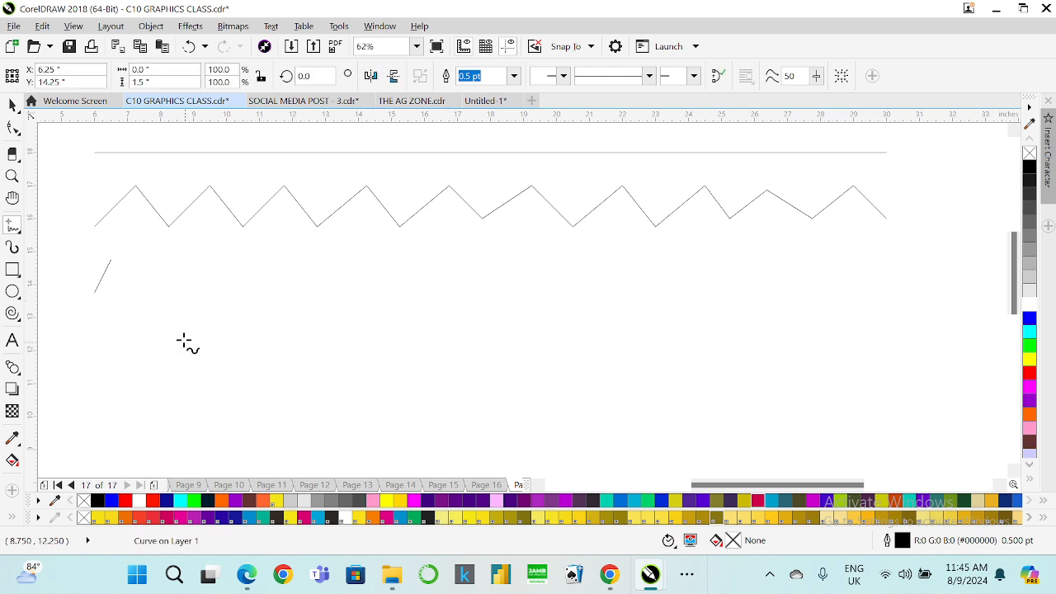
{"action": "key", "text": "ctrl+z"}
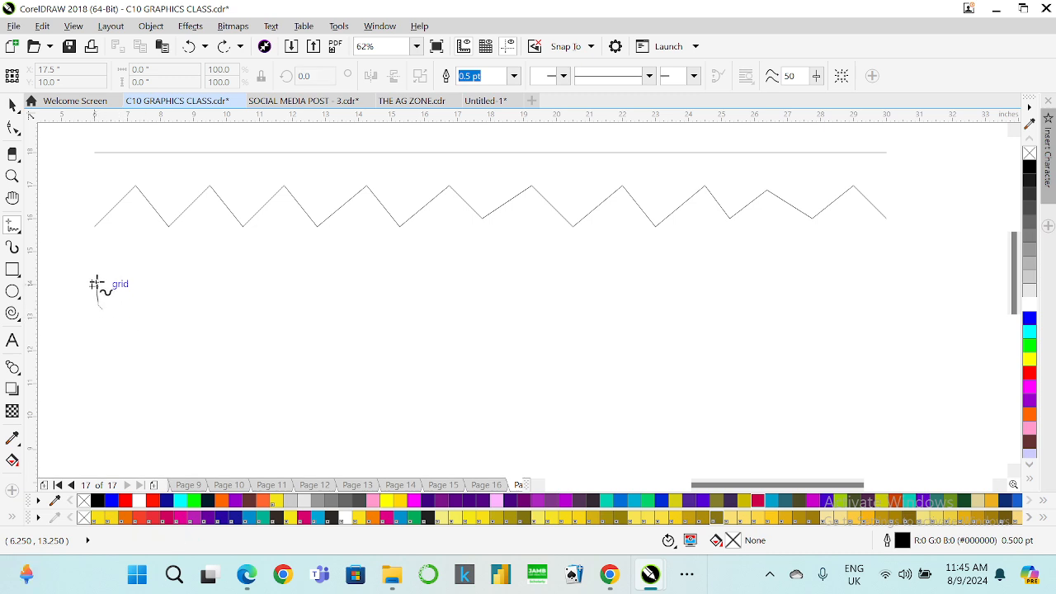
{"action": "mouse_move", "coordinate": [97, 284]}
{"action": "left_mouse_down"}
{"action": "mouse_move", "coordinate": [144, 267]}
{"action": "mouse_move", "coordinate": [168, 301]}
{"action": "mouse_move", "coordinate": [170, 283]}
{"action": "mouse_move", "coordinate": [194, 267]}
{"action": "mouse_move", "coordinate": [217, 267]}
{"action": "mouse_move", "coordinate": [235, 292]}
{"action": "mouse_move", "coordinate": [244, 268]}
{"action": "mouse_move", "coordinate": [275, 269]}
{"action": "mouse_move", "coordinate": [284, 284]}
{"action": "mouse_move", "coordinate": [319, 275]}
{"action": "mouse_move", "coordinate": [332, 289]}
{"action": "mouse_move", "coordinate": [334, 276]}
{"action": "mouse_move", "coordinate": [388, 276]}
{"action": "mouse_move", "coordinate": [398, 289]}
{"action": "mouse_move", "coordinate": [422, 274]}
{"action": "mouse_move", "coordinate": [450, 285]}
{"action": "mouse_move", "coordinate": [449, 267]}
{"action": "mouse_move", "coordinate": [475, 260]}
{"action": "mouse_move", "coordinate": [496, 284]}
{"action": "mouse_move", "coordinate": [521, 265]}
{"action": "mouse_move", "coordinate": [554, 290]}
{"action": "mouse_move", "coordinate": [573, 267]}
{"action": "mouse_move", "coordinate": [599, 289]}
{"action": "mouse_move", "coordinate": [610, 268]}
{"action": "mouse_move", "coordinate": [644, 263]}
{"action": "mouse_move", "coordinate": [664, 286]}
{"action": "mouse_move", "coordinate": [671, 267]}
{"action": "mouse_move", "coordinate": [697, 259]}
{"action": "mouse_move", "coordinate": [718, 284]}
{"action": "mouse_move", "coordinate": [740, 259]}
{"action": "mouse_move", "coordinate": [780, 284]}
{"action": "mouse_move", "coordinate": [787, 267]}
{"action": "mouse_move", "coordinate": [813, 259]}
{"action": "mouse_move", "coordinate": [829, 276]}
{"action": "mouse_move", "coordinate": [846, 251]}
{"action": "mouse_move", "coordinate": [888, 282]}
{"action": "left_mouse_up"}
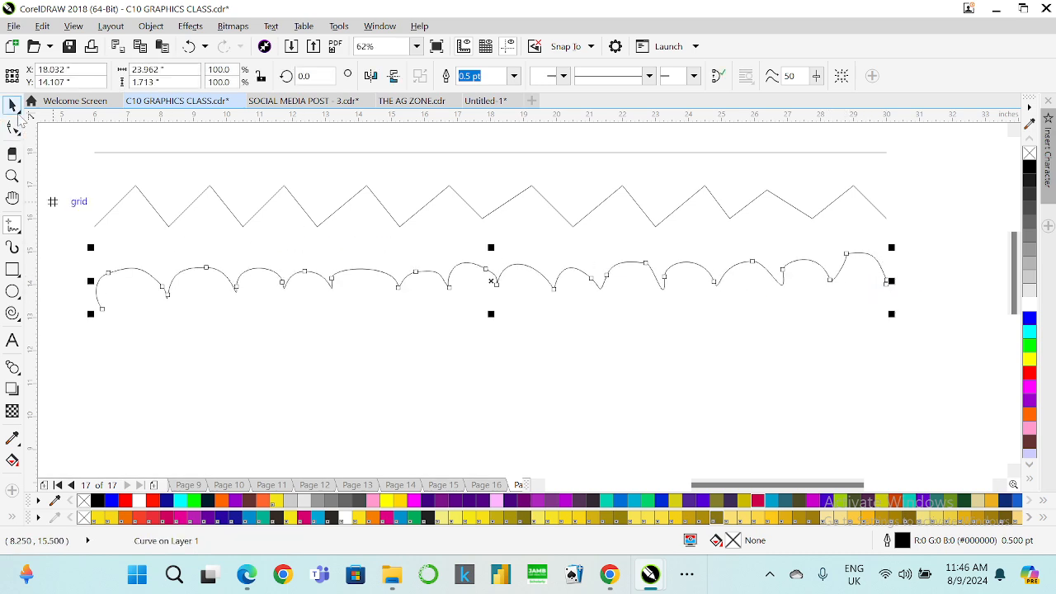
{"action": "left_click", "coordinate": [13, 108]}
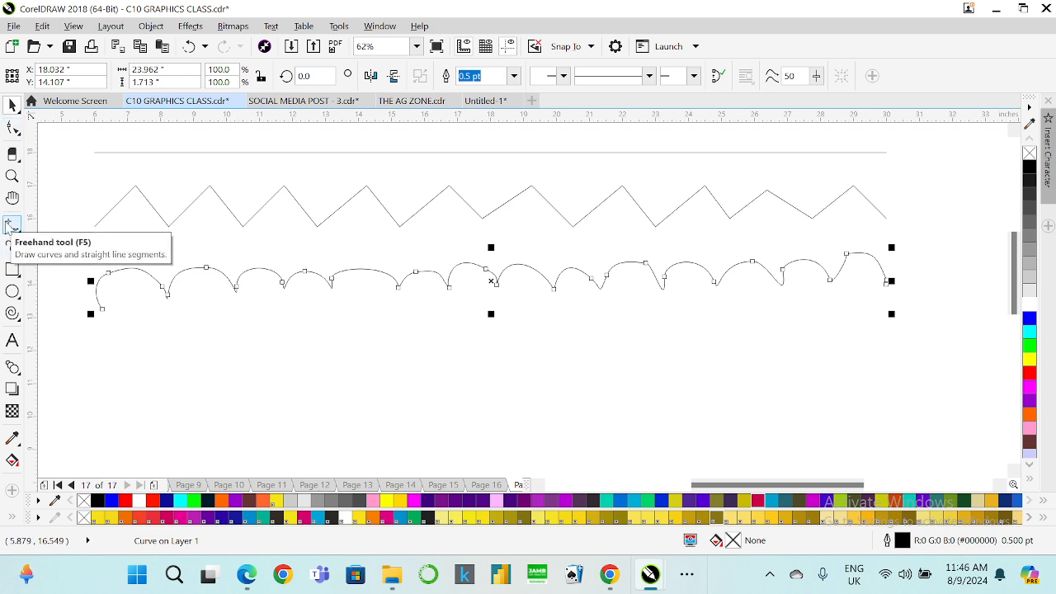
{"action": "left_click", "coordinate": [337, 333]}
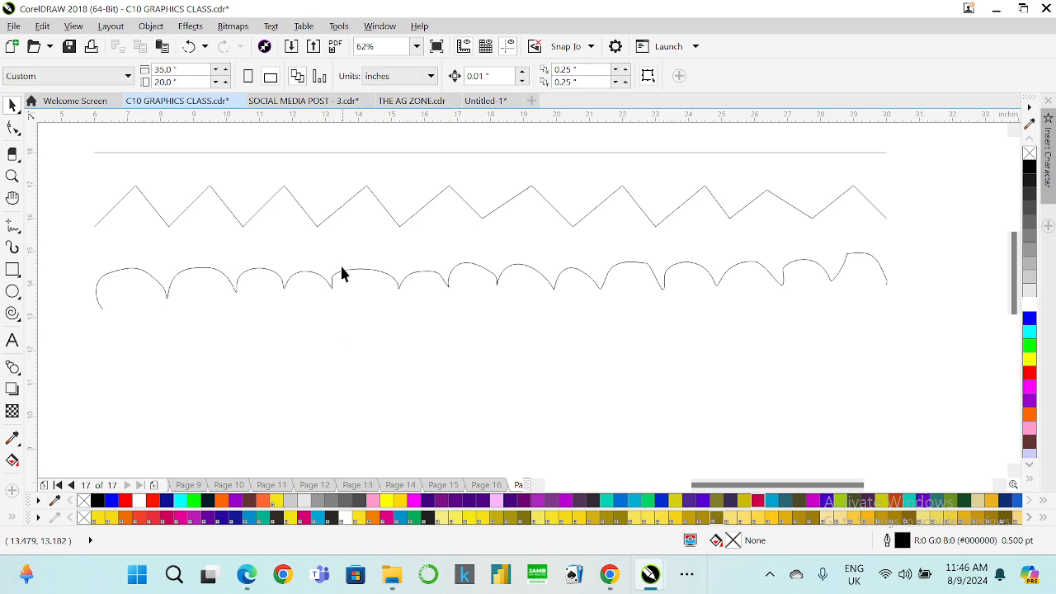
- Set the outline width of the straight line, the zigzag and the scalloped line to 8.0 pt each
{"action": "left_click", "coordinate": [116, 154]}
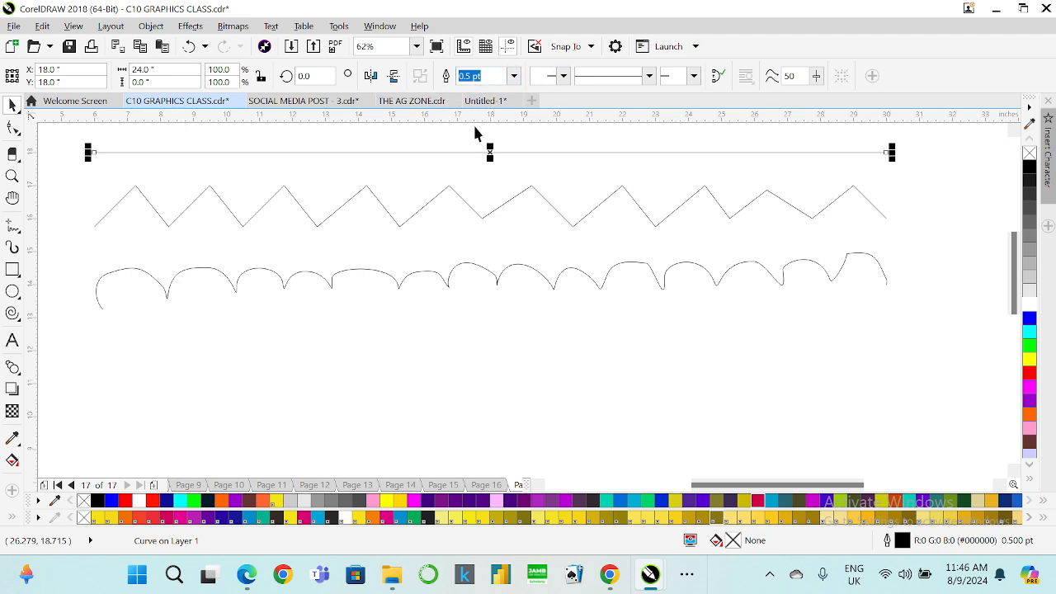
{"action": "left_click", "coordinate": [513, 75]}
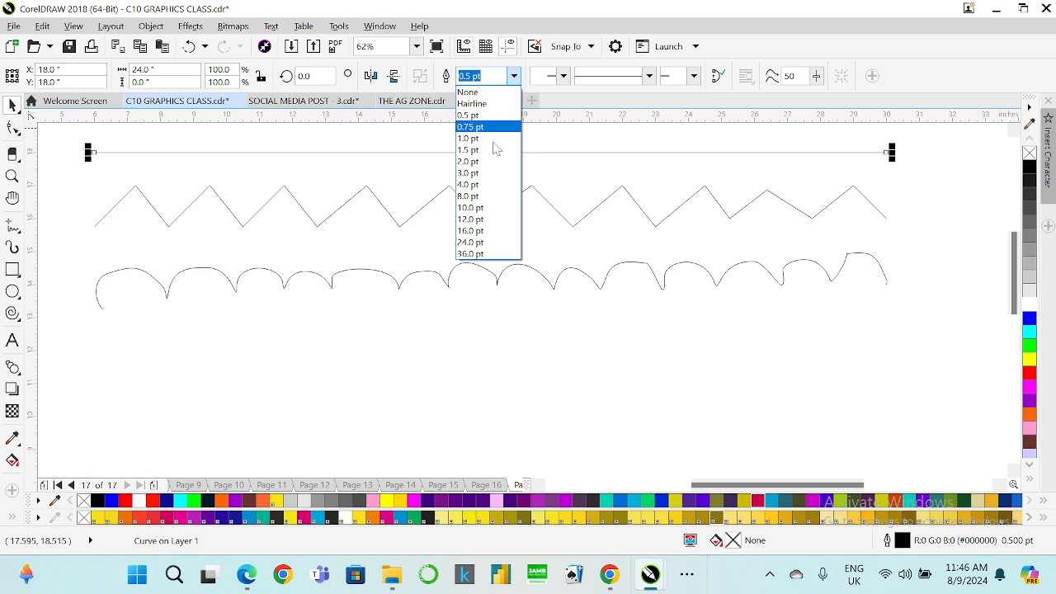
{"action": "left_click", "coordinate": [476, 197]}
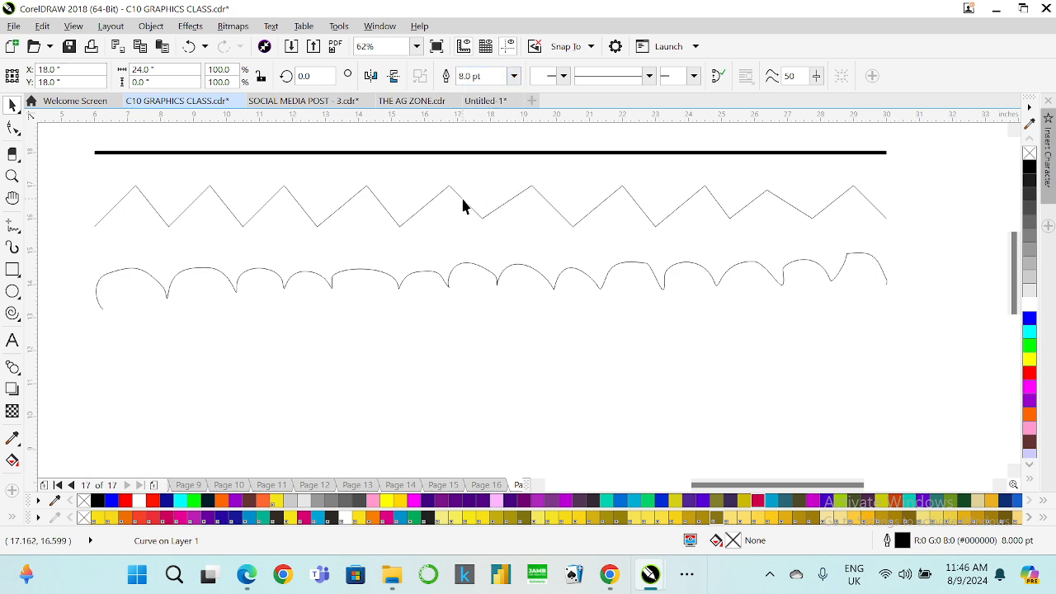
{"action": "left_click", "coordinate": [464, 207]}
{"action": "left_click", "coordinate": [513, 75]}
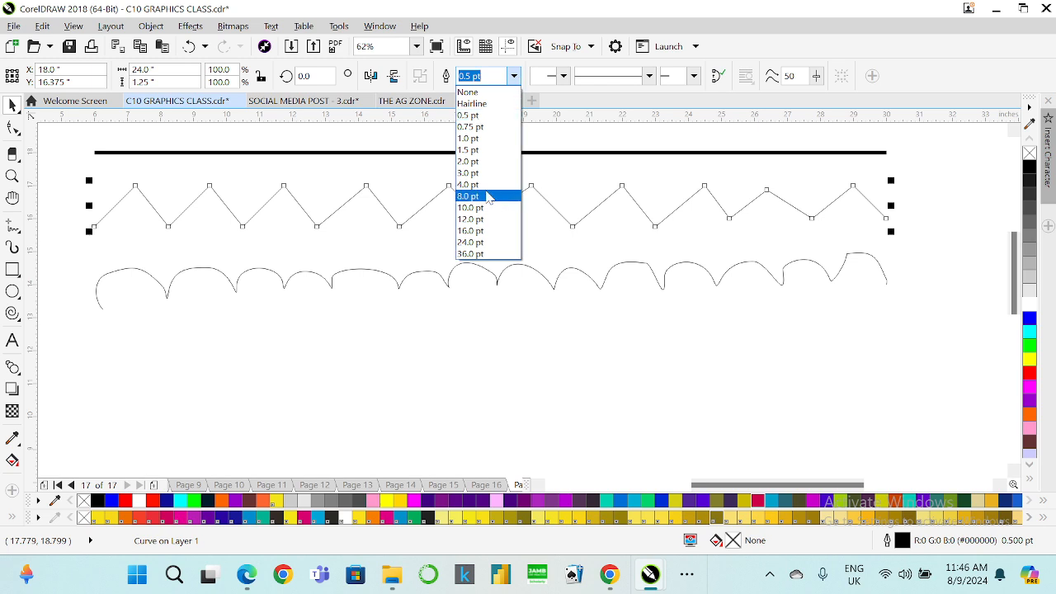
{"action": "left_click", "coordinate": [469, 197]}
{"action": "left_click", "coordinate": [482, 269]}
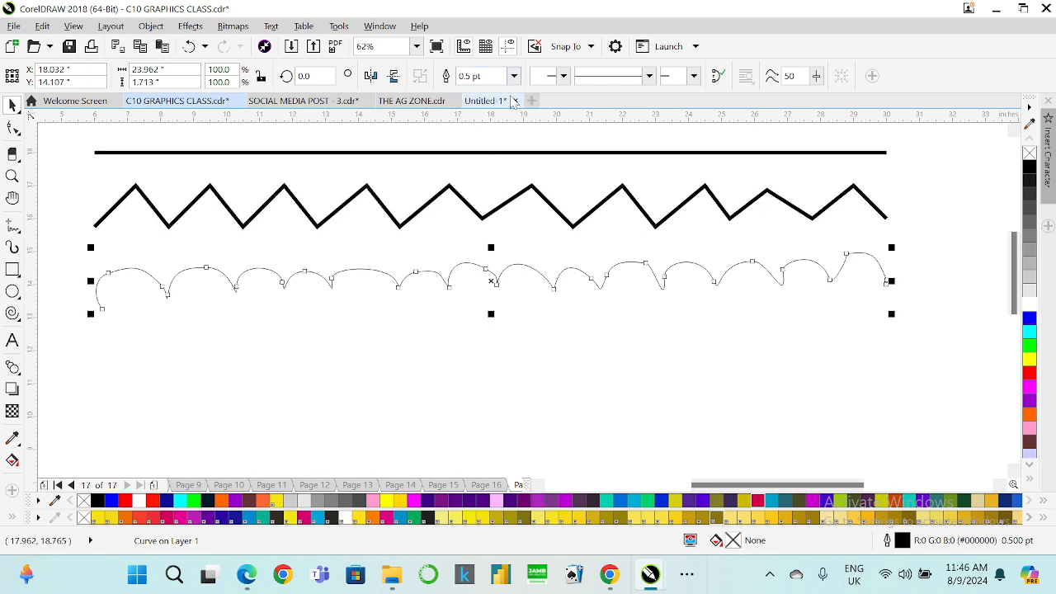
{"action": "left_click", "coordinate": [513, 75]}
{"action": "left_click", "coordinate": [472, 196]}
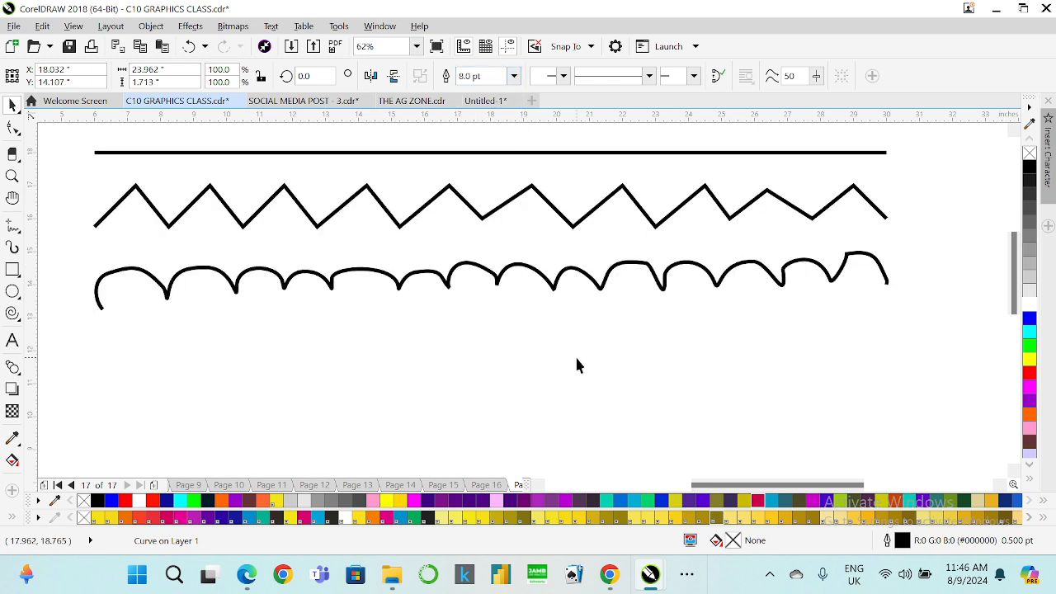
{"action": "left_click", "coordinate": [536, 359]}
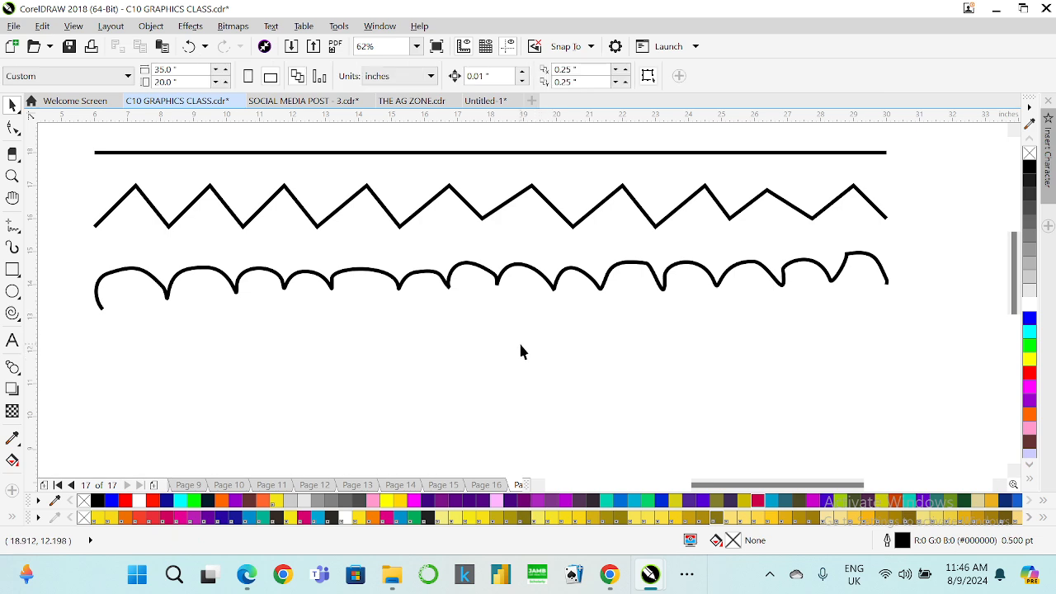
- Duplicate the straight line and place the copy beneath the scalloped line, at a Y position of 12.0 inches
{"action": "left_click", "coordinate": [356, 155]}
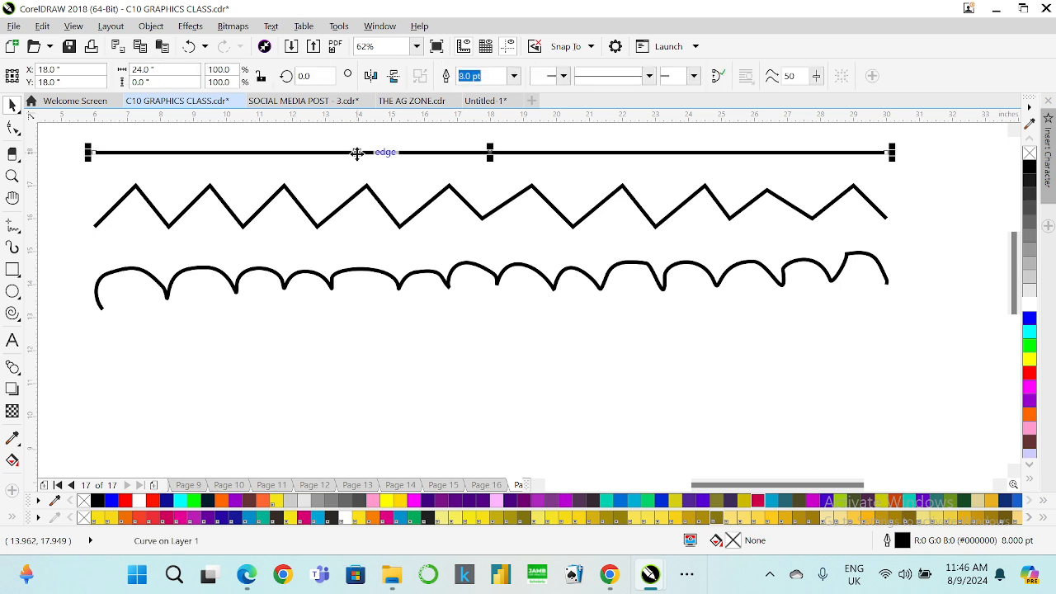
{"action": "key", "text": "ctrl+d"}
{"action": "left_click_drag", "start_coordinate": [363, 146], "coordinate": [347, 353]}
- Set the outline width of the upper straight line, the zigzag and the scalloped line to 4.0 pt together
{"action": "left_click_drag", "start_coordinate": [933, 134], "coordinate": [42, 336]}
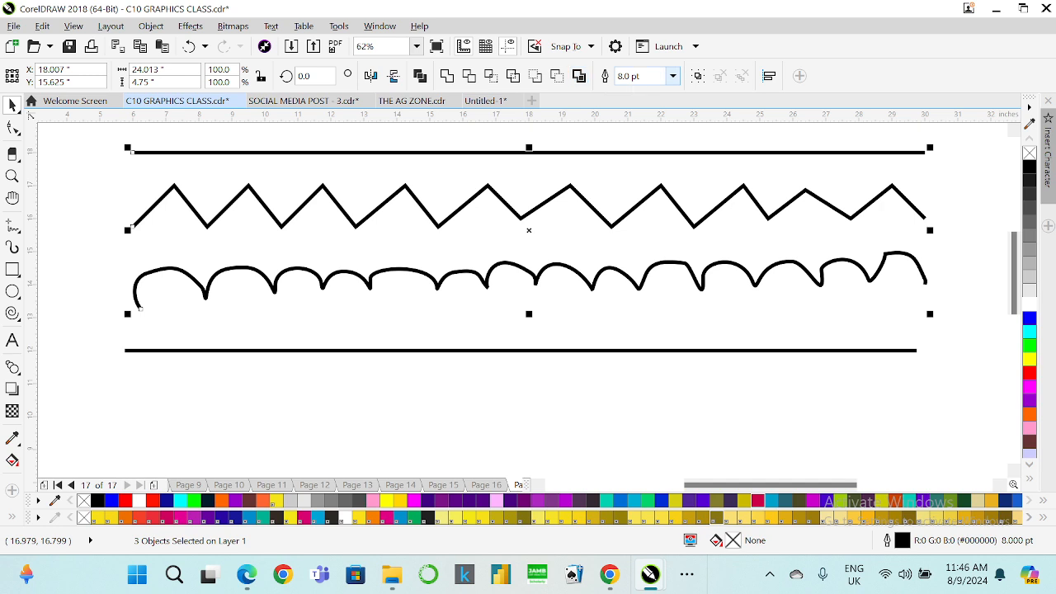
{"action": "left_click", "coordinate": [672, 76]}
{"action": "left_click", "coordinate": [644, 180]}
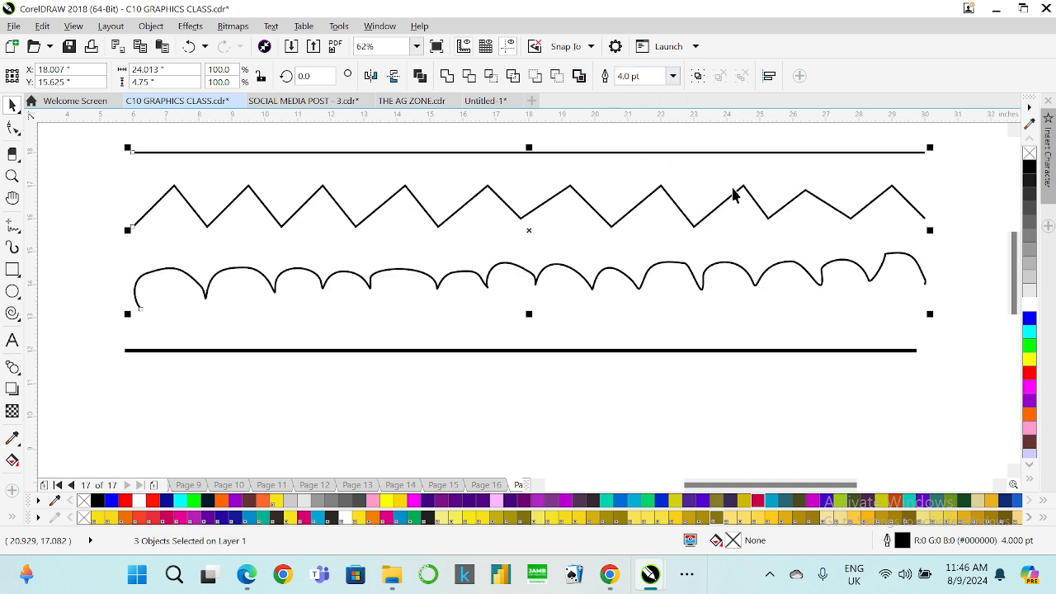
- Select the thick straight line under the scallops and examine the available line styles and the Edit Line Style settings
{"action": "left_click", "coordinate": [634, 345]}
{"action": "left_click", "coordinate": [627, 351]}
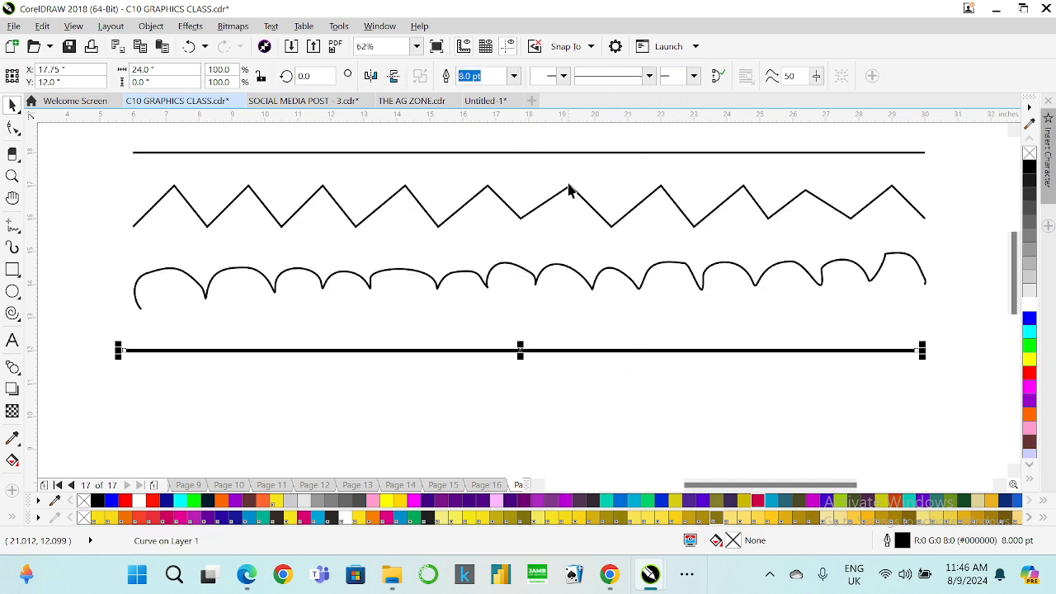
{"action": "left_click", "coordinate": [649, 76]}
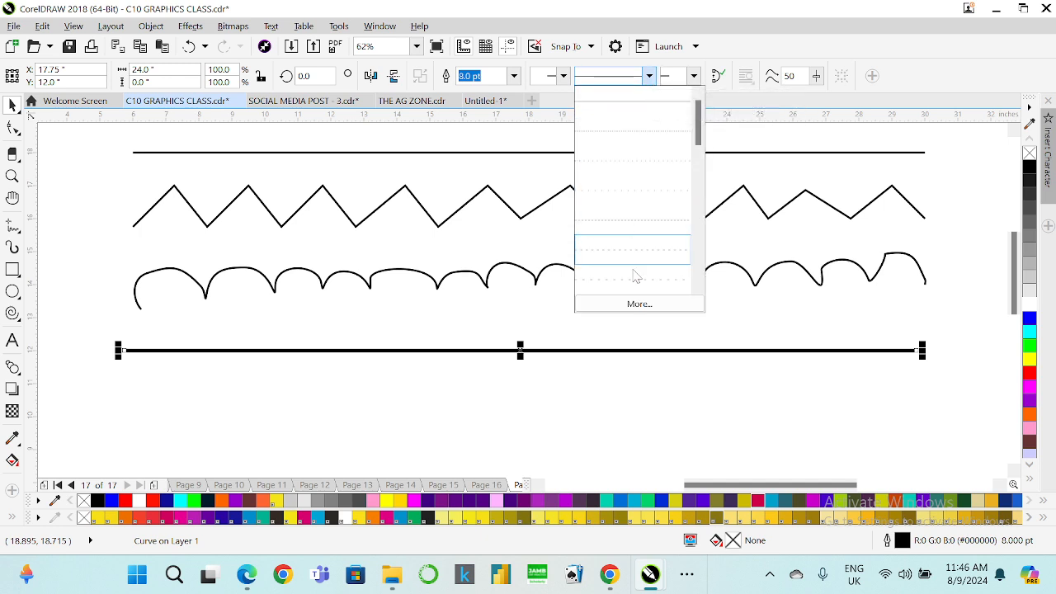
{"action": "left_click_drag", "start_coordinate": [700, 159], "coordinate": [694, 294]}
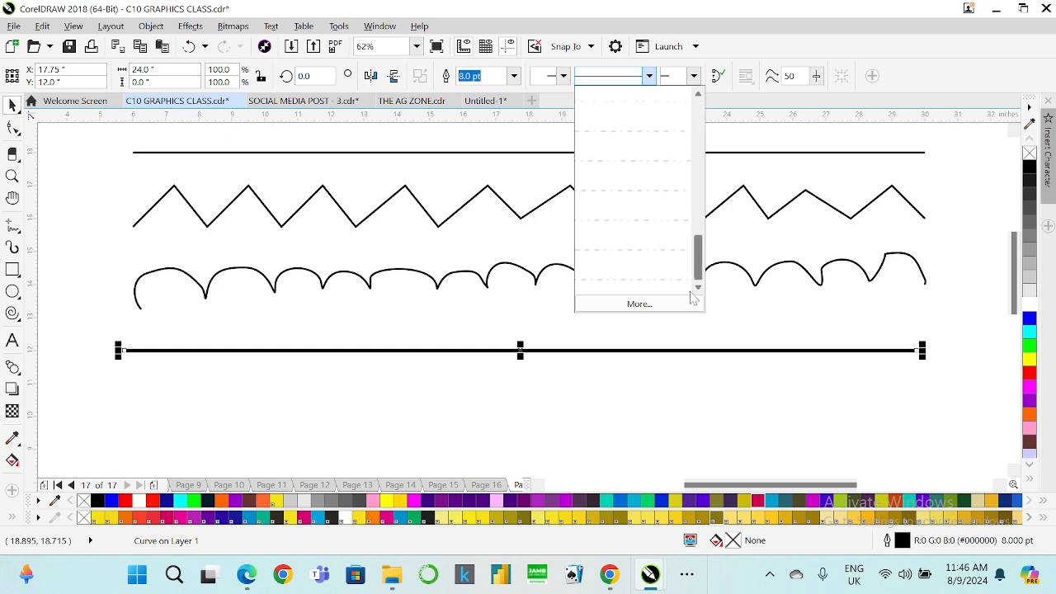
{"action": "left_click", "coordinate": [661, 308]}
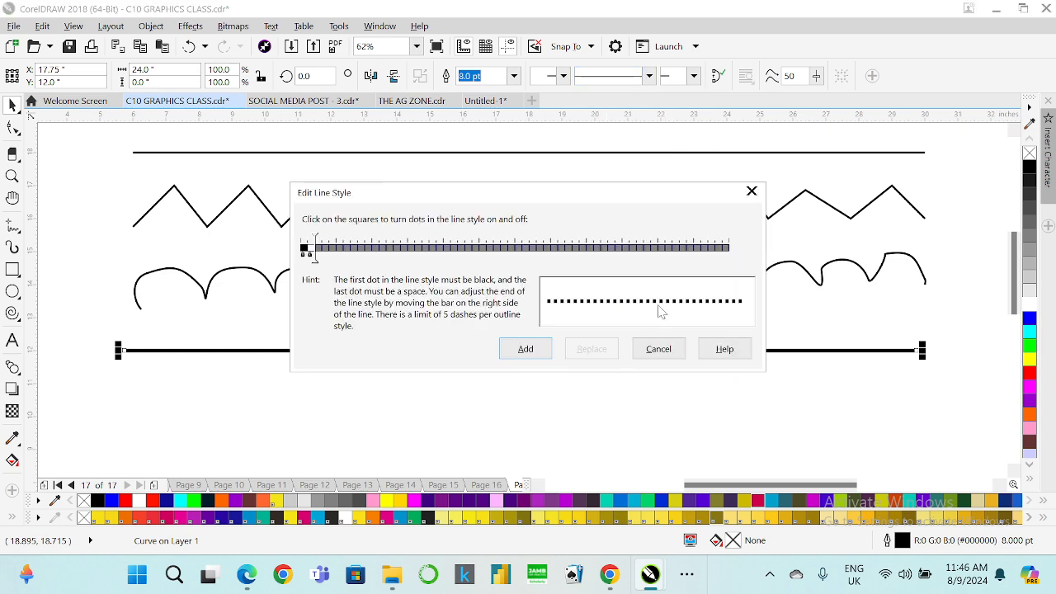
{"action": "left_click", "coordinate": [752, 190]}
- Try a short-dash and a long-dash line style on the lower straight line, and settle on a dash-dot style
{"action": "left_click", "coordinate": [649, 76]}
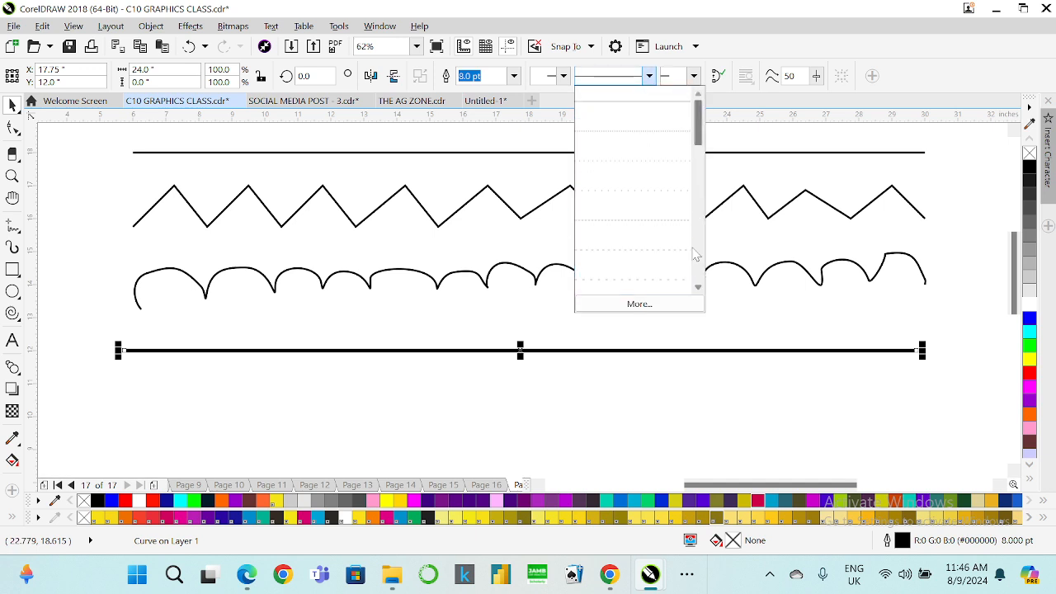
{"action": "left_click_drag", "start_coordinate": [698, 142], "coordinate": [698, 175]}
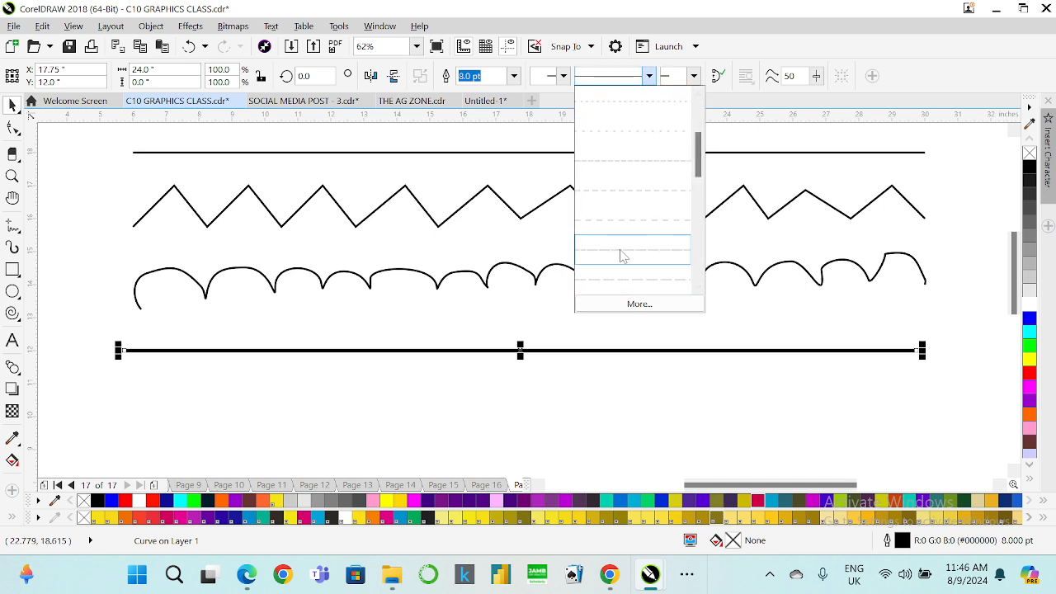
{"action": "left_click", "coordinate": [636, 198]}
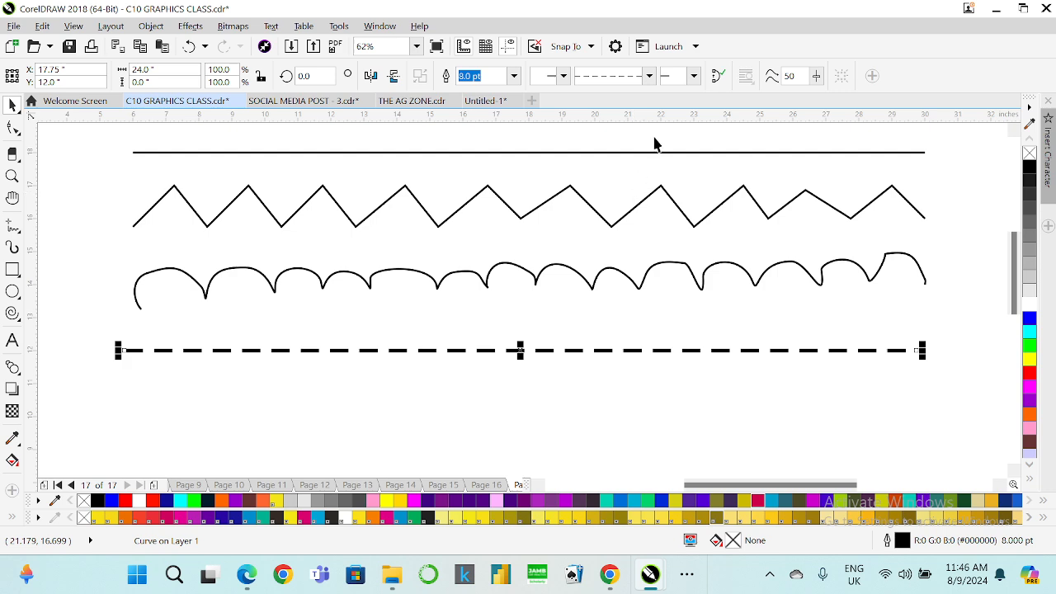
{"action": "left_click", "coordinate": [649, 78]}
{"action": "left_click", "coordinate": [636, 248]}
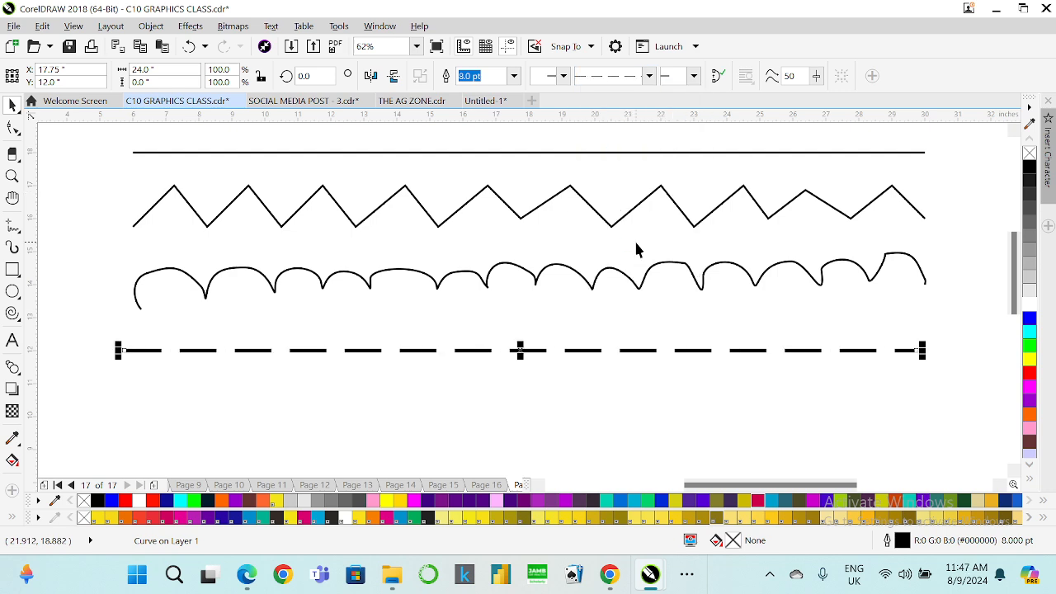
{"action": "left_click", "coordinate": [649, 76]}
{"action": "left_click", "coordinate": [632, 289]}
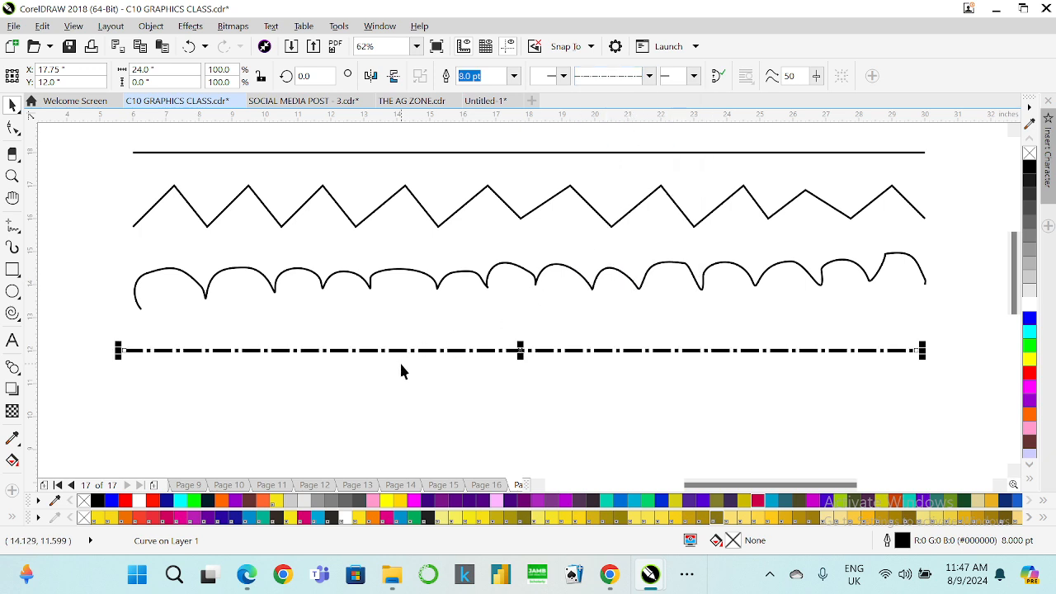
- Duplicate the dash-dot line about 0.75 inch lower and give the copy a widely spaced dotted line style
{"action": "key", "text": "ctrl+d"}
{"action": "left_click_drag", "start_coordinate": [433, 344], "coordinate": [430, 378]}
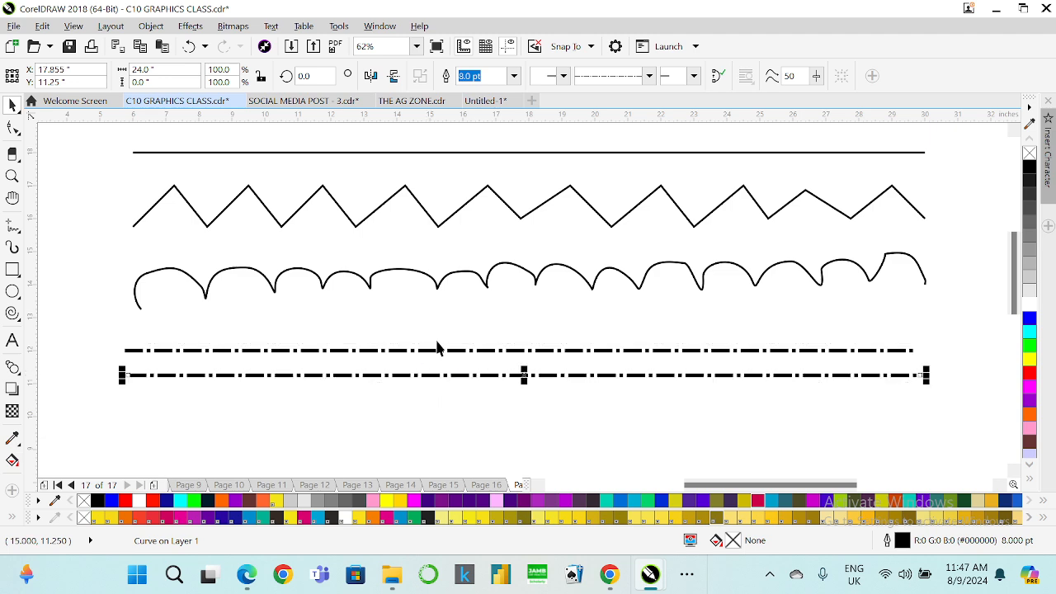
{"action": "left_click", "coordinate": [656, 79]}
{"action": "left_click", "coordinate": [652, 290]}
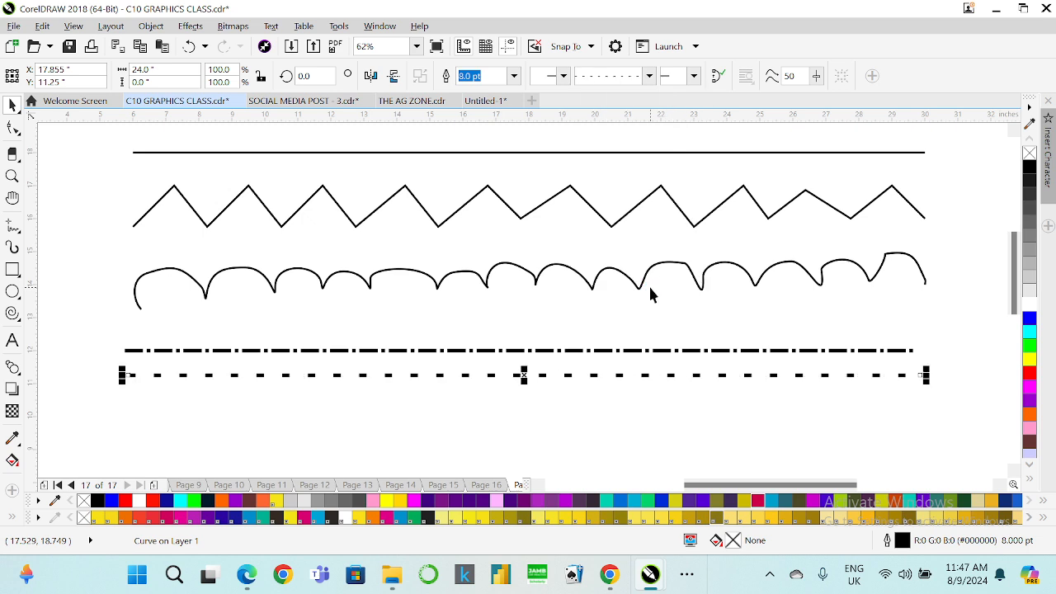
{"action": "left_click", "coordinate": [579, 393]}
{"action": "left_click", "coordinate": [591, 376]}
- Keep the zigzag's outline width at 4.0 pt and apply a dotted line style to it
{"action": "left_click", "coordinate": [425, 212]}
{"action": "left_click", "coordinate": [515, 78]}
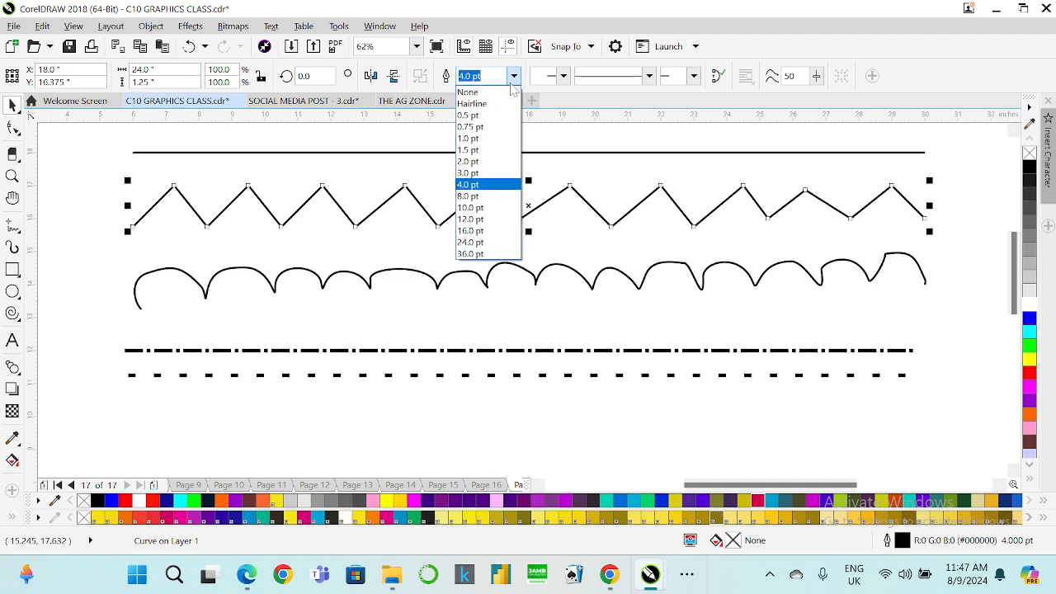
{"action": "left_click", "coordinate": [493, 185]}
{"action": "left_click", "coordinate": [650, 76]}
{"action": "left_click", "coordinate": [630, 247]}
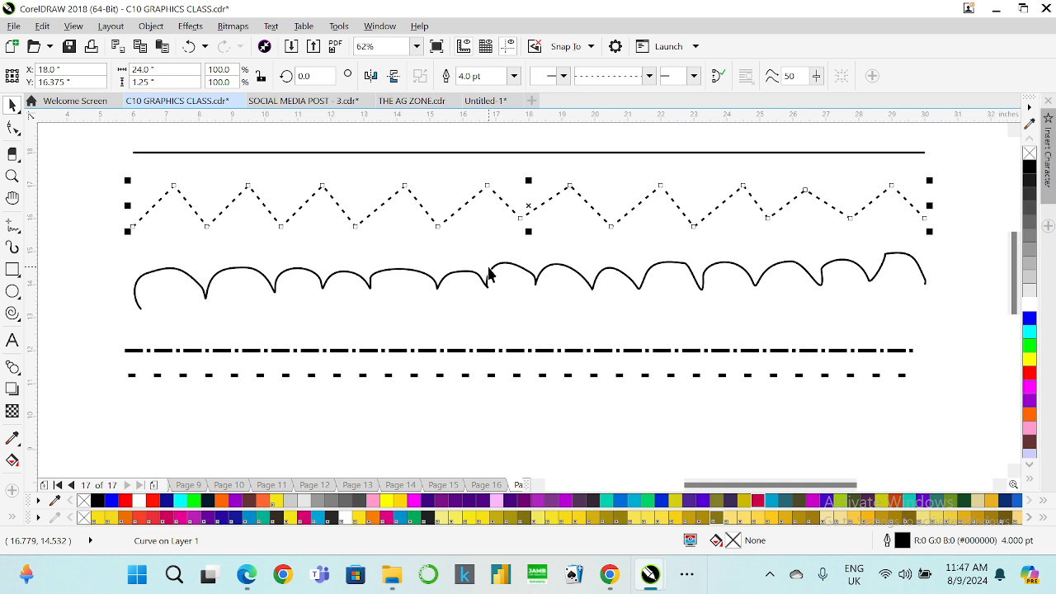
- Try a solid triangular start arrowhead on the dash-dot line and replace it with the airplane shape
{"action": "left_click", "coordinate": [510, 351]}
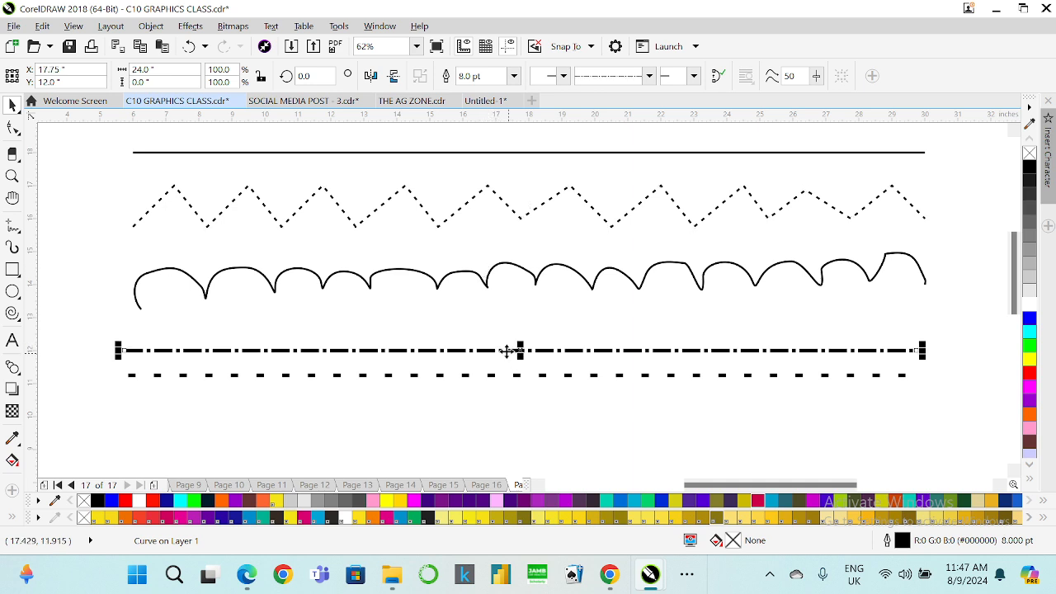
{"action": "left_click", "coordinate": [564, 75]}
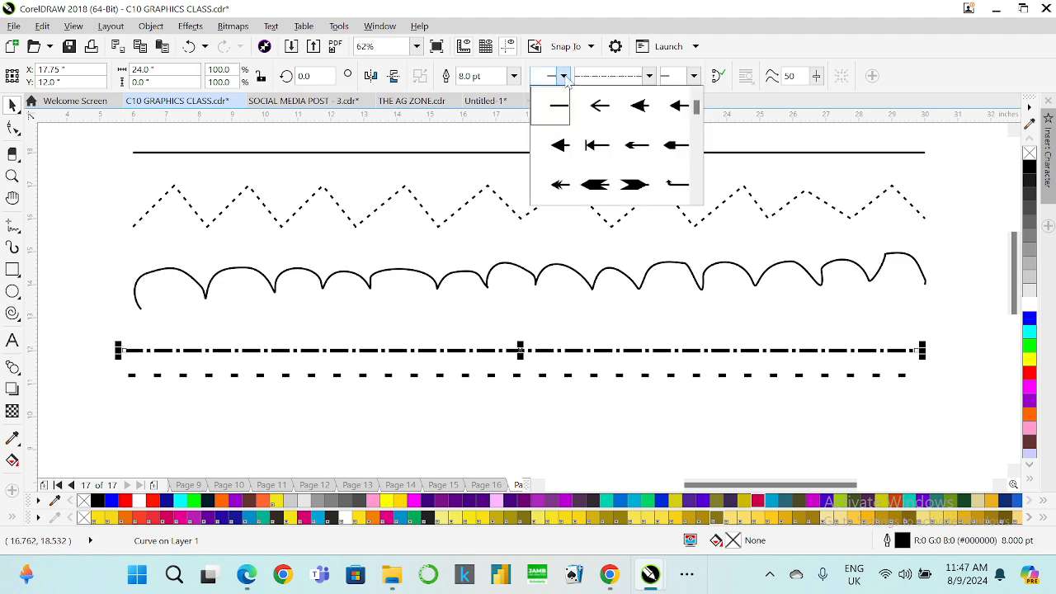
{"action": "left_click", "coordinate": [645, 116]}
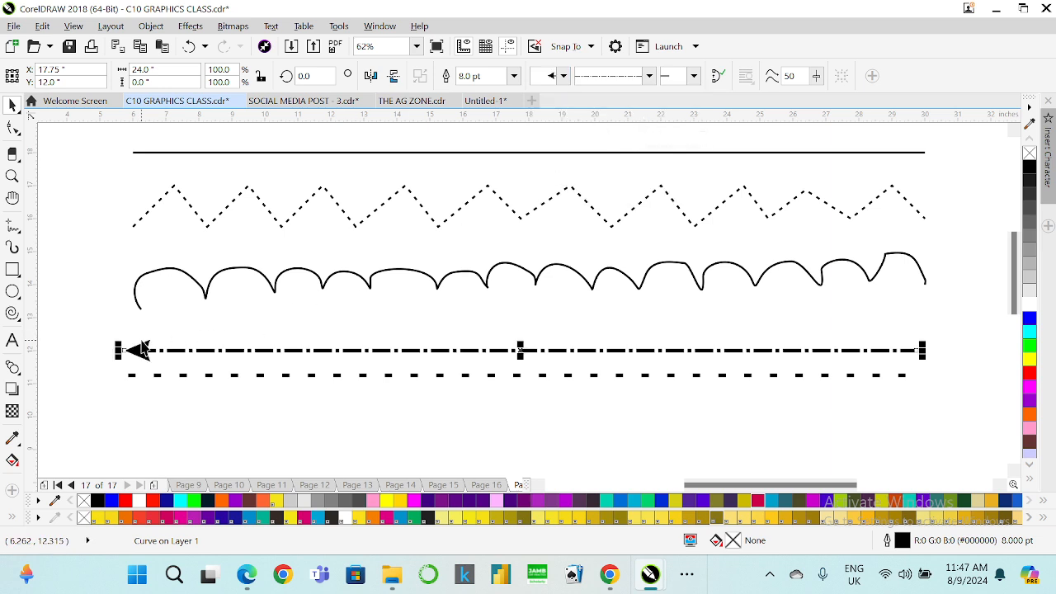
{"action": "left_click", "coordinate": [563, 76]}
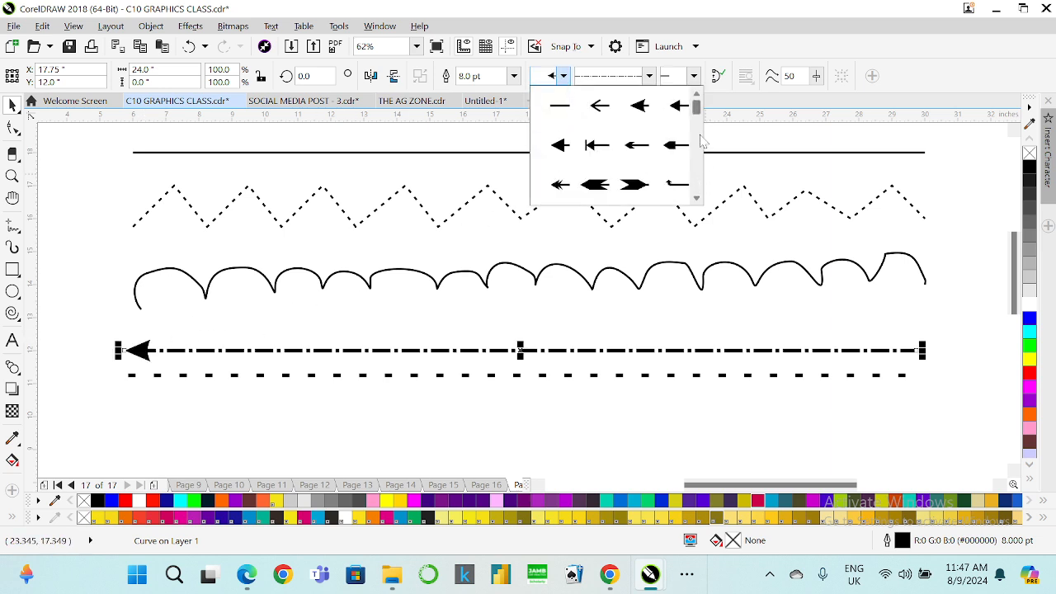
{"action": "left_click_drag", "start_coordinate": [701, 115], "coordinate": [687, 188]}
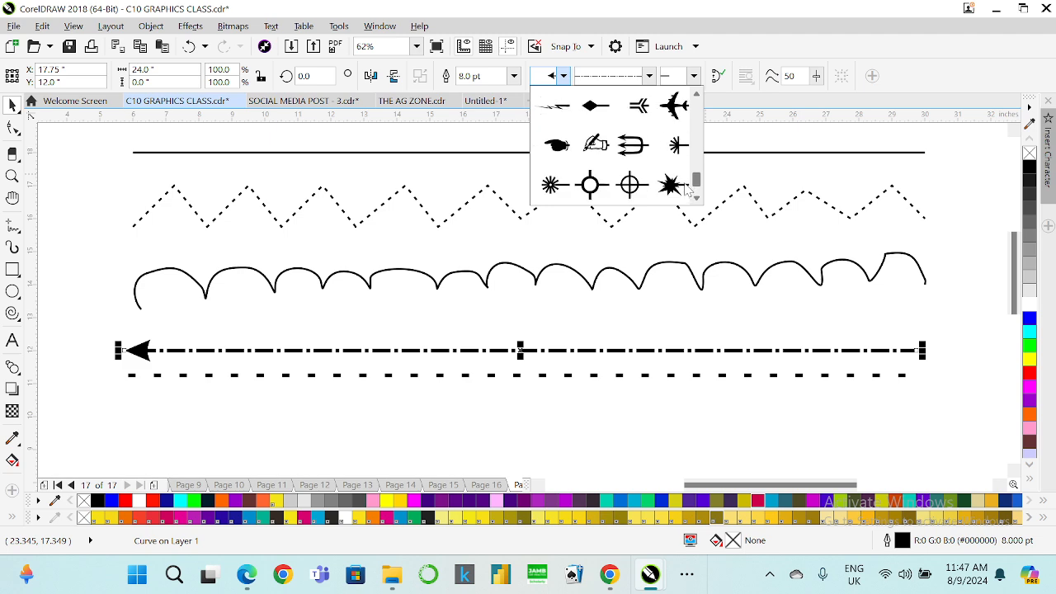
{"action": "left_click", "coordinate": [674, 104]}
{"action": "left_click", "coordinate": [524, 417]}
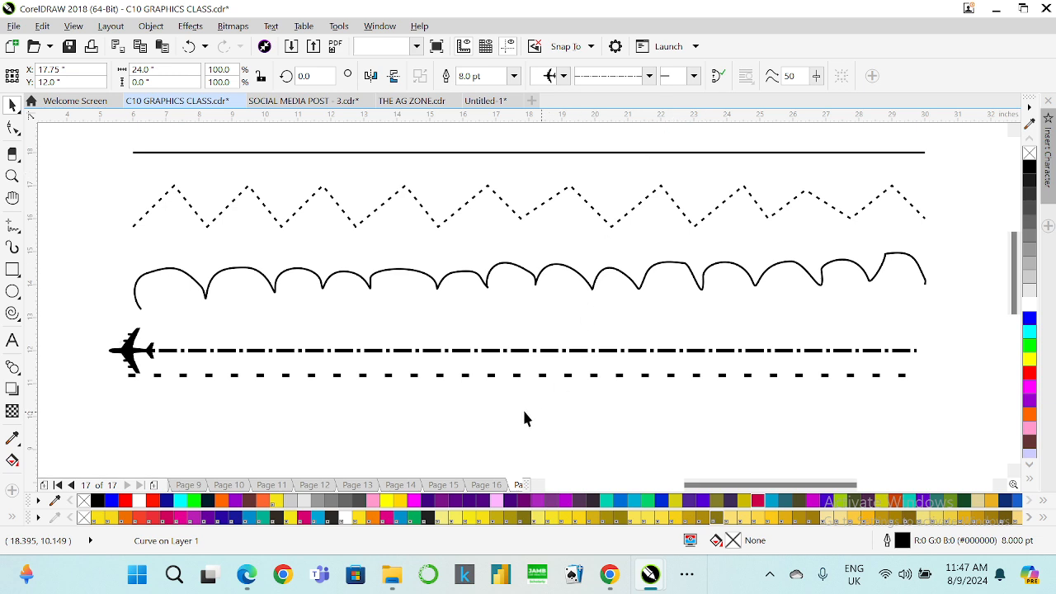
- Add a double-chevron end arrowhead to the dash-dot airplane line
{"action": "left_click", "coordinate": [160, 351]}
{"action": "left_click", "coordinate": [695, 76]}
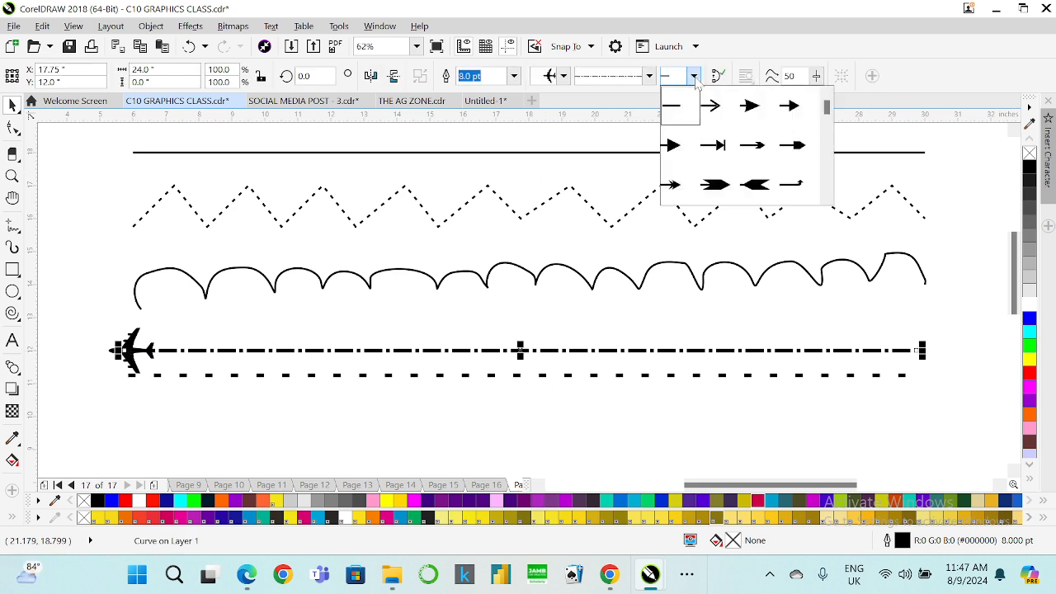
{"action": "left_click_drag", "start_coordinate": [828, 109], "coordinate": [829, 145]}
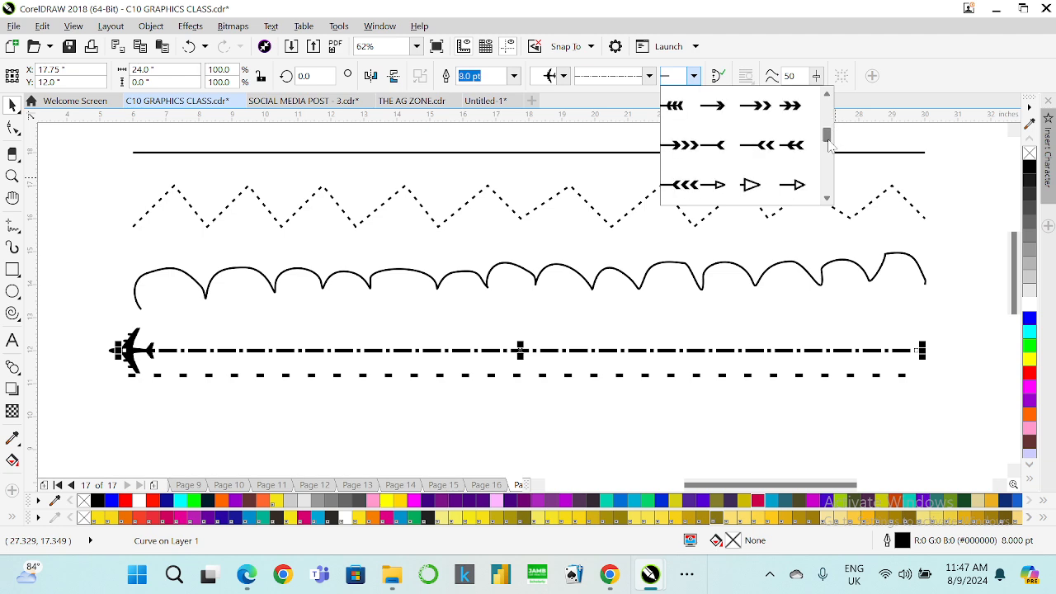
{"action": "left_click", "coordinate": [760, 149]}
{"action": "left_click", "coordinate": [744, 421]}
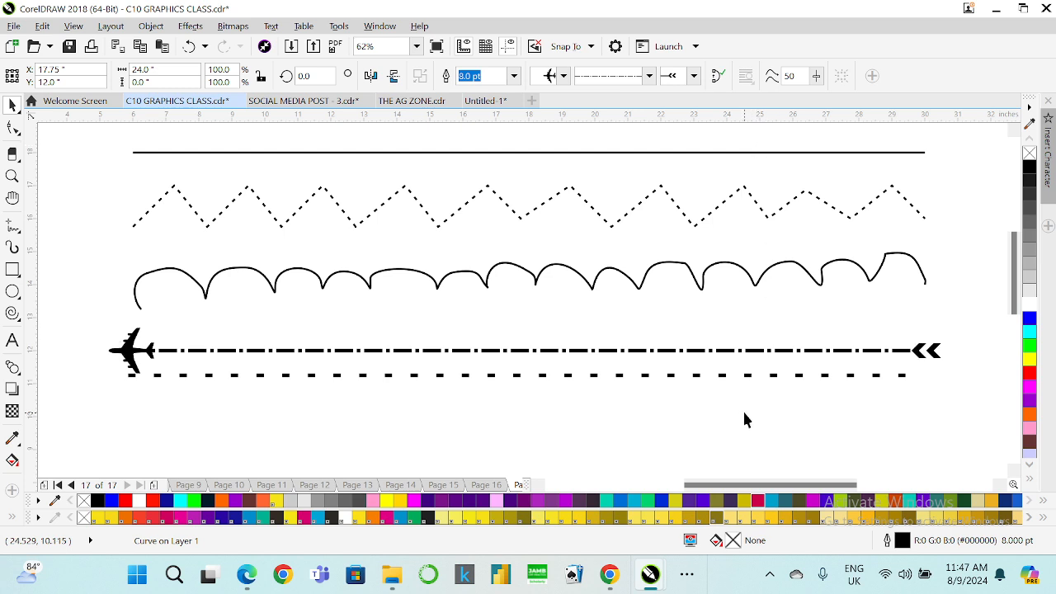
- Move the bottom dotted line about 0.5 inch further down from the airplane line
{"action": "left_click", "coordinate": [545, 375]}
{"action": "left_click_drag", "start_coordinate": [547, 378], "coordinate": [551, 402]}
{"action": "left_click", "coordinate": [566, 427]}
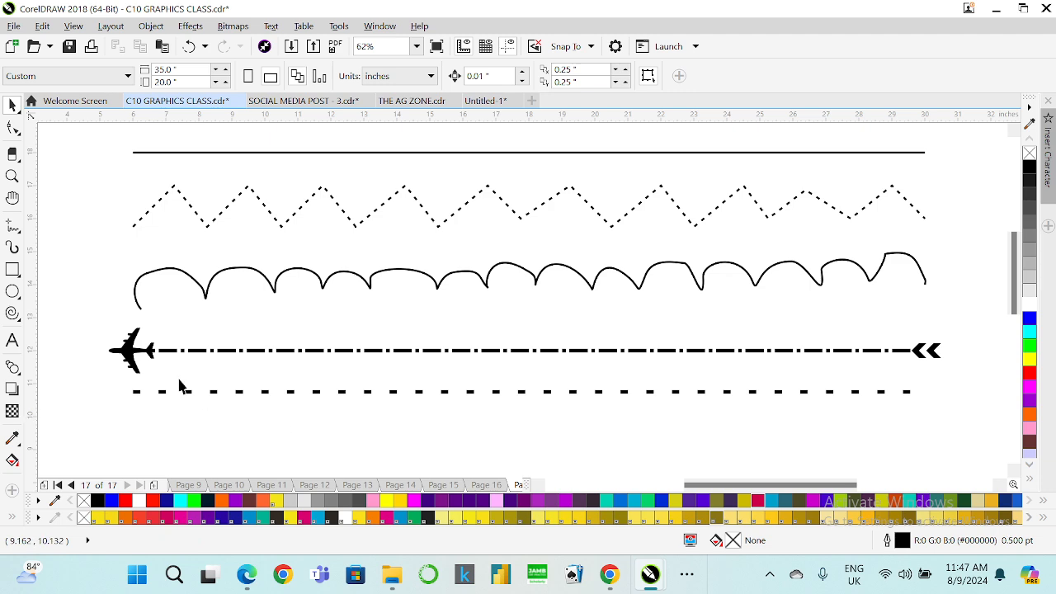
- Duplicate the airplane dash-dot line and place the copy below the dotted line, at a Y position of 7.5 inches
{"action": "left_click", "coordinate": [146, 357]}
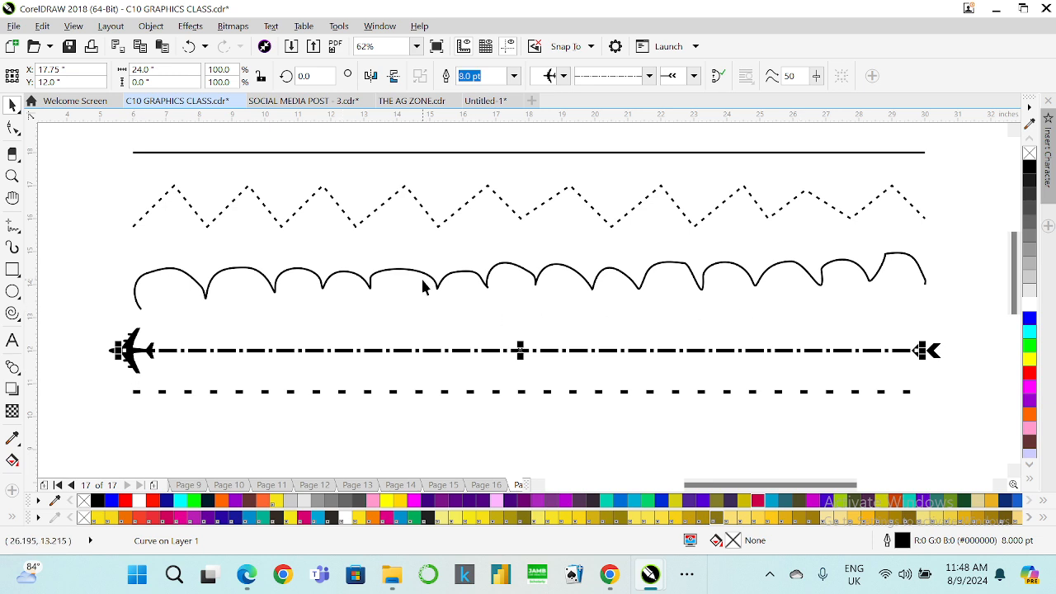
{"action": "scroll", "coordinate": [442, 245], "scroll_direction": "down", "scroll_amount": 2}
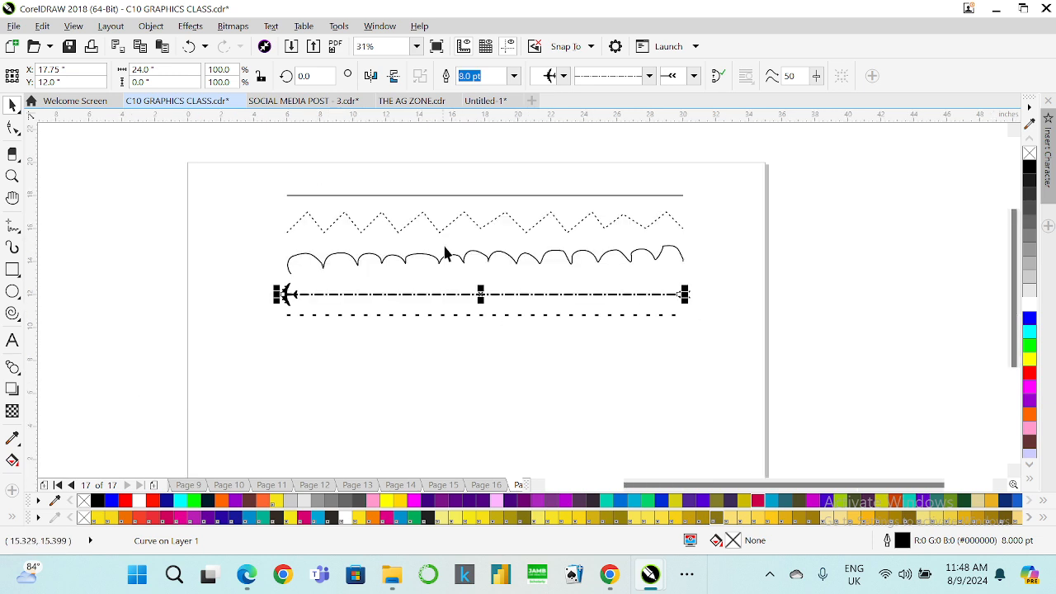
{"action": "scroll", "coordinate": [466, 297], "scroll_direction": "up", "scroll_amount": 2}
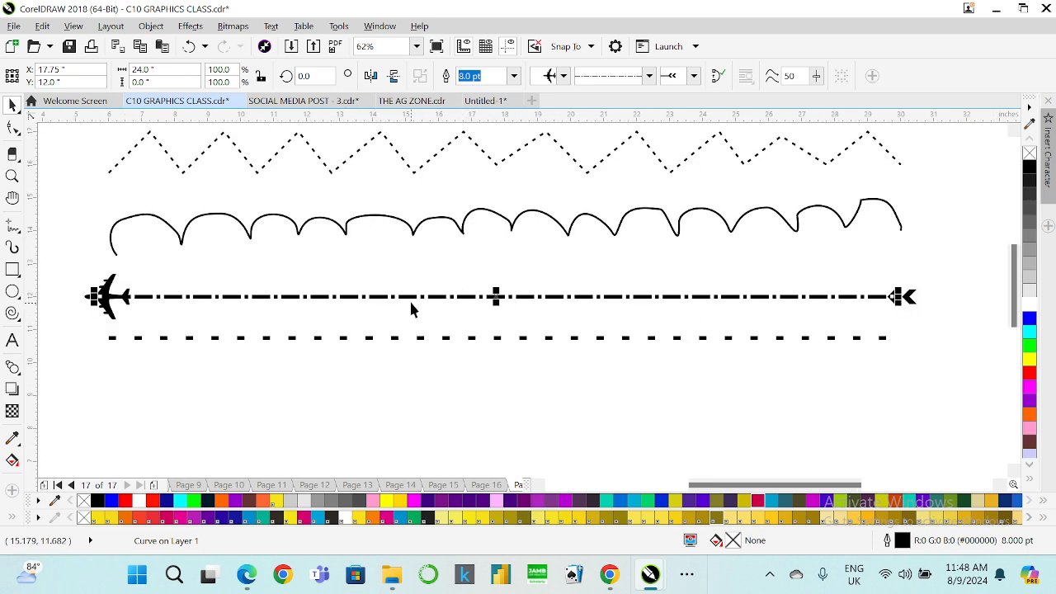
{"action": "scroll", "coordinate": [414, 294], "scroll_direction": "down", "scroll_amount": 2}
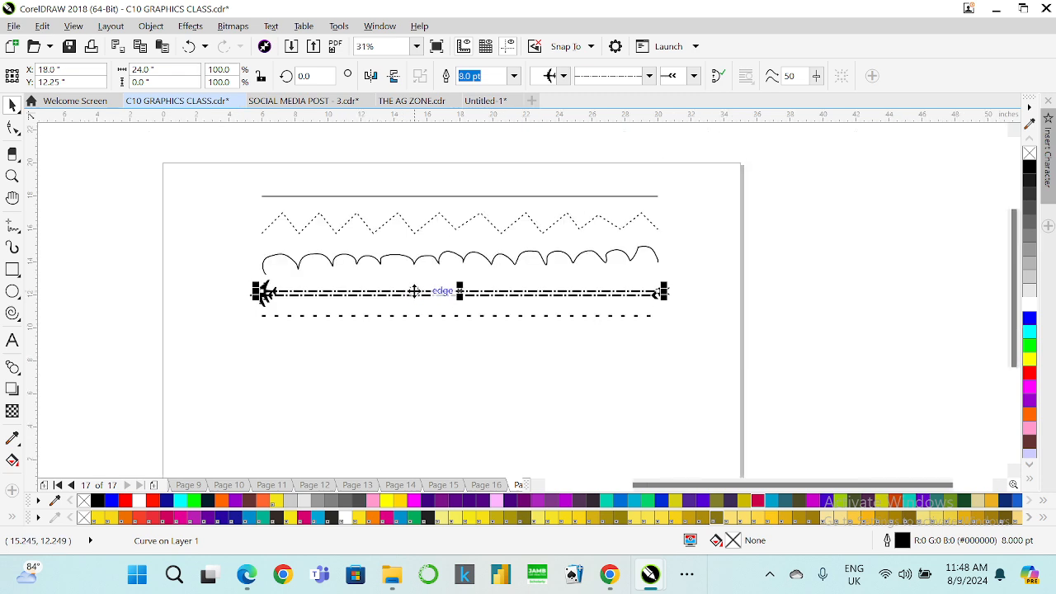
{"action": "left_click_drag", "start_coordinate": [415, 294], "coordinate": [411, 368]}
- Try stretching the copied airplane line to 44.5 and 56.5 inches wide, and undo both resizes
{"action": "left_click_drag", "start_coordinate": [654, 365], "coordinate": [827, 266]}
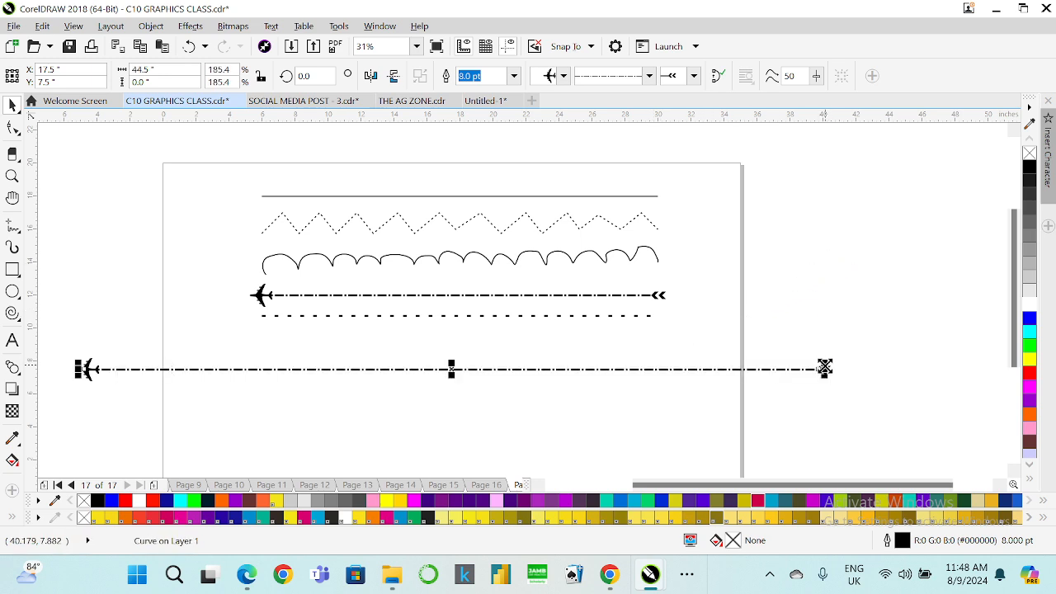
{"action": "left_click_drag", "start_coordinate": [824, 369], "coordinate": [922, 297]}
{"action": "scroll", "coordinate": [537, 376], "scroll_direction": "up", "scroll_amount": 1}
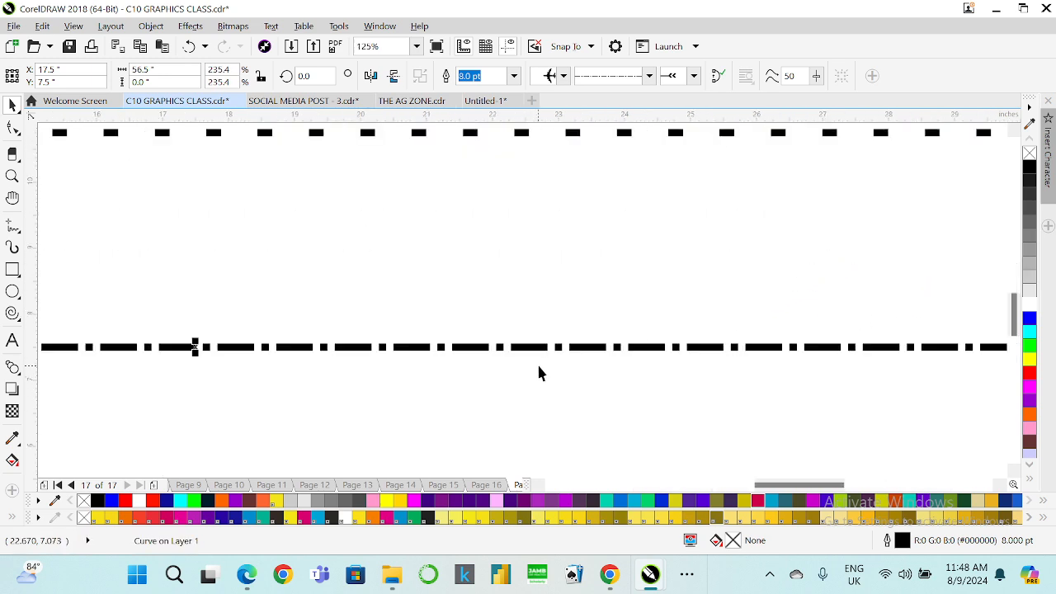
{"action": "scroll", "coordinate": [539, 364], "scroll_direction": "down", "scroll_amount": 2}
{"action": "key", "text": "ctrl+z"}
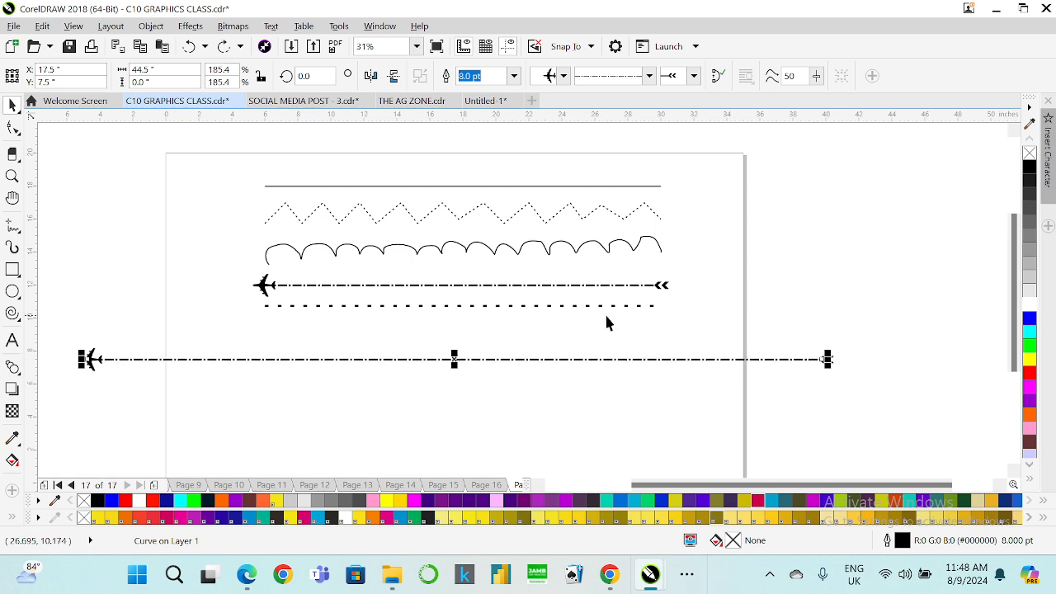
{"action": "key", "text": "ctrl+z"}
- Set the outline width of the copied airplane line to 3.0 pt
{"action": "left_click", "coordinate": [513, 75]}
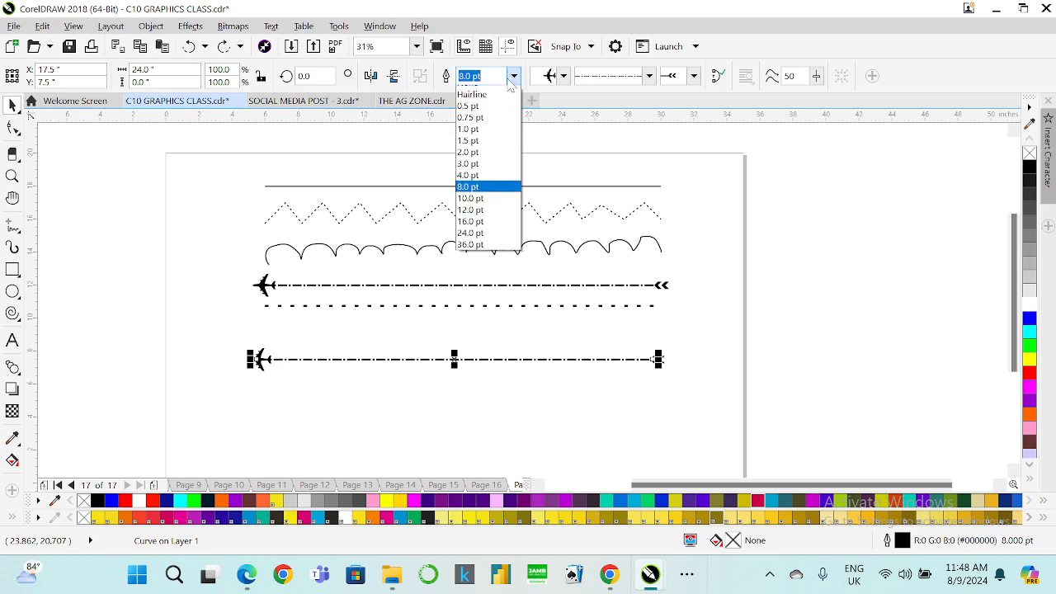
{"action": "left_click", "coordinate": [484, 173]}
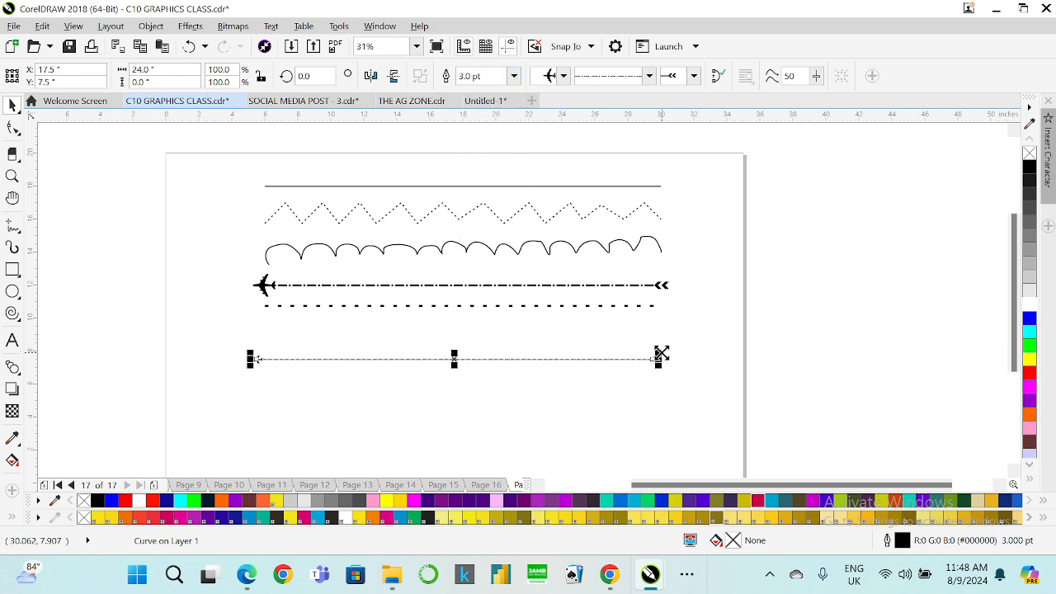
- Try stretching the copied airplane line to 44 inches wide, and undo both the resize and its last outline width change
{"action": "left_click_drag", "start_coordinate": [660, 358], "coordinate": [828, 260]}
{"action": "scroll", "coordinate": [581, 361], "scroll_direction": "up", "scroll_amount": 3}
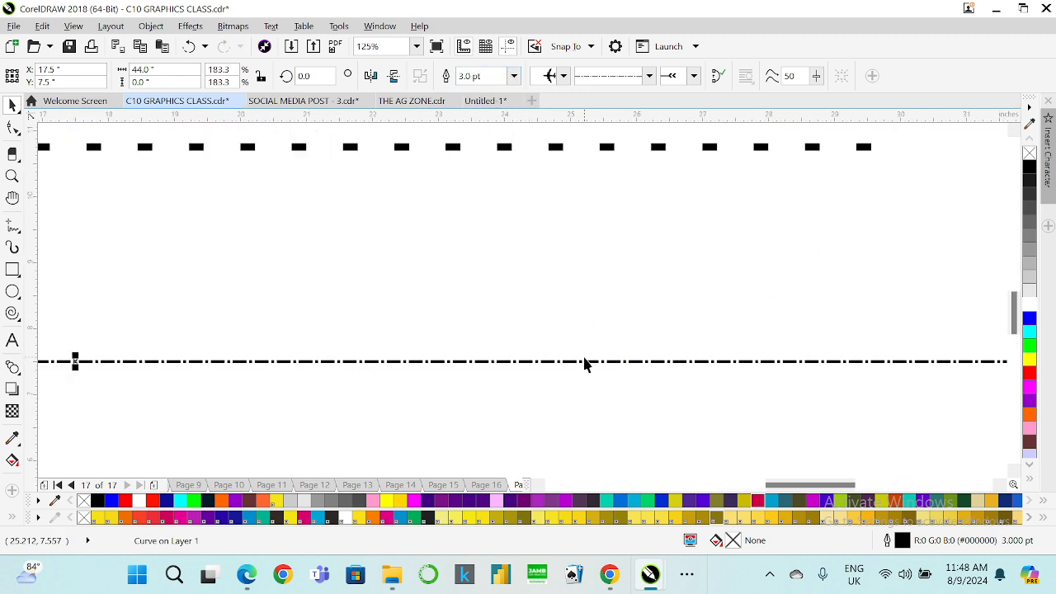
{"action": "scroll", "coordinate": [584, 358], "scroll_direction": "down", "scroll_amount": 3}
{"action": "key", "text": "ctrl+z"}
{"action": "key", "text": "ctrl+z"}
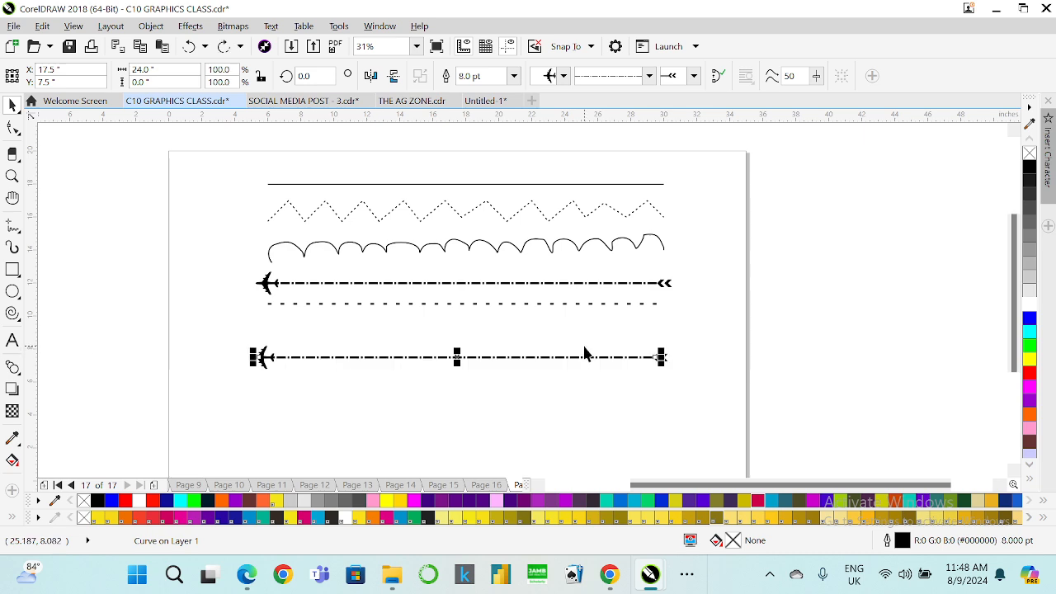
- Convert the outline of the copied airplane dash-dot line to an object
{"action": "scroll", "coordinate": [264, 360], "scroll_direction": "up", "scroll_amount": 2}
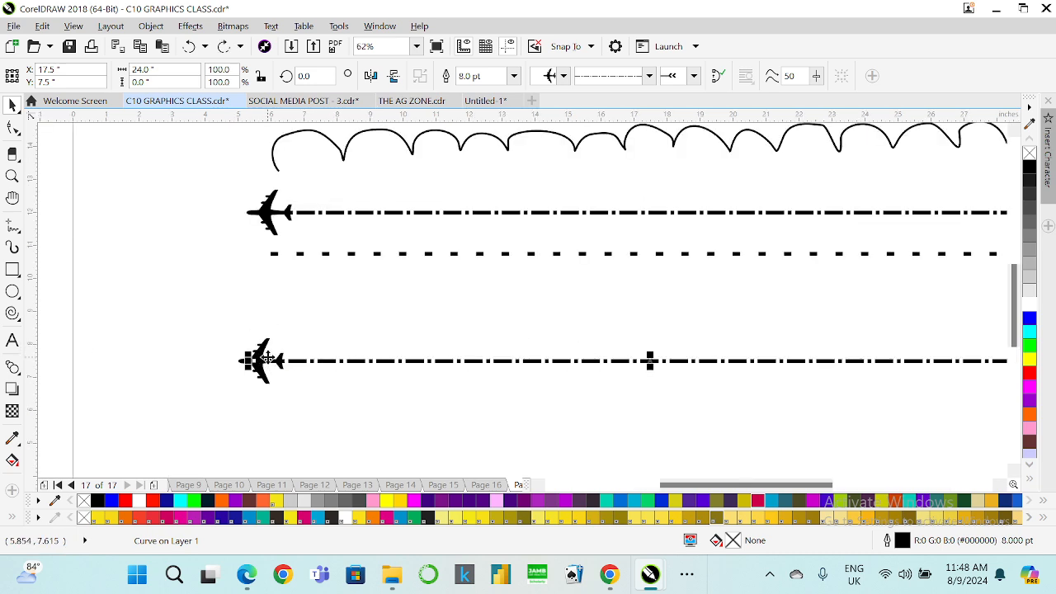
{"action": "left_click", "coordinate": [281, 330]}
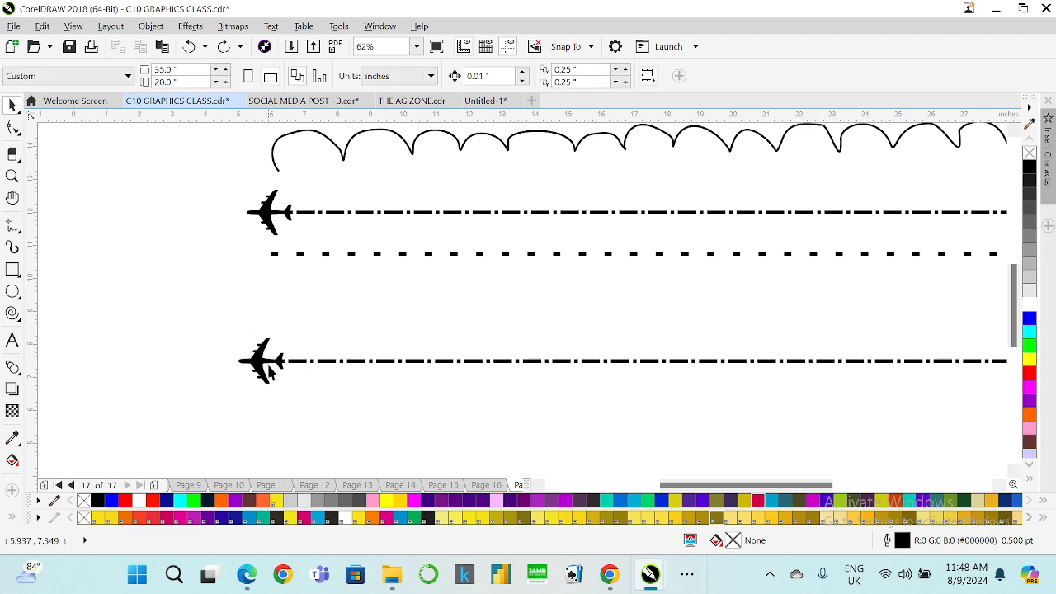
{"action": "left_click", "coordinate": [267, 361]}
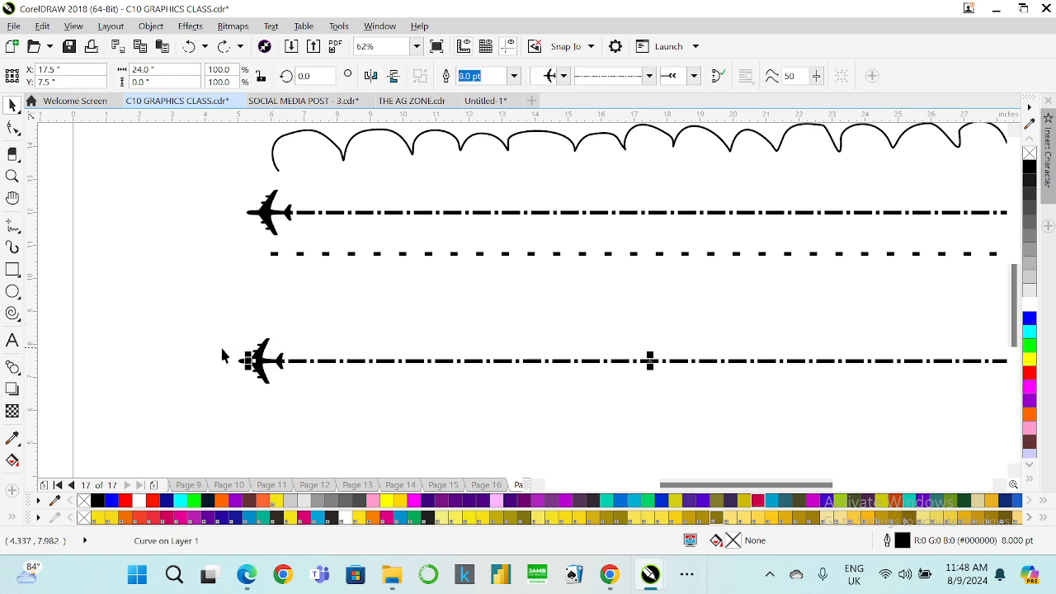
{"action": "left_click", "coordinate": [149, 25]}
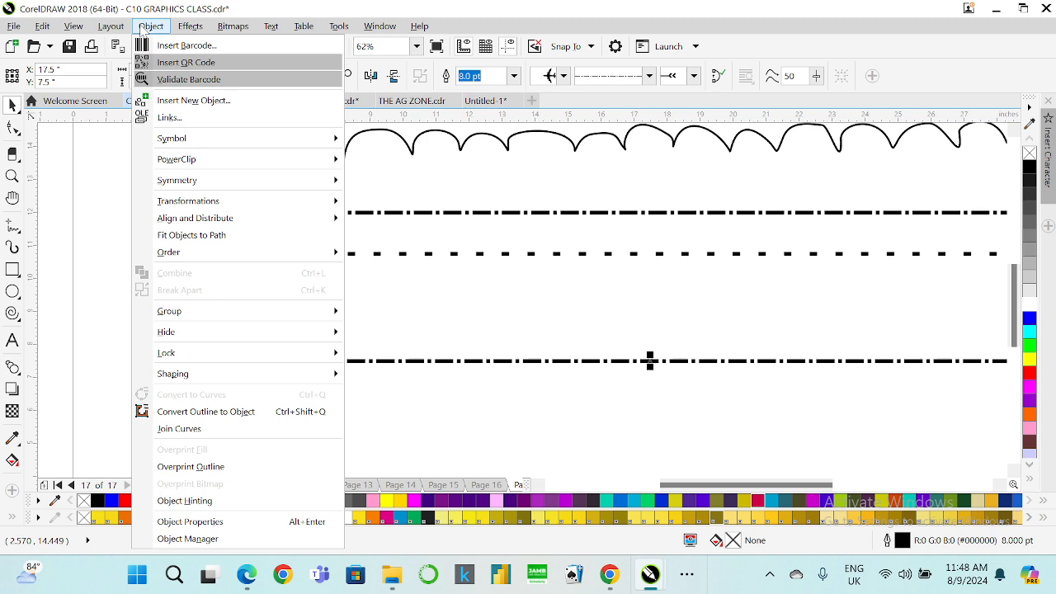
{"action": "left_click", "coordinate": [250, 418]}
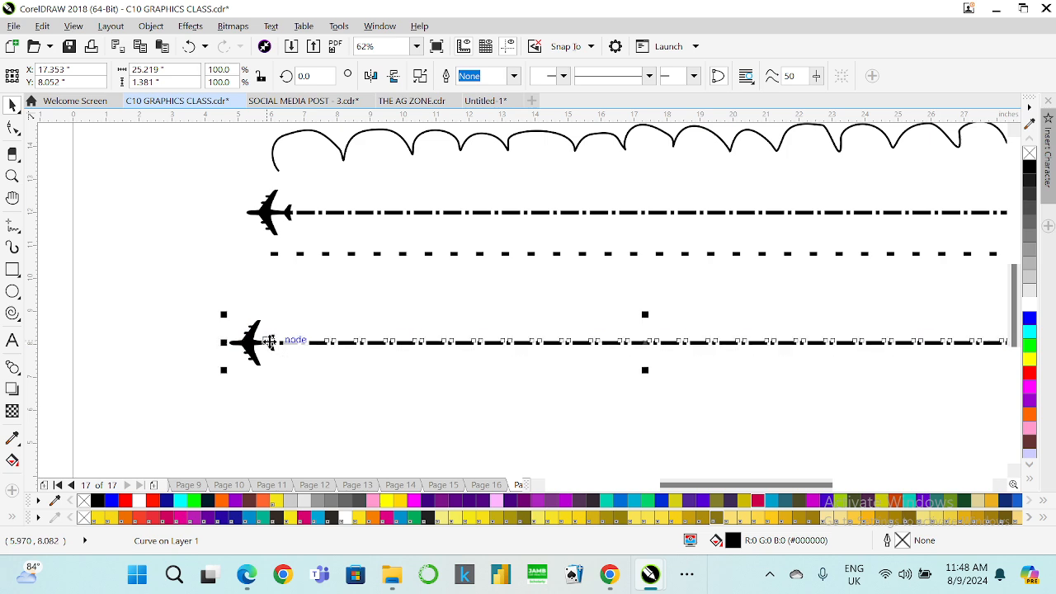
- Delete the nodes of the converted line's dashes and chevron end with the Shape tool, keeping only the airplane
{"action": "scroll", "coordinate": [335, 322], "scroll_direction": "down", "scroll_amount": 2}
{"action": "scroll", "coordinate": [334, 322], "scroll_direction": "up", "scroll_amount": 2}
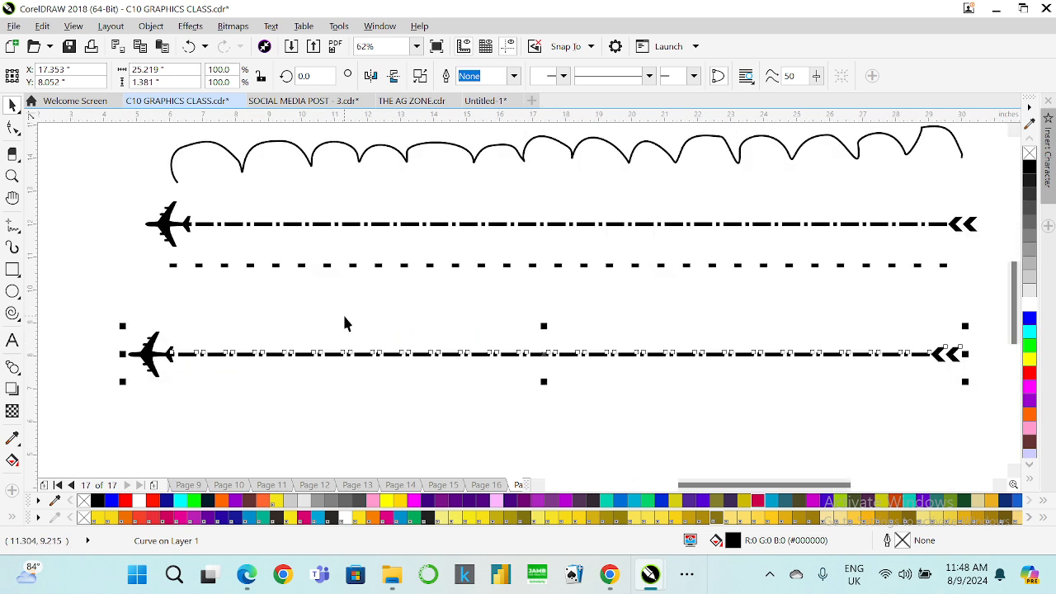
{"action": "left_click", "coordinate": [13, 128]}
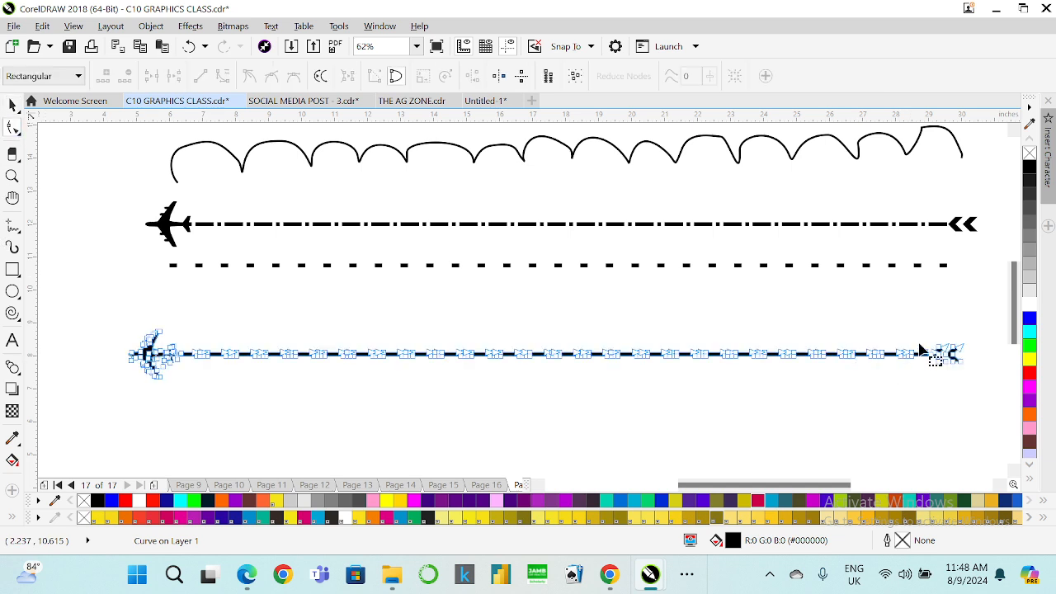
{"action": "left_click_drag", "start_coordinate": [626, 383], "coordinate": [190, 385]}
{"action": "key", "text": "Delete"}
{"action": "scroll", "coordinate": [173, 365], "scroll_direction": "up", "scroll_amount": 4}
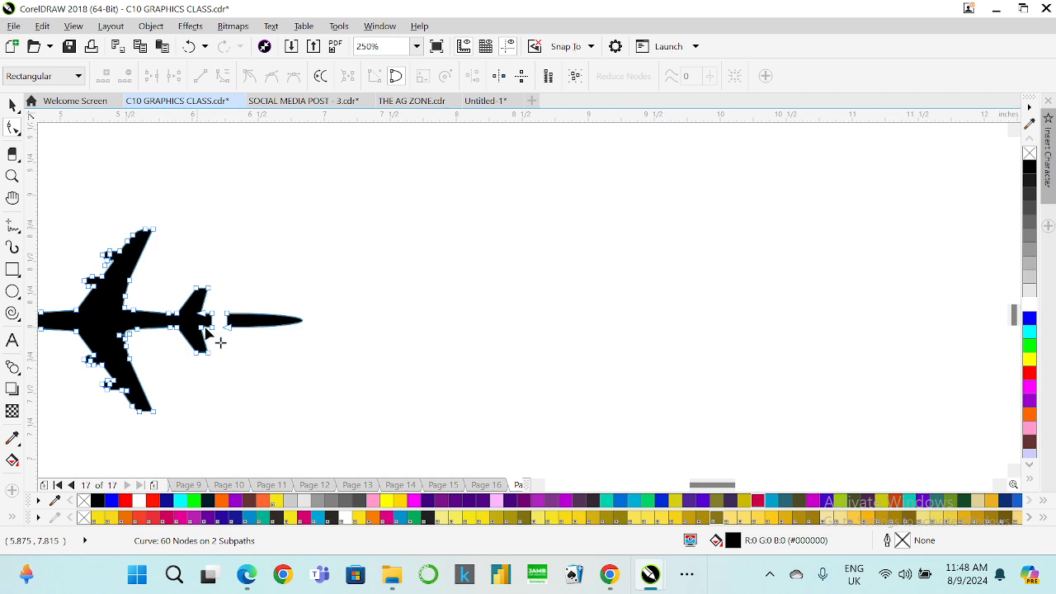
{"action": "left_click_drag", "start_coordinate": [220, 294], "coordinate": [368, 396]}
{"action": "key", "text": "Delete"}
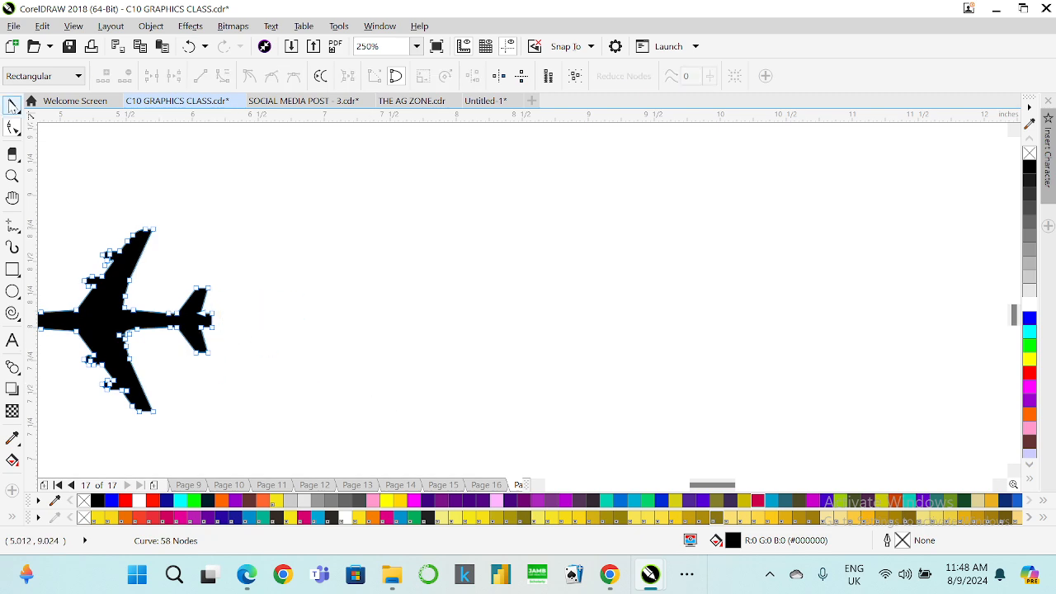
{"action": "key", "text": "space"}
- Enlarge the isolated airplane to about 5.92 by 5.82 inches and move it to about X 6.29, Y 6.59 inches
{"action": "scroll", "coordinate": [223, 353], "scroll_direction": "down", "scroll_amount": 2}
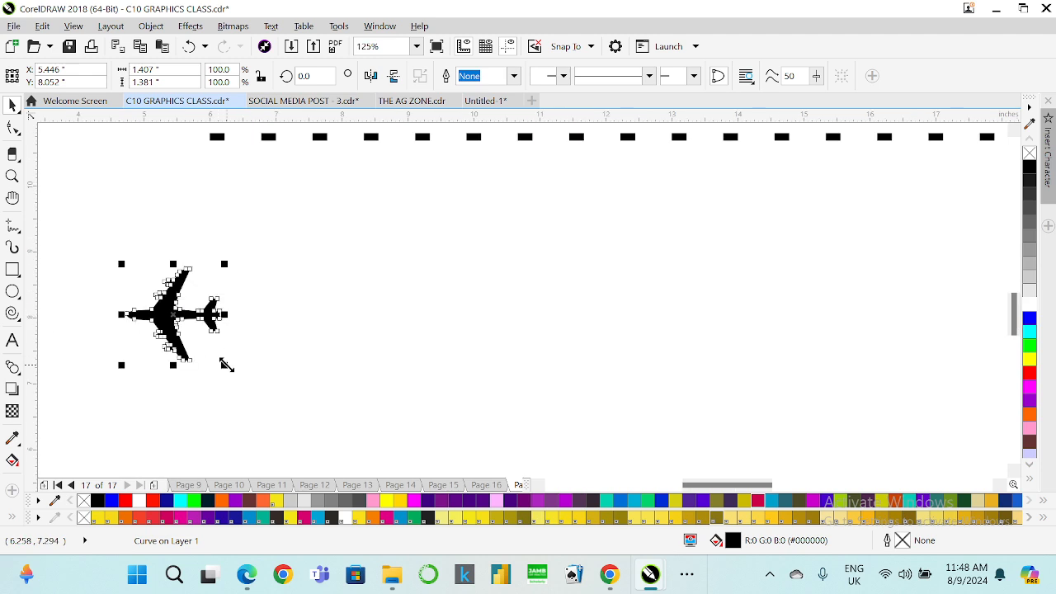
{"action": "left_click_drag", "start_coordinate": [226, 363], "coordinate": [342, 453]}
{"action": "scroll", "coordinate": [297, 290], "scroll_direction": "down", "scroll_amount": 2}
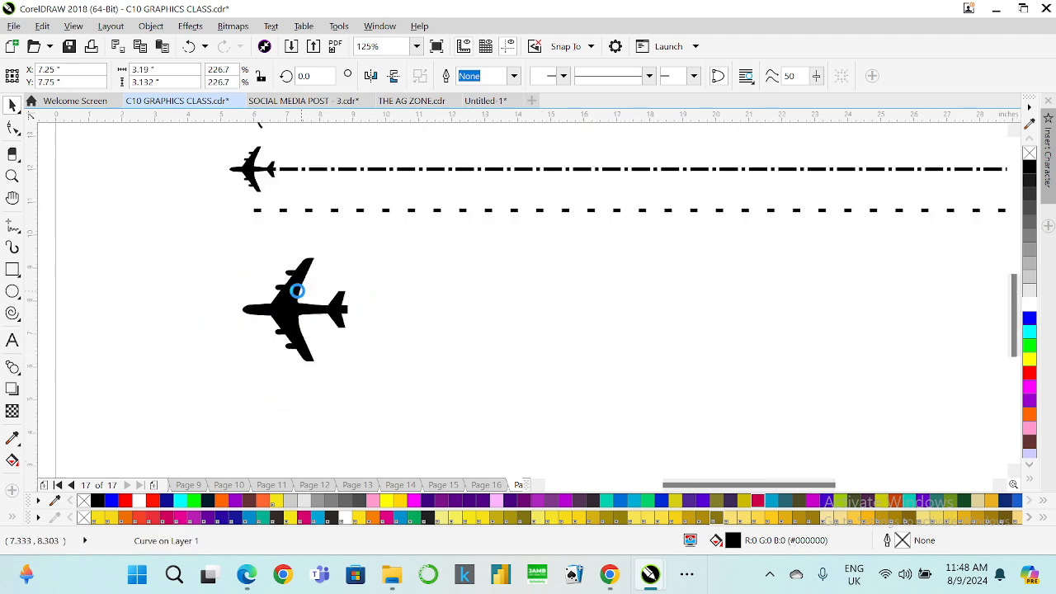
{"action": "left_click_drag", "start_coordinate": [355, 368], "coordinate": [446, 458]}
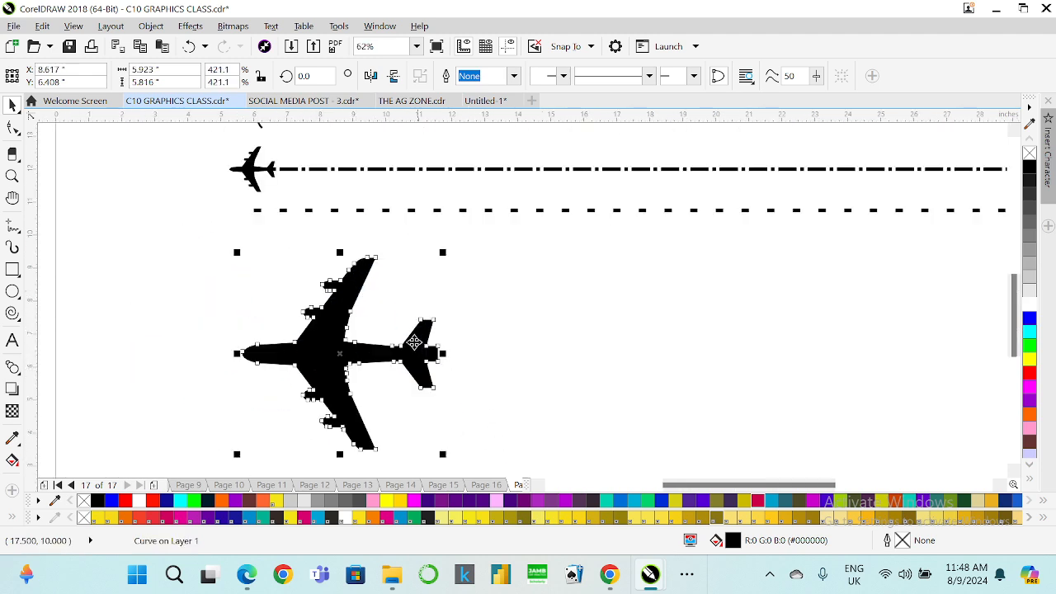
{"action": "left_click_drag", "start_coordinate": [365, 345], "coordinate": [292, 335]}
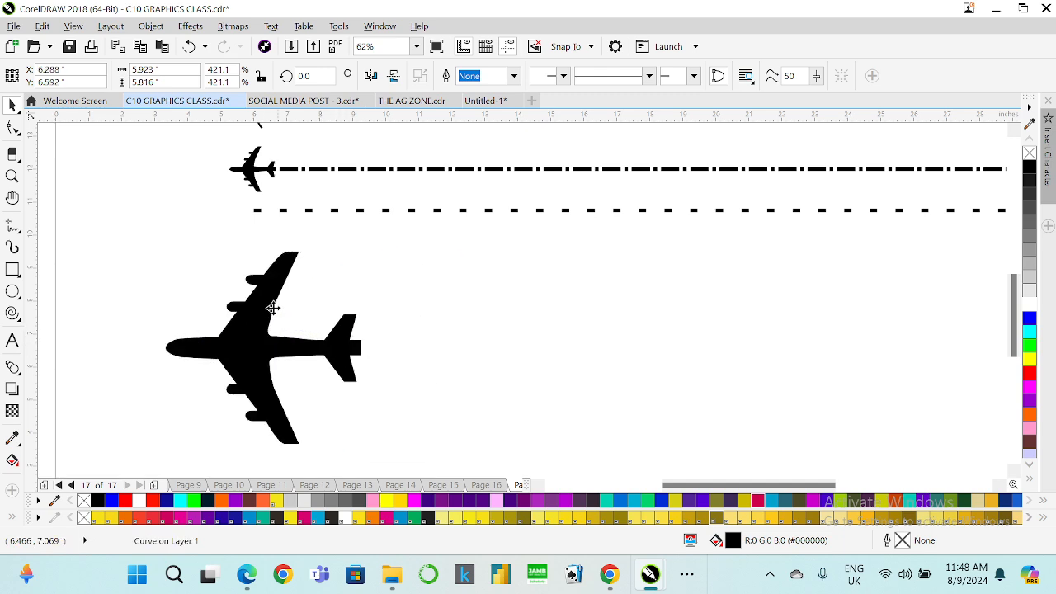
- Duplicate the airplane horizontally to about X 13.21 inches, and give the copy a black outline with no fill
{"action": "left_click_drag", "start_coordinate": [340, 310], "coordinate": [488, 310]}
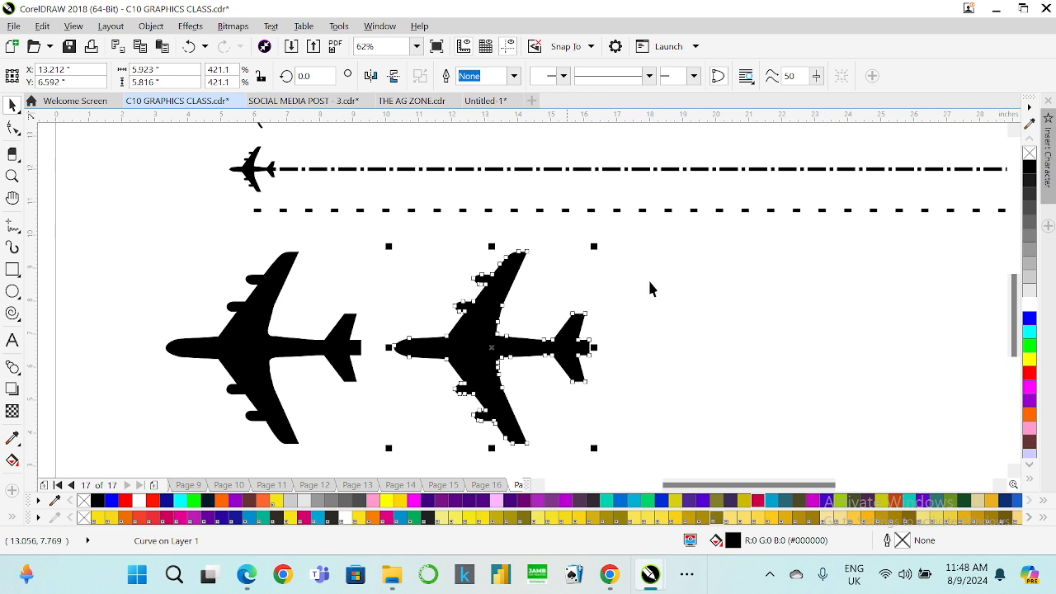
{"action": "right_click", "coordinate": [1030, 168]}
{"action": "left_click", "coordinate": [1030, 153]}
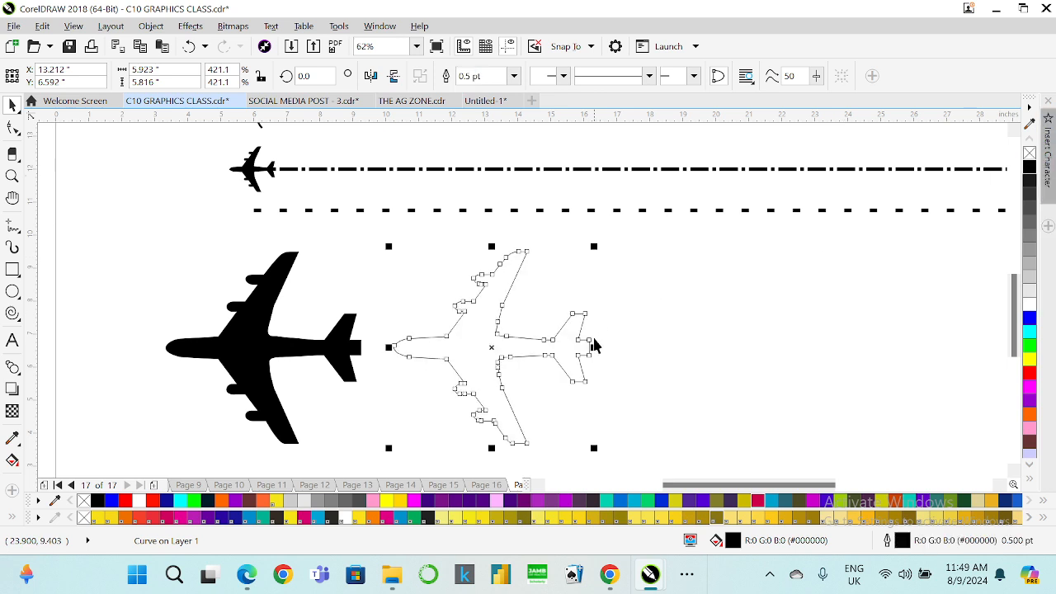
{"action": "left_click", "coordinate": [627, 315]}
{"action": "left_click", "coordinate": [455, 333]}
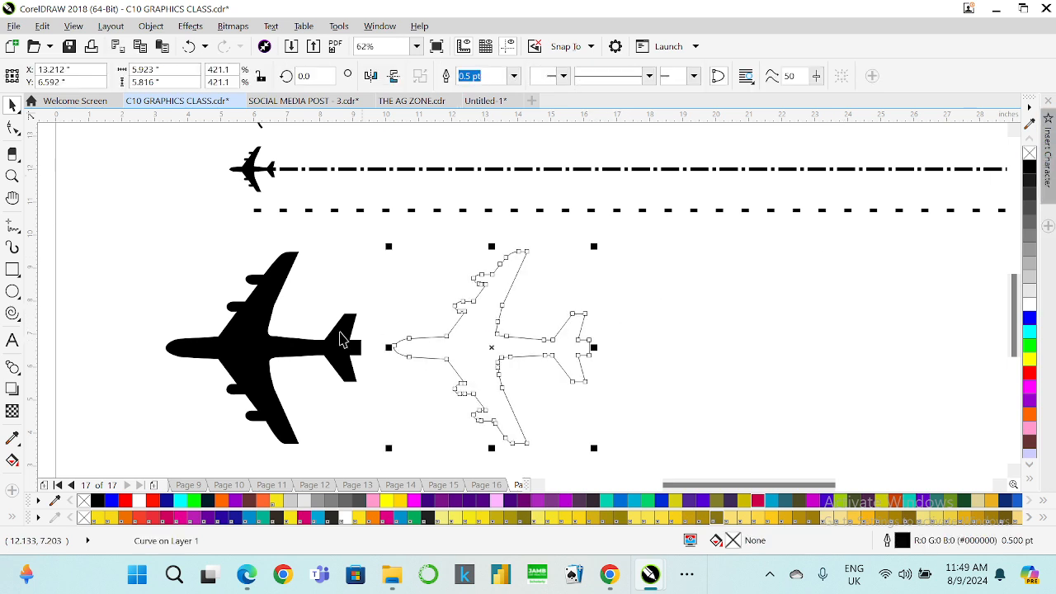
- Try red and blue fills on the solid airplane and finish with a pink fill
{"action": "left_click", "coordinate": [212, 348]}
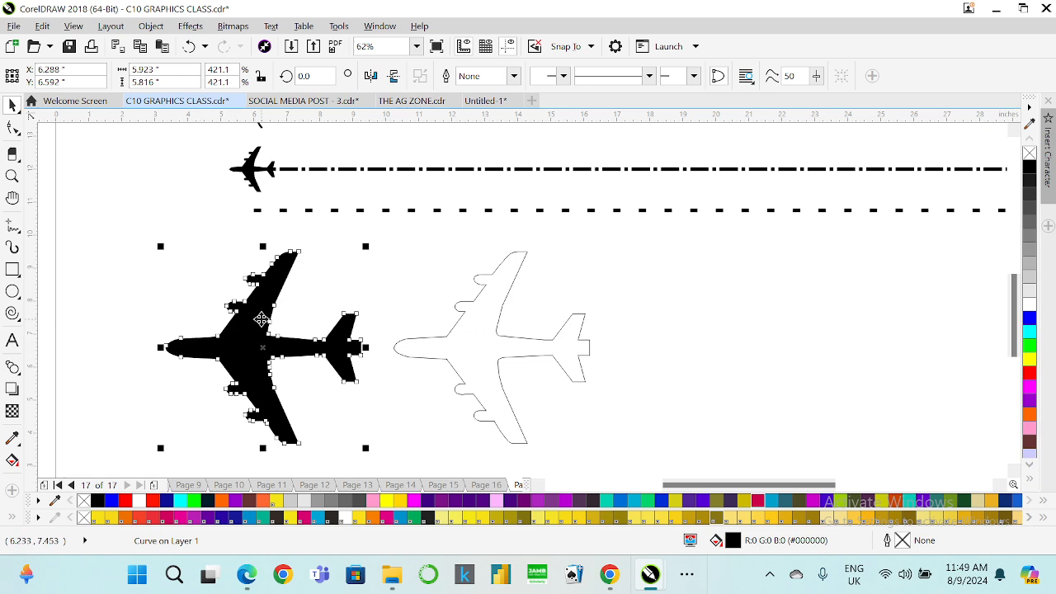
{"action": "left_click", "coordinate": [1030, 345]}
{"action": "left_click", "coordinate": [1030, 376]}
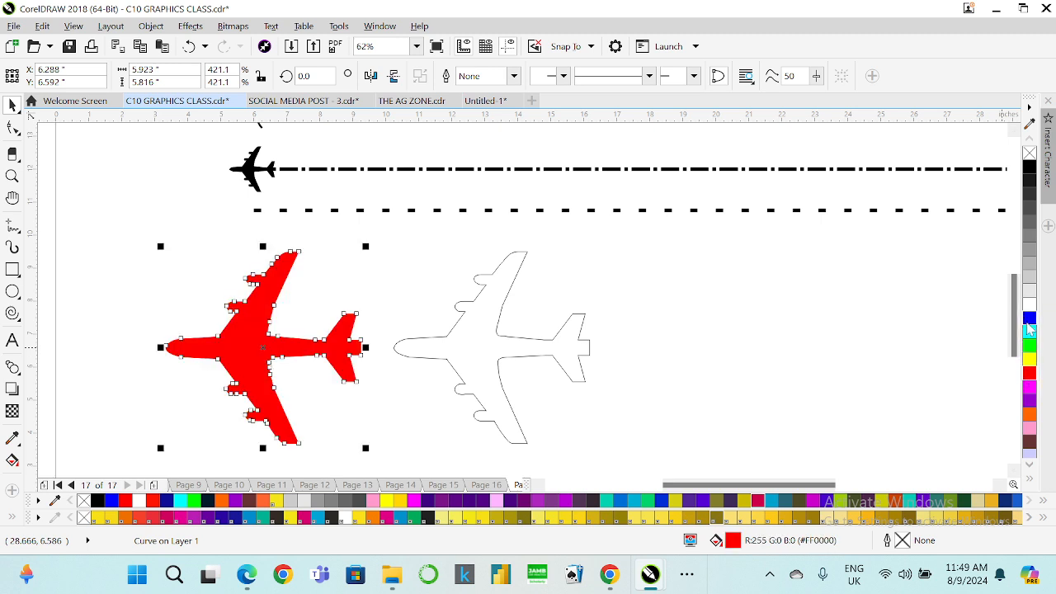
{"action": "left_click", "coordinate": [1030, 319]}
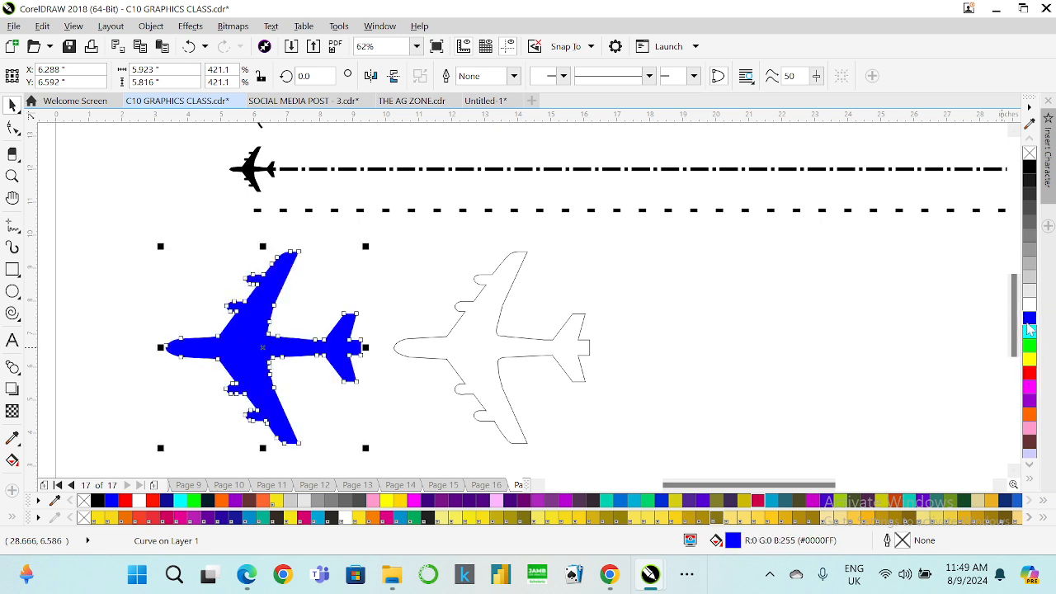
{"action": "left_click", "coordinate": [1030, 431]}
- Color the unfilled airplane's outline purple, then change it to orange
{"action": "left_click", "coordinate": [479, 363]}
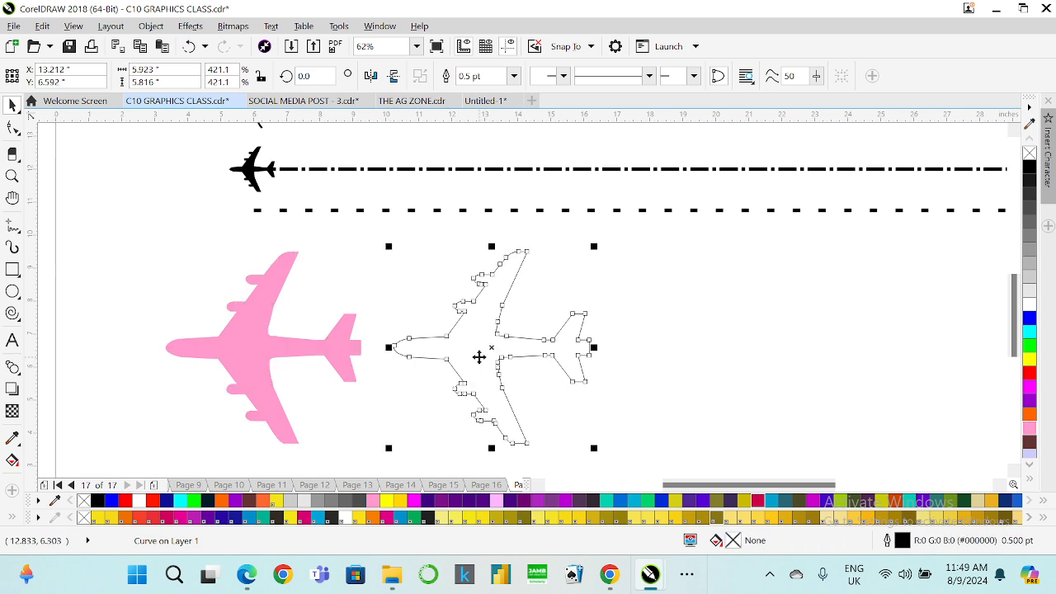
{"action": "right_click", "coordinate": [1030, 401]}
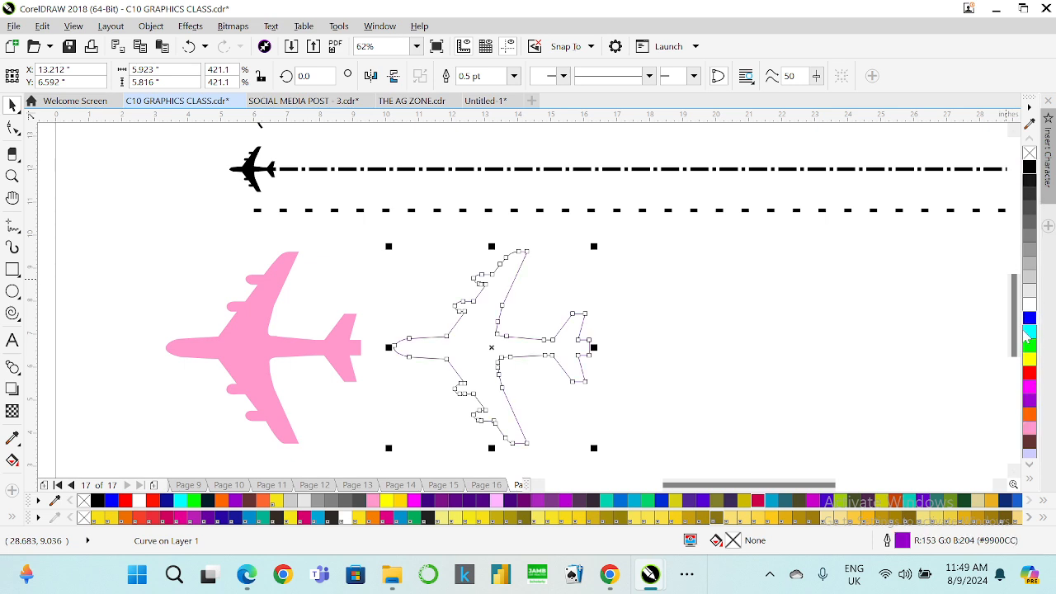
{"action": "right_click", "coordinate": [1030, 422]}
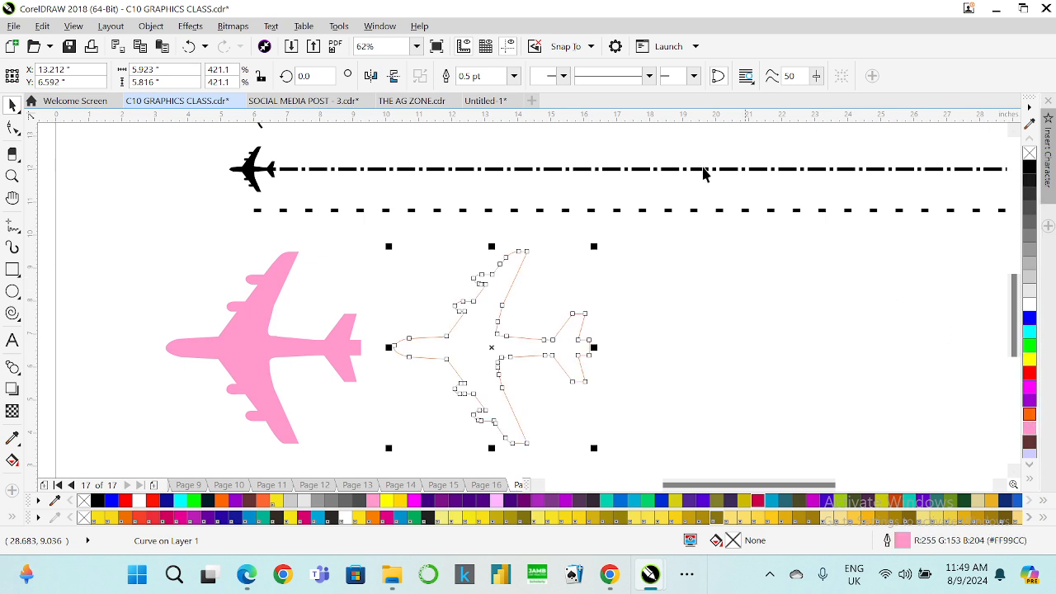
- Set the orange airplane's outline width to 1.0 pt, then increase it to 3.0 pt and deselect it
{"action": "left_click", "coordinate": [515, 76]}
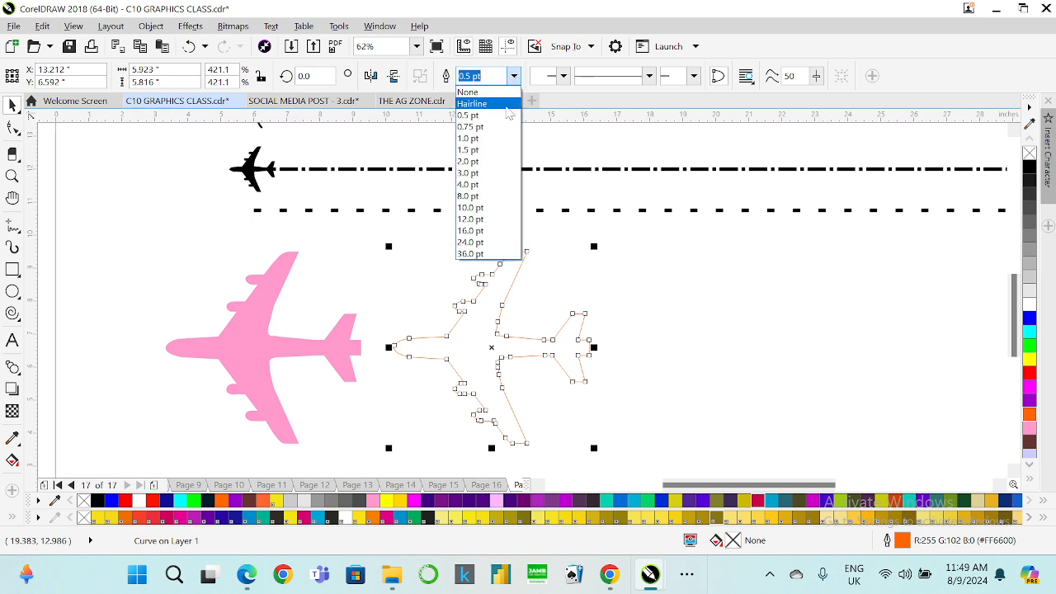
{"action": "left_click", "coordinate": [470, 140]}
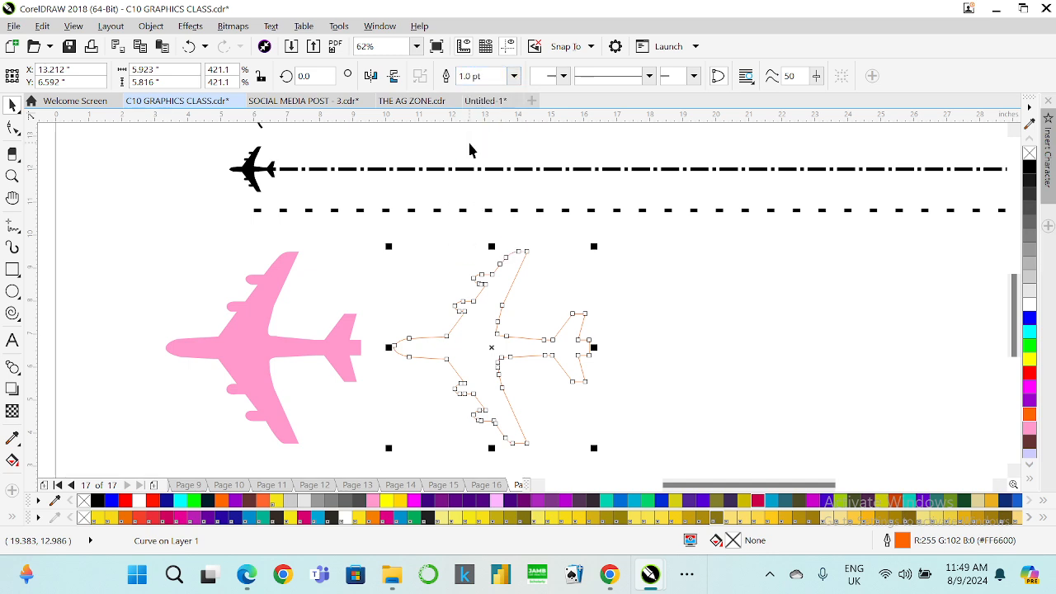
{"action": "left_click", "coordinate": [513, 76]}
{"action": "left_click", "coordinate": [470, 185]}
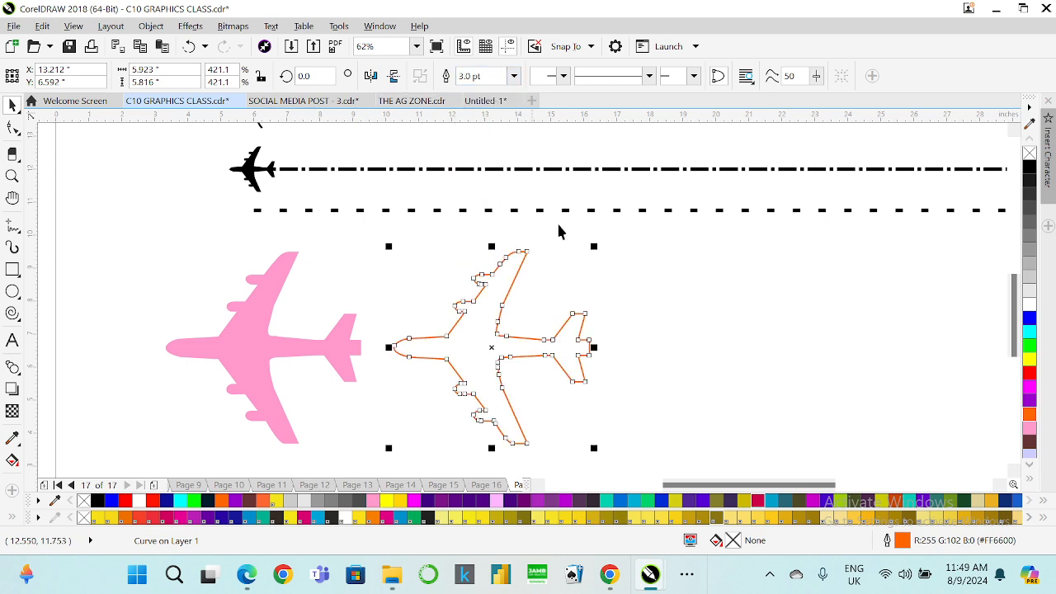
{"action": "left_click", "coordinate": [635, 288]}
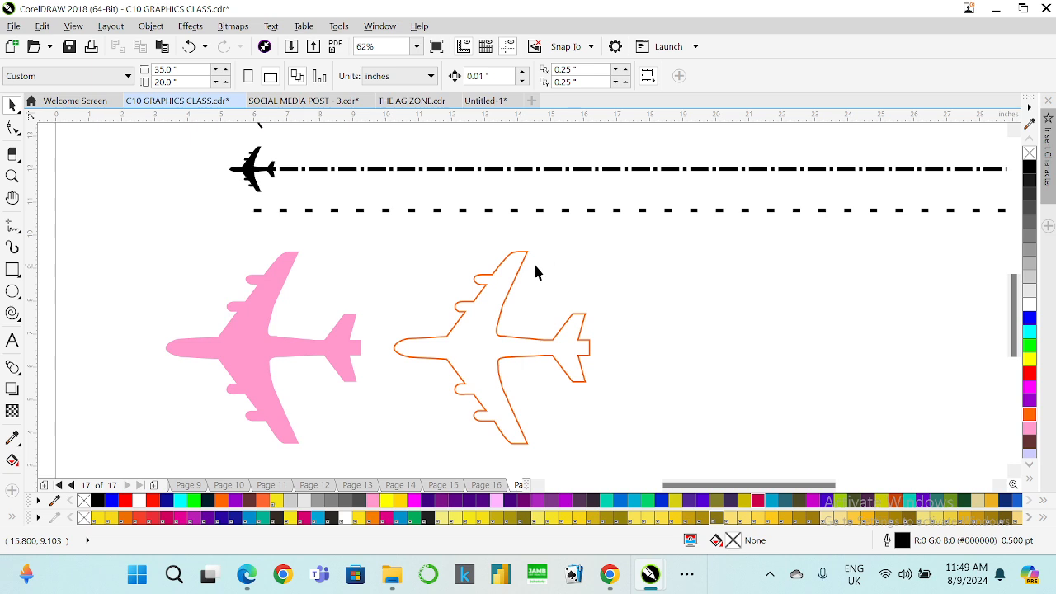
- Delete both large airplanes below the dotted line
{"action": "left_click", "coordinate": [503, 310]}
{"action": "scroll", "coordinate": [441, 288], "scroll_direction": "down", "scroll_amount": 1}
{"action": "left_click_drag", "start_coordinate": [268, 251], "coordinate": [600, 418]}
{"action": "key", "text": "Delete"}
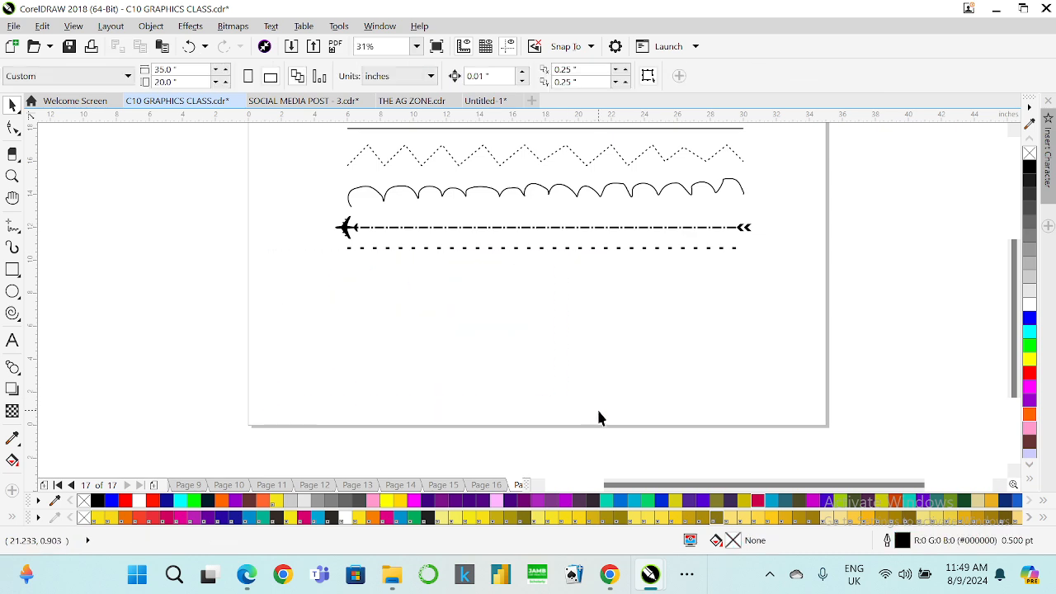
- Examine both ends of the solid straight line at the top of the page up close
{"action": "scroll", "coordinate": [499, 343], "scroll_direction": "down", "scroll_amount": 1}
{"action": "scroll", "coordinate": [515, 239], "scroll_direction": "up", "scroll_amount": 1}
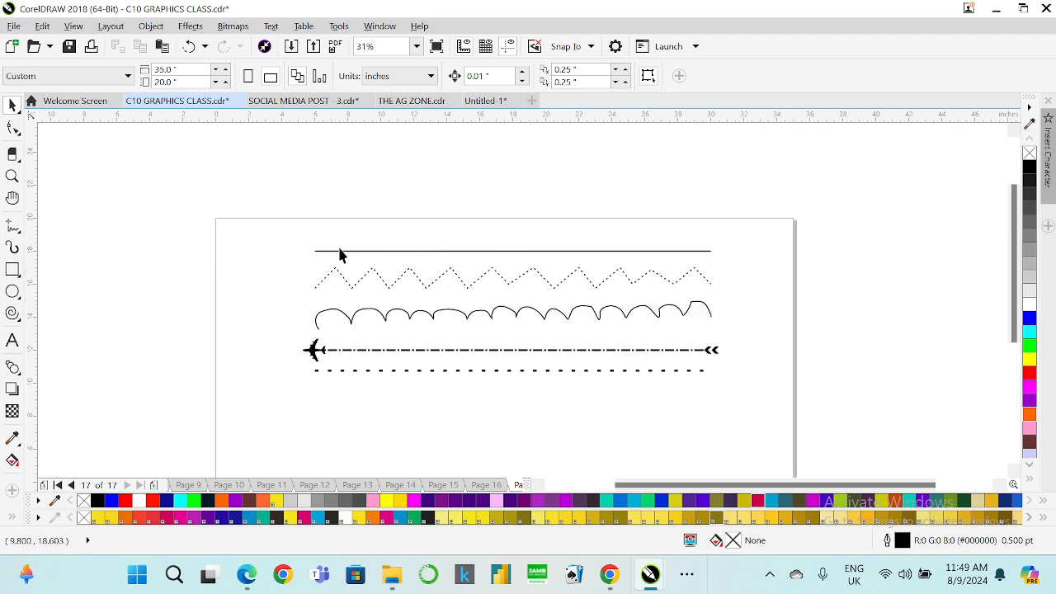
{"action": "scroll", "coordinate": [307, 254], "scroll_direction": "up", "scroll_amount": 8}
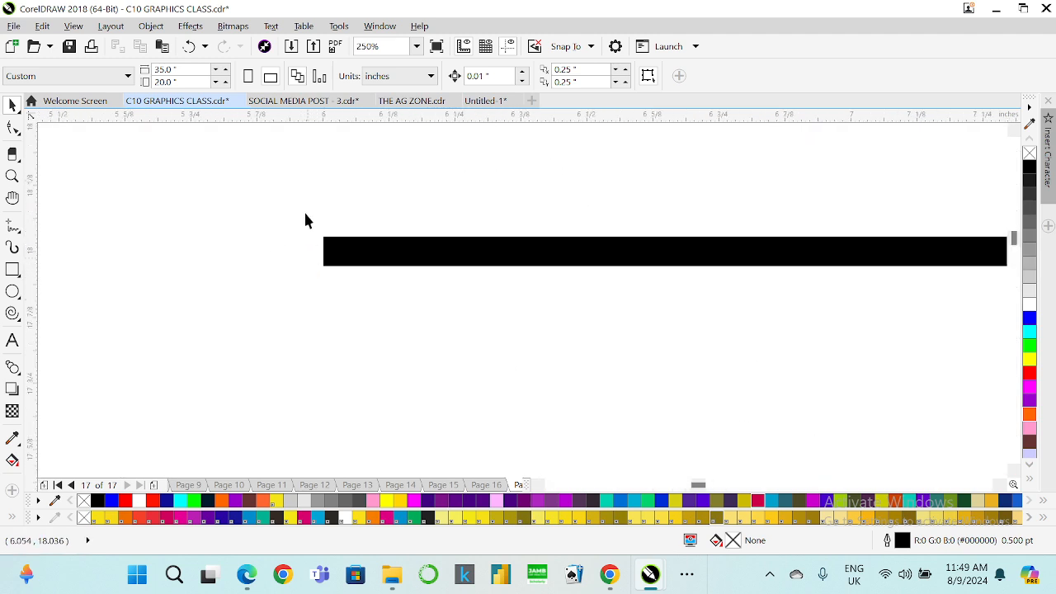
{"action": "scroll", "coordinate": [308, 255], "scroll_direction": "down", "scroll_amount": 8}
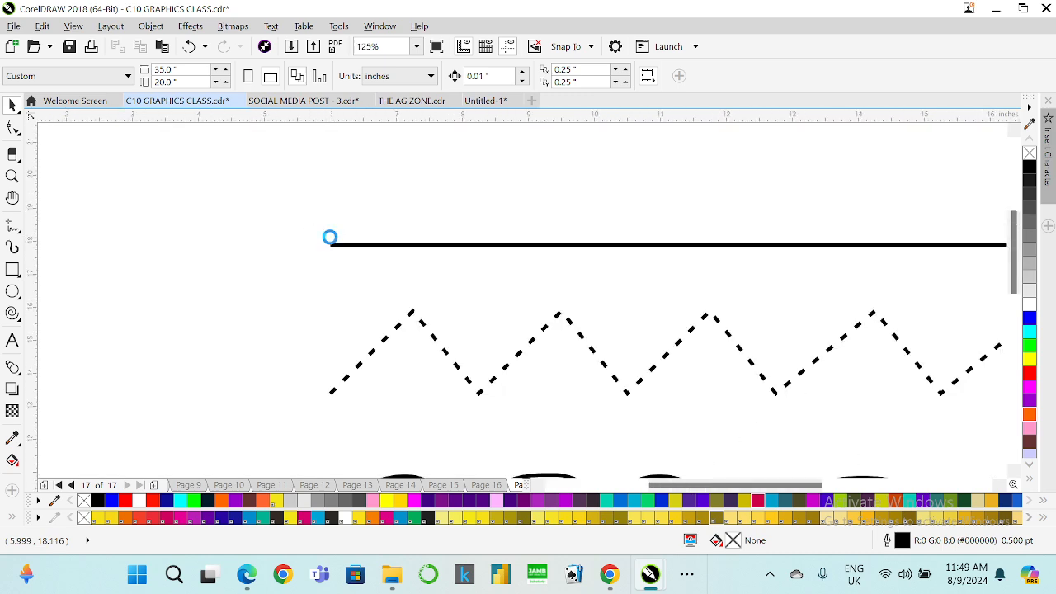
{"action": "scroll", "coordinate": [731, 239], "scroll_direction": "up", "scroll_amount": 6}
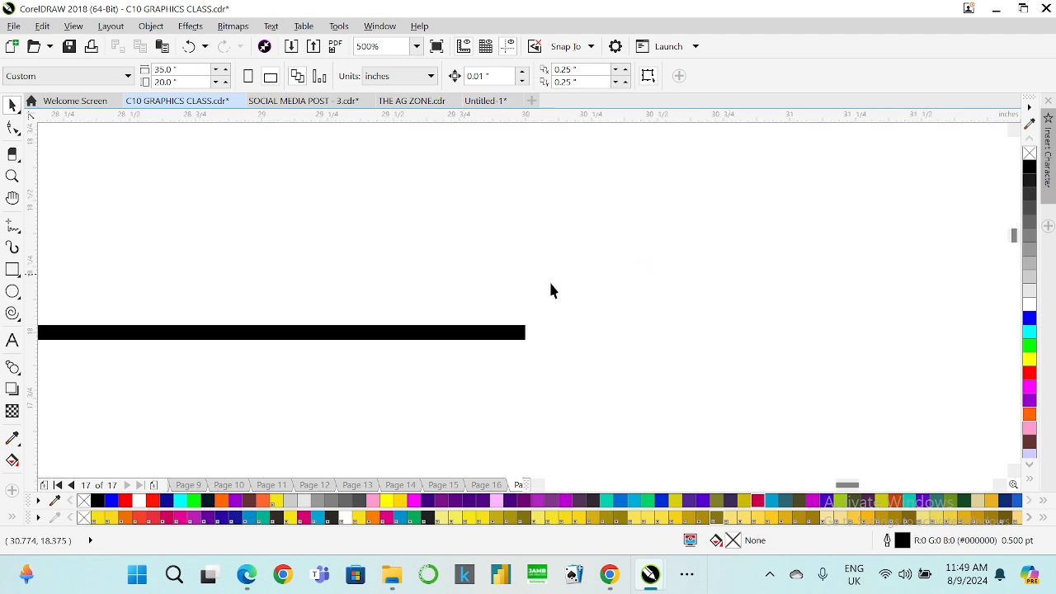
{"action": "scroll", "coordinate": [536, 289], "scroll_direction": "up", "scroll_amount": 3}
{"action": "scroll", "coordinate": [578, 280], "scroll_direction": "down", "scroll_amount": 5}
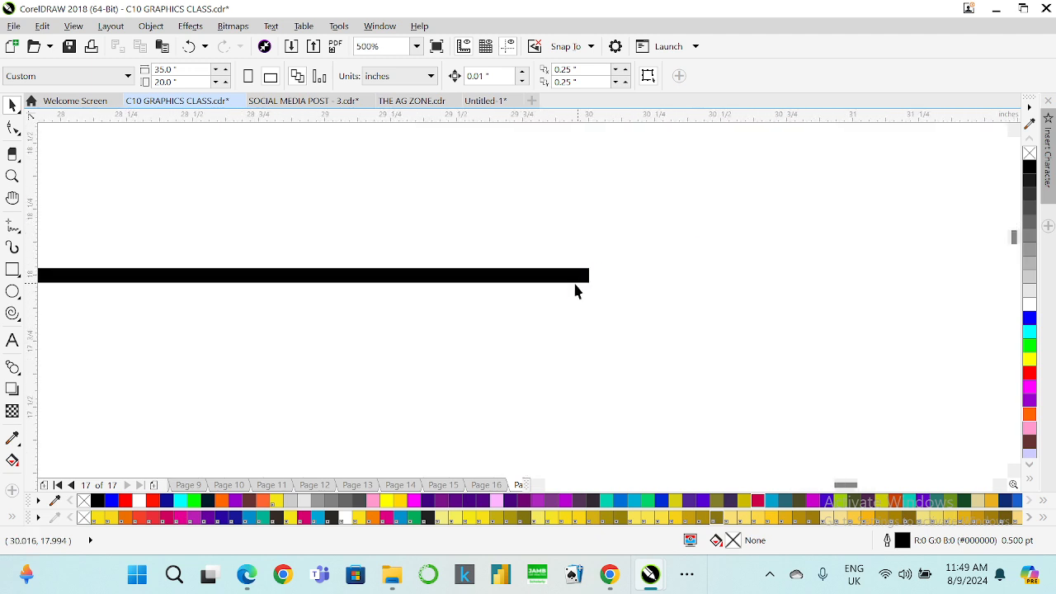
- Review the arrowhead, line style and outline width choices for the top straight line, then deselect it
{"action": "left_click", "coordinate": [575, 281]}
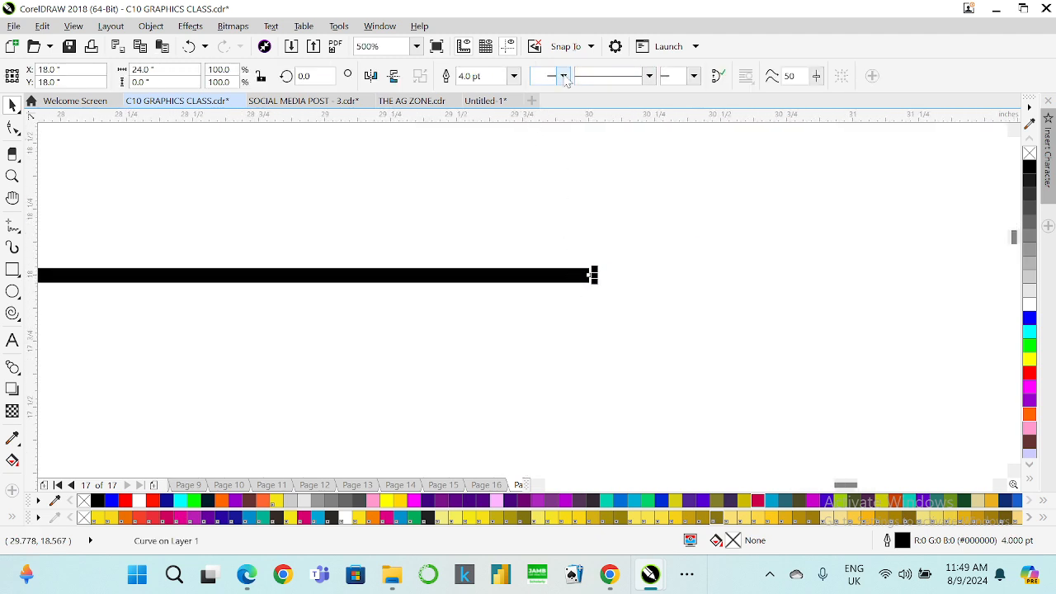
{"action": "left_click", "coordinate": [693, 76]}
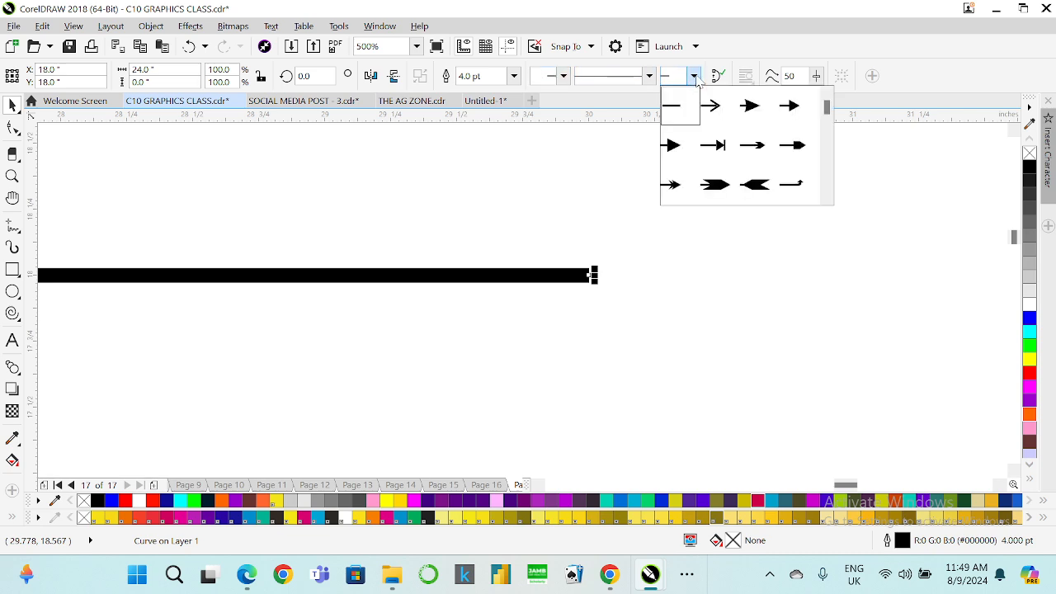
{"action": "left_click", "coordinate": [693, 76]}
{"action": "left_click", "coordinate": [651, 76]}
{"action": "left_click", "coordinate": [631, 83]}
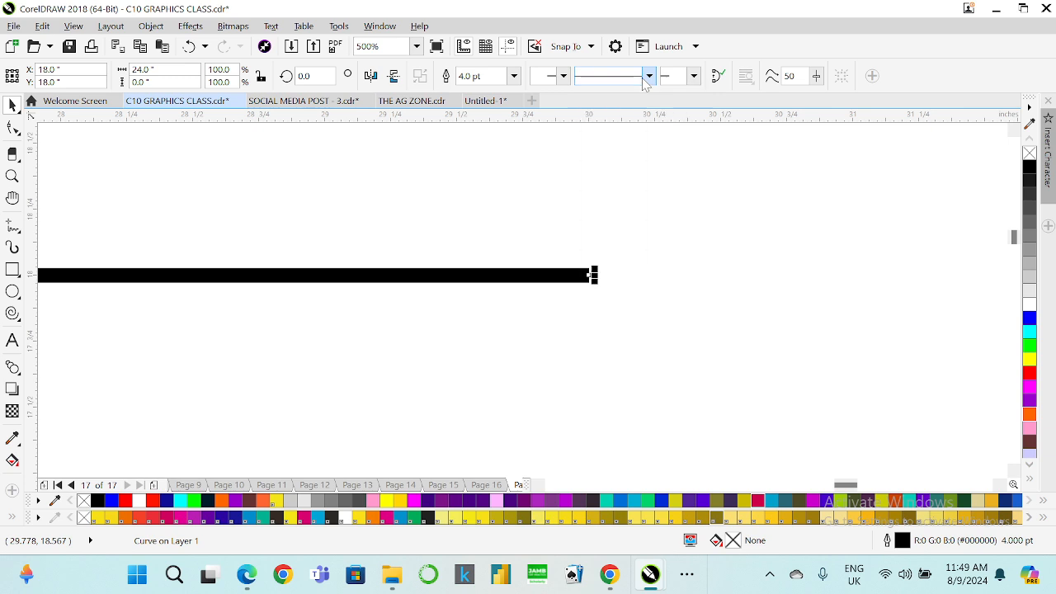
{"action": "left_click", "coordinate": [564, 76]}
{"action": "left_click", "coordinate": [564, 76]}
{"action": "left_click", "coordinate": [513, 76]}
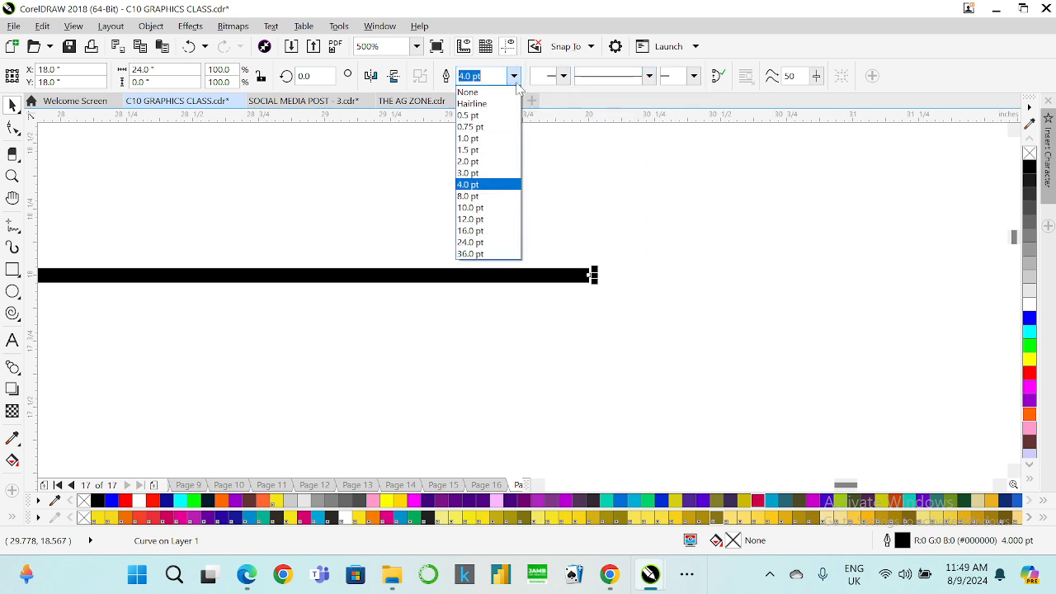
{"action": "key", "text": "Escape"}
{"action": "scroll", "coordinate": [649, 207], "scroll_direction": "down", "scroll_amount": 3}
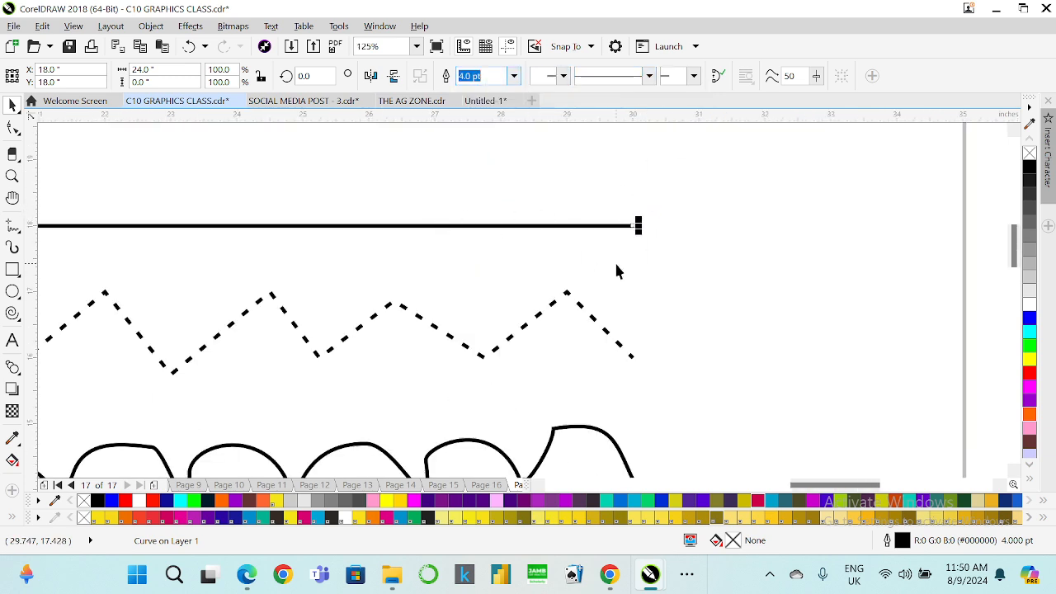
{"action": "scroll", "coordinate": [529, 288], "scroll_direction": "down", "scroll_amount": 2}
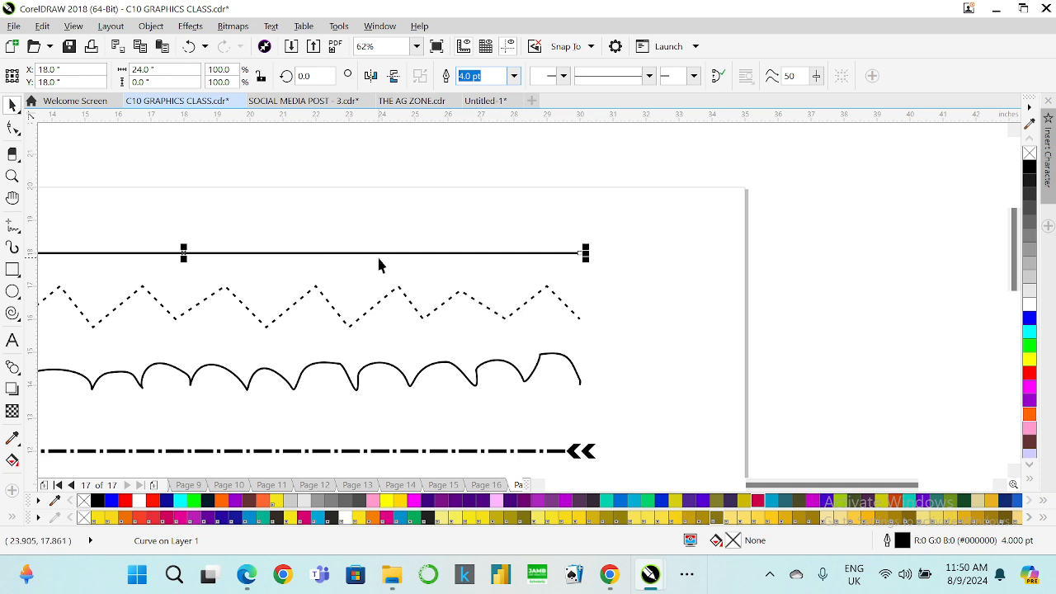
{"action": "left_click", "coordinate": [508, 195]}
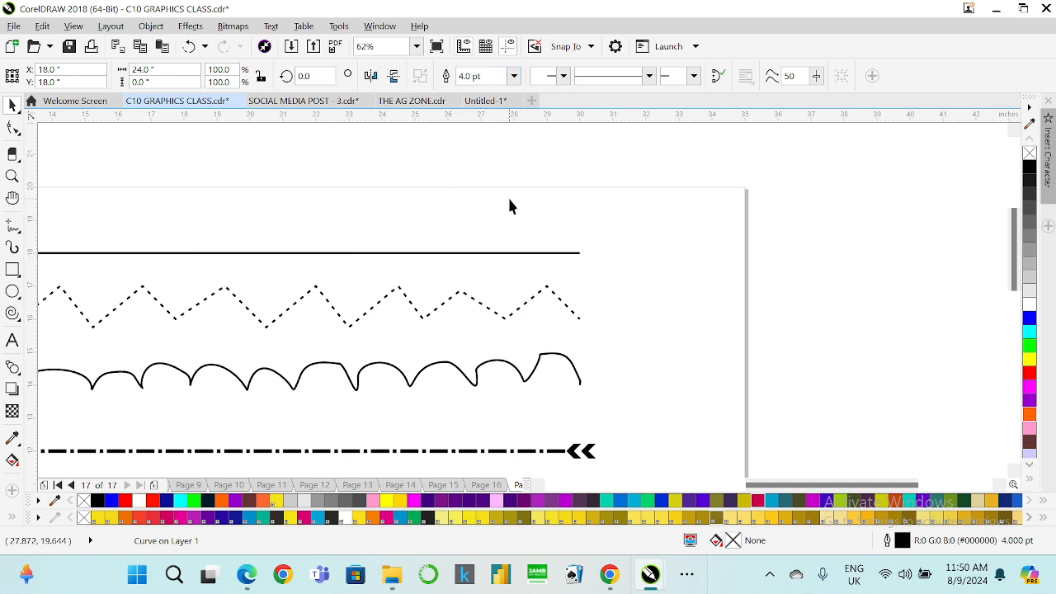
- In the top straight line's Outline Pen settings, choose the red color #D90909 and a dashed line style
{"action": "left_click", "coordinate": [525, 253]}
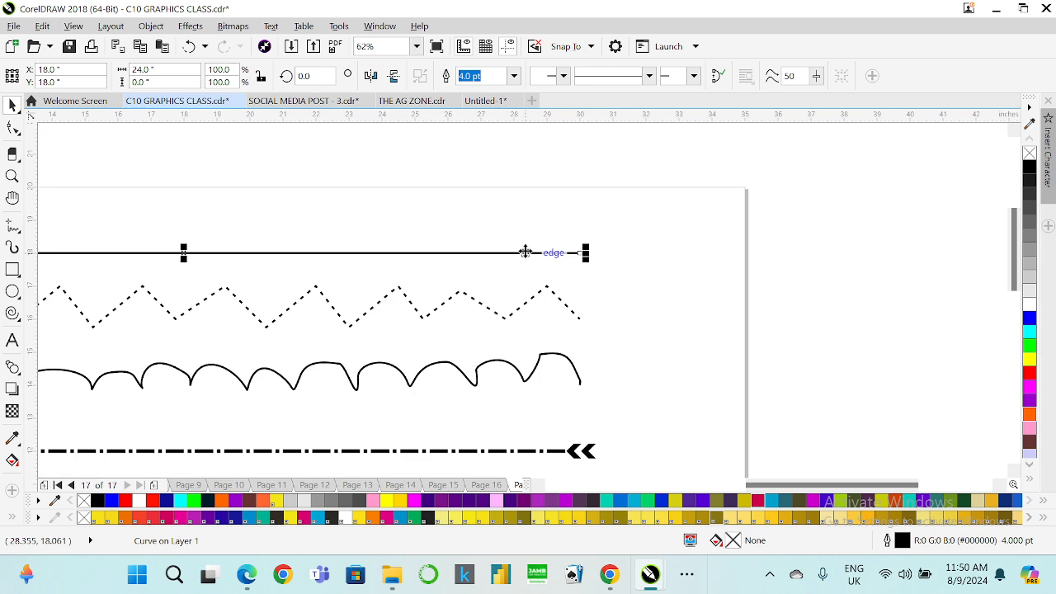
{"action": "key", "text": "F12"}
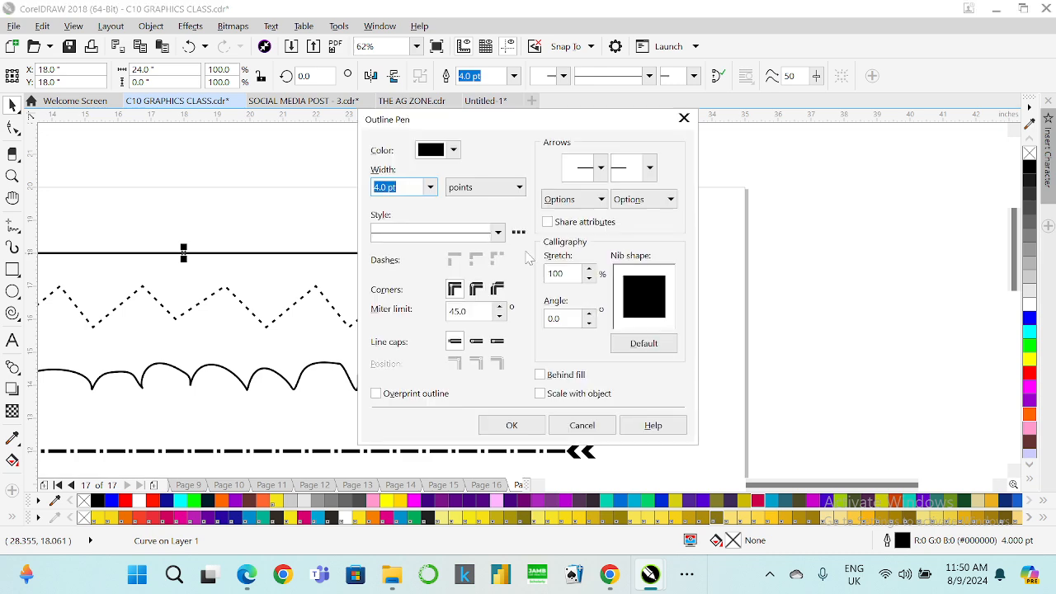
{"action": "left_click_drag", "start_coordinate": [493, 120], "coordinate": [491, 143]}
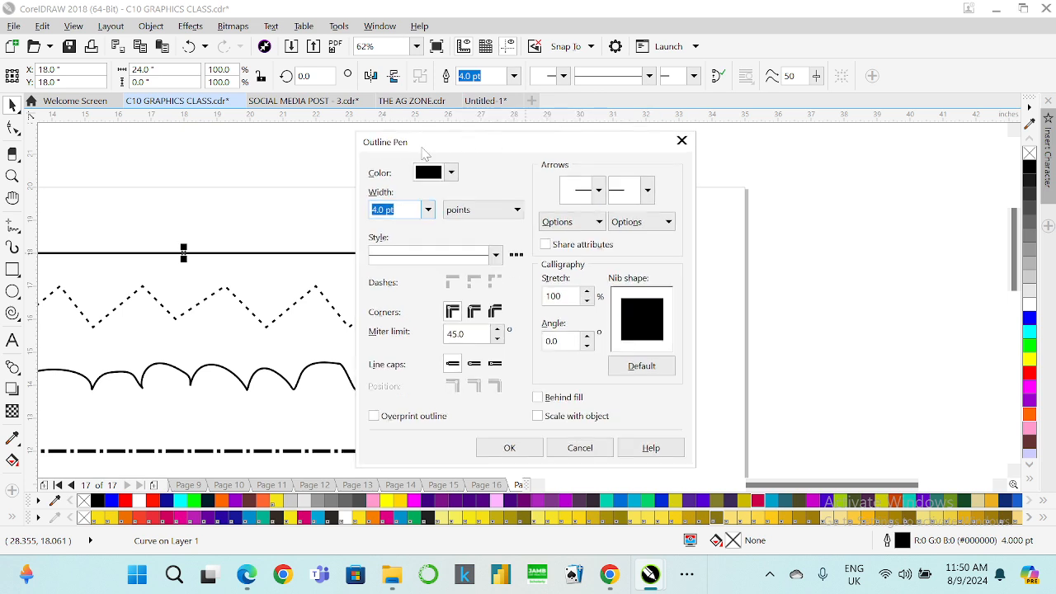
{"action": "left_click", "coordinate": [450, 173]}
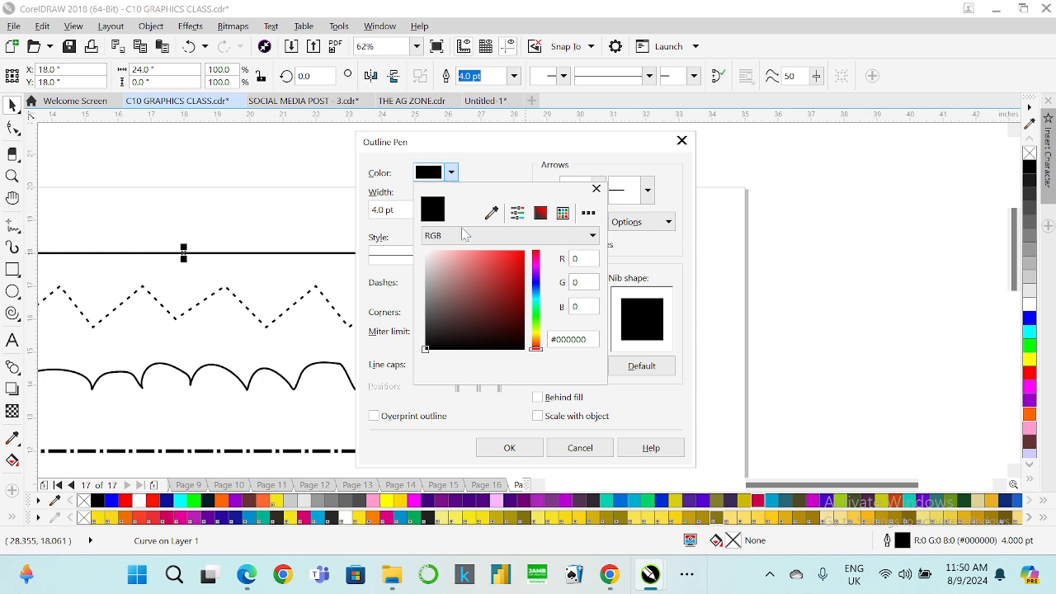
{"action": "mouse_move", "coordinate": [470, 284]}
{"action": "left_mouse_down"}
{"action": "mouse_move", "coordinate": [487, 294]}
{"action": "mouse_move", "coordinate": [500, 282]}
{"action": "mouse_move", "coordinate": [499, 312]}
{"action": "mouse_move", "coordinate": [450, 344]}
{"action": "mouse_move", "coordinate": [446, 297]}
{"action": "mouse_move", "coordinate": [520, 265]}
{"action": "left_mouse_up"}
{"action": "left_click", "coordinate": [495, 170]}
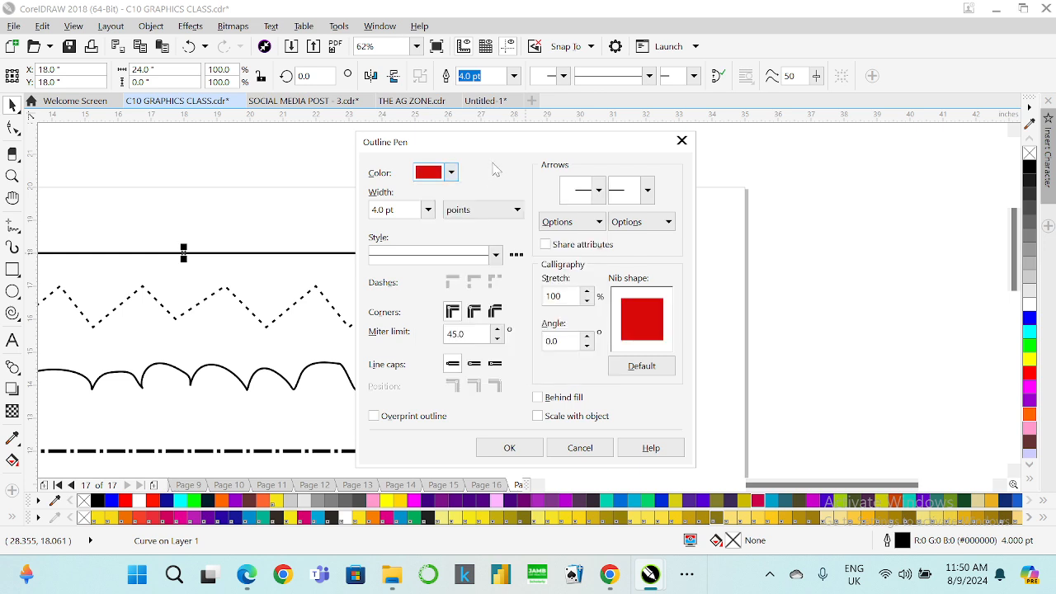
{"action": "left_click", "coordinate": [496, 255]}
{"action": "scroll", "coordinate": [506, 379], "scroll_direction": "down", "scroll_amount": 3}
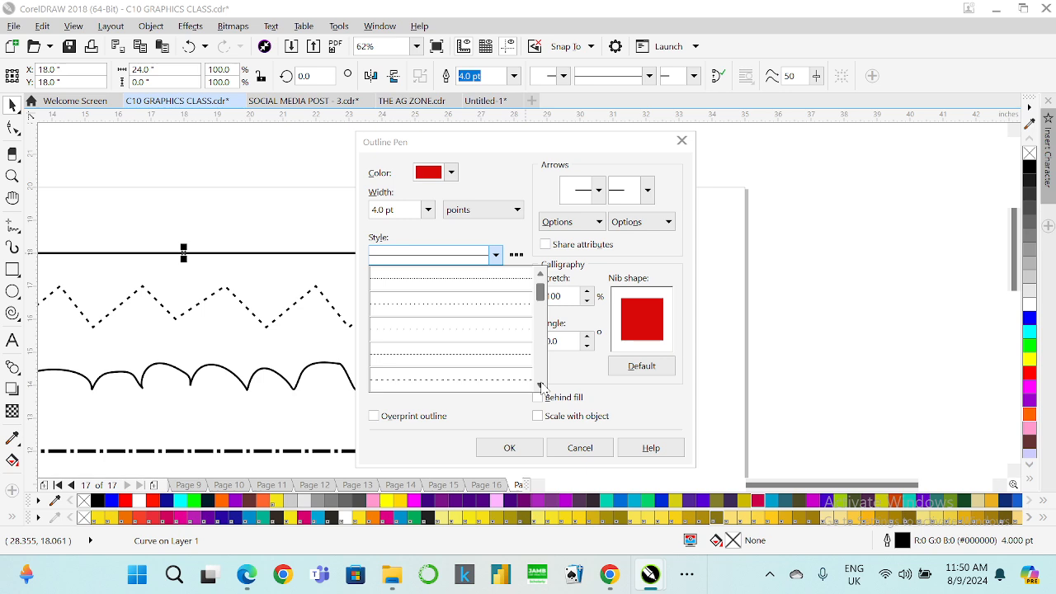
{"action": "left_click", "coordinate": [438, 361]}
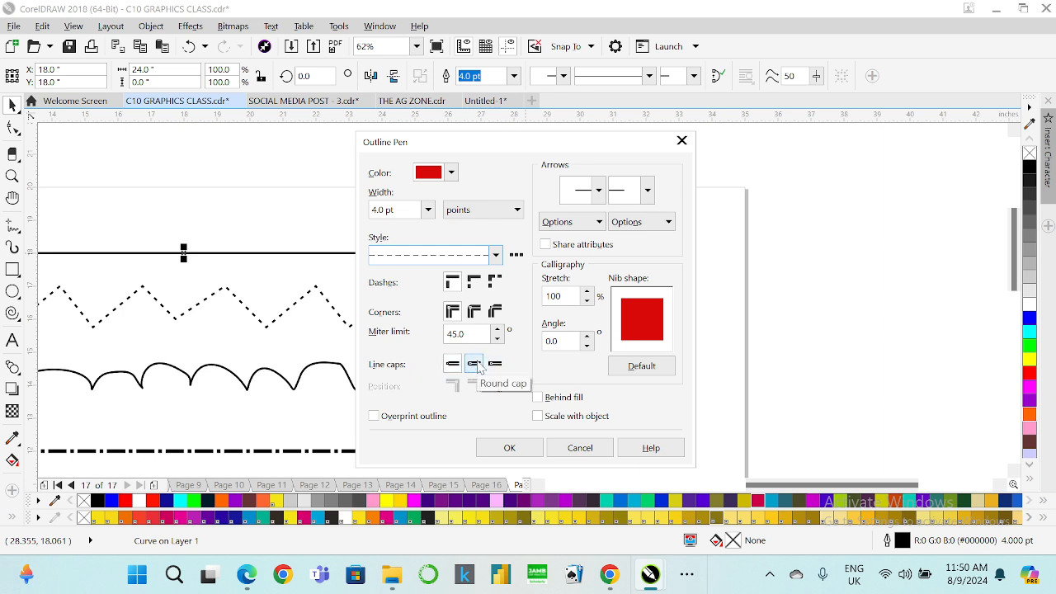
- Give the dashed line round caps, rounded corners and a solid start arrowhead, and apply the outline settings
{"action": "left_click", "coordinate": [475, 365]}
{"action": "left_click", "coordinate": [597, 190]}
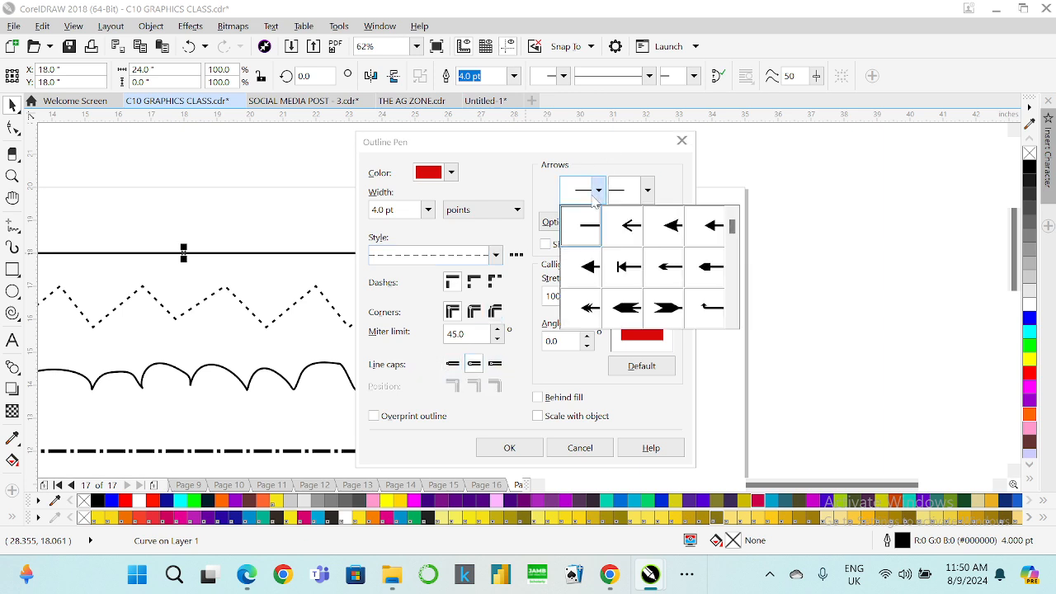
{"action": "left_click", "coordinate": [679, 244]}
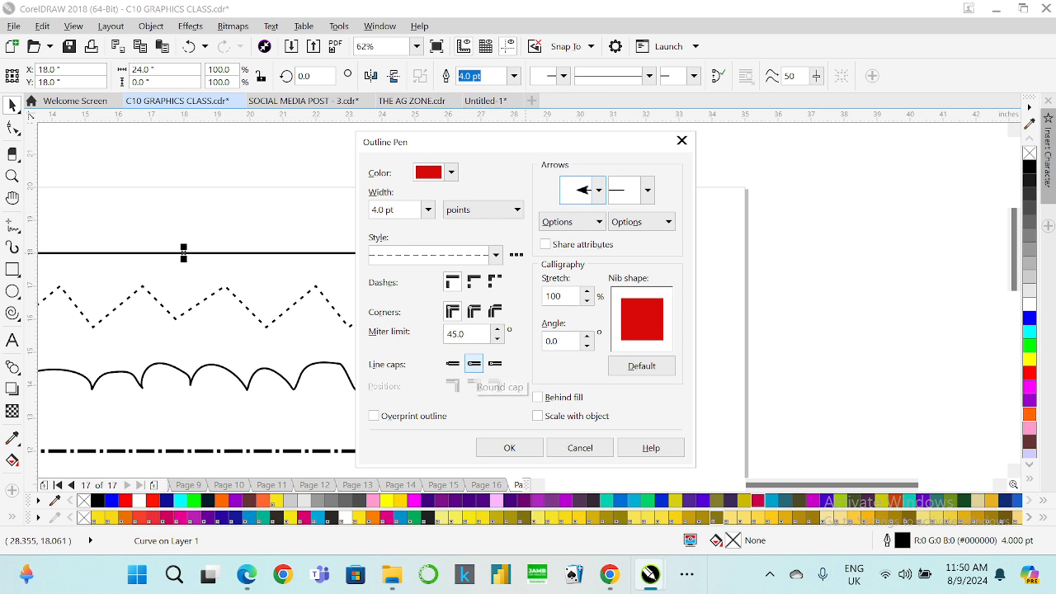
{"action": "left_click", "coordinate": [472, 312]}
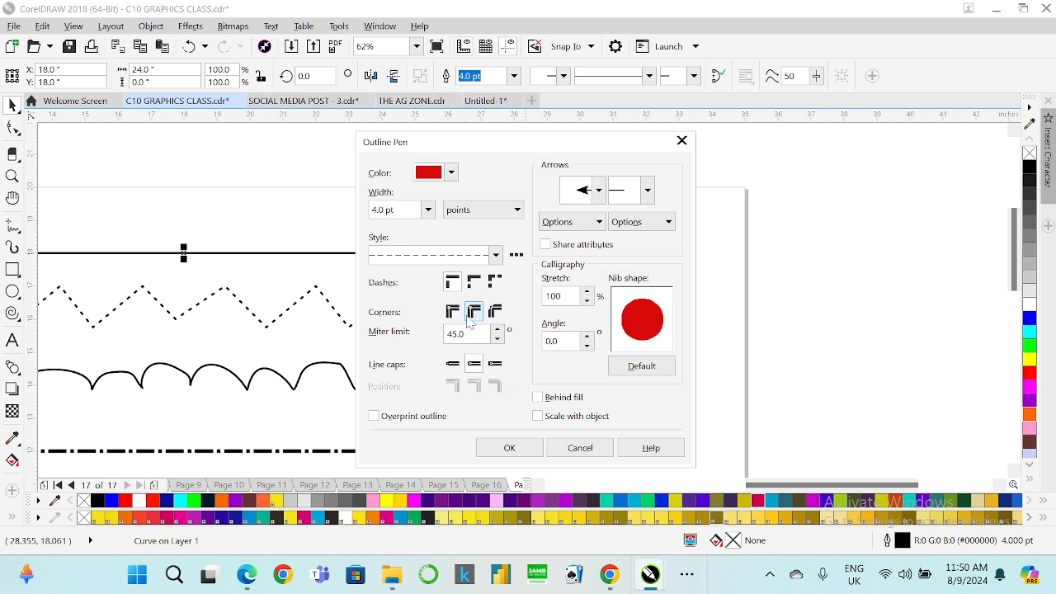
{"action": "left_click", "coordinate": [474, 364]}
{"action": "left_click", "coordinate": [509, 448]}
{"action": "scroll", "coordinate": [598, 254], "scroll_direction": "up", "scroll_amount": 2}
{"action": "scroll", "coordinate": [551, 264], "scroll_direction": "up", "scroll_amount": 4}
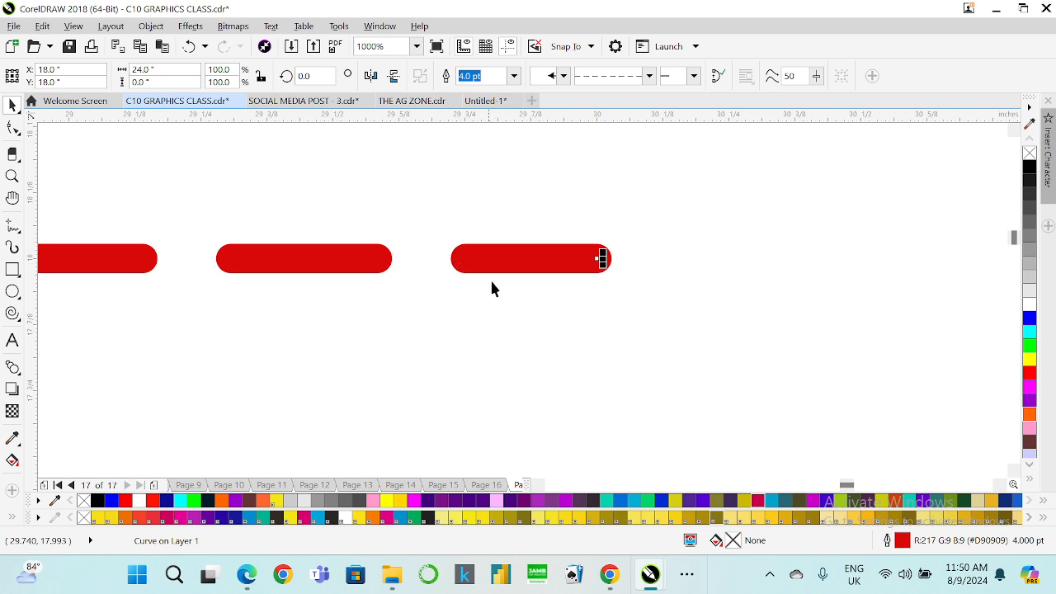
{"action": "scroll", "coordinate": [491, 288], "scroll_direction": "down", "scroll_amount": 6}
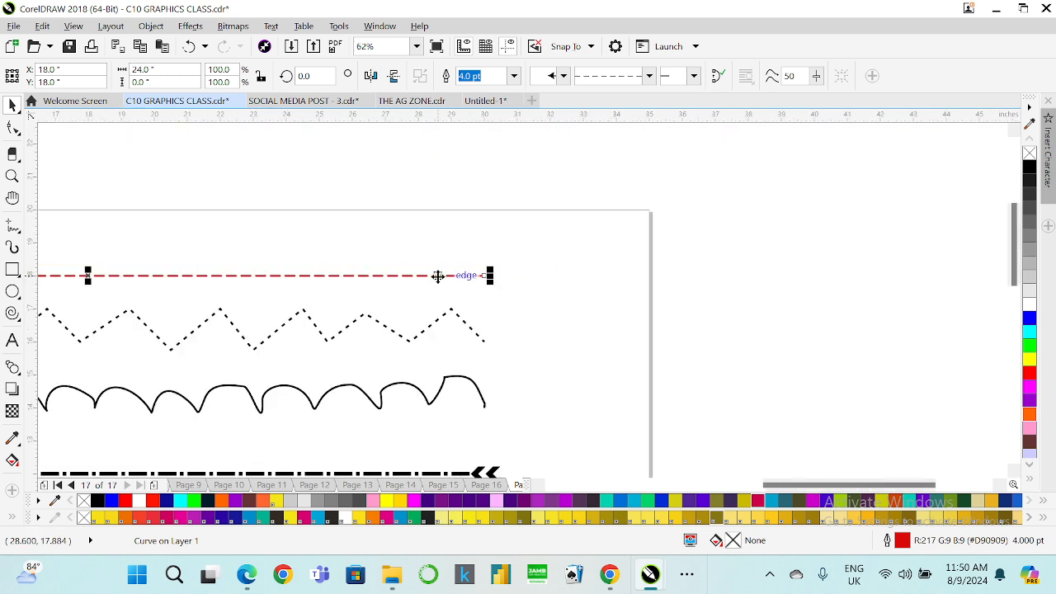
- Duplicate the red dashed line and give the copy mitered corners and square line caps
{"action": "key", "text": "ctrl+d"}
{"action": "scroll", "coordinate": [338, 264], "scroll_direction": "up", "scroll_amount": 4}
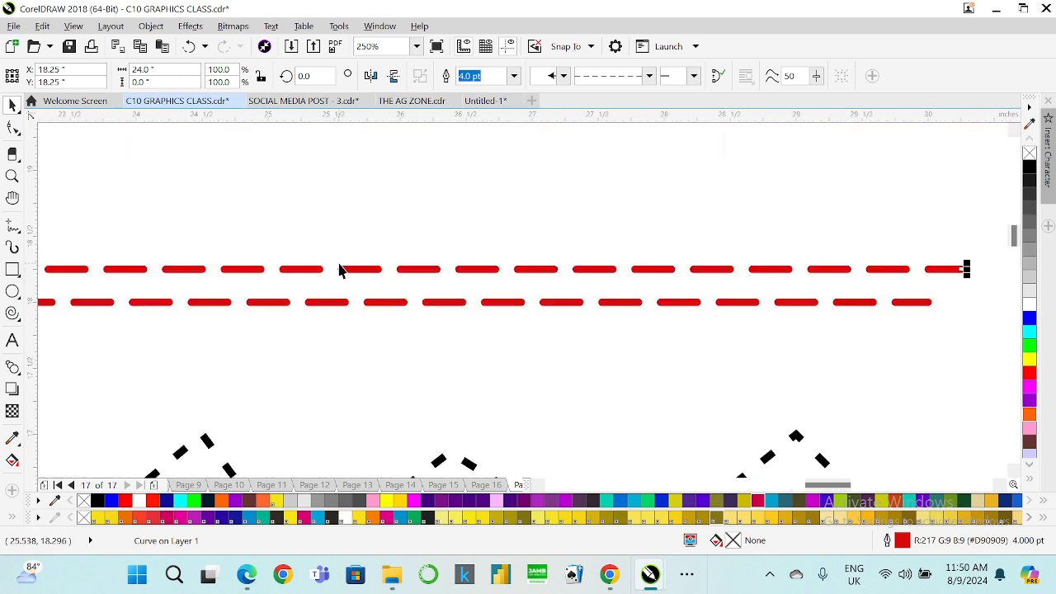
{"action": "key", "text": "F12"}
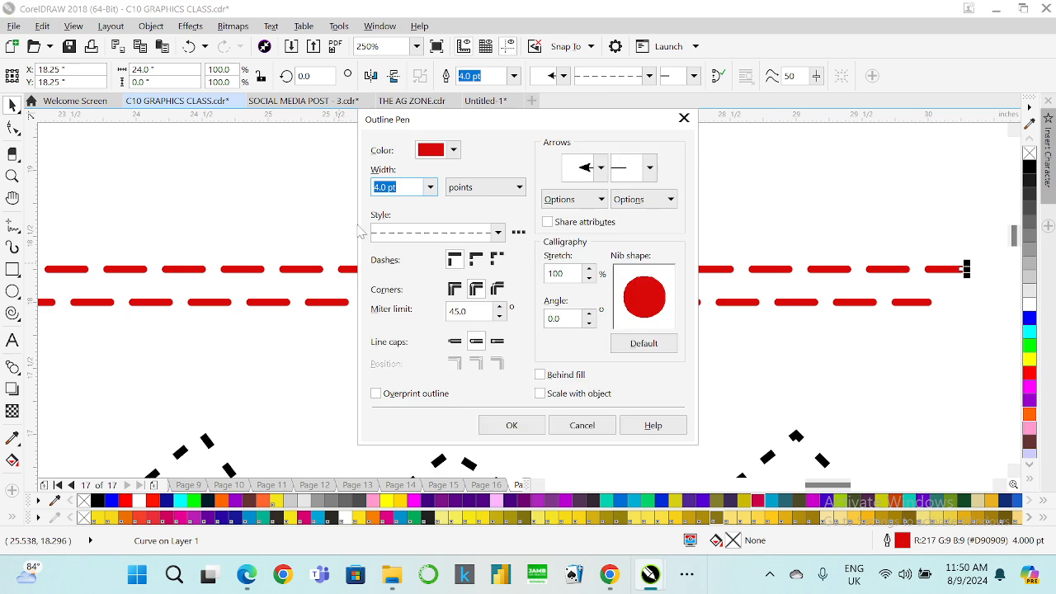
{"action": "left_click", "coordinate": [455, 289]}
{"action": "left_click", "coordinate": [455, 342]}
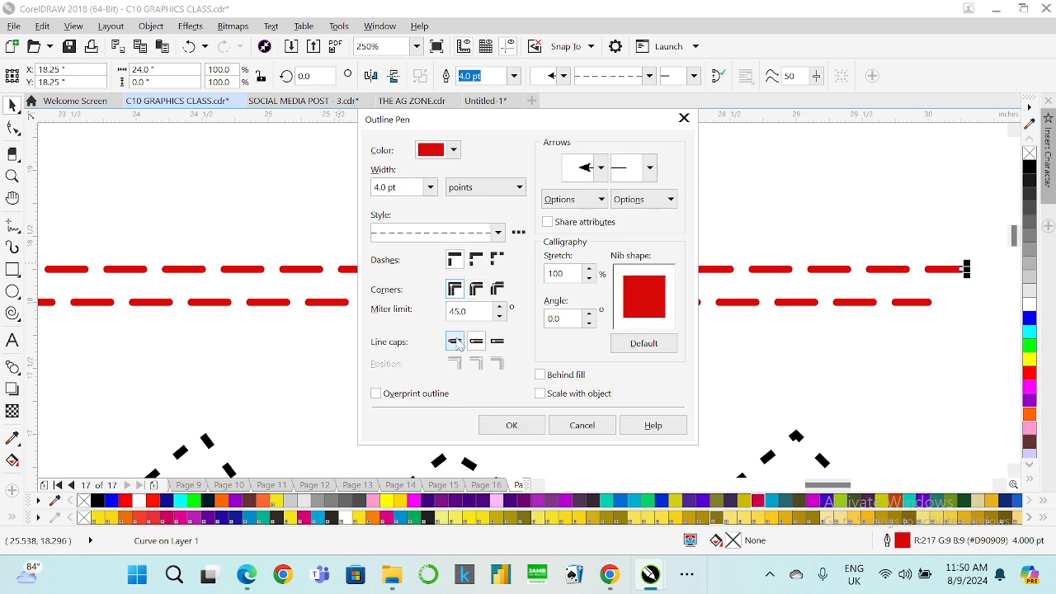
{"action": "left_click", "coordinate": [512, 425]}
- Line up the square-capped copy directly above the round-capped line and compare their dash ends
{"action": "scroll", "coordinate": [826, 264], "scroll_direction": "up", "scroll_amount": 2}
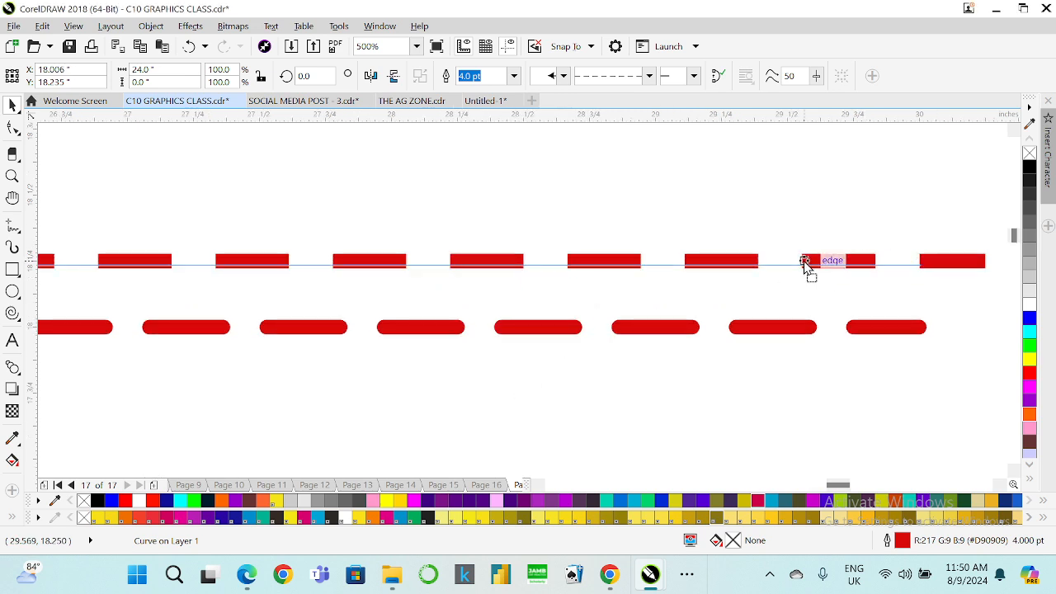
{"action": "left_click", "coordinate": [860, 323], "text": "shift"}
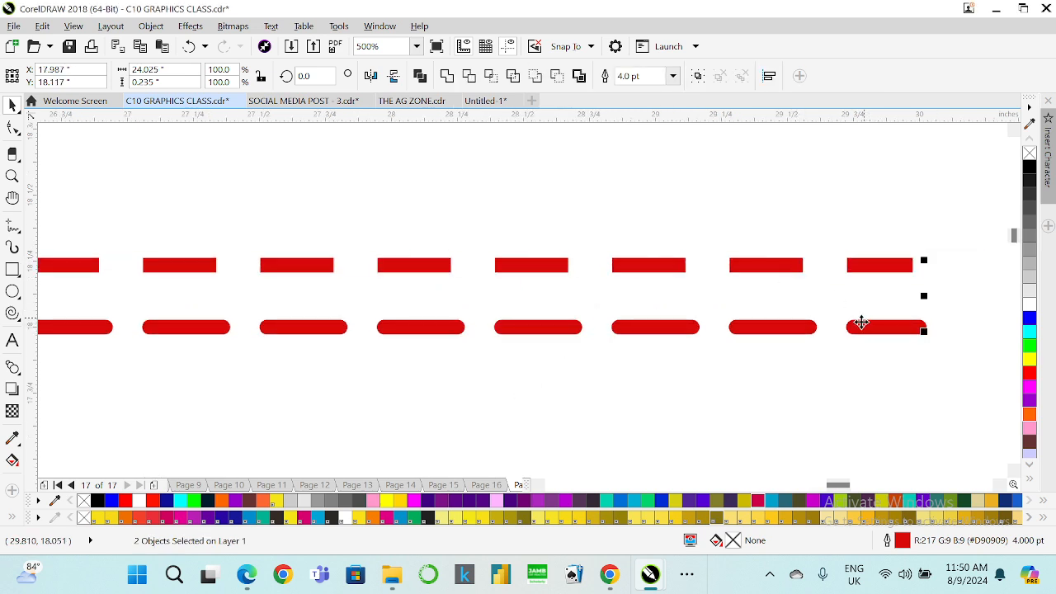
{"action": "left_click", "coordinate": [709, 289]}
{"action": "scroll", "coordinate": [715, 286], "scroll_direction": "down", "scroll_amount": 3}
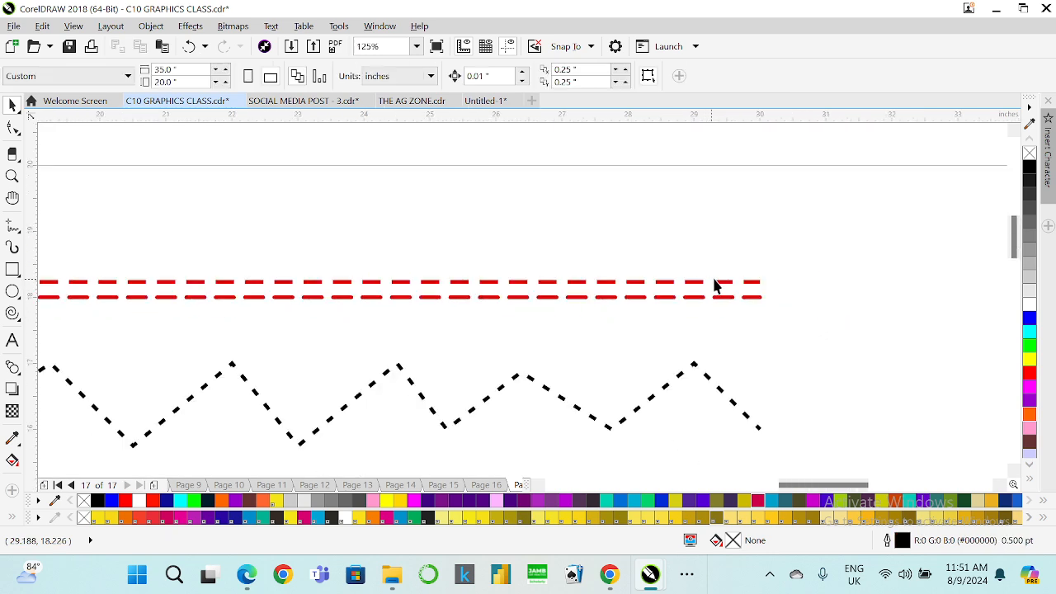
{"action": "scroll", "coordinate": [731, 292], "scroll_direction": "up", "scroll_amount": 3}
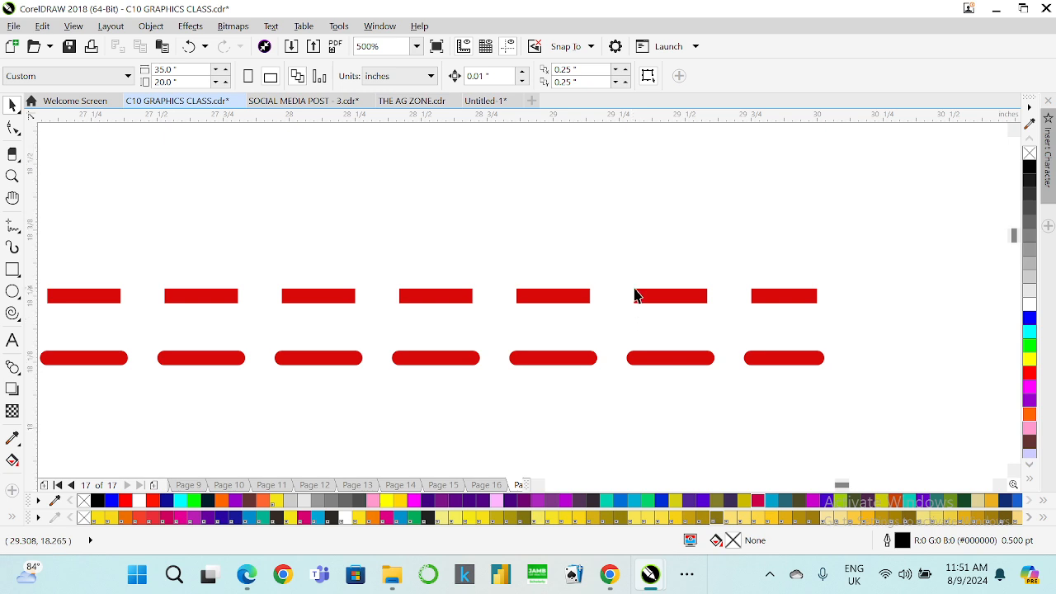
{"action": "scroll", "coordinate": [633, 292], "scroll_direction": "up", "scroll_amount": 2}
{"action": "scroll", "coordinate": [634, 291], "scroll_direction": "down", "scroll_amount": 2}
{"action": "scroll", "coordinate": [632, 294], "scroll_direction": "down", "scroll_amount": 5}
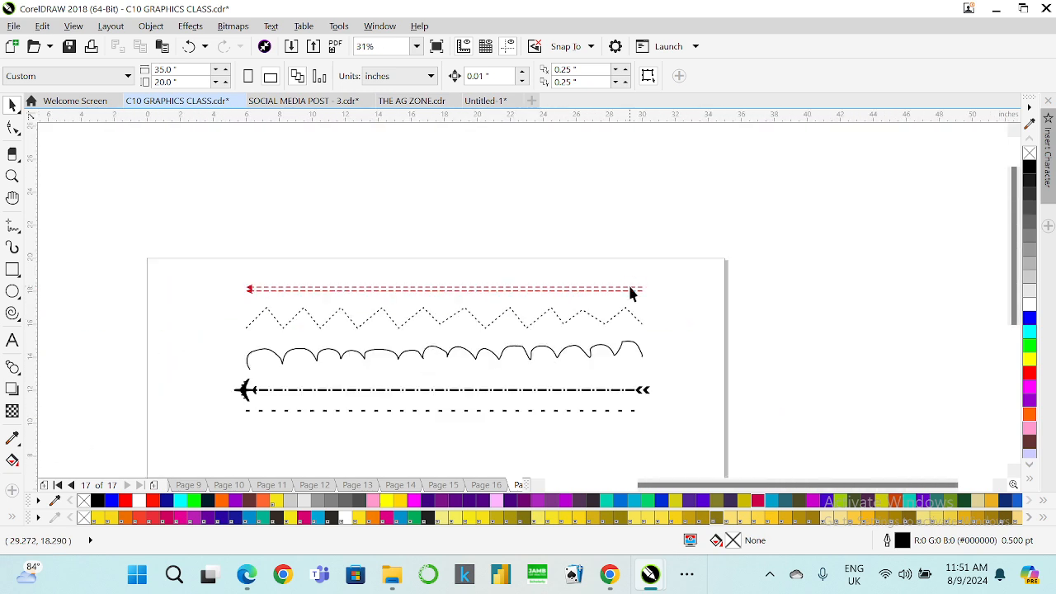
- Move the lower red dashed line down to Y 17.75 inches and deselect it
{"action": "left_click", "coordinate": [360, 291]}
{"action": "mouse_move", "coordinate": [360, 293]}
{"action": "left_mouse_down"}
{"action": "mouse_move", "coordinate": [362, 301]}
{"action": "mouse_move", "coordinate": [367, 285]}
{"action": "left_mouse_up"}
{"action": "scroll", "coordinate": [434, 235], "scroll_direction": "down", "scroll_amount": 4}
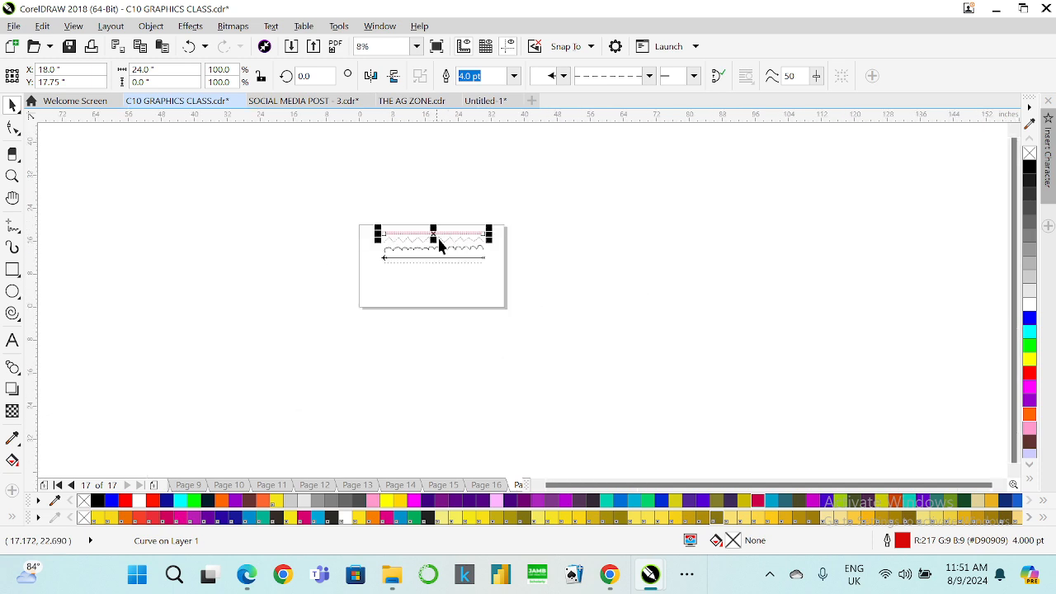
{"action": "scroll", "coordinate": [437, 248], "scroll_direction": "up", "scroll_amount": 4}
{"action": "left_click", "coordinate": [384, 369]}
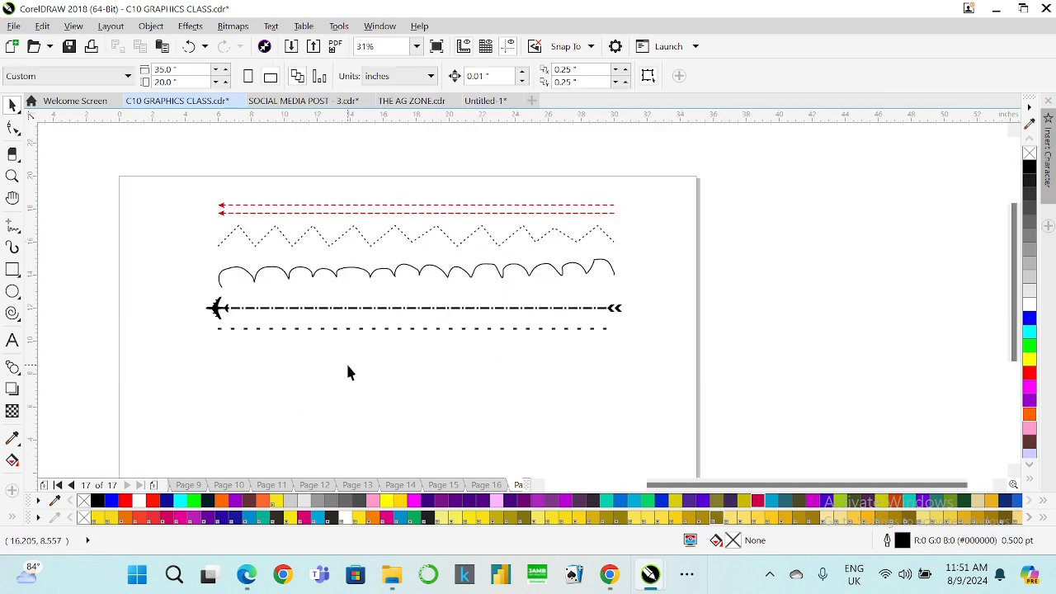
{"action": "scroll", "coordinate": [313, 415], "scroll_direction": "up", "scroll_amount": 2}
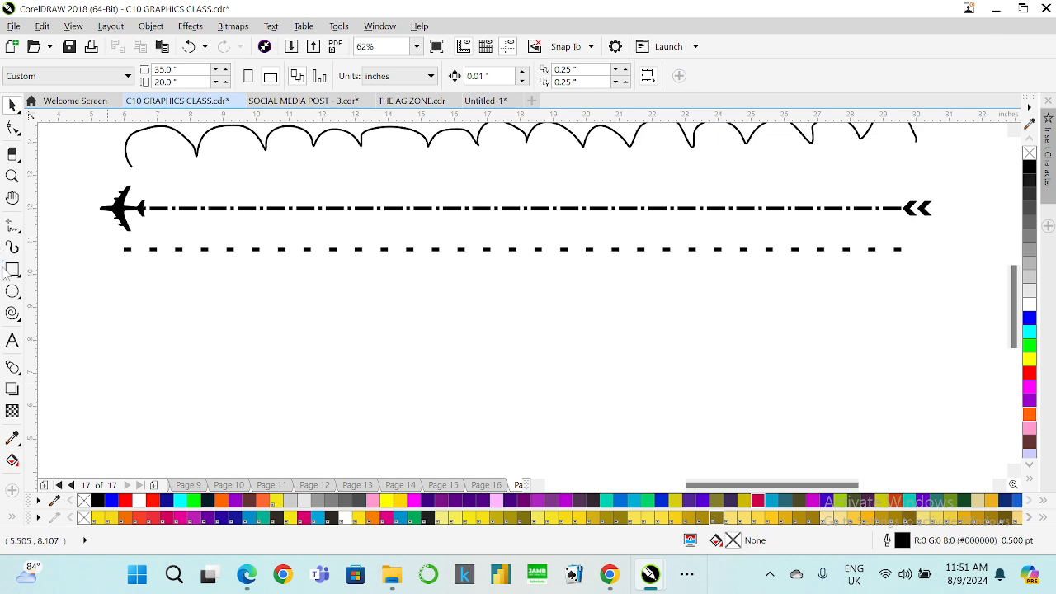
- Draw two Freehand triangles below the dotted line, a closed one about 4.5 by 2.5 inches and one left open at its apex
{"action": "left_click", "coordinate": [11, 229]}
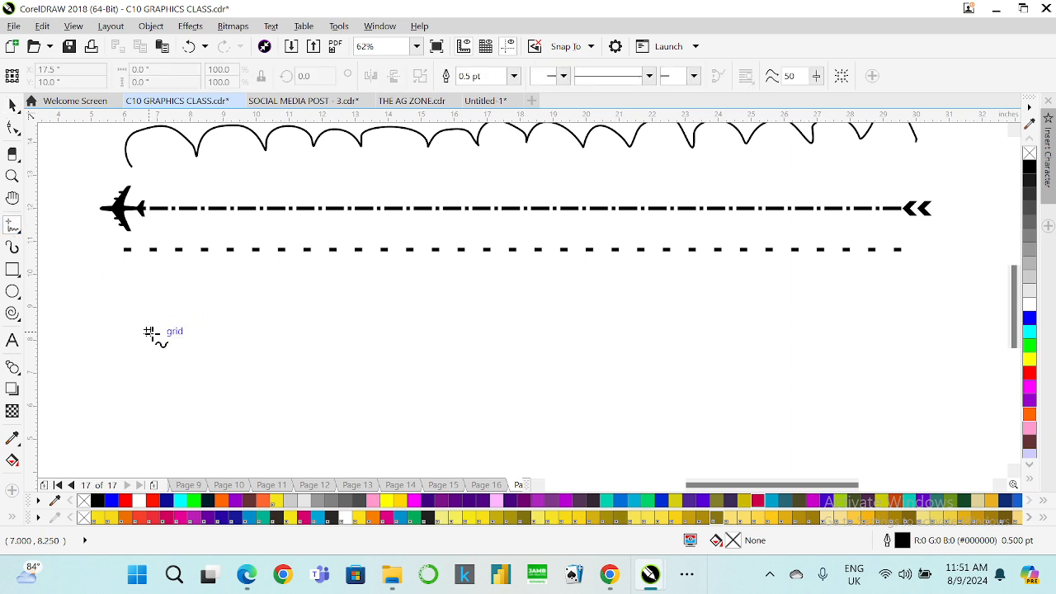
{"action": "mouse_move", "coordinate": [118, 356]}
{"action": "left_mouse_down"}
{"action": "mouse_move", "coordinate": [217, 283]}
{"action": "mouse_move", "coordinate": [202, 270]}
{"action": "mouse_move", "coordinate": [248, 362]}
{"action": "mouse_move", "coordinate": [266, 359]}
{"action": "mouse_move", "coordinate": [115, 359]}
{"action": "left_mouse_up"}
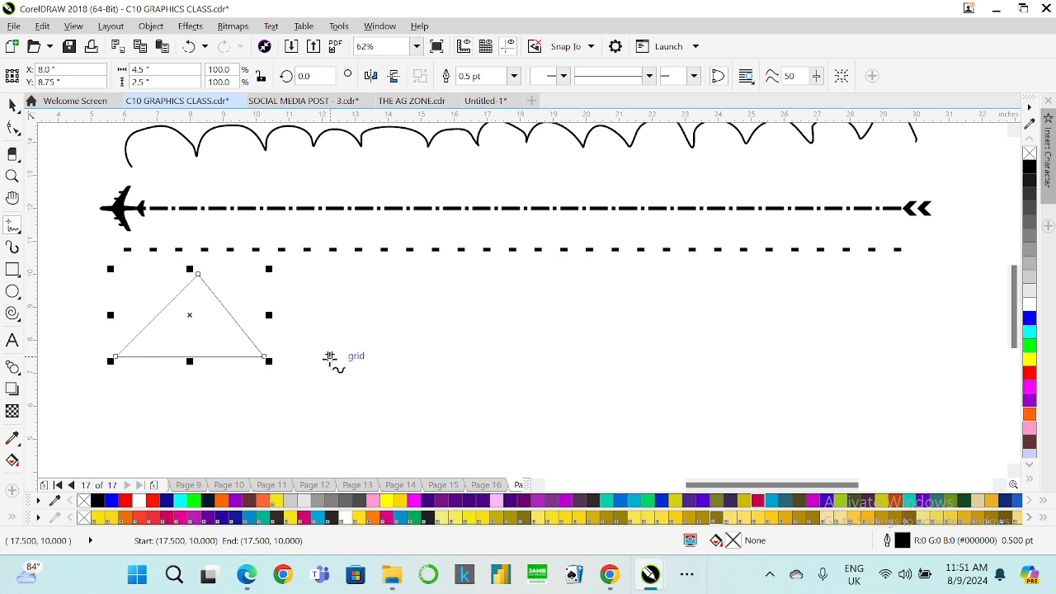
{"action": "mouse_move", "coordinate": [329, 357]}
{"action": "left_mouse_down"}
{"action": "mouse_move", "coordinate": [413, 266]}
{"action": "mouse_move", "coordinate": [479, 357]}
{"action": "mouse_move", "coordinate": [330, 358]}
{"action": "left_mouse_up"}
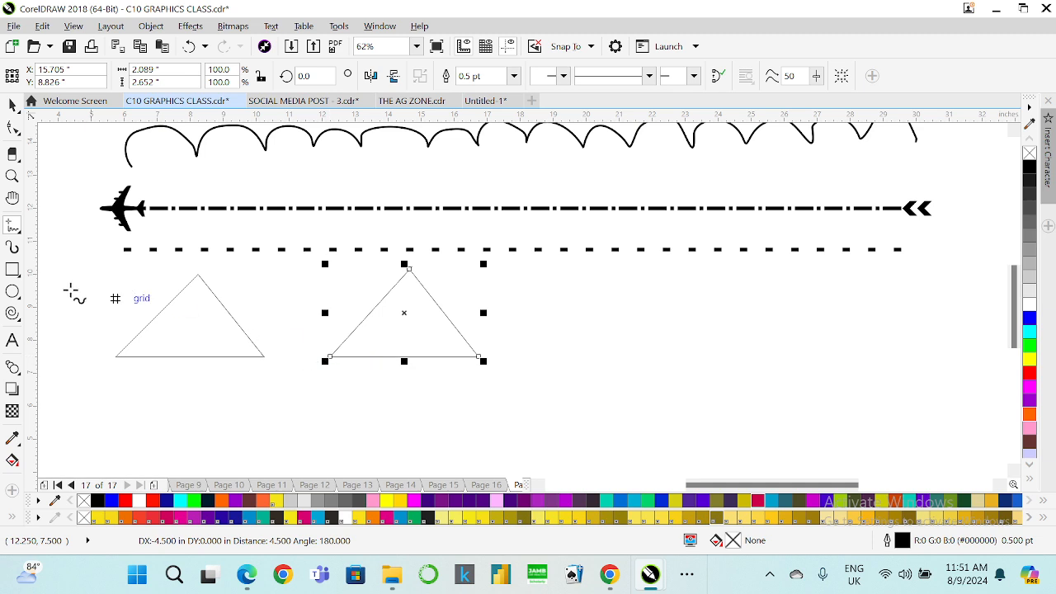
- Fill the closed triangle with cyan and try to fill the open triangle with green
{"action": "key", "text": "space"}
{"action": "left_click", "coordinate": [151, 302]}
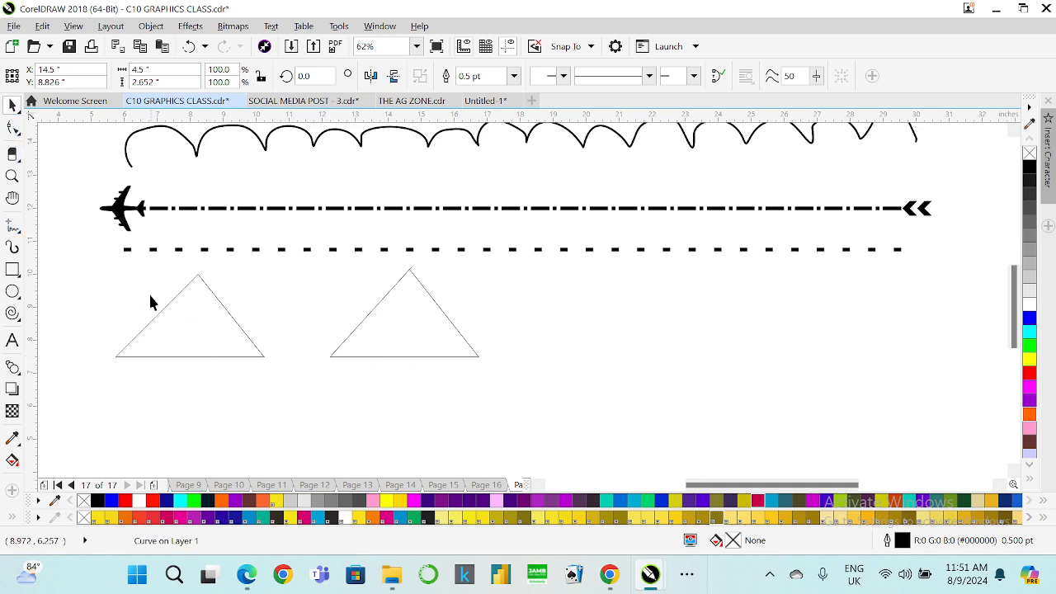
{"action": "left_click", "coordinate": [184, 332]}
{"action": "left_click", "coordinate": [1030, 331]}
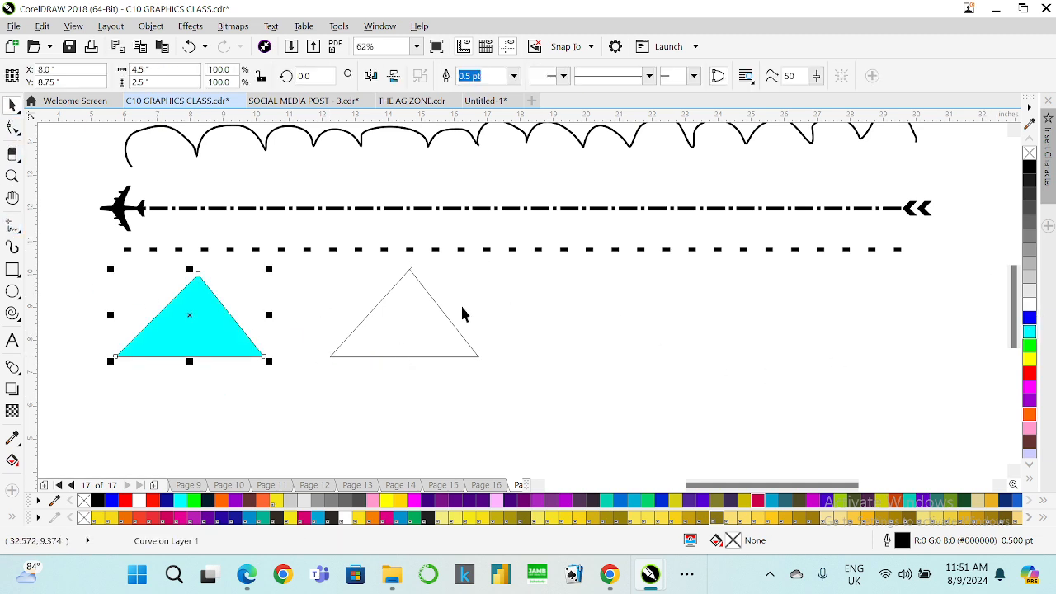
{"action": "left_click", "coordinate": [436, 330]}
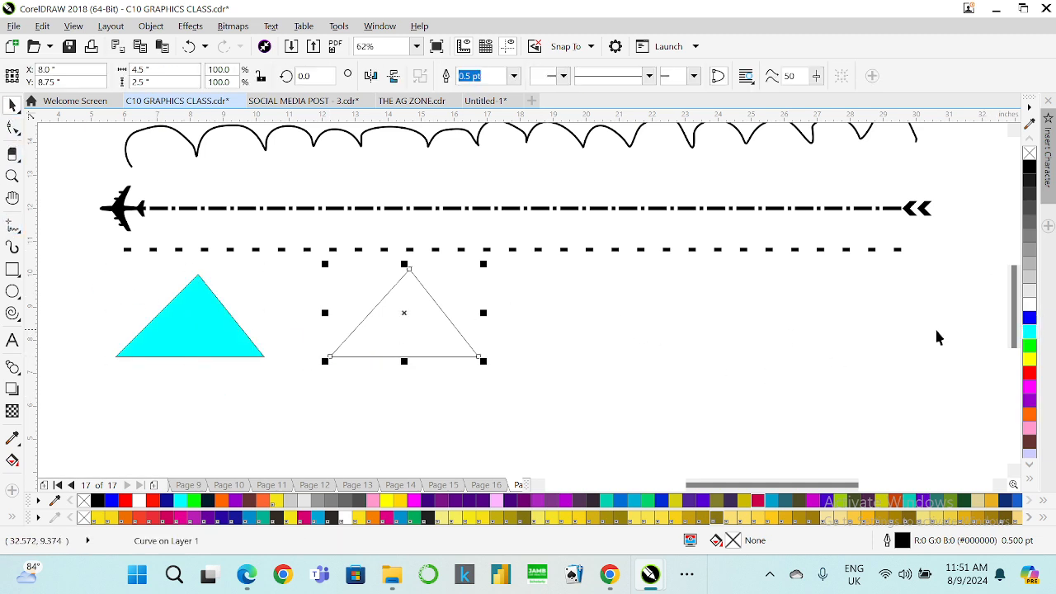
{"action": "left_click", "coordinate": [586, 335]}
- With the Shape tool, move the open triangle's loose end node onto the other line end at its apex
{"action": "scroll", "coordinate": [413, 269], "scroll_direction": "up", "scroll_amount": 4}
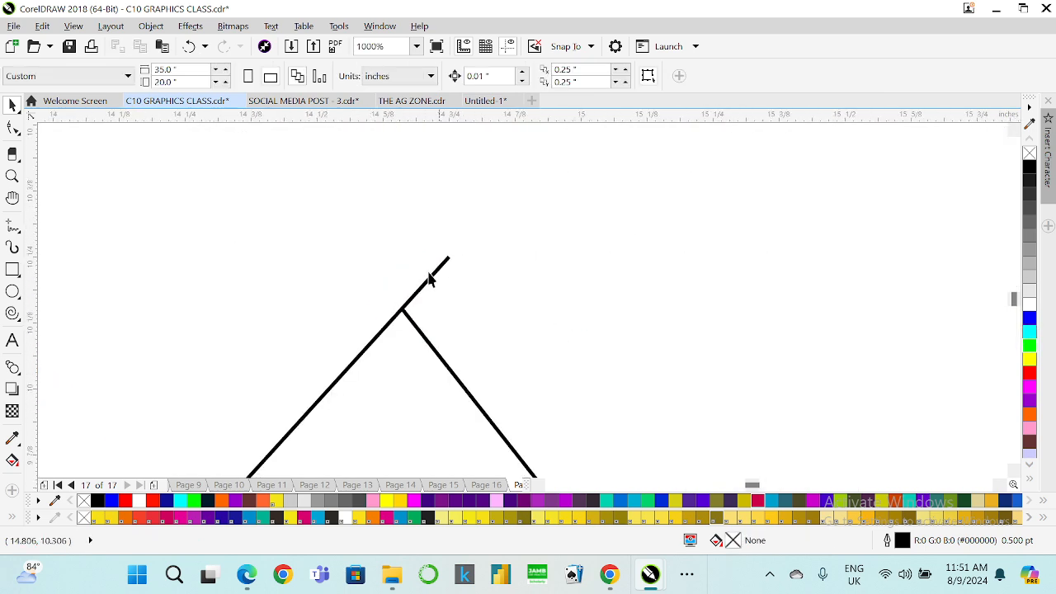
{"action": "scroll", "coordinate": [417, 262], "scroll_direction": "down", "scroll_amount": 4}
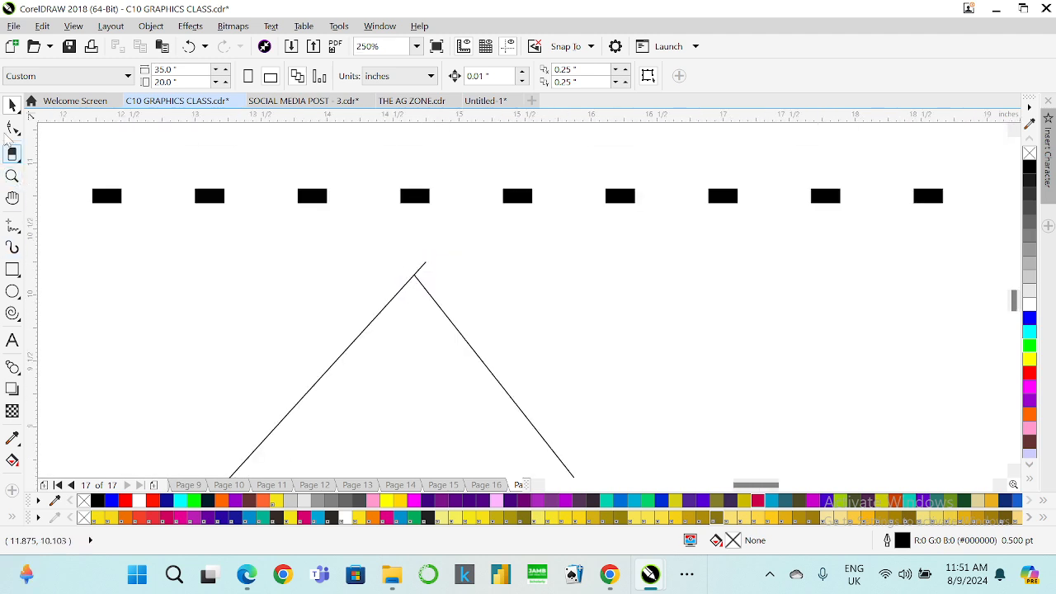
{"action": "left_click", "coordinate": [12, 128]}
{"action": "scroll", "coordinate": [514, 255], "scroll_direction": "up", "scroll_amount": 4}
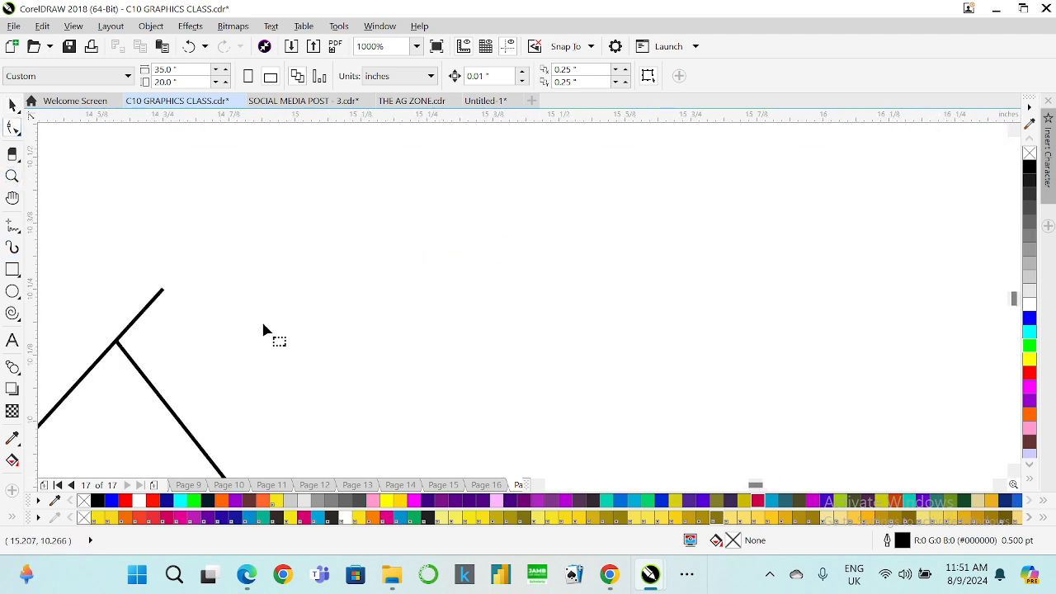
{"action": "left_click", "coordinate": [123, 349]}
{"action": "left_click_drag", "start_coordinate": [116, 340], "coordinate": [162, 291]}
- Try to fill the reshaped triangle with blue and shift it slightly to X 14.65, Y 8.925 inches
{"action": "left_click", "coordinate": [13, 106]}
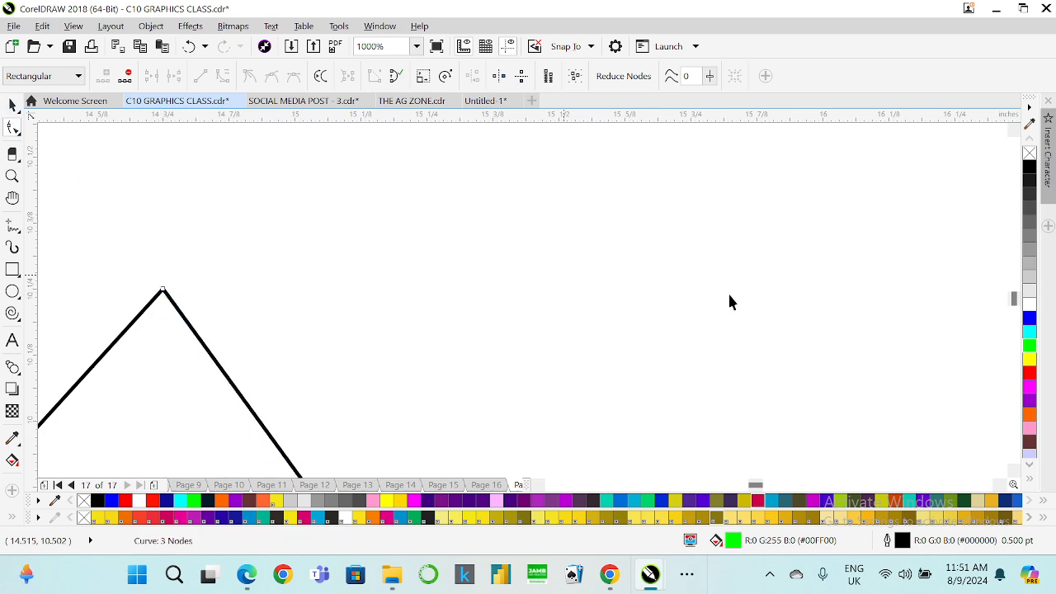
{"action": "left_click", "coordinate": [1030, 319]}
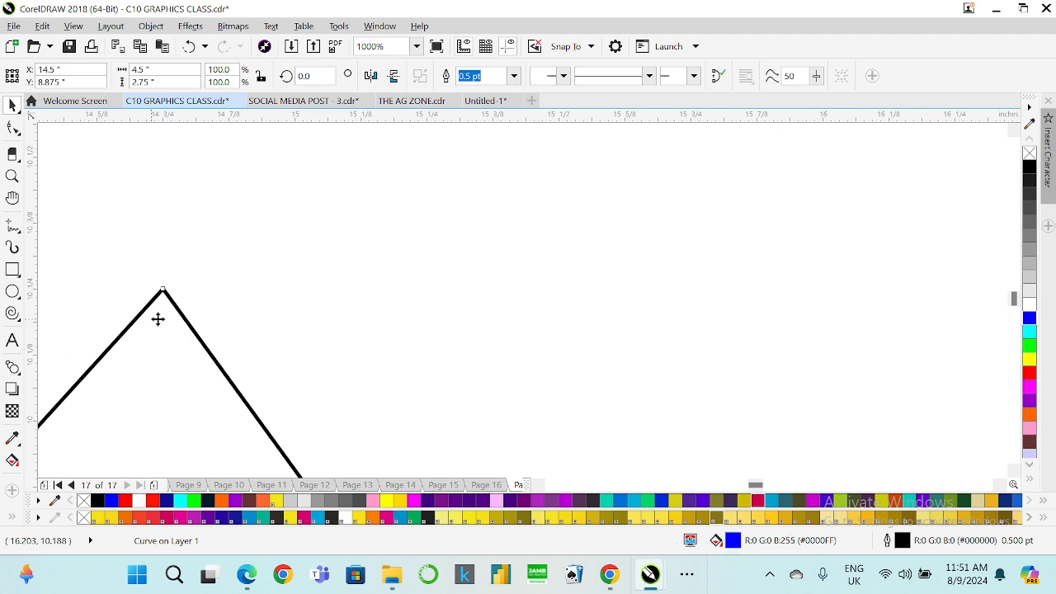
{"action": "left_click_drag", "start_coordinate": [177, 311], "coordinate": [252, 285]}
{"action": "scroll", "coordinate": [268, 285], "scroll_direction": "down", "scroll_amount": 5}
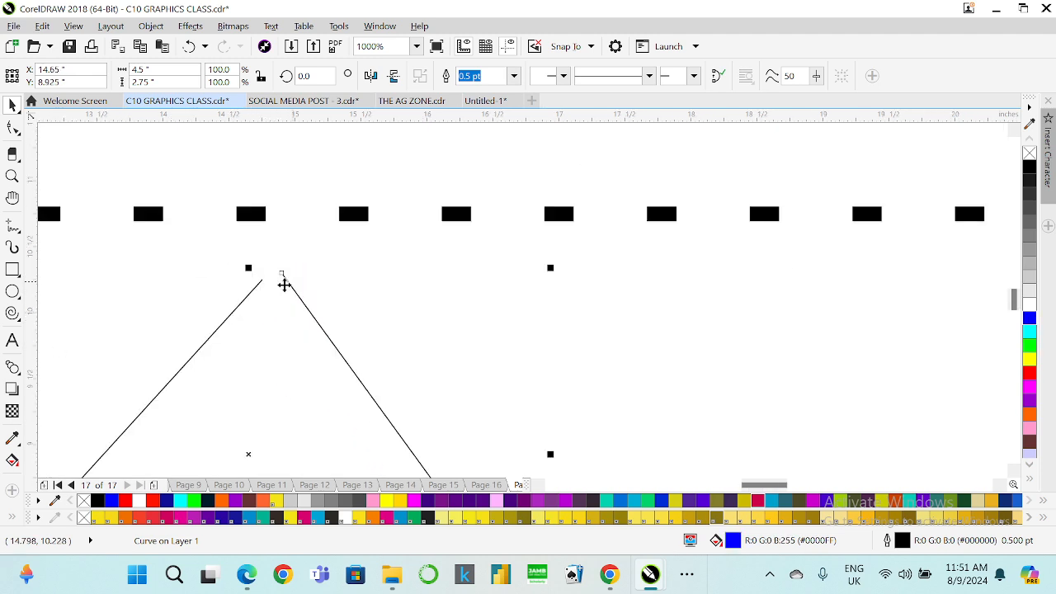
{"action": "scroll", "coordinate": [99, 466], "scroll_direction": "up", "scroll_amount": 3}
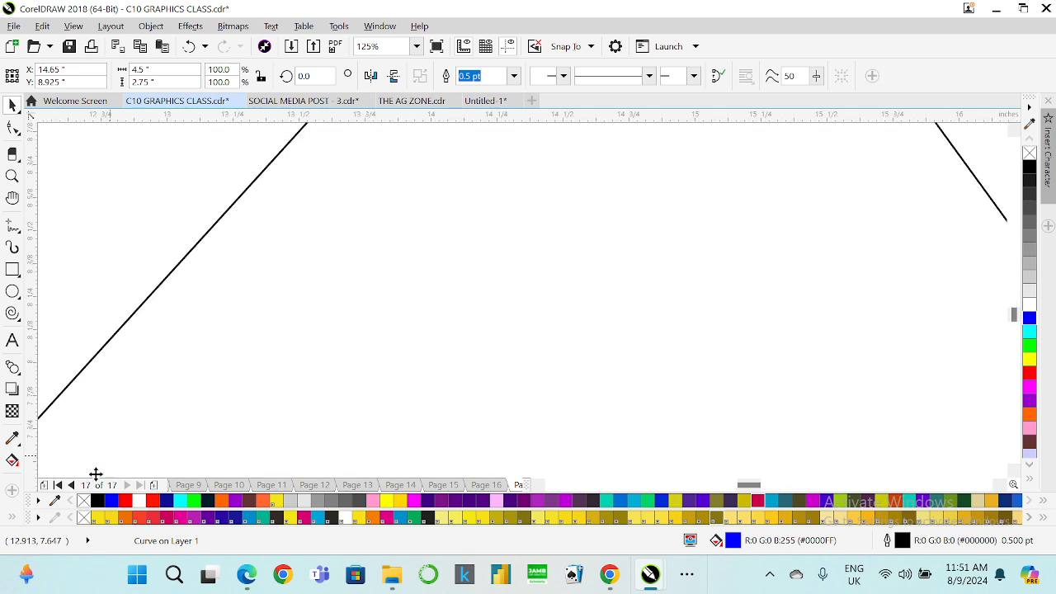
{"action": "scroll", "coordinate": [219, 387], "scroll_direction": "down", "scroll_amount": 3}
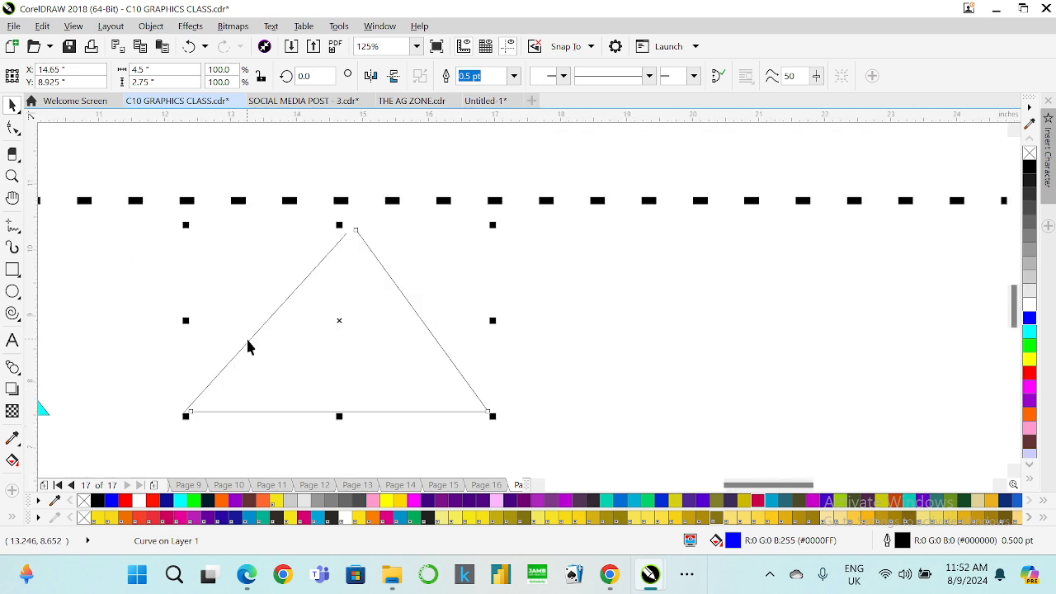
- Delete the unfilled triangle, keeping the cyan one
{"action": "key", "text": "Delete"}
{"action": "scroll", "coordinate": [262, 349], "scroll_direction": "down", "scroll_amount": 3}
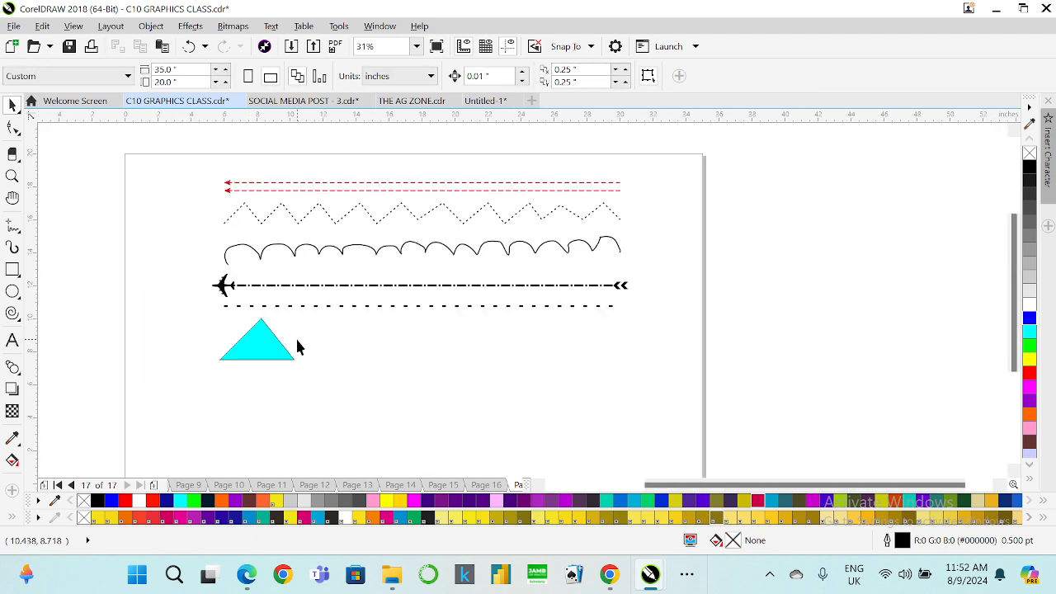
{"action": "scroll", "coordinate": [297, 347], "scroll_direction": "up", "scroll_amount": 1}
{"action": "left_click", "coordinate": [12, 227]}
{"action": "mouse_move", "coordinate": [340, 380]}
{"action": "left_mouse_down"}
{"action": "mouse_move", "coordinate": [389, 300]}
{"action": "mouse_move", "coordinate": [473, 401]}
{"action": "mouse_move", "coordinate": [456, 379]}
{"action": "left_mouse_up"}
{"action": "key", "text": "ctrl+z"}
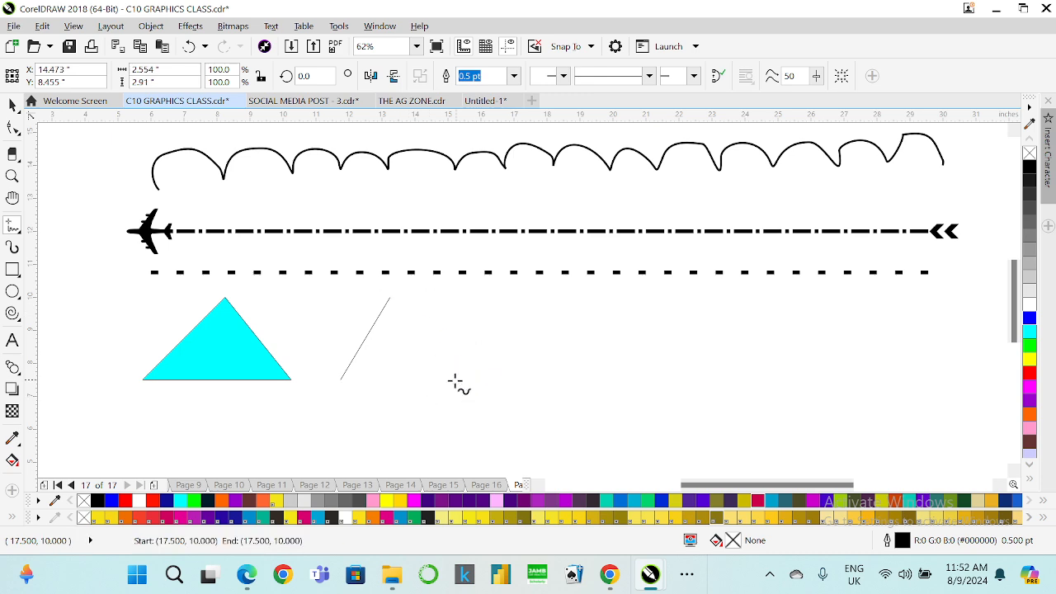
{"action": "key", "text": "ctrl+z"}
- Draw a closed Freehand triangle about 4 by 2.5 inches beside the cyan one and fill it with cyan
{"action": "mouse_move", "coordinate": [366, 362]}
{"action": "left_mouse_down"}
{"action": "mouse_move", "coordinate": [391, 355]}
{"action": "mouse_move", "coordinate": [441, 289]}
{"action": "mouse_move", "coordinate": [498, 373]}
{"action": "mouse_move", "coordinate": [366, 364]}
{"action": "left_mouse_up"}
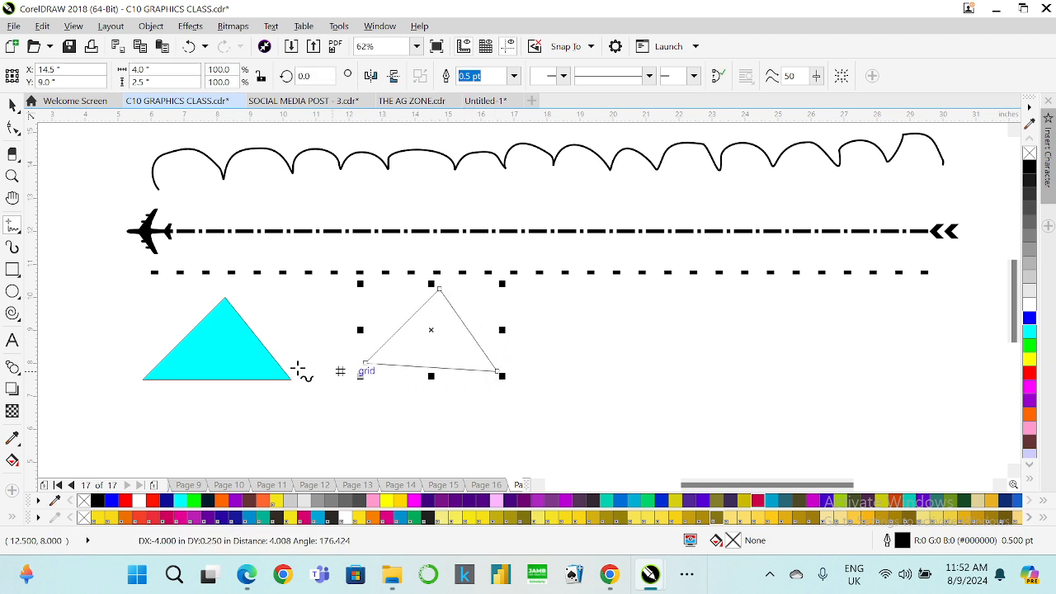
{"action": "key", "text": "space"}
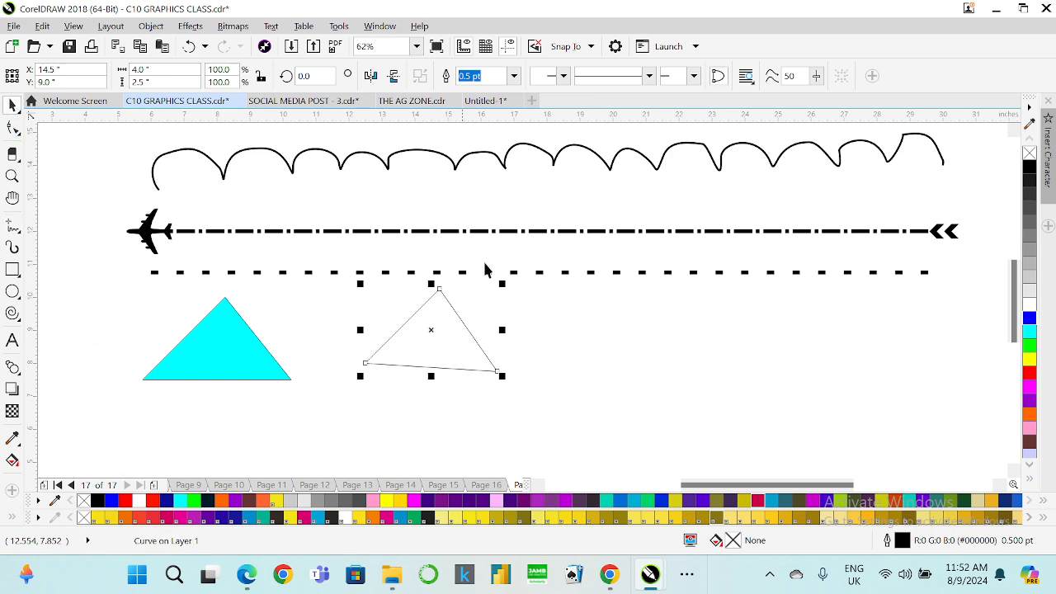
{"action": "left_click", "coordinate": [1030, 331]}
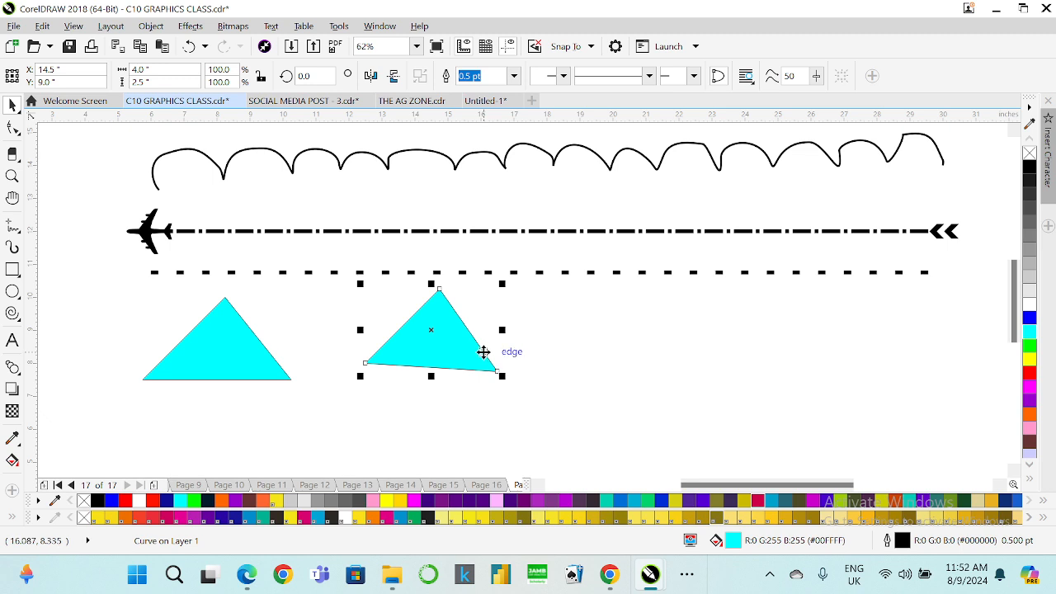
- Delete both cyan triangles below the dotted line
{"action": "key", "text": "Delete"}
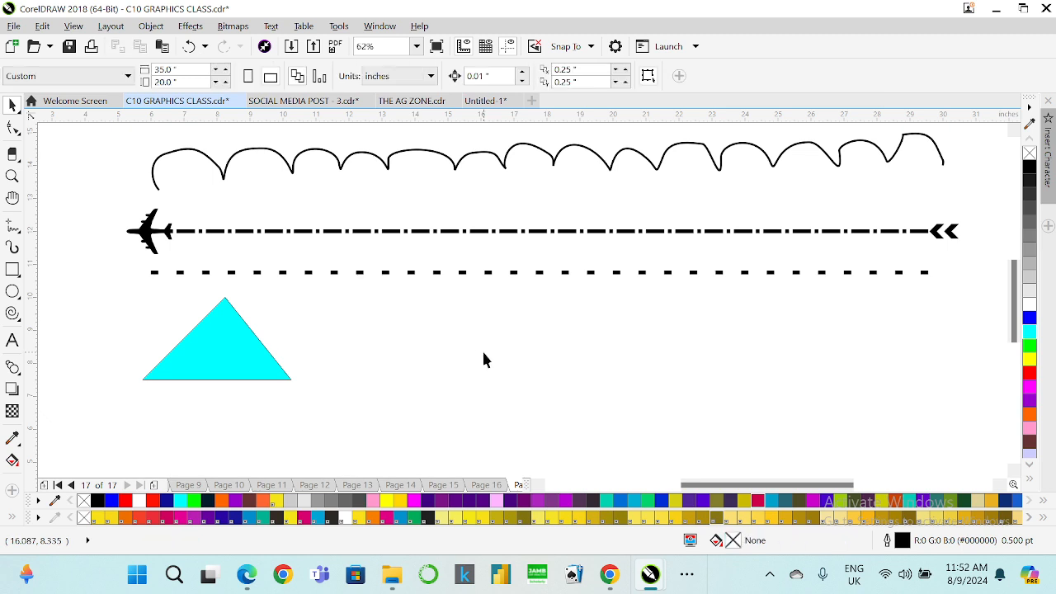
{"action": "left_click", "coordinate": [204, 336]}
{"action": "key", "text": "Delete"}
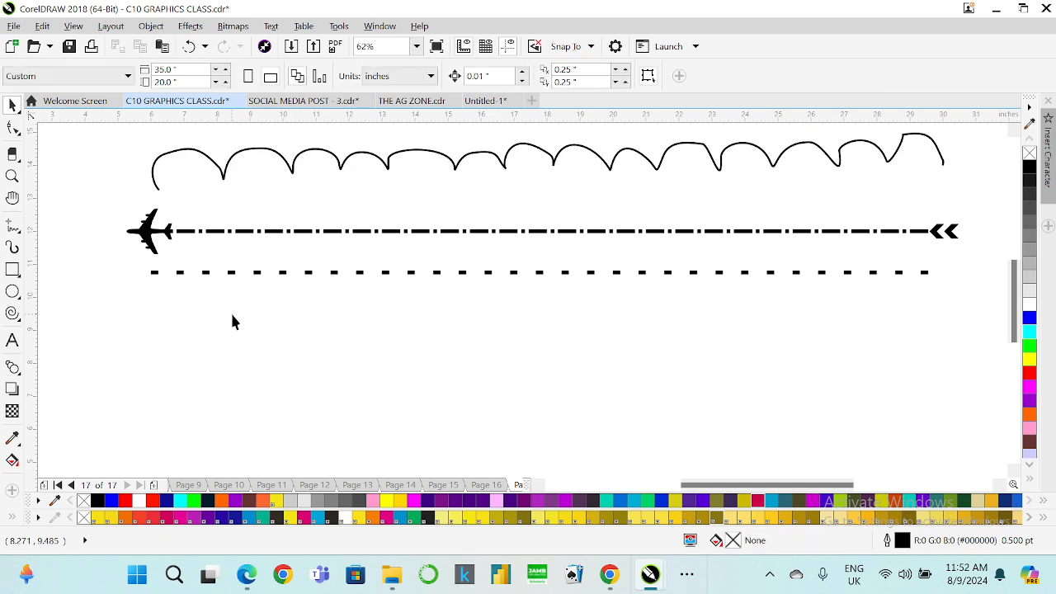
{"action": "scroll", "coordinate": [233, 322], "scroll_direction": "down", "scroll_amount": 2}
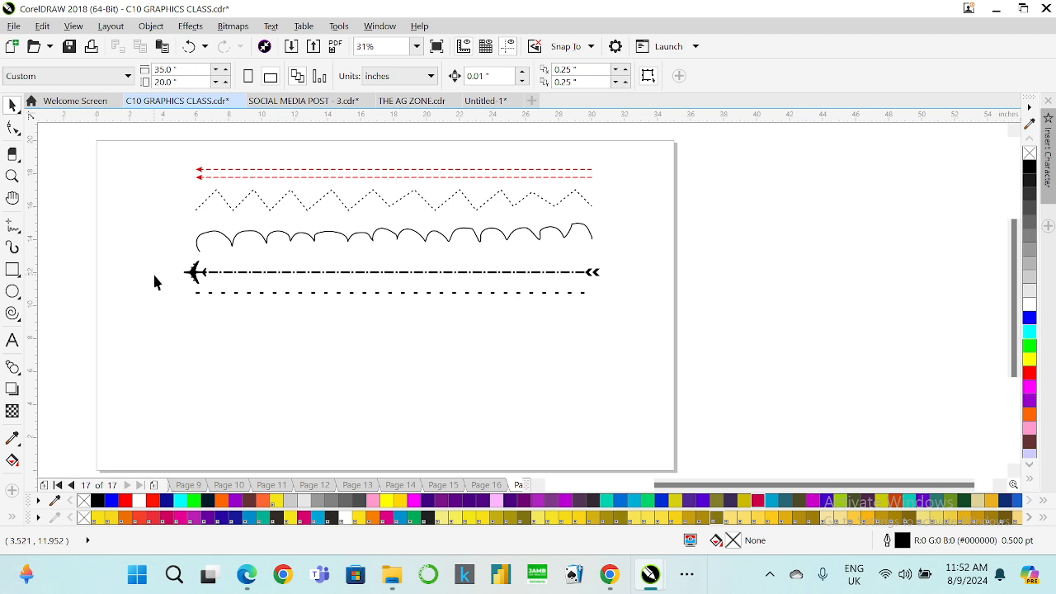
- Draw three rectangles side by side below the dotted line: about 7.25 by 6 inches, a wider one, and about 2.25 by 6 inches
{"action": "left_click", "coordinate": [15, 272]}
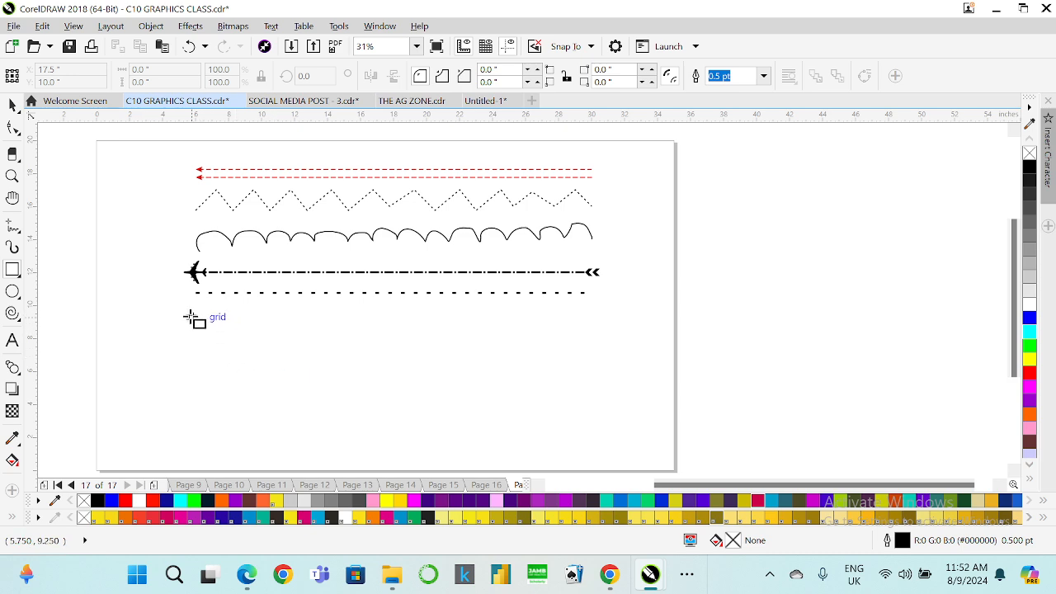
{"action": "left_click_drag", "start_coordinate": [204, 314], "coordinate": [325, 412]}
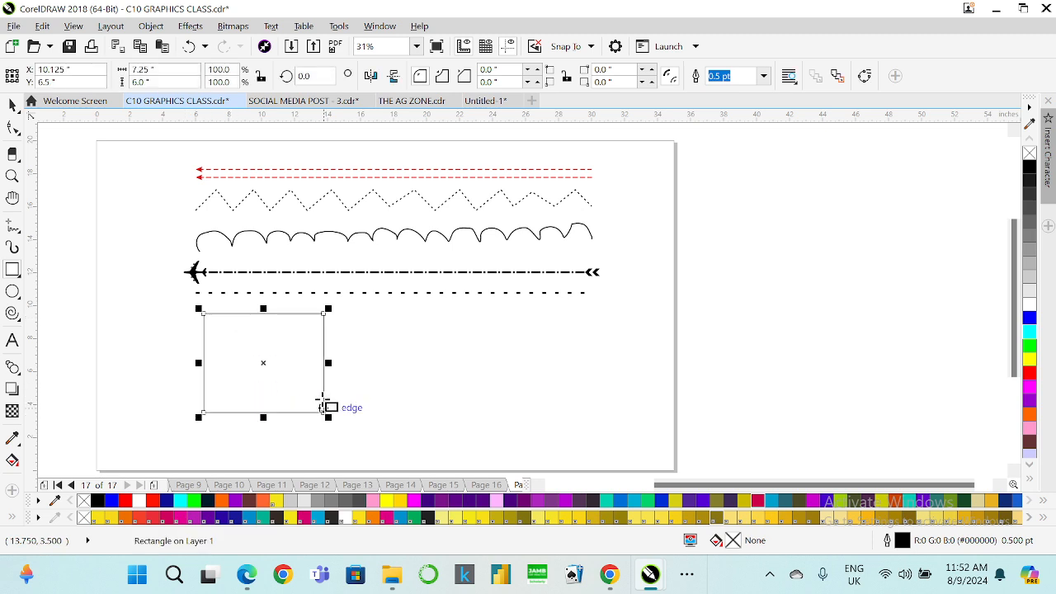
{"action": "left_click_drag", "start_coordinate": [339, 316], "coordinate": [530, 408]}
{"action": "left_click_drag", "start_coordinate": [551, 314], "coordinate": [589, 413]}
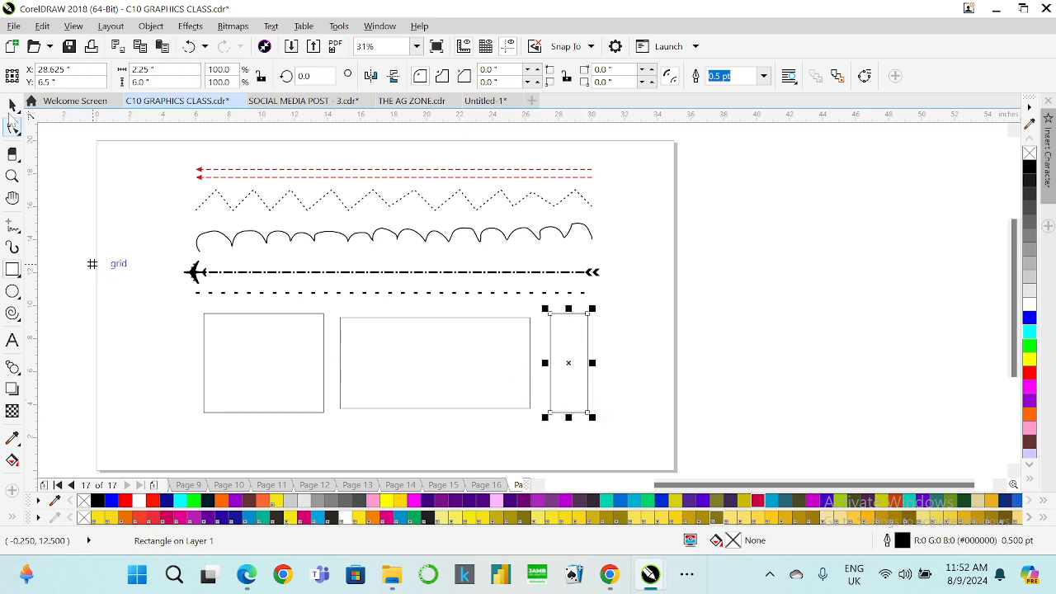
{"action": "key", "text": "space"}
{"action": "left_click_drag", "start_coordinate": [651, 308], "coordinate": [228, 425]}
{"action": "left_click_drag", "start_coordinate": [142, 443], "coordinate": [141, 440]}
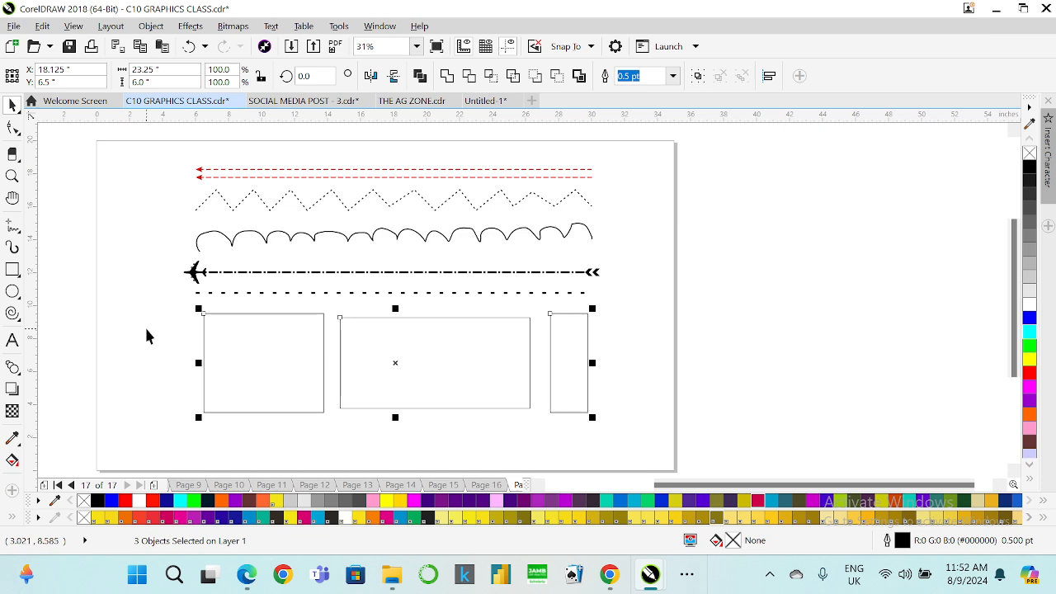
{"action": "key", "text": "Escape"}
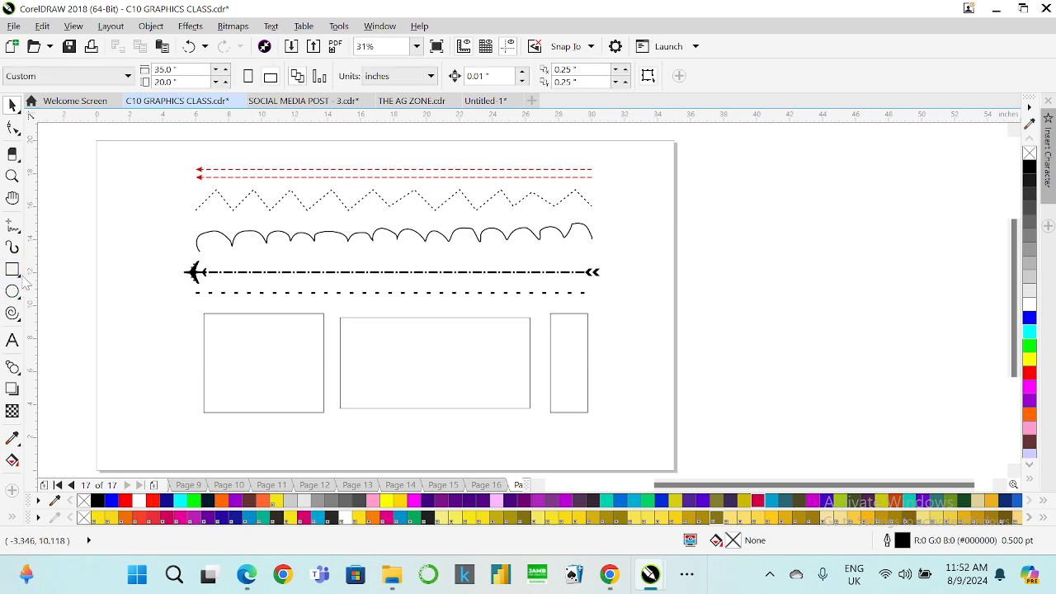
- Draw a 3-Point Rectangle about 9.75 by 8.5 inches in the empty area beside the page and delete it
{"action": "left_click", "coordinate": [23, 281]}
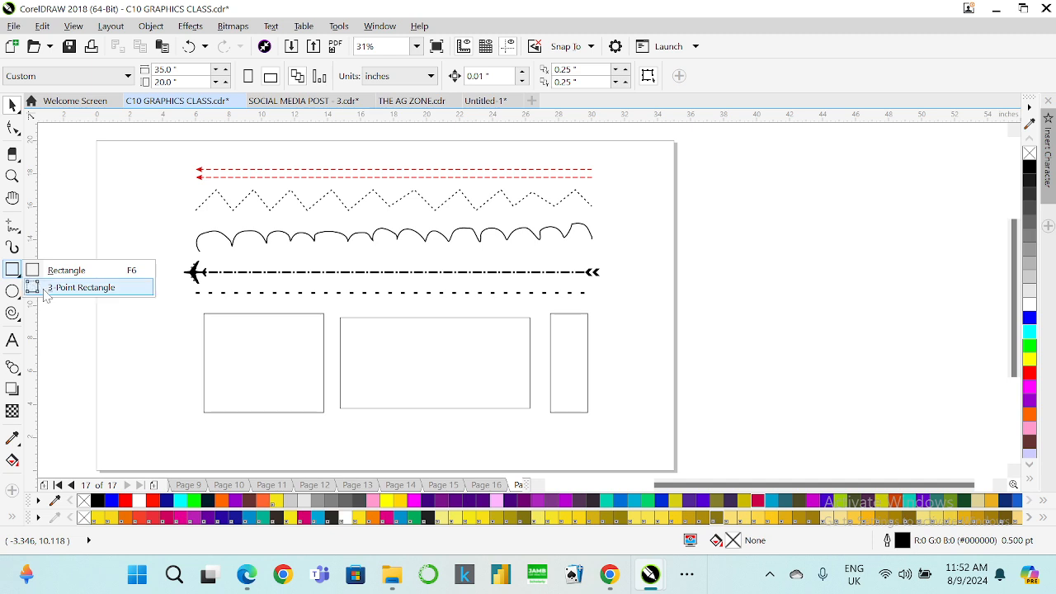
{"action": "left_click", "coordinate": [81, 287]}
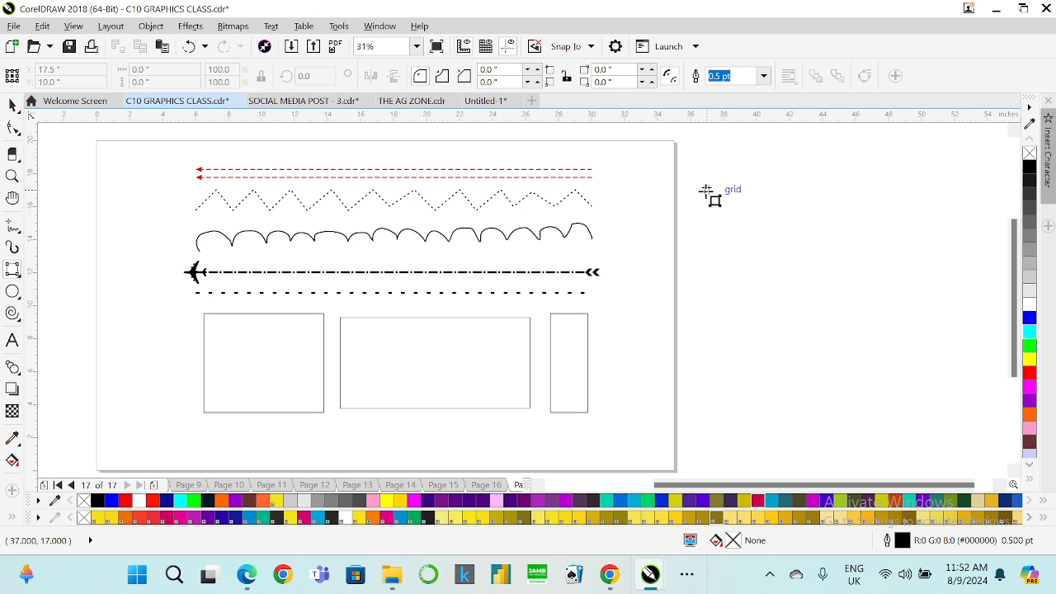
{"action": "left_click_drag", "start_coordinate": [706, 191], "coordinate": [707, 330]}
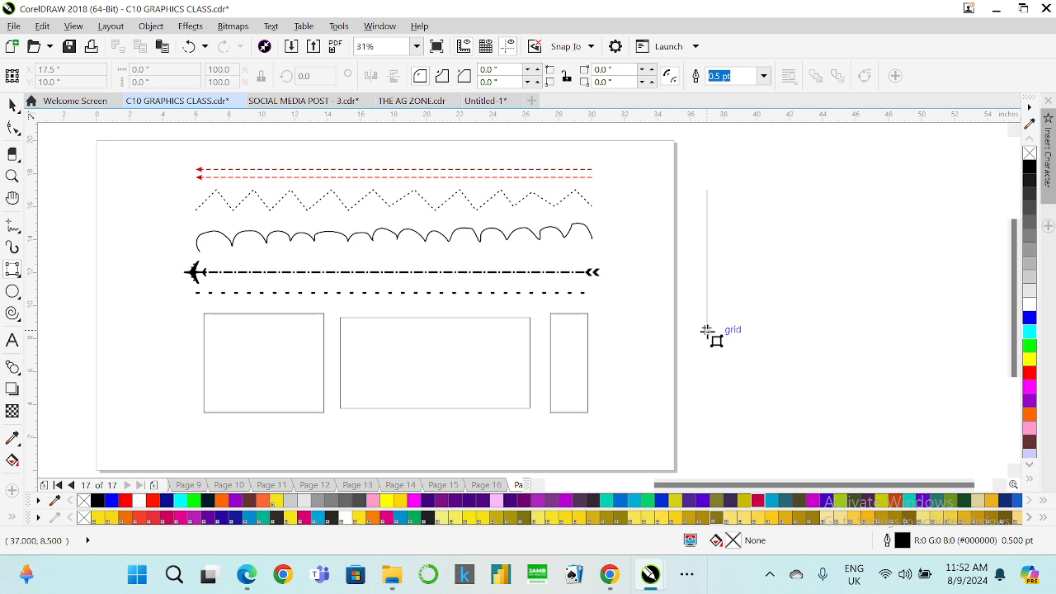
{"action": "left_click", "coordinate": [869, 346]}
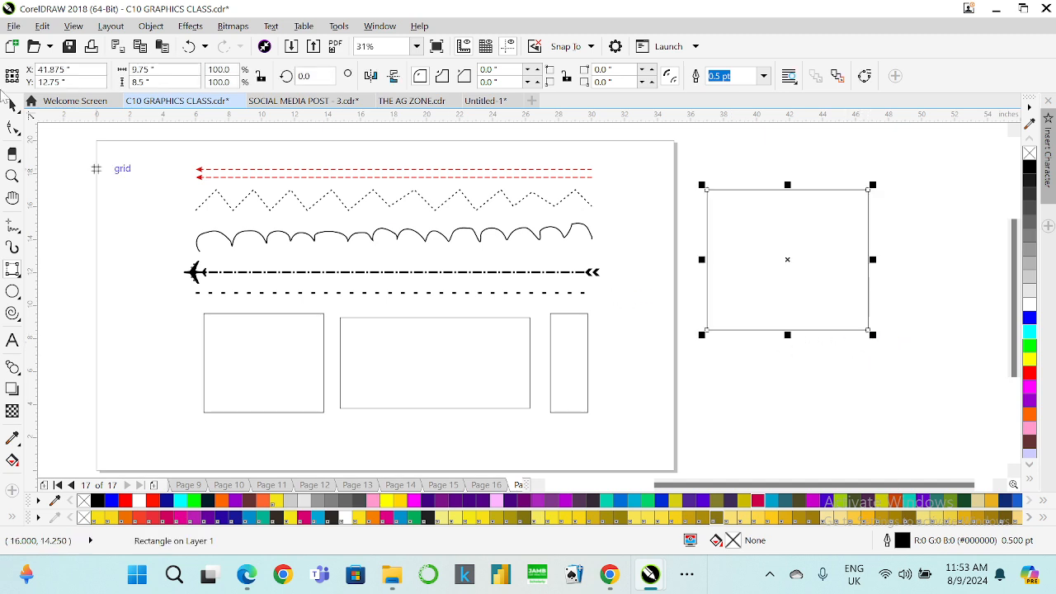
{"action": "key", "text": "Delete"}
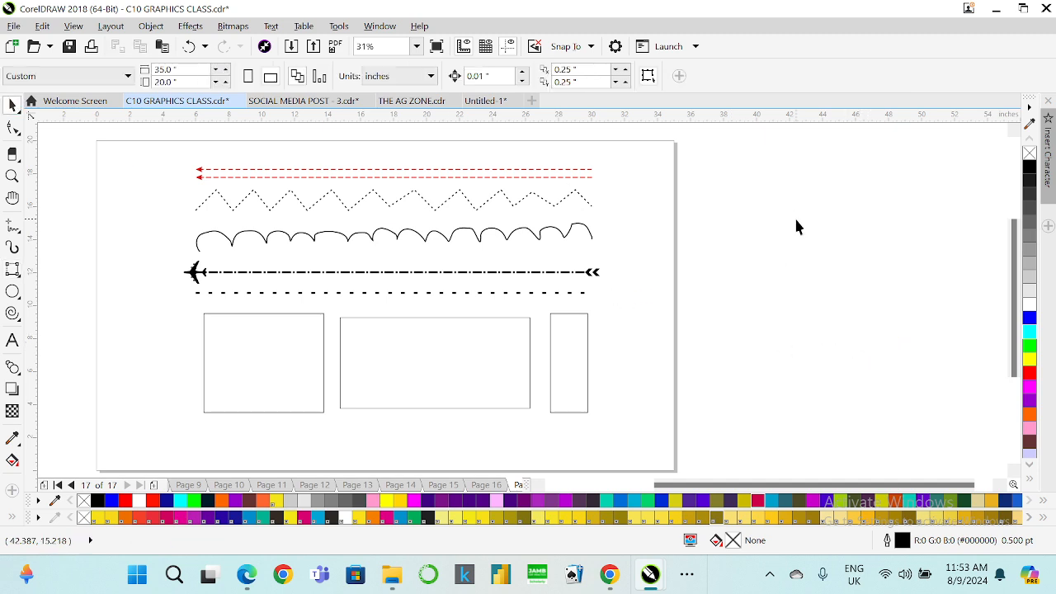
{"action": "left_click", "coordinate": [15, 273]}
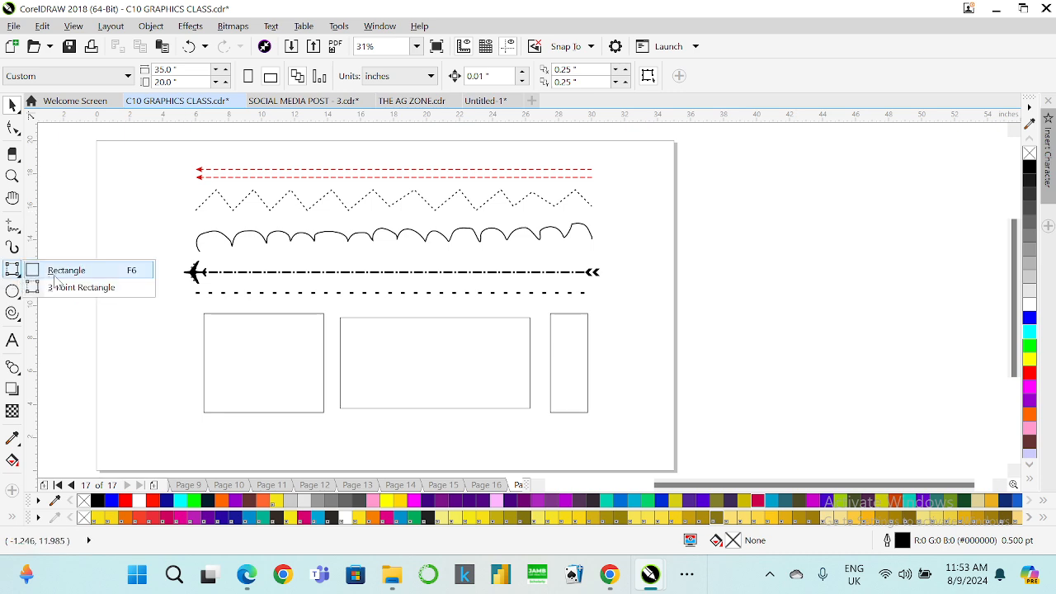
{"action": "left_click", "coordinate": [63, 272]}
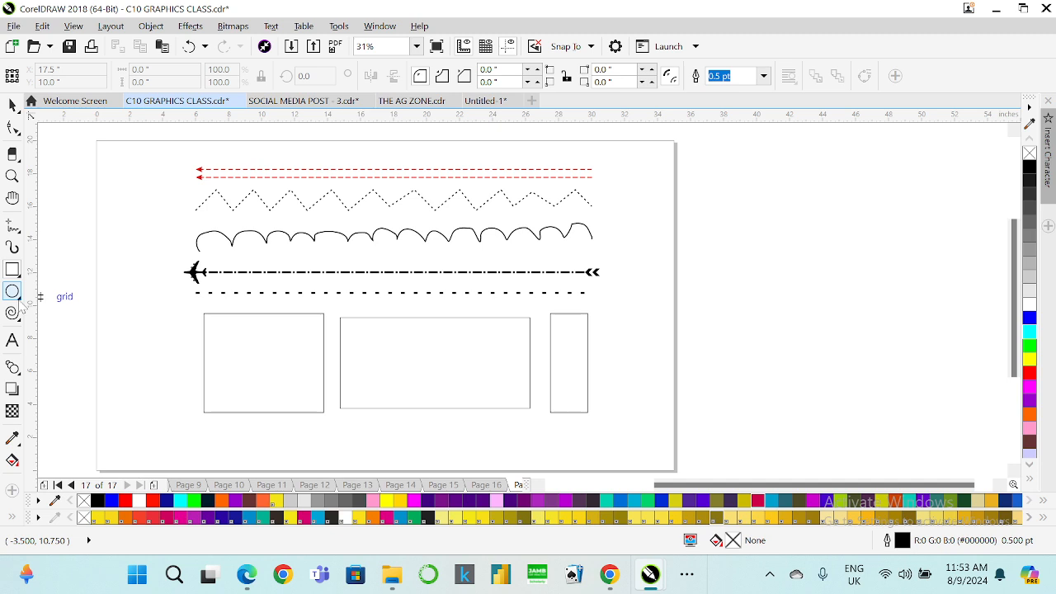
{"action": "left_click", "coordinate": [12, 290]}
{"action": "left_click", "coordinate": [50, 291]}
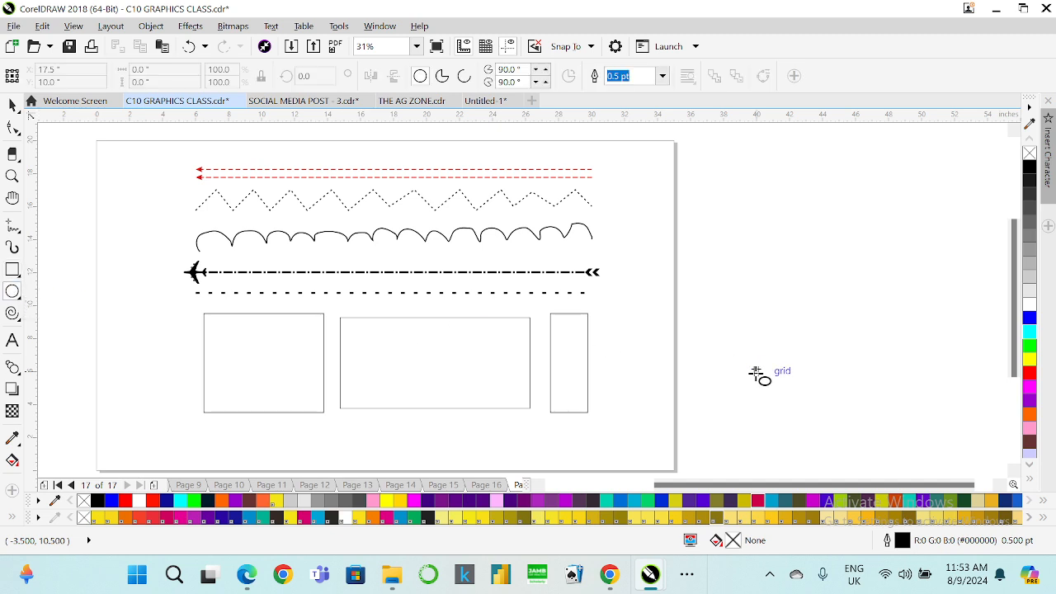
{"action": "scroll", "coordinate": [516, 281], "scroll_direction": "down", "scroll_amount": 2}
{"action": "scroll", "coordinate": [462, 299], "scroll_direction": "up", "scroll_amount": 2}
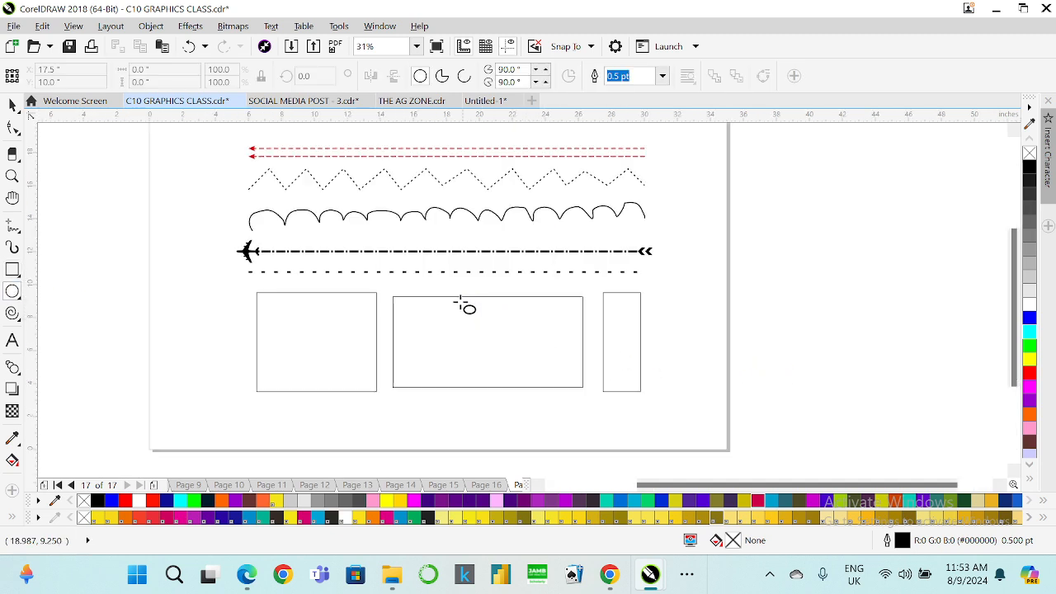
- Scale all nine objects down together to about 13.25 by 8 inches and move them into the page's upper-left area
{"action": "left_click", "coordinate": [12, 105]}
{"action": "scroll", "coordinate": [487, 355], "scroll_direction": "down", "scroll_amount": 2}
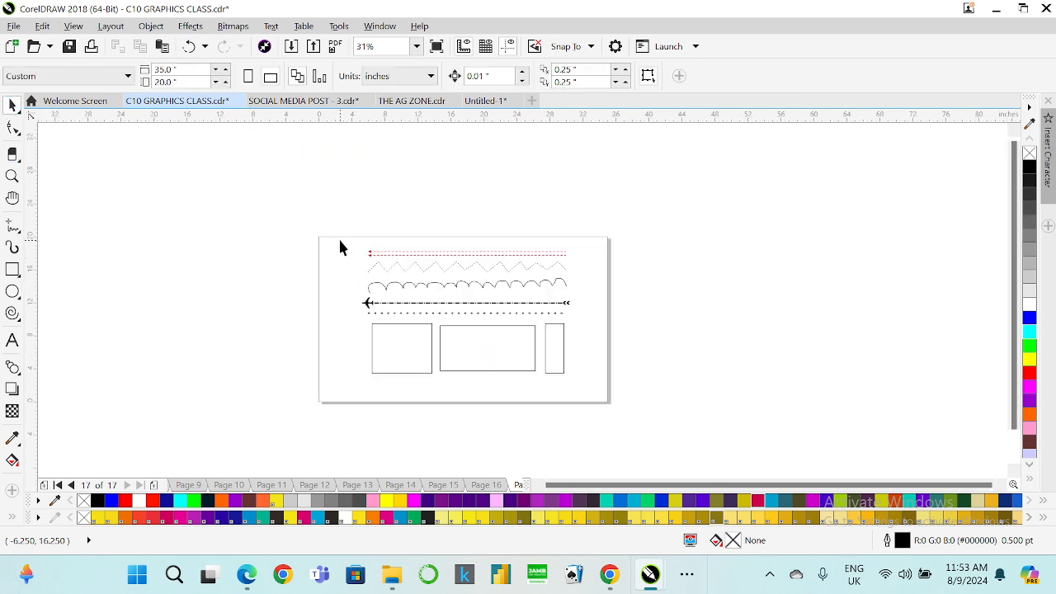
{"action": "left_click_drag", "start_coordinate": [614, 415], "coordinate": [614, 415]}
{"action": "left_click_drag", "start_coordinate": [564, 375], "coordinate": [399, 303]}
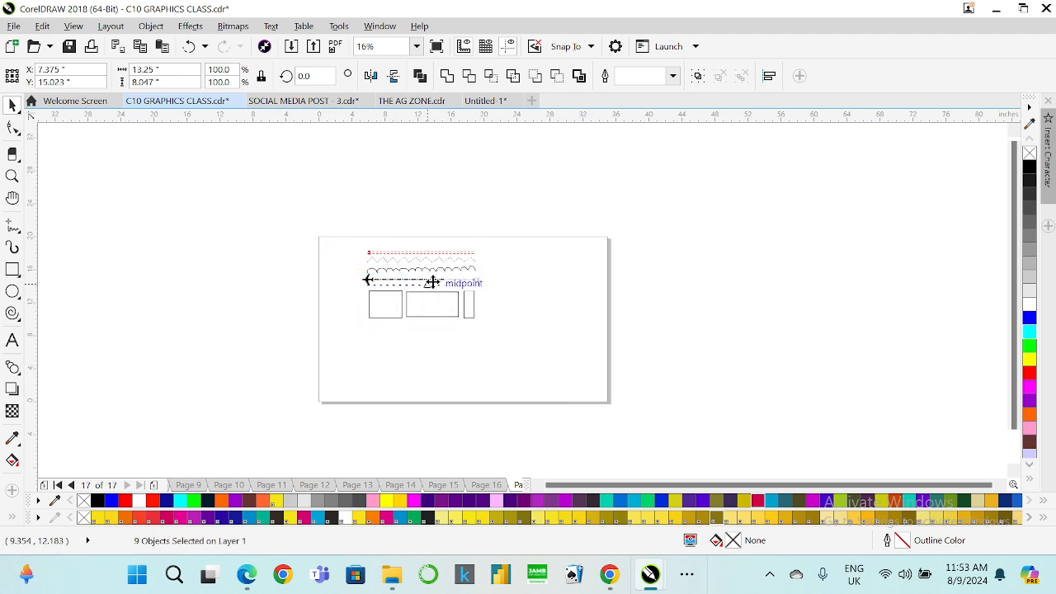
{"action": "scroll", "coordinate": [439, 278], "scroll_direction": "up", "scroll_amount": 1}
{"action": "left_click", "coordinate": [477, 230]}
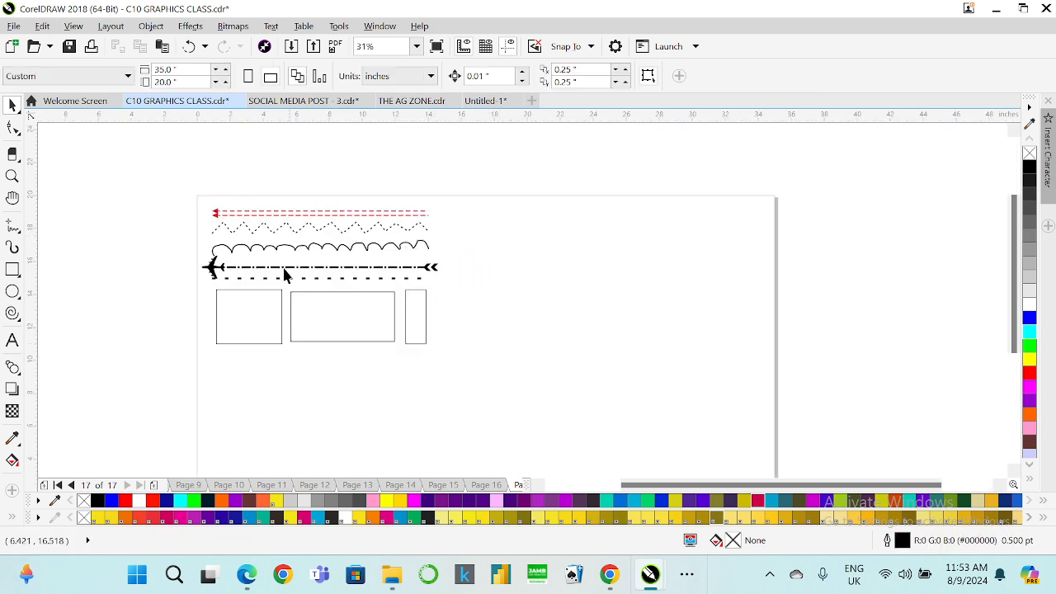
- Draw an ellipse about 3.75 by 4 inches beside the lines and set its width to 4 inches to make a circle
{"action": "scroll", "coordinate": [460, 224], "scroll_direction": "up", "scroll_amount": 1}
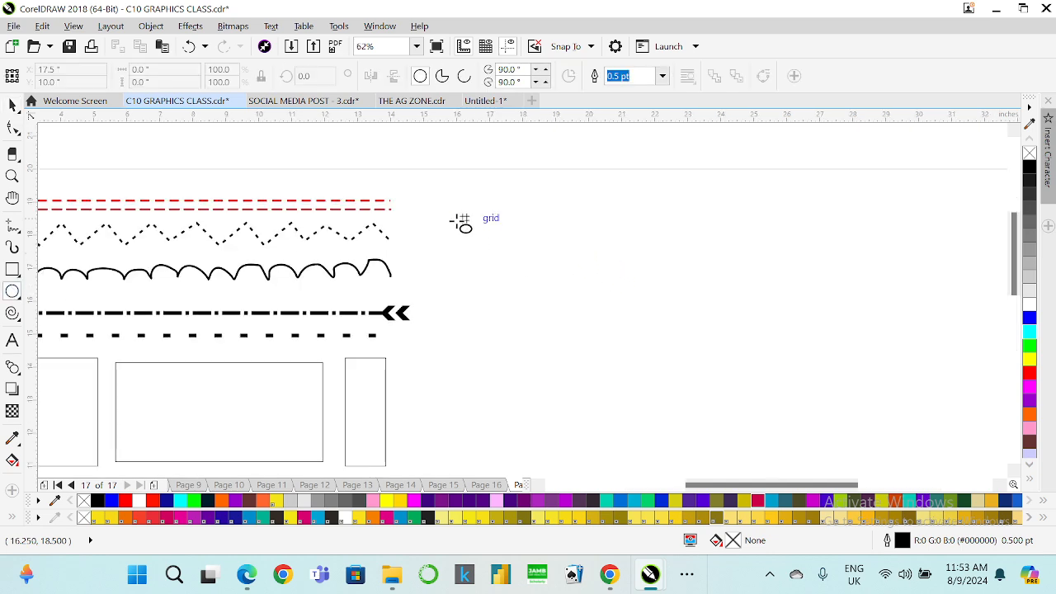
{"action": "left_click_drag", "start_coordinate": [448, 203], "coordinate": [573, 337]}
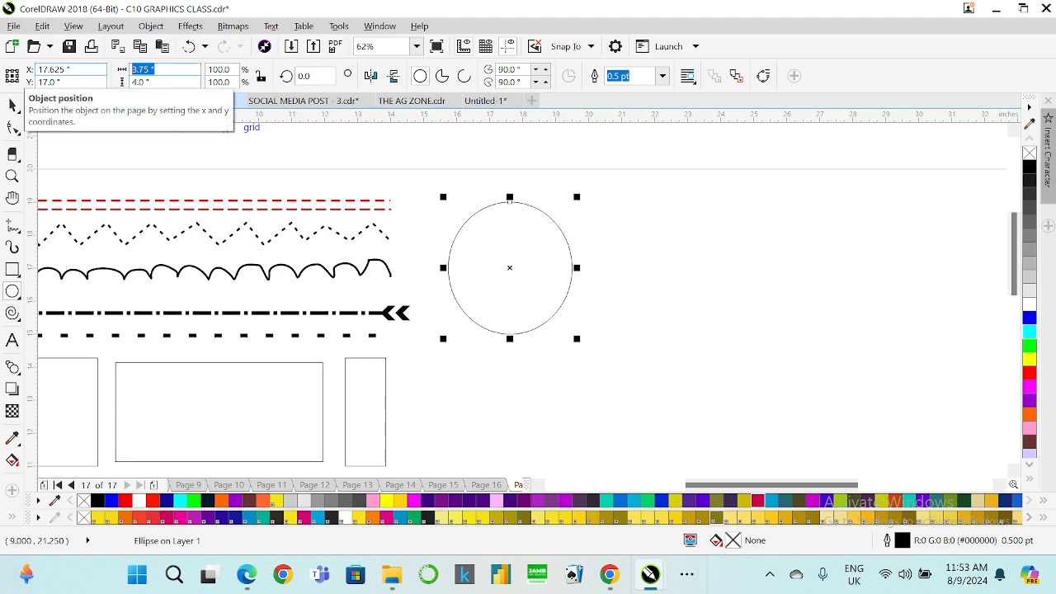
{"action": "key", "text": "Return"}
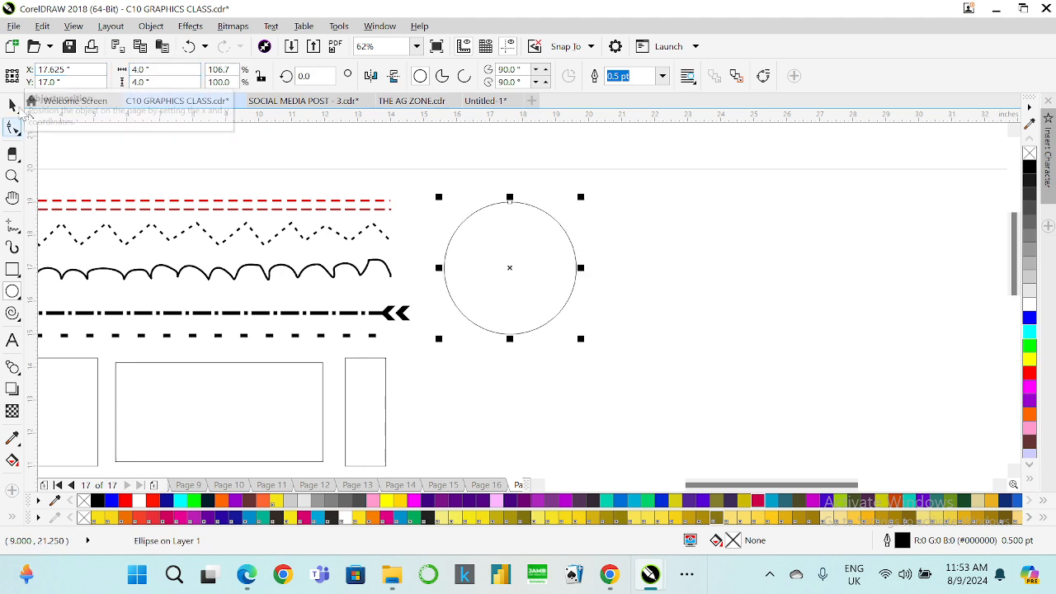
{"action": "left_click", "coordinate": [13, 105]}
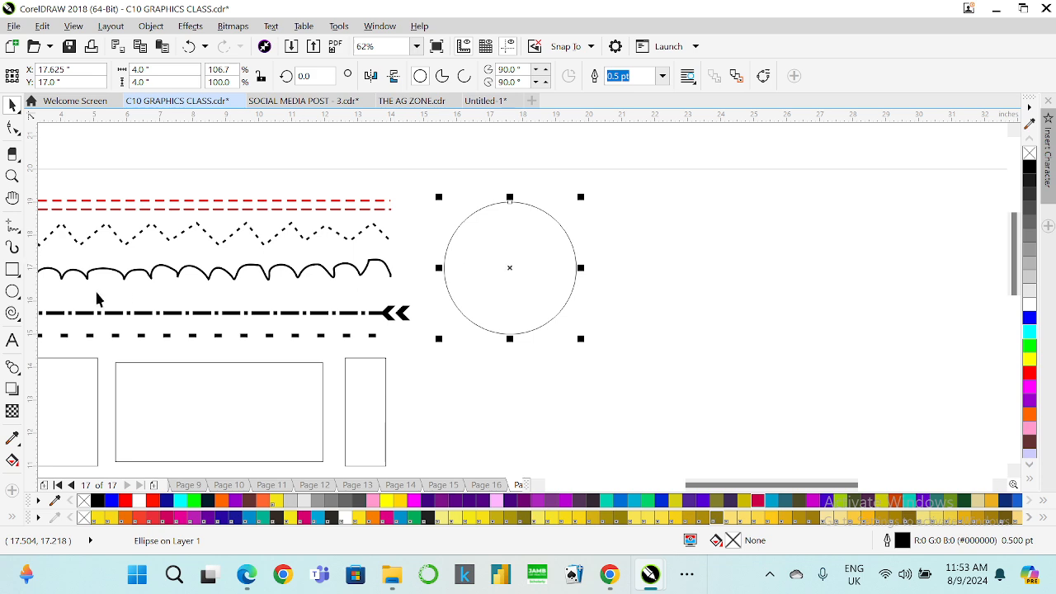
- Draw a 3-Point Ellipse about 3.5 by 4 inches beside the circle and delete it
{"action": "left_click", "coordinate": [21, 281]}
{"action": "left_click", "coordinate": [21, 297]}
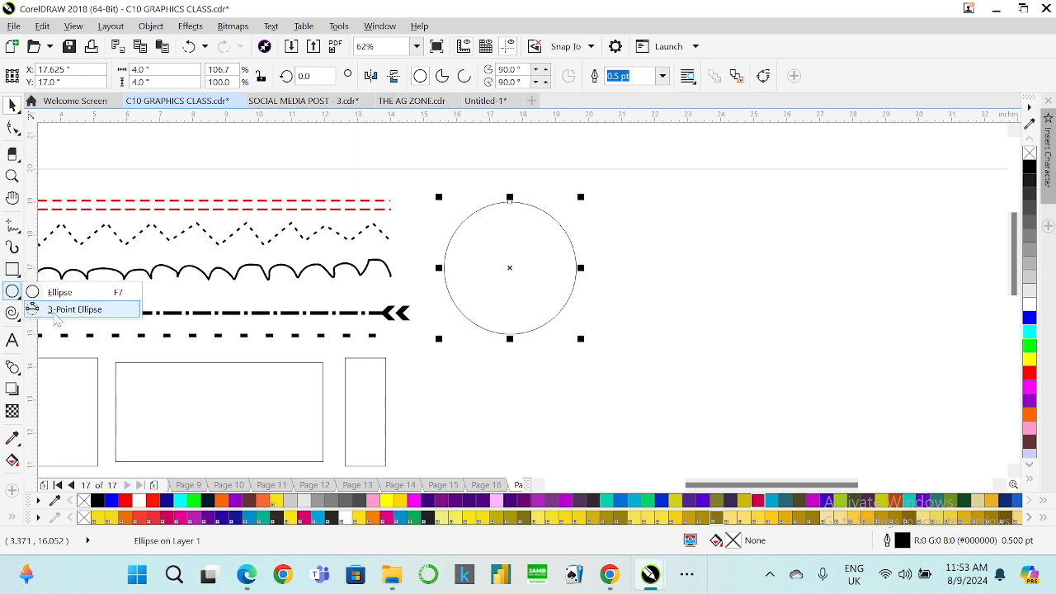
{"action": "left_click", "coordinate": [56, 312]}
{"action": "left_click_drag", "start_coordinate": [662, 195], "coordinate": [664, 323]}
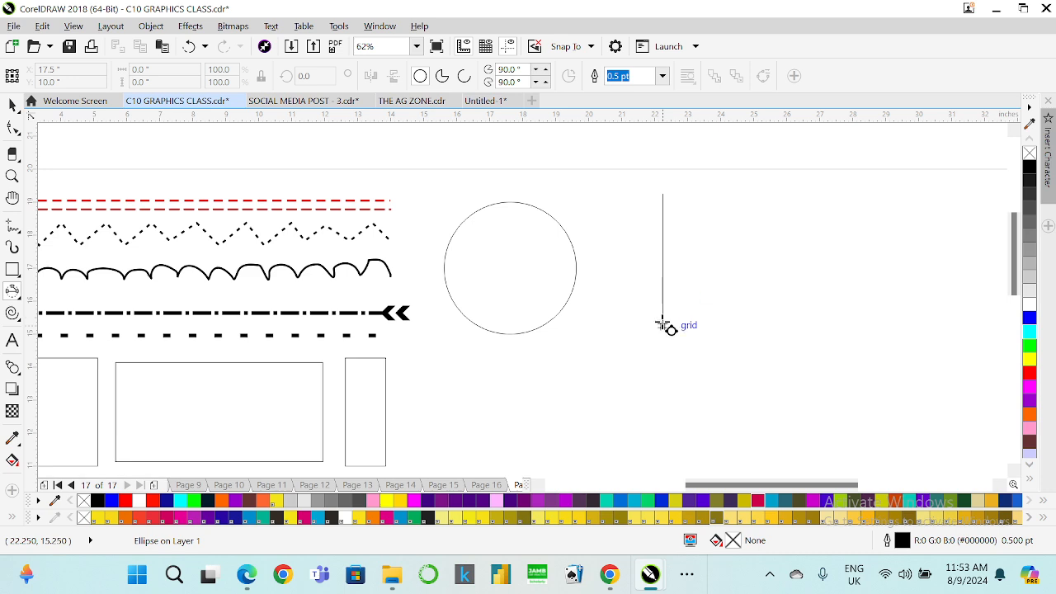
{"action": "left_click", "coordinate": [724, 328]}
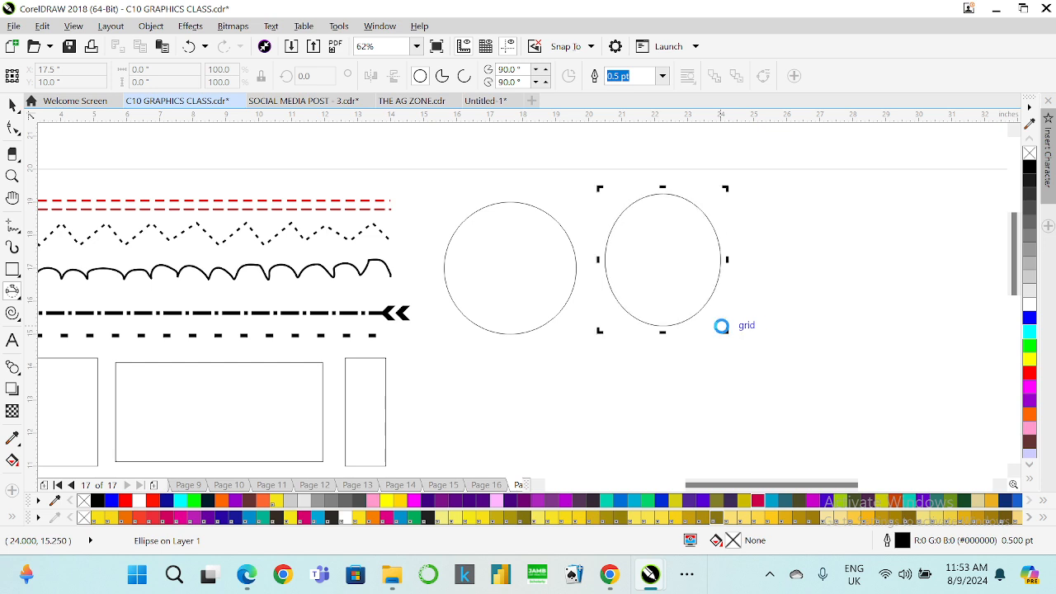
{"action": "left_click", "coordinate": [12, 106]}
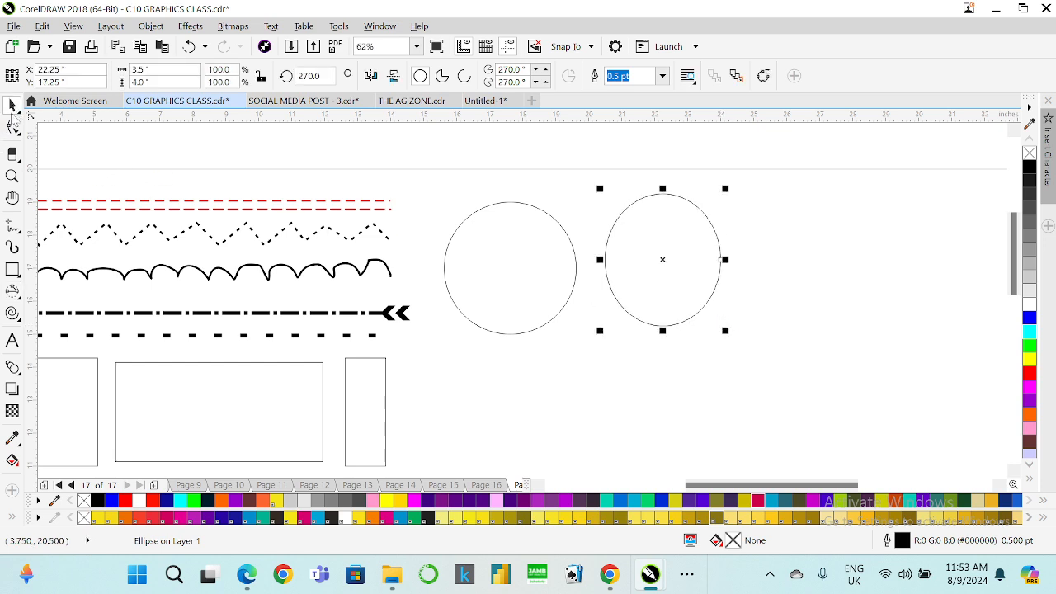
{"action": "key", "text": "Delete"}
- Draw two ellipses beside the circle: a narrow one about 2.25 by 3.75 inches and a wide one about 5 by 2.5 inches
{"action": "left_click", "coordinate": [12, 313]}
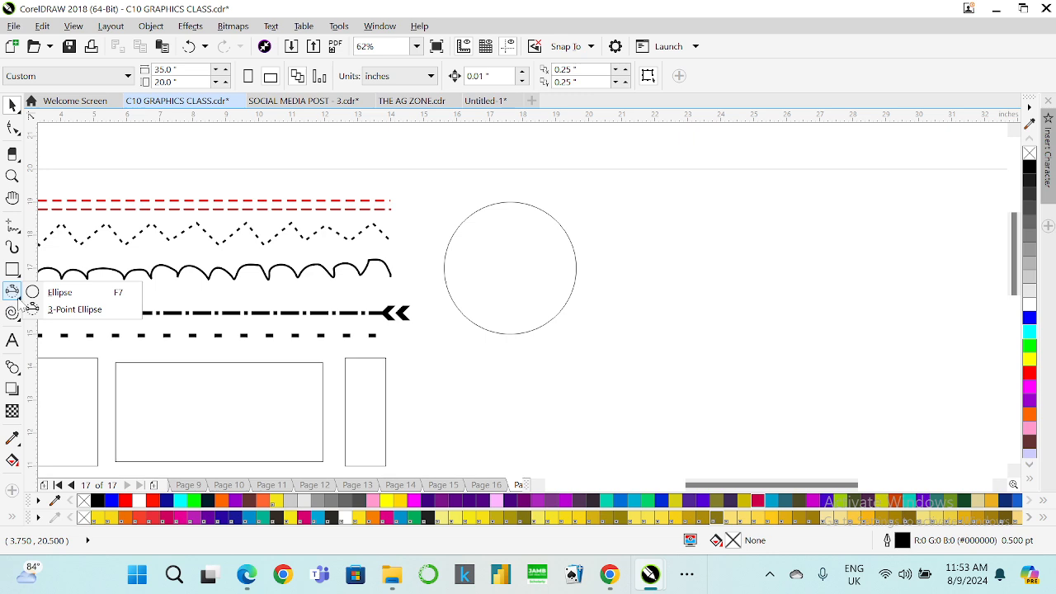
{"action": "left_click", "coordinate": [54, 293]}
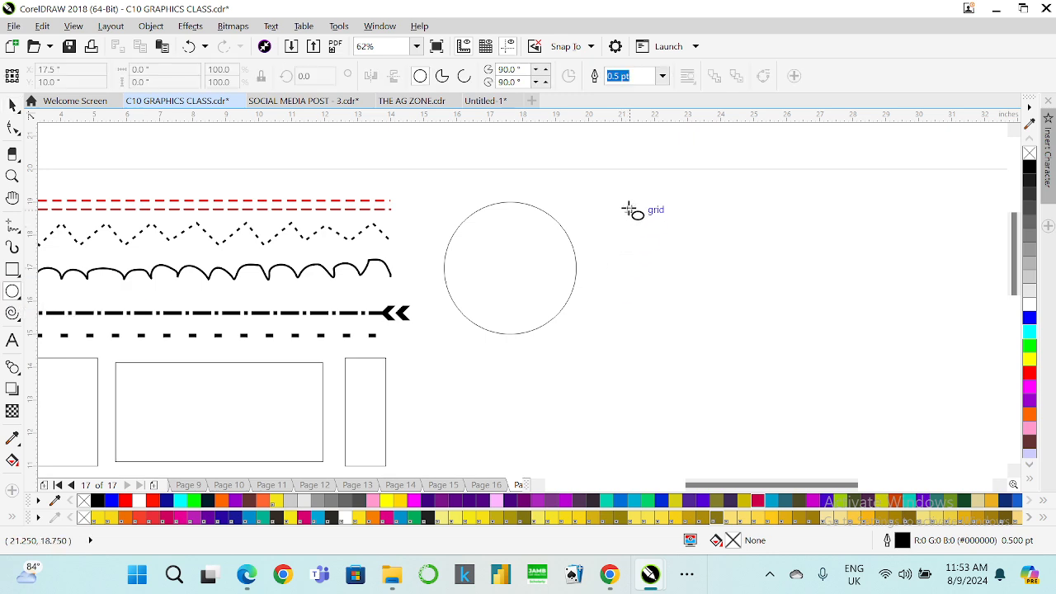
{"action": "left_click_drag", "start_coordinate": [630, 203], "coordinate": [704, 325]}
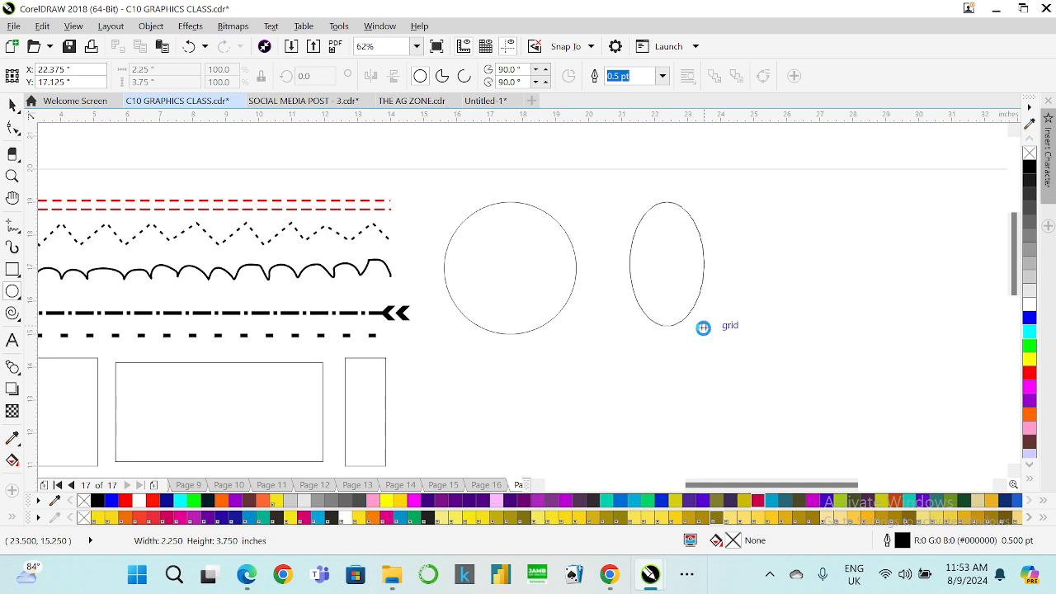
{"action": "left_click", "coordinate": [769, 233]}
{"action": "left_click_drag", "start_coordinate": [760, 224], "coordinate": [931, 313]}
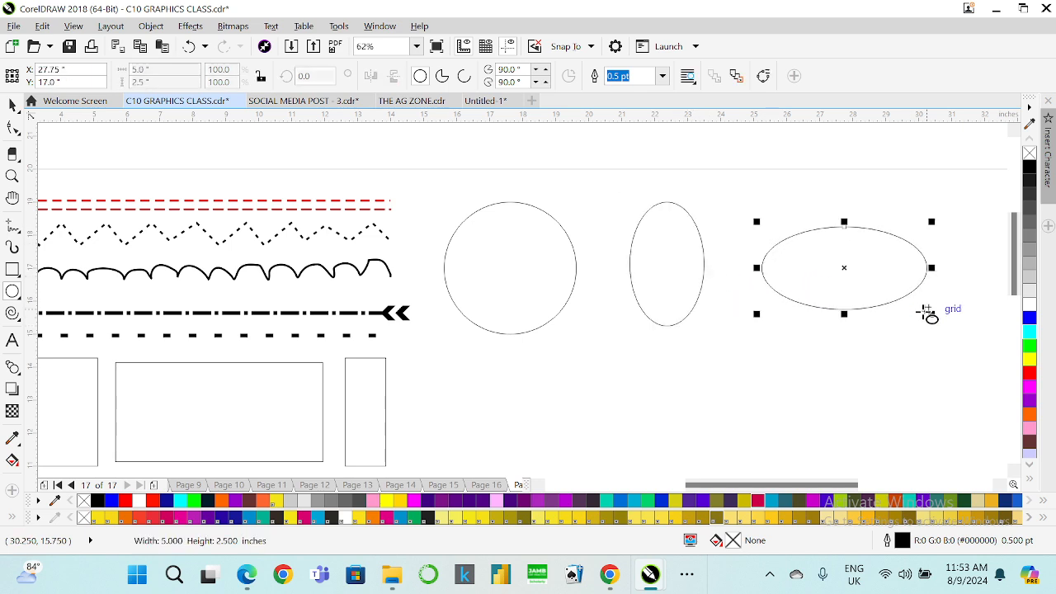
- Resize the wide ellipse to about 5.2 by 3.25 inches and move both ellipses closer to the circle
{"action": "key", "text": "space"}
{"action": "left_click_drag", "start_coordinate": [932, 267], "coordinate": [916, 272]}
{"action": "left_click_drag", "start_coordinate": [665, 277], "coordinate": [644, 279]}
{"action": "left_click_drag", "start_coordinate": [850, 287], "coordinate": [774, 289]}
{"action": "left_click_drag", "start_coordinate": [841, 312], "coordinate": [885, 334]}
{"action": "left_click_drag", "start_coordinate": [795, 297], "coordinate": [789, 272]}
- Scale the circle and both ellipses down together to about 85 percent
{"action": "scroll", "coordinate": [498, 241], "scroll_direction": "down", "scroll_amount": 1}
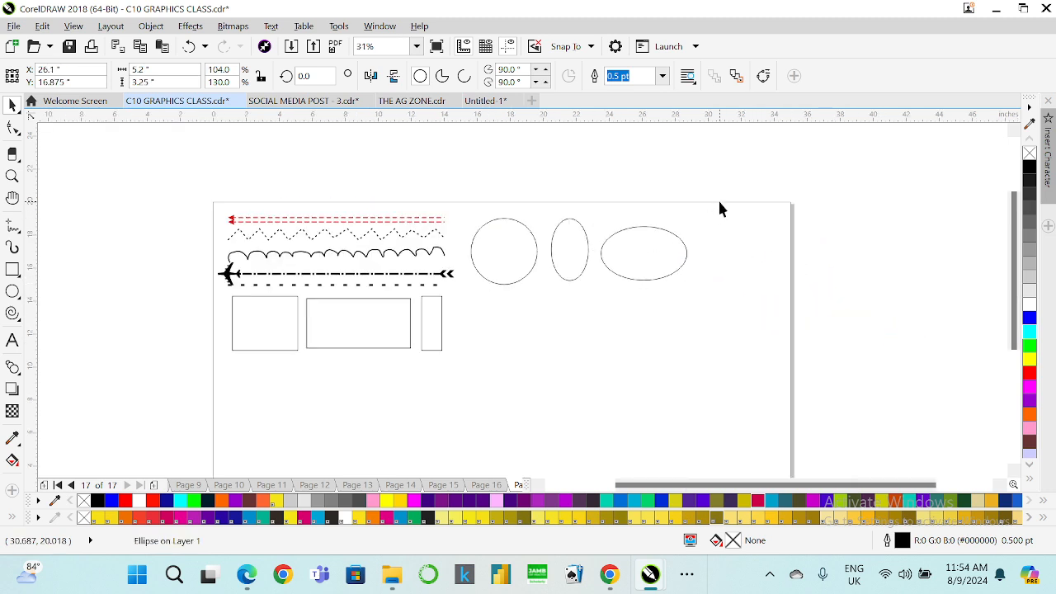
{"action": "left_click_drag", "start_coordinate": [459, 295], "coordinate": [460, 294]}
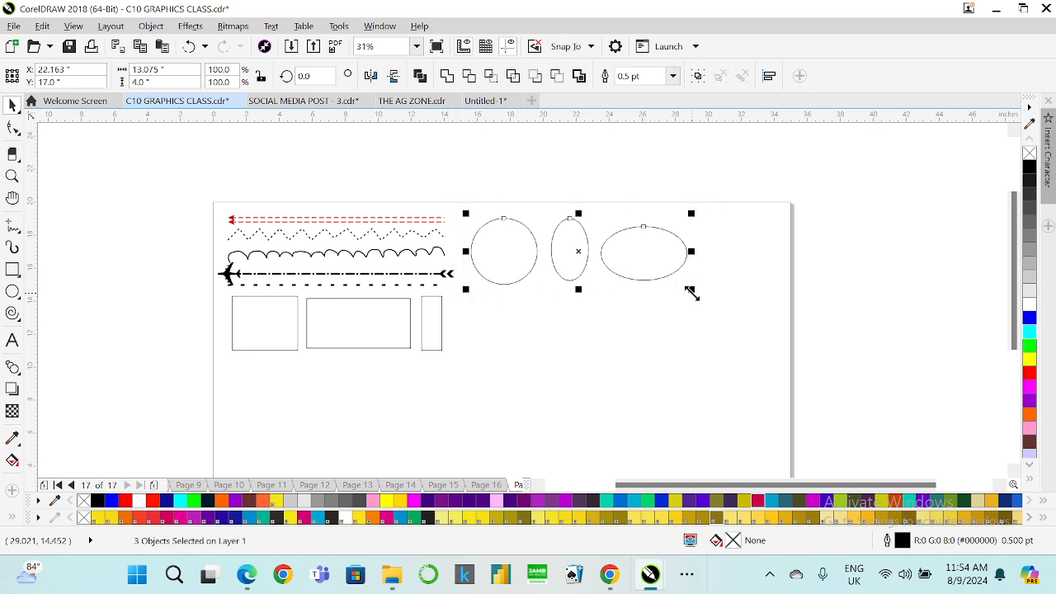
{"action": "left_click_drag", "start_coordinate": [690, 288], "coordinate": [655, 284]}
{"action": "left_click", "coordinate": [534, 252]}
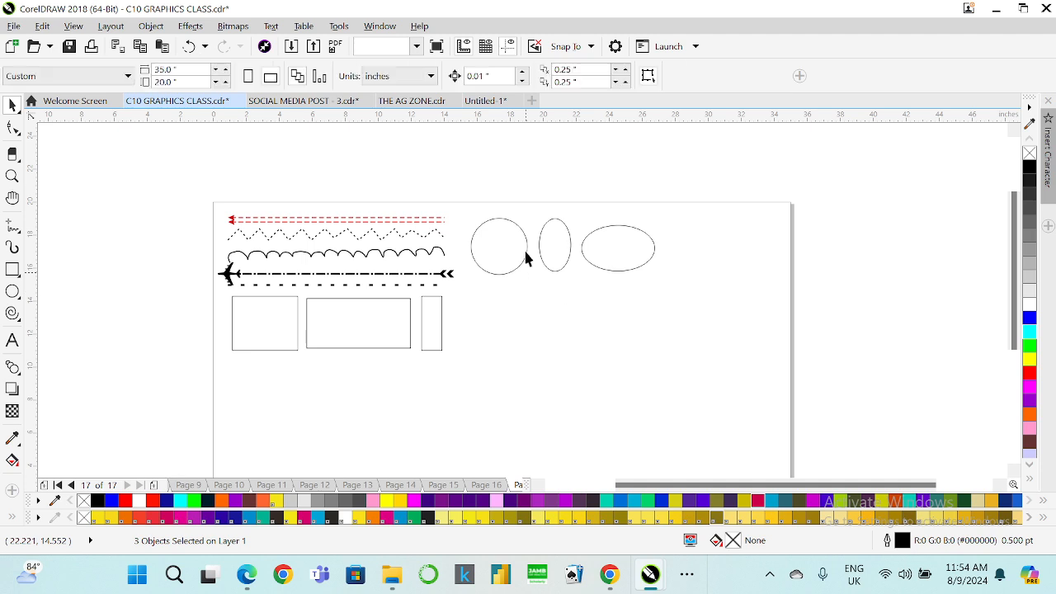
- Copy the circle directly below itself and convert the copy to a pie shape
{"action": "left_click", "coordinate": [526, 246]}
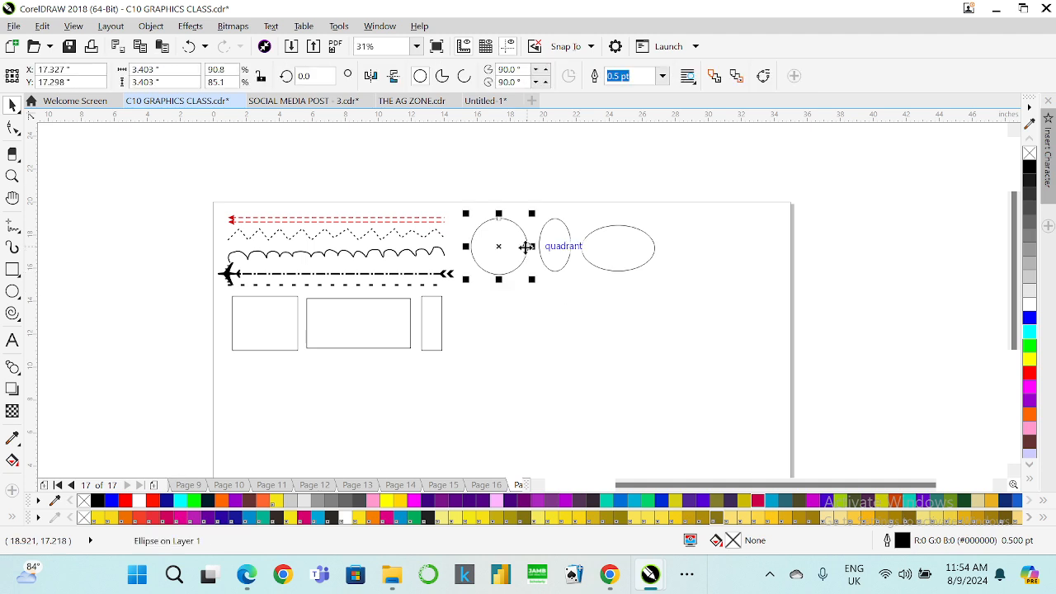
{"action": "left_click_drag", "start_coordinate": [525, 247], "coordinate": [522, 320]}
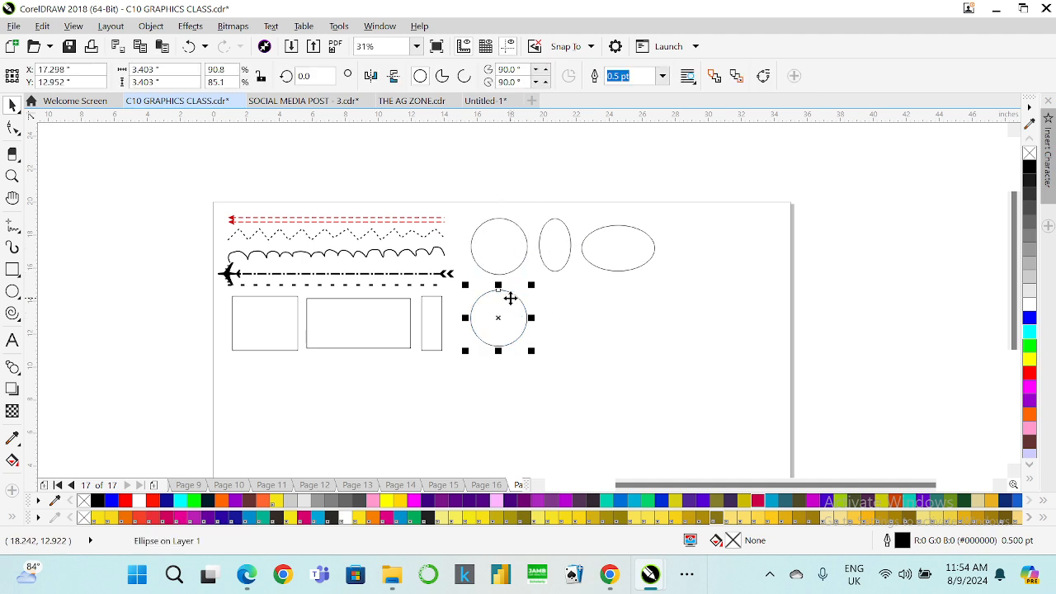
{"action": "left_click", "coordinate": [448, 82]}
{"action": "scroll", "coordinate": [506, 321], "scroll_direction": "up", "scroll_amount": 2}
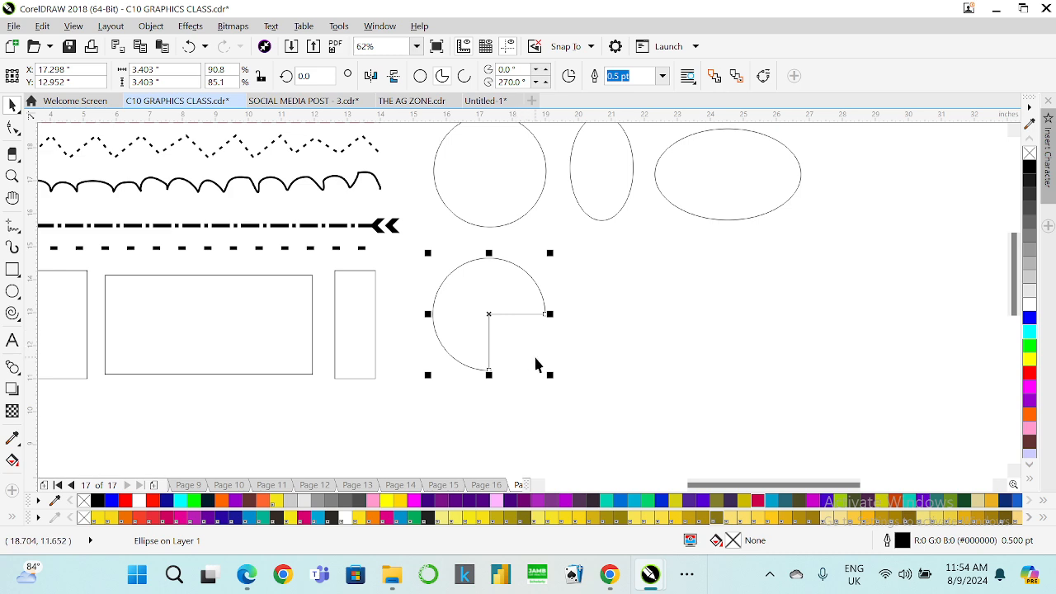
- Duplicate the pie, place the duplicate beside it under the ellipses, and convert it to an arc
{"action": "key", "text": "ctrl+d"}
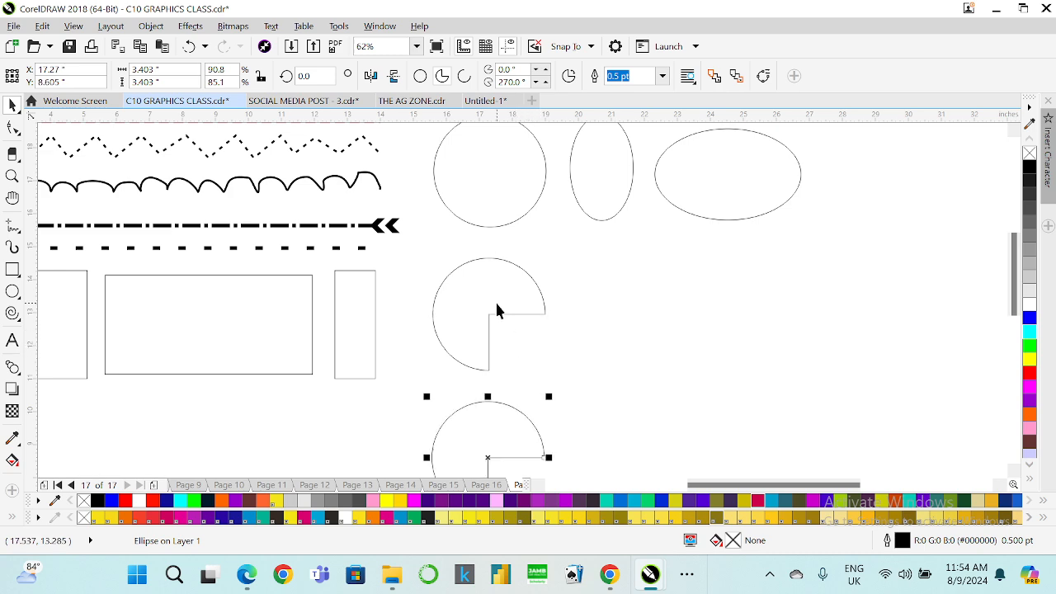
{"action": "left_click_drag", "start_coordinate": [493, 459], "coordinate": [642, 333]}
{"action": "left_click", "coordinate": [465, 78]}
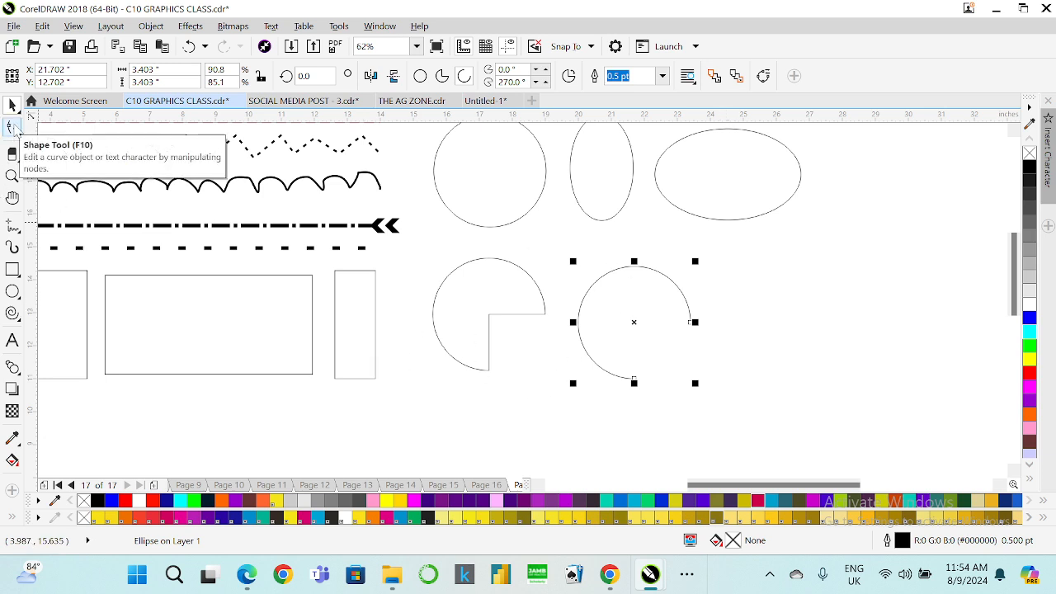
- Use the Shape tool to reduce the first pie to an ending angle of about 194 degrees
{"action": "left_click", "coordinate": [11, 128]}
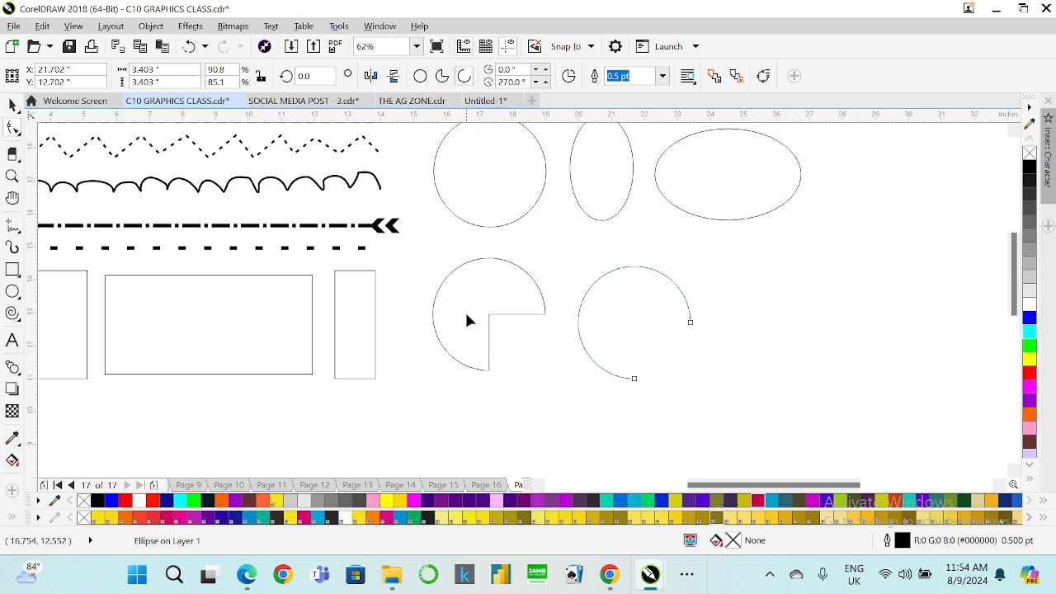
{"action": "left_click", "coordinate": [491, 316]}
{"action": "left_click_drag", "start_coordinate": [491, 372], "coordinate": [327, 461]}
{"action": "scroll", "coordinate": [536, 347], "scroll_direction": "up", "scroll_amount": 3}
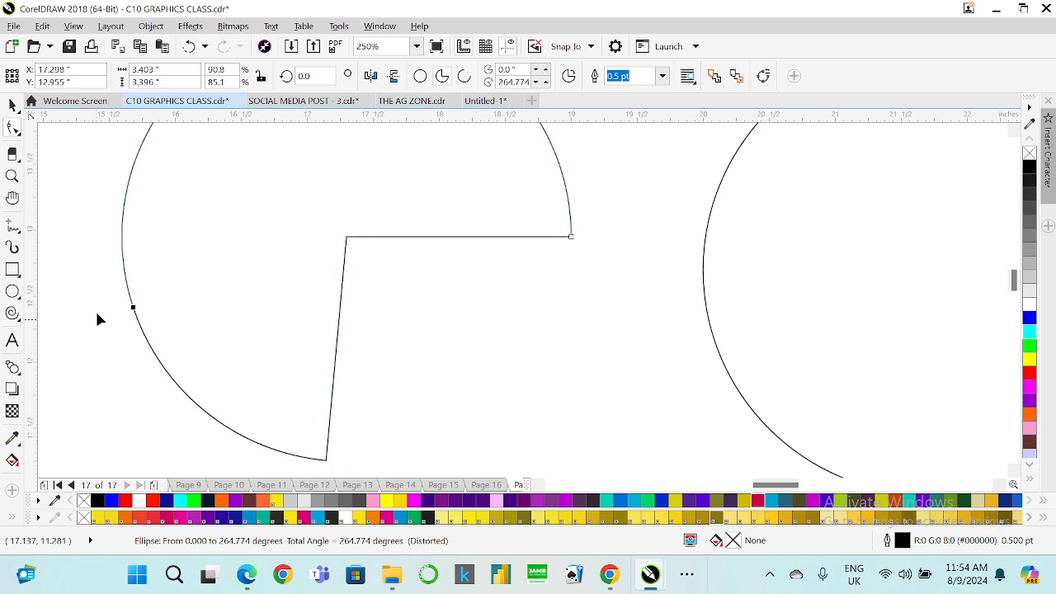
{"action": "left_click_drag", "start_coordinate": [96, 319], "coordinate": [129, 291]}
{"action": "scroll", "coordinate": [199, 307], "scroll_direction": "down", "scroll_amount": 3}
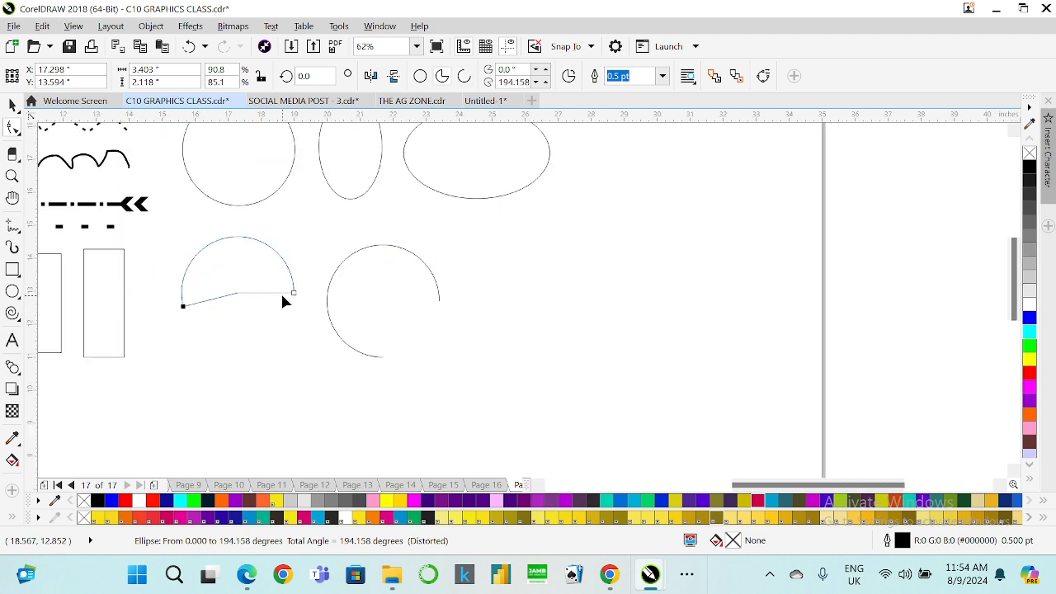
- Reshape the arc into a pie ending at about 197 degrees with the Shape tool, and set its starting angle to 2 degrees
{"action": "left_click", "coordinate": [354, 339]}
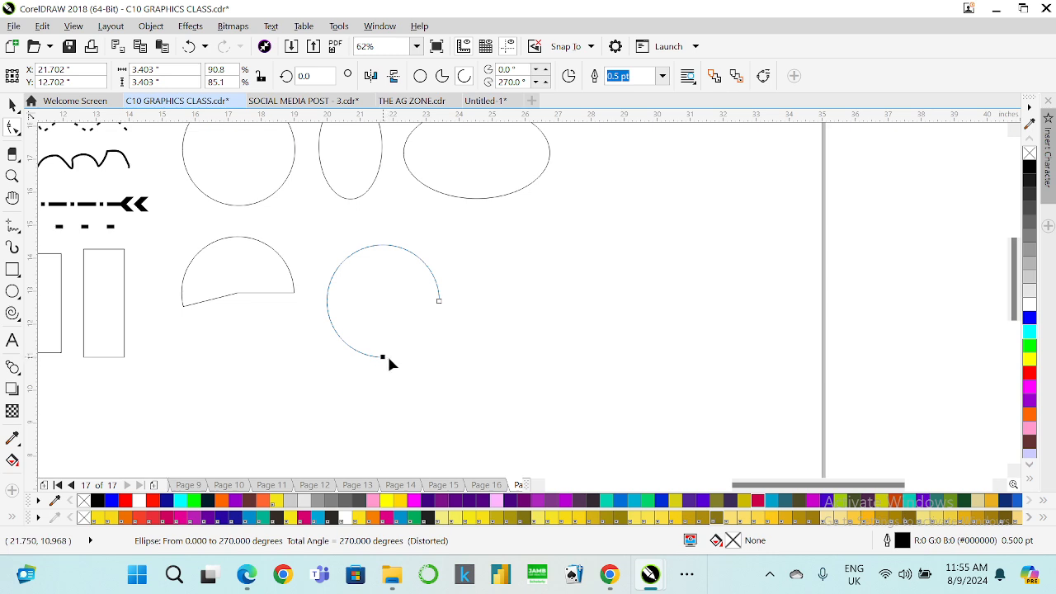
{"action": "left_click_drag", "start_coordinate": [386, 360], "coordinate": [329, 316]}
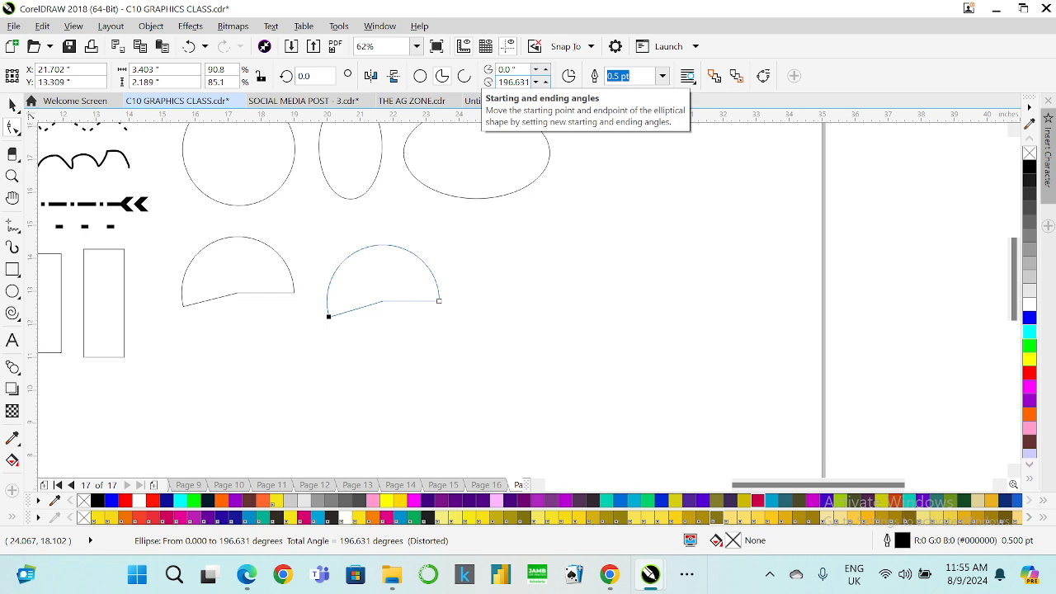
{"action": "left_click", "coordinate": [507, 70]}
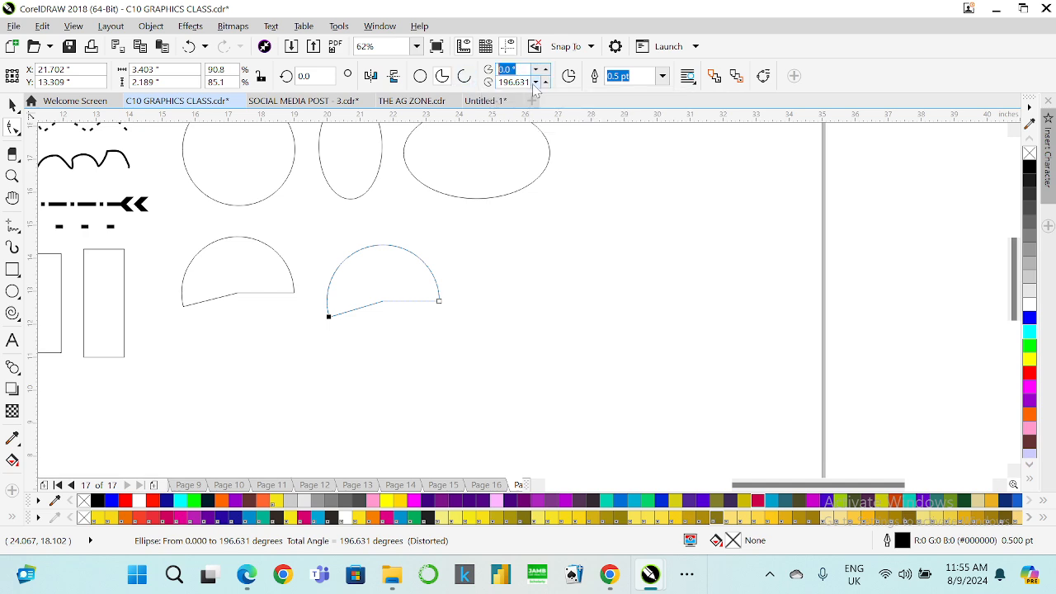
{"action": "type", "text": "2"}
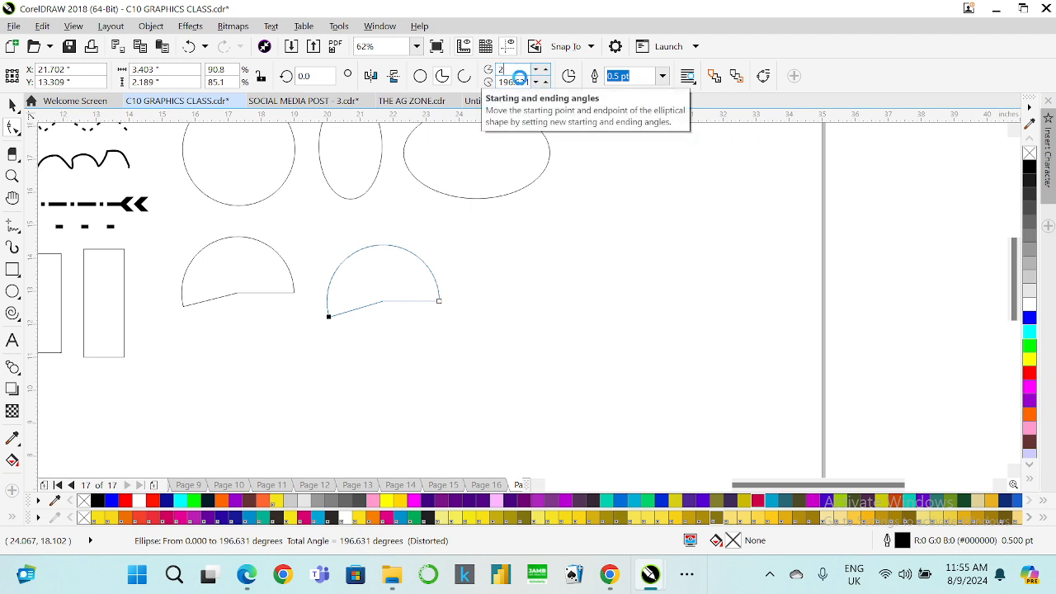
{"action": "key", "text": "Return"}
{"action": "key", "text": "Tab"}
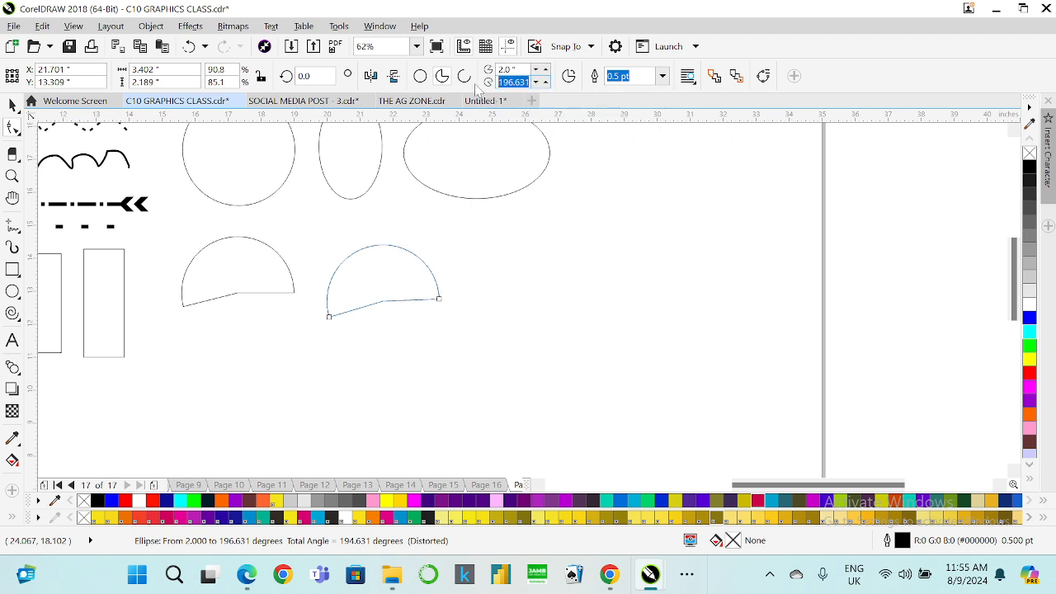
- Set the ending angle of the second pie to 100 degrees and deselect it
{"action": "type", "text": "100"}
{"action": "key", "text": "Return"}
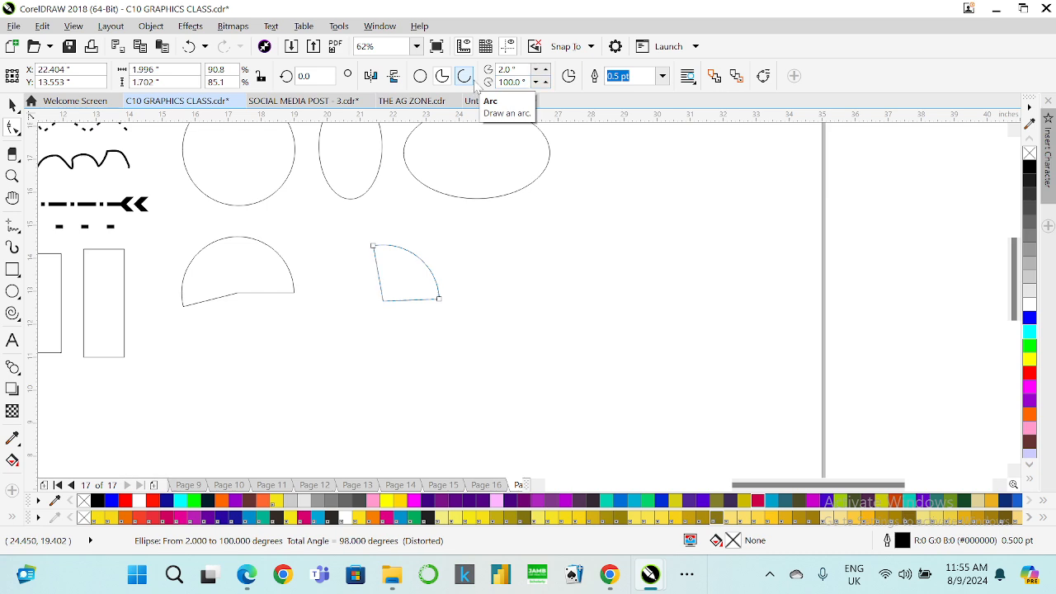
{"action": "left_click", "coordinate": [13, 105]}
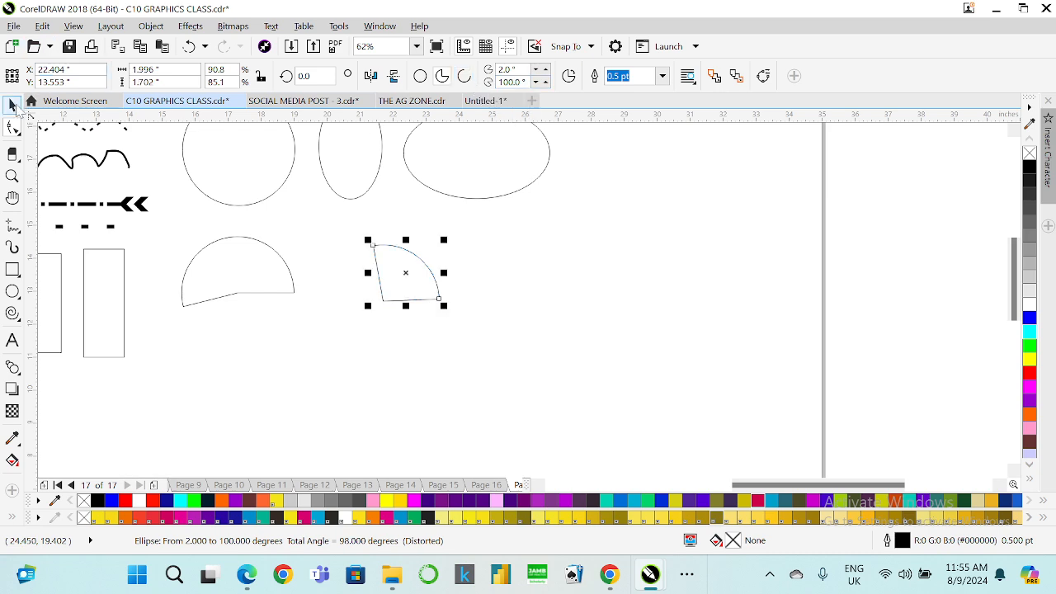
{"action": "left_click", "coordinate": [458, 279]}
{"action": "scroll", "coordinate": [453, 269], "scroll_direction": "down", "scroll_amount": 1}
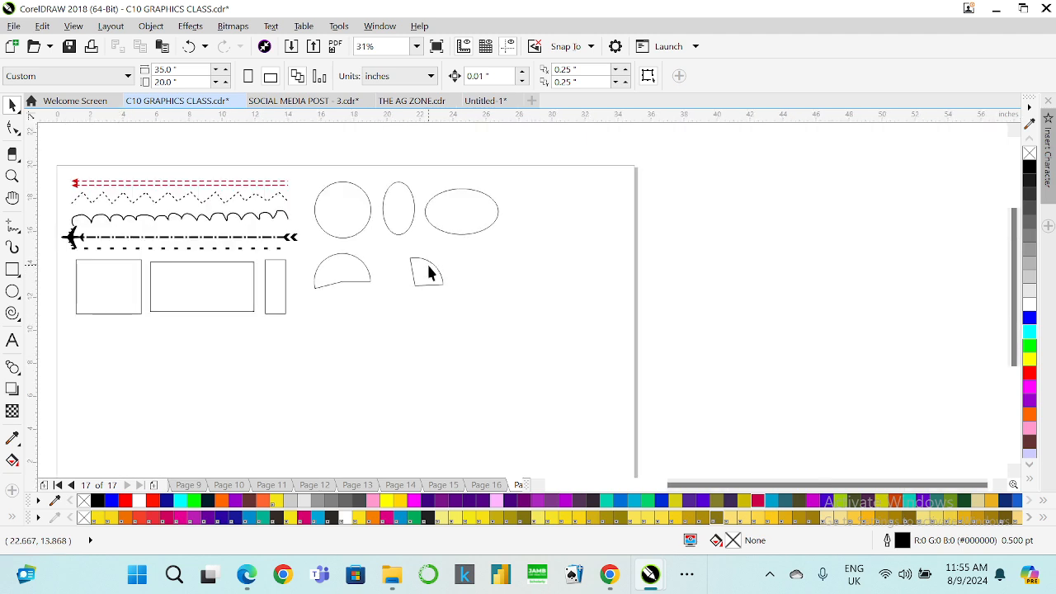
- Enlarge both pies proportionally, the first to about 4.4 by 2.74 inches, and shift the first one slightly down and left
{"action": "scroll", "coordinate": [429, 266], "scroll_direction": "up", "scroll_amount": 1}
{"action": "left_click", "coordinate": [405, 304]}
{"action": "left_click_drag", "start_coordinate": [387, 308], "coordinate": [351, 337]}
{"action": "left_click", "coordinate": [309, 282]}
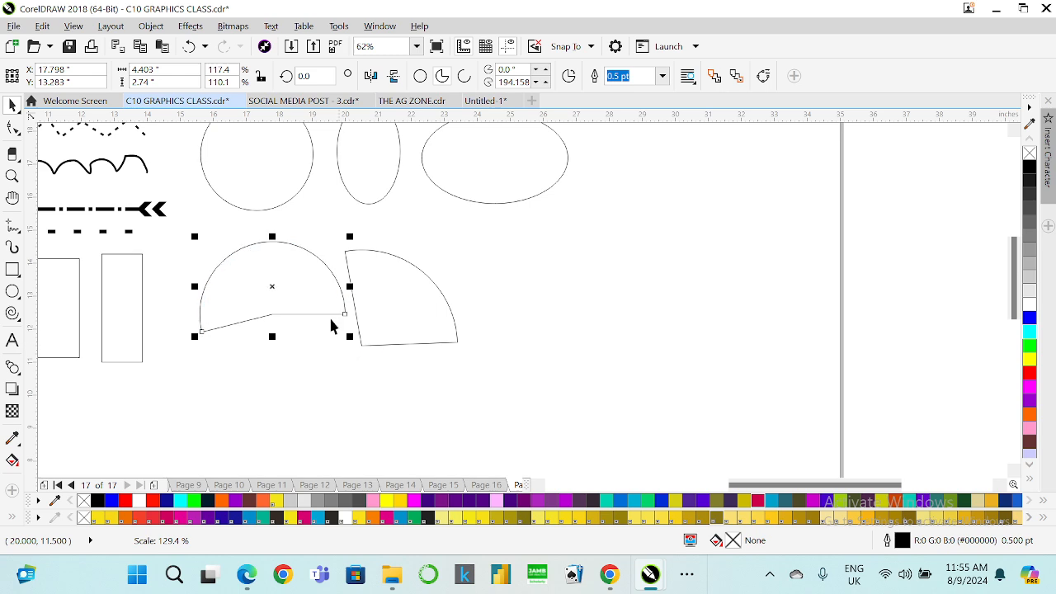
{"action": "left_click", "coordinate": [305, 294]}
{"action": "left_click_drag", "start_coordinate": [305, 299], "coordinate": [300, 294]}
{"action": "left_click", "coordinate": [520, 310]}
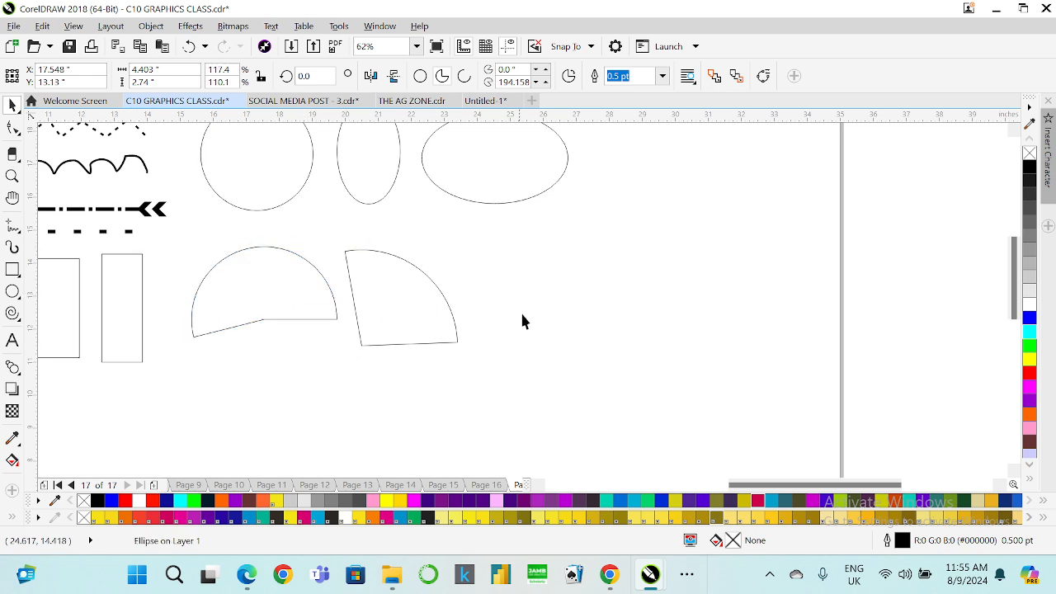
- Set the outline width of all three rectangles under the lines to 4 pt
{"action": "key", "text": "shift+F4"}
{"action": "scroll", "coordinate": [117, 299], "scroll_direction": "up", "scroll_amount": 1}
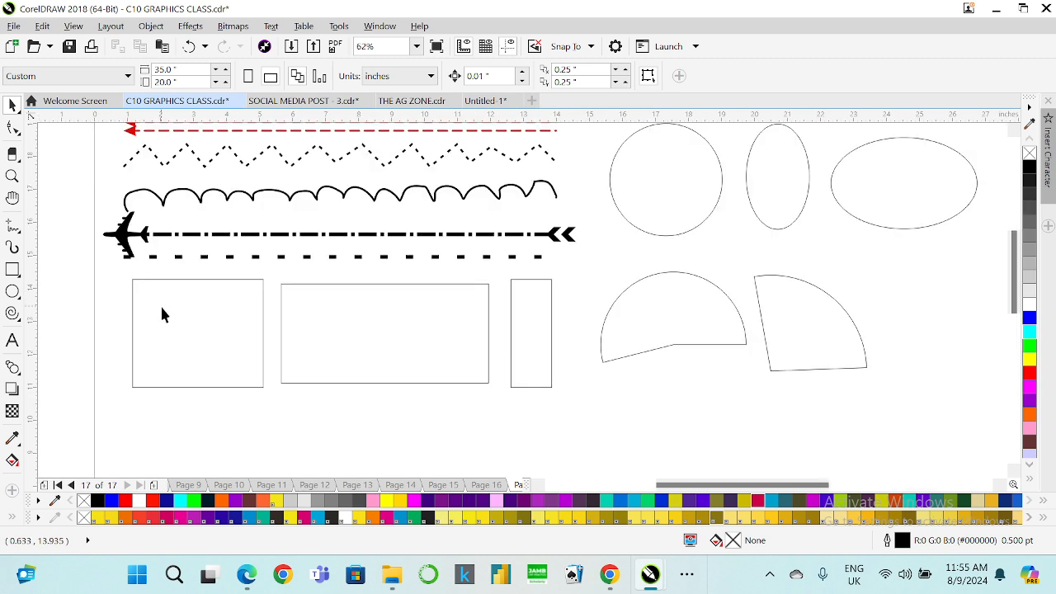
{"action": "left_click", "coordinate": [161, 308]}
{"action": "left_click", "coordinate": [364, 313], "text": "shift"}
{"action": "left_click", "coordinate": [519, 327], "text": "shift"}
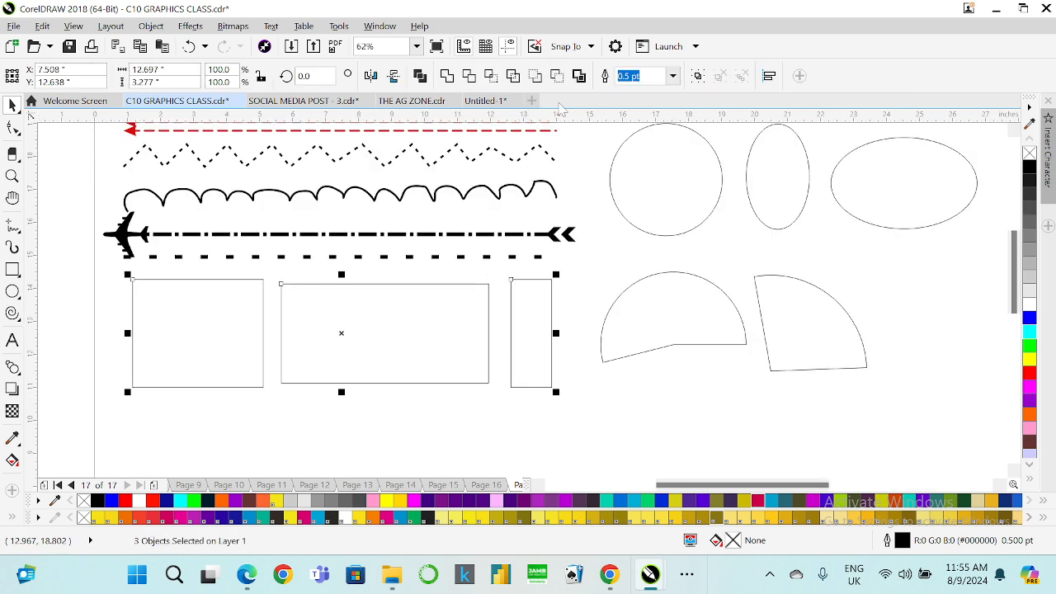
{"action": "left_click", "coordinate": [674, 75]}
{"action": "left_click", "coordinate": [627, 192]}
{"action": "left_click", "coordinate": [578, 287]}
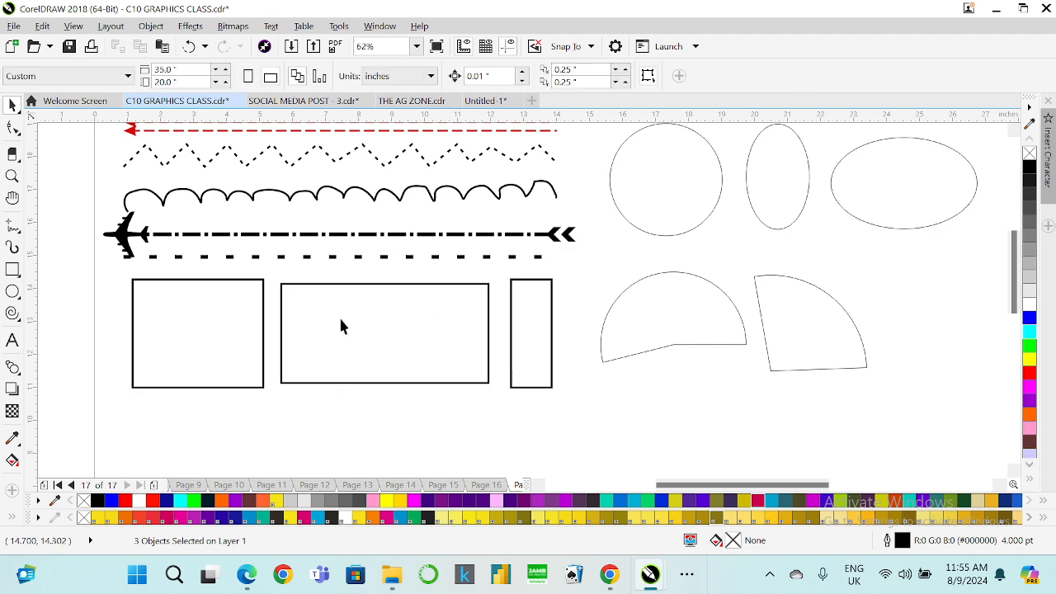
- Give the first, nearly square rectangle a dashed outline style in the Outline Pen settings
{"action": "left_click", "coordinate": [217, 299]}
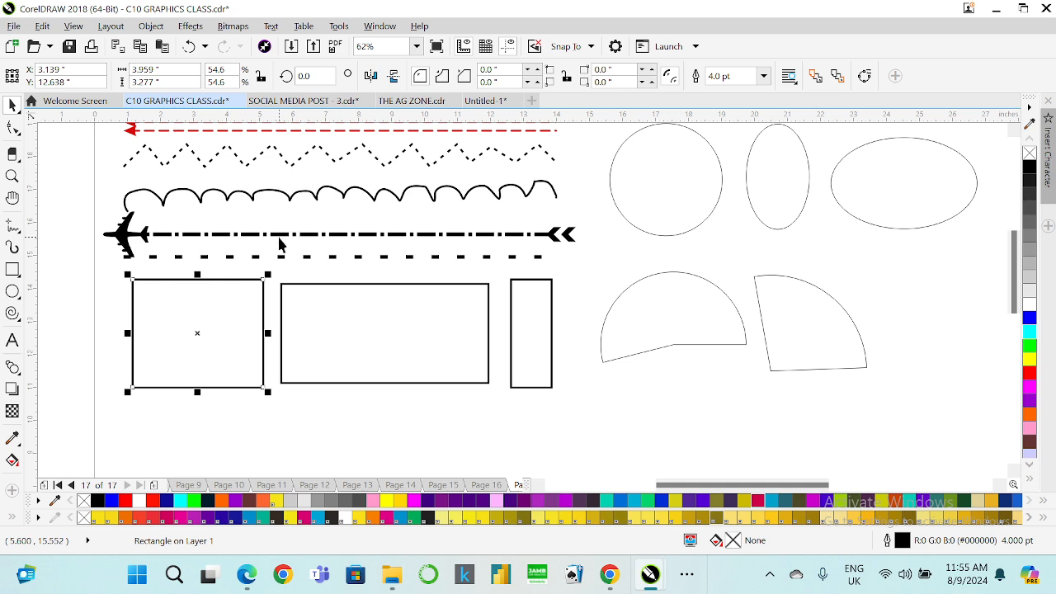
{"action": "key", "text": "F12"}
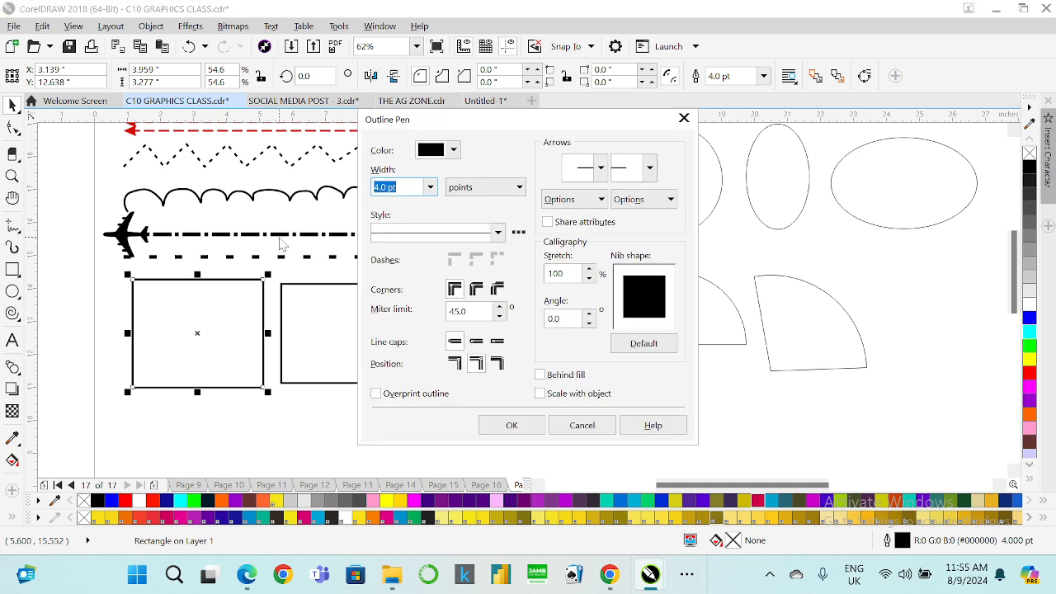
{"action": "left_click", "coordinate": [457, 234]}
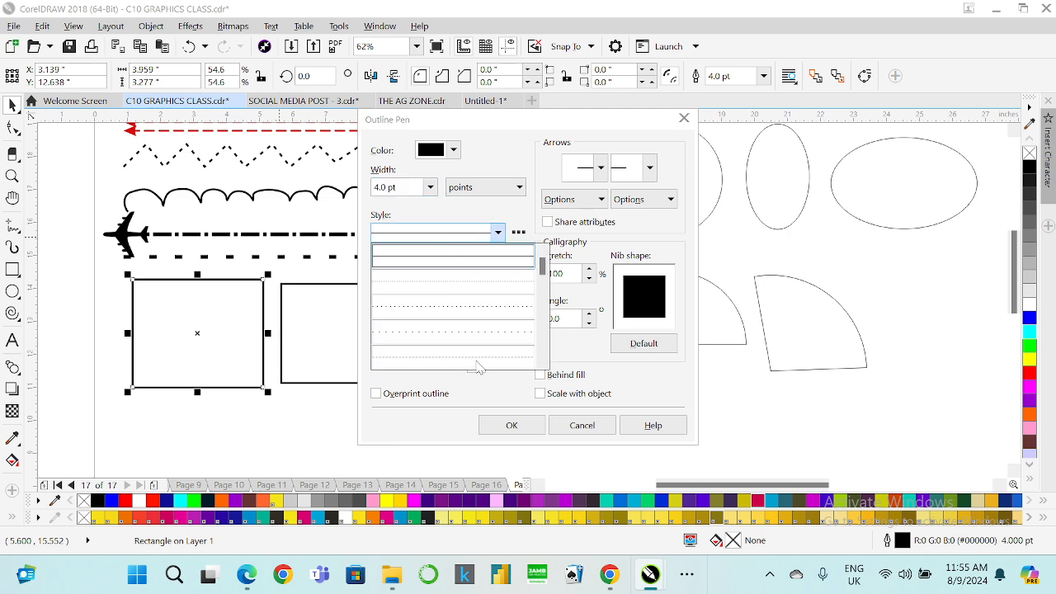
{"action": "scroll", "coordinate": [544, 281], "scroll_direction": "down", "scroll_amount": 3}
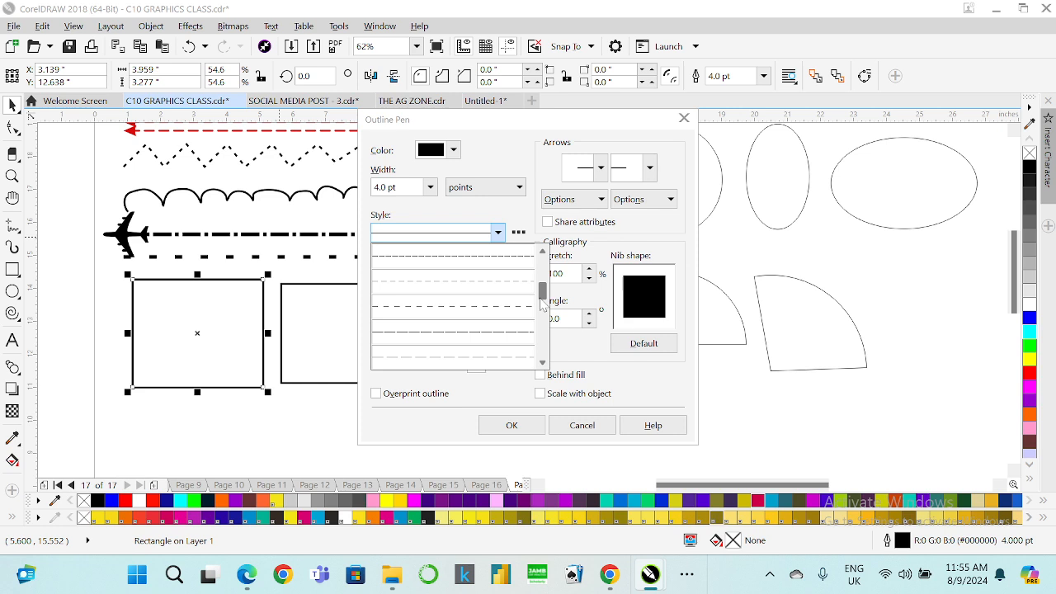
{"action": "left_click", "coordinate": [467, 262]}
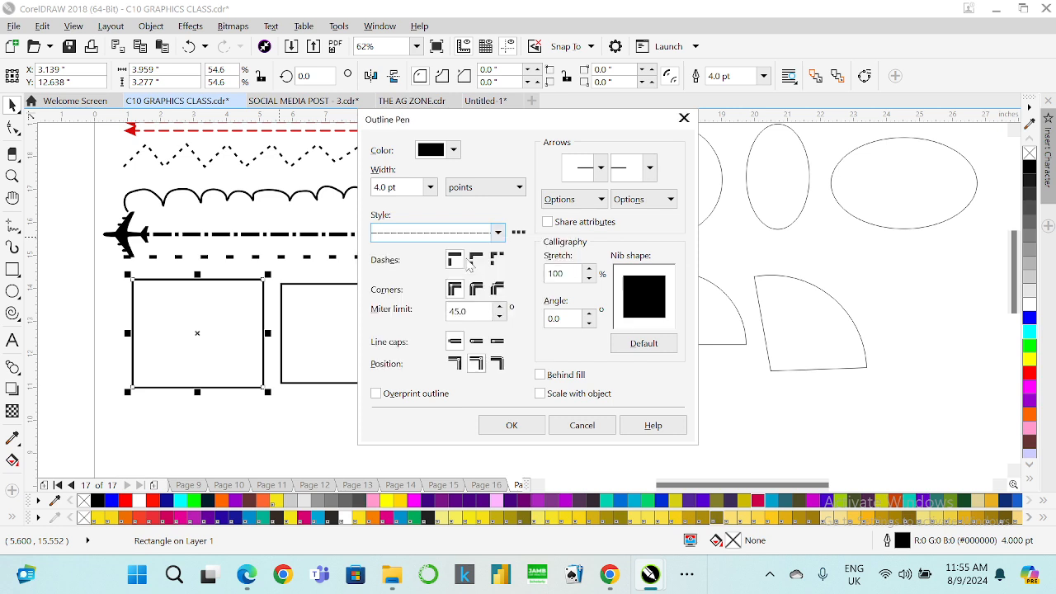
{"action": "left_click", "coordinate": [498, 234]}
{"action": "left_click", "coordinate": [499, 234]}
{"action": "left_click", "coordinate": [511, 425]}
{"action": "scroll", "coordinate": [242, 280], "scroll_direction": "up", "scroll_amount": 5}
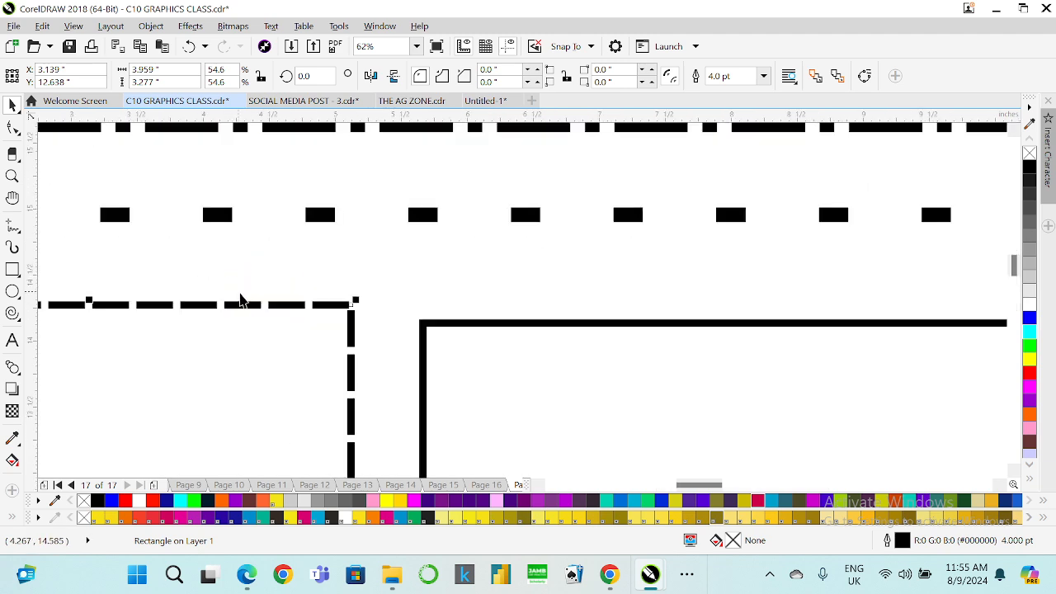
{"action": "scroll", "coordinate": [258, 300], "scroll_direction": "up", "scroll_amount": 1}
{"action": "scroll", "coordinate": [262, 298], "scroll_direction": "down", "scroll_amount": 1}
{"action": "scroll", "coordinate": [265, 298], "scroll_direction": "down", "scroll_amount": 3}
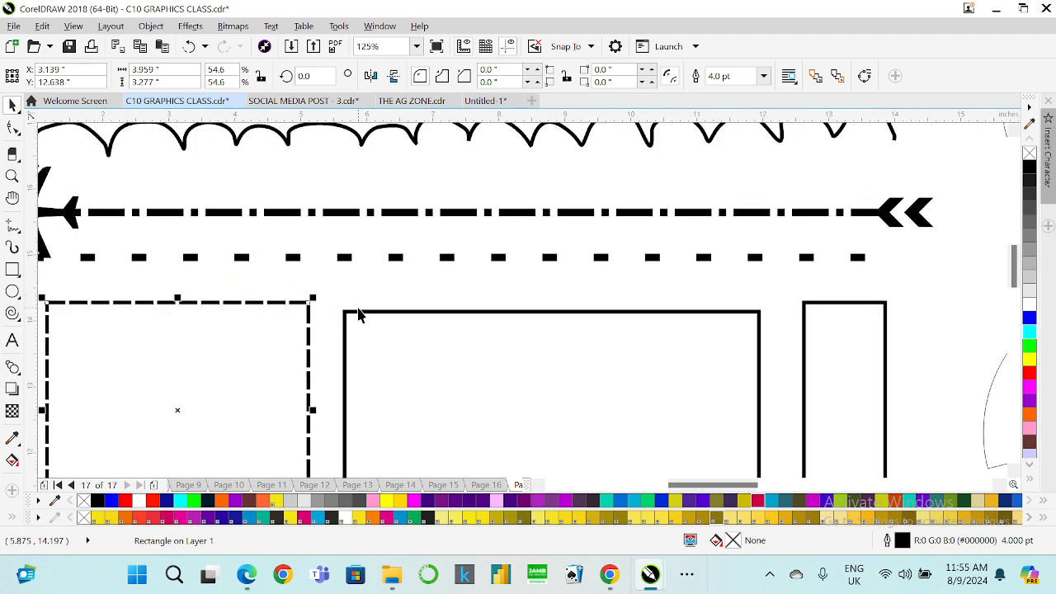
- Give the wide middle rectangle a dotted outline style with round corners and round line caps
{"action": "left_click", "coordinate": [361, 313]}
{"action": "scroll", "coordinate": [309, 306], "scroll_direction": "up", "scroll_amount": 3}
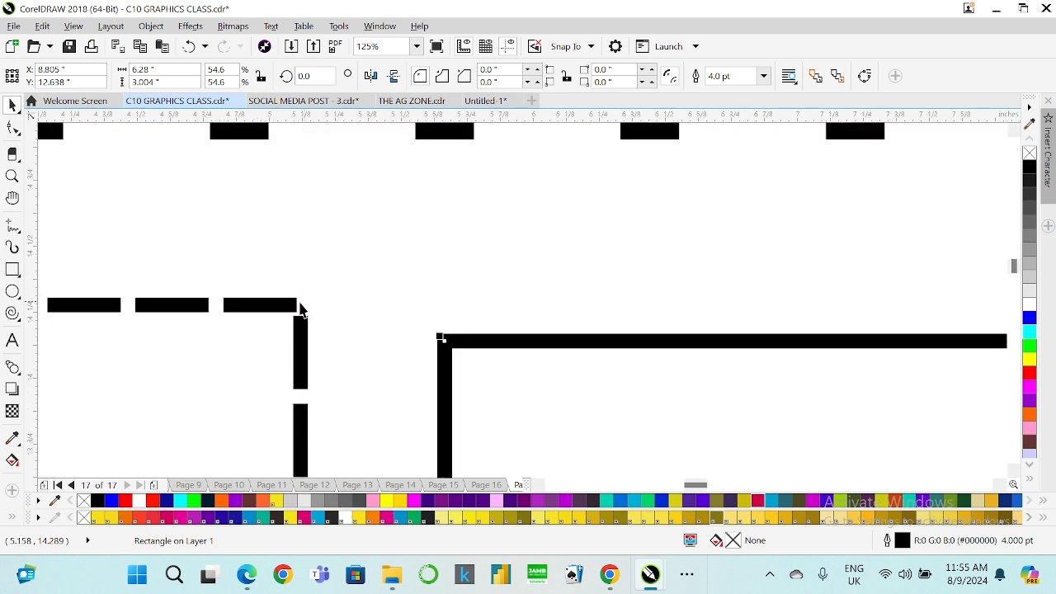
{"action": "scroll", "coordinate": [295, 308], "scroll_direction": "down", "scroll_amount": 3}
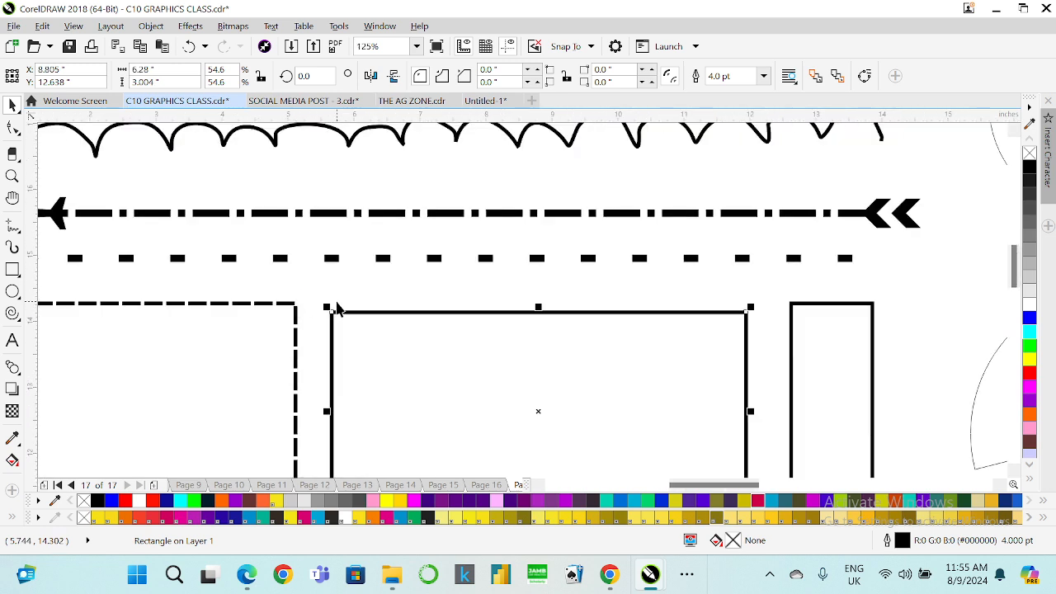
{"action": "key", "text": "F12"}
{"action": "left_click", "coordinate": [497, 232]}
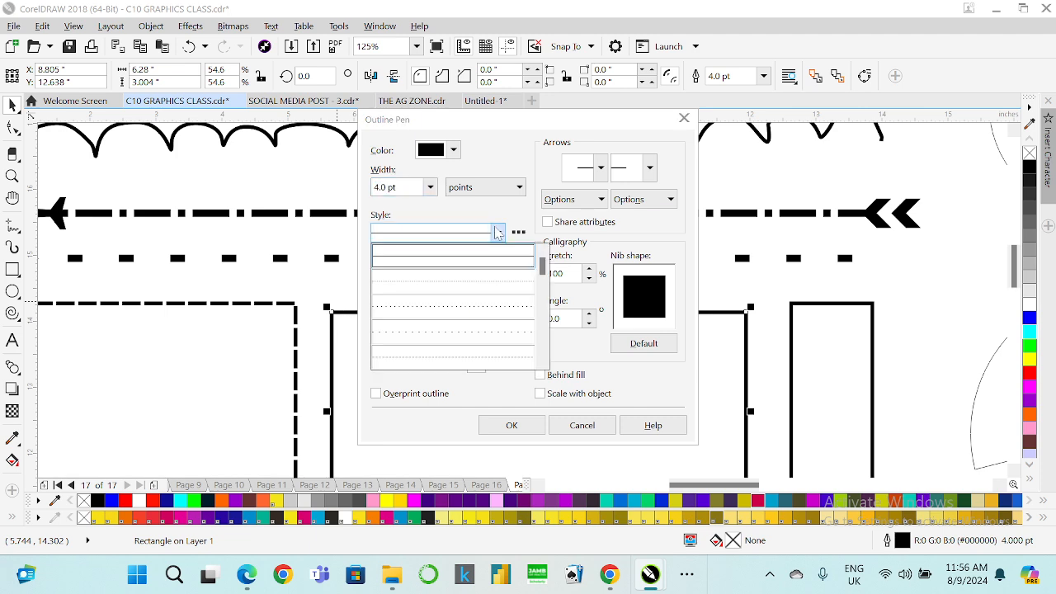
{"action": "left_click", "coordinate": [487, 341]}
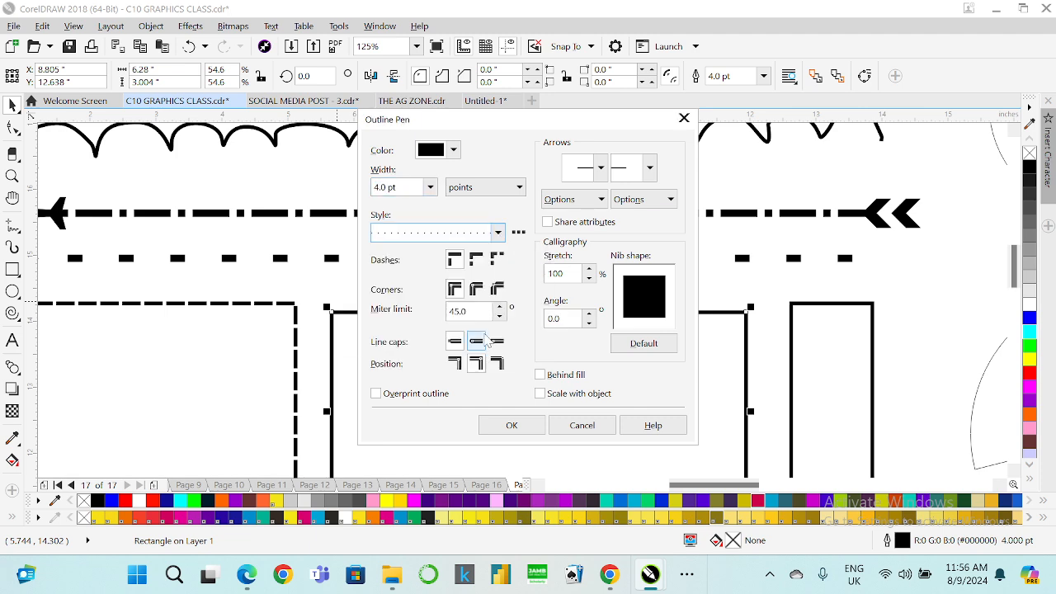
{"action": "left_click", "coordinate": [476, 290]}
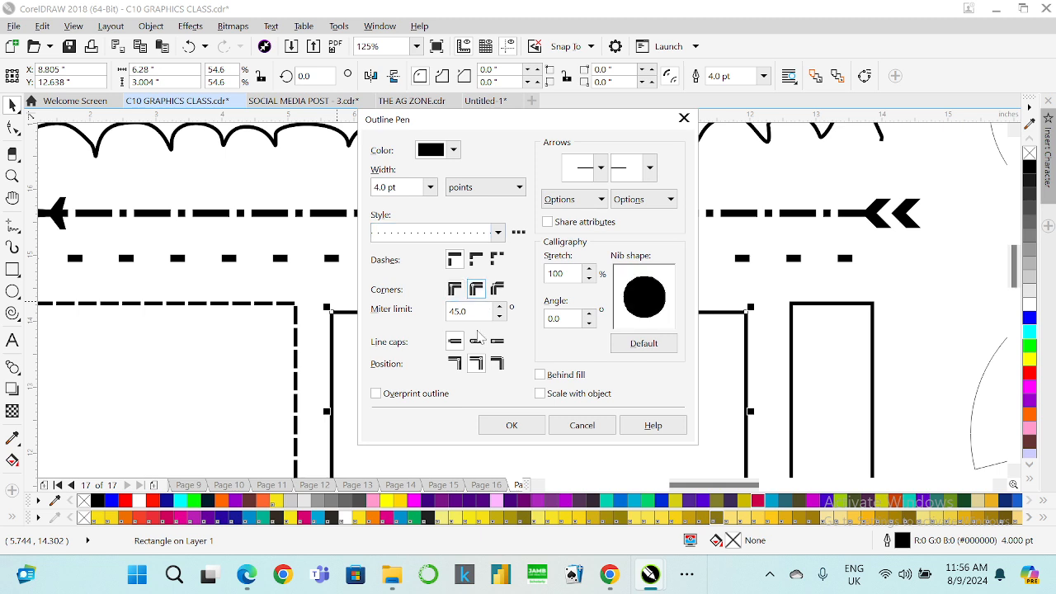
{"action": "left_click", "coordinate": [477, 341]}
{"action": "left_click", "coordinate": [486, 421]}
{"action": "scroll", "coordinate": [355, 312], "scroll_direction": "up", "scroll_amount": 3}
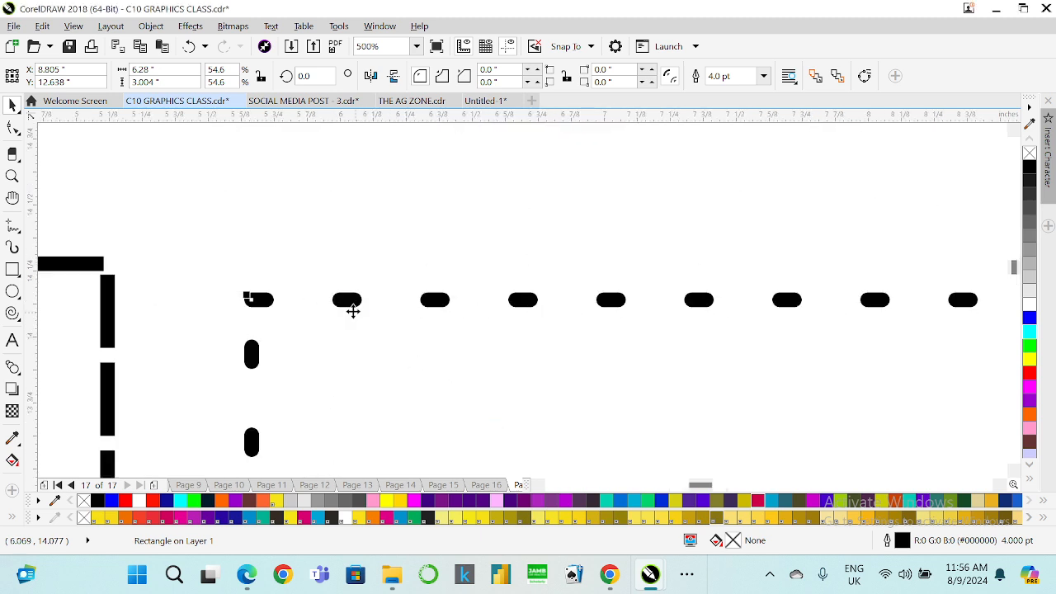
{"action": "scroll", "coordinate": [372, 273], "scroll_direction": "down", "scroll_amount": 5}
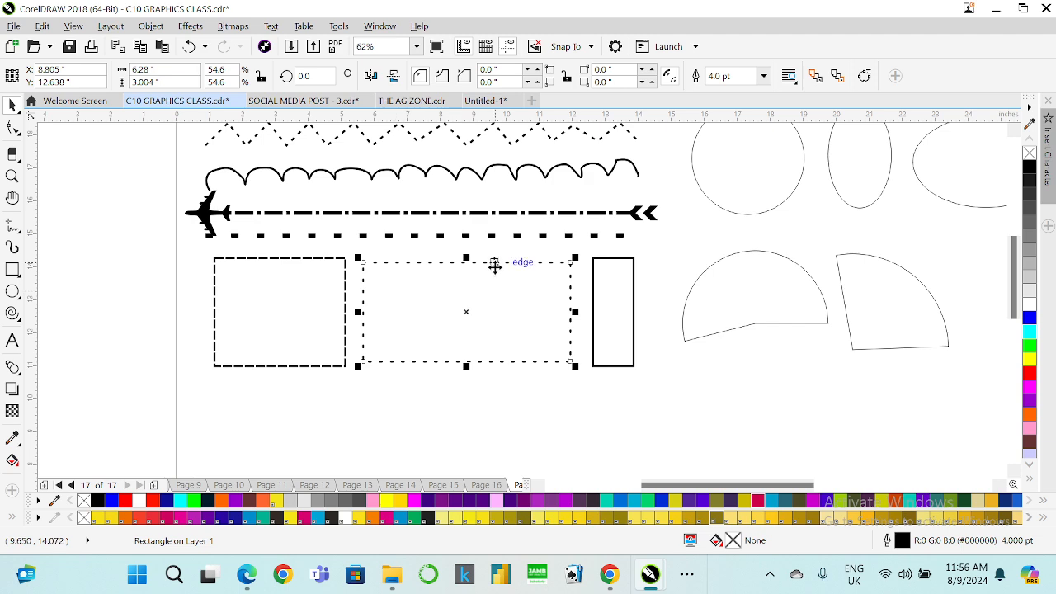
{"action": "scroll", "coordinate": [555, 253], "scroll_direction": "up", "scroll_amount": 2}
{"action": "scroll", "coordinate": [555, 248], "scroll_direction": "down", "scroll_amount": 2}
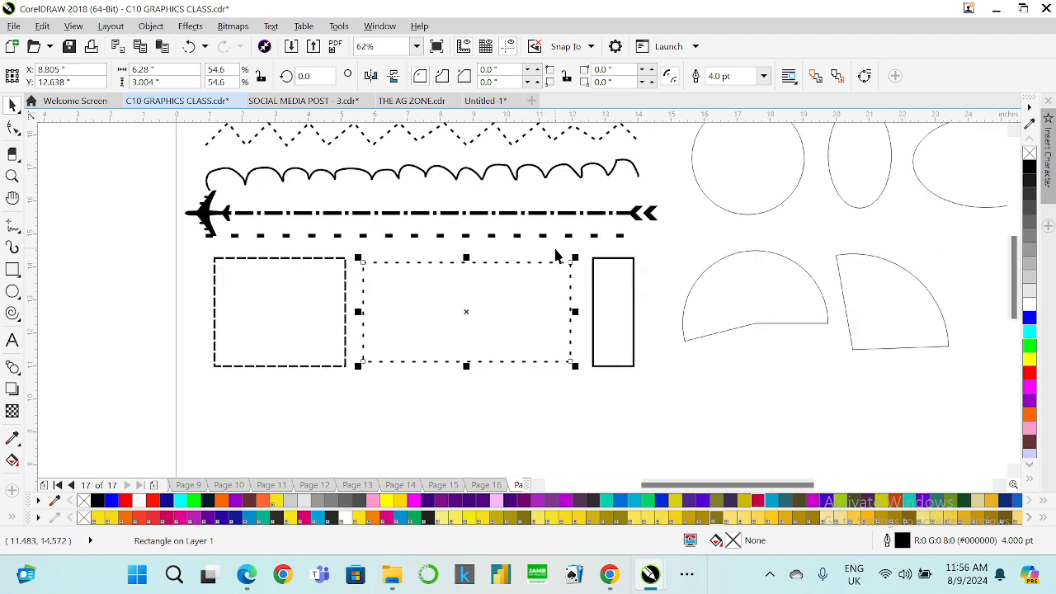
- Round the dashed rectangle's corners to about 1.09 inches with the Shape tool, and change them to chamfered corners
{"action": "left_click", "coordinate": [596, 275]}
{"action": "left_click", "coordinate": [264, 303]}
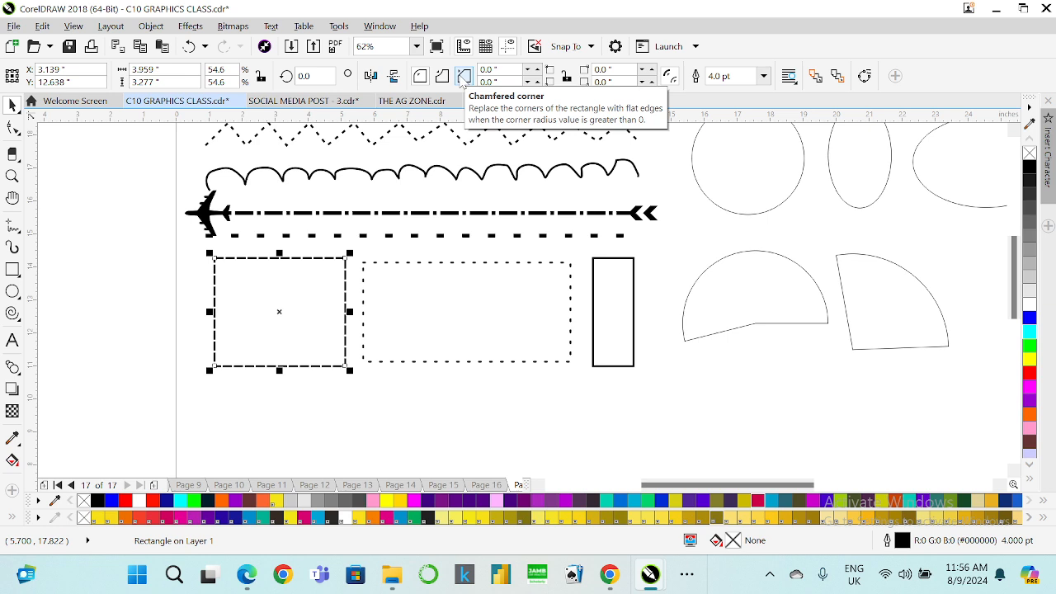
{"action": "key", "text": "F10"}
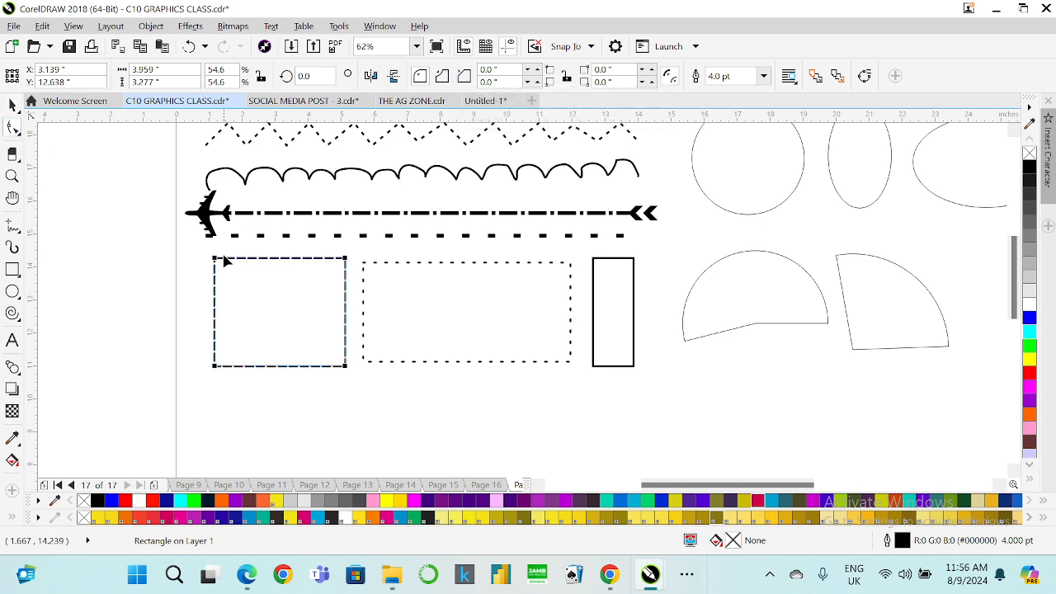
{"action": "left_click_drag", "start_coordinate": [215, 258], "coordinate": [250, 258]}
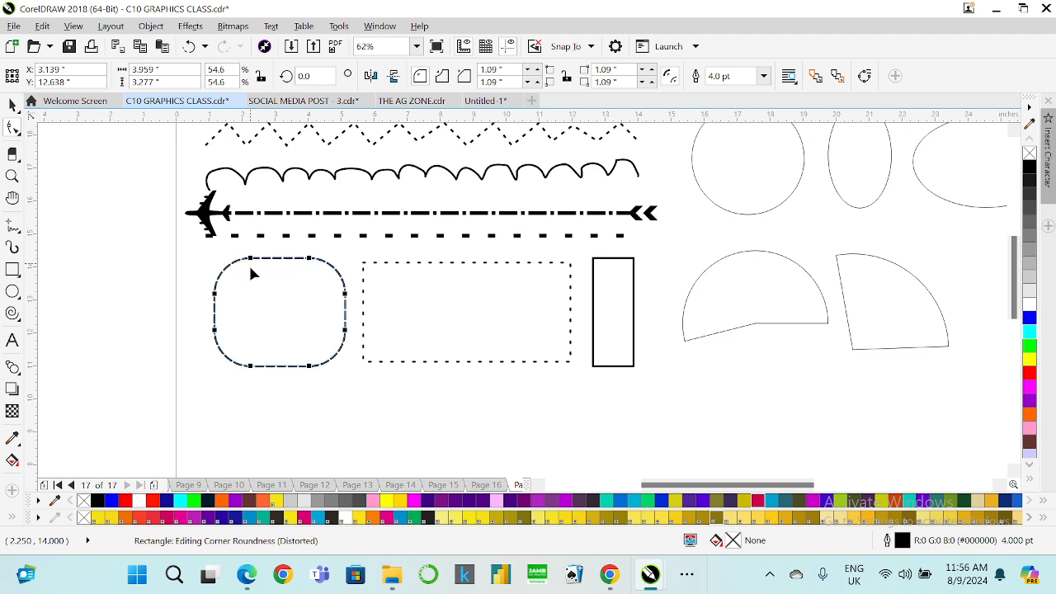
{"action": "left_click", "coordinate": [442, 76]}
{"action": "left_click", "coordinate": [463, 76]}
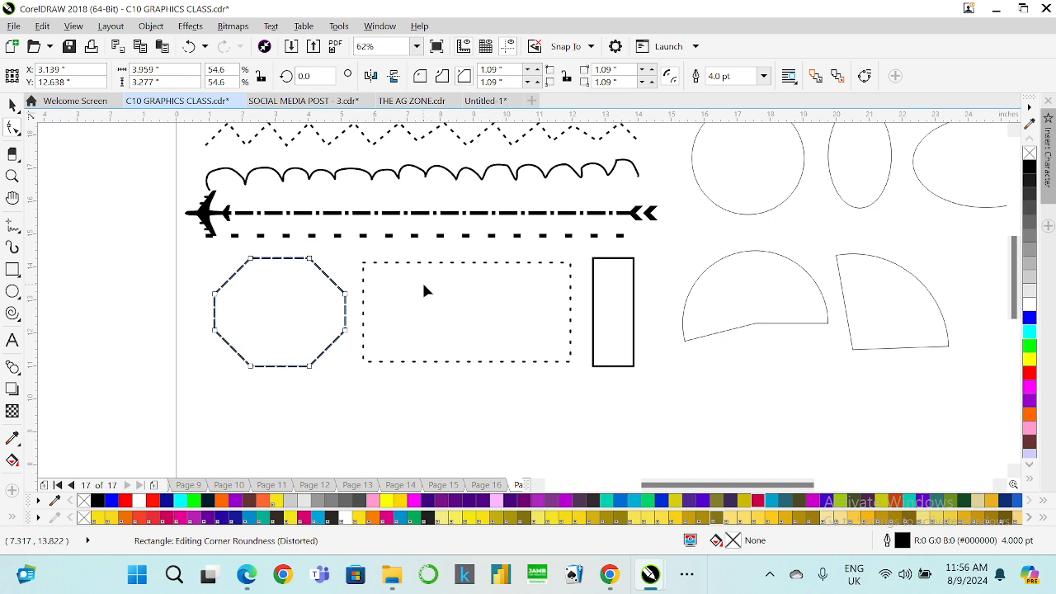
- Pull the dotted rectangle's corners in to scalloped corners of about 0.835 inches with the Shape tool
{"action": "left_click", "coordinate": [393, 295]}
{"action": "left_click", "coordinate": [380, 282]}
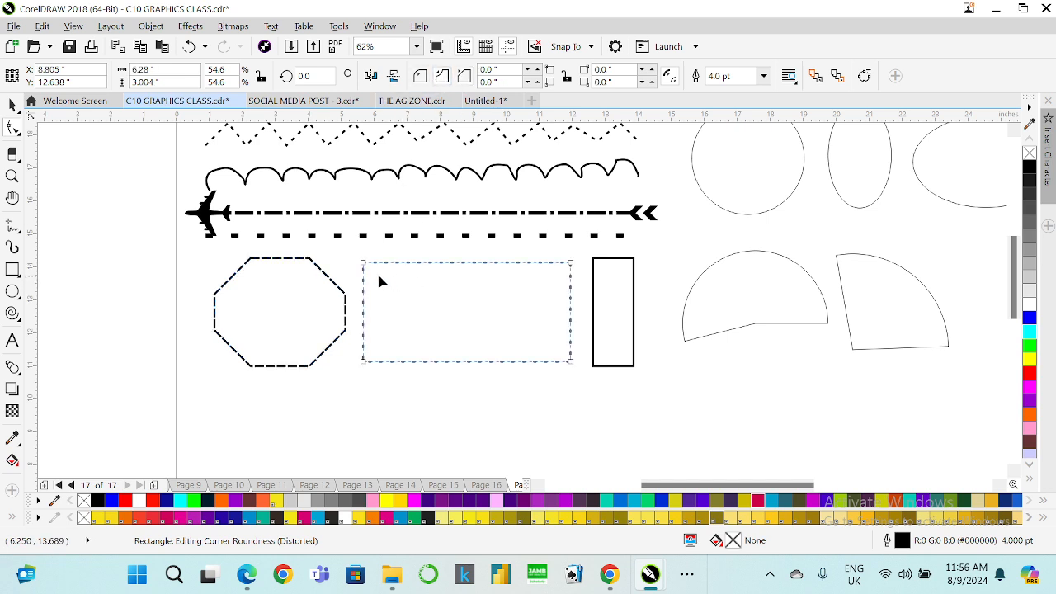
{"action": "left_click_drag", "start_coordinate": [365, 269], "coordinate": [392, 264]}
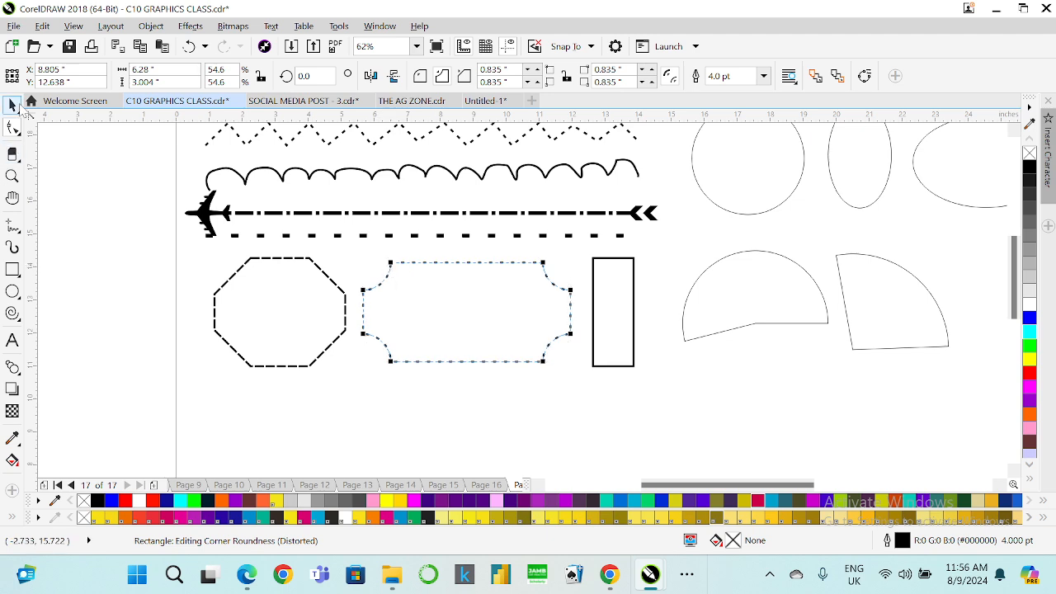
{"action": "left_click", "coordinate": [13, 105]}
{"action": "left_click", "coordinate": [497, 369]}
{"action": "scroll", "coordinate": [474, 364], "scroll_direction": "down", "scroll_amount": 2}
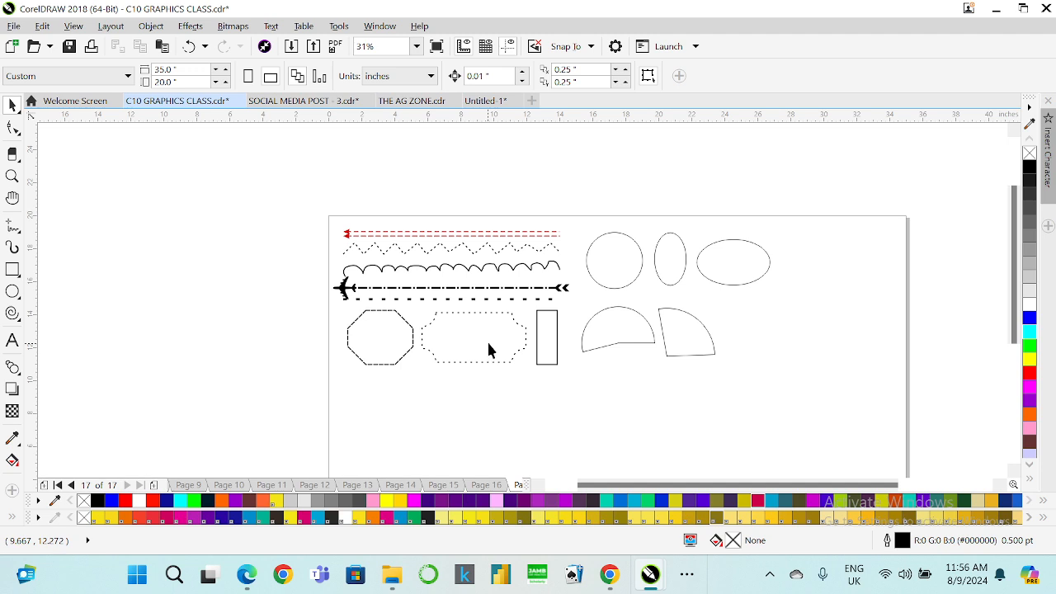
{"action": "scroll", "coordinate": [487, 338], "scroll_direction": "up", "scroll_amount": 2}
{"action": "left_click", "coordinate": [477, 357]}
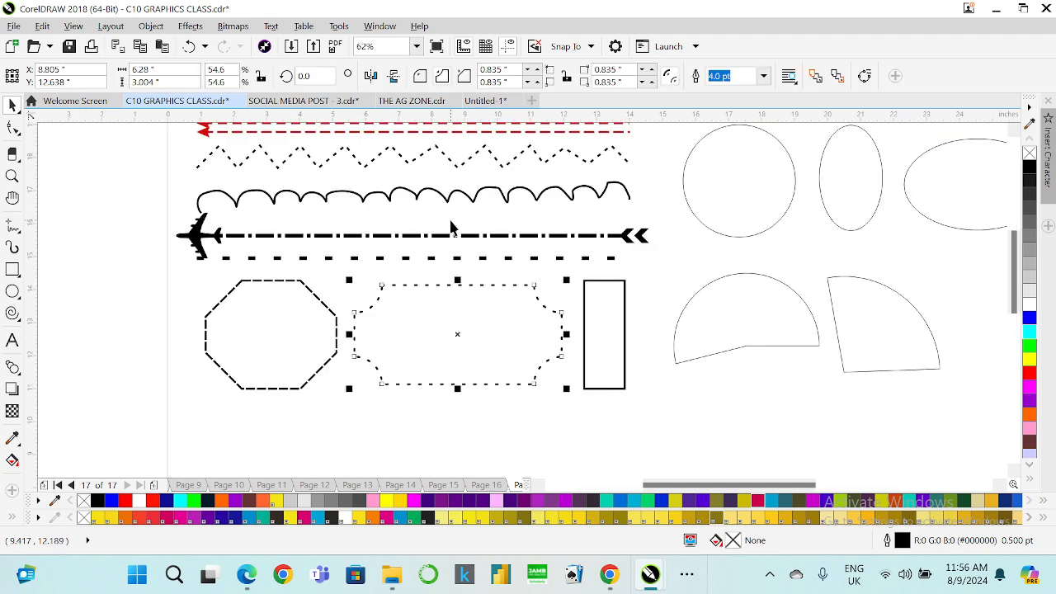
{"action": "left_click", "coordinate": [643, 321]}
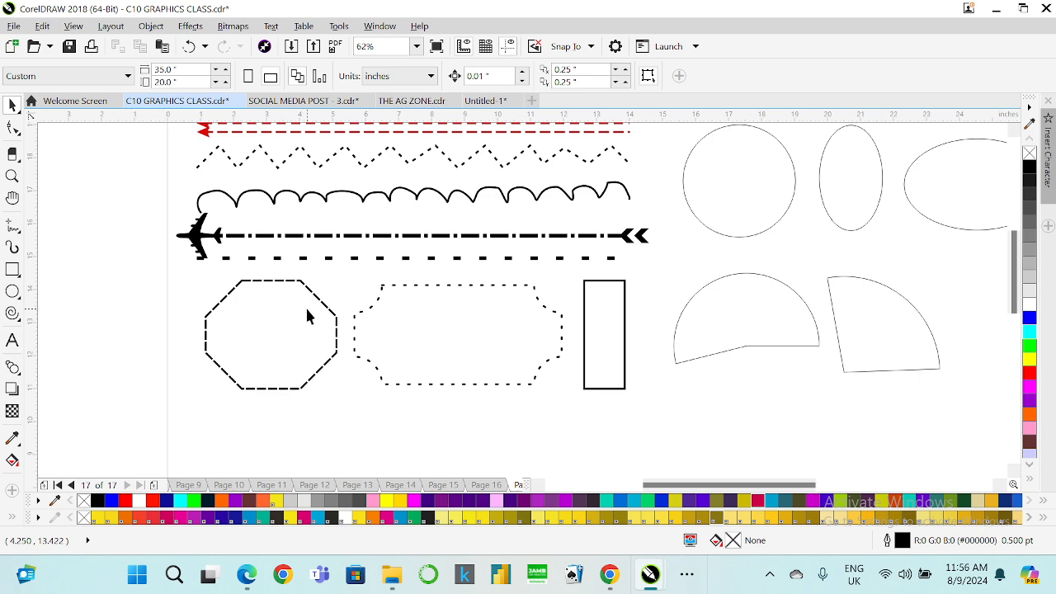
- Draw a rectangle about 5.25 by 4 inches beside the quarter pie, below the wide ellipse
{"action": "scroll", "coordinate": [307, 316], "scroll_direction": "down", "scroll_amount": 1}
{"action": "left_click", "coordinate": [12, 269]}
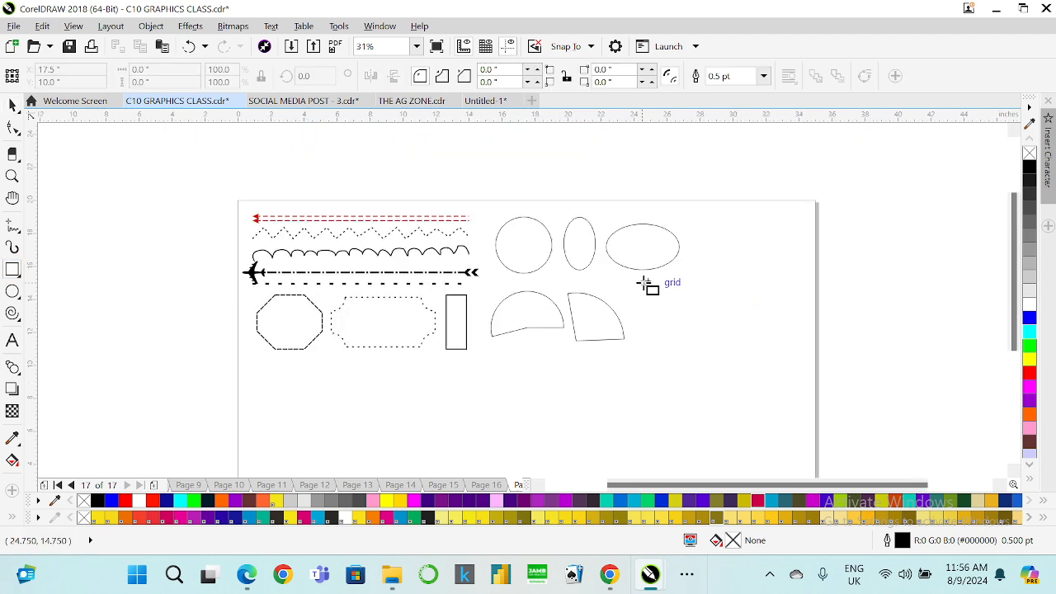
{"action": "mouse_move", "coordinate": [655, 282]}
{"action": "left_mouse_down"}
{"action": "mouse_move", "coordinate": [701, 353]}
{"action": "mouse_move", "coordinate": [741, 349]}
{"action": "left_mouse_up"}
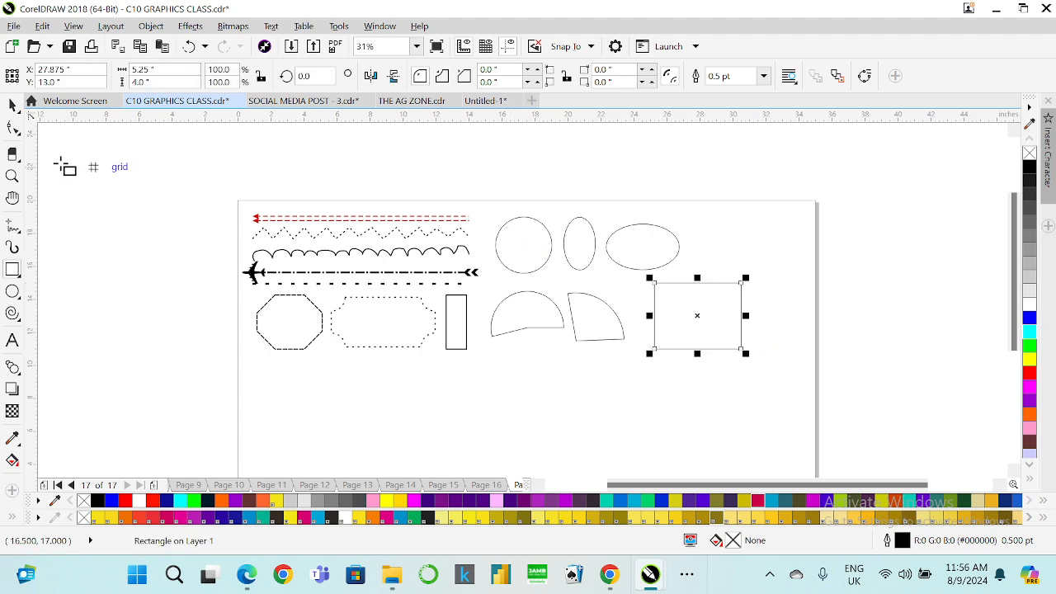
- Convert the rectangle beside the quarter pie to curves and pull its lower-right and upper-left corner nodes outward with the Shape tool
{"action": "key", "text": "ctrl+q"}
{"action": "left_click", "coordinate": [12, 128]}
{"action": "mouse_move", "coordinate": [738, 347]}
{"action": "left_mouse_down"}
{"action": "mouse_move", "coordinate": [705, 320]}
{"action": "mouse_move", "coordinate": [747, 333]}
{"action": "mouse_move", "coordinate": [742, 297]}
{"action": "mouse_move", "coordinate": [781, 342]}
{"action": "mouse_move", "coordinate": [754, 372]}
{"action": "mouse_move", "coordinate": [749, 364]}
{"action": "left_mouse_up"}
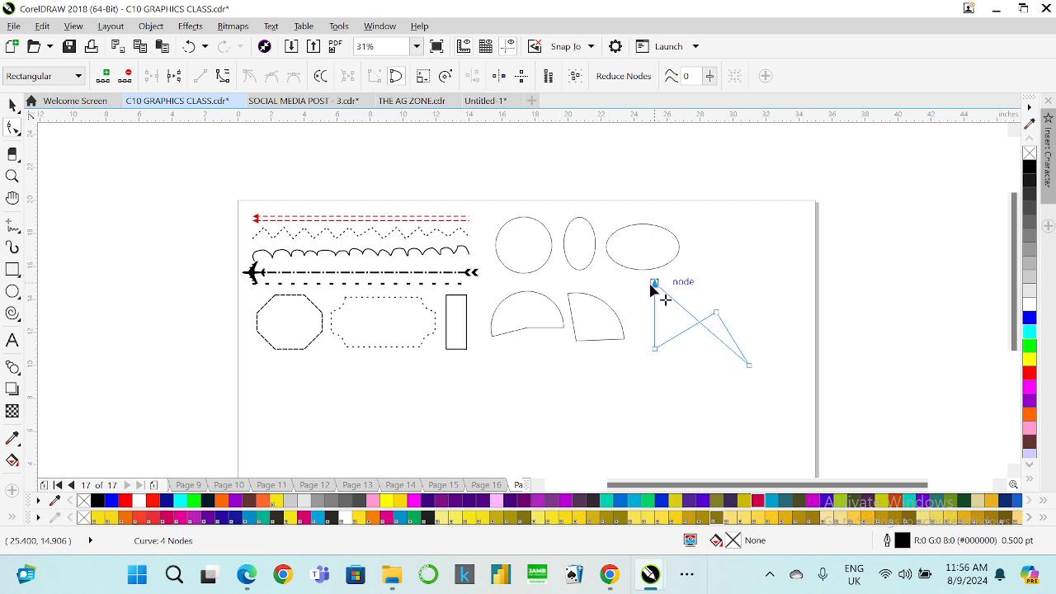
{"action": "left_click_drag", "start_coordinate": [654, 283], "coordinate": [643, 284]}
- Delete the distorted four-node curve beside the quarter pie
{"action": "left_click", "coordinate": [12, 105]}
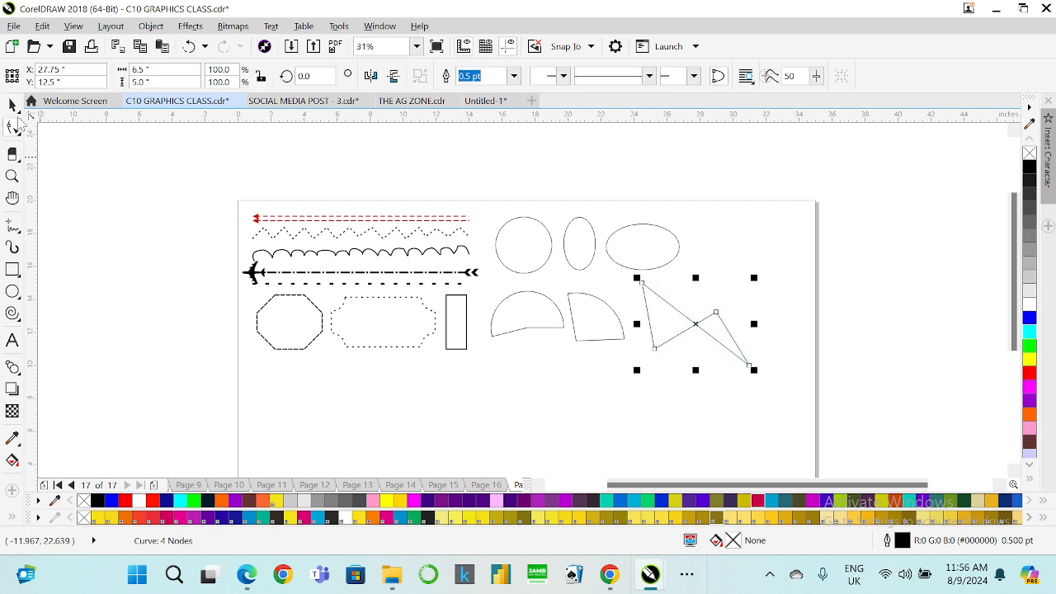
{"action": "key", "text": "Delete"}
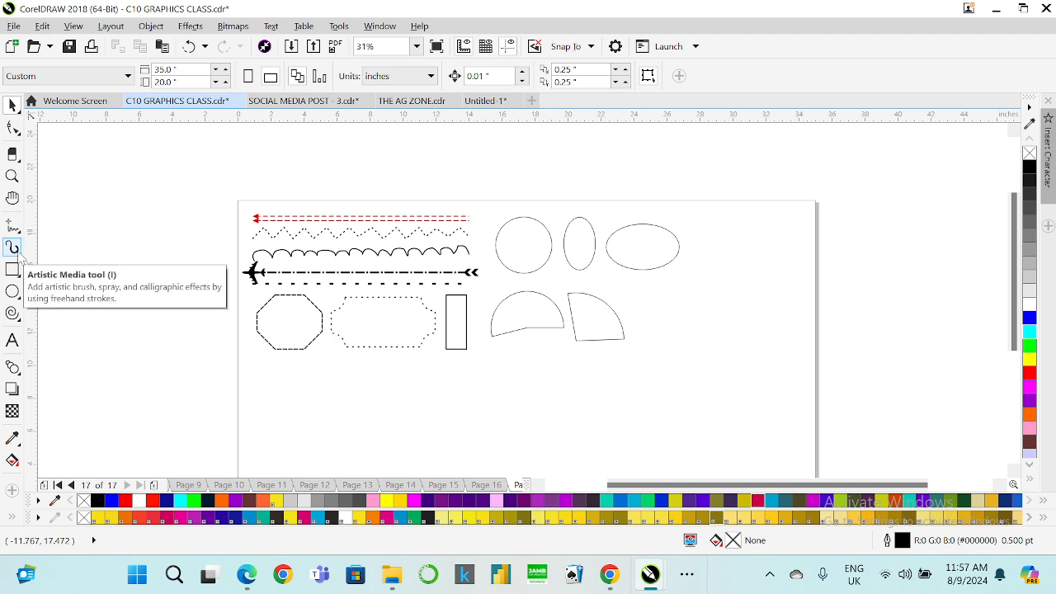
- Draw a polygon about 4.52 by 4.07 inches below the wide ellipse and set its number of sides to 3
{"action": "left_click", "coordinate": [25, 328]}
{"action": "left_click", "coordinate": [59, 313]}
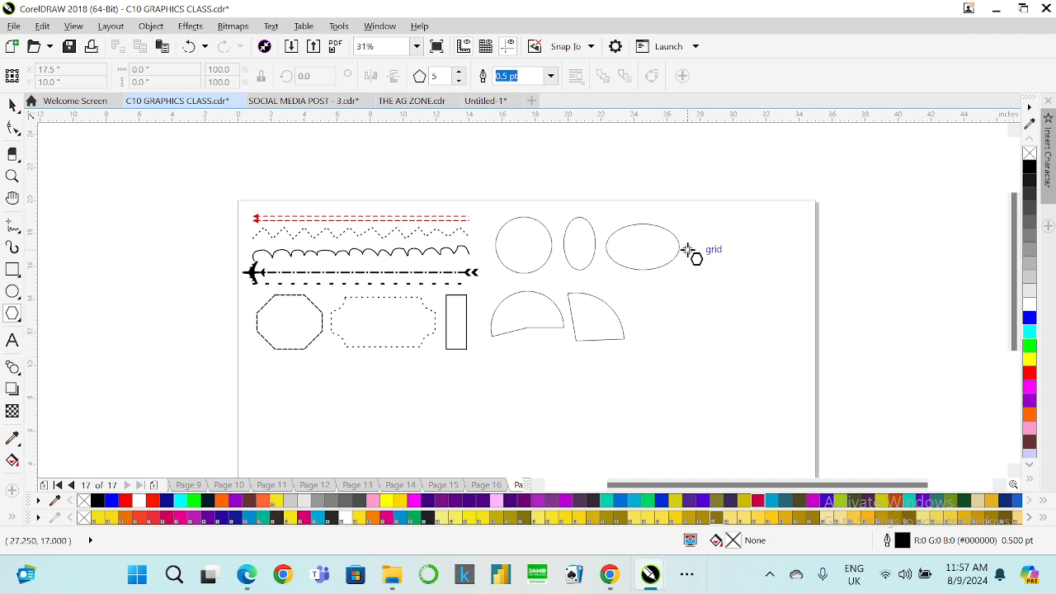
{"action": "left_click_drag", "start_coordinate": [666, 288], "coordinate": [738, 358]}
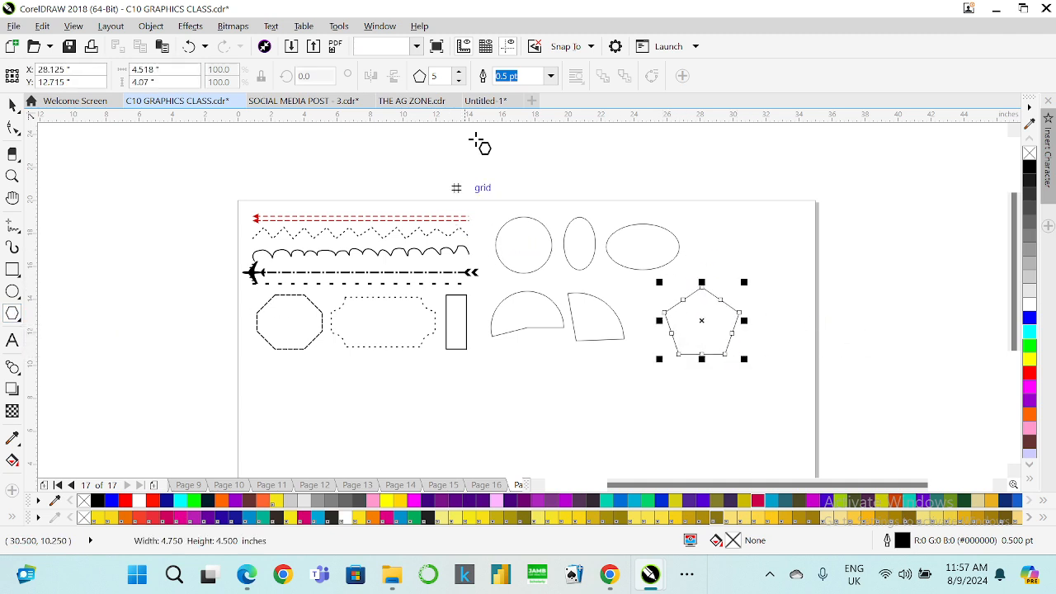
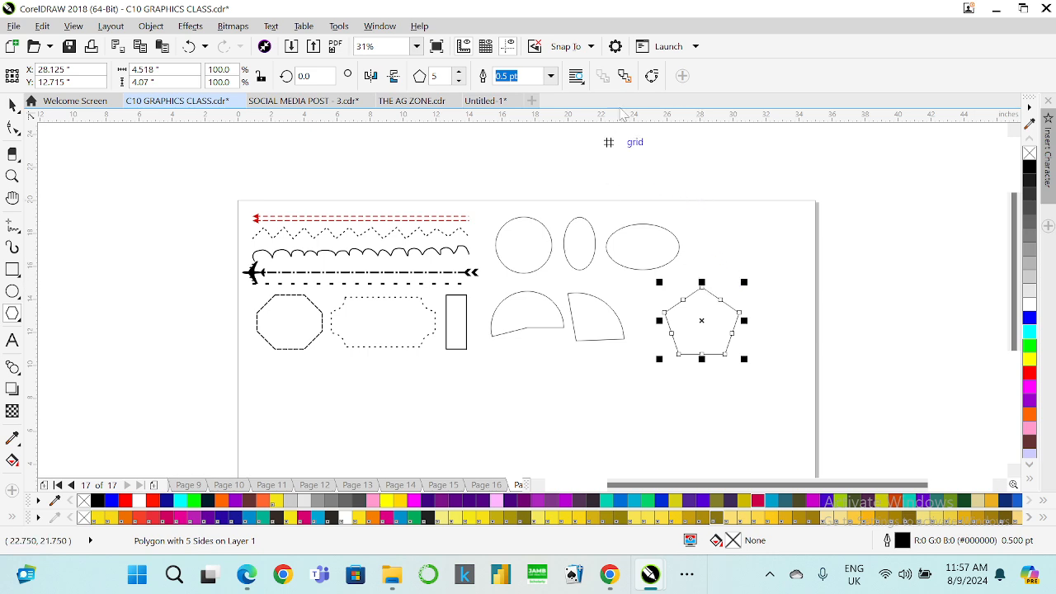
{"action": "left_click", "coordinate": [460, 80]}
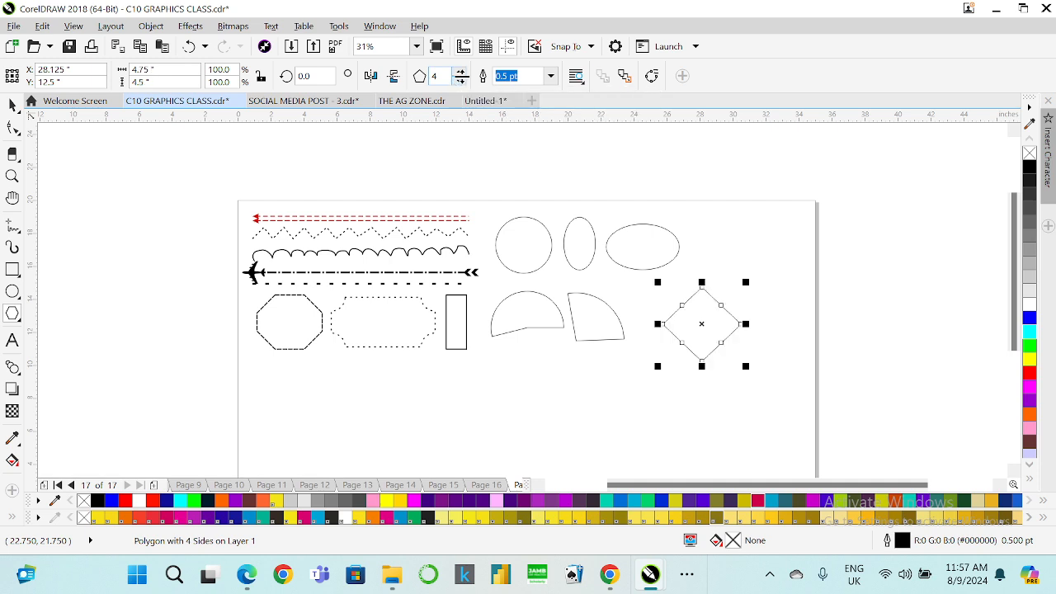
{"action": "left_click", "coordinate": [460, 80]}
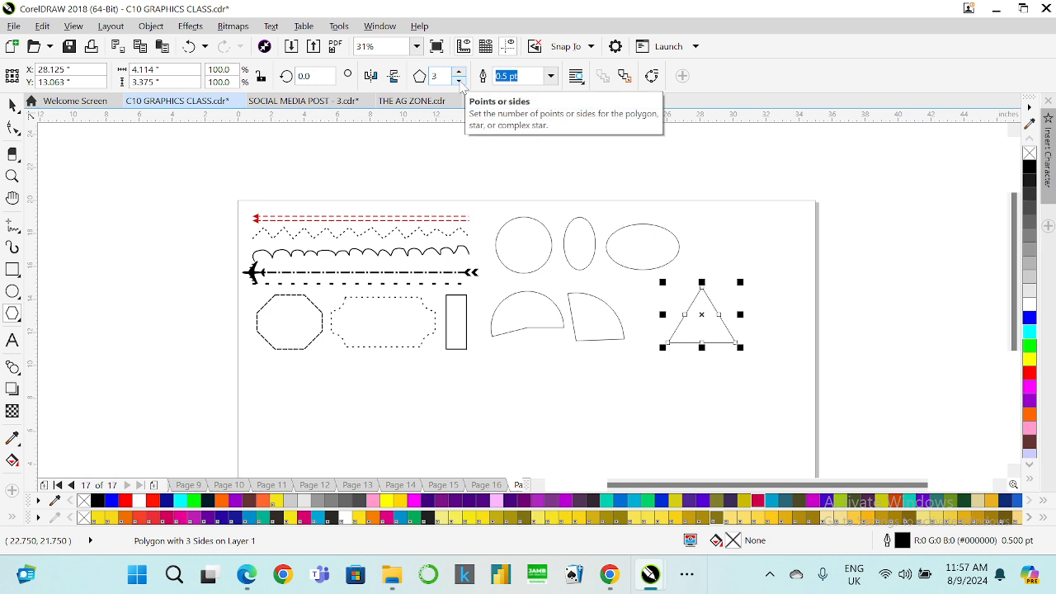
{"action": "left_click", "coordinate": [460, 81]}
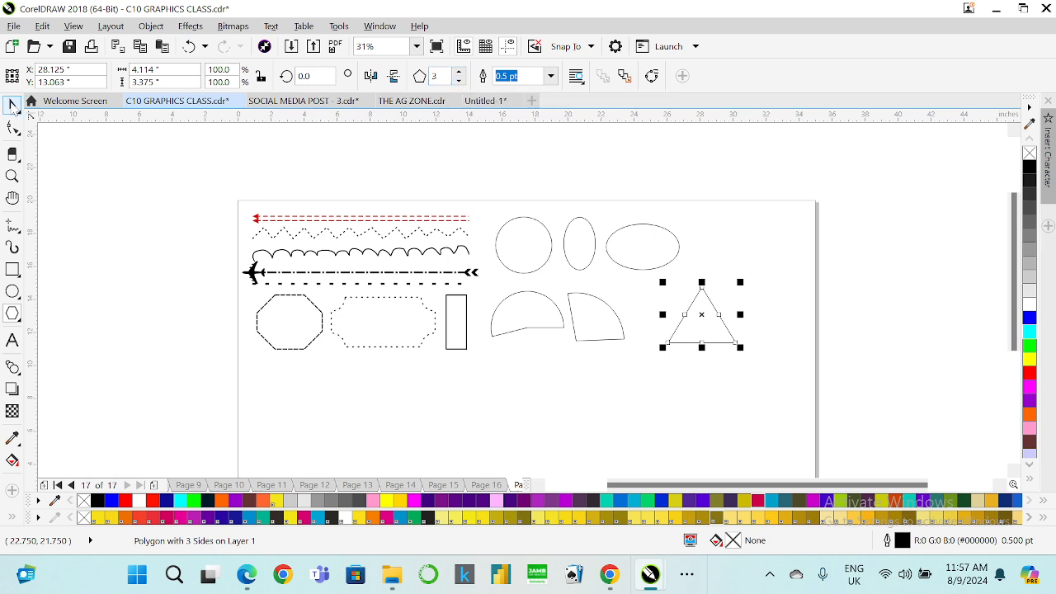
- Move the triangle below the row of rectangles and repeat copies of it to make a row of four triangles
{"action": "left_click_drag", "start_coordinate": [687, 320], "coordinate": [383, 419]}
{"action": "key", "text": "ctrl+r"}
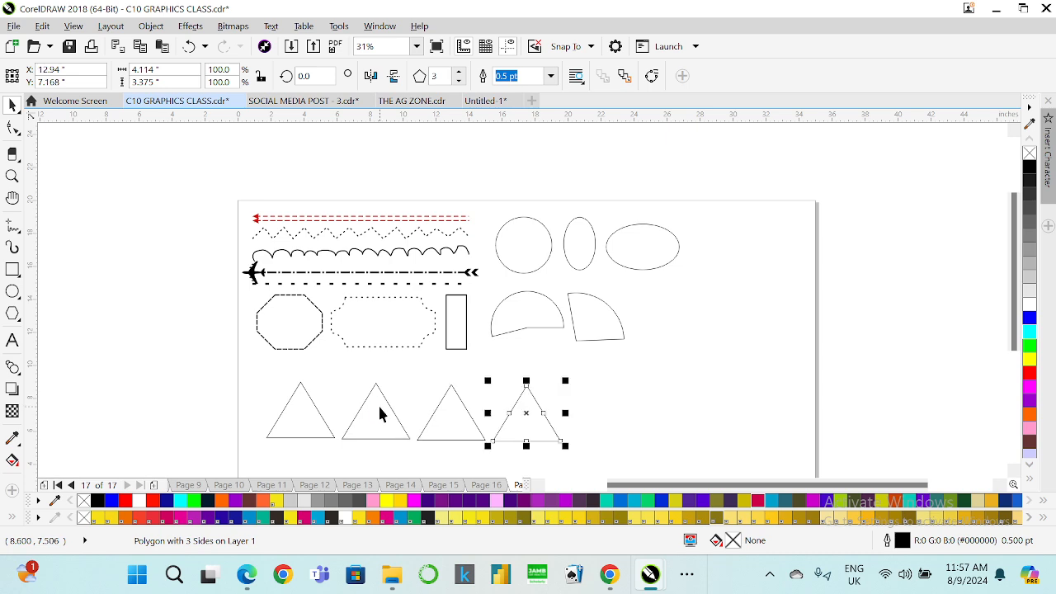
- Set the second, third and fourth triangles in the row to 4, 5 and 6 sides respectively
{"action": "left_click", "coordinate": [373, 411]}
{"action": "left_click", "coordinate": [459, 72]}
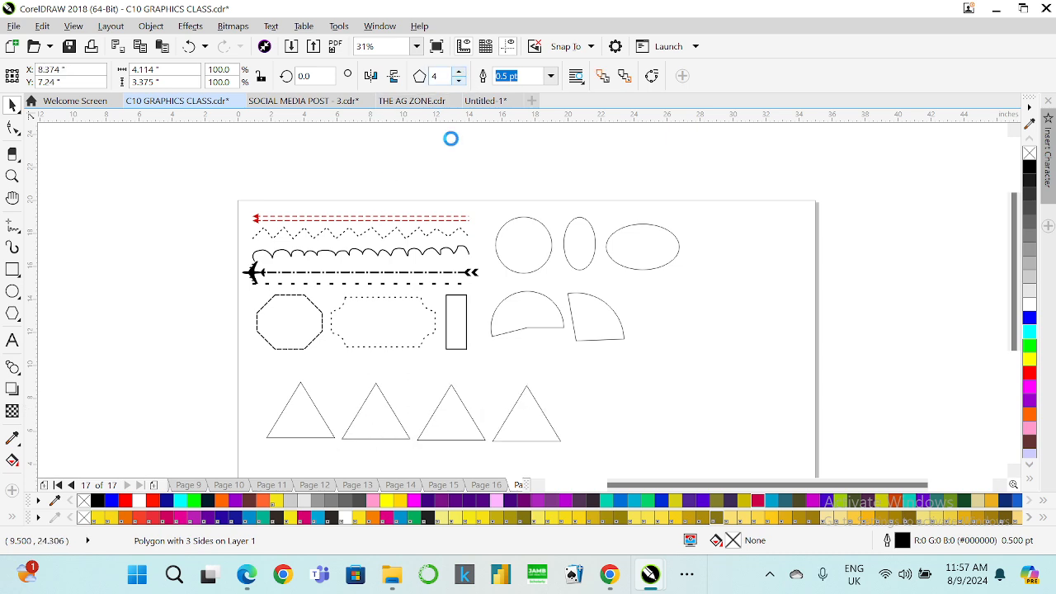
{"action": "left_click", "coordinate": [437, 422]}
{"action": "left_click", "coordinate": [459, 73]}
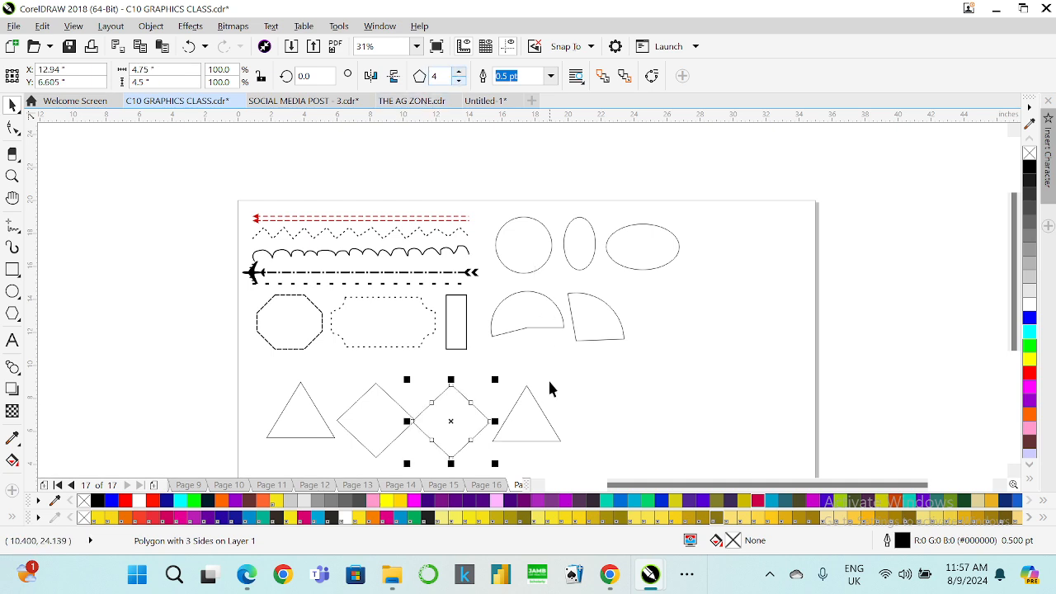
{"action": "left_click", "coordinate": [459, 73]}
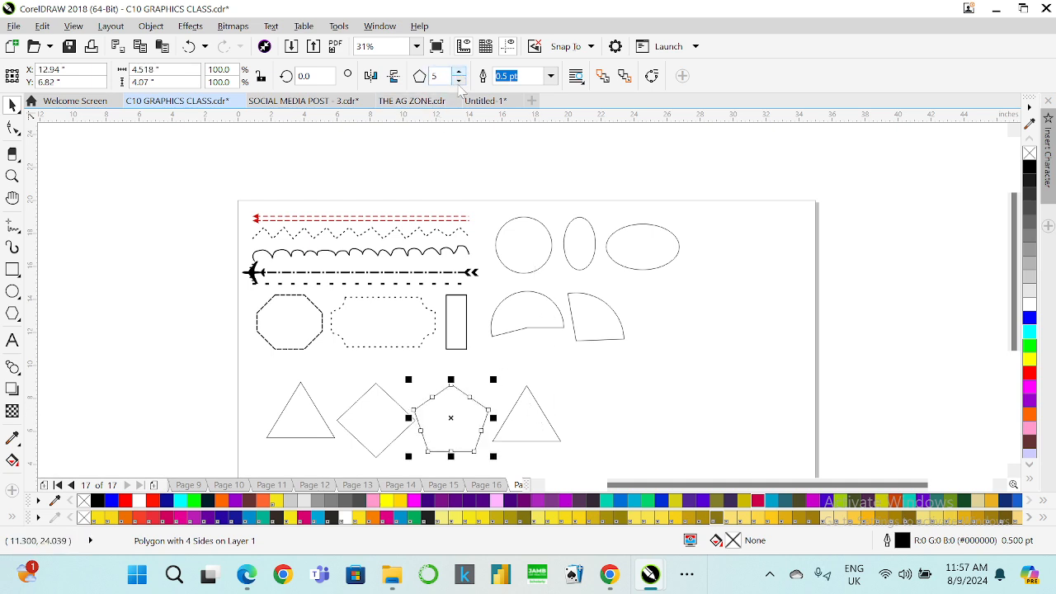
{"action": "left_click", "coordinate": [520, 425]}
{"action": "left_click", "coordinate": [459, 72]}
{"action": "left_click", "coordinate": [459, 71]}
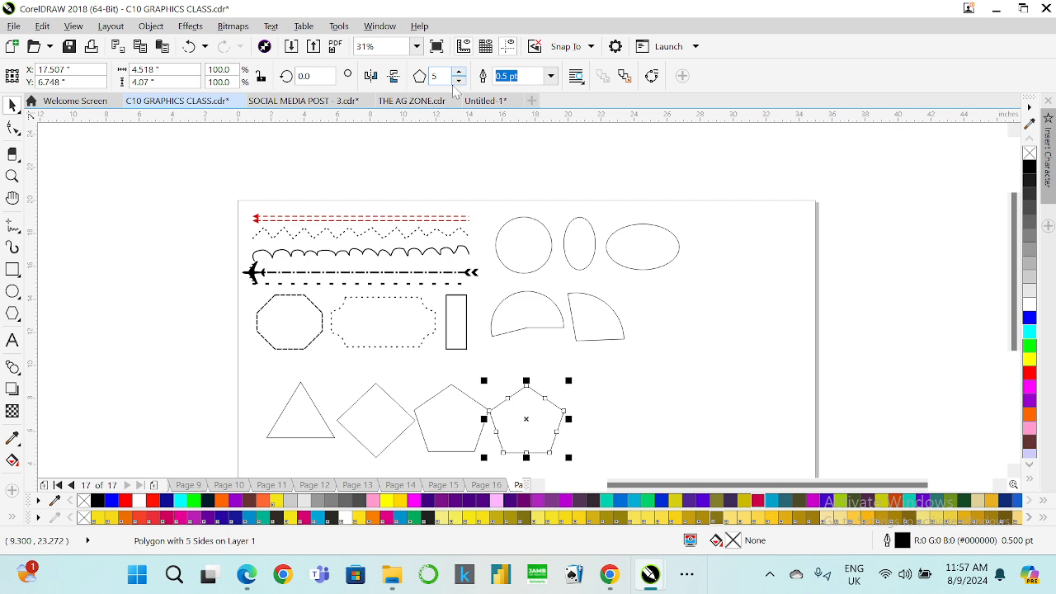
{"action": "left_click", "coordinate": [459, 72]}
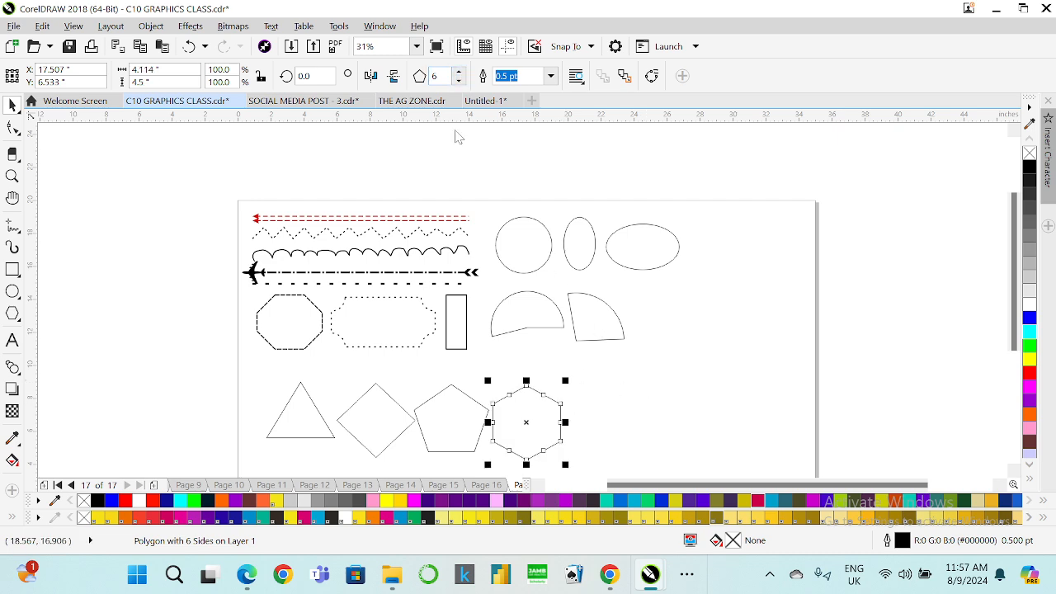
- Space the pentagon and hexagon further apart, and align the centres of all four polygons along one horizontal line
{"action": "left_click_drag", "start_coordinate": [534, 410], "coordinate": [522, 422]}
{"action": "left_click", "coordinate": [473, 428]}
{"action": "left_click", "coordinate": [518, 423], "text": "shift"}
{"action": "left_click_drag", "start_coordinate": [599, 373], "coordinate": [420, 442]}
{"action": "left_click_drag", "start_coordinate": [235, 477], "coordinate": [240, 465]}
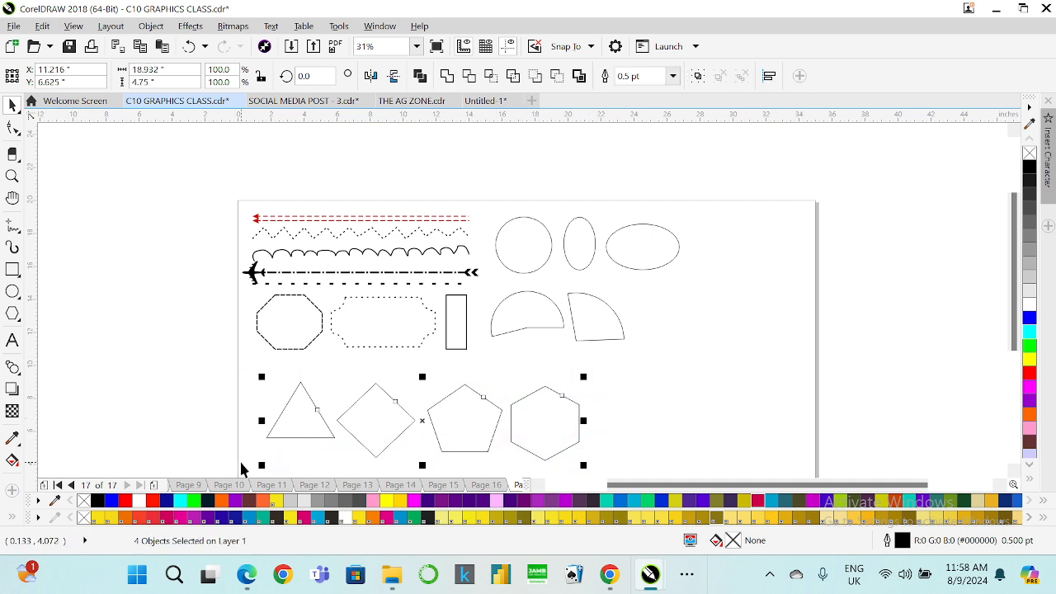
{"action": "key", "text": "e"}
{"action": "left_click", "coordinate": [625, 398]}
- Duplicate the row of four polygons directly below itself, near the page's lower edge
{"action": "scroll", "coordinate": [528, 325], "scroll_direction": "down", "scroll_amount": 2}
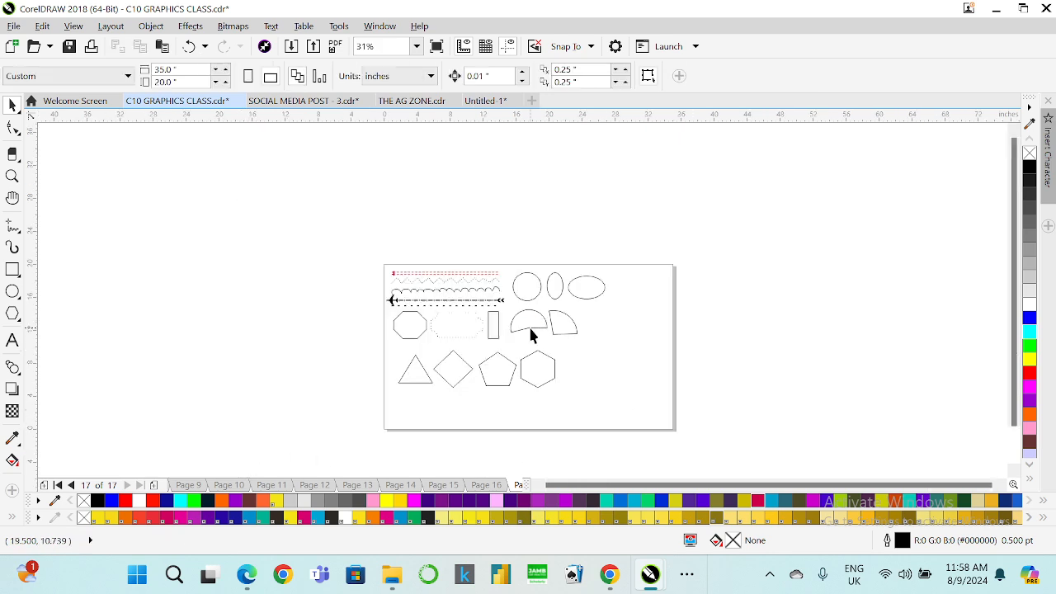
{"action": "scroll", "coordinate": [476, 371], "scroll_direction": "up", "scroll_amount": 2}
{"action": "left_click_drag", "start_coordinate": [505, 421], "coordinate": [686, 441]}
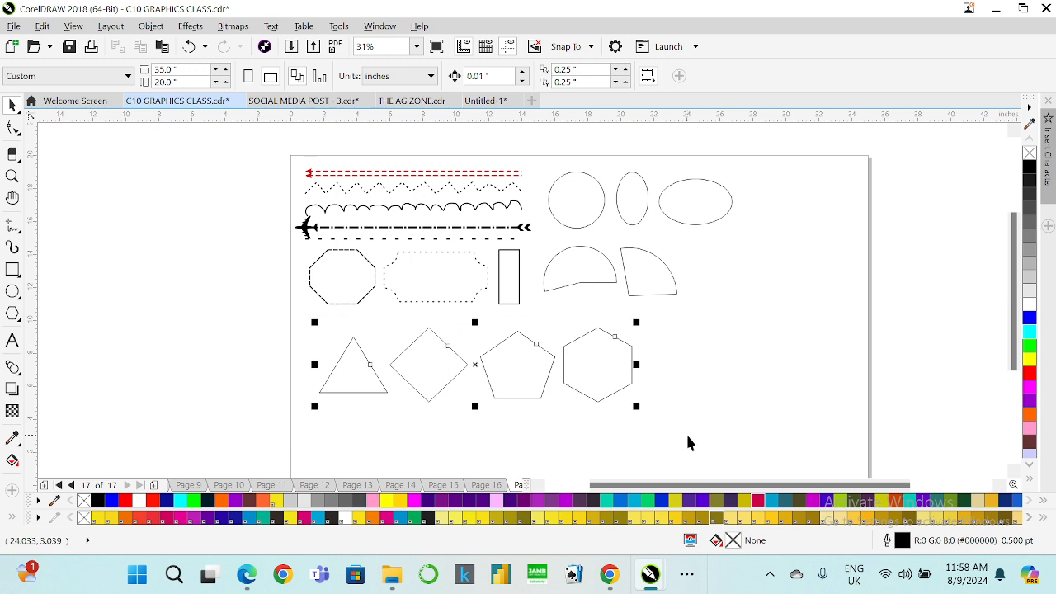
{"action": "left_click_drag", "start_coordinate": [518, 367], "coordinate": [522, 447]}
{"action": "scroll", "coordinate": [538, 337], "scroll_direction": "down", "scroll_amount": 1}
{"action": "scroll", "coordinate": [528, 387], "scroll_direction": "up", "scroll_amount": 1}
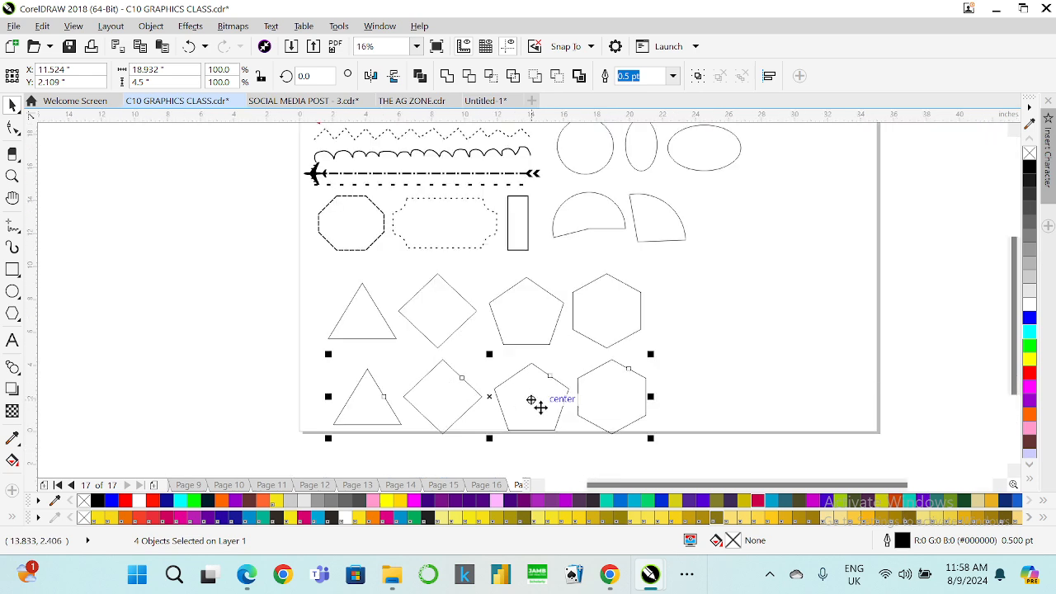
{"action": "left_click", "coordinate": [677, 315]}
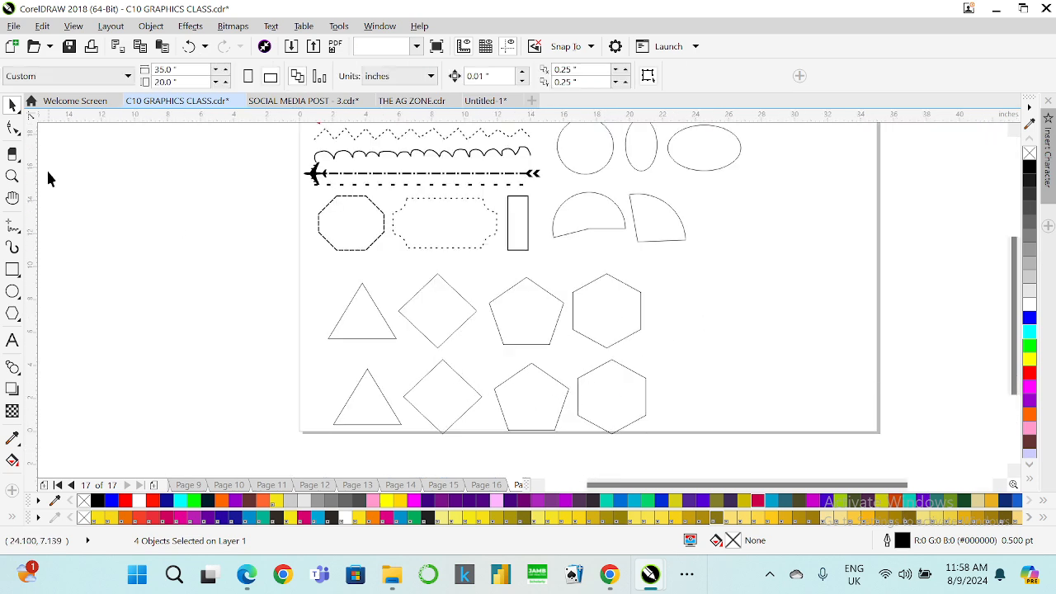
- Pull a side's midpoint node of the lower triangle across to its base with the Shape tool, forming a crossed three-pointed figure
{"action": "left_click", "coordinate": [13, 129]}
{"action": "scroll", "coordinate": [394, 415], "scroll_direction": "up", "scroll_amount": 1}
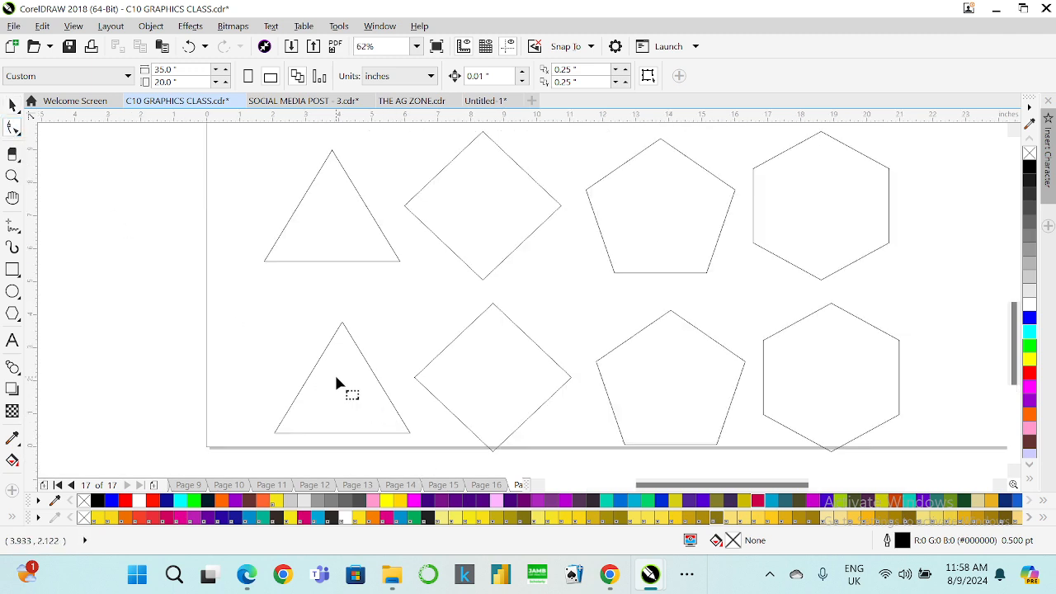
{"action": "left_click", "coordinate": [335, 378]}
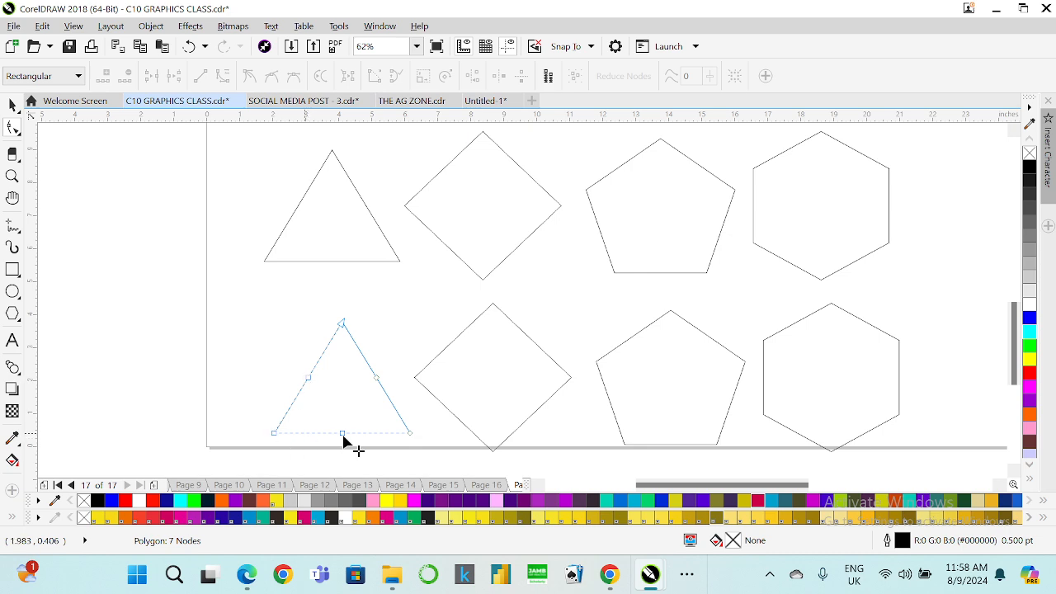
{"action": "left_click_drag", "start_coordinate": [411, 437], "coordinate": [372, 406]}
{"action": "key", "text": "ctrl+z"}
{"action": "left_click_drag", "start_coordinate": [307, 378], "coordinate": [355, 430]}
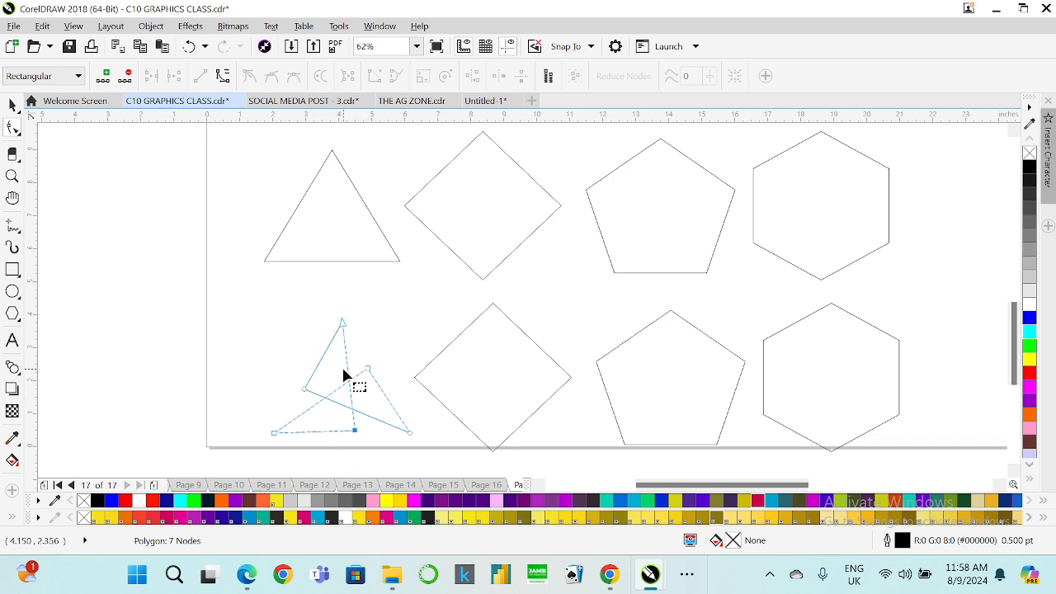
- Pull midpoint nodes of the lower diamond and lower pentagon across their shapes to form twisted, crossing star figures
{"action": "left_click", "coordinate": [475, 388]}
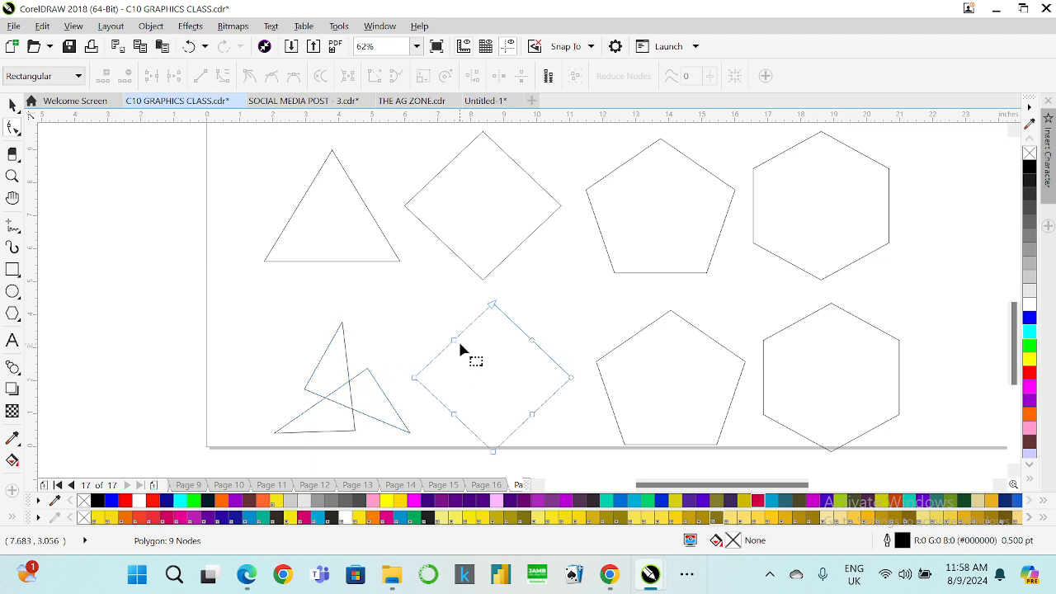
{"action": "left_click_drag", "start_coordinate": [457, 341], "coordinate": [449, 419]}
{"action": "left_click", "coordinate": [625, 371]}
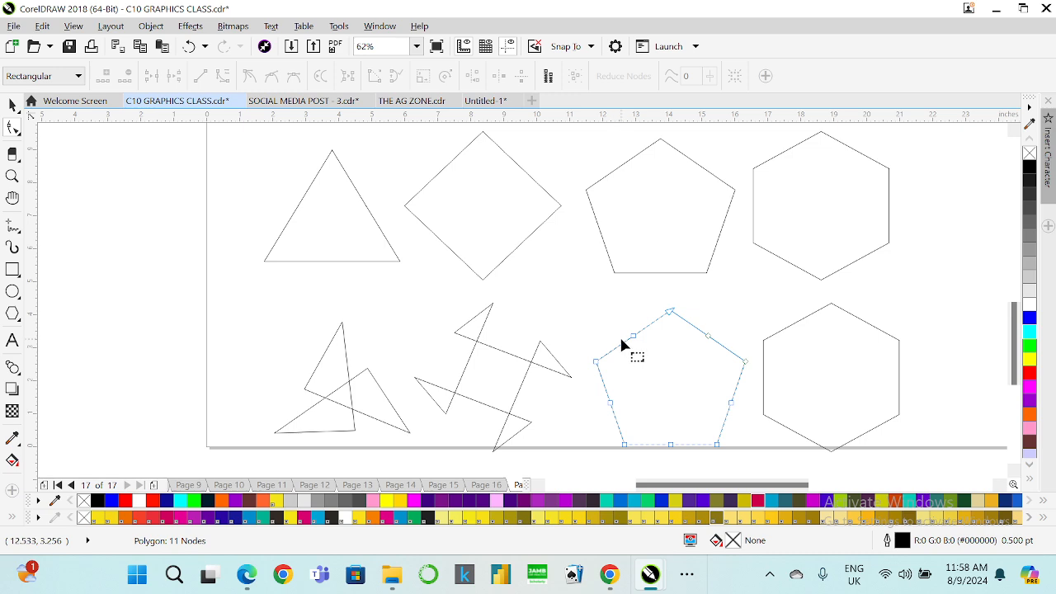
{"action": "left_click_drag", "start_coordinate": [634, 338], "coordinate": [696, 445]}
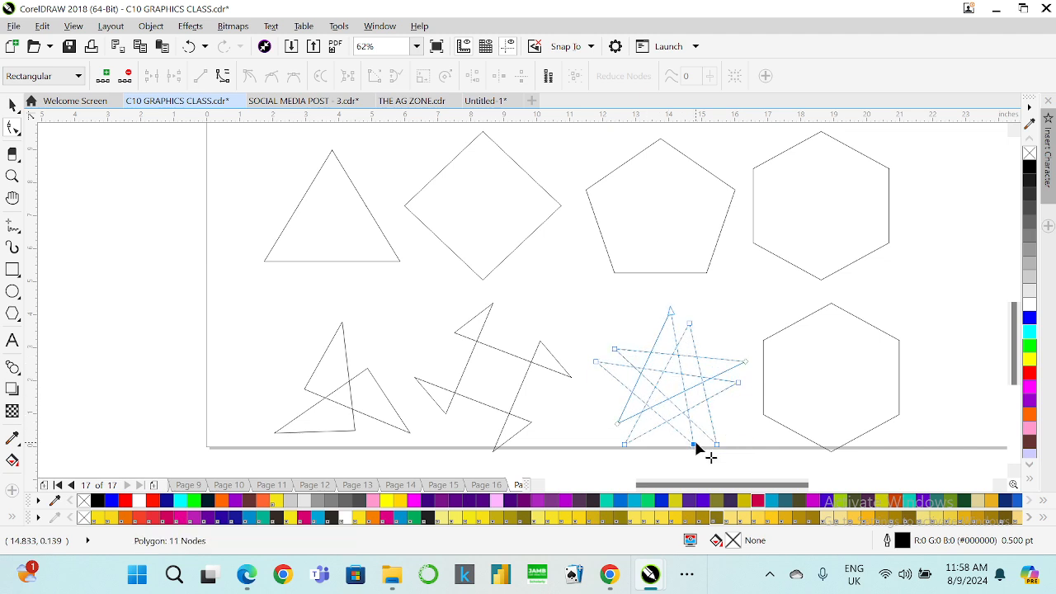
- Pull the upper-left midpoint node of the lower hexagon down past its lower side to form a crossing six-pointed figure
{"action": "left_click", "coordinate": [805, 376]}
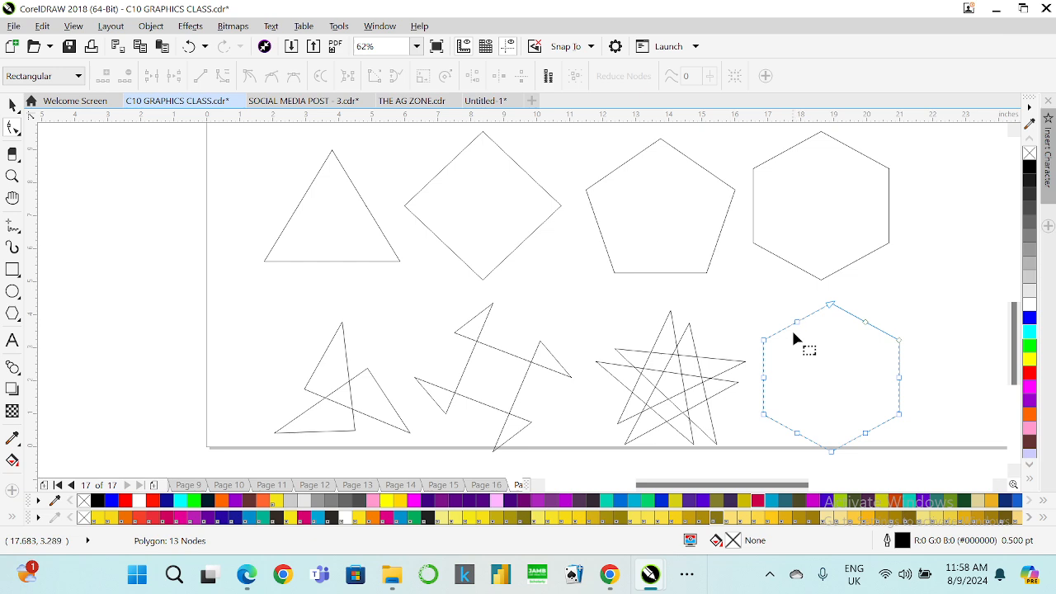
{"action": "left_click_drag", "start_coordinate": [799, 326], "coordinate": [788, 448]}
{"action": "key", "text": "space"}
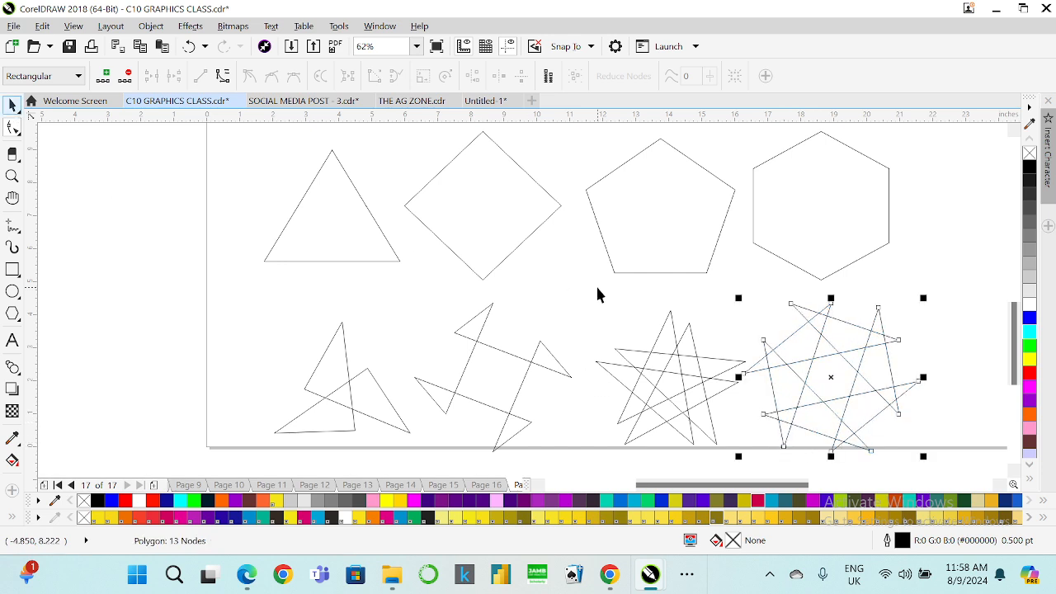
{"action": "left_click", "coordinate": [600, 305]}
- Set the number of sides of the crossed hexagon figure to 9
{"action": "left_click", "coordinate": [768, 343]}
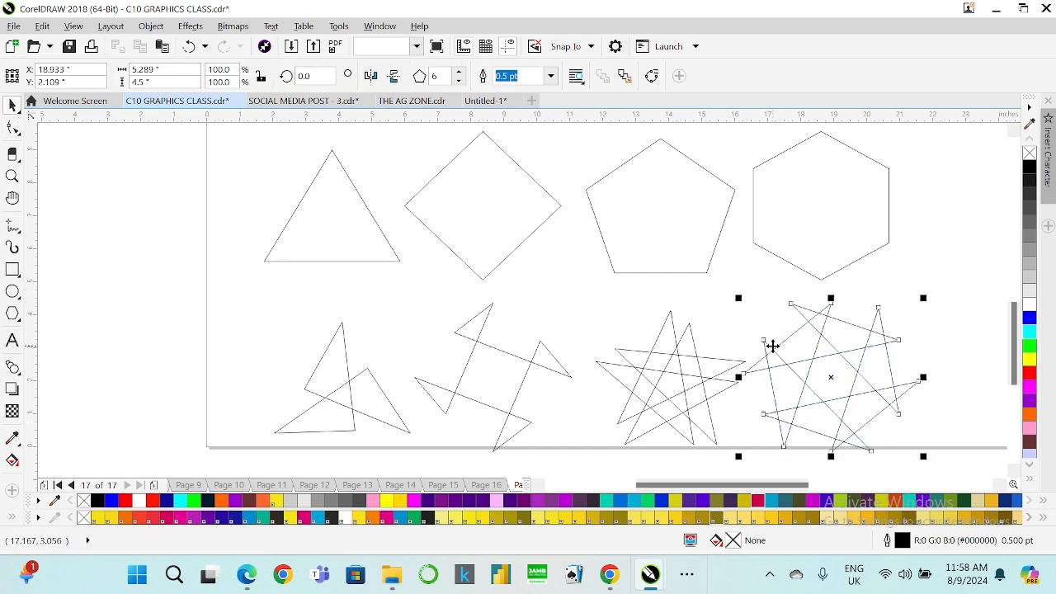
{"action": "left_click", "coordinate": [460, 73]}
{"action": "left_click", "coordinate": [459, 73]}
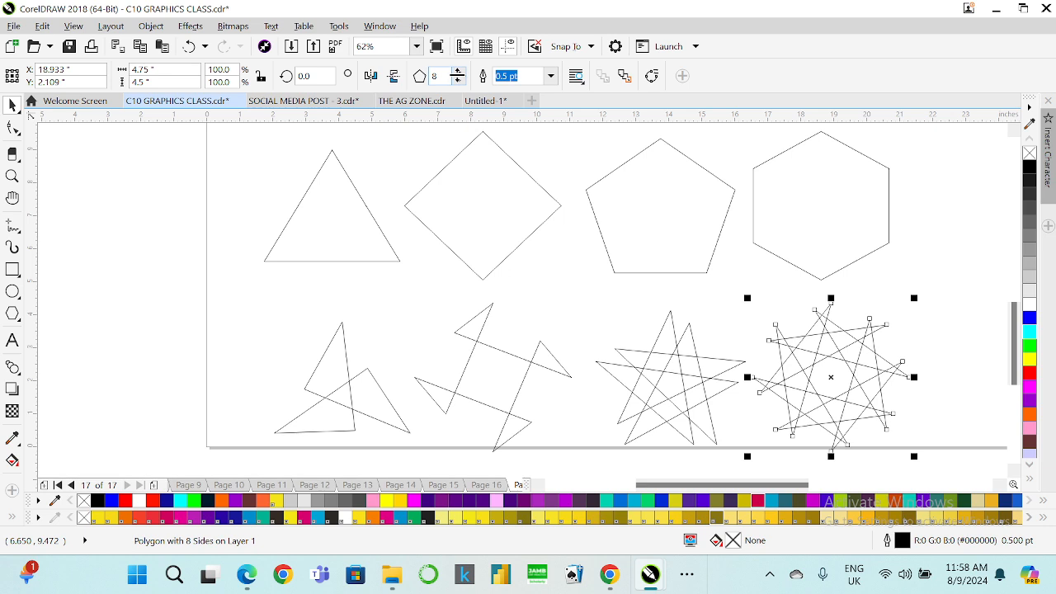
{"action": "left_click", "coordinate": [460, 72]}
{"action": "left_click", "coordinate": [533, 297]}
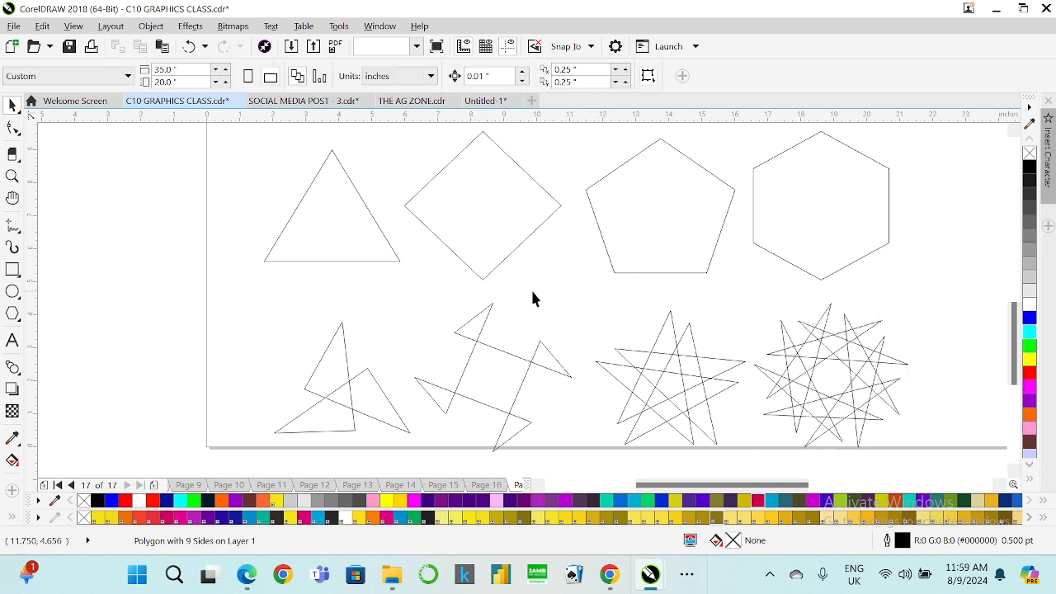
- Draw a five-pointed star with a sharpness of 53 beside the upper hexagon
{"action": "scroll", "coordinate": [485, 297], "scroll_direction": "down", "scroll_amount": 5}
{"action": "scroll", "coordinate": [566, 259], "scroll_direction": "up", "scroll_amount": 2}
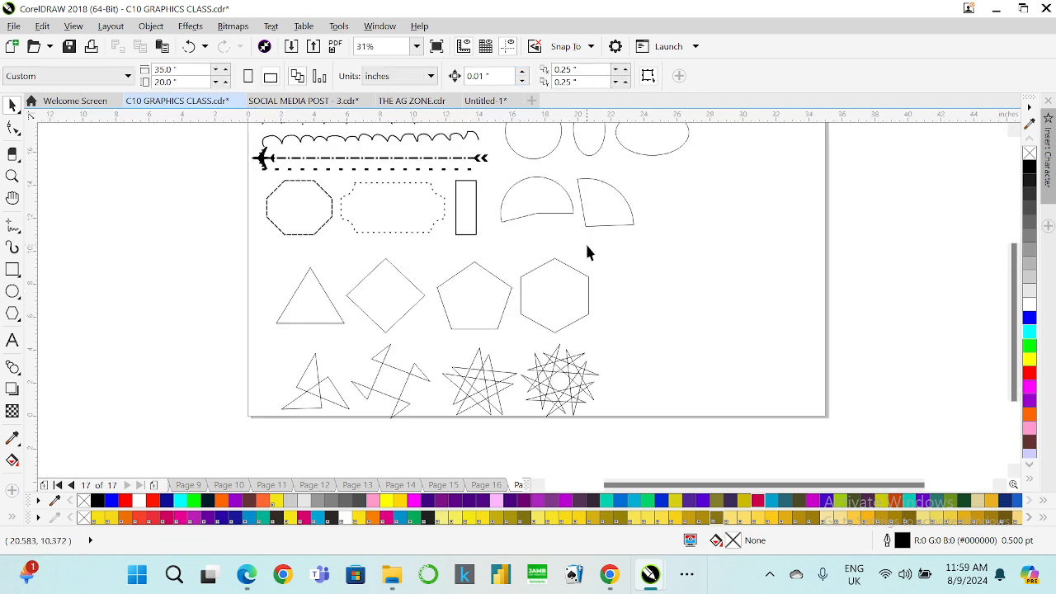
{"action": "left_click", "coordinate": [21, 322]}
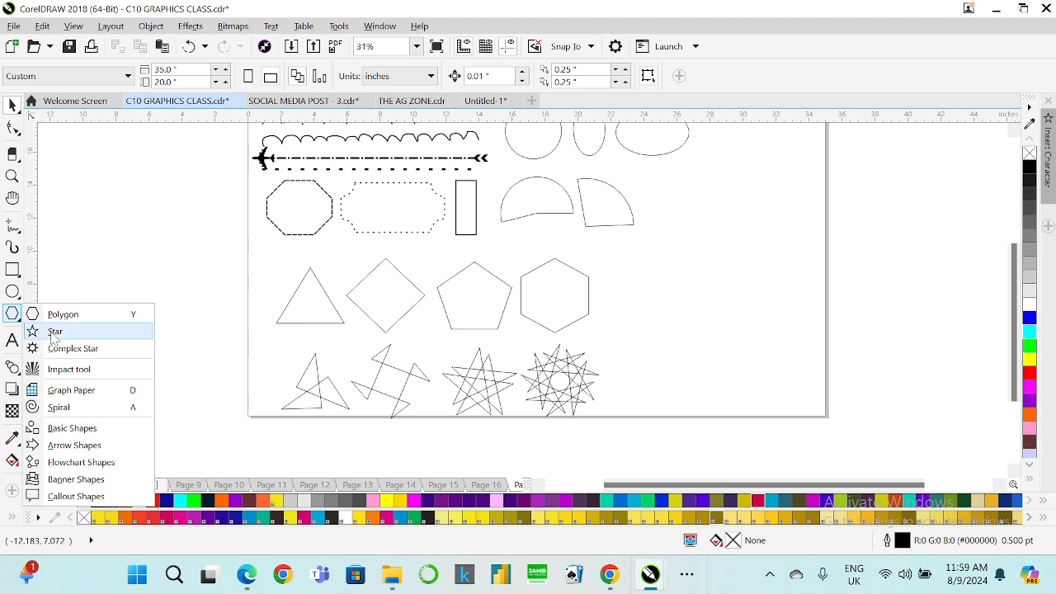
{"action": "left_click", "coordinate": [52, 332]}
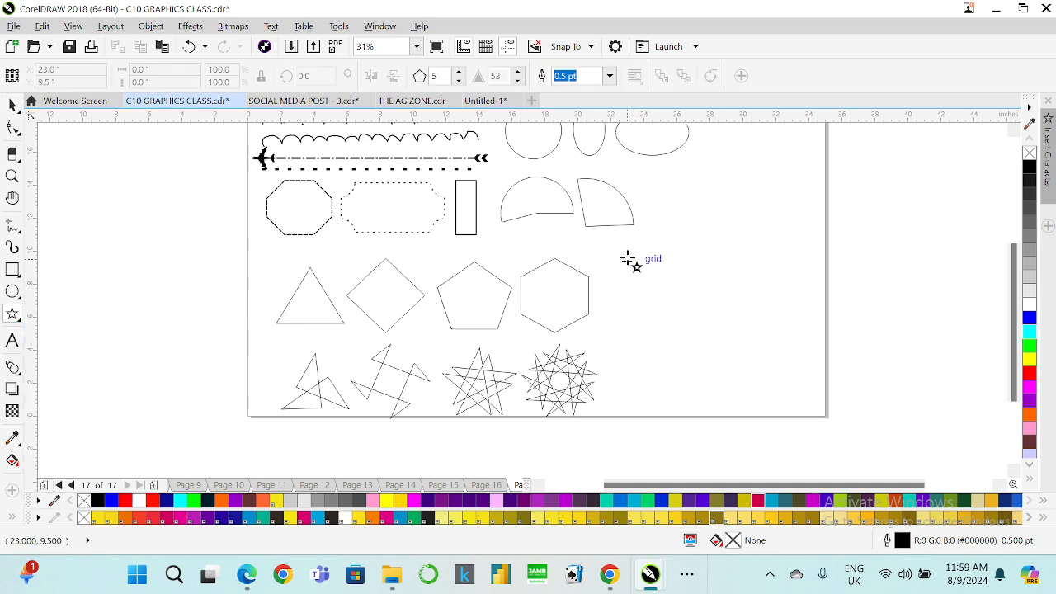
{"action": "left_click_drag", "start_coordinate": [628, 259], "coordinate": [713, 347]}
- Raise the new star's number of points to 33 to make a dense starburst
{"action": "left_click", "coordinate": [459, 71]}
{"action": "left_click", "coordinate": [459, 71]}
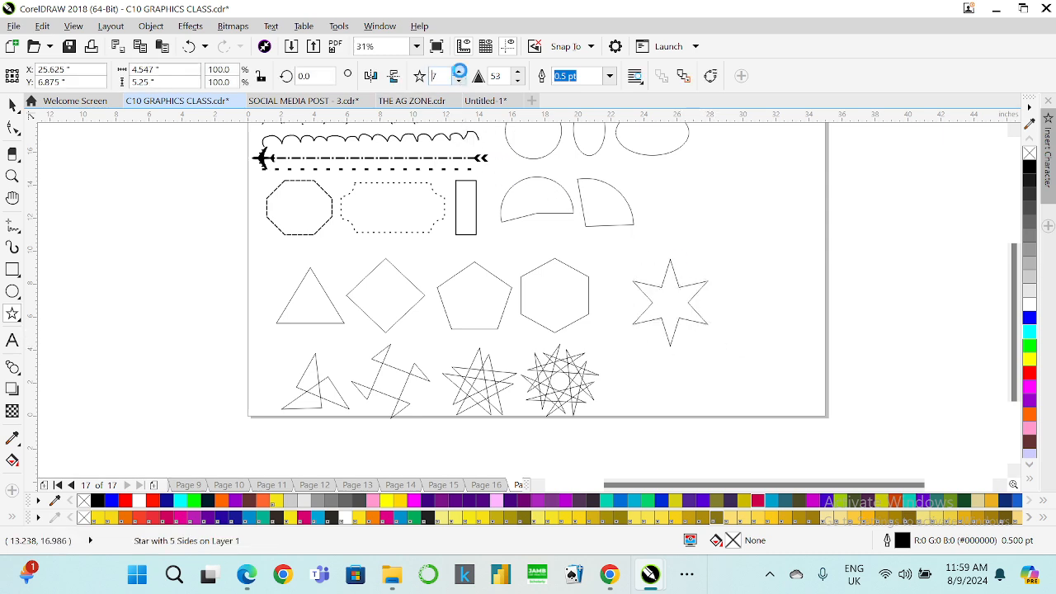
{"action": "left_click", "coordinate": [459, 71]}
{"action": "left_click", "coordinate": [458, 71]}
{"action": "left_click", "coordinate": [458, 71]}
{"action": "left_click", "coordinate": [459, 71]}
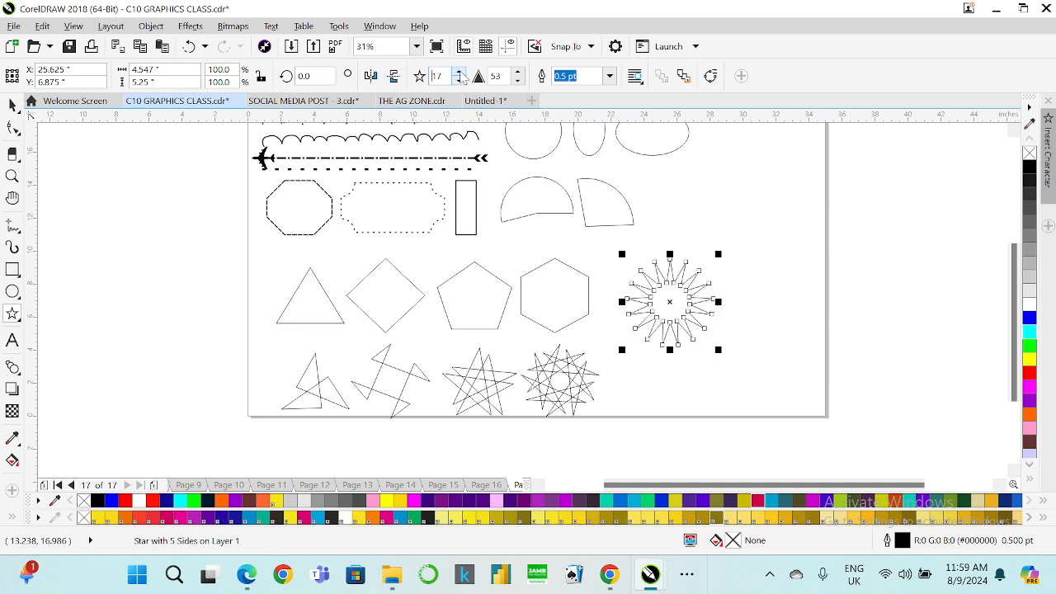
{"action": "left_click", "coordinate": [459, 71]}
{"action": "left_click", "coordinate": [458, 71]}
{"action": "left_click", "coordinate": [459, 71]}
{"action": "left_click", "coordinate": [458, 71]}
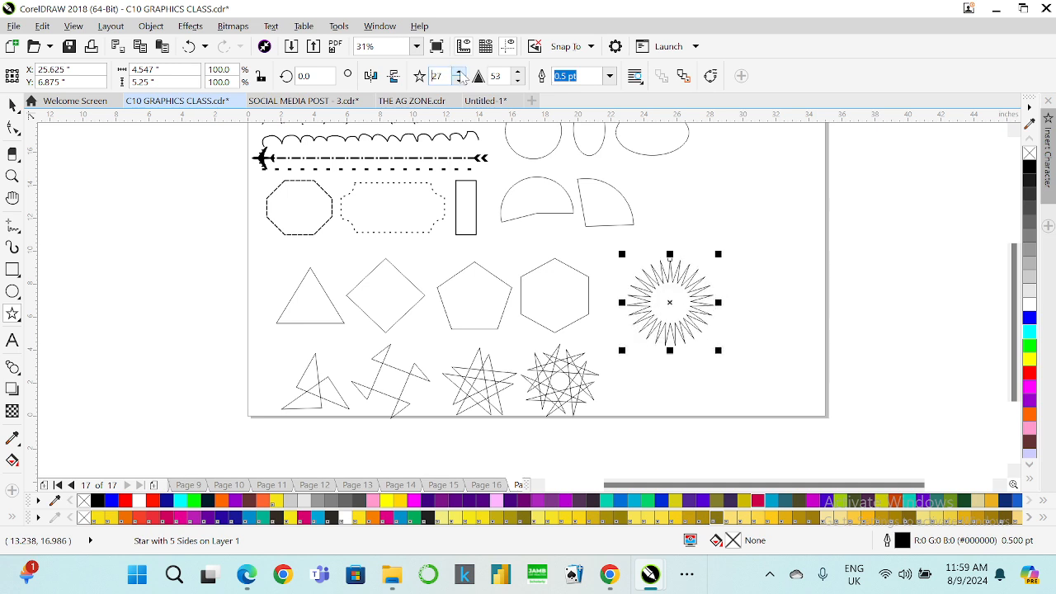
{"action": "left_click", "coordinate": [459, 71]}
{"action": "left_click", "coordinate": [459, 71]}
{"action": "left_click", "coordinate": [459, 71]}
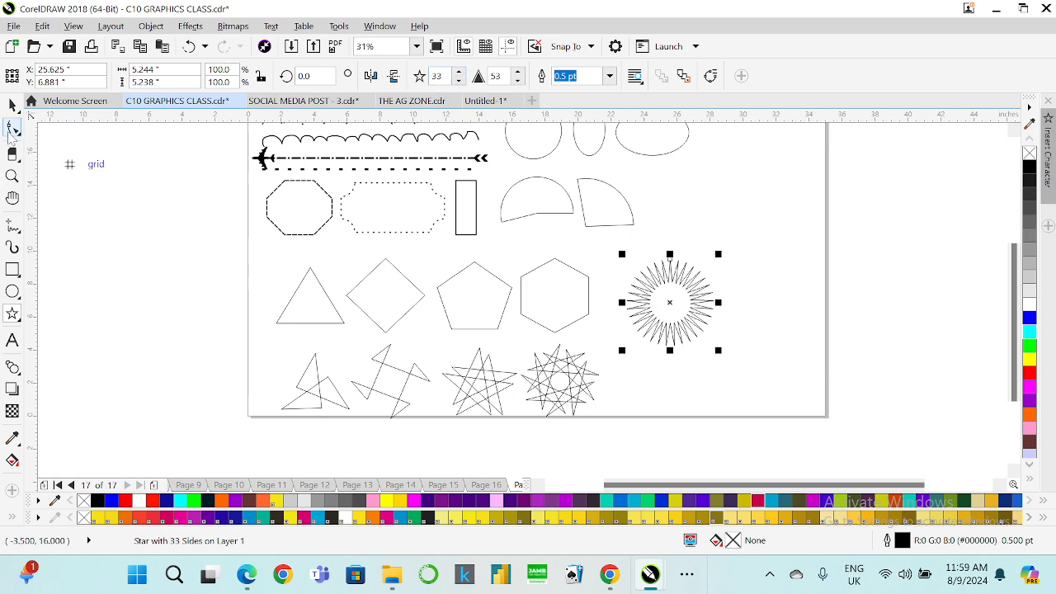
- Pull the starburst's inner nodes outward with the Shape tool to shorten its spikes
{"action": "left_click", "coordinate": [12, 128]}
{"action": "scroll", "coordinate": [677, 283], "scroll_direction": "up", "scroll_amount": 4}
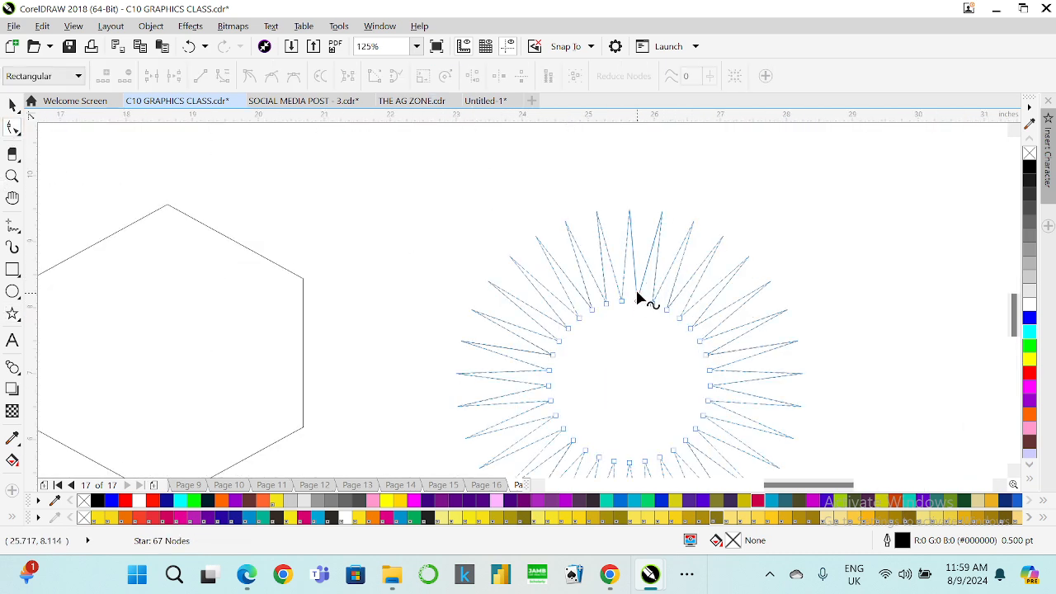
{"action": "left_click_drag", "start_coordinate": [638, 298], "coordinate": [638, 241]}
{"action": "left_click_drag", "start_coordinate": [639, 305], "coordinate": [651, 257]}
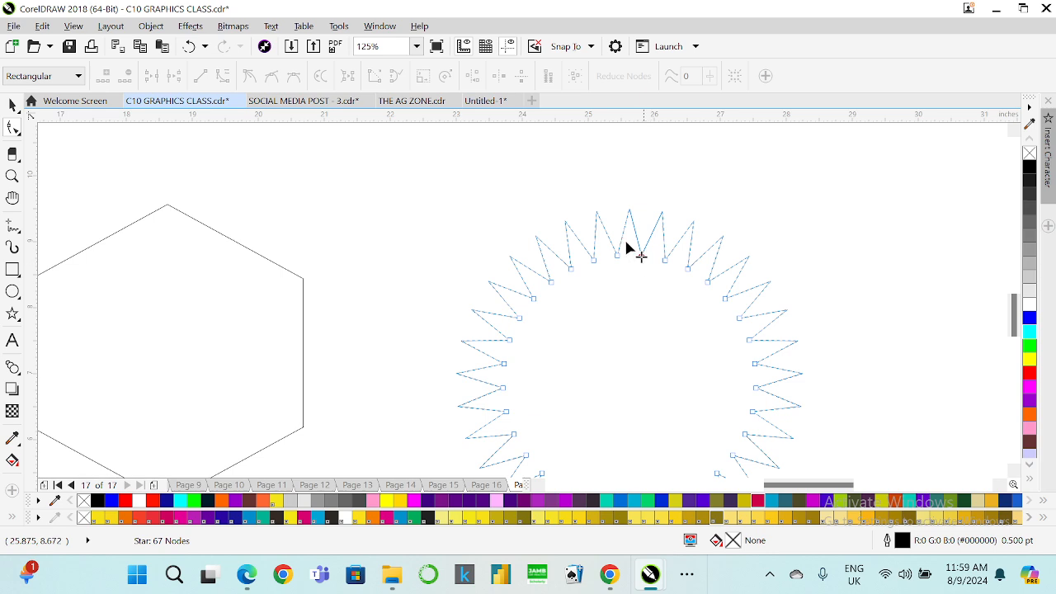
{"action": "scroll", "coordinate": [701, 316], "scroll_direction": "down", "scroll_amount": 2}
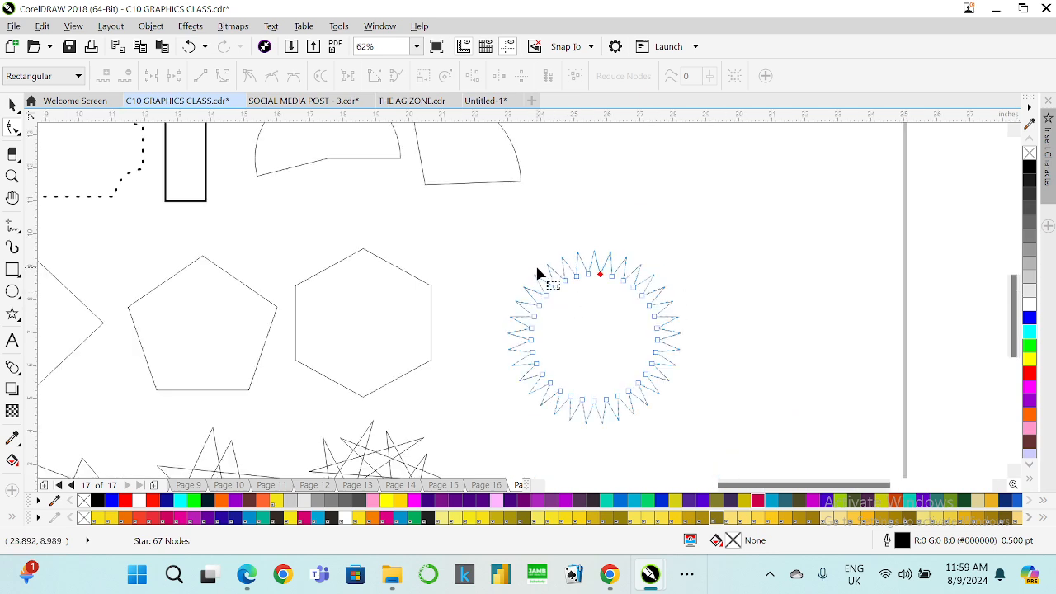
- Raise the 33-point starburst's sharpness to 49
{"action": "left_click", "coordinate": [13, 105]}
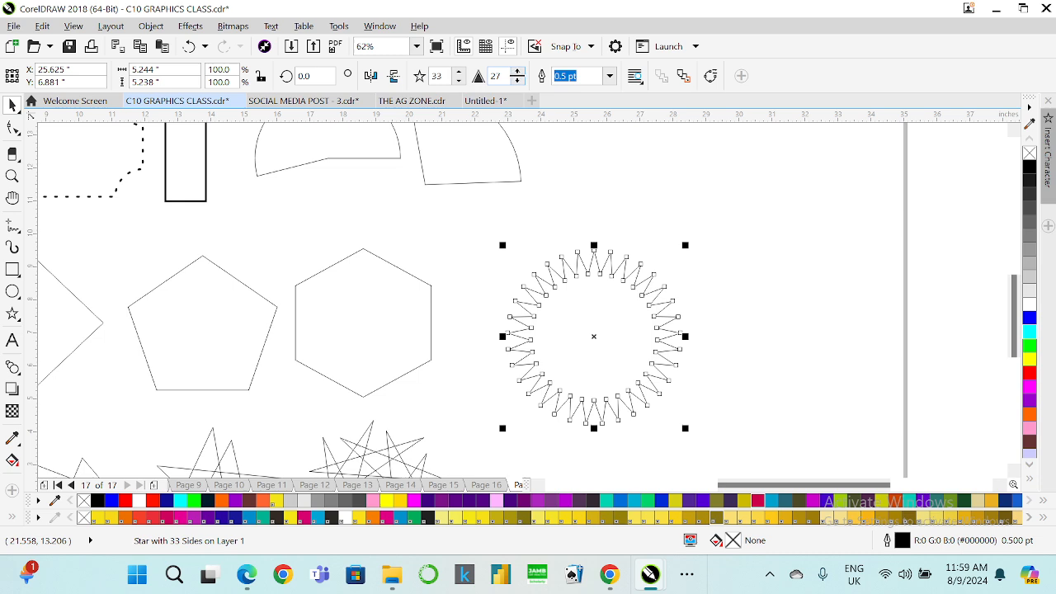
{"action": "left_click", "coordinate": [518, 72]}
{"action": "left_click", "coordinate": [518, 72]}
{"action": "left_click", "coordinate": [517, 71]}
{"action": "left_click", "coordinate": [517, 72]}
{"action": "left_click", "coordinate": [518, 72]}
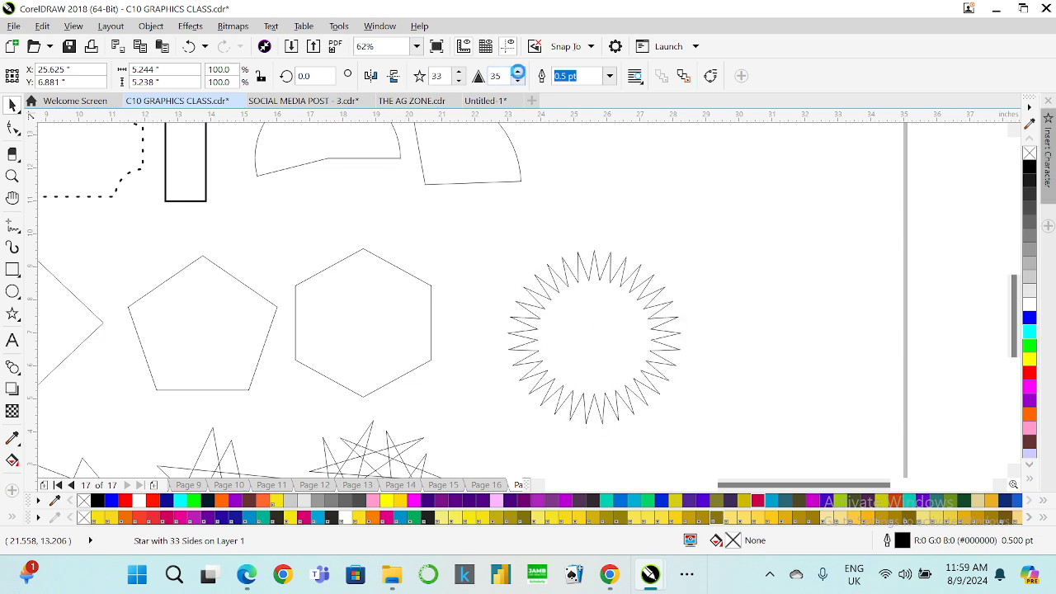
{"action": "left_click", "coordinate": [518, 71]}
{"action": "left_click", "coordinate": [519, 73]}
{"action": "left_click", "coordinate": [517, 72]}
{"action": "left_click", "coordinate": [518, 73]}
{"action": "left_click", "coordinate": [517, 73]}
{"action": "left_click", "coordinate": [517, 72]}
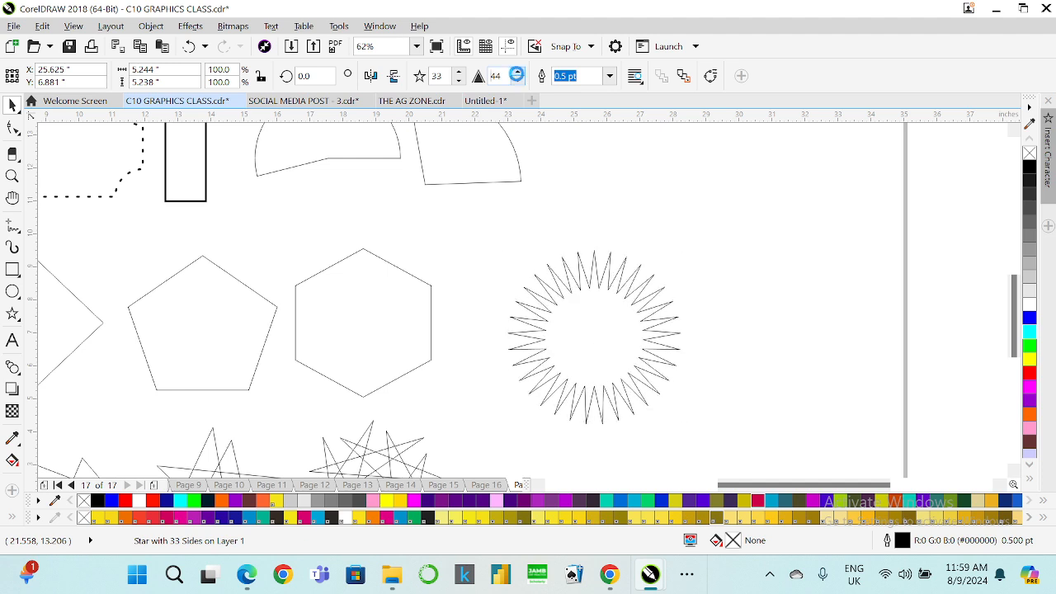
{"action": "left_click", "coordinate": [518, 72]}
{"action": "left_click", "coordinate": [518, 73]}
{"action": "left_click", "coordinate": [517, 73]}
{"action": "left_click", "coordinate": [518, 73]}
{"action": "left_click", "coordinate": [615, 199]}
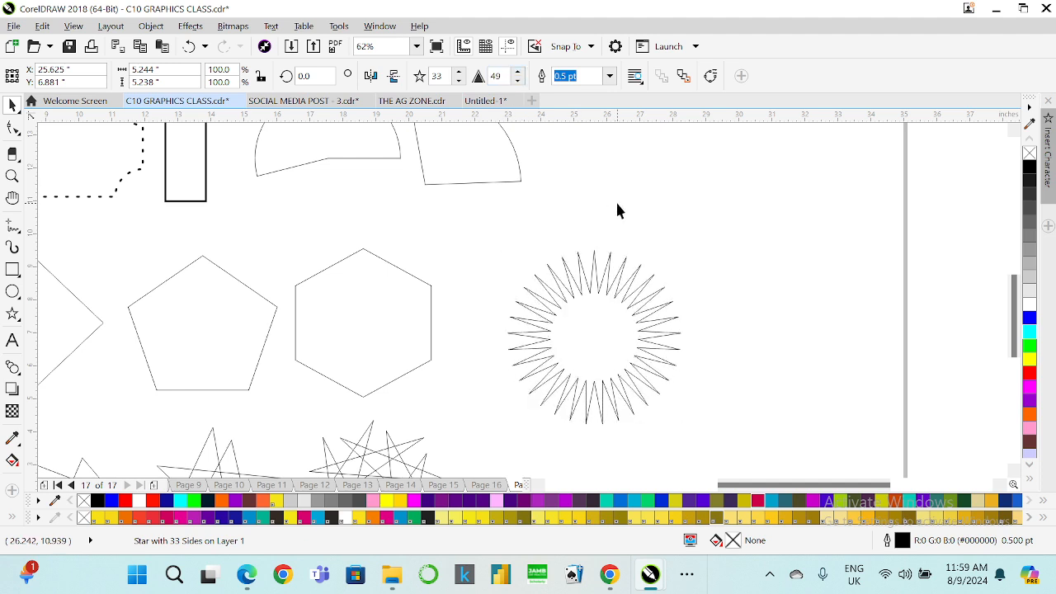
- Reshape the starburst by pulling its inner nodes close to the centre and back out to a wider ring
{"action": "left_click", "coordinate": [559, 299]}
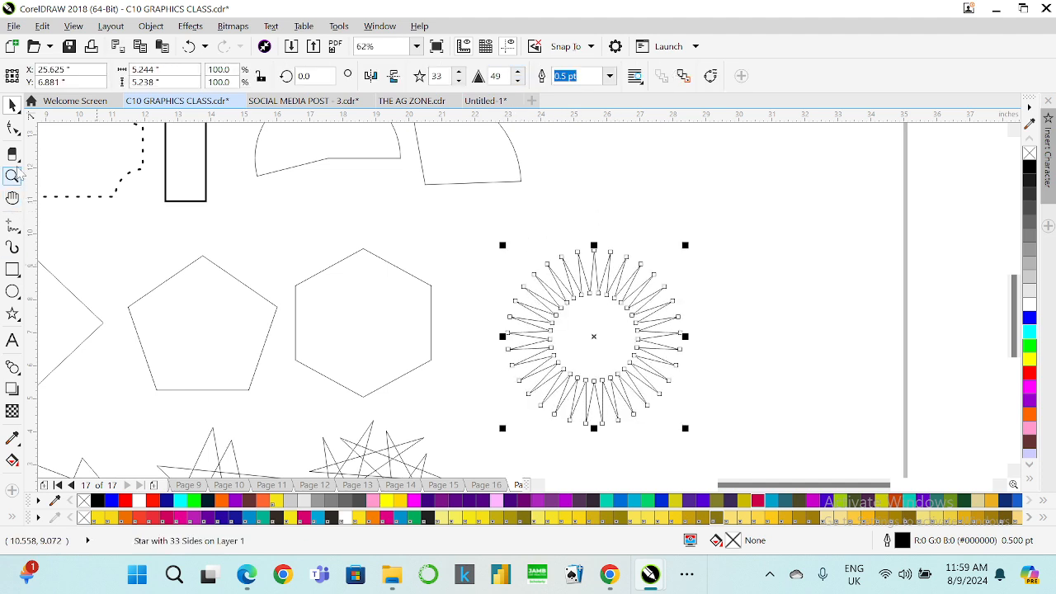
{"action": "left_click", "coordinate": [12, 127]}
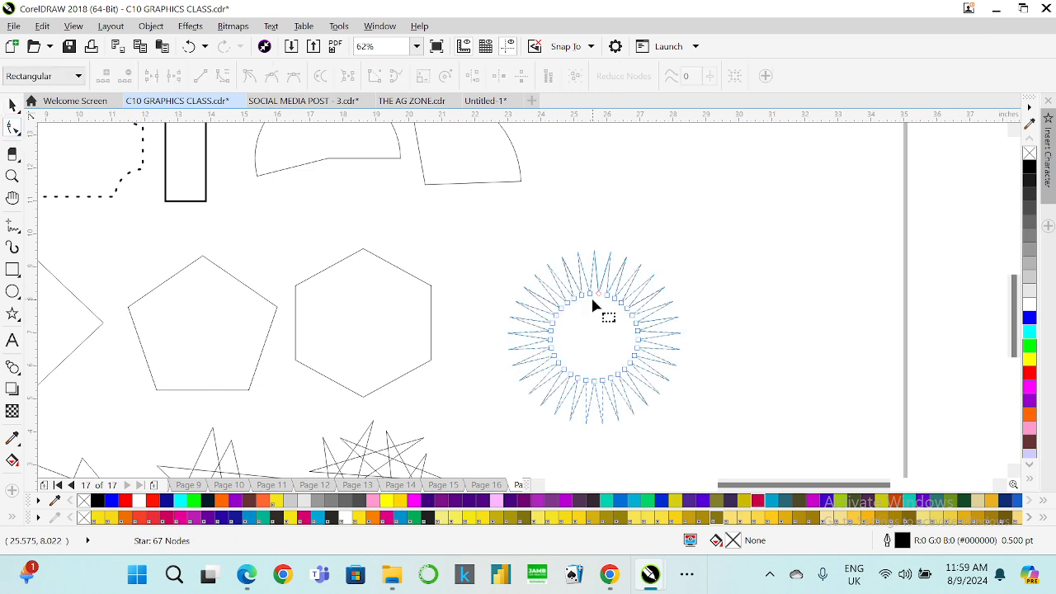
{"action": "left_click_drag", "start_coordinate": [591, 263], "coordinate": [661, 321]}
{"action": "scroll", "coordinate": [632, 353], "scroll_direction": "up", "scroll_amount": 2}
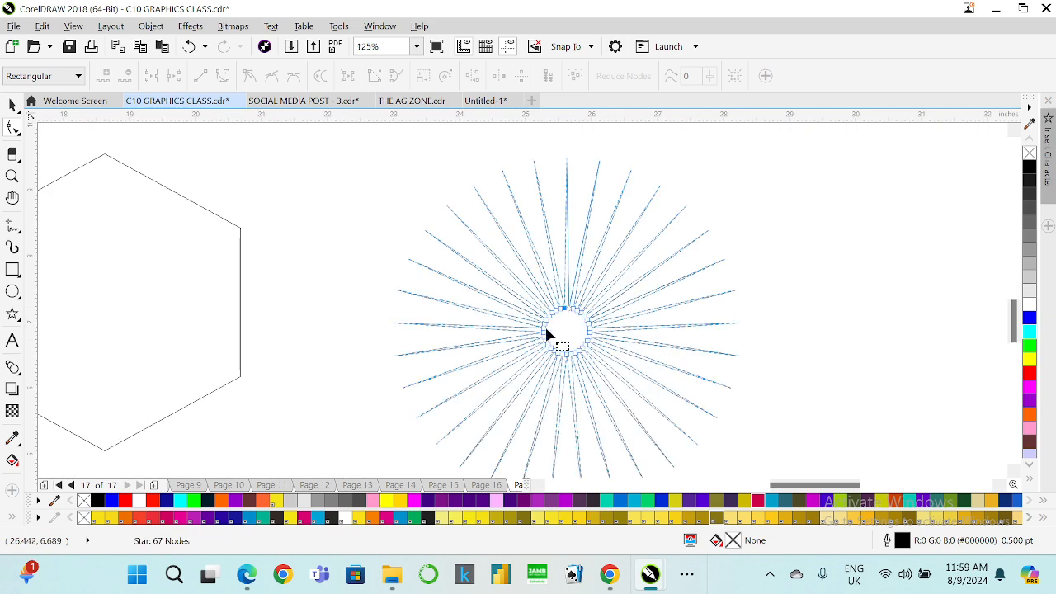
{"action": "left_click_drag", "start_coordinate": [558, 317], "coordinate": [498, 288]}
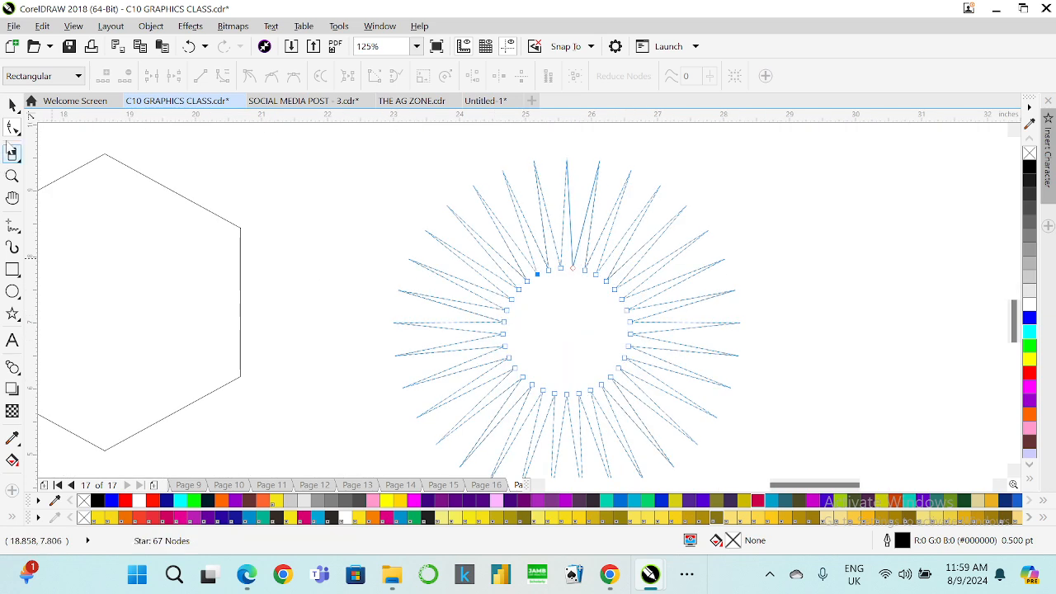
{"action": "left_click", "coordinate": [13, 105]}
{"action": "left_click", "coordinate": [471, 260]}
{"action": "scroll", "coordinate": [492, 297], "scroll_direction": "down", "scroll_amount": 2}
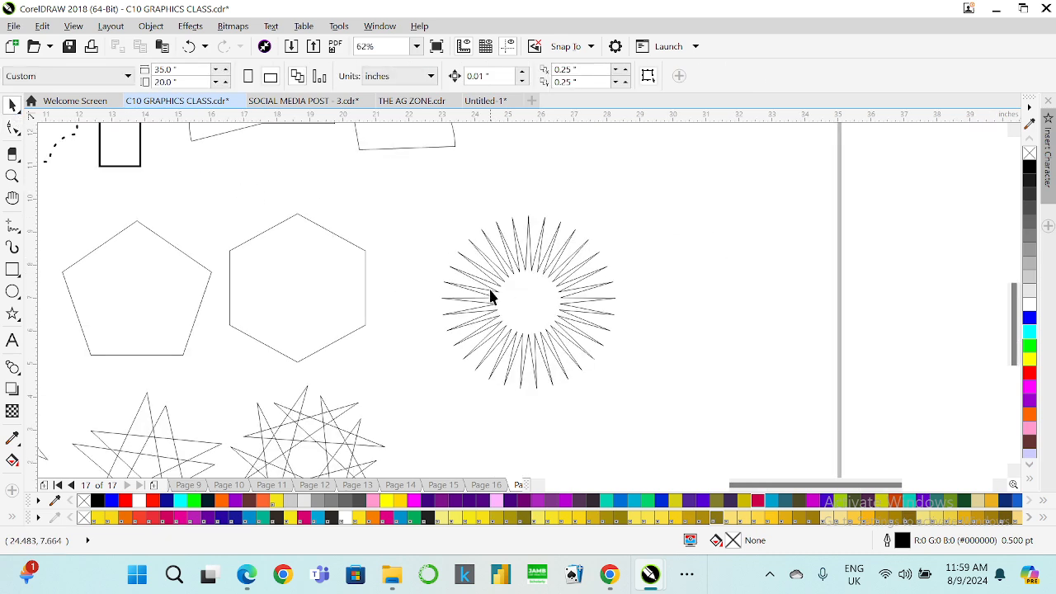
- Drag an inner node of the starburst outward with the Shape tool to widen its central opening to a sharpness of 50
{"action": "left_click", "coordinate": [499, 337]}
{"action": "left_click", "coordinate": [12, 128]}
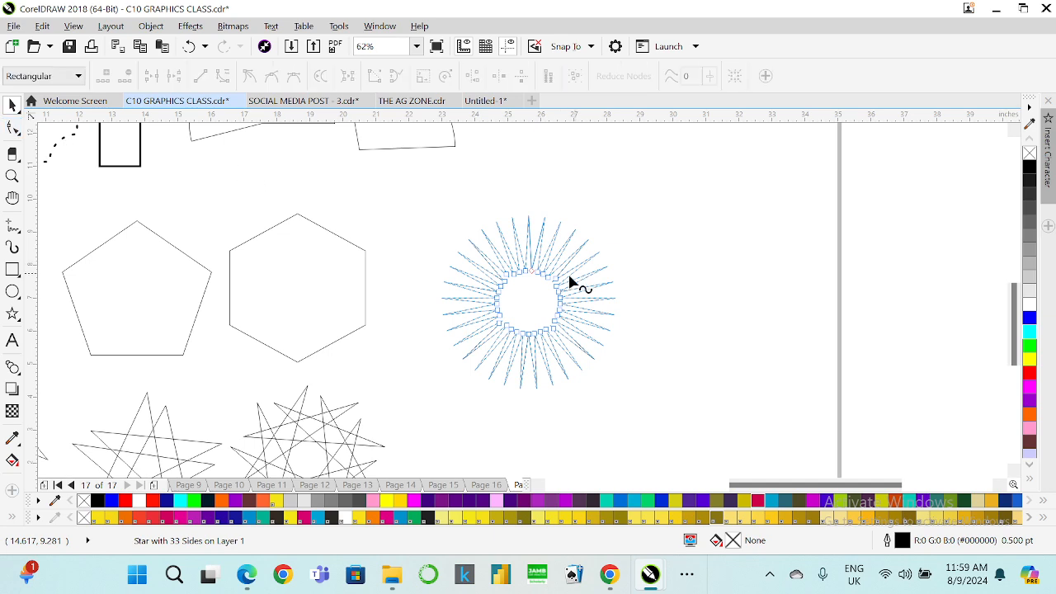
{"action": "left_click_drag", "start_coordinate": [536, 281], "coordinate": [605, 269]}
{"action": "left_click", "coordinate": [12, 105]}
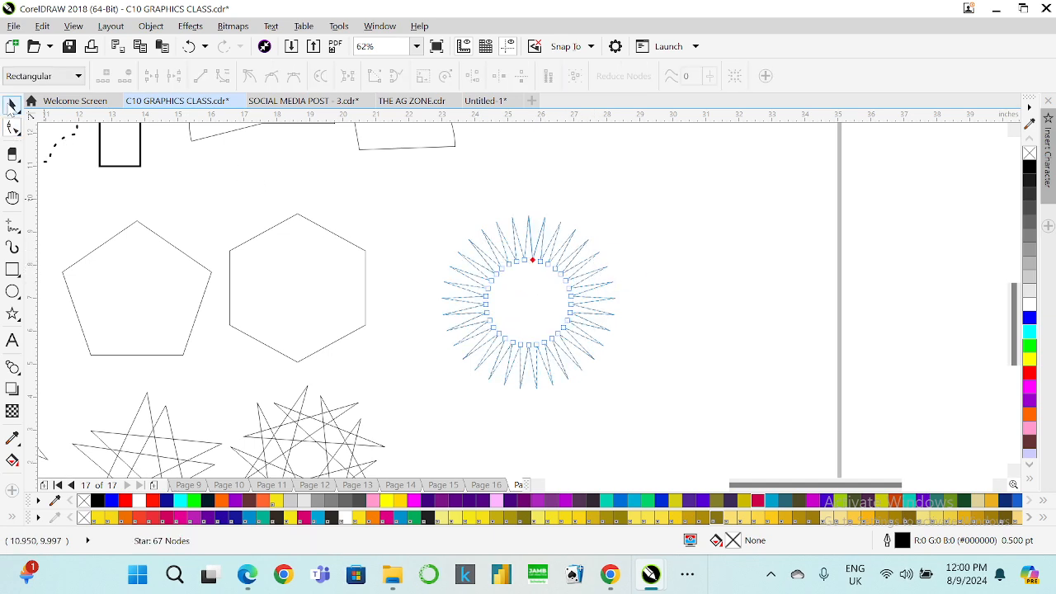
{"action": "scroll", "coordinate": [567, 302], "scroll_direction": "down", "scroll_amount": 2}
{"action": "left_click", "coordinate": [566, 302]}
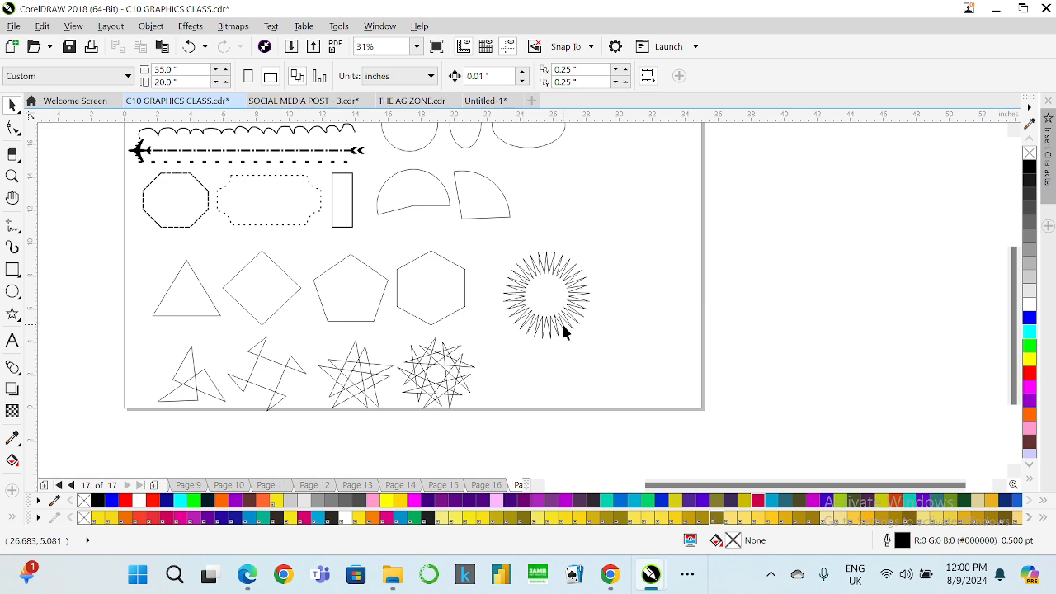
- Draw a nine-point complex star with sharpness 2, about 4.7 by 4.4 inches, beside the starburst near the page's edge
{"action": "left_click", "coordinate": [23, 327]}
{"action": "left_click", "coordinate": [23, 327]}
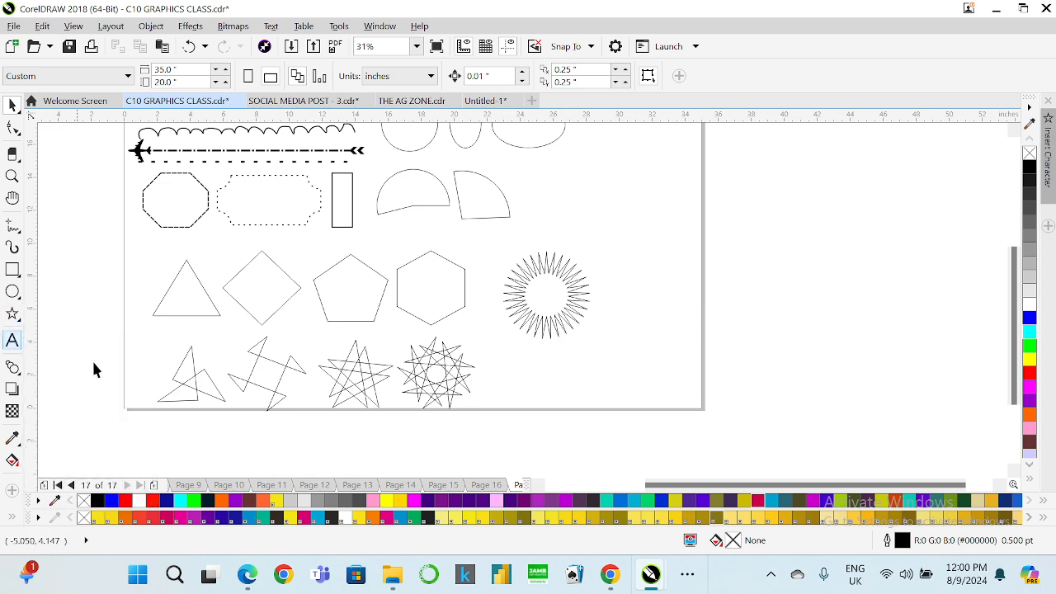
{"action": "left_click", "coordinate": [20, 322]}
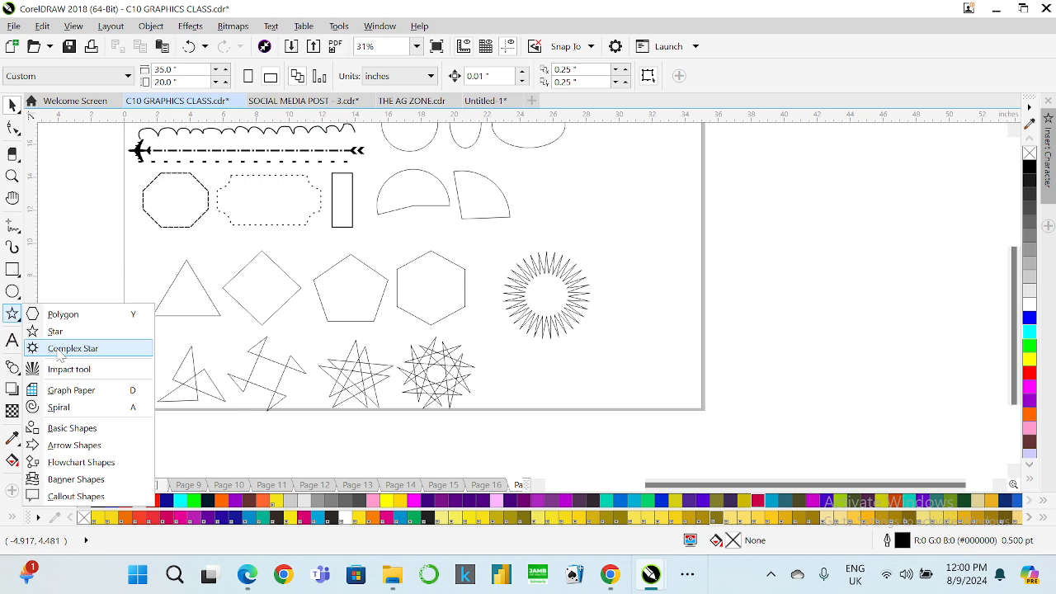
{"action": "left_click", "coordinate": [60, 352]}
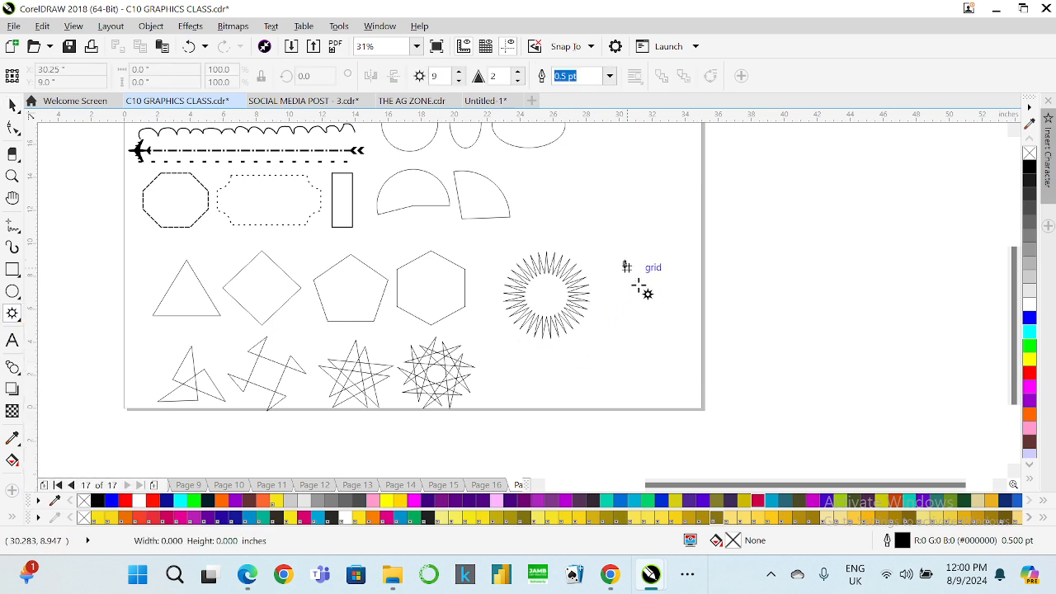
{"action": "left_click_drag", "start_coordinate": [619, 256], "coordinate": [701, 334]}
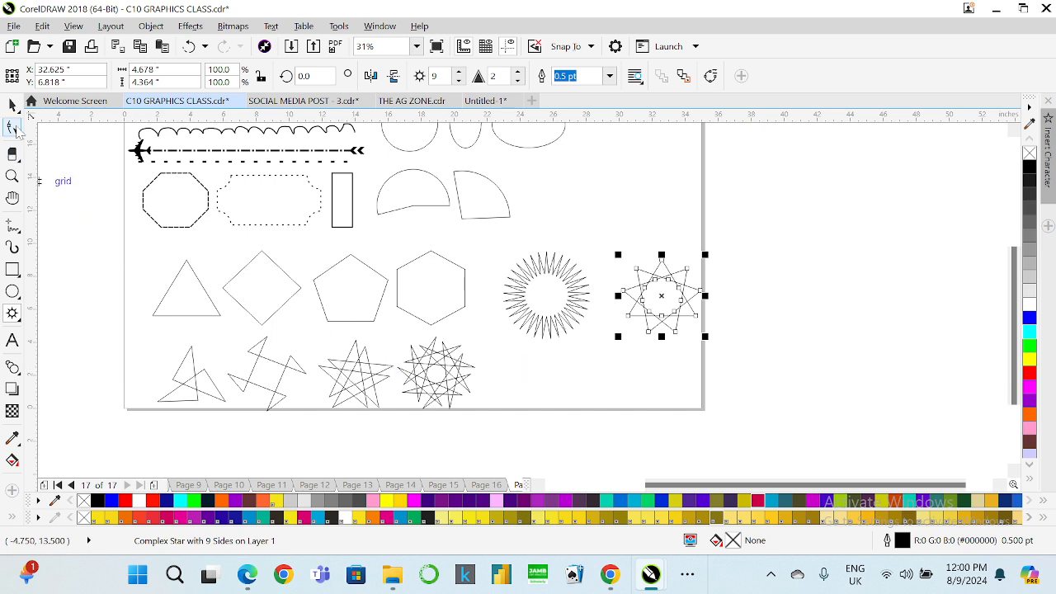
- Set the complex star to 14 points with a sharpness of 4
{"action": "left_click", "coordinate": [460, 73]}
{"action": "left_click", "coordinate": [460, 73]}
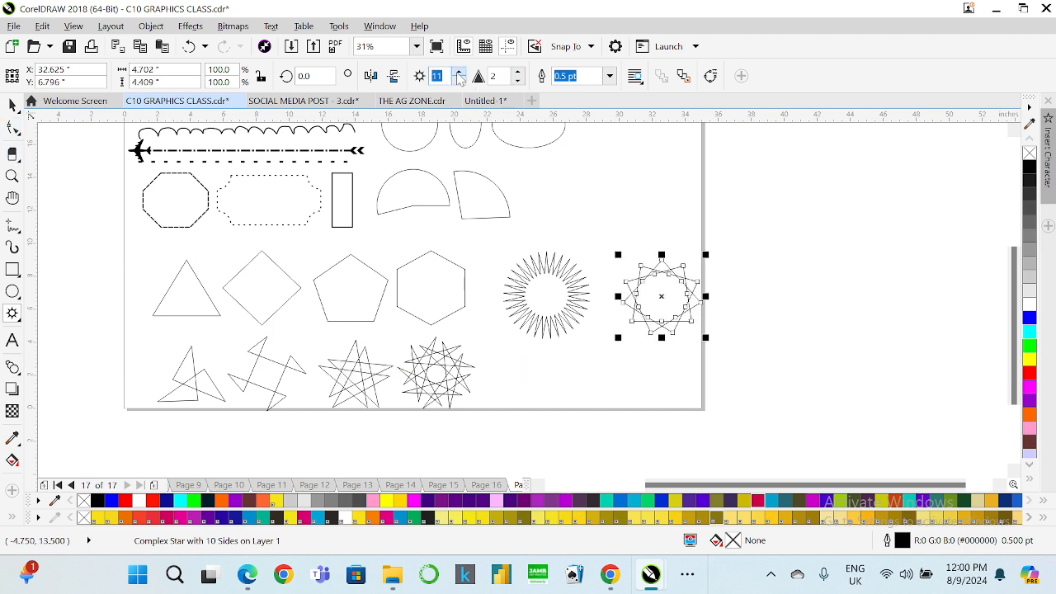
{"action": "left_click", "coordinate": [460, 73]}
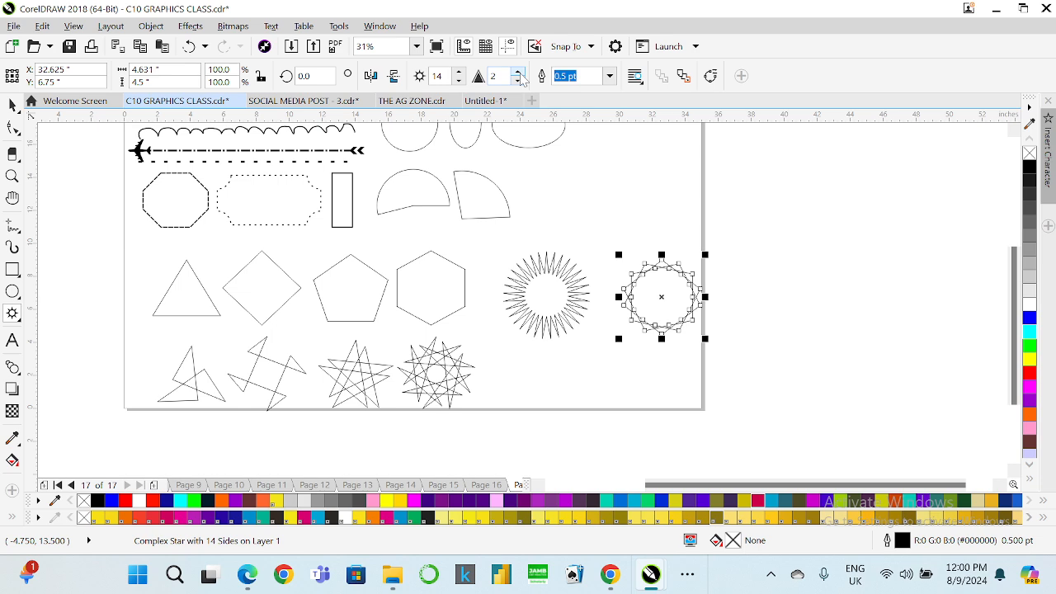
{"action": "left_click", "coordinate": [518, 72]}
- Pull an inner node of the complex star outward with the Shape tool to form a larger, twisted overlapping figure
{"action": "left_click", "coordinate": [12, 128]}
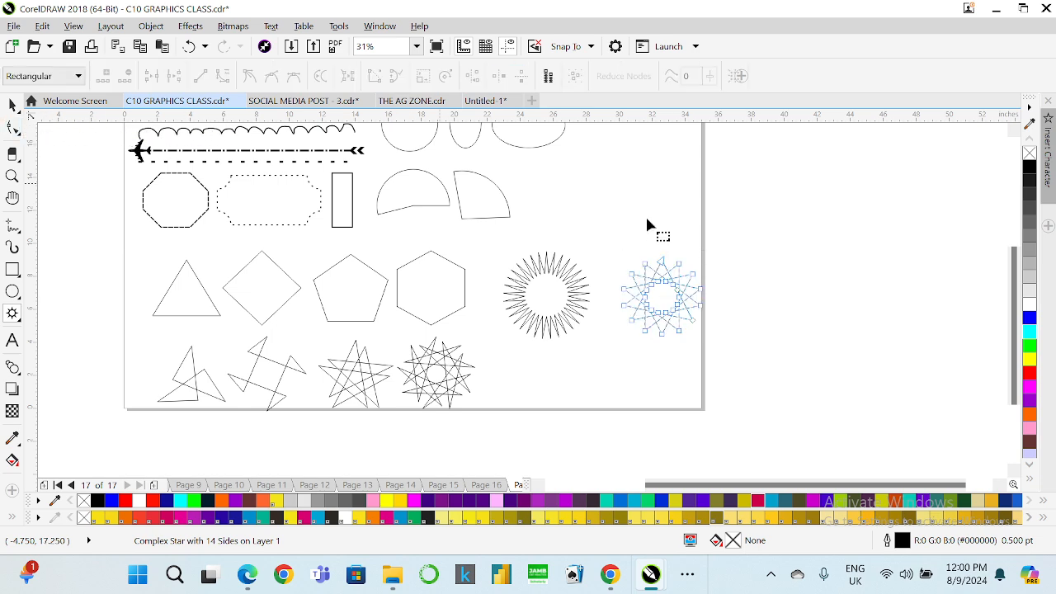
{"action": "scroll", "coordinate": [647, 224], "scroll_direction": "up", "scroll_amount": 5}
{"action": "left_click_drag", "start_coordinate": [651, 312], "coordinate": [729, 203]}
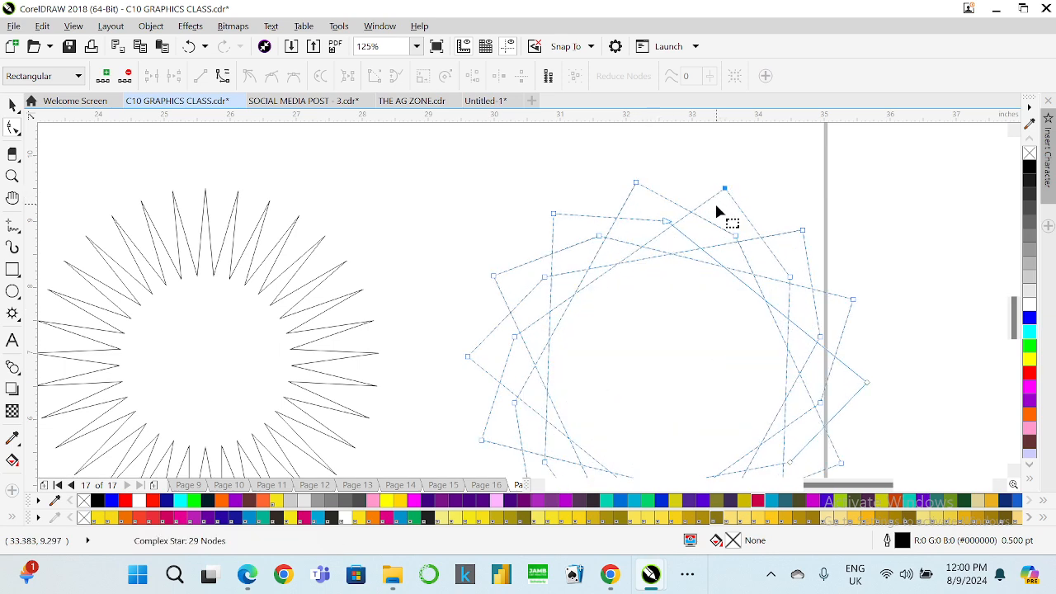
{"action": "scroll", "coordinate": [718, 213], "scroll_direction": "down", "scroll_amount": 2}
{"action": "key", "text": "space"}
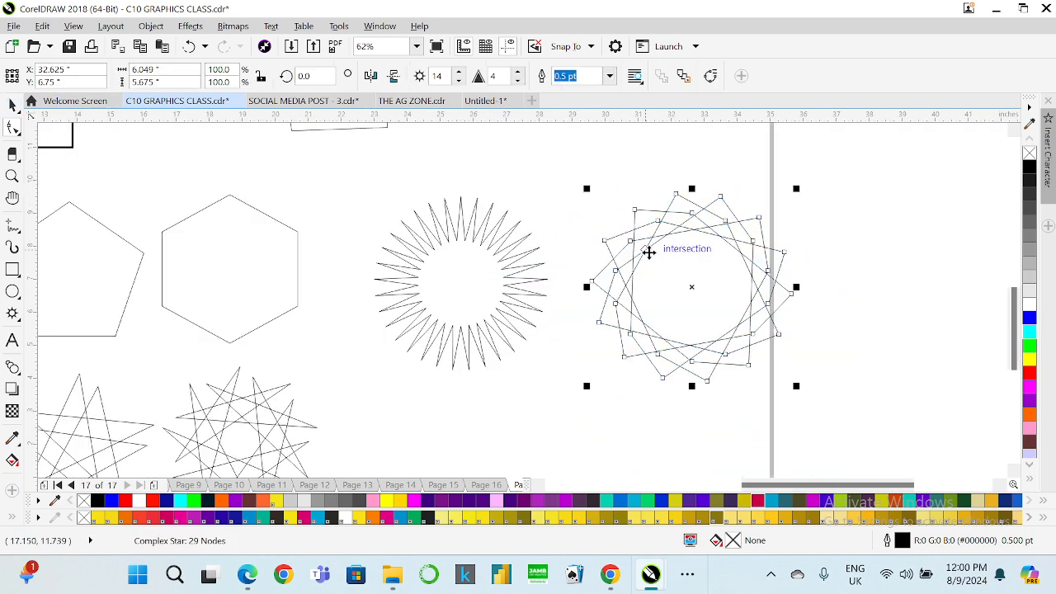
- Move the twisted complex star away from the page's edge to a place below the starburst
{"action": "scroll", "coordinate": [660, 260], "scroll_direction": "down", "scroll_amount": 2}
{"action": "scroll", "coordinate": [668, 268], "scroll_direction": "up", "scroll_amount": 2}
{"action": "left_click_drag", "start_coordinate": [671, 277], "coordinate": [651, 270]}
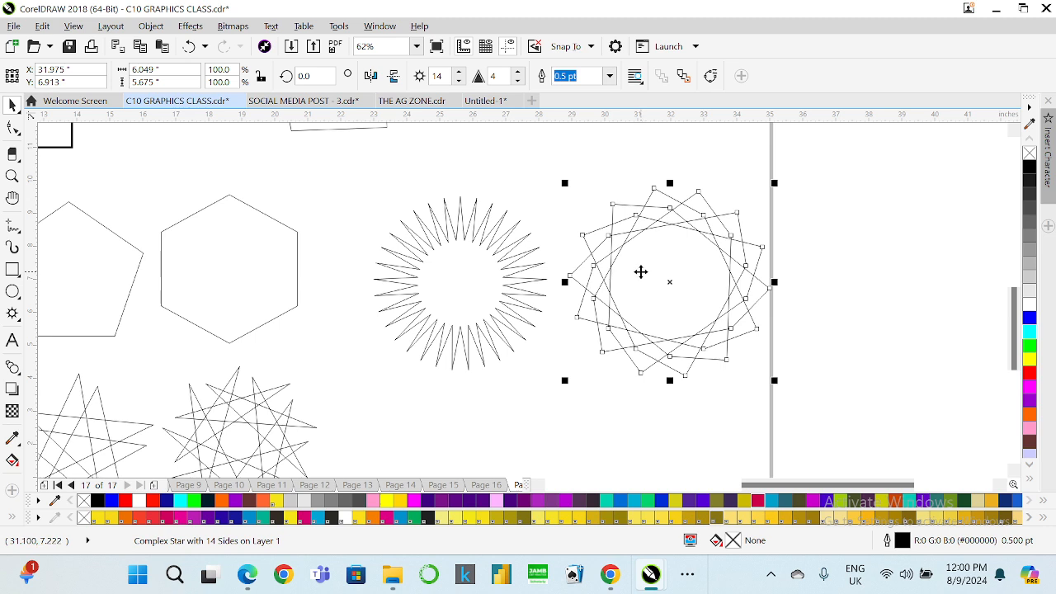
{"action": "scroll", "coordinate": [585, 264], "scroll_direction": "down", "scroll_amount": 2}
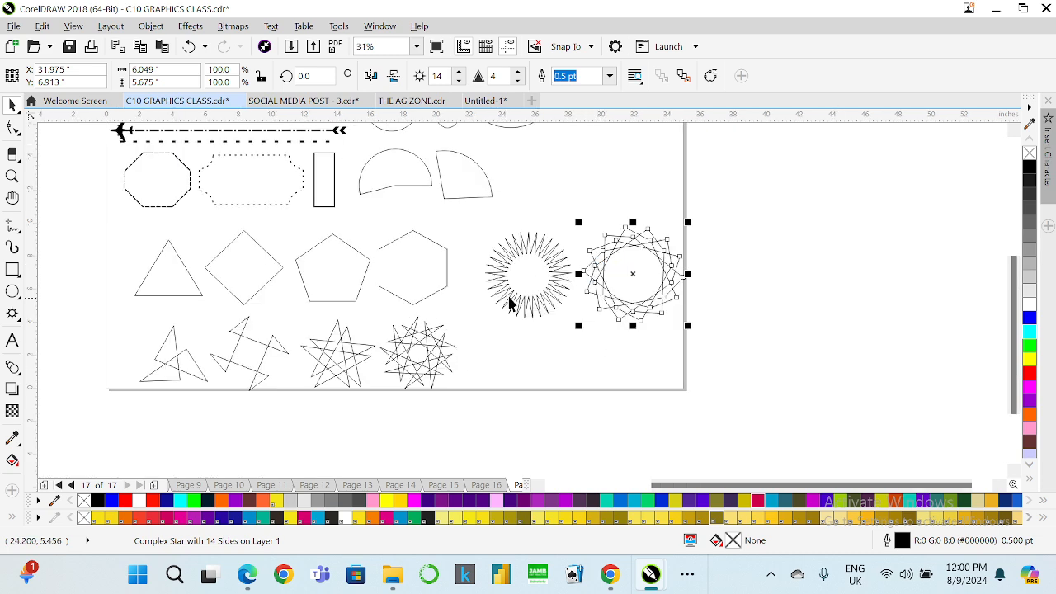
{"action": "left_click_drag", "start_coordinate": [625, 271], "coordinate": [546, 344]}
- Move the starburst up and place the complex star directly beneath it, clear of overlap
{"action": "left_click", "coordinate": [538, 268]}
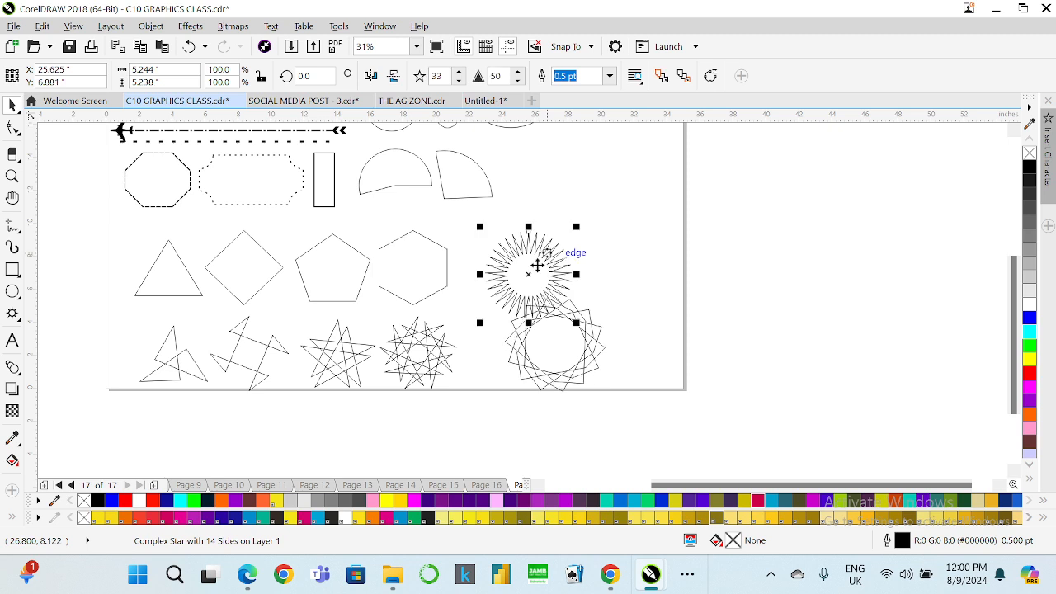
{"action": "left_click_drag", "start_coordinate": [538, 265], "coordinate": [542, 229]}
{"action": "left_click_drag", "start_coordinate": [536, 335], "coordinate": [506, 313]}
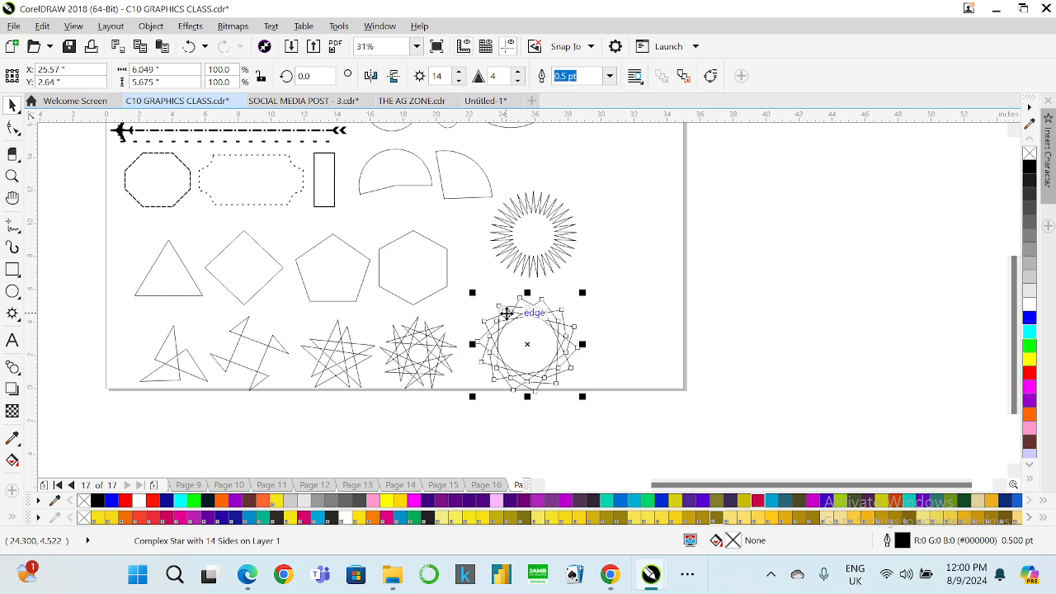
- Fit all objects in view and shift the starburst and the complex star slightly upward on the page
{"action": "scroll", "coordinate": [543, 330], "scroll_direction": "down", "scroll_amount": 2}
{"action": "left_click", "coordinate": [417, 46]}
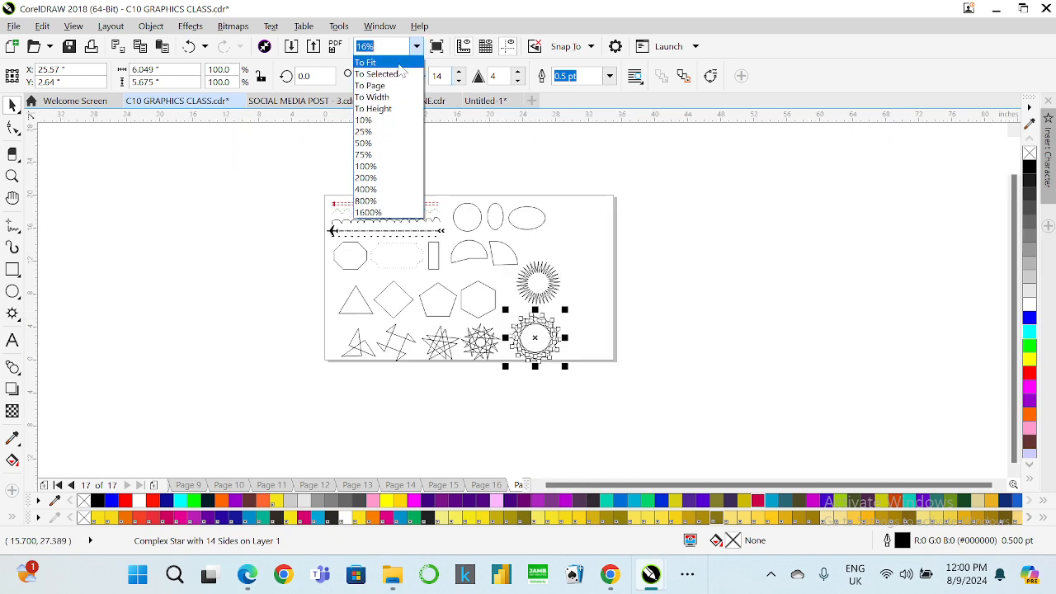
{"action": "left_click", "coordinate": [400, 64]}
{"action": "left_click", "coordinate": [740, 315]}
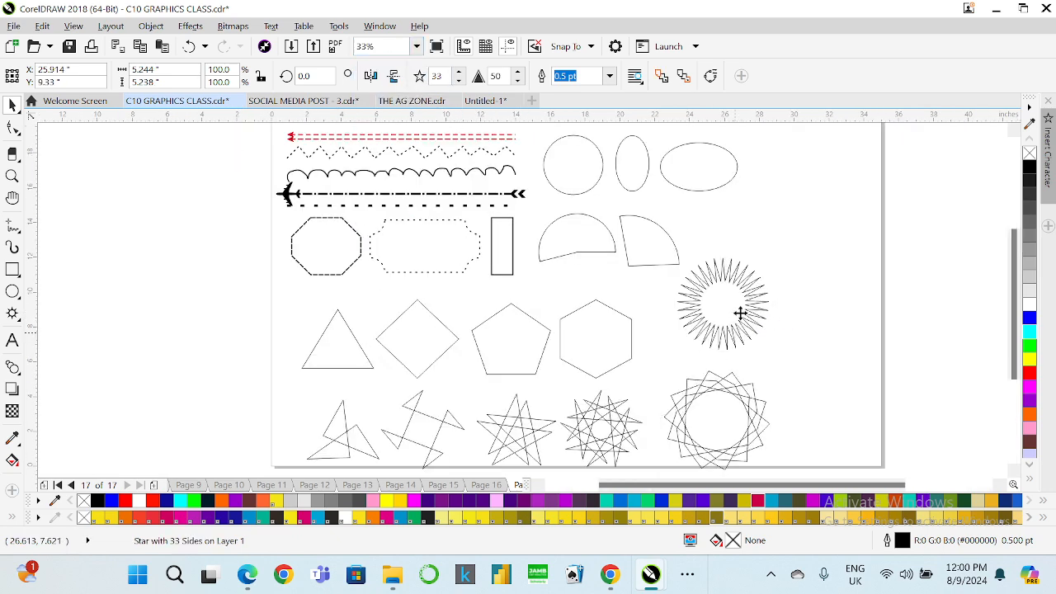
{"action": "left_click", "coordinate": [717, 415]}
{"action": "left_click_drag", "start_coordinate": [721, 394], "coordinate": [726, 385]}
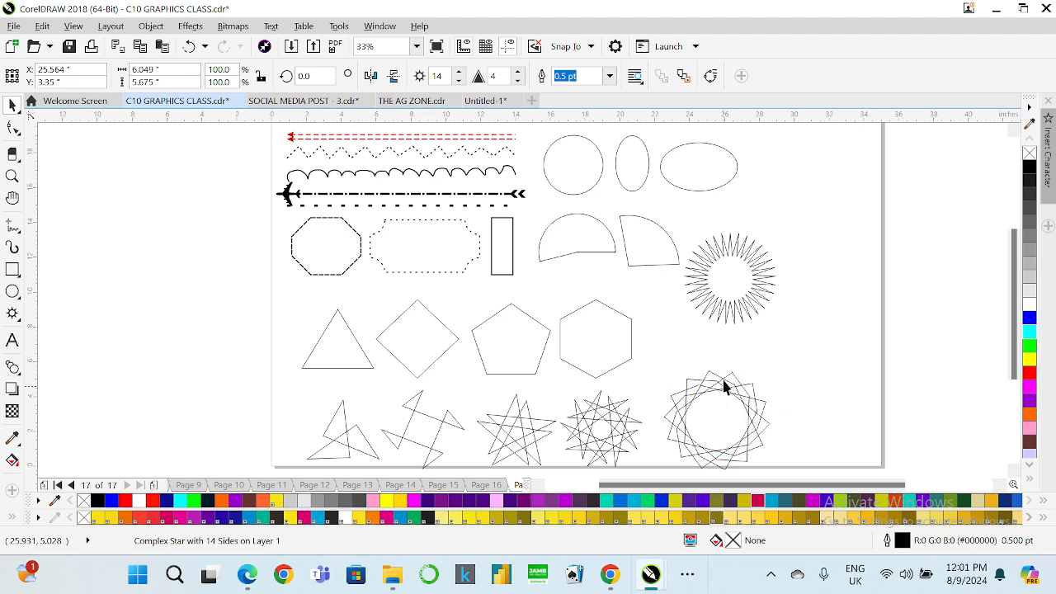
- Draw a radial impact shape with the Impact tool in the empty area left of the page
{"action": "left_click", "coordinate": [798, 295]}
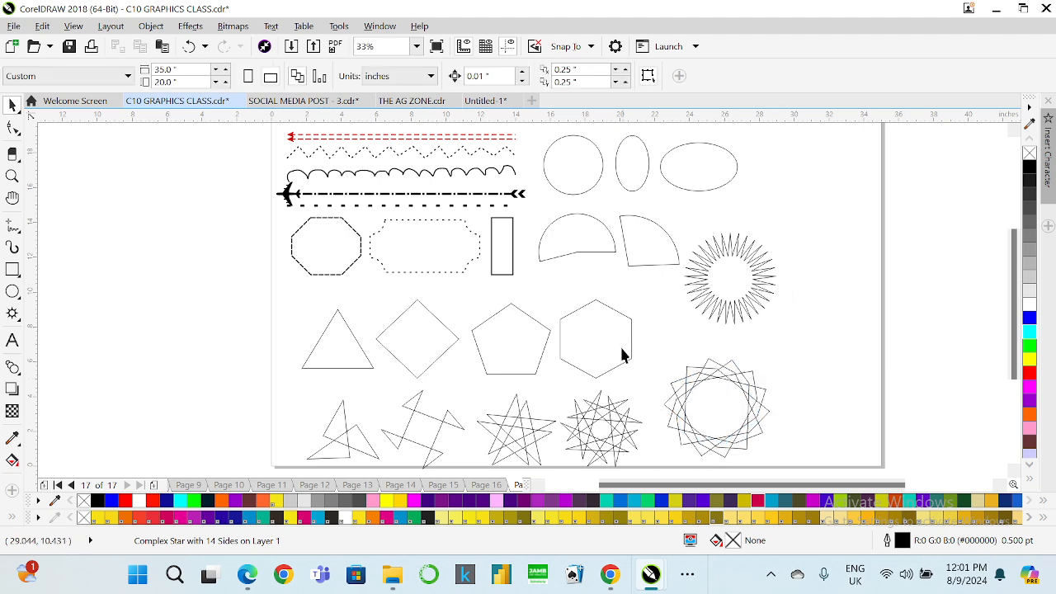
{"action": "left_click", "coordinate": [20, 320]}
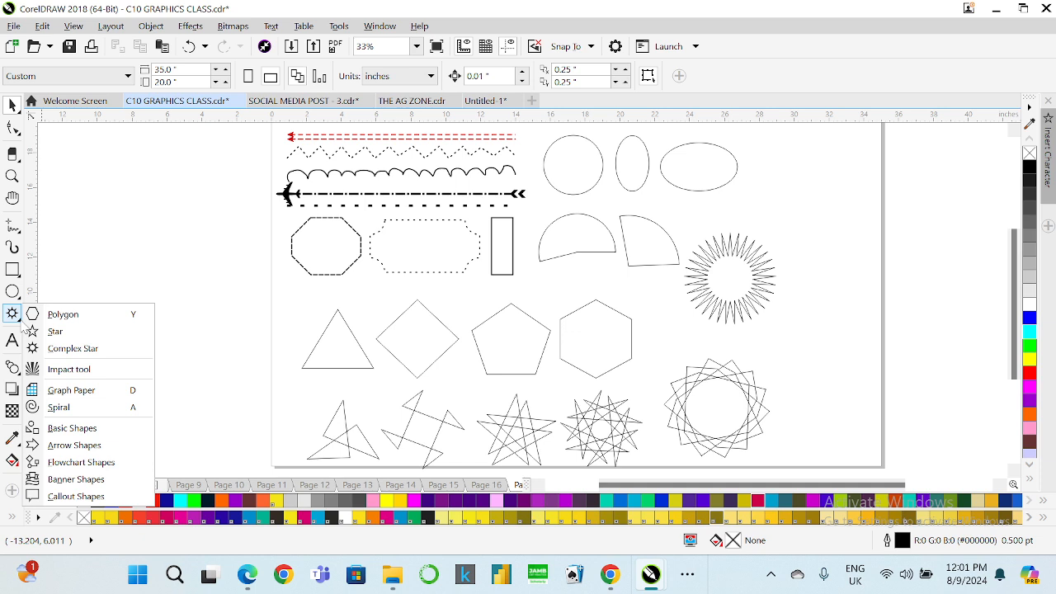
{"action": "left_click", "coordinate": [57, 372]}
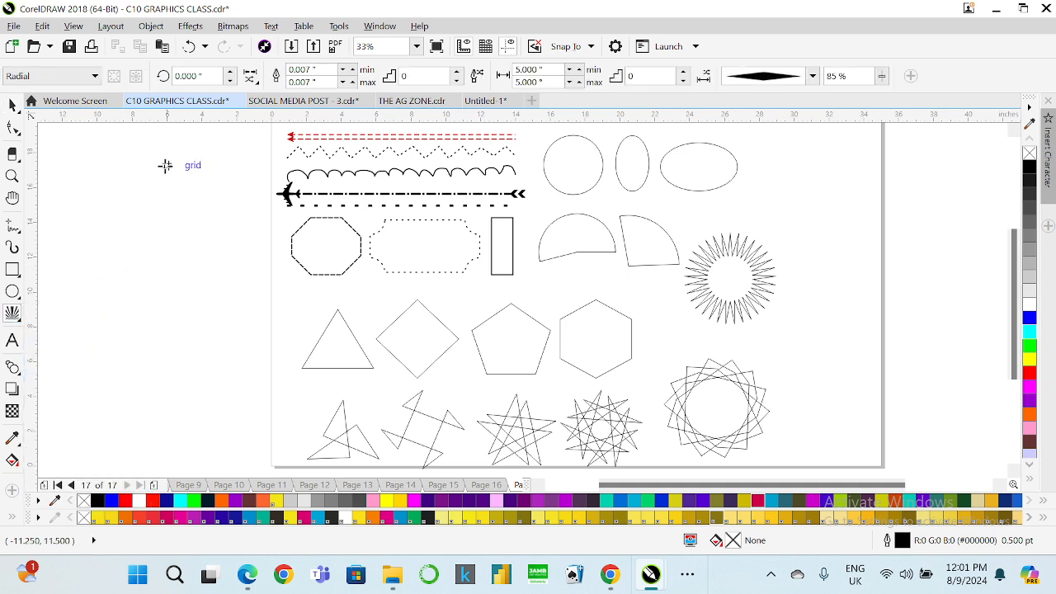
{"action": "left_click_drag", "start_coordinate": [103, 201], "coordinate": [191, 318]}
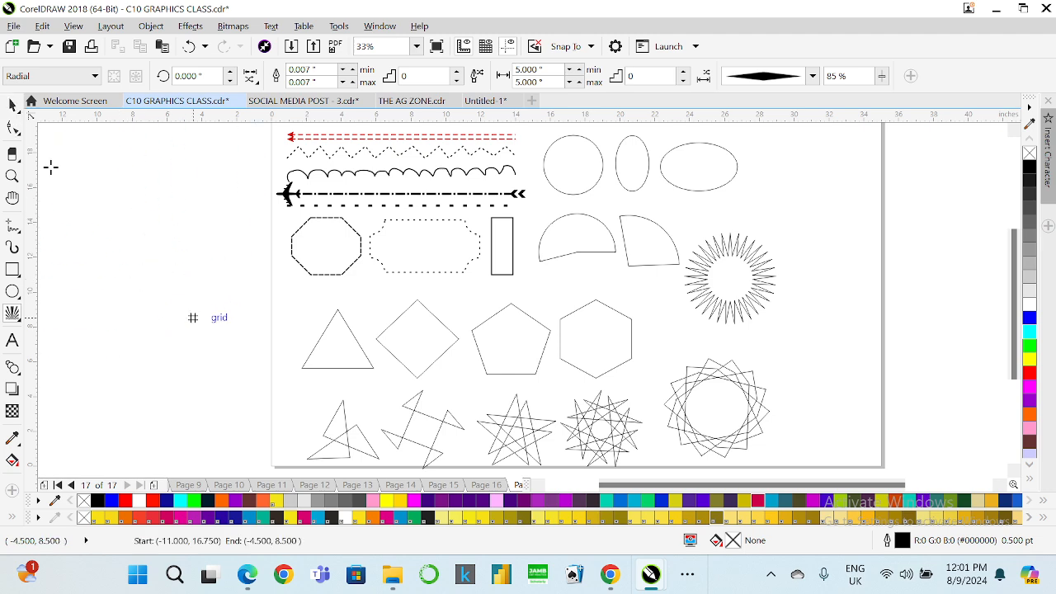
{"action": "scroll", "coordinate": [185, 315], "scroll_direction": "down", "scroll_amount": 2}
{"action": "scroll", "coordinate": [145, 281], "scroll_direction": "up", "scroll_amount": 2}
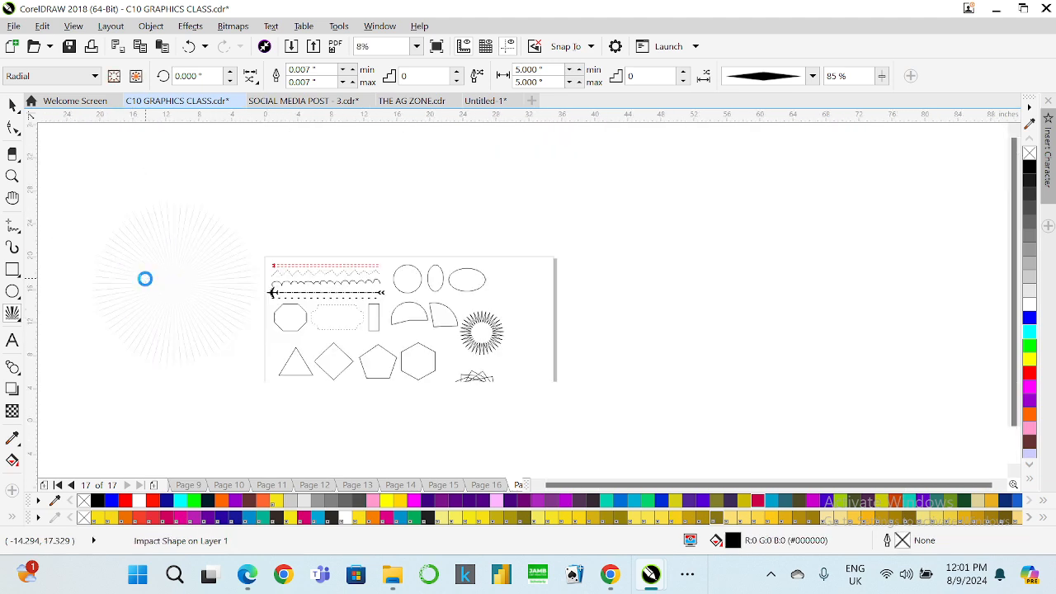
{"action": "key", "text": "space"}
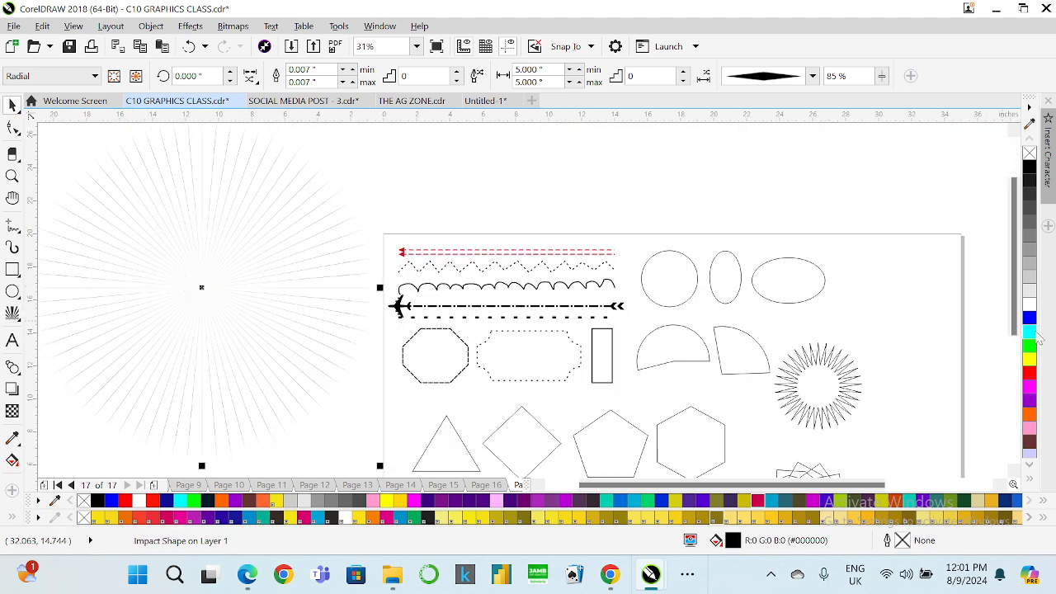
- Fill the impact shape with red and look at the available effect styles
{"action": "left_click", "coordinate": [1030, 373]}
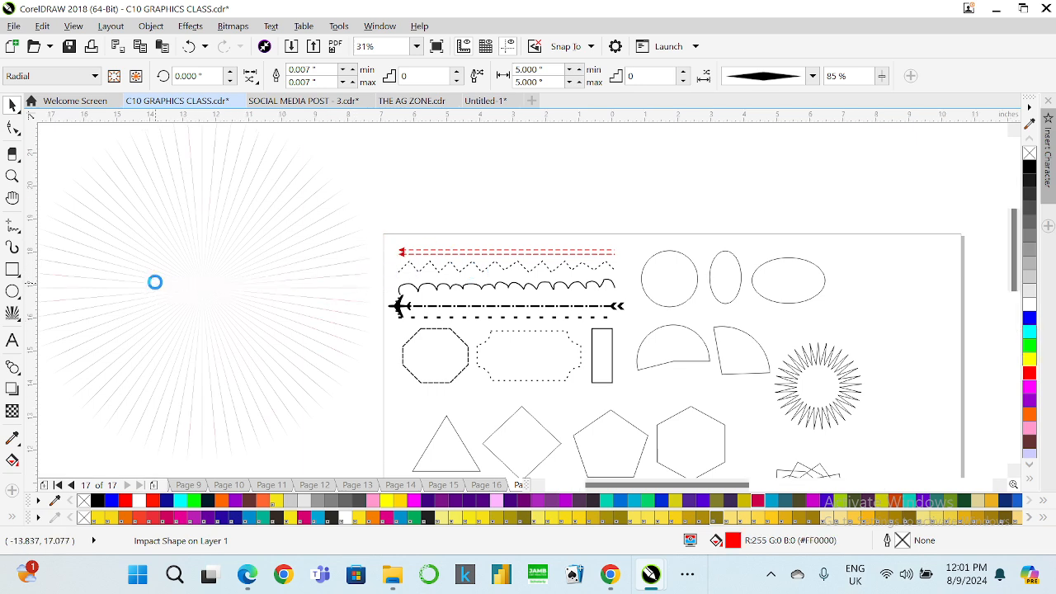
{"action": "scroll", "coordinate": [157, 283], "scroll_direction": "up", "scroll_amount": 3}
{"action": "scroll", "coordinate": [299, 290], "scroll_direction": "down", "scroll_amount": 2}
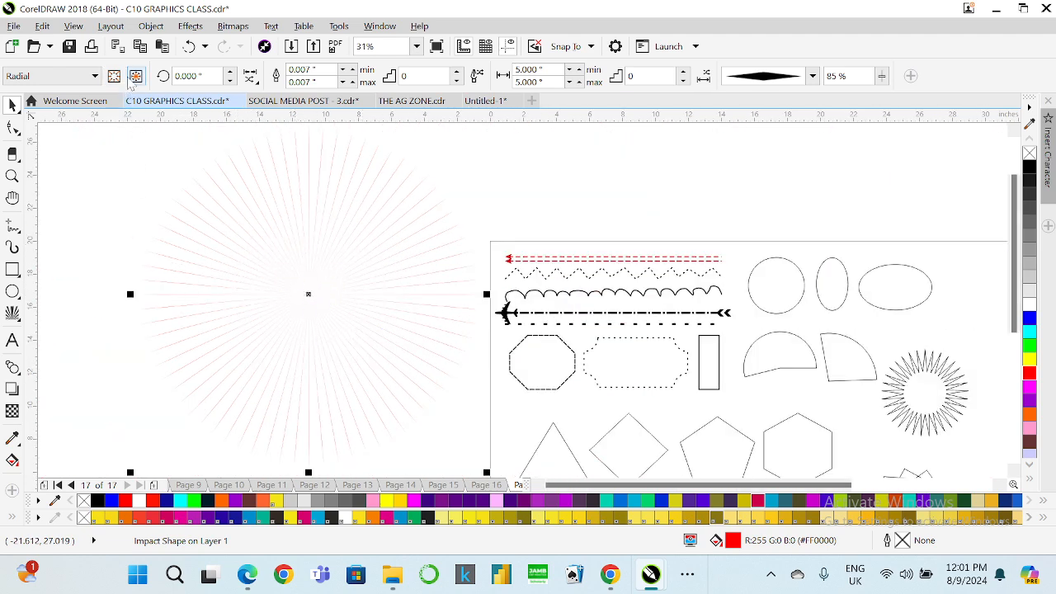
{"action": "left_click", "coordinate": [90, 79]}
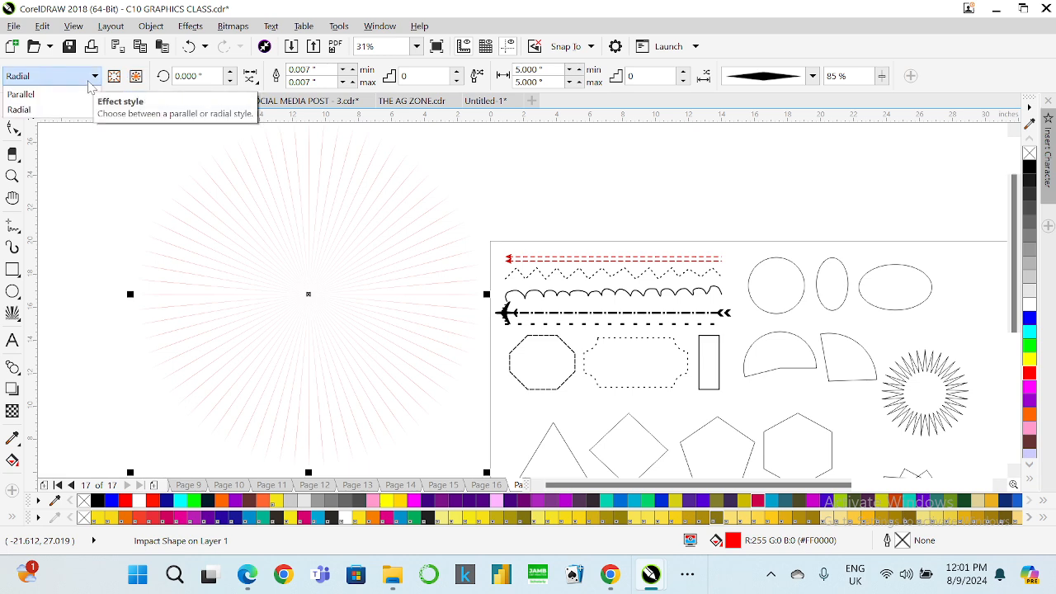
{"action": "left_click", "coordinate": [500, 177]}
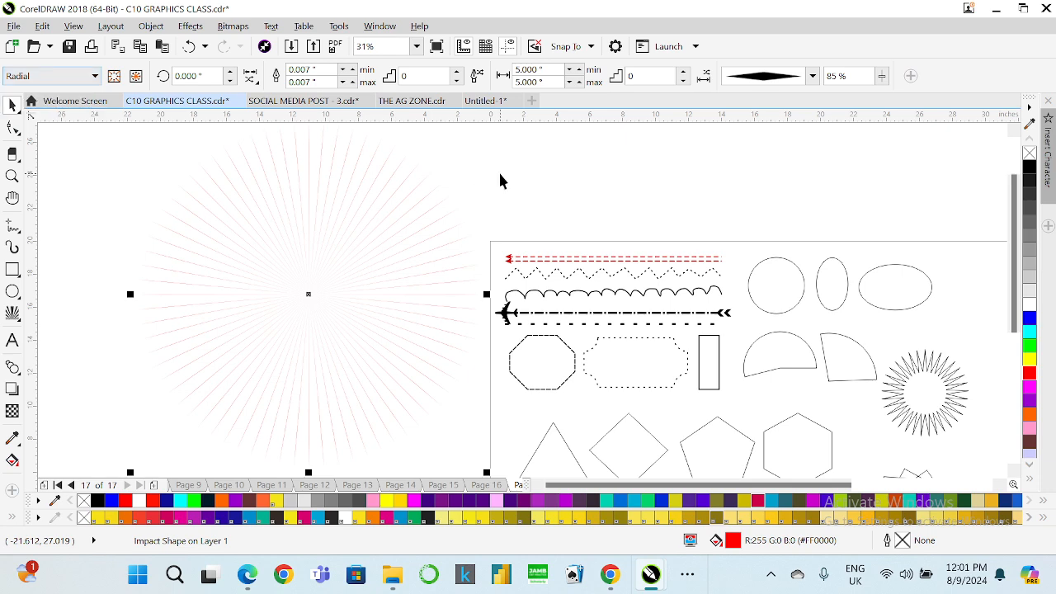
- Move the red impact shape past the page's right edge and scale all the page's shapes down together to 71.8%
{"action": "scroll", "coordinate": [353, 238], "scroll_direction": "down", "scroll_amount": 2}
{"action": "left_click_drag", "start_coordinate": [352, 237], "coordinate": [782, 279]}
{"action": "left_click_drag", "start_coordinate": [759, 319], "coordinate": [792, 330]}
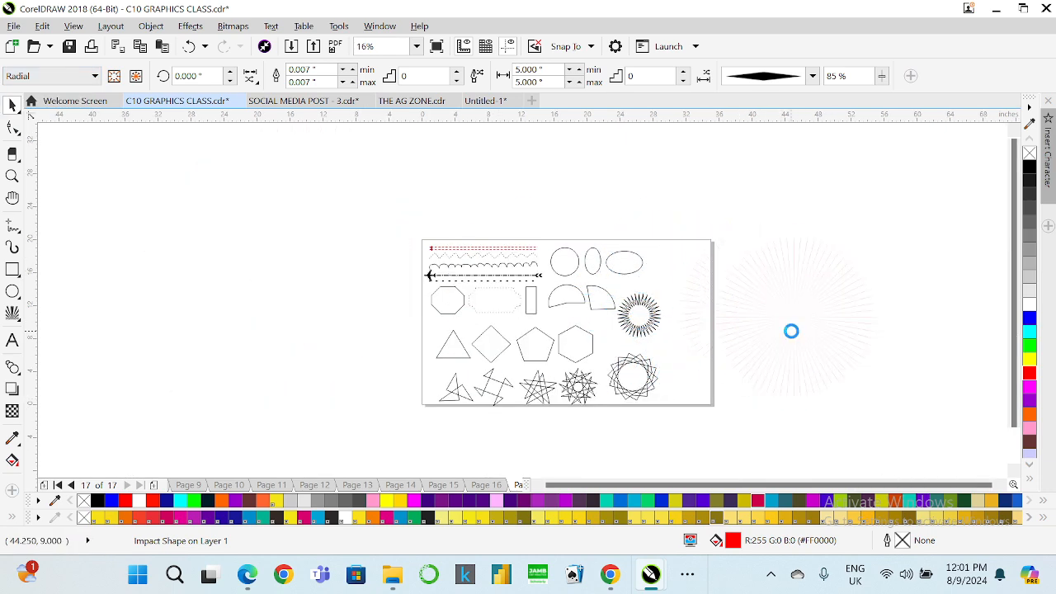
{"action": "left_click_drag", "start_coordinate": [667, 221], "coordinate": [430, 421]}
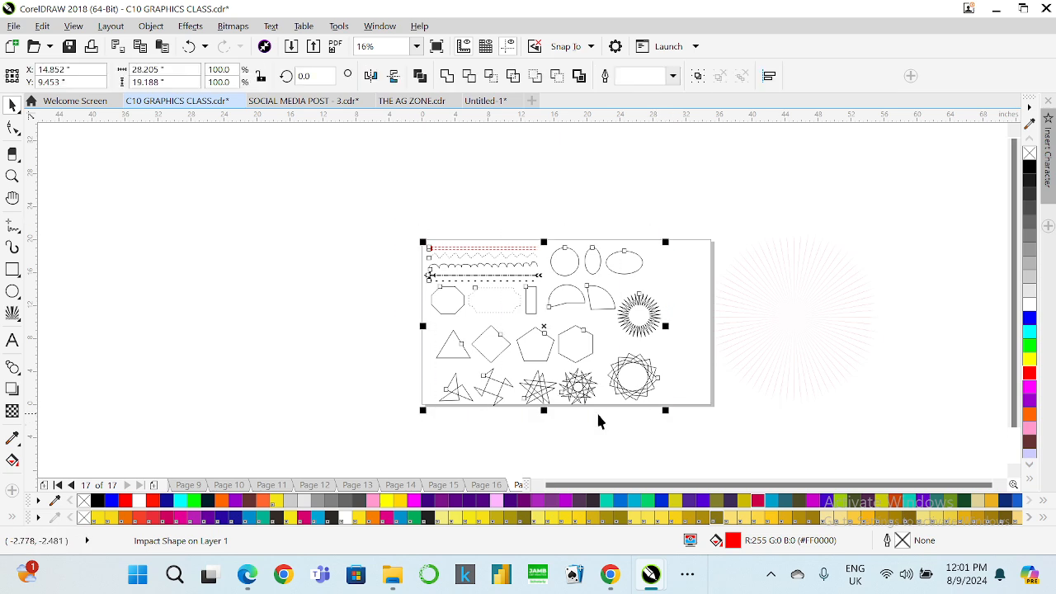
{"action": "left_click_drag", "start_coordinate": [664, 413], "coordinate": [600, 398]}
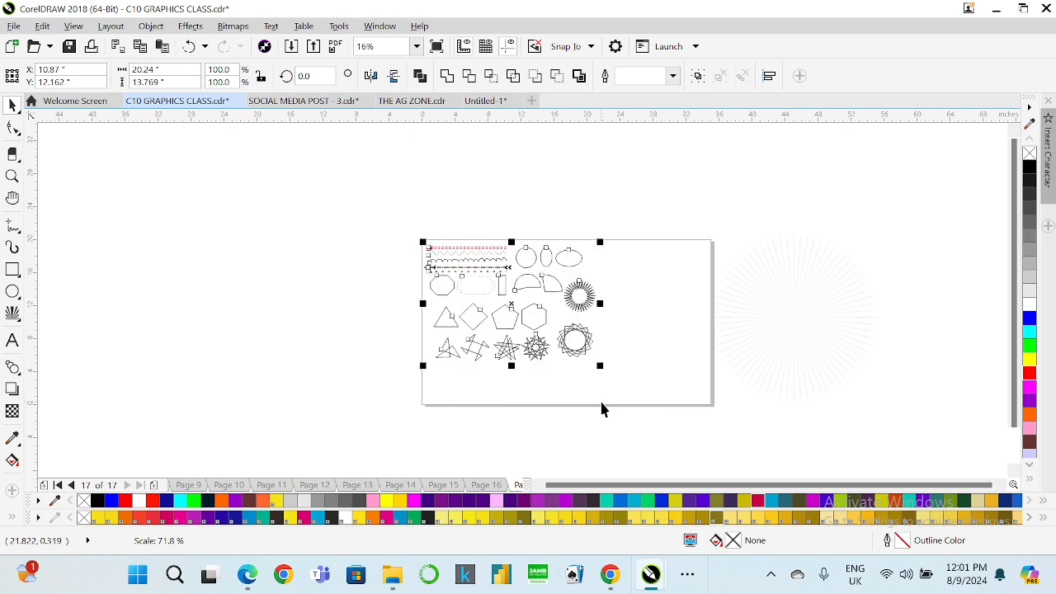
- Move the red impact shape onto the page, shrink it and place it in the free space right of the other shapes
{"action": "left_click", "coordinate": [764, 353]}
{"action": "left_click_drag", "start_coordinate": [763, 352], "coordinate": [659, 350]}
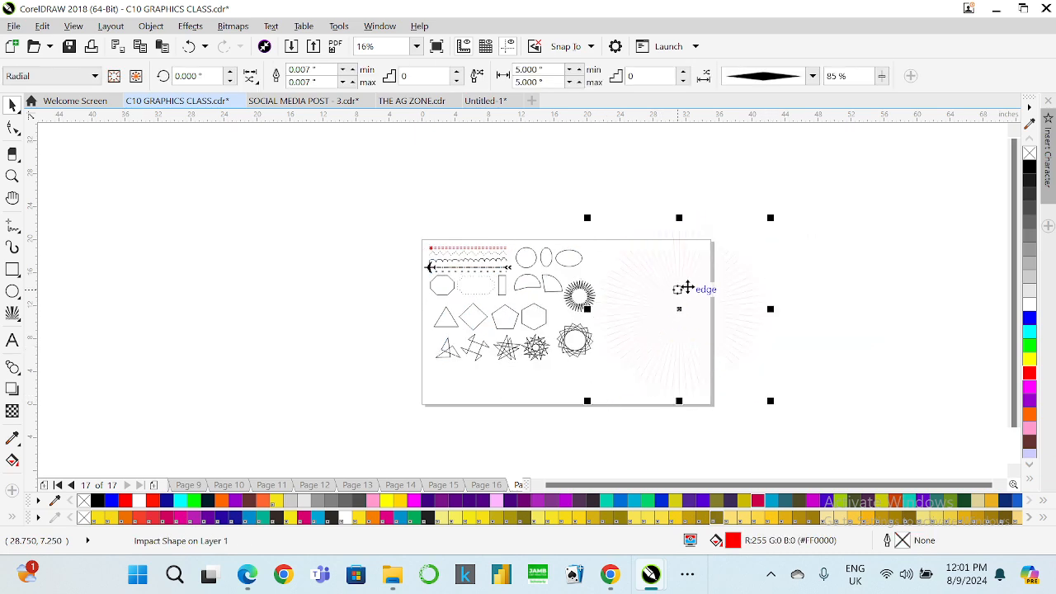
{"action": "left_click_drag", "start_coordinate": [771, 404], "coordinate": [716, 368]}
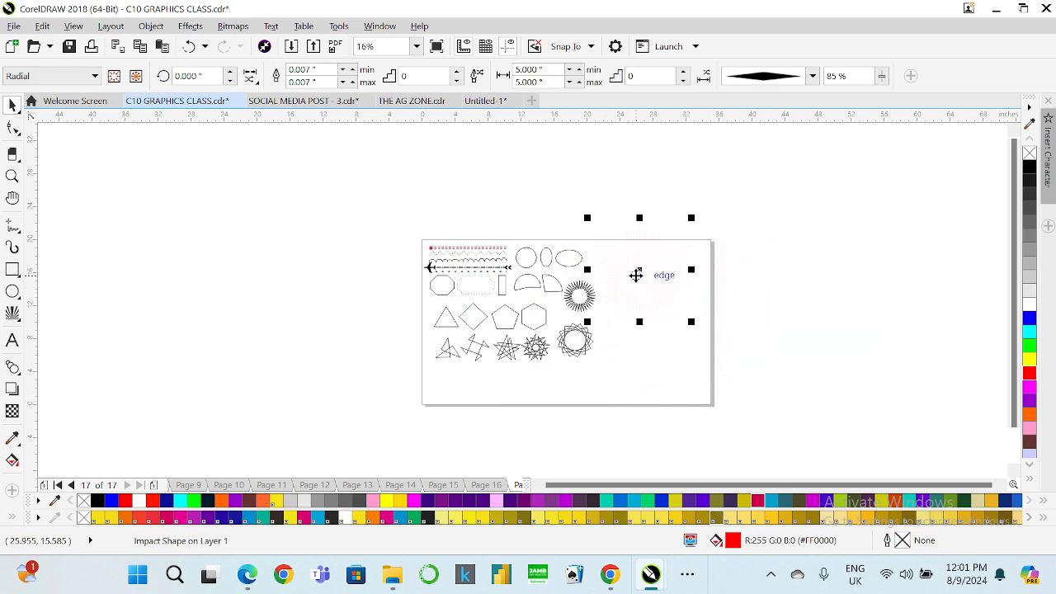
{"action": "scroll", "coordinate": [636, 272], "scroll_direction": "up", "scroll_amount": 2}
{"action": "left_click_drag", "start_coordinate": [649, 330], "coordinate": [649, 335]}
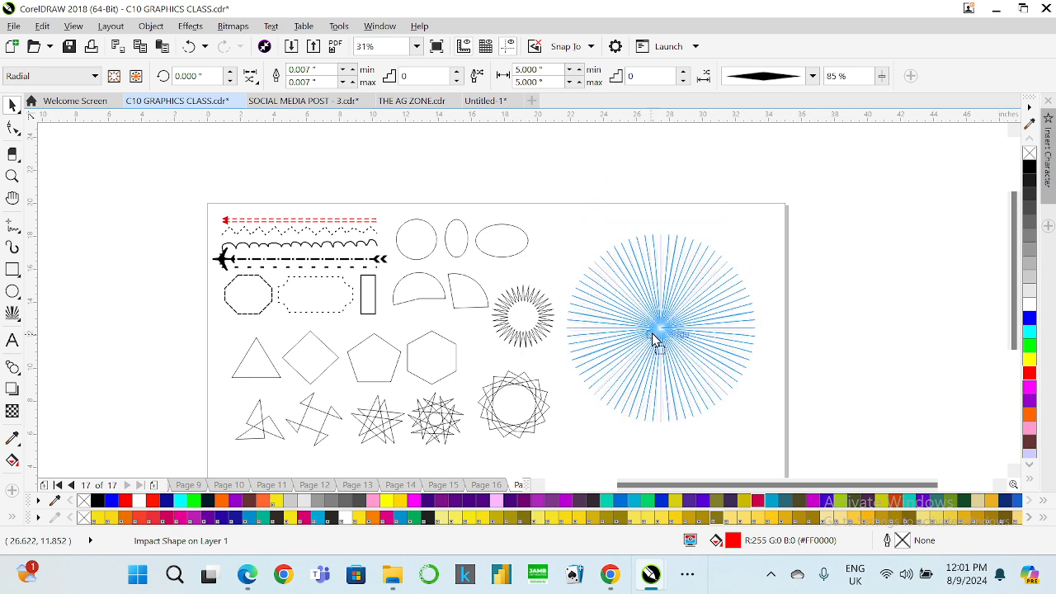
- Recolour the impact shape black and delete it from the page
{"action": "left_click", "coordinate": [1029, 169]}
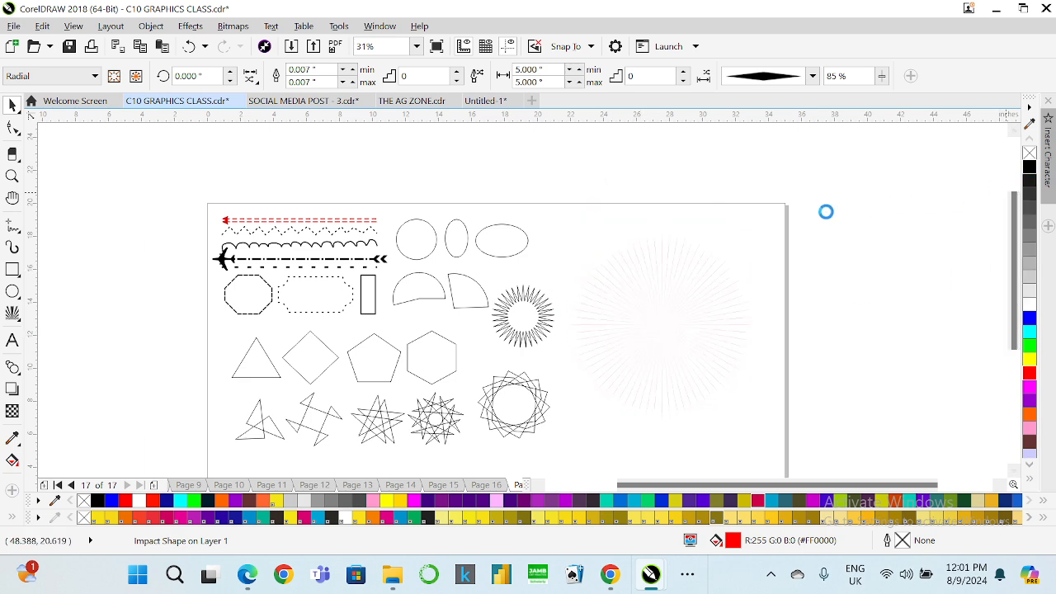
{"action": "key", "text": "Delete"}
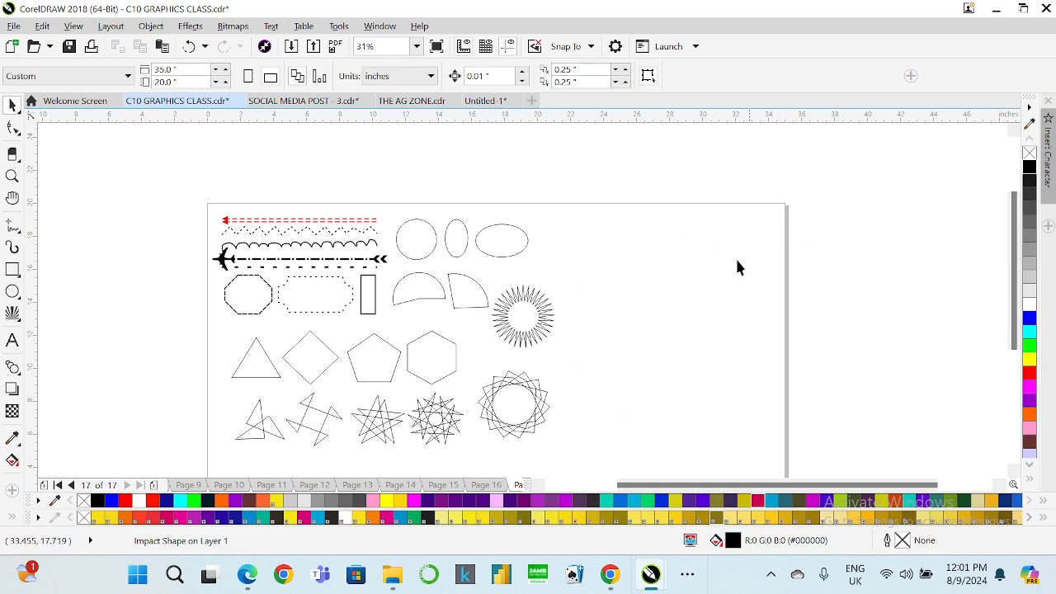
- Draw a graph paper grid of 20 columns and 20 rows, about 11.5 by 13 inches, in the page's free right-hand area
{"action": "left_click", "coordinate": [14, 319]}
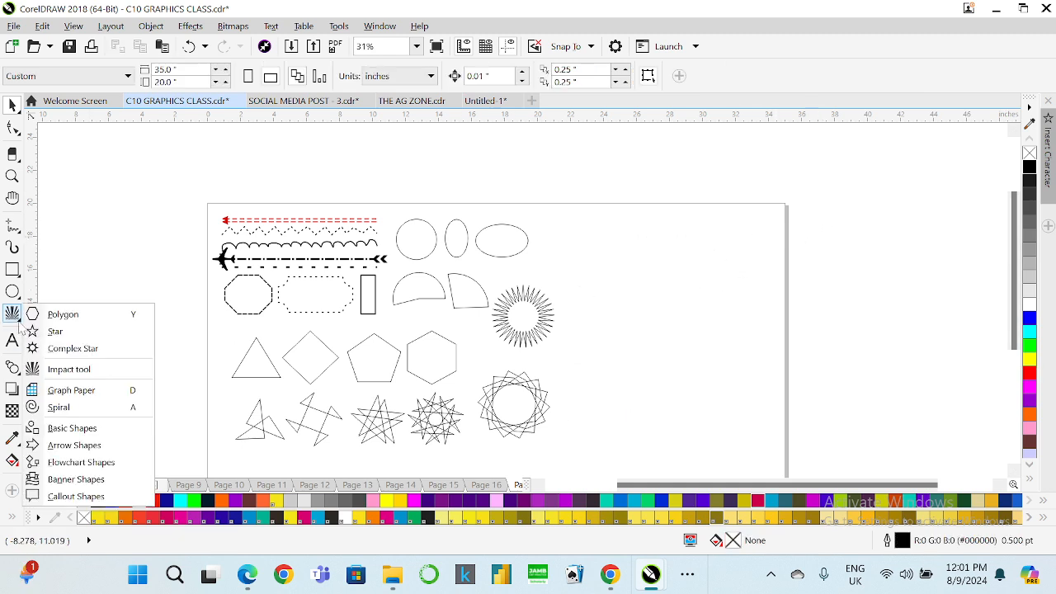
{"action": "left_click", "coordinate": [14, 319]}
{"action": "left_click", "coordinate": [12, 319]}
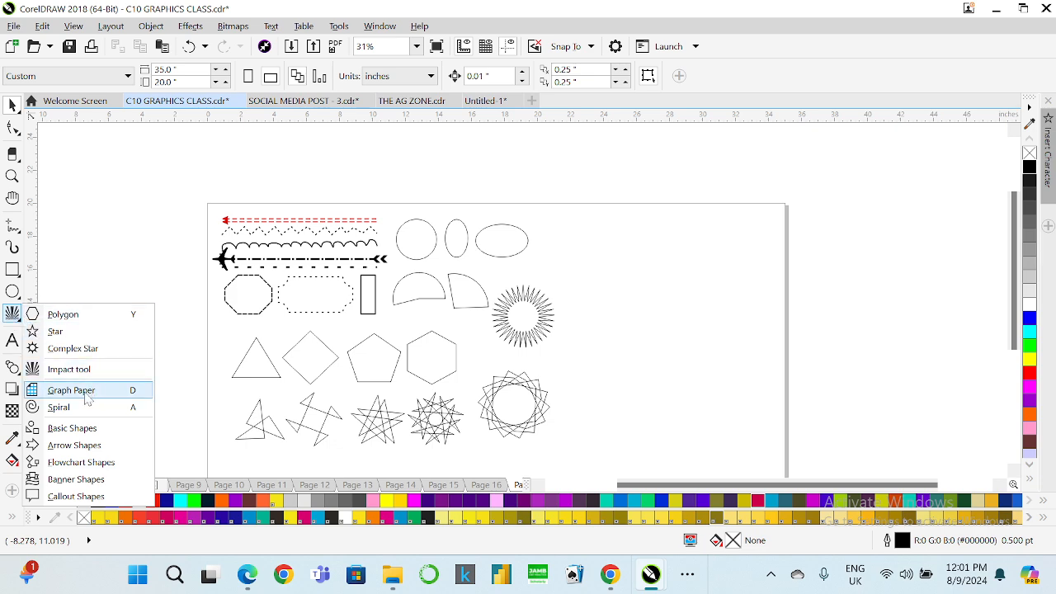
{"action": "left_click", "coordinate": [65, 396]}
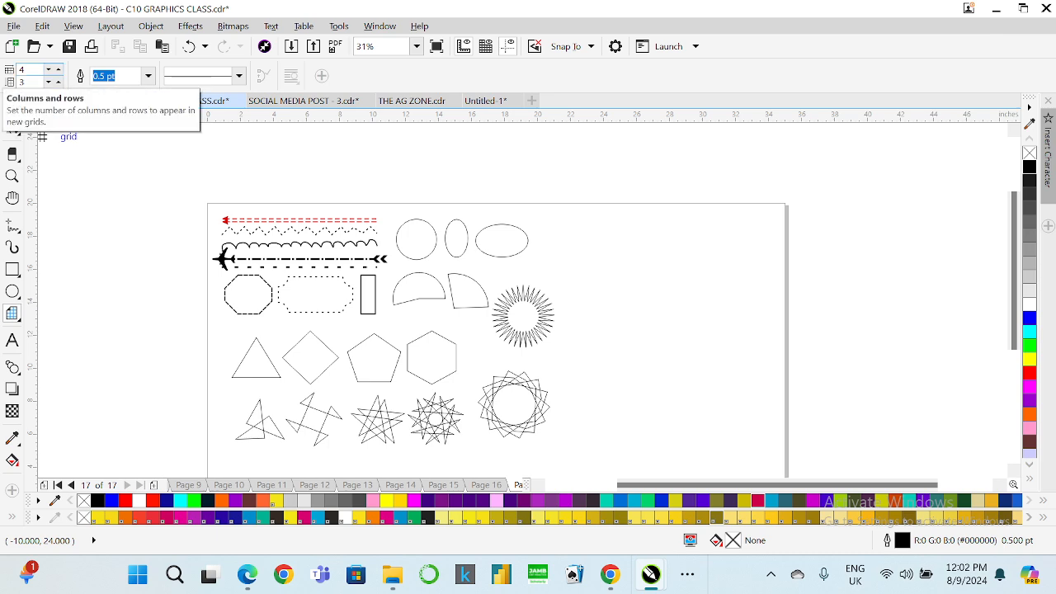
{"action": "left_click_drag", "start_coordinate": [33, 69], "coordinate": [2, 51]}
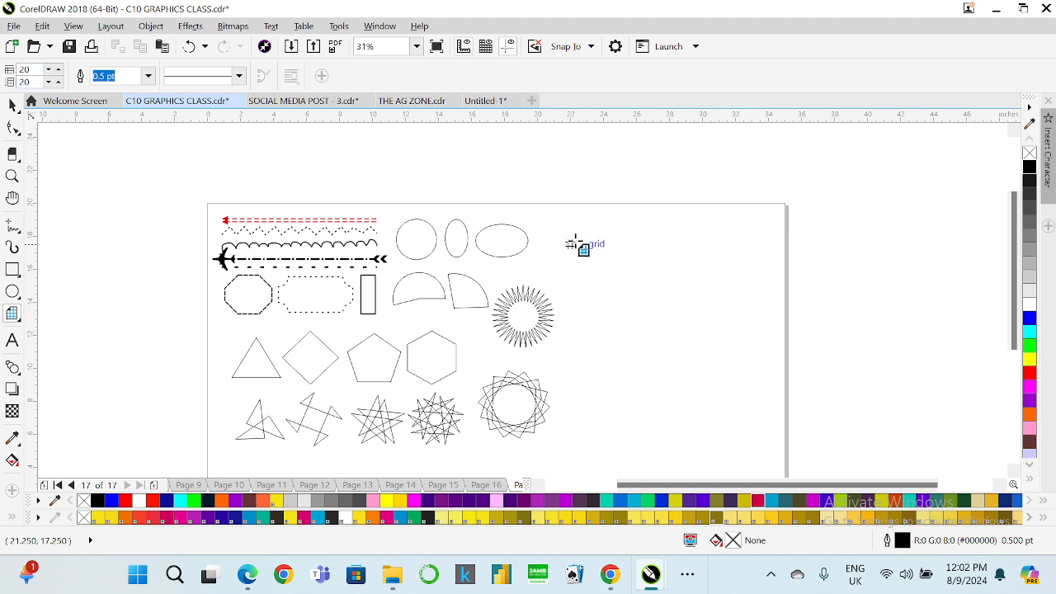
{"action": "left_click_drag", "start_coordinate": [583, 232], "coordinate": [774, 446]}
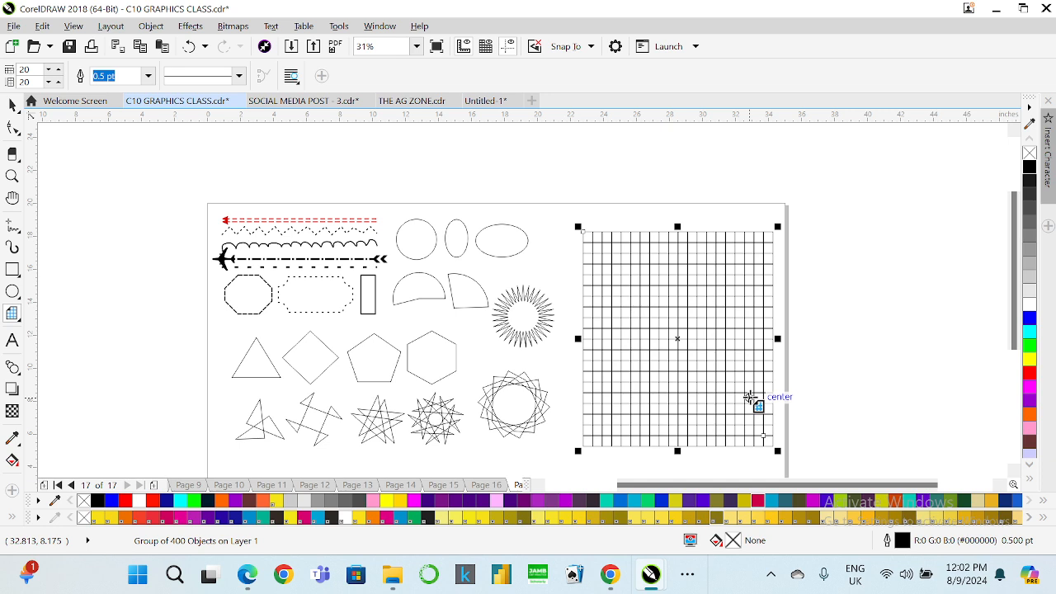
{"action": "key", "text": "space"}
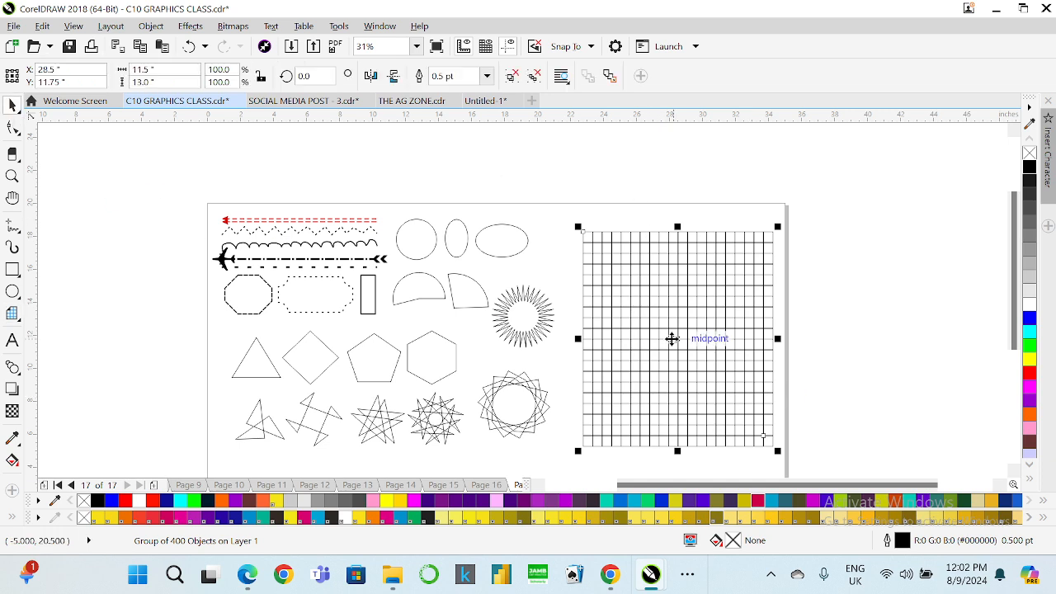
{"action": "left_click_drag", "start_coordinate": [672, 337], "coordinate": [662, 331]}
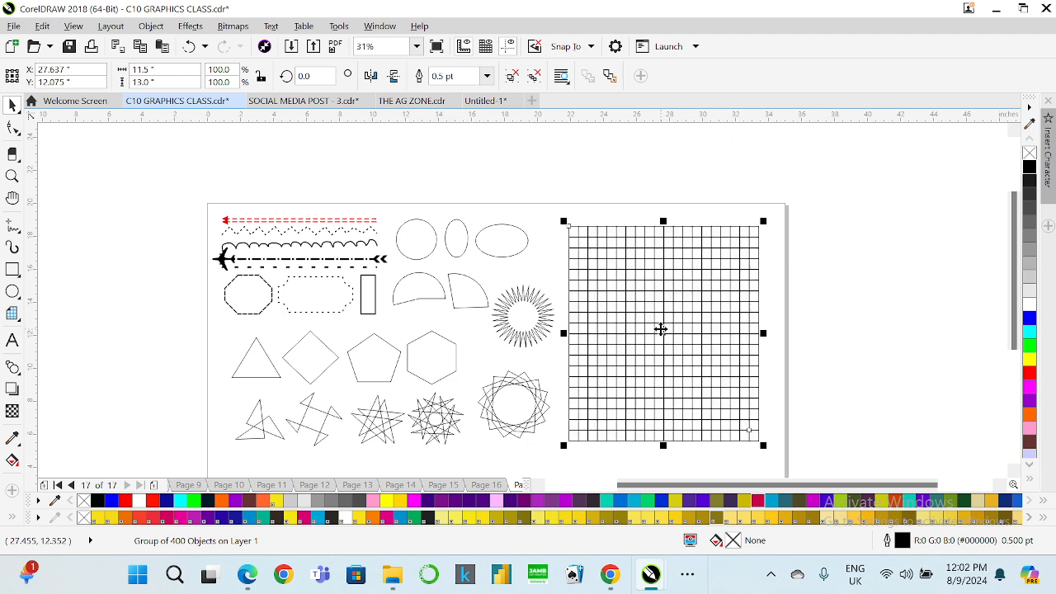
- Look through the text wrapping styles available for the grid
{"action": "left_click", "coordinate": [12, 313]}
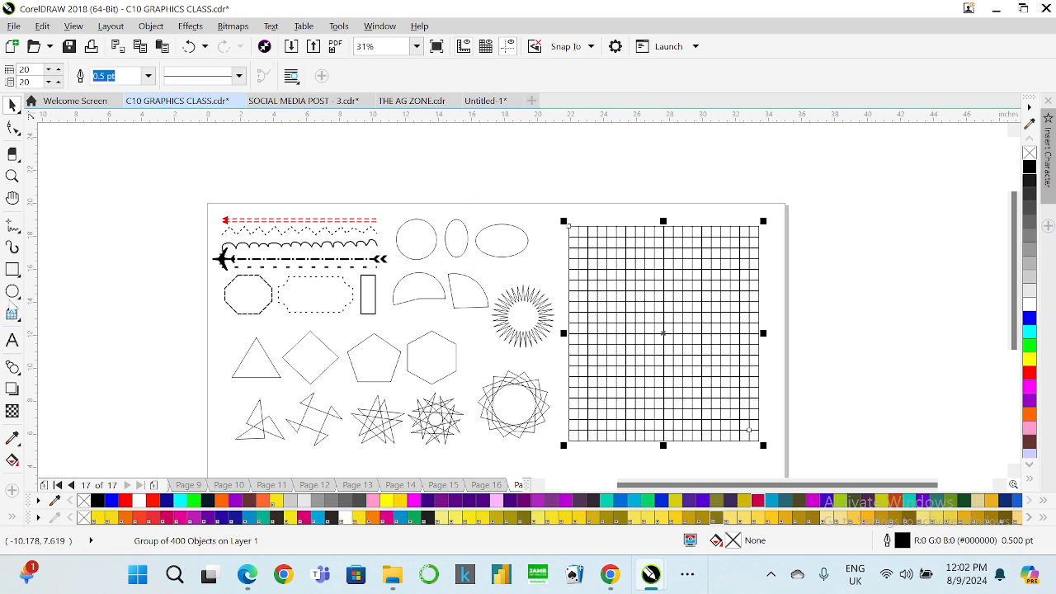
{"action": "left_click", "coordinate": [291, 76]}
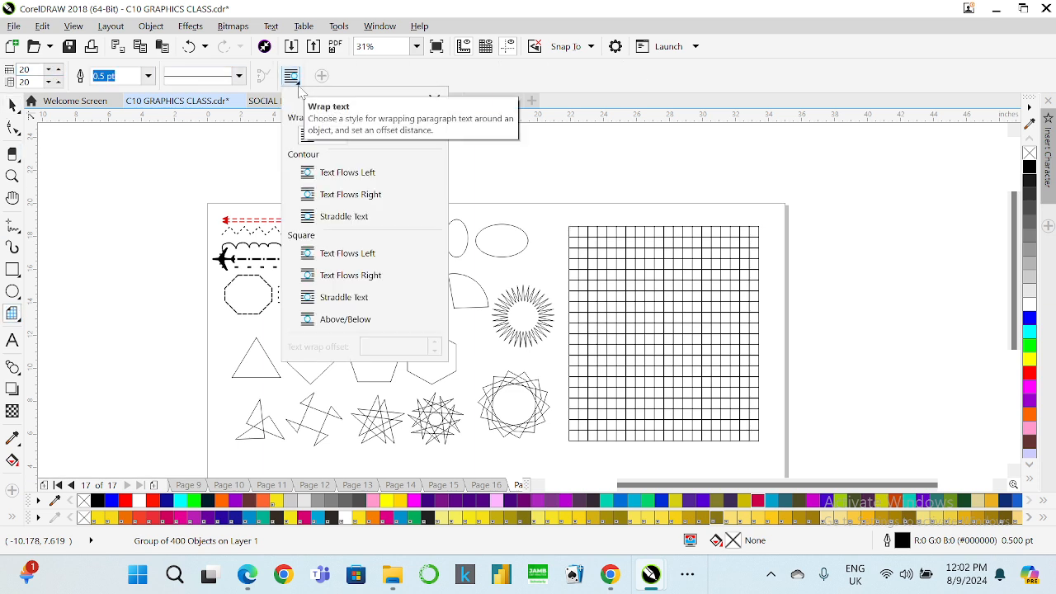
{"action": "left_click", "coordinate": [299, 86]}
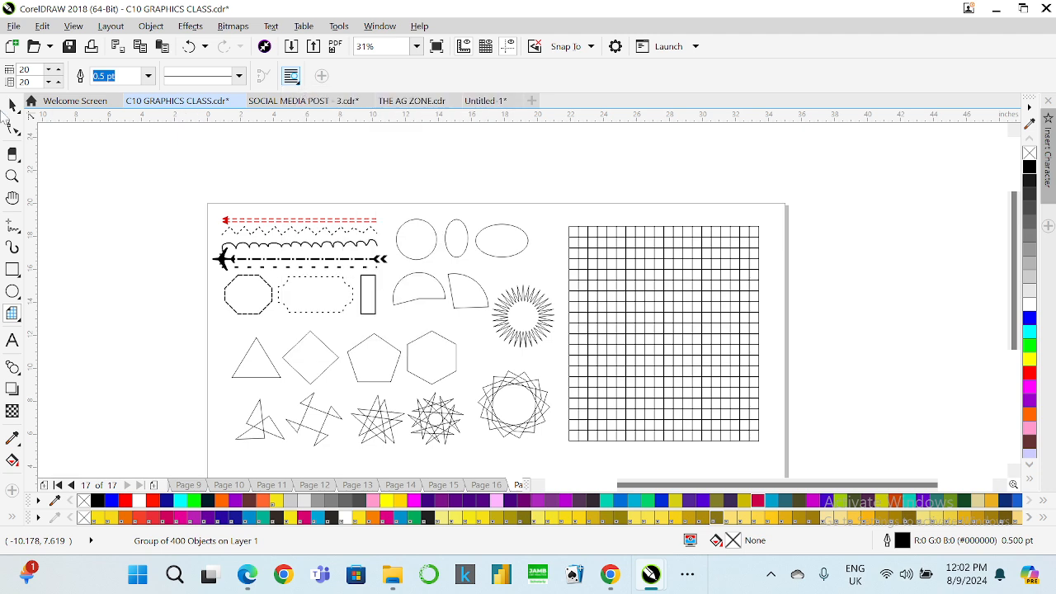
{"action": "left_click", "coordinate": [12, 105]}
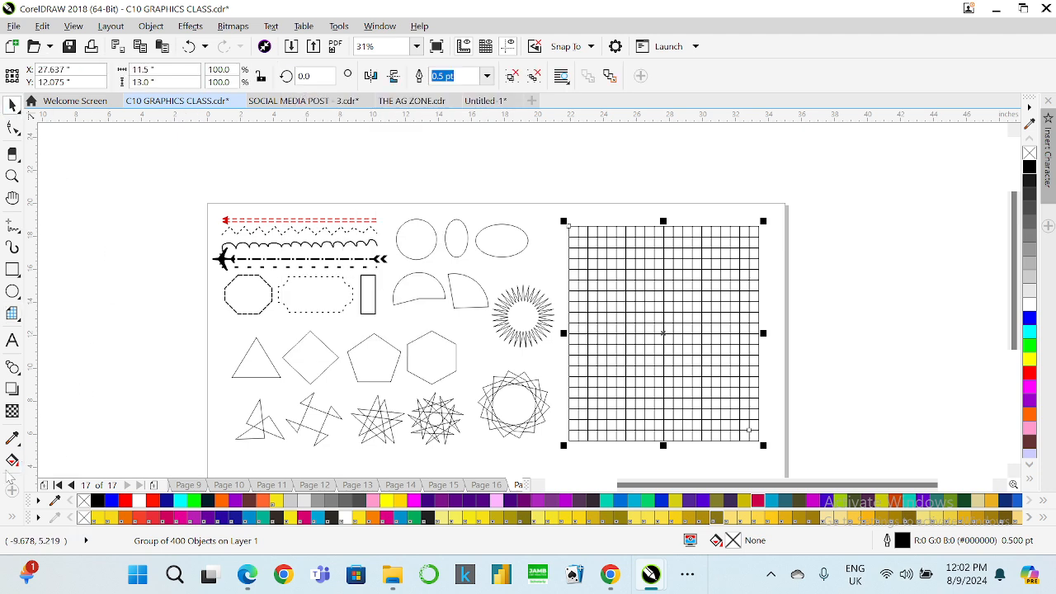
- Scale the graph paper grid down to 55%, keeping its upper-left corner in place
{"action": "left_click", "coordinate": [20, 320]}
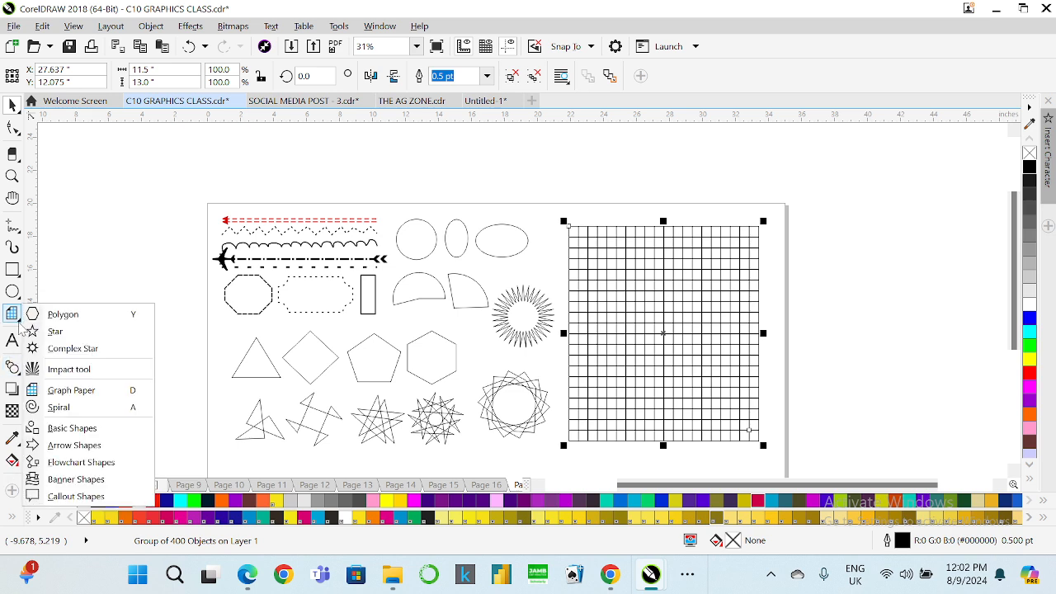
{"action": "left_click", "coordinate": [85, 410]}
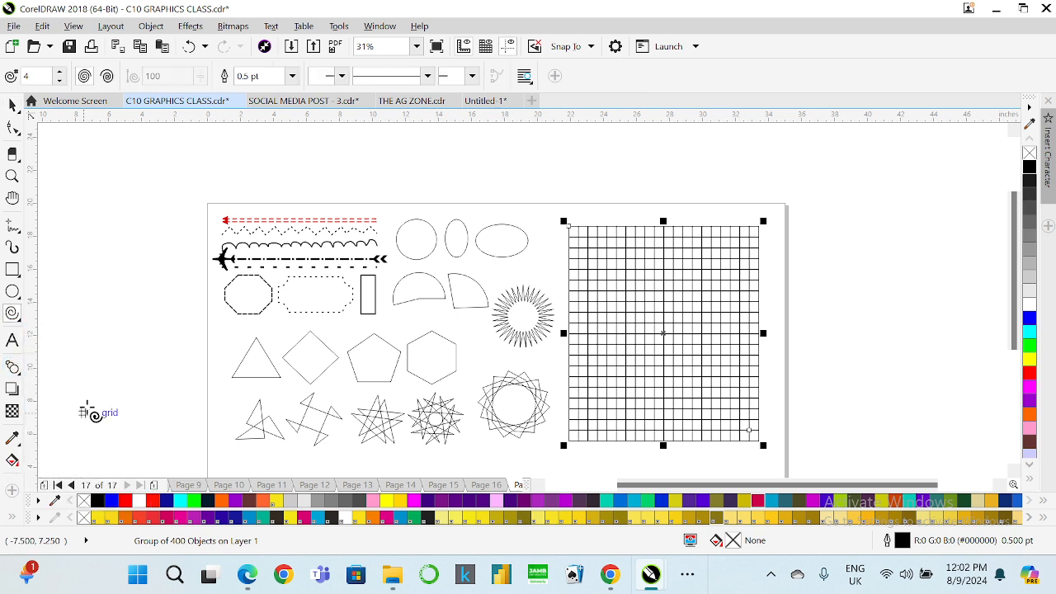
{"action": "scroll", "coordinate": [338, 257], "scroll_direction": "down", "scroll_amount": 2}
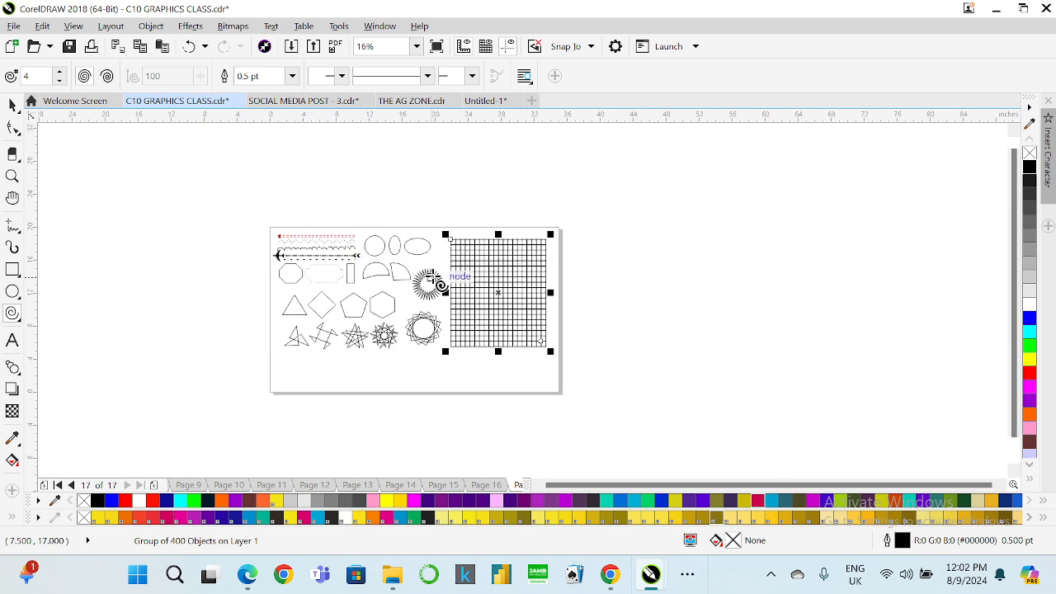
{"action": "left_click", "coordinate": [13, 104]}
{"action": "left_click_drag", "start_coordinate": [548, 350], "coordinate": [481, 279]}
{"action": "left_click", "coordinate": [480, 279]}
{"action": "scroll", "coordinate": [510, 272], "scroll_direction": "up", "scroll_amount": 2}
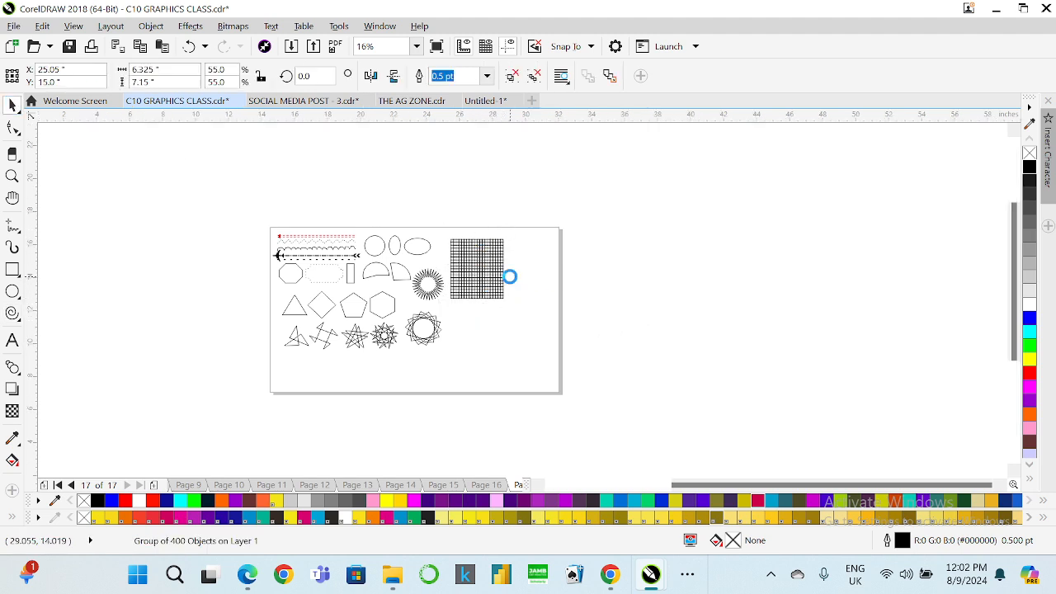
{"action": "left_click", "coordinate": [528, 251]}
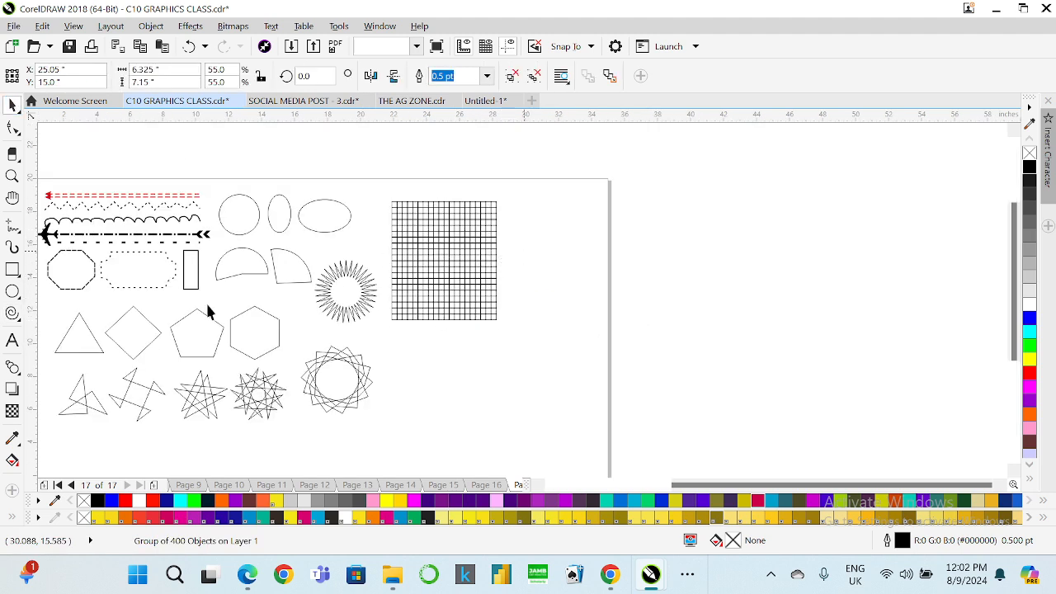
- Draw a symmetrical spiral with 10 revolutions, about 4.5 inches across, in the free area right of the graph paper grid
{"action": "left_click", "coordinate": [13, 313]}
{"action": "scroll", "coordinate": [528, 233], "scroll_direction": "up", "scroll_amount": 2}
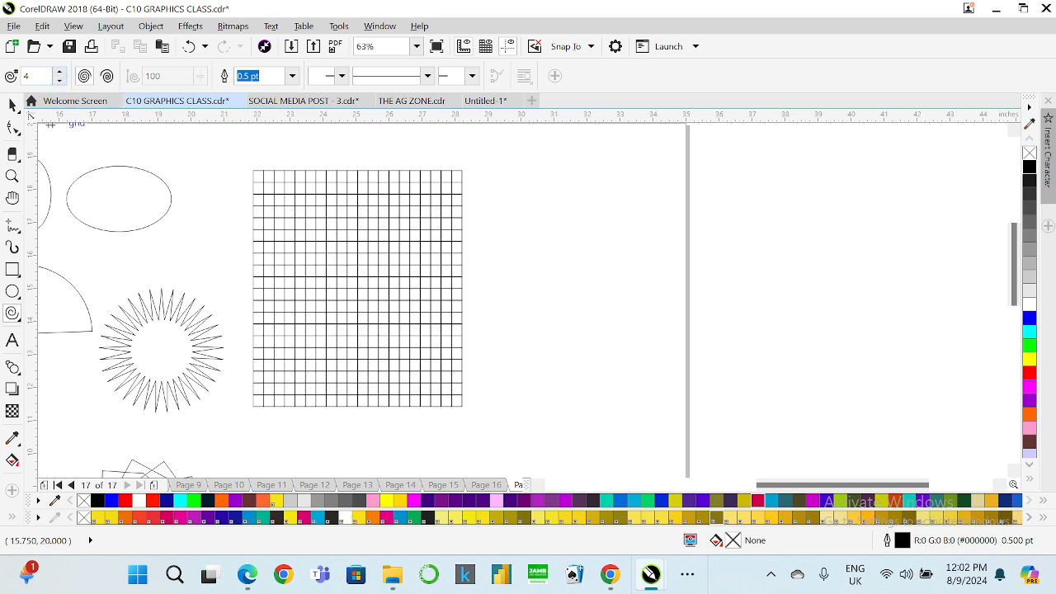
{"action": "left_click", "coordinate": [60, 71]}
{"action": "left_click_drag", "start_coordinate": [512, 221], "coordinate": [661, 371]}
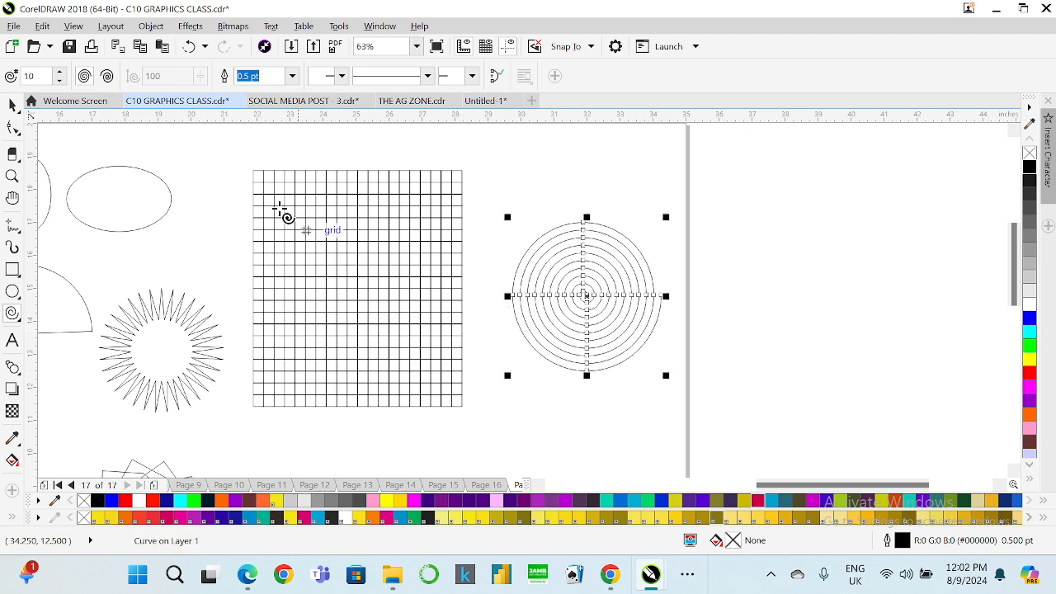
- Draw a logarithmic spiral with 10 revolutions and an expansion factor of 100, about 5.5 inches across, below the grid
{"action": "left_click", "coordinate": [108, 76]}
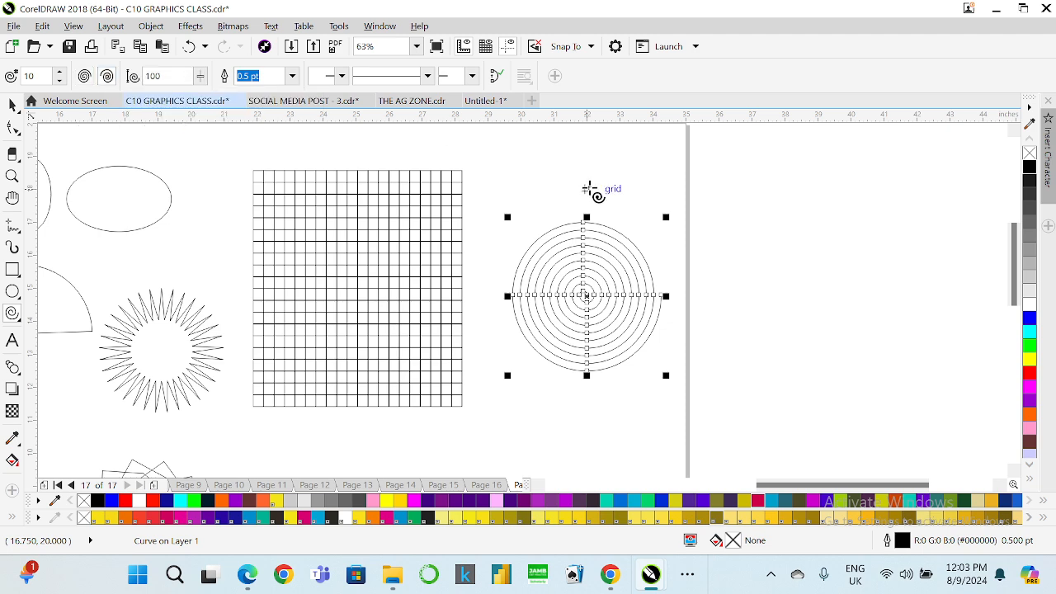
{"action": "scroll", "coordinate": [545, 203], "scroll_direction": "down", "scroll_amount": 2}
{"action": "left_click_drag", "start_coordinate": [404, 322], "coordinate": [495, 414]}
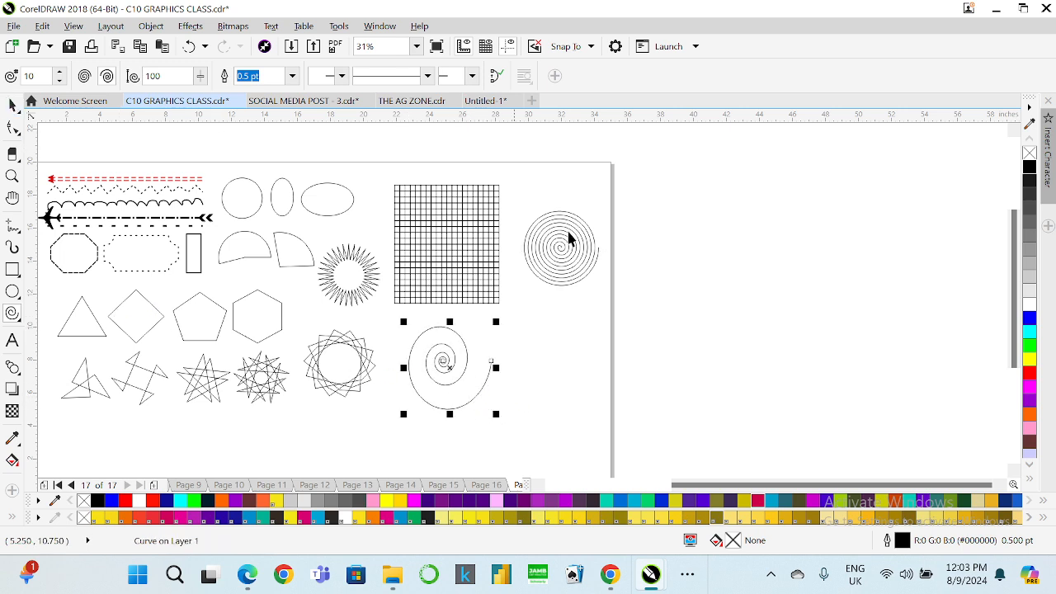
{"action": "key", "text": "space"}
{"action": "left_click", "coordinate": [640, 238]}
{"action": "scroll", "coordinate": [632, 258], "scroll_direction": "down", "scroll_amount": 1}
{"action": "scroll", "coordinate": [417, 266], "scroll_direction": "up", "scroll_amount": 1}
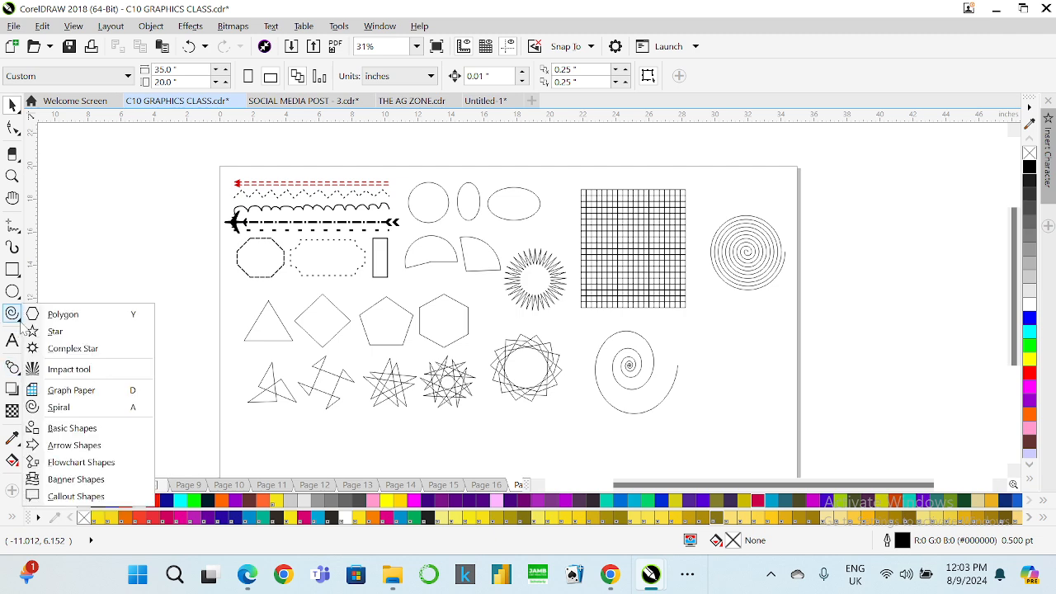
- Draw a prohibition sign from the basic shapes, about 6.25 by 6 inches, below the symmetrical spiral
{"action": "left_click", "coordinate": [19, 370]}
{"action": "left_click", "coordinate": [12, 314]}
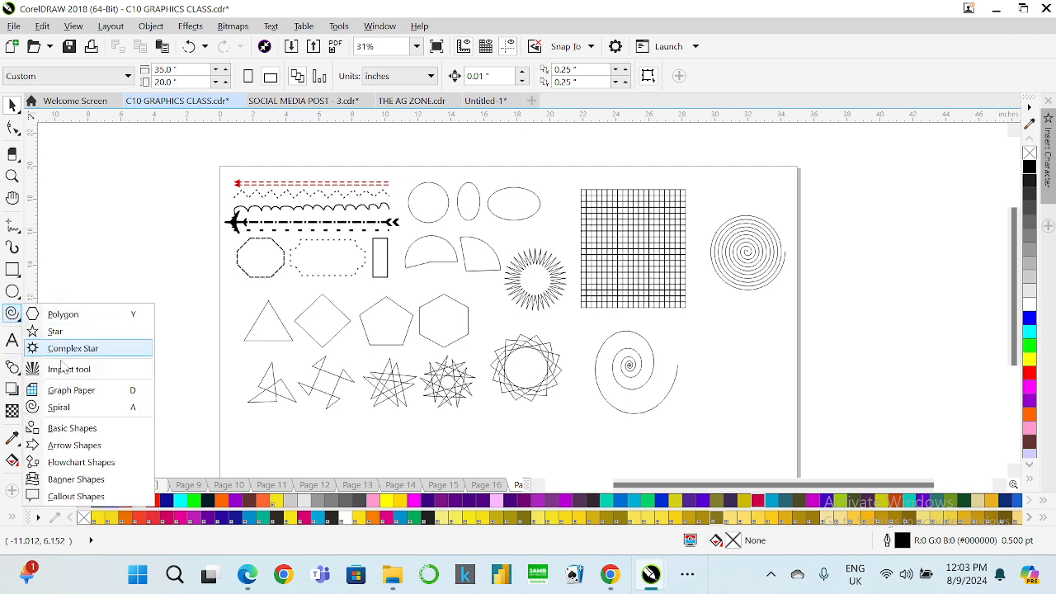
{"action": "left_click", "coordinate": [66, 428]}
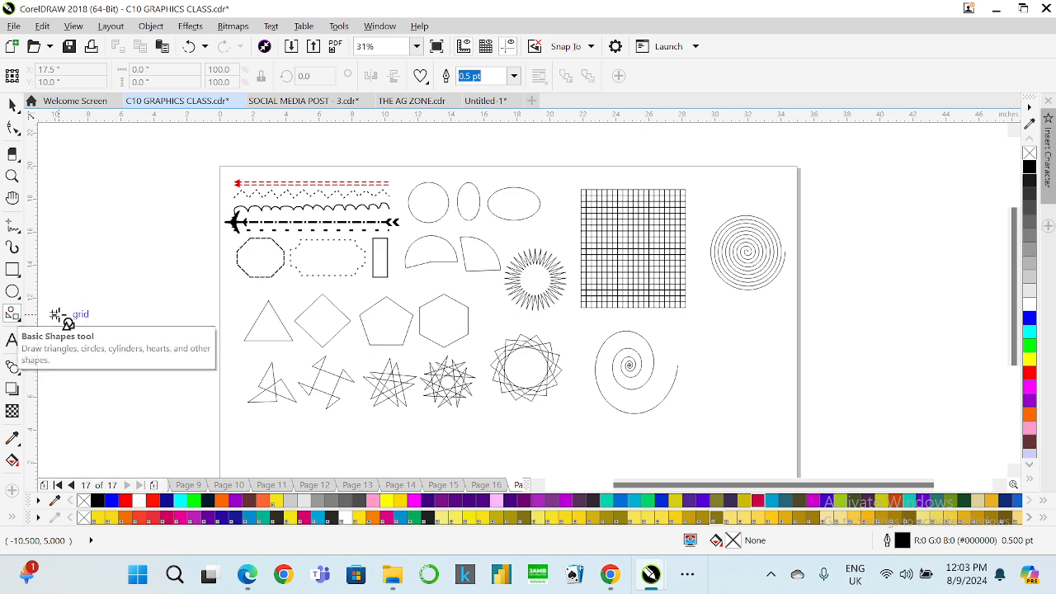
{"action": "left_click", "coordinate": [421, 76]}
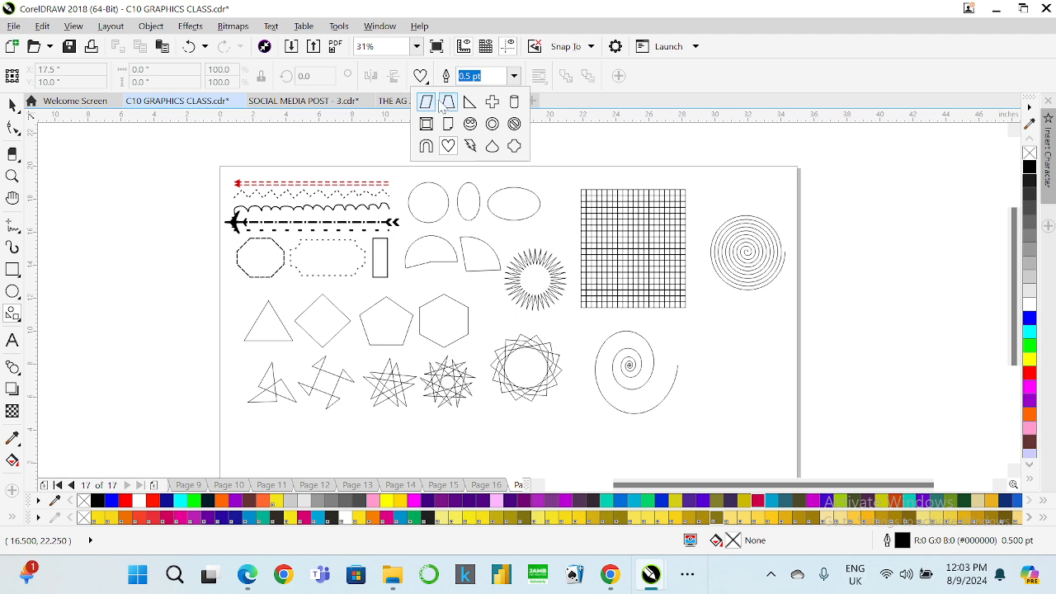
{"action": "left_click", "coordinate": [515, 124]}
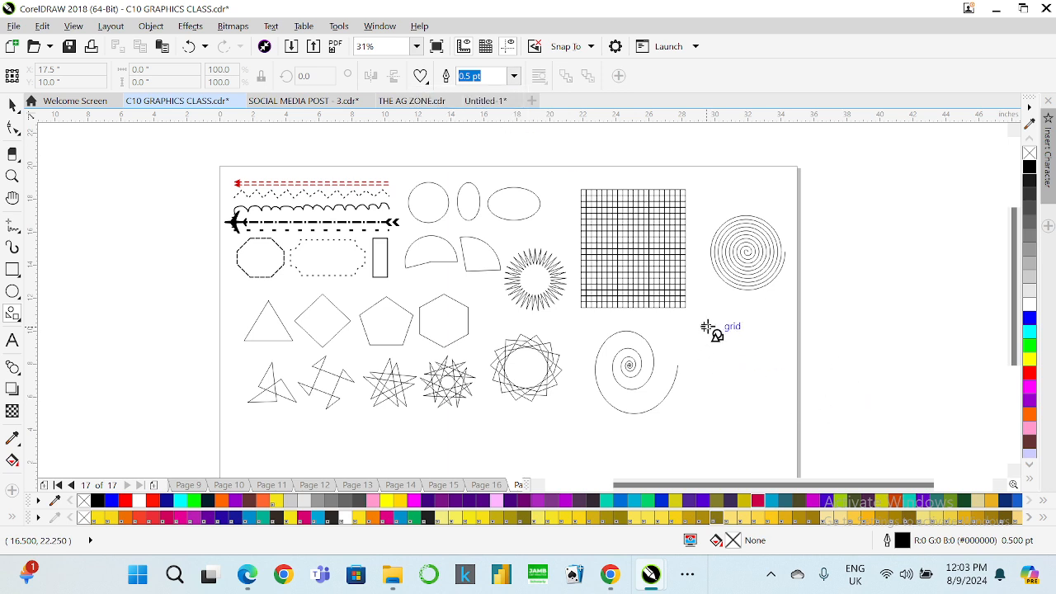
{"action": "left_click_drag", "start_coordinate": [707, 328], "coordinate": [815, 429]}
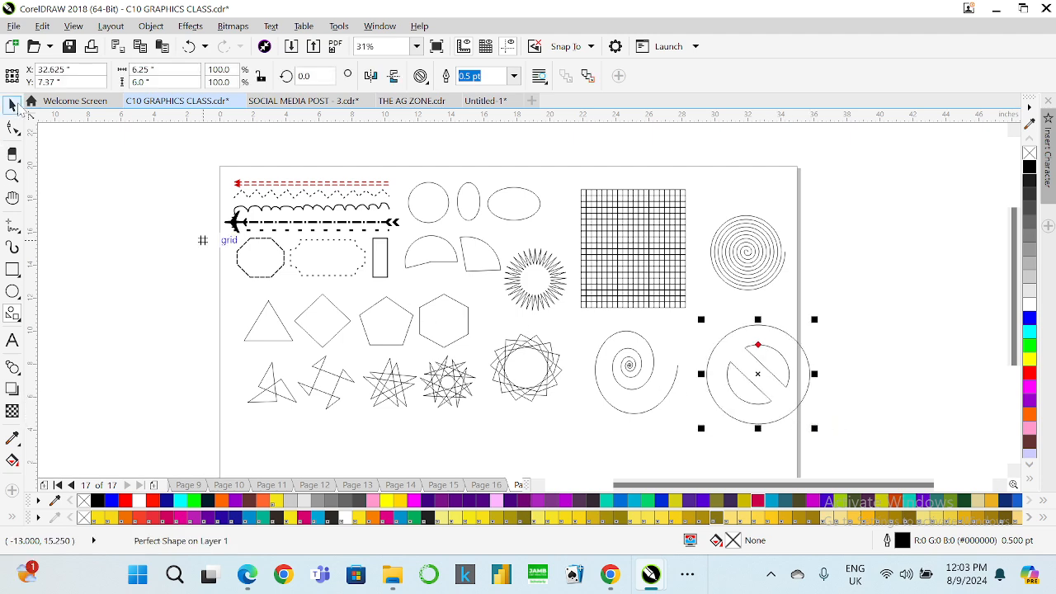
- Move the prohibition sign left so it lies fully on the page and fill it black
{"action": "left_click", "coordinate": [15, 105]}
{"action": "left_click", "coordinate": [746, 395]}
{"action": "left_click_drag", "start_coordinate": [741, 373], "coordinate": [718, 368]}
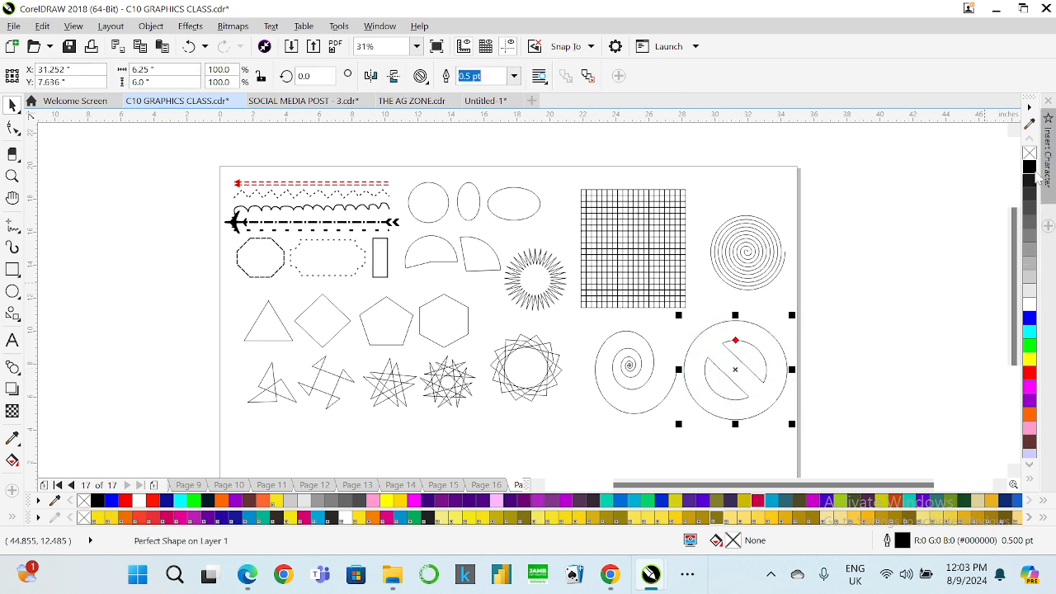
{"action": "left_click", "coordinate": [1029, 168]}
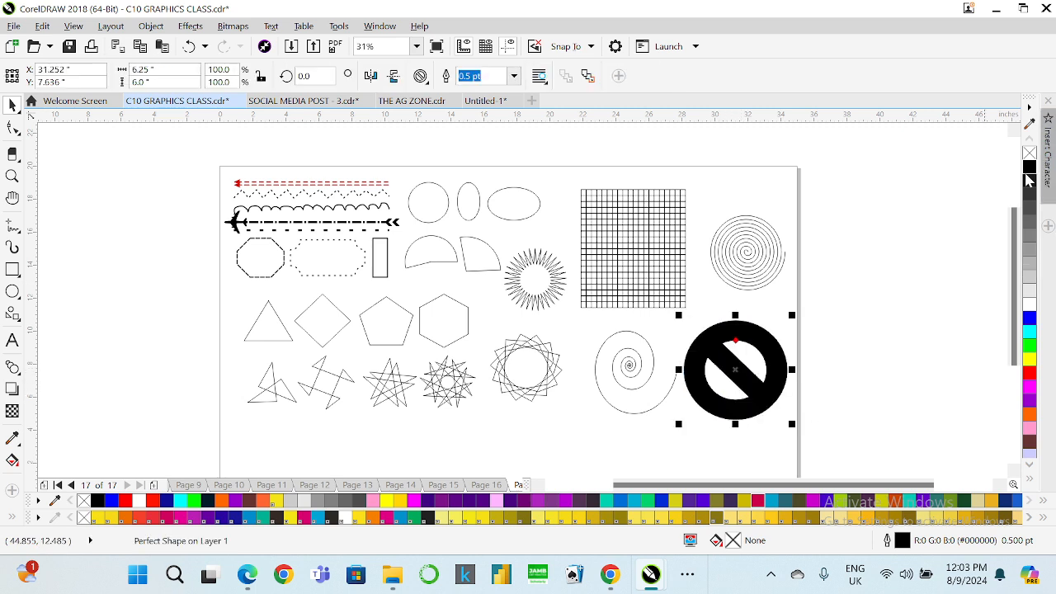
- Draw a smiley face from the basic shapes, about 5.75 inches across, below the leftmost complex stars
{"action": "left_click", "coordinate": [425, 82]}
{"action": "left_click", "coordinate": [470, 127]}
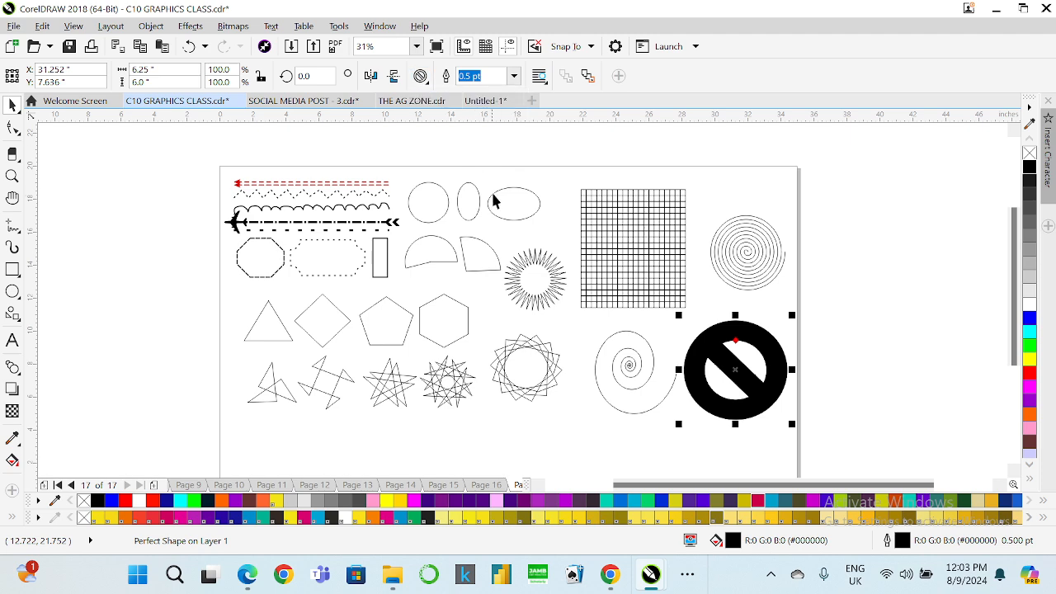
{"action": "scroll", "coordinate": [495, 199], "scroll_direction": "down", "scroll_amount": 1}
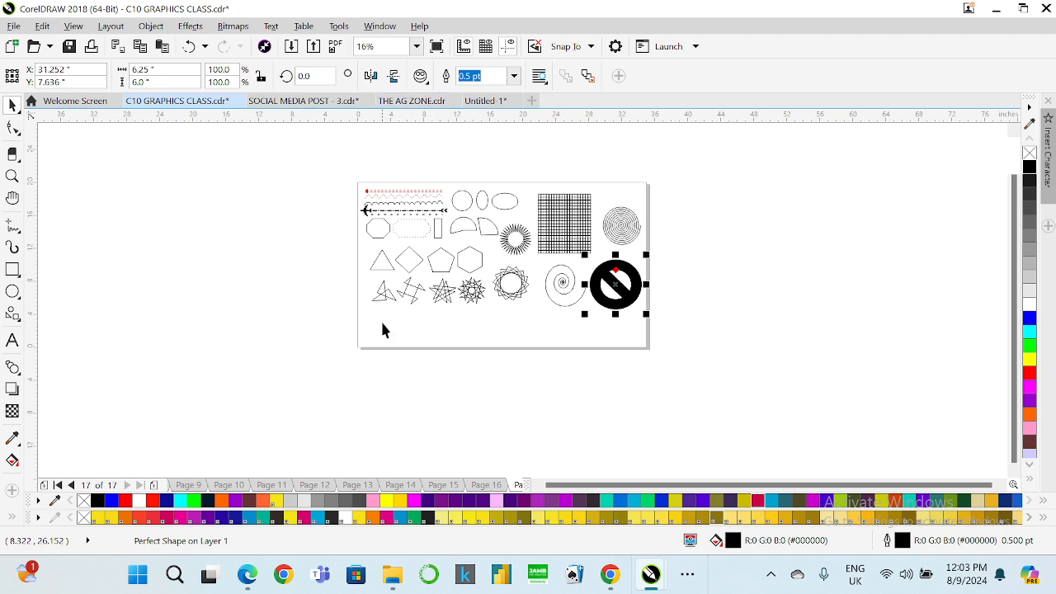
{"action": "left_click", "coordinate": [318, 321]}
{"action": "left_click", "coordinate": [12, 313]}
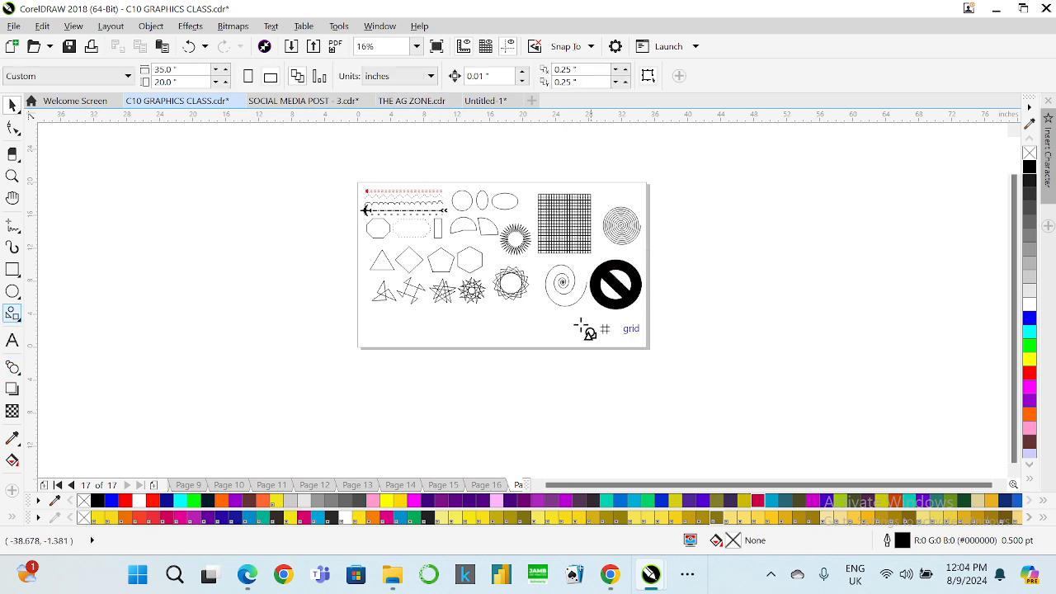
{"action": "scroll", "coordinate": [587, 330], "scroll_direction": "up", "scroll_amount": 1}
{"action": "left_click_drag", "start_coordinate": [228, 302], "coordinate": [313, 399]}
{"action": "key", "text": "space"}
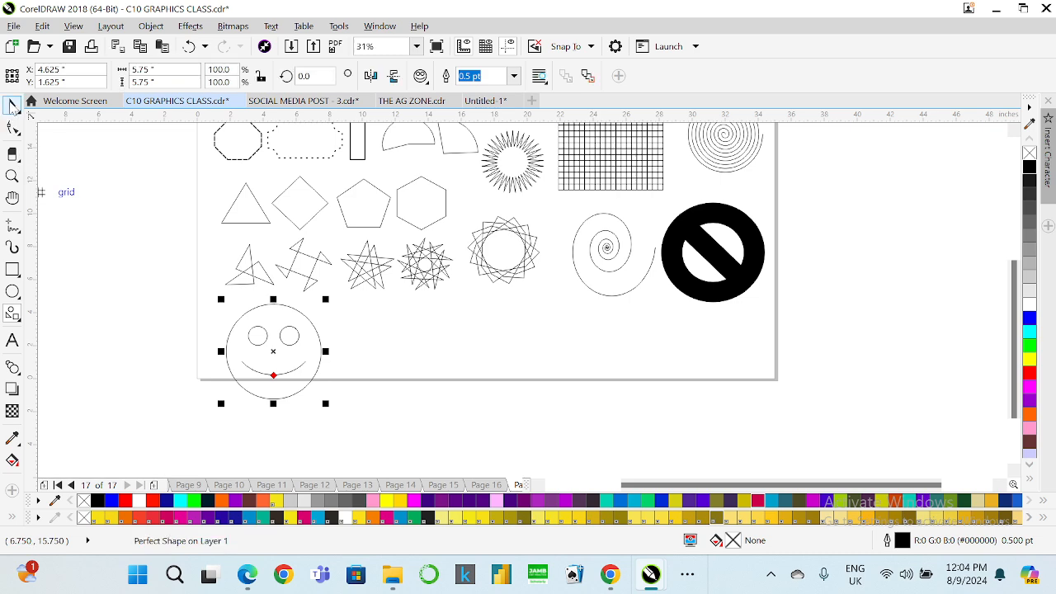
- Try a black fill on the smiley face, scale it to 65.2% from its upper-left corner, and clear the fill
{"action": "left_click", "coordinate": [1030, 168]}
{"action": "left_click_drag", "start_coordinate": [326, 403], "coordinate": [275, 369]}
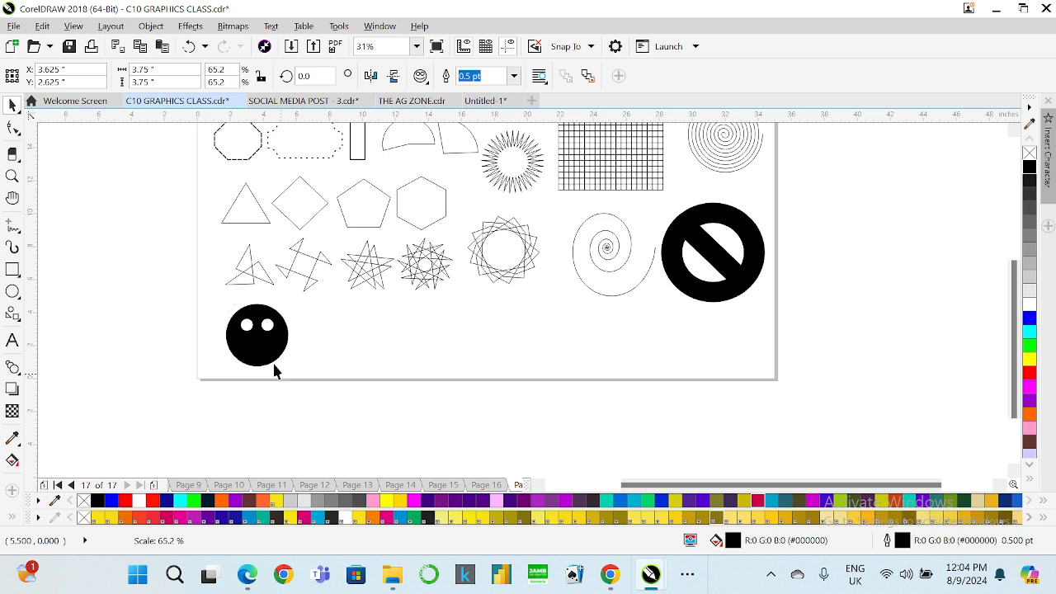
{"action": "left_click", "coordinate": [1031, 157]}
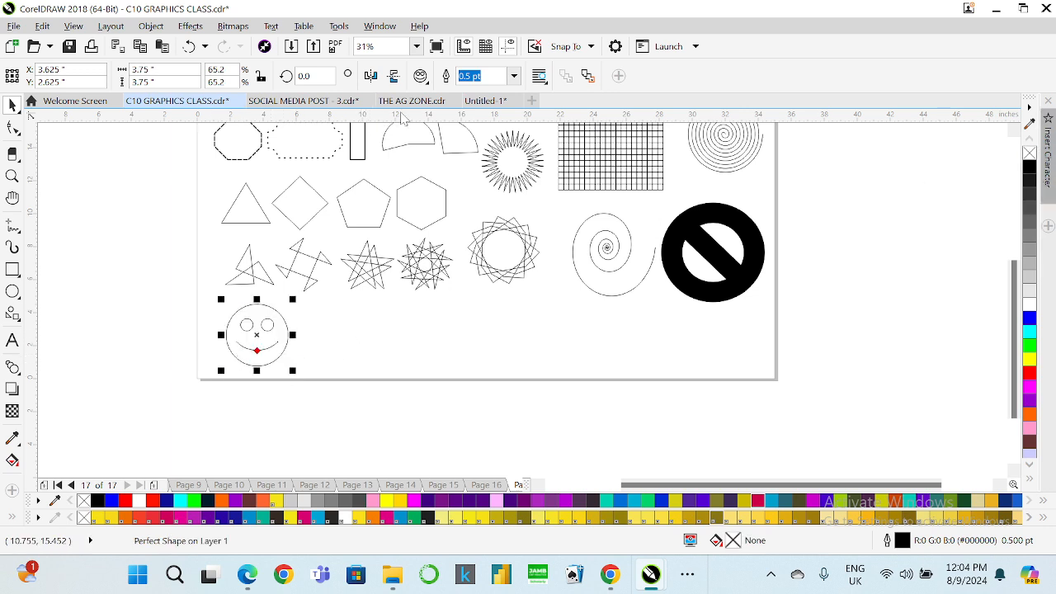
- Open the set of available basic shapes to choose another one
{"action": "left_click", "coordinate": [421, 75]}
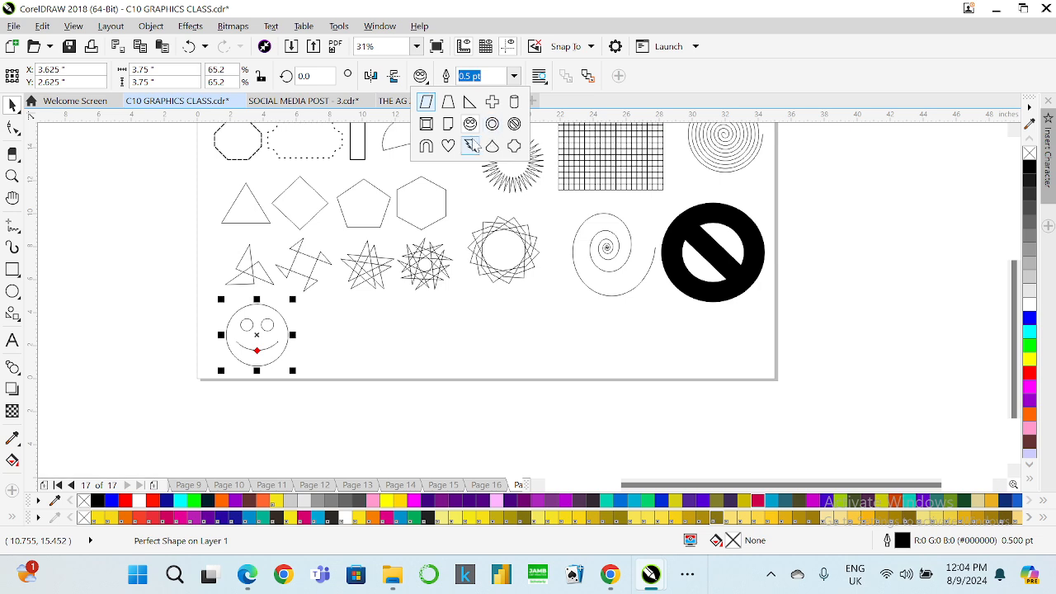
- Draw a double-headed horizontal arrow shape about 4.75 by 2.75 inches beside the smiley face
{"action": "left_click", "coordinate": [18, 322]}
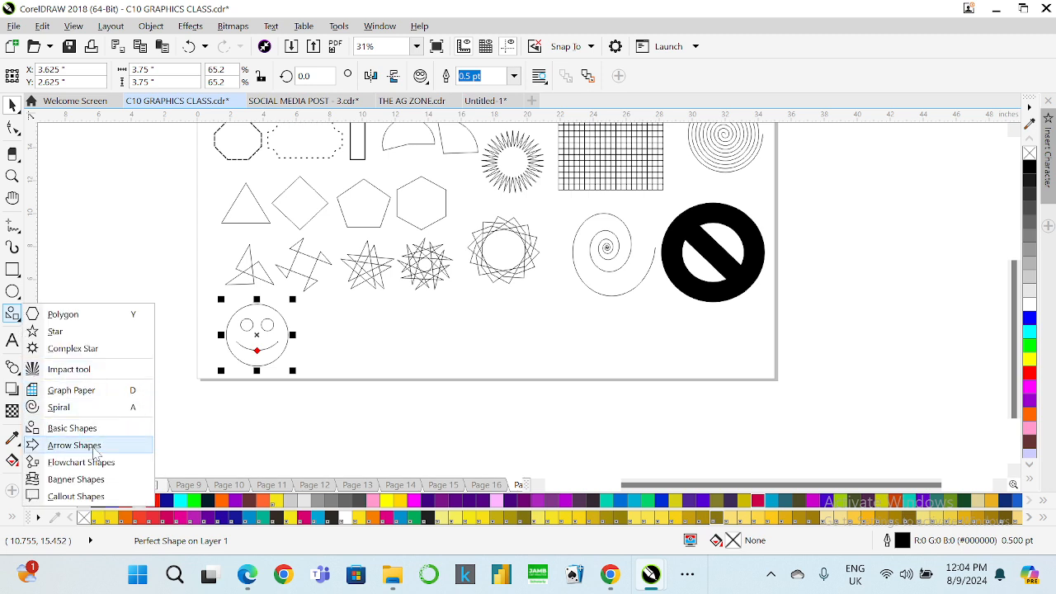
{"action": "left_click", "coordinate": [94, 447]}
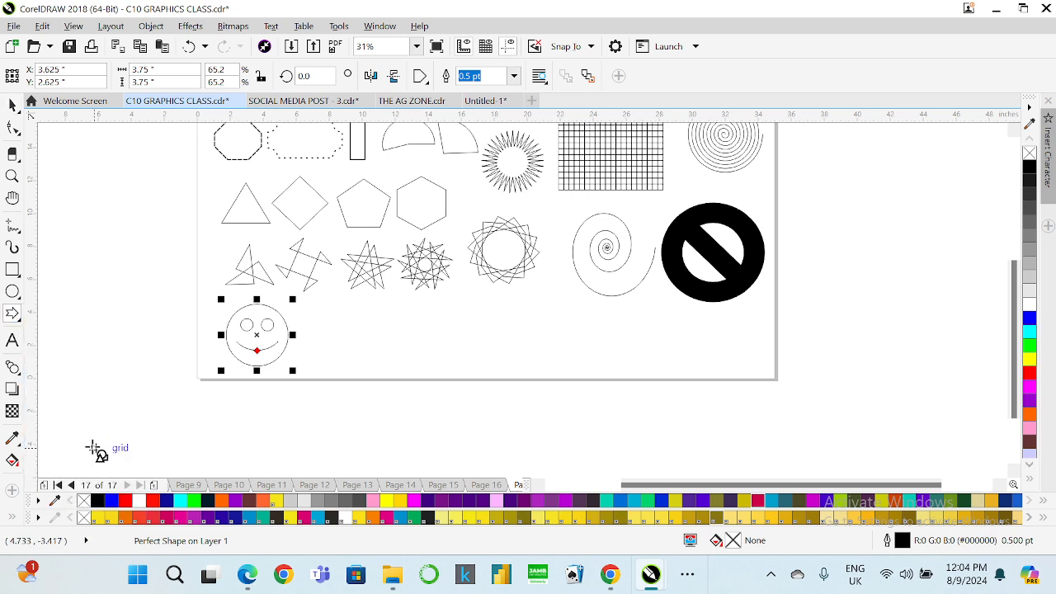
{"action": "left_click", "coordinate": [423, 79]}
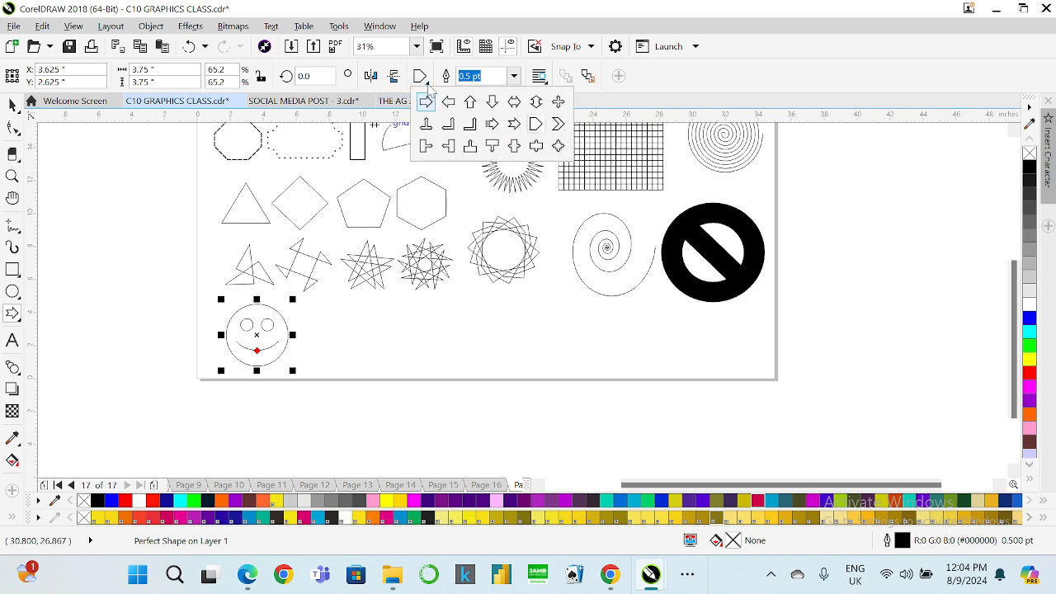
{"action": "left_click", "coordinate": [514, 101]}
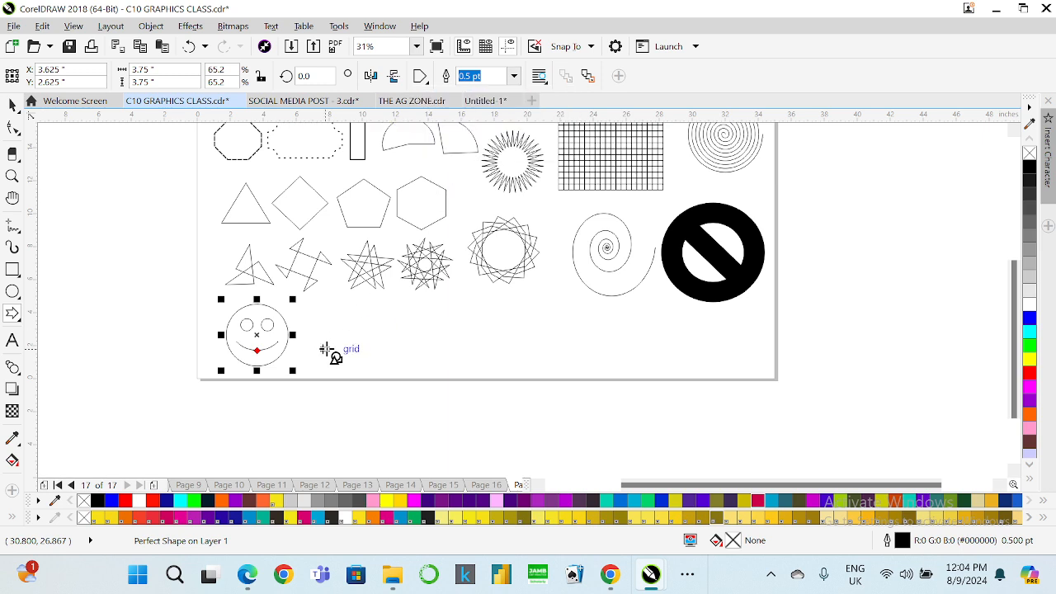
{"action": "left_click_drag", "start_coordinate": [333, 321], "coordinate": [416, 369]}
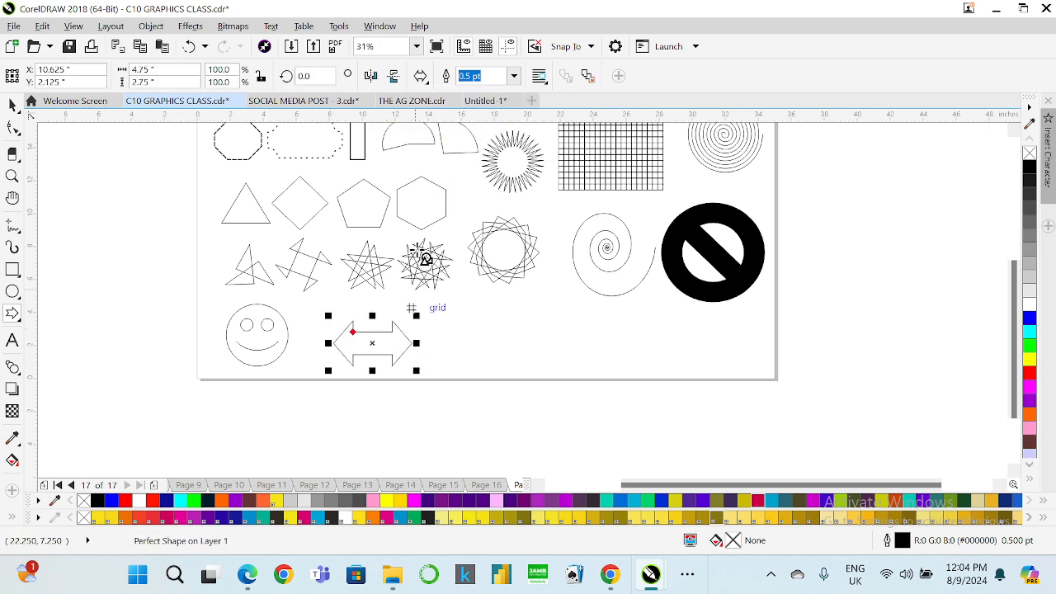
{"action": "left_click", "coordinate": [14, 315]}
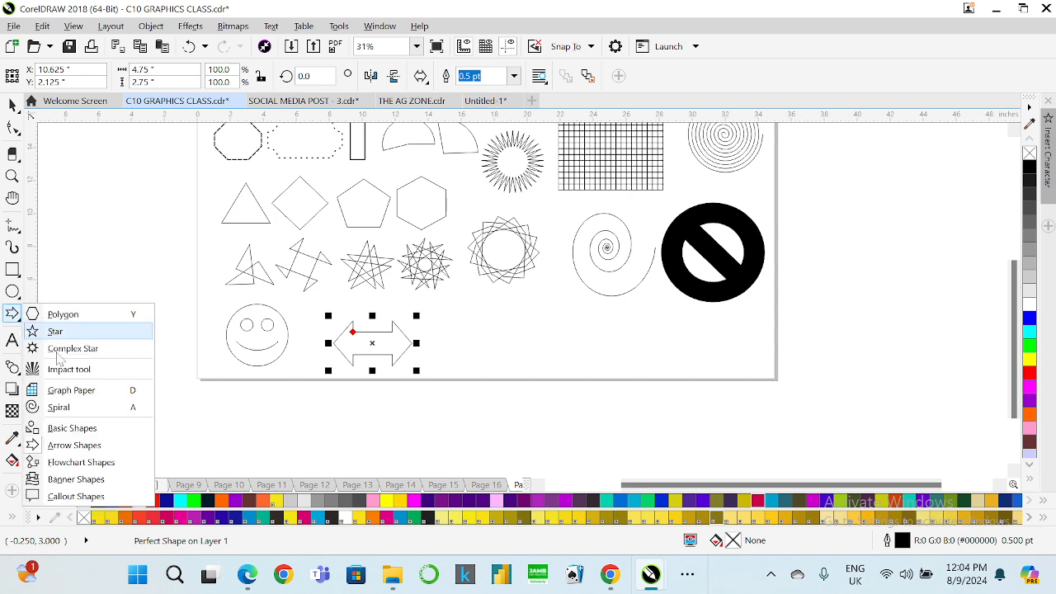
{"action": "left_click", "coordinate": [97, 463]}
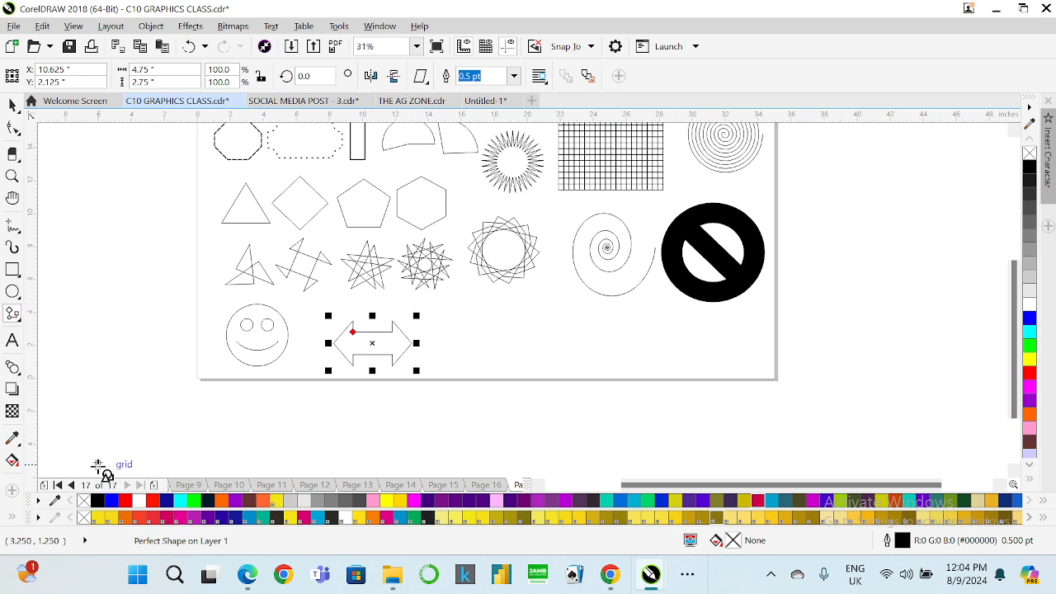
{"action": "left_click", "coordinate": [428, 81]}
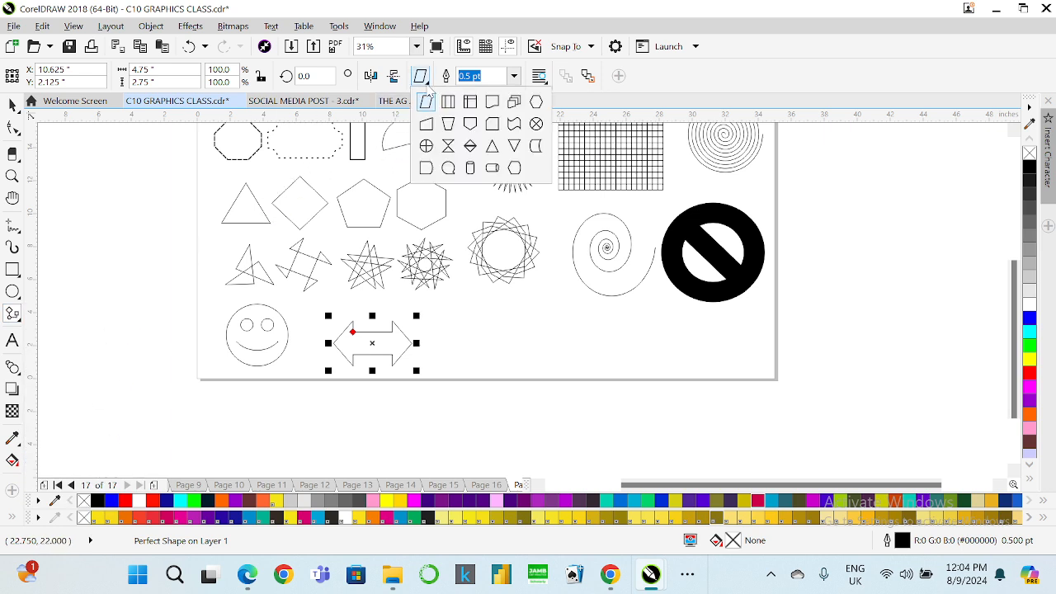
{"action": "left_click", "coordinate": [17, 323]}
{"action": "left_click", "coordinate": [19, 327]}
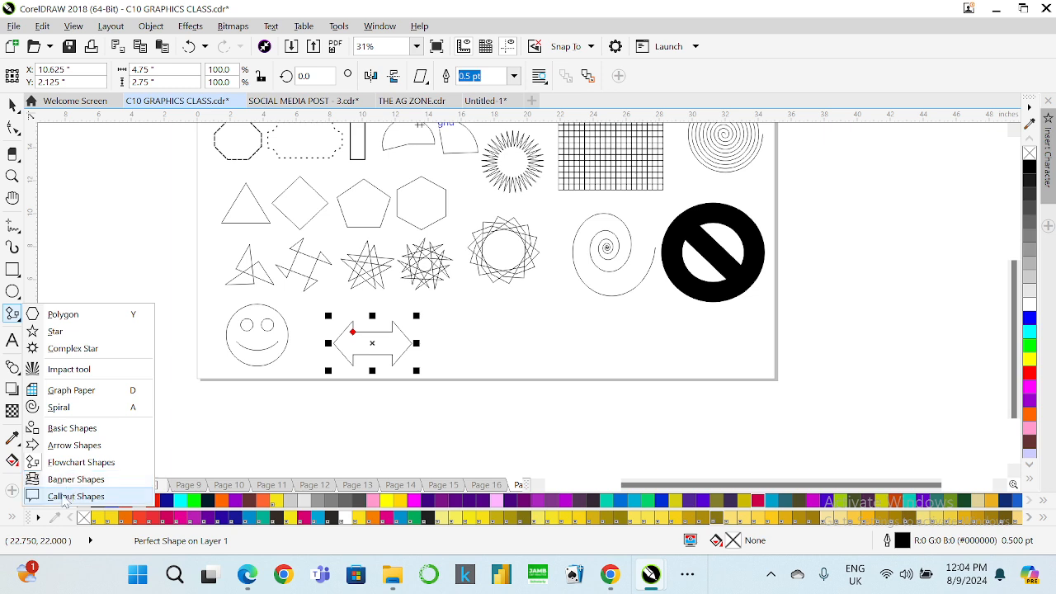
{"action": "left_click", "coordinate": [12, 105]}
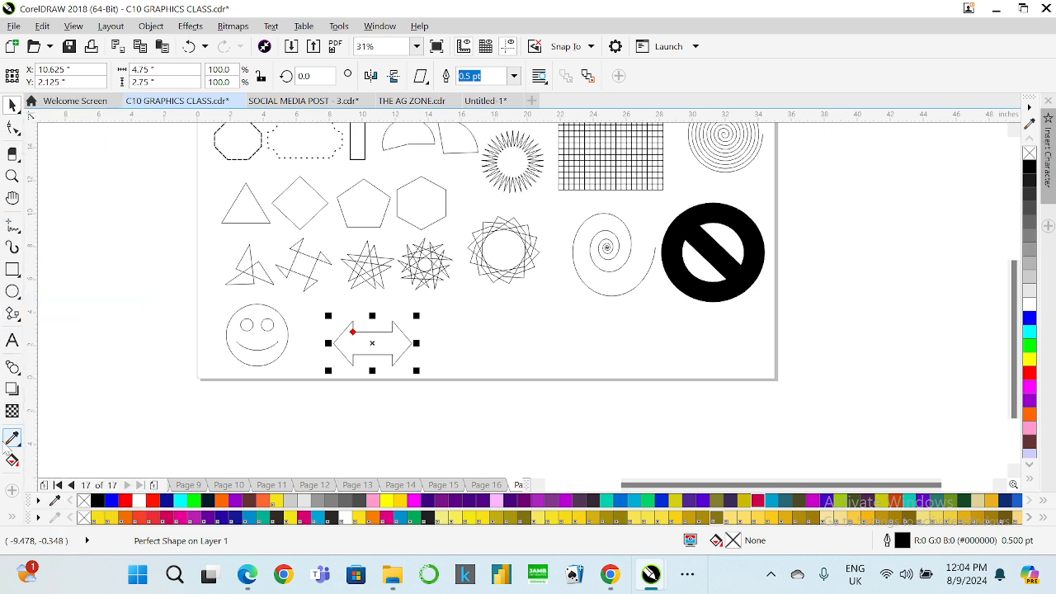
{"action": "left_click", "coordinate": [14, 341]}
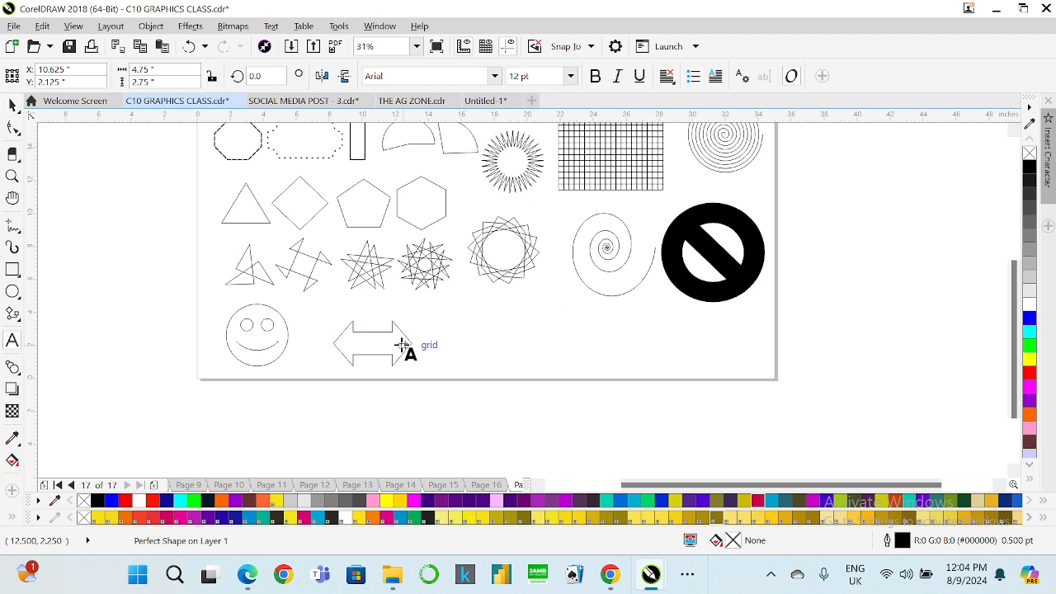
{"action": "left_click", "coordinate": [475, 340]}
{"action": "type", "text": "wws"}
{"action": "type", "text": "wswf"}
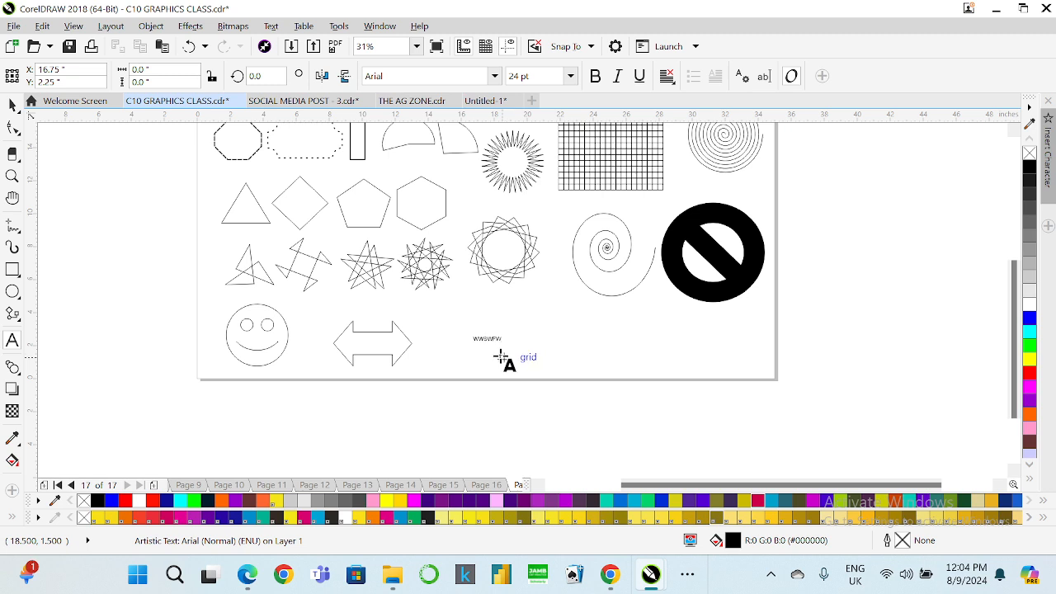
{"action": "left_click", "coordinate": [13, 106]}
{"action": "key", "text": "Delete"}
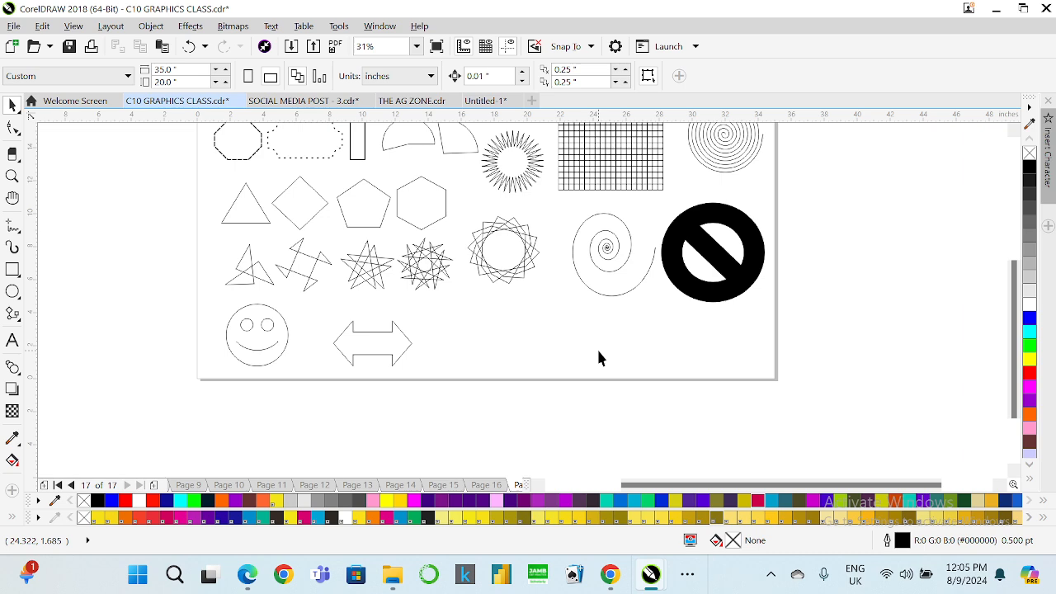
- Insert one new 35 by 20 inch page after page 17
{"action": "scroll", "coordinate": [476, 300], "scroll_direction": "down", "scroll_amount": 1}
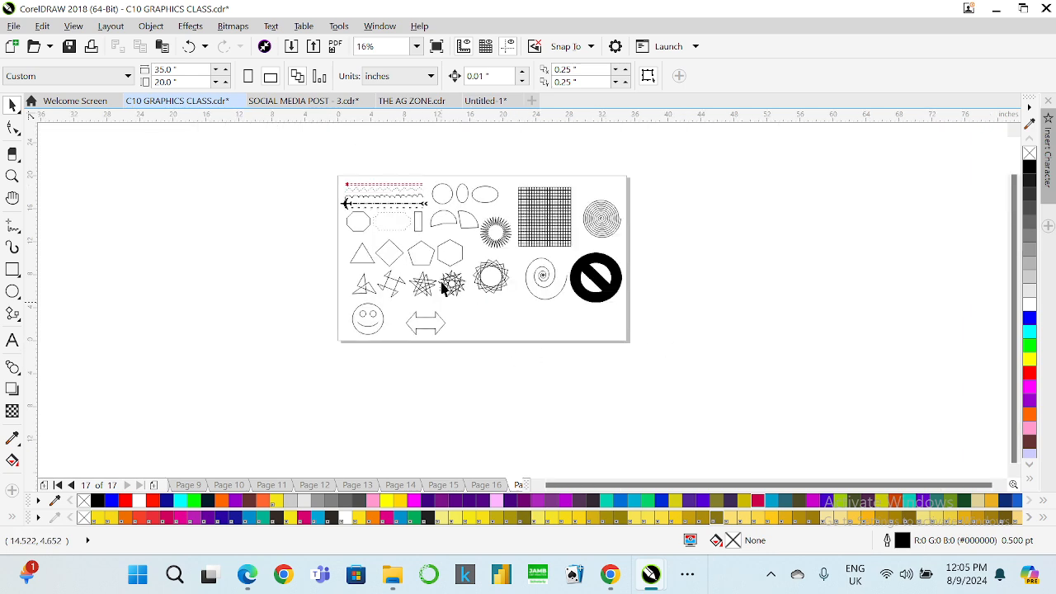
{"action": "scroll", "coordinate": [440, 195], "scroll_direction": "up", "scroll_amount": 1}
{"action": "key", "text": "Page_Down"}
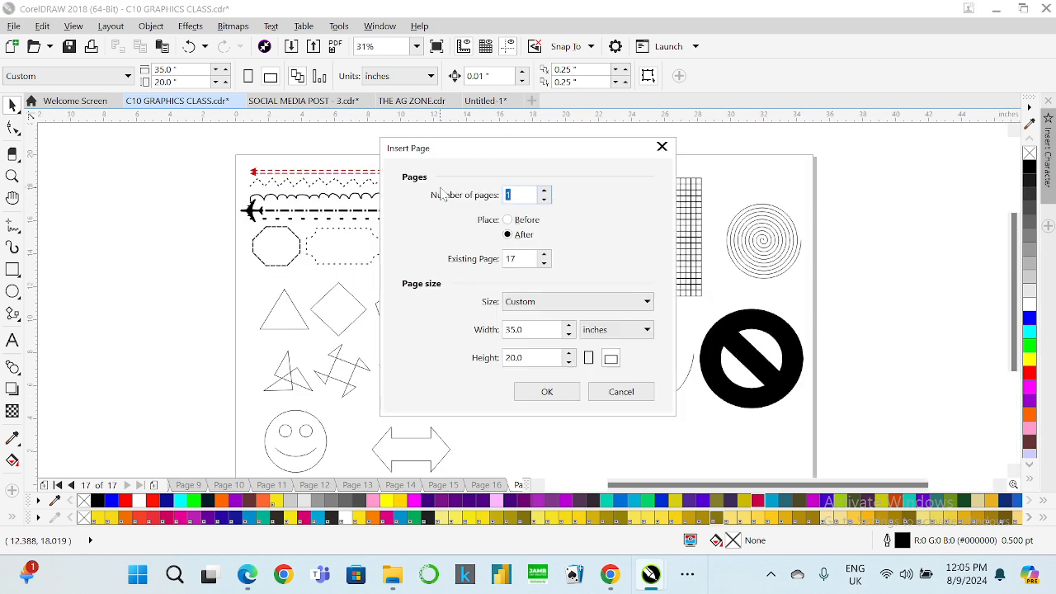
{"action": "key", "text": "Return"}
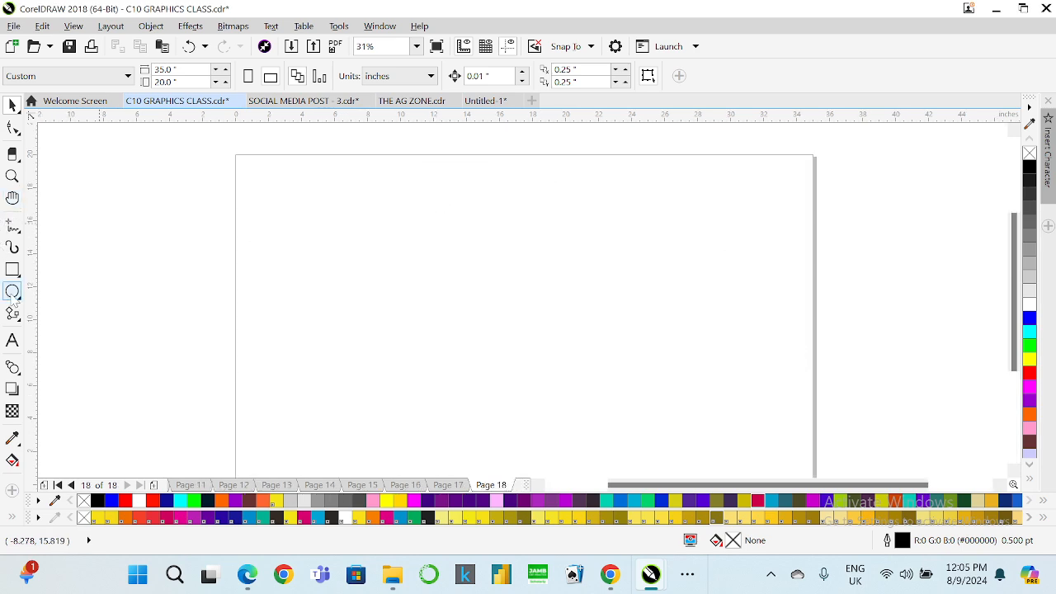
- Add the artistic text "Eye" near the page's upper-left corner and enlarge it to about 330 pt
{"action": "left_click", "coordinate": [13, 339]}
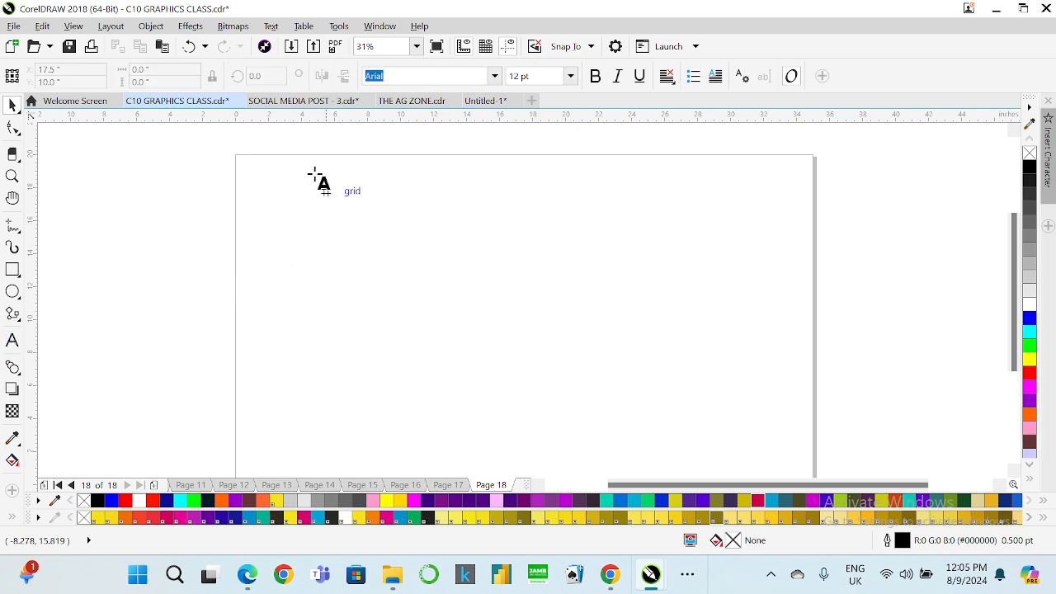
{"action": "left_click", "coordinate": [278, 184]}
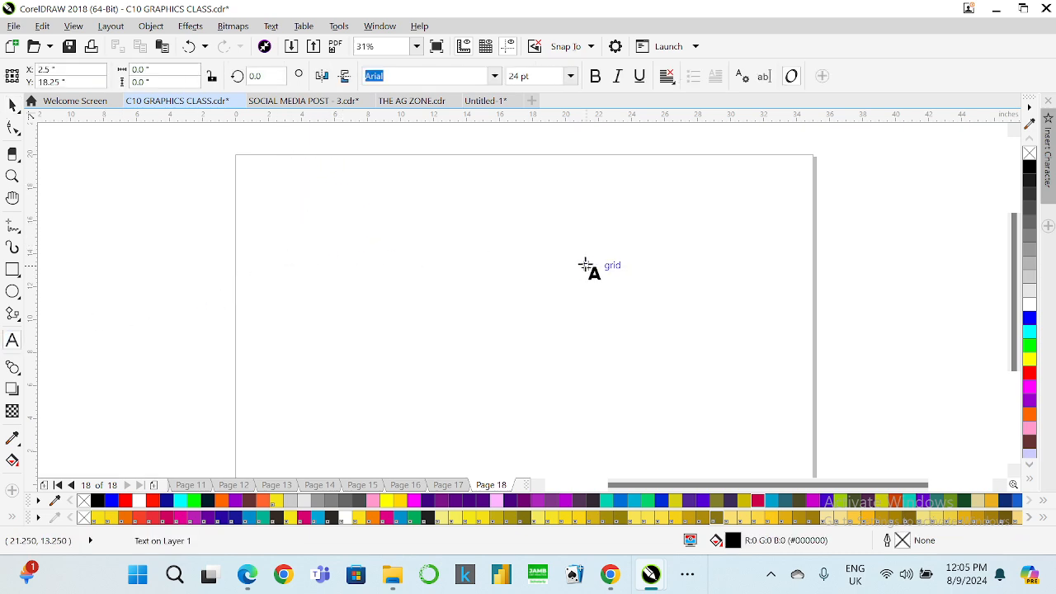
{"action": "type", "text": "a"}
{"action": "key", "text": "BackSpace"}
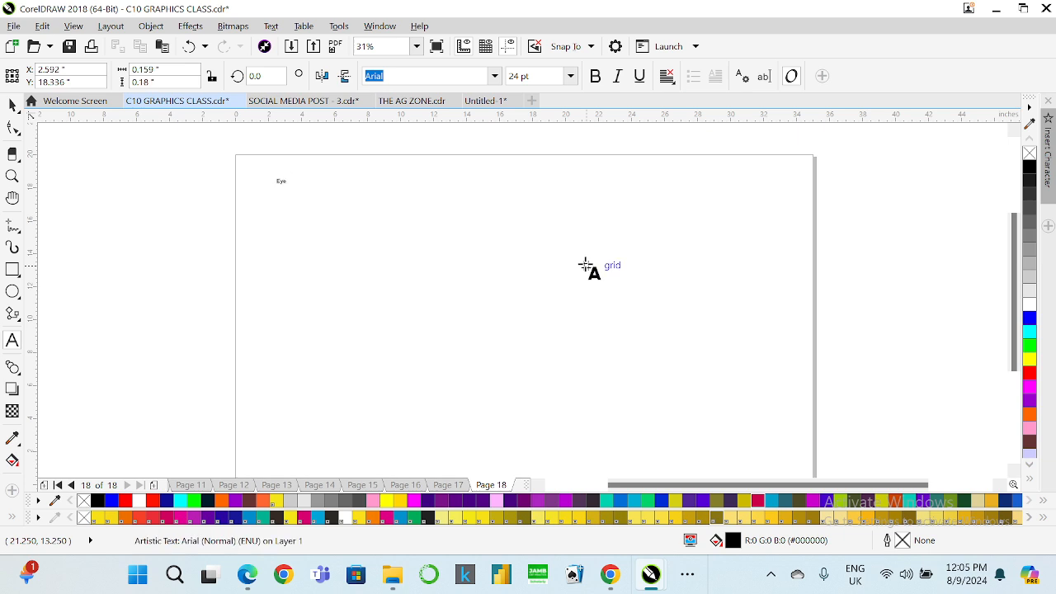
{"action": "left_click", "coordinate": [15, 105]}
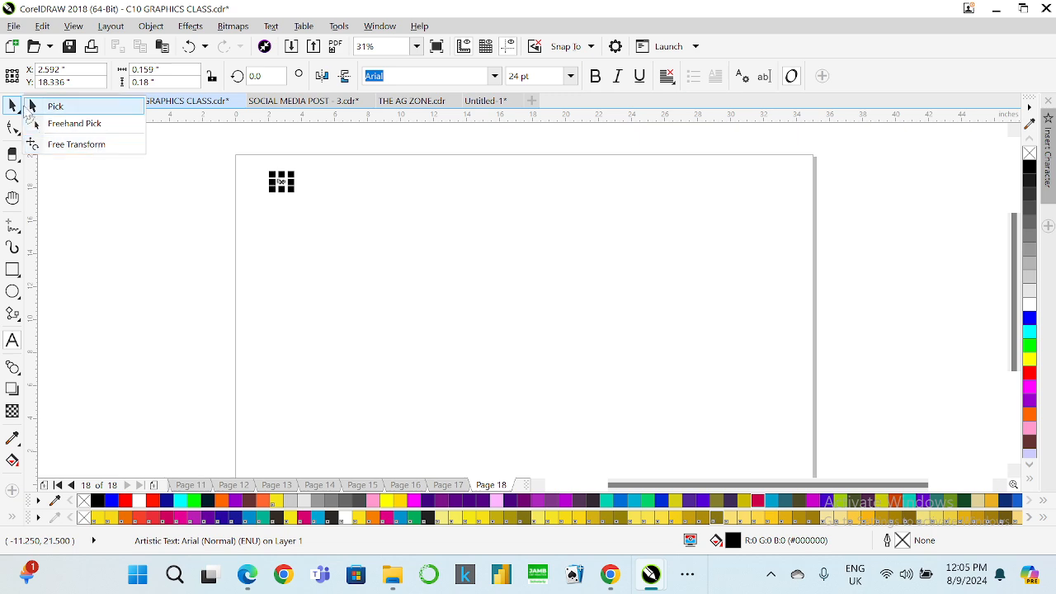
{"action": "left_click", "coordinate": [33, 107]}
{"action": "left_click_drag", "start_coordinate": [295, 192], "coordinate": [424, 264]}
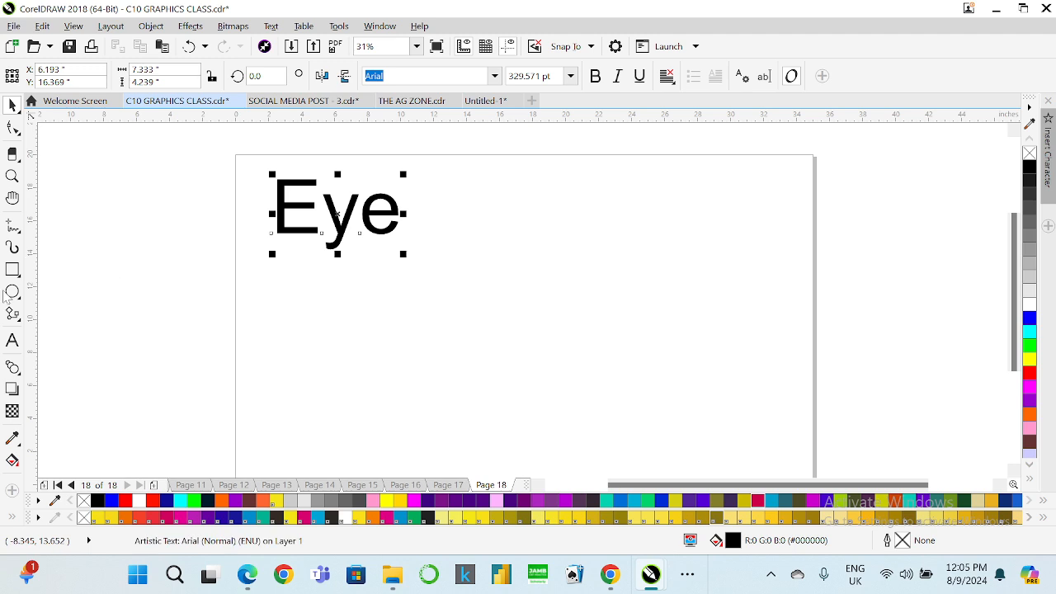
- Extend the text to "Eye Care", then reposition it slightly down and right at a reduced size of about 291 pt
{"action": "left_click", "coordinate": [13, 340]}
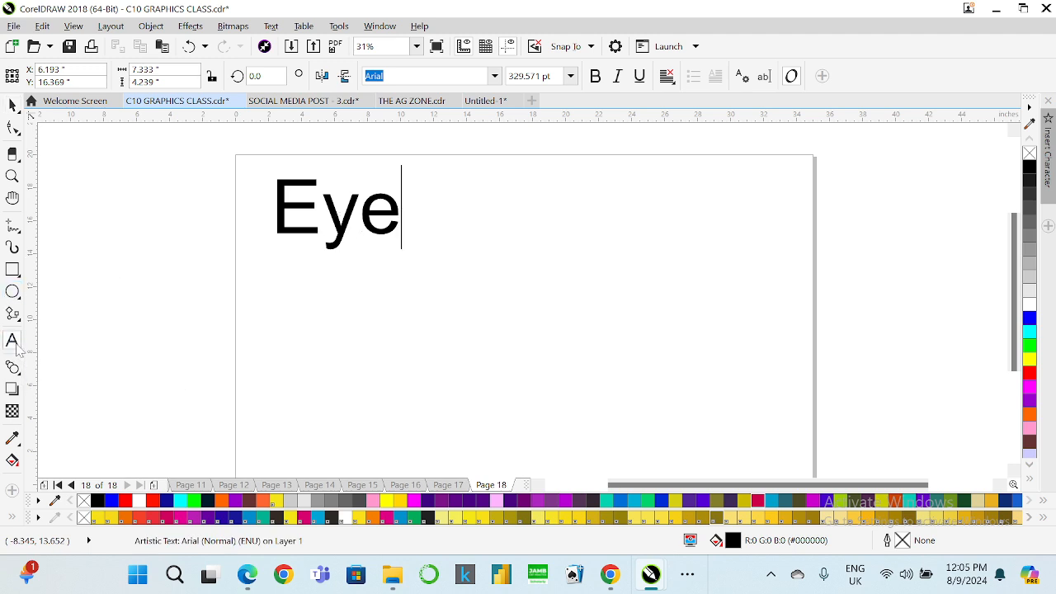
{"action": "type", "text": "Ca"}
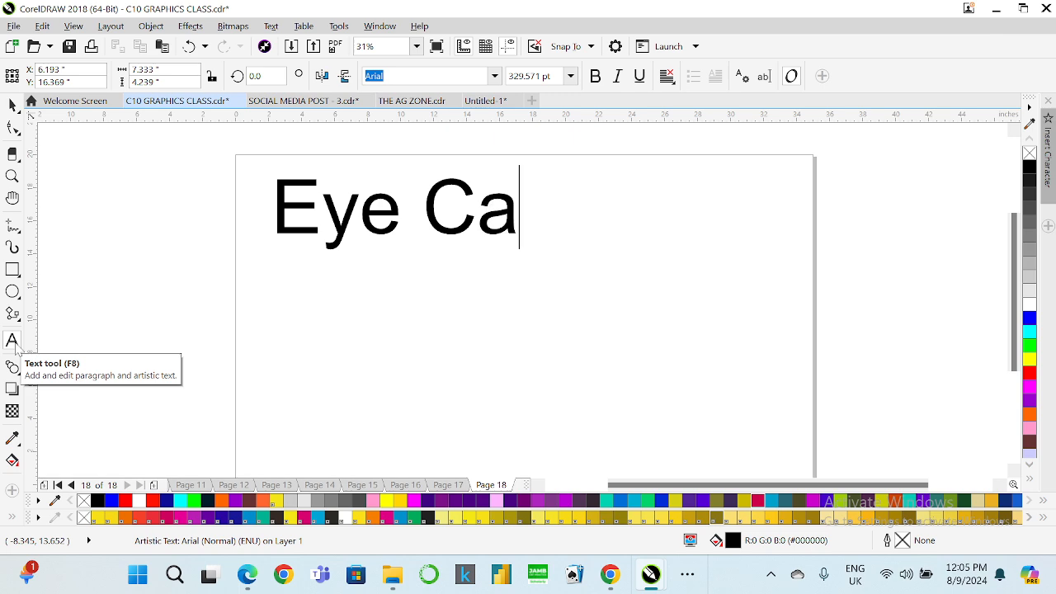
{"action": "type", "text": "re"}
{"action": "left_click", "coordinate": [10, 104]}
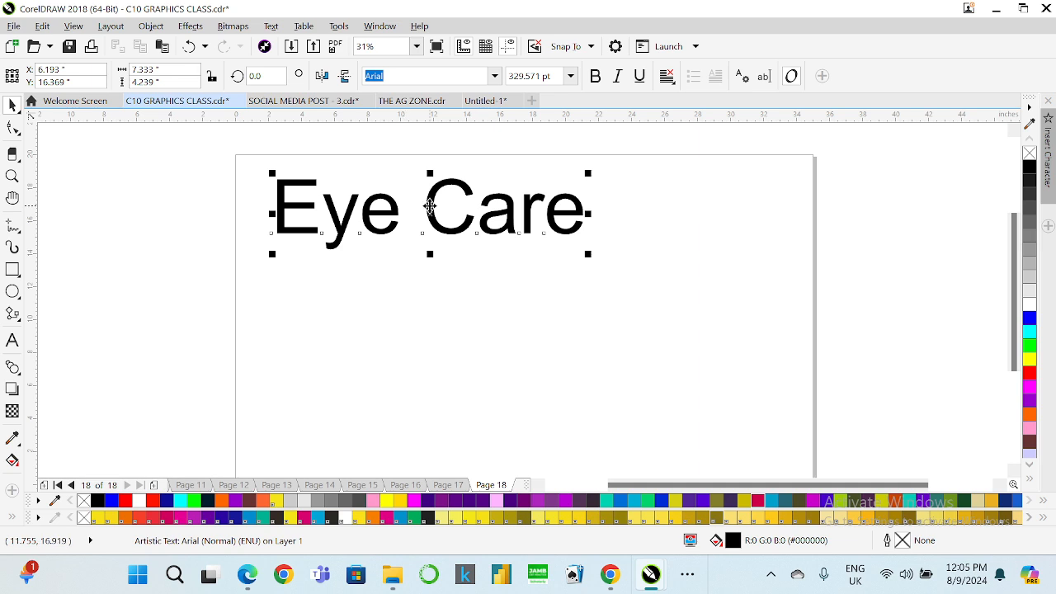
{"action": "left_click_drag", "start_coordinate": [429, 225], "coordinate": [453, 262]}
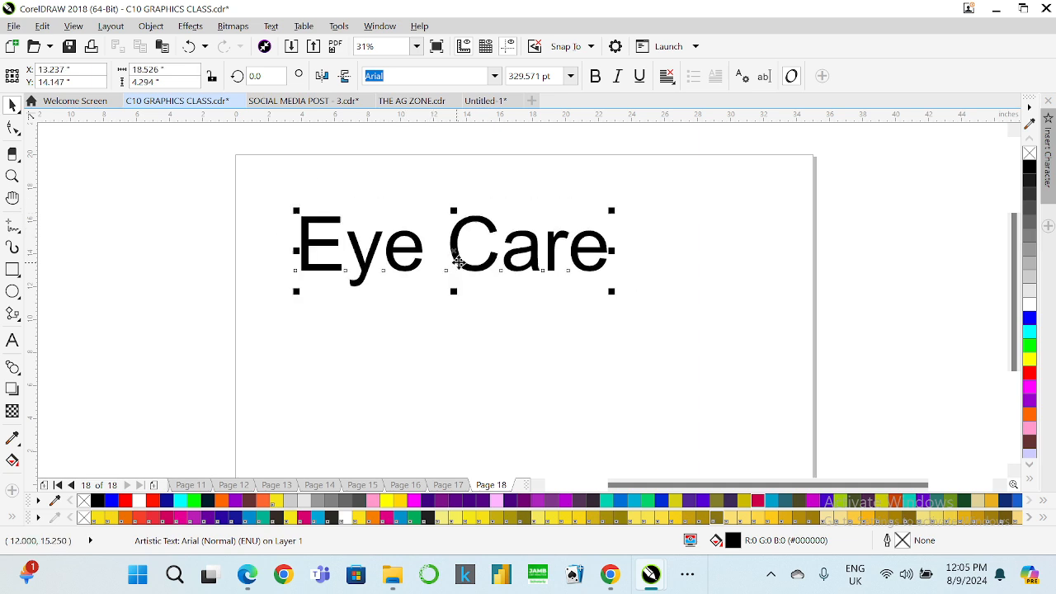
{"action": "left_click_drag", "start_coordinate": [612, 292], "coordinate": [604, 300]}
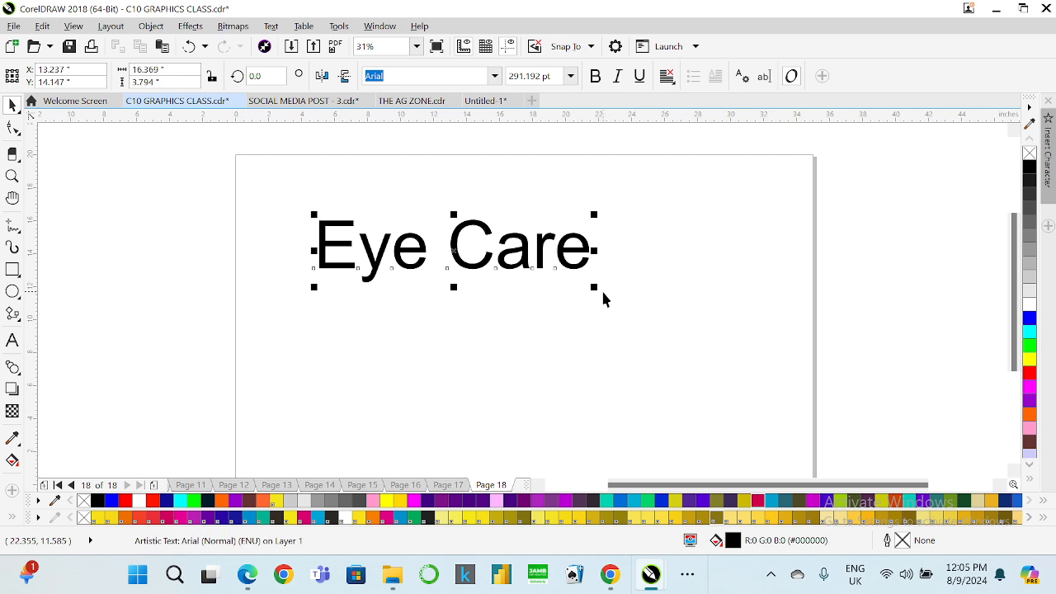
- Set the "Eye Care" text's font to Gilroy ExtraBold and move it closer to the page's middle
{"action": "left_click", "coordinate": [494, 76]}
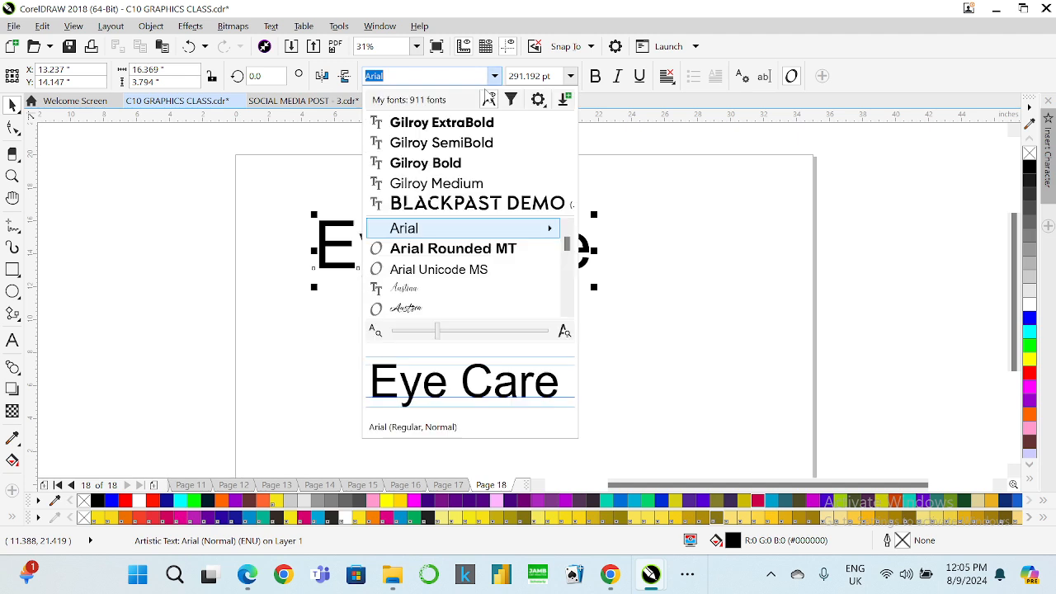
{"action": "left_click", "coordinate": [461, 122]}
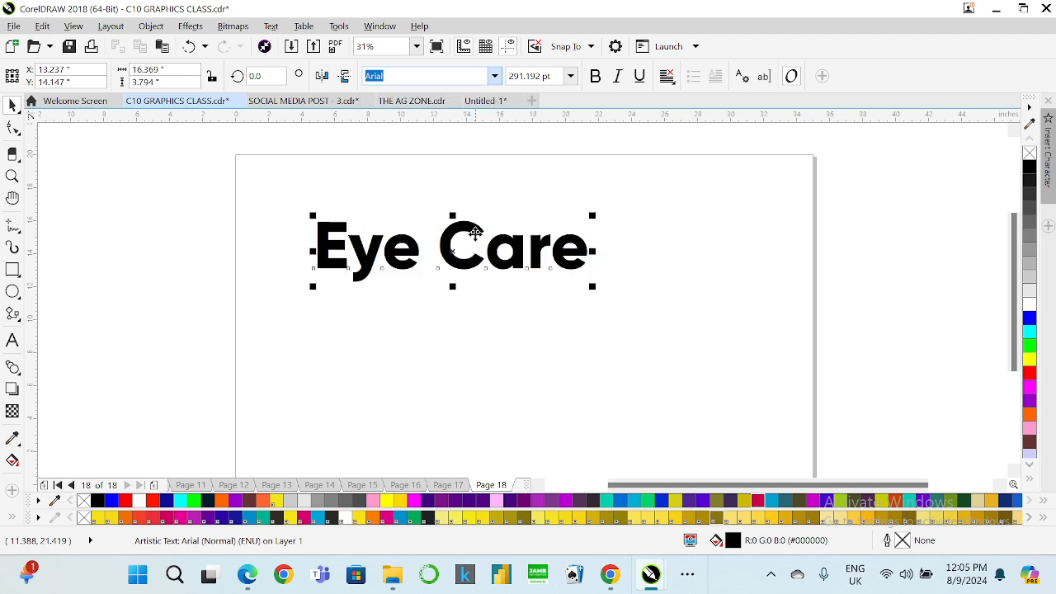
{"action": "left_click_drag", "start_coordinate": [495, 289], "coordinate": [540, 309]}
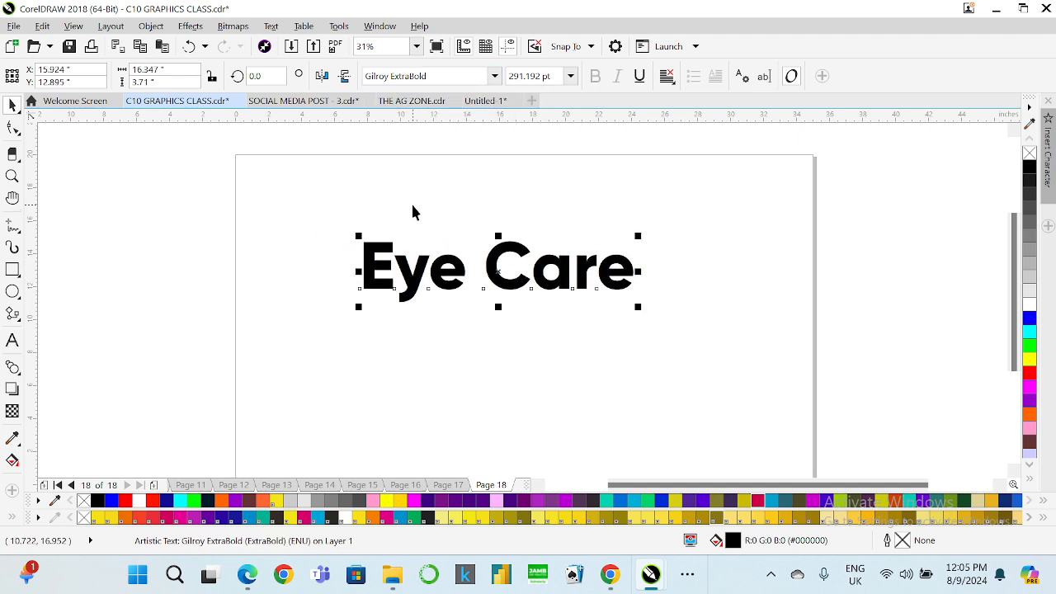
{"action": "left_click", "coordinate": [280, 212]}
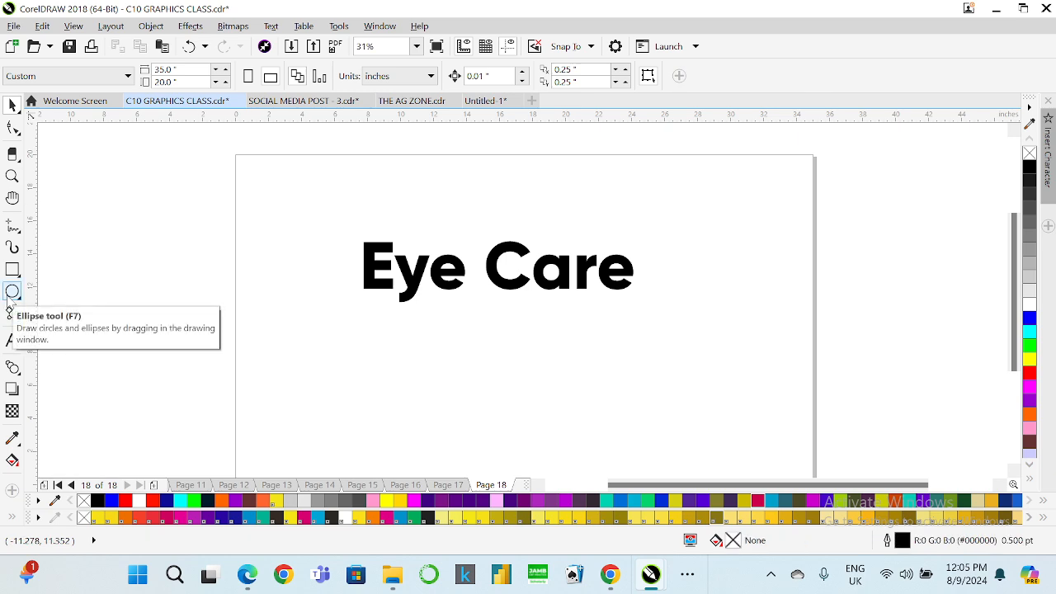
- Draw a heart from the basic shapes, about 4.0 by 3.75 inches, directly left of the "Eye Care" text
{"action": "left_click", "coordinate": [13, 291]}
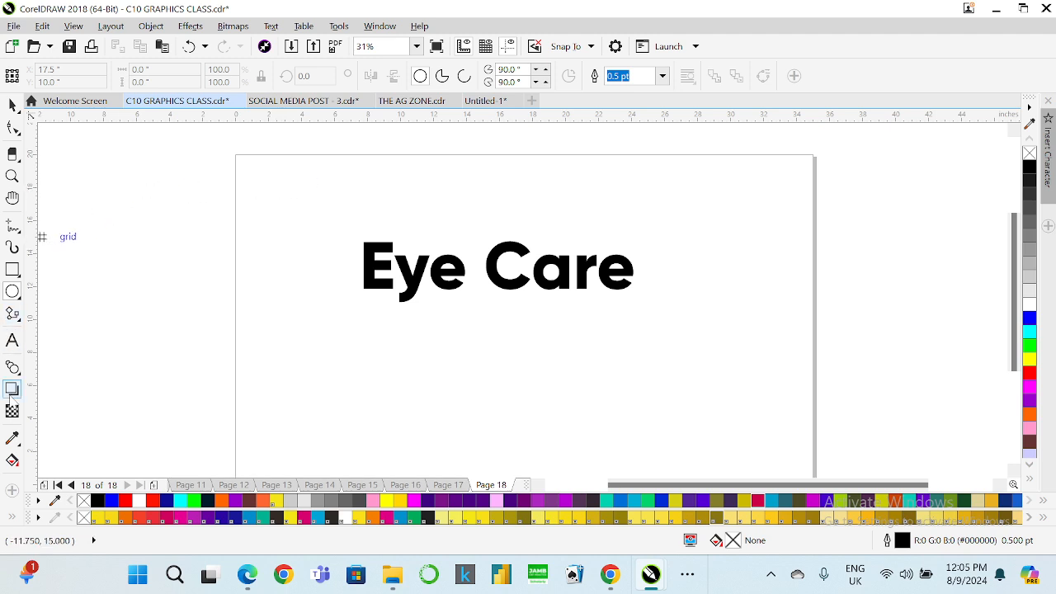
{"action": "left_click", "coordinate": [17, 320]}
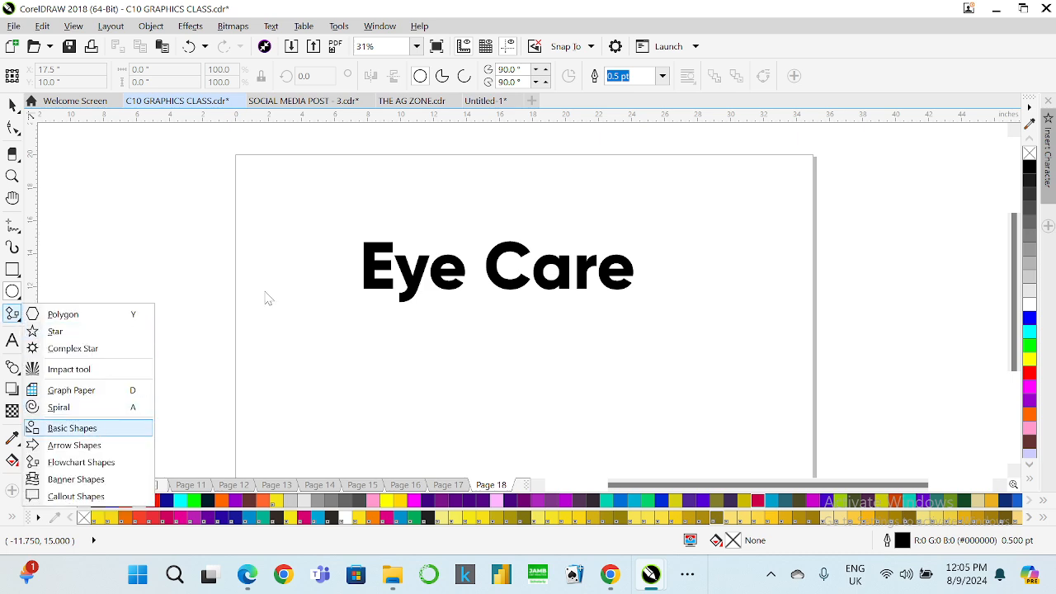
{"action": "left_click", "coordinate": [97, 430]}
{"action": "left_click", "coordinate": [421, 76]}
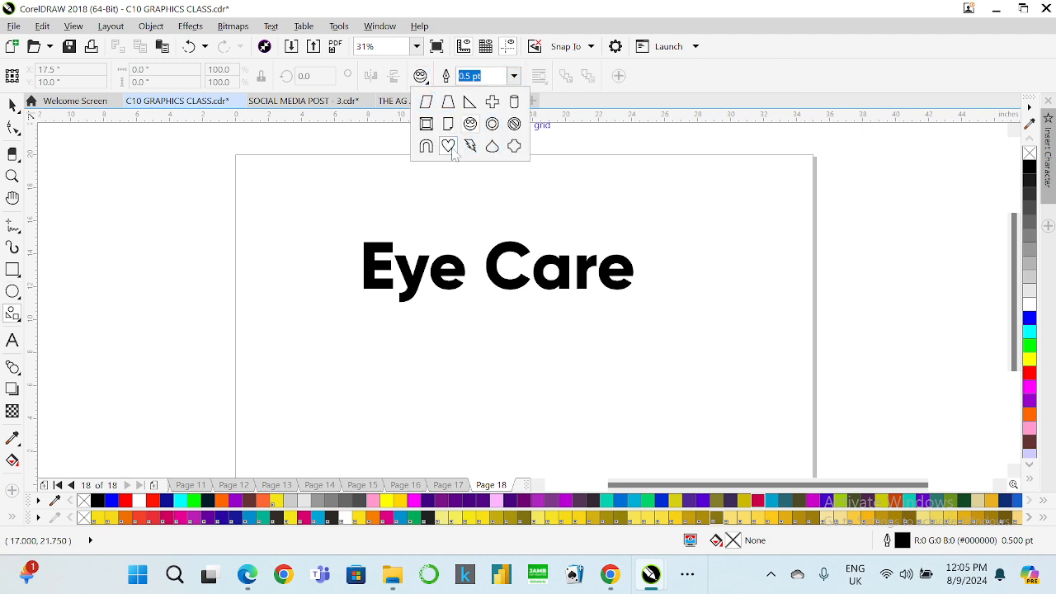
{"action": "left_click", "coordinate": [448, 146]}
{"action": "left_click_drag", "start_coordinate": [276, 230], "coordinate": [348, 294]}
{"action": "left_click", "coordinate": [12, 105]}
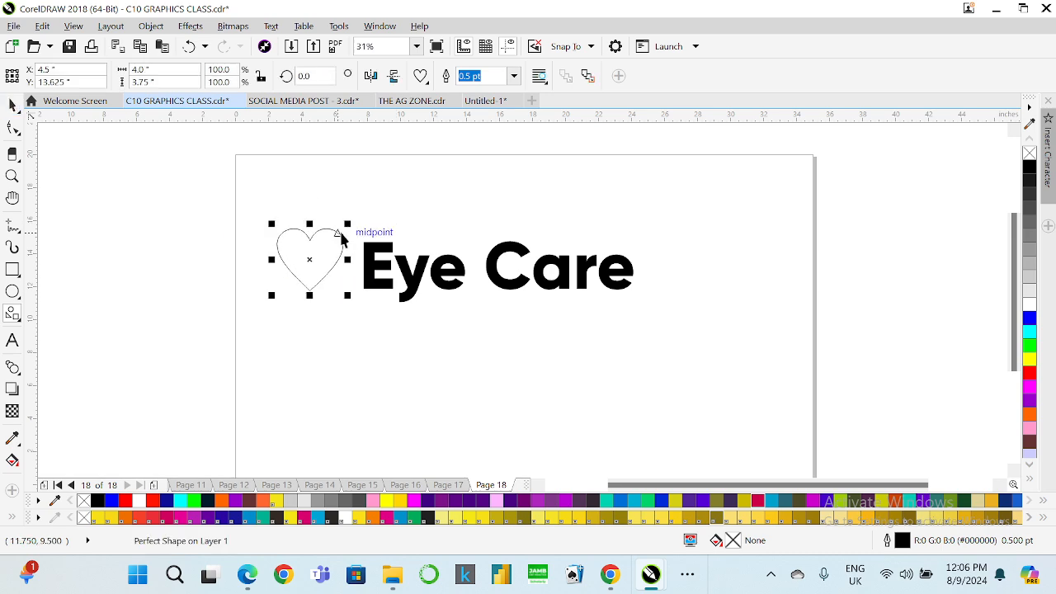
- Move the "Eye Care" text slightly up to line up with the heart's vertical centre, and select the heart
{"action": "scroll", "coordinate": [341, 235], "scroll_direction": "up", "scroll_amount": 2}
{"action": "left_click", "coordinate": [425, 291]}
{"action": "left_click_drag", "start_coordinate": [425, 290], "coordinate": [427, 280]}
{"action": "left_click", "coordinate": [283, 256]}
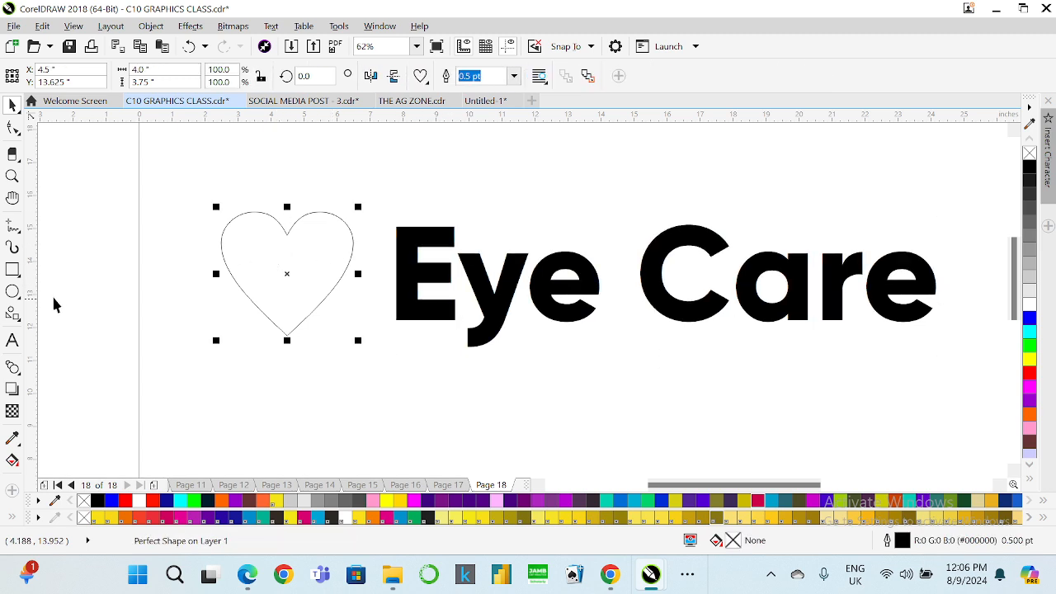
- Draw an ellipse centred inside the heart and reshape it to about 2.17 by 1.34 inches as the eye outline
{"action": "left_click", "coordinate": [13, 293]}
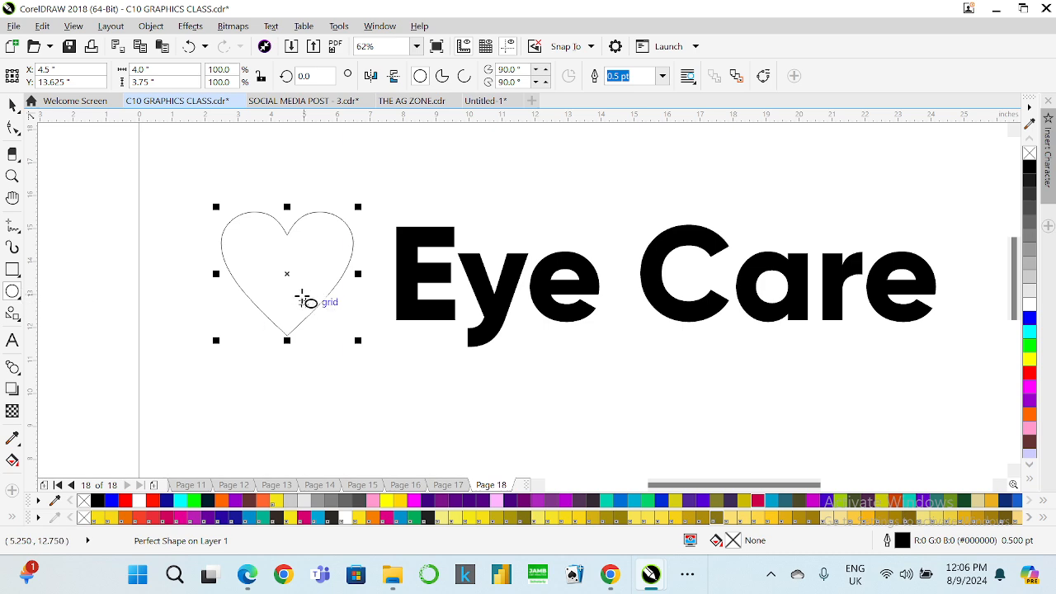
{"action": "scroll", "coordinate": [289, 265], "scroll_direction": "up", "scroll_amount": 2}
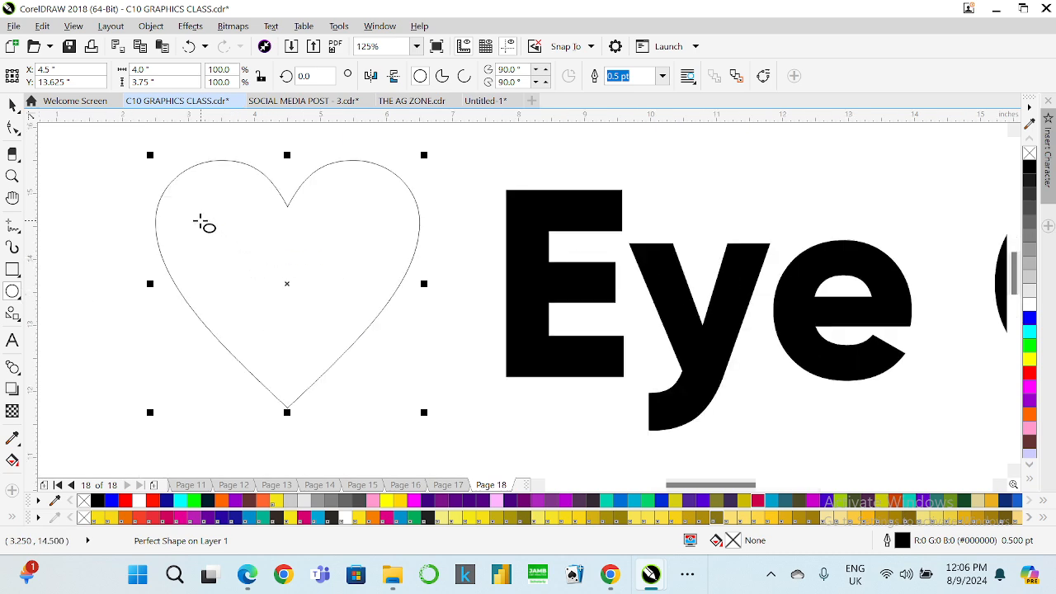
{"action": "mouse_move", "coordinate": [199, 221]}
{"action": "left_mouse_down"}
{"action": "mouse_move", "coordinate": [273, 309]}
{"action": "mouse_move", "coordinate": [341, 356]}
{"action": "left_mouse_up"}
{"action": "left_click", "coordinate": [12, 105]}
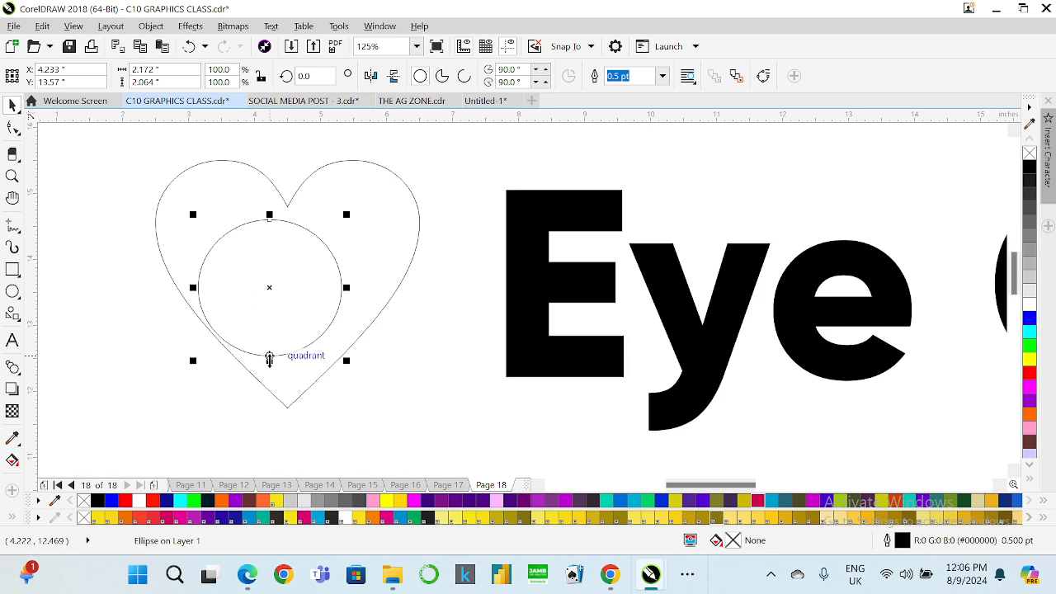
{"action": "left_click_drag", "start_coordinate": [270, 360], "coordinate": [285, 275]}
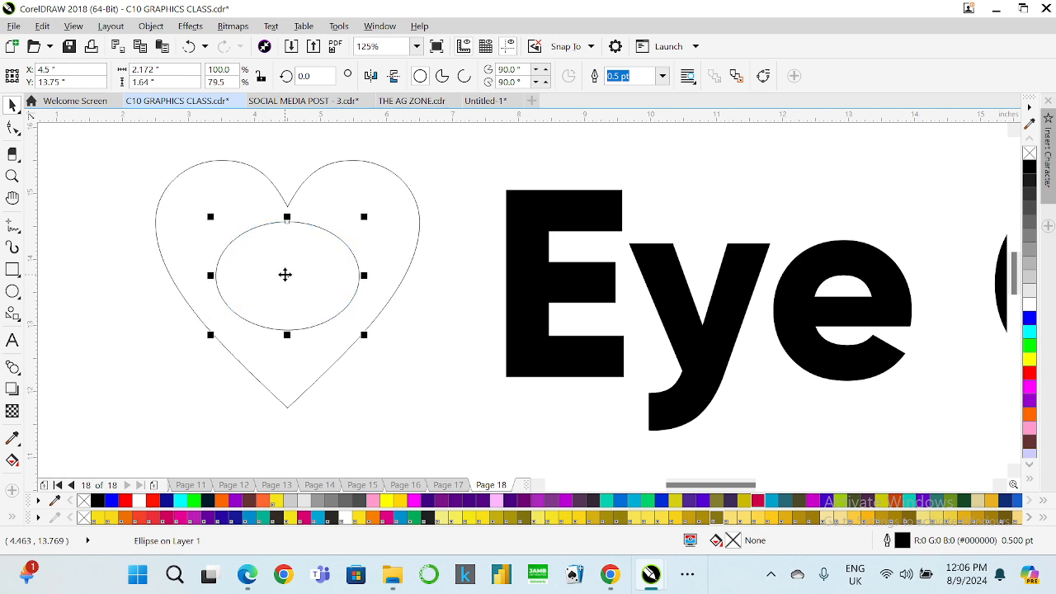
{"action": "left_click_drag", "start_coordinate": [287, 216], "coordinate": [289, 228]}
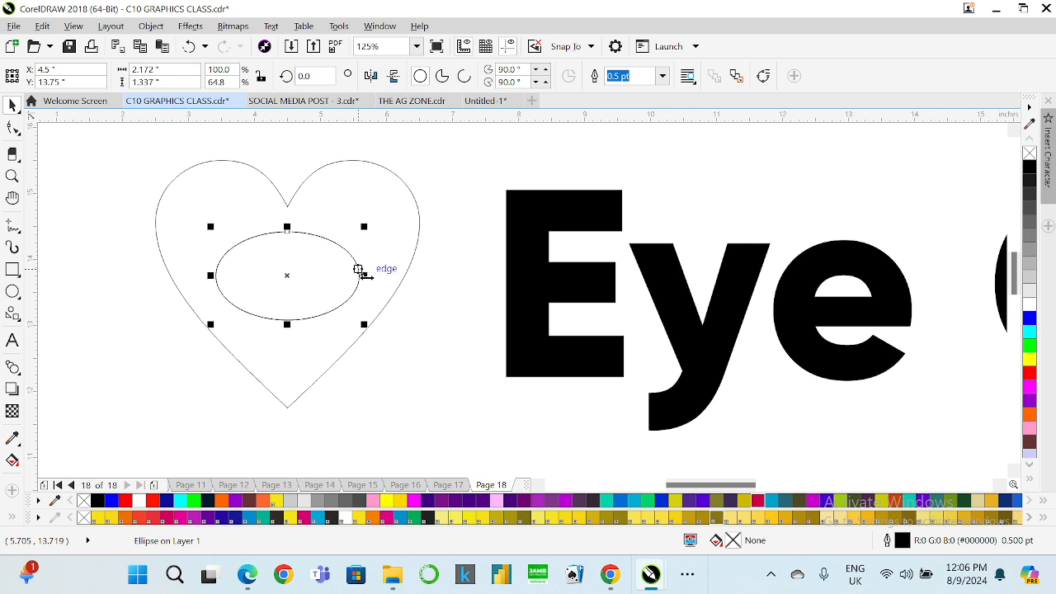
- Duplicate the eye ellipse as a concentric iris narrowed to 1.0 inch wide, keeping its height
{"action": "left_click_drag", "start_coordinate": [359, 275], "coordinate": [326, 276]}
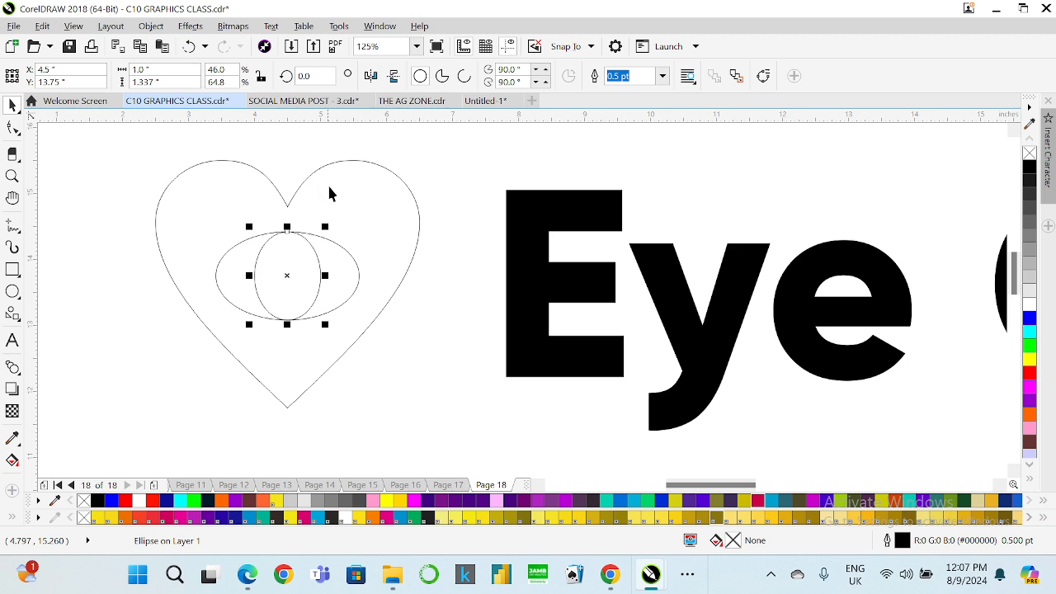
{"action": "left_click", "coordinate": [339, 202]}
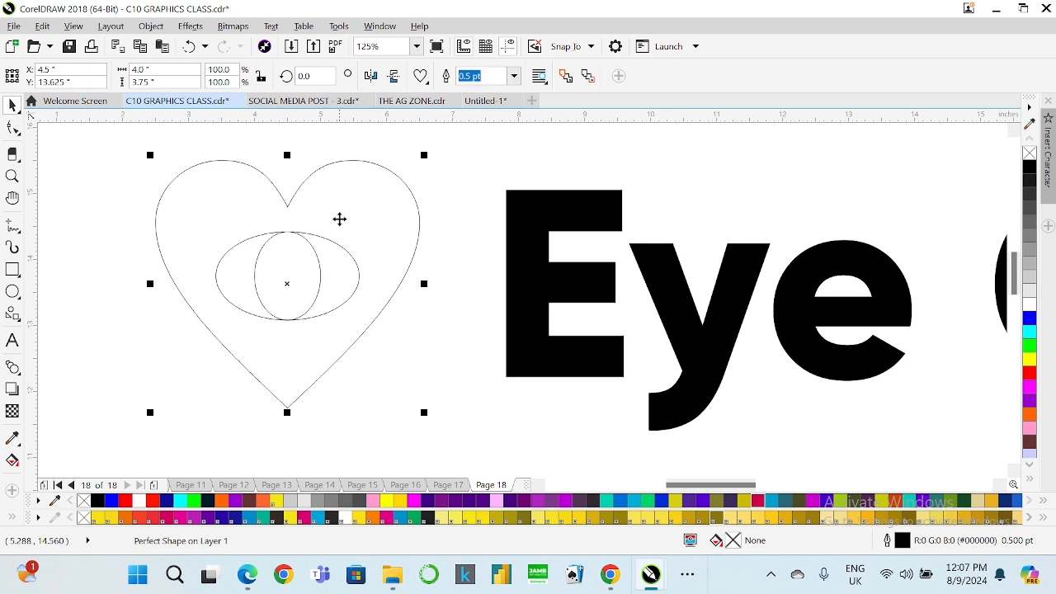
{"action": "left_click", "coordinate": [304, 281]}
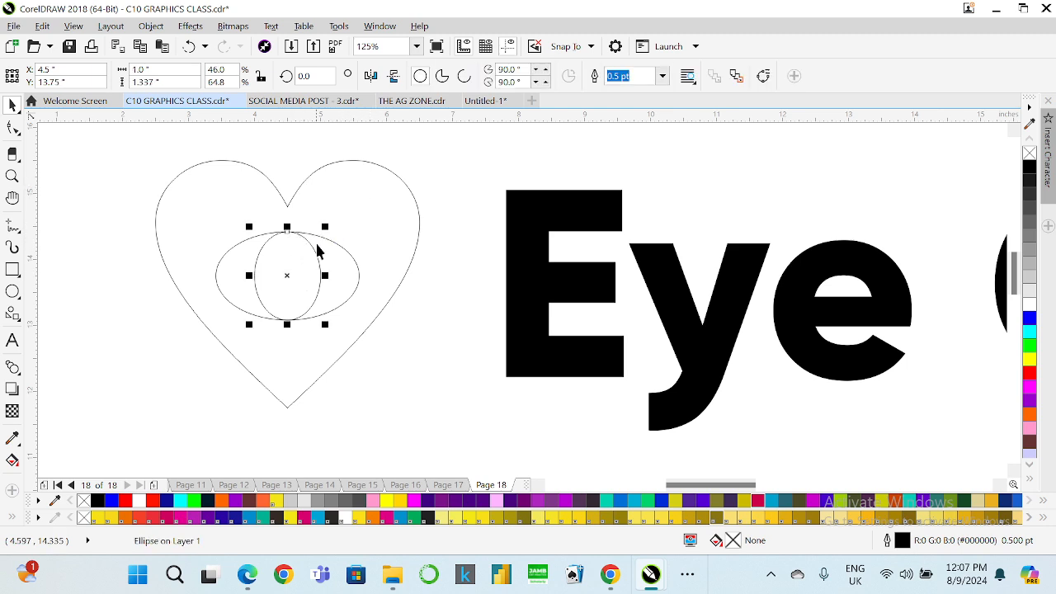
{"action": "left_click", "coordinate": [330, 259]}
{"action": "scroll", "coordinate": [309, 231], "scroll_direction": "down", "scroll_amount": 2}
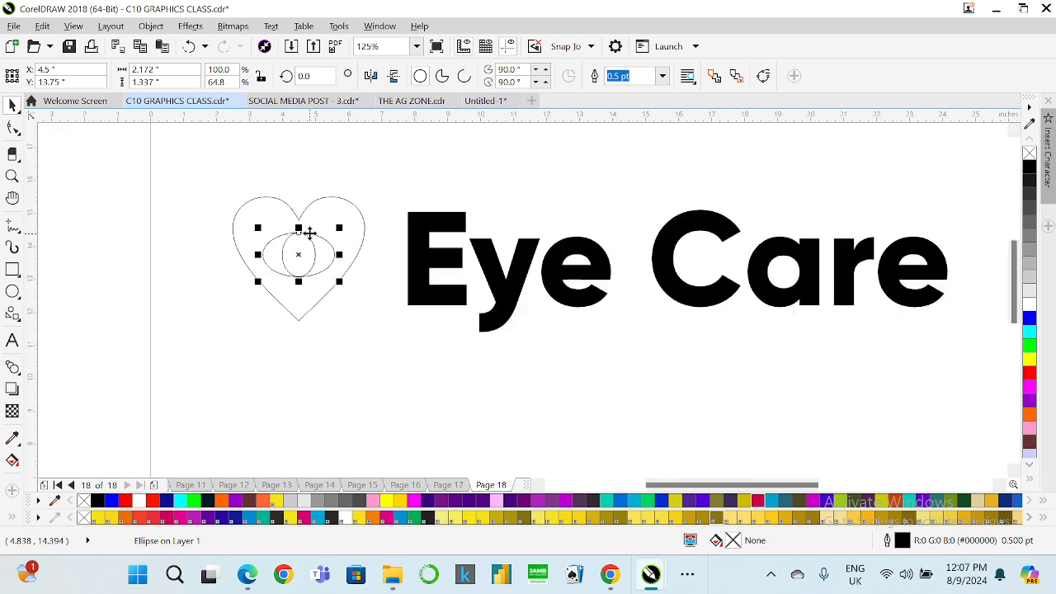
{"action": "left_click", "coordinate": [429, 177]}
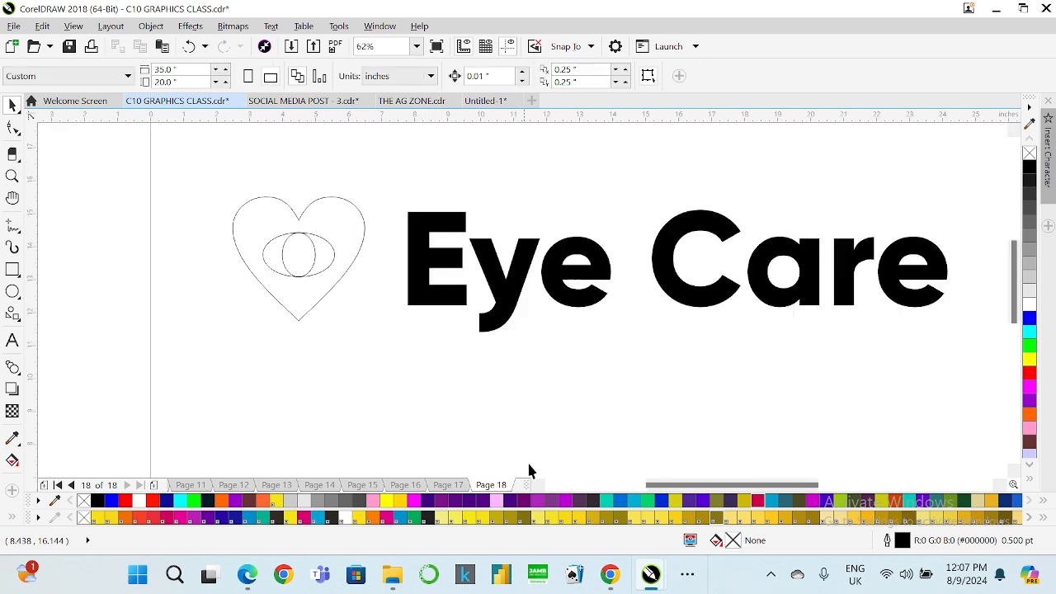
- Switch to Chrome, search Google Images for "eye brand color" in a new tab, and browse the logo results
{"action": "left_click", "coordinate": [609, 575]}
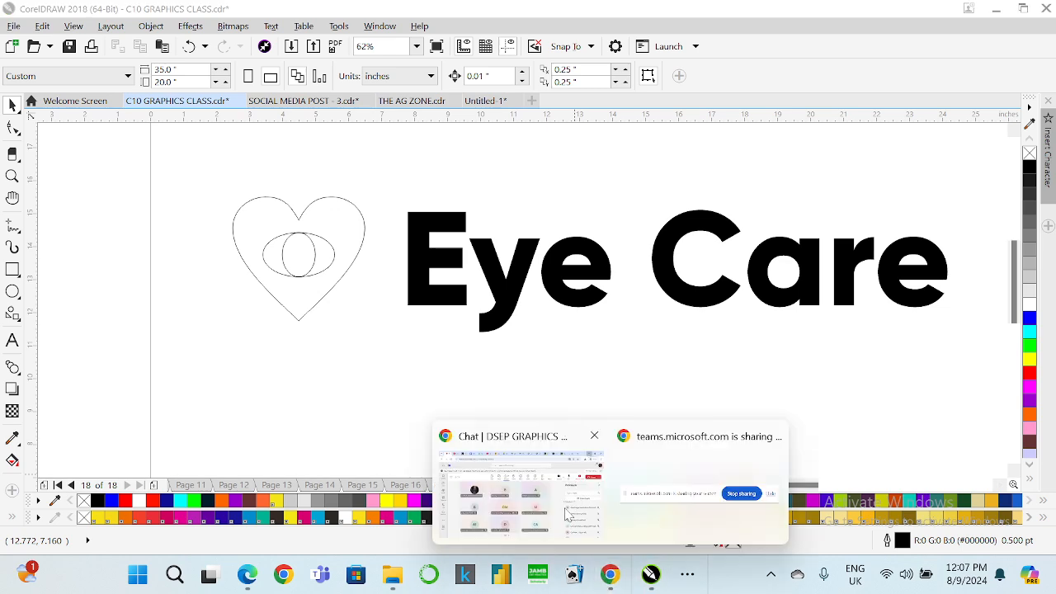
{"action": "left_click", "coordinate": [571, 515]}
{"action": "left_click", "coordinate": [888, 17]}
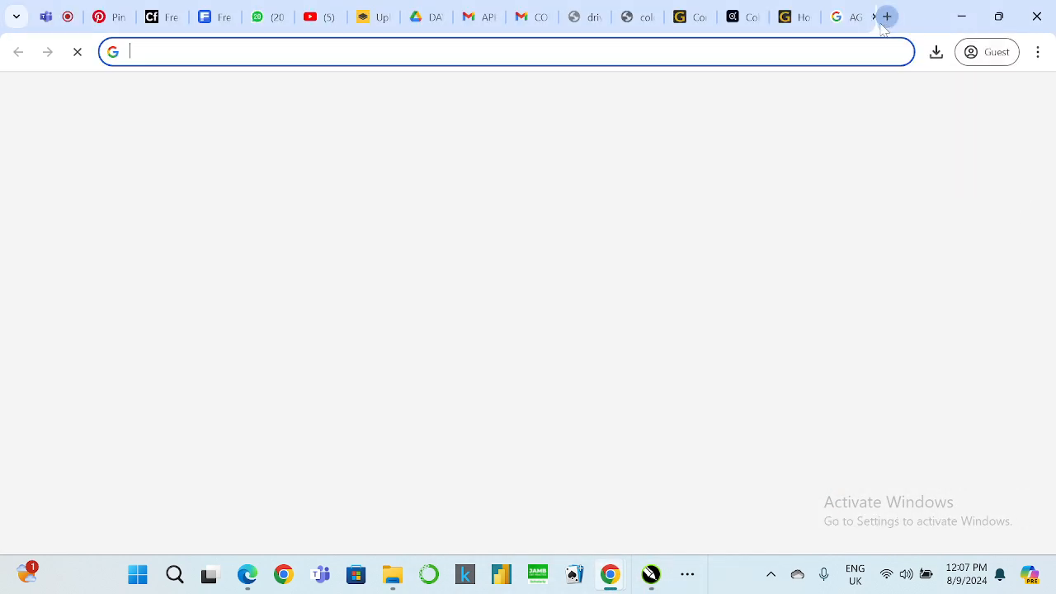
{"action": "type", "text": "eye"}
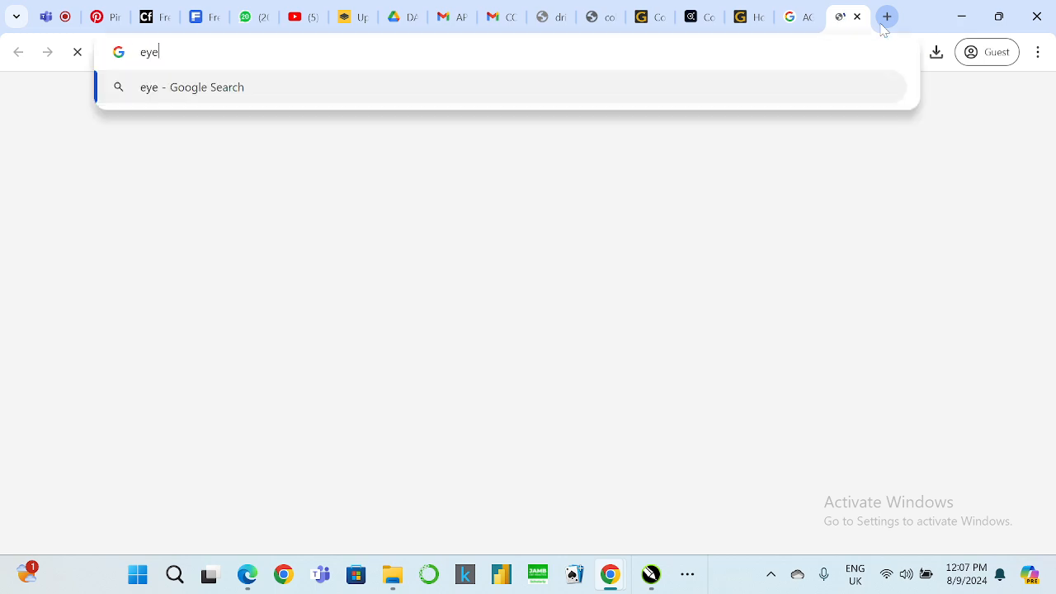
{"action": "type", "text": " brand color"}
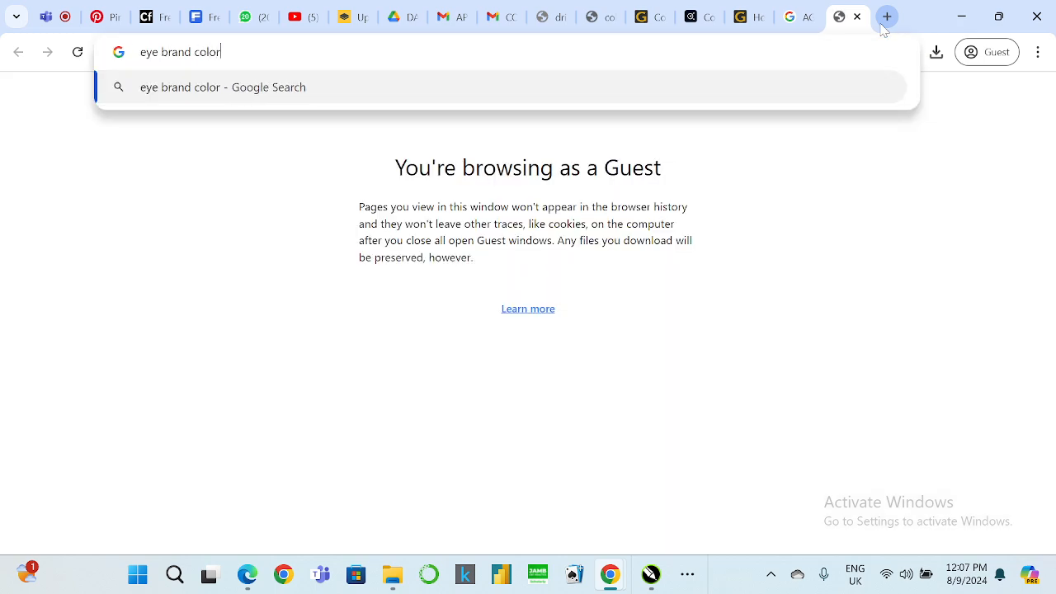
{"action": "key", "text": "Return"}
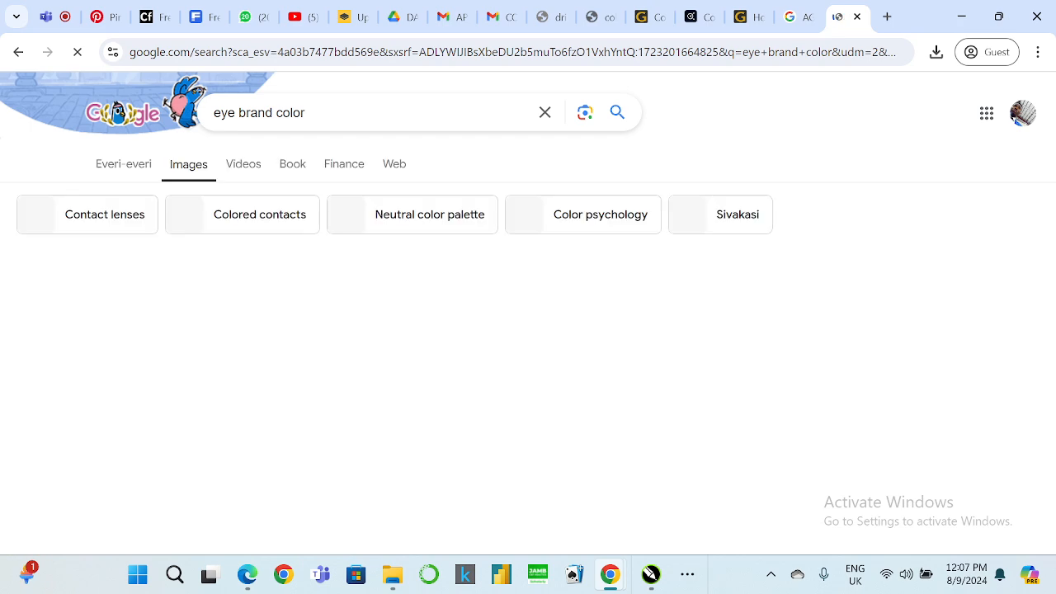
{"action": "scroll", "coordinate": [211, 214], "scroll_direction": "down", "scroll_amount": 3}
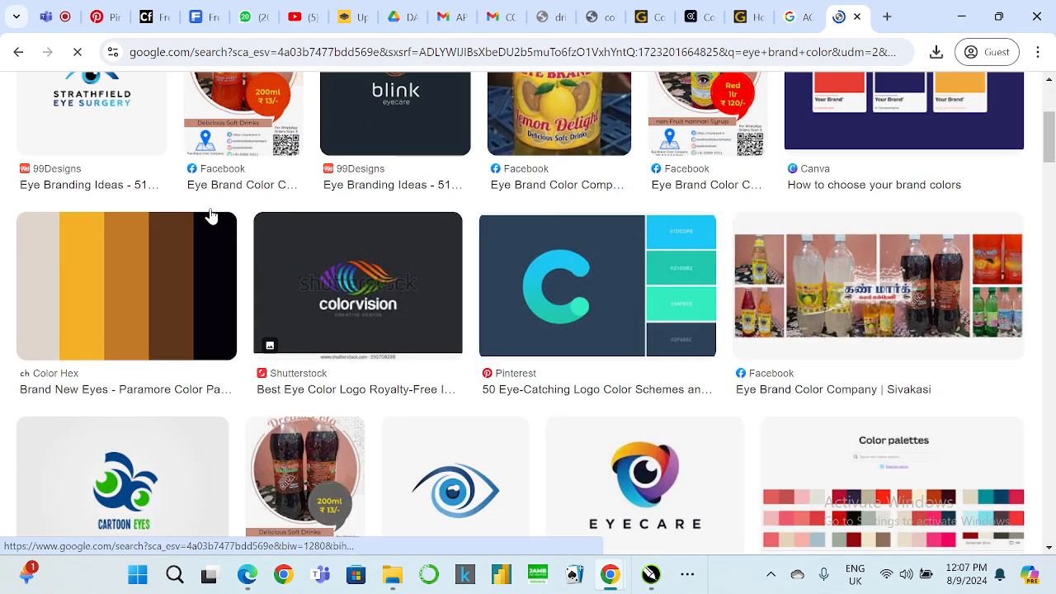
{"action": "scroll", "coordinate": [211, 215], "scroll_direction": "down", "scroll_amount": 2}
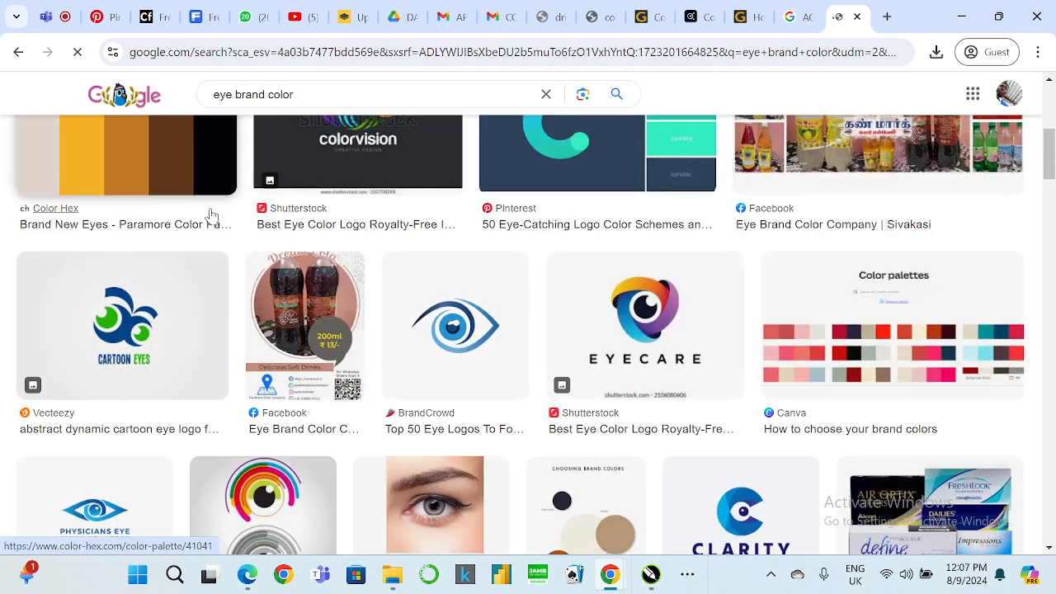
{"action": "scroll", "coordinate": [211, 217], "scroll_direction": "down", "scroll_amount": 2}
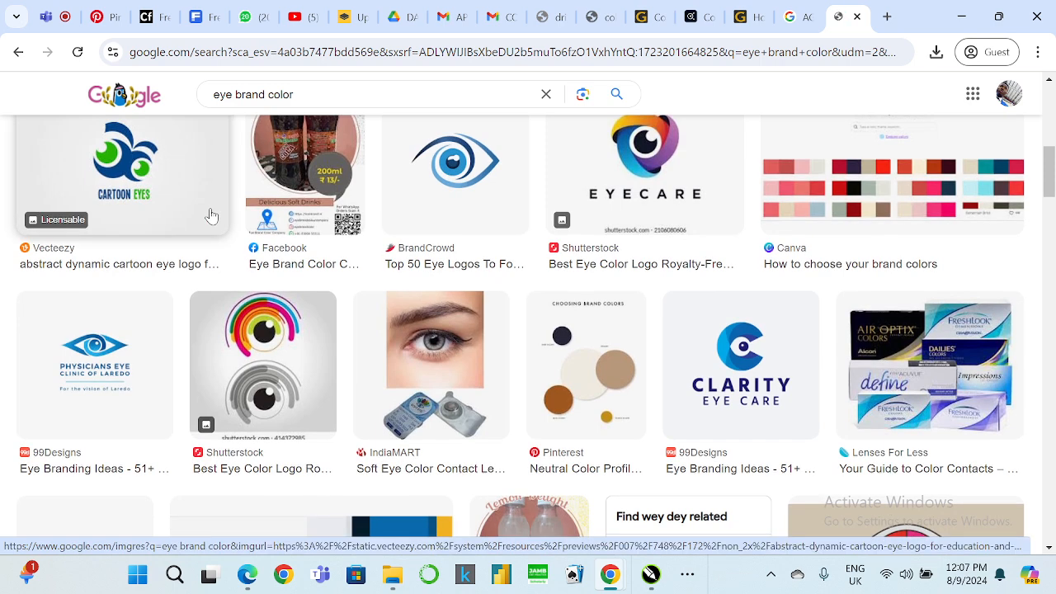
- Open the 99Designs "Clarity Eye Care" logo result and copy its image
{"action": "left_click", "coordinate": [751, 355]}
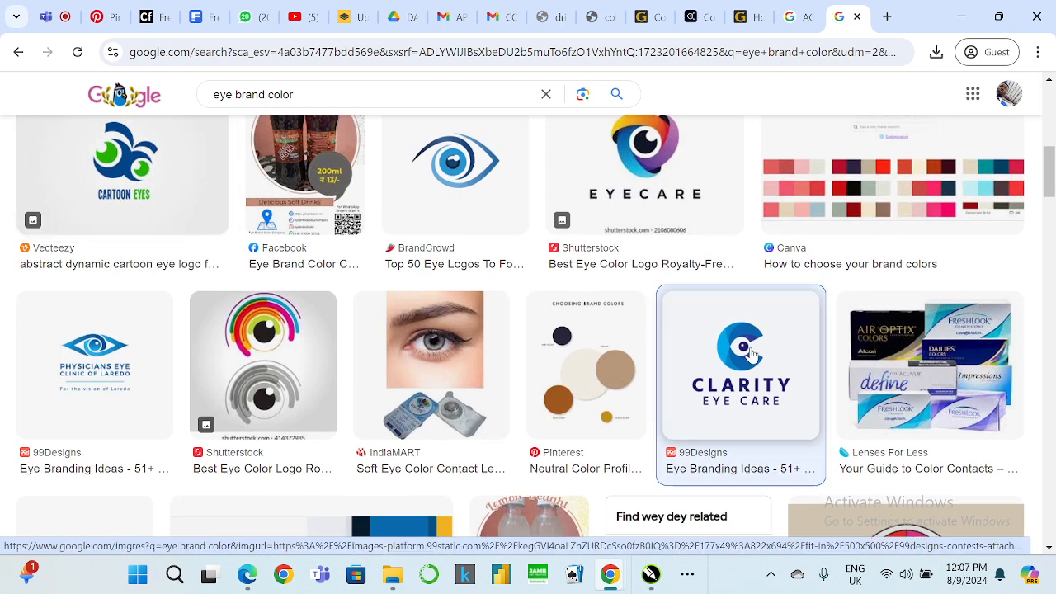
{"action": "scroll", "coordinate": [543, 313], "scroll_direction": "down", "scroll_amount": 8}
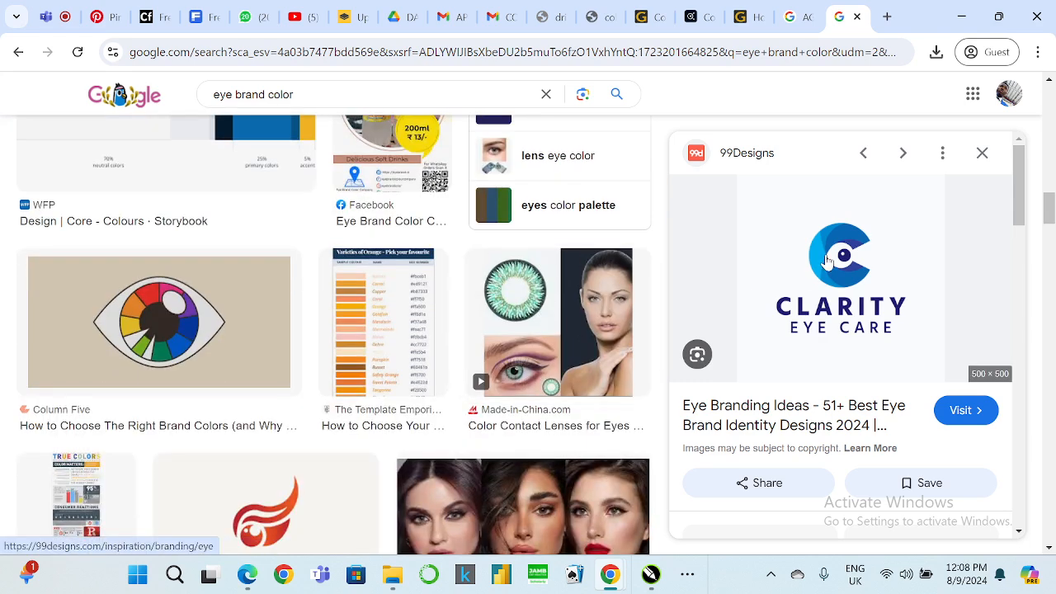
{"action": "right_click", "coordinate": [828, 256]}
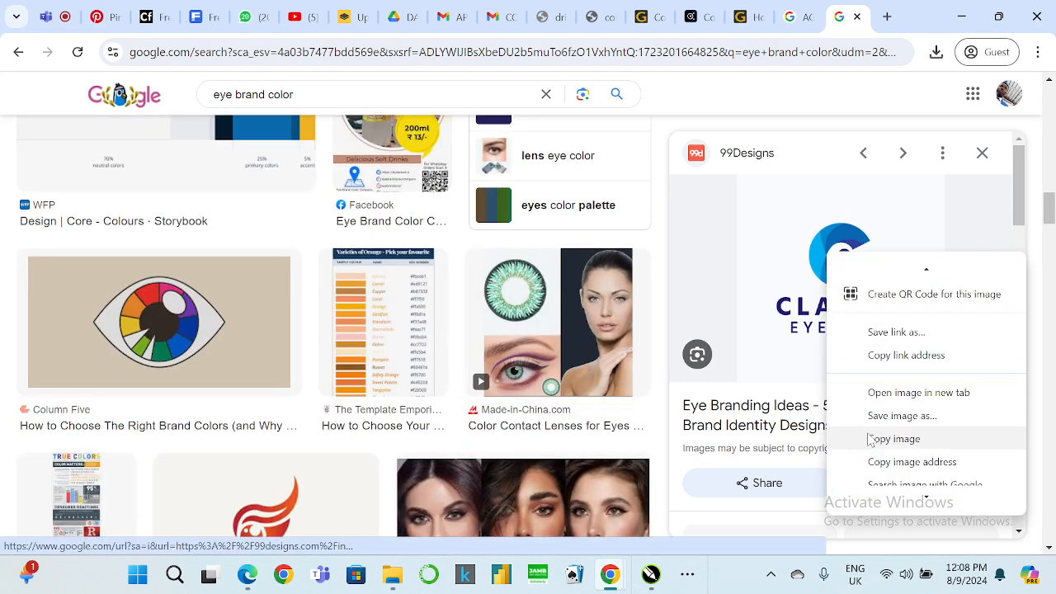
{"action": "left_click", "coordinate": [875, 438]}
- Switch back to CorelDRAW, paste the copied Clarity logo image, and place it below the "Eye Care" text
{"action": "left_click", "coordinate": [962, 17]}
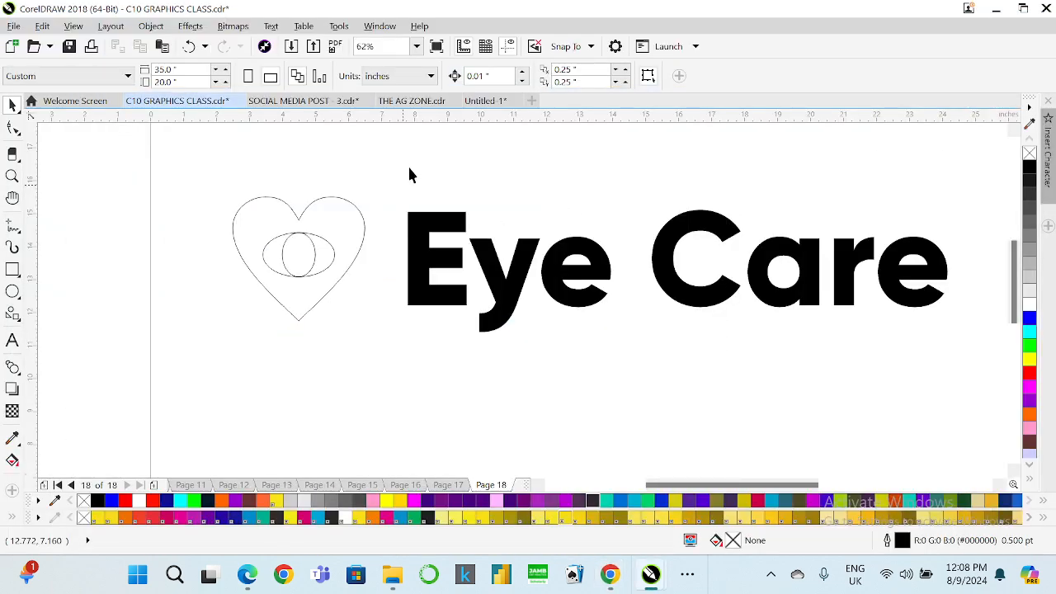
{"action": "right_click", "coordinate": [408, 165]}
{"action": "left_click", "coordinate": [433, 280]}
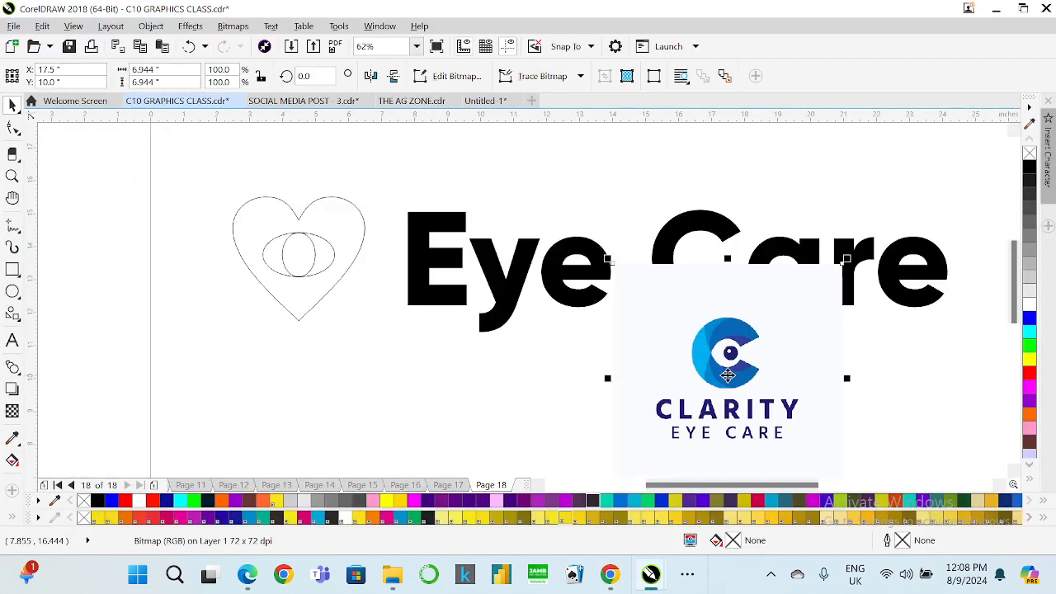
{"action": "left_click_drag", "start_coordinate": [728, 377], "coordinate": [646, 421]}
{"action": "left_click_drag", "start_coordinate": [661, 350], "coordinate": [573, 371]}
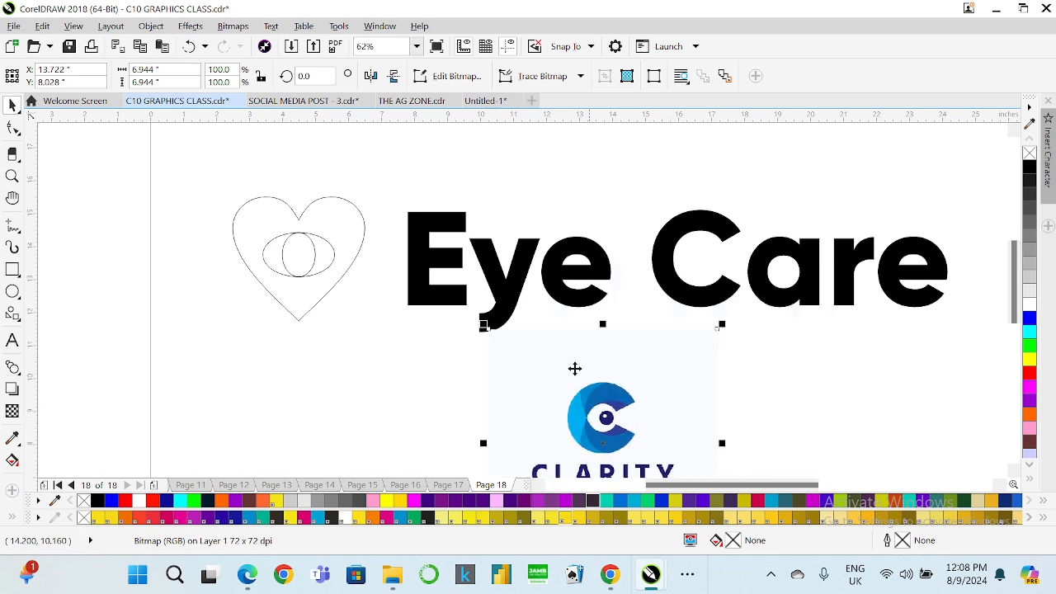
{"action": "left_click", "coordinate": [375, 346]}
- Make a small highlight circle of about 0.16 by 0.17 inches from a copy of the iris, placed in the iris's upper-left area
{"action": "left_click", "coordinate": [294, 264]}
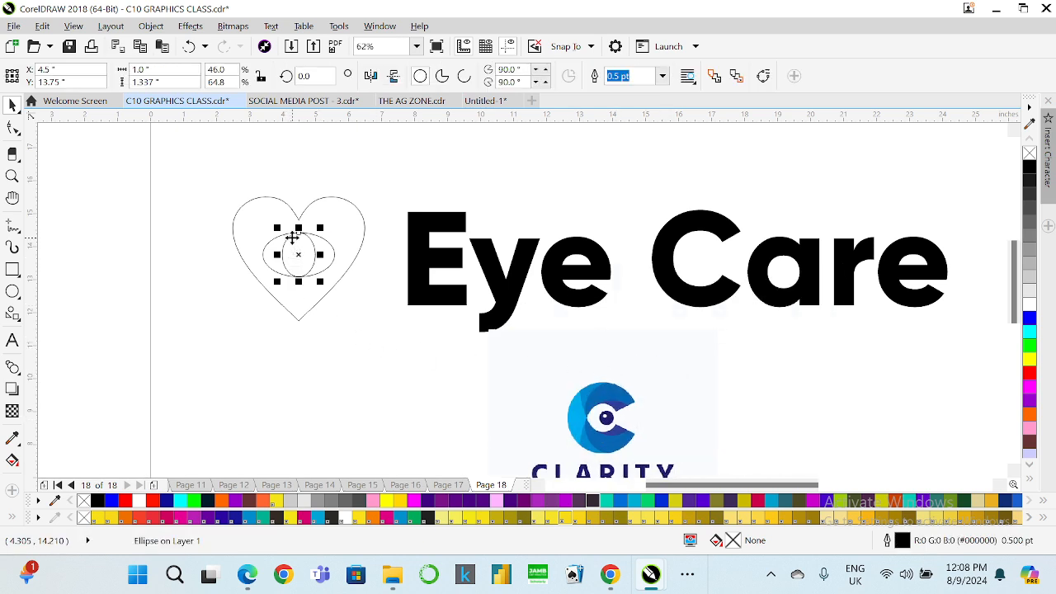
{"action": "scroll", "coordinate": [294, 239], "scroll_direction": "up", "scroll_amount": 2}
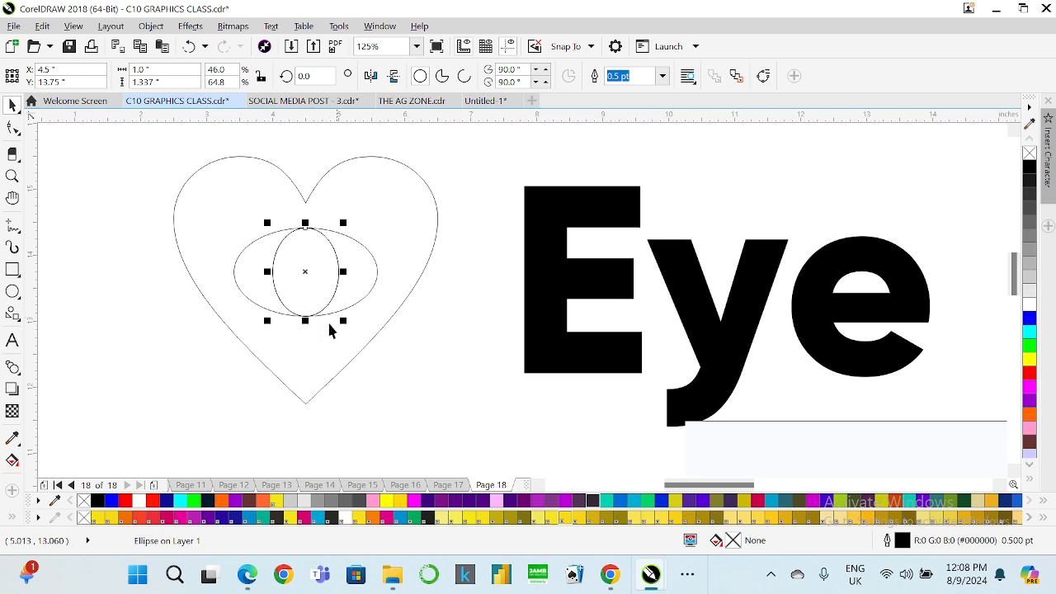
{"action": "left_click_drag", "start_coordinate": [305, 321], "coordinate": [306, 281]}
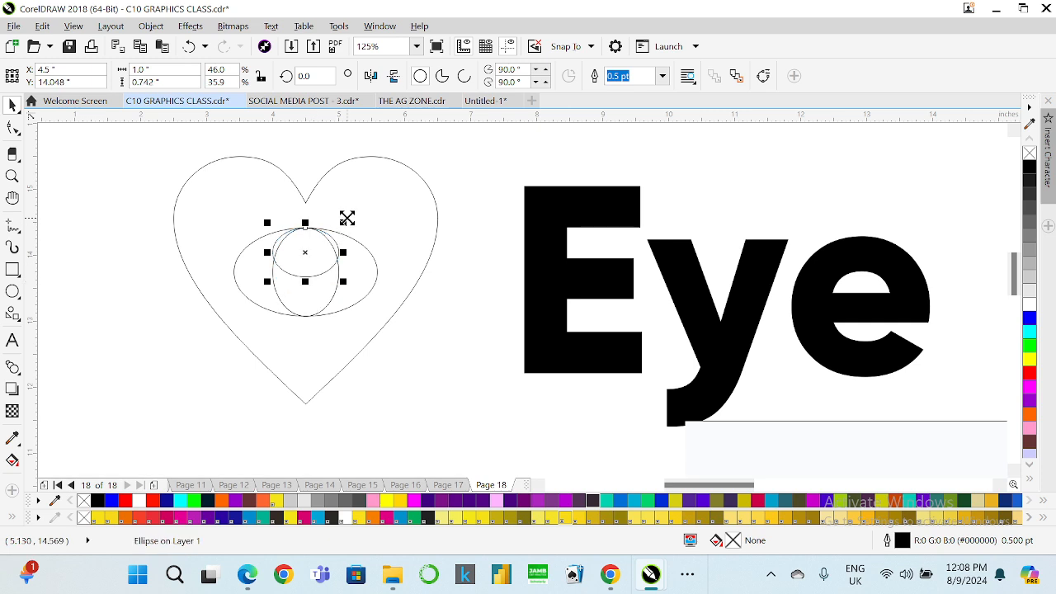
{"action": "left_click_drag", "start_coordinate": [343, 224], "coordinate": [318, 241]}
{"action": "scroll", "coordinate": [314, 234], "scroll_direction": "up", "scroll_amount": 2}
{"action": "left_click_drag", "start_coordinate": [317, 307], "coordinate": [227, 302]}
{"action": "scroll", "coordinate": [228, 302], "scroll_direction": "down", "scroll_amount": 5}
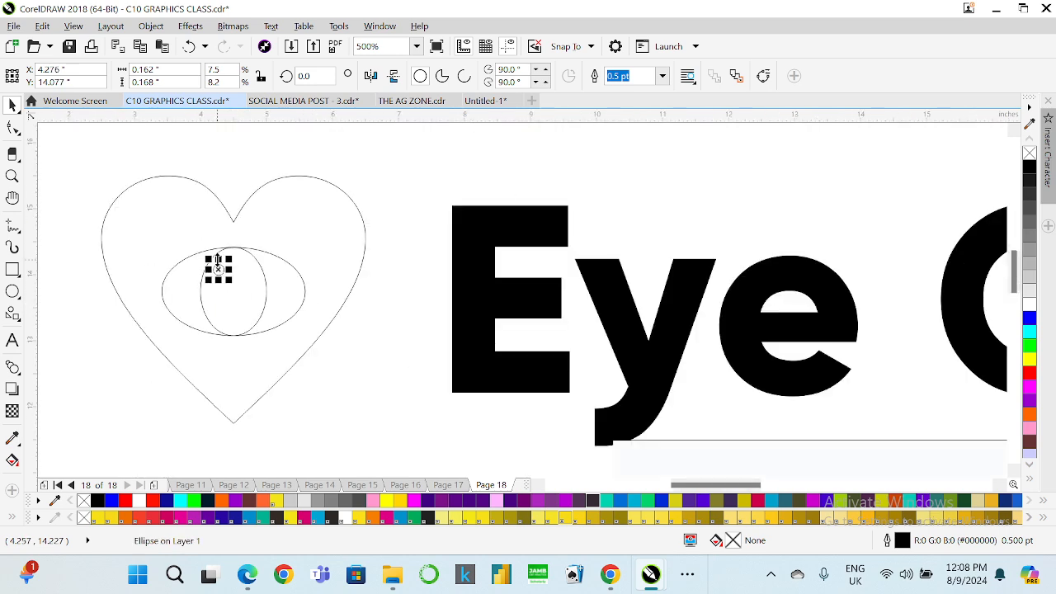
{"action": "scroll", "coordinate": [233, 304], "scroll_direction": "down", "scroll_amount": 2}
{"action": "scroll", "coordinate": [234, 303], "scroll_direction": "up", "scroll_amount": 2}
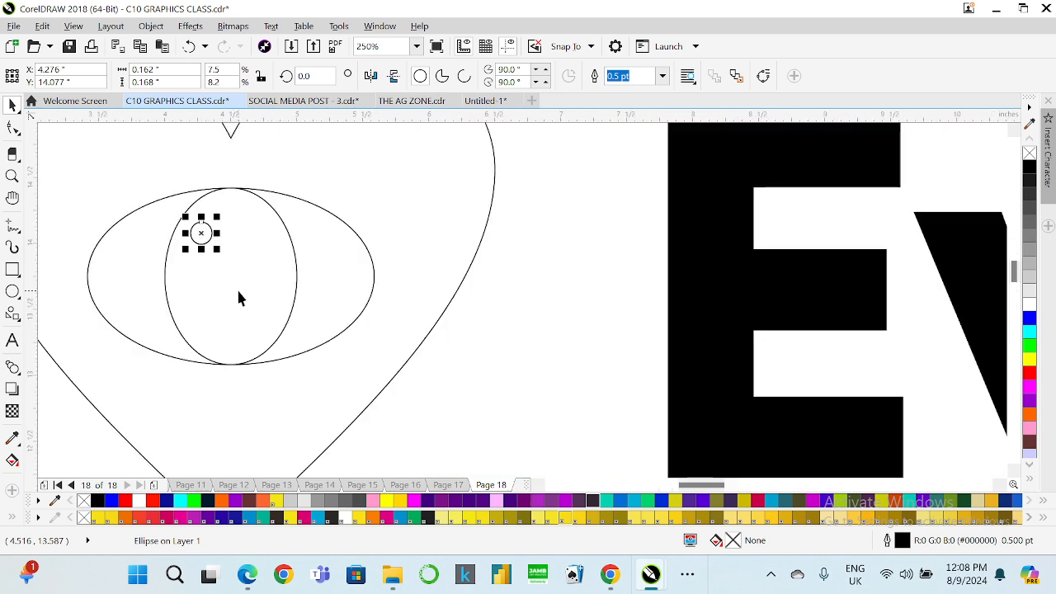
- Move the Clarity logo image off the page to the left of the heart as a colour reference
{"action": "key", "text": "Tab"}
{"action": "scroll", "coordinate": [411, 192], "scroll_direction": "down", "scroll_amount": 1}
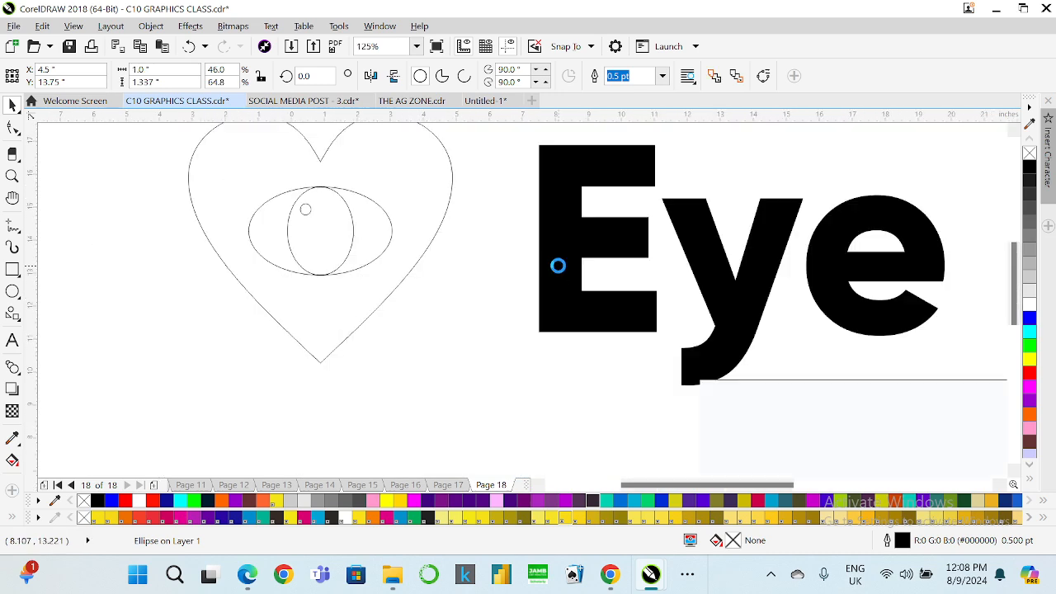
{"action": "scroll", "coordinate": [559, 266], "scroll_direction": "down", "scroll_amount": 7}
{"action": "left_click_drag", "start_coordinate": [685, 382], "coordinate": [363, 297]}
{"action": "scroll", "coordinate": [394, 263], "scroll_direction": "up", "scroll_amount": 2}
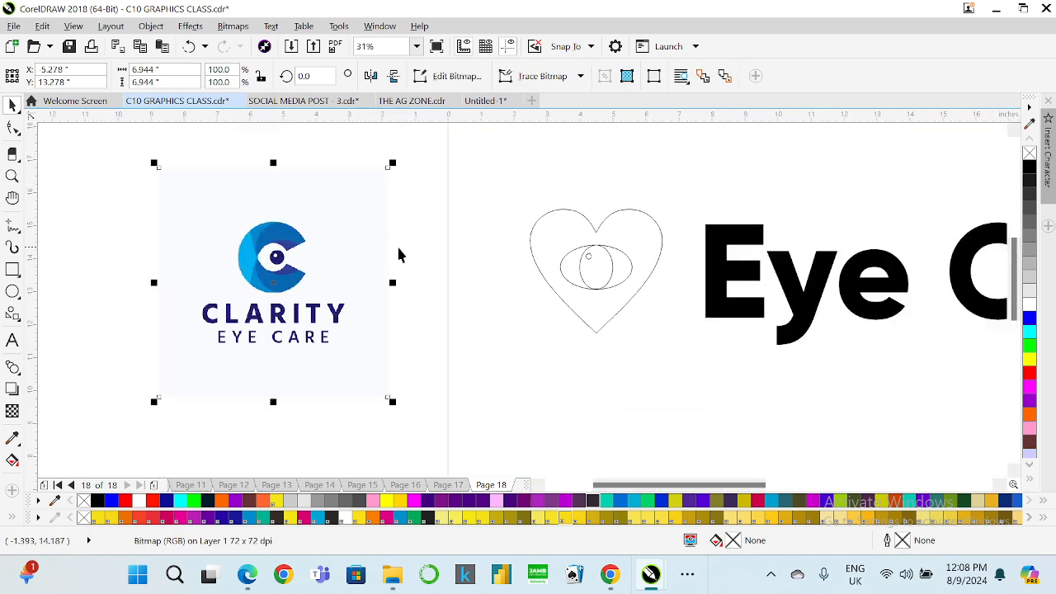
- Sample the dark navy colour from the reference logo's "CLARITY" lettering and apply it to the "Eye Care" text
{"action": "left_click", "coordinate": [13, 439]}
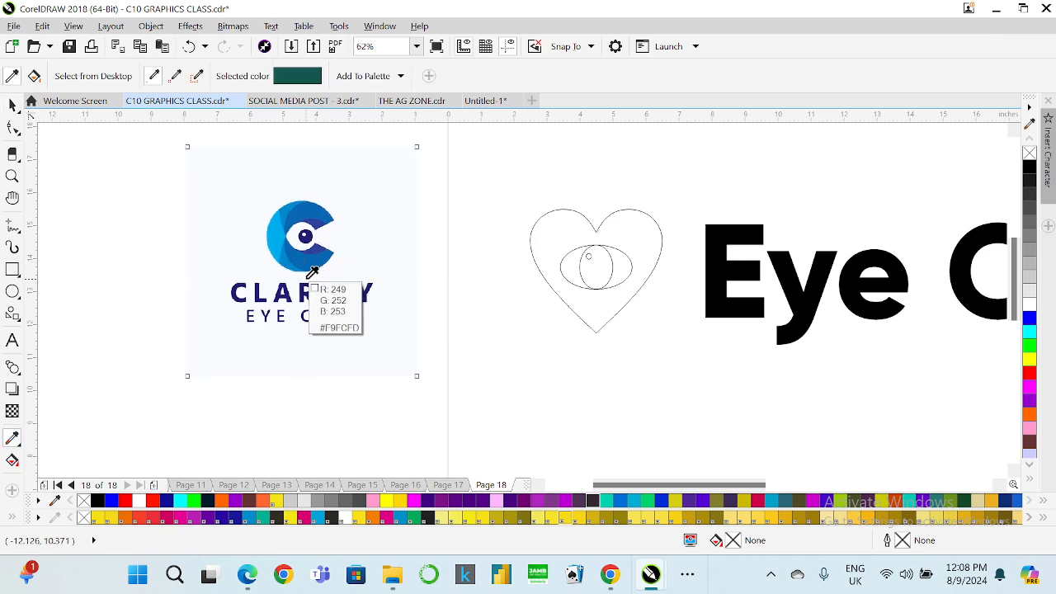
{"action": "left_click", "coordinate": [292, 293]}
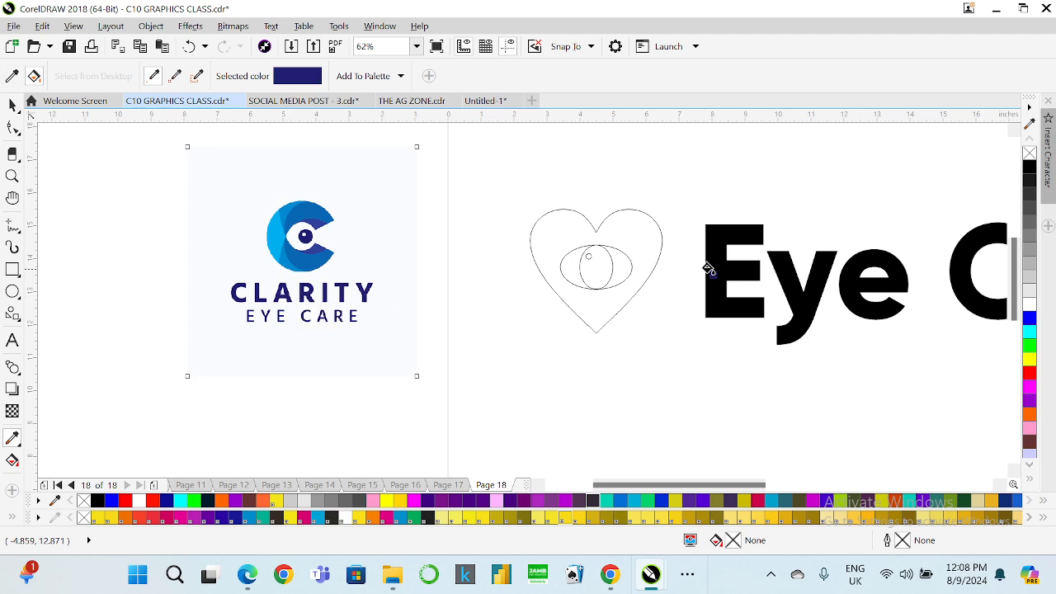
{"action": "left_click", "coordinate": [713, 275]}
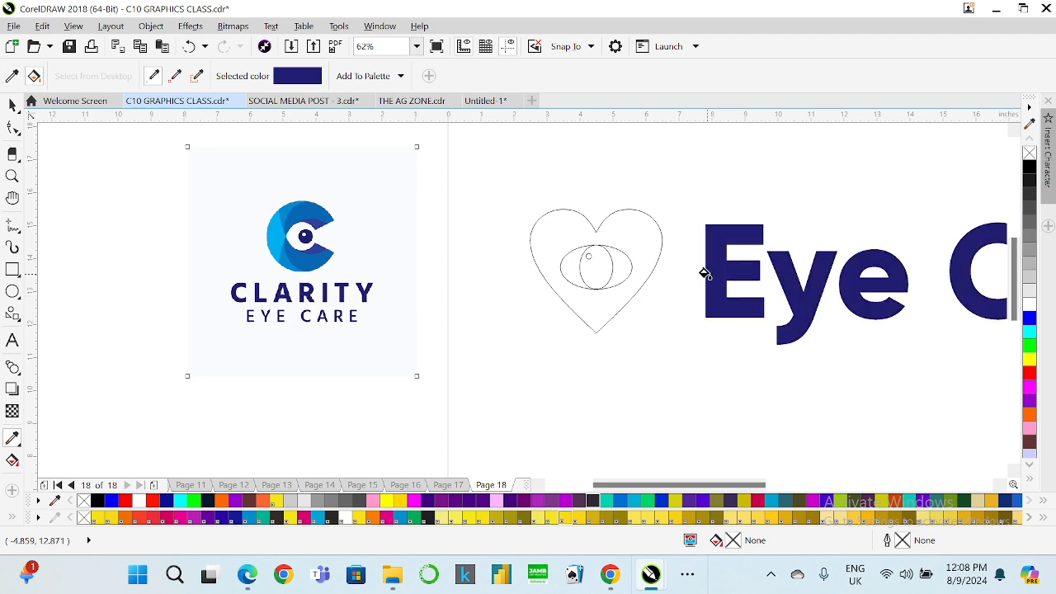
{"action": "scroll", "coordinate": [660, 240], "scroll_direction": "down", "scroll_amount": 2}
{"action": "scroll", "coordinate": [661, 246], "scroll_direction": "up", "scroll_amount": 2}
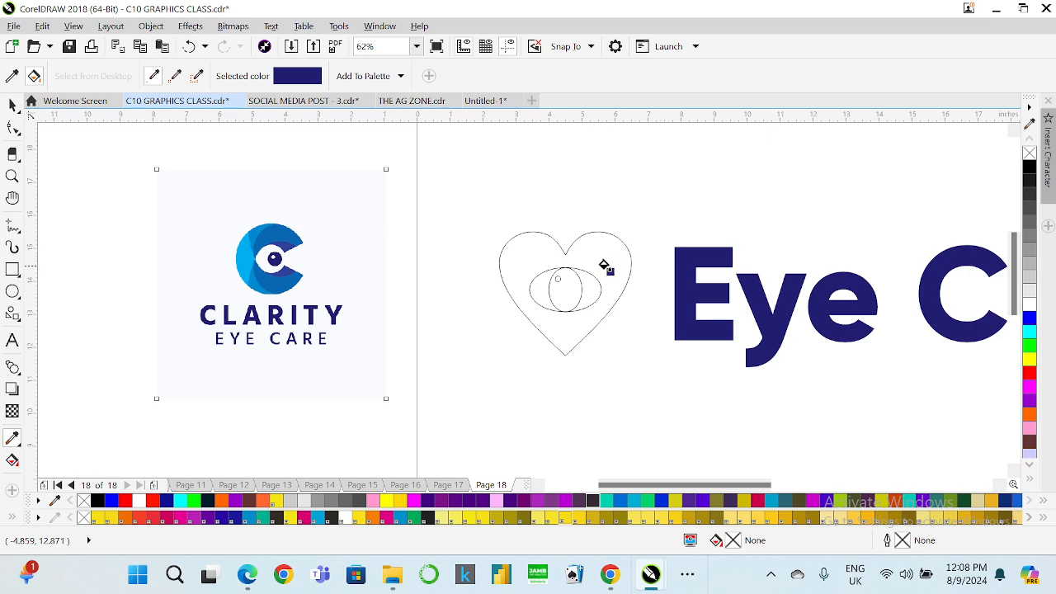
- Fill the iris with the sampled dark navy and its small highlight circle with white
{"action": "left_click", "coordinate": [557, 288]}
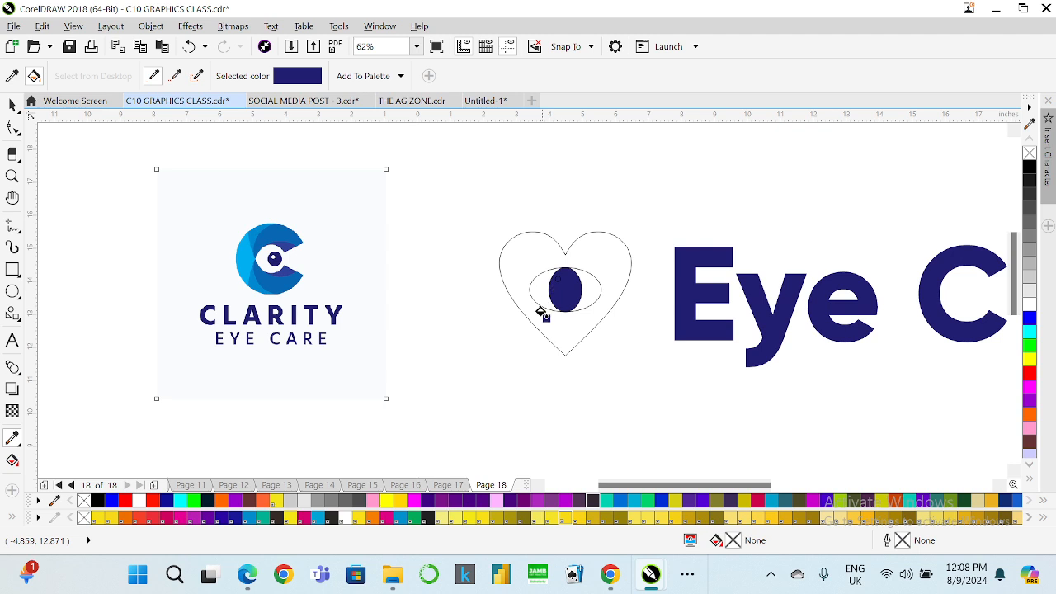
{"action": "left_click", "coordinate": [11, 106]}
{"action": "left_click_drag", "start_coordinate": [486, 171], "coordinate": [576, 294]}
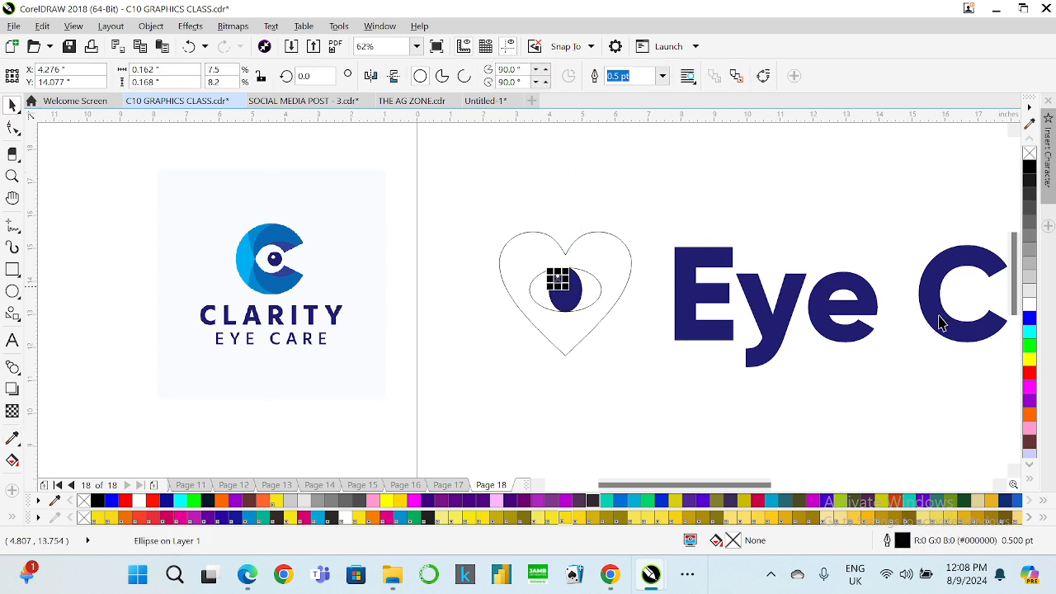
{"action": "left_click", "coordinate": [1030, 304]}
{"action": "left_click", "coordinate": [615, 372]}
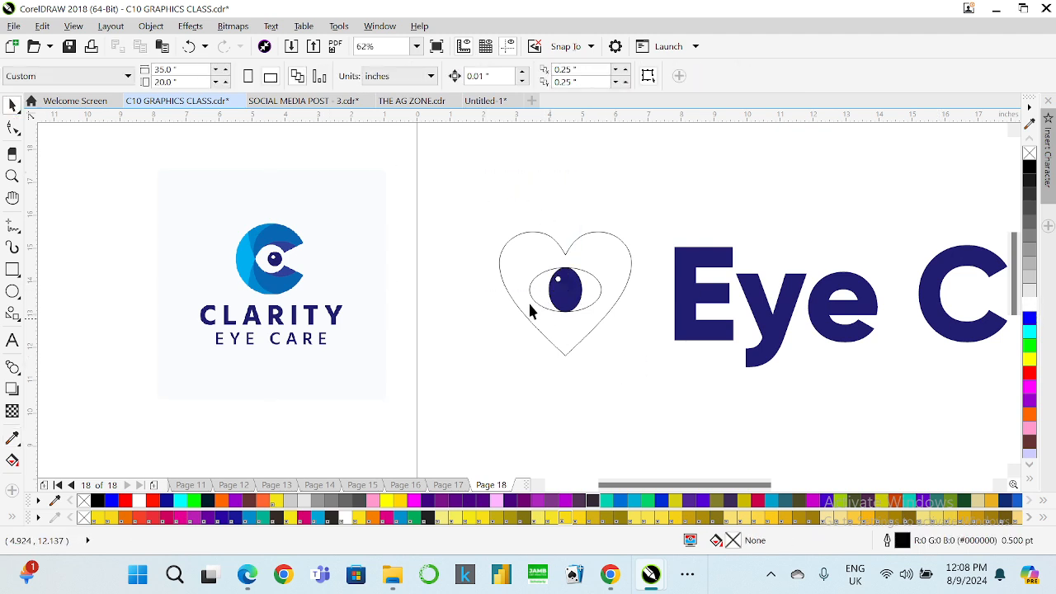
{"action": "left_click", "coordinate": [592, 253]}
{"action": "left_click_drag", "start_coordinate": [592, 252], "coordinate": [592, 259]}
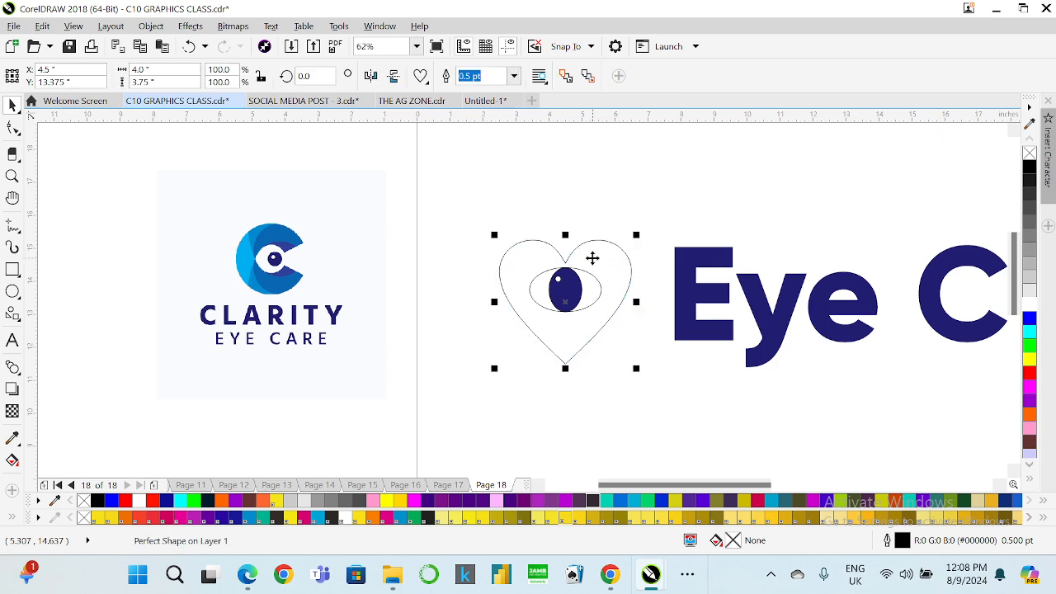
{"action": "key", "text": "ctrl+z"}
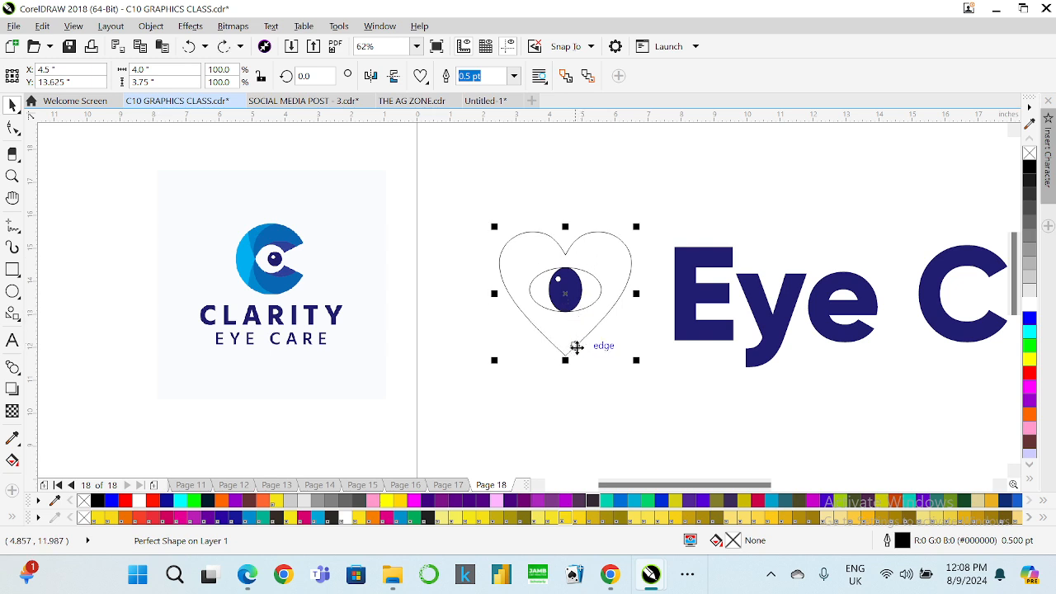
{"action": "left_click_drag", "start_coordinate": [566, 360], "coordinate": [566, 352]}
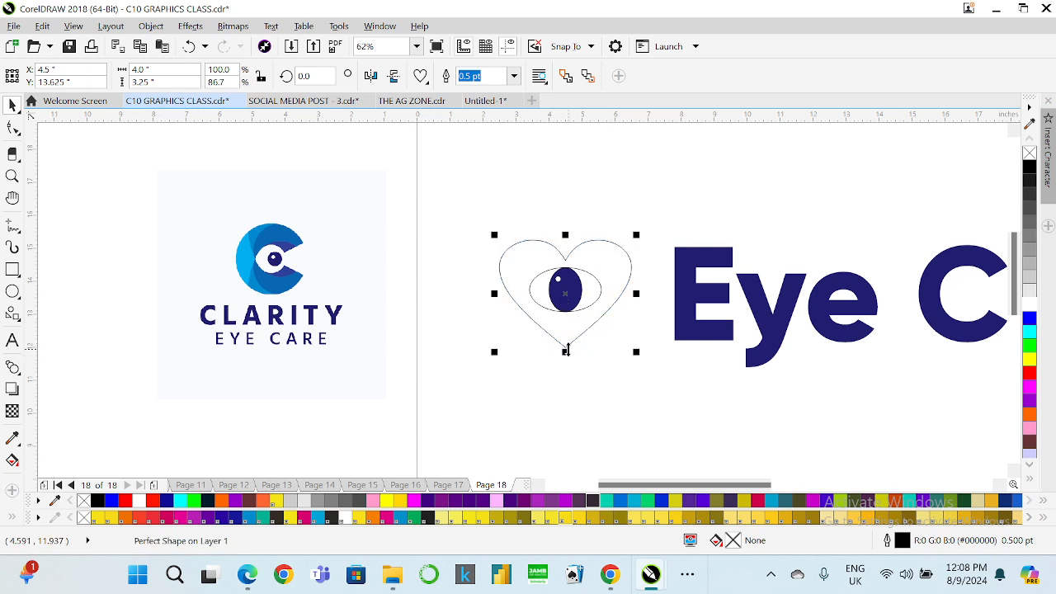
{"action": "key", "text": "ctrl+z"}
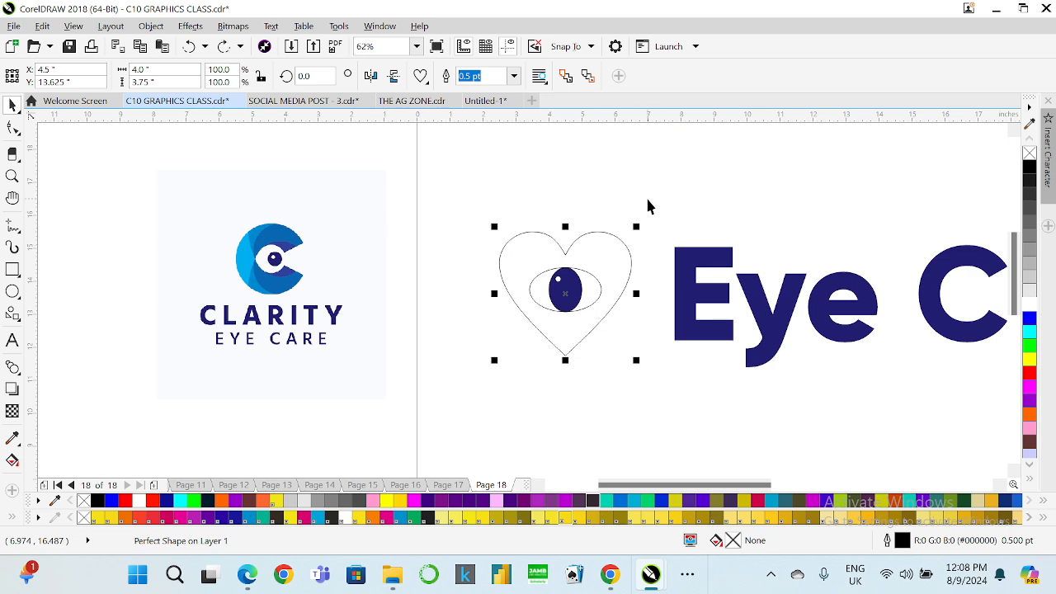
{"action": "left_click", "coordinate": [656, 194]}
- Sample the light blue from the reference logo's C symbol and fill the heart with it
{"action": "left_click", "coordinate": [592, 281]}
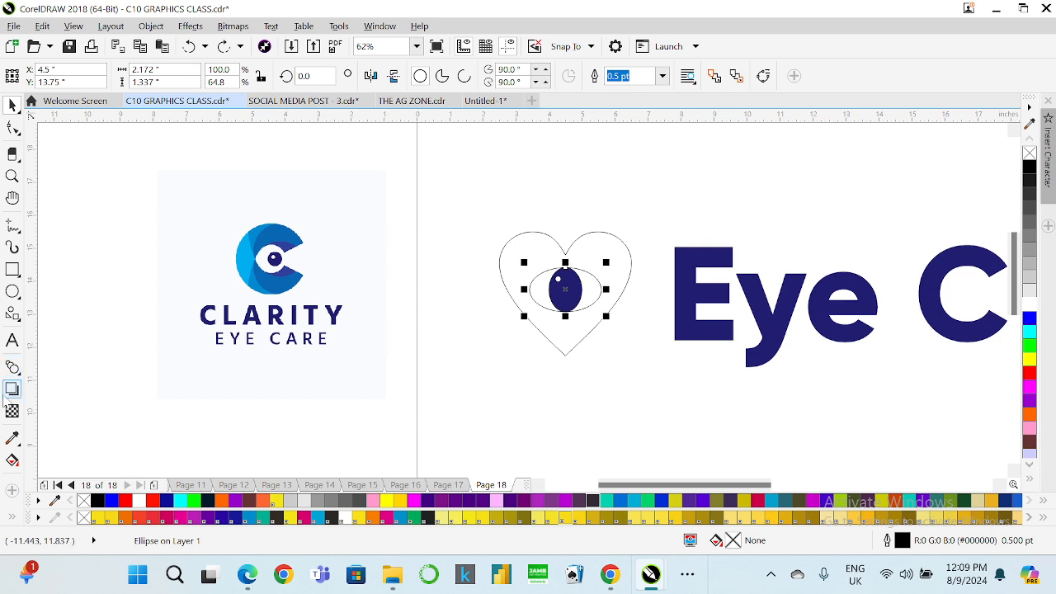
{"action": "left_click", "coordinate": [12, 438]}
{"action": "left_click", "coordinate": [244, 263]}
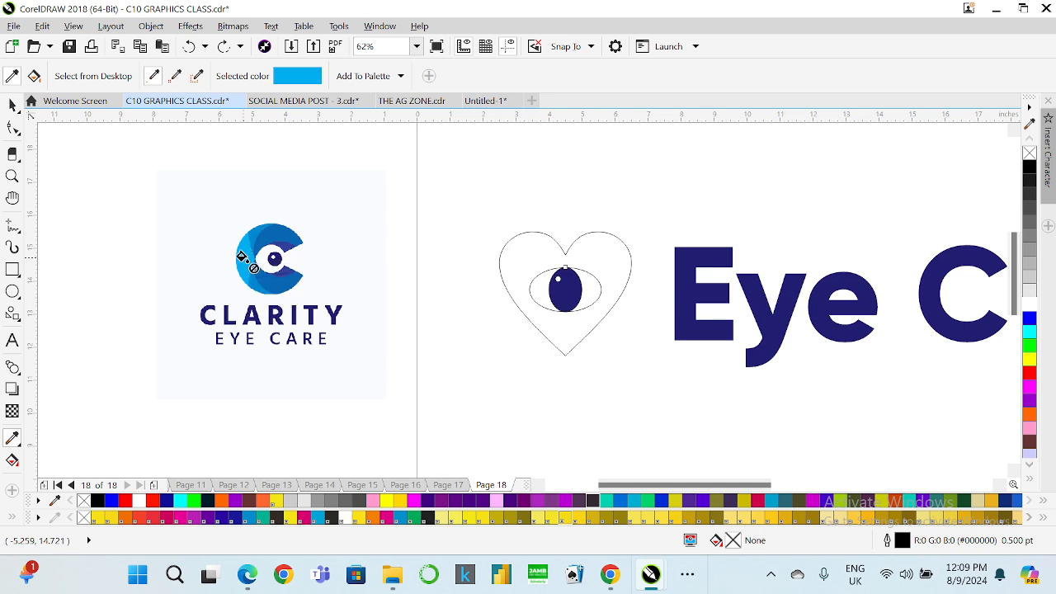
{"action": "left_click", "coordinate": [520, 246]}
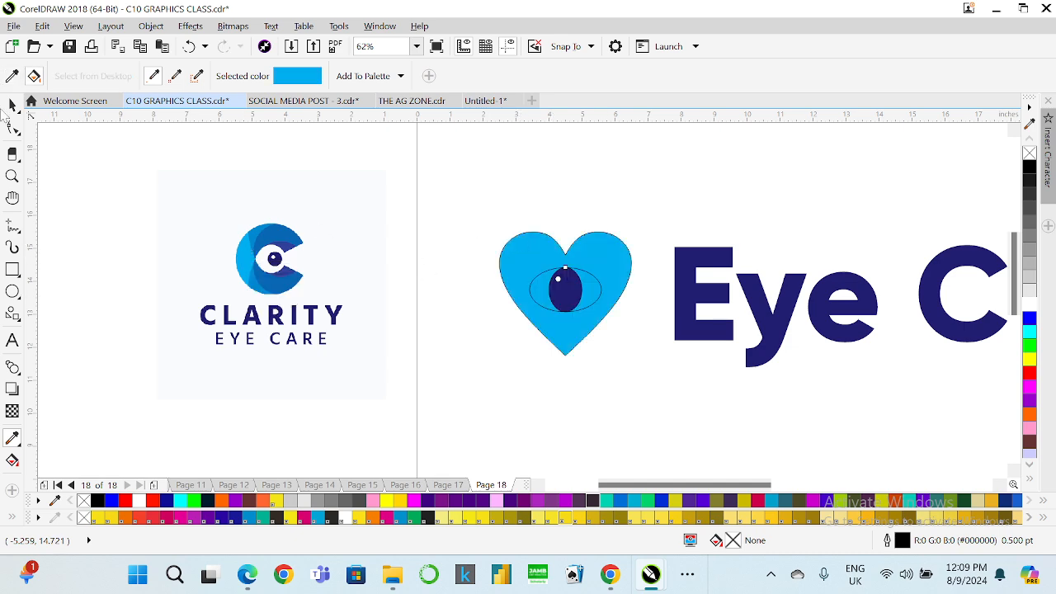
- Fill the outer eye ellipse with white and remove the outlines from the heart and all eye shapes
{"action": "left_click", "coordinate": [13, 105]}
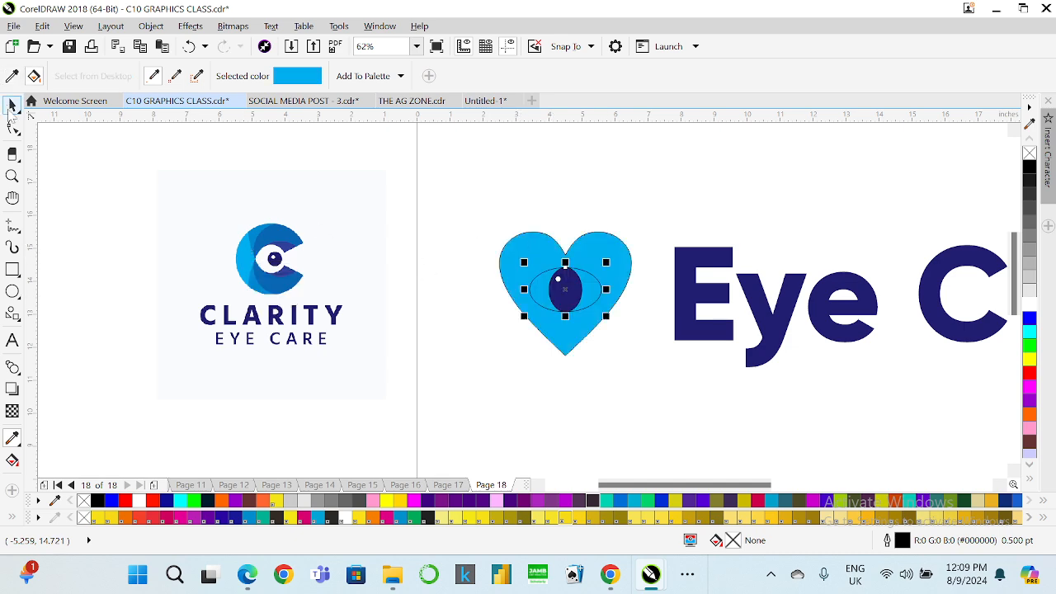
{"action": "left_click", "coordinate": [1032, 305]}
{"action": "left_click", "coordinate": [619, 307]}
{"action": "left_click_drag", "start_coordinate": [671, 189], "coordinate": [420, 390]}
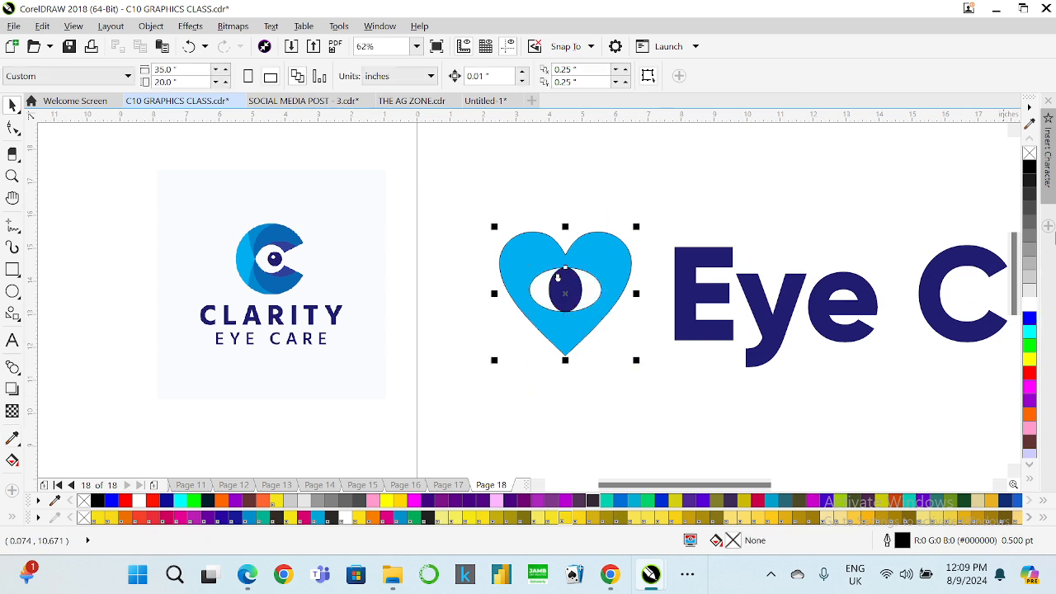
{"action": "left_click", "coordinate": [634, 252]}
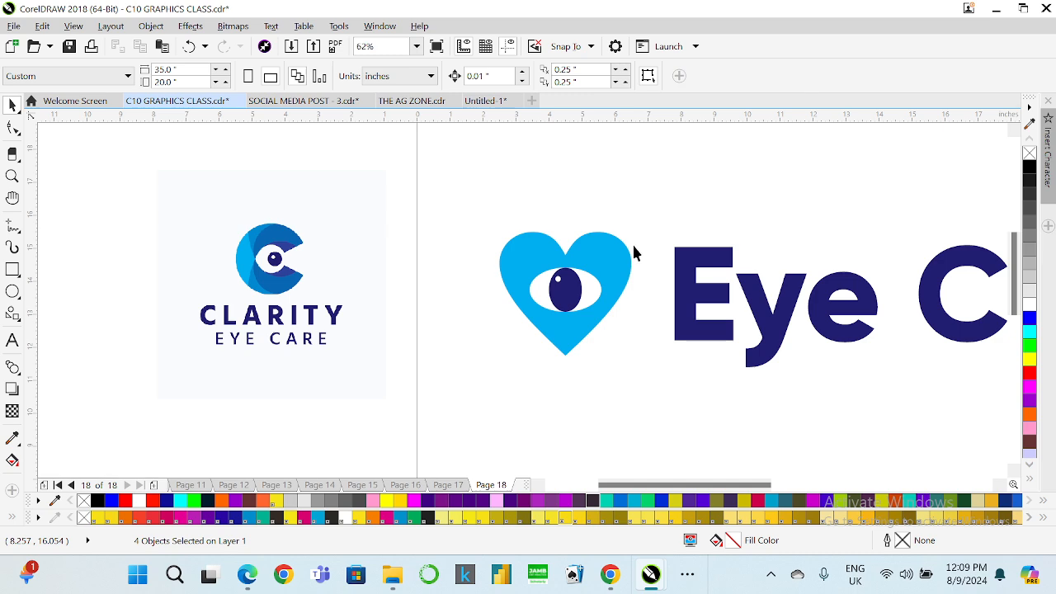
{"action": "left_click", "coordinate": [619, 255]}
{"action": "left_click", "coordinate": [598, 350]}
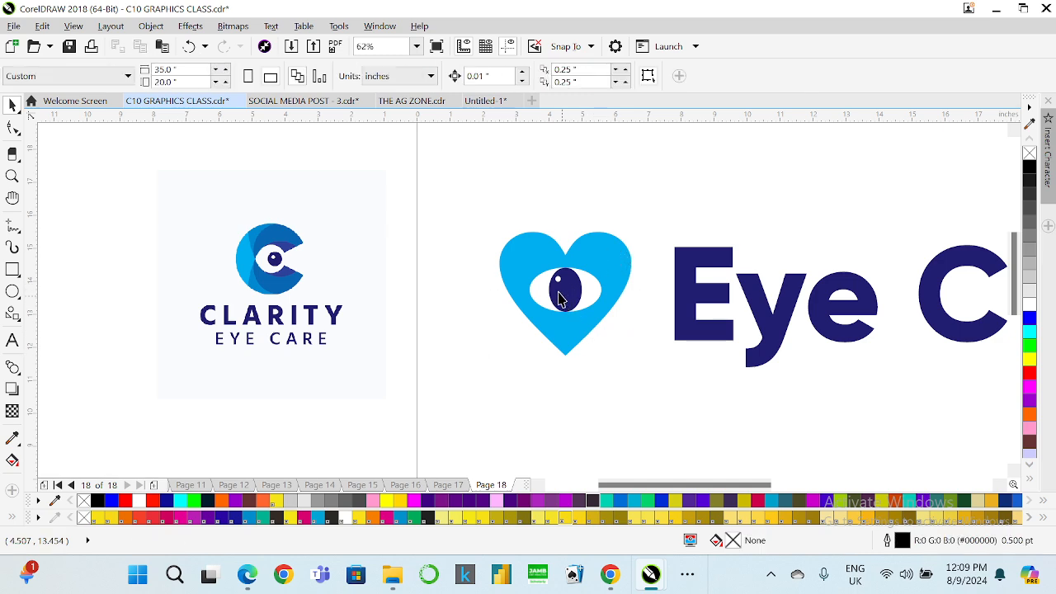
- Shorten the iris to a 1 by 1 inch circle and move the white highlight inside its upper-left edge
{"action": "scroll", "coordinate": [558, 295], "scroll_direction": "up", "scroll_amount": 5}
{"action": "left_click", "coordinate": [566, 323]}
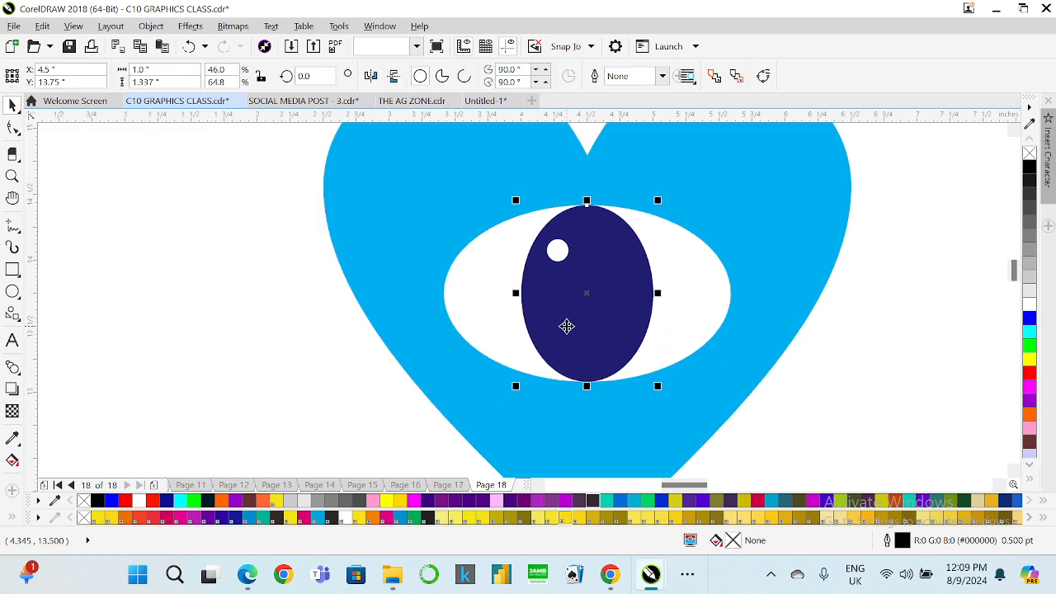
{"action": "left_click_drag", "start_coordinate": [587, 200], "coordinate": [552, 267]}
{"action": "left_click", "coordinate": [558, 251]}
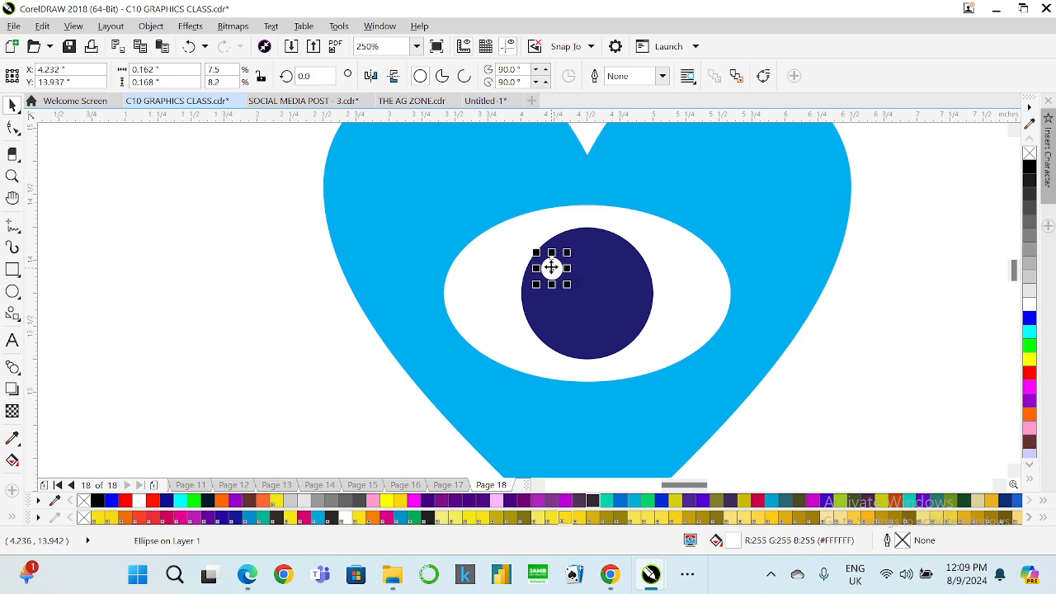
{"action": "key", "text": "Escape"}
{"action": "scroll", "coordinate": [578, 288], "scroll_direction": "down", "scroll_amount": 4}
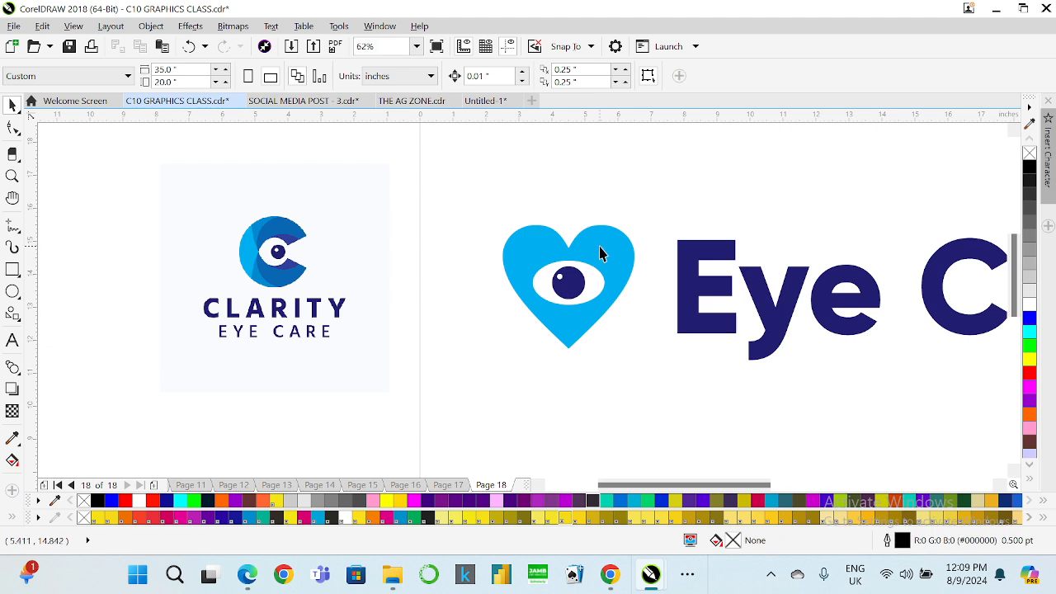
{"action": "scroll", "coordinate": [605, 247], "scroll_direction": "up", "scroll_amount": 2}
{"action": "left_click", "coordinate": [571, 247]}
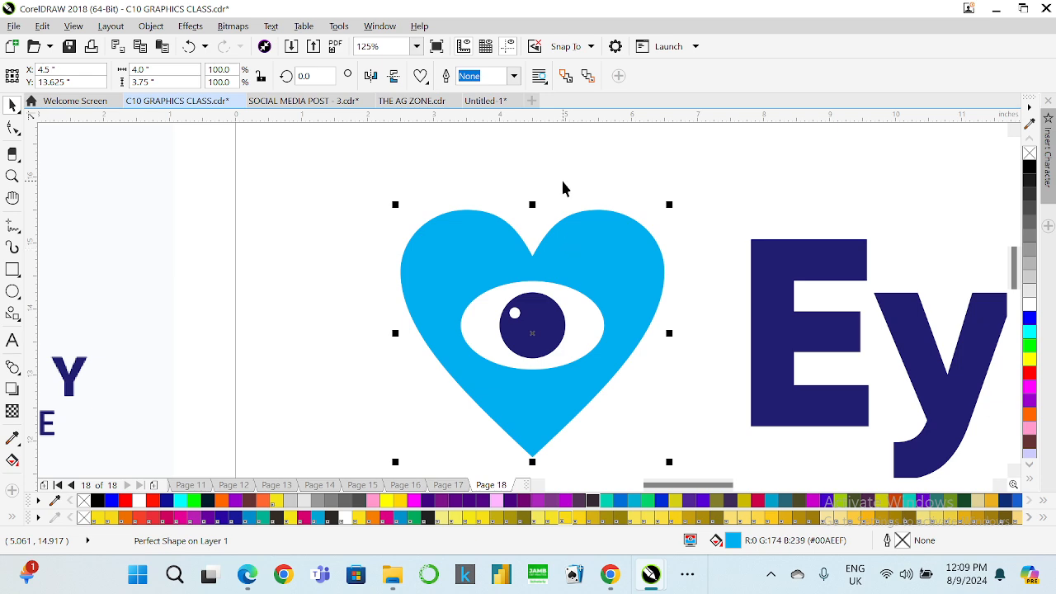
{"action": "key", "text": "Escape"}
{"action": "scroll", "coordinate": [516, 293], "scroll_direction": "down", "scroll_amount": 2}
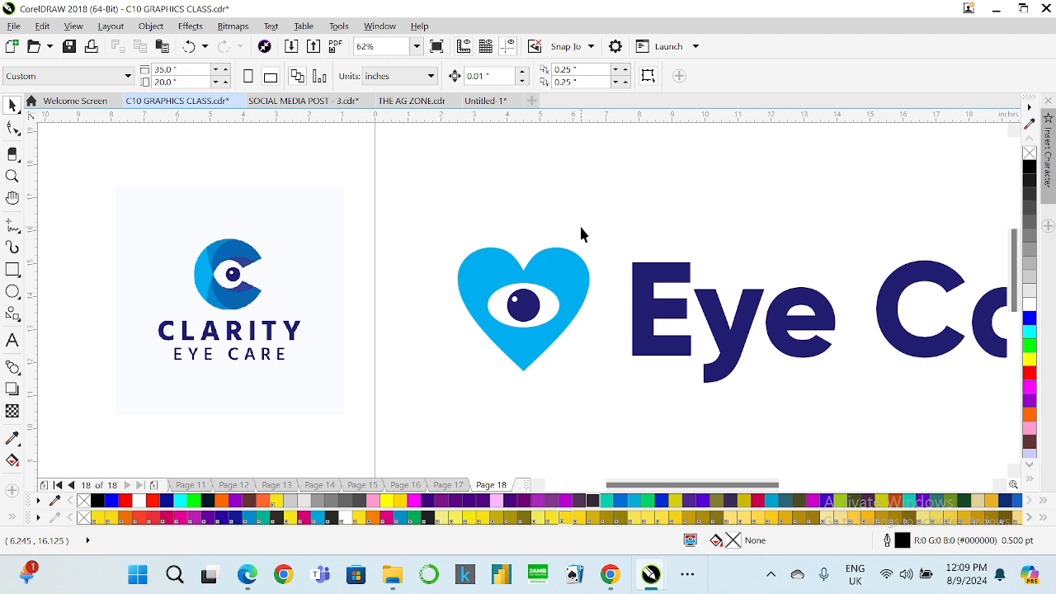
- Centre-align the iris, the white eye ellipse and the heart horizontally, leaving out the highlight circle
{"action": "left_click_drag", "start_coordinate": [605, 221], "coordinate": [436, 397]}
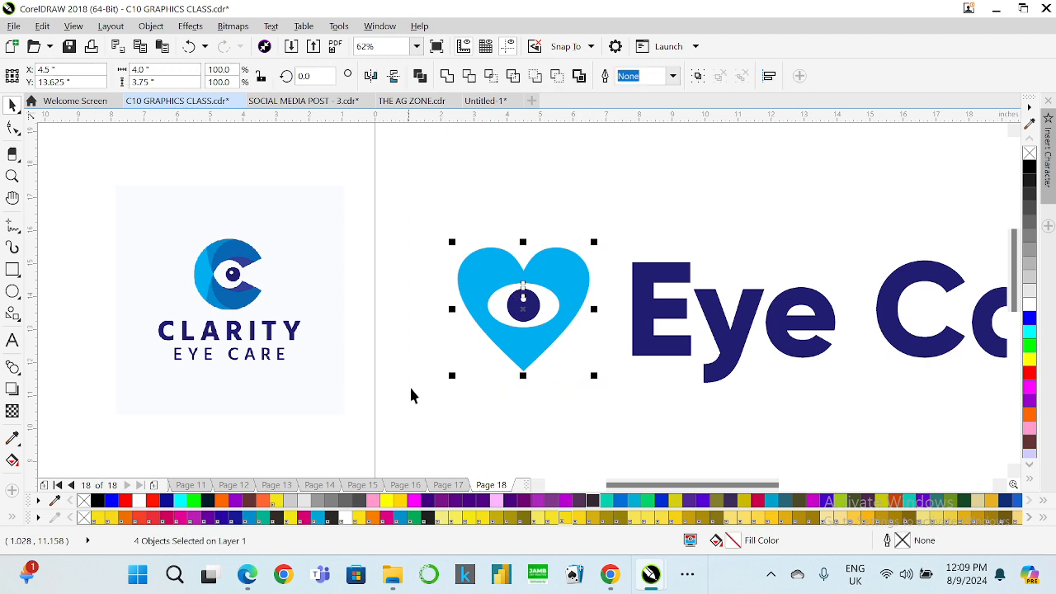
{"action": "left_click", "coordinate": [535, 311]}
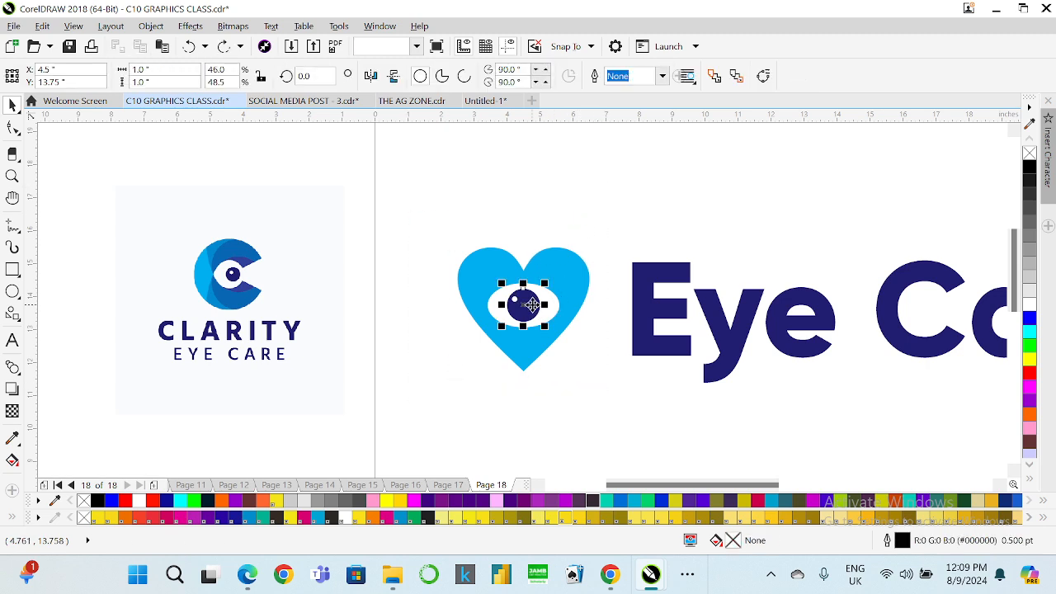
{"action": "left_click", "coordinate": [558, 299], "text": "shift"}
{"action": "left_click", "coordinate": [569, 279], "text": "shift"}
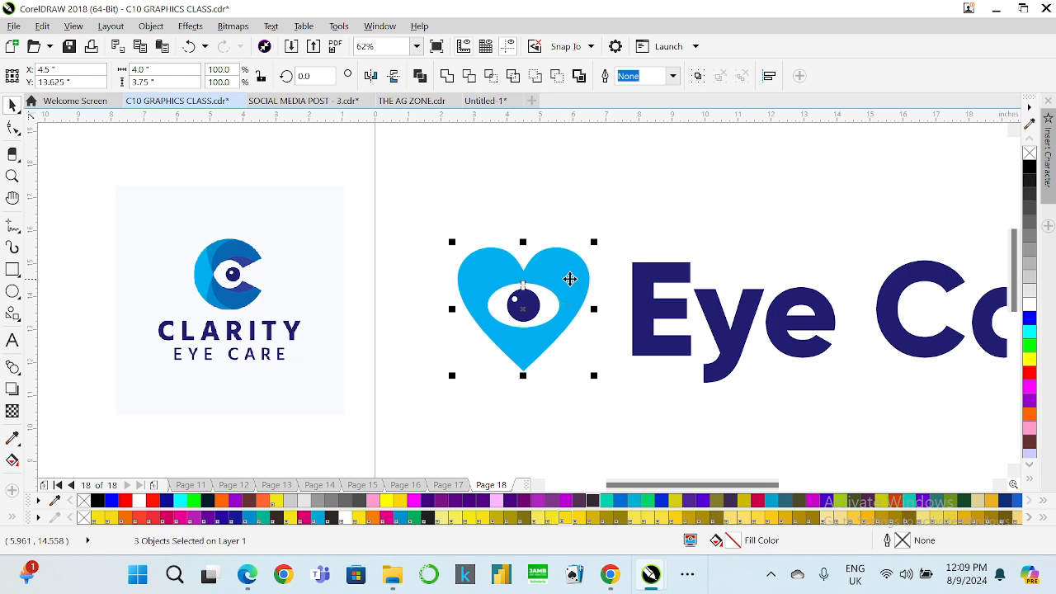
{"action": "left_click", "coordinate": [645, 239]}
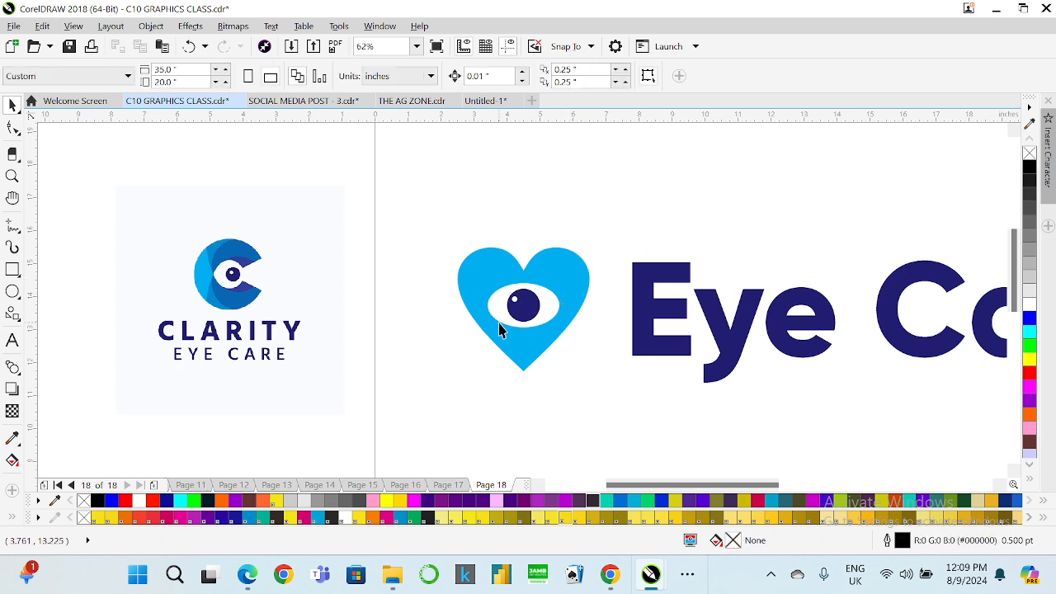
- Give the heart a fountain fill from its light blue to the dark navy #211D70 sampled from the iris
{"action": "left_click", "coordinate": [493, 273]}
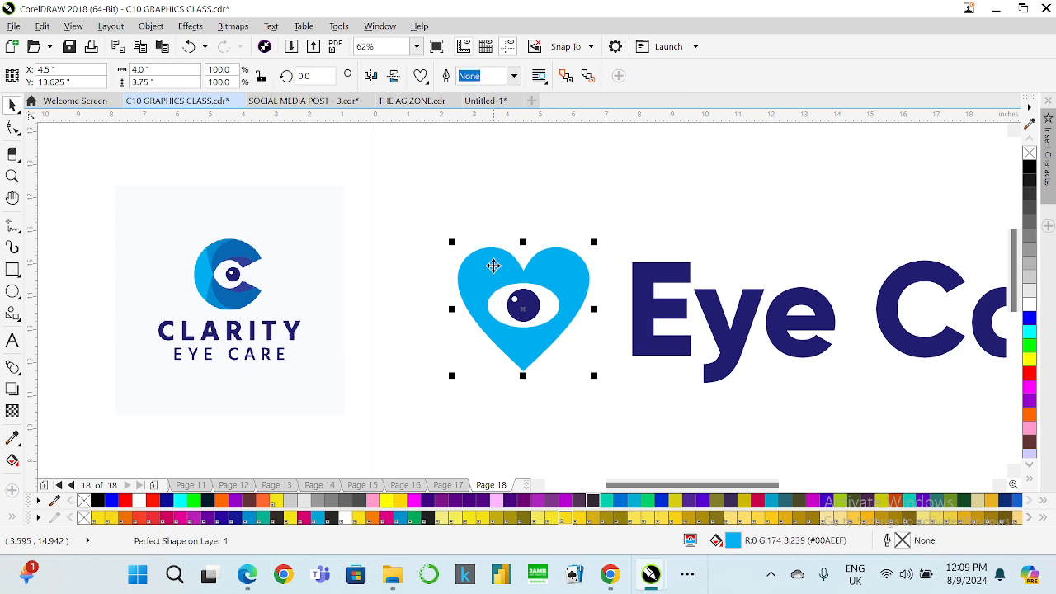
{"action": "key", "text": "F11"}
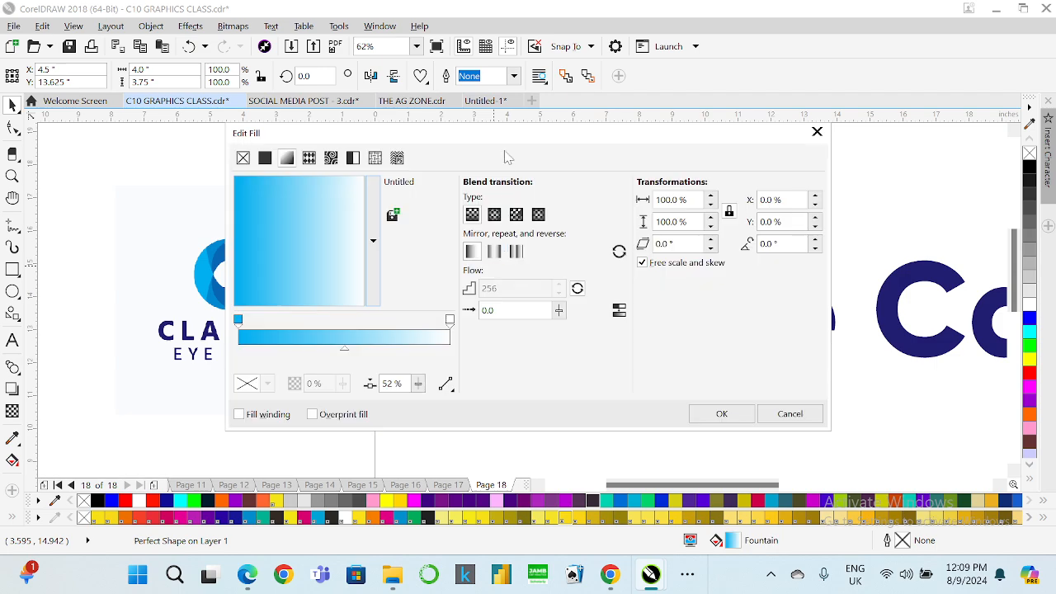
{"action": "left_click_drag", "start_coordinate": [582, 140], "coordinate": [931, 176]}
{"action": "left_click", "coordinate": [806, 357]}
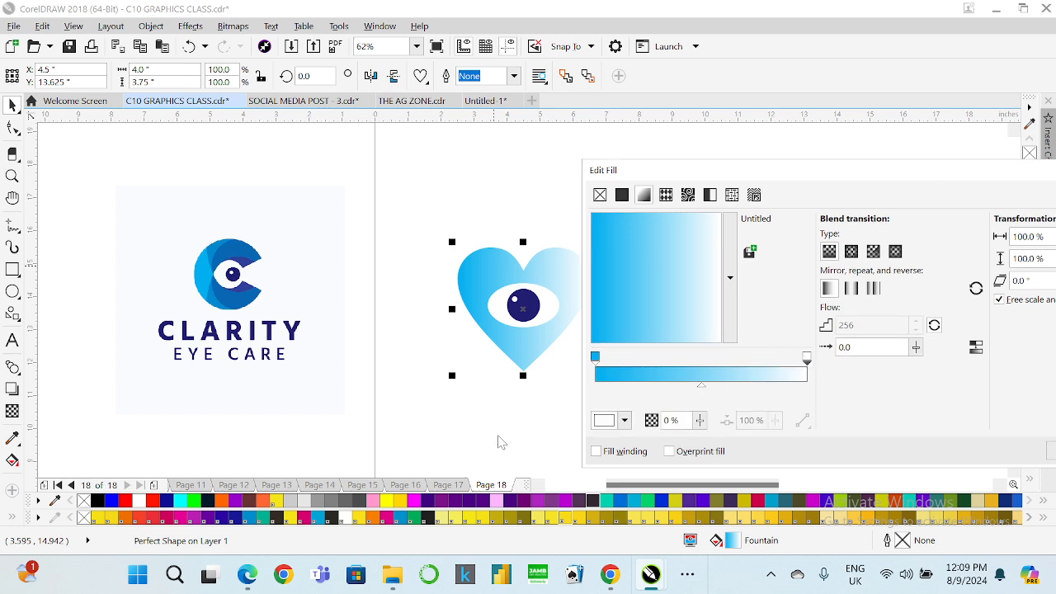
{"action": "left_click", "coordinate": [626, 421]}
{"action": "left_click", "coordinate": [669, 239]}
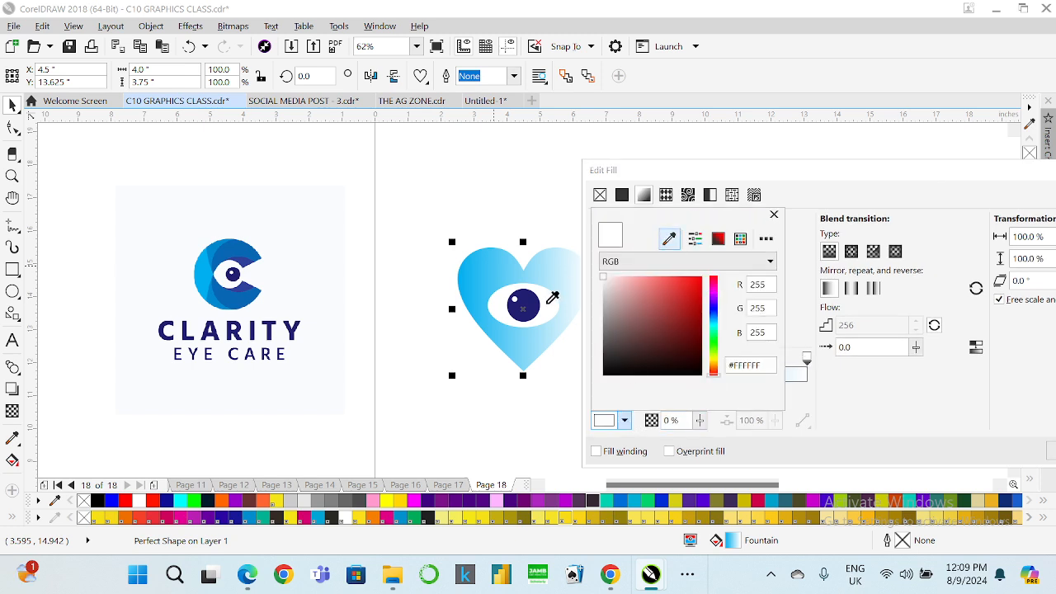
{"action": "left_click", "coordinate": [536, 310]}
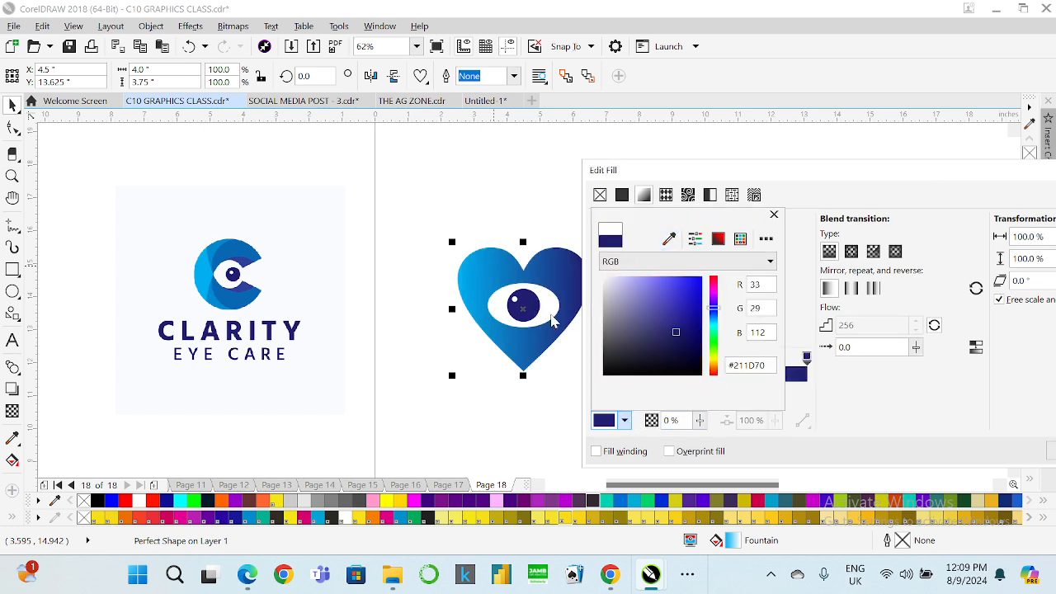
{"action": "left_click", "coordinate": [870, 424]}
- Set the gradient midpoint to 71%, turn it to run from light blue at the top to navy at the bottom, and apply the fill
{"action": "left_click_drag", "start_coordinate": [701, 386], "coordinate": [748, 387]}
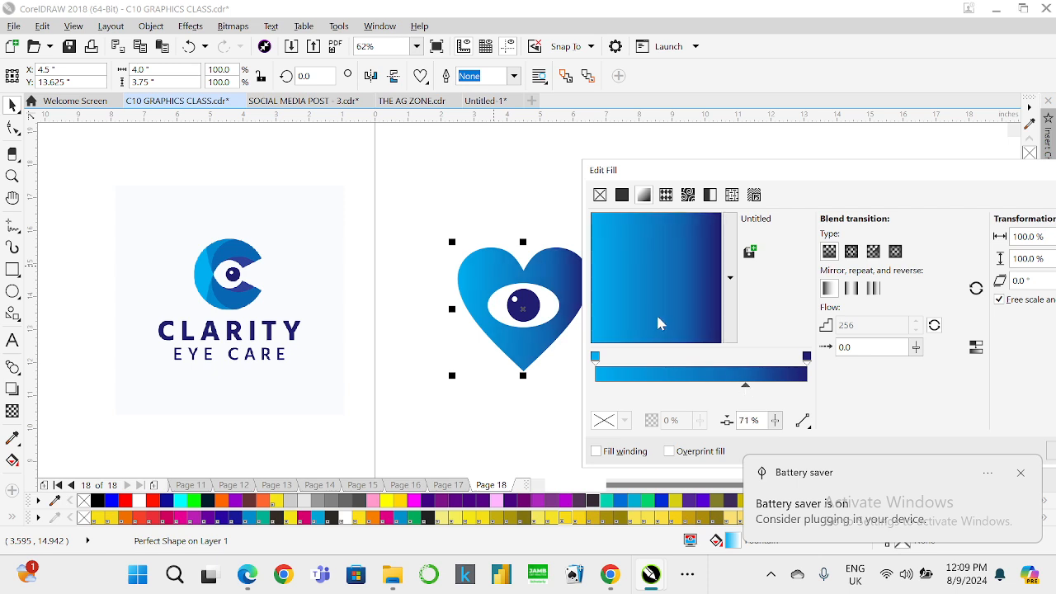
{"action": "left_click_drag", "start_coordinate": [657, 313], "coordinate": [667, 336]}
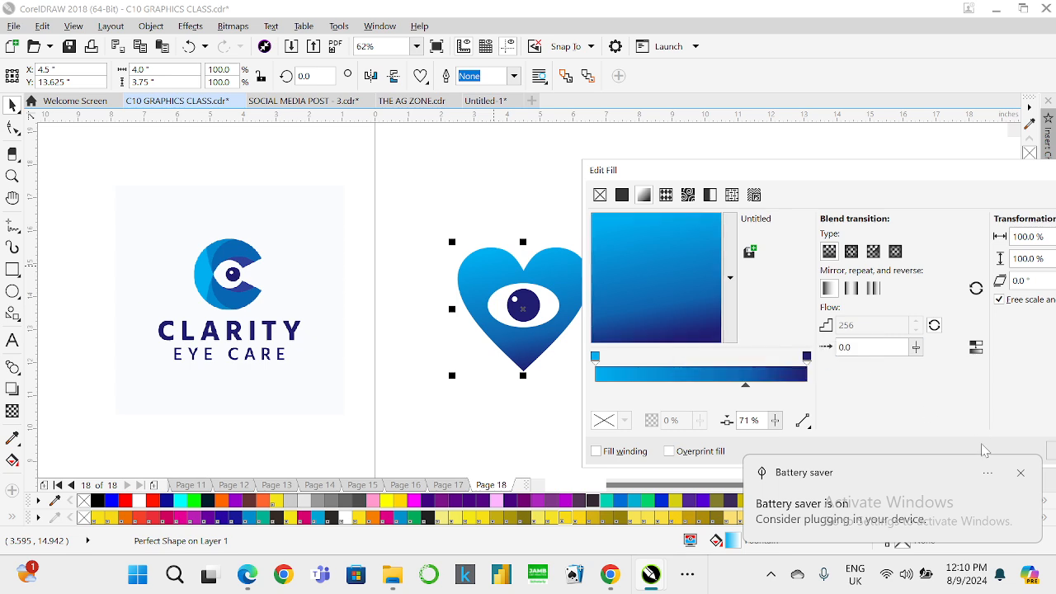
{"action": "left_click", "coordinate": [1022, 476]}
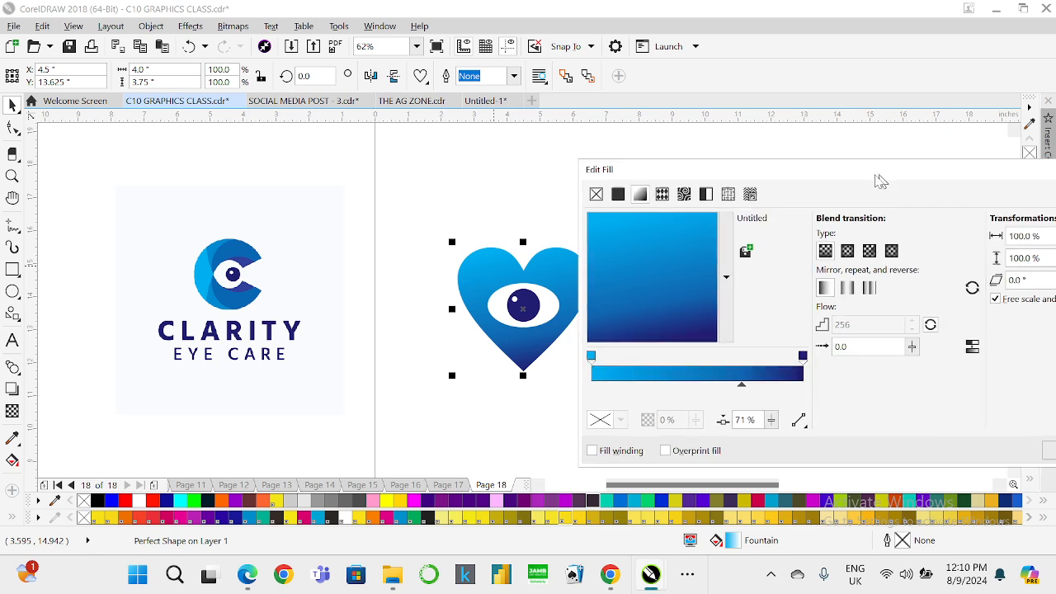
{"action": "left_click_drag", "start_coordinate": [877, 178], "coordinate": [725, 179]}
{"action": "left_click", "coordinate": [925, 457]}
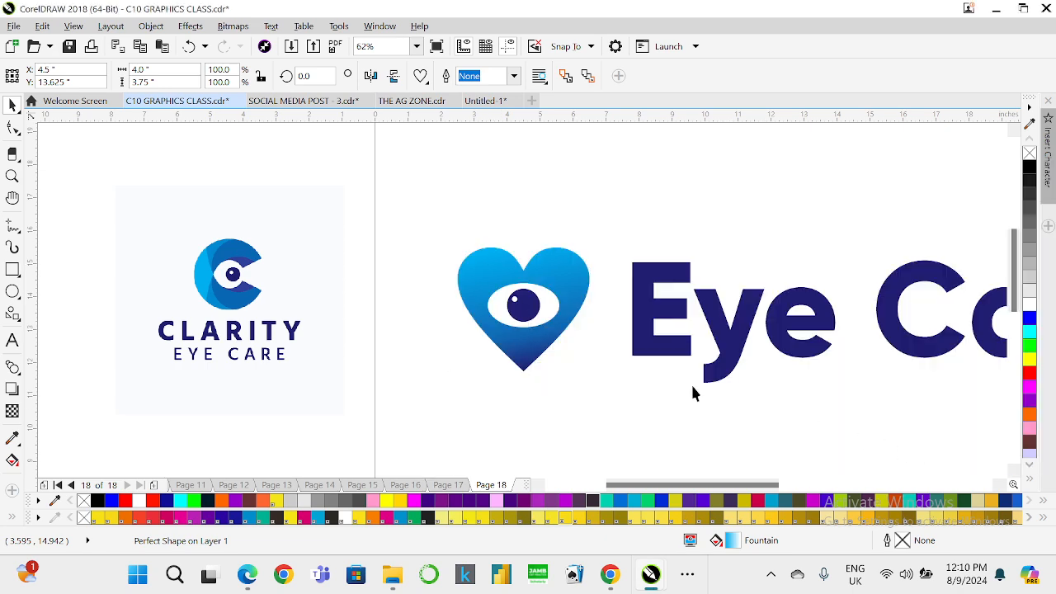
- Draw a circle between the reference logo and the heart, above them, and set its diameter to 3 inches
{"action": "left_click", "coordinate": [13, 290]}
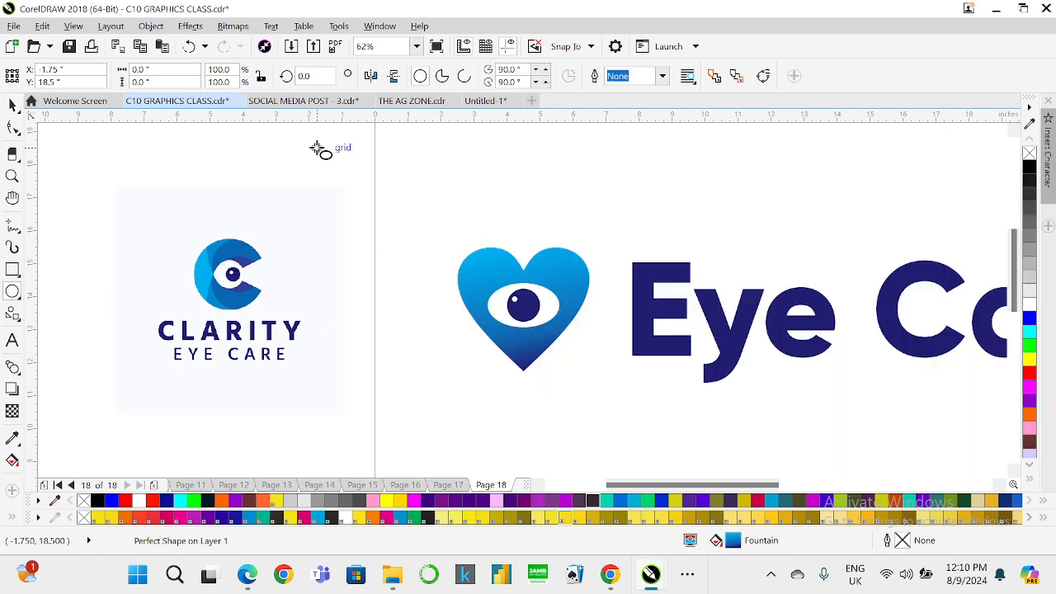
{"action": "left_click_drag", "start_coordinate": [318, 148], "coordinate": [410, 239]}
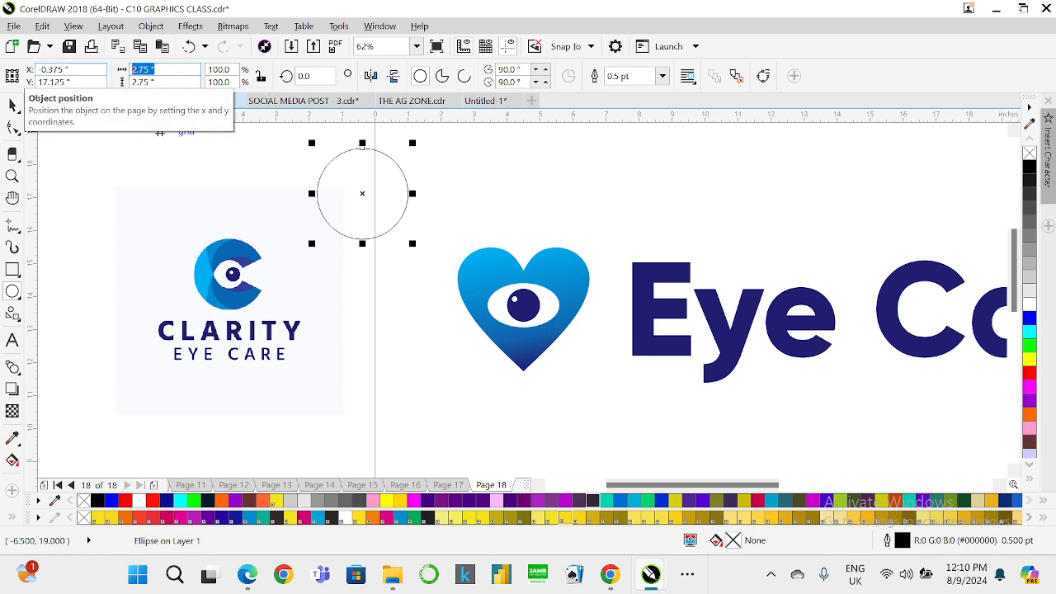
{"action": "key", "text": "Return"}
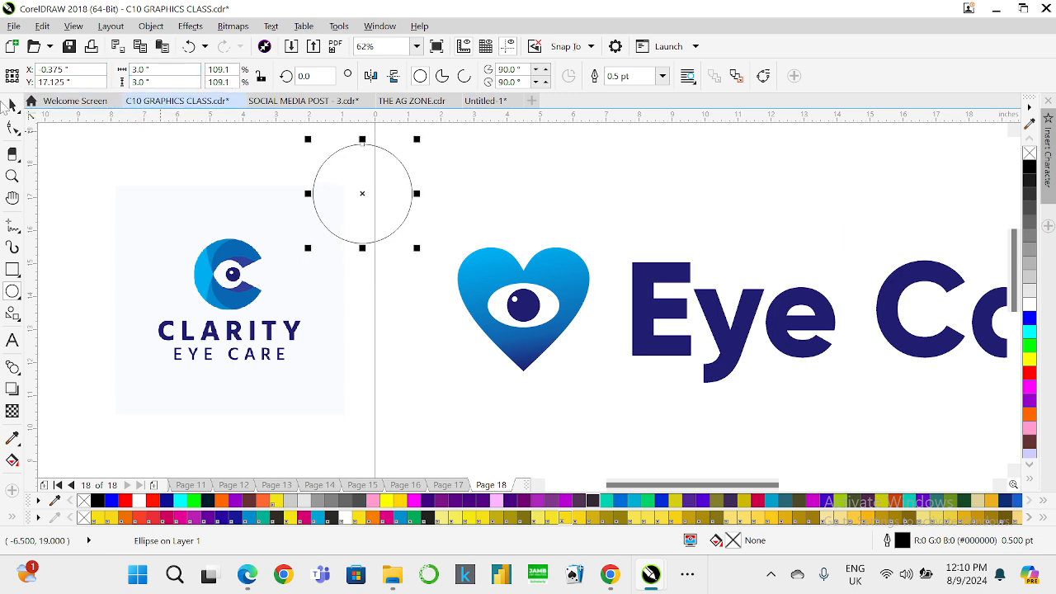
- Delete the unfilled circle between the reference logo and the heart
{"action": "left_click_drag", "start_coordinate": [417, 140], "coordinate": [385, 144]}
{"action": "left_click_drag", "start_coordinate": [366, 190], "coordinate": [479, 143]}
{"action": "left_click_drag", "start_coordinate": [448, 177], "coordinate": [392, 214]}
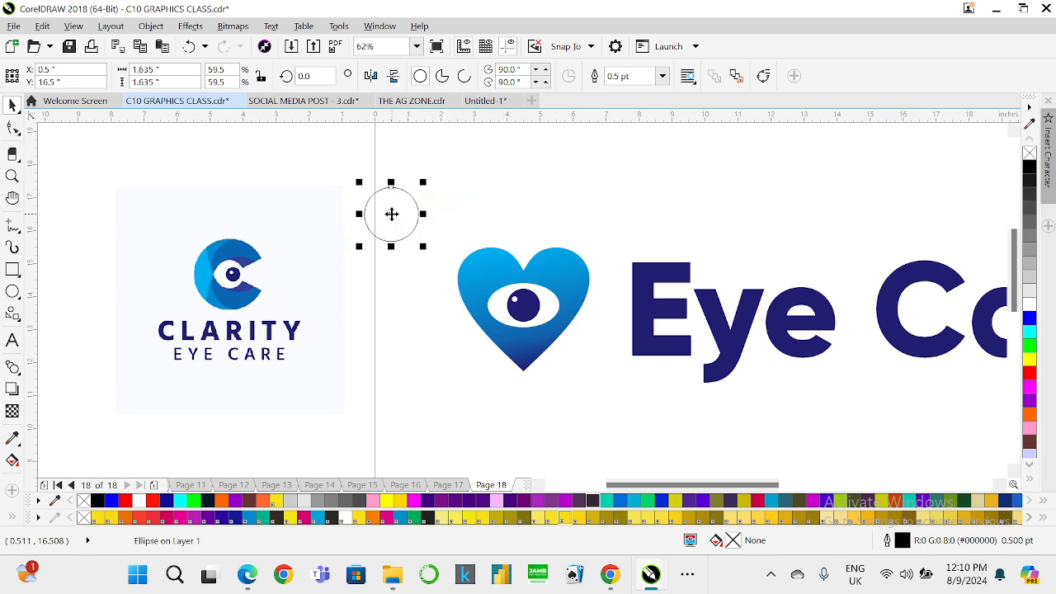
{"action": "key", "text": "Delete"}
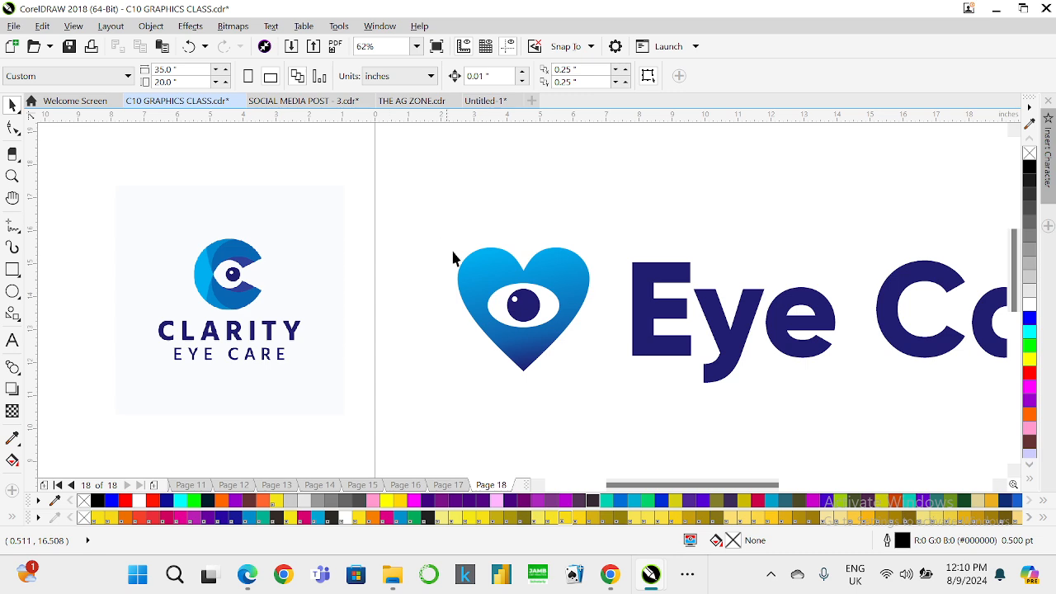
- Try the heart without a fill and with a 3.0 pt black outline, and restore its gradient fill without an outline
{"action": "left_click", "coordinate": [526, 282]}
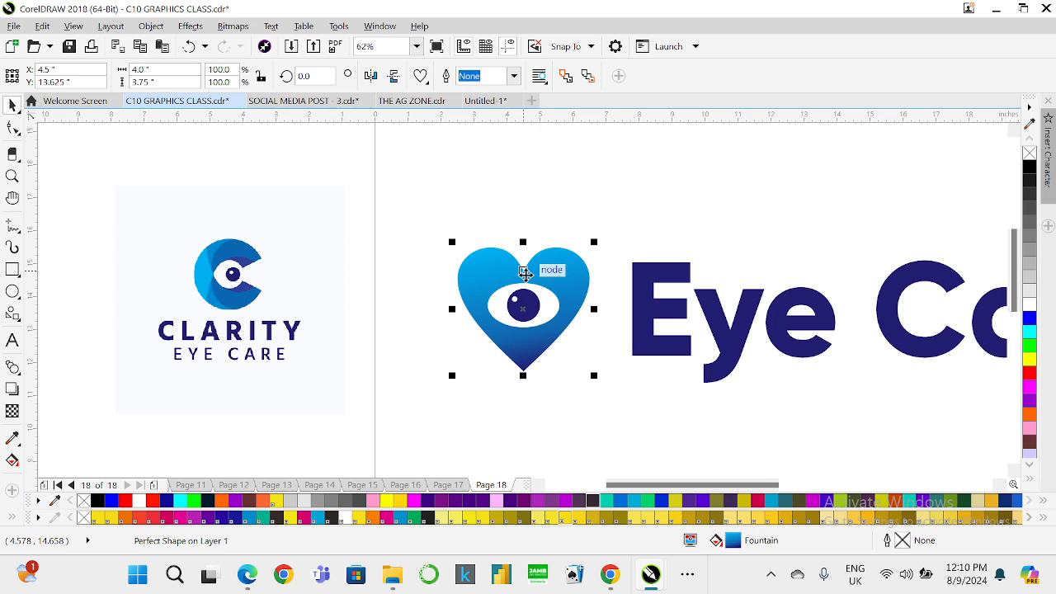
{"action": "right_click", "coordinate": [1030, 166]}
{"action": "left_click", "coordinate": [1030, 152]}
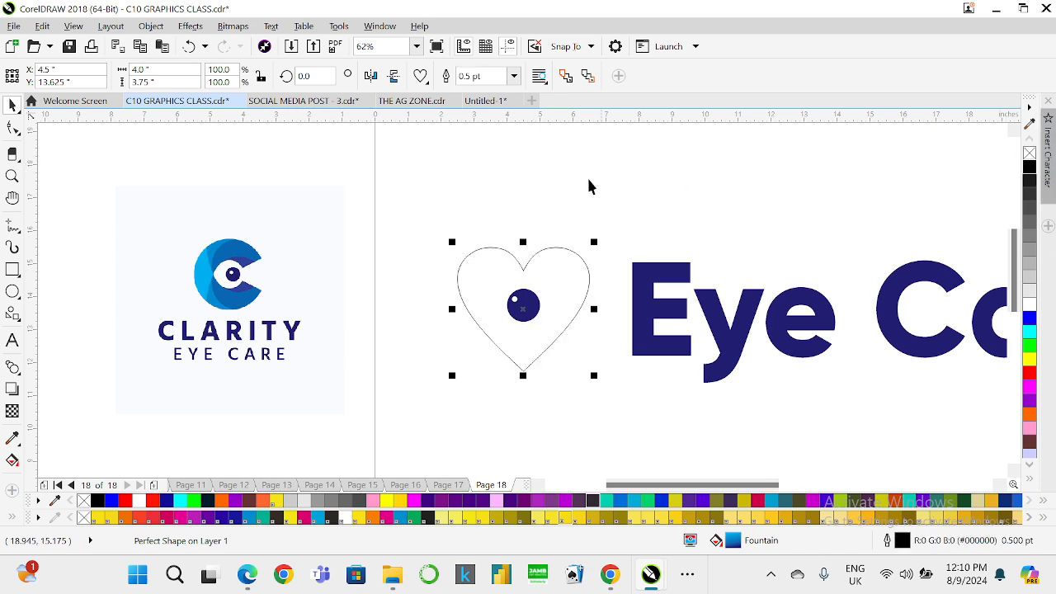
{"action": "left_click", "coordinate": [513, 76]}
{"action": "left_click", "coordinate": [489, 174]}
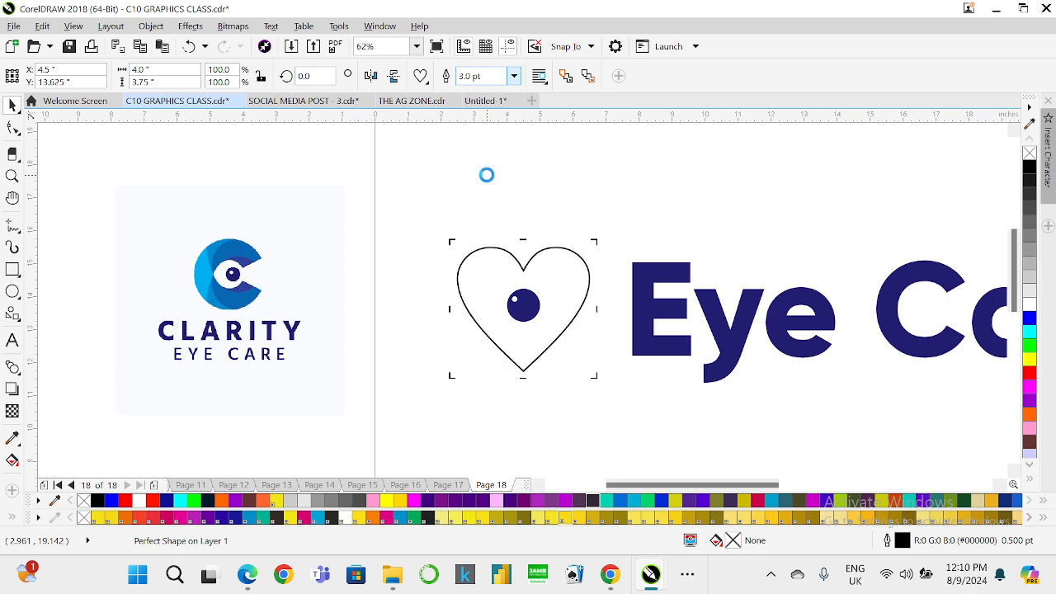
{"action": "key", "text": "ctrl+z"}
{"action": "key", "text": "ctrl+z"}
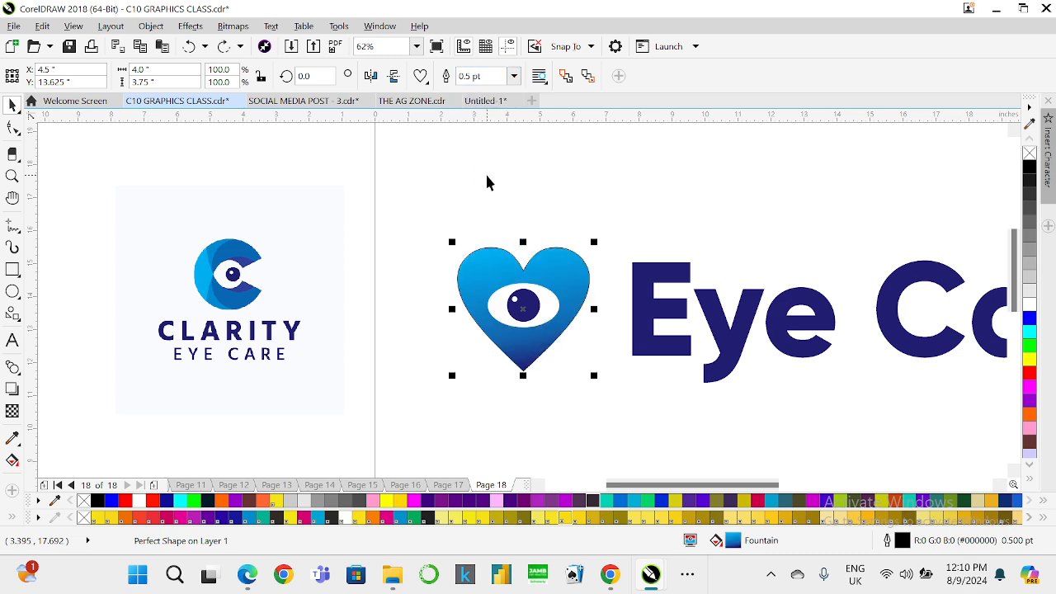
{"action": "right_click", "coordinate": [1030, 152]}
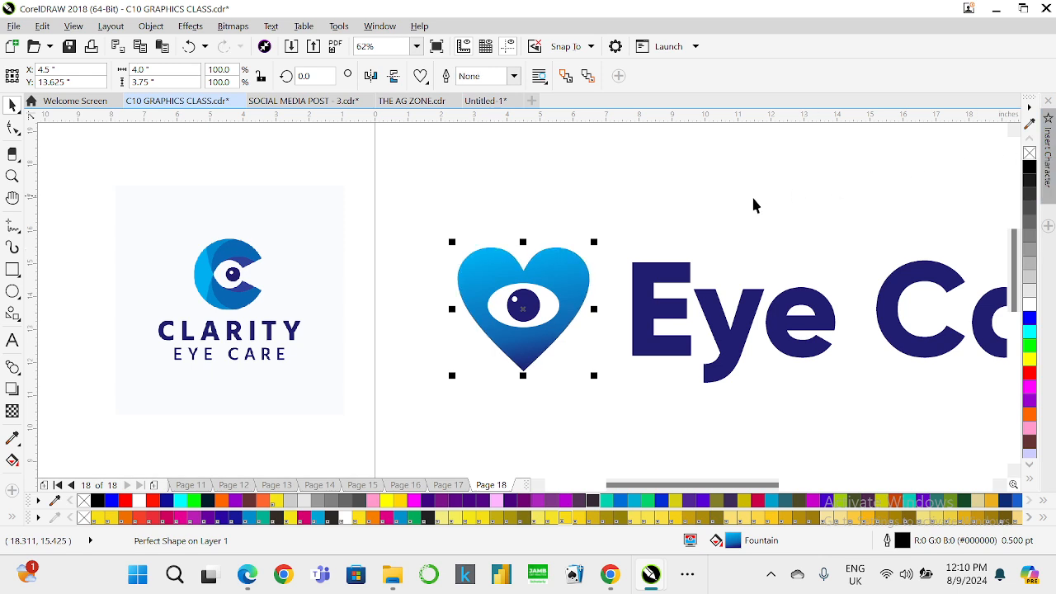
- Move the heart up and right, enlarge the eye to about 3.52 by 2.17 inches and place it centrally over the heart
{"action": "left_click_drag", "start_coordinate": [560, 266], "coordinate": [582, 261]}
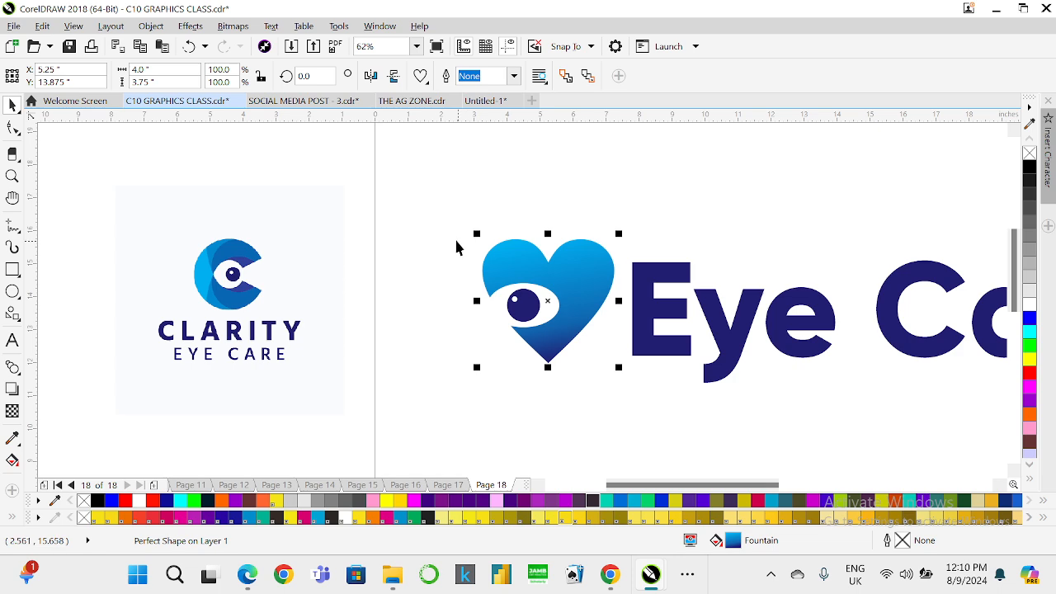
{"action": "left_click", "coordinate": [460, 235]}
{"action": "left_click", "coordinate": [507, 297]}
{"action": "left_click_drag", "start_coordinate": [568, 335], "coordinate": [615, 354]}
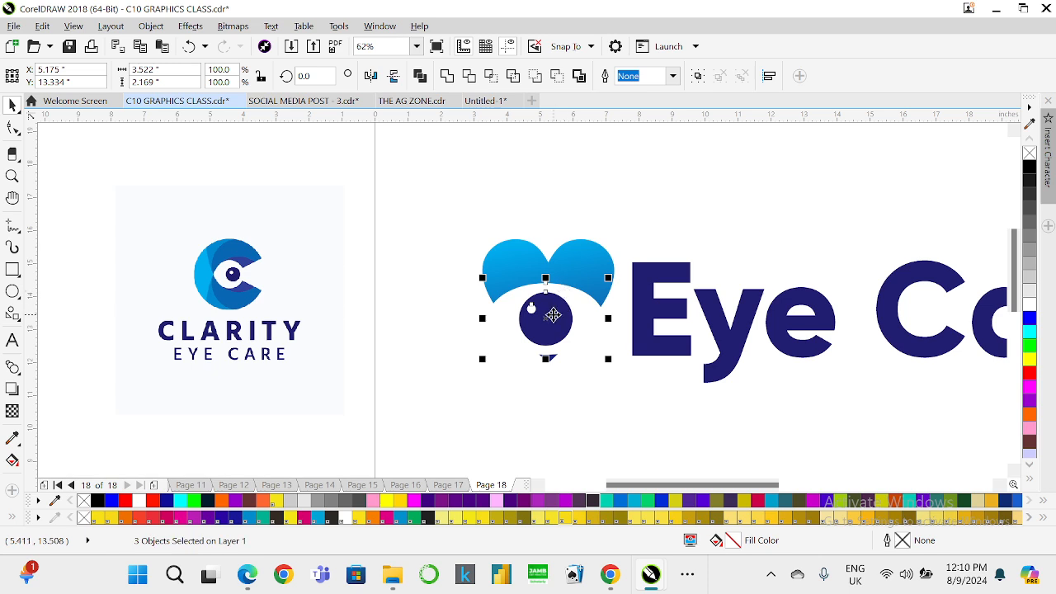
{"action": "left_click_drag", "start_coordinate": [549, 313], "coordinate": [566, 289]}
{"action": "left_click", "coordinate": [640, 192]}
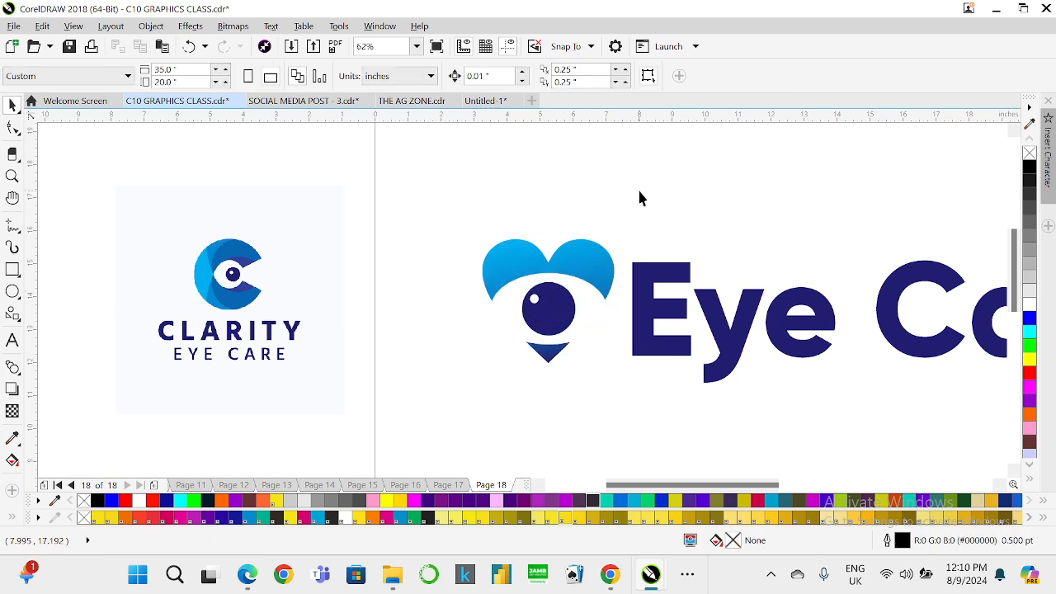
- Shift the heart and eye down and left, and raise the eye and enlarge it to about 4.31 by 2.65 inches
{"action": "left_click_drag", "start_coordinate": [445, 378], "coordinate": [446, 376]}
{"action": "left_click_drag", "start_coordinate": [570, 255], "coordinate": [558, 270]}
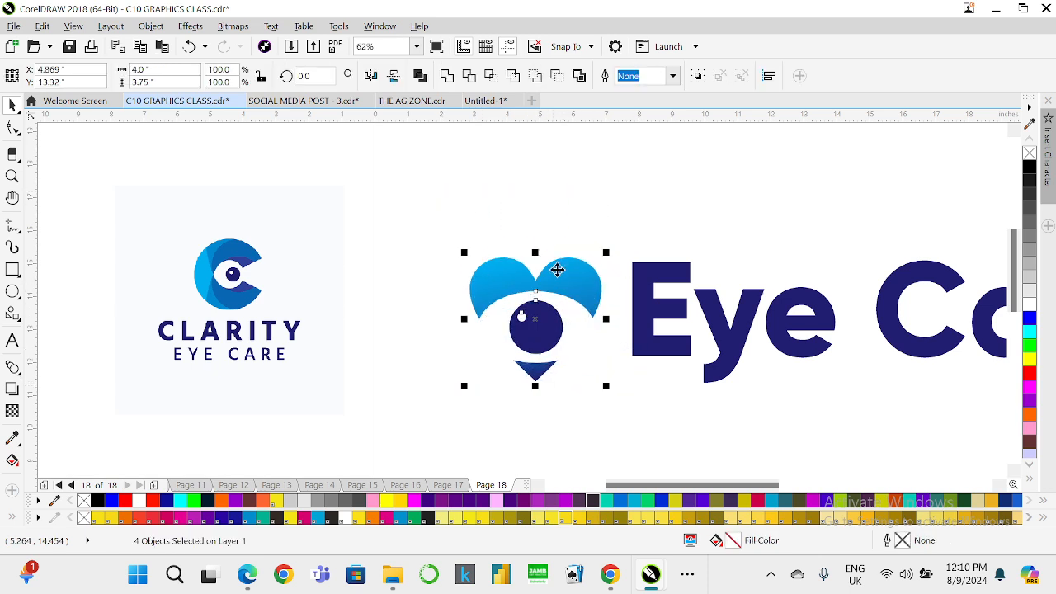
{"action": "left_click", "coordinate": [609, 368]}
{"action": "left_click_drag", "start_coordinate": [611, 368], "coordinate": [447, 281]}
{"action": "left_click_drag", "start_coordinate": [533, 320], "coordinate": [536, 300]}
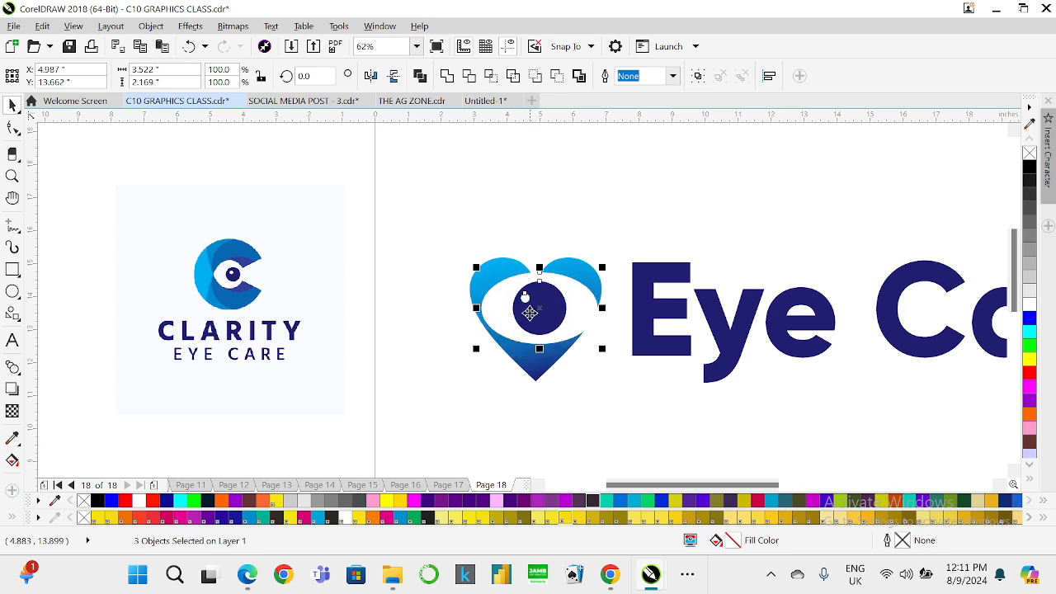
{"action": "left_click_drag", "start_coordinate": [477, 349], "coordinate": [455, 357]}
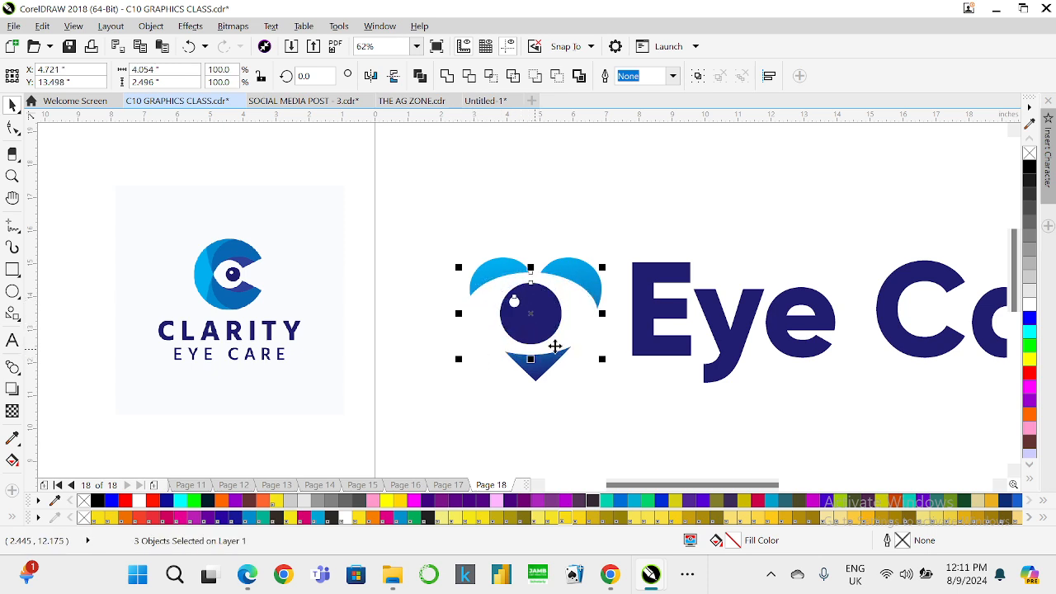
{"action": "left_click_drag", "start_coordinate": [600, 359], "coordinate": [611, 363]}
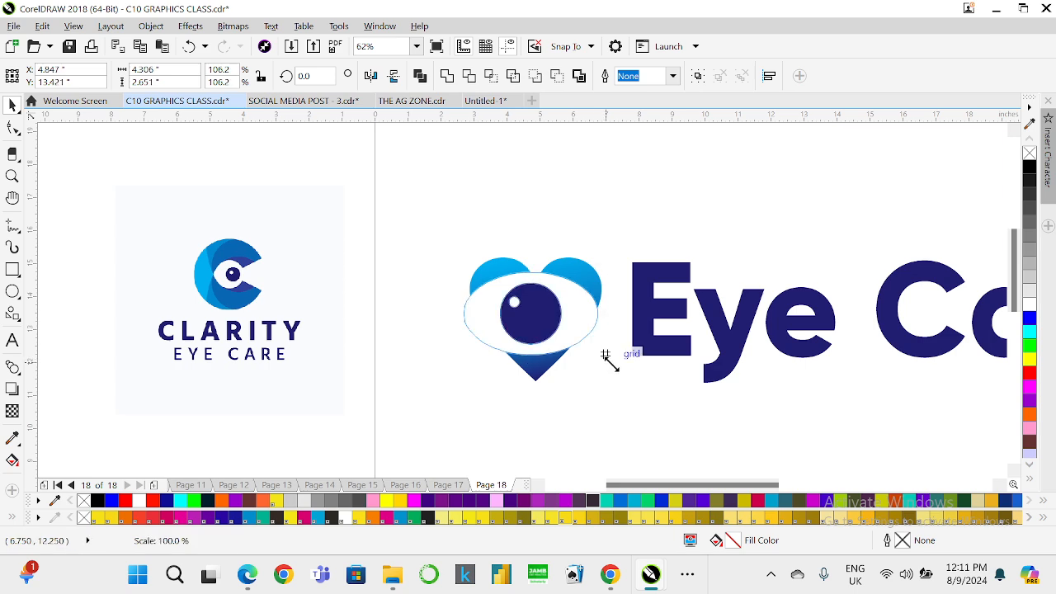
{"action": "left_click", "coordinate": [561, 398]}
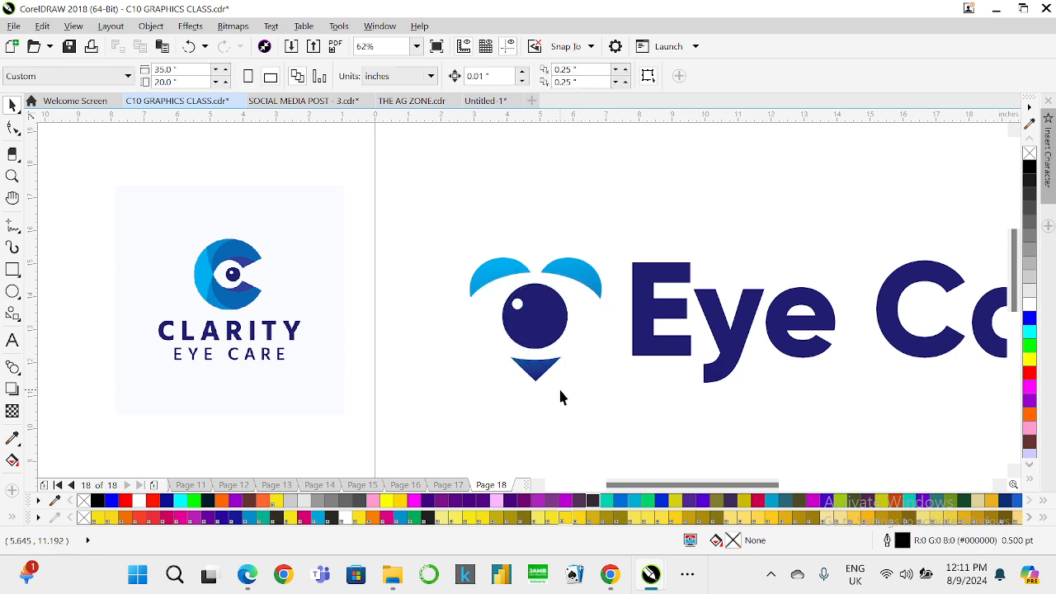
- Group the white highlight, the navy iris and the white eye ellipse
{"action": "left_click", "coordinate": [586, 318]}
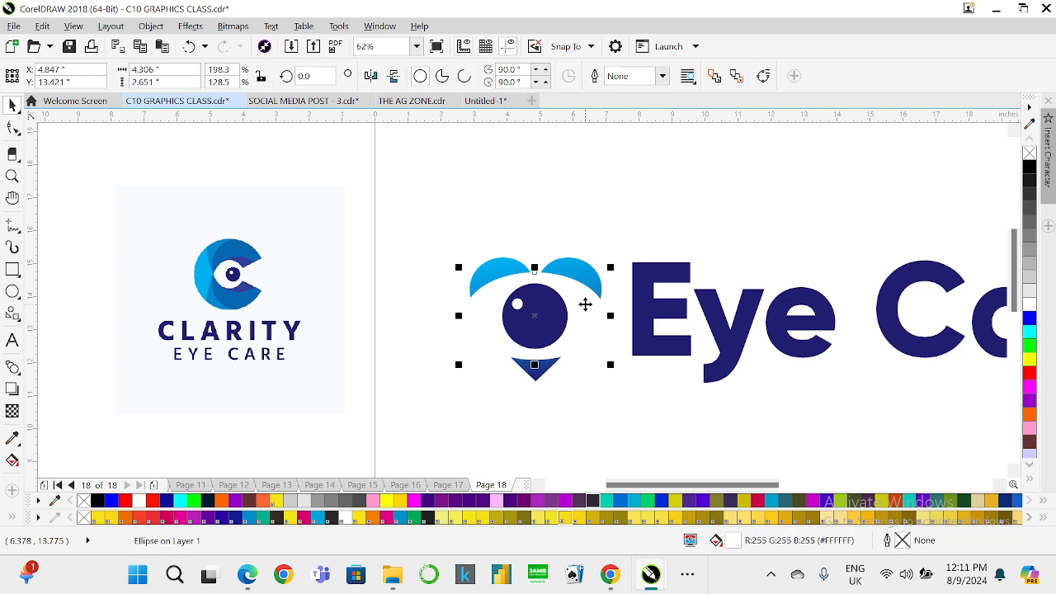
{"action": "left_click", "coordinate": [517, 304]}
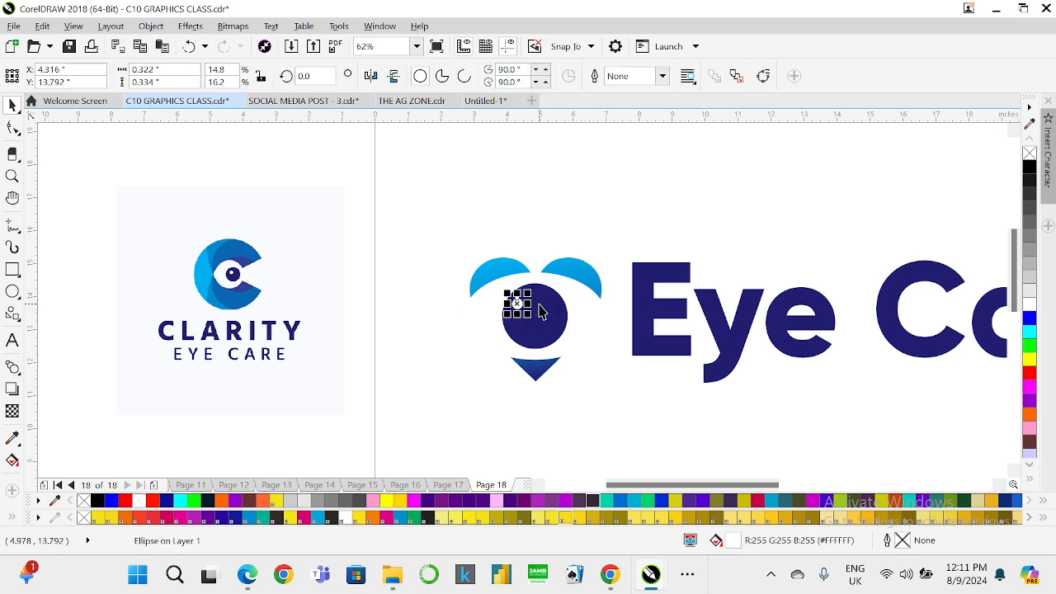
{"action": "left_click", "coordinate": [540, 307], "text": "shift"}
{"action": "left_click", "coordinate": [575, 297], "text": "shift"}
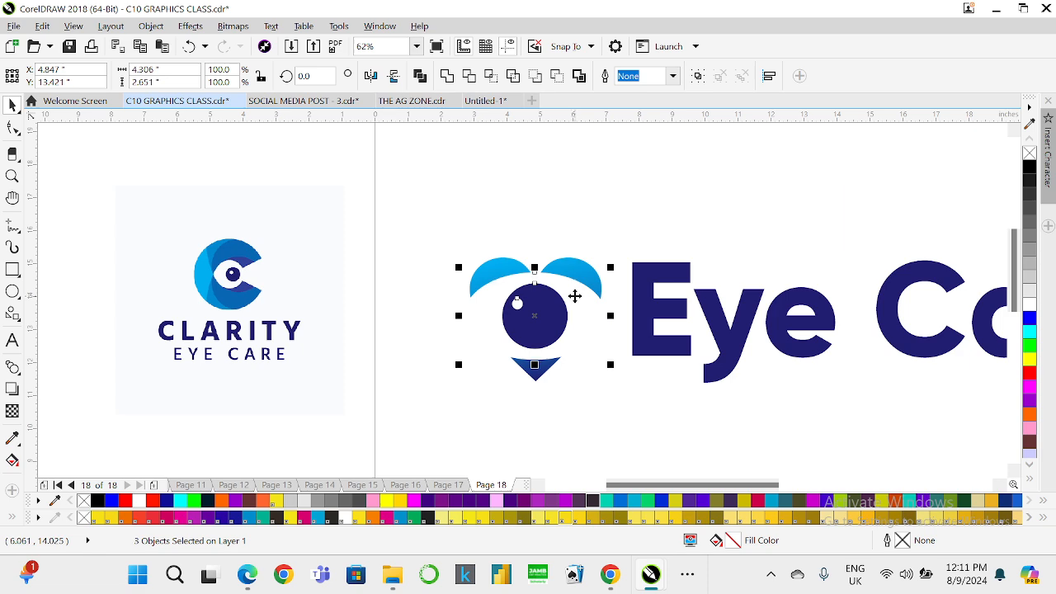
{"action": "key", "text": "ctrl+g"}
{"action": "left_click", "coordinate": [578, 285]}
{"action": "left_click_drag", "start_coordinate": [612, 267], "coordinate": [615, 264]}
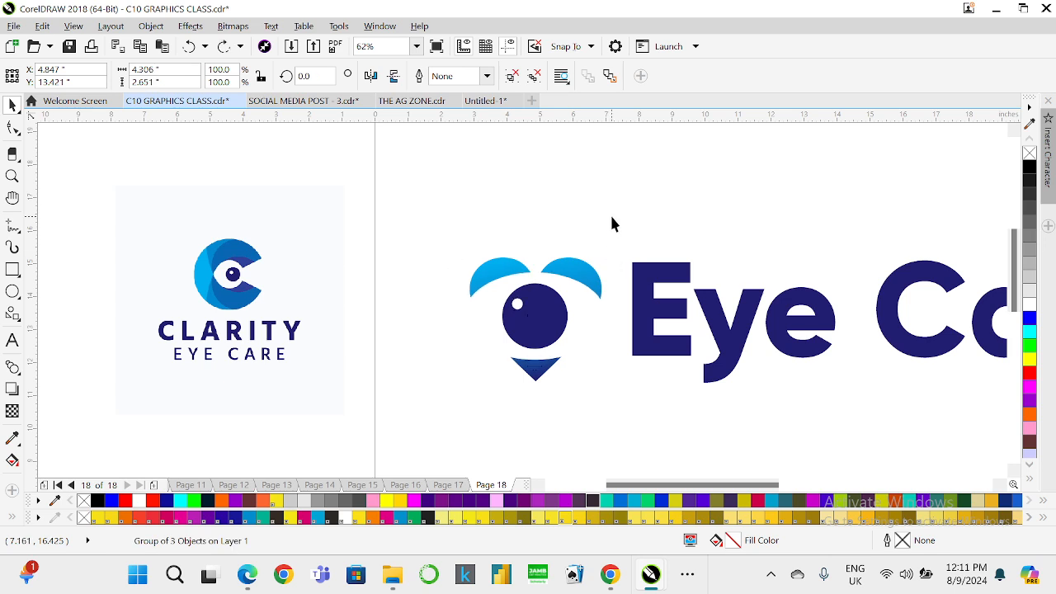
{"action": "key", "text": "Escape"}
- Try filling the iris with the light blue sampled from the reference logo, and undo the fill
{"action": "left_click", "coordinate": [543, 322]}
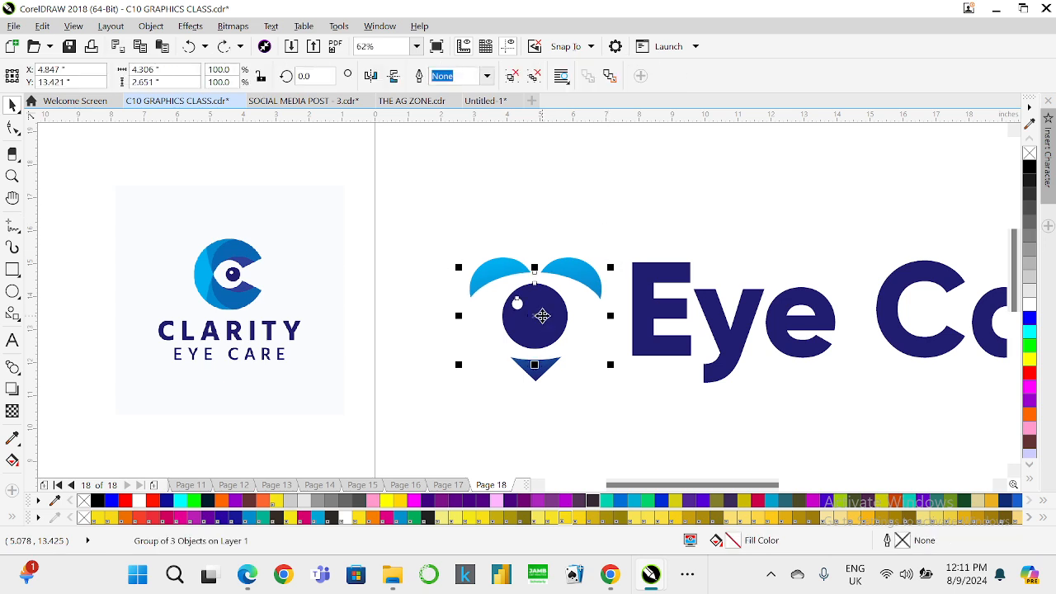
{"action": "left_click", "coordinate": [13, 438]}
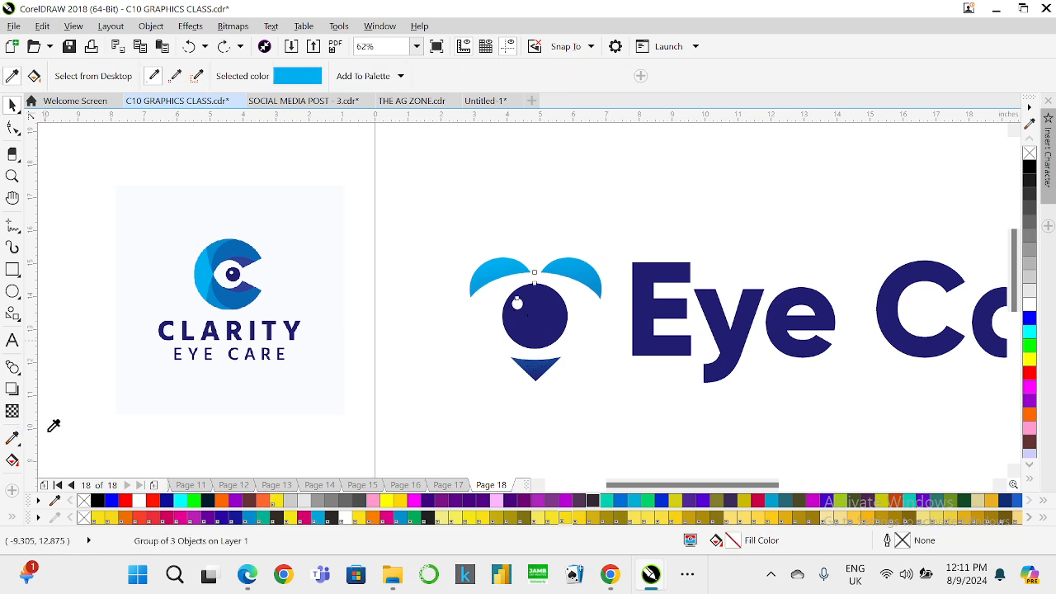
{"action": "left_click", "coordinate": [211, 256]}
{"action": "left_click", "coordinate": [507, 321]}
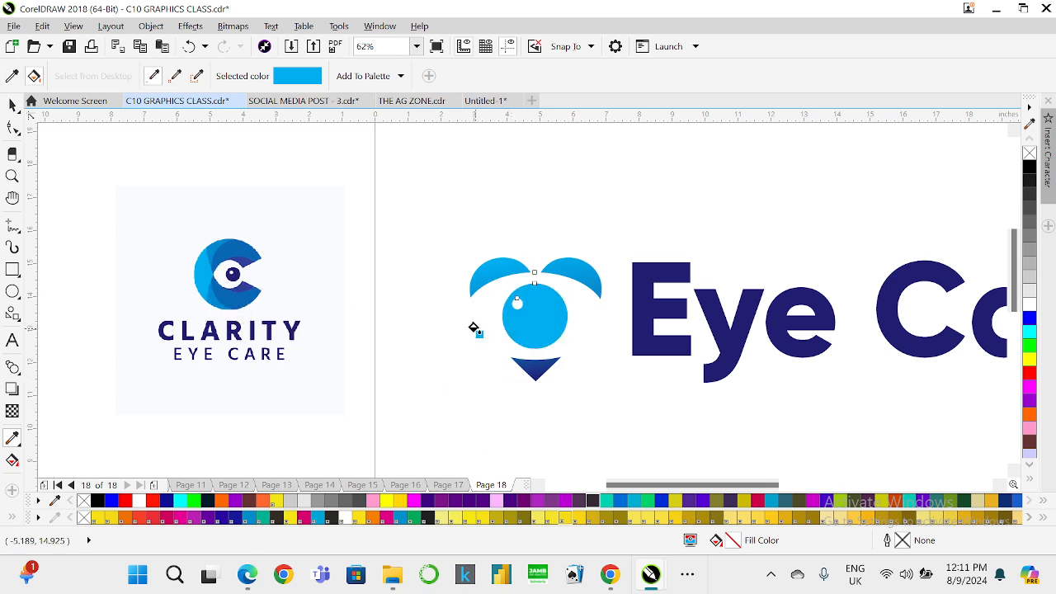
{"action": "key", "text": "ctrl+z"}
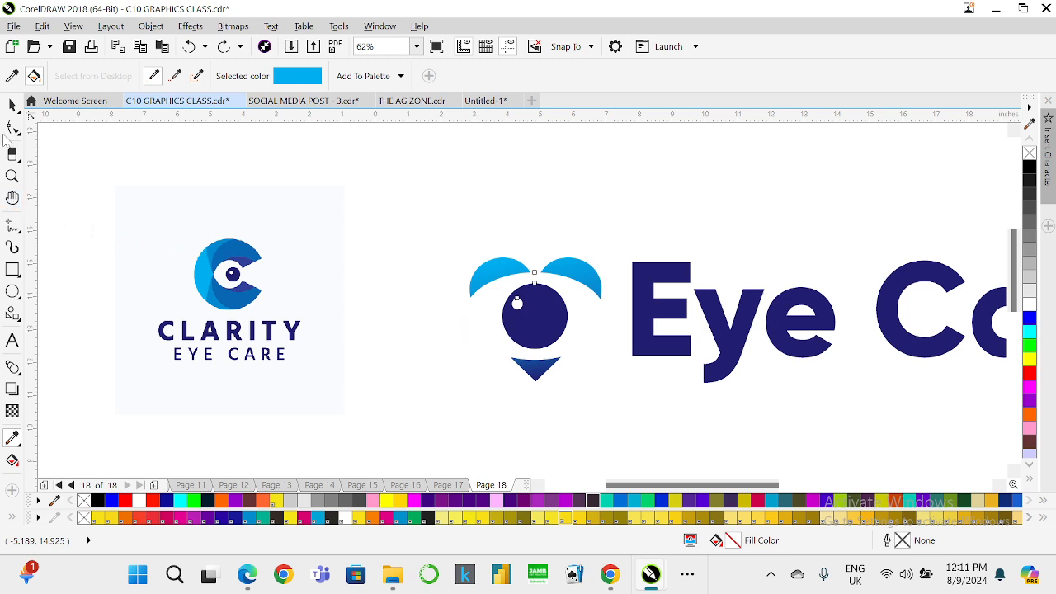
{"action": "left_click", "coordinate": [12, 105]}
{"action": "left_click", "coordinate": [436, 206]}
- Fill the iris with the dark blue #1A3C8B sampled from the lower tip of the heart
{"action": "scroll", "coordinate": [349, 279], "scroll_direction": "down", "scroll_amount": 2}
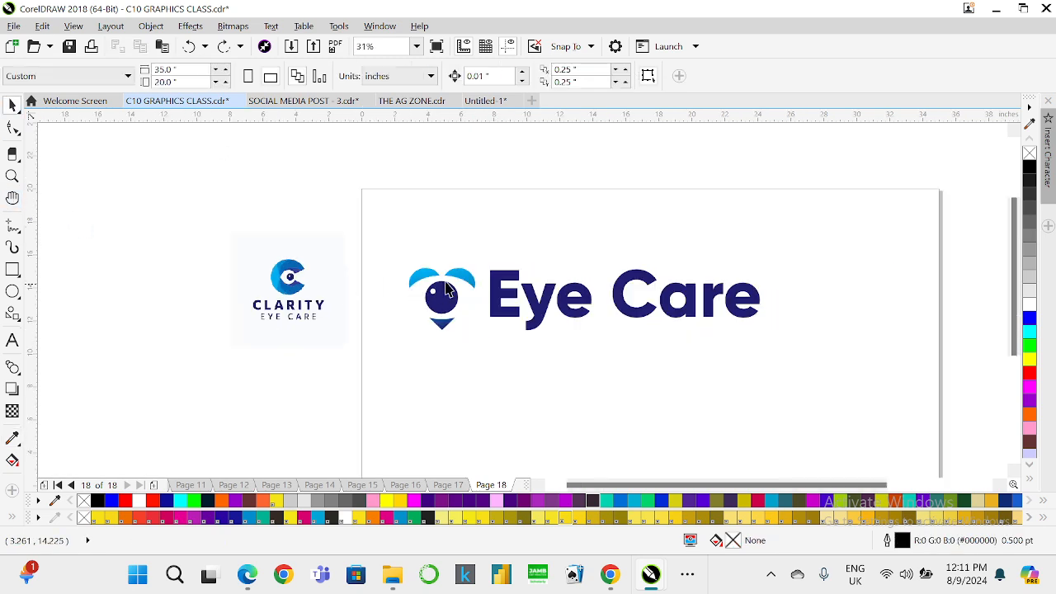
{"action": "scroll", "coordinate": [477, 262], "scroll_direction": "up", "scroll_amount": 2}
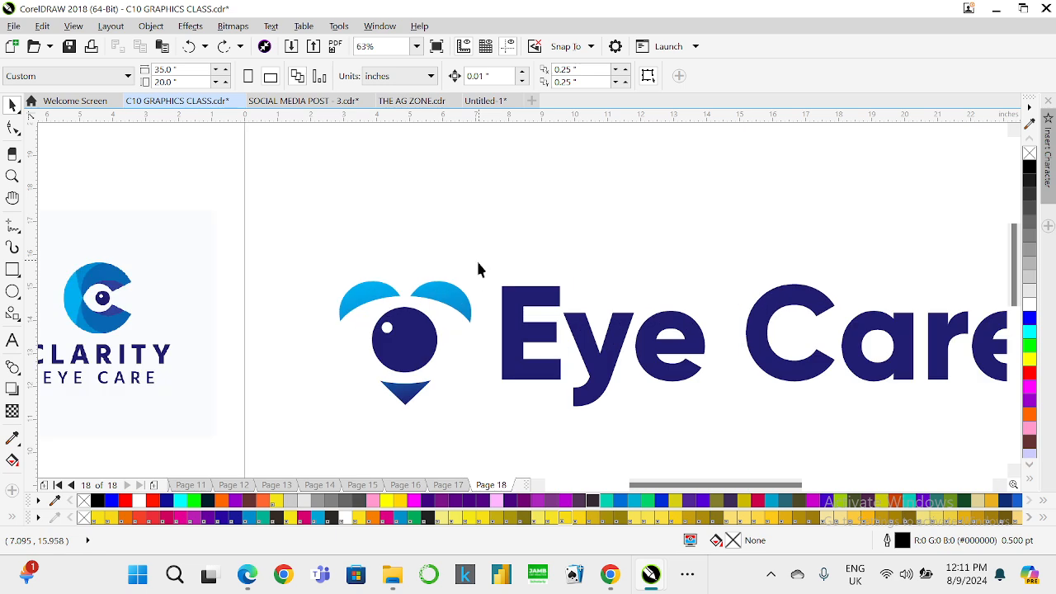
{"action": "left_click", "coordinate": [424, 357]}
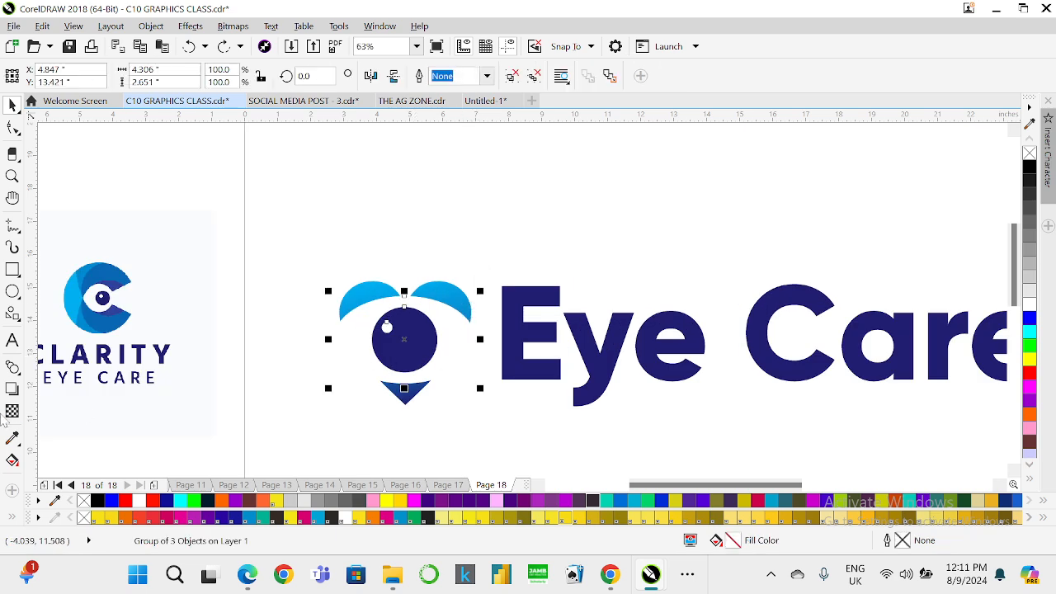
{"action": "left_click", "coordinate": [13, 439]}
{"action": "left_click", "coordinate": [404, 395]}
{"action": "left_click", "coordinate": [401, 342]}
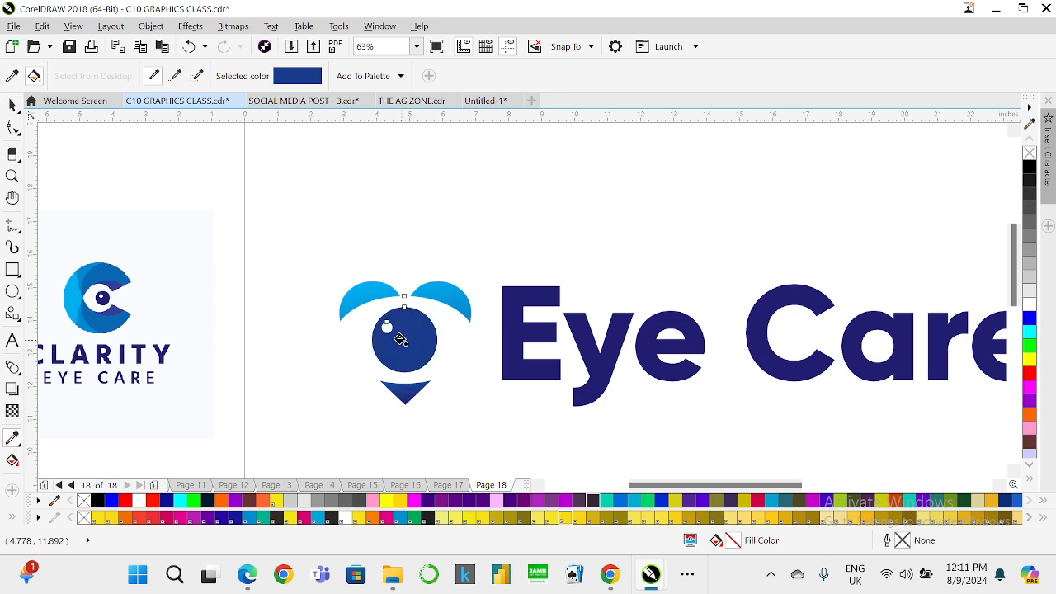
{"action": "left_click", "coordinate": [13, 104]}
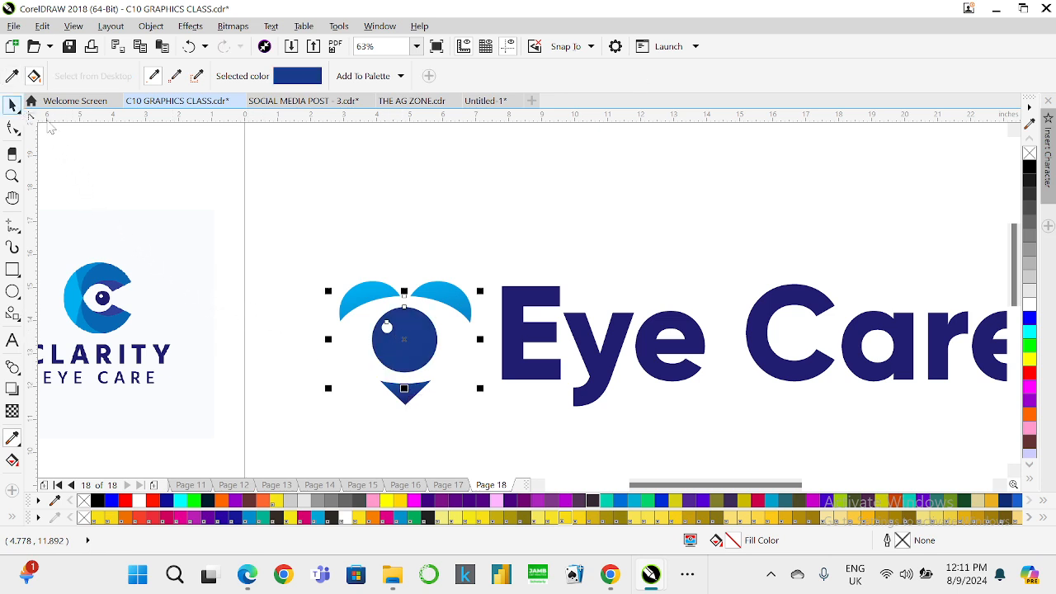
- Ungroup the eye and copy the heart's gradient fill onto the iris, copying only the Fill property
{"action": "left_click", "coordinate": [405, 283]}
{"action": "right_click", "coordinate": [405, 314]}
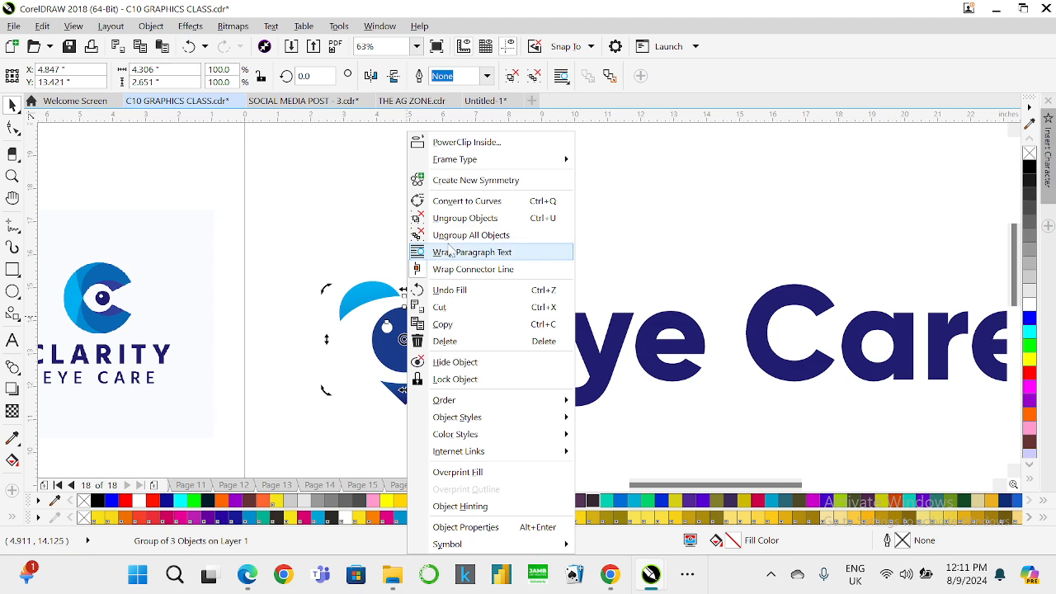
{"action": "left_click", "coordinate": [460, 218]}
{"action": "left_click", "coordinate": [401, 332]}
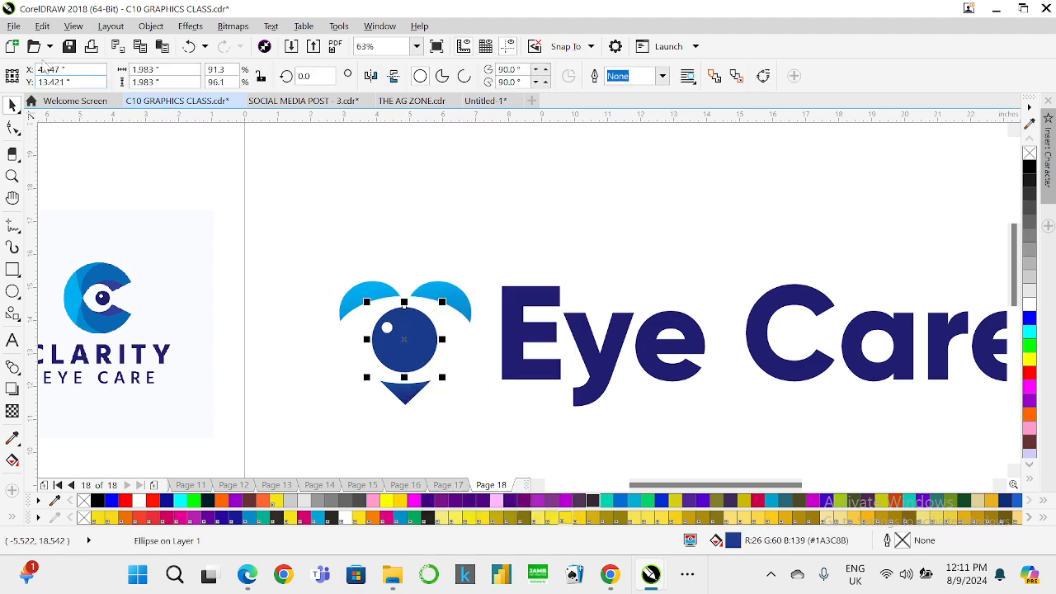
{"action": "left_click", "coordinate": [42, 26]}
{"action": "left_click", "coordinate": [98, 240]}
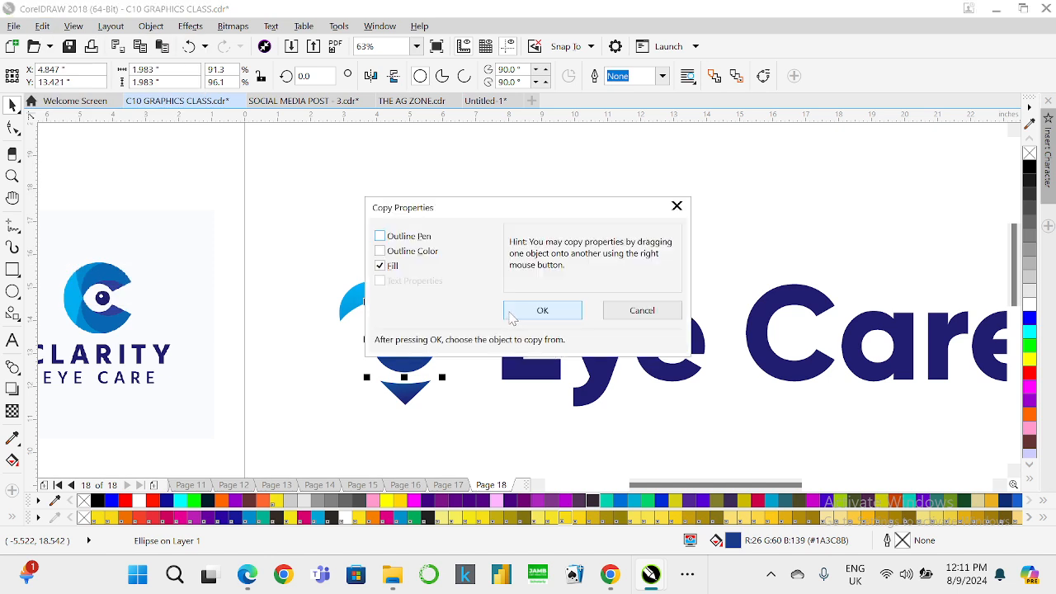
{"action": "left_click", "coordinate": [511, 317]}
{"action": "left_click", "coordinate": [371, 297]}
{"action": "left_click", "coordinate": [403, 260]}
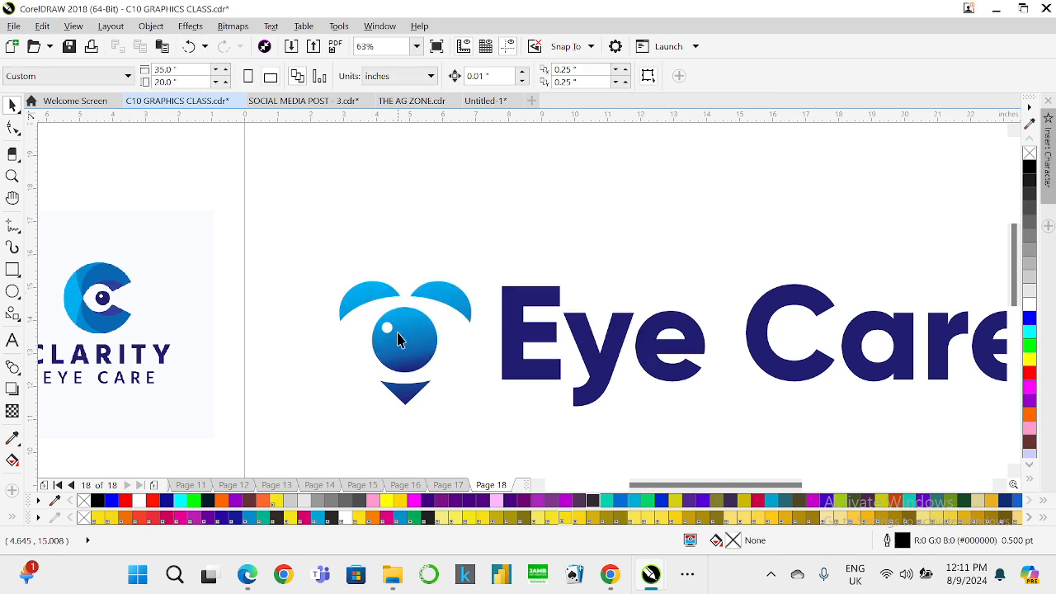
{"action": "left_click", "coordinate": [399, 339]}
{"action": "left_click", "coordinate": [426, 225]}
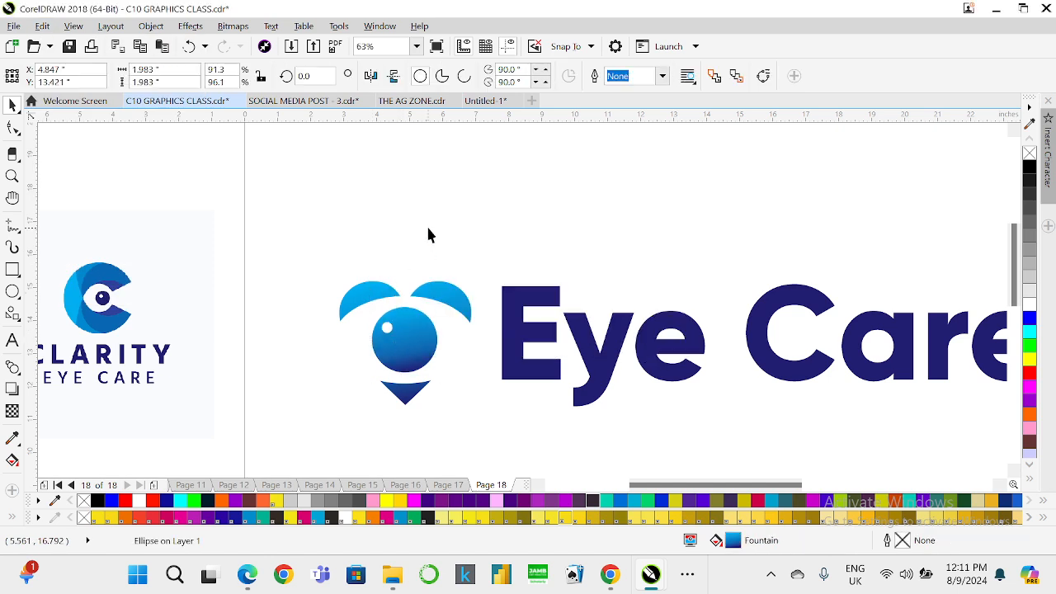
- Cut the white eye ellipse out of the heart behind it, using Back Minus Front
{"action": "left_click", "coordinate": [447, 310]}
{"action": "left_click", "coordinate": [449, 291], "text": "shift"}
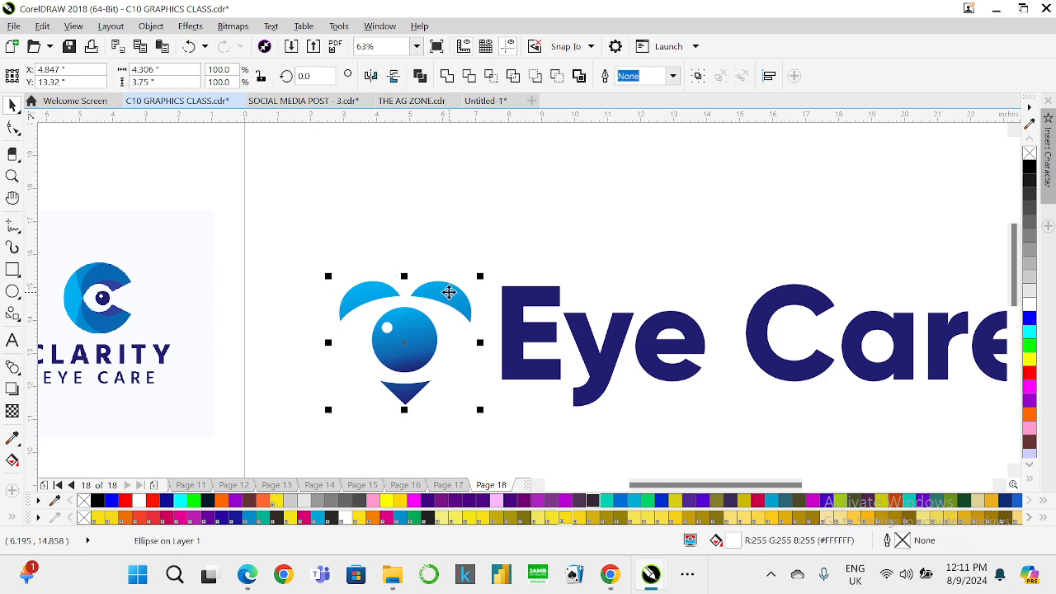
{"action": "left_click", "coordinate": [559, 77]}
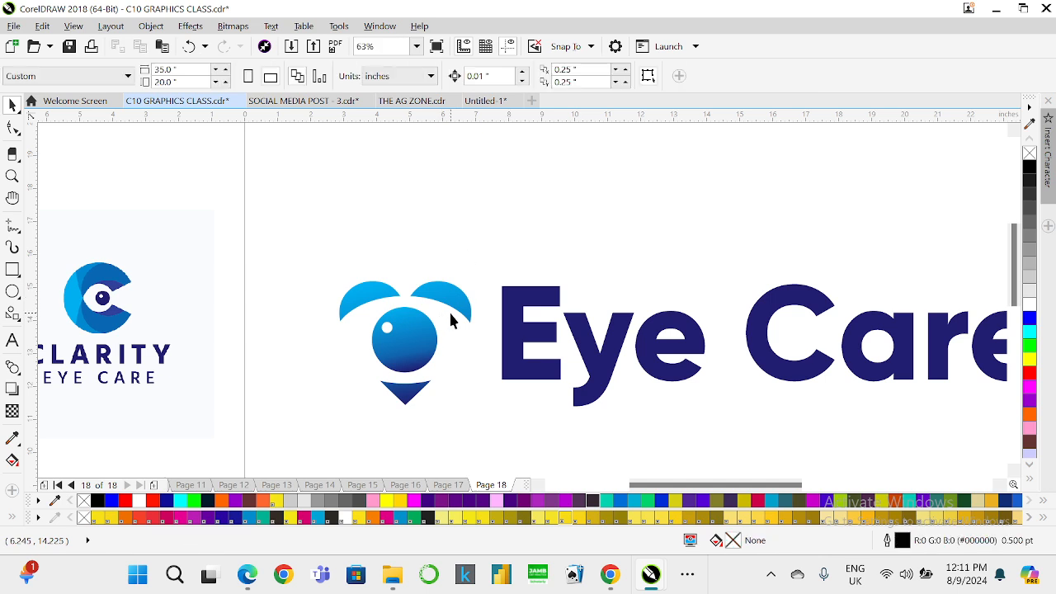
- Shrink the white eye ellipse over the heart around its centre to about 3.8 in wide
{"action": "left_click", "coordinate": [453, 309]}
{"action": "left_click_drag", "start_coordinate": [483, 288], "coordinate": [477, 293]}
{"action": "left_click", "coordinate": [477, 231]}
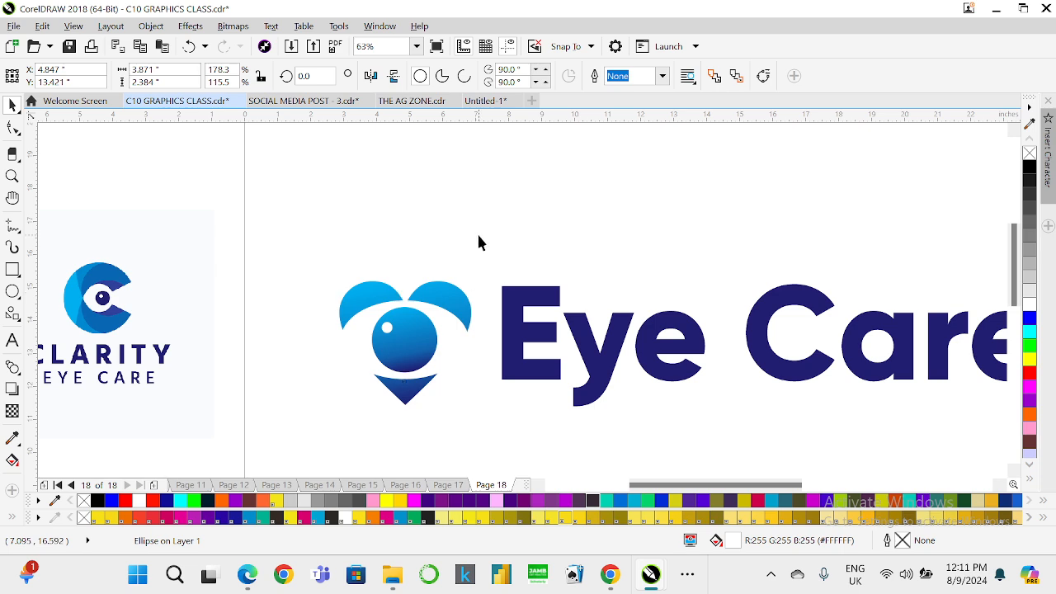
- Cut the resized white ellipse out of the heart using Back Minus Front
{"action": "left_click", "coordinate": [448, 307]}
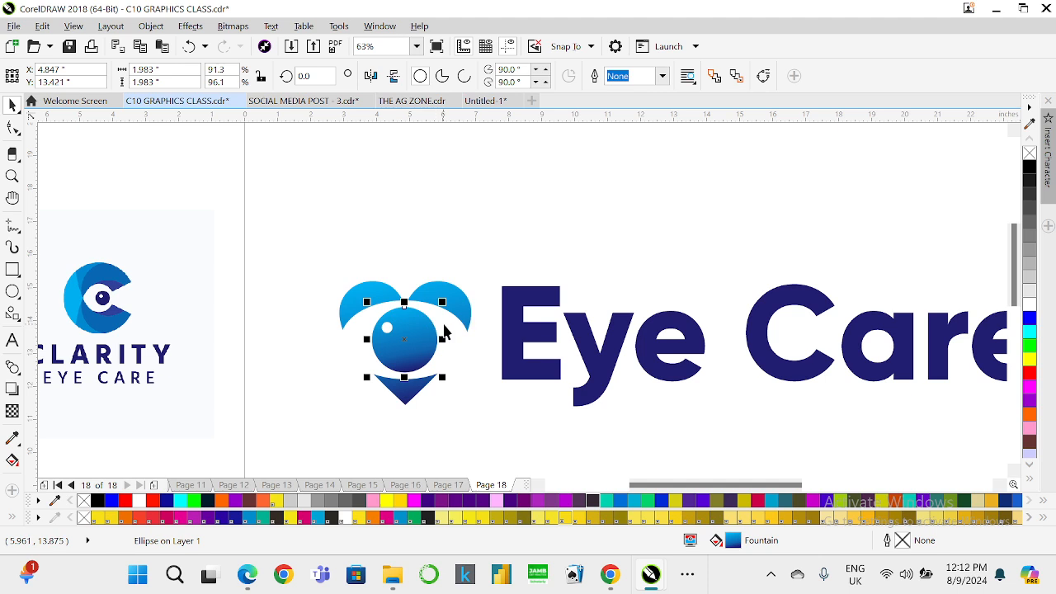
{"action": "left_click", "coordinate": [448, 300], "text": "shift"}
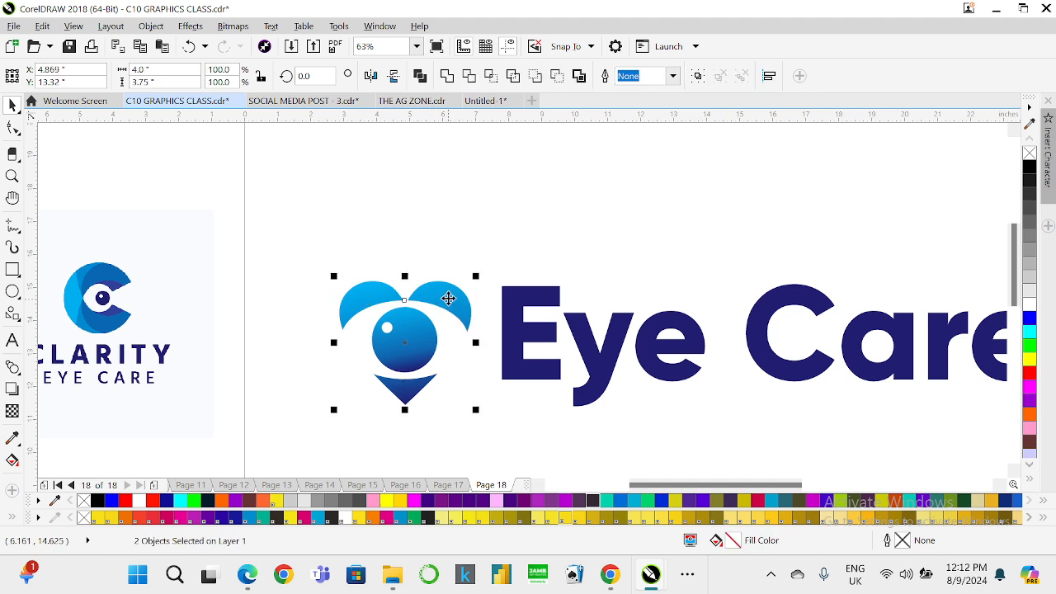
{"action": "left_click", "coordinate": [554, 76]}
- Copy the cut heart's gradient fill onto the iris circle
{"action": "left_click", "coordinate": [418, 338]}
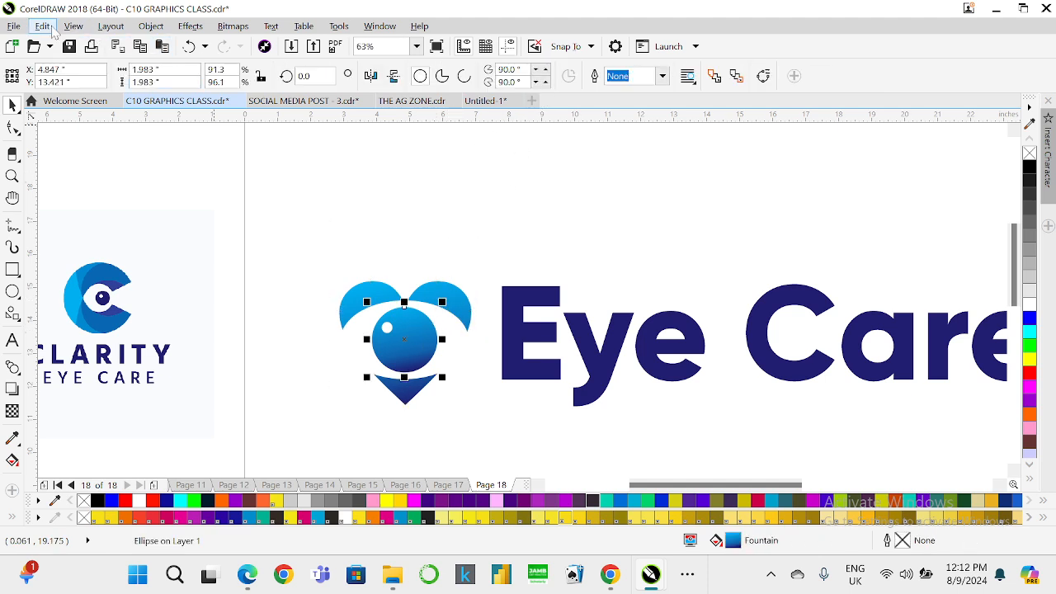
{"action": "left_click", "coordinate": [42, 26]}
{"action": "left_click", "coordinate": [116, 240]}
{"action": "left_click", "coordinate": [519, 313]}
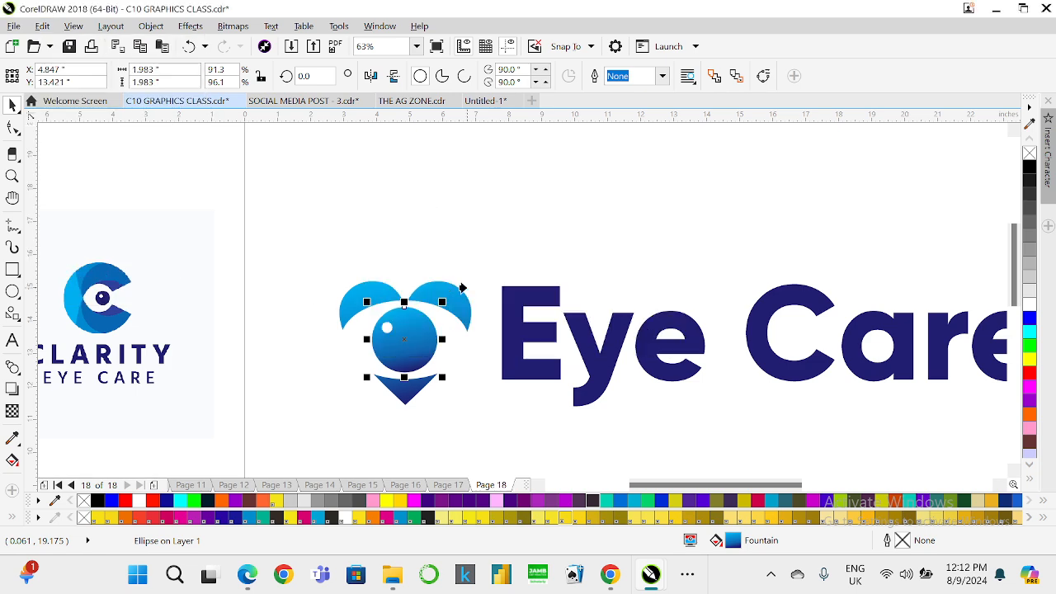
{"action": "left_click", "coordinate": [466, 216]}
- Combine the iris circle and the cut heart into a single curve
{"action": "left_click", "coordinate": [422, 316]}
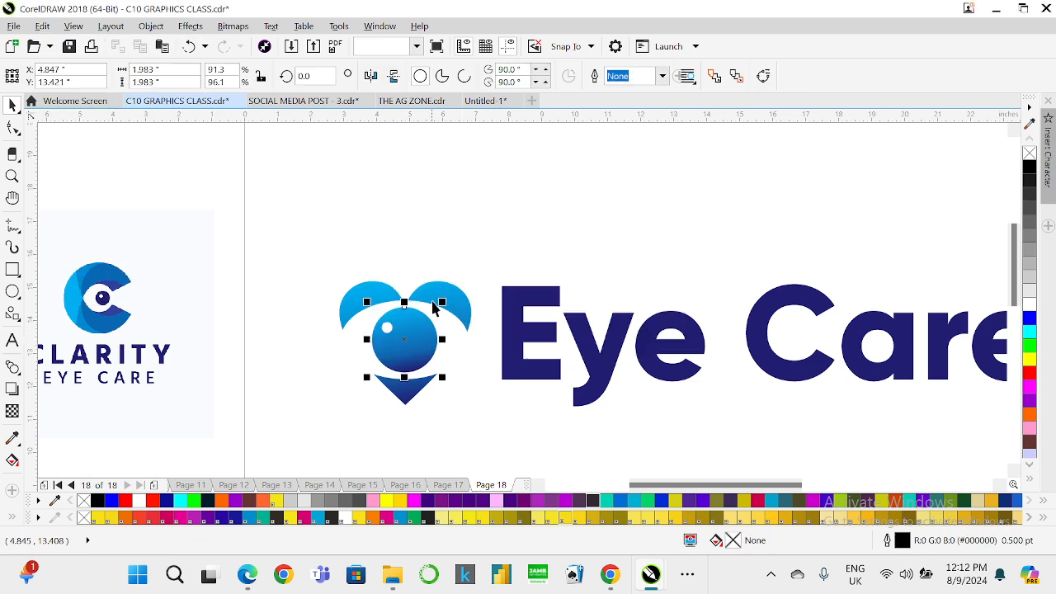
{"action": "left_click", "coordinate": [437, 288], "text": "shift"}
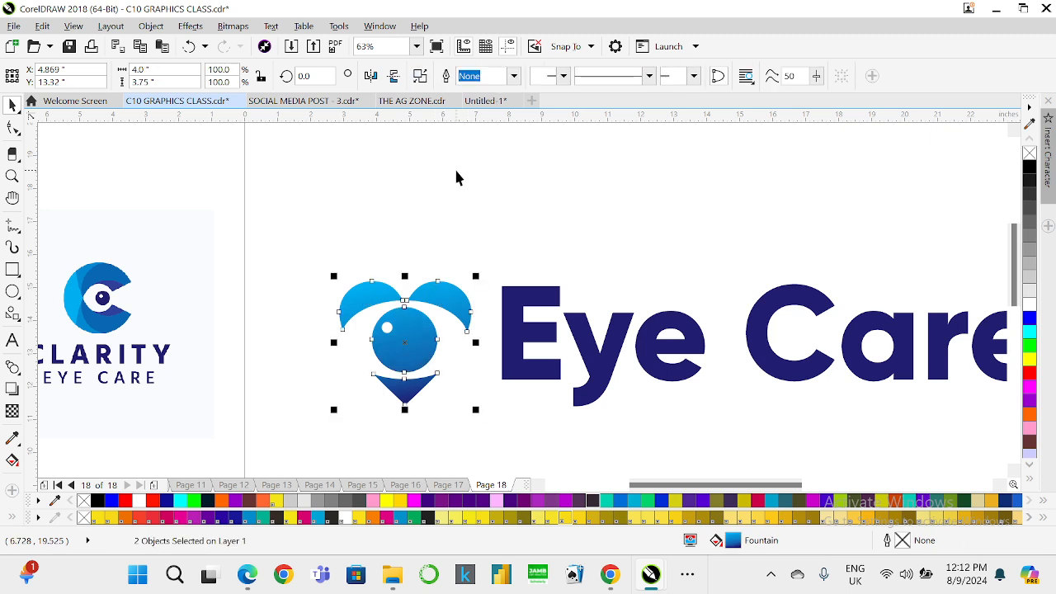
{"action": "left_click", "coordinate": [394, 240]}
{"action": "scroll", "coordinate": [393, 241], "scroll_direction": "down", "scroll_amount": 2}
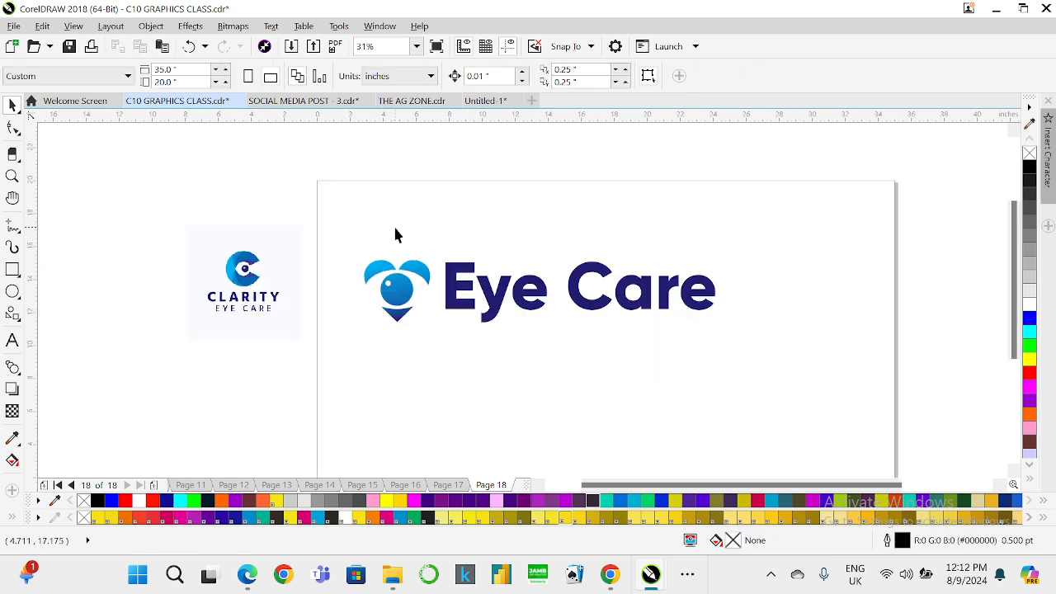
{"action": "scroll", "coordinate": [395, 232], "scroll_direction": "up", "scroll_amount": 2}
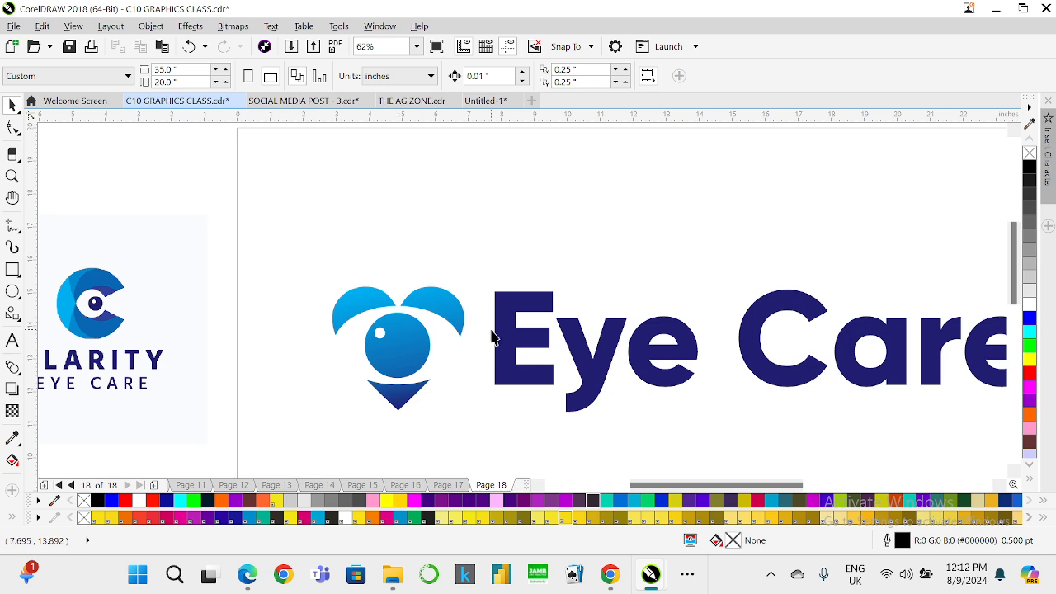
{"action": "left_click", "coordinate": [381, 332]}
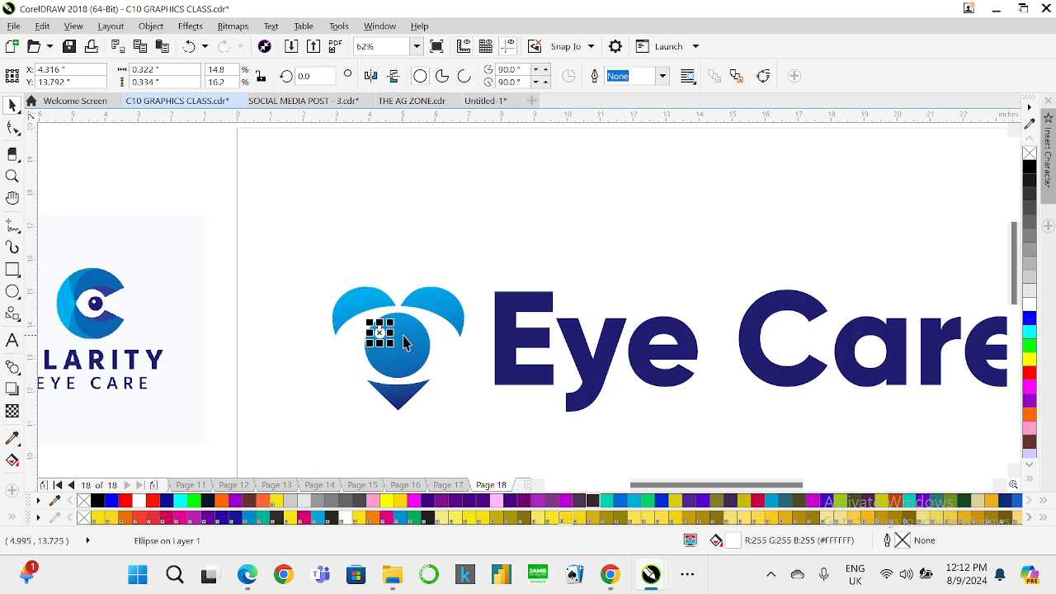
{"action": "scroll", "coordinate": [409, 338], "scroll_direction": "down", "scroll_amount": 2}
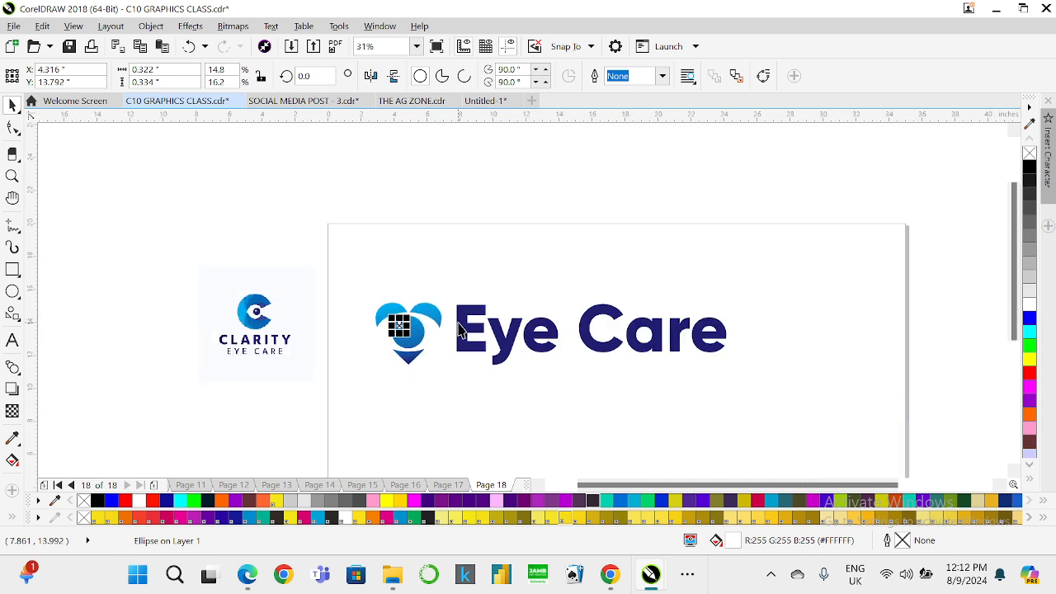
{"action": "left_click", "coordinate": [461, 330]}
{"action": "left_click", "coordinate": [460, 230]}
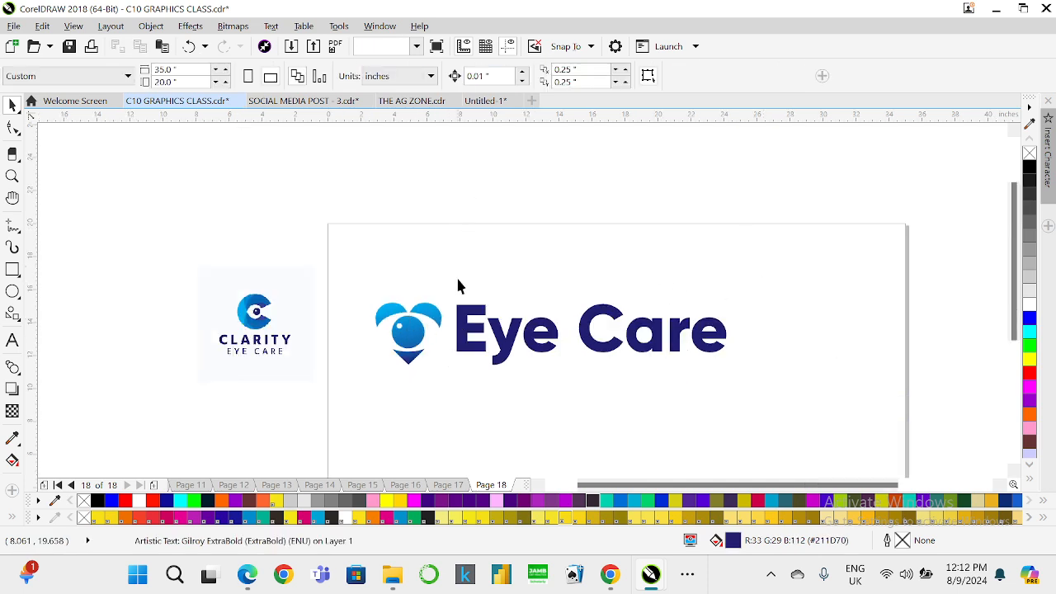
{"action": "left_click", "coordinate": [462, 309]}
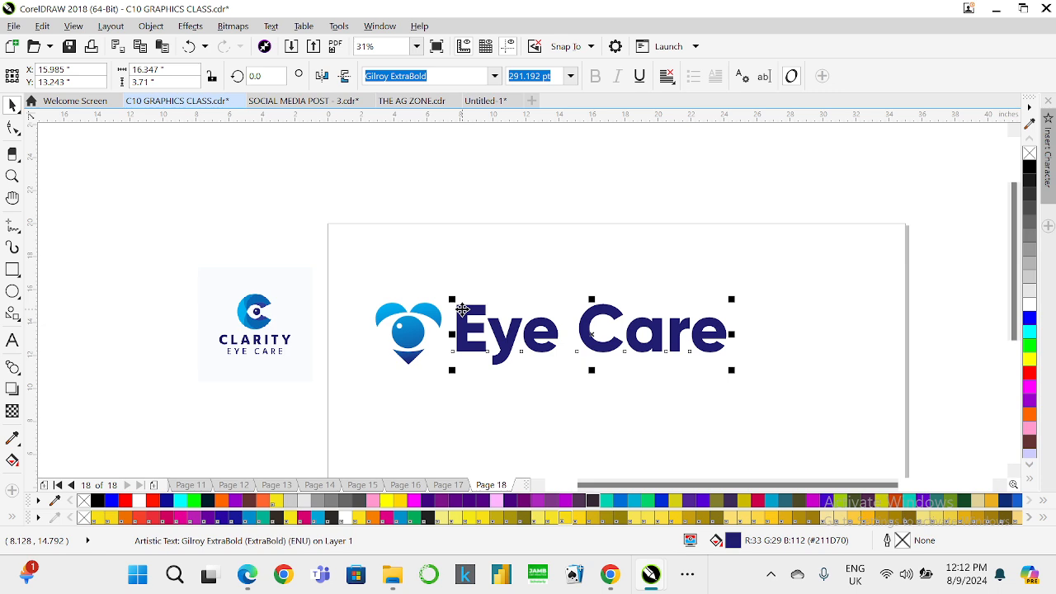
- Undo the combining, the copied fill and the Back Minus Front cut, restoring the separate white ellipse
{"action": "key", "text": "ctrl+z"}
{"action": "key", "text": "ctrl+z"}
{"action": "key", "text": "ctrl+z"}
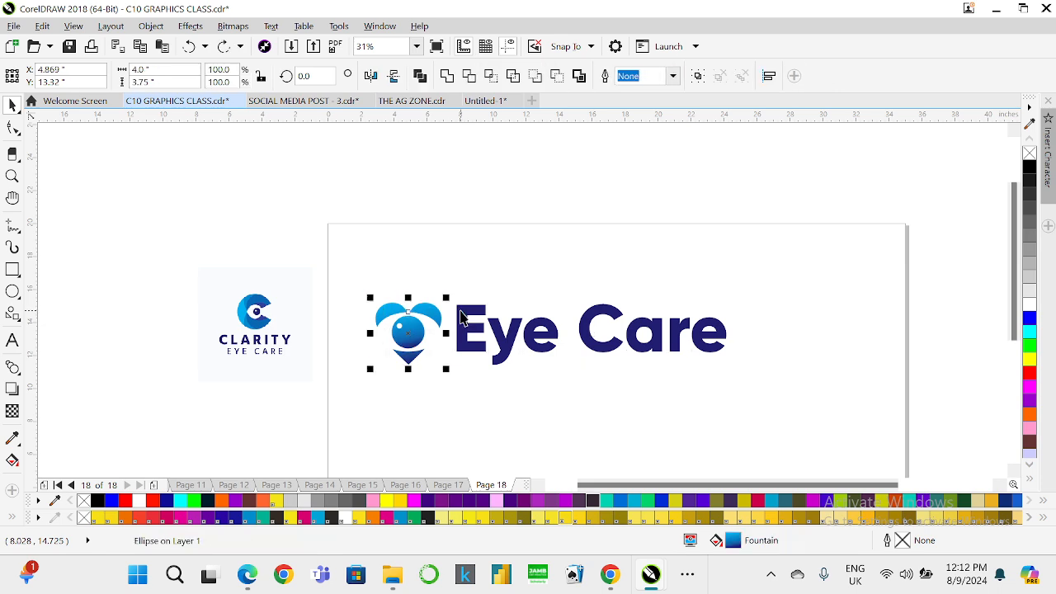
{"action": "key", "text": "ctrl+z"}
{"action": "key", "text": "ctrl+z"}
- Try shrinking only the white ellipse to about 3.31 by 2.04 in, and undo the resize
{"action": "scroll", "coordinate": [434, 340], "scroll_direction": "up", "scroll_amount": 2}
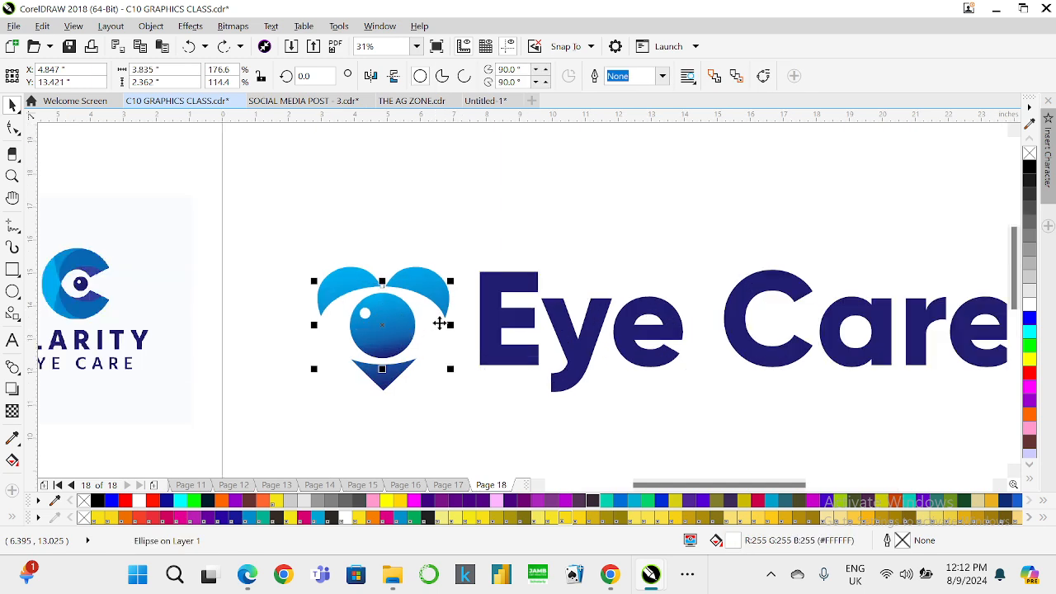
{"action": "left_click_drag", "start_coordinate": [450, 282], "coordinate": [433, 290]}
{"action": "key", "text": "ctrl+z"}
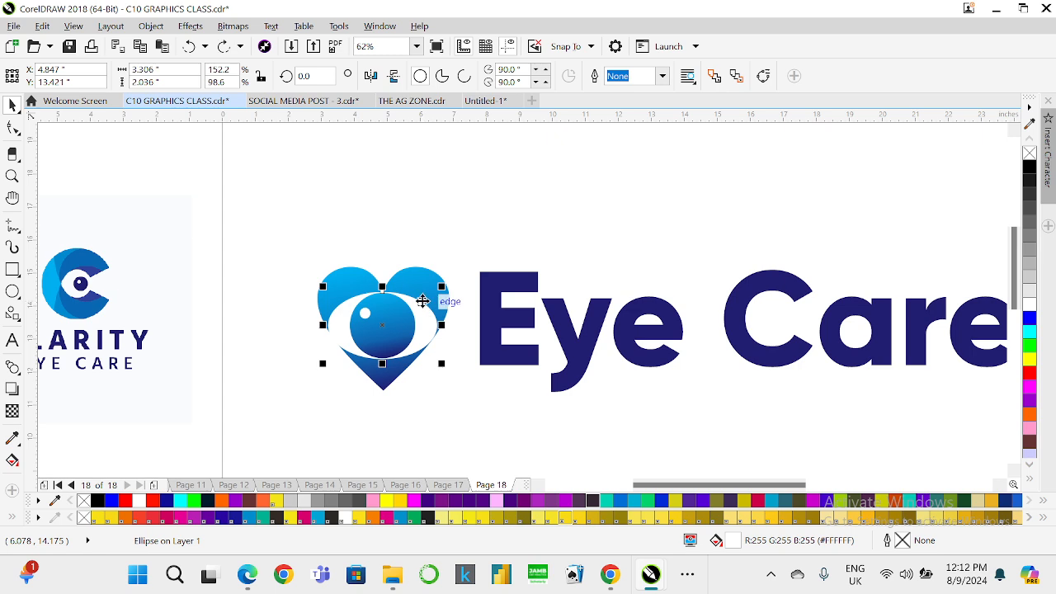
{"action": "key", "text": "ctrl+z"}
{"action": "left_click", "coordinate": [426, 393]}
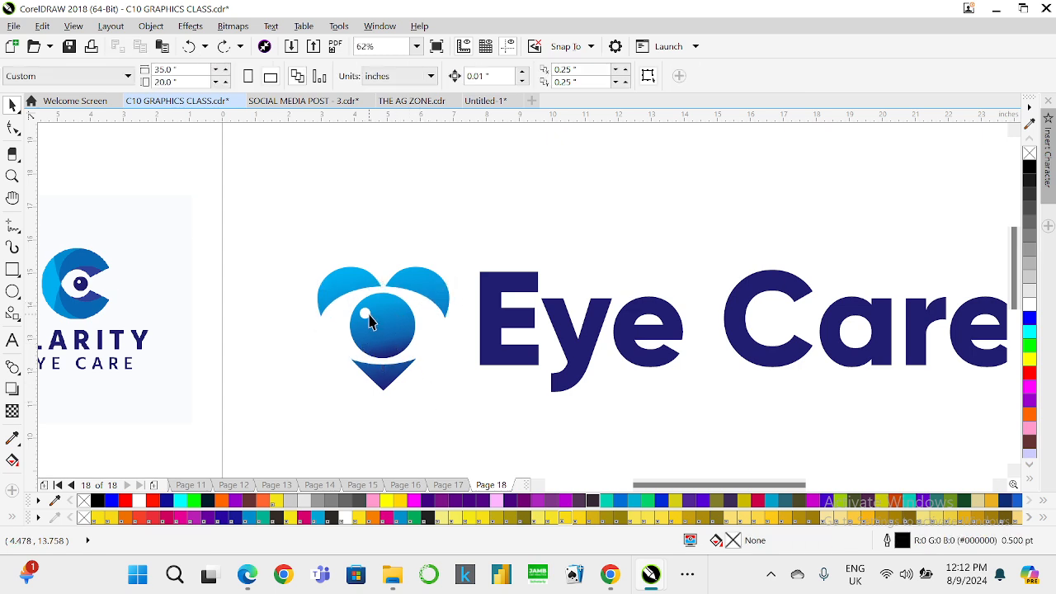
- Scale the highlight, iris and white ellipse down together around their centre to about 2.81 by 1.73 in
{"action": "left_click", "coordinate": [367, 318]}
{"action": "left_click", "coordinate": [382, 334], "text": "shift"}
{"action": "left_click", "coordinate": [420, 316], "text": "shift"}
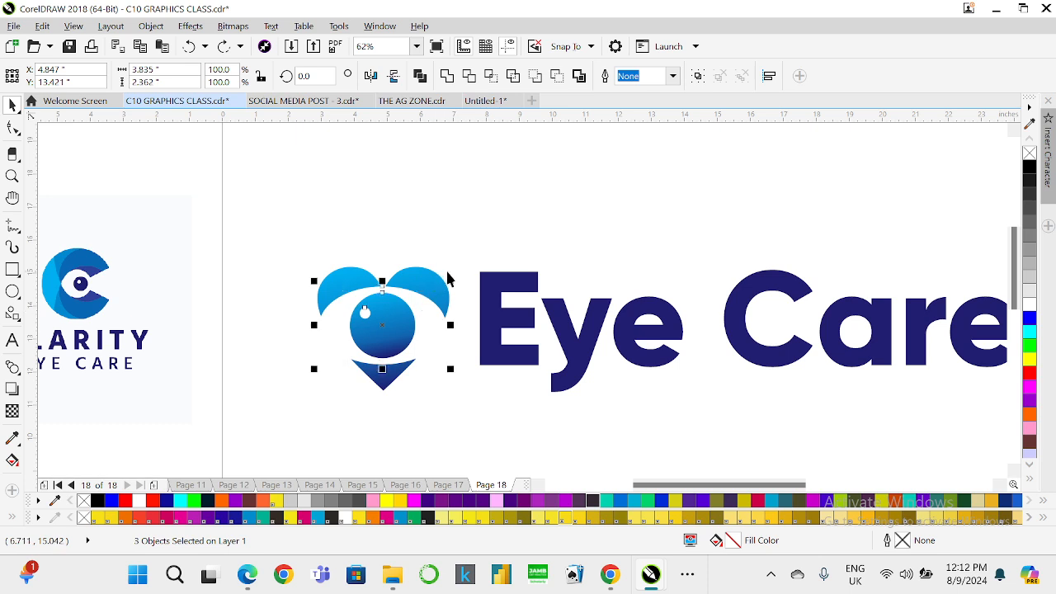
{"action": "left_click_drag", "start_coordinate": [450, 281], "coordinate": [435, 292]}
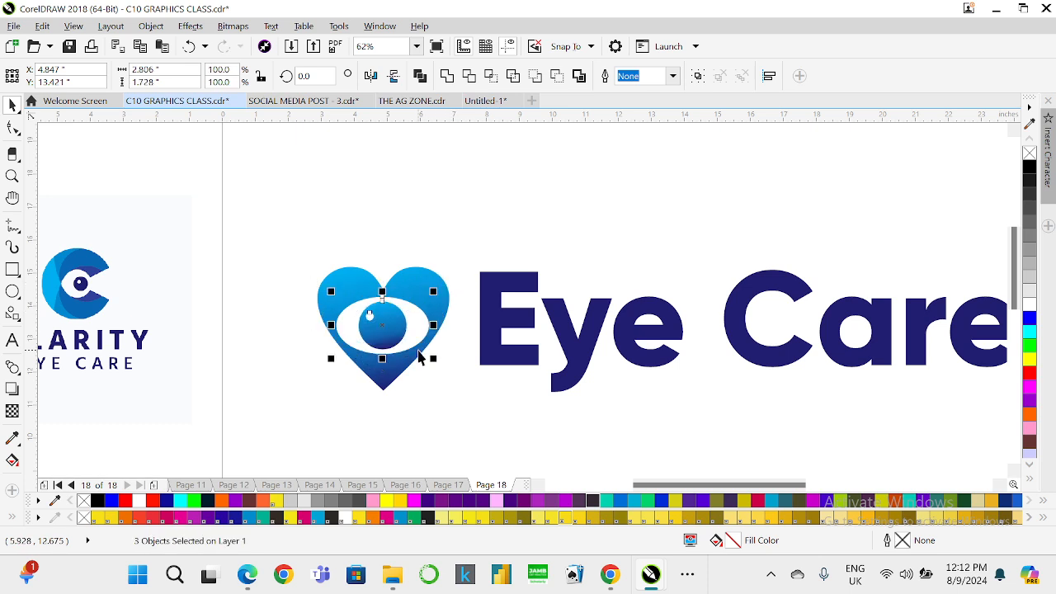
- Nudge the whole eye slightly downward inside the heart to Y 13.301 in
{"action": "left_click_drag", "start_coordinate": [419, 356], "coordinate": [418, 358]}
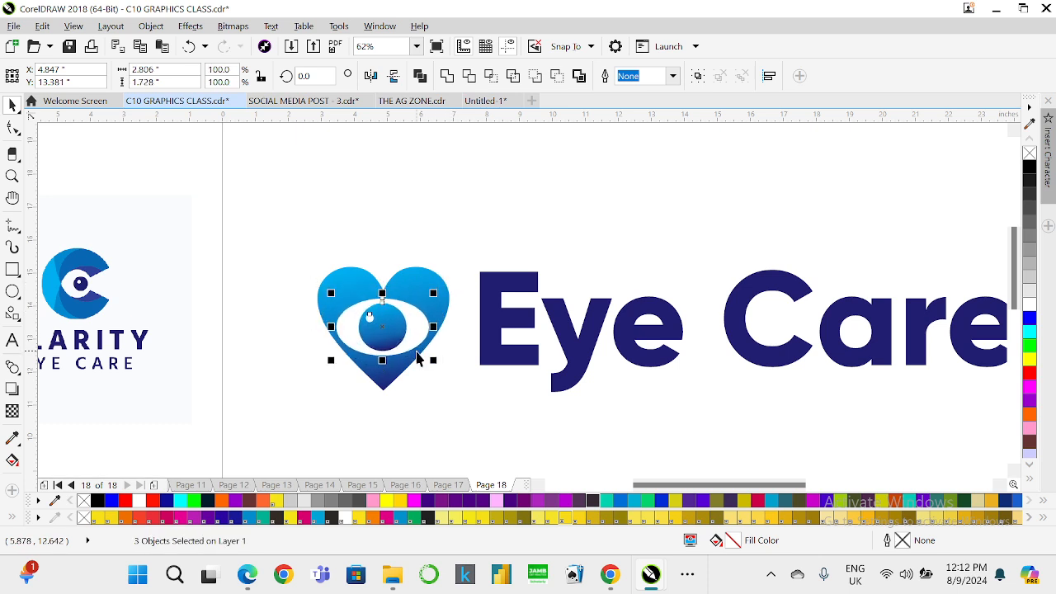
{"action": "key", "text": "Down"}
{"action": "key", "text": "Down"}
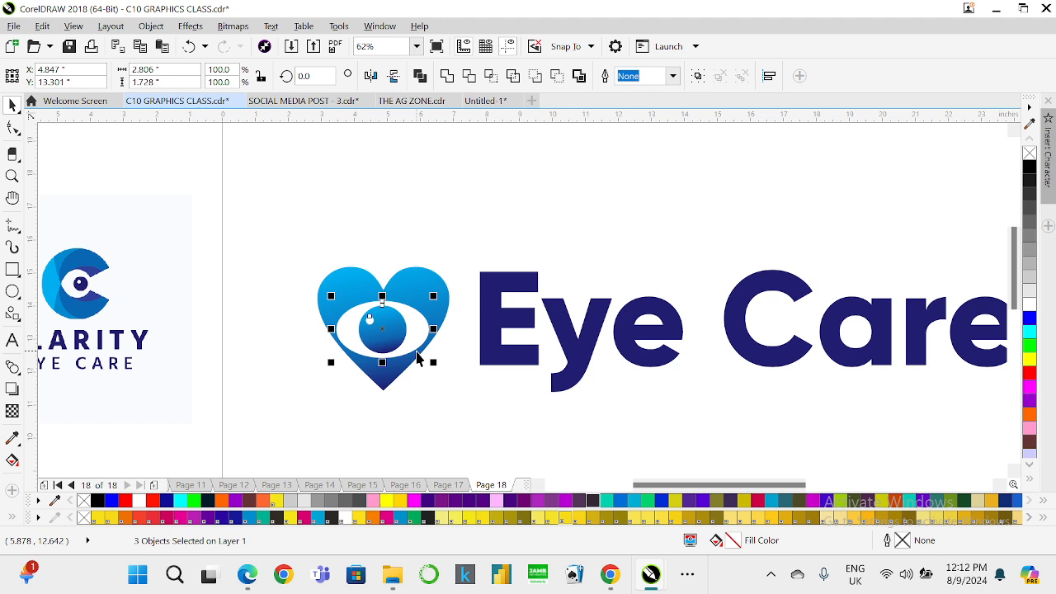
{"action": "left_click", "coordinate": [425, 206]}
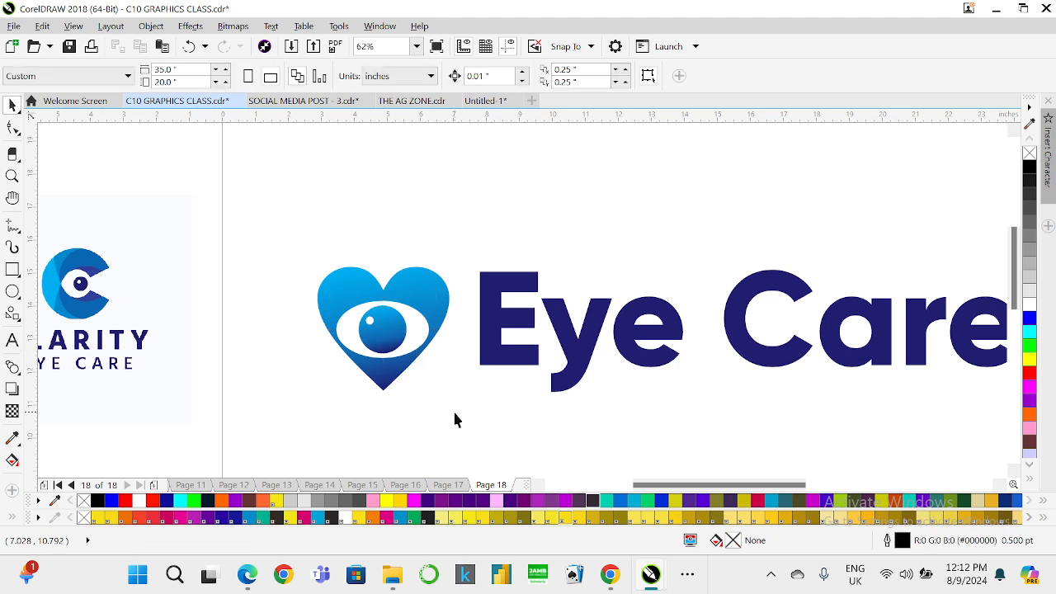
- Align the heart and all eye parts on one vertical centre line, and move the highlight back to the iris's upper left
{"action": "left_click_drag", "start_coordinate": [454, 413], "coordinate": [276, 179]}
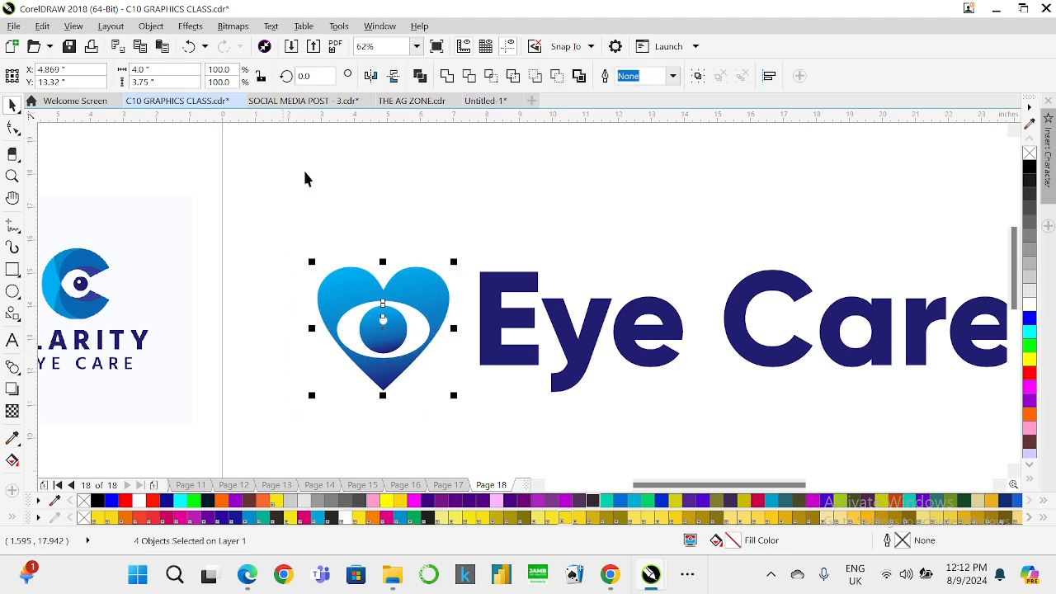
{"action": "left_click", "coordinate": [383, 319]}
{"action": "scroll", "coordinate": [384, 322], "scroll_direction": "up", "scroll_amount": 4}
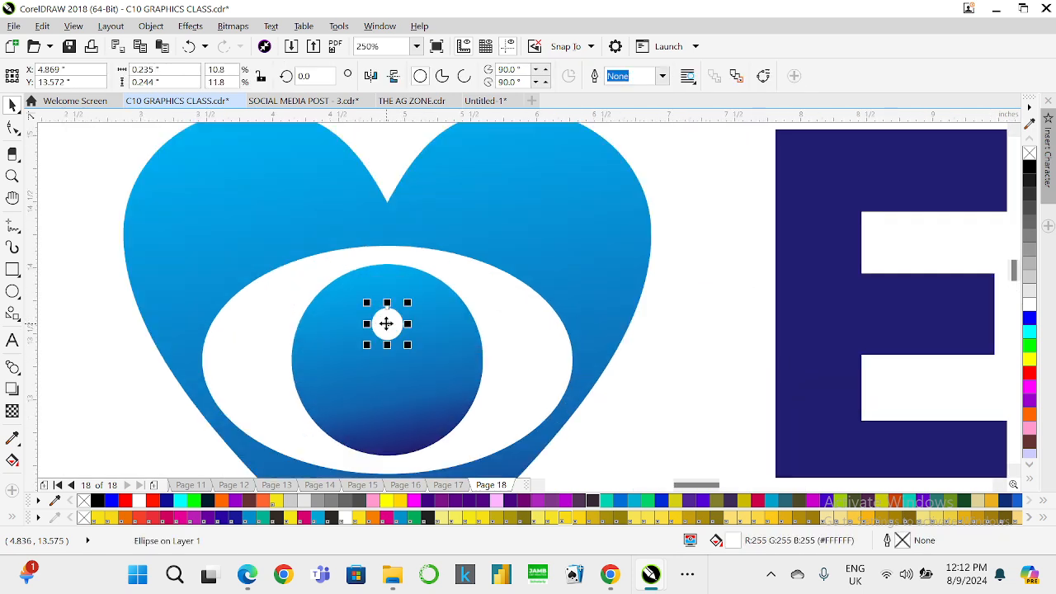
{"action": "left_click_drag", "start_coordinate": [386, 324], "coordinate": [334, 324]}
- Mirror the iris circle vertically so its gradient runs from dark navy at the top to light blue at the bottom
{"action": "left_click", "coordinate": [402, 391]}
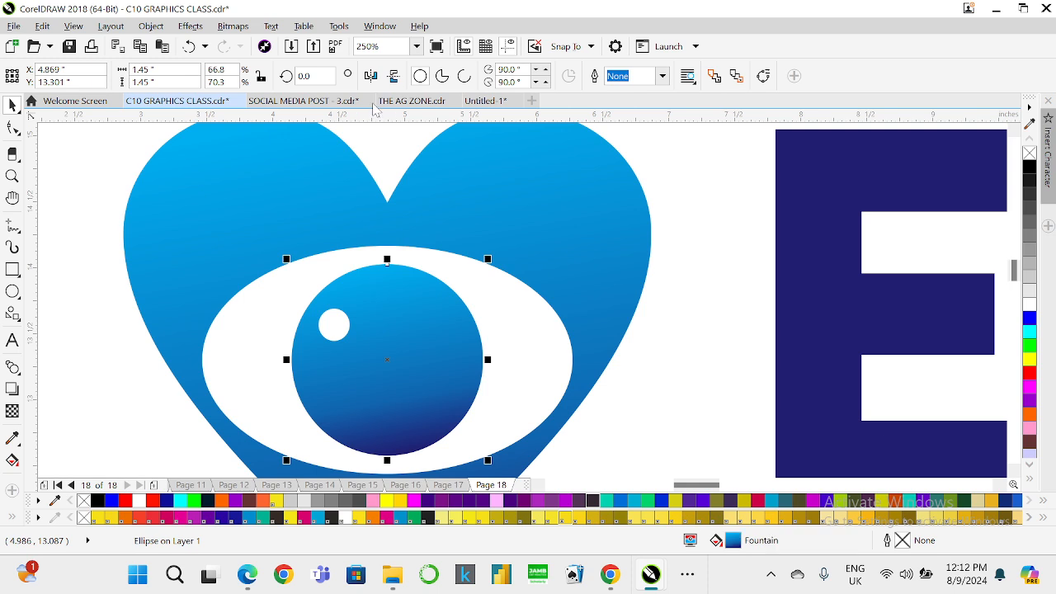
{"action": "left_click", "coordinate": [383, 77]}
{"action": "left_click", "coordinate": [396, 78]}
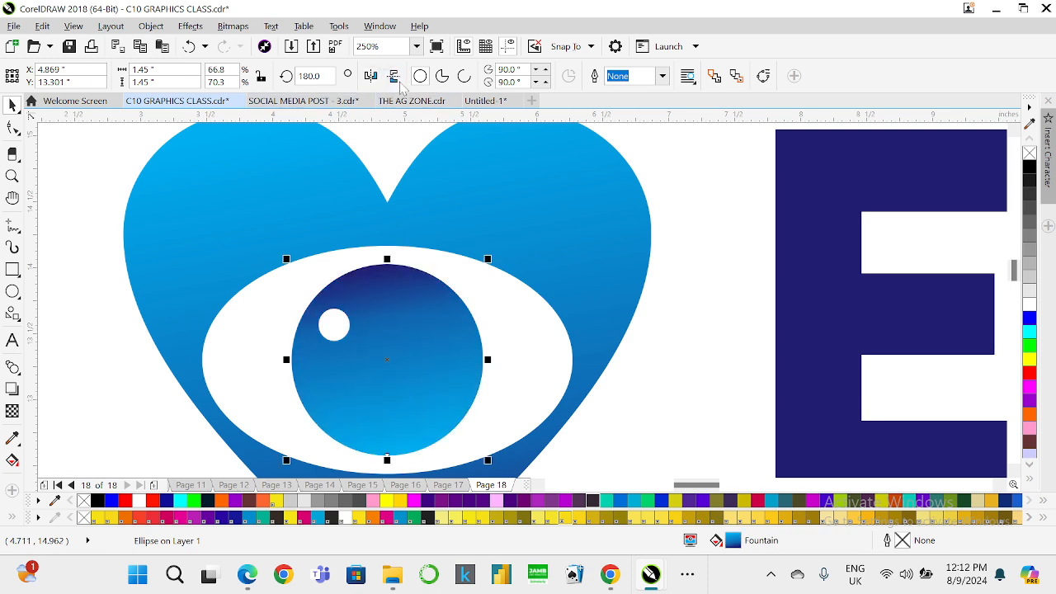
{"action": "scroll", "coordinate": [363, 198], "scroll_direction": "down", "scroll_amount": 2}
{"action": "left_click", "coordinate": [483, 324]}
{"action": "scroll", "coordinate": [379, 347], "scroll_direction": "down", "scroll_amount": 2}
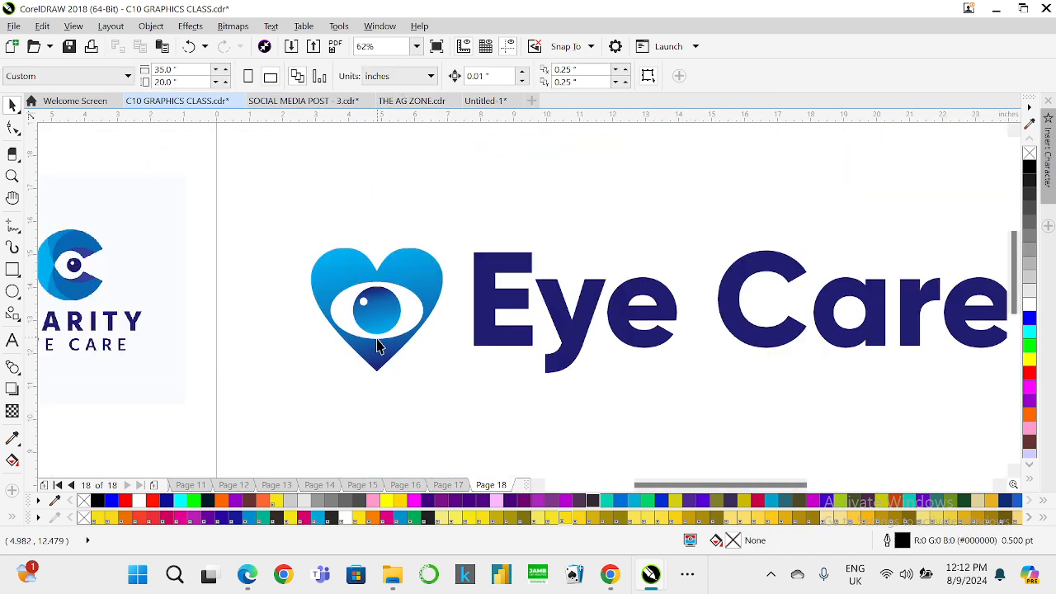
{"action": "scroll", "coordinate": [384, 350], "scroll_direction": "down", "scroll_amount": 2}
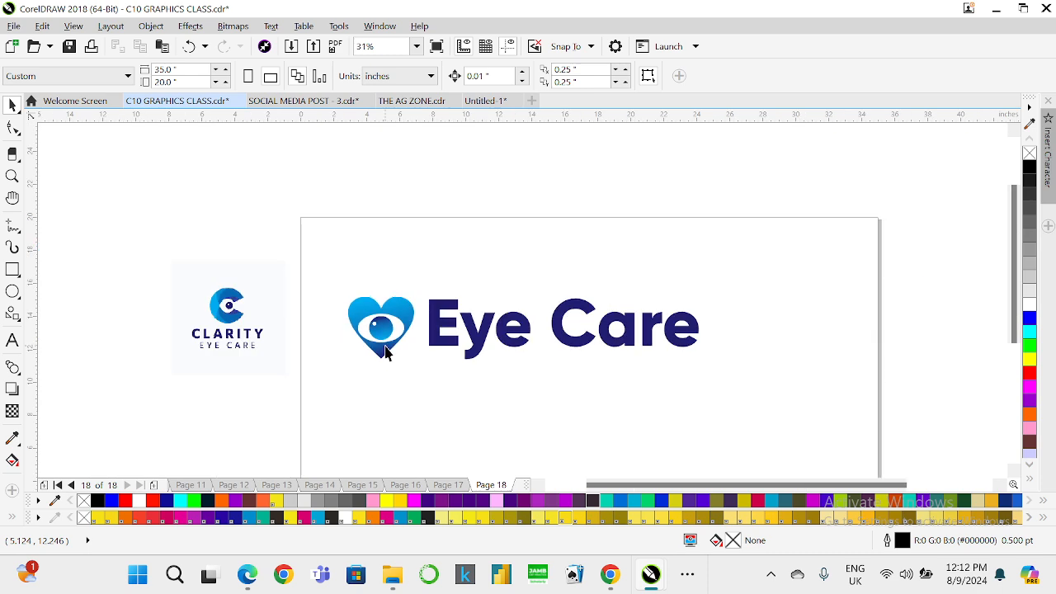
- Delete the Clarity Eye Care reference logo bitmap beside the page
{"action": "scroll", "coordinate": [384, 351], "scroll_direction": "up", "scroll_amount": 1}
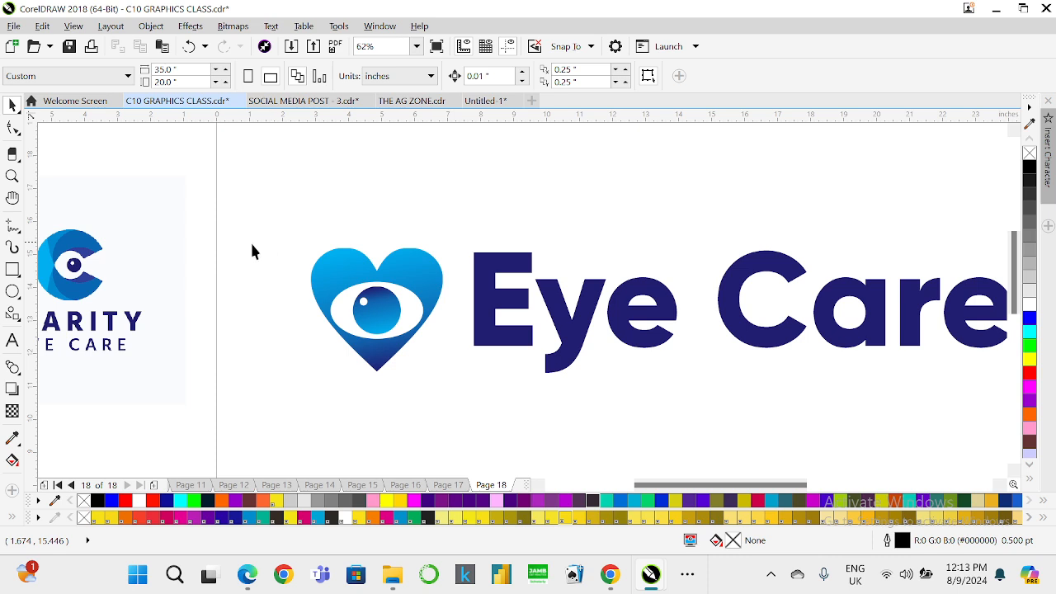
{"action": "left_click", "coordinate": [52, 293]}
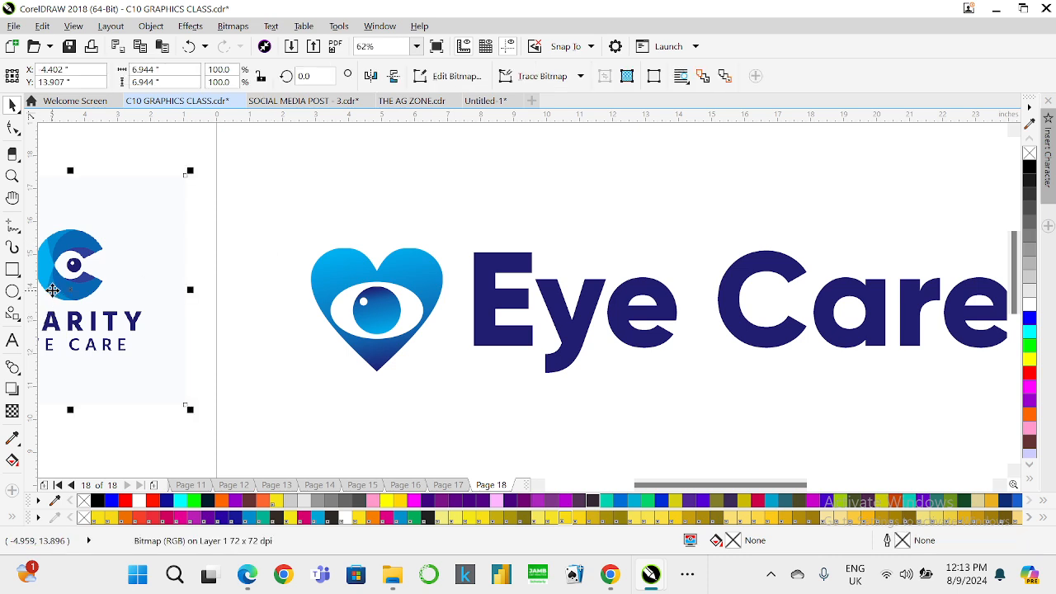
{"action": "key", "text": "Delete"}
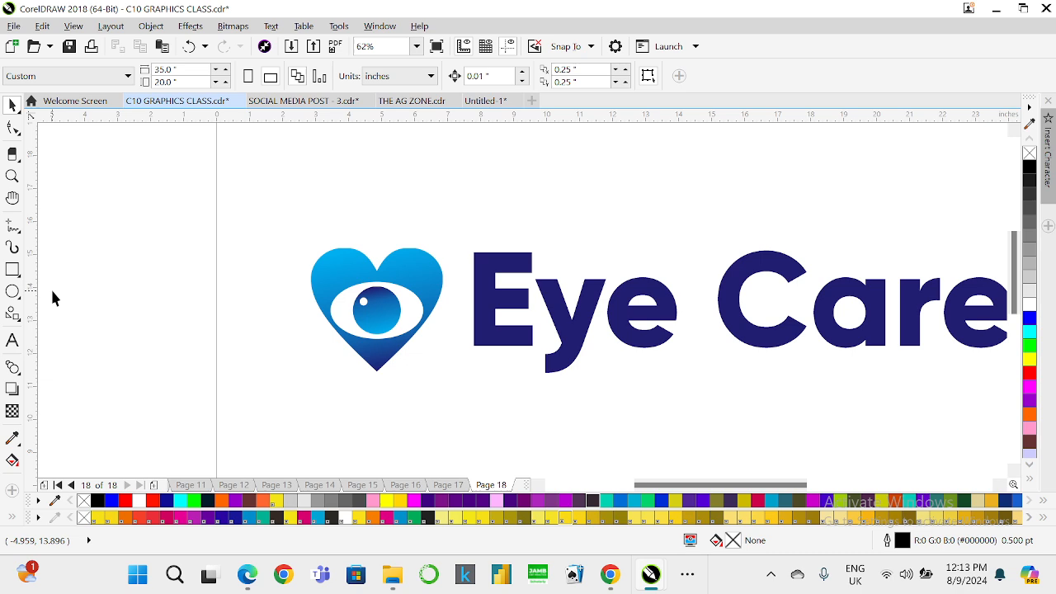
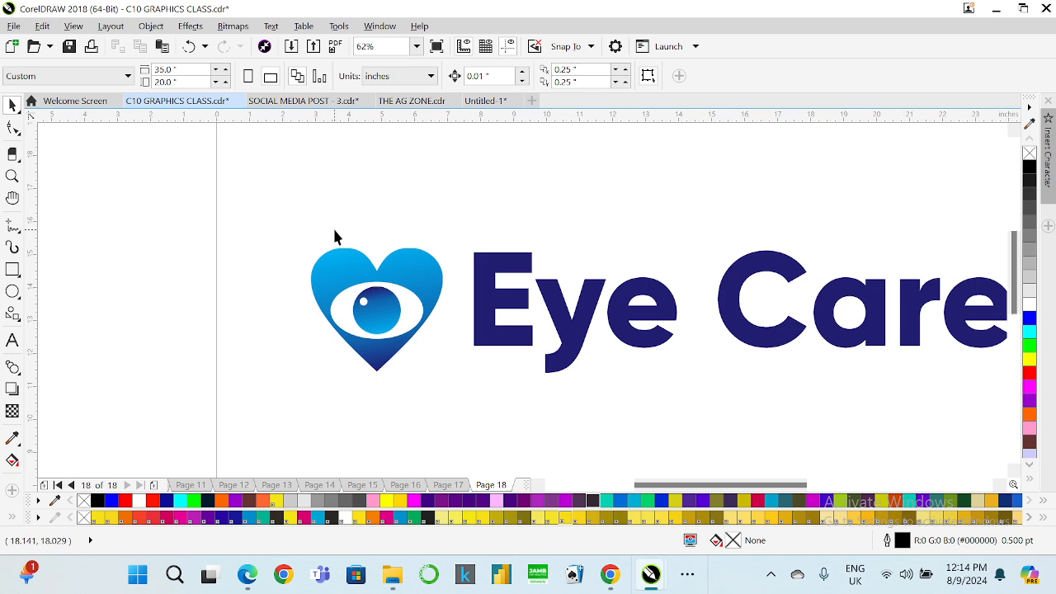
- Undock the vertical color palette and float it over the drawing page
{"action": "scroll", "coordinate": [336, 237], "scroll_direction": "down", "scroll_amount": 1}
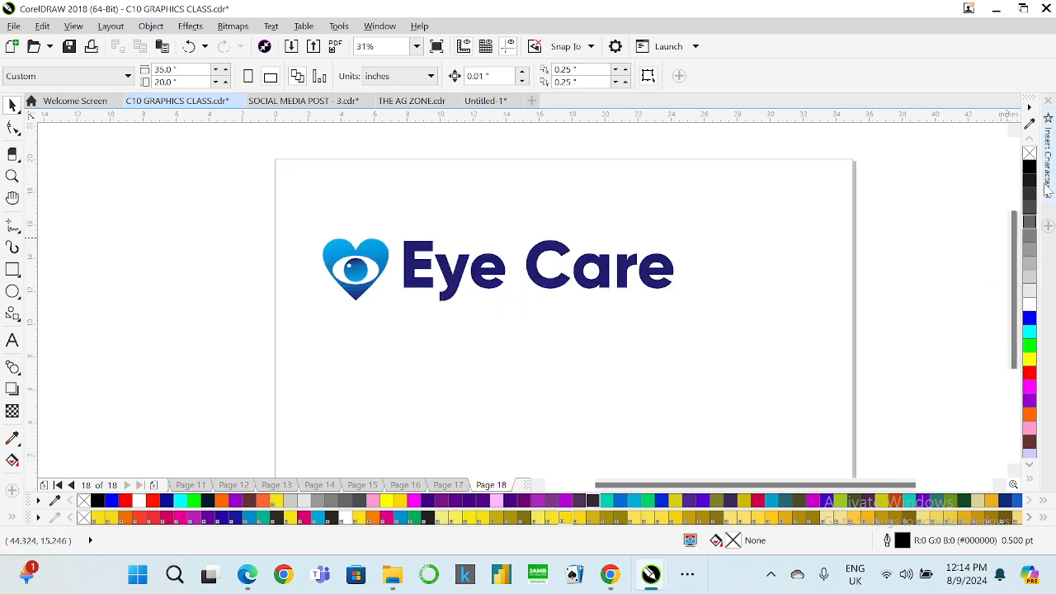
{"action": "left_click_drag", "start_coordinate": [1029, 108], "coordinate": [846, 150]}
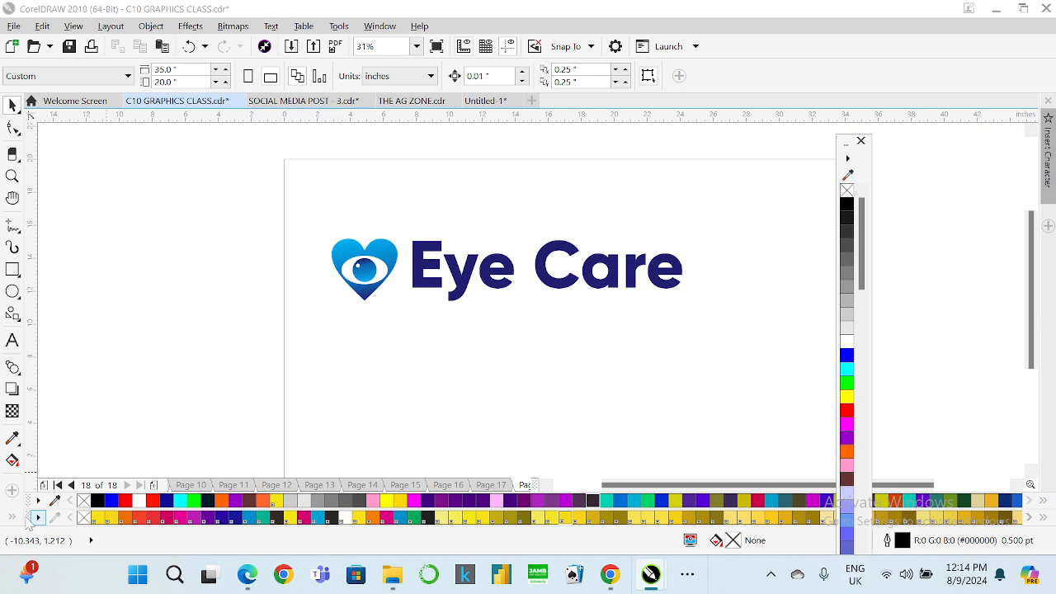
- Hide the rulers and the guidelines in the drawing window
{"action": "right_click", "coordinate": [132, 173]}
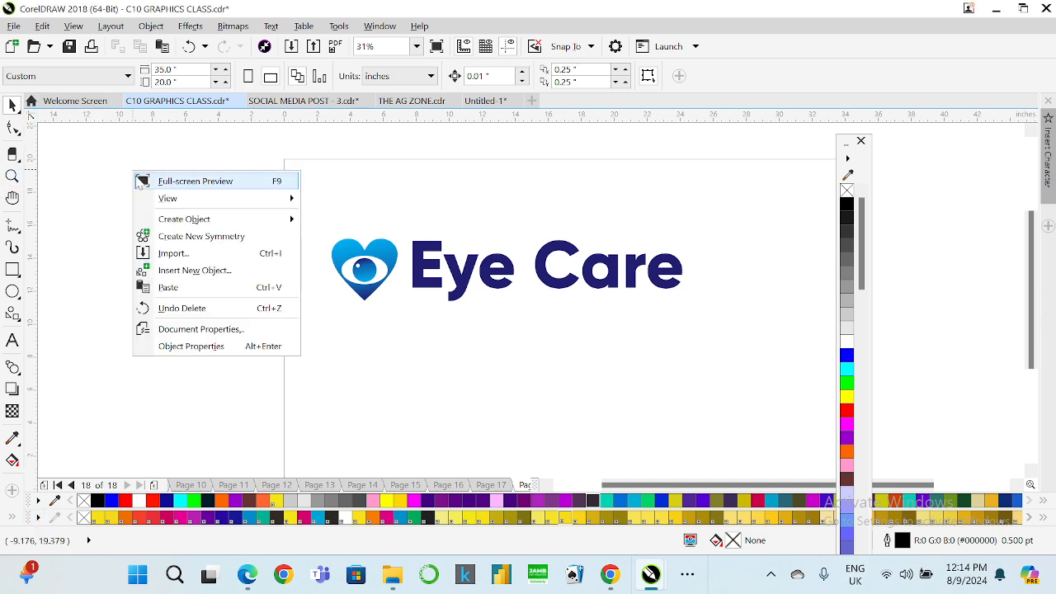
{"action": "mouse_move", "coordinate": [233, 199]}
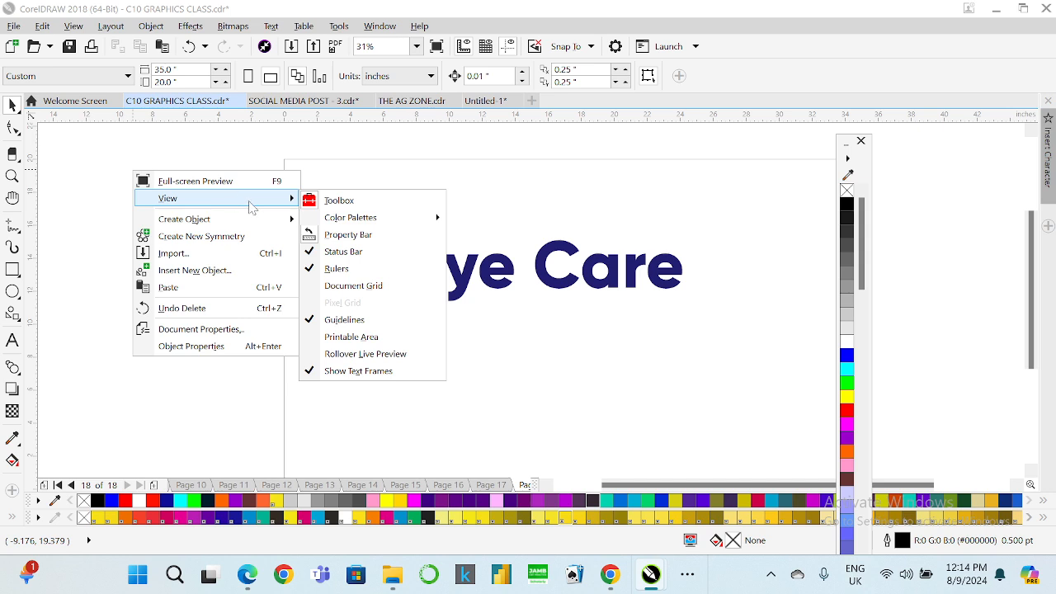
{"action": "left_click", "coordinate": [374, 271]}
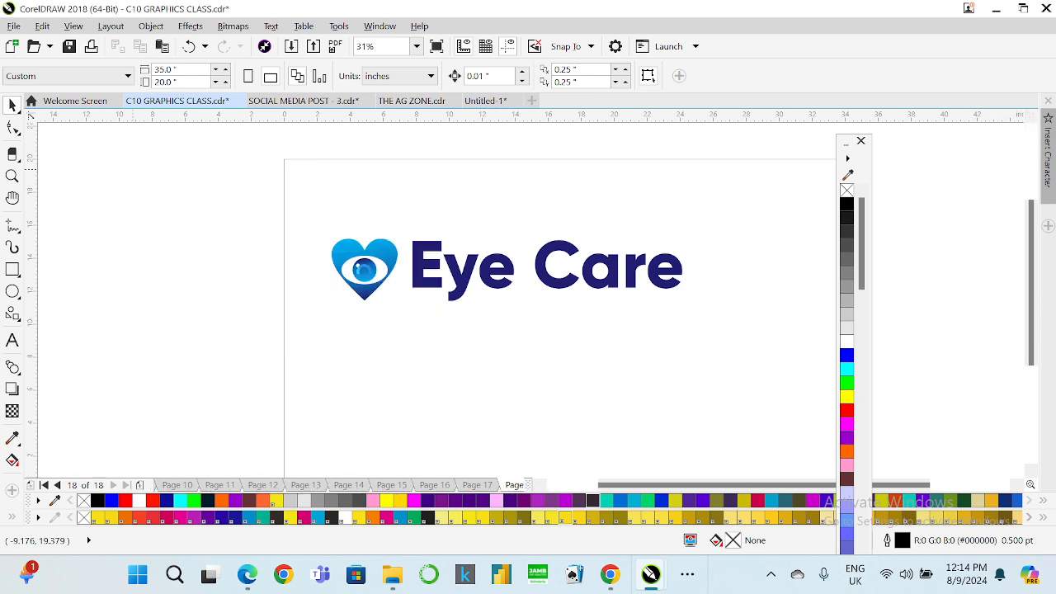
{"action": "right_click", "coordinate": [255, 245]}
{"action": "mouse_move", "coordinate": [347, 273]}
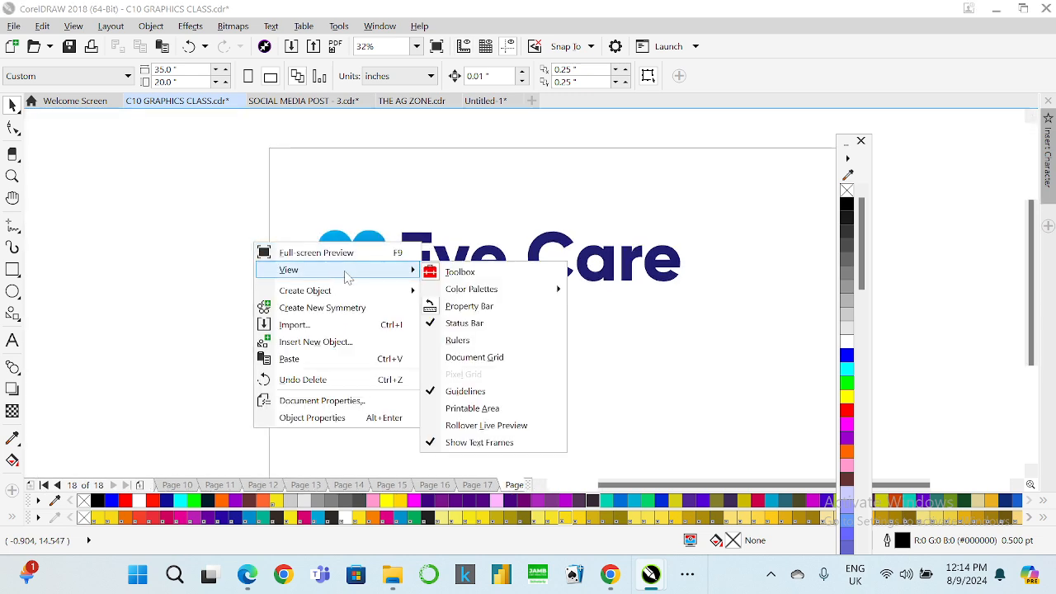
{"action": "left_click", "coordinate": [477, 395]}
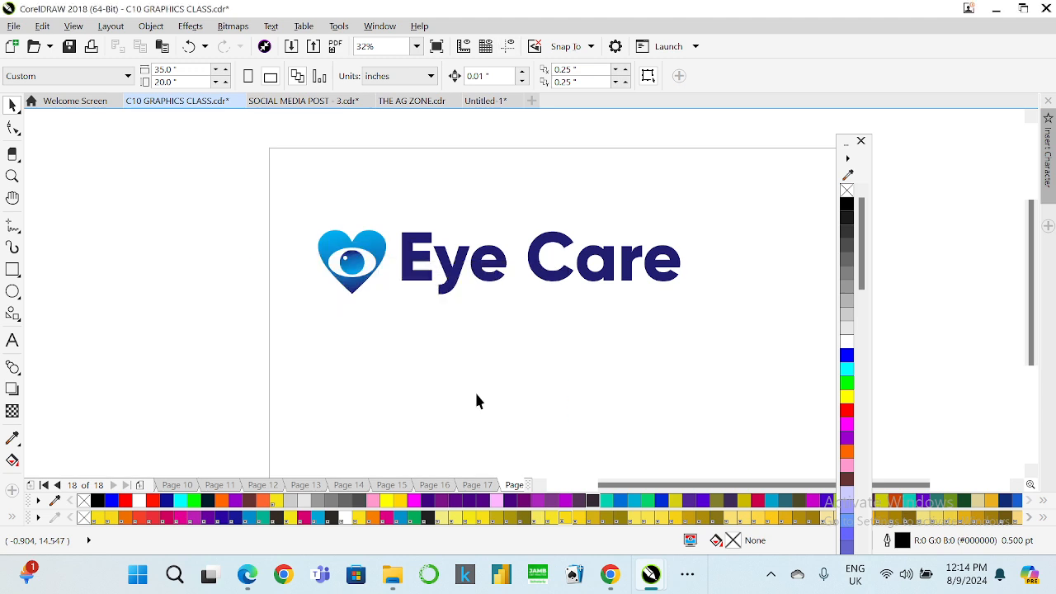
- Hide the status bar and show it again
{"action": "right_click", "coordinate": [85, 203]}
{"action": "mouse_move", "coordinate": [224, 228]}
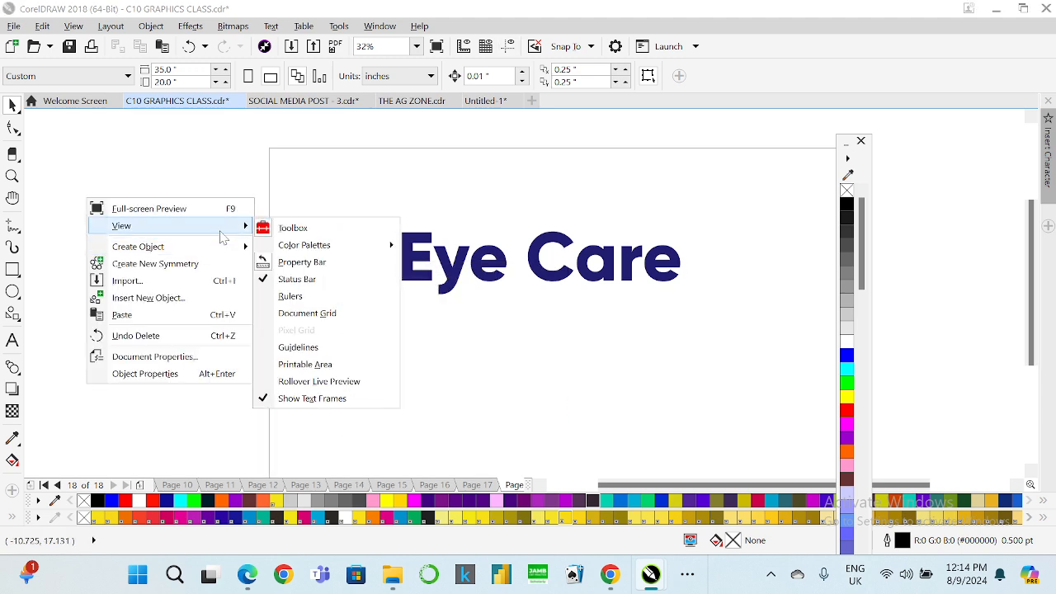
{"action": "left_click", "coordinate": [334, 285]}
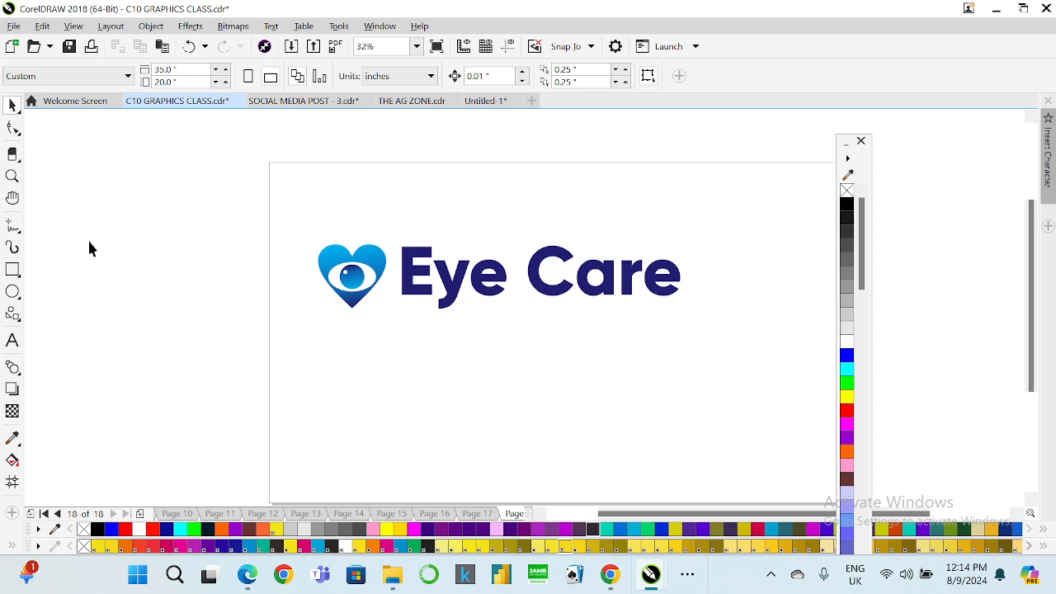
{"action": "right_click", "coordinate": [104, 182]}
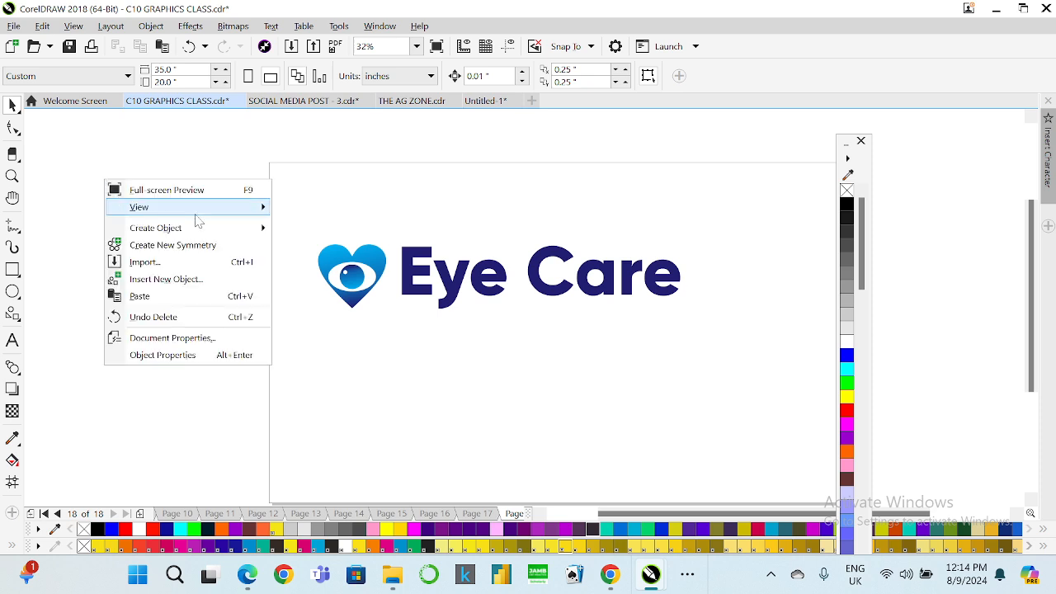
{"action": "mouse_move", "coordinate": [198, 211]}
{"action": "left_click", "coordinate": [343, 261]}
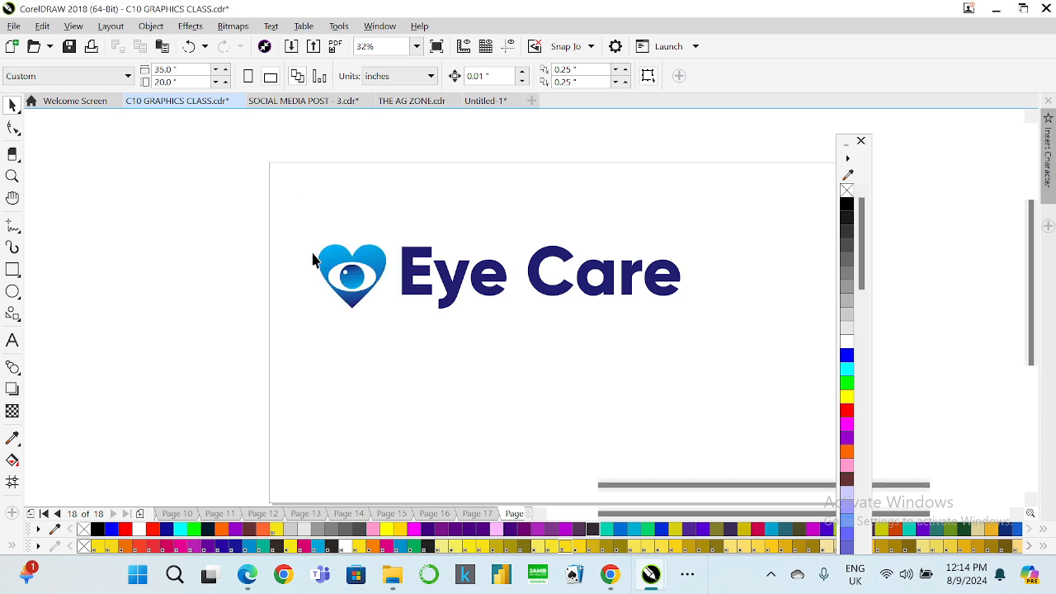
- Show the rulers and the guidelines again
{"action": "right_click", "coordinate": [188, 236]}
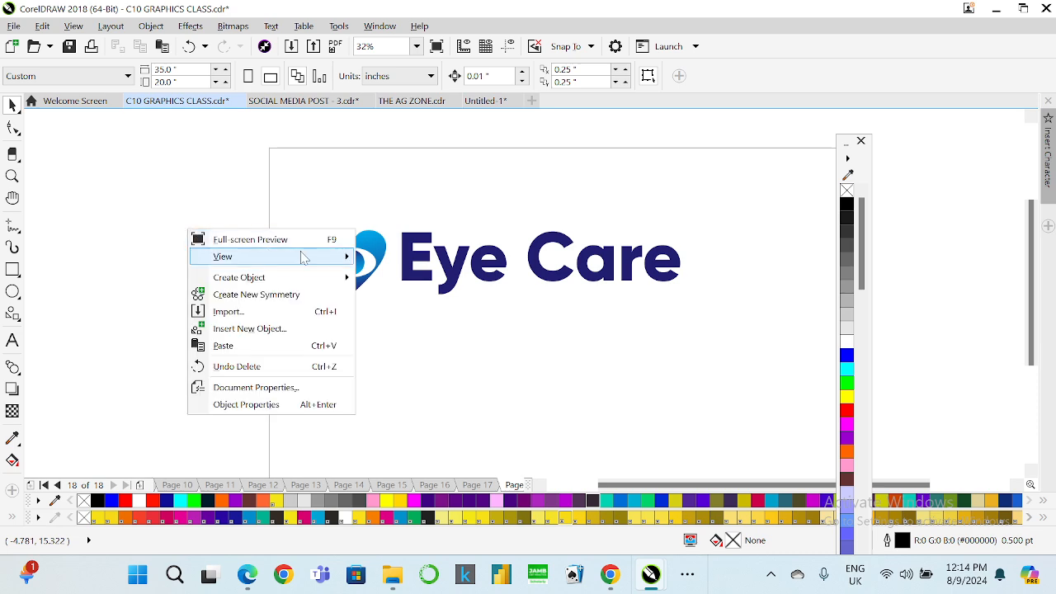
{"action": "mouse_move", "coordinate": [302, 257]}
{"action": "left_click", "coordinate": [411, 327]}
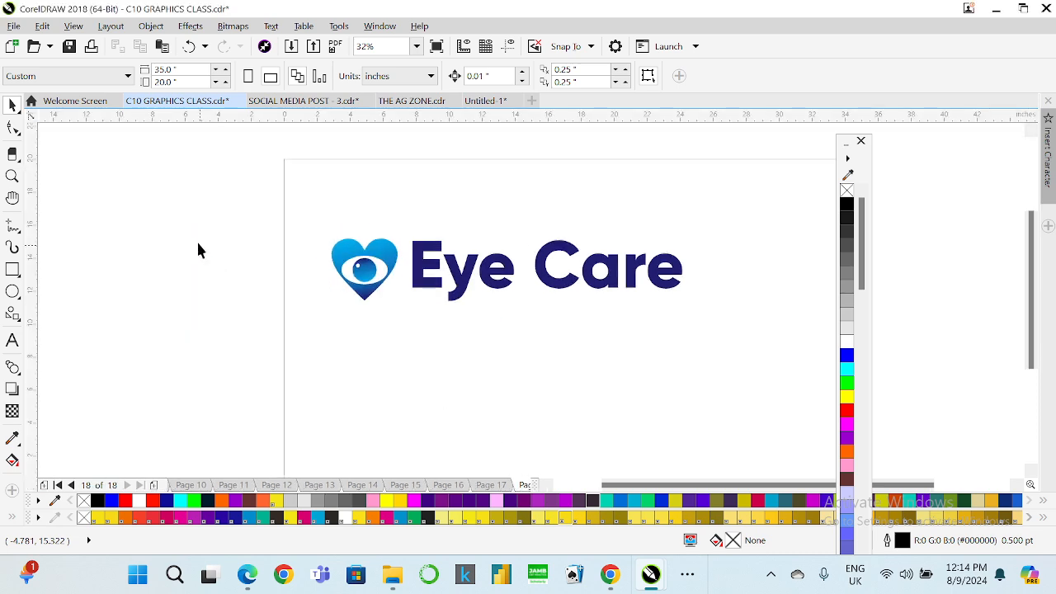
{"action": "right_click", "coordinate": [189, 231]}
{"action": "mouse_move", "coordinate": [322, 269]}
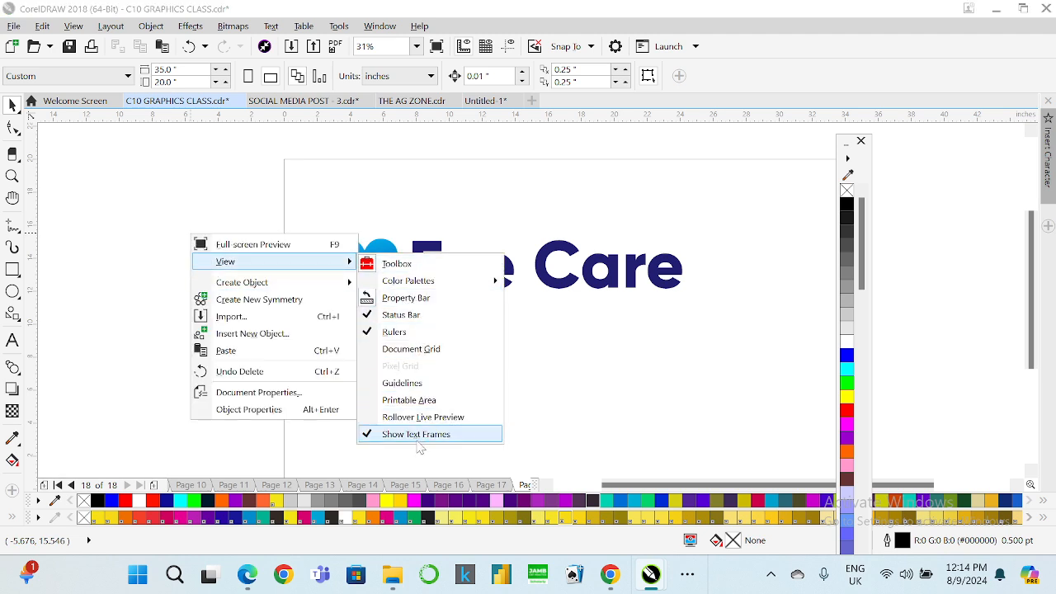
{"action": "left_click", "coordinate": [408, 391]}
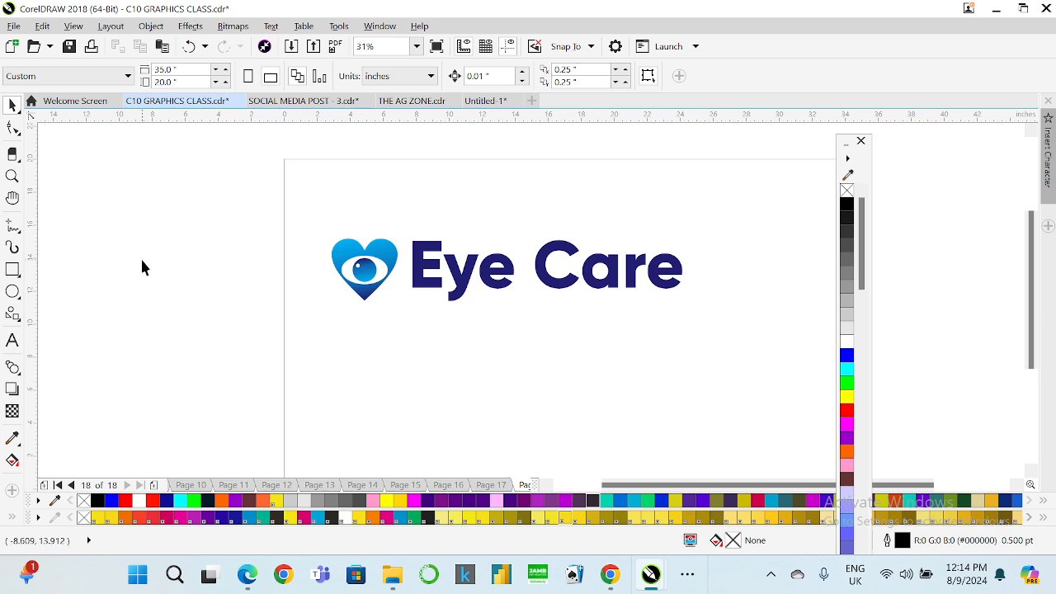
- Dock the floating color palette beside the toolbox, and return it to its original place at the opposite edge of the workspace
{"action": "left_click_drag", "start_coordinate": [844, 147], "coordinate": [4, 124]}
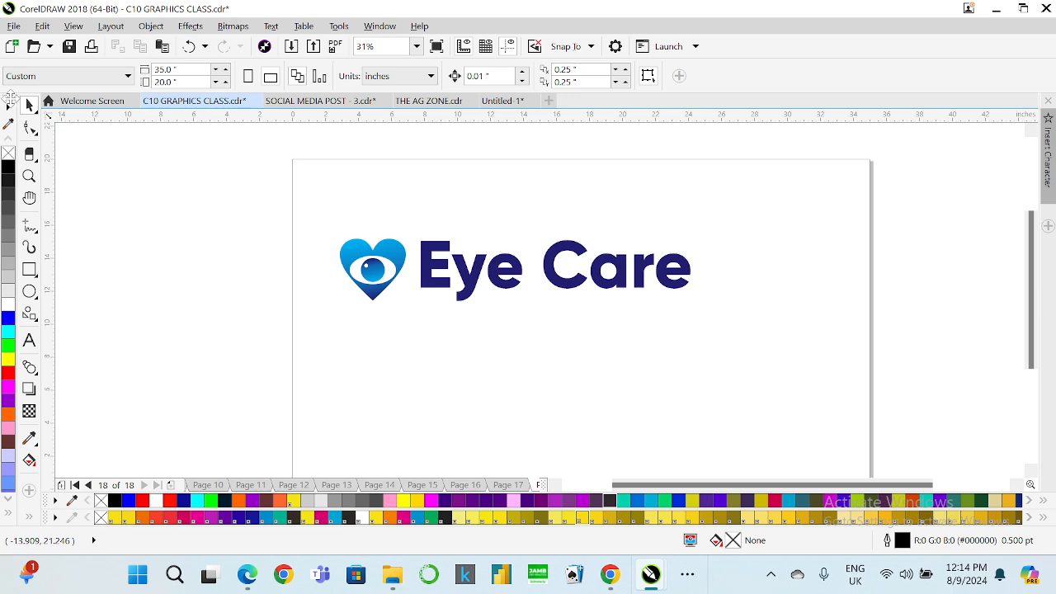
{"action": "left_click_drag", "start_coordinate": [8, 98], "coordinate": [1047, 156]}
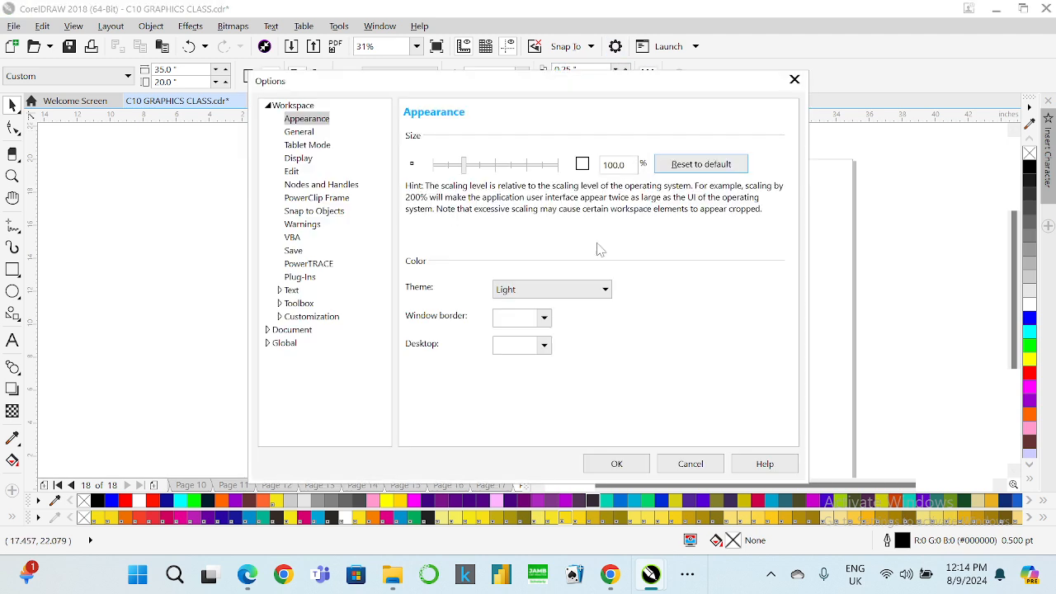
- Set the workspace color theme to Dark in the Appearance options and apply it
{"action": "left_click", "coordinate": [573, 288]}
{"action": "left_click", "coordinate": [520, 326]}
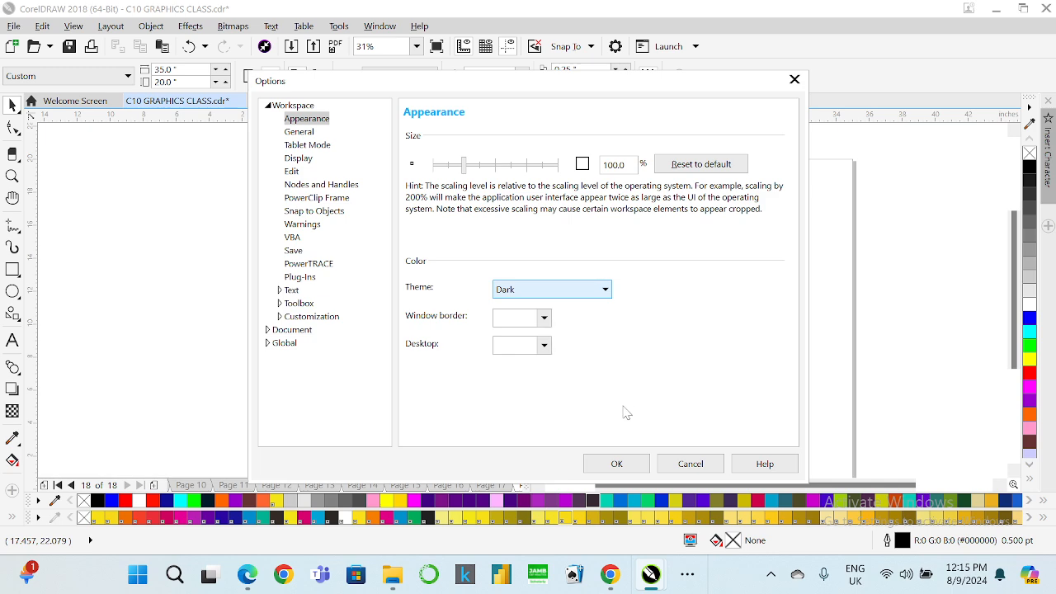
{"action": "left_click", "coordinate": [617, 465]}
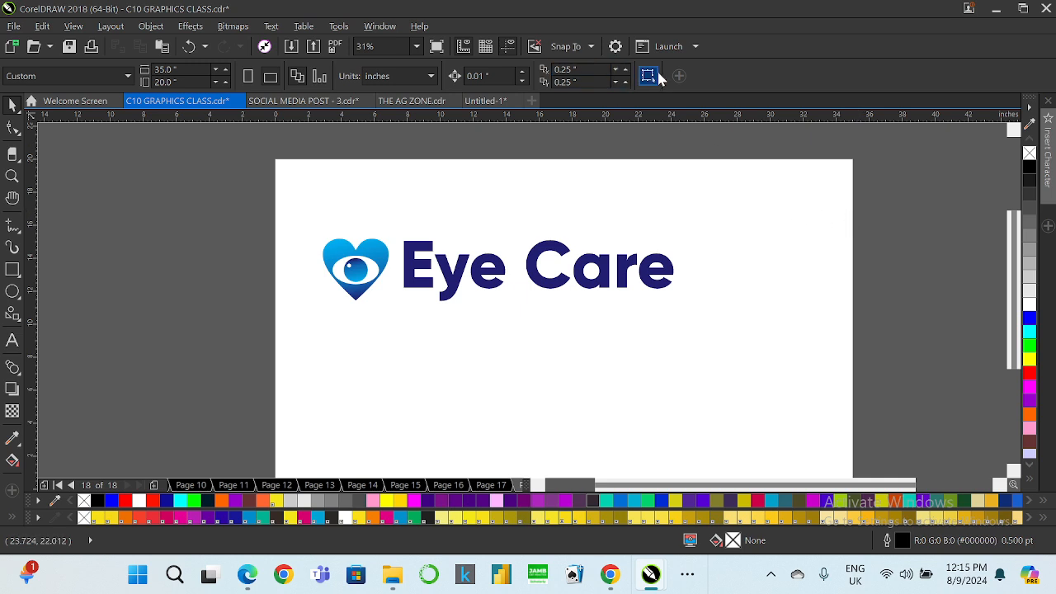
- Reopen the Appearance options and change the color theme to Medium
{"action": "left_click", "coordinate": [620, 47]}
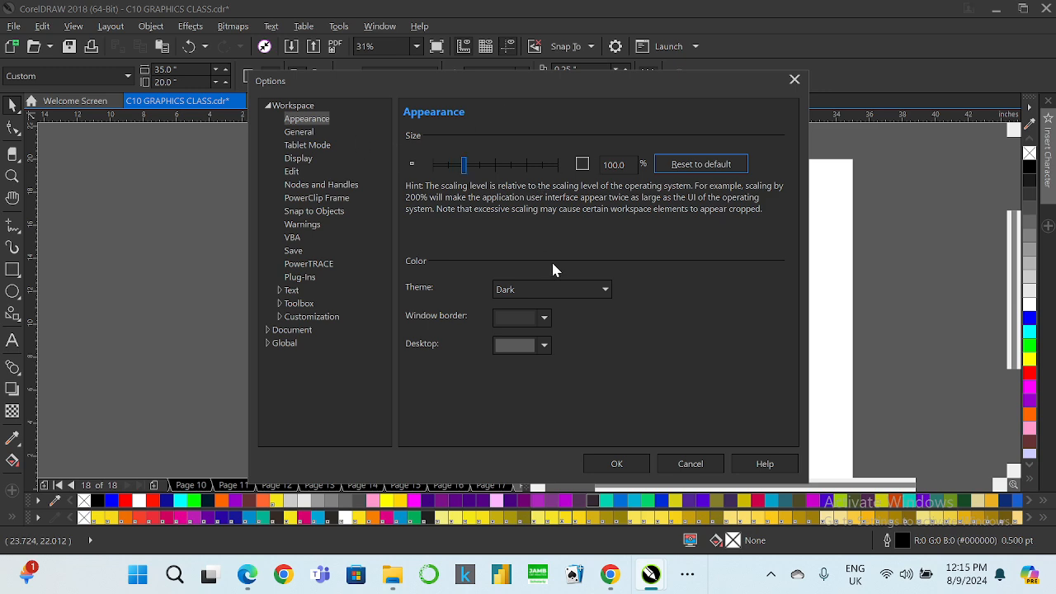
{"action": "left_click", "coordinate": [553, 296]}
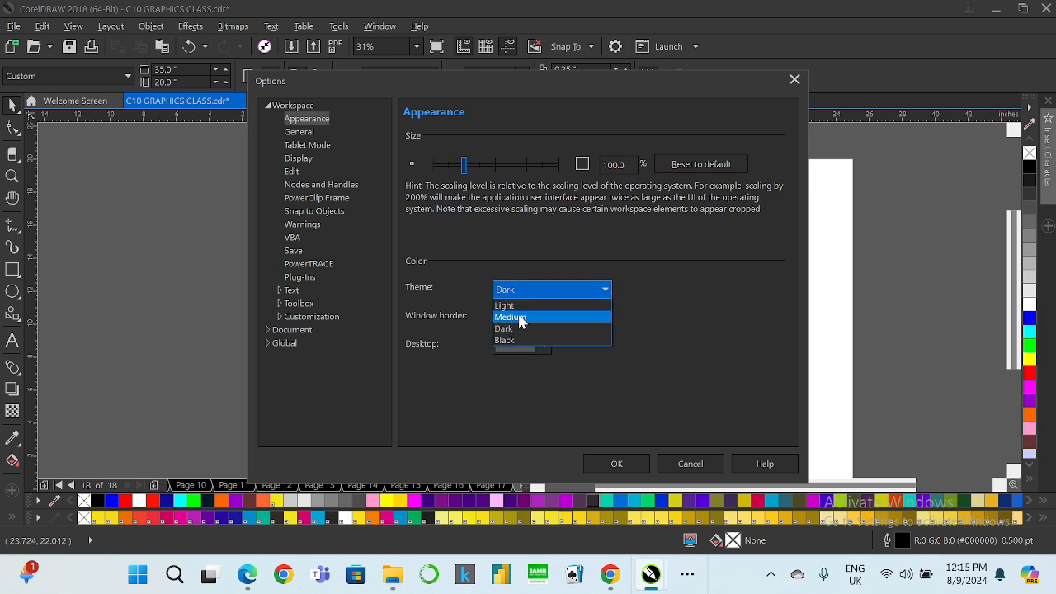
{"action": "left_click", "coordinate": [517, 316]}
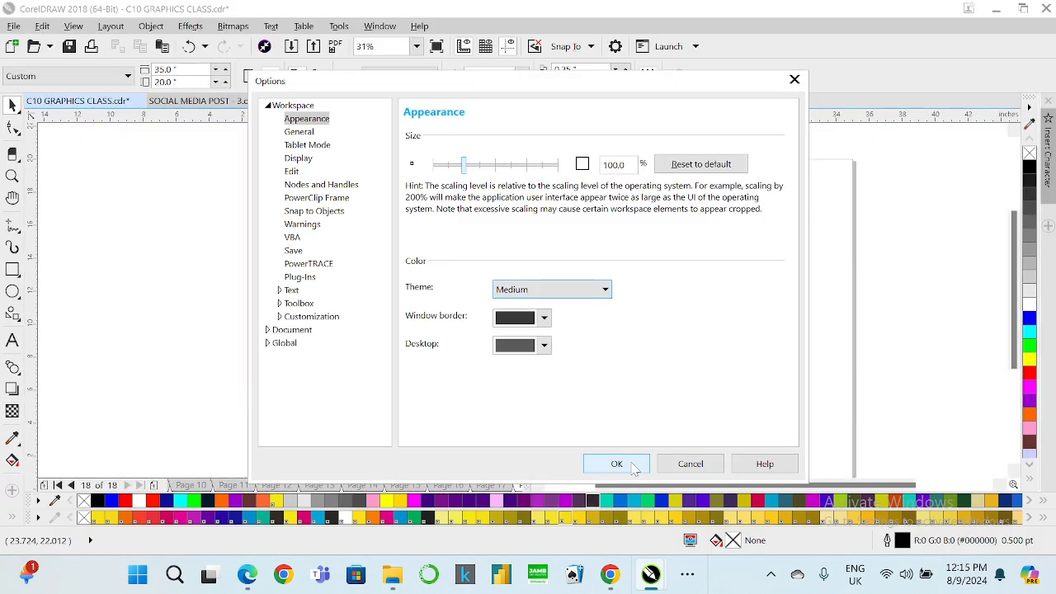
- Try interface scaling of 200% and 75%, and set the size back to 100%
{"action": "left_click", "coordinate": [533, 167]}
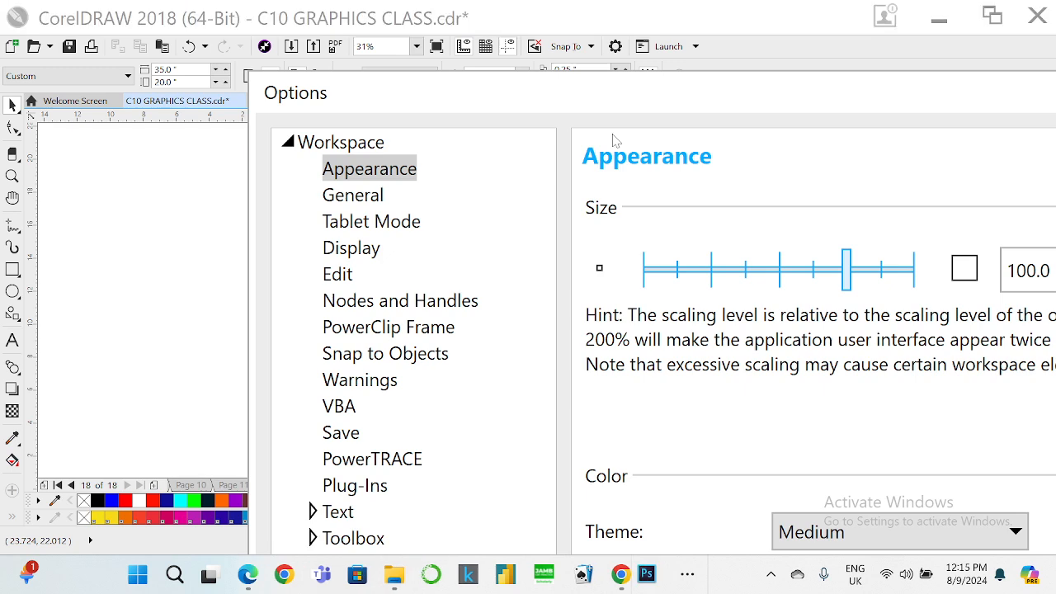
{"action": "left_click_drag", "start_coordinate": [583, 108], "coordinate": [532, 109]}
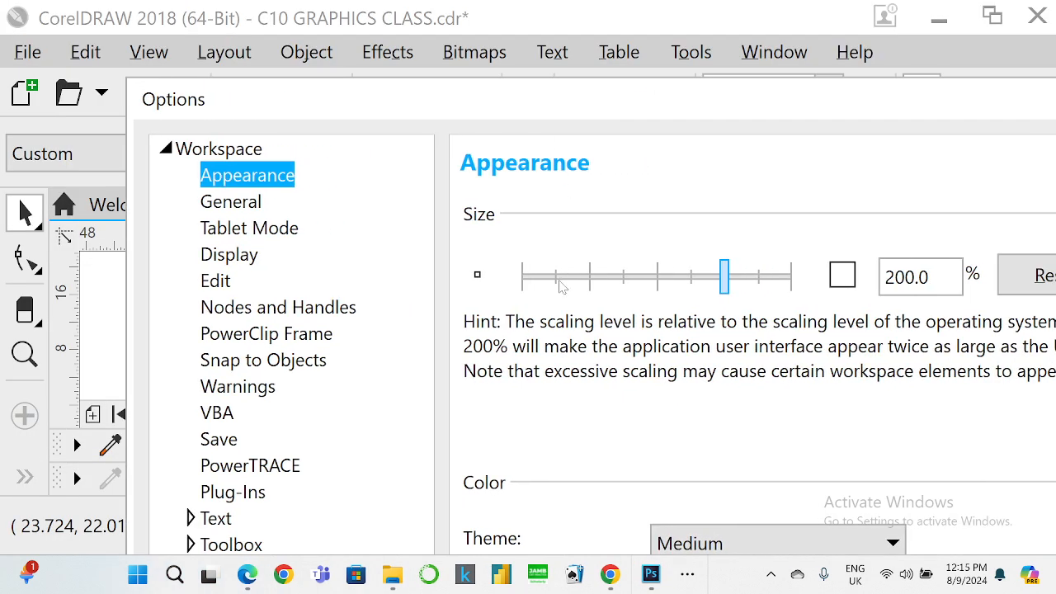
{"action": "left_click", "coordinate": [559, 285]}
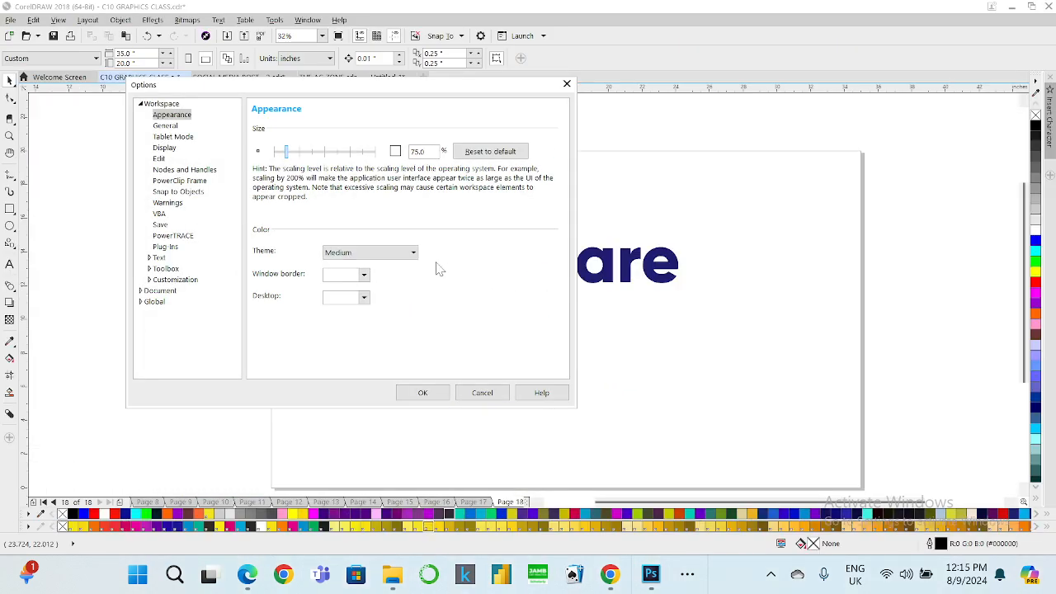
{"action": "left_click", "coordinate": [302, 153]}
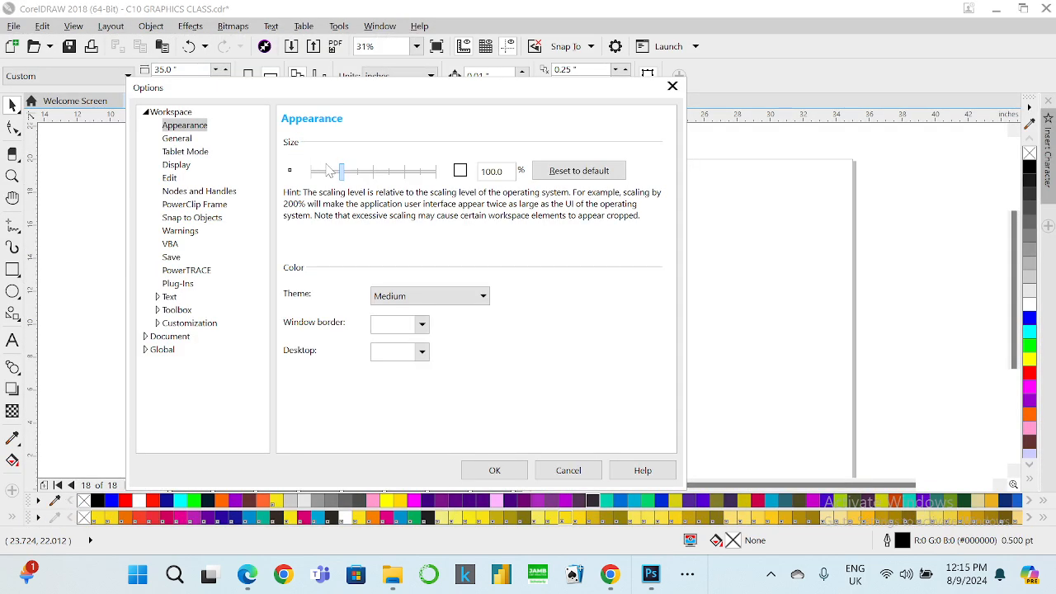
- Set the theme to Dark and recolor the window border dark red
{"action": "left_click", "coordinate": [455, 298]}
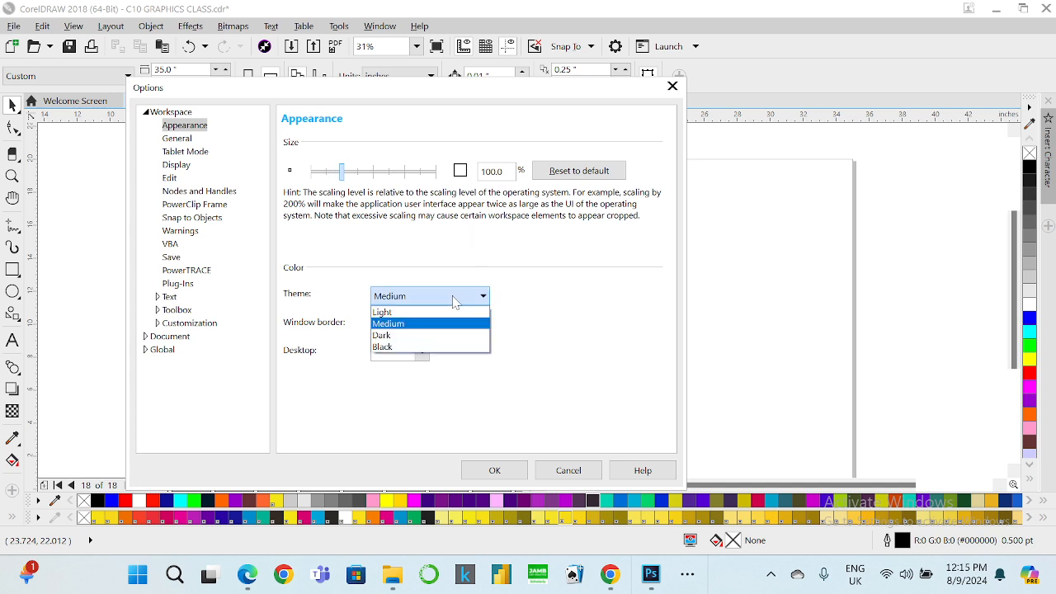
{"action": "left_click", "coordinate": [417, 335]}
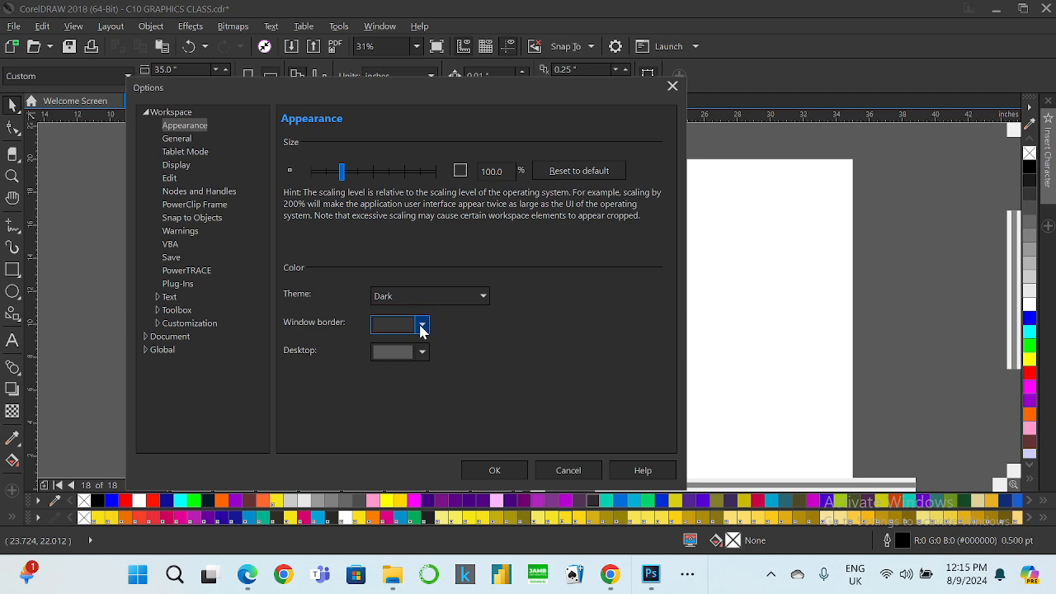
{"action": "left_click", "coordinate": [422, 326]}
{"action": "left_click", "coordinate": [456, 473]}
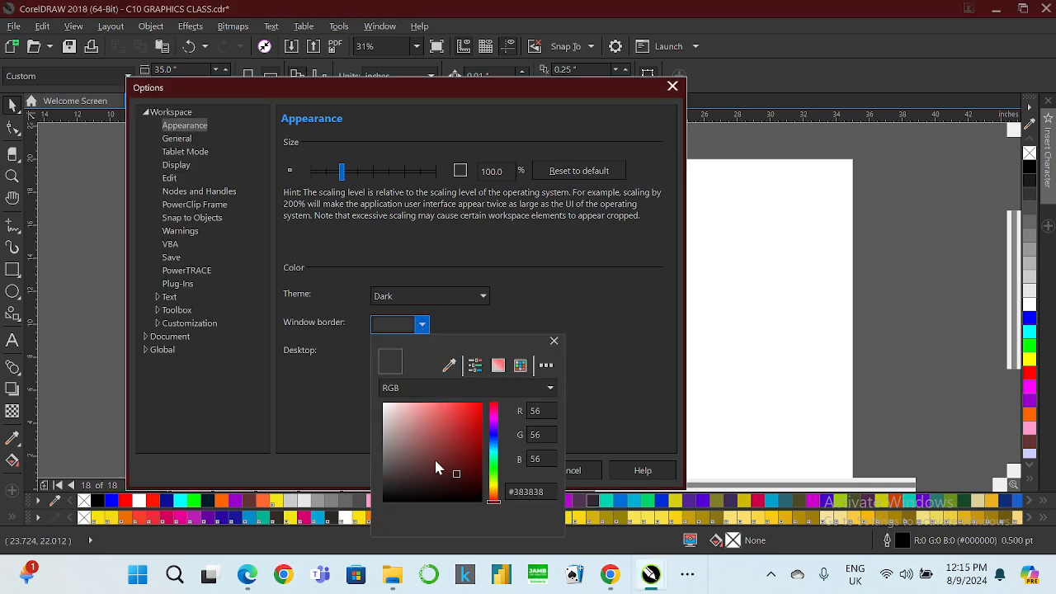
- Set the desktop color to dark red #421414, and darken it to a near-black red
{"action": "left_click", "coordinate": [503, 304]}
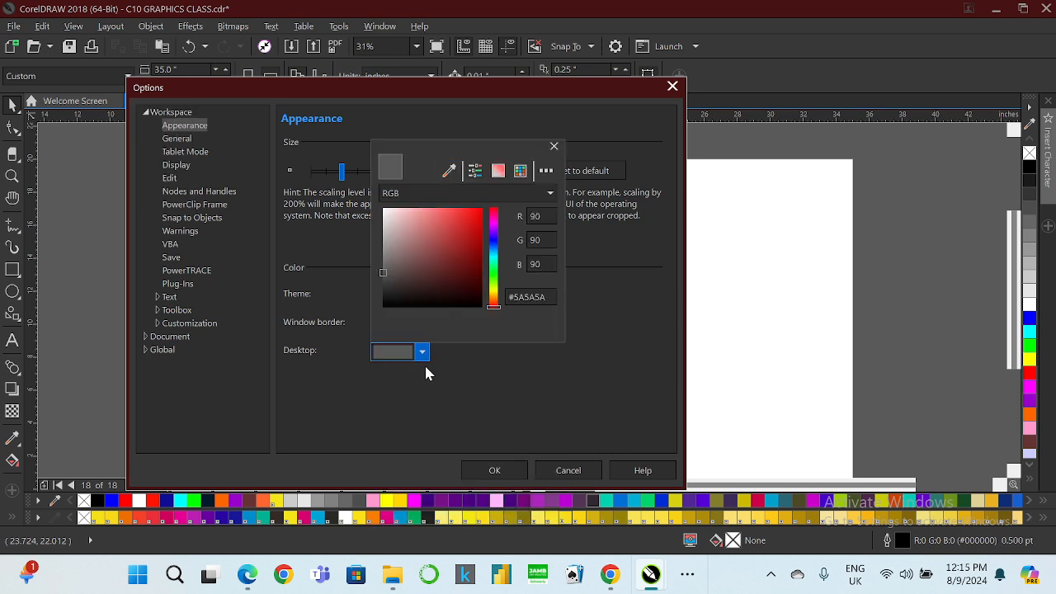
{"action": "left_click", "coordinate": [451, 282]}
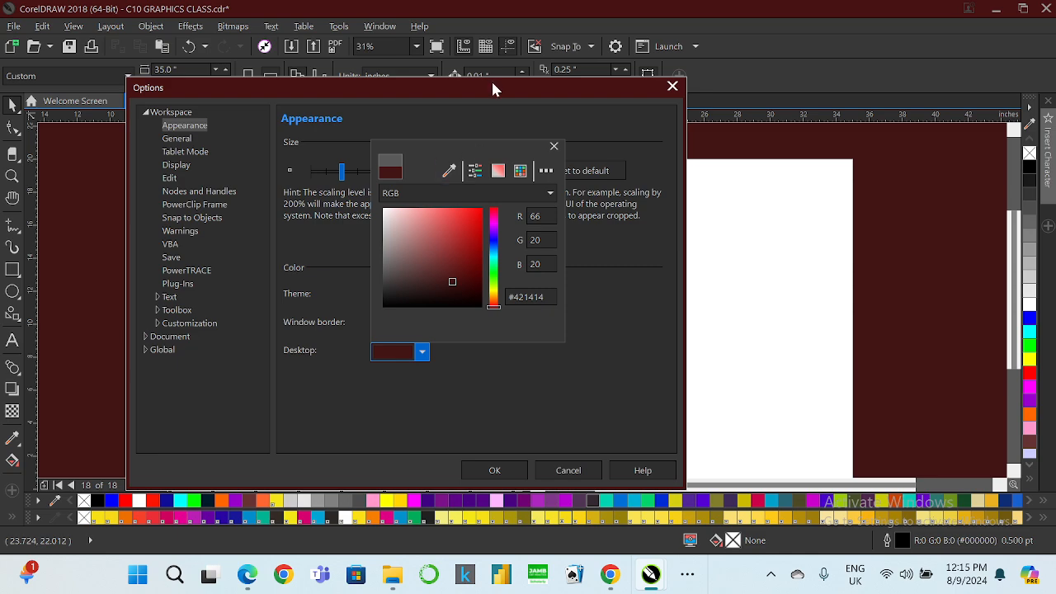
{"action": "left_click", "coordinate": [545, 89]}
{"action": "left_click_drag", "start_coordinate": [545, 89], "coordinate": [709, 112]}
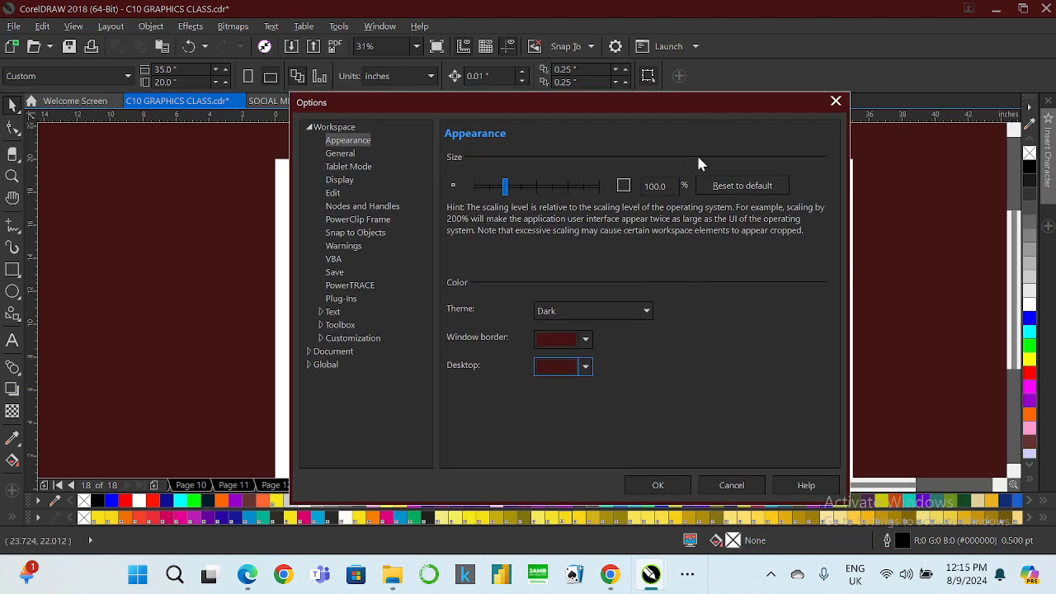
{"action": "left_click", "coordinate": [586, 366]}
{"action": "left_click", "coordinate": [613, 185]}
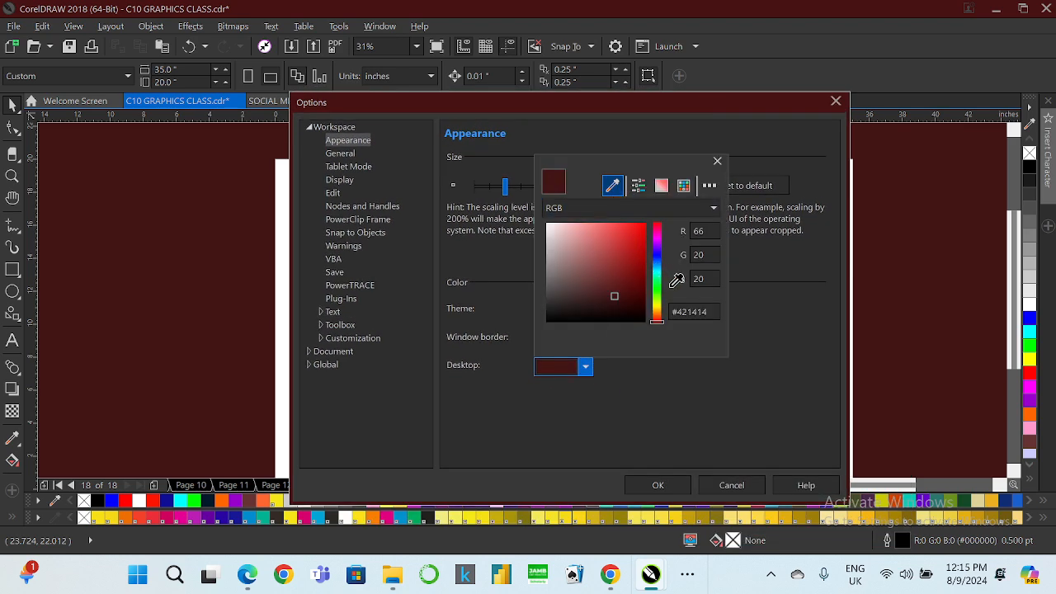
{"action": "left_click", "coordinate": [641, 300]}
{"action": "left_click", "coordinate": [773, 304]}
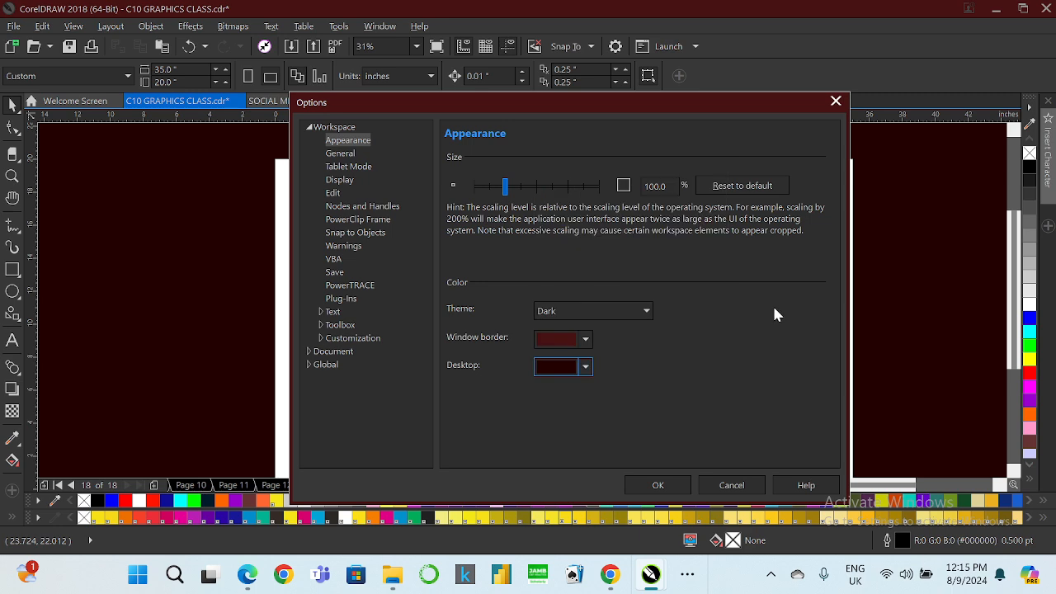
- Set the interface color theme to Light and apply the Appearance options
{"action": "left_click", "coordinate": [601, 313]}
{"action": "left_click", "coordinate": [576, 325]}
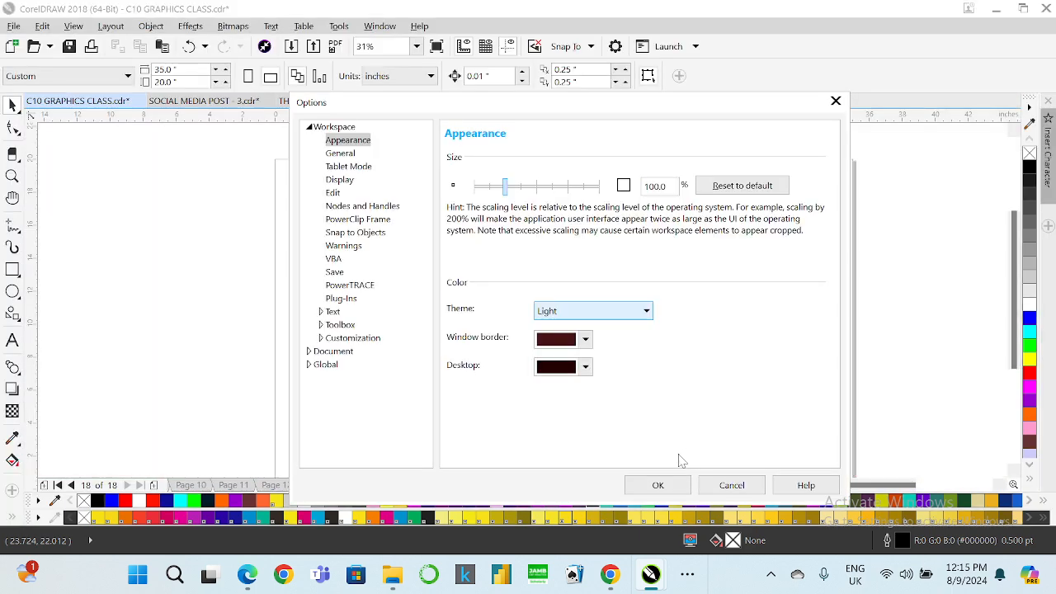
{"action": "left_click", "coordinate": [657, 485]}
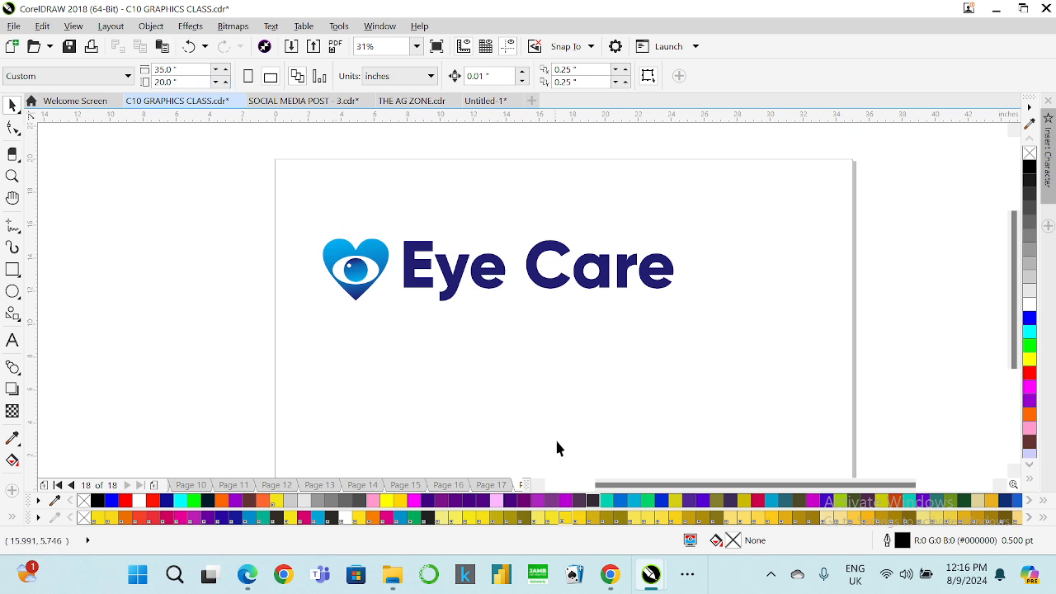
- Switch to Chrome and run a Google Images search for "simple illustration"
{"action": "mouse_move", "coordinate": [611, 575]}
{"action": "left_click", "coordinate": [565, 529]}
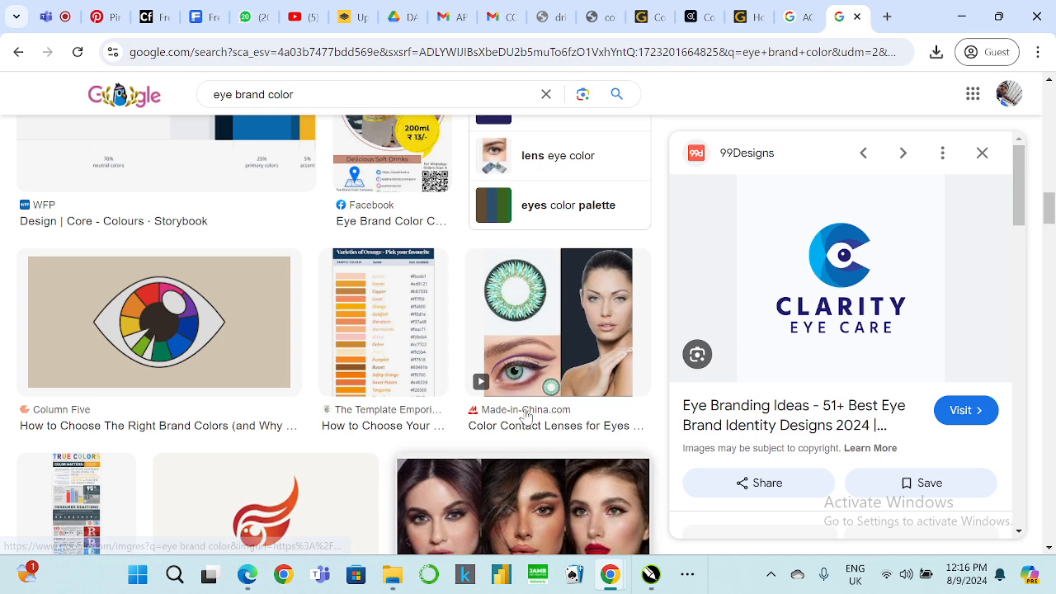
{"action": "scroll", "coordinate": [424, 281], "scroll_direction": "down", "scroll_amount": 2}
{"action": "scroll", "coordinate": [355, 201], "scroll_direction": "up", "scroll_amount": 3}
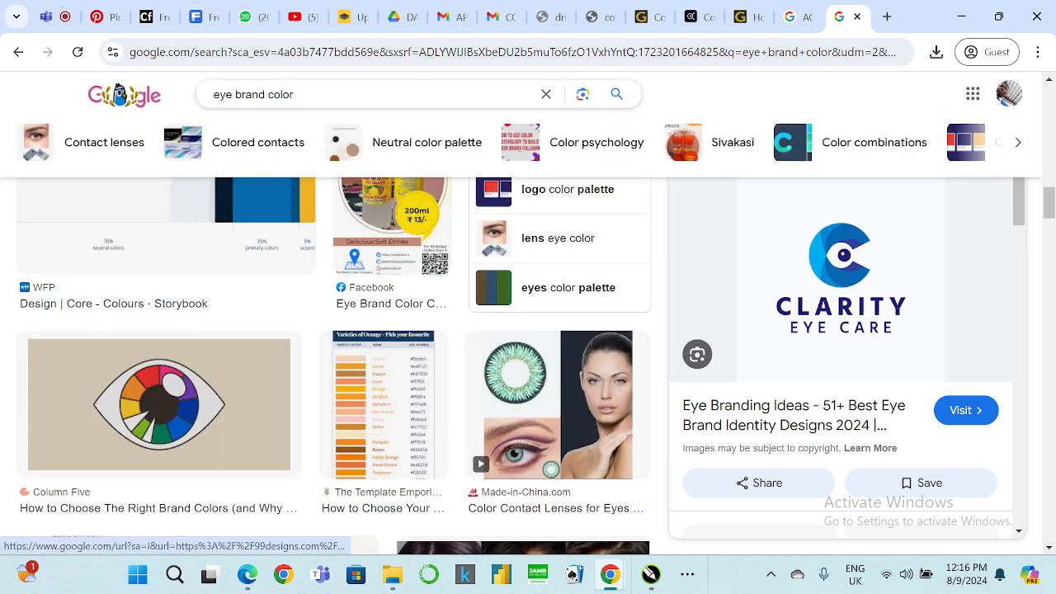
{"action": "left_click_drag", "start_coordinate": [295, 94], "coordinate": [156, 113]}
{"action": "type", "text": "sim"}
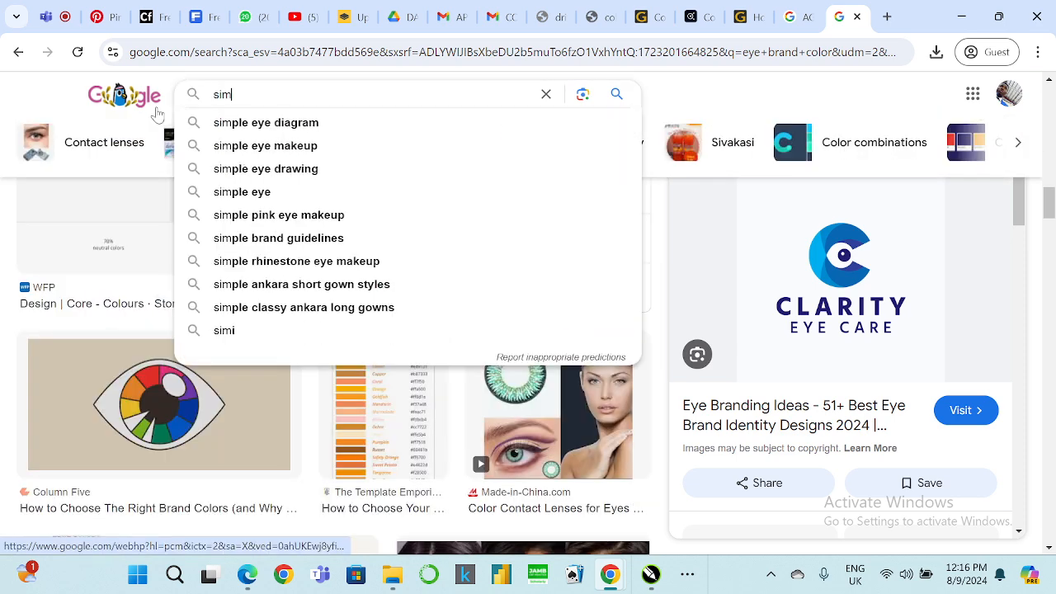
{"action": "type", "text": "ple ill"}
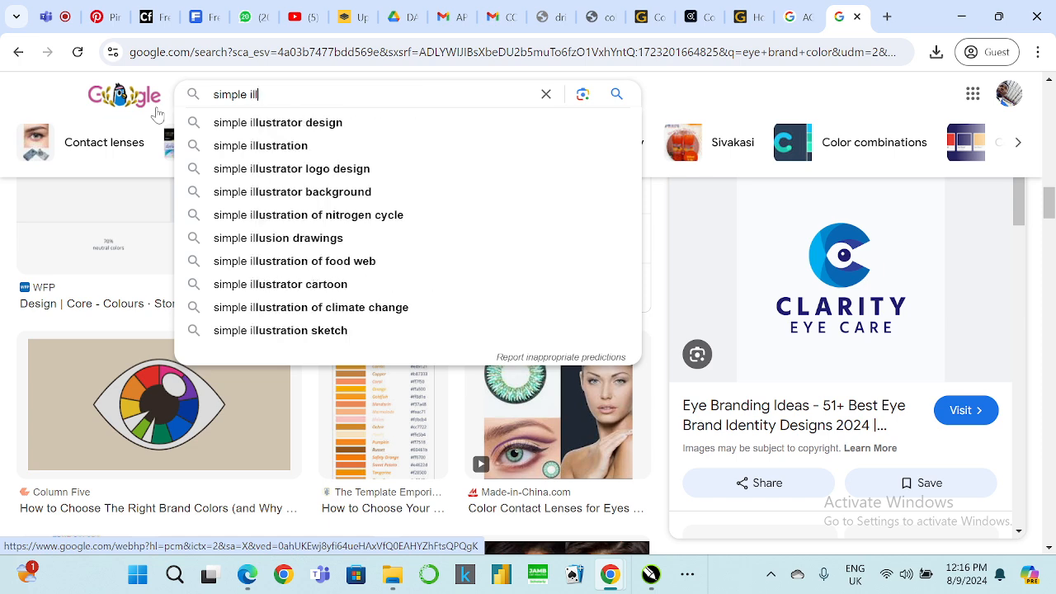
{"action": "type", "text": "ustration"}
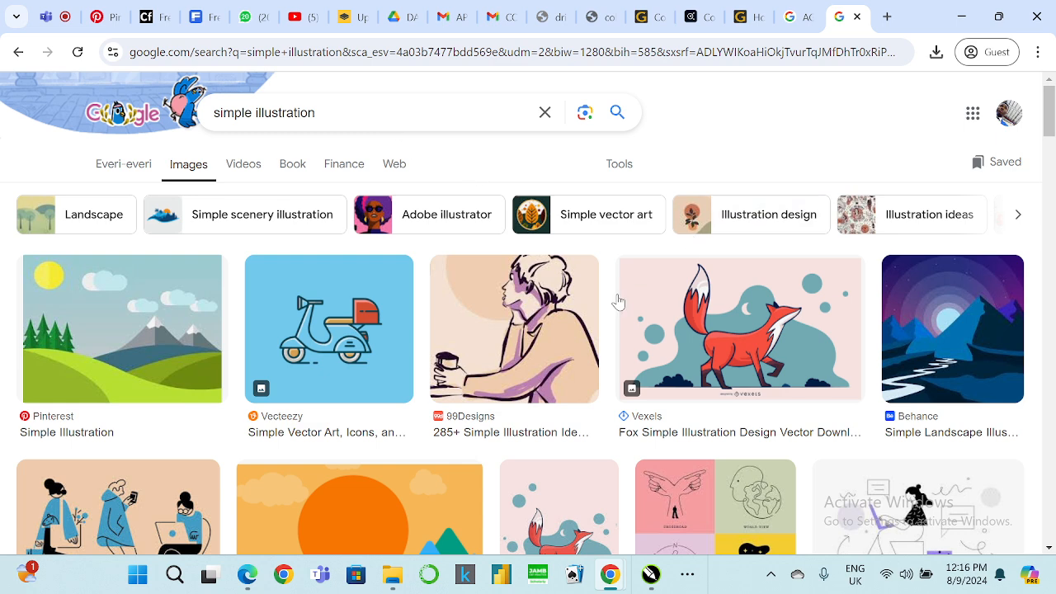
- Browse the image results and open the preview of Vecteezy's simple and minimal landscape illustration with the orange sun
{"action": "scroll", "coordinate": [209, 328], "scroll_direction": "down", "scroll_amount": 1}
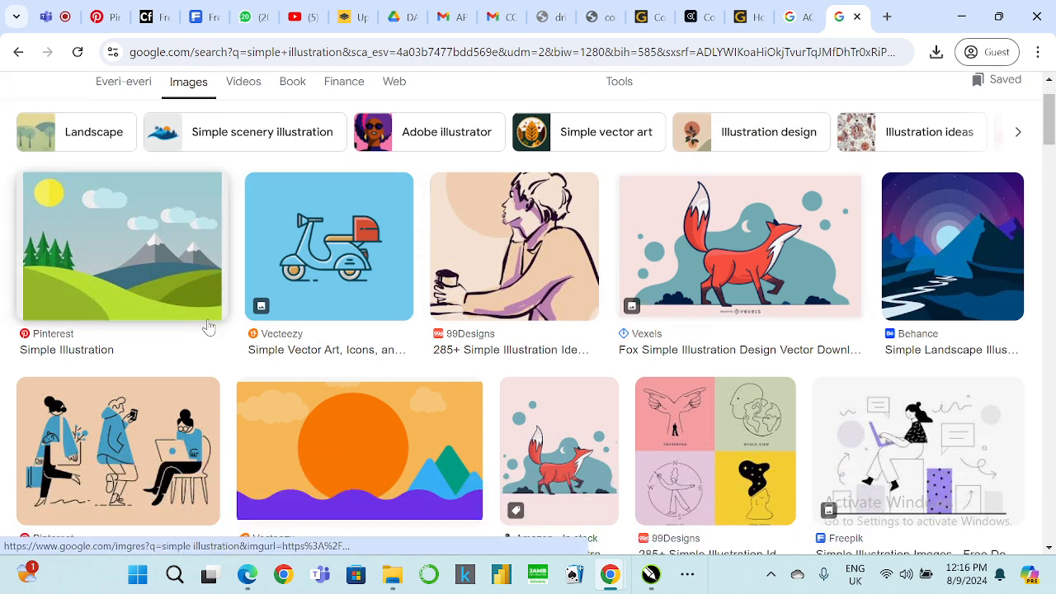
{"action": "scroll", "coordinate": [209, 327], "scroll_direction": "down", "scroll_amount": 2}
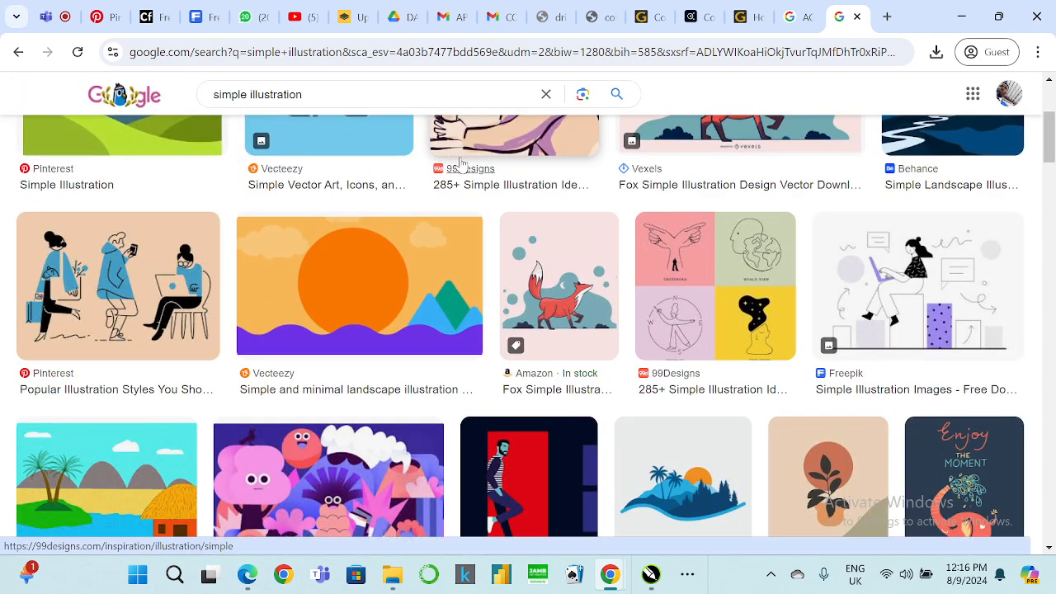
{"action": "scroll", "coordinate": [395, 204], "scroll_direction": "down", "scroll_amount": 1}
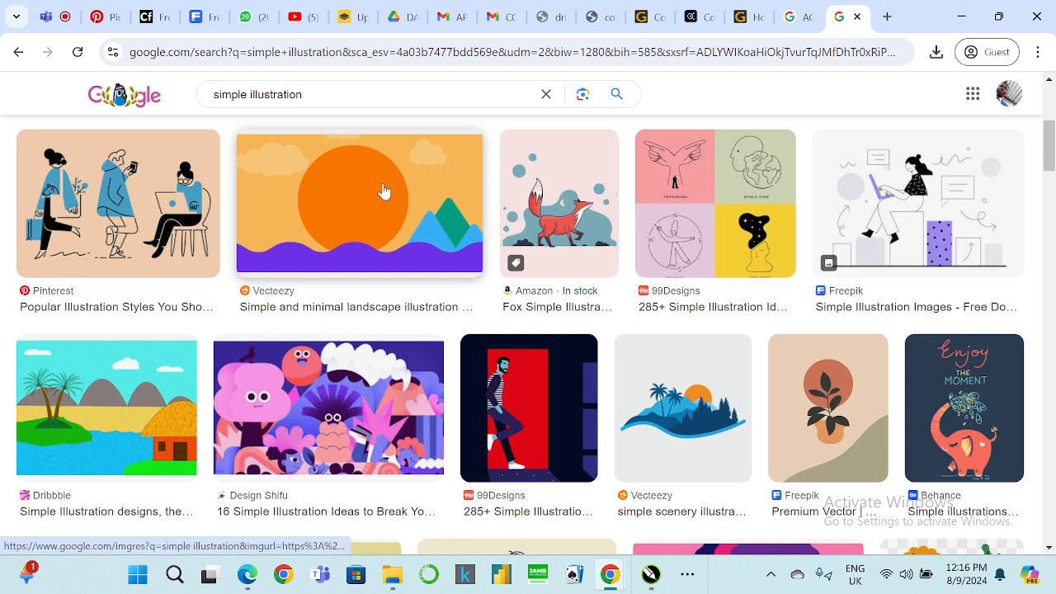
{"action": "scroll", "coordinate": [368, 253], "scroll_direction": "up", "scroll_amount": 1}
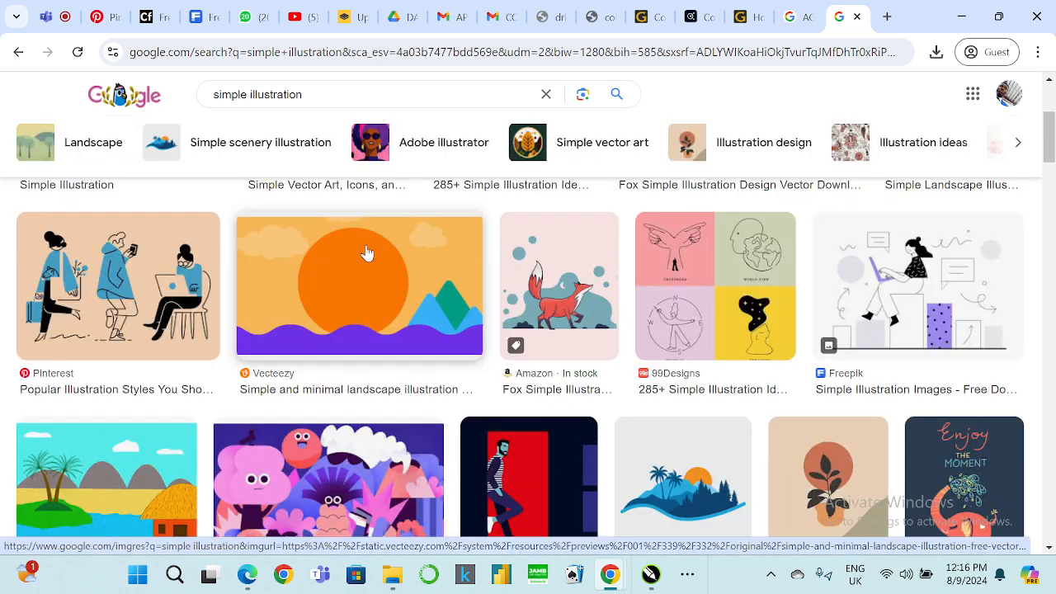
{"action": "left_click", "coordinate": [368, 253]}
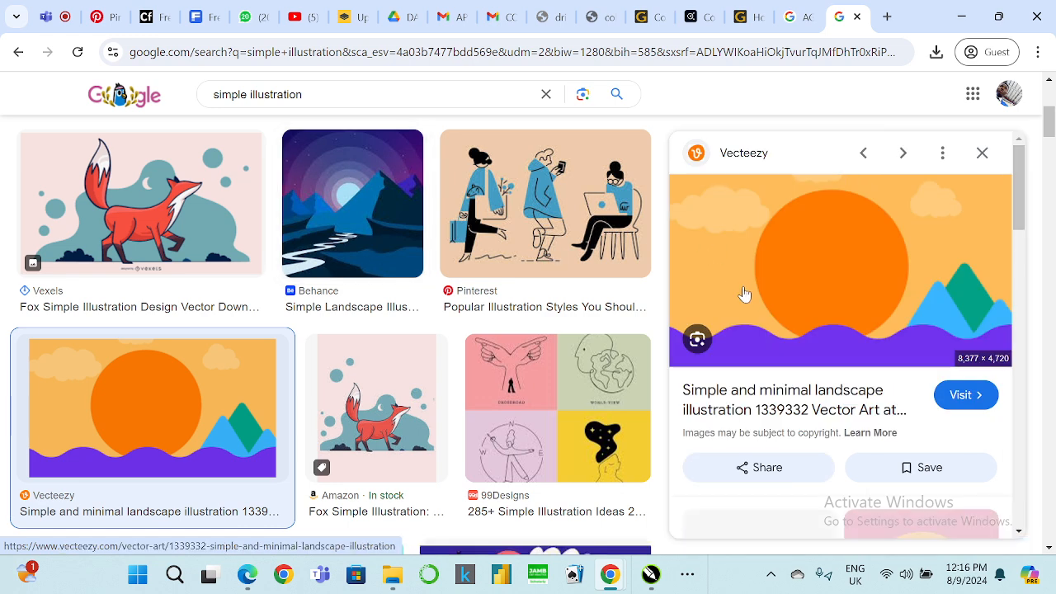
- Look through the related images and try to copy the previewed orange sun landscape
{"action": "scroll", "coordinate": [941, 345], "scroll_direction": "down", "scroll_amount": 2}
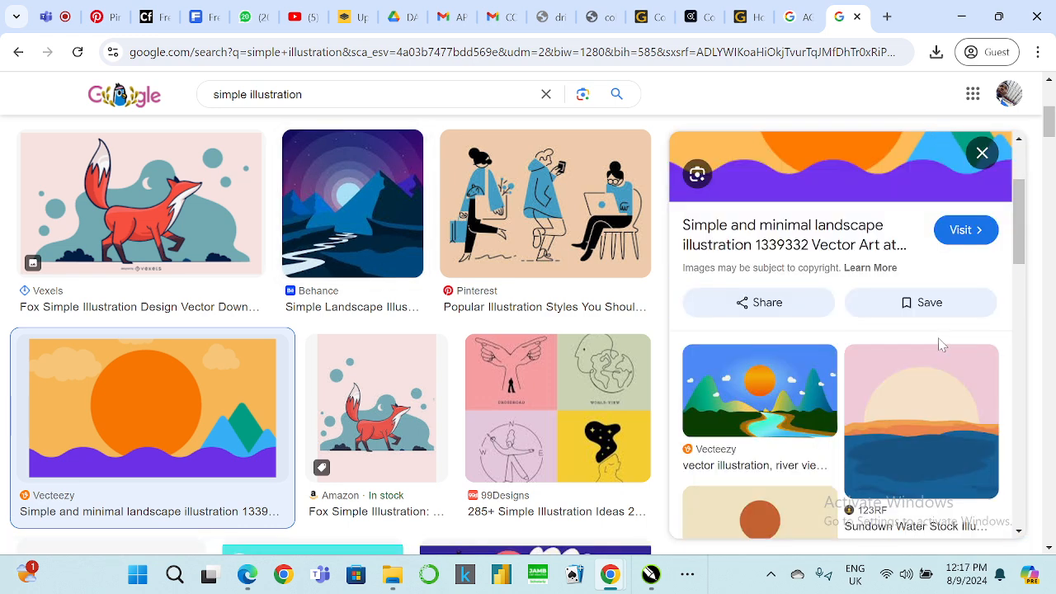
{"action": "scroll", "coordinate": [940, 345], "scroll_direction": "down", "scroll_amount": 2}
{"action": "scroll", "coordinate": [938, 353], "scroll_direction": "up", "scroll_amount": 4}
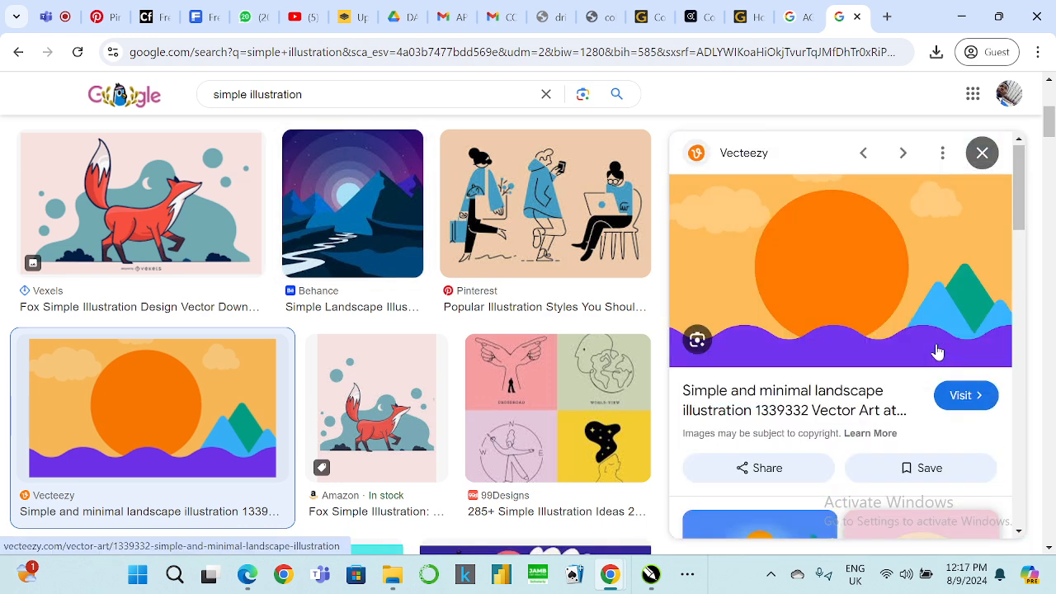
{"action": "right_click", "coordinate": [828, 269]}
{"action": "scroll", "coordinate": [887, 437], "scroll_direction": "down", "scroll_amount": 2}
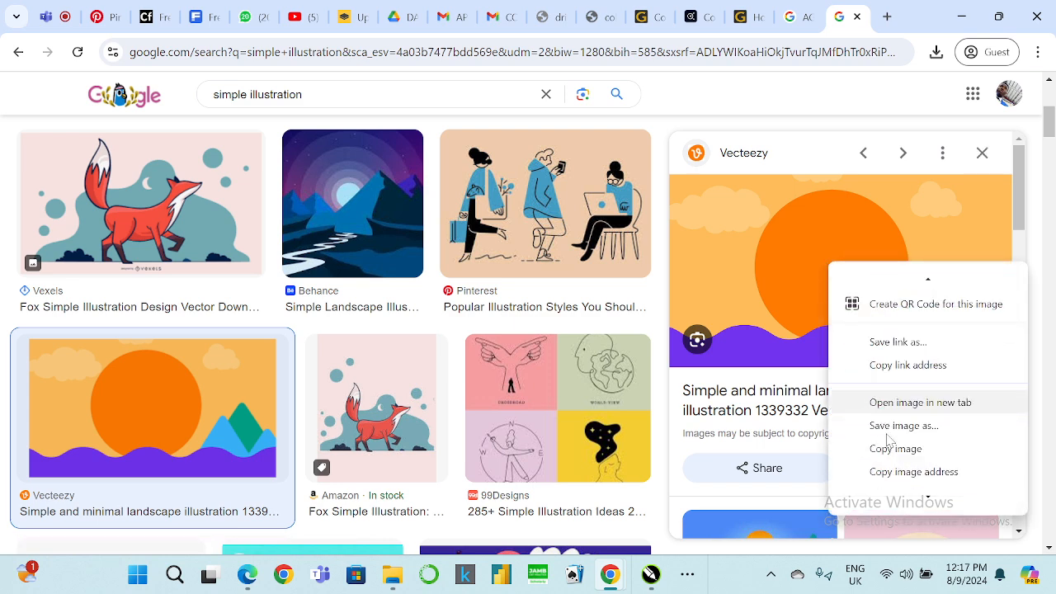
{"action": "left_click", "coordinate": [885, 466]}
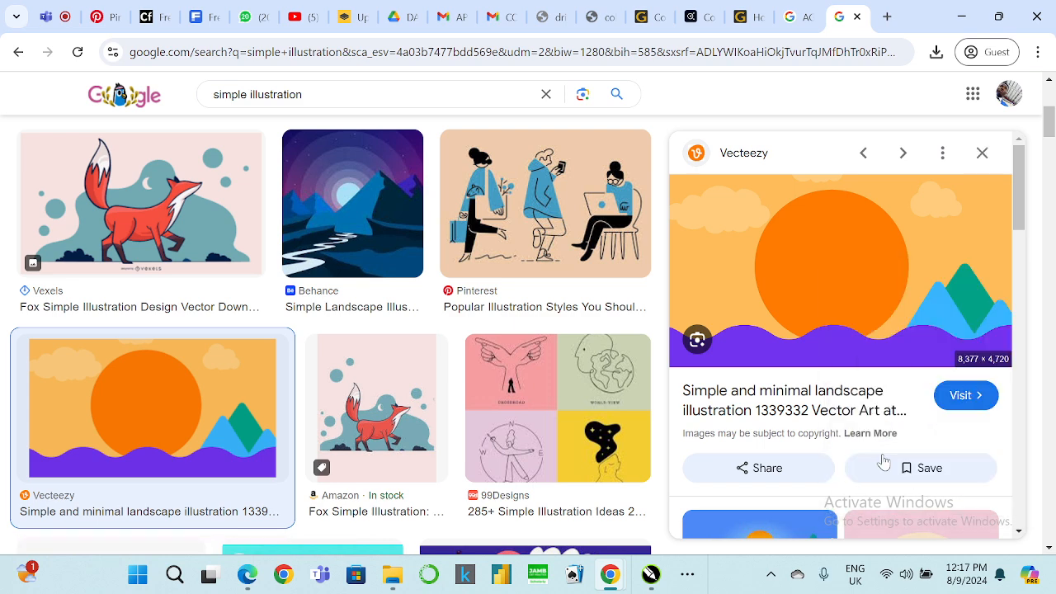
- Return to CorelDRAW and delete all the Eye Care logo objects from page 18, including the leftover small ellipse
{"action": "left_click", "coordinate": [961, 16]}
{"action": "left_click_drag", "start_coordinate": [262, 210], "coordinate": [703, 372]}
{"action": "key", "text": "Delete"}
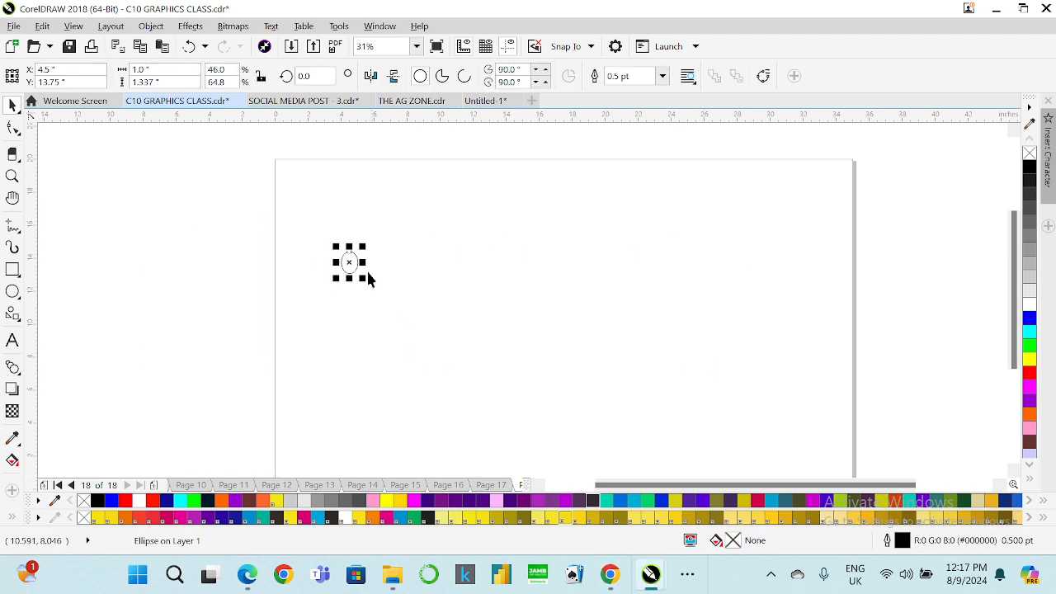
{"action": "key", "text": "Delete"}
- Switch back to Chrome and copy the previewed Vecteezy landscape image to the clipboard
{"action": "mouse_move", "coordinate": [624, 584]}
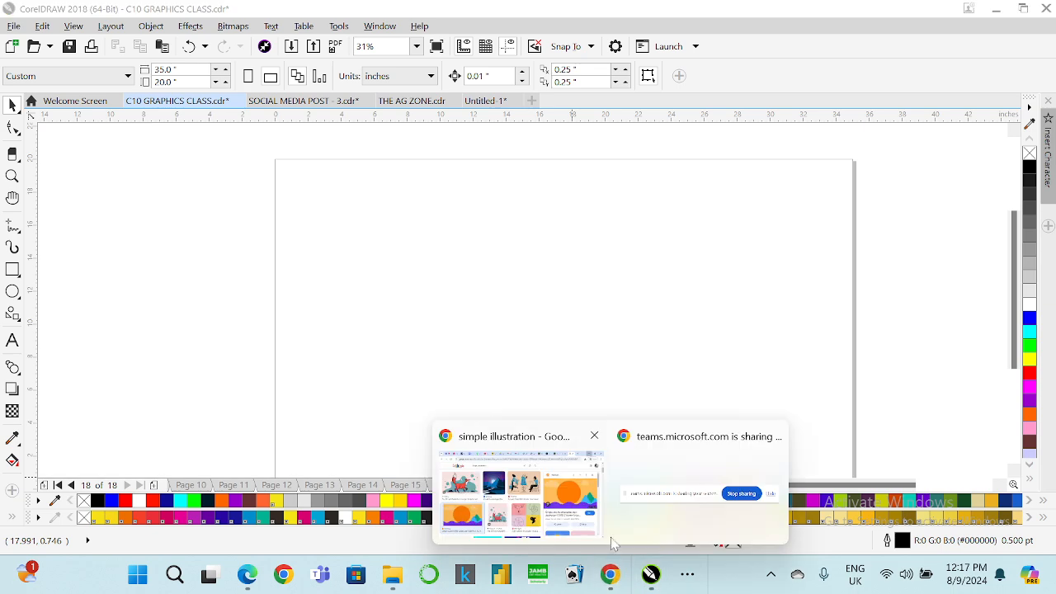
{"action": "left_click", "coordinate": [517, 507]}
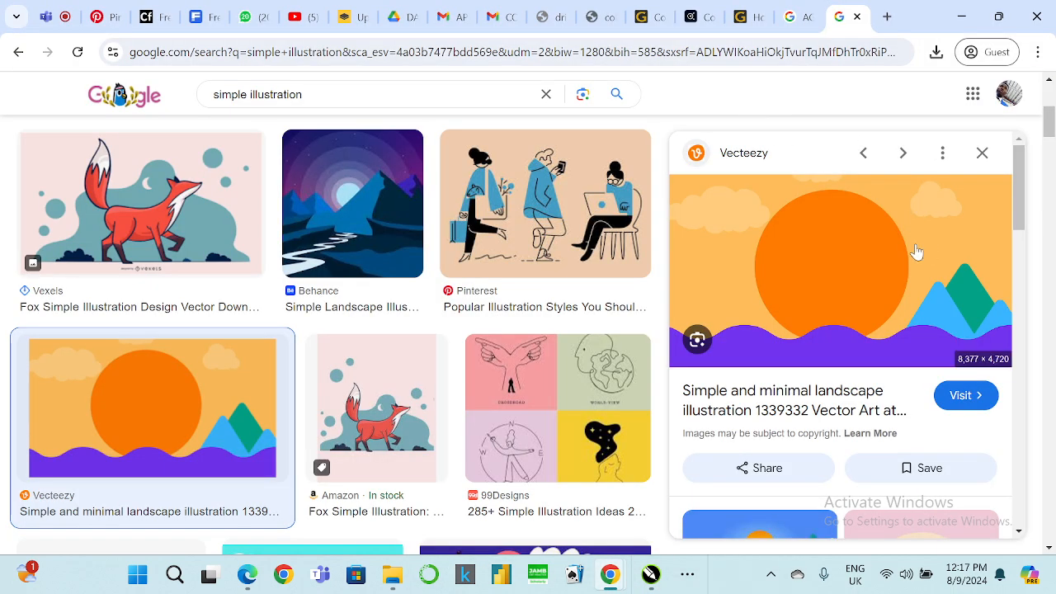
{"action": "right_click", "coordinate": [868, 260]}
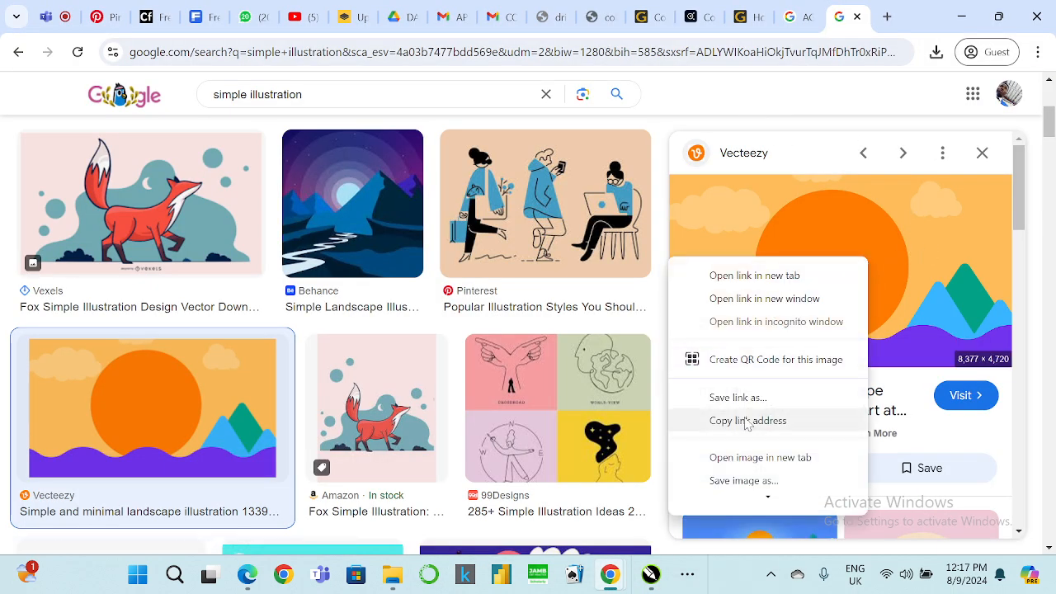
{"action": "scroll", "coordinate": [753, 453], "scroll_direction": "down", "scroll_amount": 2}
{"action": "left_click", "coordinate": [737, 476]}
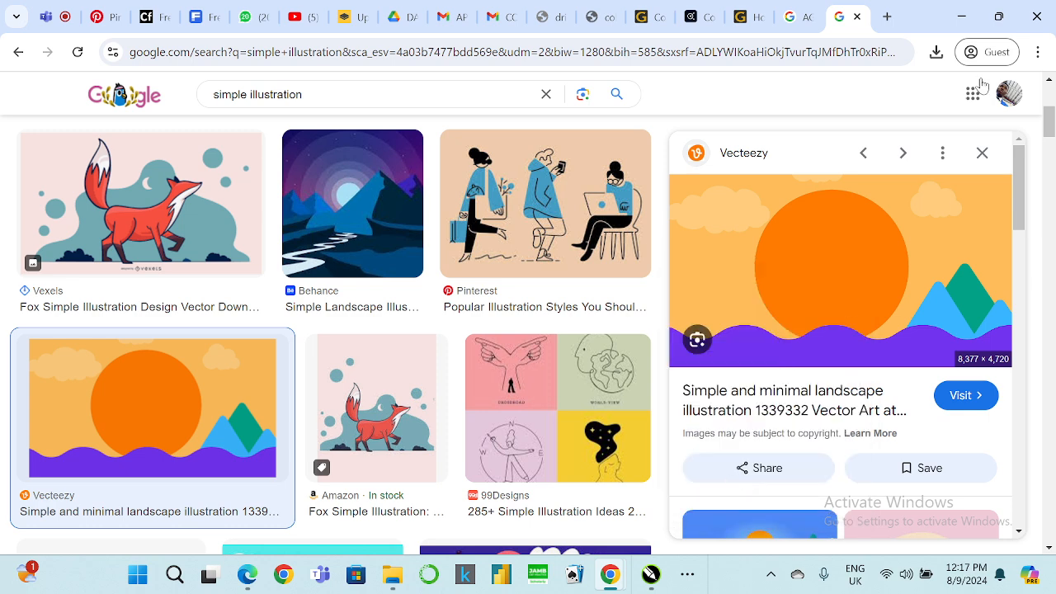
- Return to CorelDRAW and paste the copied landscape image onto the empty page 18
{"action": "left_click", "coordinate": [962, 16]}
{"action": "right_click", "coordinate": [388, 198]}
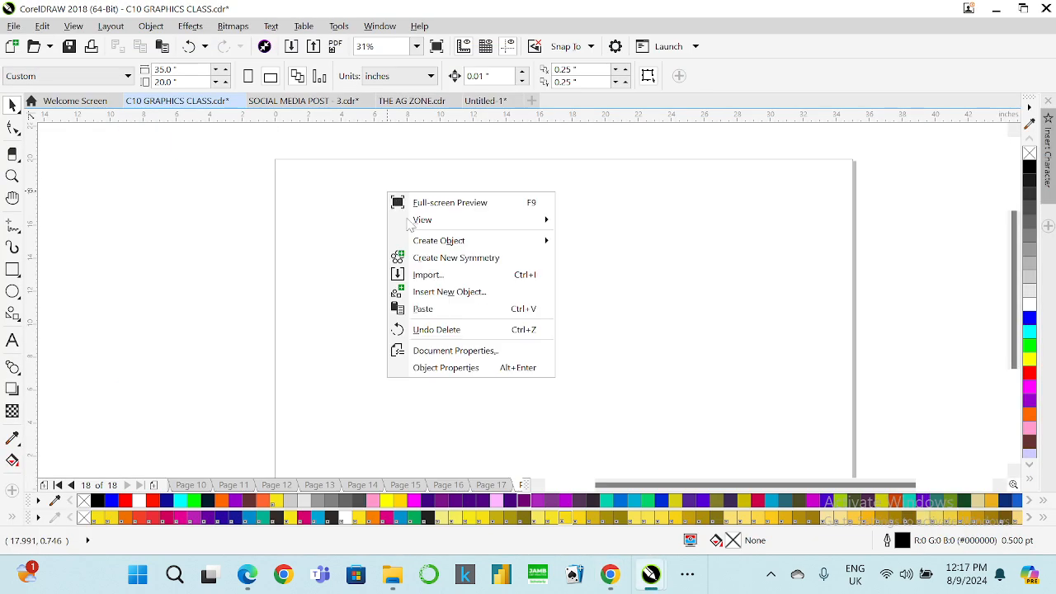
{"action": "left_click", "coordinate": [424, 309]}
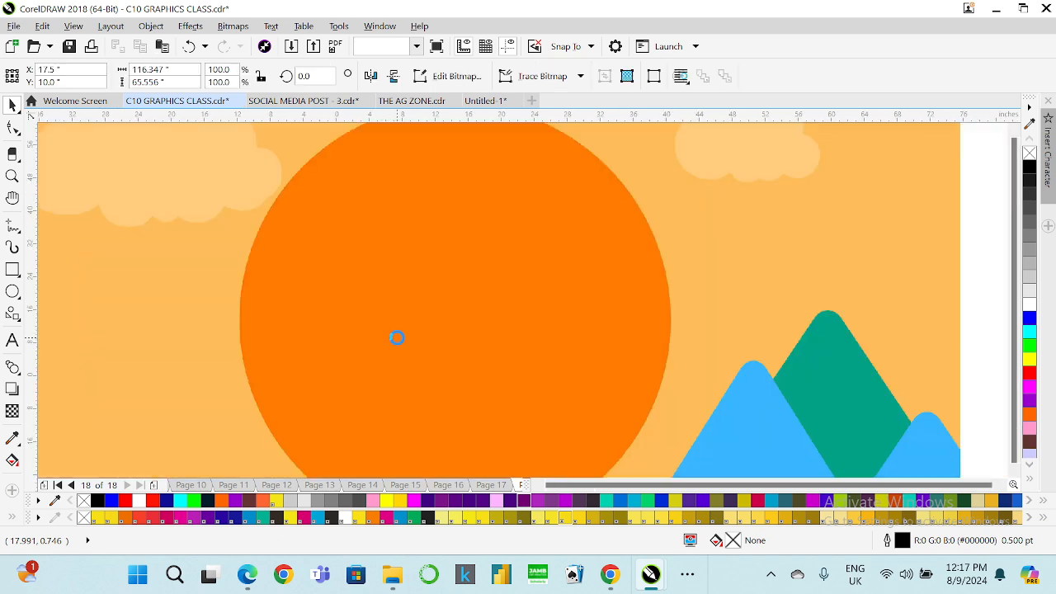
- Scale the pasted landscape bitmap down proportionally to about 27.5 by 15.5 inches so it fits inside the page
{"action": "scroll", "coordinate": [397, 338], "scroll_direction": "down", "scroll_amount": 3}
{"action": "left_click_drag", "start_coordinate": [552, 262], "coordinate": [460, 298]}
{"action": "scroll", "coordinate": [429, 344], "scroll_direction": "up", "scroll_amount": 3}
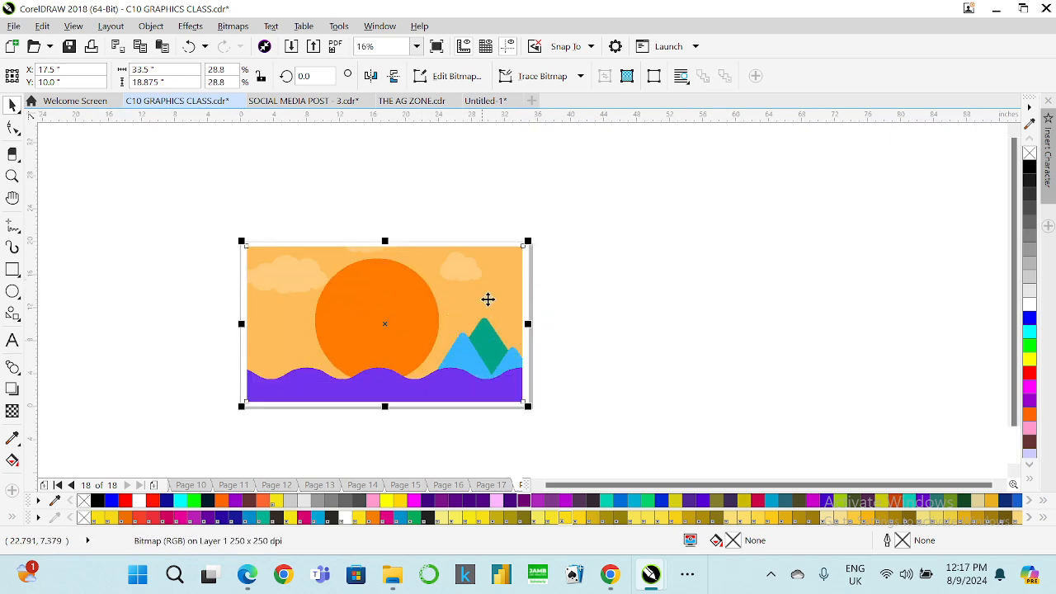
{"action": "left_click_drag", "start_coordinate": [528, 241], "coordinate": [465, 279]}
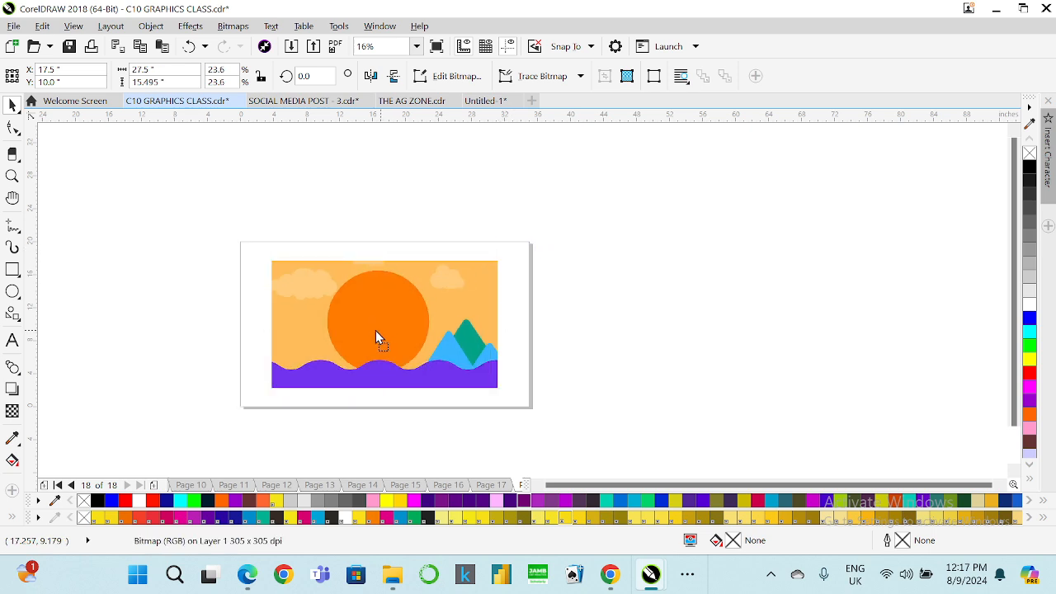
- Move the landscape bitmap near the page's upper-left corner, centered at about X 14.1 and Y 12.2 inches
{"action": "left_click_drag", "start_coordinate": [375, 338], "coordinate": [355, 309]}
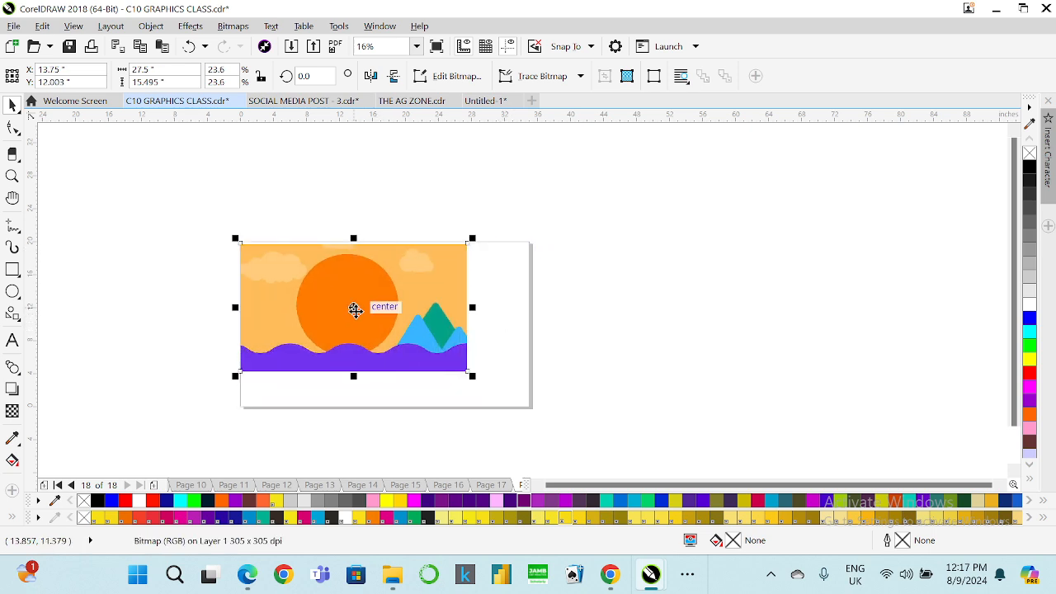
{"action": "scroll", "coordinate": [355, 309], "scroll_direction": "up", "scroll_amount": 2}
{"action": "left_click", "coordinate": [594, 263]}
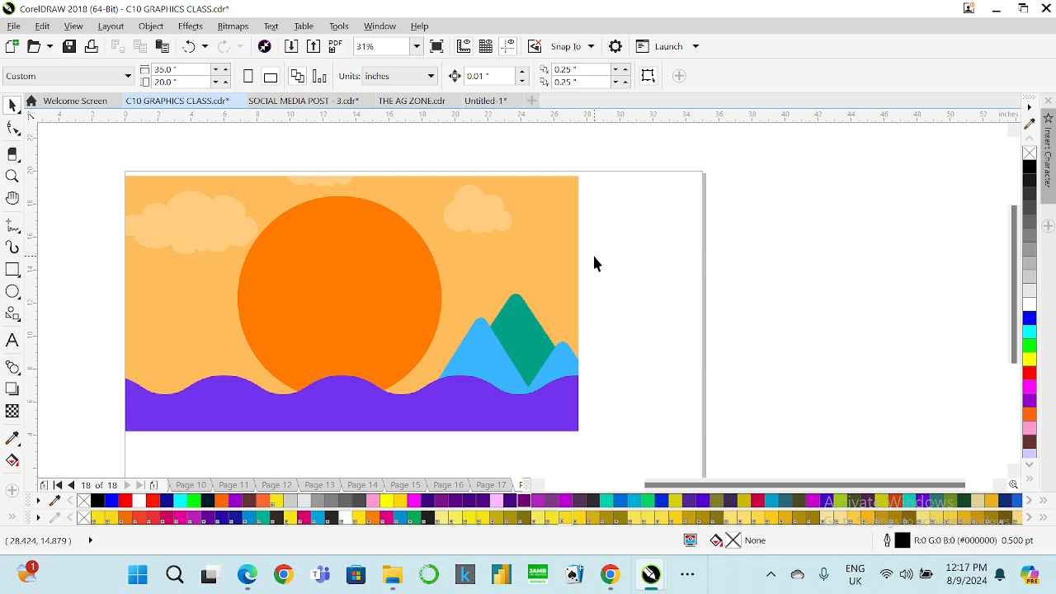
{"action": "left_click", "coordinate": [307, 310]}
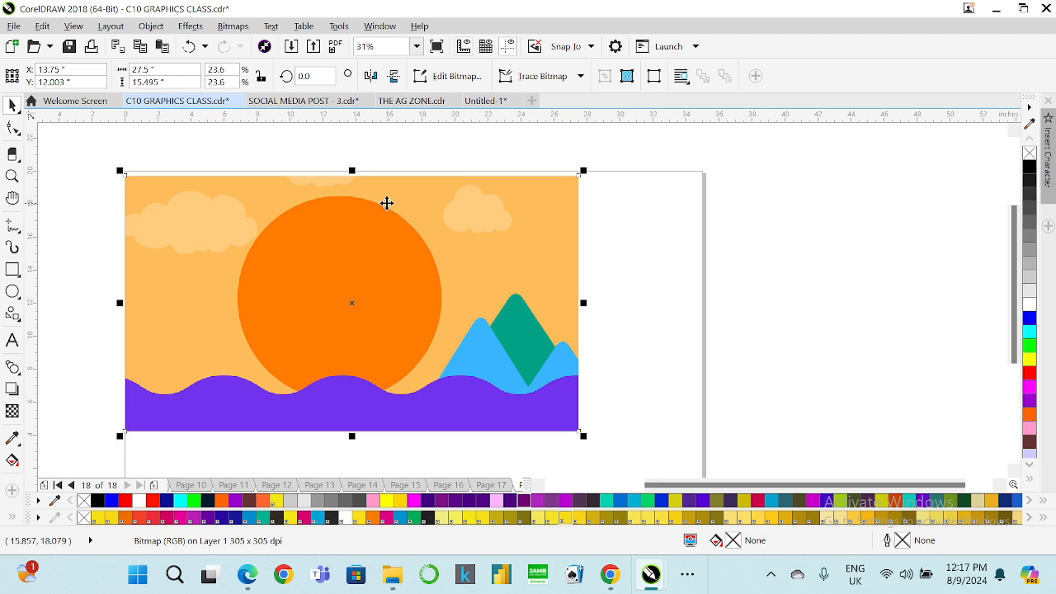
{"action": "left_click_drag", "start_coordinate": [388, 203], "coordinate": [394, 200]}
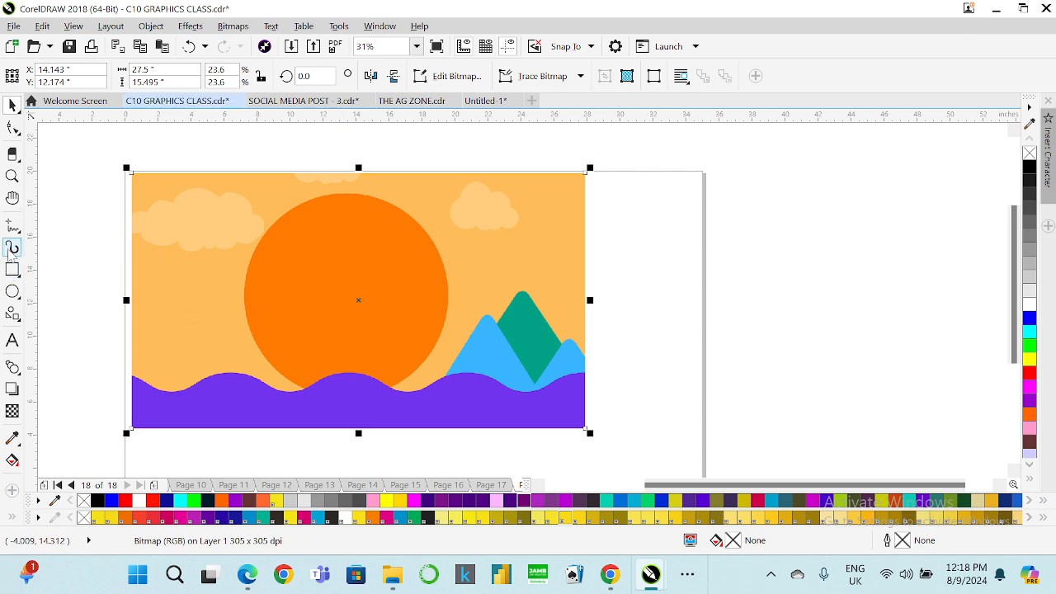
- Draw a circle about 10.5 inches in diameter over the orange sun with the Ellipse tool
{"action": "left_click", "coordinate": [12, 291]}
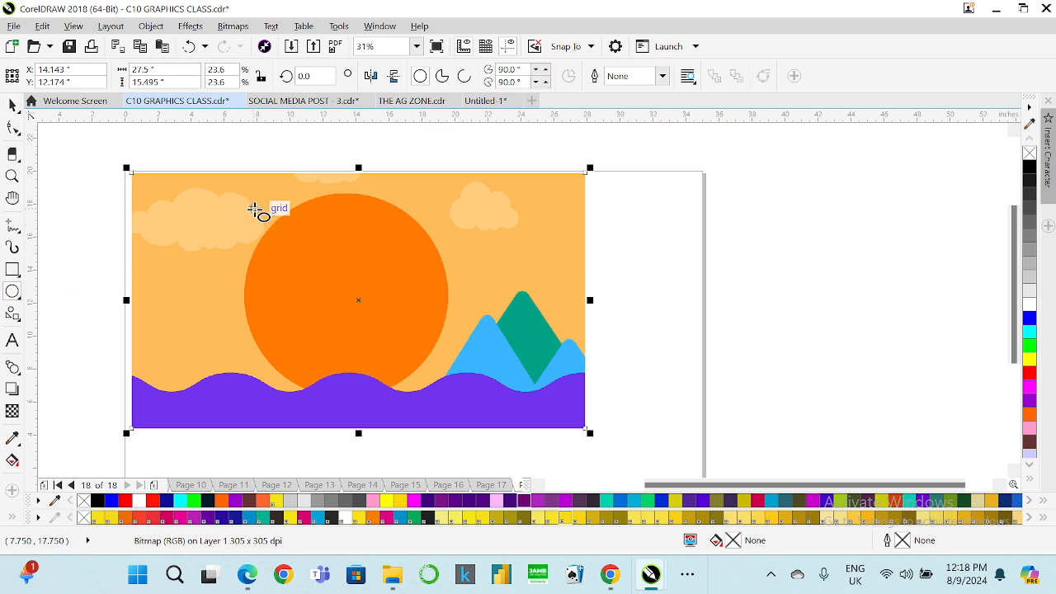
{"action": "left_click_drag", "start_coordinate": [274, 215], "coordinate": [448, 391]}
{"action": "key", "text": "space"}
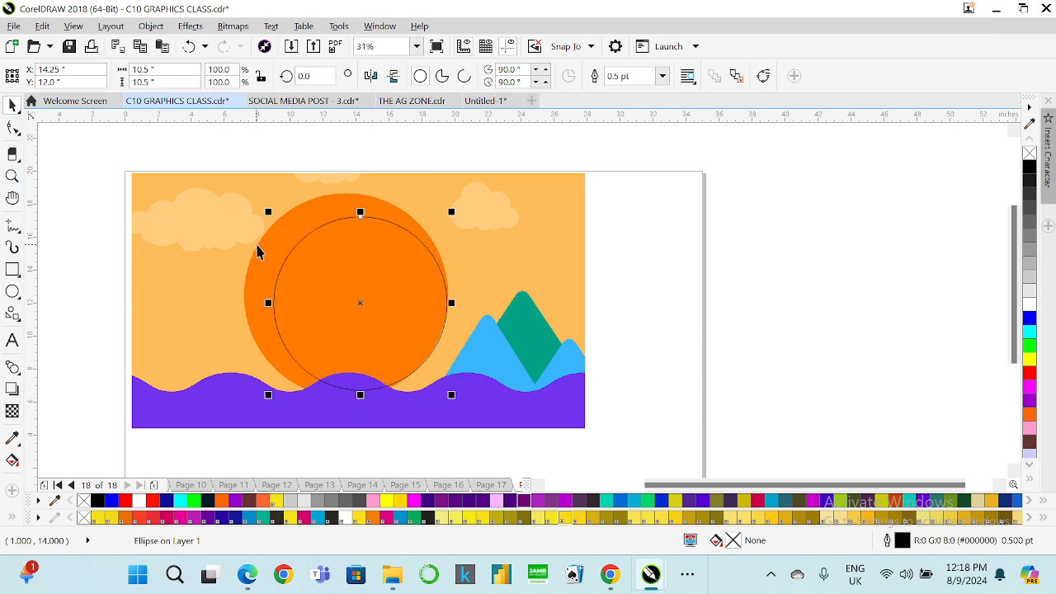
- Enlarge the sun circle to about 12.25 by 12.43 inches, fitting its upper-left and lower edges to the orange sun
{"action": "left_click_drag", "start_coordinate": [264, 211], "coordinate": [241, 186]}
{"action": "left_click_drag", "start_coordinate": [239, 401], "coordinate": [236, 401]}
{"action": "scroll", "coordinate": [346, 401], "scroll_direction": "up", "scroll_amount": 2}
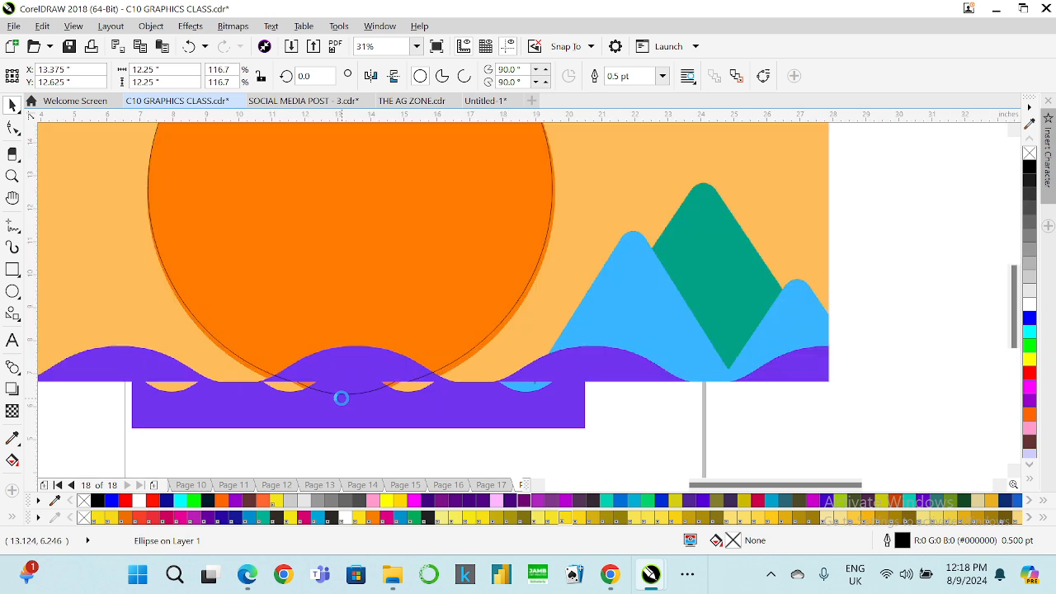
{"action": "scroll", "coordinate": [347, 403], "scroll_direction": "up", "scroll_amount": 2}
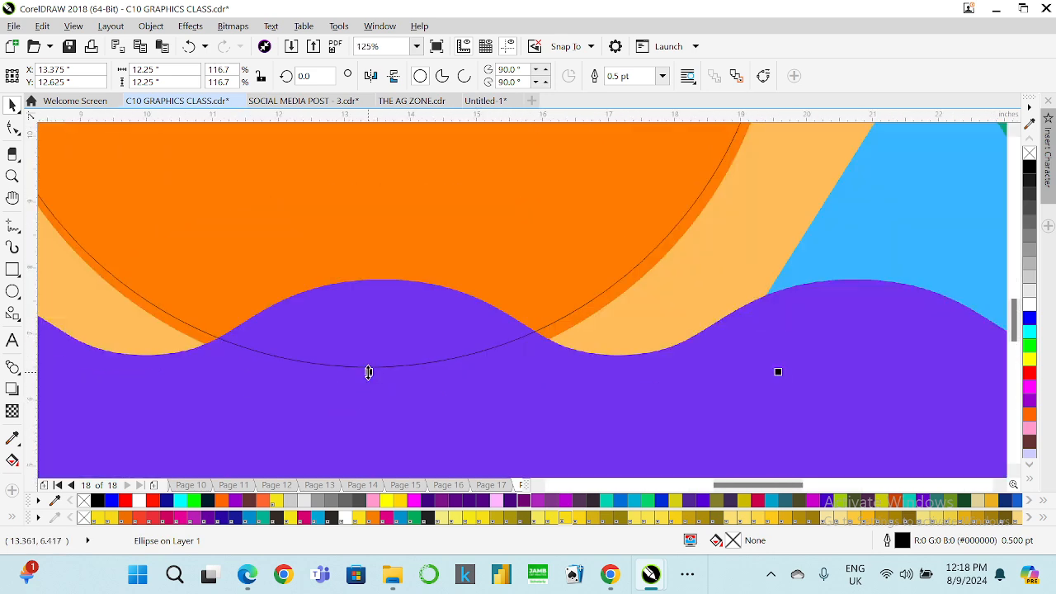
{"action": "left_click_drag", "start_coordinate": [369, 373], "coordinate": [368, 382]}
{"action": "scroll", "coordinate": [388, 392], "scroll_direction": "down", "scroll_amount": 2}
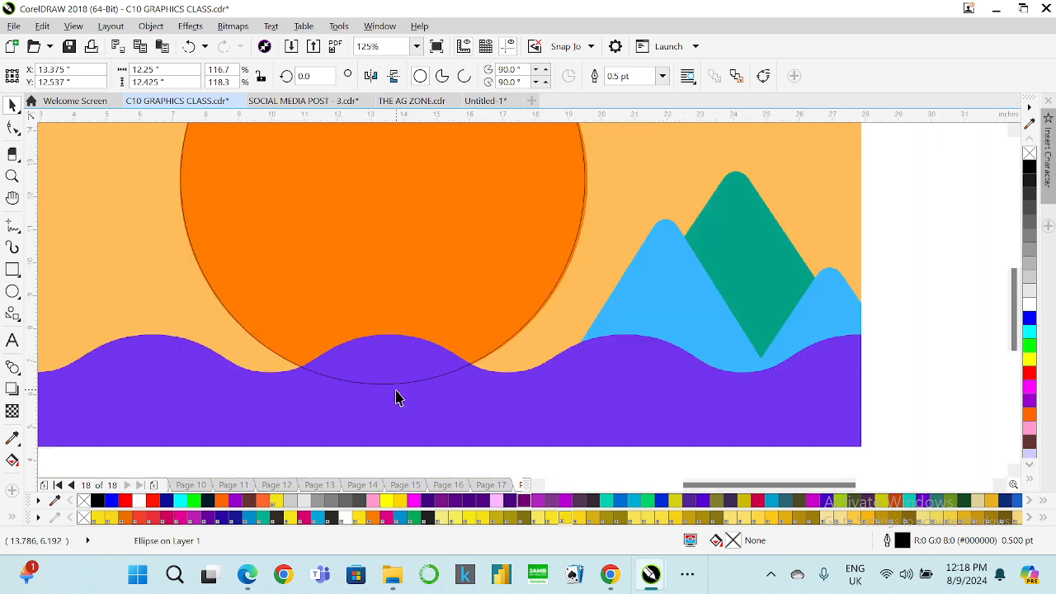
- Adjust the circle's right and upper edges to the sun's outline, making it about 12.35 by 12.37 inches, and deselect it
{"action": "scroll", "coordinate": [496, 297], "scroll_direction": "up", "scroll_amount": 2}
{"action": "scroll", "coordinate": [365, 314], "scroll_direction": "up", "scroll_amount": 2}
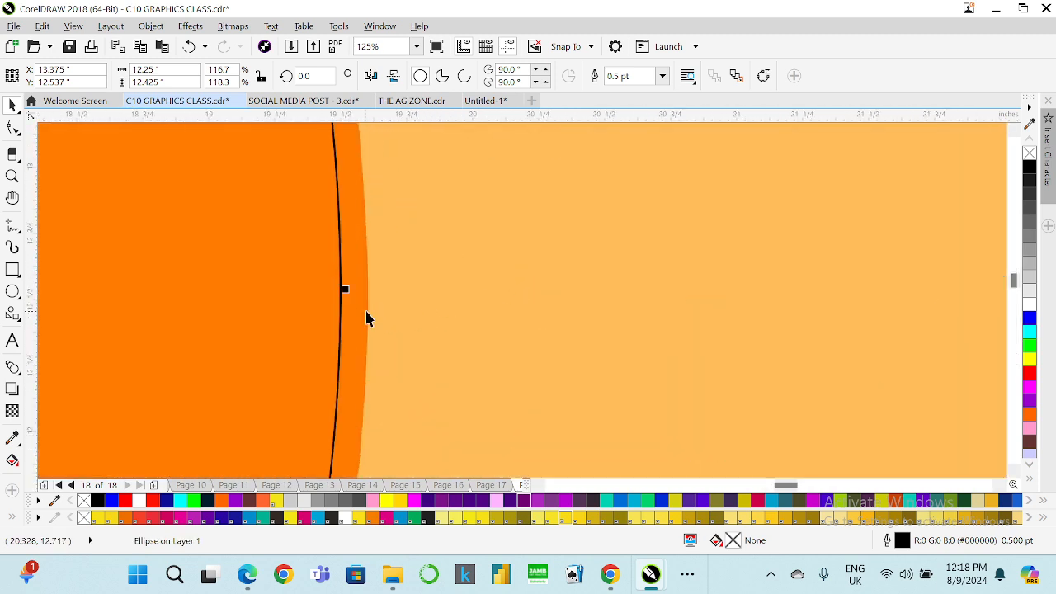
{"action": "left_click_drag", "start_coordinate": [343, 293], "coordinate": [370, 289]}
{"action": "scroll", "coordinate": [401, 315], "scroll_direction": "down", "scroll_amount": 1}
{"action": "scroll", "coordinate": [401, 315], "scroll_direction": "down", "scroll_amount": 2}
{"action": "scroll", "coordinate": [252, 196], "scroll_direction": "down", "scroll_amount": 1}
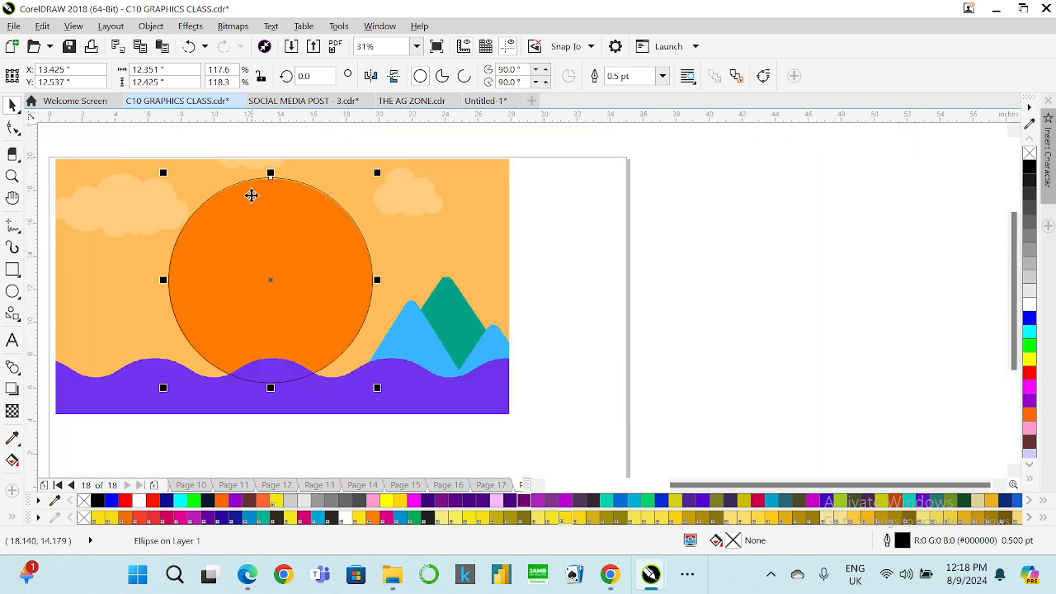
{"action": "scroll", "coordinate": [267, 169], "scroll_direction": "up", "scroll_amount": 1}
{"action": "scroll", "coordinate": [270, 184], "scroll_direction": "up", "scroll_amount": 2}
{"action": "left_click_drag", "start_coordinate": [290, 234], "coordinate": [293, 241]}
{"action": "scroll", "coordinate": [299, 221], "scroll_direction": "down", "scroll_amount": 3}
{"action": "scroll", "coordinate": [301, 217], "scroll_direction": "down", "scroll_amount": 1}
{"action": "scroll", "coordinate": [301, 216], "scroll_direction": "up", "scroll_amount": 1}
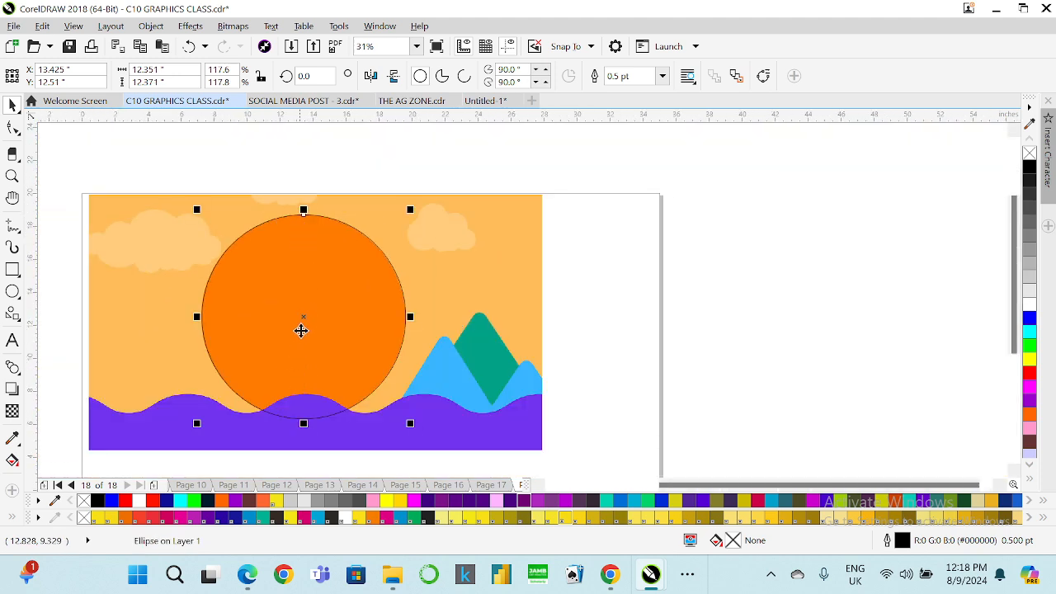
{"action": "left_click", "coordinate": [582, 310]}
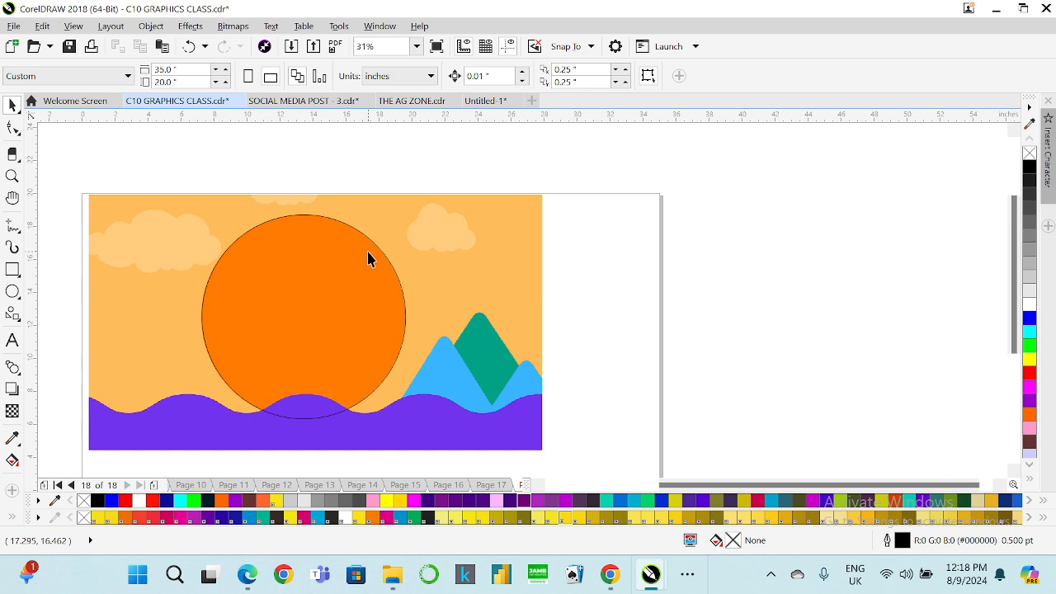
- Draw an ellipse about 1.94 by 1.9 inches over the left lobe of the small cloud beside the sun
{"action": "scroll", "coordinate": [443, 218], "scroll_direction": "up", "scroll_amount": 1}
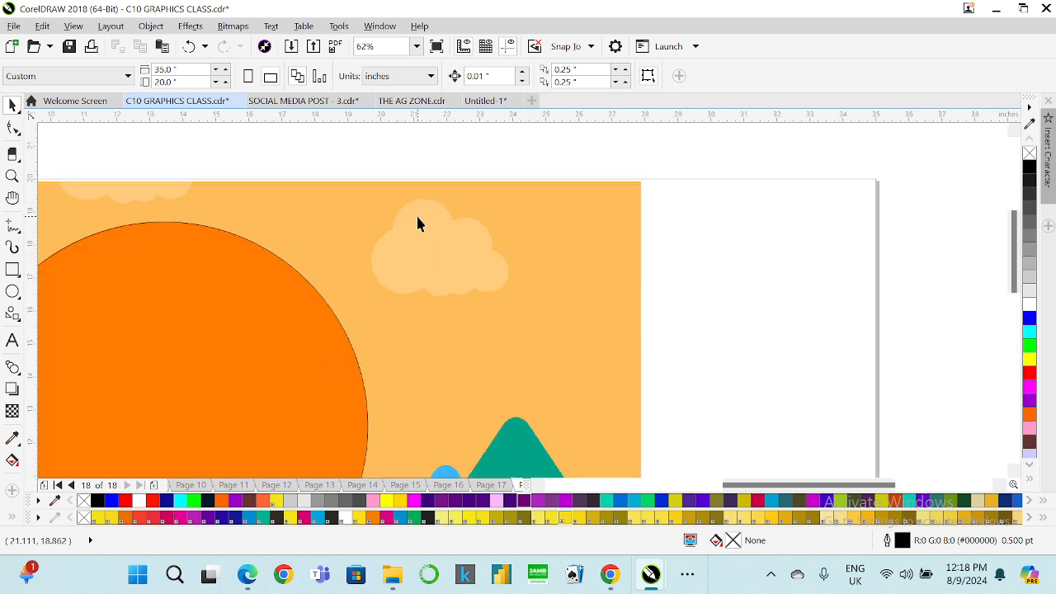
{"action": "left_click", "coordinate": [12, 270]}
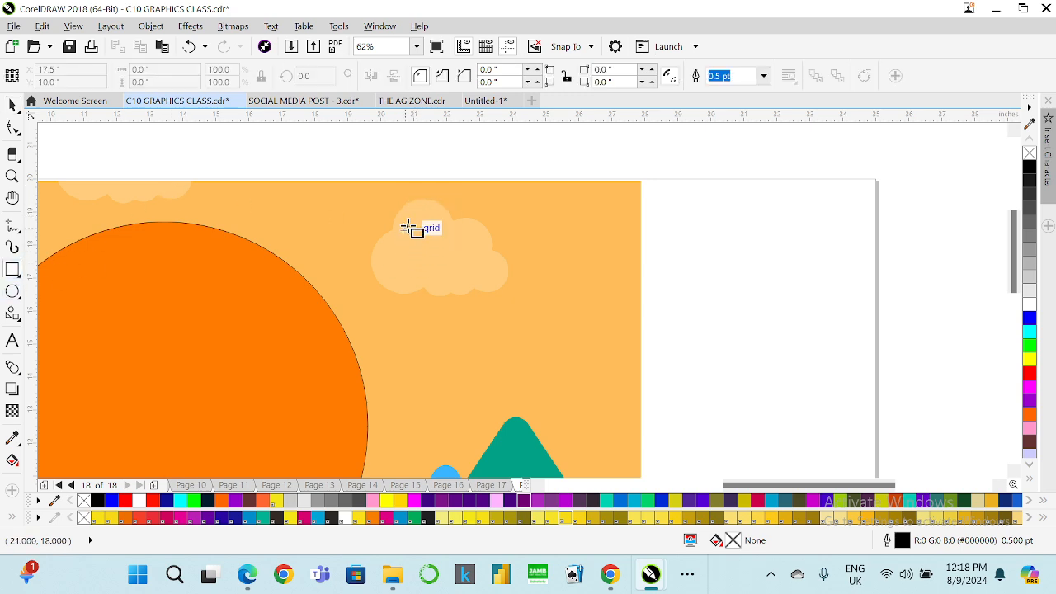
{"action": "scroll", "coordinate": [423, 216], "scroll_direction": "down", "scroll_amount": 1}
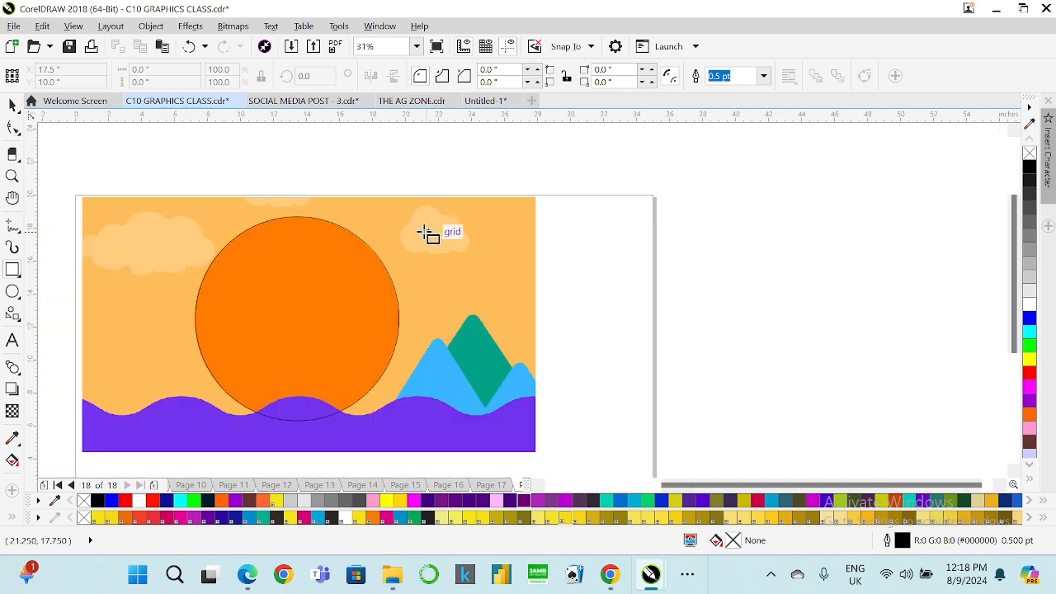
{"action": "scroll", "coordinate": [424, 231], "scroll_direction": "up", "scroll_amount": 1}
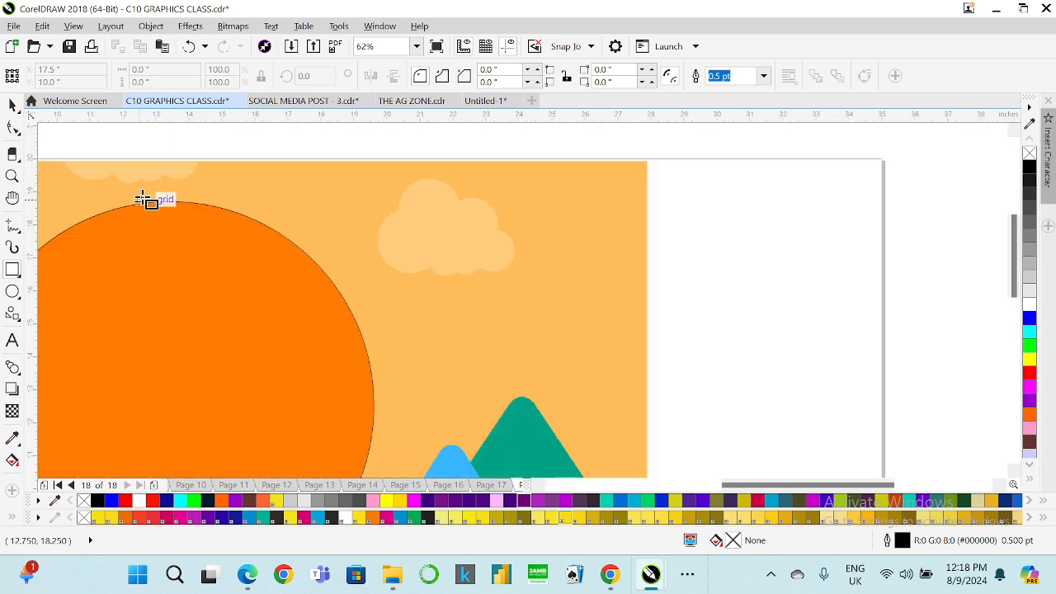
{"action": "key", "text": "F7"}
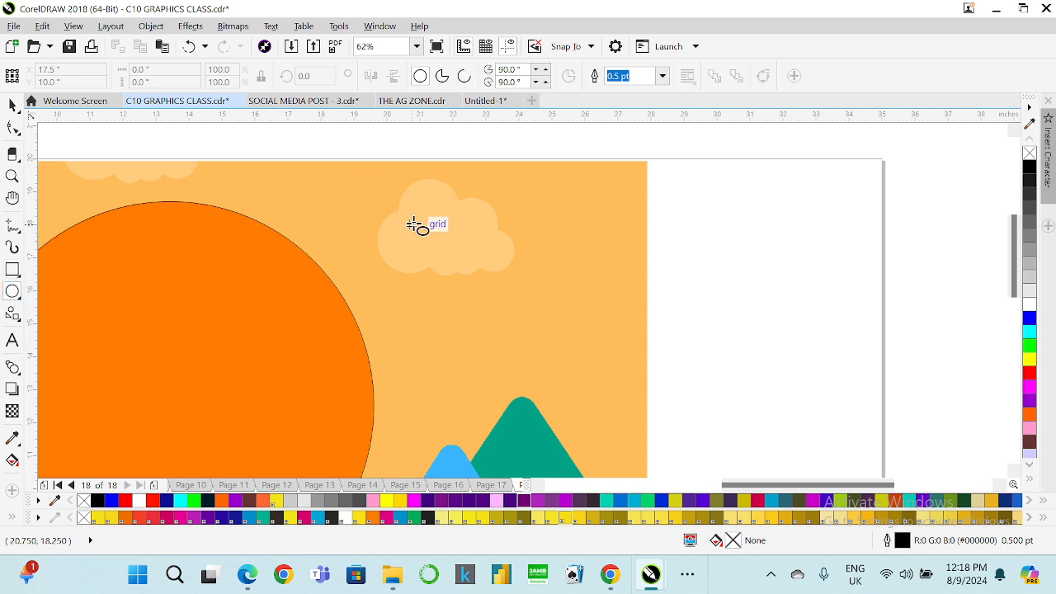
{"action": "scroll", "coordinate": [412, 240], "scroll_direction": "up", "scroll_amount": 1}
{"action": "mouse_move", "coordinate": [358, 174]}
{"action": "left_mouse_down"}
{"action": "mouse_move", "coordinate": [434, 264]}
{"action": "mouse_move", "coordinate": [484, 296]}
{"action": "left_mouse_up"}
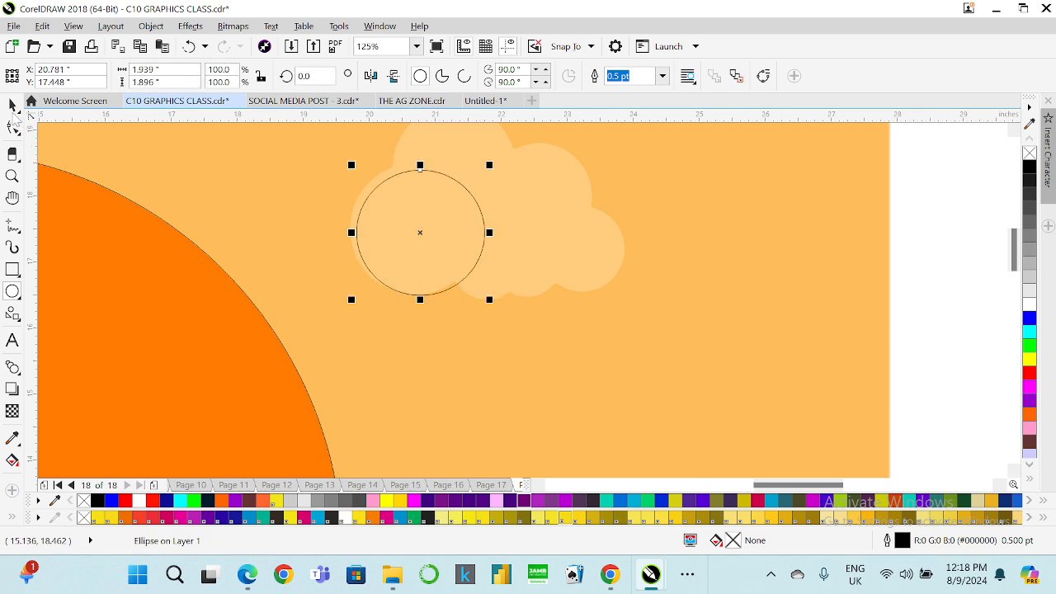
- Shift and resize the ellipse to about 1.96 by 1.99 inches so it follows the cloud's left lobe
{"action": "left_click_drag", "start_coordinate": [411, 219], "coordinate": [405, 215]}
{"action": "scroll", "coordinate": [401, 293], "scroll_direction": "up", "scroll_amount": 2}
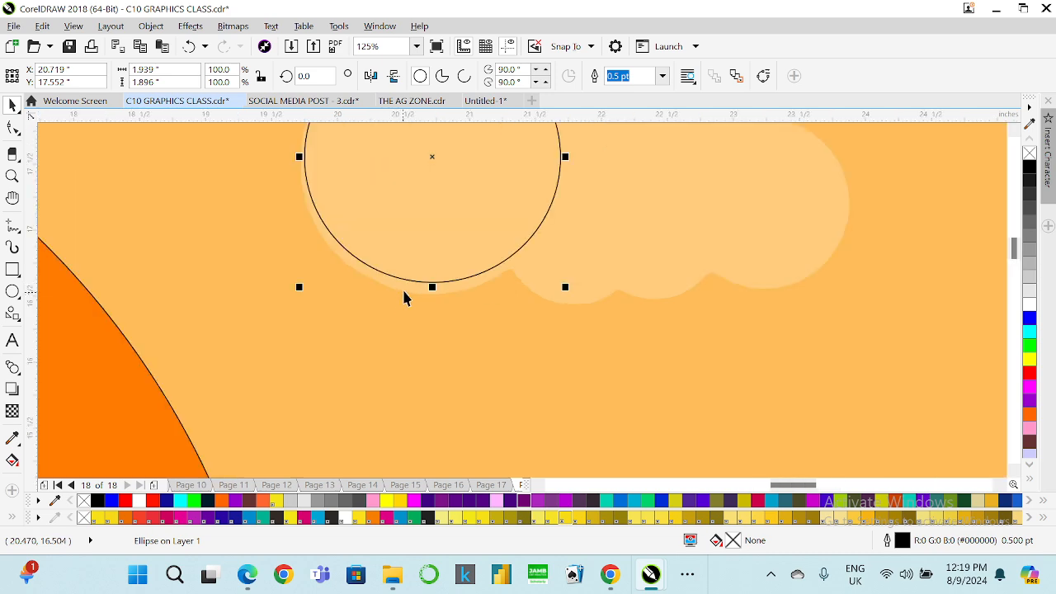
{"action": "left_click_drag", "start_coordinate": [432, 287], "coordinate": [432, 296]}
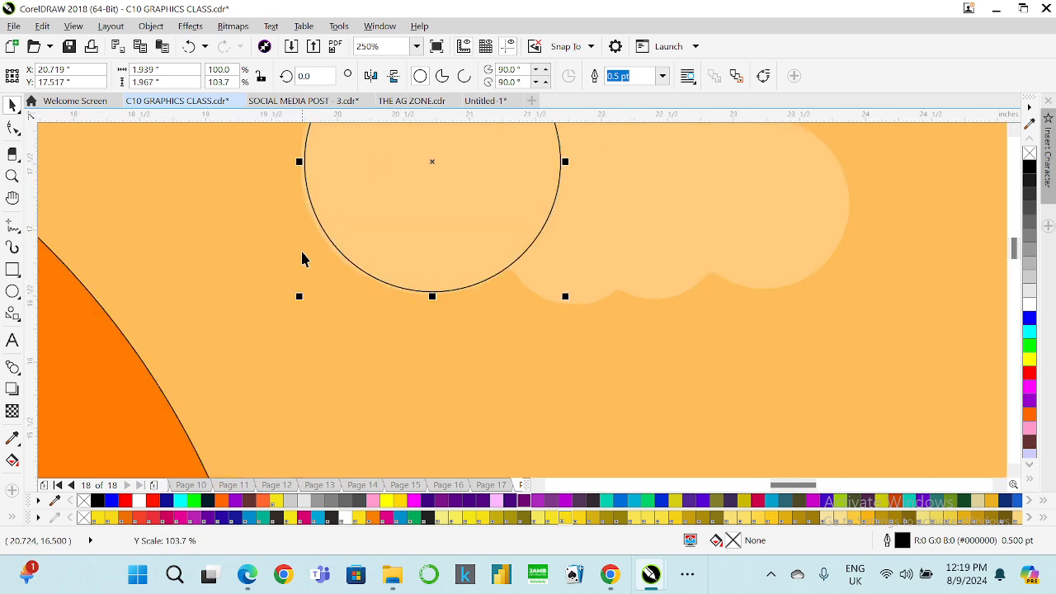
{"action": "left_click_drag", "start_coordinate": [296, 298], "coordinate": [296, 298]}
{"action": "scroll", "coordinate": [408, 322], "scroll_direction": "down", "scroll_amount": 2}
{"action": "scroll", "coordinate": [421, 315], "scroll_direction": "down", "scroll_amount": 2}
{"action": "scroll", "coordinate": [464, 223], "scroll_direction": "up", "scroll_amount": 2}
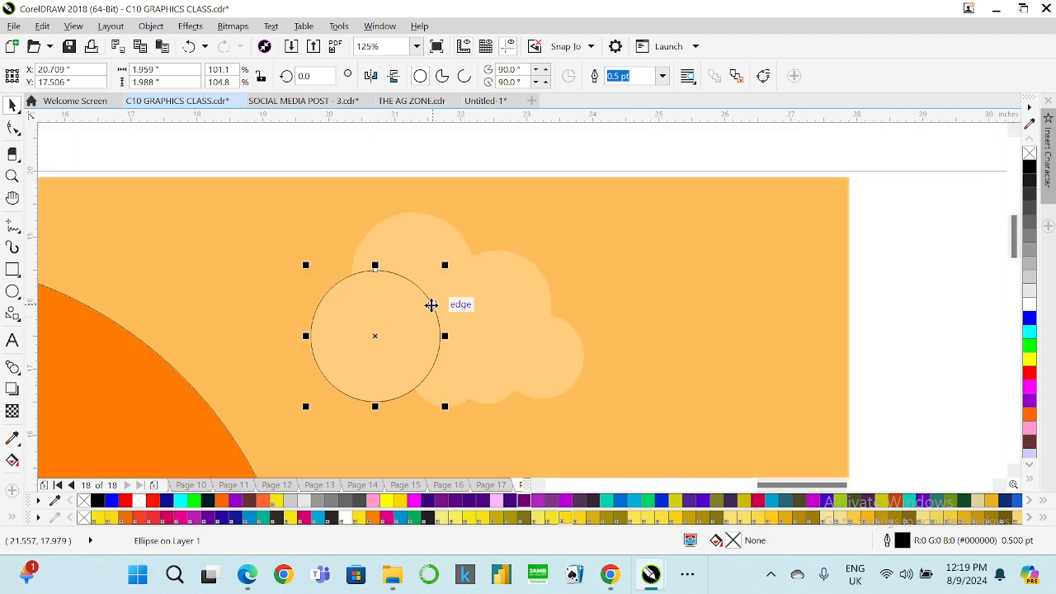
- Duplicate the cloud circle twice, placing the copies over the cloud's top lobe and upper-right lobe
{"action": "key", "text": "ctrl+d"}
{"action": "left_click_drag", "start_coordinate": [393, 321], "coordinate": [484, 342]}
{"action": "key", "text": "ctrl+d"}
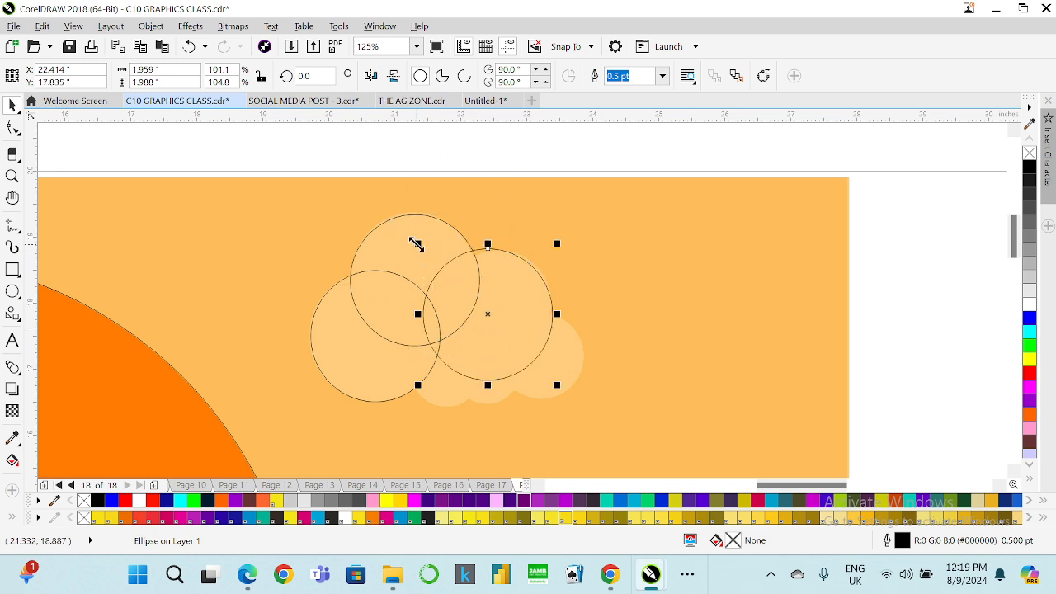
- Shrink and nudge the upper-right circle to about 1.75 by 1.78 inches so it matches that lobe of the cloud
{"action": "left_click_drag", "start_coordinate": [417, 245], "coordinate": [422, 248]}
{"action": "scroll", "coordinate": [509, 265], "scroll_direction": "up", "scroll_amount": 2}
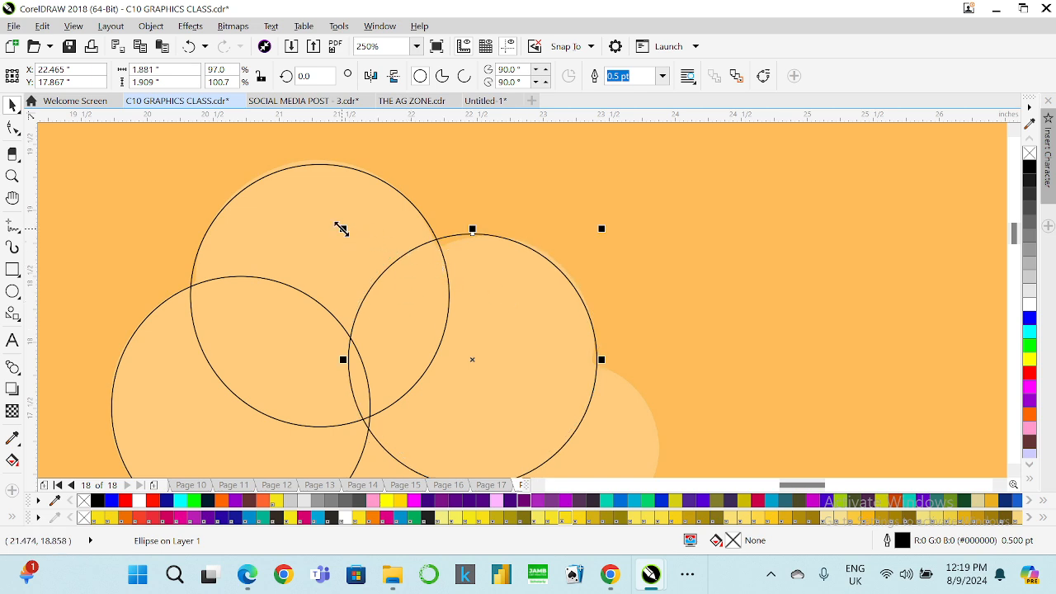
{"action": "left_click_drag", "start_coordinate": [340, 229], "coordinate": [350, 236]}
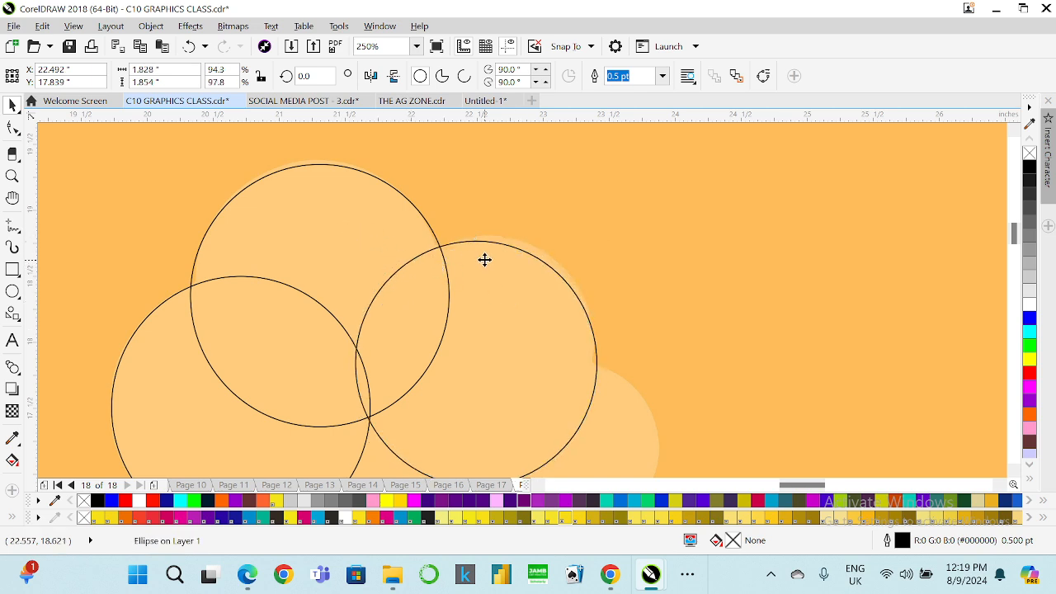
{"action": "left_click_drag", "start_coordinate": [484, 260], "coordinate": [488, 258]}
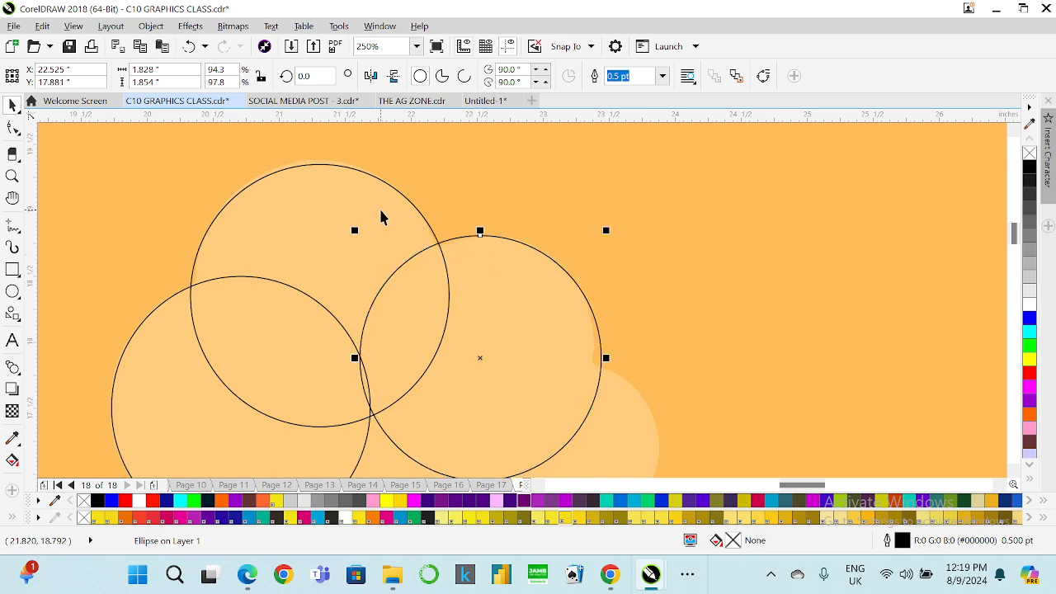
{"action": "scroll", "coordinate": [534, 292], "scroll_direction": "down", "scroll_amount": 1}
{"action": "scroll", "coordinate": [581, 391], "scroll_direction": "up", "scroll_amount": 1}
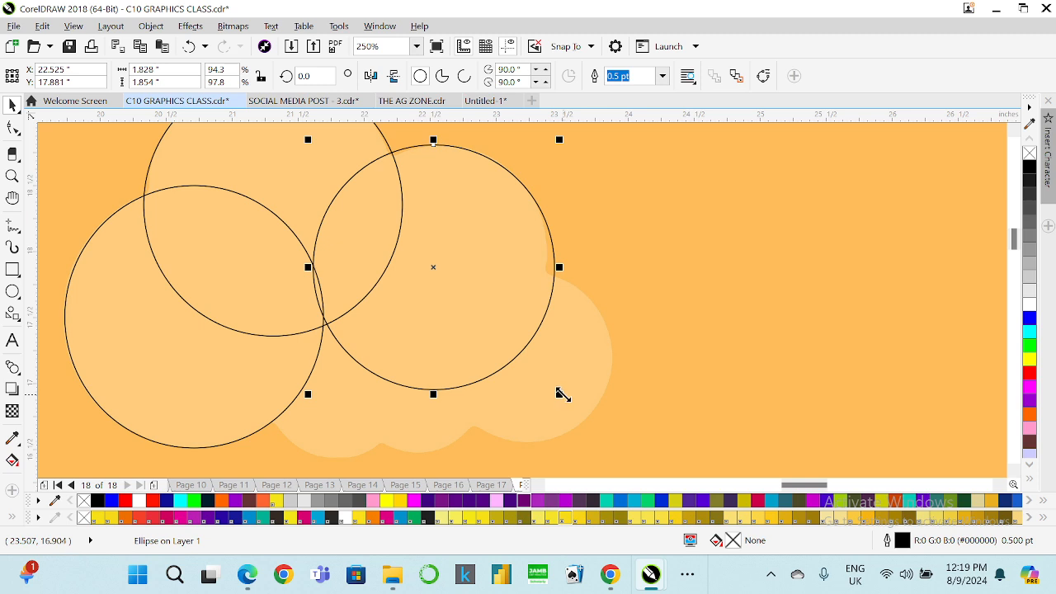
{"action": "left_click_drag", "start_coordinate": [559, 391], "coordinate": [557, 400]}
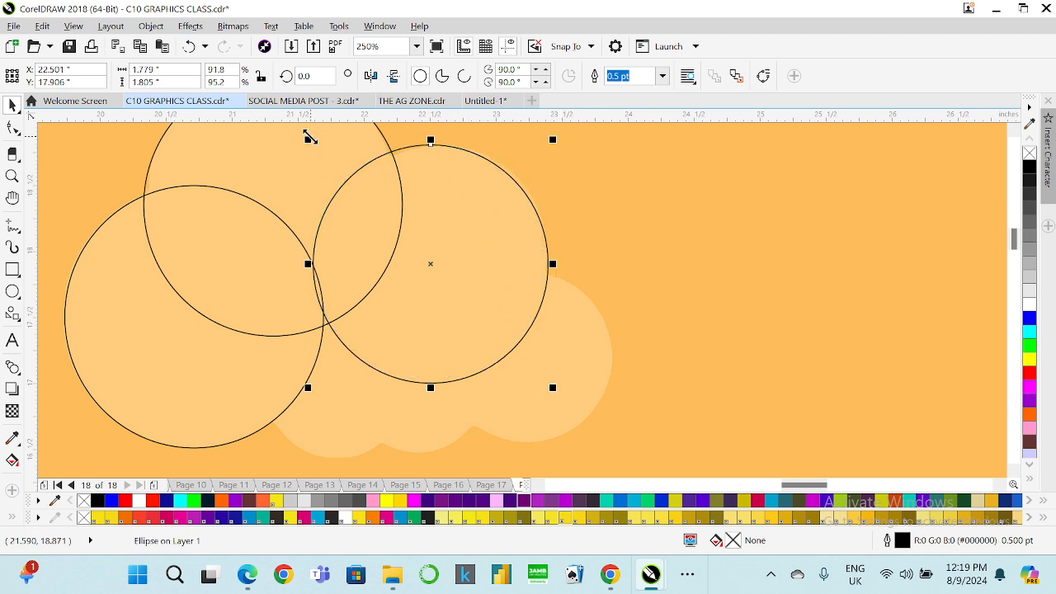
{"action": "scroll", "coordinate": [309, 137], "scroll_direction": "up", "scroll_amount": 1}
{"action": "left_click_drag", "start_coordinate": [309, 149], "coordinate": [318, 158]}
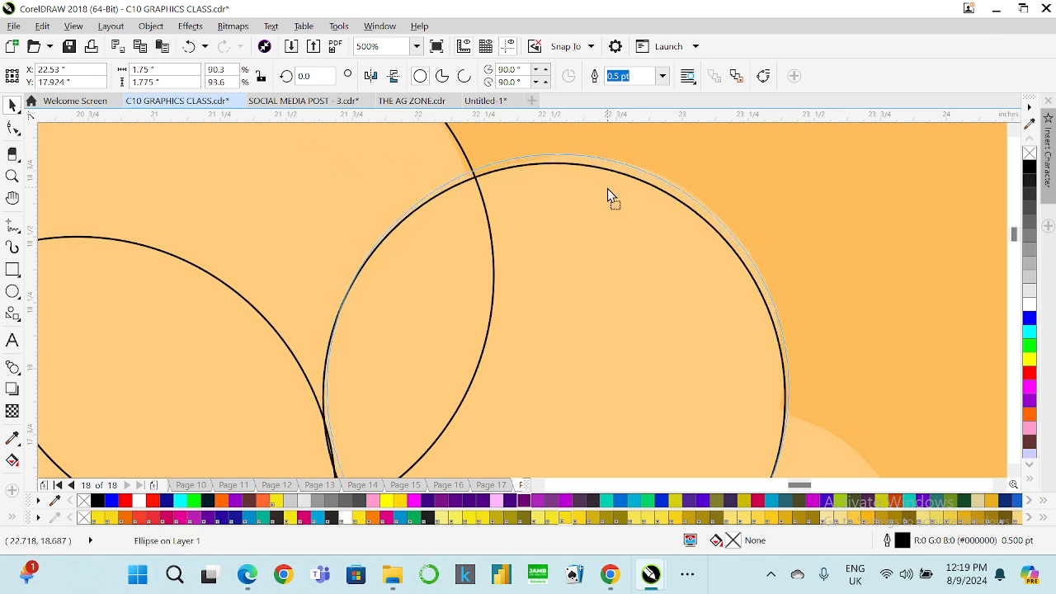
{"action": "scroll", "coordinate": [596, 183], "scroll_direction": "down", "scroll_amount": 1}
{"action": "scroll", "coordinate": [598, 178], "scroll_direction": "down", "scroll_amount": 2}
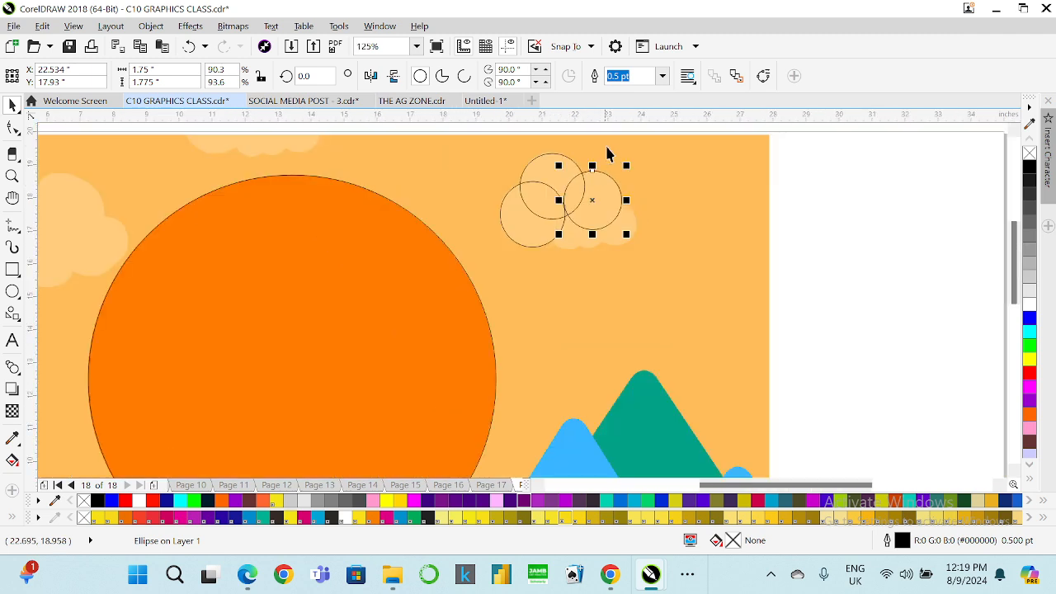
- Duplicate the circle and shrink it to about 1.29 by 1.3 inches over the cloud's far-right lobe
{"action": "scroll", "coordinate": [617, 155], "scroll_direction": "up", "scroll_amount": 1}
{"action": "key", "text": "ctrl+d"}
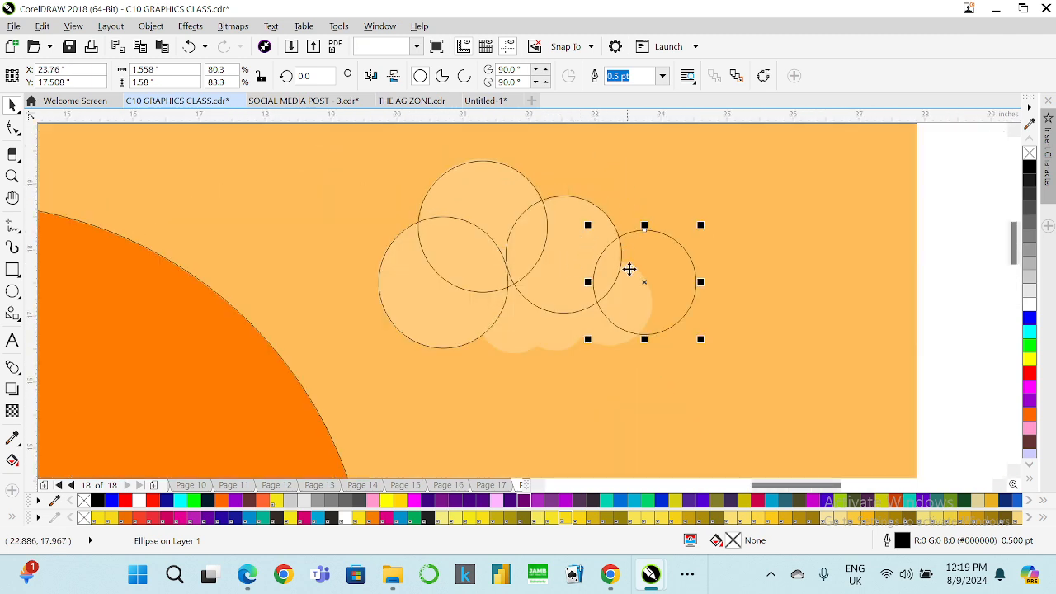
{"action": "left_click_drag", "start_coordinate": [660, 266], "coordinate": [613, 295]}
{"action": "left_click_drag", "start_coordinate": [657, 365], "coordinate": [649, 360]}
{"action": "left_click_drag", "start_coordinate": [546, 355], "coordinate": [557, 354]}
{"action": "scroll", "coordinate": [632, 332], "scroll_direction": "up", "scroll_amount": 1}
{"action": "left_click_drag", "start_coordinate": [616, 292], "coordinate": [633, 299]}
{"action": "mouse_move", "coordinate": [504, 353]}
{"action": "left_mouse_down"}
{"action": "mouse_move", "coordinate": [495, 366]}
{"action": "mouse_move", "coordinate": [498, 341]}
{"action": "left_mouse_up"}
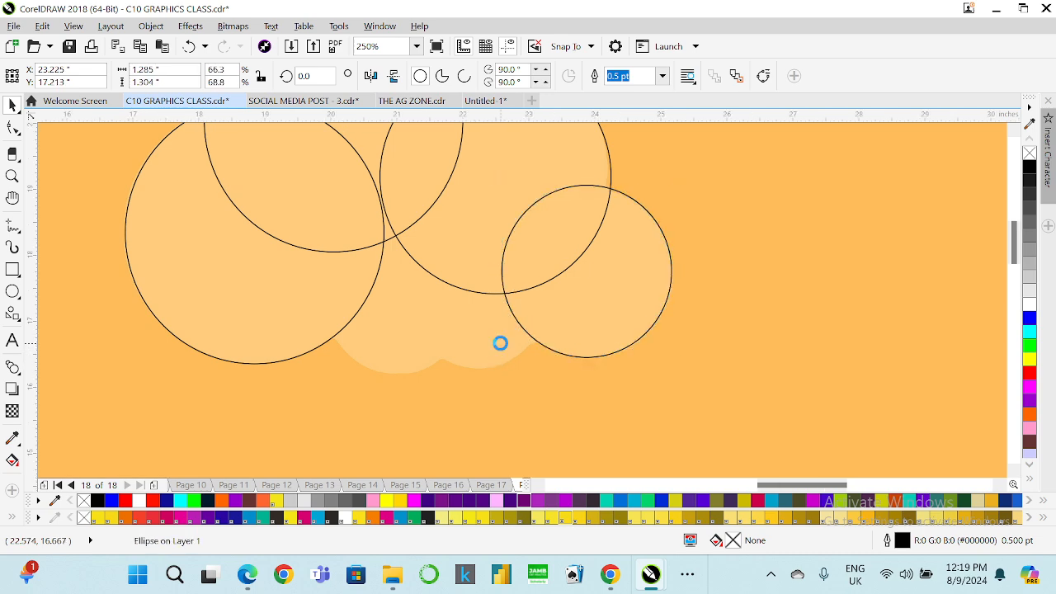
- Add a smaller circle copy about 0.9 inches across and fit it over the right one of the cloud's two bottom bumps
{"action": "scroll", "coordinate": [497, 342], "scroll_direction": "down", "scroll_amount": 1}
{"action": "key", "text": "ctrl+v"}
{"action": "left_click_drag", "start_coordinate": [576, 365], "coordinate": [490, 323]}
{"action": "scroll", "coordinate": [484, 349], "scroll_direction": "up", "scroll_amount": 2}
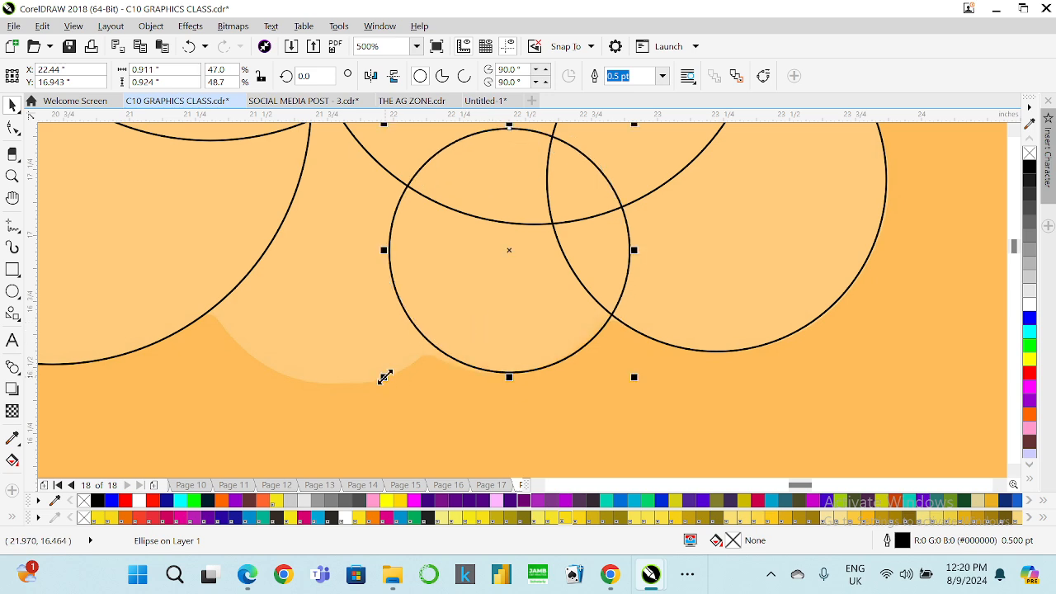
{"action": "left_click_drag", "start_coordinate": [386, 377], "coordinate": [400, 323]}
{"action": "scroll", "coordinate": [498, 347], "scroll_direction": "down", "scroll_amount": 1}
- Place another circle copy over the cloud's left bottom bump and scale it to about 0.98 by 0.99 inches
{"action": "left_click", "coordinate": [431, 342]}
{"action": "mouse_move", "coordinate": [441, 366]}
{"action": "left_mouse_down"}
{"action": "mouse_move", "coordinate": [471, 371]}
{"action": "mouse_move", "coordinate": [454, 377]}
{"action": "left_mouse_up"}
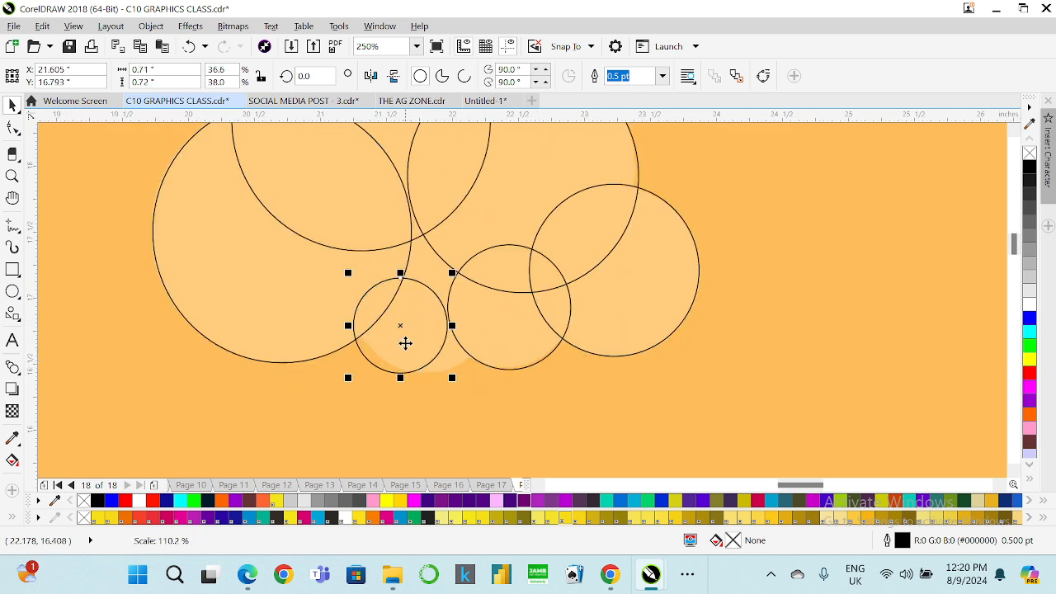
{"action": "left_click_drag", "start_coordinate": [406, 343], "coordinate": [376, 344]}
{"action": "scroll", "coordinate": [389, 338], "scroll_direction": "up", "scroll_amount": 2}
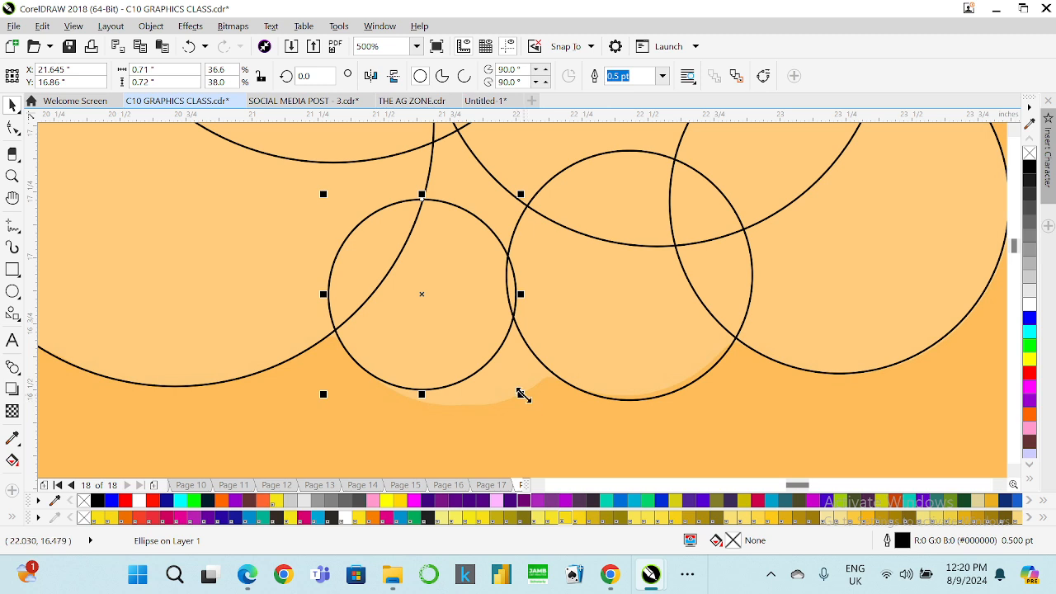
{"action": "left_click_drag", "start_coordinate": [521, 394], "coordinate": [568, 412]}
{"action": "left_click_drag", "start_coordinate": [487, 372], "coordinate": [526, 373]}
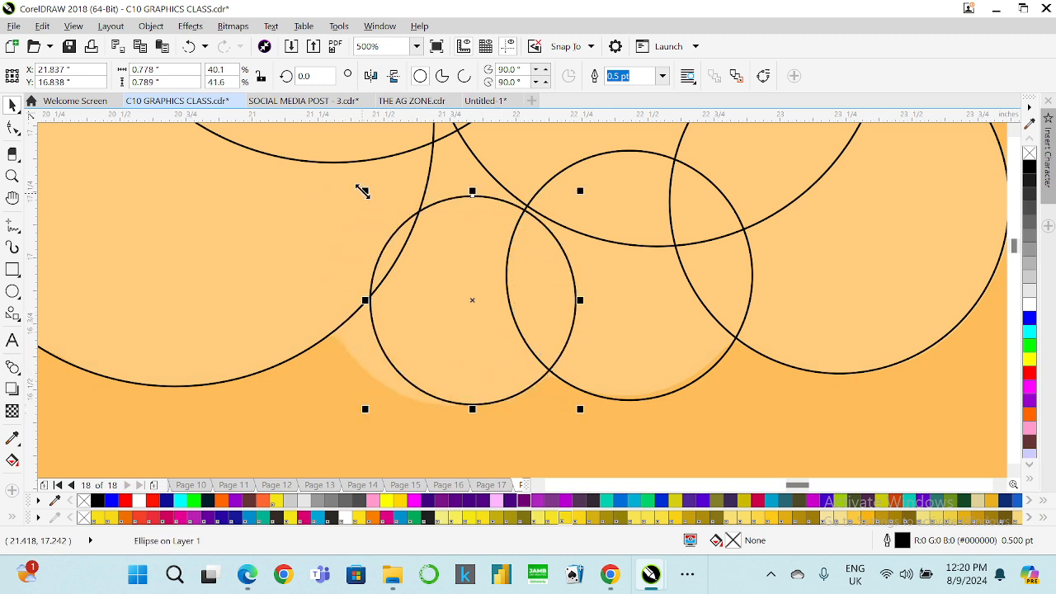
{"action": "left_click_drag", "start_coordinate": [363, 192], "coordinate": [268, 146]}
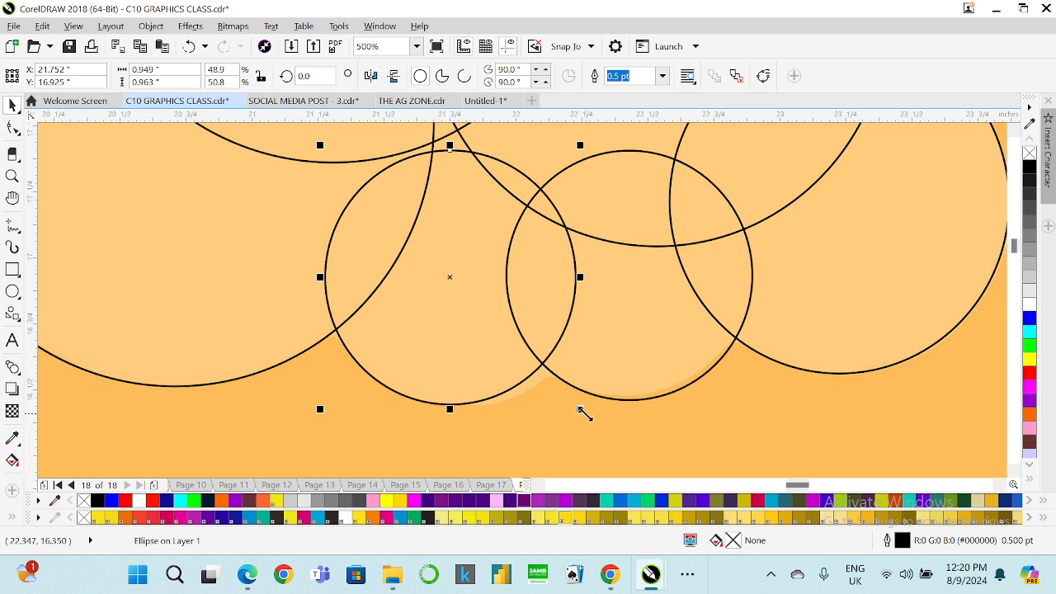
{"action": "left_click_drag", "start_coordinate": [580, 410], "coordinate": [623, 424]}
{"action": "scroll", "coordinate": [612, 421], "scroll_direction": "down", "scroll_amount": 3}
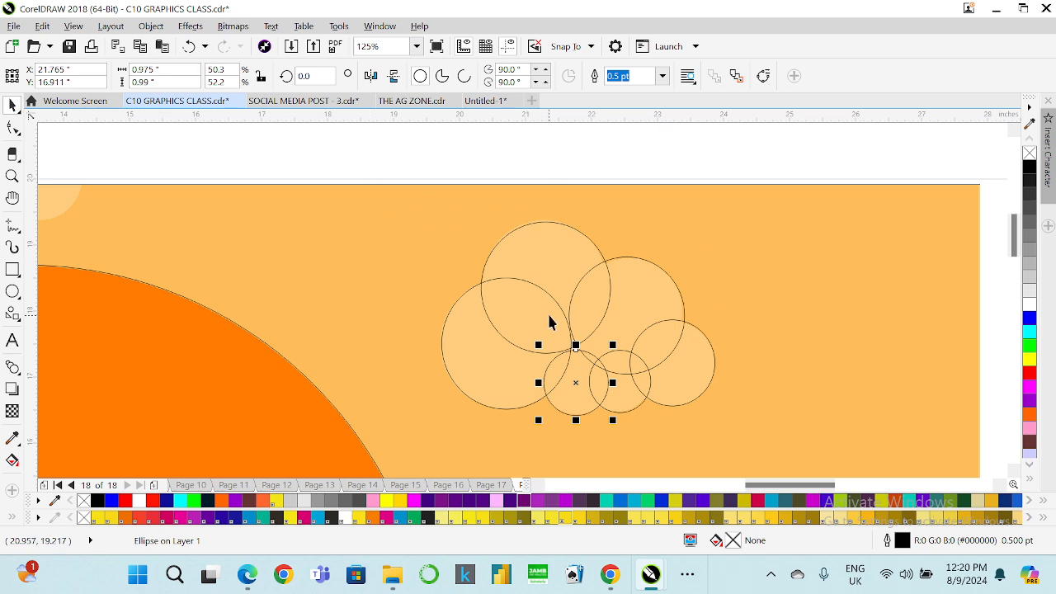
- Select all six cloud circles and weld them into a single cloud outline
{"action": "left_click", "coordinate": [406, 150]}
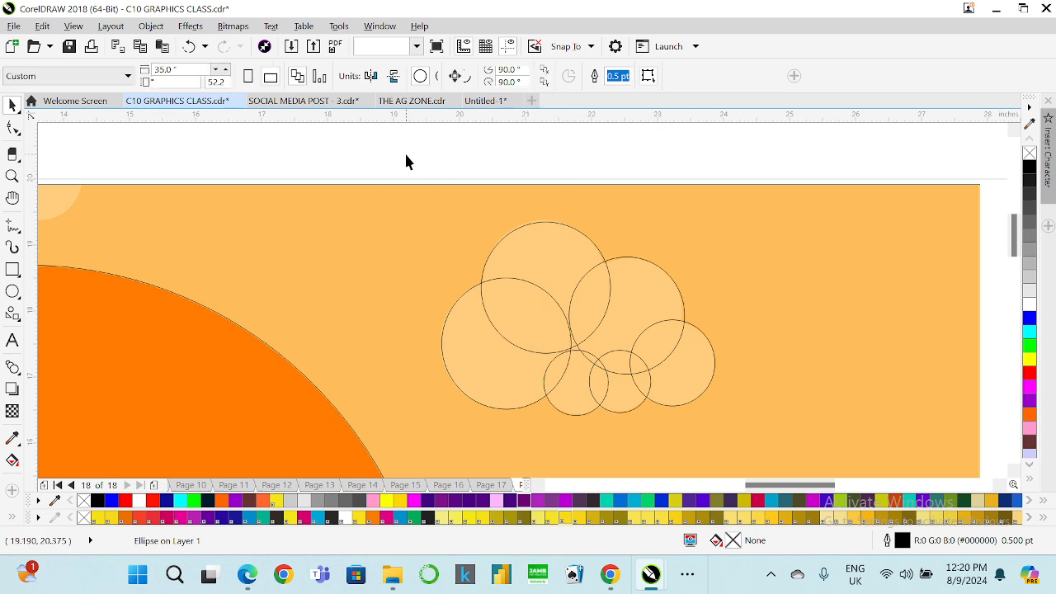
{"action": "left_click_drag", "start_coordinate": [405, 148], "coordinate": [774, 431]}
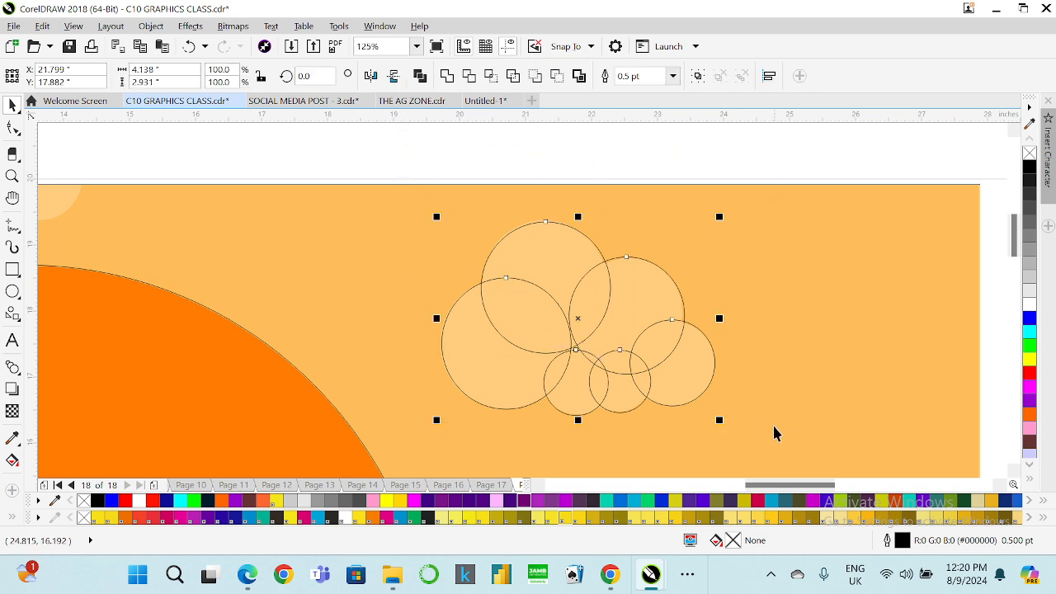
{"action": "left_click", "coordinate": [446, 76]}
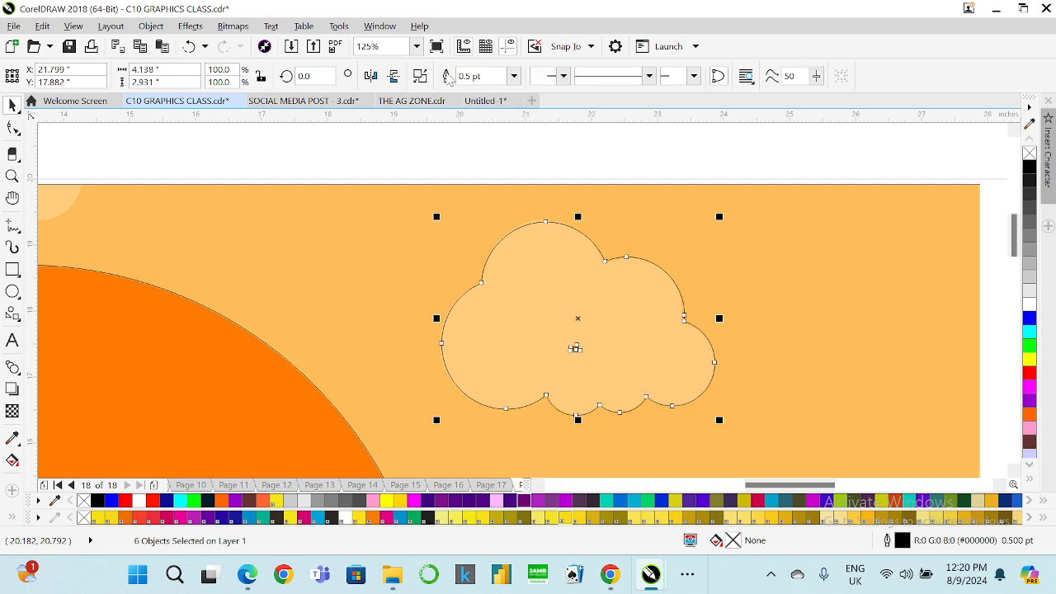
- Delete the stray tiny four-sided subpath left inside the welded cloud by removing its nodes
{"action": "left_click", "coordinate": [623, 171]}
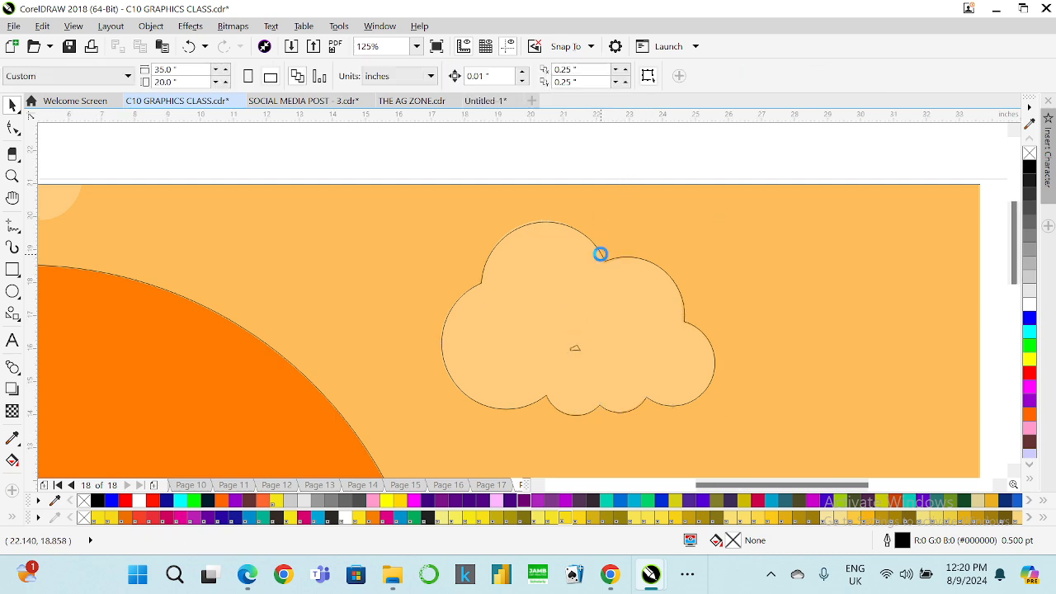
{"action": "scroll", "coordinate": [601, 253], "scroll_direction": "down", "scroll_amount": 3}
{"action": "scroll", "coordinate": [599, 297], "scroll_direction": "up", "scroll_amount": 3}
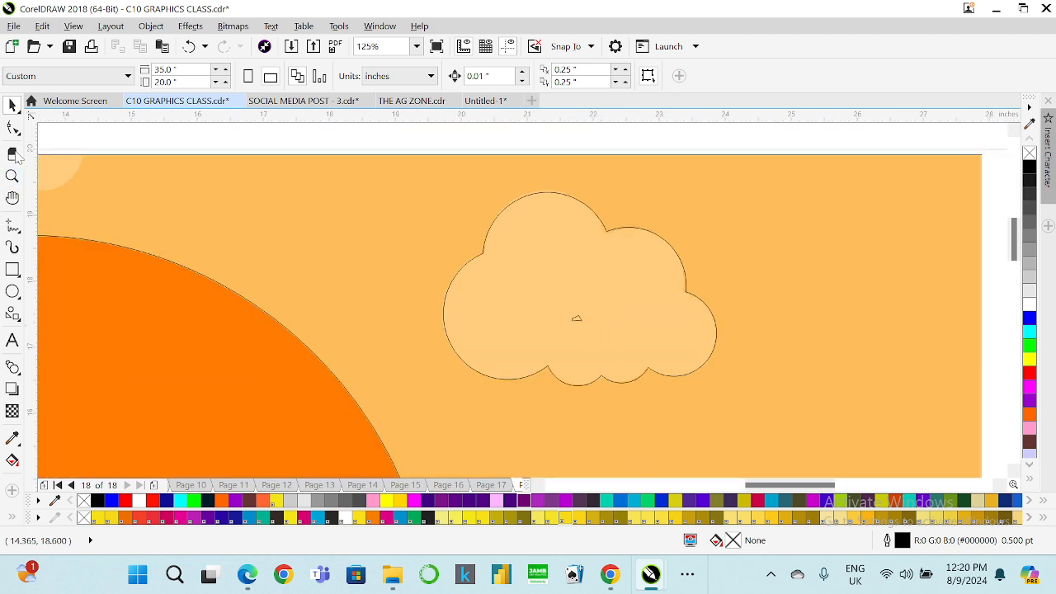
{"action": "scroll", "coordinate": [580, 338], "scroll_direction": "up", "scroll_amount": 3}
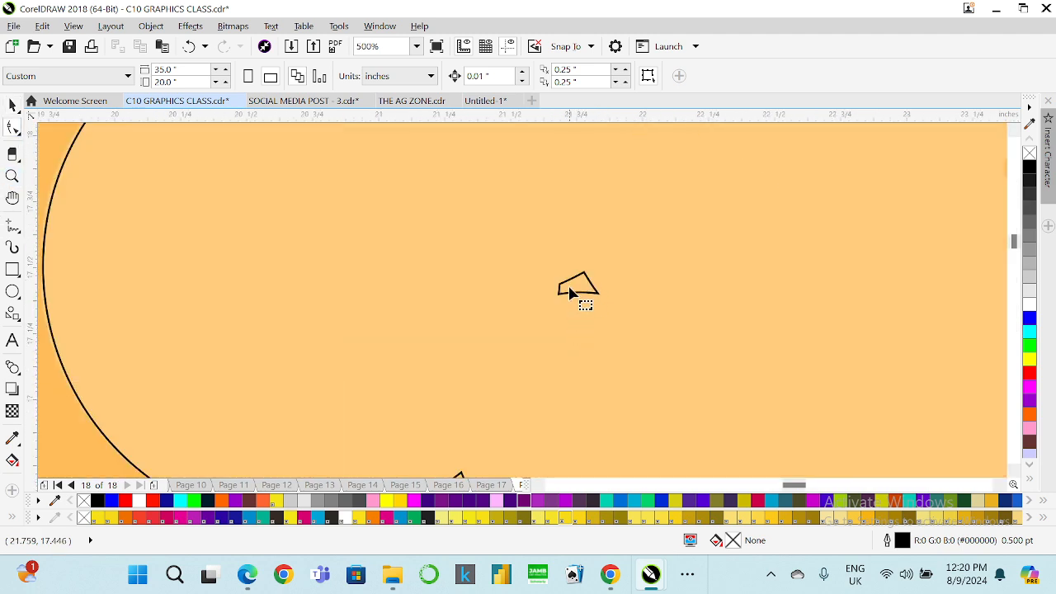
{"action": "left_click", "coordinate": [560, 291]}
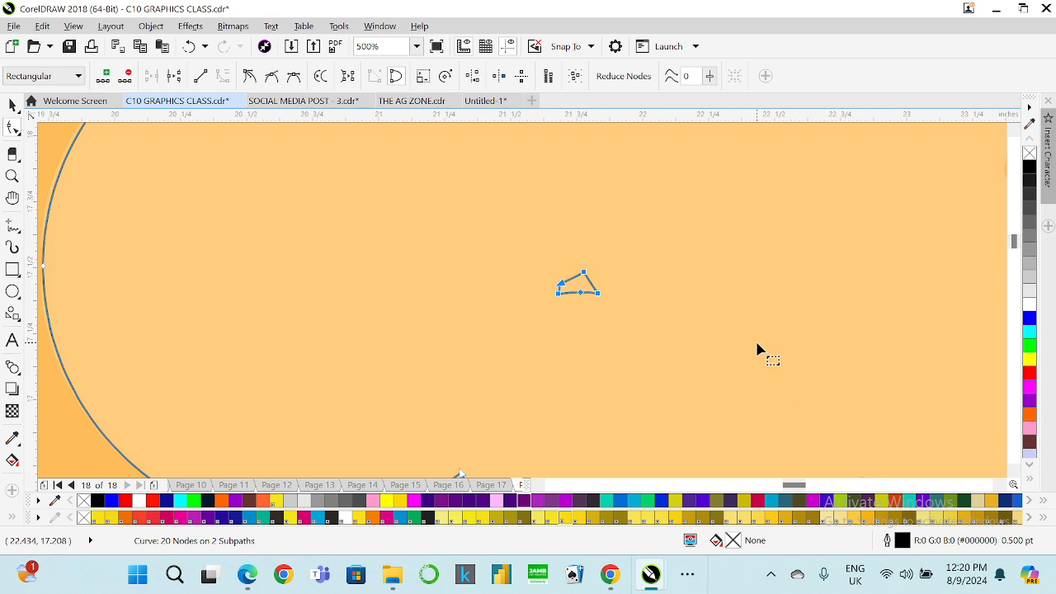
{"action": "key", "text": "Delete"}
{"action": "scroll", "coordinate": [746, 400], "scroll_direction": "down", "scroll_amount": 6}
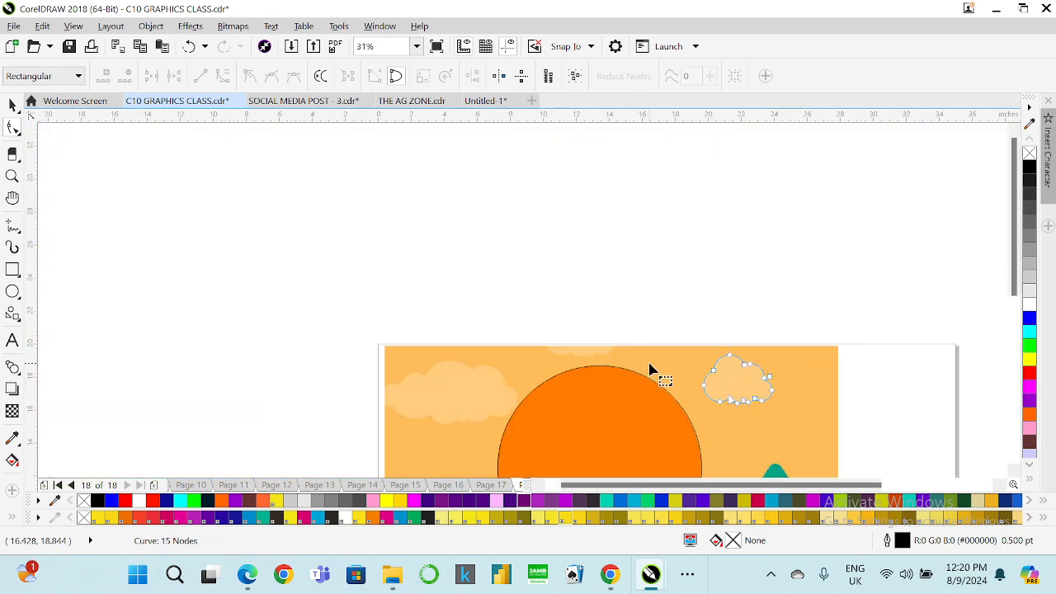
- Draw an ellipse about 1.9 by 1.6 inches over the left lobe of the cloud cut off by the scene's upper edge
{"action": "scroll", "coordinate": [410, 285], "scroll_direction": "up", "scroll_amount": 1}
{"action": "left_click", "coordinate": [13, 291]}
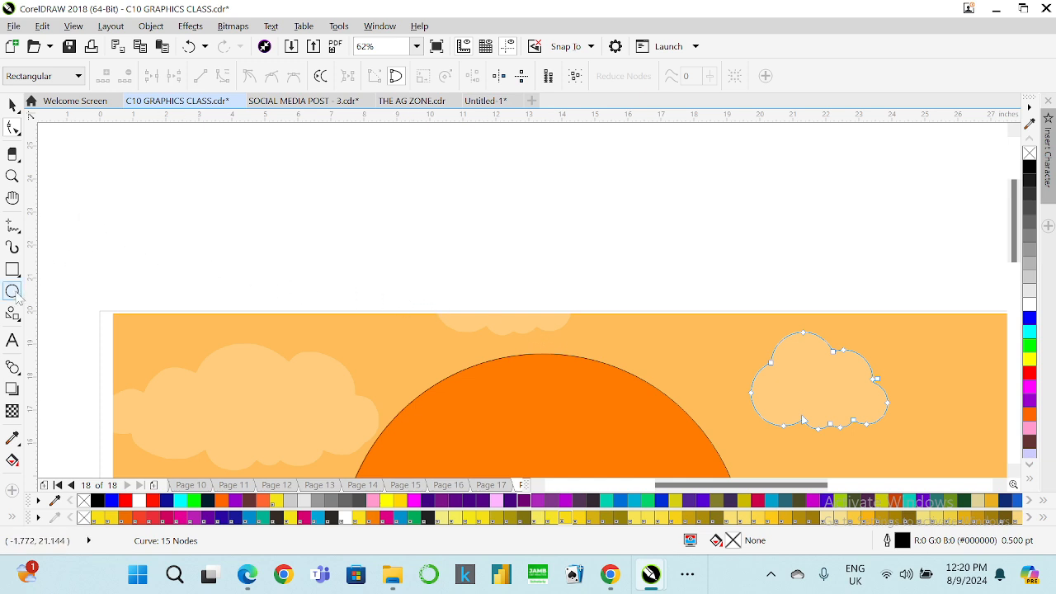
{"action": "scroll", "coordinate": [401, 250], "scroll_direction": "up", "scroll_amount": 1}
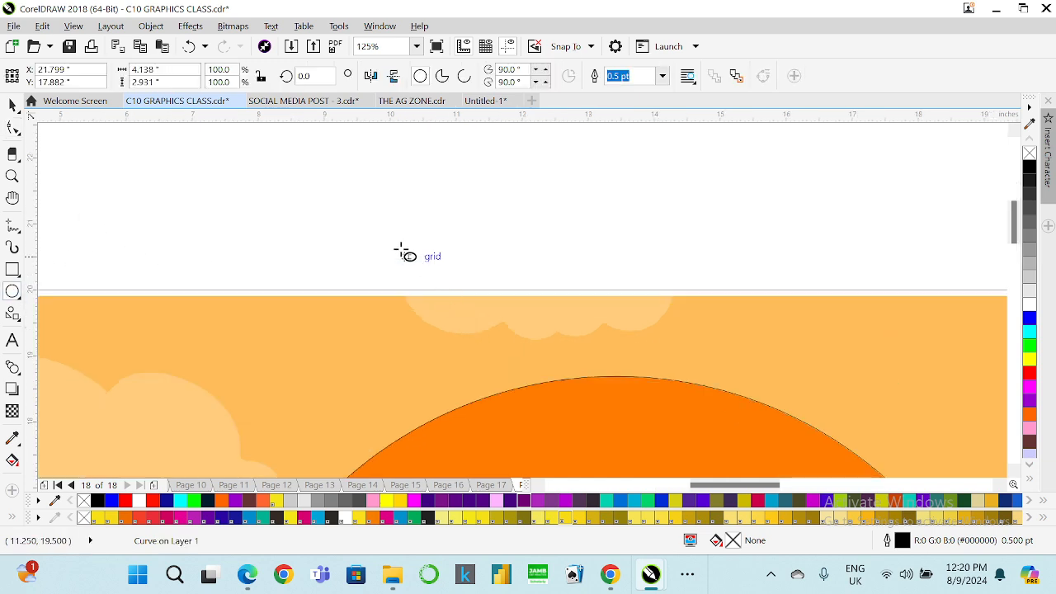
{"action": "left_click_drag", "start_coordinate": [400, 227], "coordinate": [525, 333]}
{"action": "left_click", "coordinate": [12, 105]}
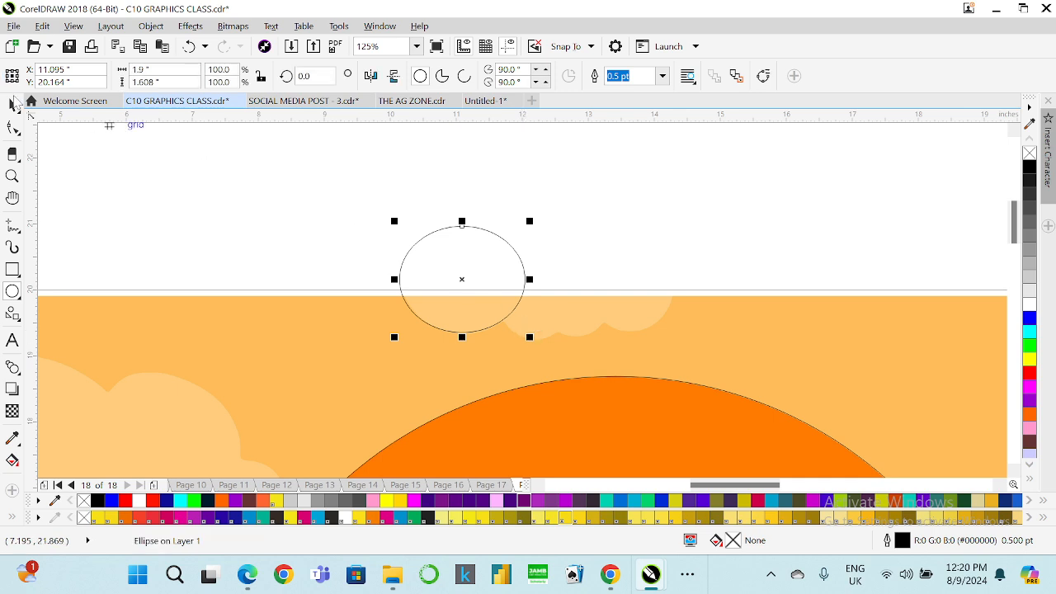
- Duplicate the ellipse, shrink it to about 1.28 by 1.23 inches and place it over the top-edge cloud's second lobe
{"action": "key", "text": "ctrl+d"}
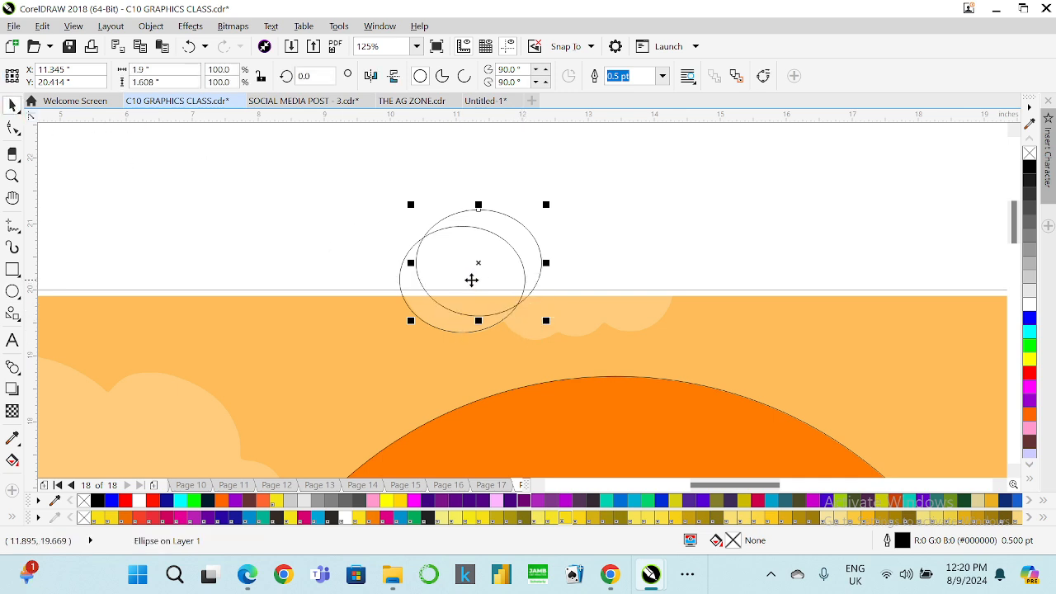
{"action": "left_click_drag", "start_coordinate": [475, 280], "coordinate": [539, 302]}
{"action": "scroll", "coordinate": [537, 327], "scroll_direction": "up", "scroll_amount": 2}
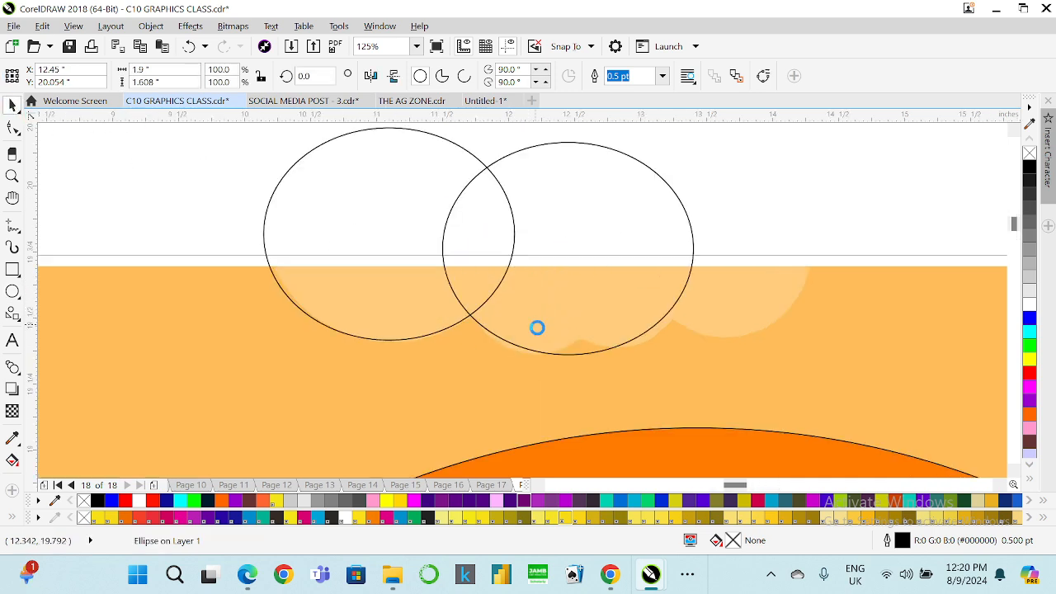
{"action": "left_click_drag", "start_coordinate": [859, 391], "coordinate": [736, 289]}
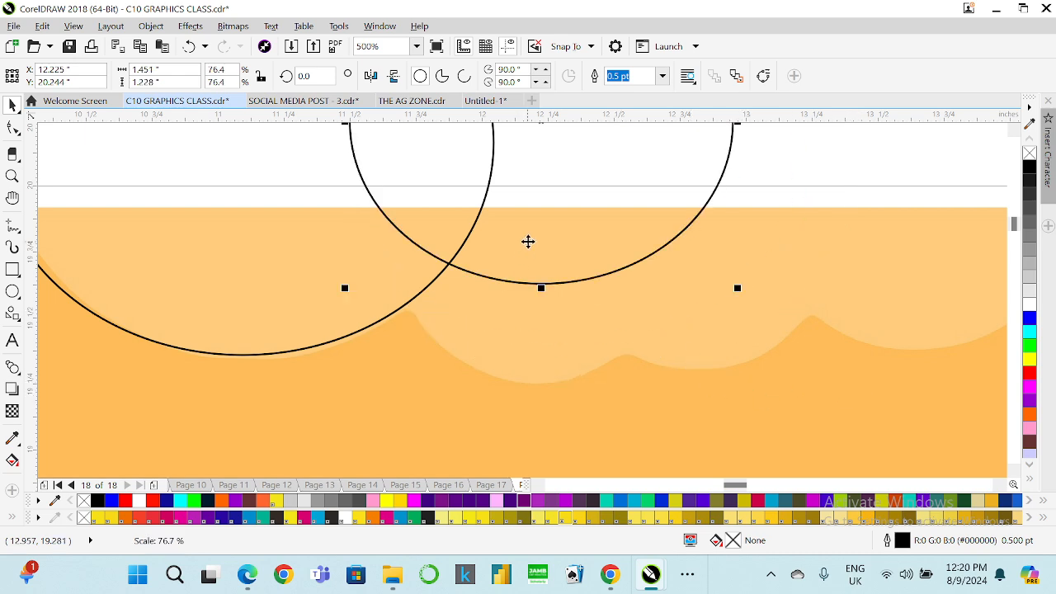
{"action": "left_click_drag", "start_coordinate": [528, 241], "coordinate": [533, 329]}
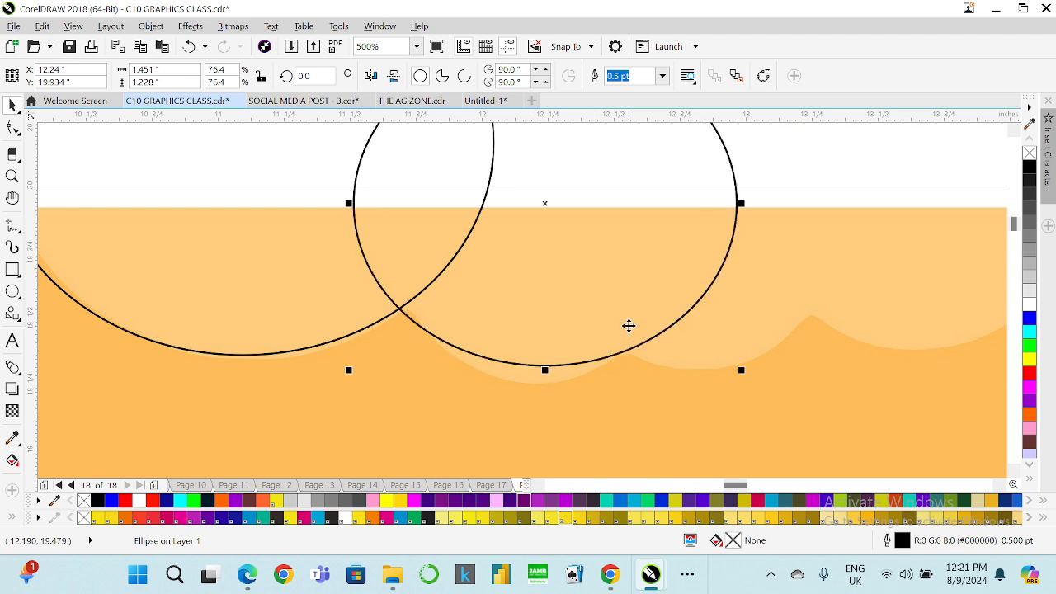
{"action": "left_click_drag", "start_coordinate": [744, 203], "coordinate": [696, 229]}
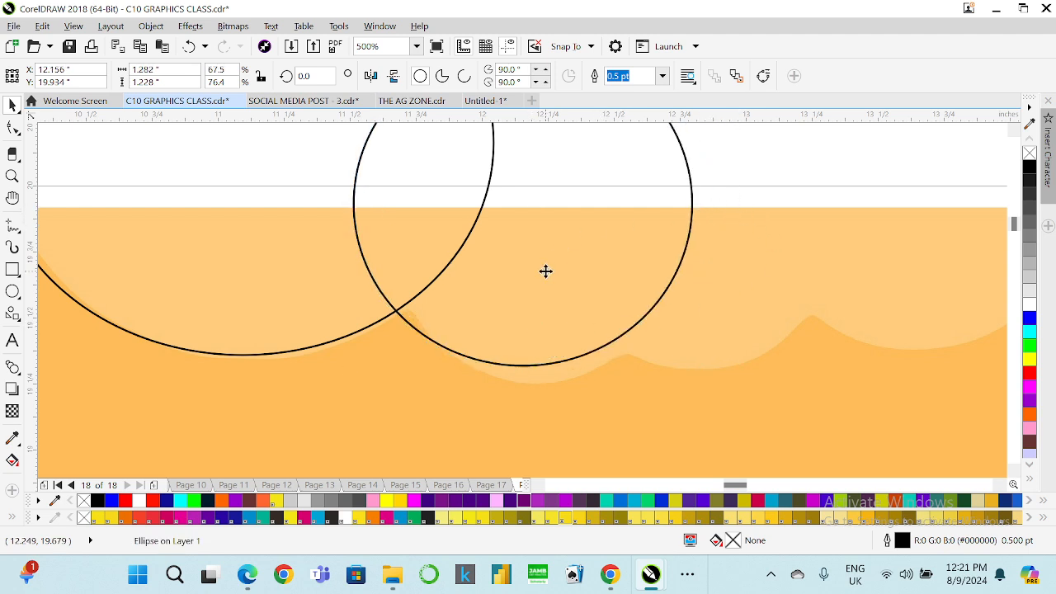
{"action": "left_click_drag", "start_coordinate": [545, 272], "coordinate": [576, 298]}
- Nudge the large ellipse down 0.01 inches and refit the second-lobe circle at about 1.18 by 1.13 inches
{"action": "left_click", "coordinate": [342, 296]}
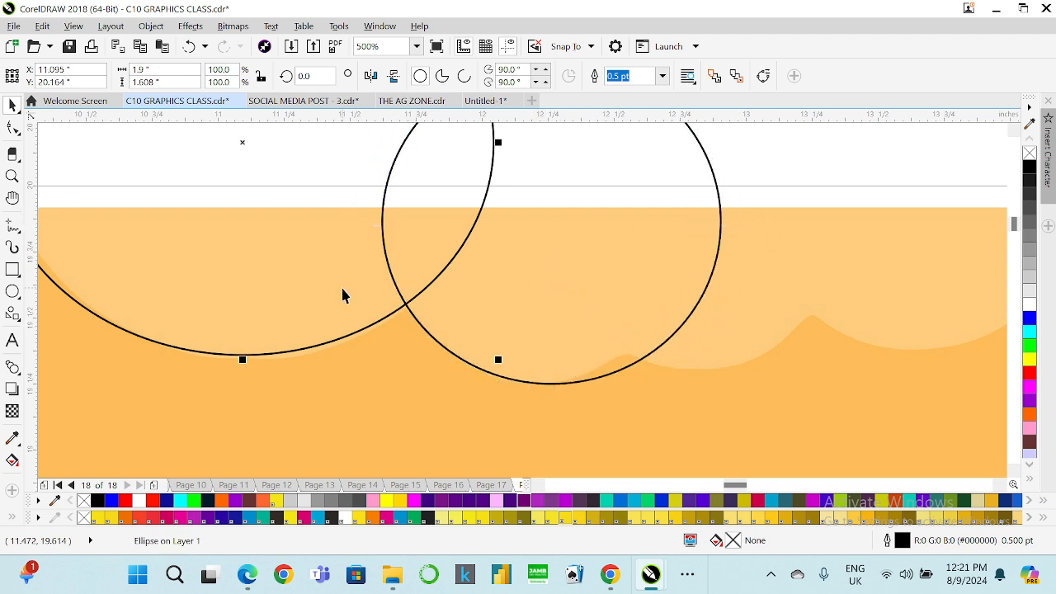
{"action": "key", "text": "Down"}
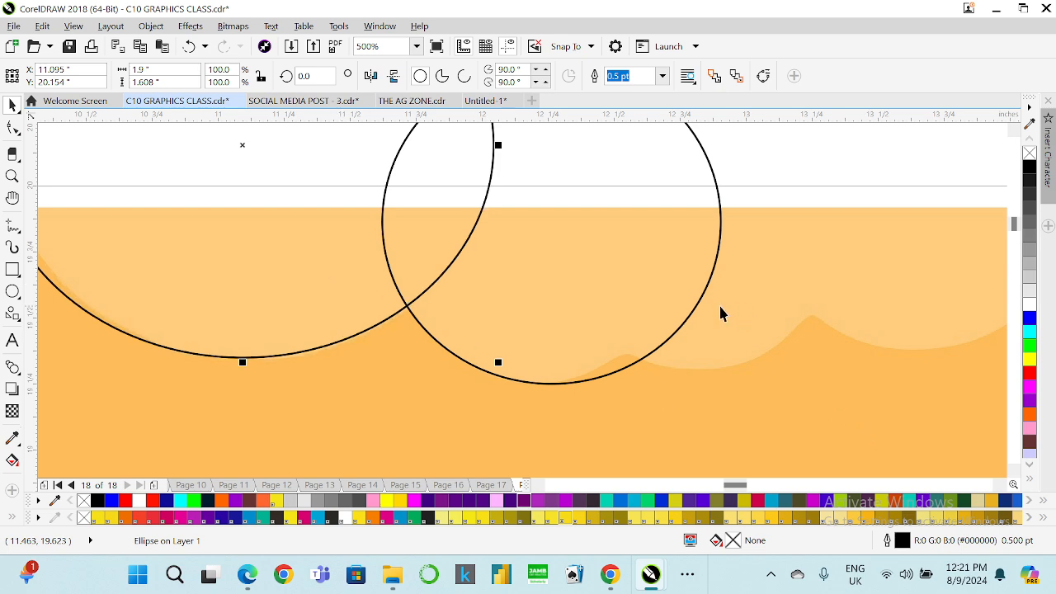
{"action": "left_click", "coordinate": [698, 336]}
{"action": "left_click_drag", "start_coordinate": [705, 390], "coordinate": [704, 388]}
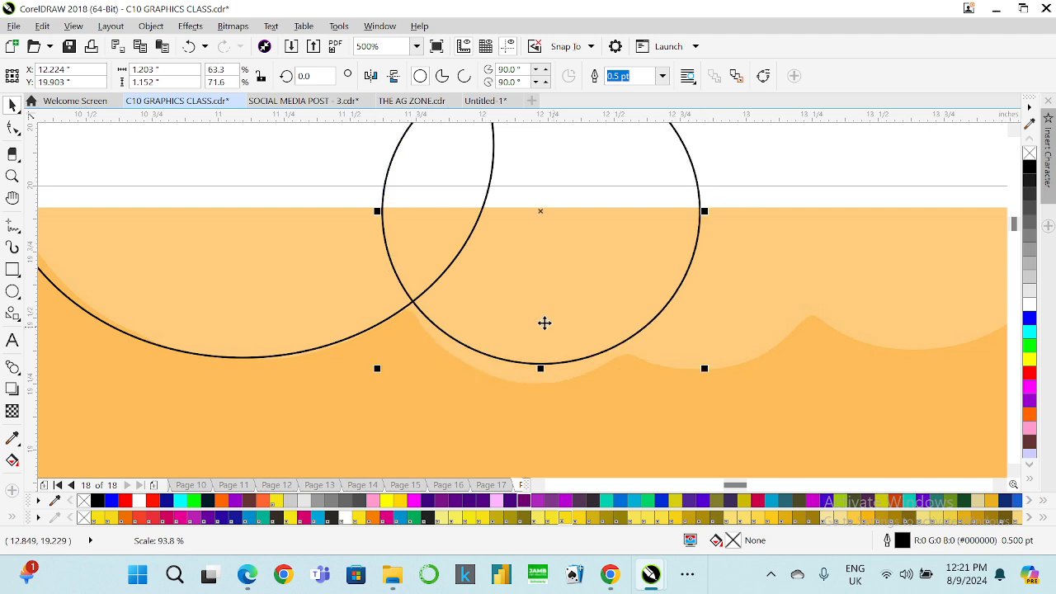
{"action": "left_click_drag", "start_coordinate": [545, 313], "coordinate": [544, 324]}
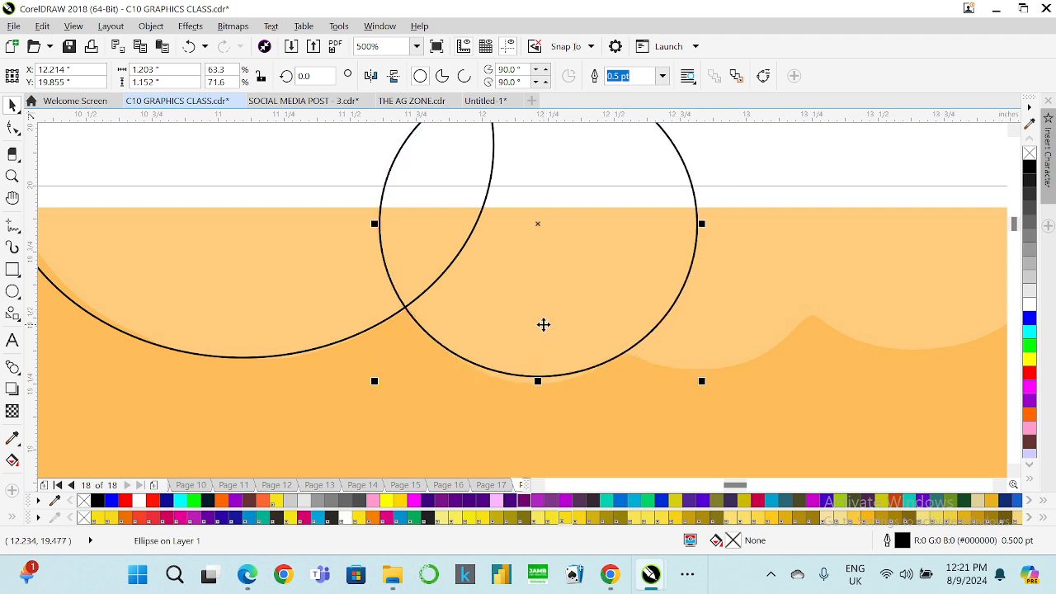
{"action": "scroll", "coordinate": [527, 361], "scroll_direction": "up", "scroll_amount": 2}
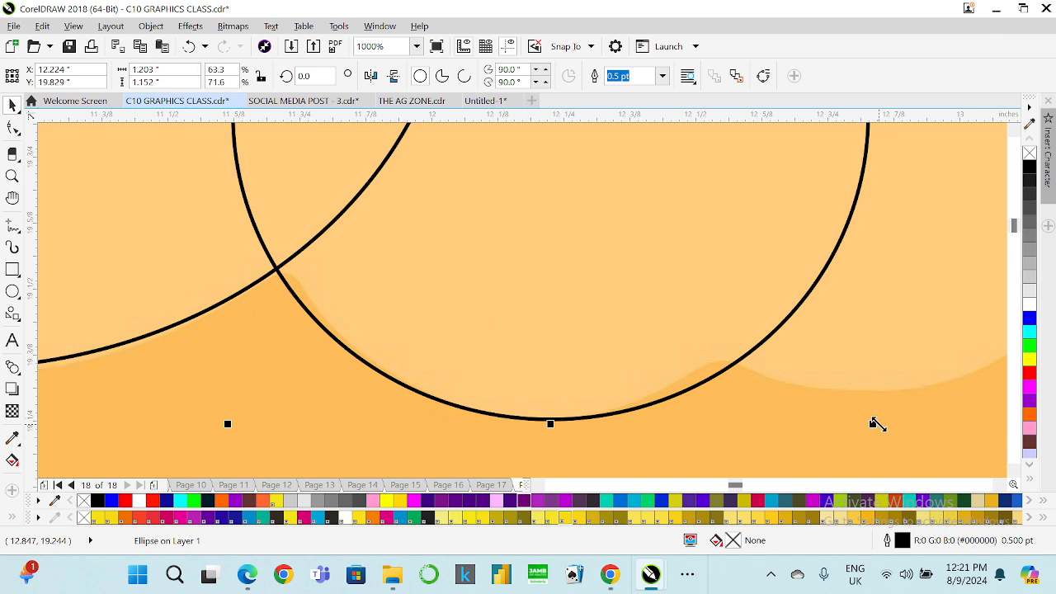
{"action": "left_click_drag", "start_coordinate": [878, 425], "coordinate": [864, 414]}
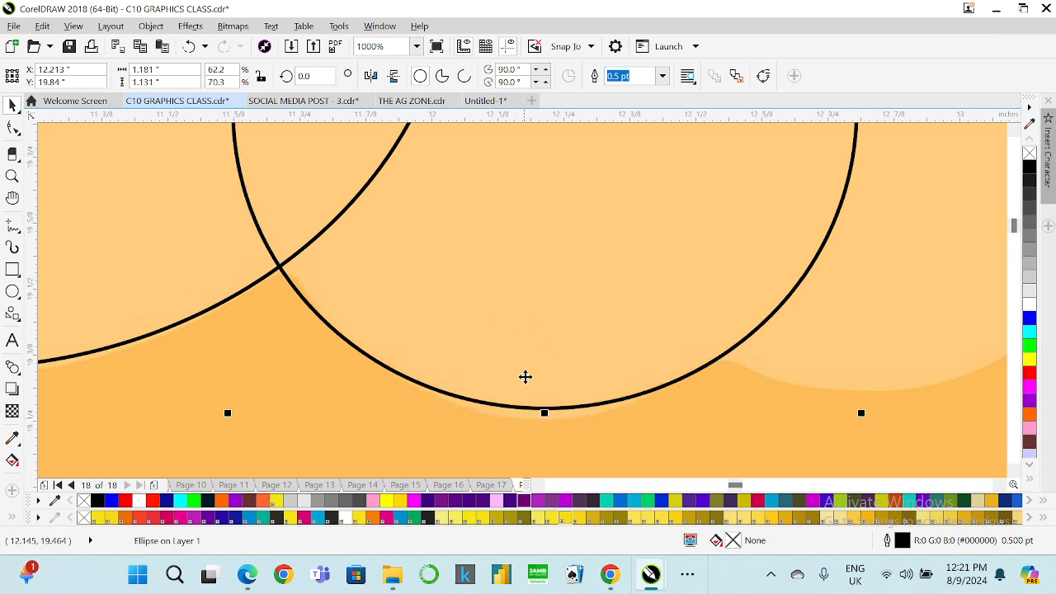
{"action": "scroll", "coordinate": [526, 377], "scroll_direction": "up", "scroll_amount": 2}
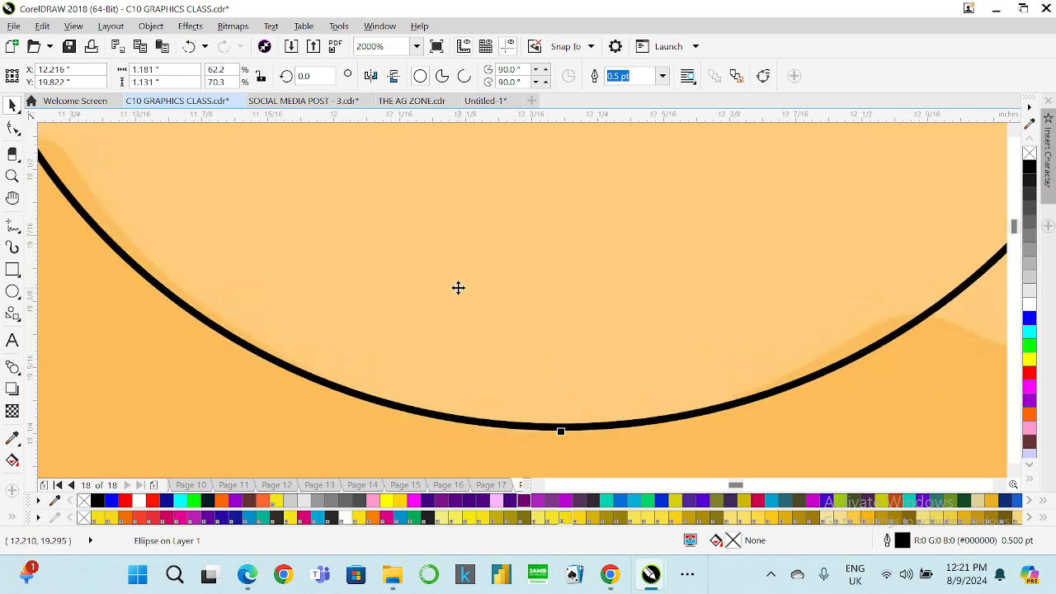
{"action": "scroll", "coordinate": [458, 287], "scroll_direction": "down", "scroll_amount": 4}
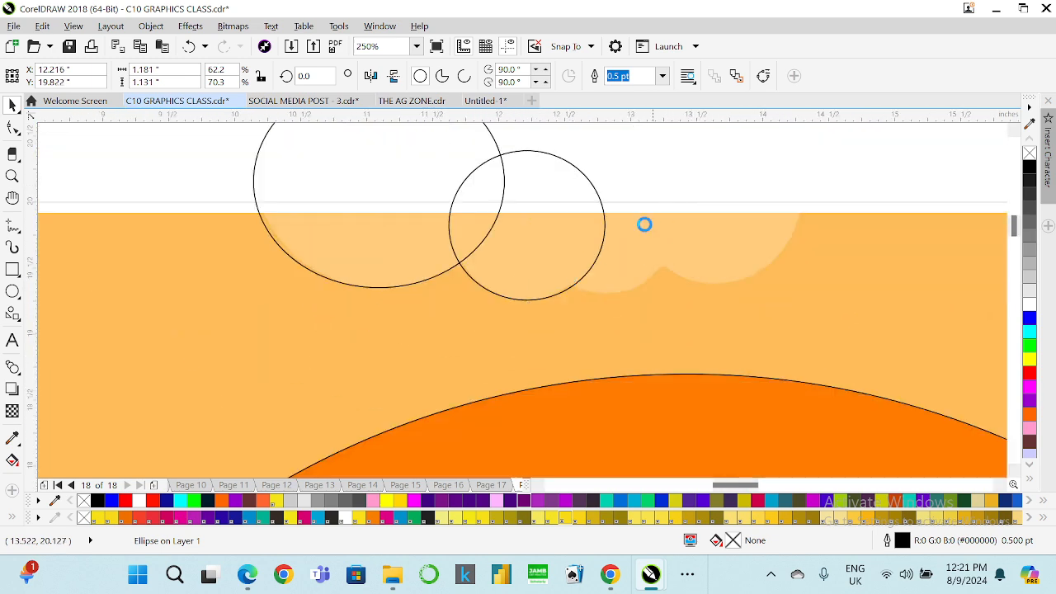
- Duplicate the small circle and fit the copy over the top-edge cloud's third lobe at about 1.18 by 1.13 inches
{"action": "key", "text": "ctrl+d"}
{"action": "left_click_drag", "start_coordinate": [568, 229], "coordinate": [608, 262]}
{"action": "scroll", "coordinate": [511, 292], "scroll_direction": "up", "scroll_amount": 2}
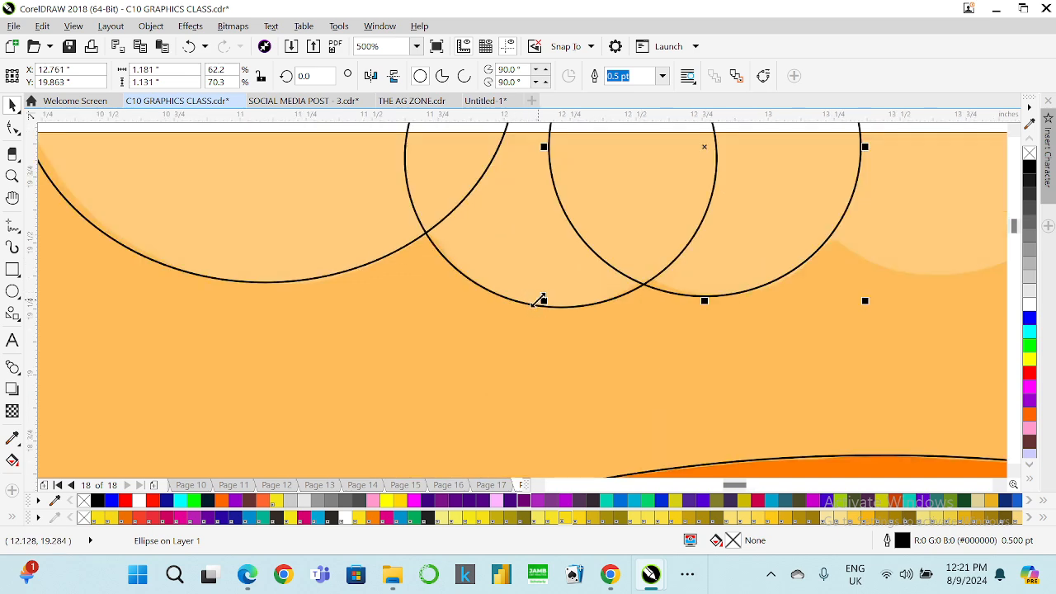
{"action": "left_click_drag", "start_coordinate": [543, 297], "coordinate": [545, 294]}
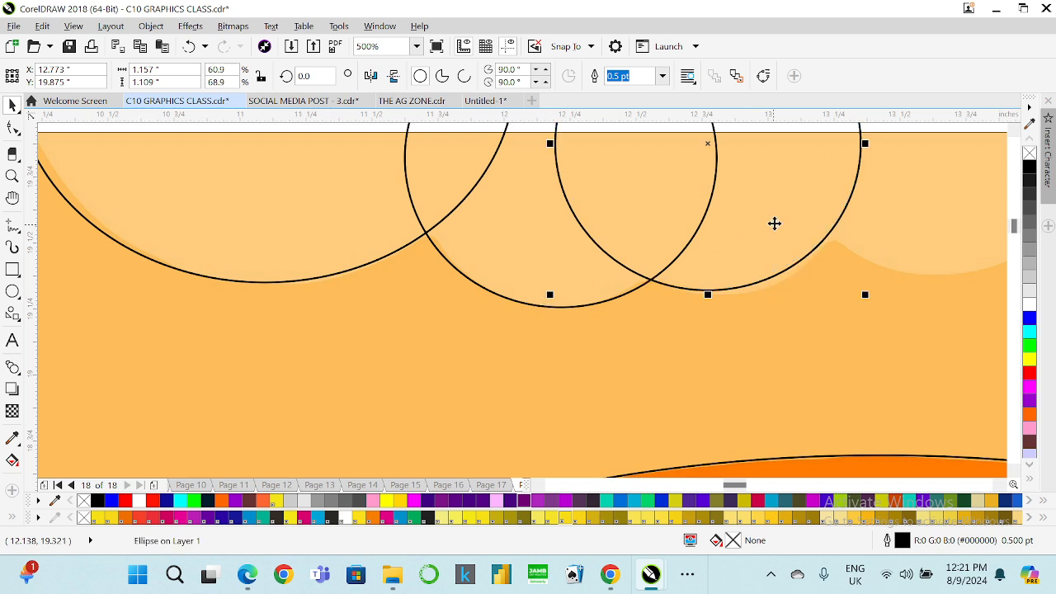
{"action": "left_click_drag", "start_coordinate": [869, 297], "coordinate": [709, 256]}
{"action": "scroll", "coordinate": [709, 257], "scroll_direction": "down", "scroll_amount": 2}
{"action": "scroll", "coordinate": [678, 256], "scroll_direction": "down", "scroll_amount": 1}
{"action": "scroll", "coordinate": [871, 195], "scroll_direction": "up", "scroll_amount": 1}
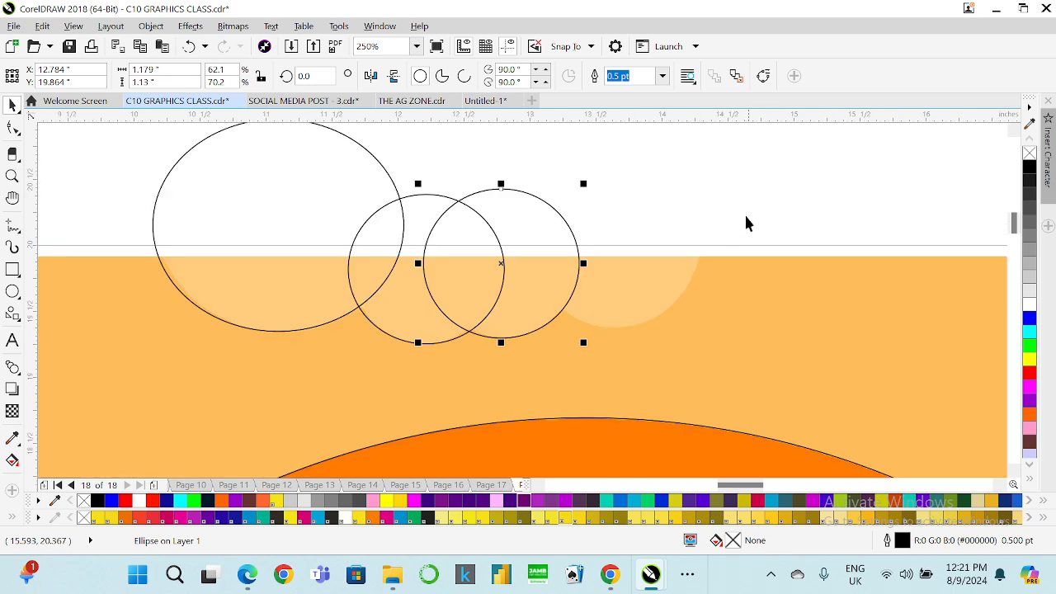
- Place another circle copy over the top-edge cloud's far-right lobe and scale it to about 1.19 by 1.14 inches
{"action": "key", "text": "ctrl+d"}
{"action": "left_click_drag", "start_coordinate": [559, 271], "coordinate": [600, 266]}
{"action": "scroll", "coordinate": [714, 293], "scroll_direction": "up", "scroll_amount": 2}
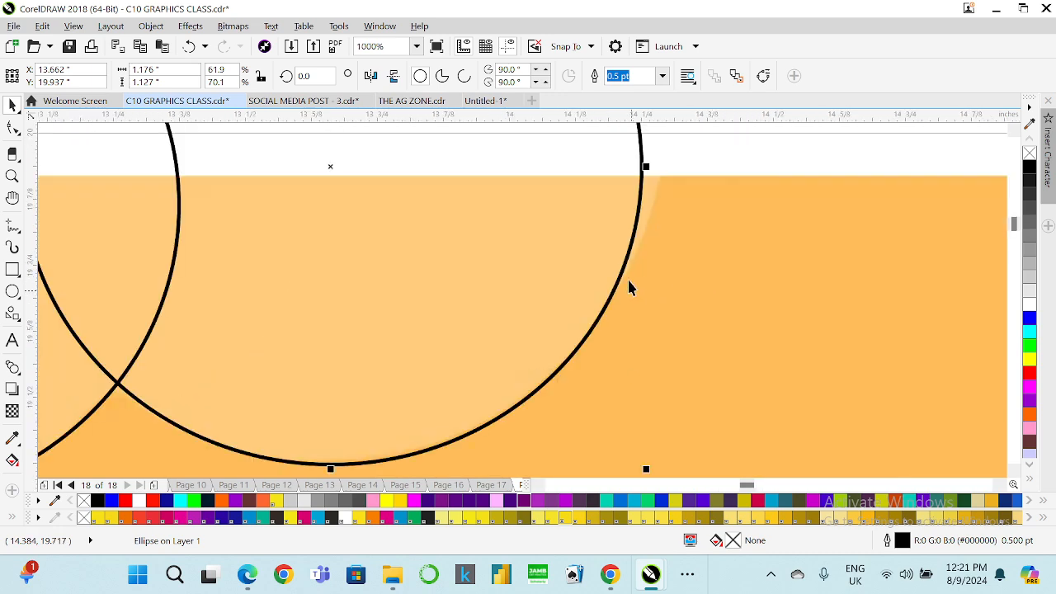
{"action": "scroll", "coordinate": [624, 260], "scroll_direction": "down", "scroll_amount": 2}
{"action": "scroll", "coordinate": [619, 247], "scroll_direction": "up", "scroll_amount": 1}
{"action": "mouse_move", "coordinate": [613, 245]}
{"action": "left_mouse_down"}
{"action": "mouse_move", "coordinate": [637, 240]}
{"action": "mouse_move", "coordinate": [629, 234]}
{"action": "left_mouse_up"}
{"action": "scroll", "coordinate": [595, 238], "scroll_direction": "down", "scroll_amount": 2}
{"action": "scroll", "coordinate": [536, 263], "scroll_direction": "up", "scroll_amount": 2}
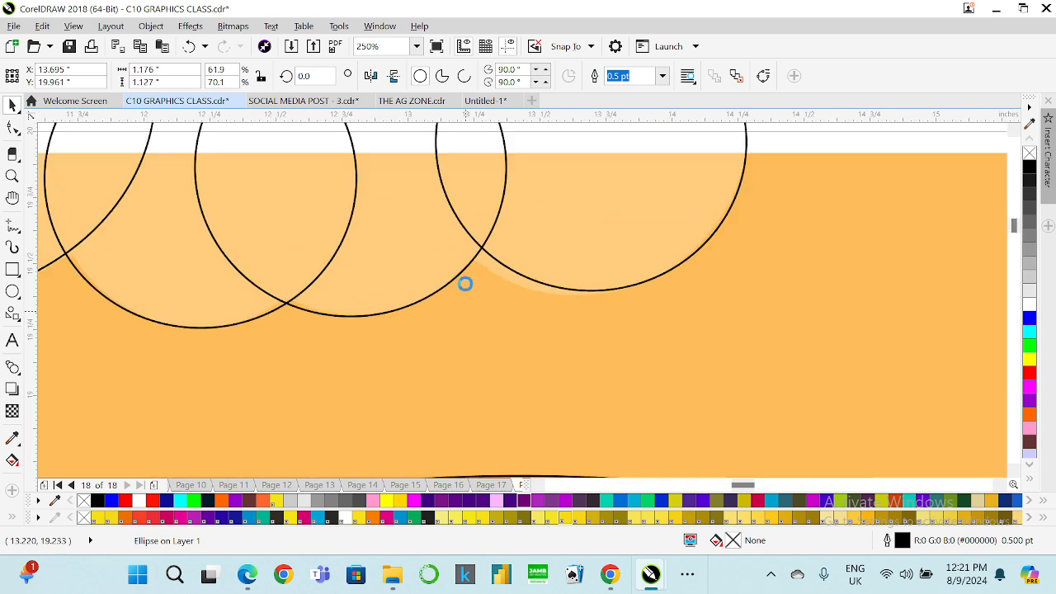
{"action": "left_click_drag", "start_coordinate": [393, 306], "coordinate": [312, 319]}
{"action": "scroll", "coordinate": [542, 273], "scroll_direction": "down", "scroll_amount": 2}
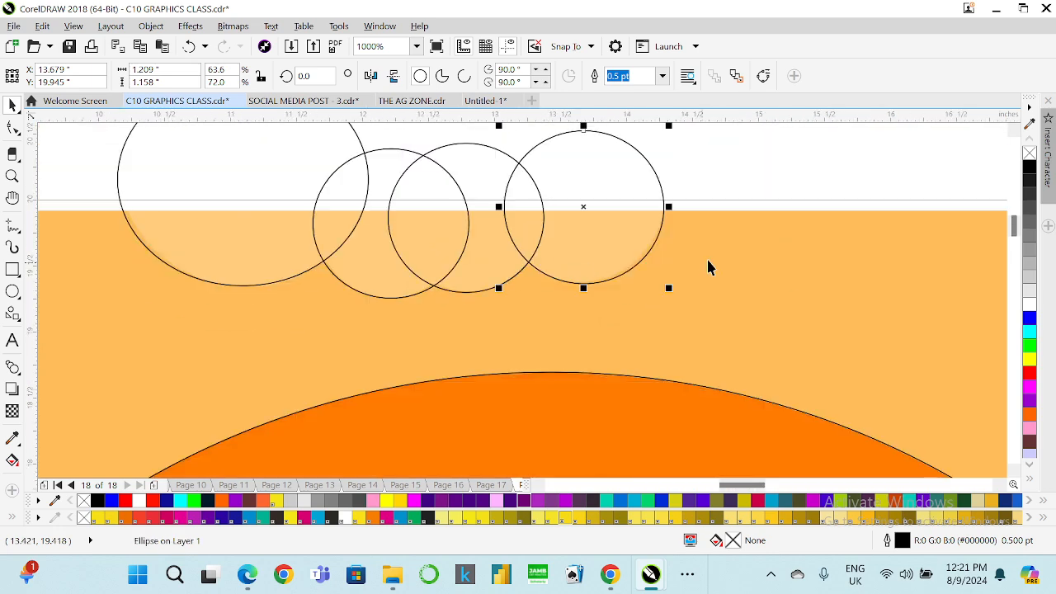
{"action": "scroll", "coordinate": [710, 256], "scroll_direction": "up", "scroll_amount": 2}
{"action": "left_click_drag", "start_coordinate": [525, 385], "coordinate": [526, 389]}
{"action": "scroll", "coordinate": [536, 385], "scroll_direction": "down", "scroll_amount": 3}
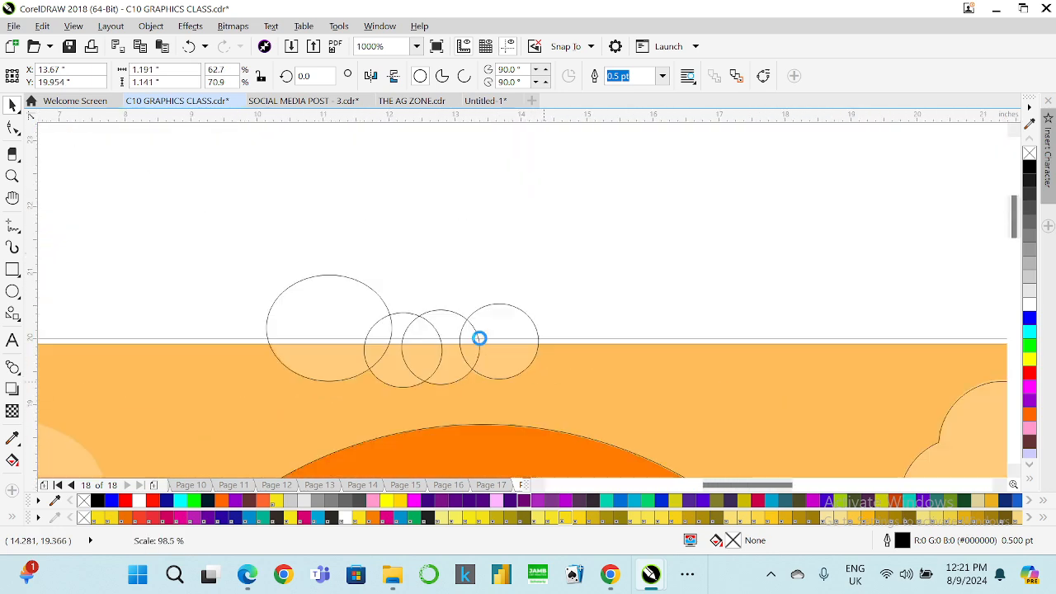
- Select the four circles of the top-edge cloud and weld them into a single outline
{"action": "left_click_drag", "start_coordinate": [250, 231], "coordinate": [627, 401]}
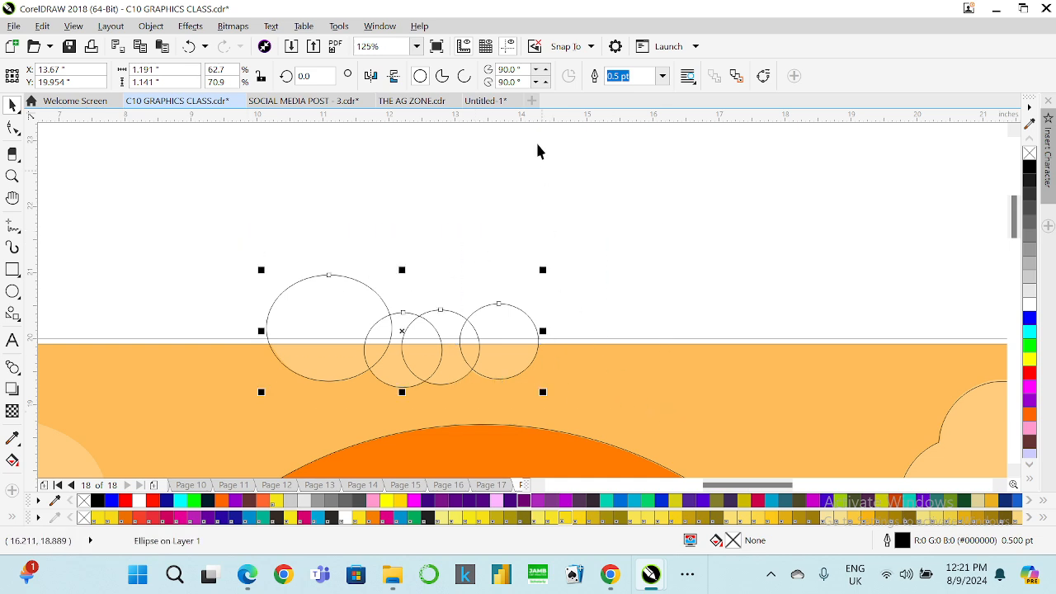
{"action": "left_click", "coordinate": [519, 198]}
{"action": "scroll", "coordinate": [597, 243], "scroll_direction": "down", "scroll_amount": 1}
{"action": "scroll", "coordinate": [529, 305], "scroll_direction": "down", "scroll_amount": 2}
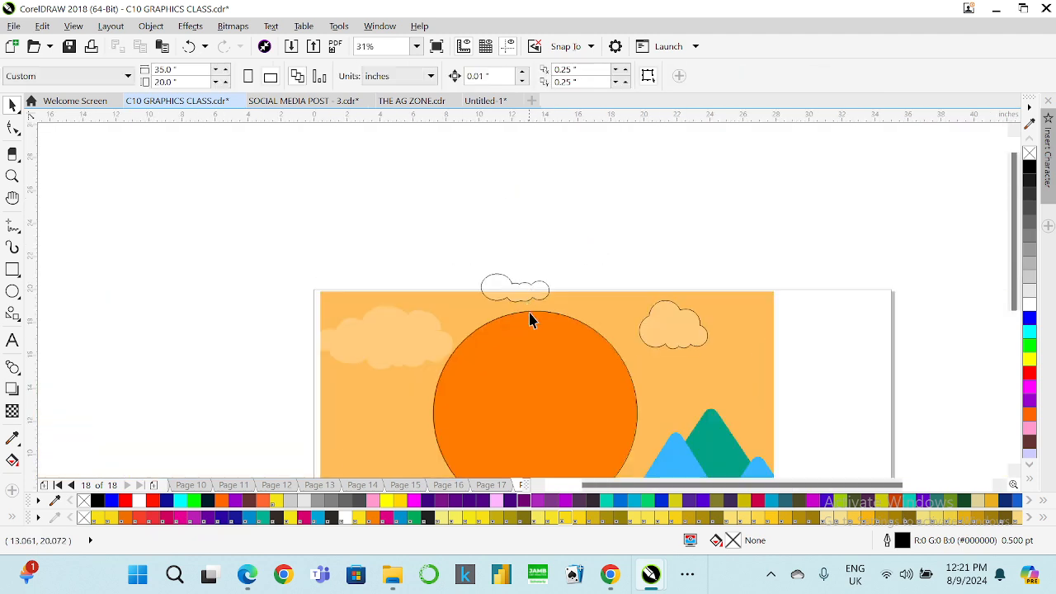
- Draw an ellipse over the large left cloud's lower-right bump and fit it at about 1.72 by 1.74 inches
{"action": "scroll", "coordinate": [462, 330], "scroll_direction": "up", "scroll_amount": 1}
{"action": "scroll", "coordinate": [459, 332], "scroll_direction": "up", "scroll_amount": 1}
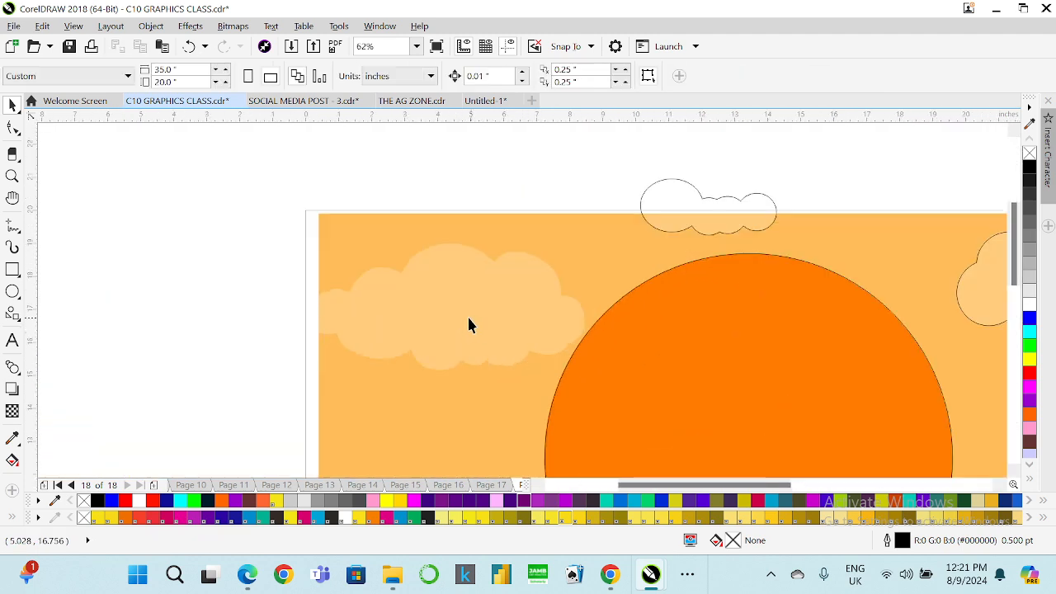
{"action": "left_click", "coordinate": [10, 293]}
{"action": "scroll", "coordinate": [511, 305], "scroll_direction": "up", "scroll_amount": 1}
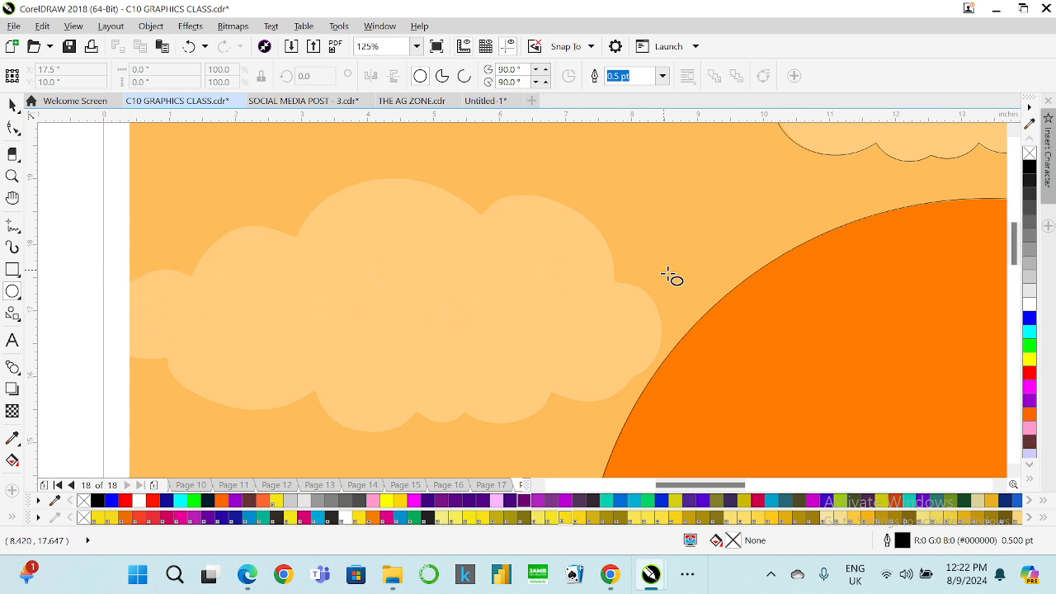
{"action": "left_click_drag", "start_coordinate": [541, 286], "coordinate": [644, 397]}
{"action": "left_click", "coordinate": [12, 105]}
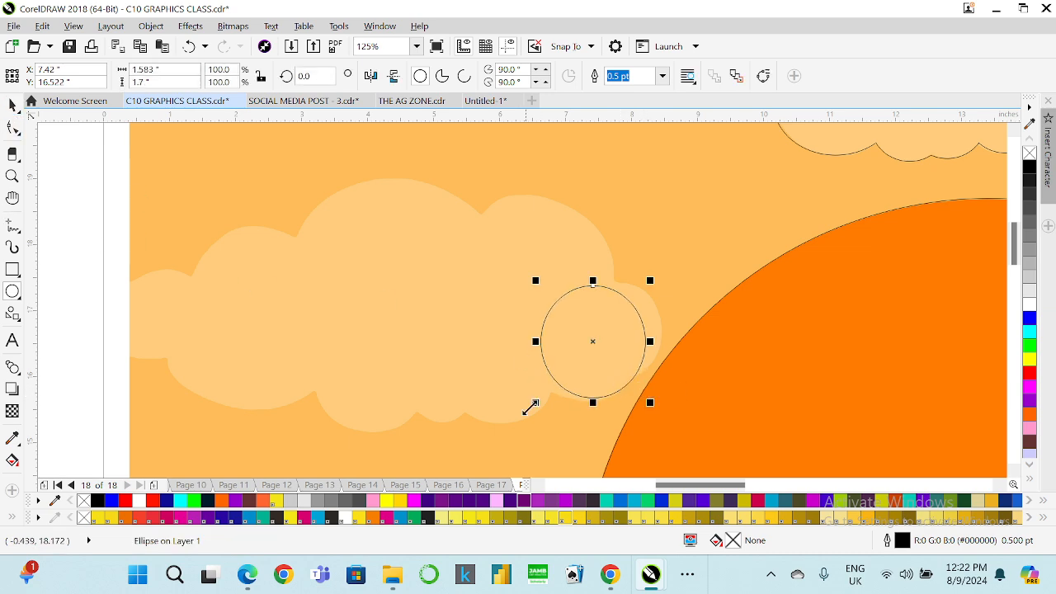
{"action": "scroll", "coordinate": [572, 418], "scroll_direction": "up", "scroll_amount": 1}
{"action": "mouse_move", "coordinate": [505, 382]}
{"action": "left_mouse_down"}
{"action": "mouse_move", "coordinate": [470, 396]}
{"action": "mouse_move", "coordinate": [499, 387]}
{"action": "left_mouse_up"}
{"action": "mouse_move", "coordinate": [582, 345]}
{"action": "left_mouse_down"}
{"action": "mouse_move", "coordinate": [558, 341]}
{"action": "mouse_move", "coordinate": [564, 352]}
{"action": "left_mouse_up"}
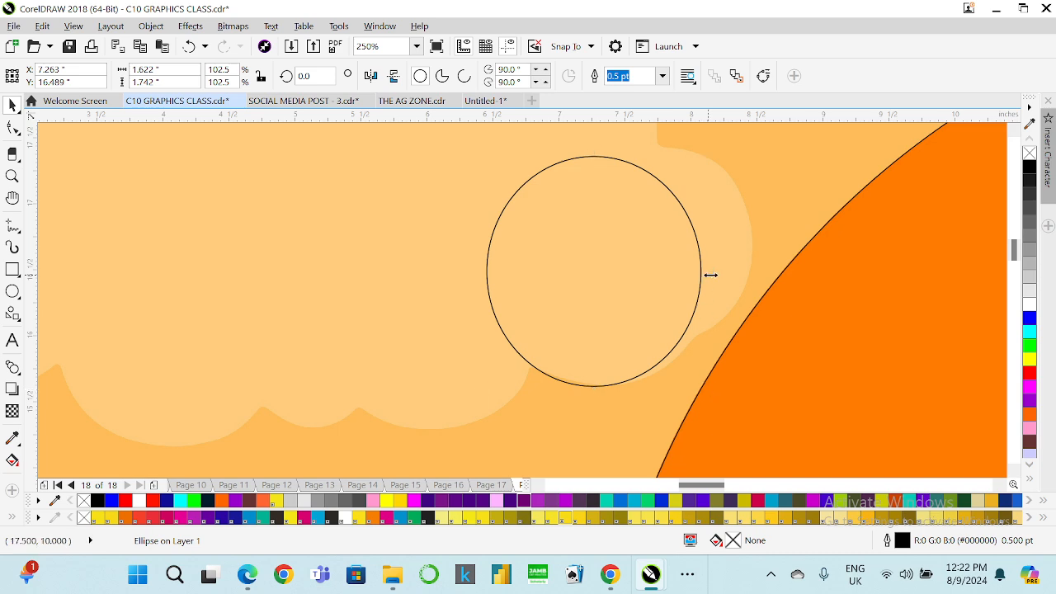
{"action": "left_click_drag", "start_coordinate": [707, 273], "coordinate": [715, 274]}
- Duplicate the lower-right bump's ellipse and fit the copy over the large left cloud's far-right bump at about 1.71 by 1.61 inches
{"action": "key", "text": "ctrl+d"}
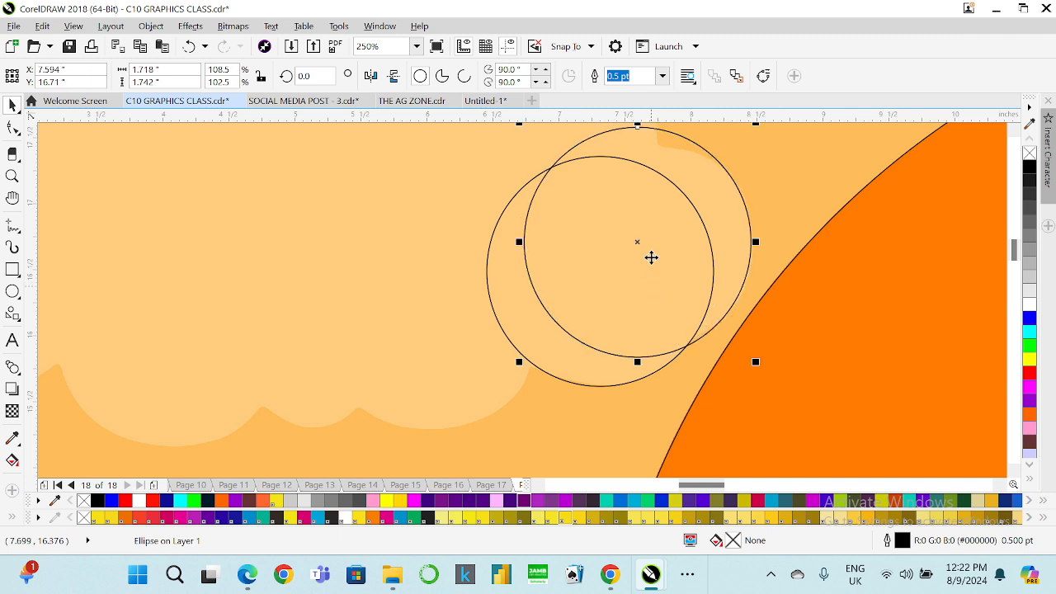
{"action": "scroll", "coordinate": [653, 232], "scroll_direction": "down", "scroll_amount": 2}
{"action": "scroll", "coordinate": [652, 179], "scroll_direction": "up", "scroll_amount": 2}
{"action": "left_click_drag", "start_coordinate": [637, 179], "coordinate": [634, 198]}
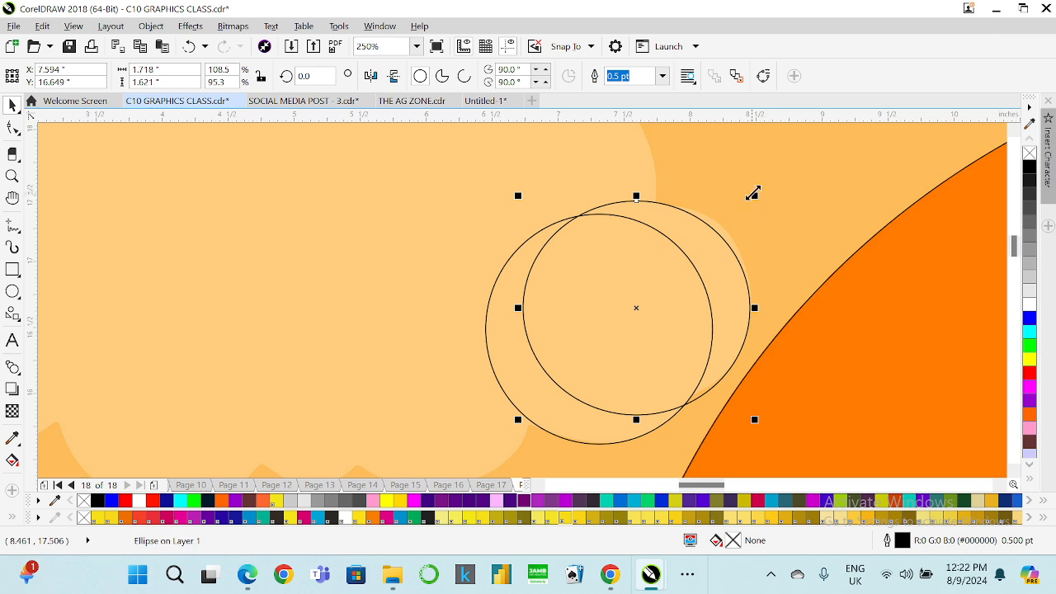
{"action": "left_click_drag", "start_coordinate": [758, 196], "coordinate": [759, 186]}
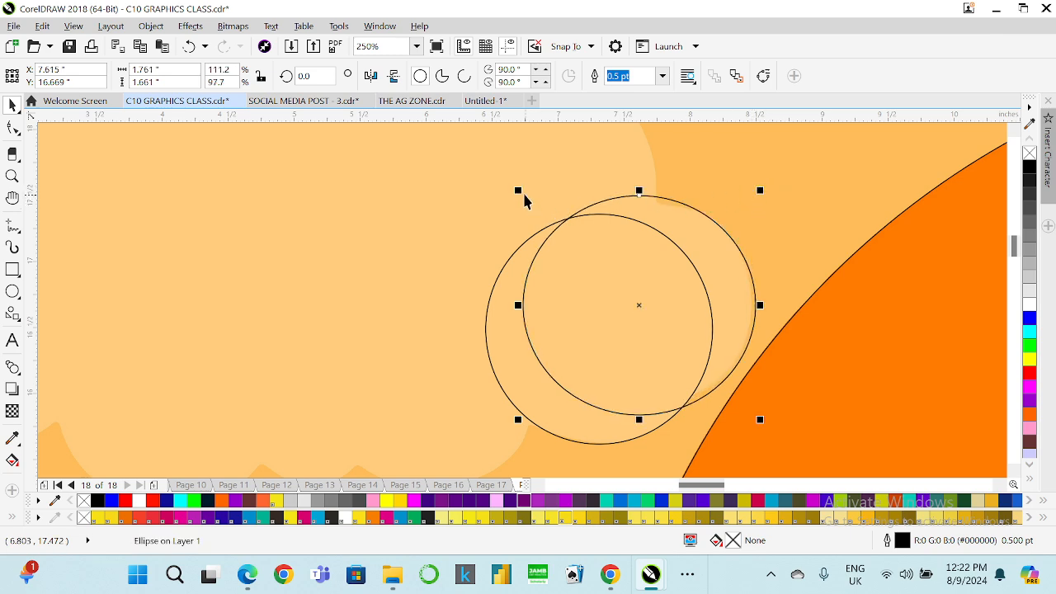
{"action": "left_click_drag", "start_coordinate": [518, 192], "coordinate": [526, 198]}
{"action": "key", "text": "Up"}
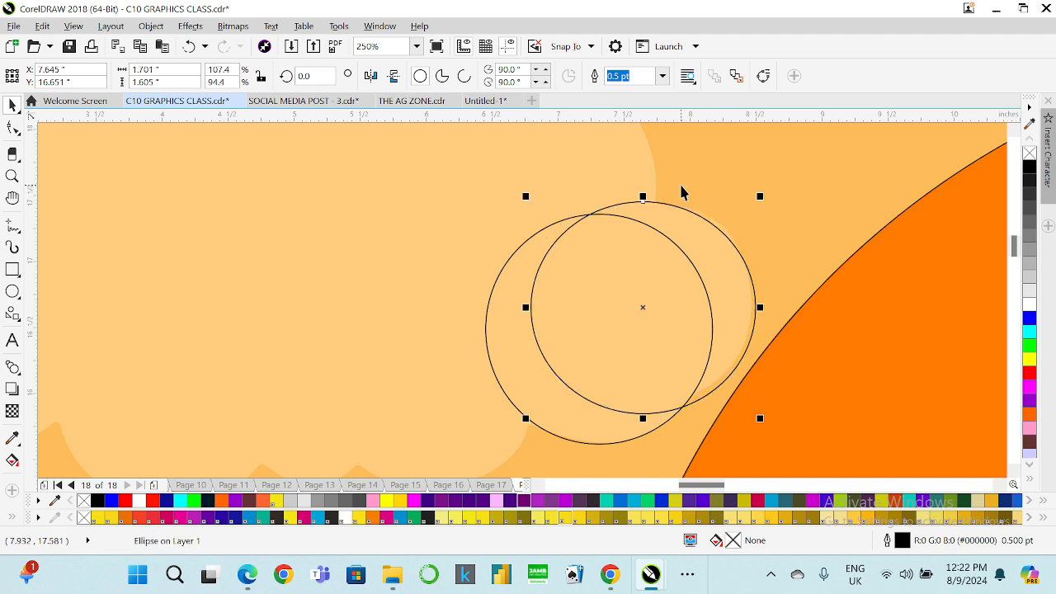
{"action": "left_click_drag", "start_coordinate": [761, 421], "coordinate": [757, 417]}
{"action": "scroll", "coordinate": [731, 206], "scroll_direction": "up", "scroll_amount": 2}
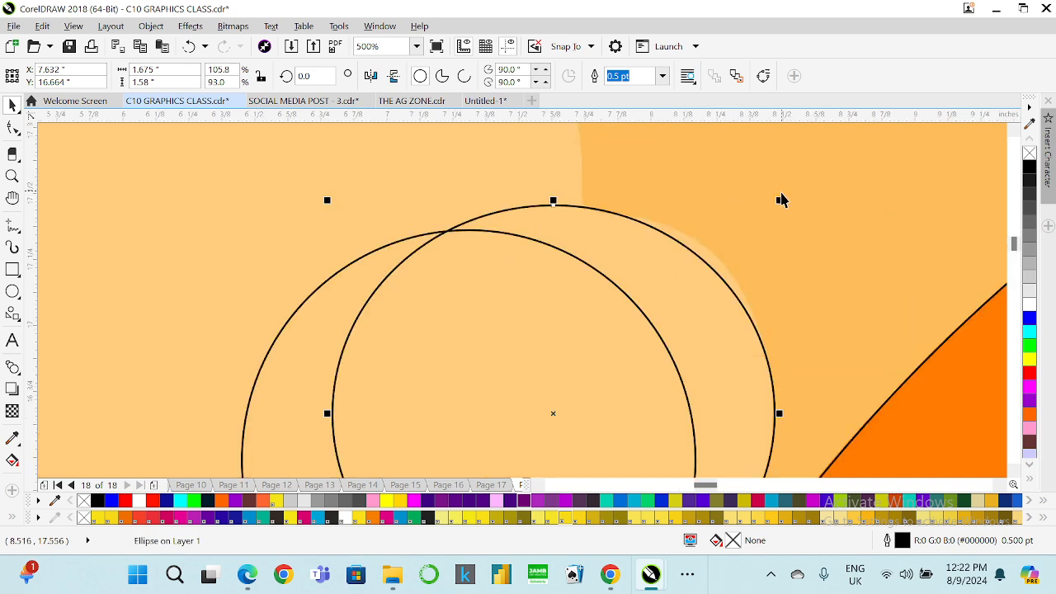
{"action": "left_click_drag", "start_coordinate": [781, 198], "coordinate": [789, 191]}
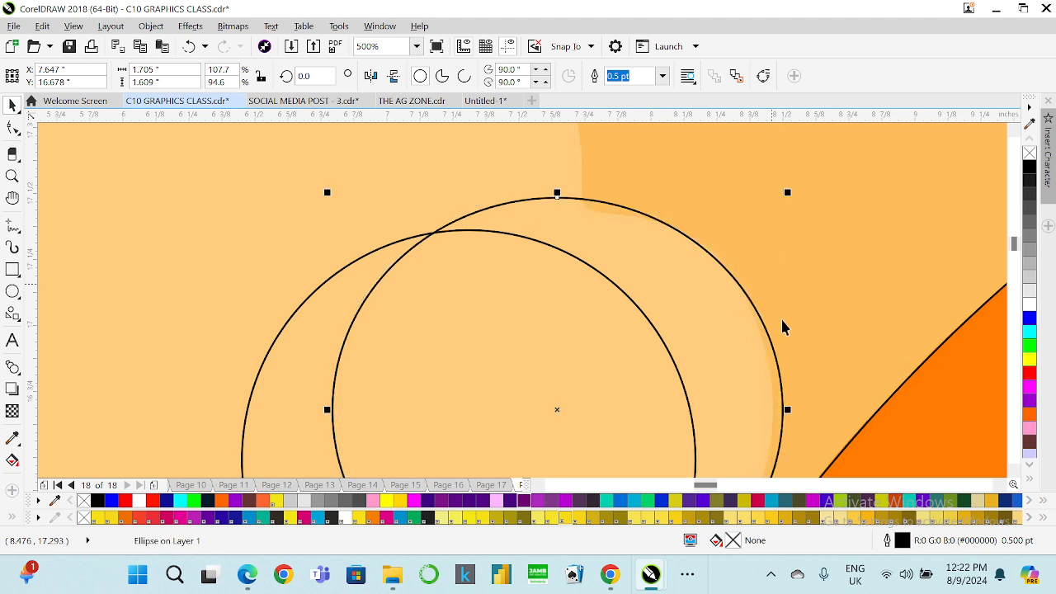
{"action": "mouse_move", "coordinate": [739, 353]}
{"action": "left_mouse_down"}
{"action": "mouse_move", "coordinate": [731, 361]}
{"action": "mouse_move", "coordinate": [732, 350]}
{"action": "left_mouse_up"}
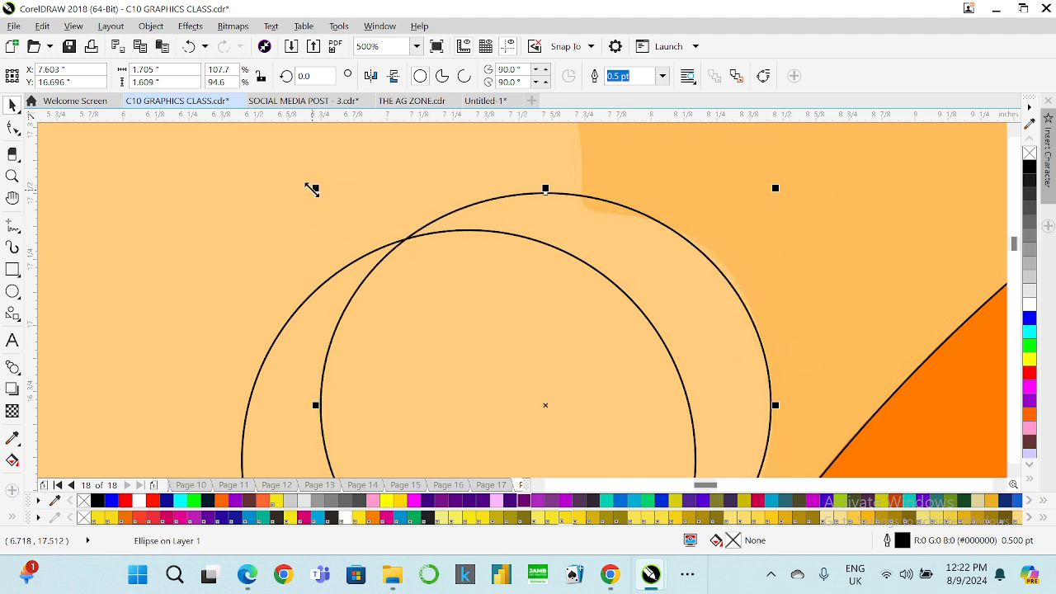
- Place another ellipse copy over the large left cloud's upper-right bump and scale it to about 2.17 by 1.89 inches
{"action": "scroll", "coordinate": [437, 283], "scroll_direction": "down", "scroll_amount": 2}
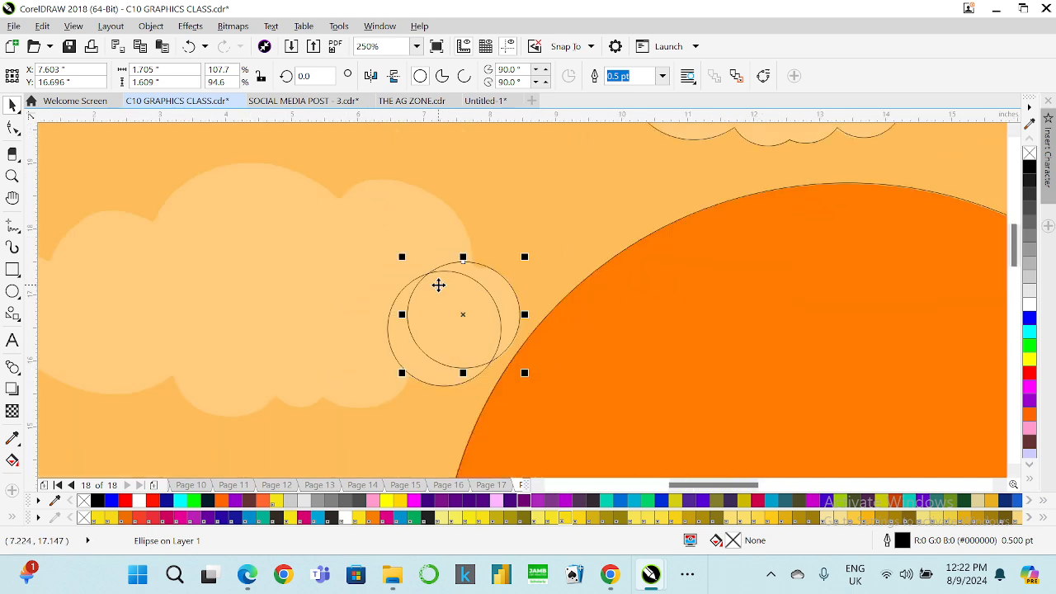
{"action": "key", "text": "ctrl+d"}
{"action": "left_click_drag", "start_coordinate": [482, 302], "coordinate": [386, 236]}
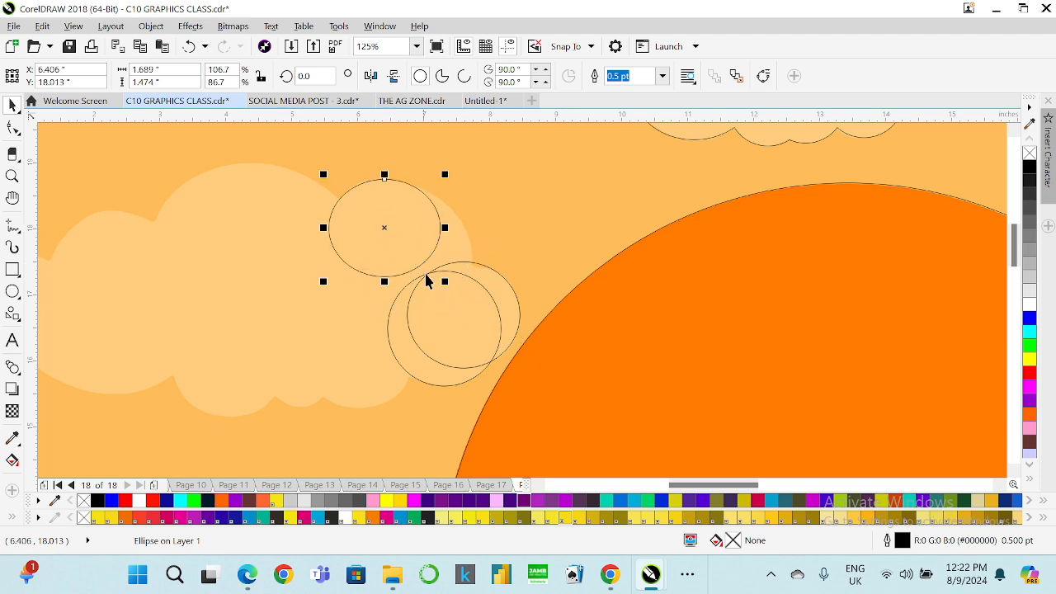
{"action": "left_click_drag", "start_coordinate": [444, 281], "coordinate": [476, 306]}
{"action": "scroll", "coordinate": [445, 211], "scroll_direction": "up", "scroll_amount": 2}
{"action": "left_click_drag", "start_coordinate": [424, 228], "coordinate": [432, 257]}
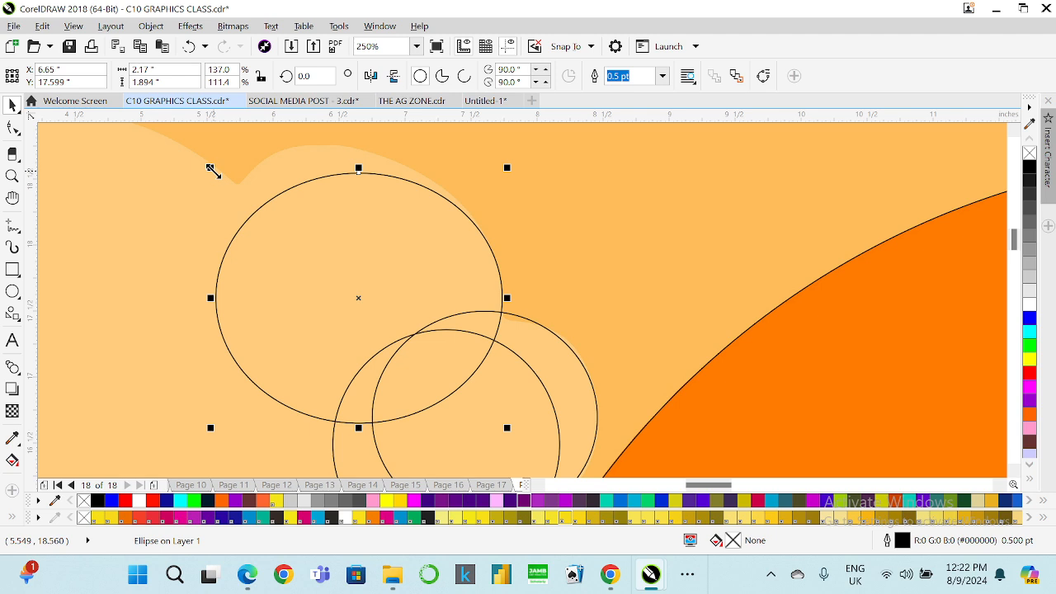
- Duplicate the upper-right bump's ellipse and fit the copy along the bump's top edge at about 2.40 by 2.10 inches
{"action": "key", "text": "ctrl+d"}
{"action": "left_click_drag", "start_coordinate": [346, 219], "coordinate": [431, 330]}
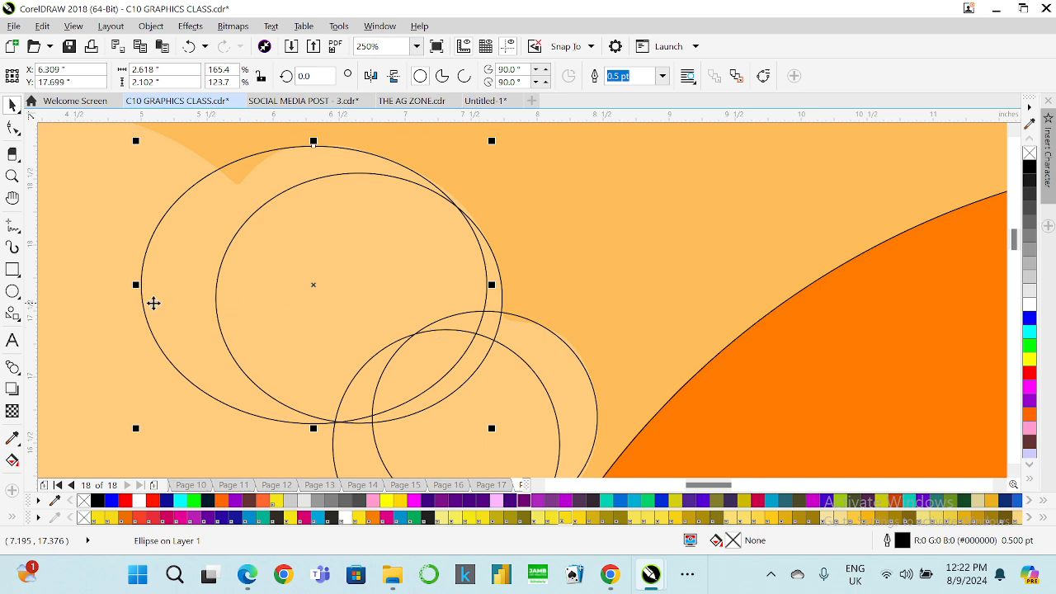
{"action": "left_click_drag", "start_coordinate": [136, 285], "coordinate": [179, 292]}
{"action": "scroll", "coordinate": [420, 366], "scroll_direction": "down", "scroll_amount": 4}
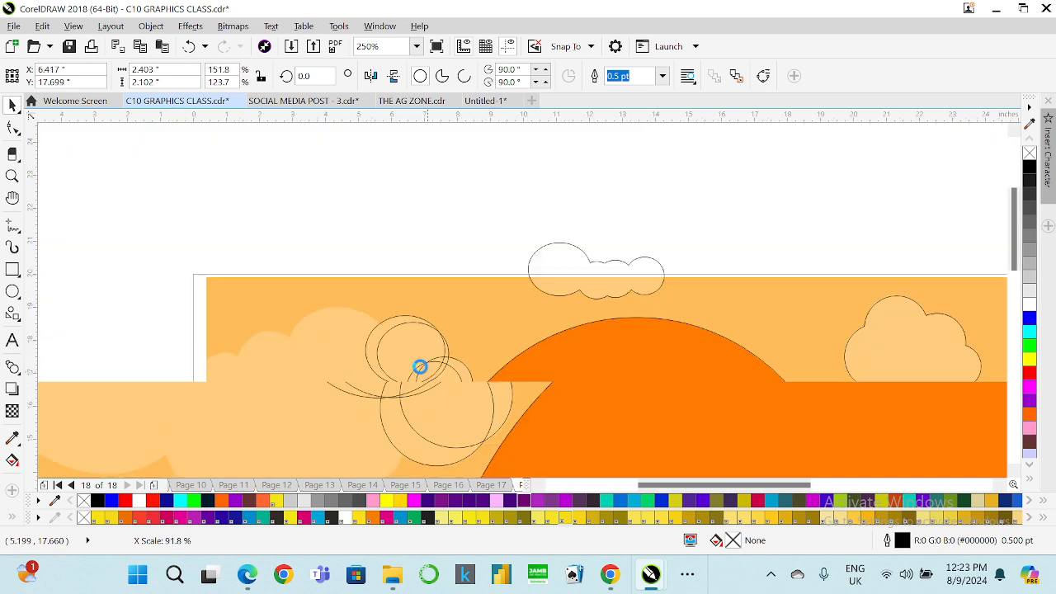
- Place an ellipse copy over the left cloud's tallest central bump and fit it at about 3.14 by 2.69 inches
{"action": "scroll", "coordinate": [314, 353], "scroll_direction": "up", "scroll_amount": 2}
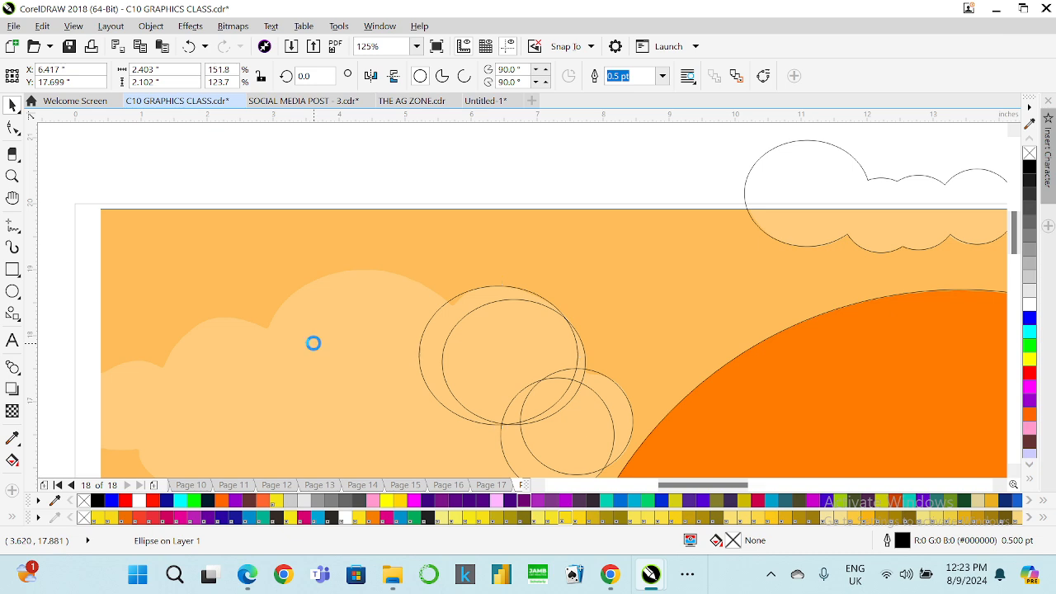
{"action": "left_click_drag", "start_coordinate": [484, 338], "coordinate": [354, 347]}
{"action": "left_click_drag", "start_coordinate": [442, 426], "coordinate": [500, 446]}
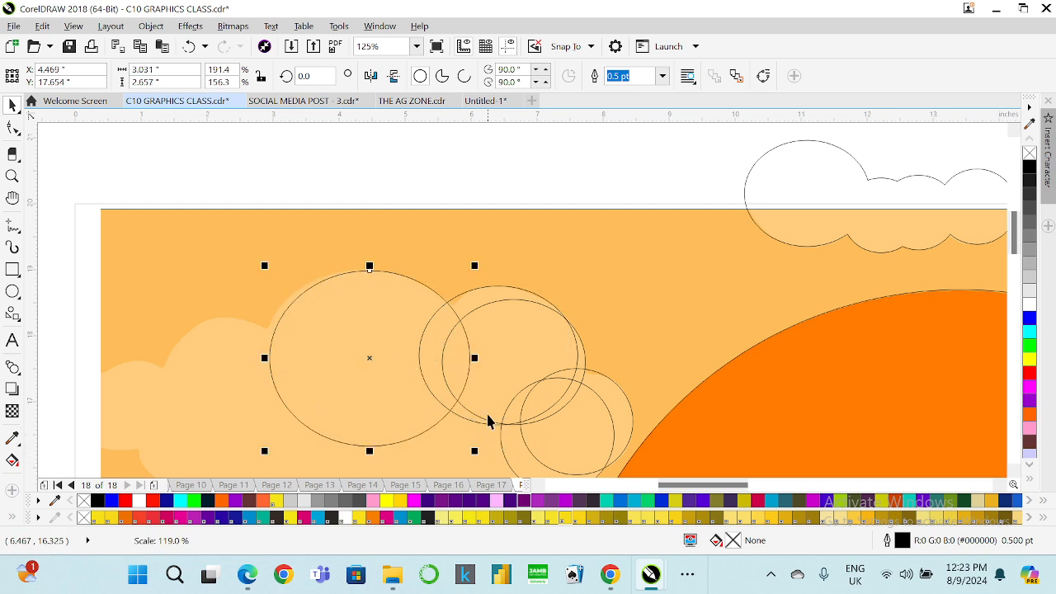
{"action": "scroll", "coordinate": [486, 347], "scroll_direction": "down", "scroll_amount": 2}
{"action": "scroll", "coordinate": [371, 305], "scroll_direction": "up", "scroll_amount": 2}
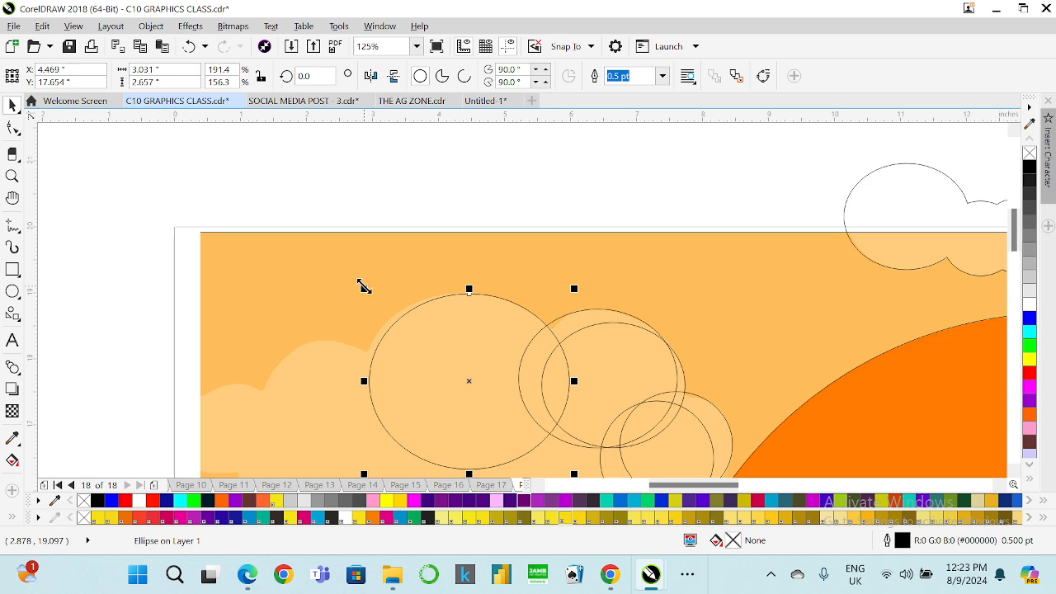
{"action": "left_click_drag", "start_coordinate": [364, 285], "coordinate": [338, 278]}
{"action": "scroll", "coordinate": [459, 287], "scroll_direction": "up", "scroll_amount": 2}
{"action": "scroll", "coordinate": [459, 288], "scroll_direction": "up", "scroll_amount": 3}
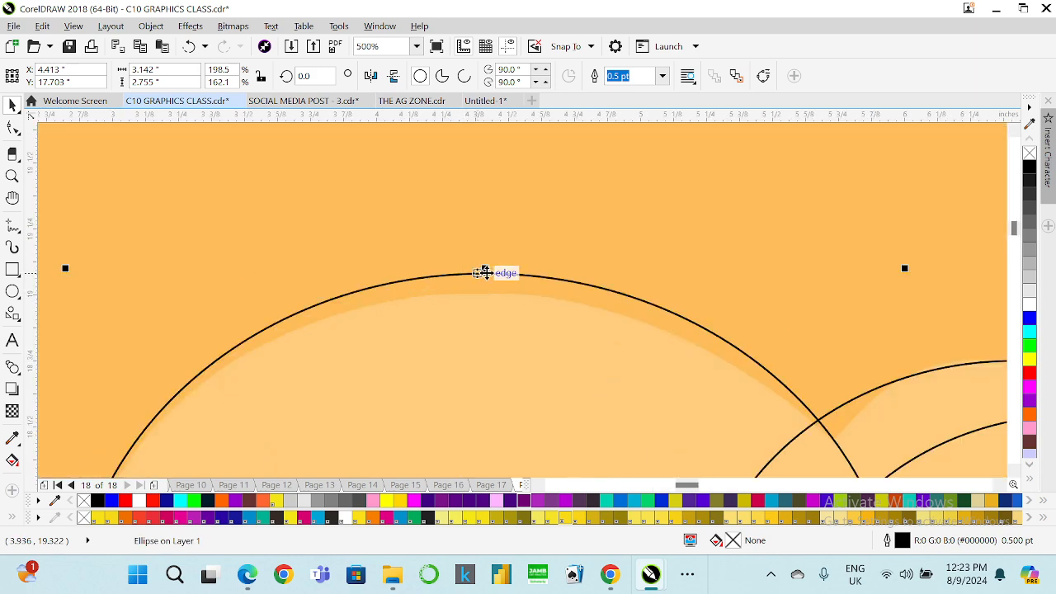
{"action": "left_click_drag", "start_coordinate": [486, 272], "coordinate": [484, 286]}
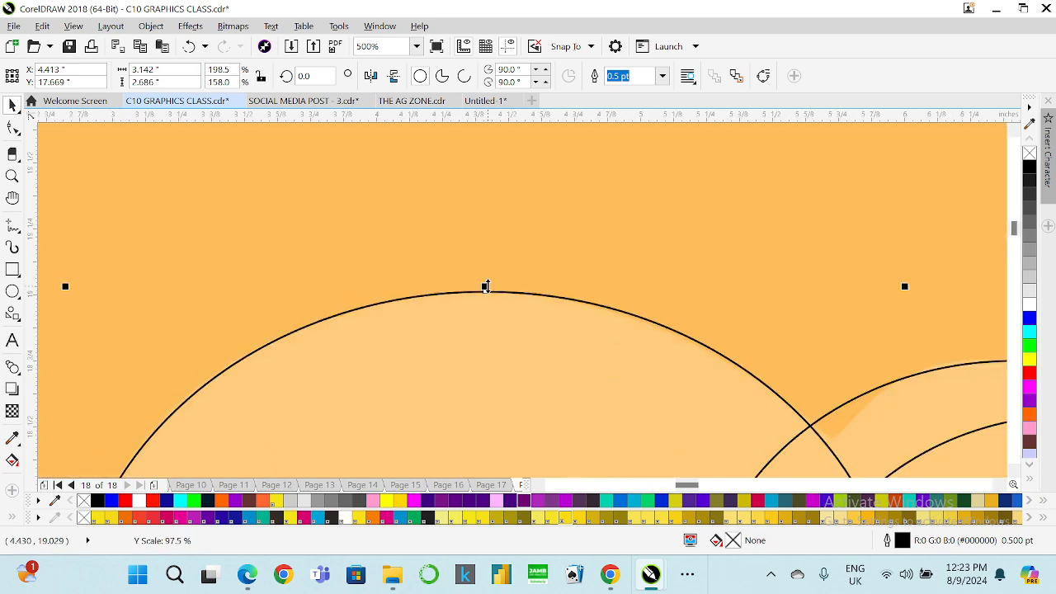
{"action": "scroll", "coordinate": [486, 281], "scroll_direction": "down", "scroll_amount": 5}
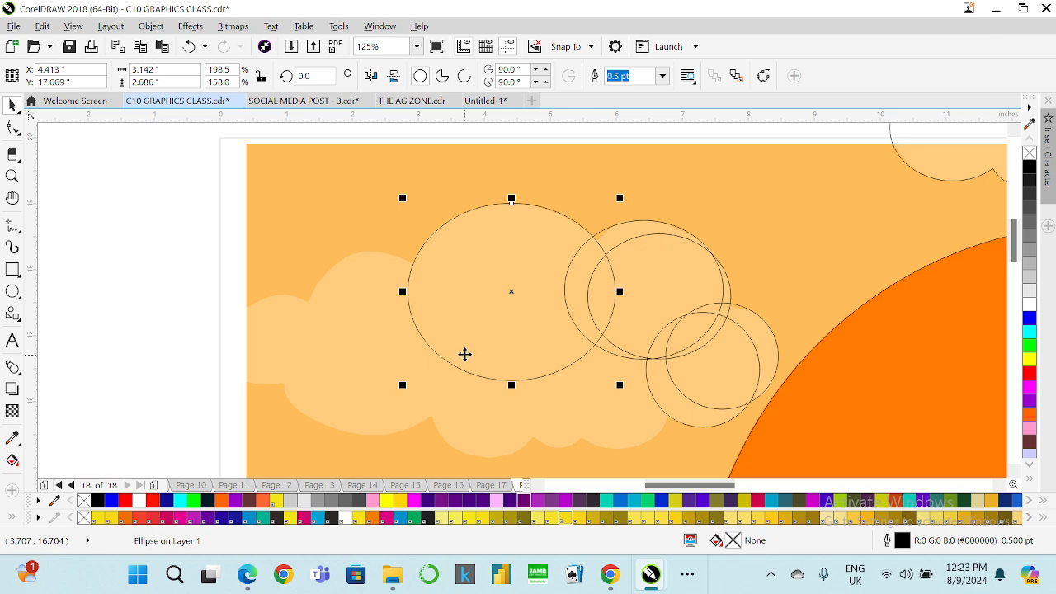
- Add another ellipse over the bump left of the tallest one and scale it to about 2.13 by 1.78 inches
{"action": "key", "text": "ctrl+v"}
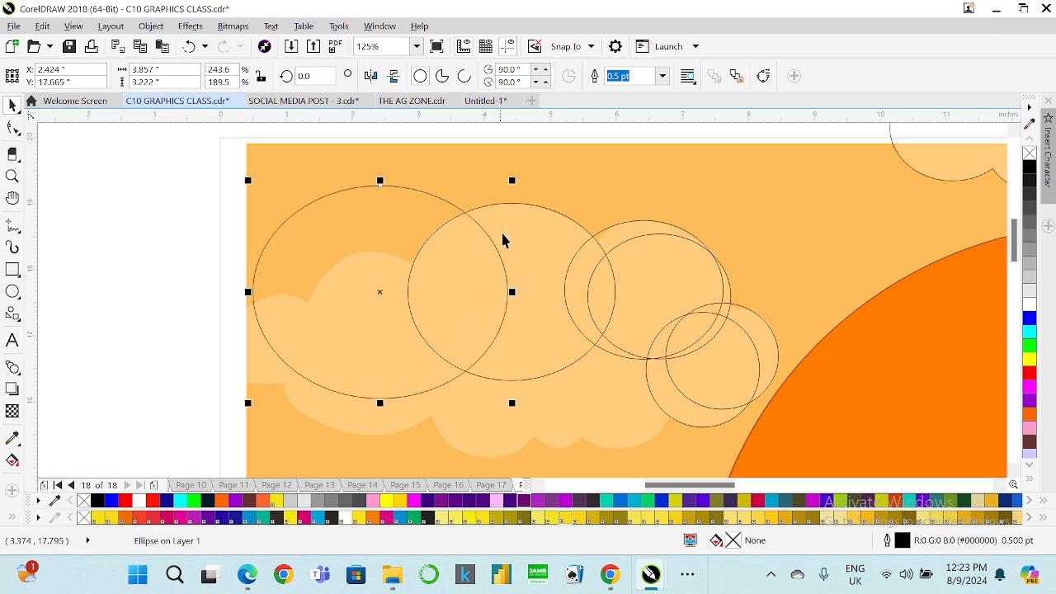
{"action": "left_click_drag", "start_coordinate": [512, 180], "coordinate": [360, 304]}
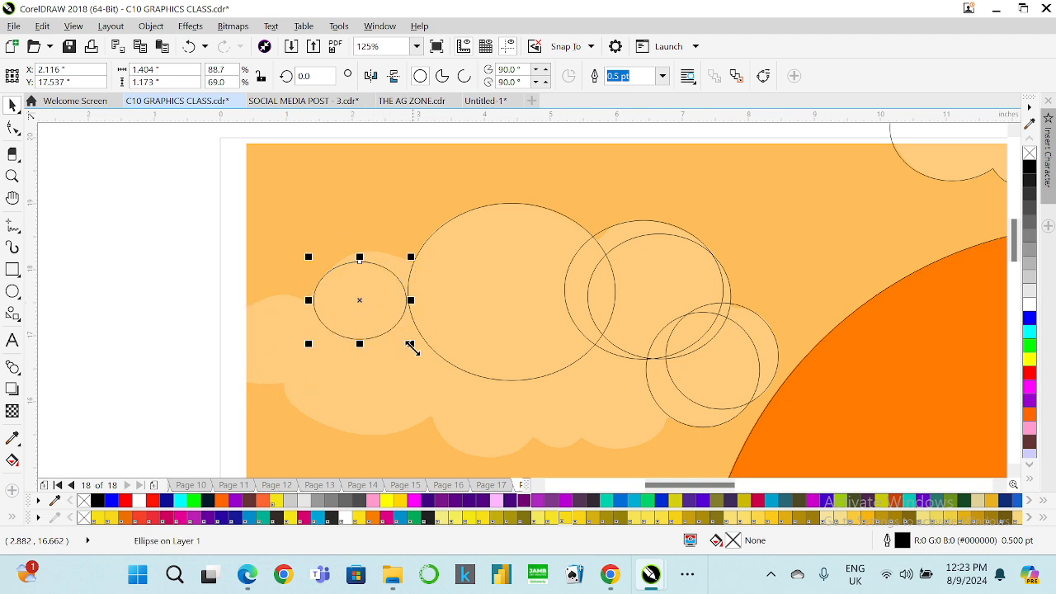
{"action": "left_click_drag", "start_coordinate": [411, 346], "coordinate": [458, 379]}
{"action": "scroll", "coordinate": [363, 283], "scroll_direction": "up", "scroll_amount": 3}
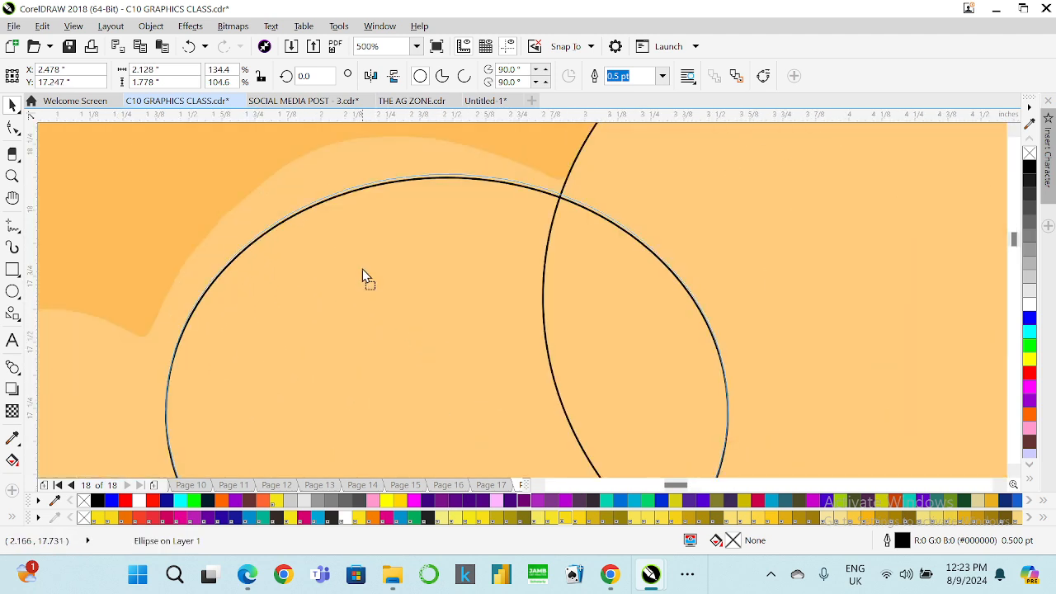
{"action": "left_click_drag", "start_coordinate": [363, 269], "coordinate": [356, 235]}
{"action": "scroll", "coordinate": [356, 234], "scroll_direction": "down", "scroll_amount": 2}
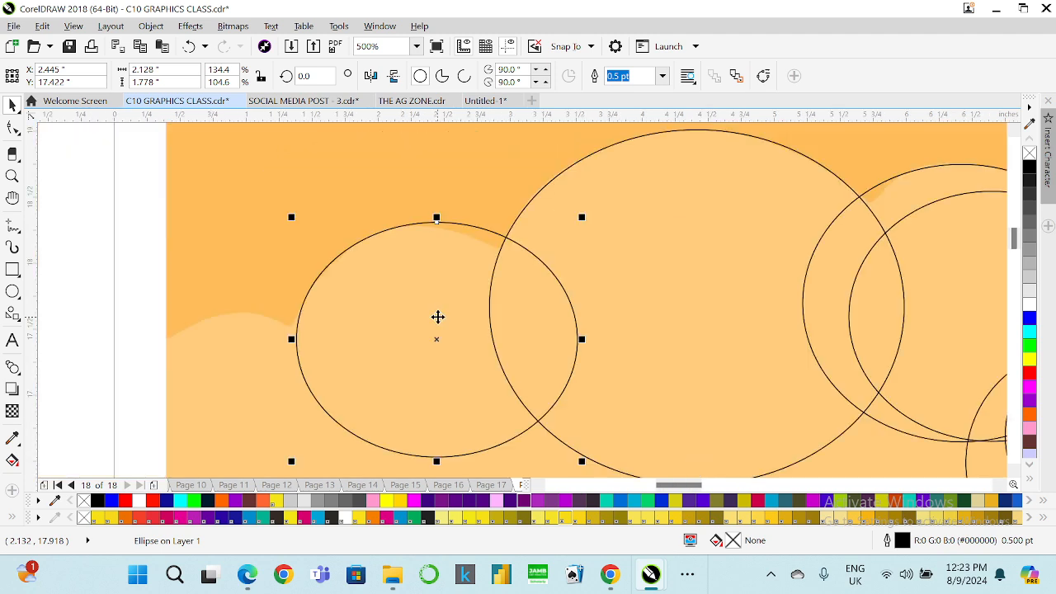
- Add an ellipse of about 2.48 by 2.03 inches and move it over the cloud's far-left bump at the image edge
{"action": "key", "text": "ctrl+v"}
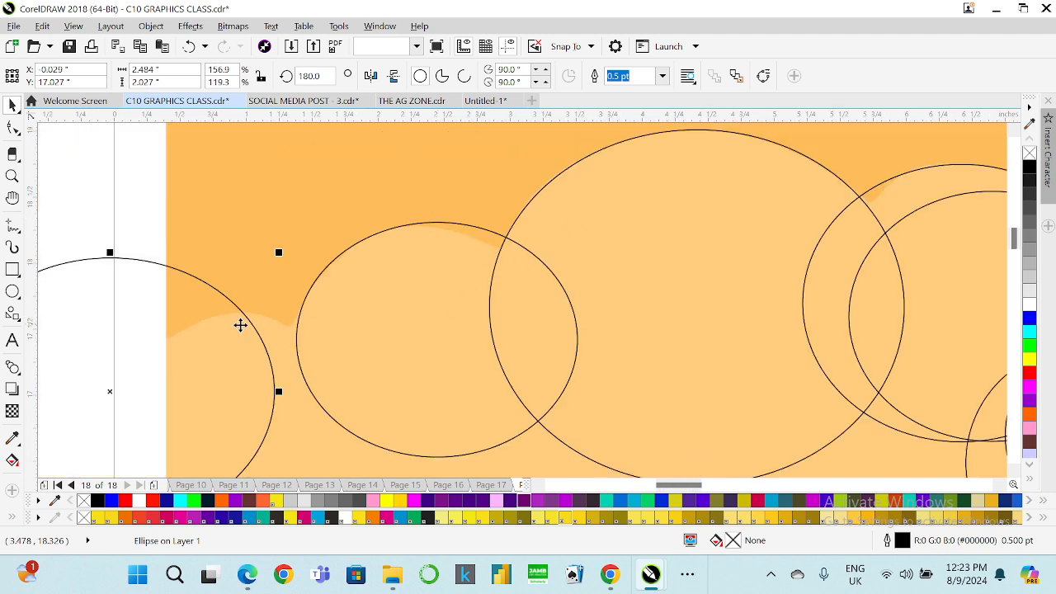
{"action": "left_click_drag", "start_coordinate": [186, 312], "coordinate": [468, 275]}
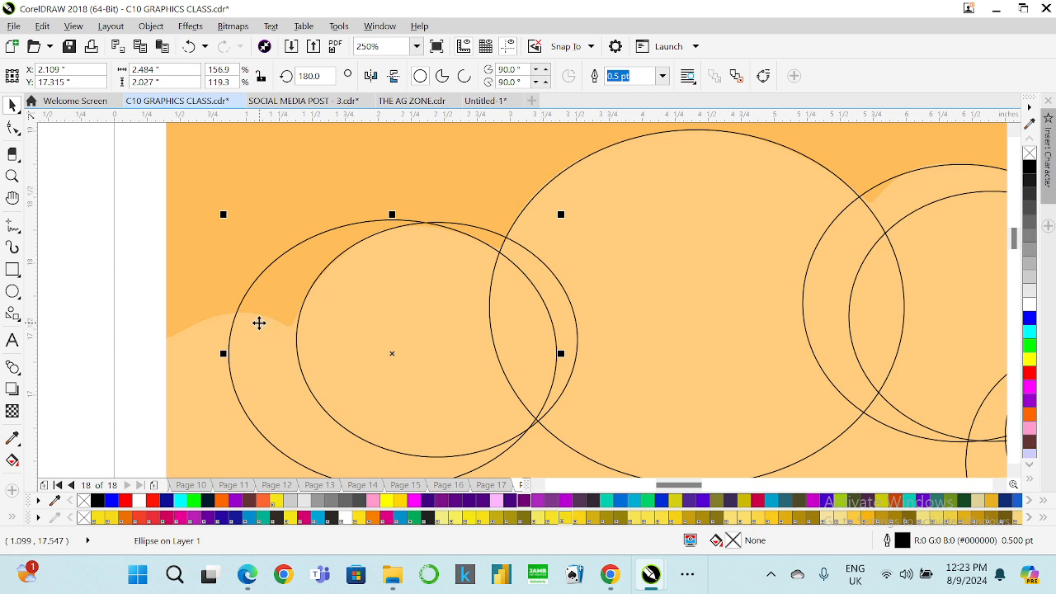
{"action": "scroll", "coordinate": [293, 300], "scroll_direction": "down", "scroll_amount": 3}
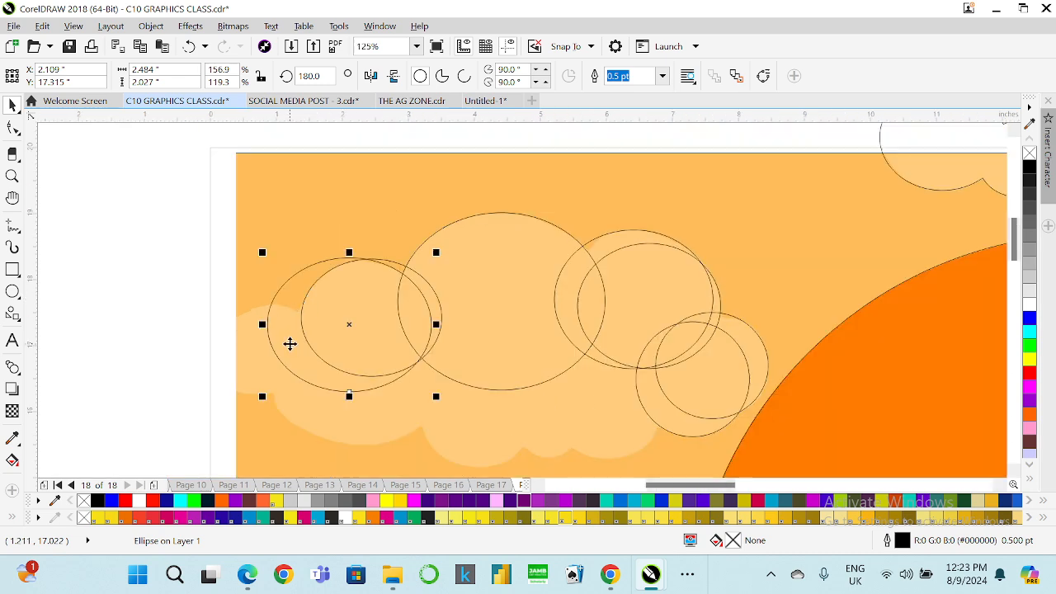
{"action": "left_click_drag", "start_coordinate": [290, 344], "coordinate": [183, 385]}
{"action": "scroll", "coordinate": [183, 385], "scroll_direction": "up", "scroll_amount": 3}
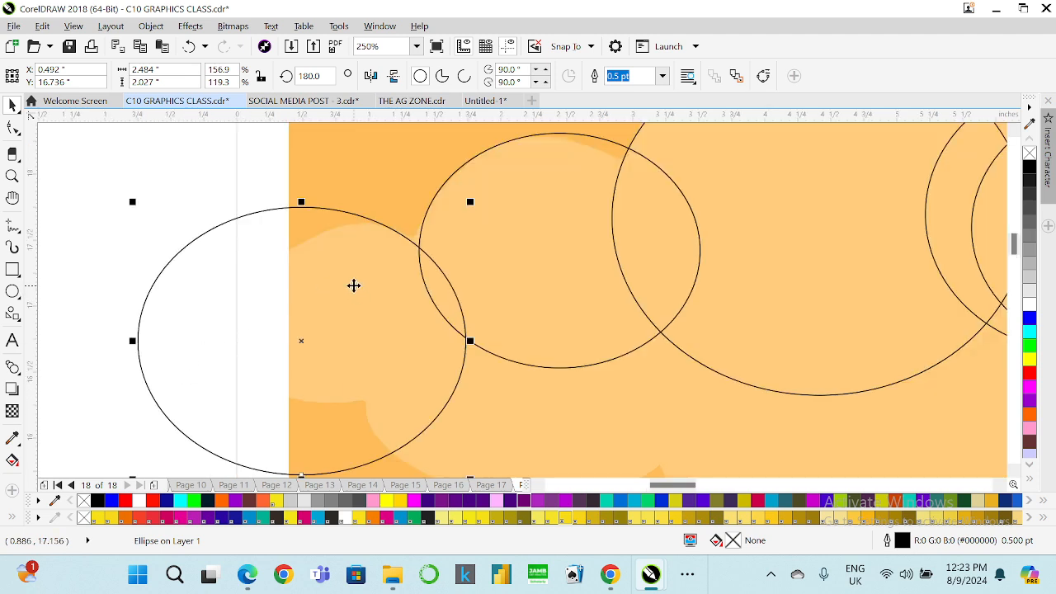
{"action": "key", "text": "ctrl+v"}
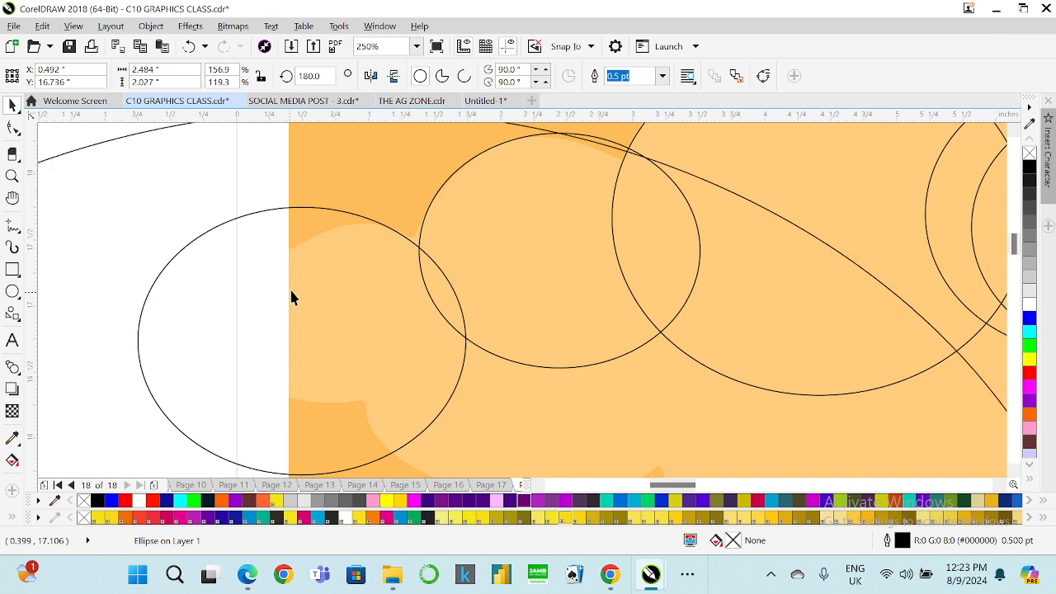
{"action": "scroll", "coordinate": [479, 298], "scroll_direction": "down", "scroll_amount": 2}
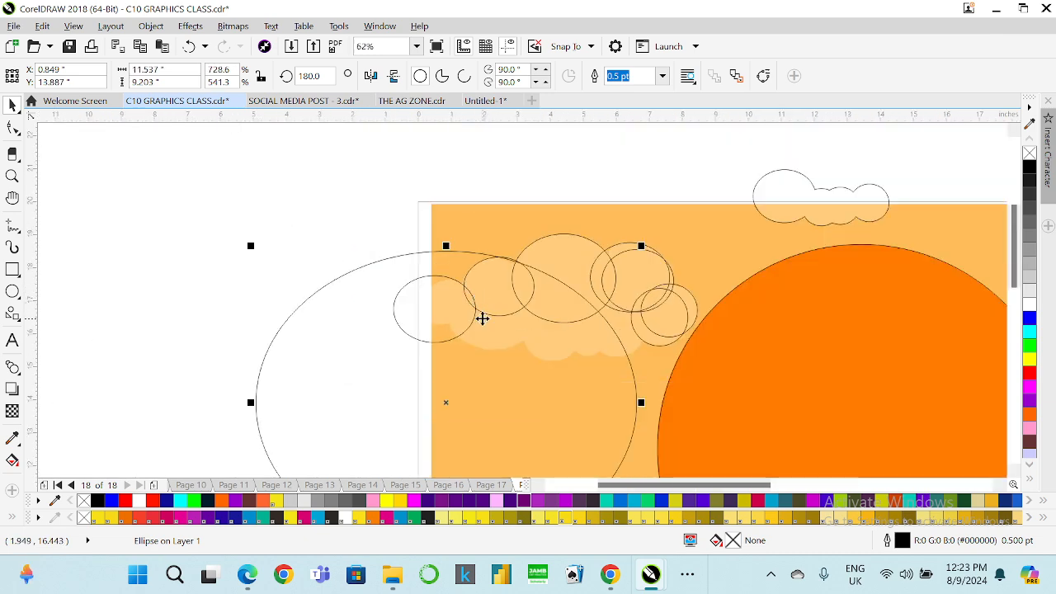
{"action": "key", "text": "Delete"}
- Duplicate the far-left bump's ellipse and shift the copy right to follow the bump's upper edge
{"action": "left_click", "coordinate": [441, 306]}
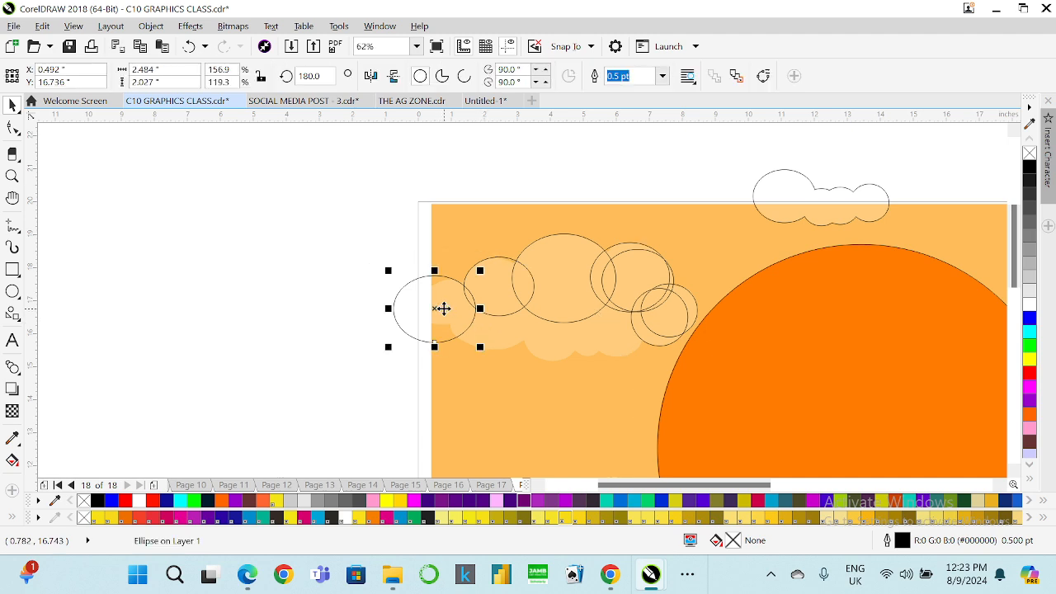
{"action": "scroll", "coordinate": [441, 307], "scroll_direction": "up", "scroll_amount": 1}
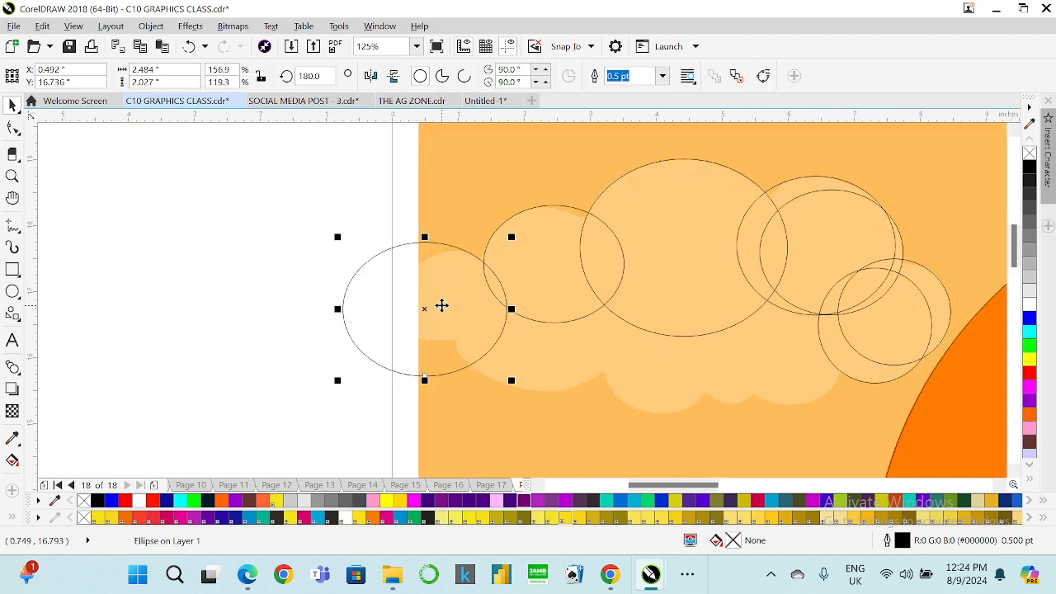
{"action": "key", "text": "ctrl+d"}
{"action": "left_click_drag", "start_coordinate": [403, 304], "coordinate": [430, 329]}
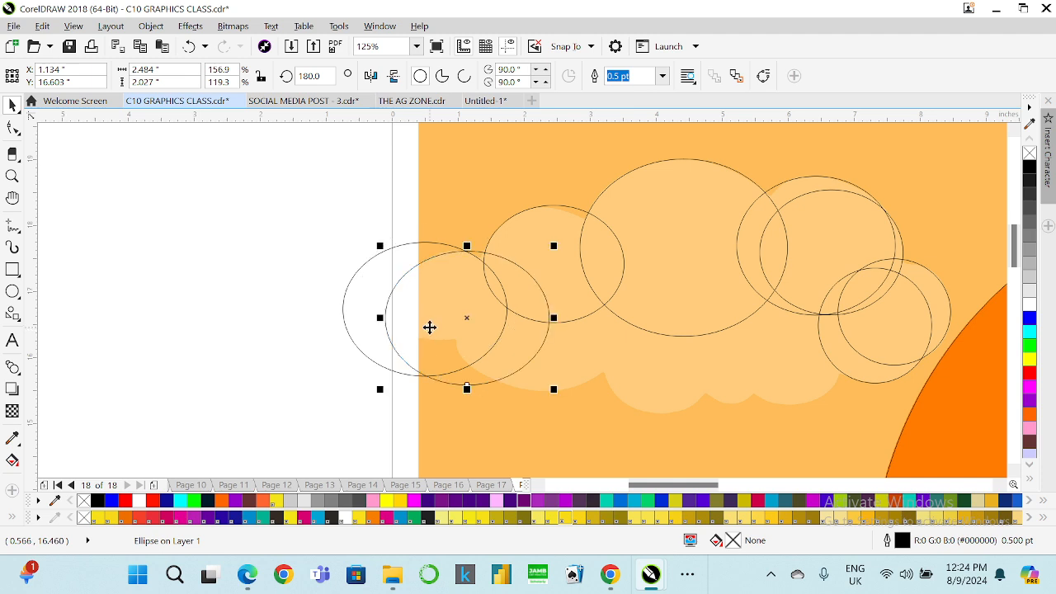
- Try to cut the overlapping copy out of the far-left ellipse, and undo the cut
{"action": "left_click", "coordinate": [363, 289], "text": "shift"}
{"action": "left_click", "coordinate": [558, 82]}
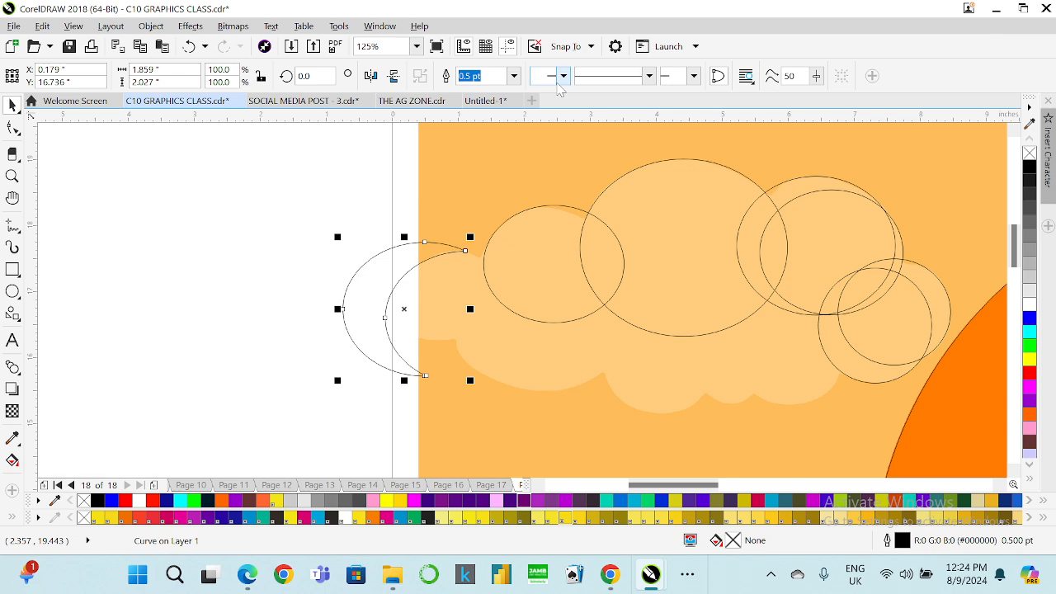
{"action": "key", "text": "ctrl+z"}
- Delete the original far-left ellipse that extends beyond the image edge, keeping only its shifted copy
{"action": "left_click", "coordinate": [300, 289]}
{"action": "left_click", "coordinate": [345, 307]}
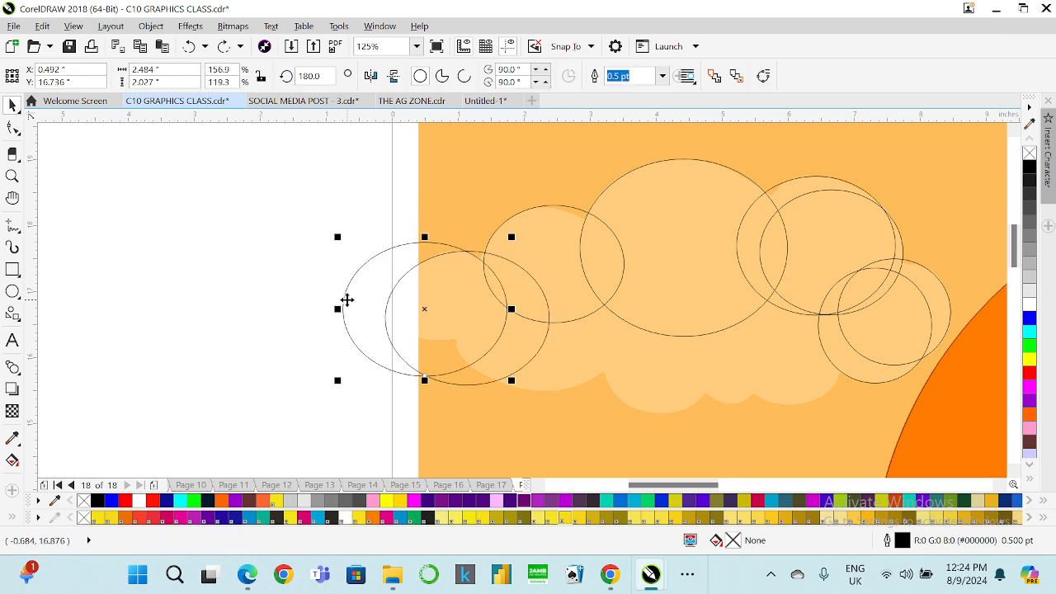
{"action": "key", "text": "Delete"}
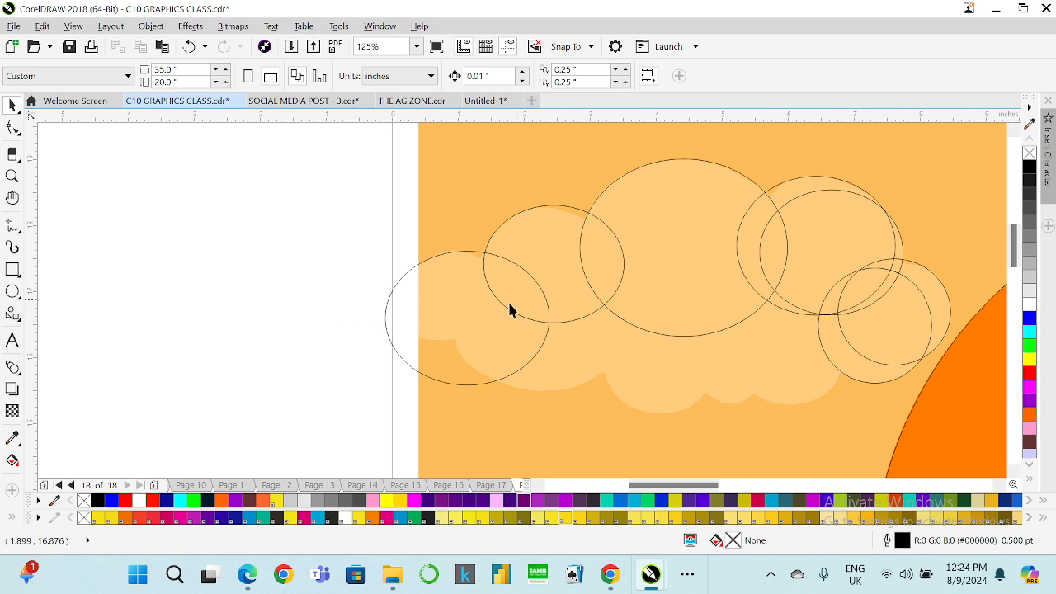
{"action": "left_click", "coordinate": [417, 357]}
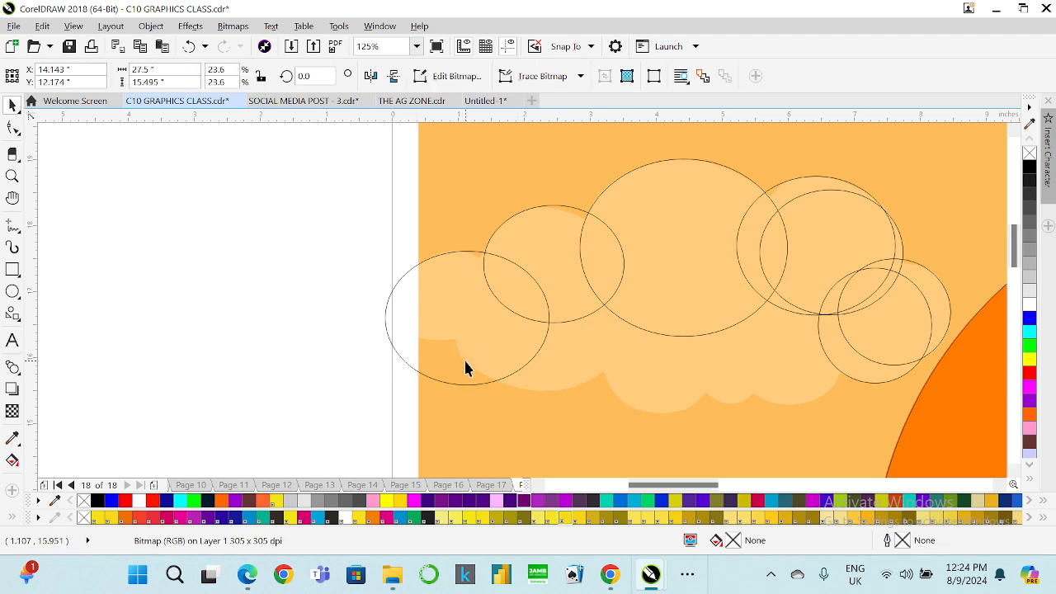
- Resize the far-left ellipse to about 2.15 by 1.37 inches so it fits the cloud's far-left bump
{"action": "left_click", "coordinate": [467, 384]}
{"action": "left_click_drag", "start_coordinate": [466, 388], "coordinate": [487, 348]}
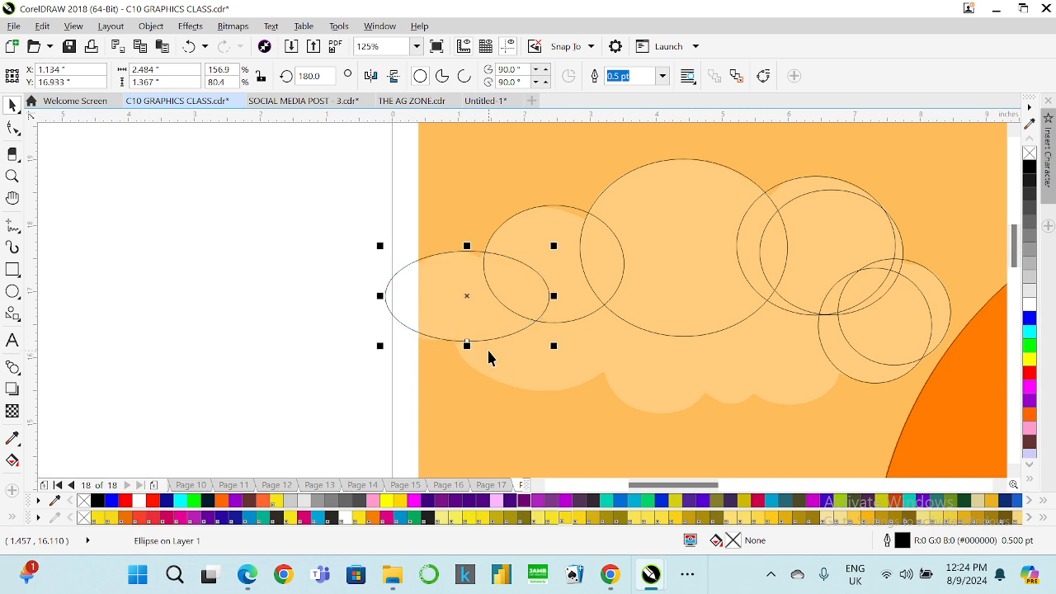
{"action": "scroll", "coordinate": [382, 297], "scroll_direction": "up", "scroll_amount": 2}
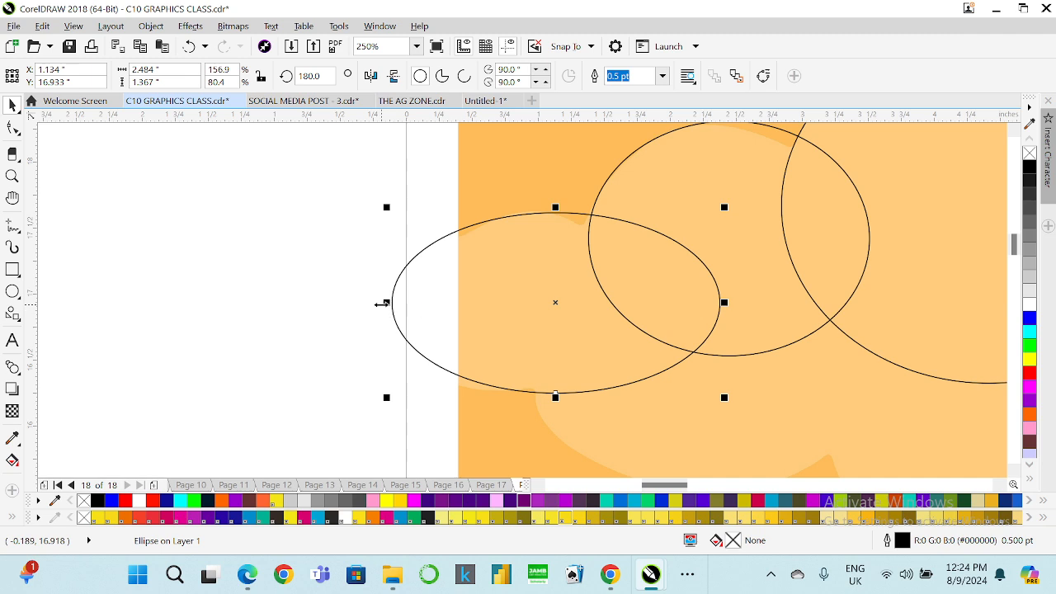
{"action": "left_click_drag", "start_coordinate": [381, 303], "coordinate": [397, 304]}
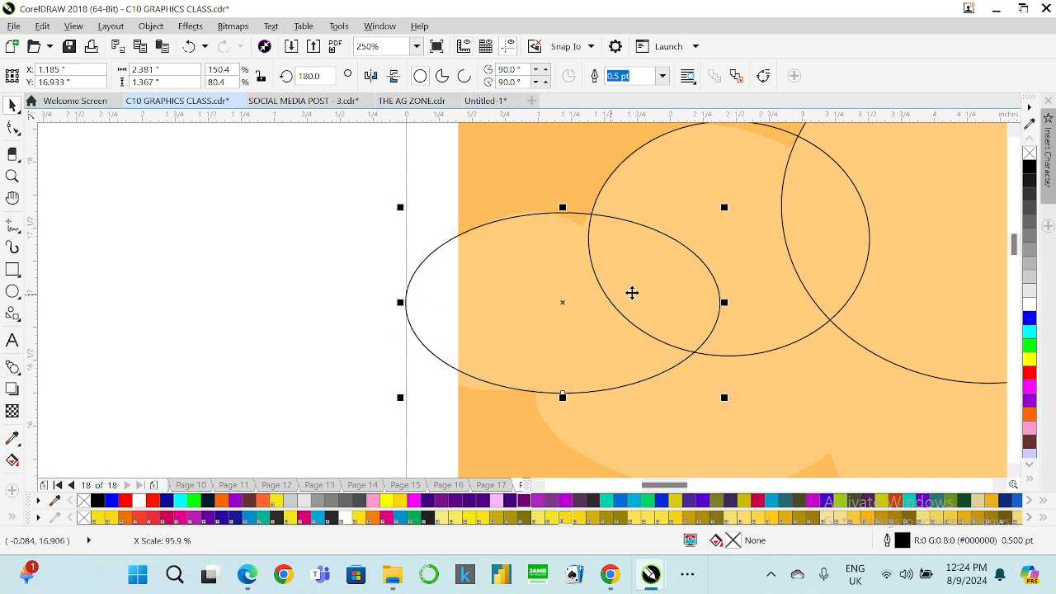
{"action": "left_click_drag", "start_coordinate": [721, 302], "coordinate": [694, 306]}
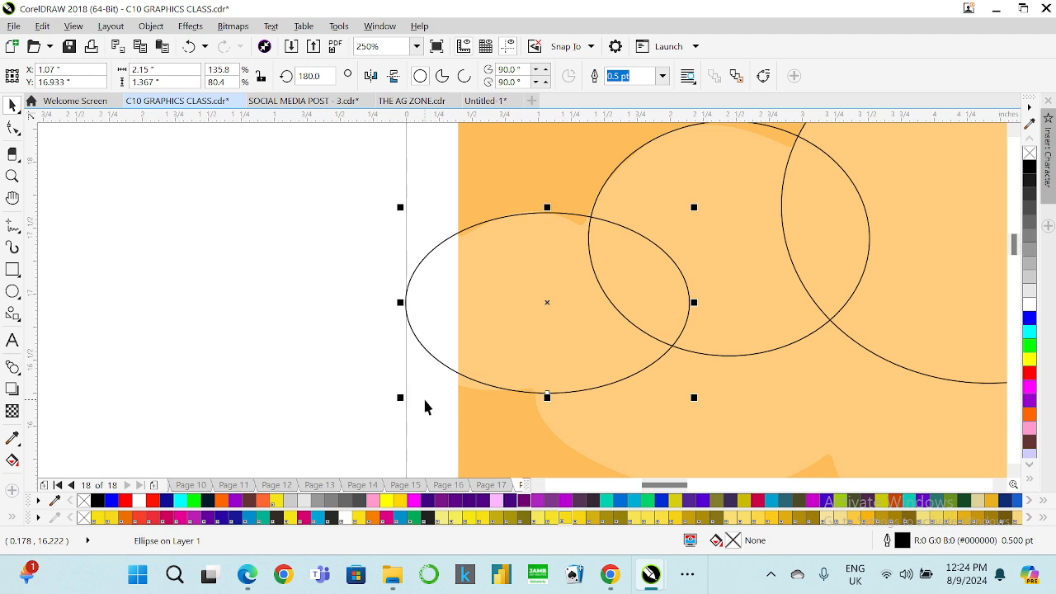
- Duplicate the far-left ellipse and fit the copy, about 2.15 by 1.42 inches, over the cloud's lower-left bump
{"action": "scroll", "coordinate": [480, 378], "scroll_direction": "down", "scroll_amount": 2}
{"action": "key", "text": "ctrl+d"}
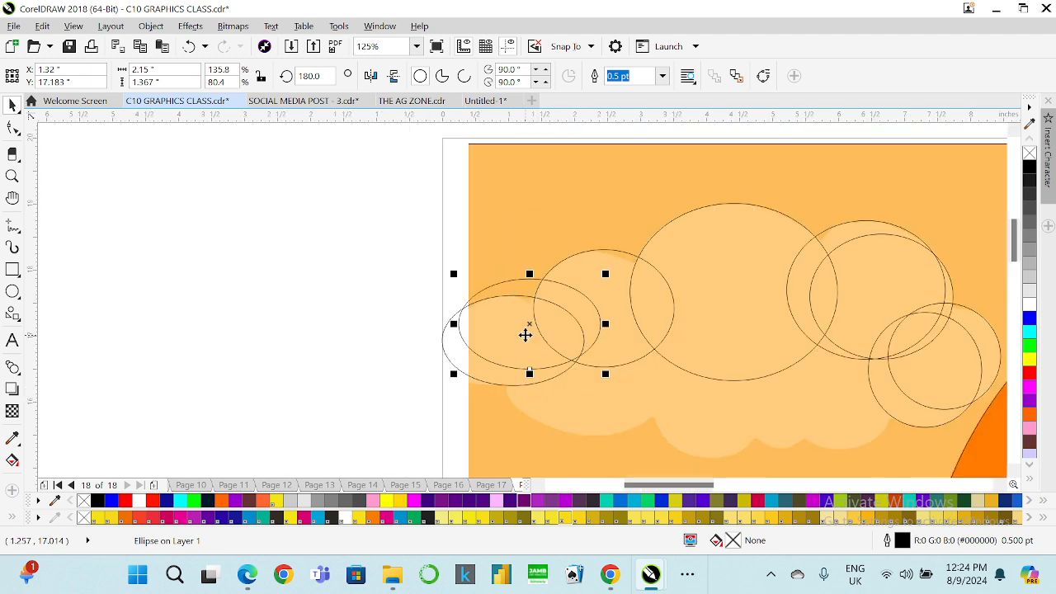
{"action": "left_click_drag", "start_coordinate": [526, 332], "coordinate": [584, 442]}
{"action": "scroll", "coordinate": [575, 422], "scroll_direction": "up", "scroll_amount": 2}
{"action": "scroll", "coordinate": [673, 399], "scroll_direction": "down", "scroll_amount": 2}
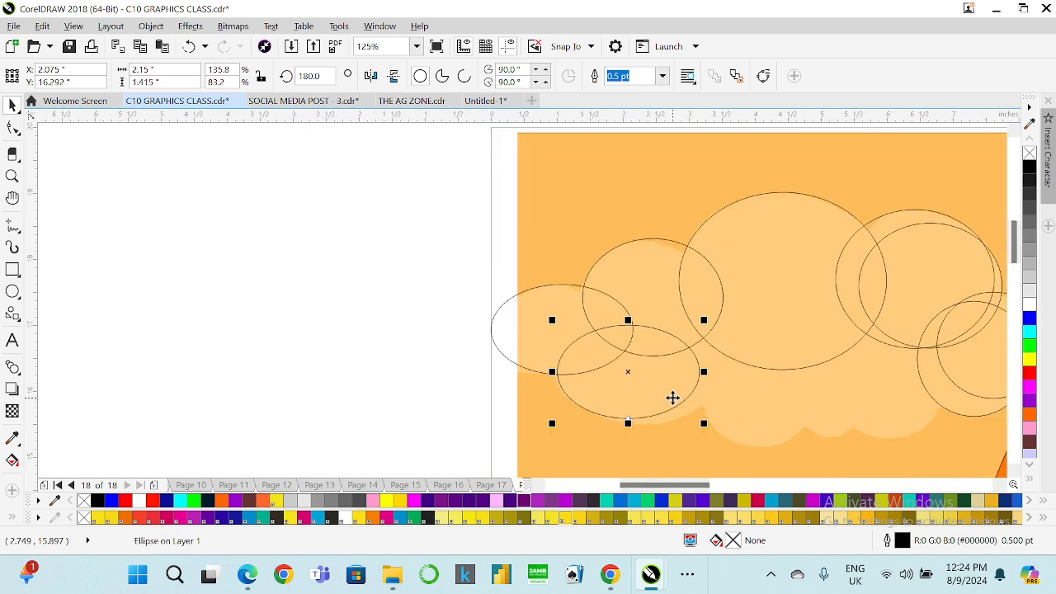
- Duplicate the lower-left bump's ellipse, shift the copy right along the bump's bottom edge and size it to about 2.16 by 1.47 inches
{"action": "key", "text": "ctrl+d"}
{"action": "left_click_drag", "start_coordinate": [677, 446], "coordinate": [640, 402]}
{"action": "scroll", "coordinate": [636, 435], "scroll_direction": "up", "scroll_amount": 2}
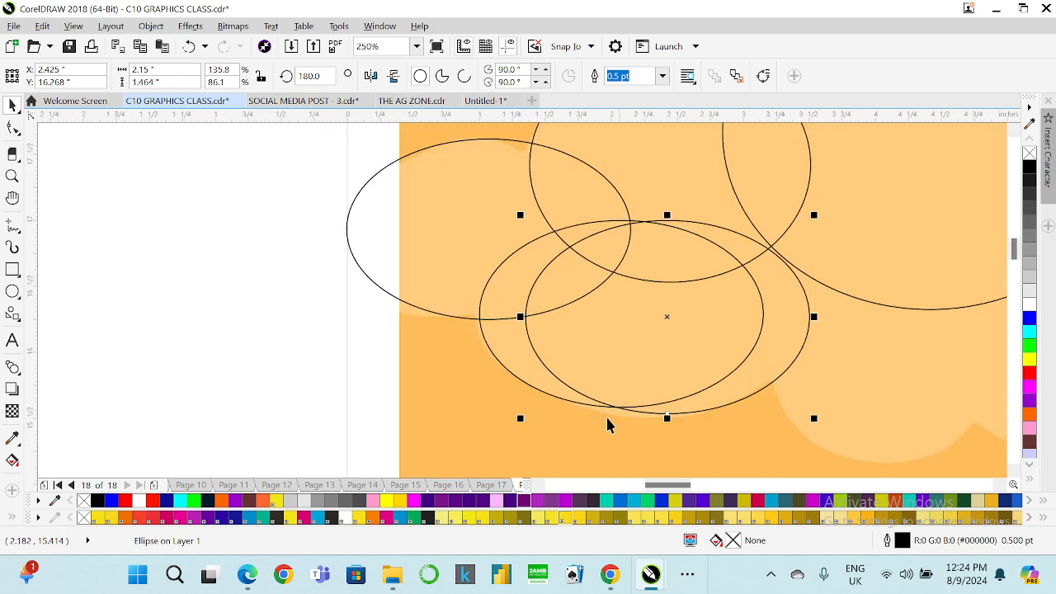
{"action": "left_click_drag", "start_coordinate": [522, 420], "coordinate": [504, 422]}
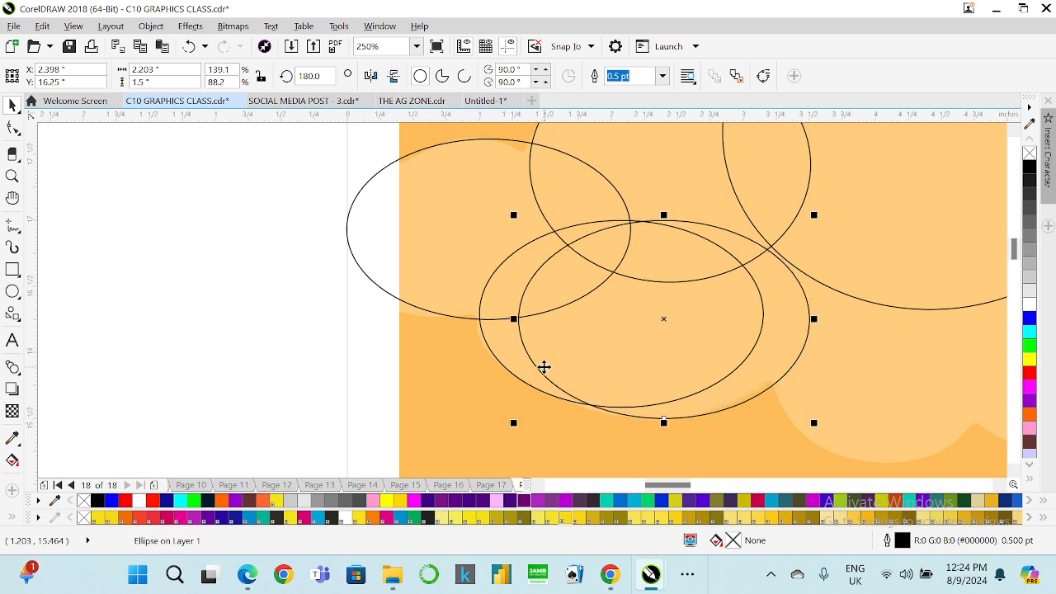
{"action": "scroll", "coordinate": [542, 368], "scroll_direction": "down", "scroll_amount": 2}
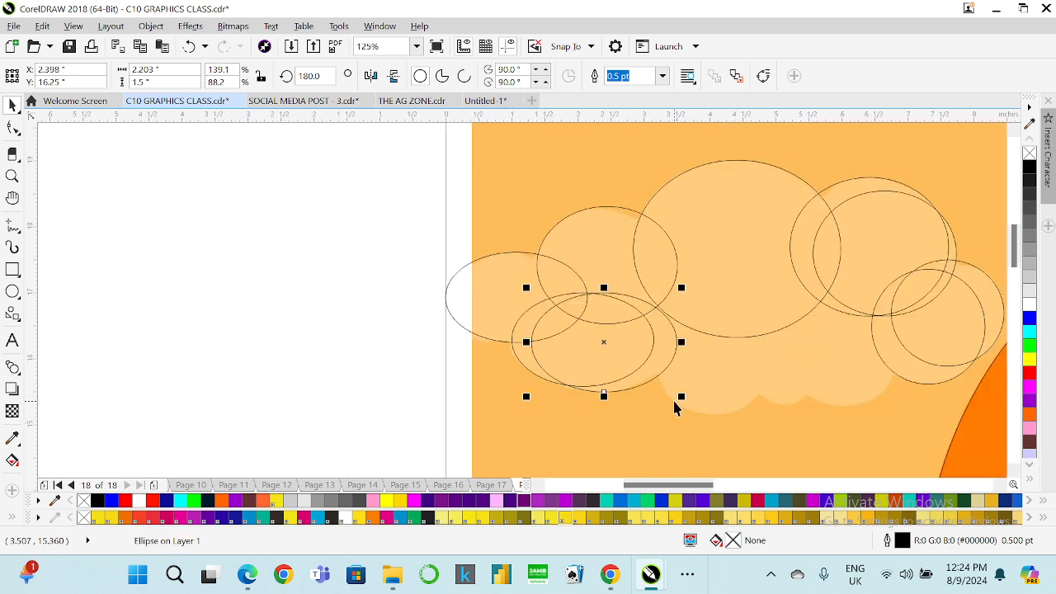
{"action": "scroll", "coordinate": [681, 395], "scroll_direction": "up", "scroll_amount": 2}
{"action": "left_click_drag", "start_coordinate": [686, 397], "coordinate": [681, 394]}
- Place another copy over the next bump along the cloud's bottom edge and resize it to about 1.75 by 1.53 inches
{"action": "scroll", "coordinate": [681, 394], "scroll_direction": "down", "scroll_amount": 2}
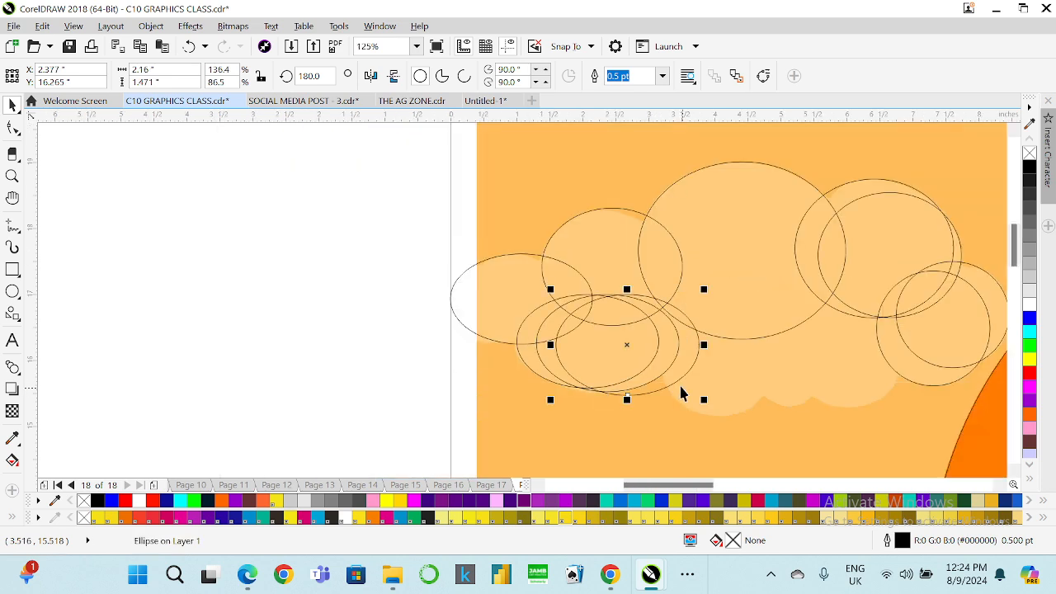
{"action": "left_click_drag", "start_coordinate": [630, 357], "coordinate": [733, 382]}
{"action": "scroll", "coordinate": [734, 381], "scroll_direction": "up", "scroll_amount": 2}
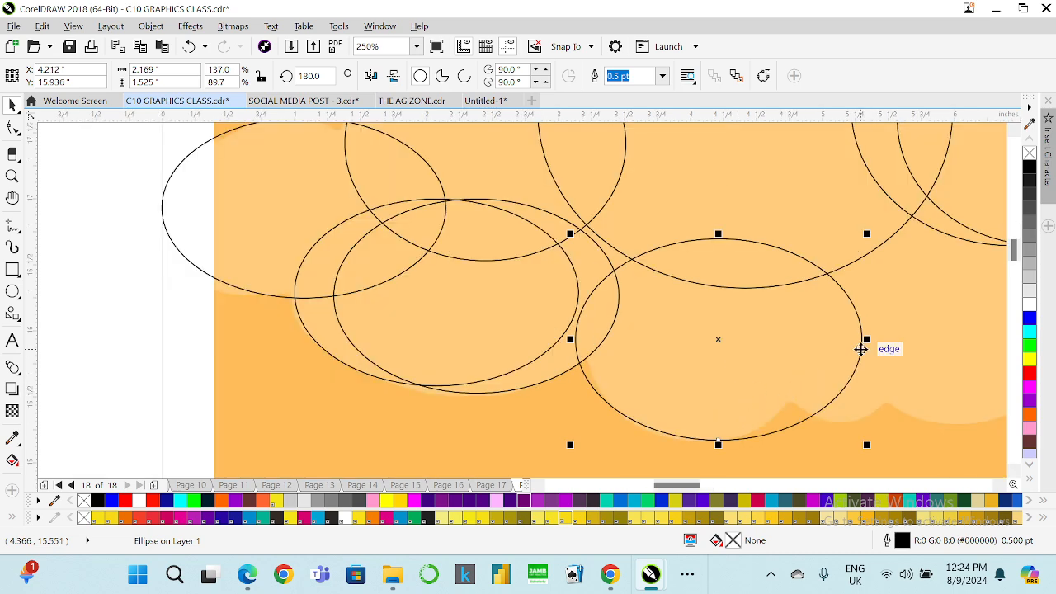
{"action": "left_click_drag", "start_coordinate": [863, 343], "coordinate": [819, 339]}
{"action": "left_click_drag", "start_coordinate": [569, 337], "coordinate": [578, 338]}
{"action": "scroll", "coordinate": [578, 339], "scroll_direction": "down", "scroll_amount": 2}
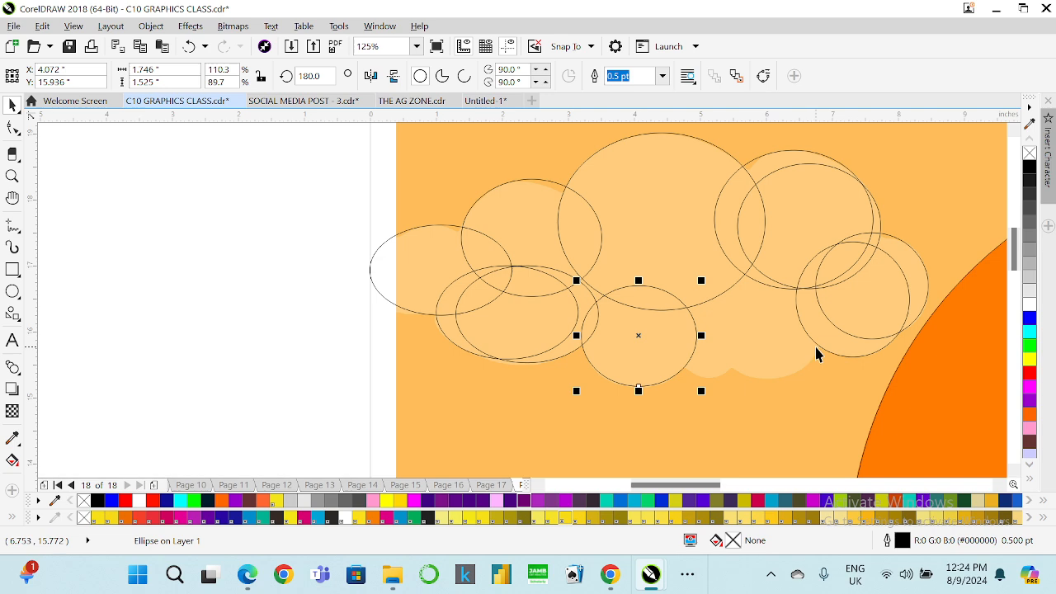
- Duplicate that ellipse and fit the copy, narrowed to about 1.27 by 1.58 inches, over the small neighbouring bottom bump
{"action": "key", "text": "ctrl+v"}
{"action": "scroll", "coordinate": [755, 355], "scroll_direction": "up", "scroll_amount": 1}
{"action": "left_click_drag", "start_coordinate": [741, 394], "coordinate": [664, 334]}
{"action": "left_click_drag", "start_coordinate": [756, 292], "coordinate": [749, 294]}
{"action": "scroll", "coordinate": [682, 375], "scroll_direction": "up", "scroll_amount": 1}
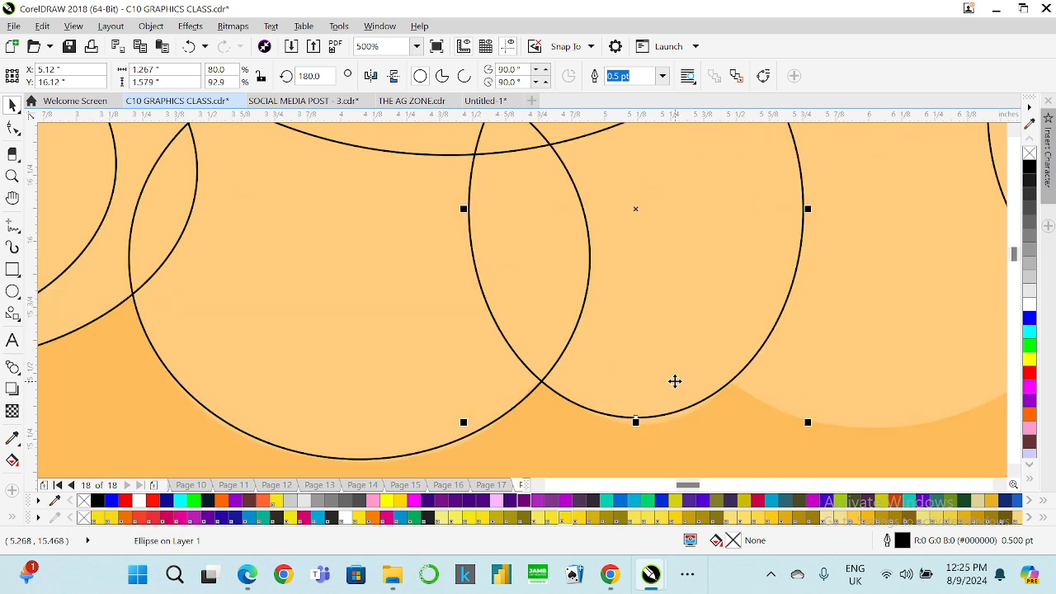
{"action": "scroll", "coordinate": [677, 386], "scroll_direction": "down", "scroll_amount": 1}
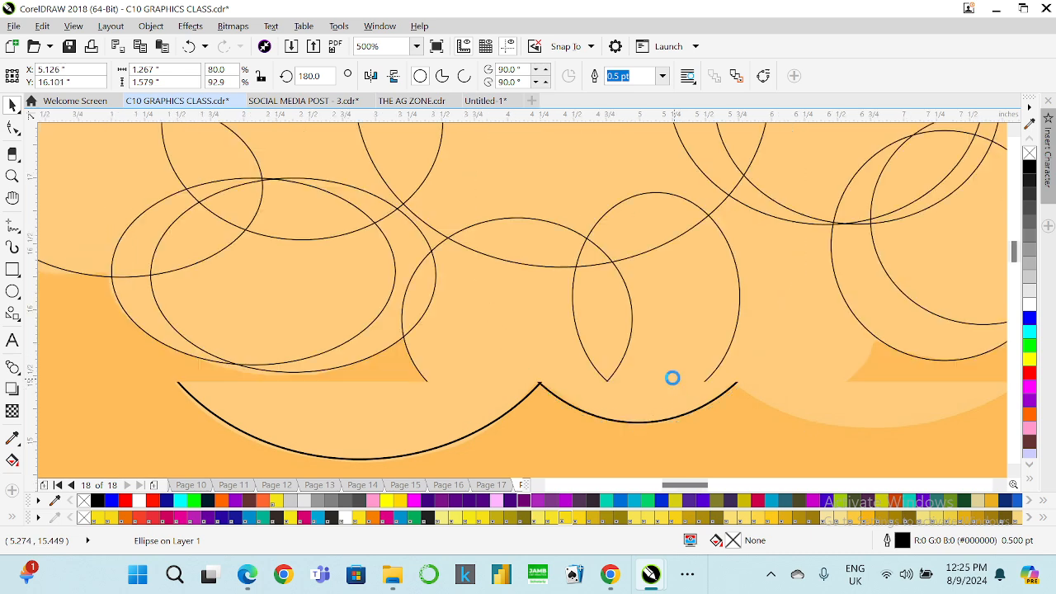
- Duplicate the small bump's ellipse and place the copy, about 0.86 by 1.63 inches, over the cloud's lower-right bump
{"action": "key", "text": "ctrl+d"}
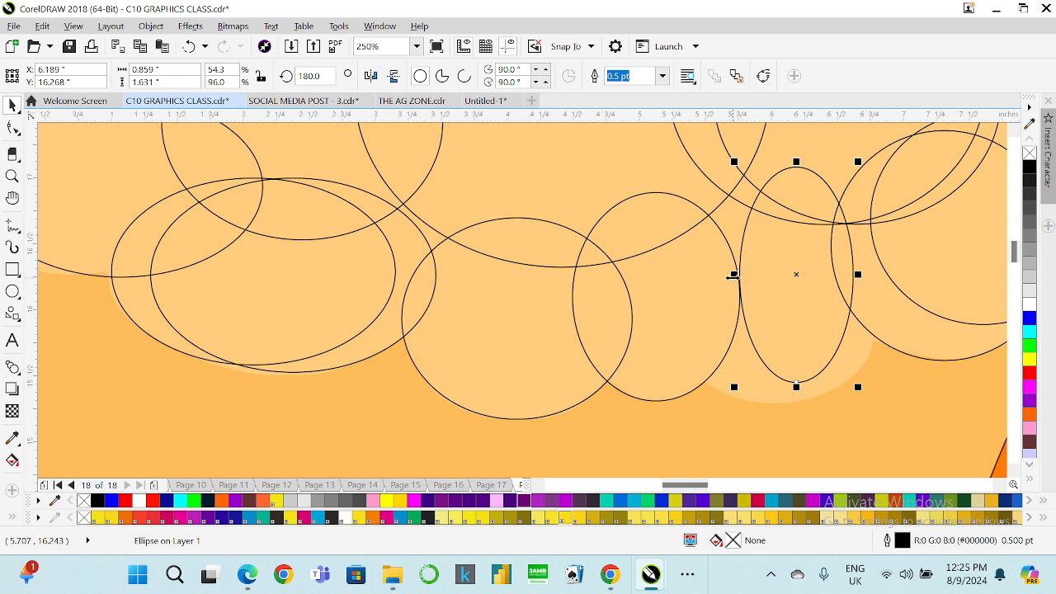
- Widen and reposition the narrow ellipse to fit the cloud's lower right lobe, about 1.78 by 1.65 inches
{"action": "left_click_drag", "start_coordinate": [733, 276], "coordinate": [673, 272]}
{"action": "left_click_drag", "start_coordinate": [779, 285], "coordinate": [757, 314]}
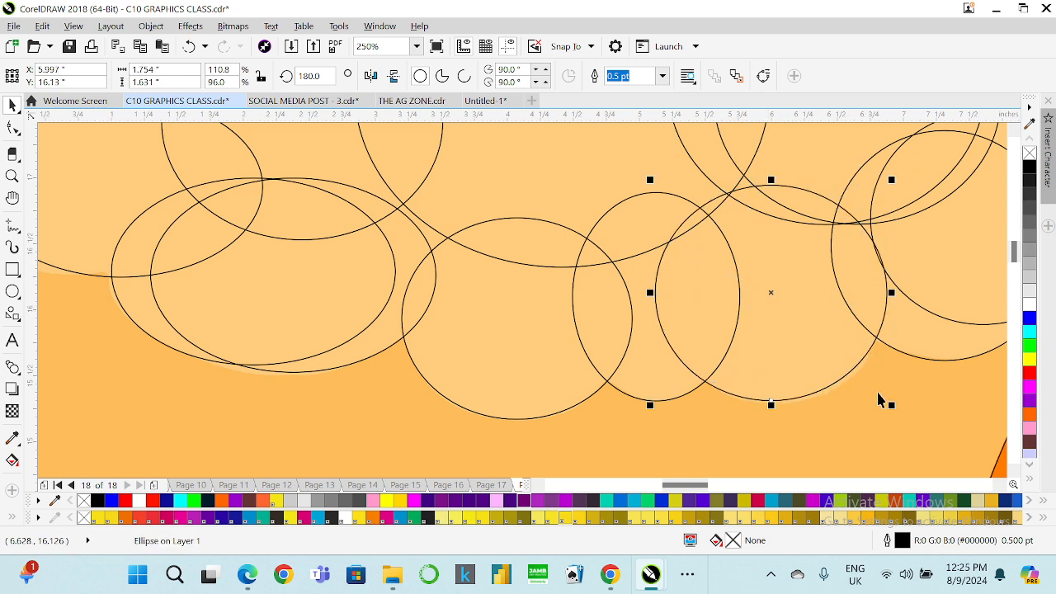
{"action": "left_click_drag", "start_coordinate": [892, 403], "coordinate": [900, 404]}
- Select all twelve ellipses over the large cloud and weld them into one outline
{"action": "scroll", "coordinate": [641, 346], "scroll_direction": "down", "scroll_amount": 3}
{"action": "left_click_drag", "start_coordinate": [437, 233], "coordinate": [815, 388]}
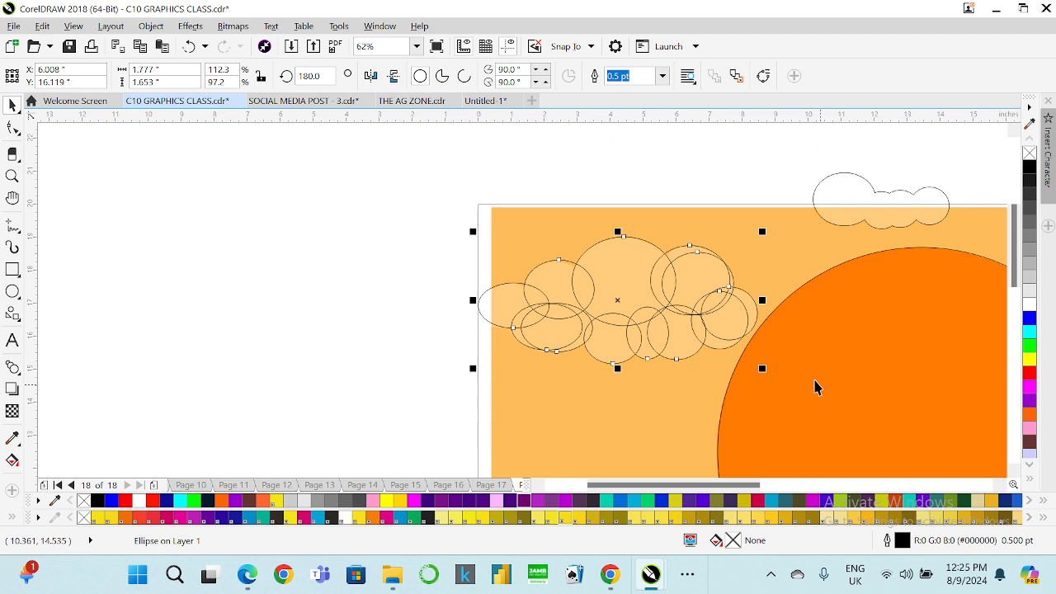
{"action": "left_click", "coordinate": [449, 76]}
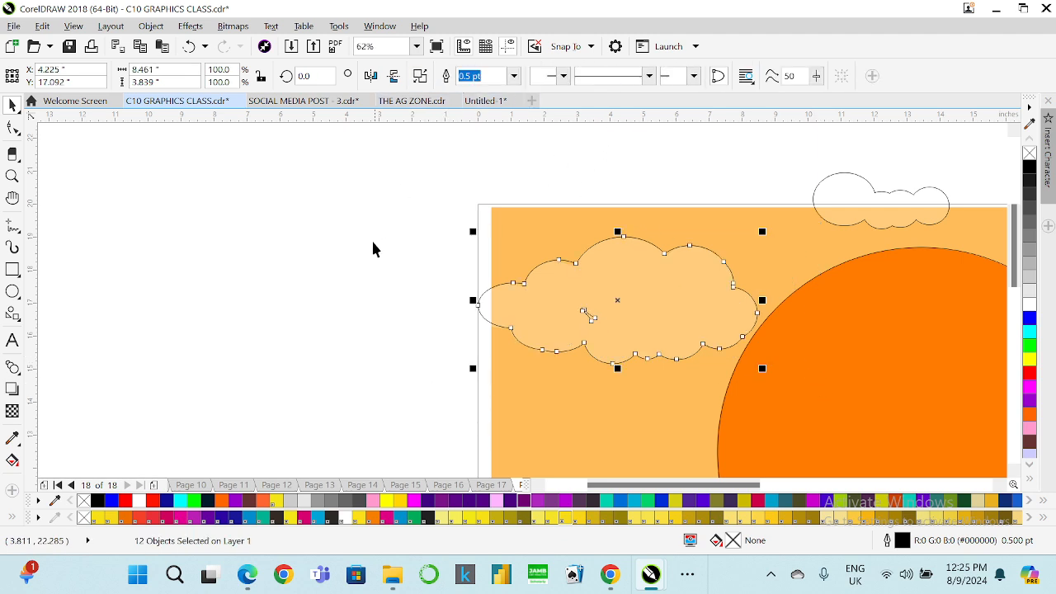
{"action": "left_click", "coordinate": [97, 239]}
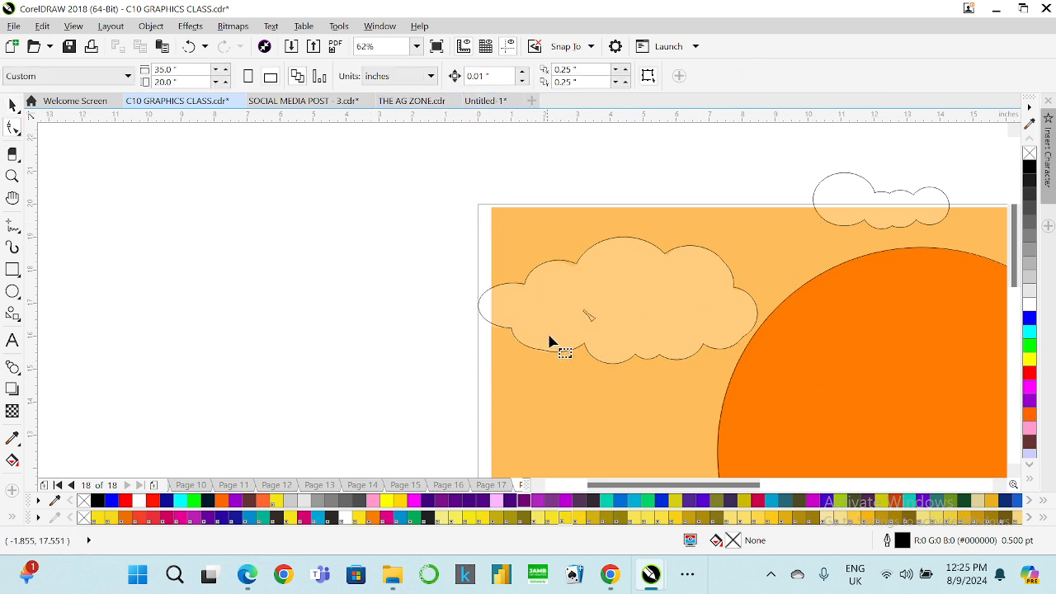
- Delete the stray subpath nodes inside the welded cloud outline
{"action": "left_click", "coordinate": [594, 340]}
{"action": "left_click_drag", "start_coordinate": [613, 336], "coordinate": [618, 338]}
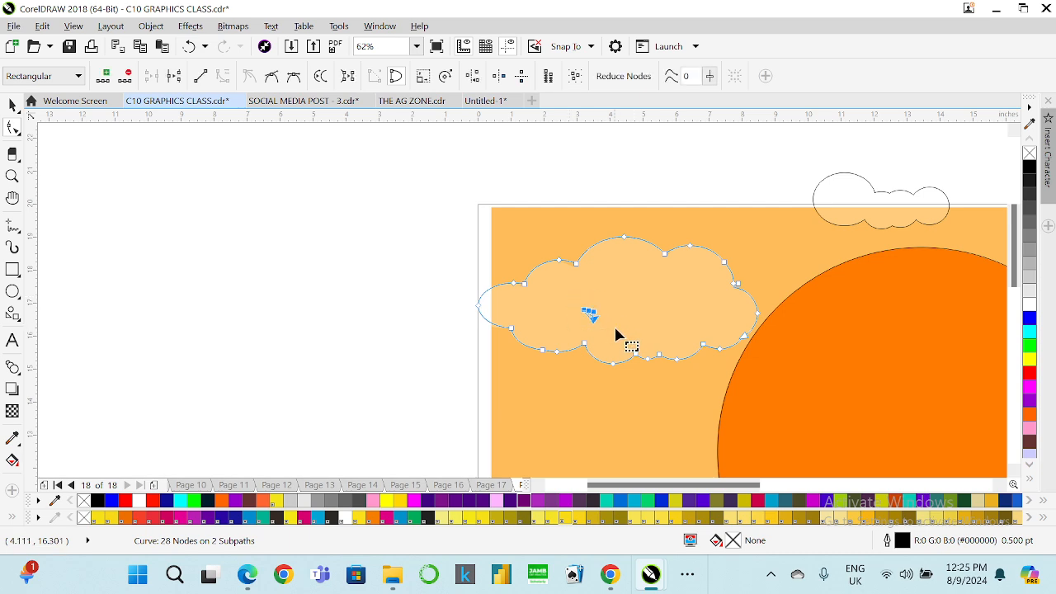
{"action": "key", "text": "Delete"}
- Try to pull the corner node beside the cloud's leftmost lobe into the notch, reshape the lobe and delete its top node
{"action": "scroll", "coordinate": [534, 289], "scroll_direction": "up", "scroll_amount": 5}
{"action": "scroll", "coordinate": [521, 288], "scroll_direction": "up", "scroll_amount": 2}
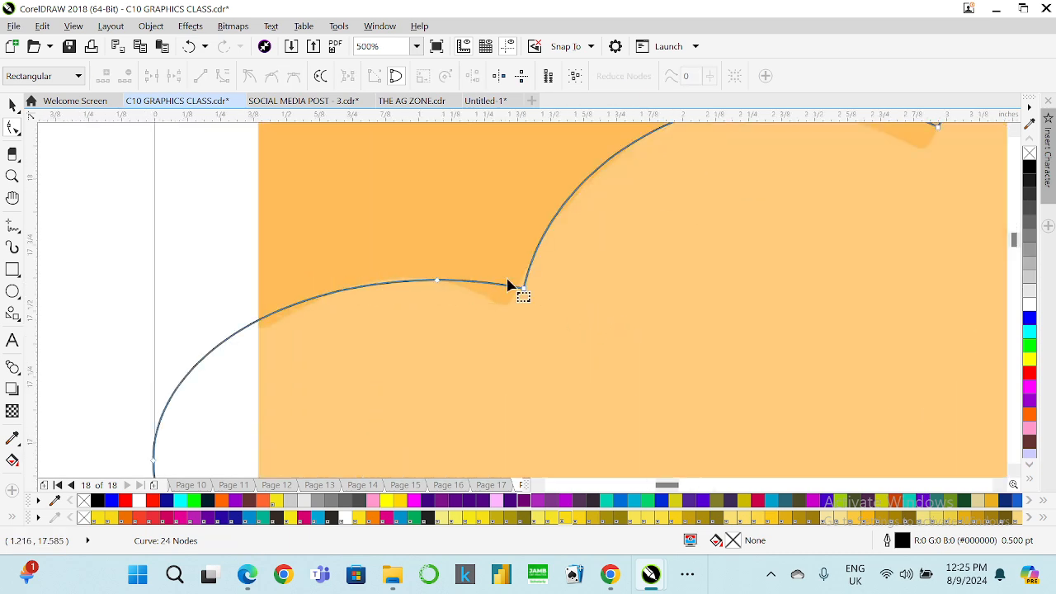
{"action": "left_click_drag", "start_coordinate": [531, 302], "coordinate": [506, 324]}
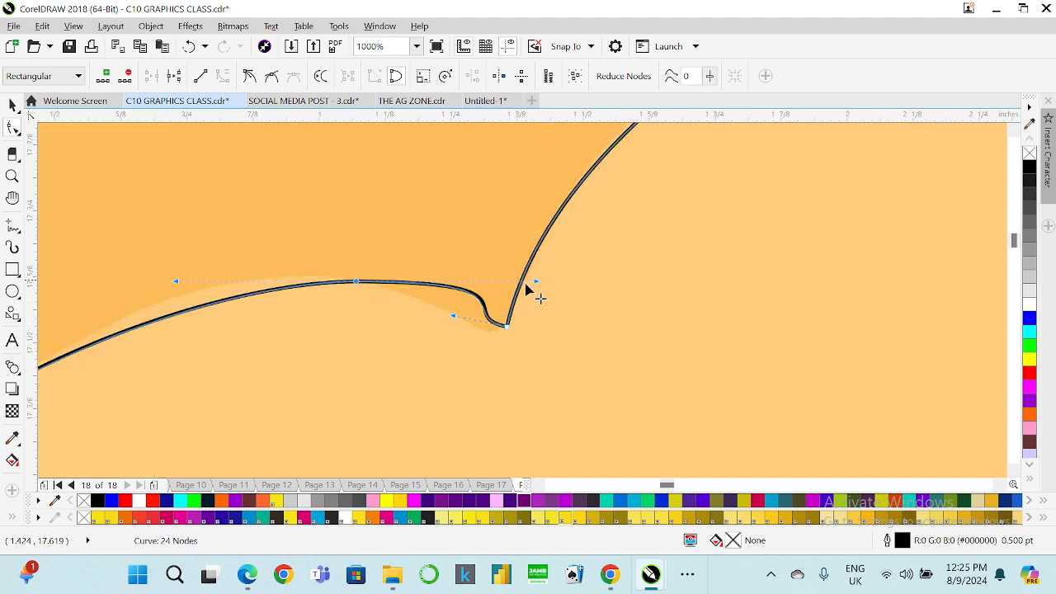
{"action": "left_click_drag", "start_coordinate": [543, 281], "coordinate": [462, 303]}
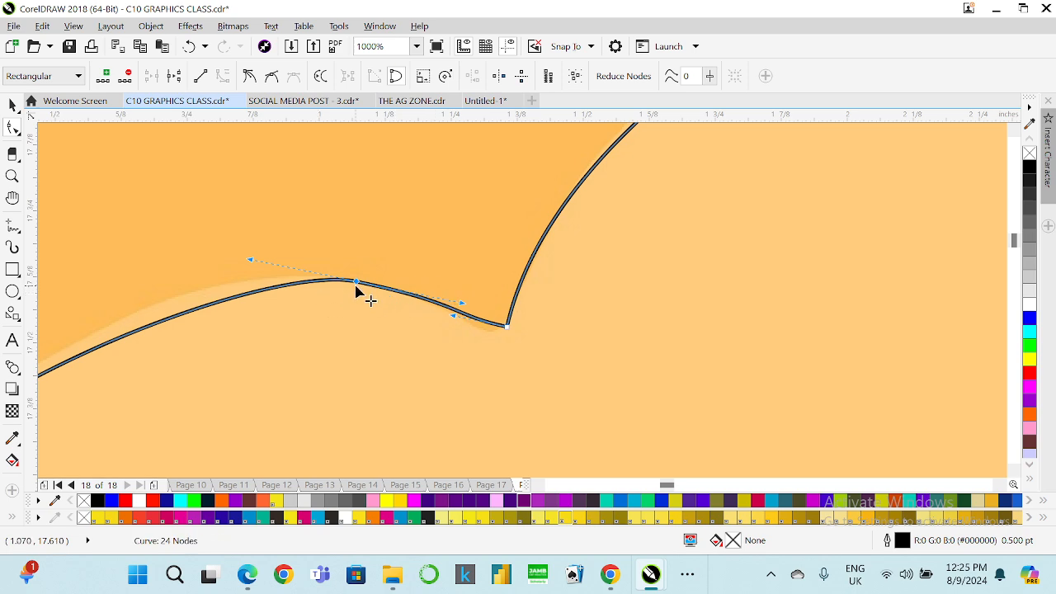
{"action": "double_click", "coordinate": [356, 283]}
{"action": "scroll", "coordinate": [231, 368], "scroll_direction": "down", "scroll_amount": 2}
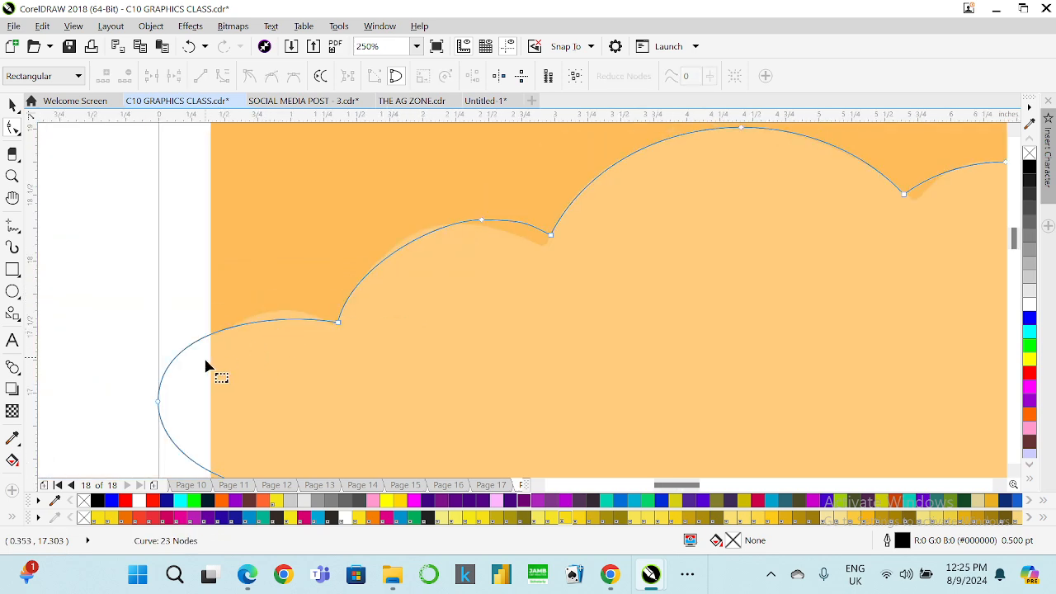
- Try to curve the cloud's leftmost lobe by adjusting the handles at both of its ends
{"action": "left_click_drag", "start_coordinate": [159, 402], "coordinate": [170, 399]}
{"action": "scroll", "coordinate": [283, 315], "scroll_direction": "up", "scroll_amount": 1}
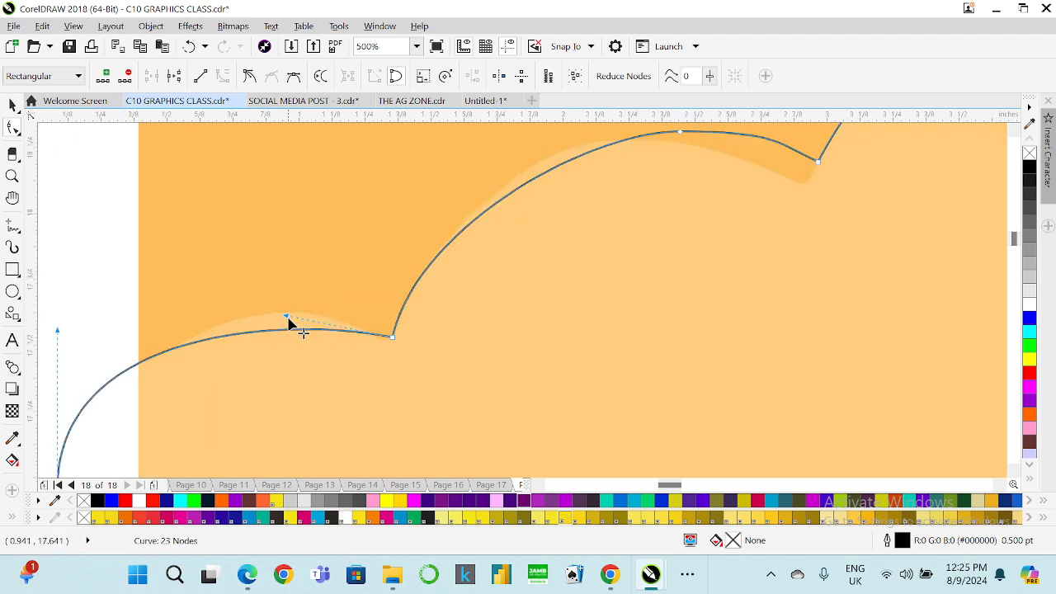
{"action": "left_click_drag", "start_coordinate": [290, 321], "coordinate": [299, 280]}
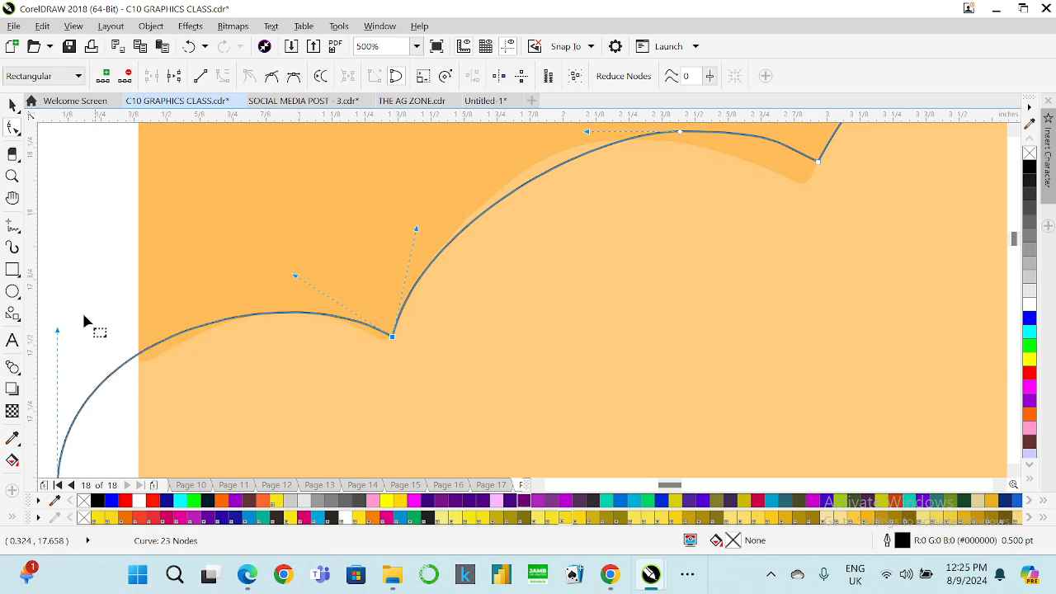
{"action": "left_click_drag", "start_coordinate": [56, 331], "coordinate": [80, 347]}
- Try to move the notch node beside the leftmost lobe deeper and reshape the neighbouring second lobe with its handles
{"action": "scroll", "coordinate": [415, 337], "scroll_direction": "up", "scroll_amount": 1}
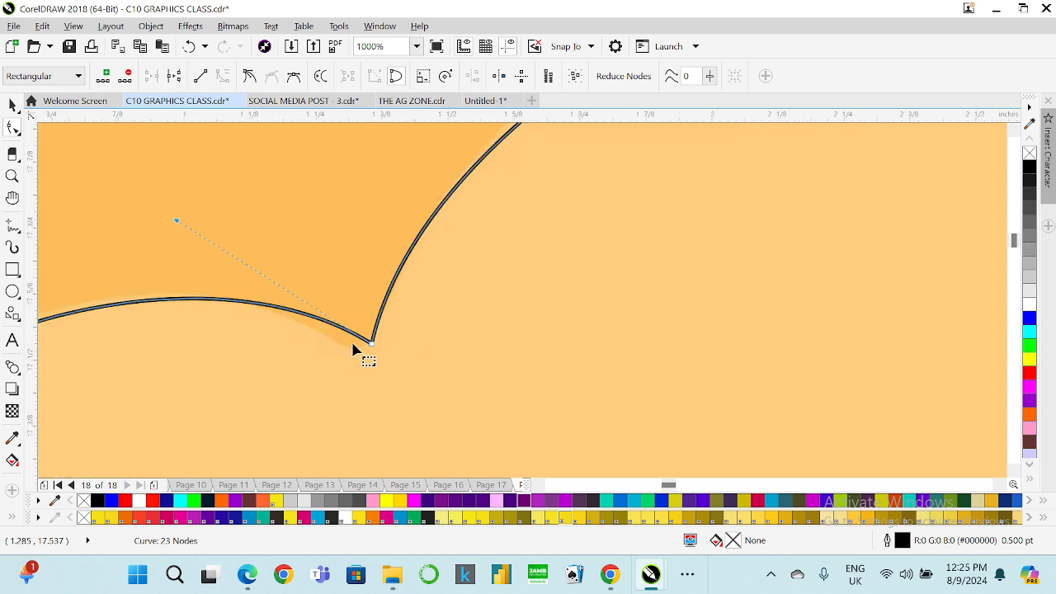
{"action": "left_click_drag", "start_coordinate": [370, 340], "coordinate": [357, 350]}
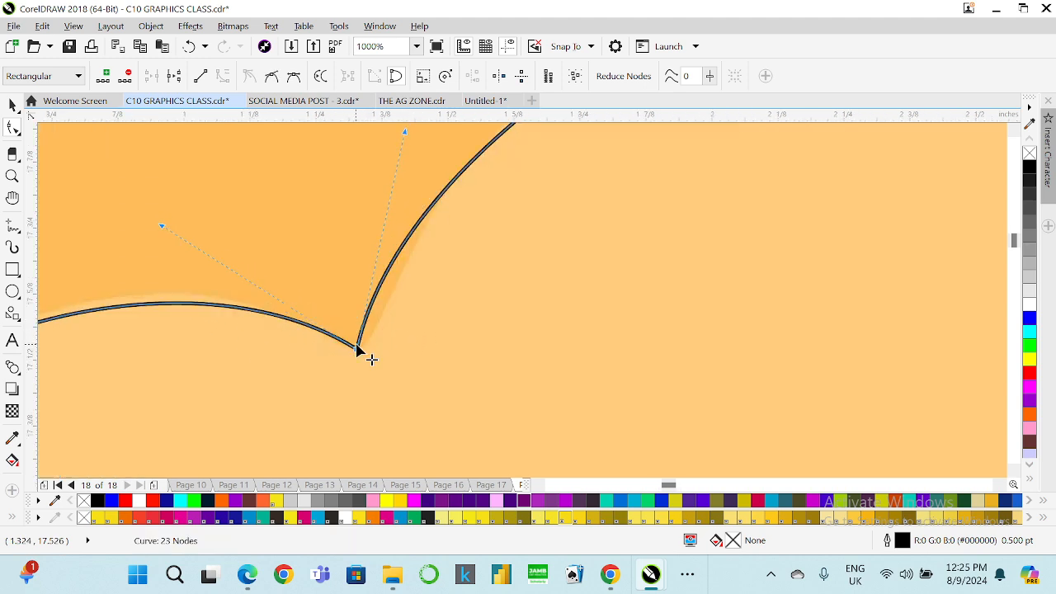
{"action": "left_click_drag", "start_coordinate": [405, 133], "coordinate": [391, 174]}
{"action": "scroll", "coordinate": [382, 272], "scroll_direction": "down", "scroll_amount": 3}
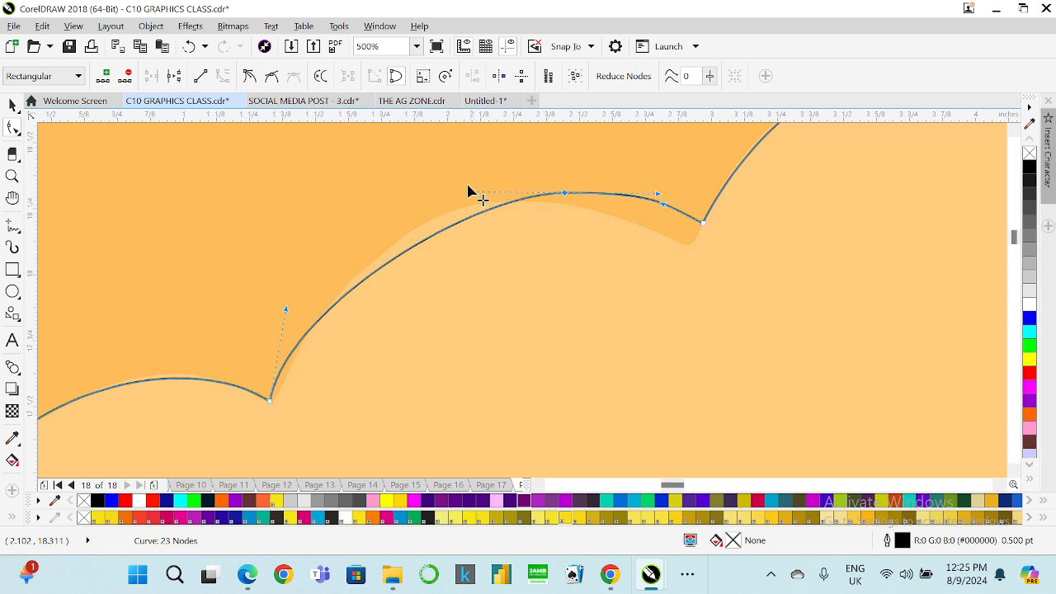
{"action": "left_click_drag", "start_coordinate": [471, 193], "coordinate": [467, 169]}
- Undo the node and handle edits on the cloud's two leftmost lobes, including the node deletion
{"action": "key", "text": "ctrl+z"}
{"action": "key", "text": "ctrl+z"}
{"action": "key", "text": "ctrl+z"}
{"action": "key", "text": "ctrl+z"}
{"action": "key", "text": "ctrl+z"}
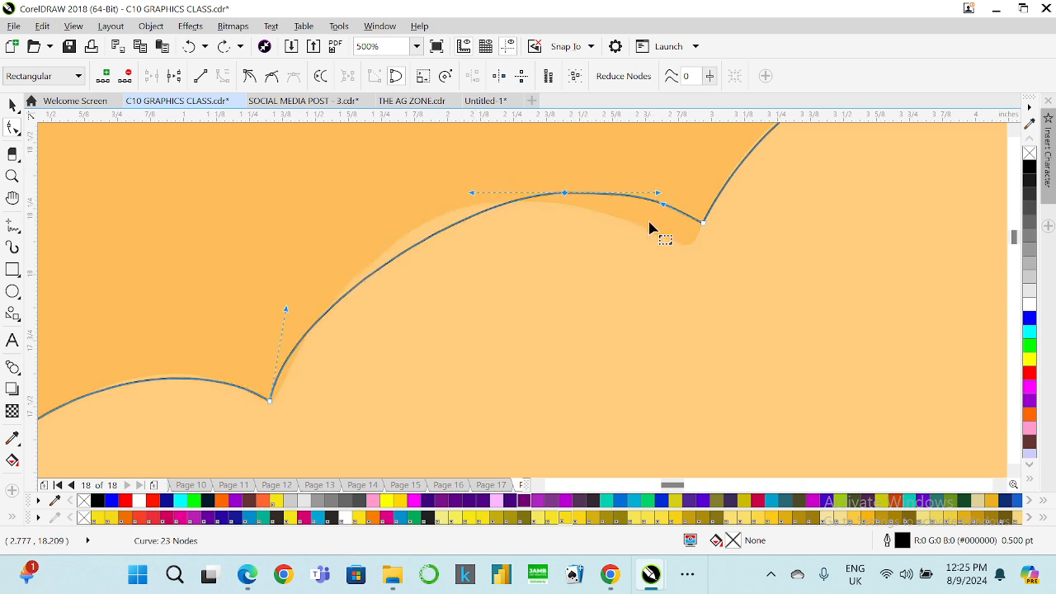
{"action": "key", "text": "ctrl+z"}
{"action": "key", "text": "ctrl+z"}
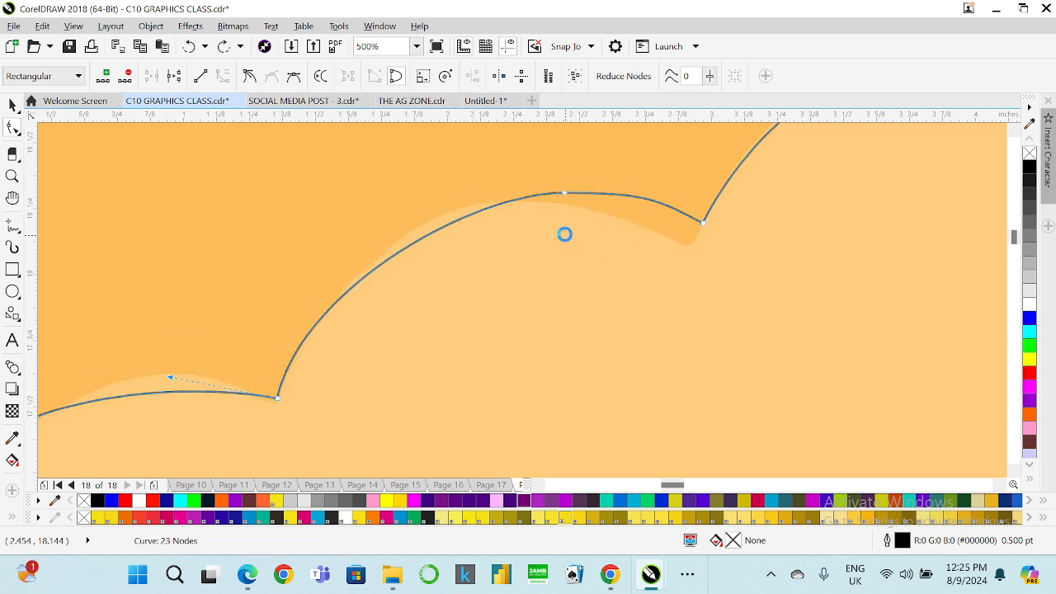
{"action": "key", "text": "ctrl+z"}
{"action": "key", "text": "ctrl+z"}
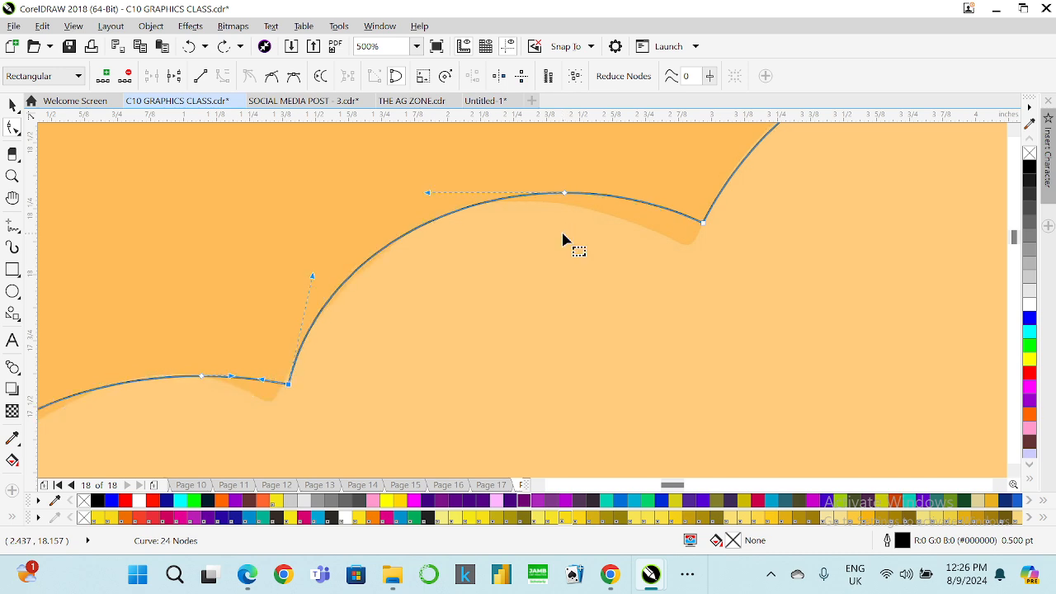
- Move the corner node between the second and largest lobes into the notch and shift the second lobe's top node left
{"action": "scroll", "coordinate": [701, 221], "scroll_direction": "up", "scroll_amount": 1}
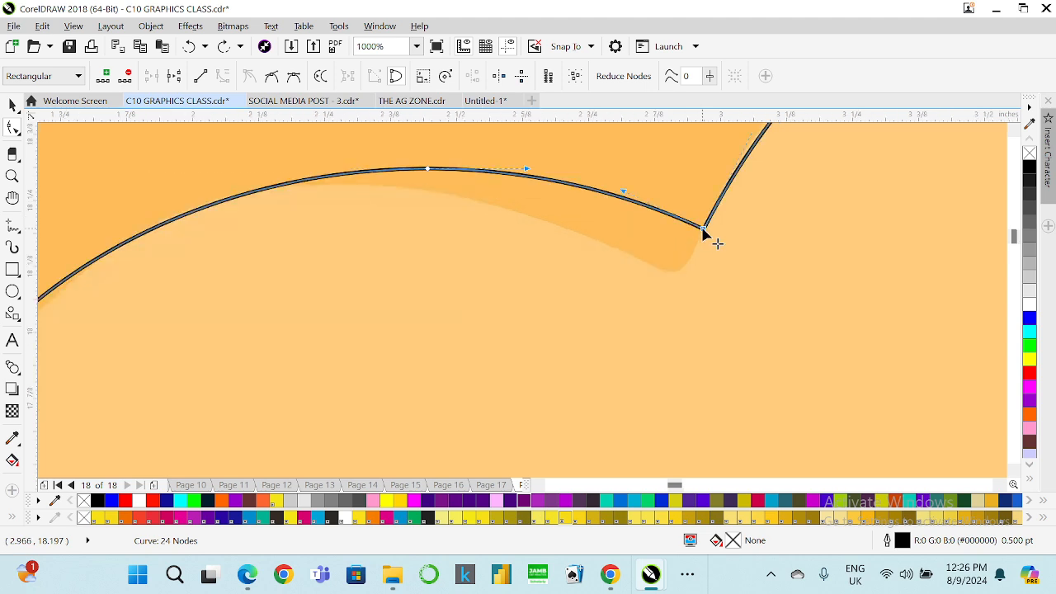
{"action": "left_click_drag", "start_coordinate": [703, 230], "coordinate": [681, 267]}
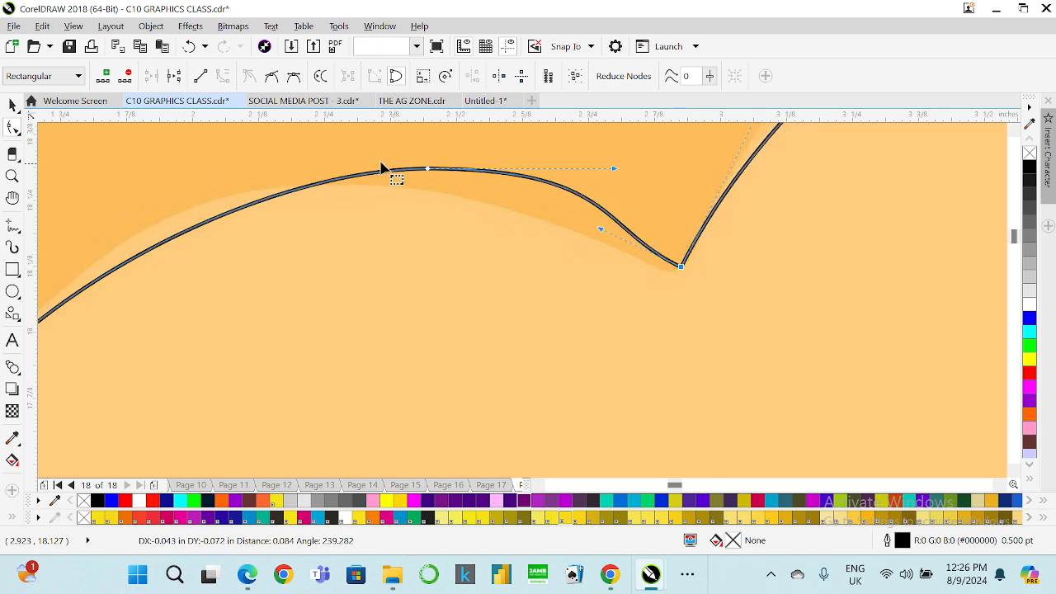
{"action": "left_click_drag", "start_coordinate": [427, 170], "coordinate": [307, 186]}
{"action": "scroll", "coordinate": [219, 259], "scroll_direction": "down", "scroll_amount": 3}
{"action": "scroll", "coordinate": [163, 285], "scroll_direction": "up", "scroll_amount": 2}
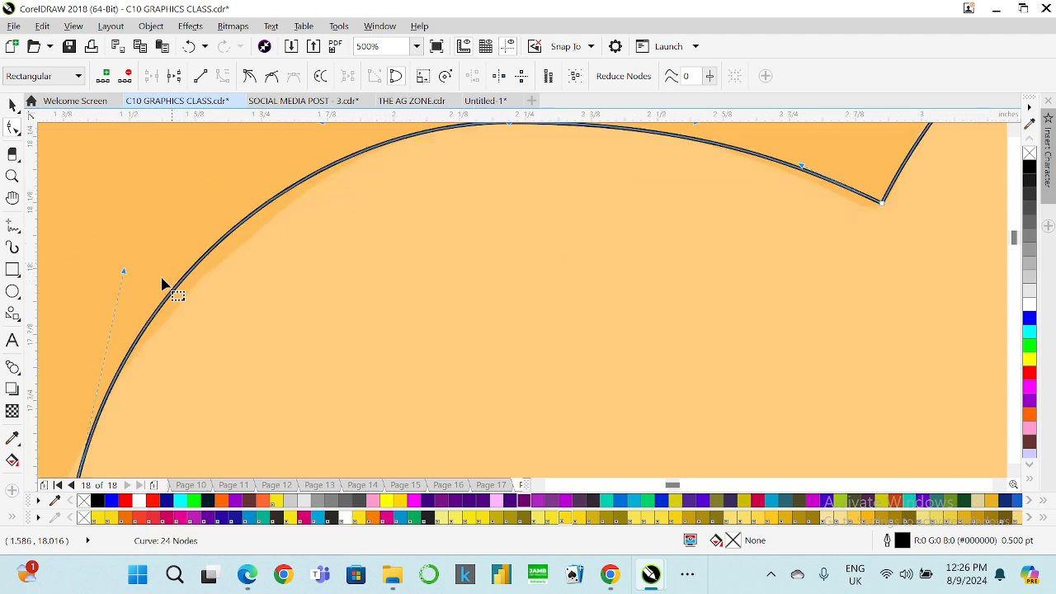
- Move the corner node between the leftmost and second lobes into the notch and adjust its handle towards the second lobe
{"action": "scroll", "coordinate": [272, 286], "scroll_direction": "down", "scroll_amount": 2}
{"action": "scroll", "coordinate": [165, 354], "scroll_direction": "down", "scroll_amount": 2}
{"action": "scroll", "coordinate": [166, 354], "scroll_direction": "up", "scroll_amount": 2}
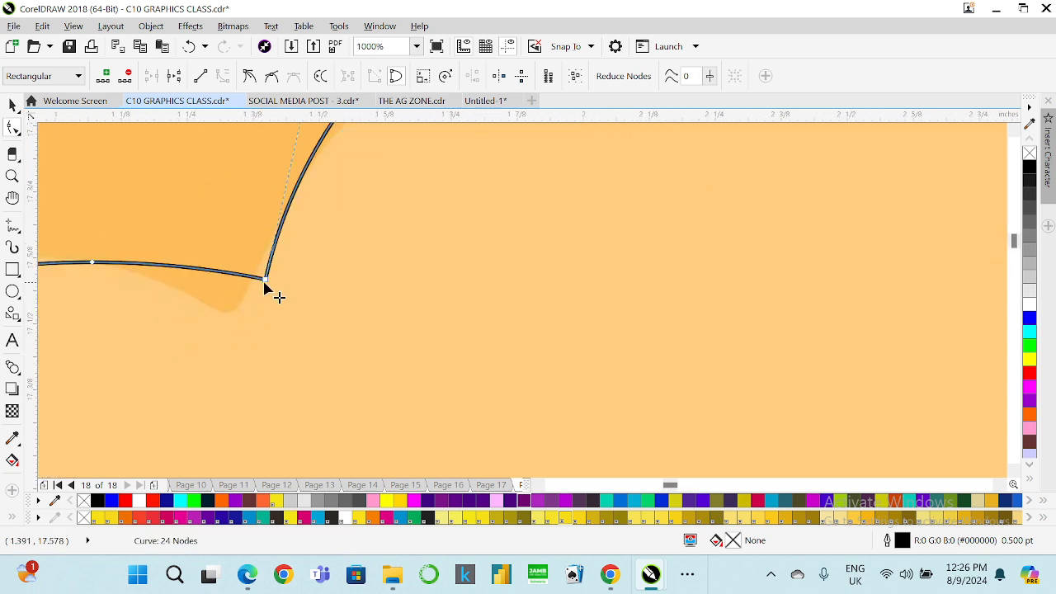
{"action": "left_click_drag", "start_coordinate": [265, 281], "coordinate": [234, 304]}
{"action": "scroll", "coordinate": [243, 306], "scroll_direction": "down", "scroll_amount": 1}
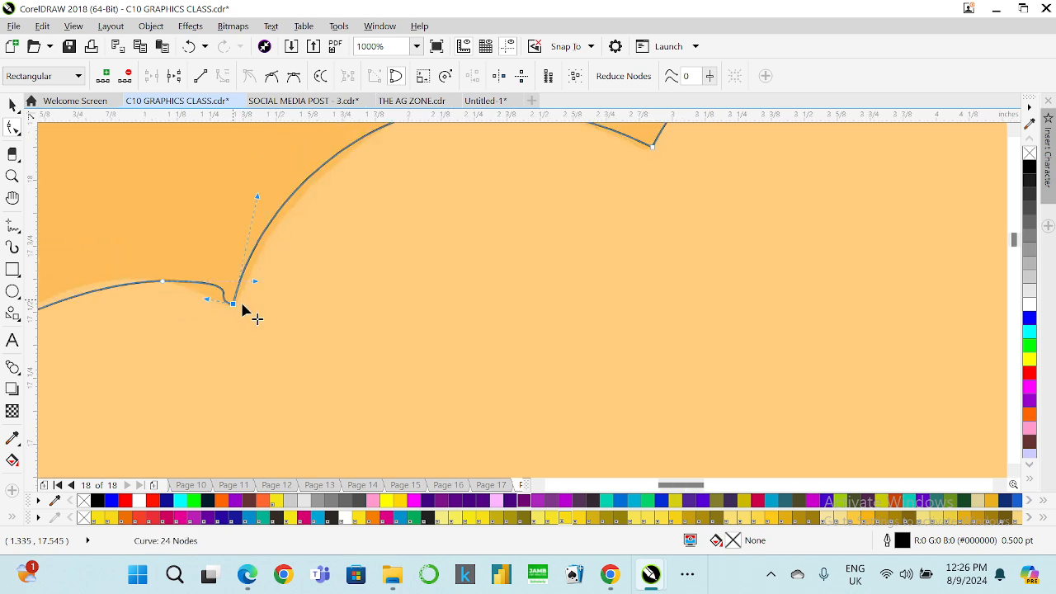
{"action": "scroll", "coordinate": [248, 312], "scroll_direction": "down", "scroll_amount": 3}
{"action": "scroll", "coordinate": [273, 321], "scroll_direction": "up", "scroll_amount": 3}
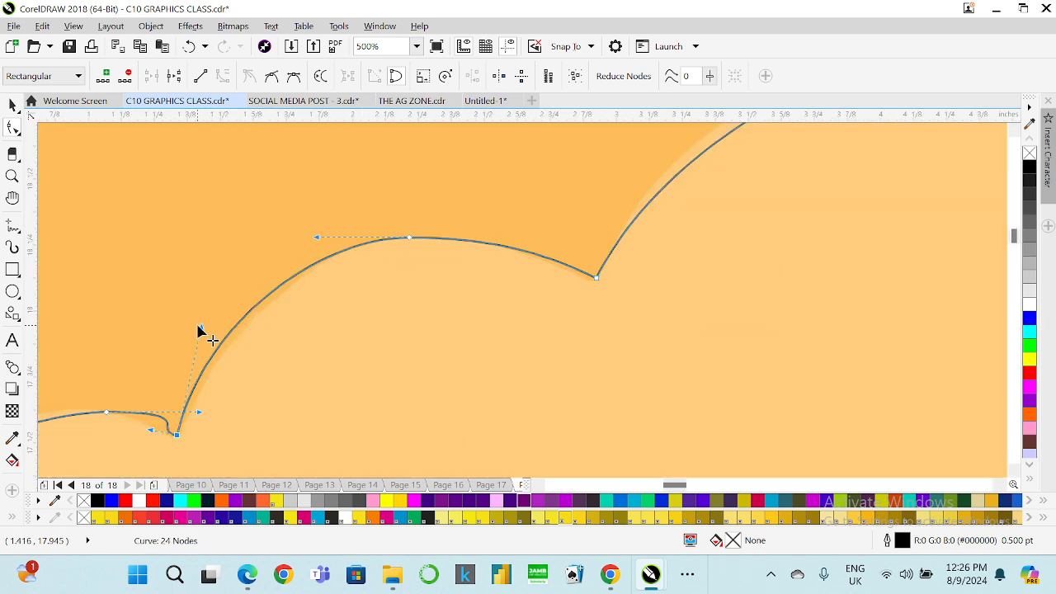
{"action": "left_click_drag", "start_coordinate": [200, 331], "coordinate": [224, 333]}
{"action": "scroll", "coordinate": [282, 331], "scroll_direction": "down", "scroll_amount": 2}
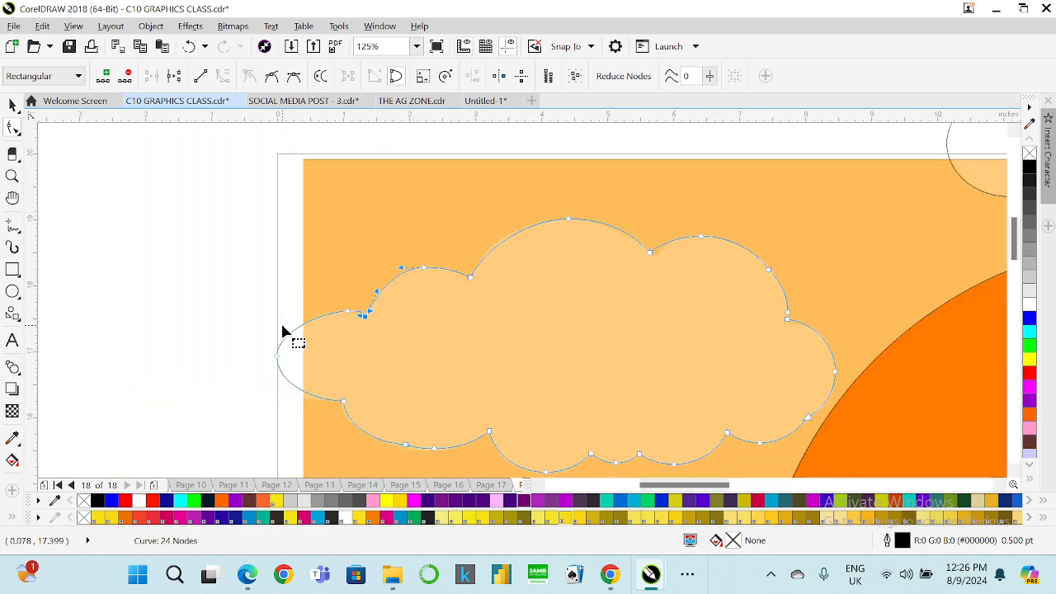
- Move the leftmost lobe's top node to the background's left edge and angle its handles to follow the lobe
{"action": "scroll", "coordinate": [282, 331], "scroll_direction": "up", "scroll_amount": 2}
{"action": "left_click_drag", "start_coordinate": [486, 276], "coordinate": [435, 276]}
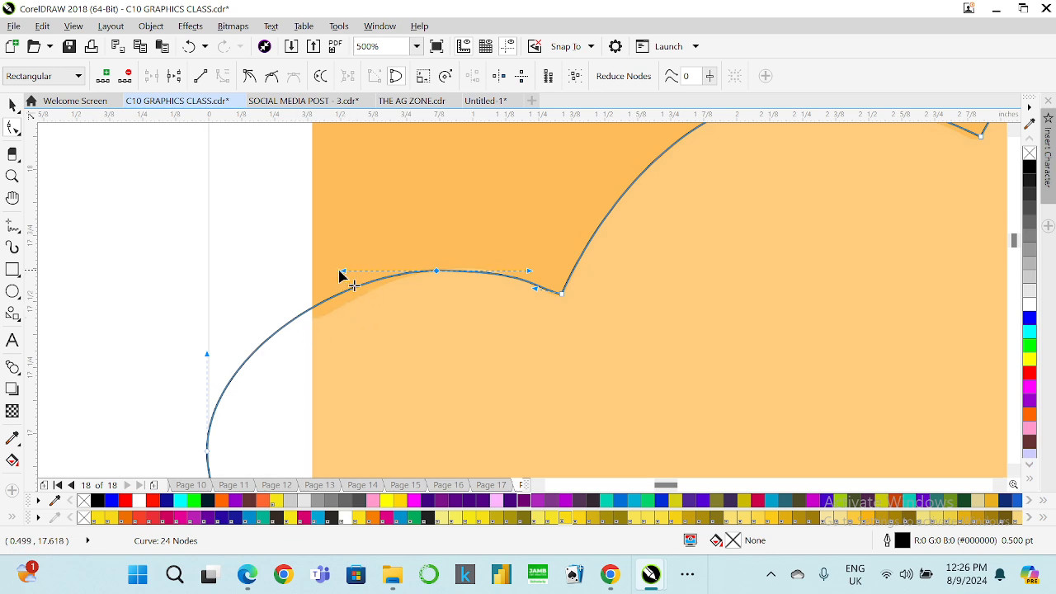
{"action": "left_click_drag", "start_coordinate": [342, 271], "coordinate": [326, 296]}
{"action": "left_click_drag", "start_coordinate": [437, 271], "coordinate": [312, 317]}
{"action": "left_click_drag", "start_coordinate": [419, 297], "coordinate": [429, 250]}
- Fine-tune the node near the background's left edge and the adjacent notch handle to match the leftmost lobe
{"action": "scroll", "coordinate": [345, 314], "scroll_direction": "up", "scroll_amount": 2}
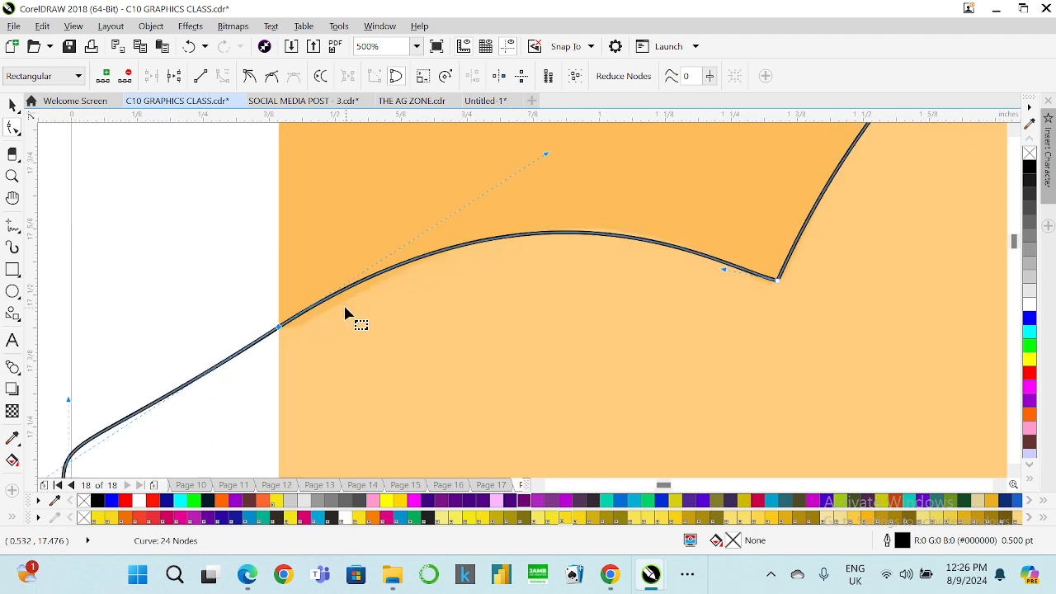
{"action": "left_click_drag", "start_coordinate": [281, 334], "coordinate": [302, 330]}
{"action": "left_click_drag", "start_coordinate": [729, 276], "coordinate": [714, 273]}
{"action": "scroll", "coordinate": [353, 301], "scroll_direction": "down", "scroll_amount": 3}
{"action": "scroll", "coordinate": [358, 283], "scroll_direction": "down", "scroll_amount": 1}
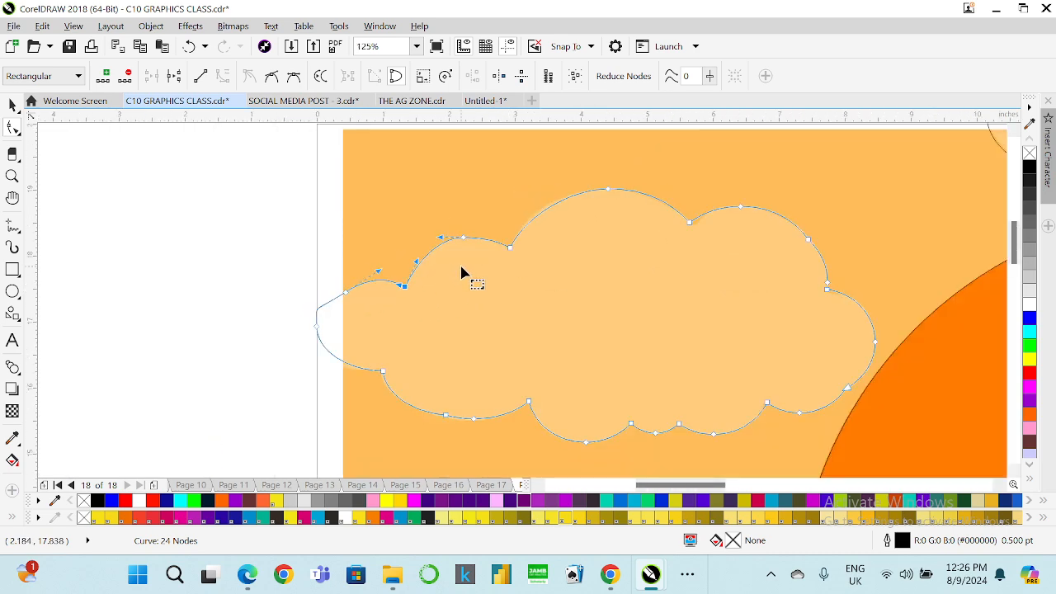
- Bulge the left side of the cloud's largest lobe outward with its curve handle to match the reference cloud
{"action": "scroll", "coordinate": [597, 198], "scroll_direction": "up", "scroll_amount": 3}
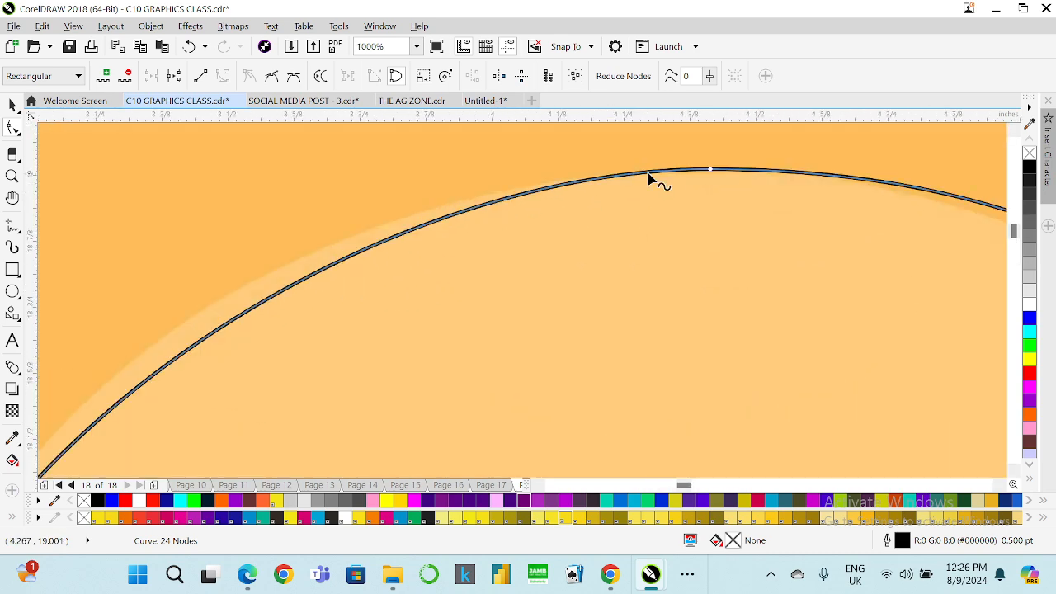
{"action": "scroll", "coordinate": [529, 243], "scroll_direction": "down", "scroll_amount": 2}
{"action": "left_click", "coordinate": [502, 267]}
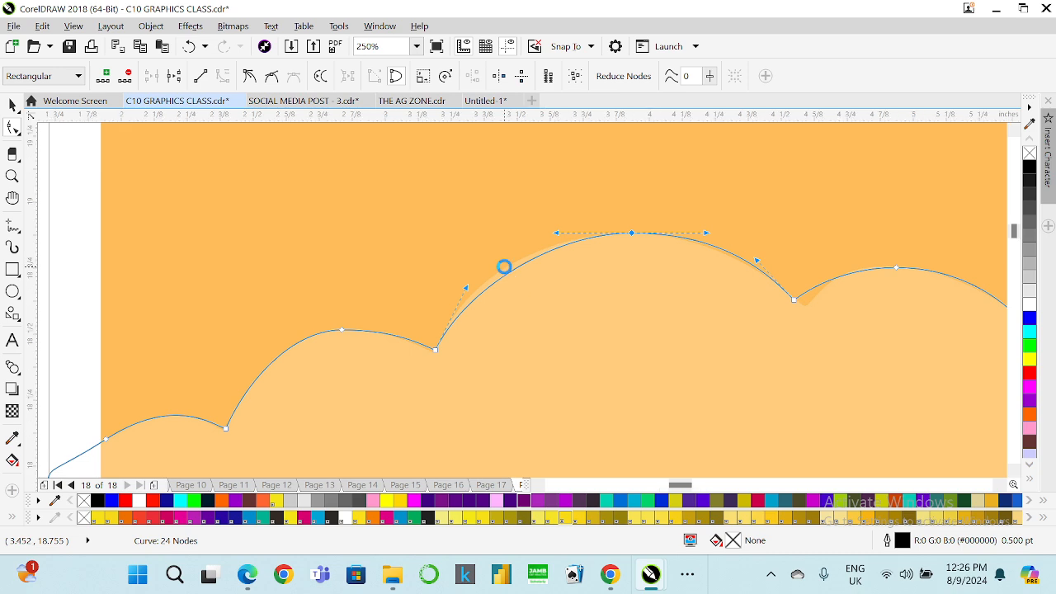
{"action": "scroll", "coordinate": [444, 308], "scroll_direction": "up", "scroll_amount": 1}
{"action": "left_click_drag", "start_coordinate": [428, 308], "coordinate": [415, 292]}
{"action": "scroll", "coordinate": [417, 290], "scroll_direction": "down", "scroll_amount": 2}
{"action": "scroll", "coordinate": [608, 293], "scroll_direction": "down", "scroll_amount": 2}
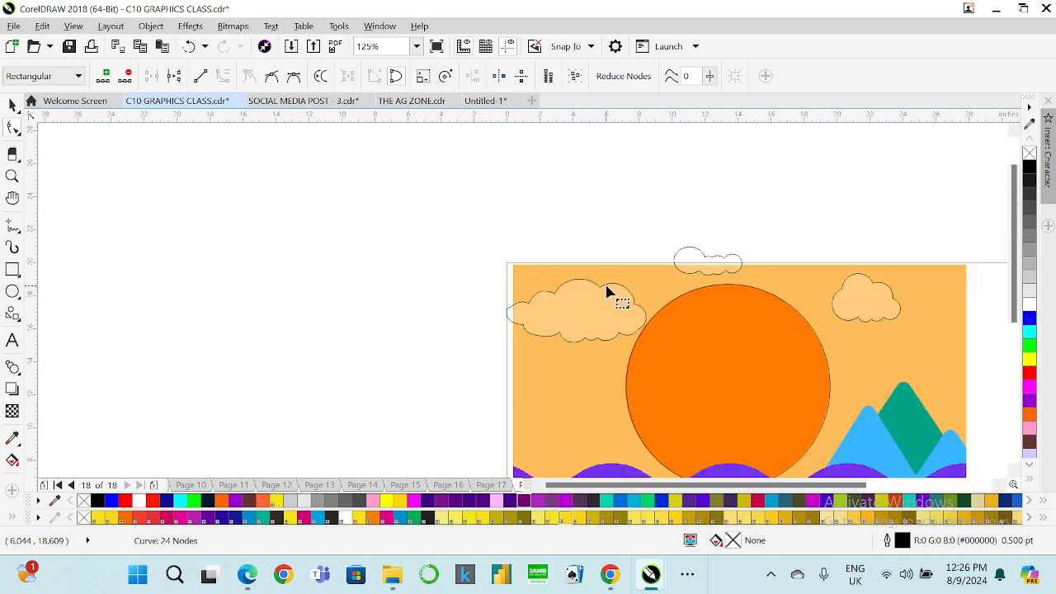
{"action": "scroll", "coordinate": [738, 343], "scroll_direction": "down", "scroll_amount": 1}
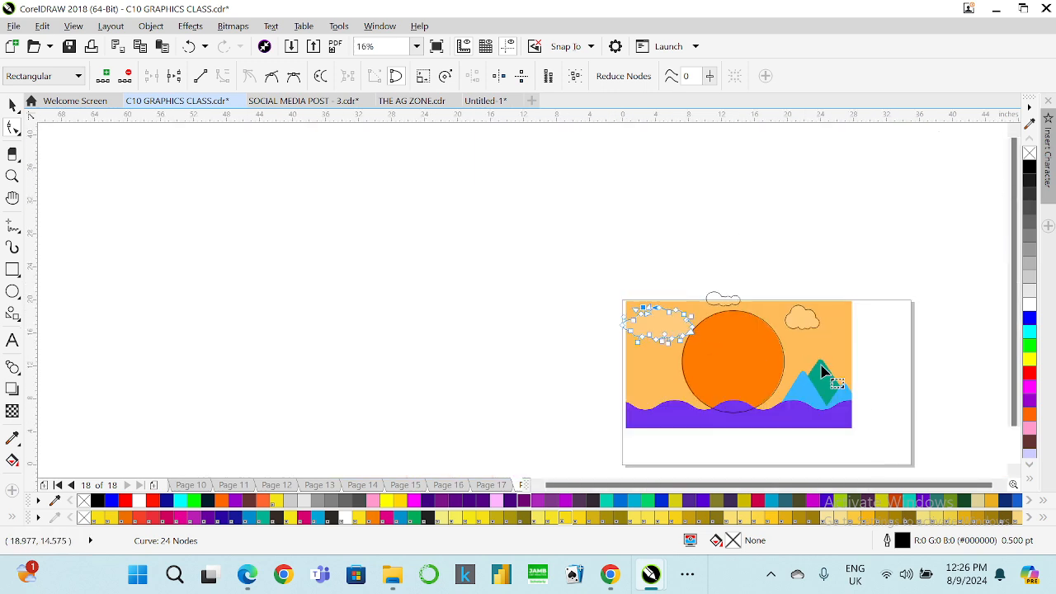
- Draw a five-sided polygon about 5.5 by 5.7 inches over the green and right-hand blue mountains
{"action": "scroll", "coordinate": [855, 411], "scroll_direction": "up", "scroll_amount": 1}
{"action": "left_click", "coordinate": [12, 105]}
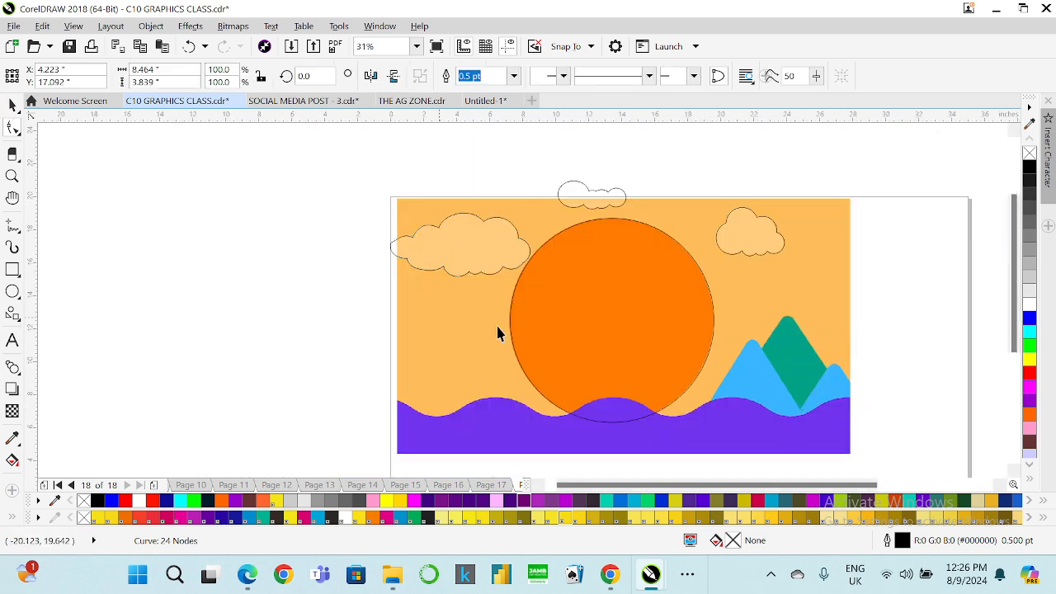
{"action": "left_click", "coordinate": [864, 396]}
{"action": "scroll", "coordinate": [864, 396], "scroll_direction": "up", "scroll_amount": 1}
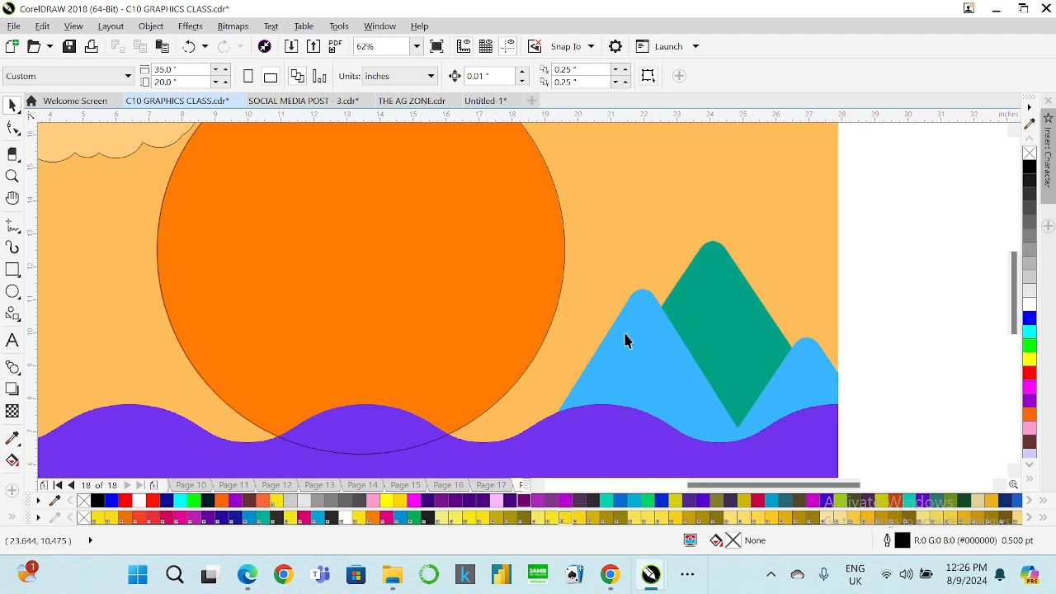
{"action": "left_click", "coordinate": [18, 321]}
{"action": "left_click", "coordinate": [51, 310]}
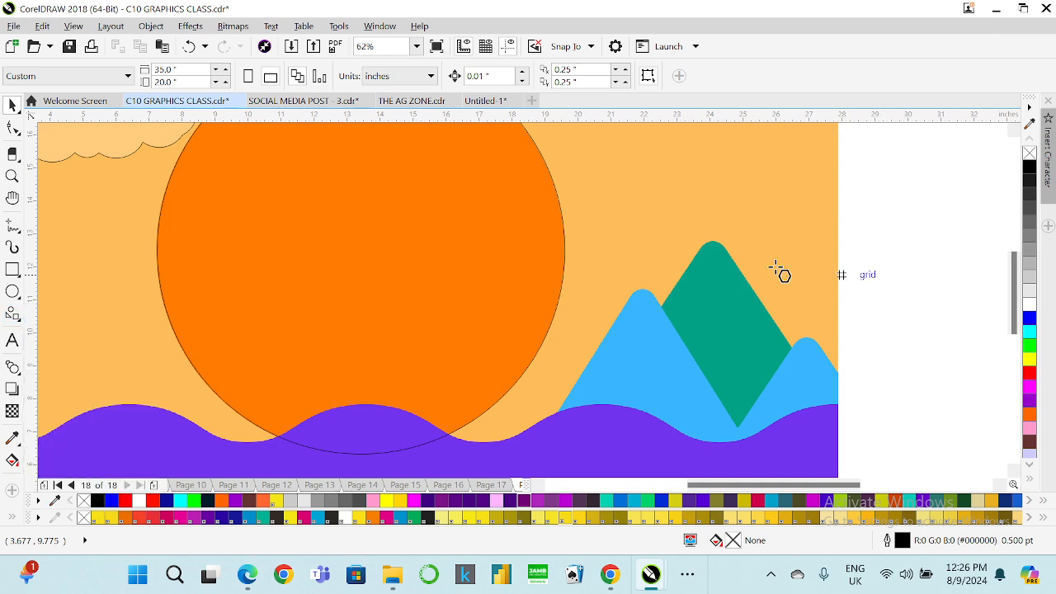
{"action": "mouse_move", "coordinate": [685, 196]}
{"action": "left_mouse_down"}
{"action": "mouse_move", "coordinate": [833, 338]}
{"action": "mouse_move", "coordinate": [868, 397]}
{"action": "mouse_move", "coordinate": [875, 392]}
{"action": "left_mouse_up"}
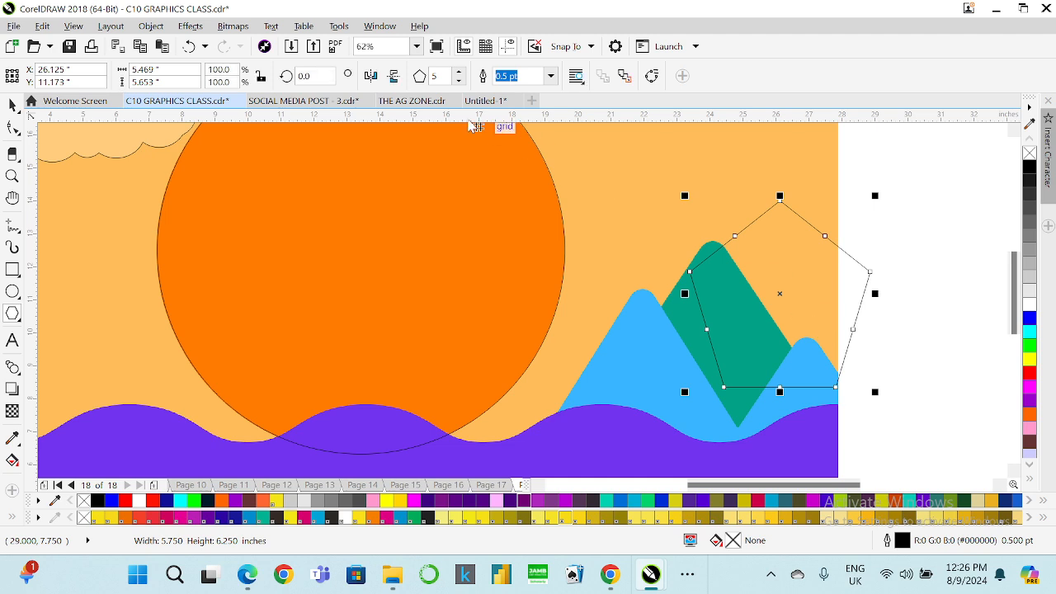
- Reduce the polygon to three sides and move the triangle over the left blue mountain, matching its peak
{"action": "left_click", "coordinate": [459, 80]}
{"action": "left_click", "coordinate": [460, 80]}
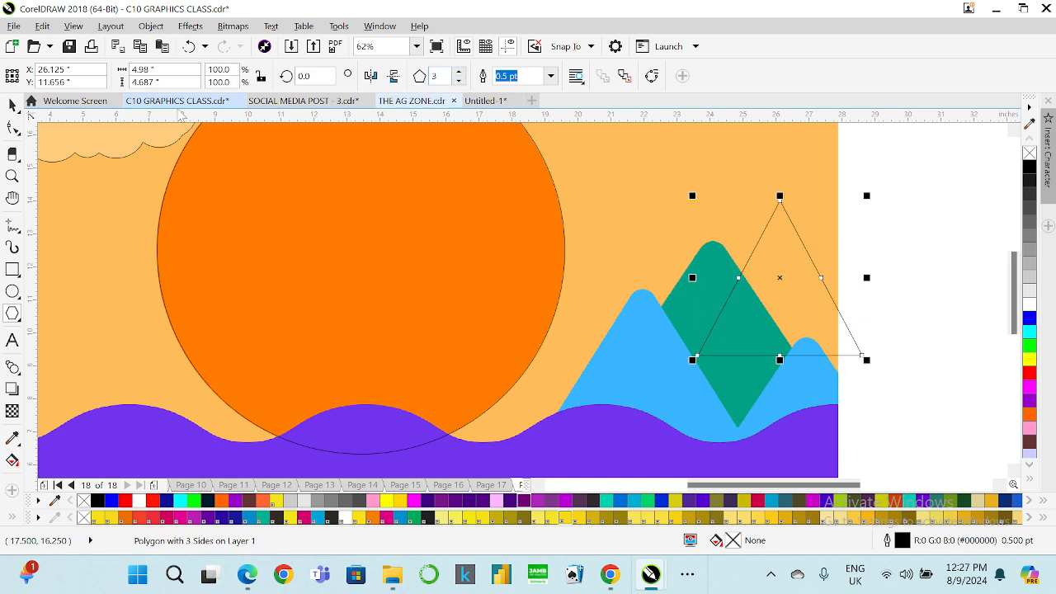
{"action": "left_click", "coordinate": [12, 105]}
{"action": "left_click_drag", "start_coordinate": [754, 274], "coordinate": [629, 370]}
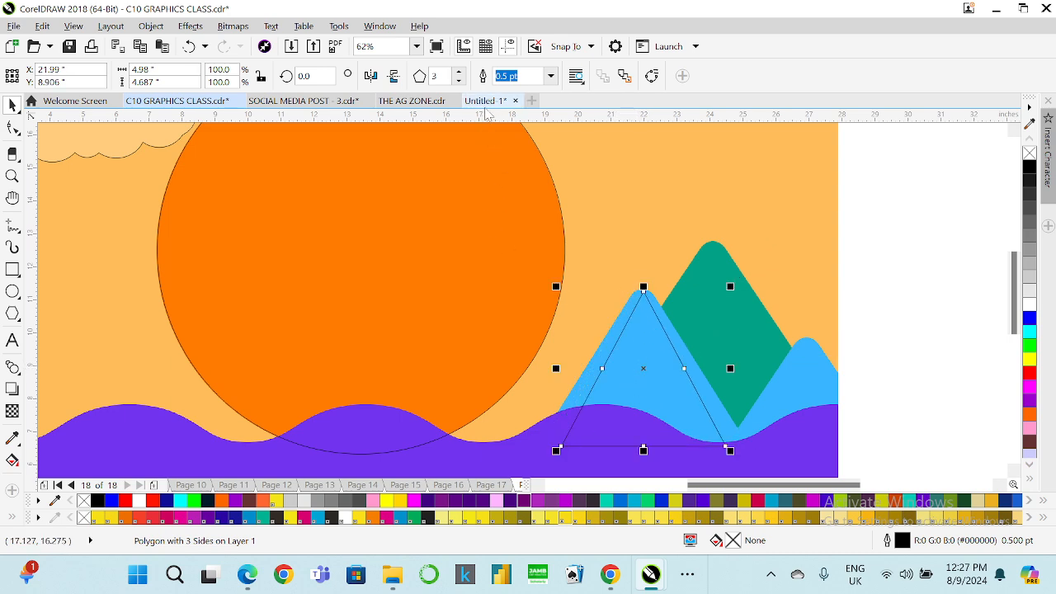
- Give the triangle a 36 pt outline with rounded corners and round line caps
{"action": "left_click", "coordinate": [550, 76]}
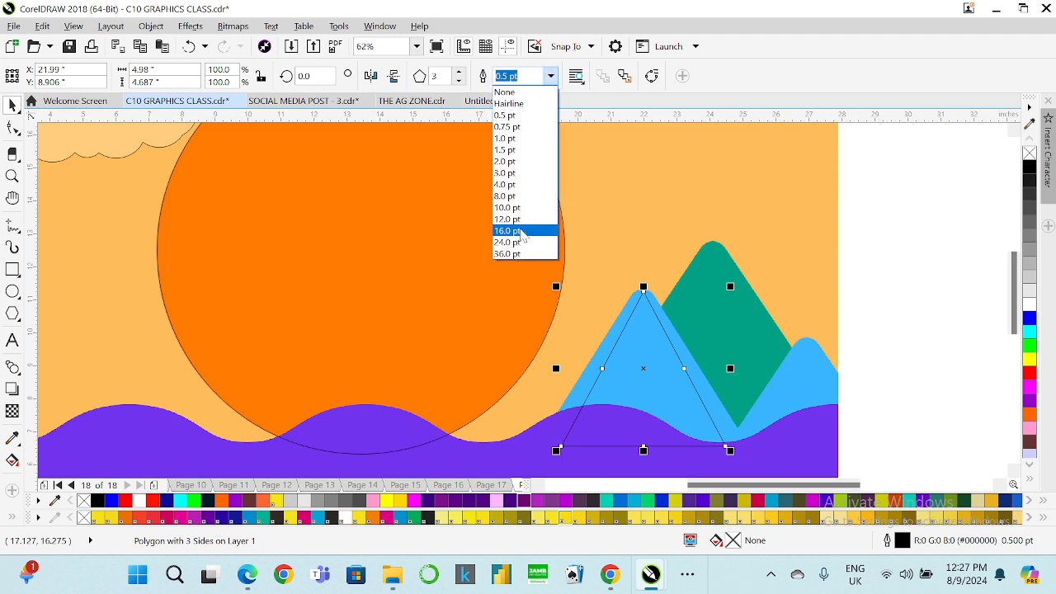
{"action": "left_click", "coordinate": [519, 241]}
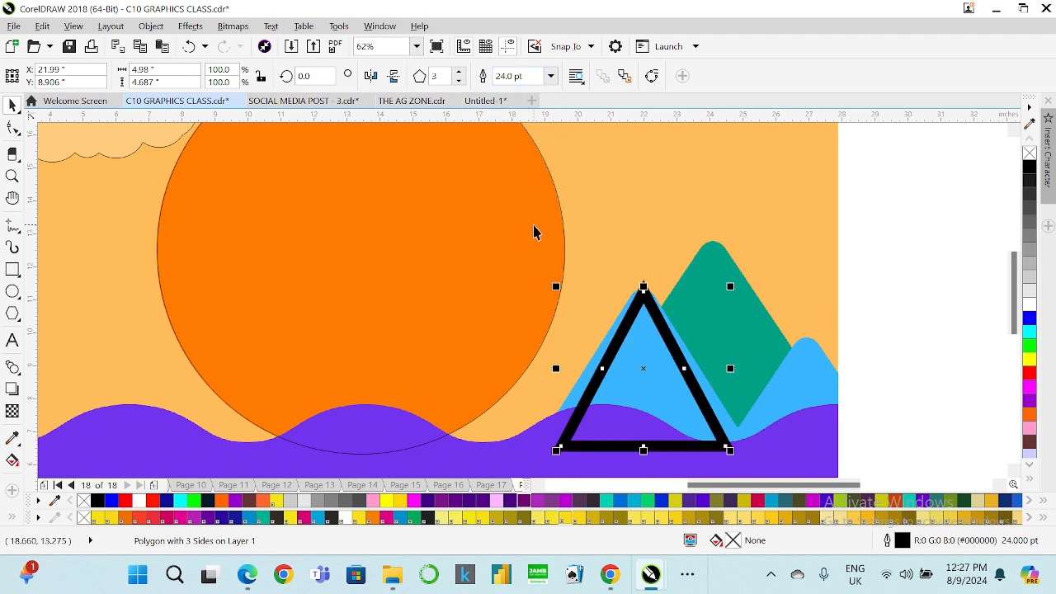
{"action": "key", "text": "F12"}
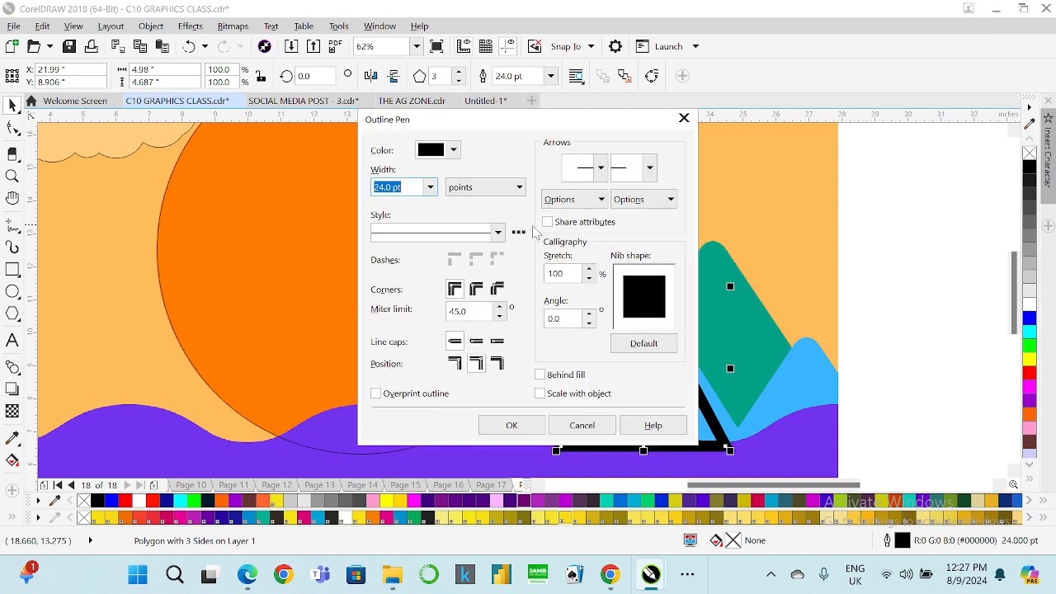
{"action": "left_click", "coordinate": [430, 187]}
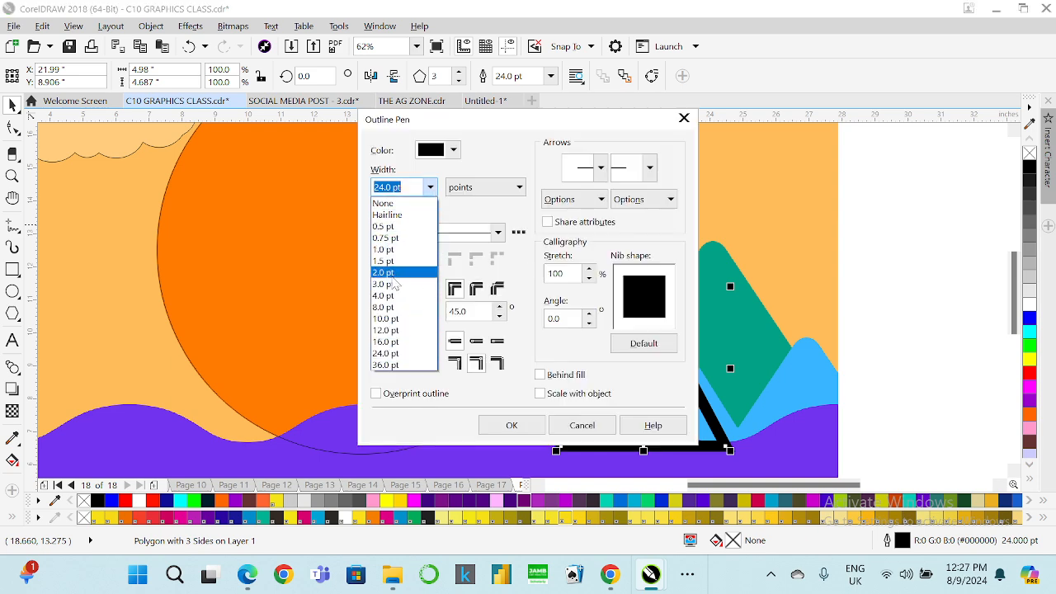
{"action": "left_click", "coordinate": [385, 368]}
{"action": "left_click", "coordinate": [476, 290]}
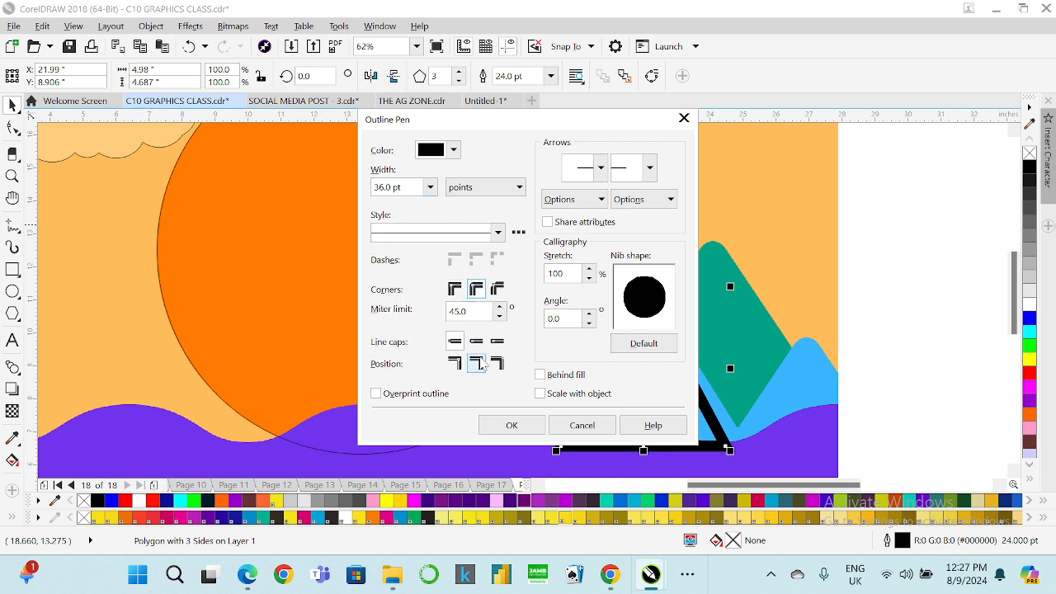
{"action": "left_click", "coordinate": [476, 341]}
{"action": "left_click", "coordinate": [512, 425]}
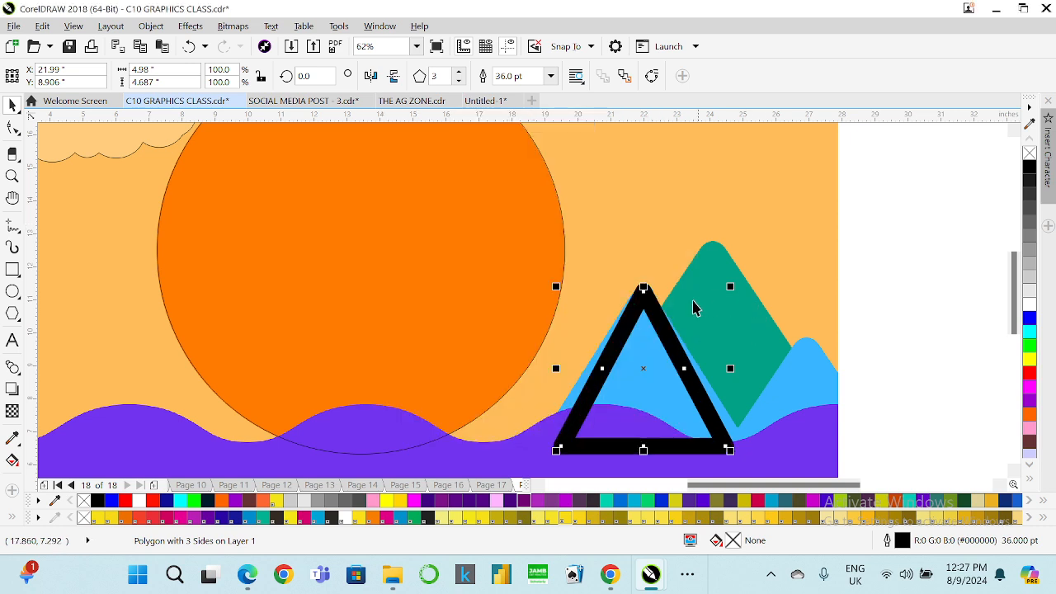
- Widen the triangle symmetrically to about 6.1 inches and shift its apex to follow the left blue mountain's peak and slopes
{"action": "left_click_drag", "start_coordinate": [631, 383], "coordinate": [601, 459]}
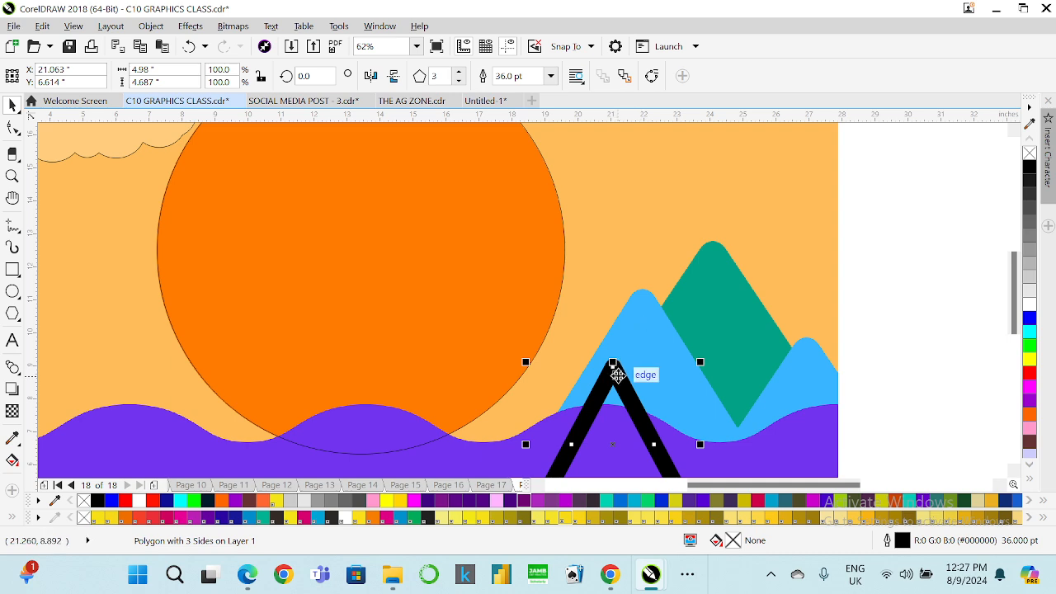
{"action": "left_click_drag", "start_coordinate": [614, 363], "coordinate": [641, 289]}
{"action": "left_click_drag", "start_coordinate": [726, 367], "coordinate": [747, 367]}
{"action": "left_click_drag", "start_coordinate": [584, 390], "coordinate": [576, 393]}
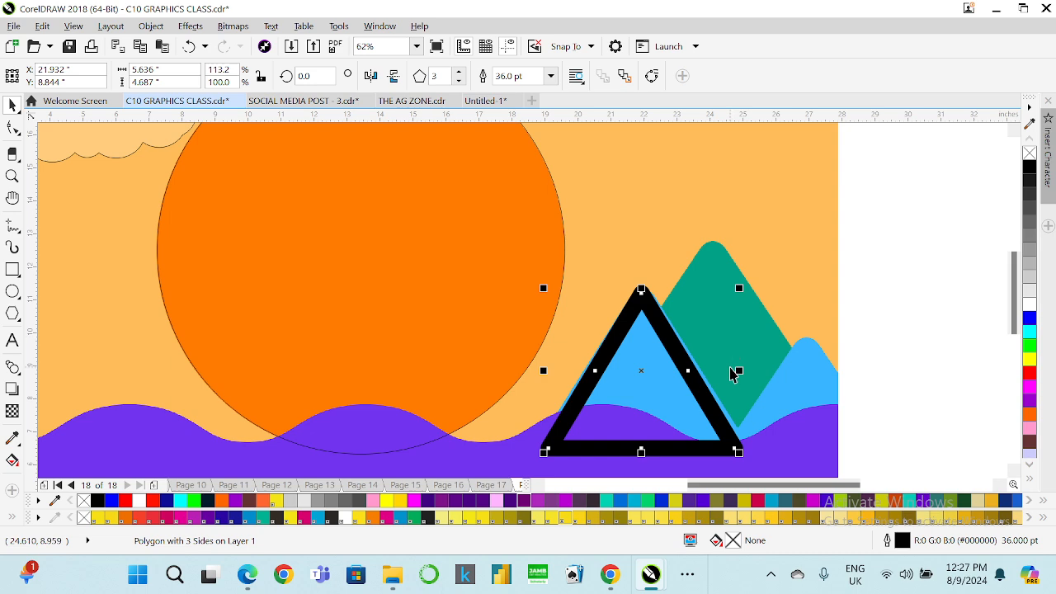
{"action": "left_click_drag", "start_coordinate": [740, 371], "coordinate": [745, 373]}
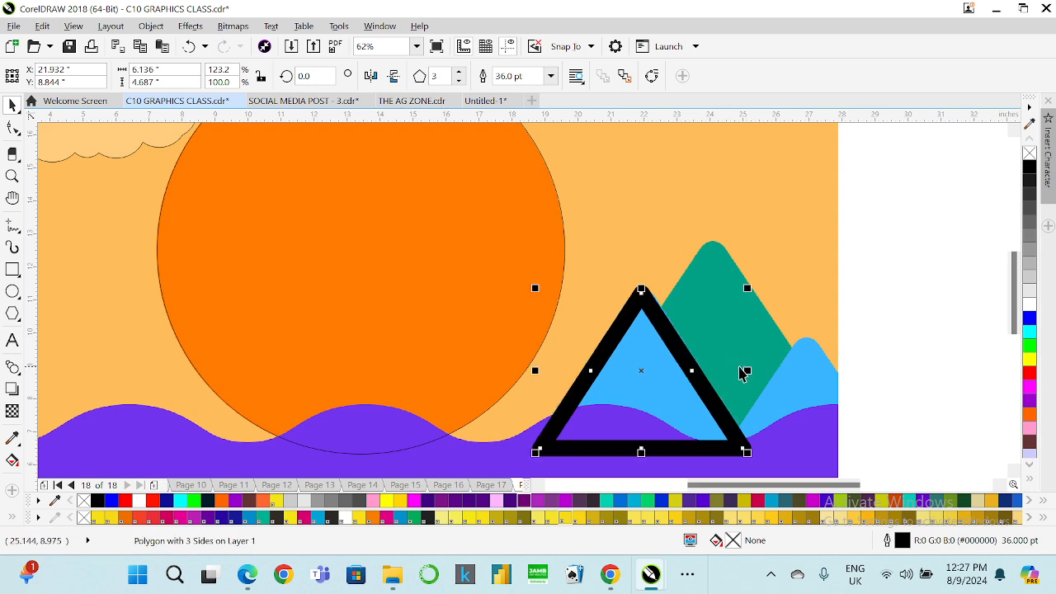
{"action": "scroll", "coordinate": [642, 294], "scroll_direction": "up", "scroll_amount": 3}
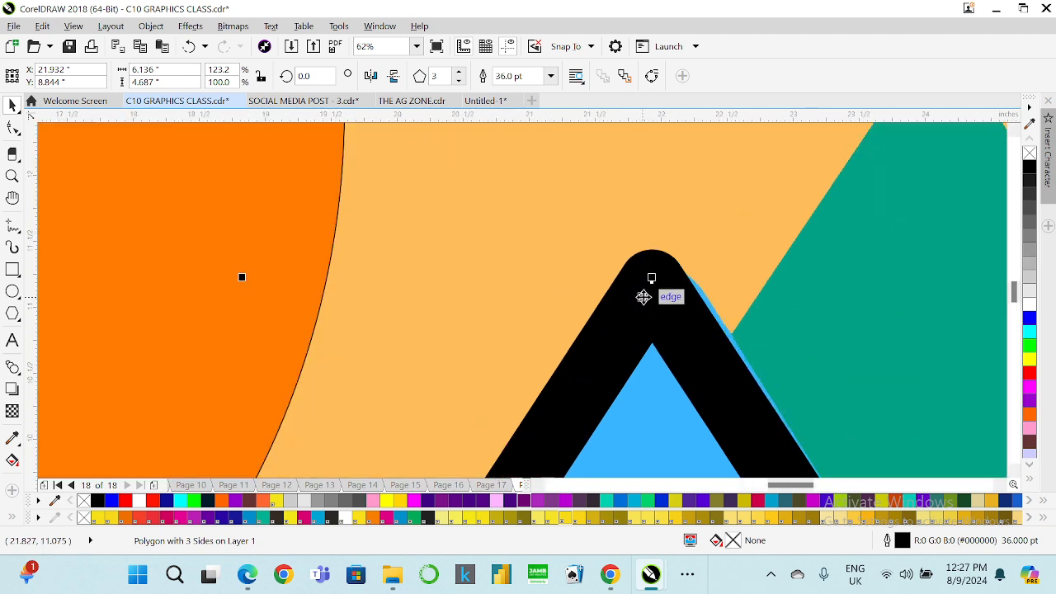
{"action": "mouse_move", "coordinate": [644, 295]}
{"action": "left_mouse_down"}
{"action": "mouse_move", "coordinate": [658, 309]}
{"action": "mouse_move", "coordinate": [645, 310]}
{"action": "left_mouse_up"}
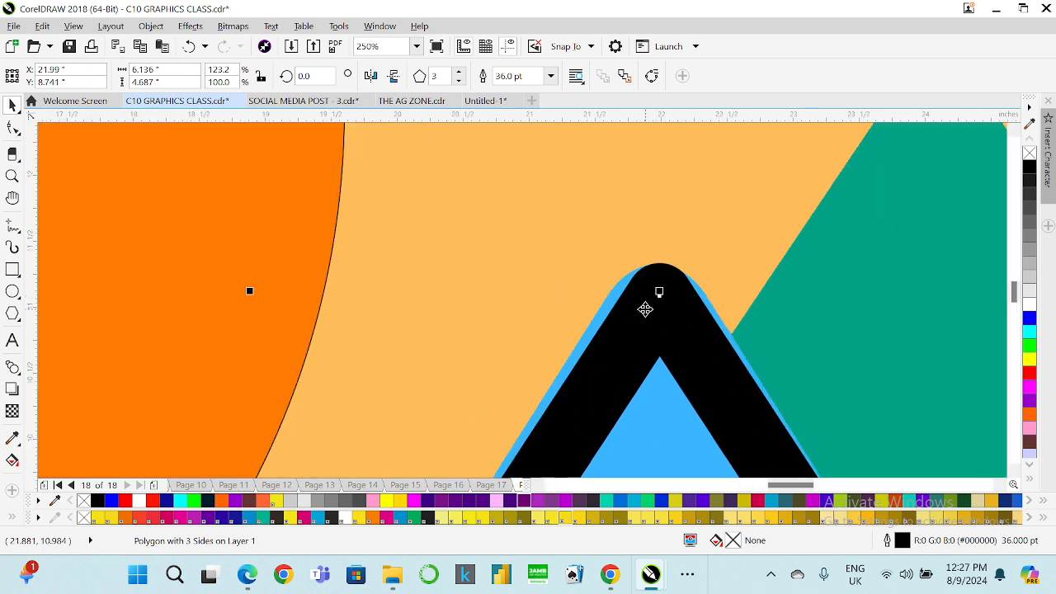
- Set the triangle's outline width to 40 pt and lower the triangle slightly within the left blue mountain's peak
{"action": "scroll", "coordinate": [645, 309], "scroll_direction": "down", "scroll_amount": 4}
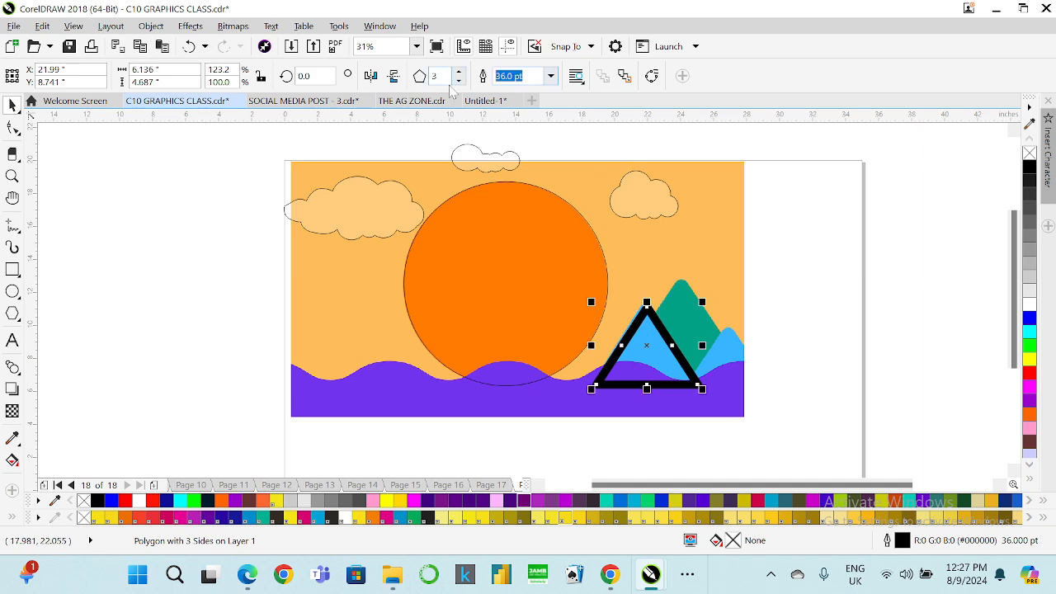
{"action": "type", "text": "40"}
{"action": "key", "text": "Return"}
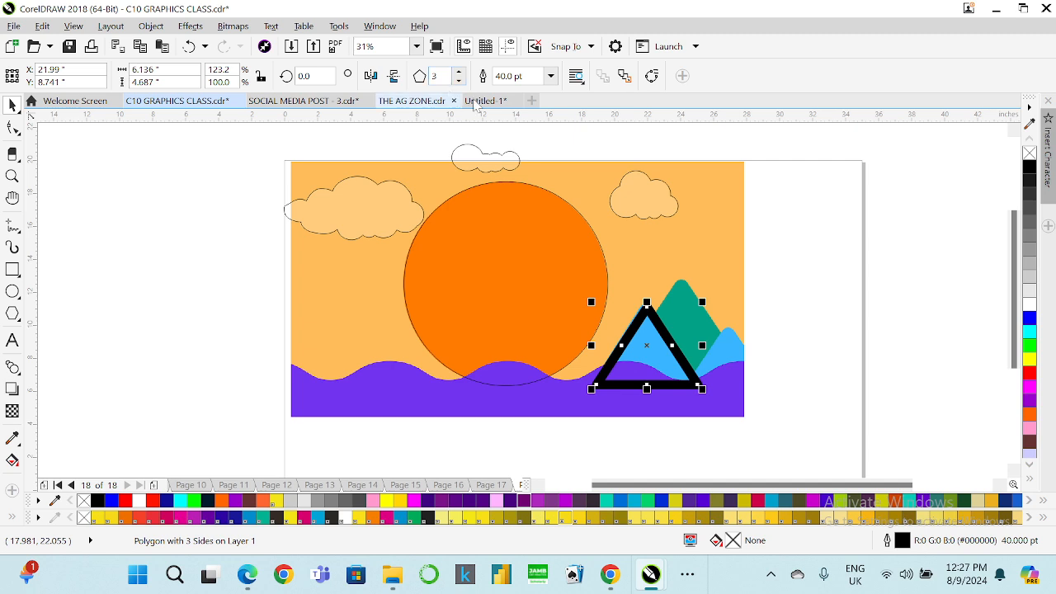
{"action": "scroll", "coordinate": [652, 322], "scroll_direction": "up", "scroll_amount": 2}
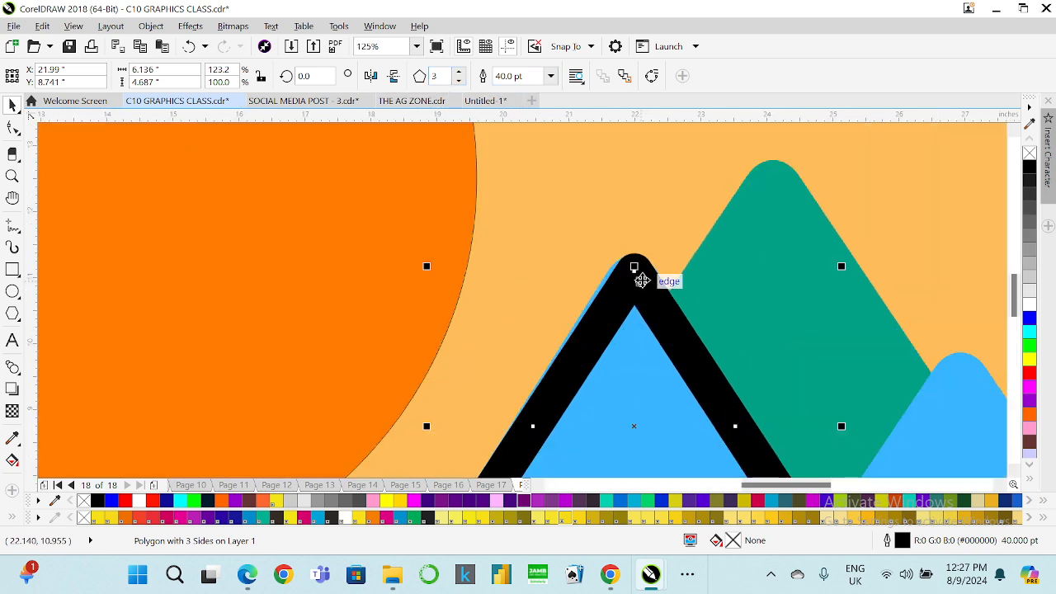
{"action": "left_click_drag", "start_coordinate": [641, 281], "coordinate": [638, 289]}
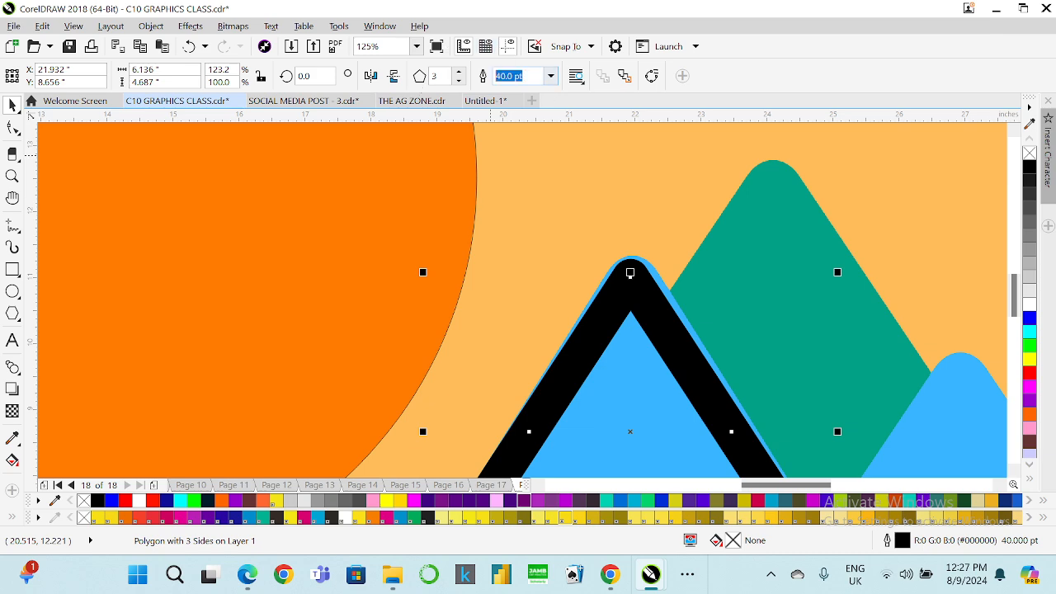
- Thicken the triangle's outline to 50 pt and finally 55 pt, shifting it slightly to cover the mountain's rounded peak
{"action": "type", "text": "50"}
{"action": "key", "text": "Return"}
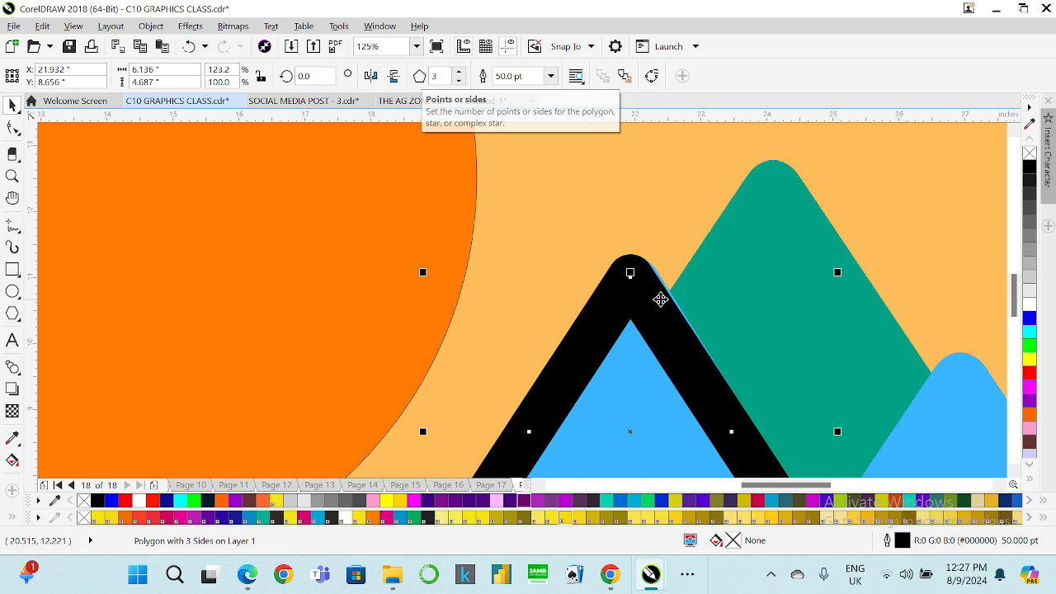
{"action": "scroll", "coordinate": [660, 299], "scroll_direction": "up", "scroll_amount": 2}
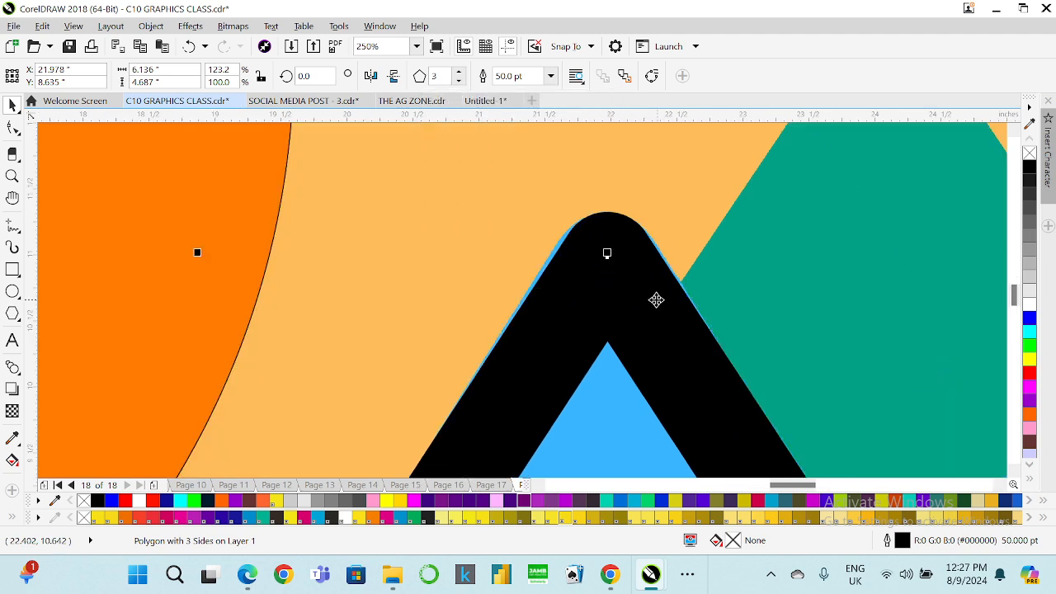
{"action": "type", "text": "55"}
{"action": "key", "text": "Return"}
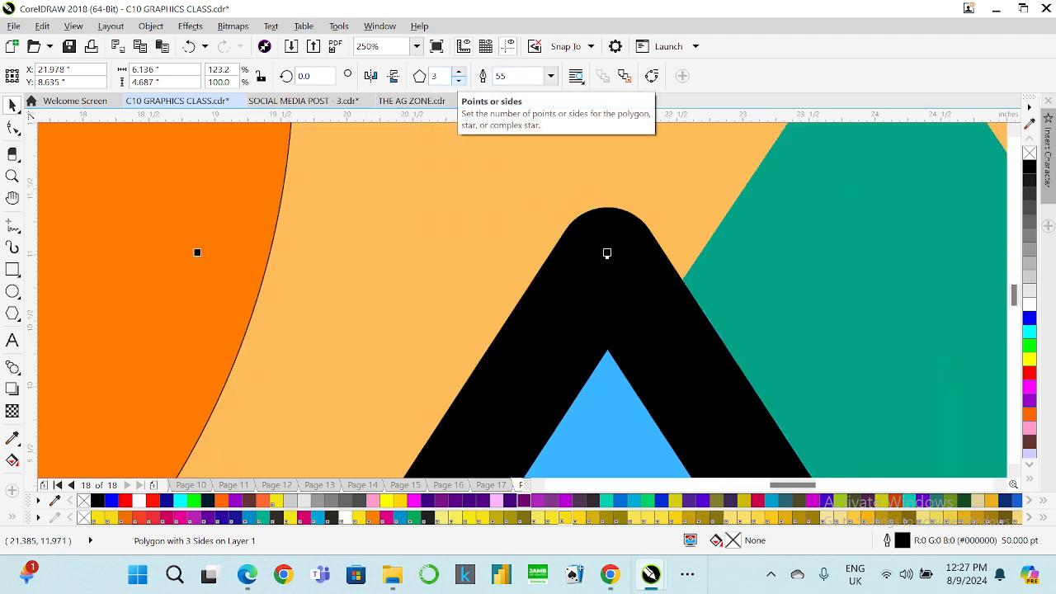
- Nudge the triangle slightly down and left to align it with the left blue mountain's edges
{"action": "scroll", "coordinate": [582, 269], "scroll_direction": "down", "scroll_amount": 4}
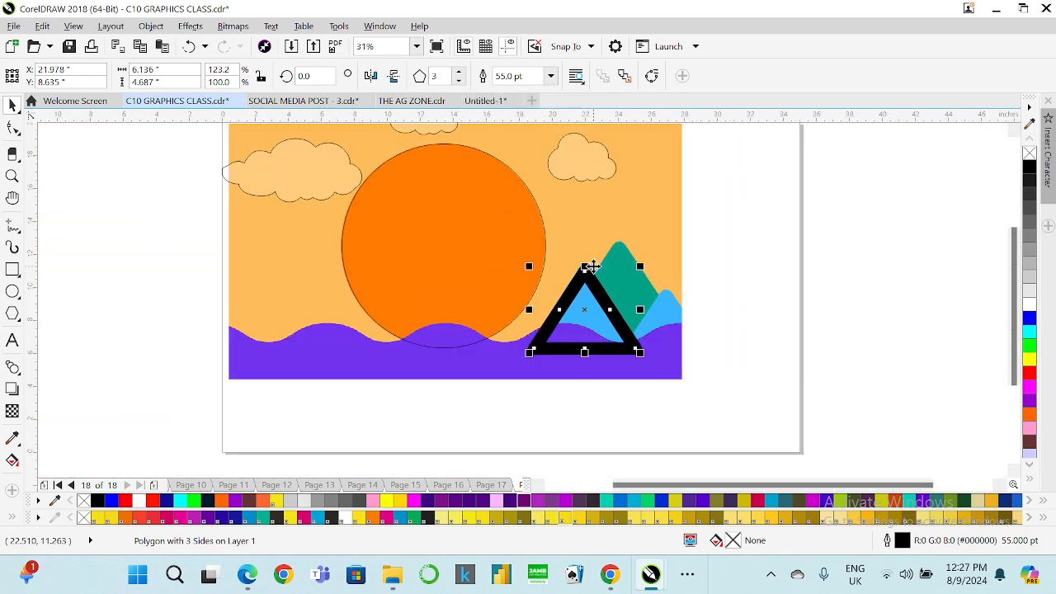
{"action": "key", "text": "Down"}
{"action": "key", "text": "Down"}
{"action": "key", "text": "Down"}
{"action": "key", "text": "Down"}
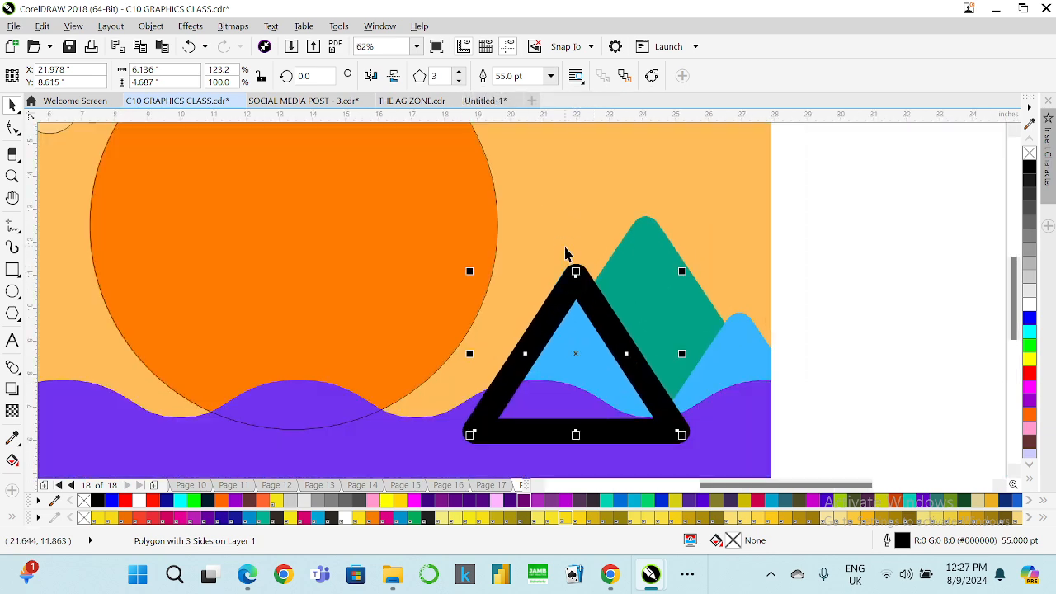
{"action": "key", "text": "Left"}
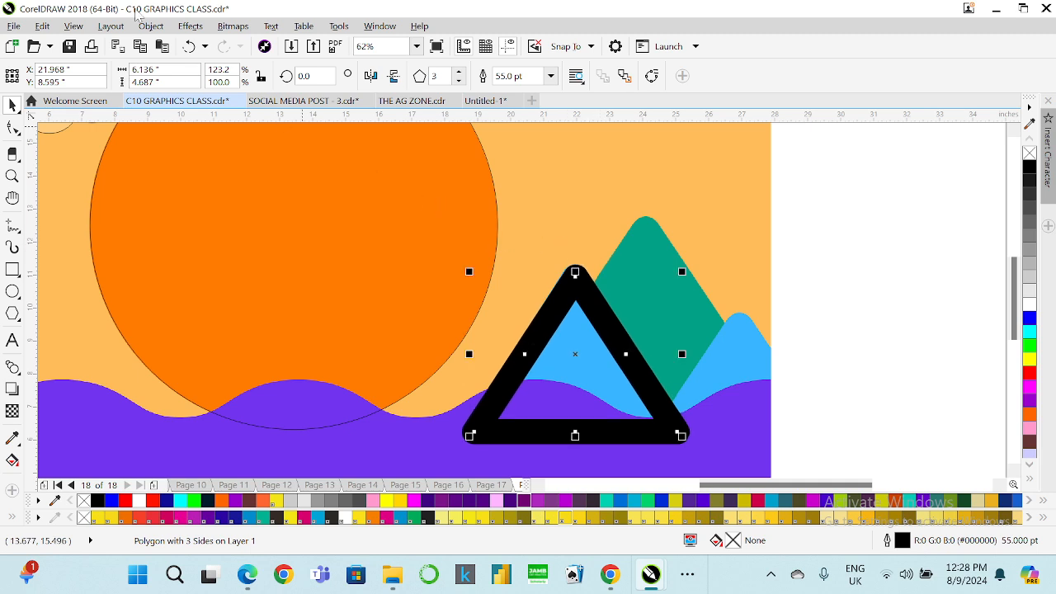
- Convert the triangle's thick outline to an object and break the resulting curve apart
{"action": "left_click", "coordinate": [152, 27]}
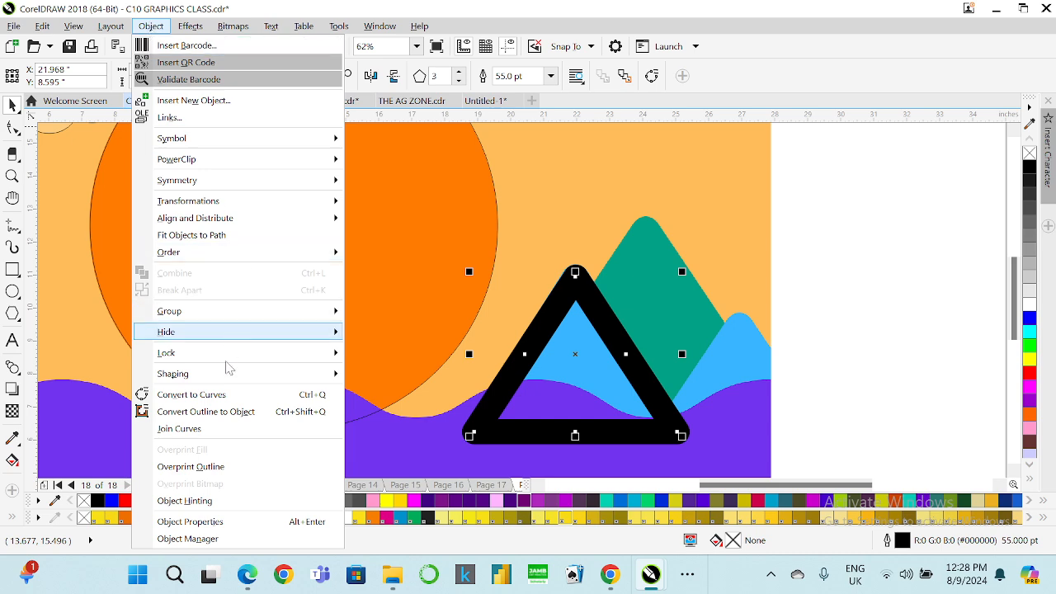
{"action": "left_click", "coordinate": [231, 412]}
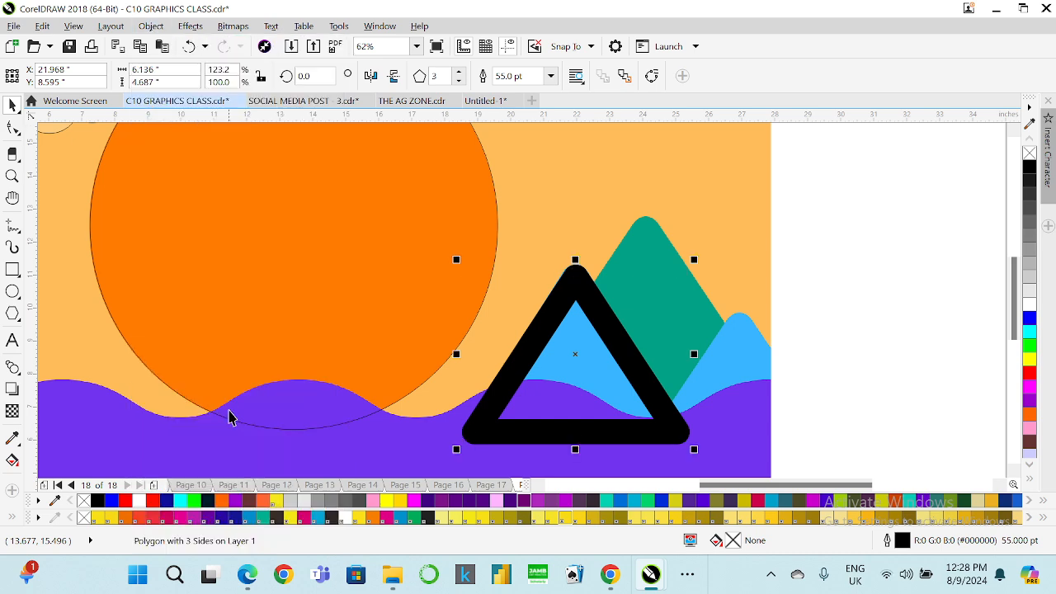
{"action": "left_click", "coordinate": [800, 307]}
{"action": "left_click", "coordinate": [570, 304]}
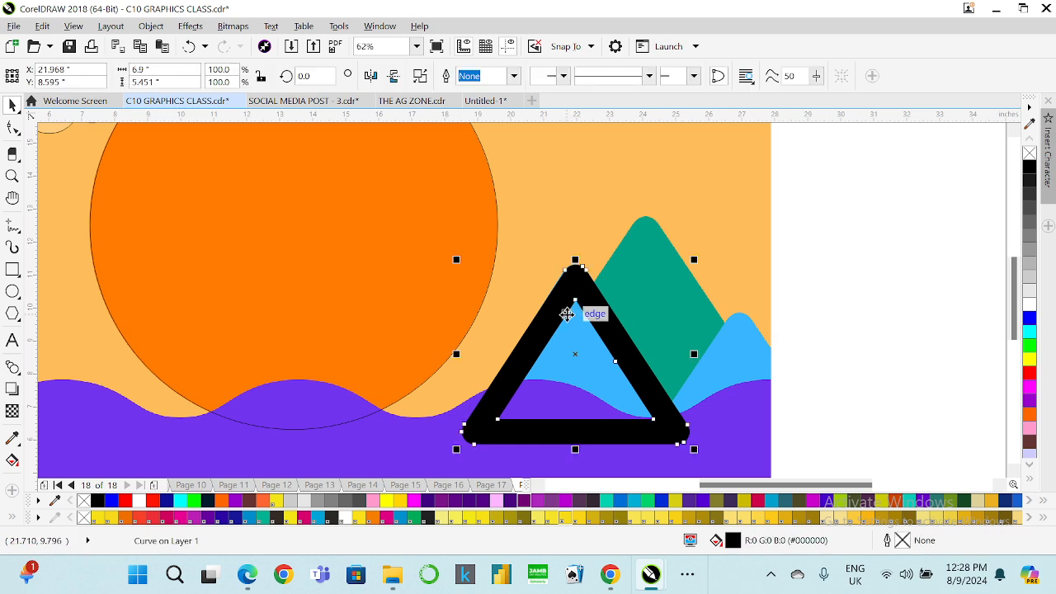
{"action": "right_click", "coordinate": [575, 299]}
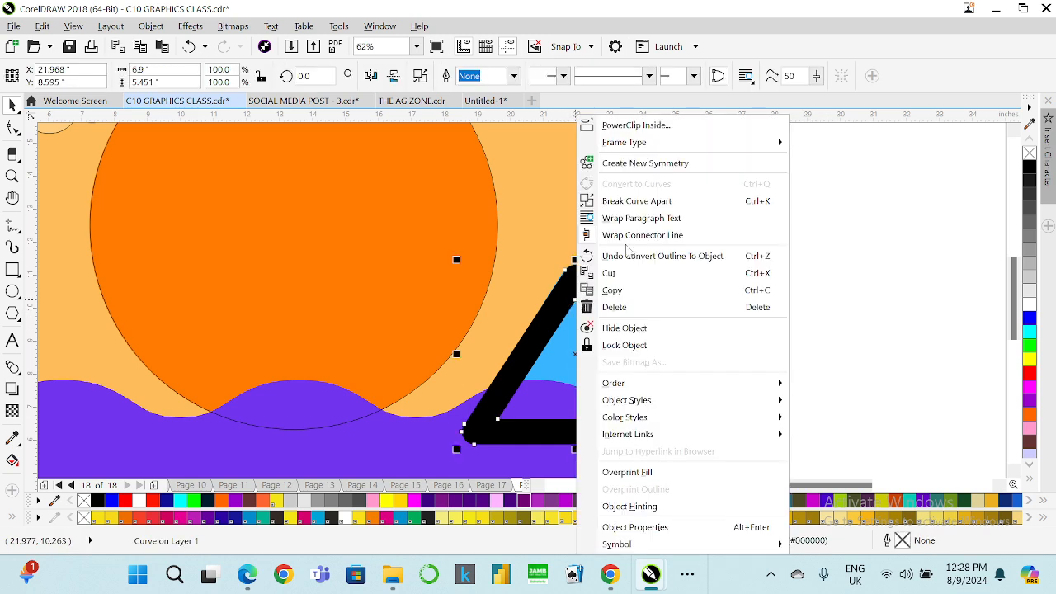
{"action": "left_click", "coordinate": [652, 201]}
- Weld the two black triangle pieces into one rounded triangle and place a copy near the right-hand blue mountain
{"action": "left_click_drag", "start_coordinate": [856, 211], "coordinate": [390, 436]}
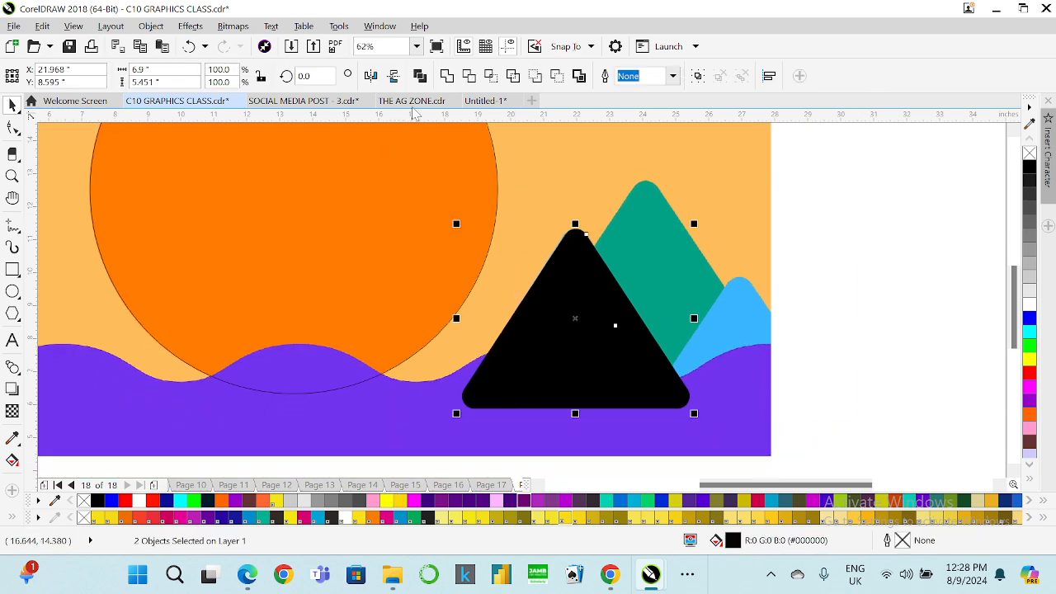
{"action": "left_click", "coordinate": [446, 76]}
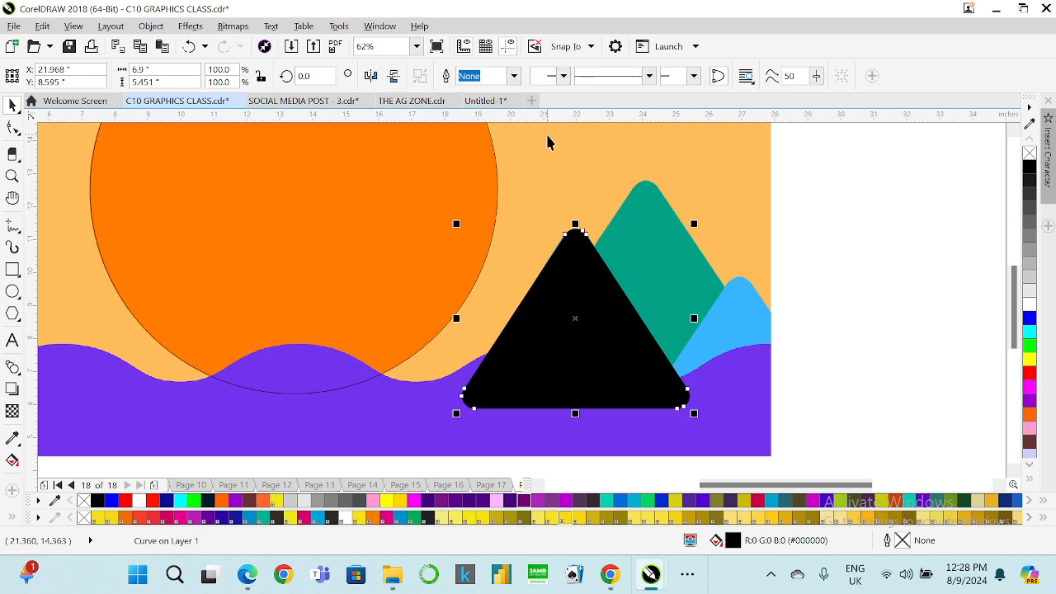
{"action": "left_click_drag", "start_coordinate": [589, 301], "coordinate": [764, 316]}
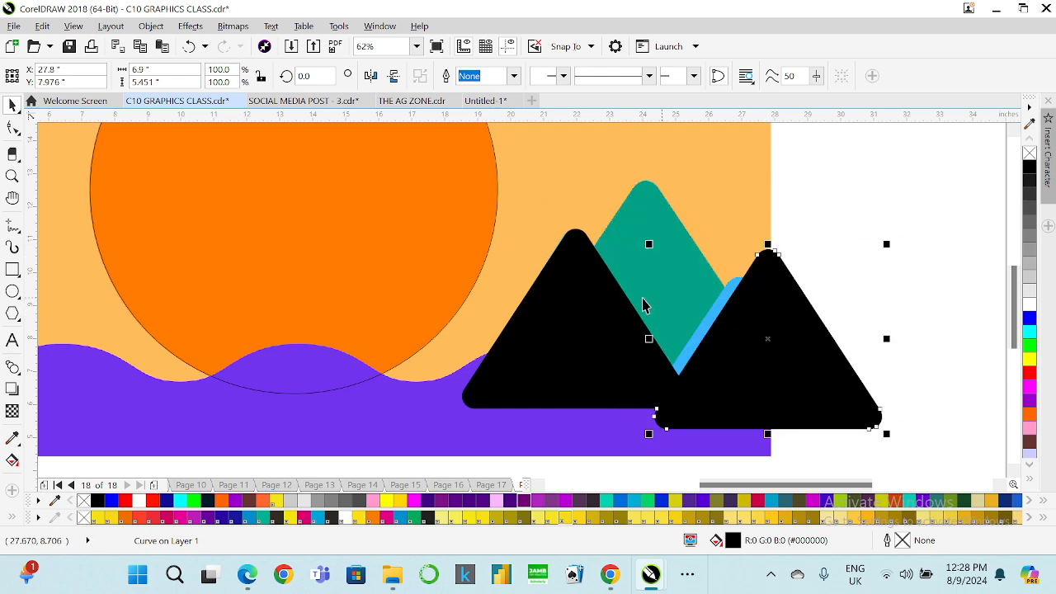
- Give the left rounded triangle no fill and a 0.5 pt black outline, and move the solid copy onto the right-hand mountain's peak
{"action": "left_click", "coordinate": [612, 307]}
{"action": "left_click", "coordinate": [1030, 154]}
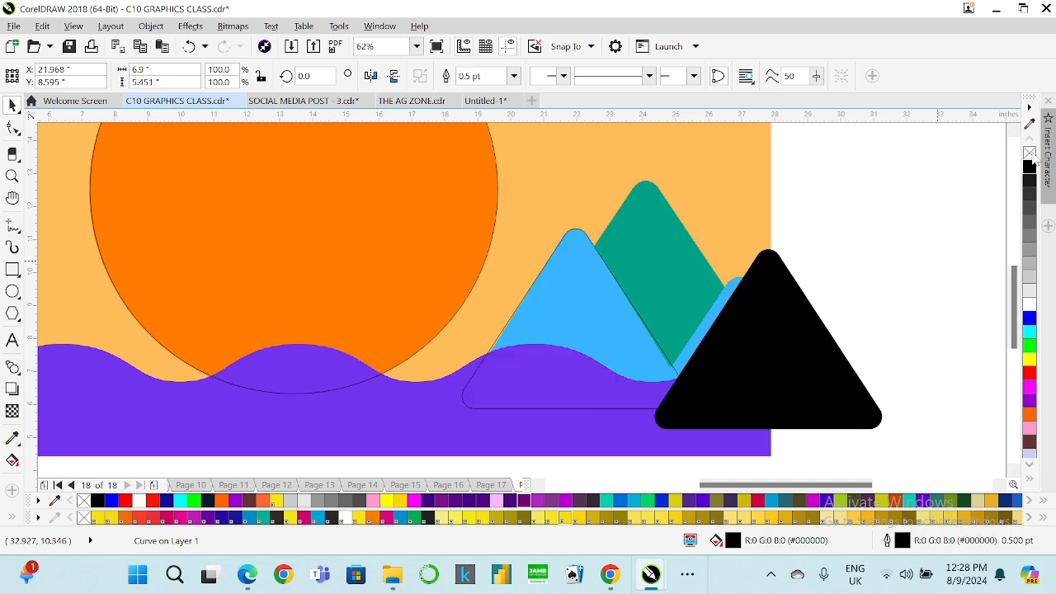
{"action": "left_click", "coordinate": [768, 347]}
{"action": "left_click_drag", "start_coordinate": [768, 347], "coordinate": [740, 373]}
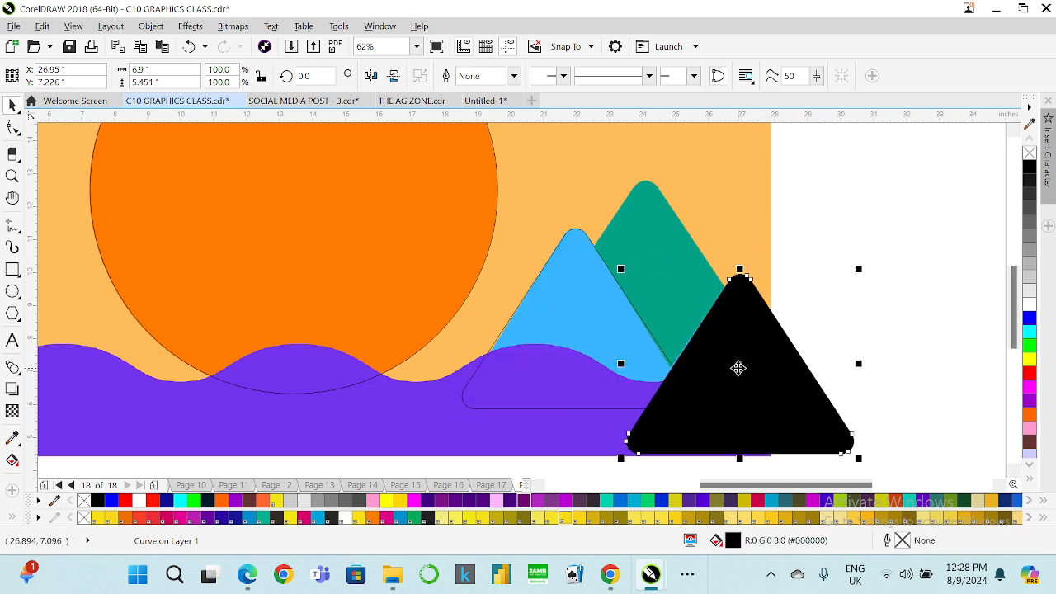
- Give the right-hand triangle no fill and a 0.5 pt black outline, and shift it slightly to fit the small blue mountain
{"action": "scroll", "coordinate": [737, 368], "scroll_direction": "up", "scroll_amount": 3}
{"action": "left_click", "coordinate": [707, 357]}
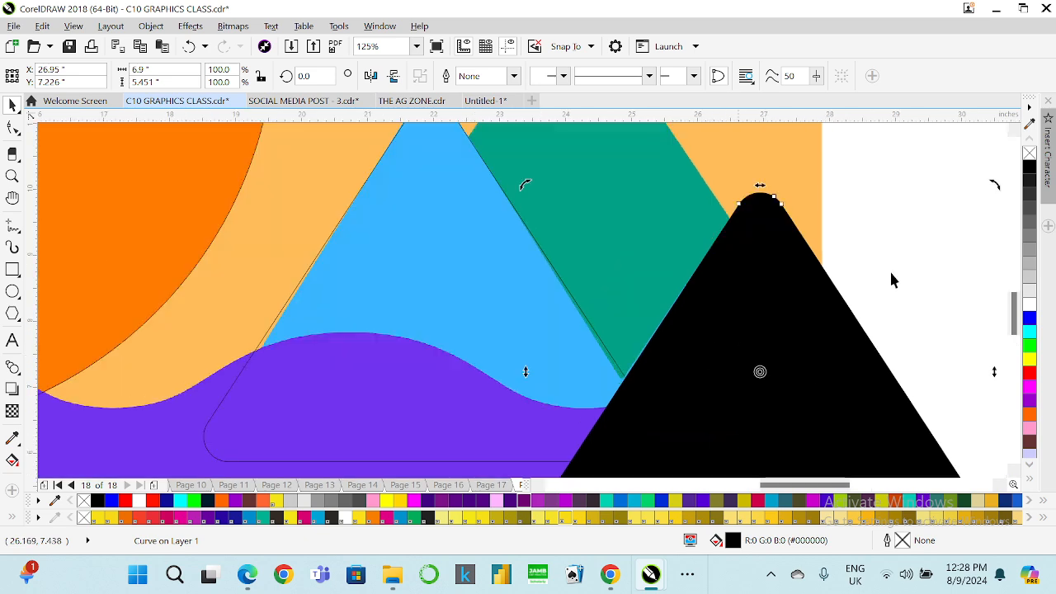
{"action": "left_click", "coordinate": [1029, 154]}
{"action": "right_click", "coordinate": [1030, 167]}
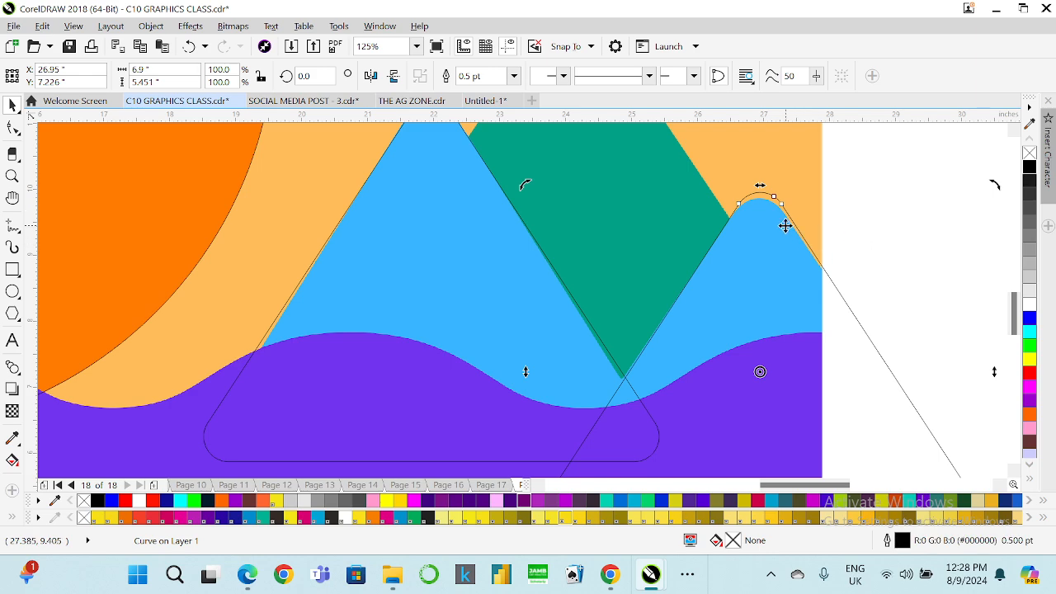
{"action": "scroll", "coordinate": [784, 226], "scroll_direction": "up", "scroll_amount": 4}
{"action": "scroll", "coordinate": [737, 214], "scroll_direction": "down", "scroll_amount": 5}
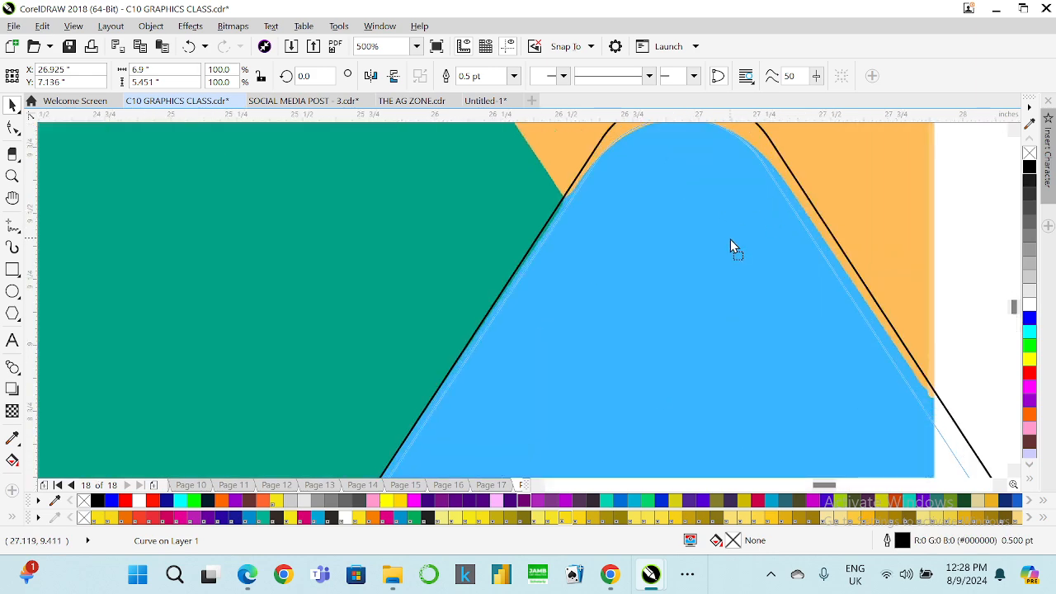
- Widen the right-hand triangle outline to about 7.1 in so its sides follow the small blue mountain
{"action": "scroll", "coordinate": [829, 269], "scroll_direction": "up", "scroll_amount": 2}
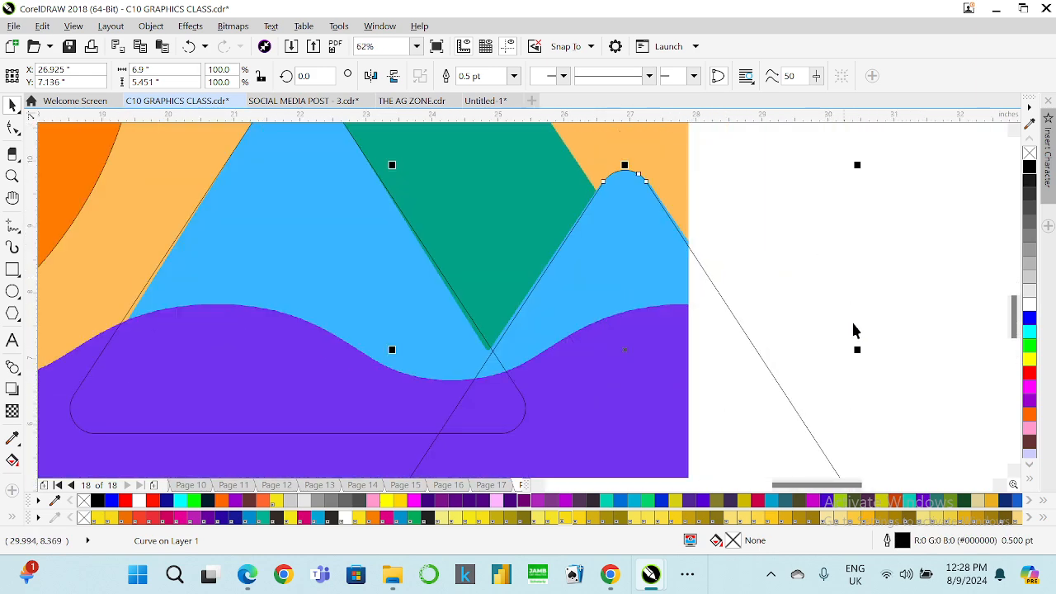
{"action": "left_click_drag", "start_coordinate": [860, 346], "coordinate": [865, 347]}
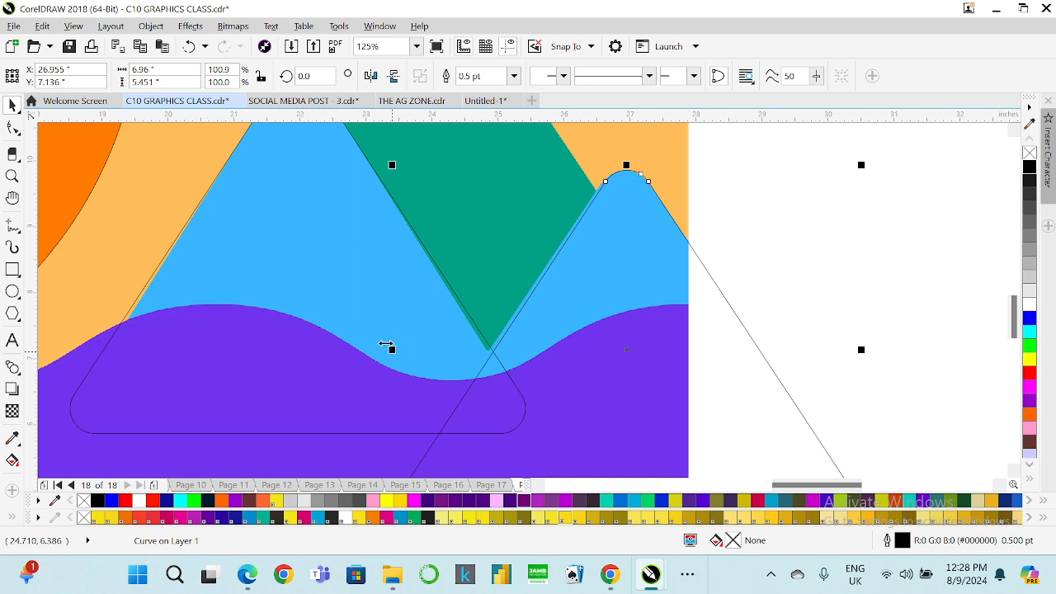
{"action": "scroll", "coordinate": [623, 330], "scroll_direction": "down", "scroll_amount": 2}
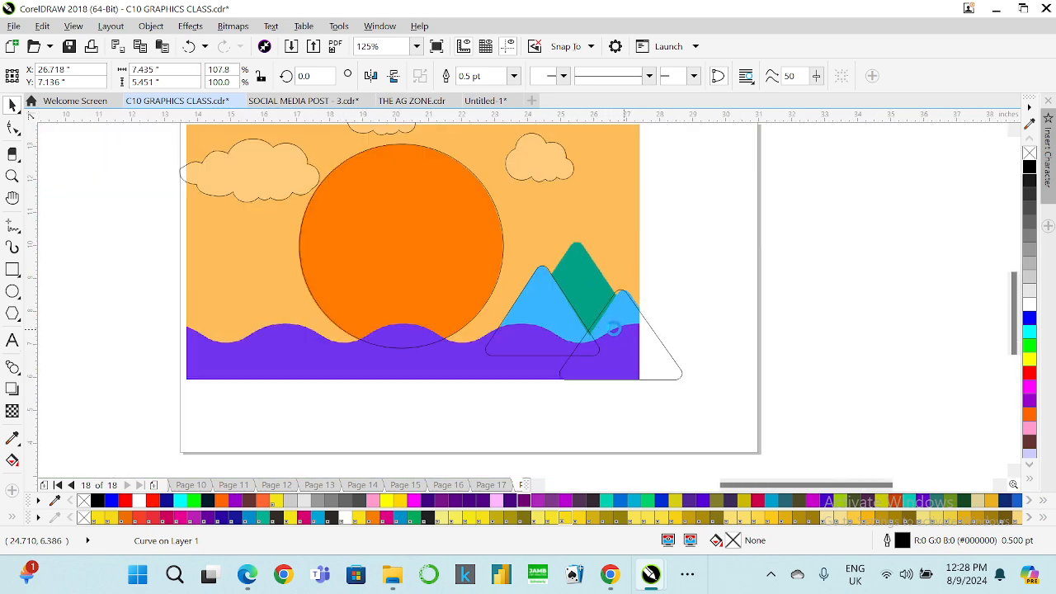
{"action": "scroll", "coordinate": [615, 329], "scroll_direction": "up", "scroll_amount": 3}
{"action": "scroll", "coordinate": [427, 371], "scroll_direction": "down", "scroll_amount": 2}
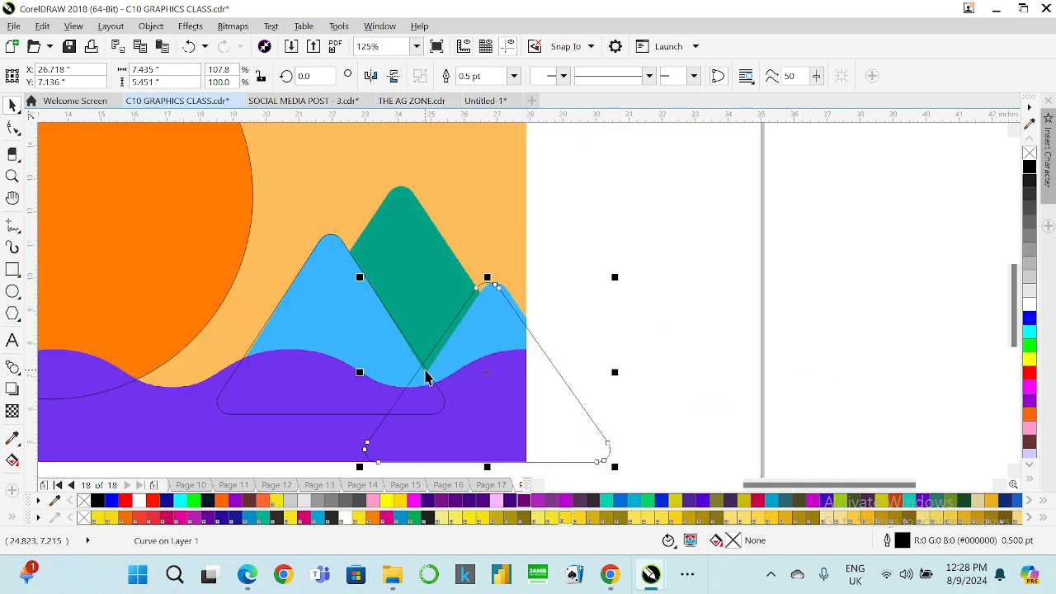
{"action": "scroll", "coordinate": [426, 369], "scroll_direction": "up", "scroll_amount": 1}
{"action": "left_click_drag", "start_coordinate": [302, 375], "coordinate": [318, 376]}
{"action": "scroll", "coordinate": [318, 375], "scroll_direction": "down", "scroll_amount": 1}
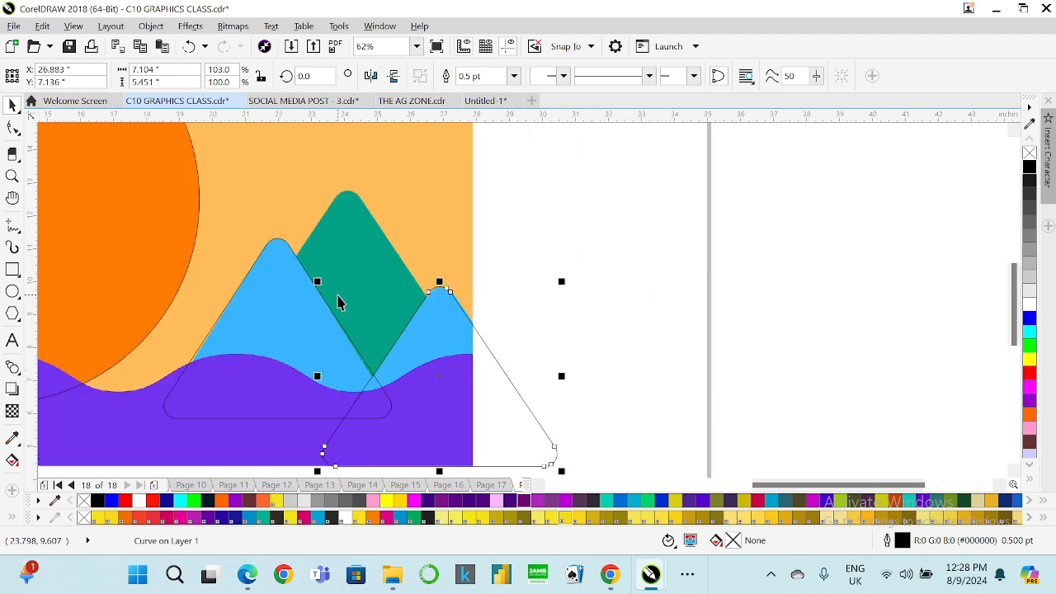
- Duplicate the right-hand triangle outline and fit the copy over the green mountain's peak and slopes
{"action": "key", "text": "ctrl+d"}
{"action": "left_click_drag", "start_coordinate": [451, 368], "coordinate": [353, 276]}
{"action": "scroll", "coordinate": [358, 212], "scroll_direction": "up", "scroll_amount": 4}
{"action": "scroll", "coordinate": [370, 238], "scroll_direction": "down", "scroll_amount": 1}
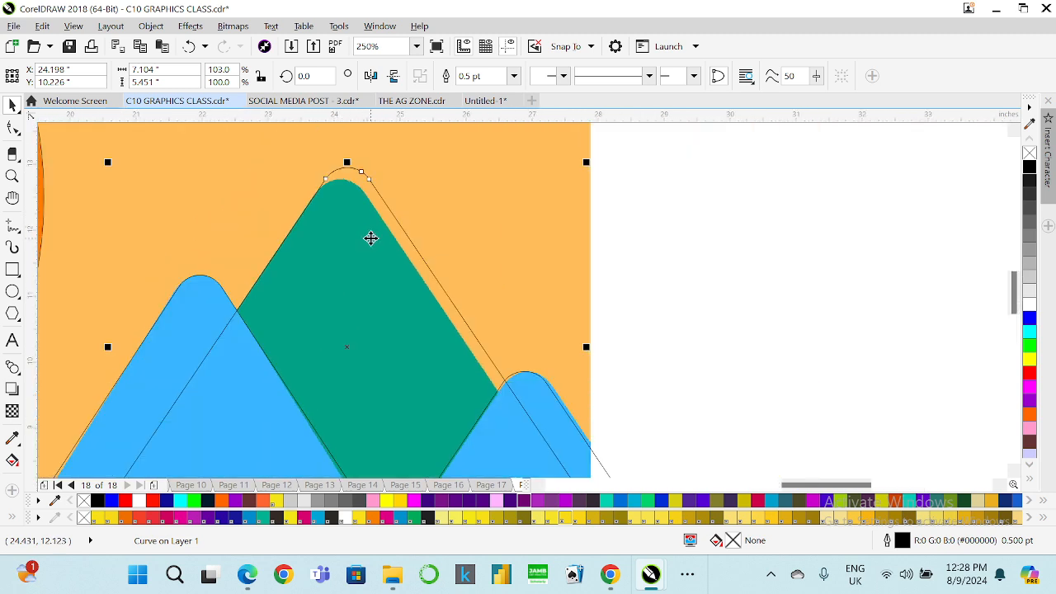
{"action": "scroll", "coordinate": [352, 211], "scroll_direction": "up", "scroll_amount": 2}
{"action": "left_click_drag", "start_coordinate": [352, 217], "coordinate": [348, 243]}
{"action": "scroll", "coordinate": [349, 243], "scroll_direction": "down", "scroll_amount": 2}
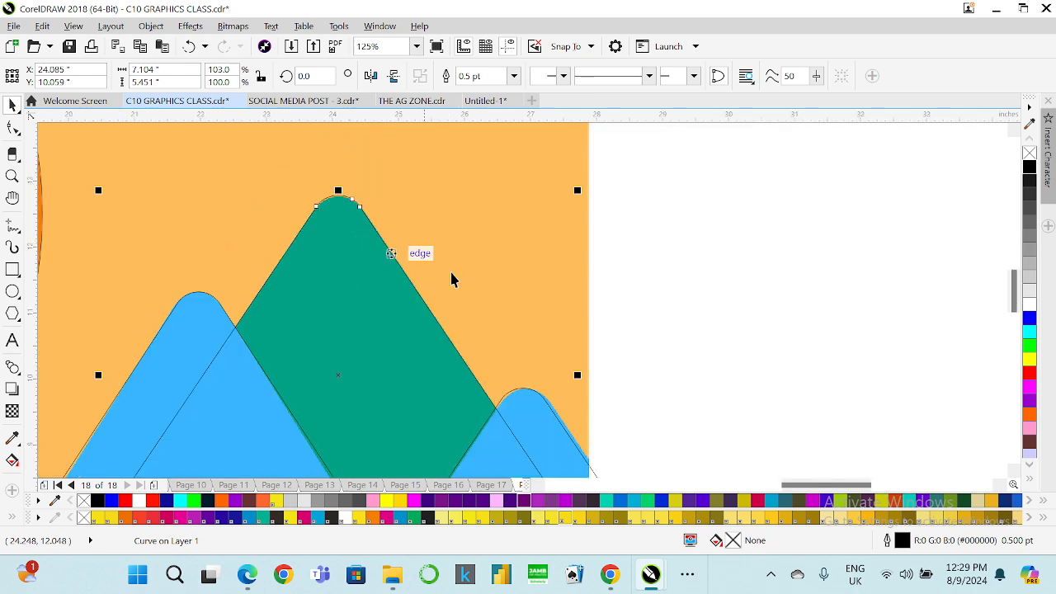
{"action": "scroll", "coordinate": [562, 347], "scroll_direction": "down", "scroll_amount": 4}
{"action": "left_click", "coordinate": [582, 343]}
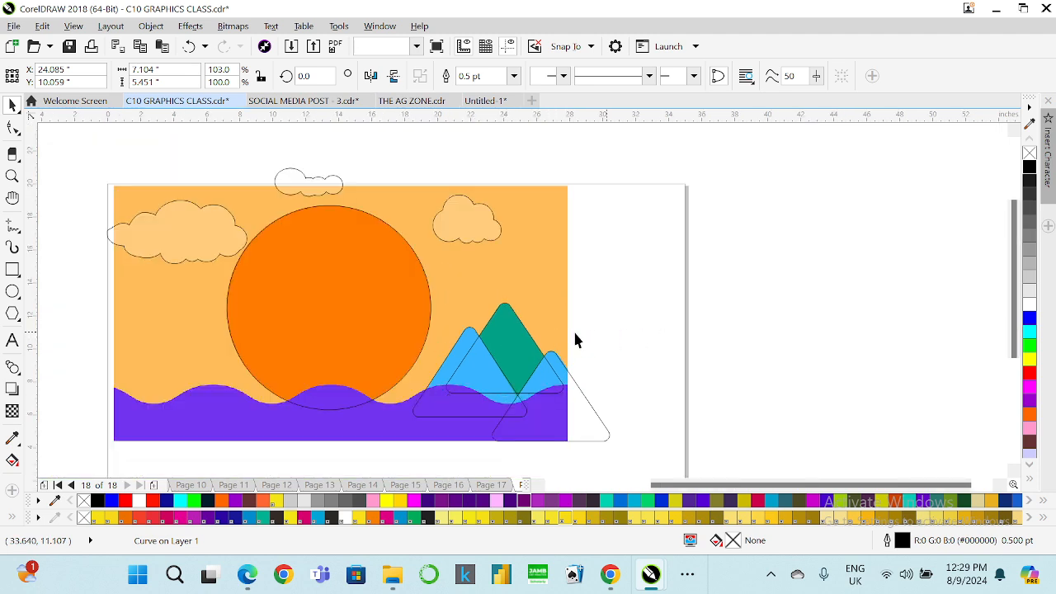
- Draw a rectangle about 8.4 by 3.6 in over the left part of the purple waves and convert it to curves
{"action": "scroll", "coordinate": [588, 285], "scroll_direction": "down", "scroll_amount": 2}
{"action": "scroll", "coordinate": [481, 355], "scroll_direction": "up", "scroll_amount": 2}
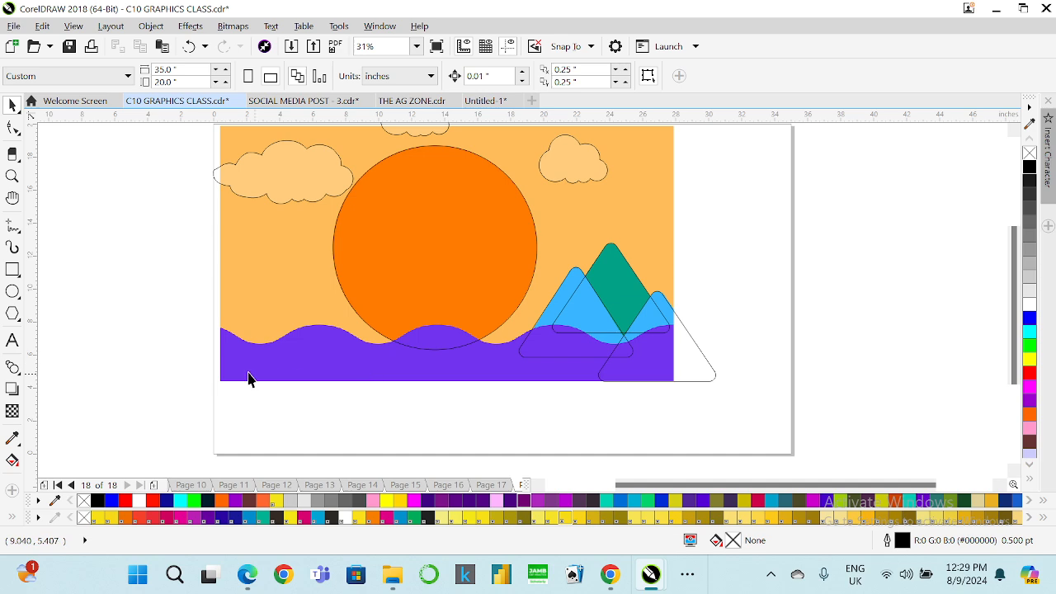
{"action": "left_click", "coordinate": [12, 270]}
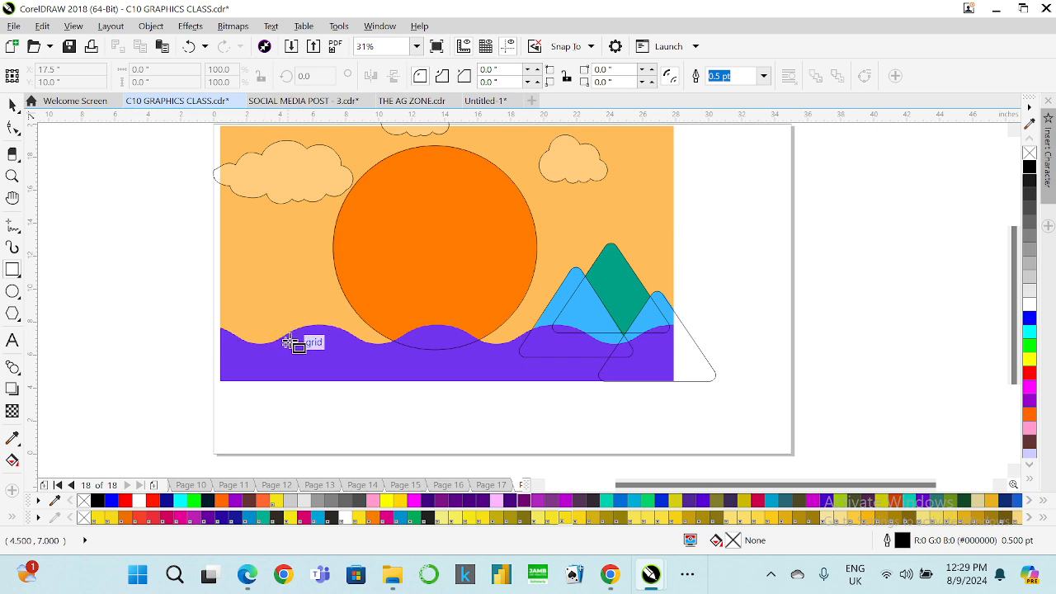
{"action": "scroll", "coordinate": [295, 343], "scroll_direction": "up", "scroll_amount": 2}
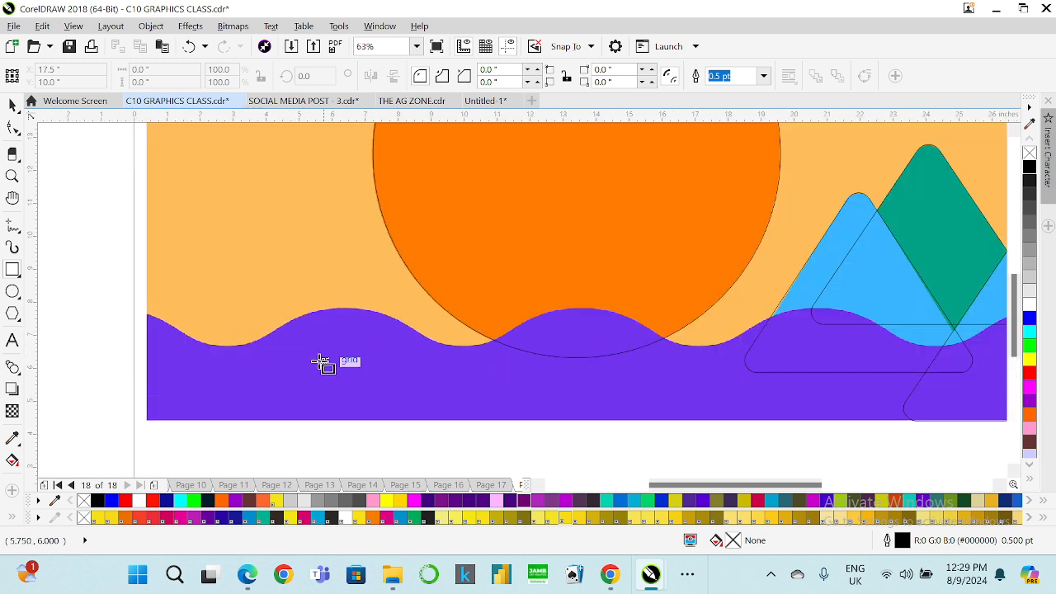
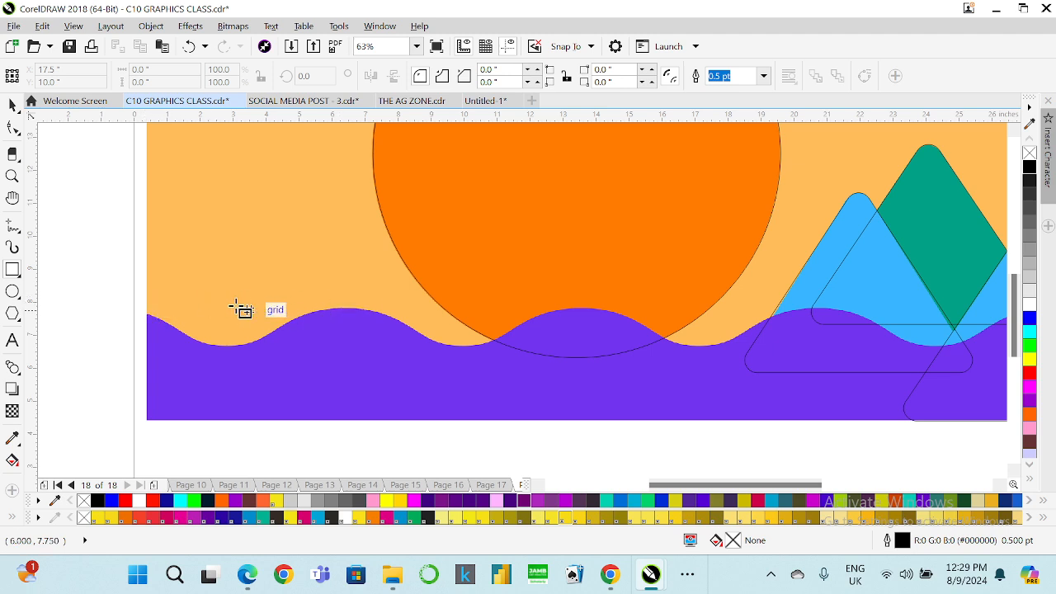
{"action": "left_click_drag", "start_coordinate": [210, 302], "coordinate": [486, 421]}
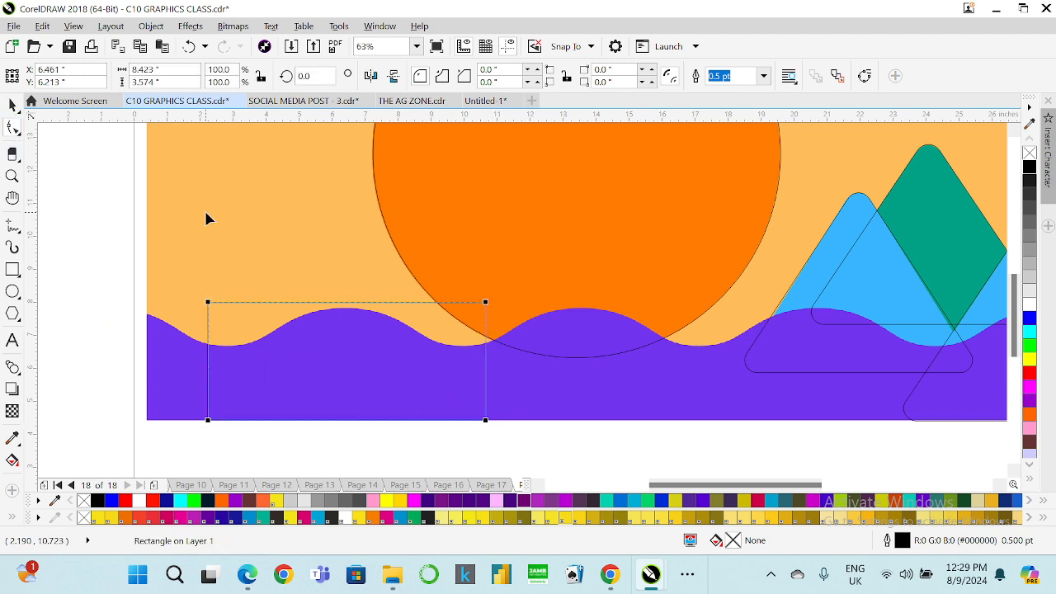
{"action": "key", "text": "F10"}
{"action": "key", "text": "ctrl+q"}
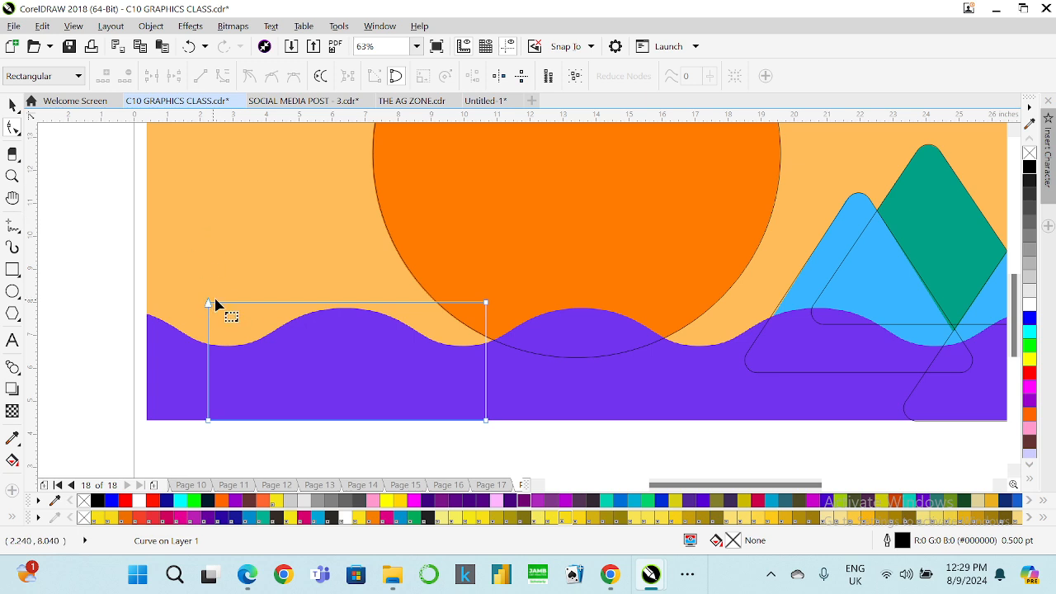
- Lower the rectangle's top edge to the wave crest level and extend its left side to the picture's left edge
{"action": "left_click", "coordinate": [486, 303]}
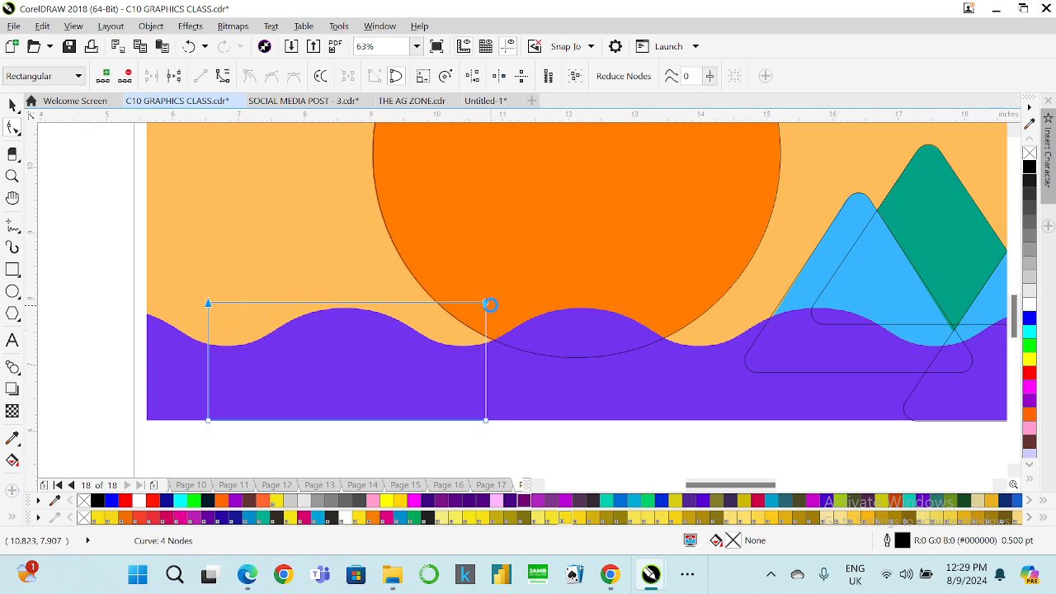
{"action": "scroll", "coordinate": [486, 303], "scroll_direction": "up", "scroll_amount": 2}
{"action": "left_click_drag", "start_coordinate": [482, 301], "coordinate": [483, 314]}
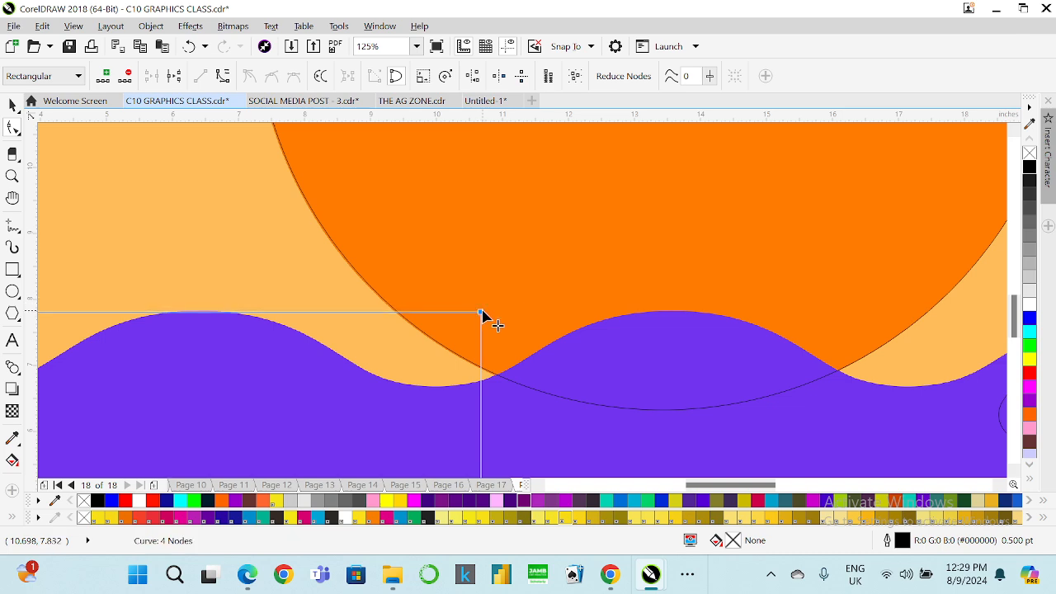
{"action": "scroll", "coordinate": [483, 315], "scroll_direction": "down", "scroll_amount": 2}
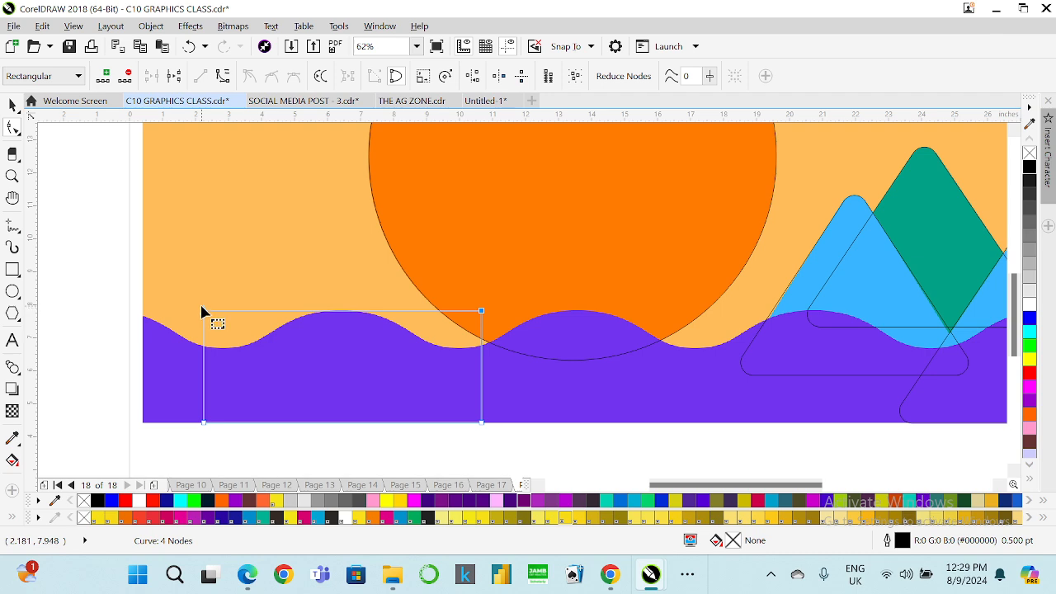
{"action": "left_click_drag", "start_coordinate": [188, 275], "coordinate": [144, 422]}
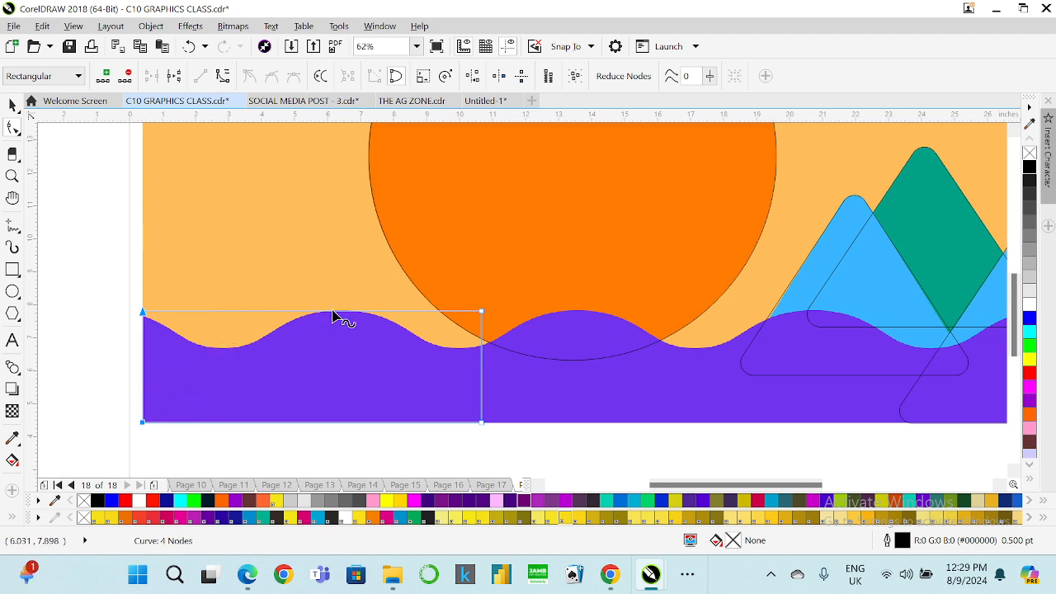
- Tilt the rectangle's top edge from the wave's left end to touch the first crest, and add a node at that crest
{"action": "scroll", "coordinate": [141, 315], "scroll_direction": "up", "scroll_amount": 3}
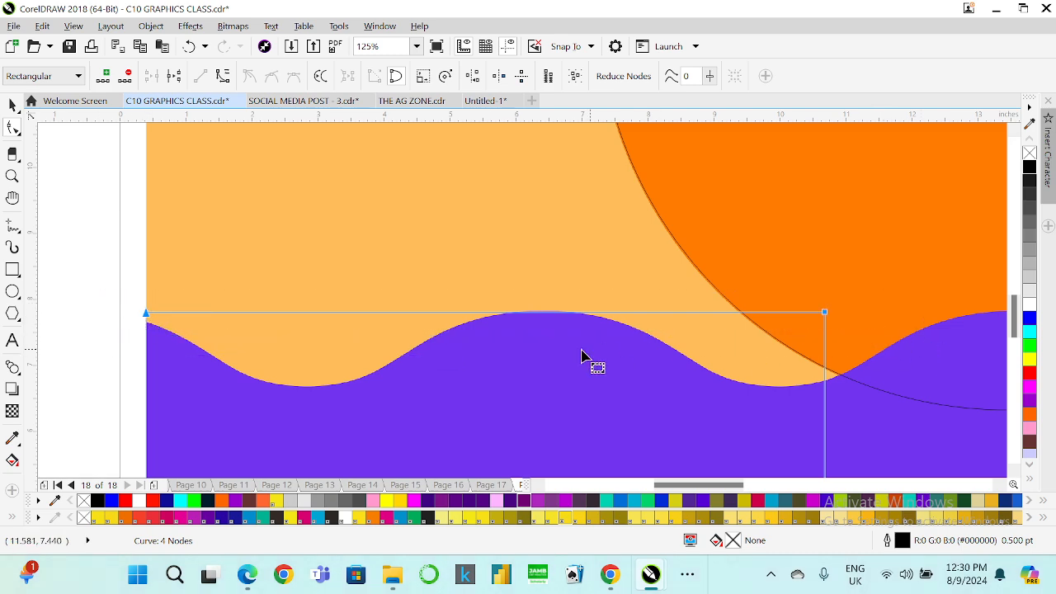
{"action": "scroll", "coordinate": [151, 327], "scroll_direction": "up", "scroll_amount": 3}
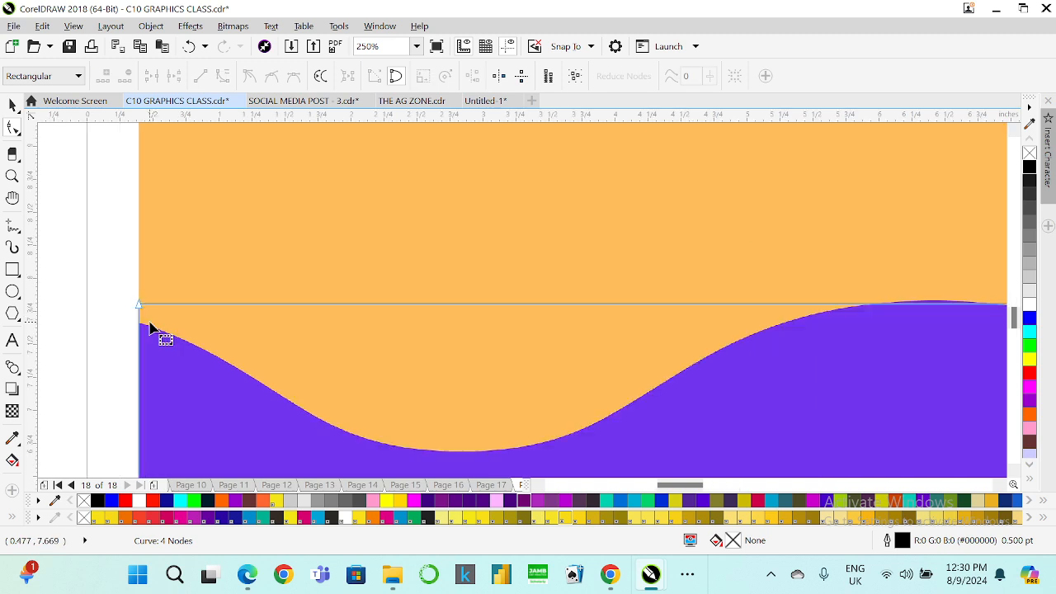
{"action": "scroll", "coordinate": [138, 314], "scroll_direction": "up", "scroll_amount": 3}
{"action": "left_click_drag", "start_coordinate": [141, 304], "coordinate": [142, 338]}
{"action": "scroll", "coordinate": [170, 312], "scroll_direction": "down", "scroll_amount": 2}
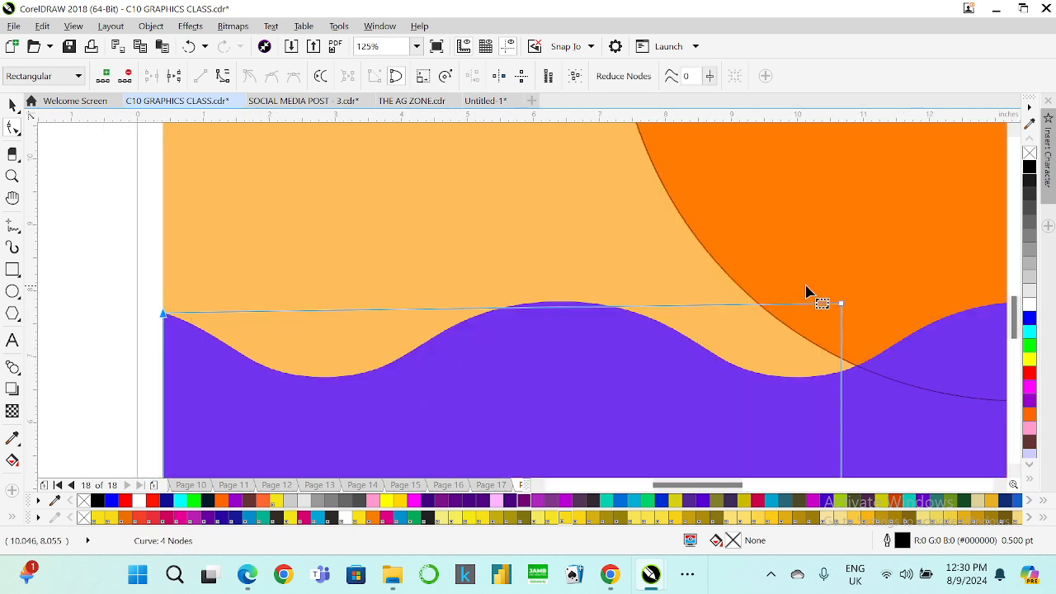
{"action": "mouse_move", "coordinate": [844, 307]}
{"action": "left_mouse_down"}
{"action": "mouse_move", "coordinate": [834, 300]}
{"action": "mouse_move", "coordinate": [843, 295]}
{"action": "left_mouse_up"}
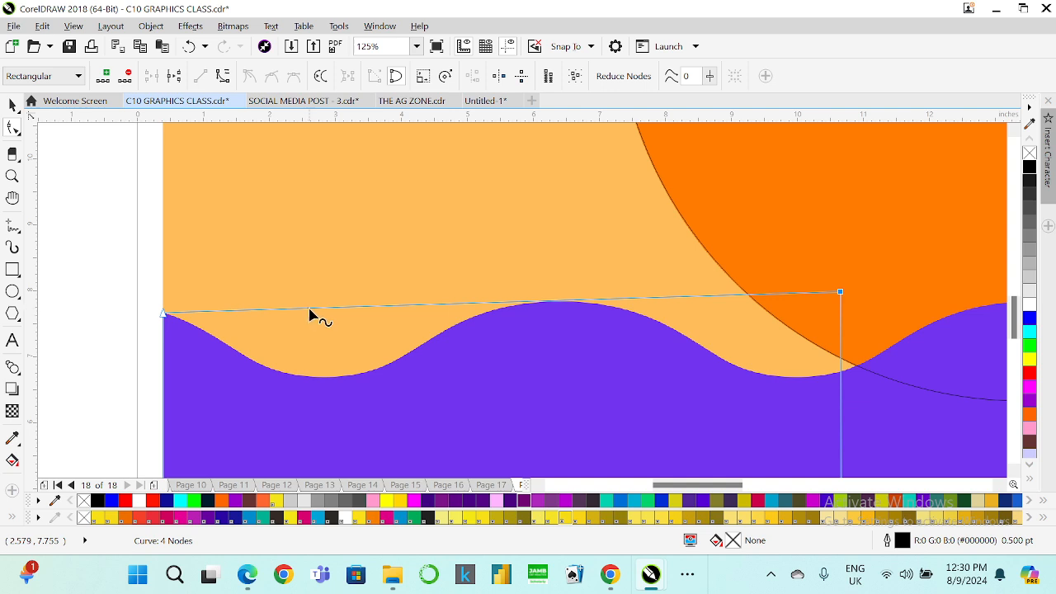
{"action": "double_click", "coordinate": [563, 300]}
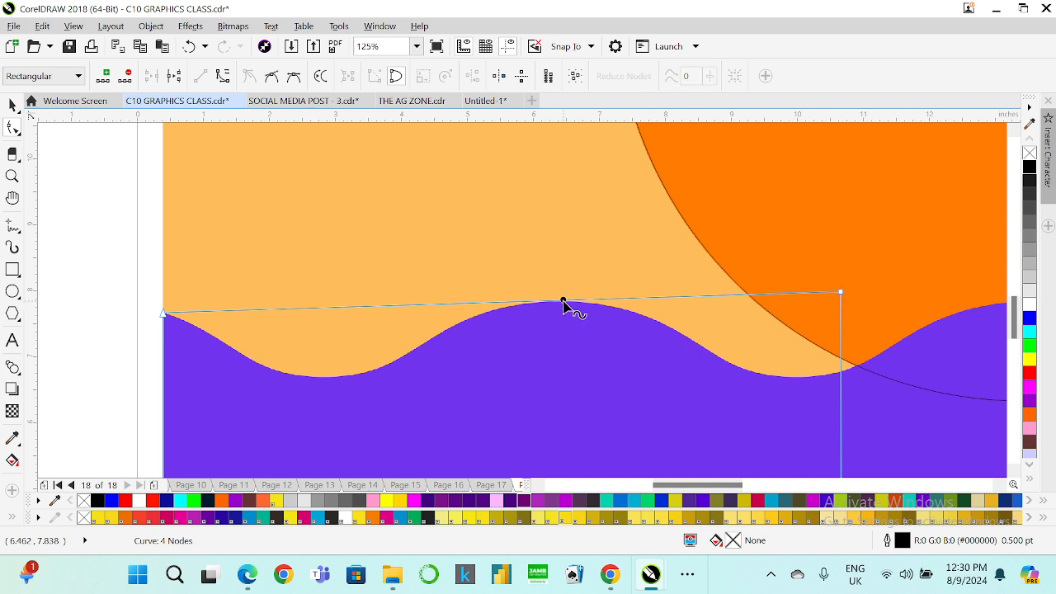
{"action": "right_click", "coordinate": [328, 308]}
{"action": "left_click", "coordinate": [400, 114]}
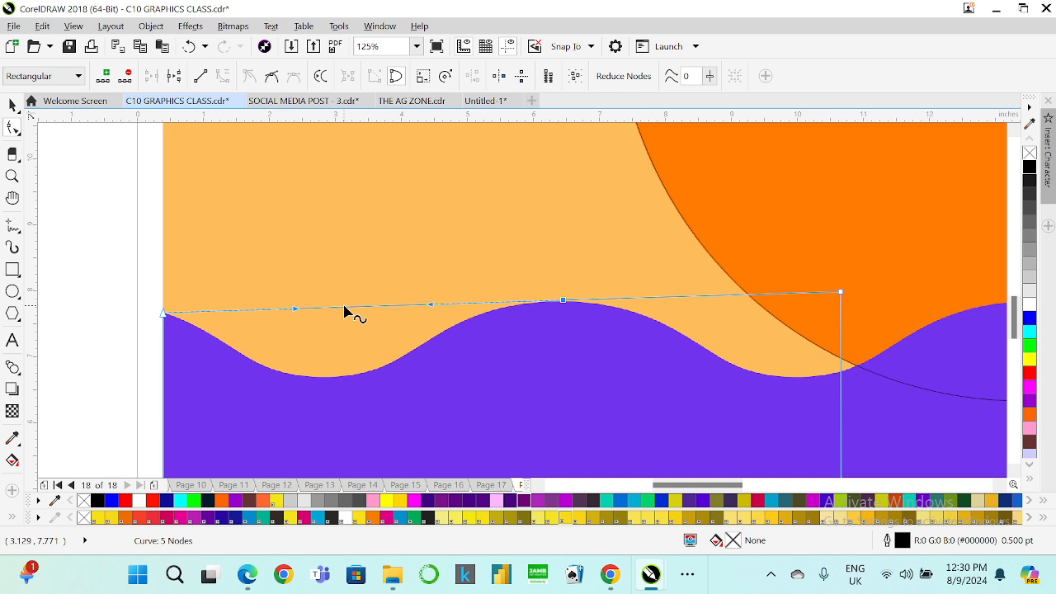
{"action": "left_click_drag", "start_coordinate": [343, 313], "coordinate": [337, 366]}
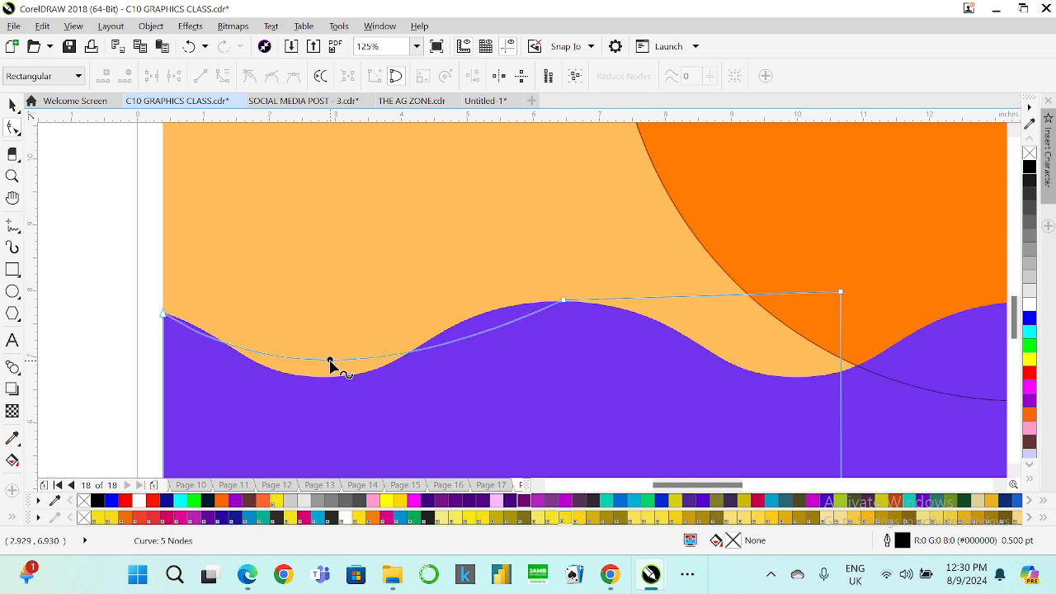
{"action": "key", "text": "ctrl+z"}
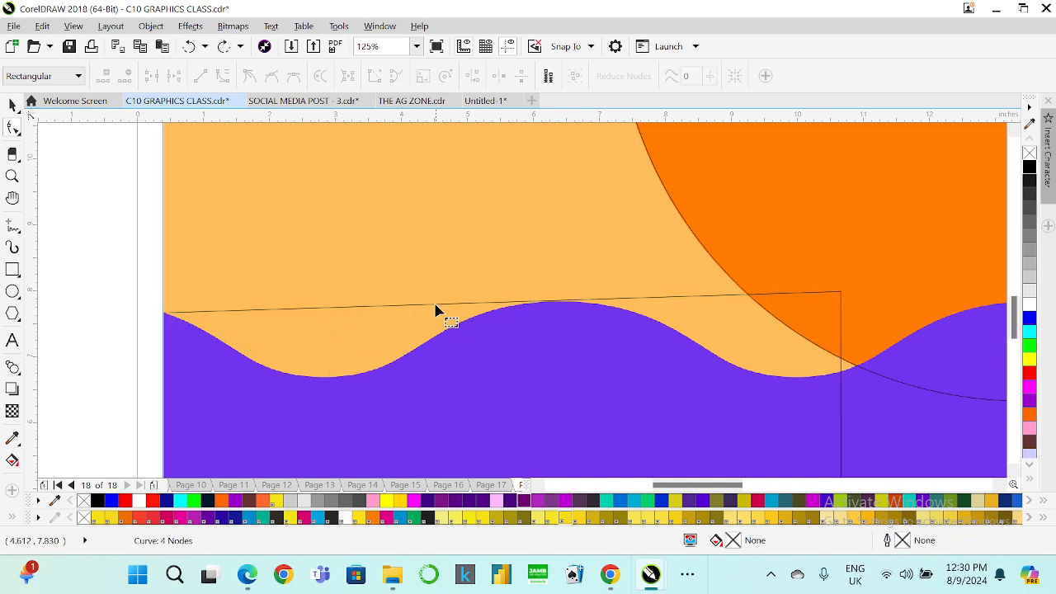
{"action": "double_click", "coordinate": [428, 305]}
{"action": "left_click_drag", "start_coordinate": [428, 304], "coordinate": [419, 319]}
{"action": "key", "text": "ctrl+z"}
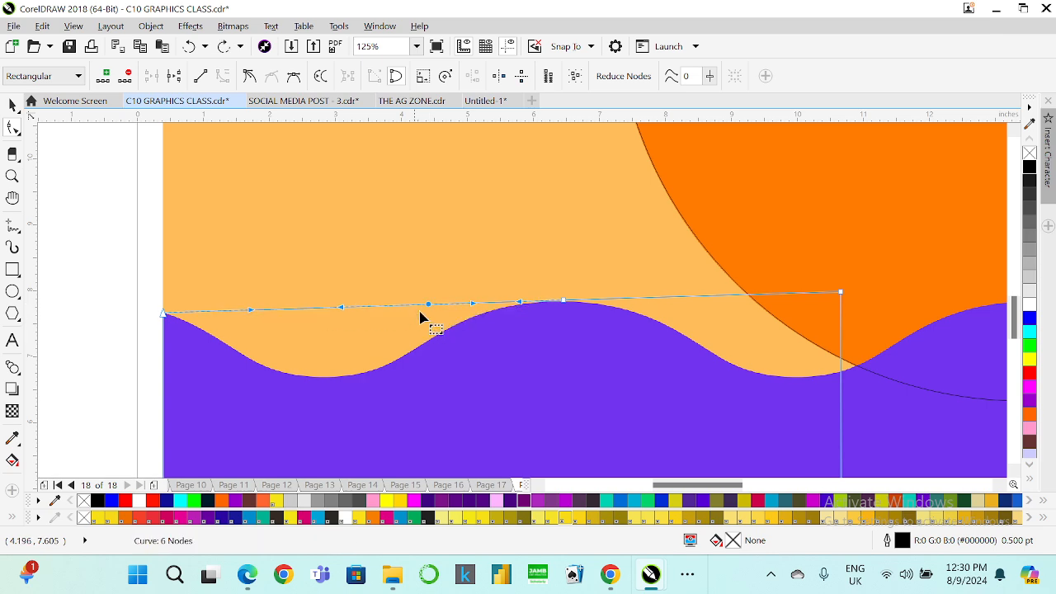
{"action": "key", "text": "ctrl+z"}
{"action": "left_click", "coordinate": [565, 300]}
{"action": "right_click", "coordinate": [566, 304]}
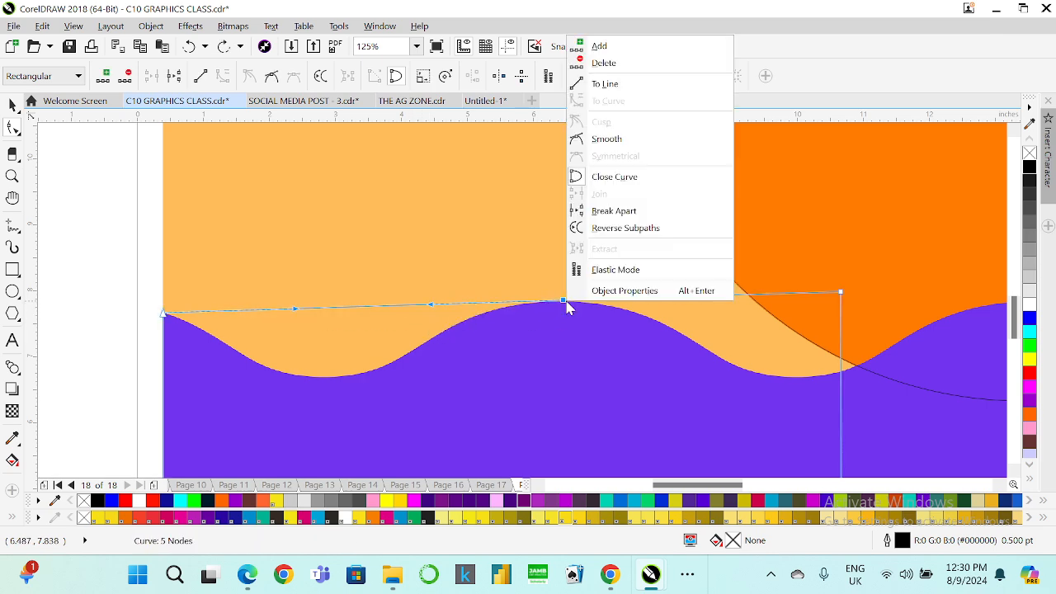
{"action": "left_click", "coordinate": [628, 84]}
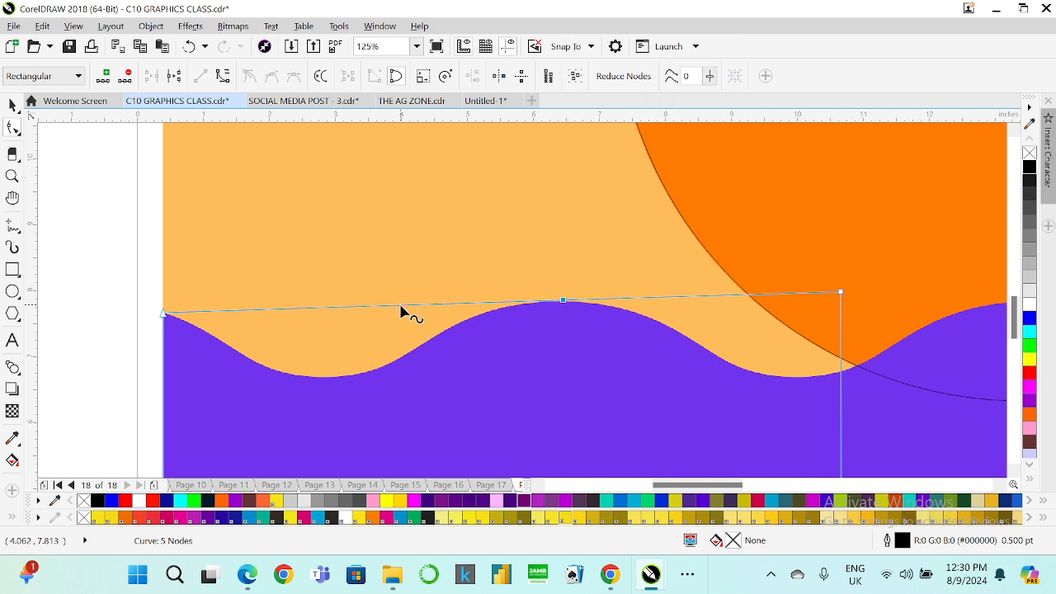
- Add a node on the wave's rising slope before the first crest, and bend the segment up to the crest along the wave
{"action": "left_click_drag", "start_coordinate": [405, 314], "coordinate": [387, 366]}
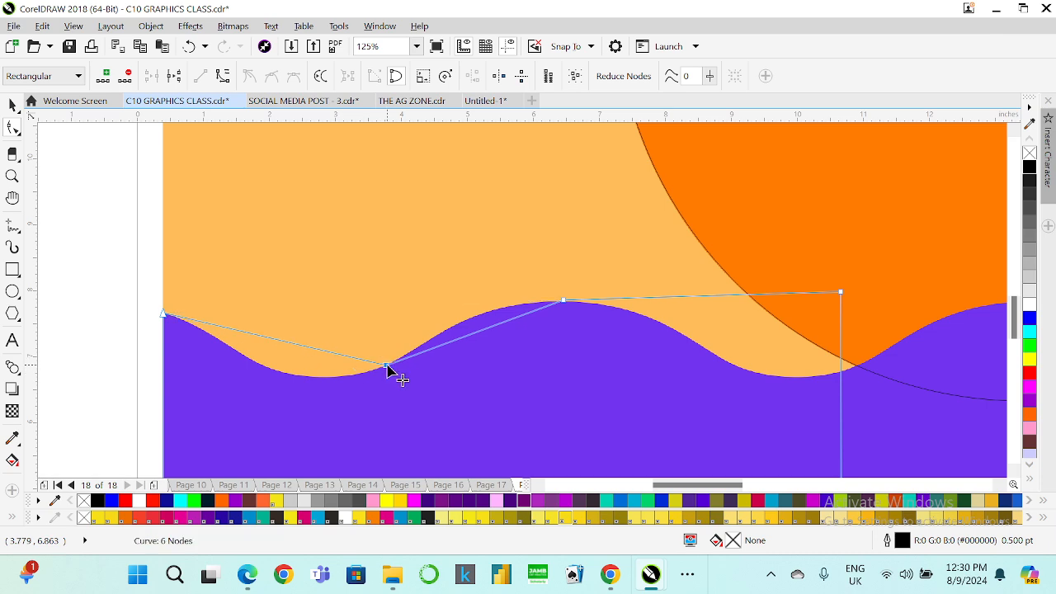
{"action": "right_click", "coordinate": [479, 338]}
{"action": "left_click", "coordinate": [528, 134]}
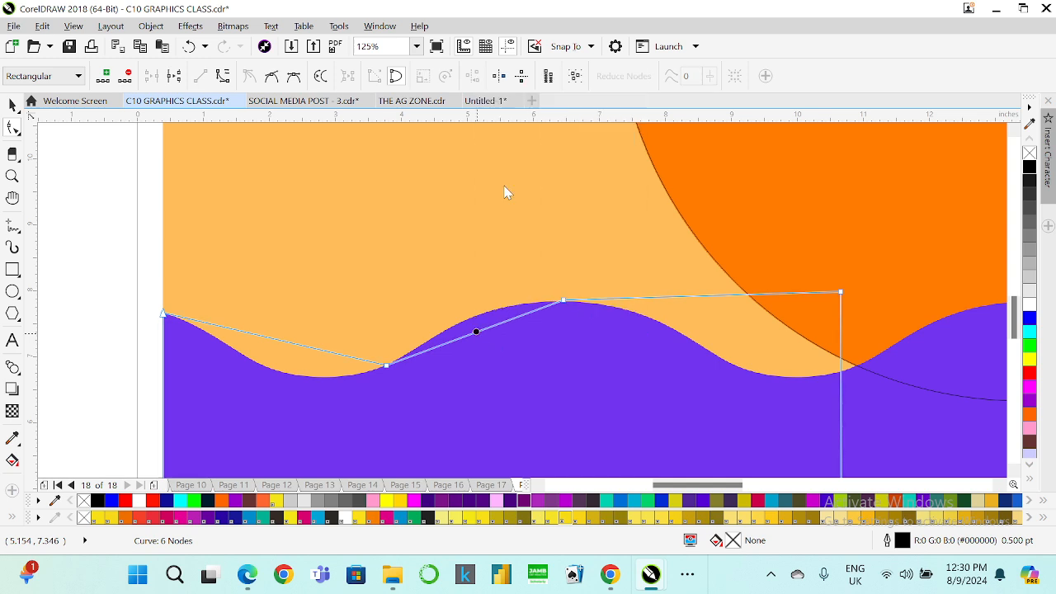
{"action": "scroll", "coordinate": [489, 309], "scroll_direction": "up", "scroll_amount": 2}
{"action": "left_click_drag", "start_coordinate": [487, 352], "coordinate": [484, 318]}
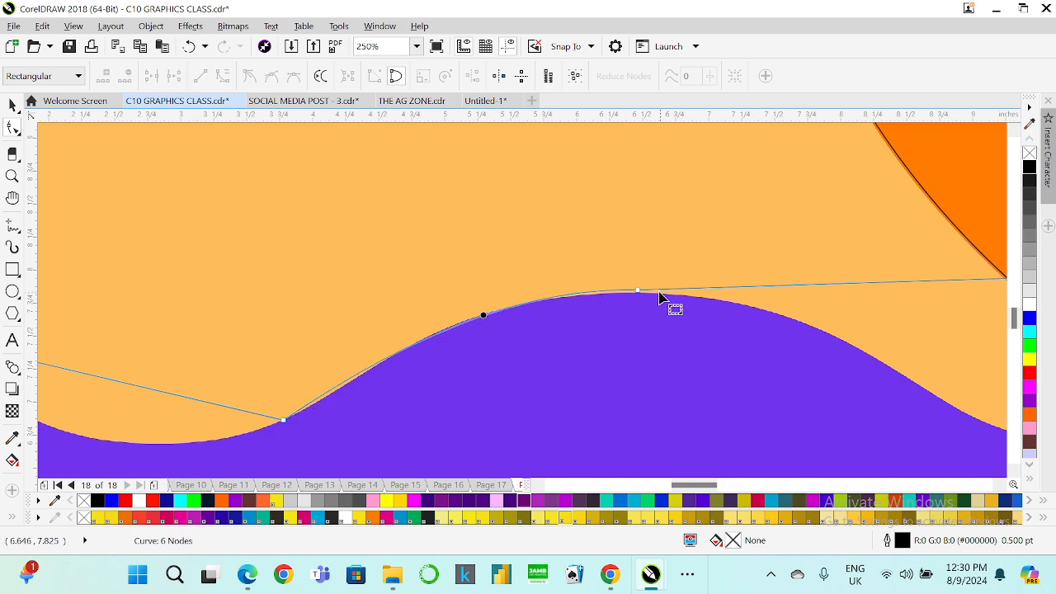
- Move the crest node onto the purple wave's top and adjust its left handle so the curve follows the slope
{"action": "scroll", "coordinate": [624, 297], "scroll_direction": "up", "scroll_amount": 4}
{"action": "left_click_drag", "start_coordinate": [611, 295], "coordinate": [611, 305]}
{"action": "scroll", "coordinate": [441, 308], "scroll_direction": "down", "scroll_amount": 1}
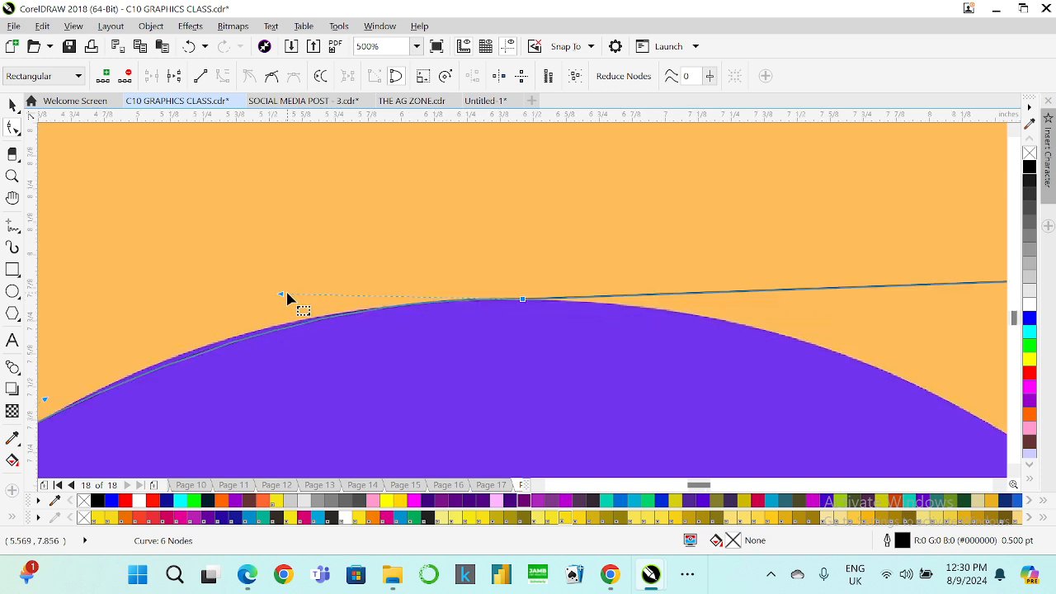
{"action": "left_click_drag", "start_coordinate": [287, 299], "coordinate": [282, 287]}
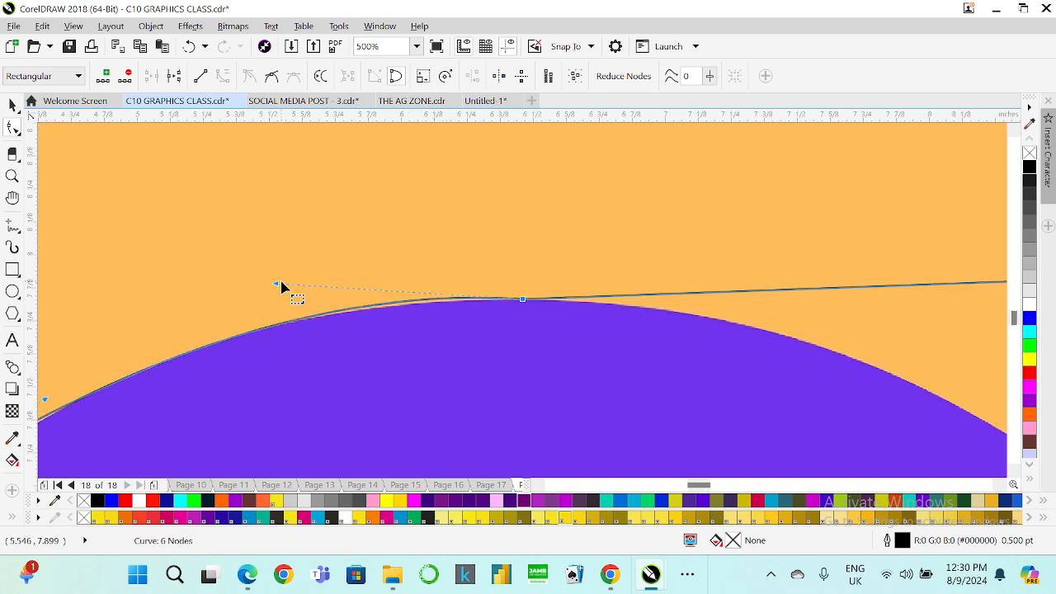
{"action": "scroll", "coordinate": [282, 286], "scroll_direction": "down", "scroll_amount": 1}
{"action": "scroll", "coordinate": [293, 364], "scroll_direction": "down", "scroll_amount": 1}
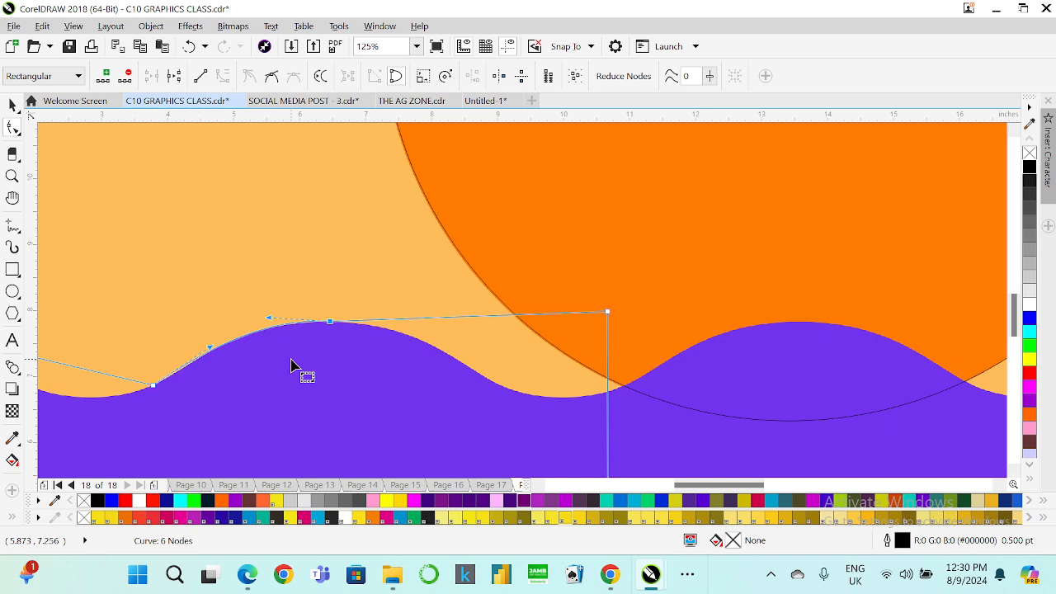
- Convert the segment between the wave's left end and the first rising slope to a curve, and bend it down along the trough
{"action": "scroll", "coordinate": [365, 371], "scroll_direction": "down", "scroll_amount": 1}
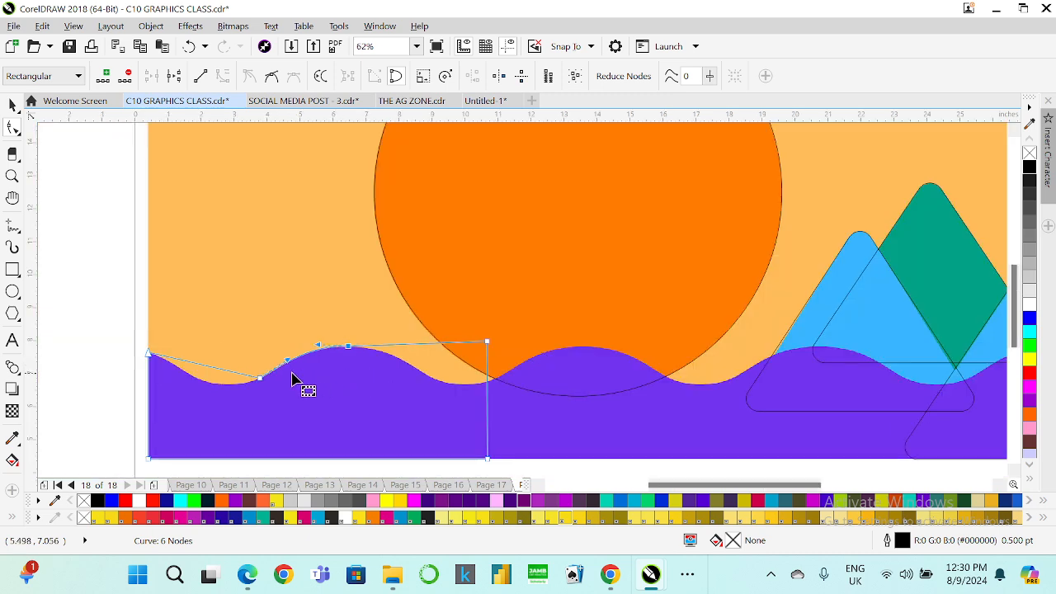
{"action": "scroll", "coordinate": [220, 374], "scroll_direction": "up", "scroll_amount": 1}
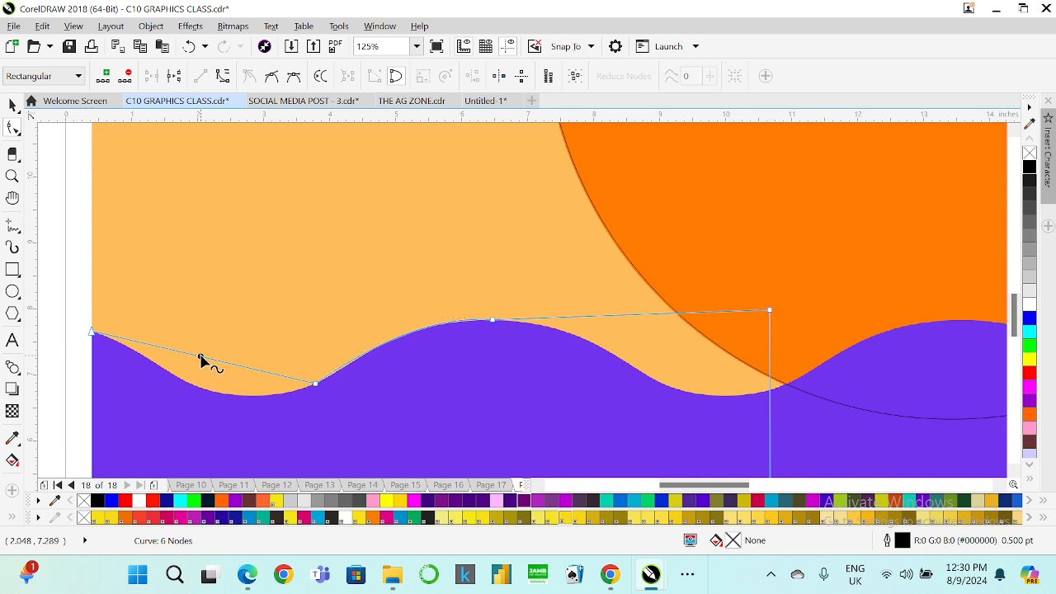
{"action": "right_click", "coordinate": [201, 363]}
{"action": "left_click", "coordinate": [244, 159]}
{"action": "scroll", "coordinate": [251, 306], "scroll_direction": "up", "scroll_amount": 1}
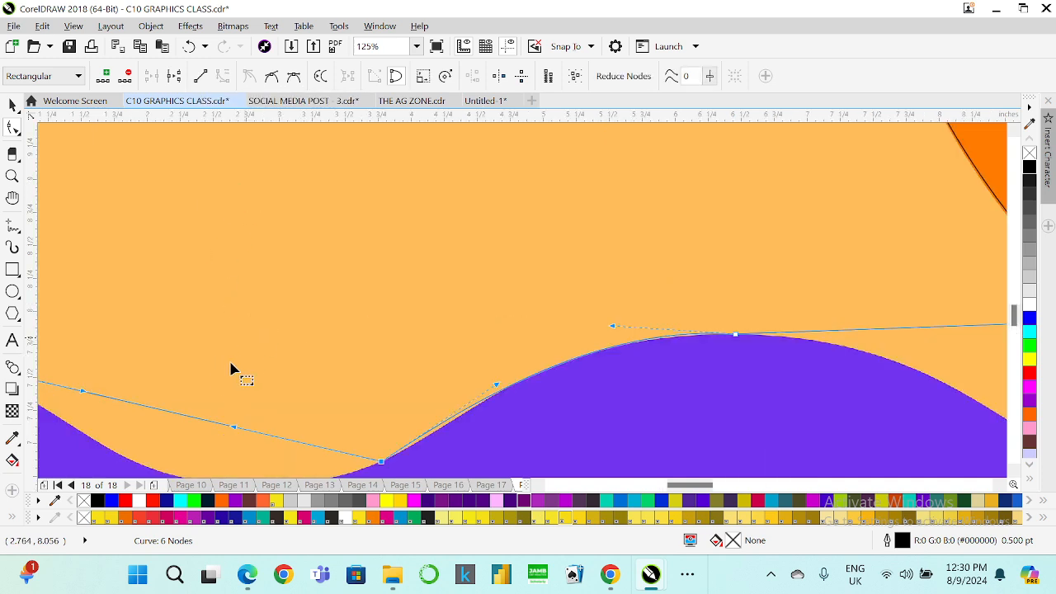
{"action": "scroll", "coordinate": [248, 375], "scroll_direction": "down", "scroll_amount": 1}
{"action": "left_click_drag", "start_coordinate": [240, 405], "coordinate": [184, 446]}
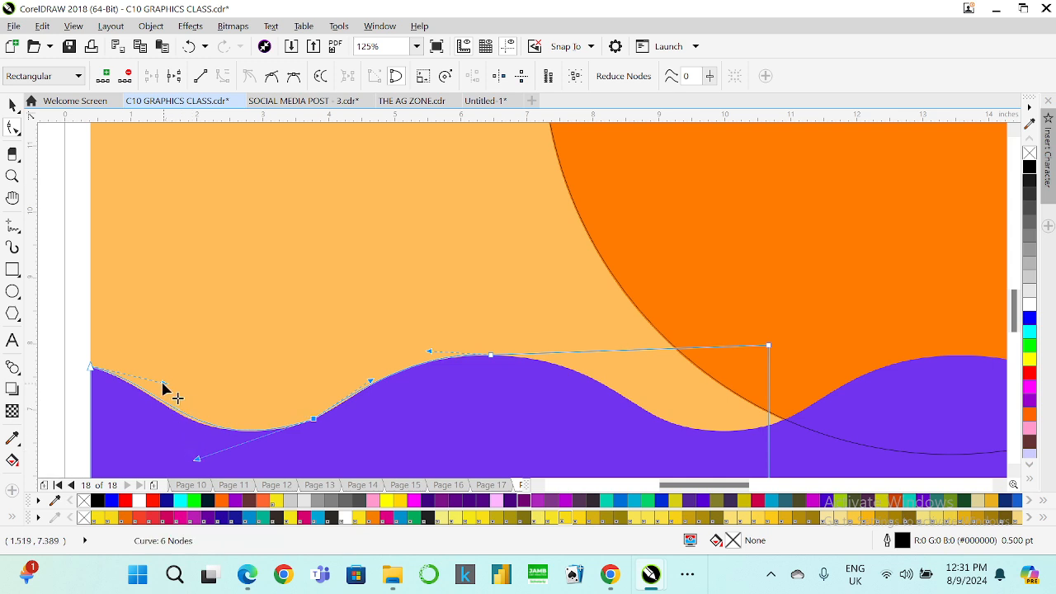
- Fine-tune the two handles of the first trough's segment so the curve follows the purple wave's edge
{"action": "scroll", "coordinate": [149, 391], "scroll_direction": "up", "scroll_amount": 2}
{"action": "scroll", "coordinate": [157, 388], "scroll_direction": "down", "scroll_amount": 2}
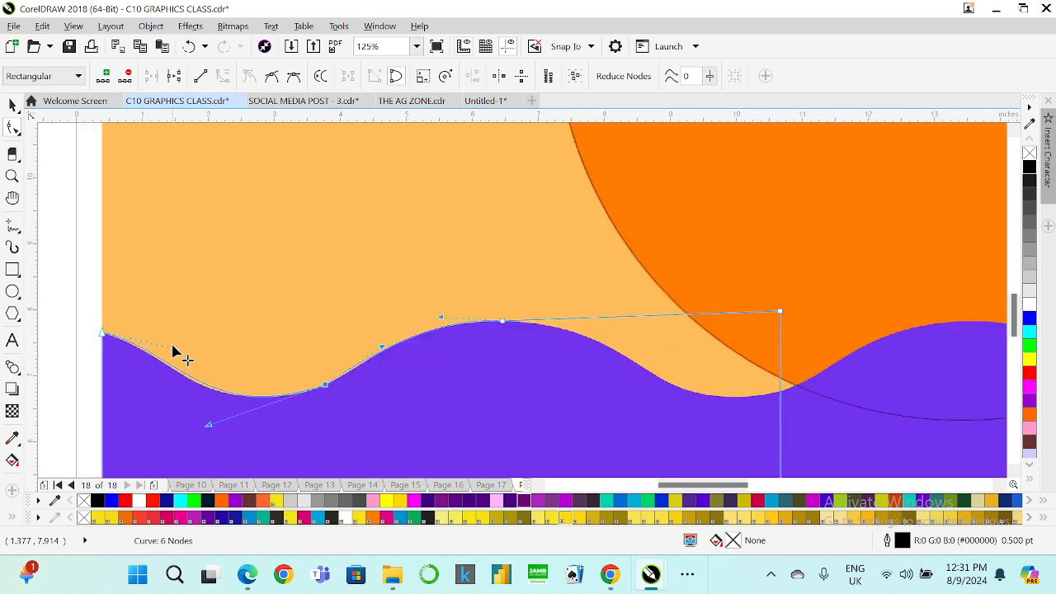
{"action": "scroll", "coordinate": [180, 388], "scroll_direction": "up", "scroll_amount": 2}
{"action": "scroll", "coordinate": [184, 426], "scroll_direction": "up", "scroll_amount": 2}
{"action": "mouse_move", "coordinate": [281, 449]}
{"action": "left_mouse_down"}
{"action": "mouse_move", "coordinate": [205, 446]}
{"action": "mouse_move", "coordinate": [240, 441]}
{"action": "mouse_move", "coordinate": [270, 455]}
{"action": "left_mouse_up"}
{"action": "scroll", "coordinate": [236, 345], "scroll_direction": "down", "scroll_amount": 2}
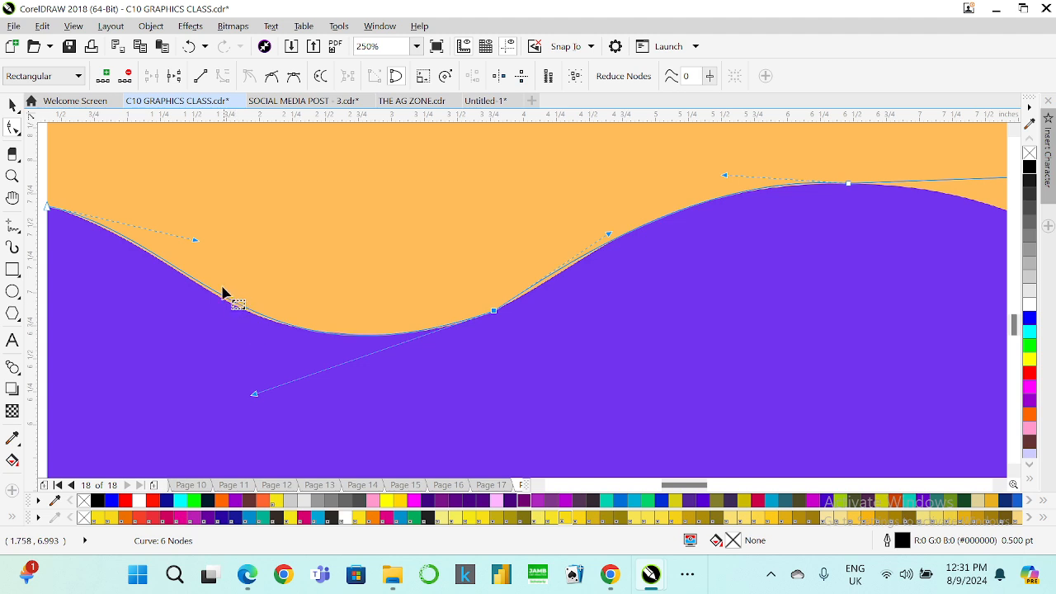
{"action": "left_click_drag", "start_coordinate": [198, 241], "coordinate": [187, 240]}
- Move the shape's upper right corner node onto the second trough, and bend the segment from the crest into a curve reaching it
{"action": "scroll", "coordinate": [189, 240], "scroll_direction": "down", "scroll_amount": 2}
{"action": "scroll", "coordinate": [472, 224], "scroll_direction": "up", "scroll_amount": 1}
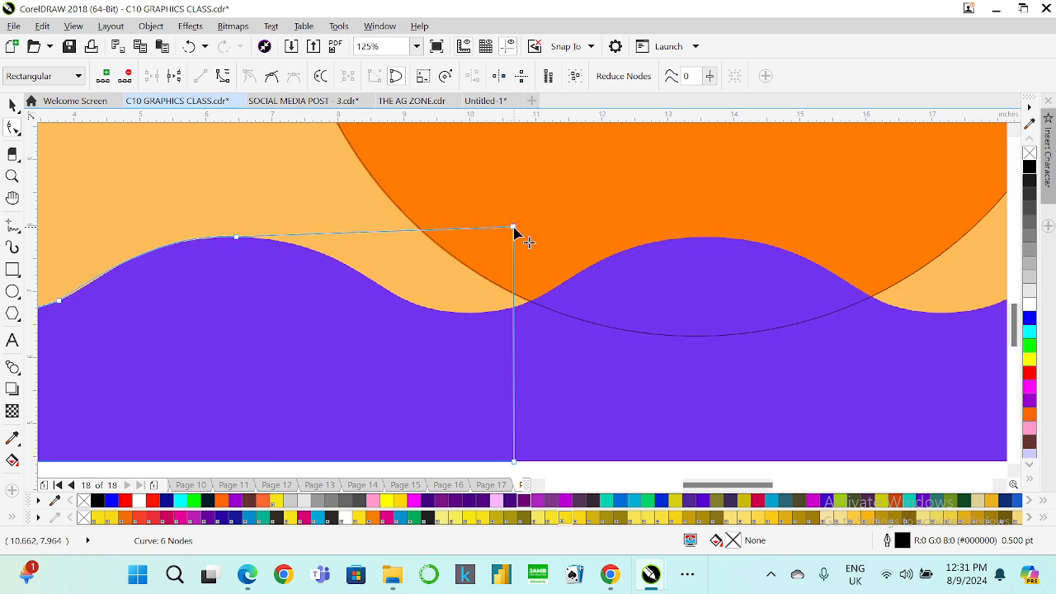
{"action": "left_click_drag", "start_coordinate": [514, 229], "coordinate": [511, 308]}
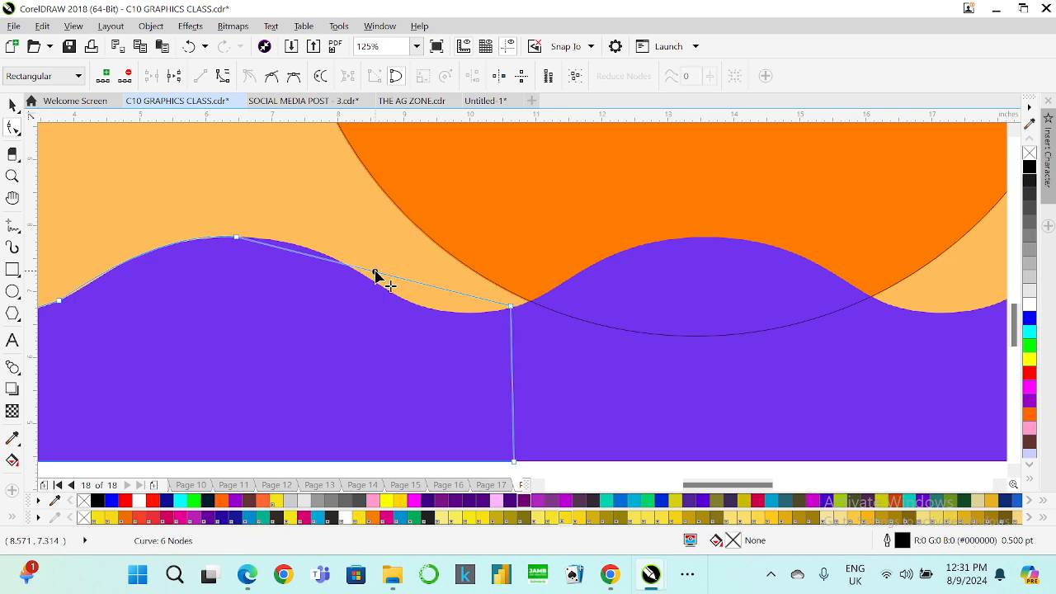
{"action": "right_click", "coordinate": [376, 274]}
{"action": "left_click", "coordinate": [417, 300]}
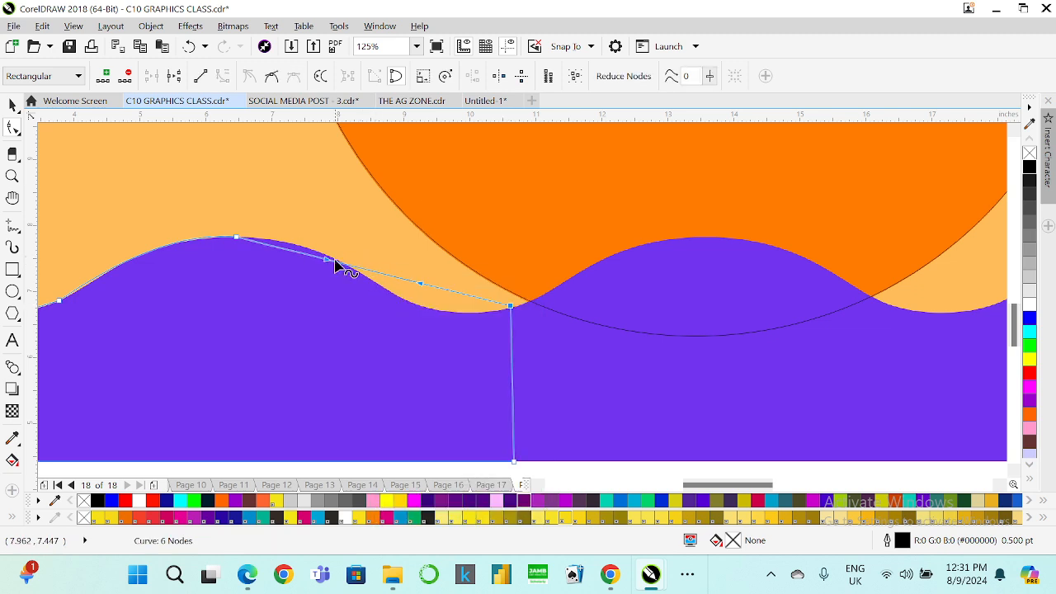
{"action": "left_click_drag", "start_coordinate": [330, 263], "coordinate": [318, 243]}
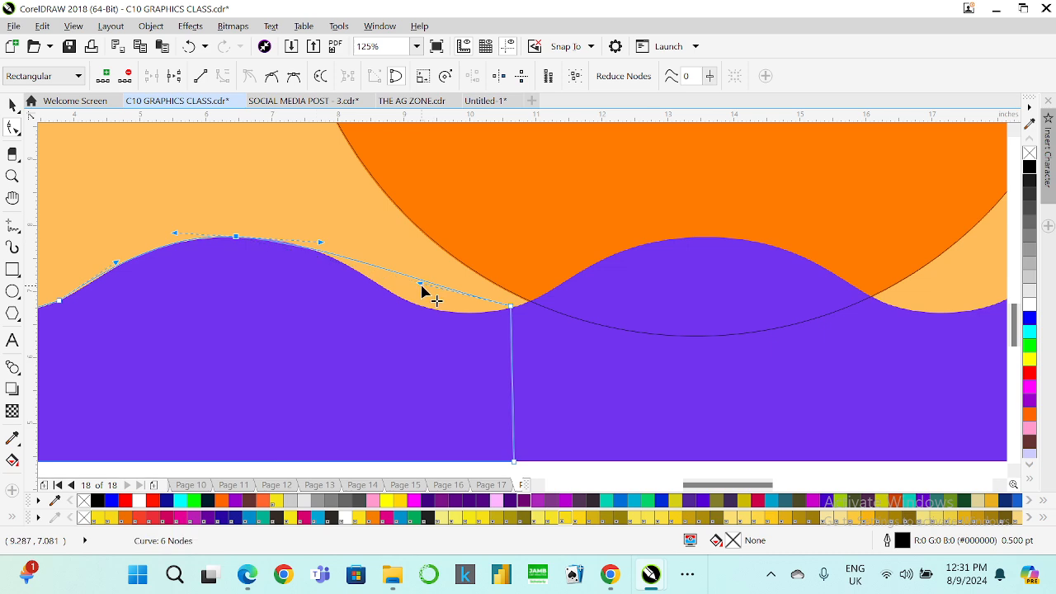
{"action": "left_click_drag", "start_coordinate": [421, 284], "coordinate": [428, 349]}
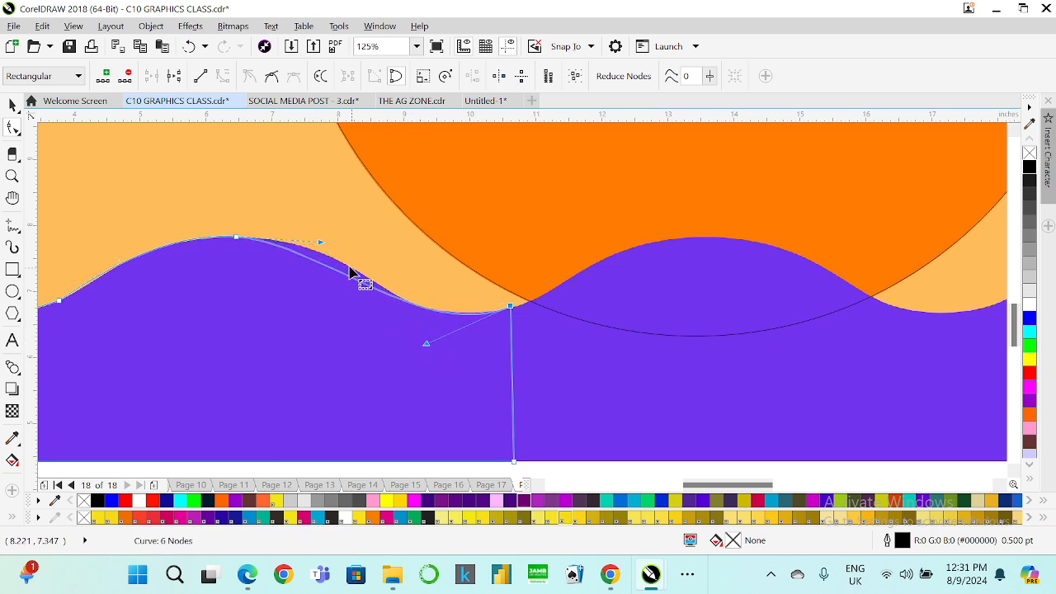
- Fine-tune the crest and trough handles of the falling segment so it follows the purple wave down into the second trough
{"action": "scroll", "coordinate": [347, 264], "scroll_direction": "up", "scroll_amount": 1}
{"action": "left_click_drag", "start_coordinate": [300, 226], "coordinate": [339, 199]}
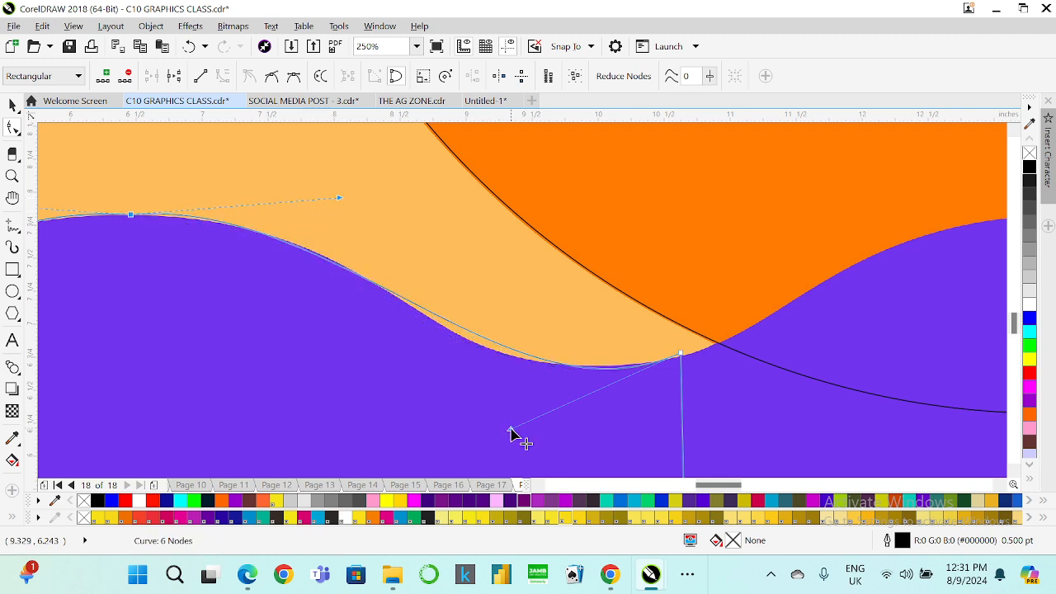
{"action": "left_click_drag", "start_coordinate": [513, 430], "coordinate": [430, 415]}
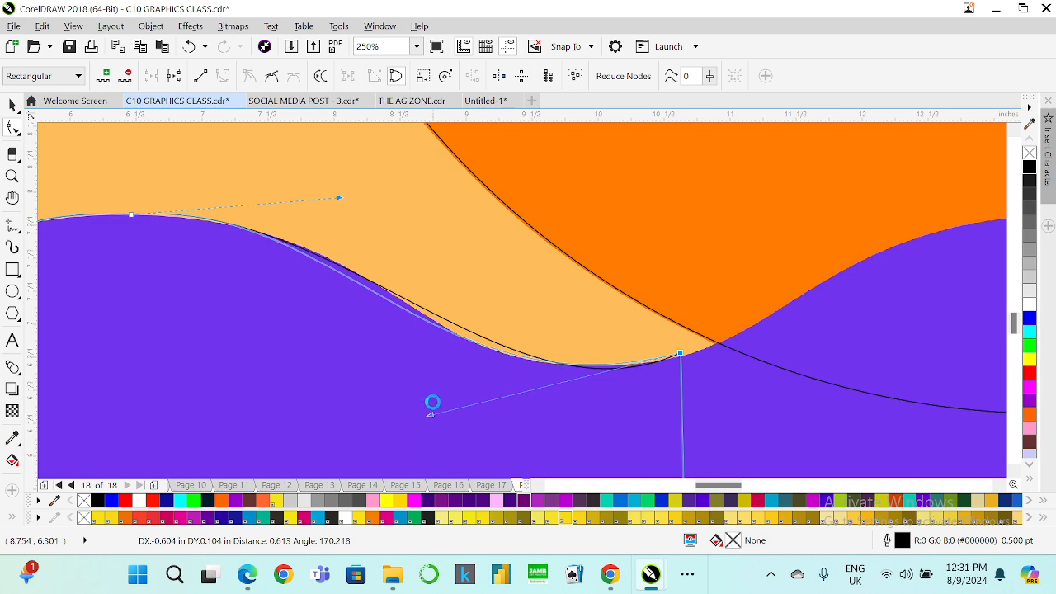
{"action": "left_click_drag", "start_coordinate": [340, 200], "coordinate": [356, 191]}
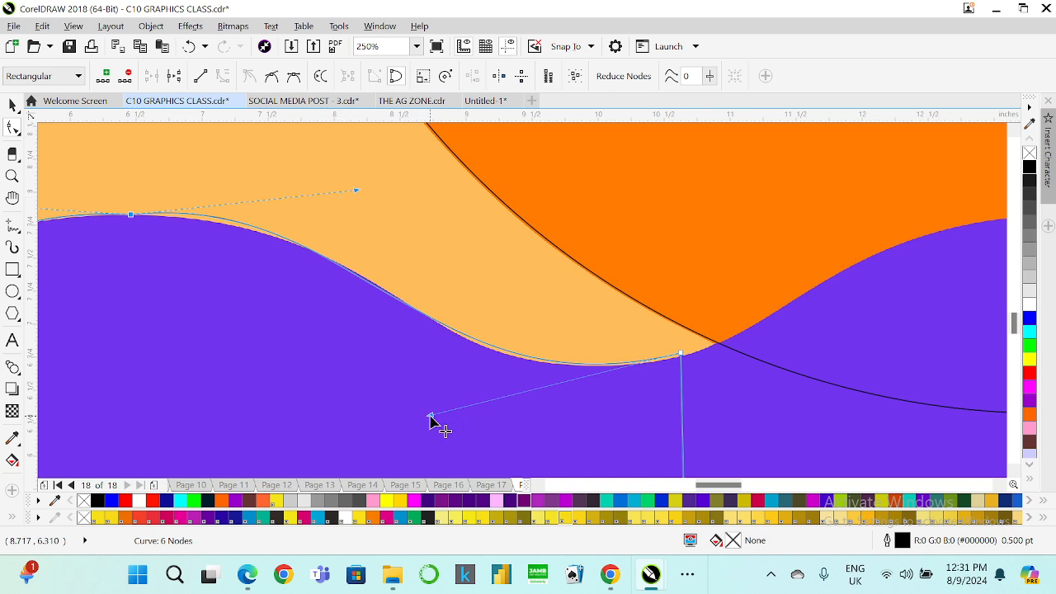
{"action": "left_click_drag", "start_coordinate": [431, 417], "coordinate": [441, 429]}
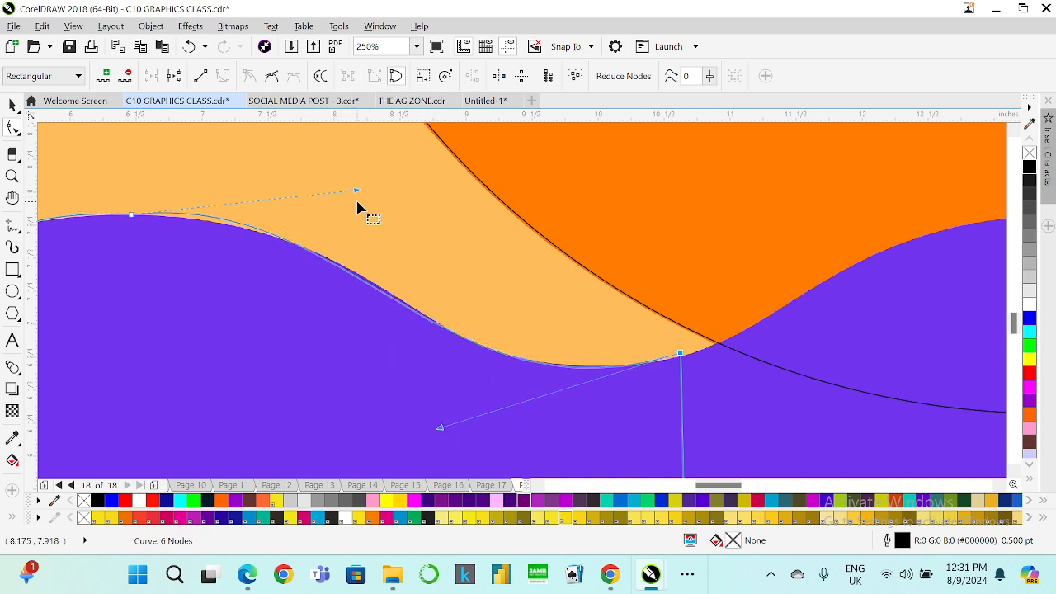
{"action": "left_click_drag", "start_coordinate": [356, 192], "coordinate": [373, 206]}
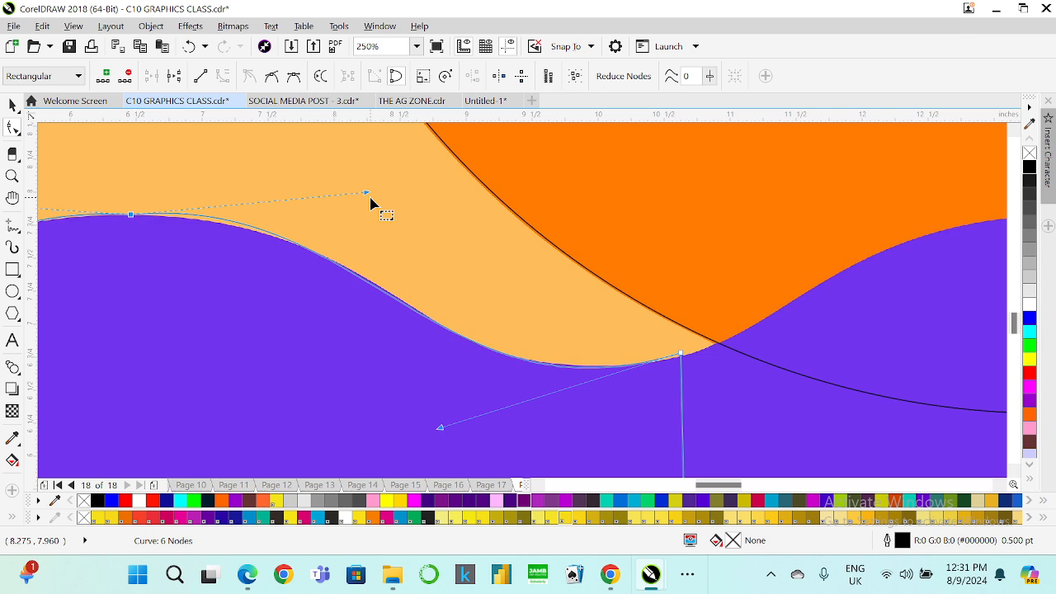
- Place a copy of the wave shape about 7.1 inches to the right over the second wave, vertically aligned with the original
{"action": "scroll", "coordinate": [372, 206], "scroll_direction": "down", "scroll_amount": 3}
{"action": "left_click", "coordinate": [12, 106]}
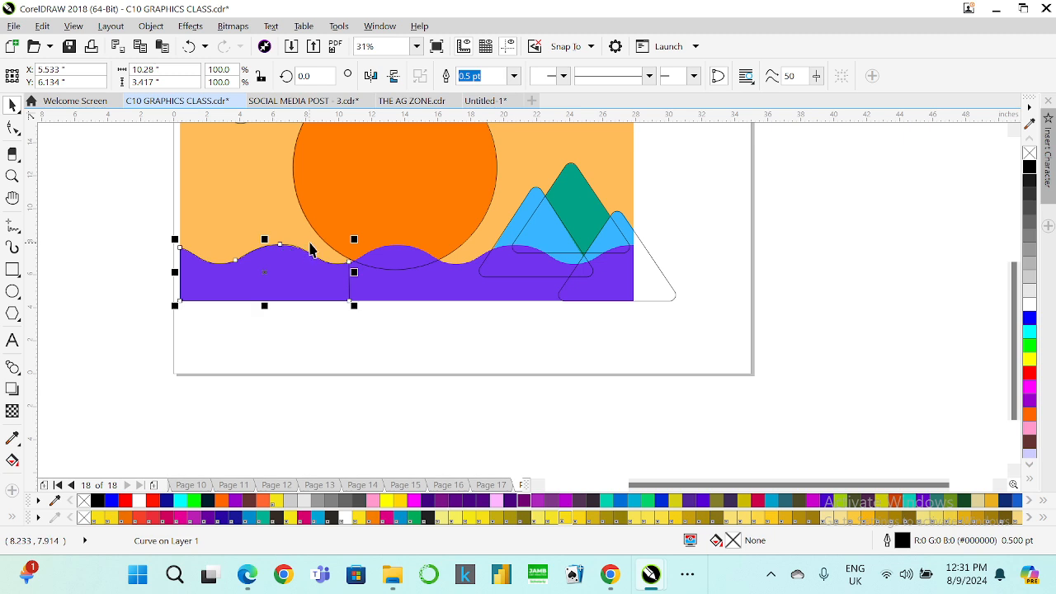
{"action": "scroll", "coordinate": [324, 249], "scroll_direction": "up", "scroll_amount": 2}
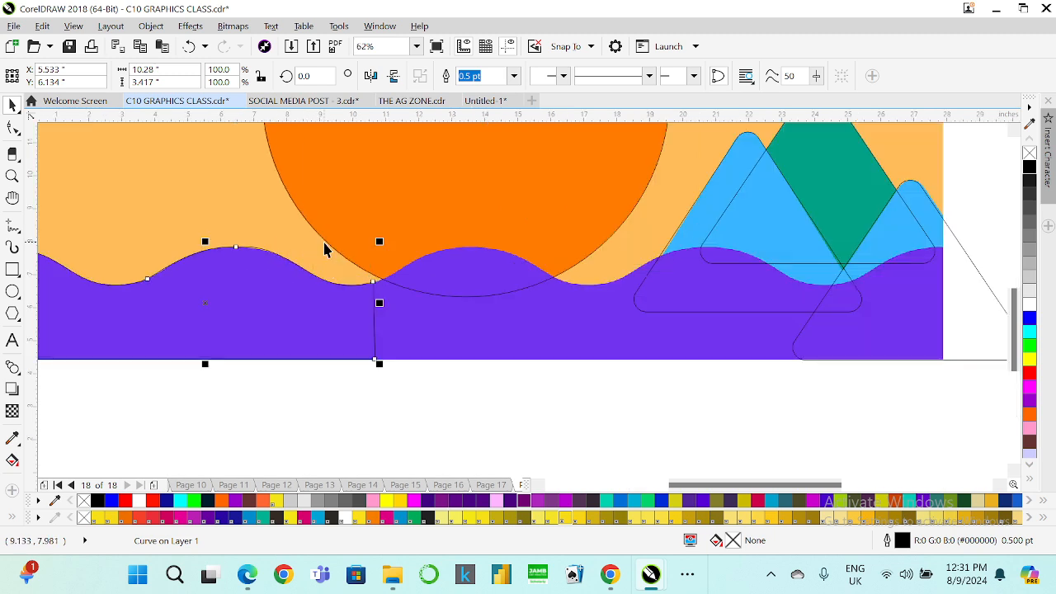
{"action": "scroll", "coordinate": [326, 254], "scroll_direction": "down", "scroll_amount": 2}
{"action": "left_click", "coordinate": [295, 278]}
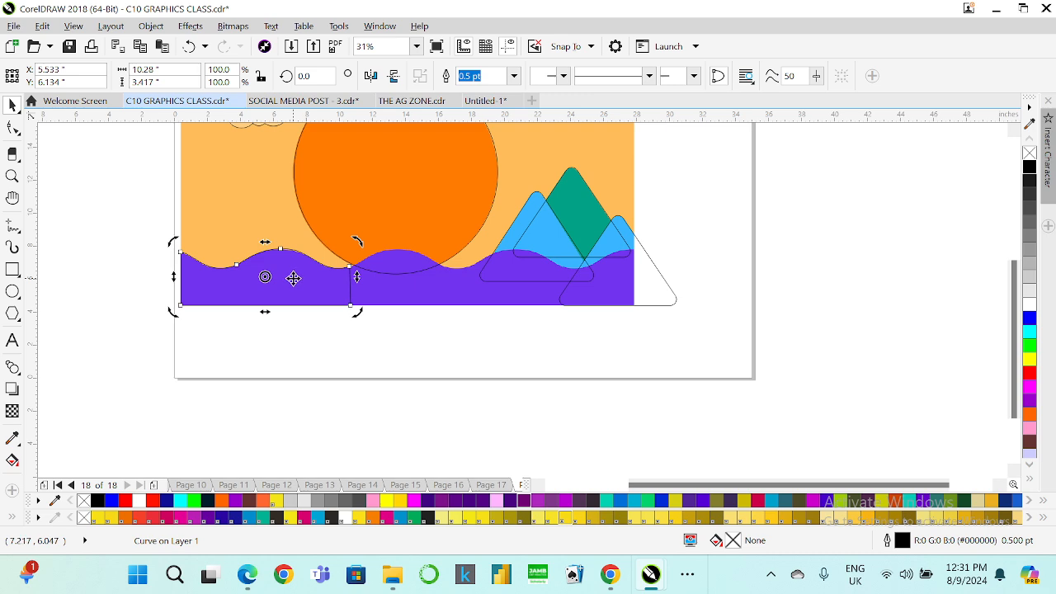
{"action": "left_click_drag", "start_coordinate": [270, 283], "coordinate": [385, 289]}
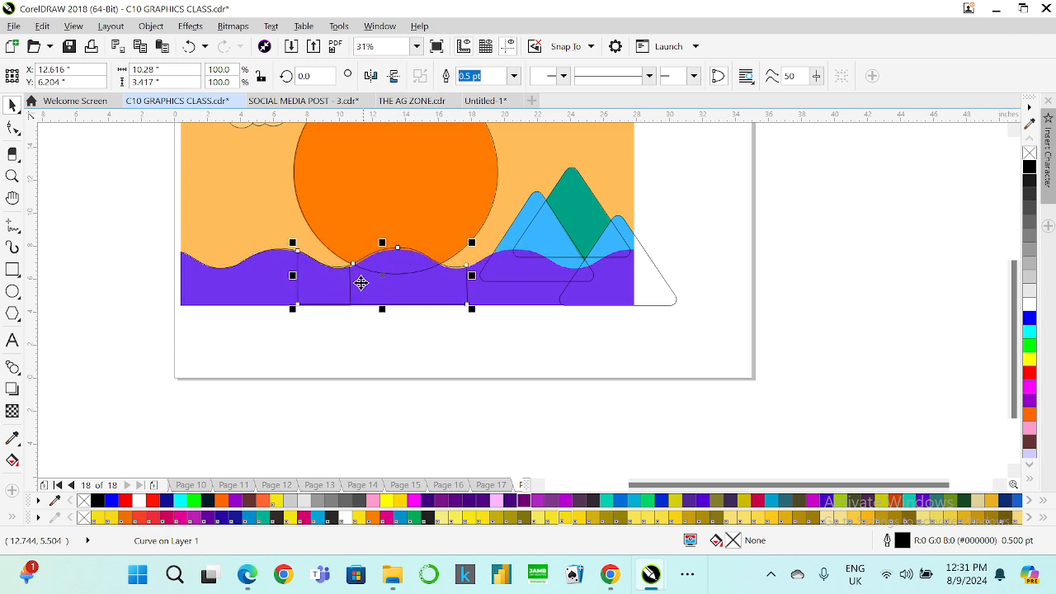
{"action": "left_click", "coordinate": [254, 283], "text": "shift"}
{"action": "left_click", "coordinate": [321, 319]}
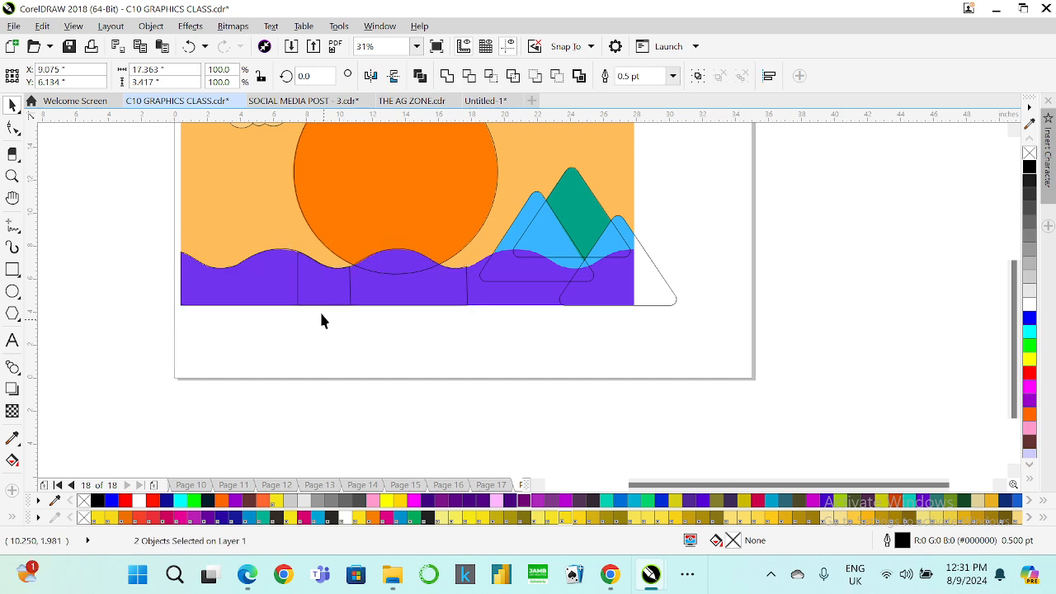
{"action": "scroll", "coordinate": [310, 280], "scroll_direction": "up", "scroll_amount": 3}
- Duplicate the second wave shape and place the duplicate one wave further right, centred at about X 19.64 inches
{"action": "left_click", "coordinate": [314, 272]}
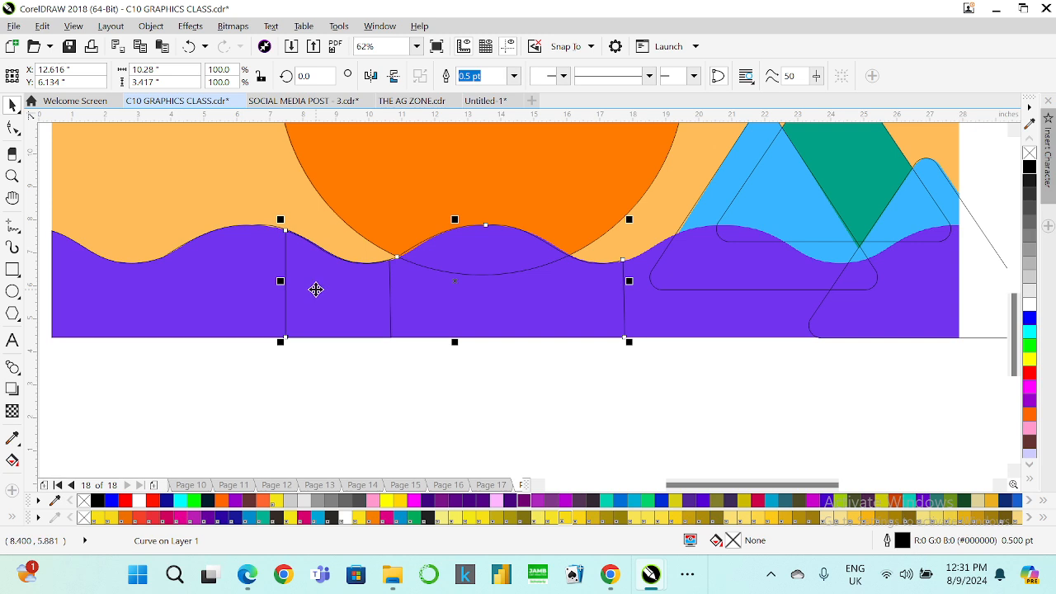
{"action": "scroll", "coordinate": [316, 288], "scroll_direction": "down", "scroll_amount": 3}
{"action": "key", "text": "Right"}
{"action": "key", "text": "Up"}
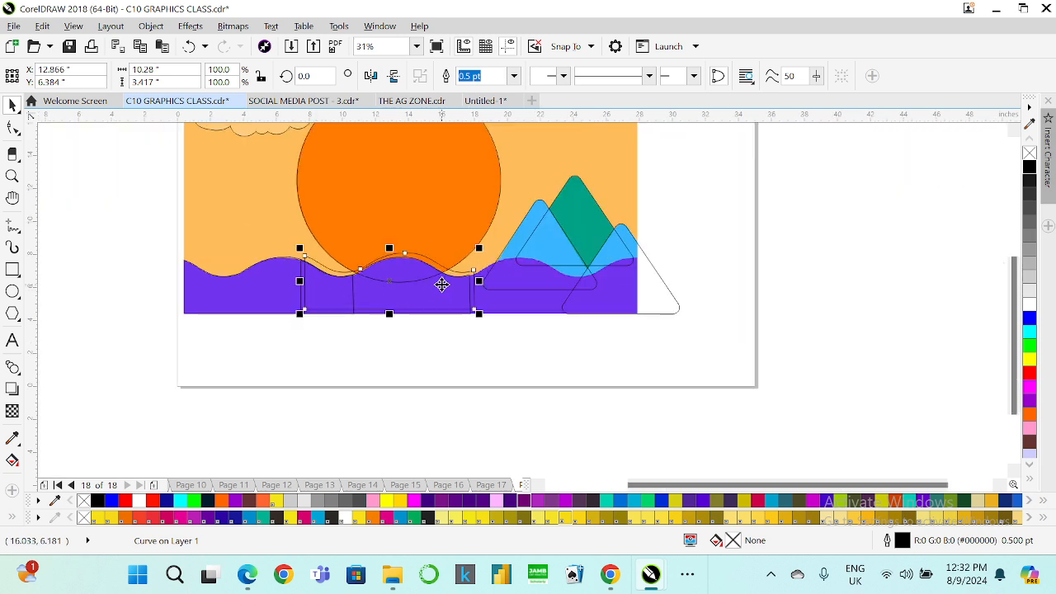
{"action": "left_click_drag", "start_coordinate": [416, 297], "coordinate": [533, 311]}
- Fit the third wave shape to the purple edge at about X 19.86 inches, and duplicate it once more past the picture's right edge
{"action": "scroll", "coordinate": [525, 297], "scroll_direction": "up", "scroll_amount": 1}
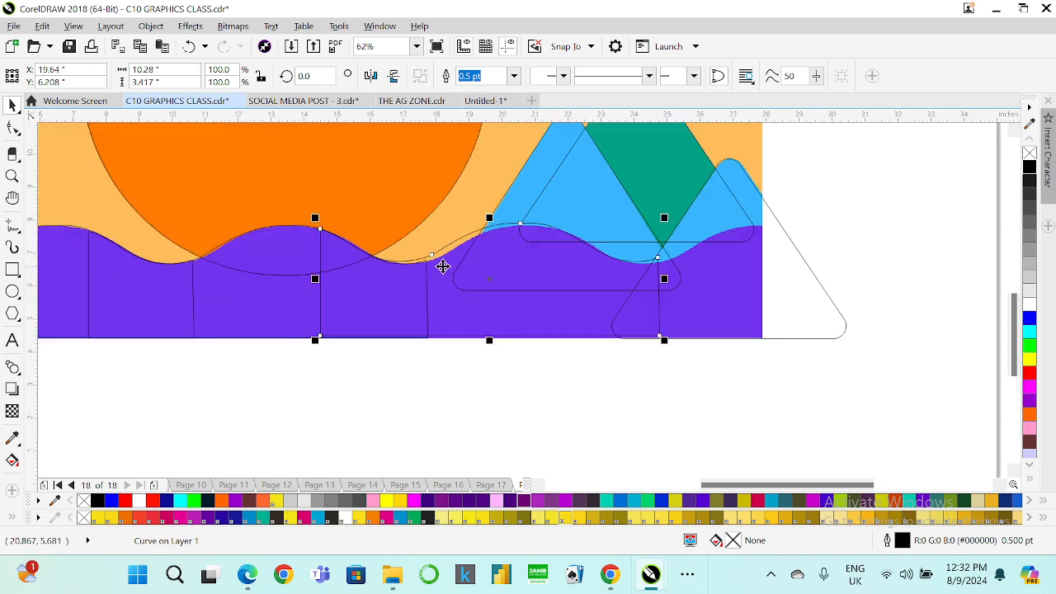
{"action": "scroll", "coordinate": [443, 266], "scroll_direction": "up", "scroll_amount": 1}
{"action": "left_click_drag", "start_coordinate": [442, 264], "coordinate": [463, 269]}
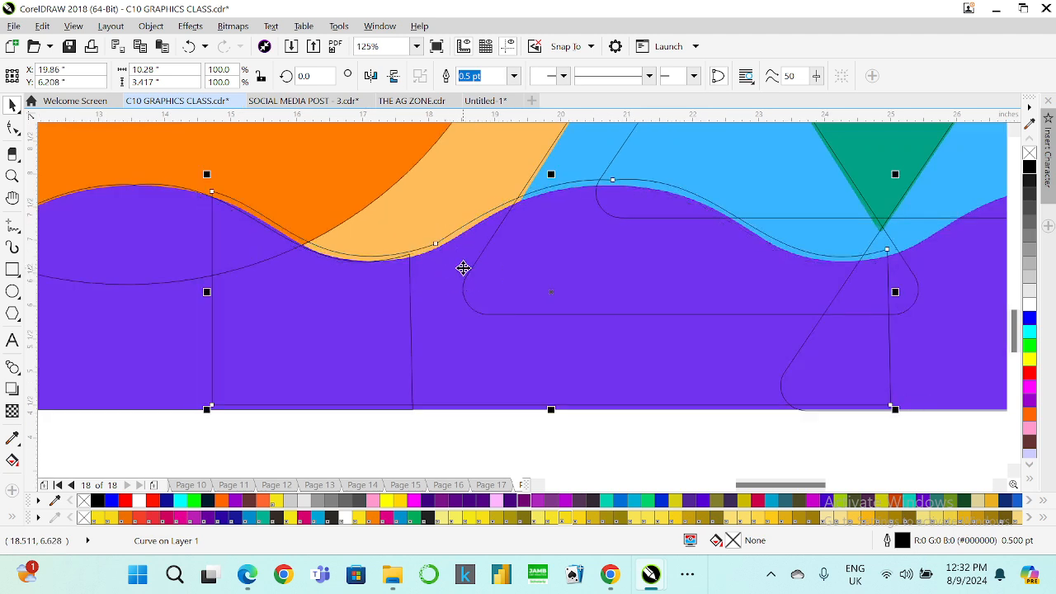
{"action": "key", "text": "Down"}
{"action": "key", "text": "Down"}
{"action": "key", "text": "Down"}
{"action": "key", "text": "Down"}
{"action": "key", "text": "Down"}
{"action": "key", "text": "Down"}
{"action": "key", "text": "Down"}
{"action": "key", "text": "Down"}
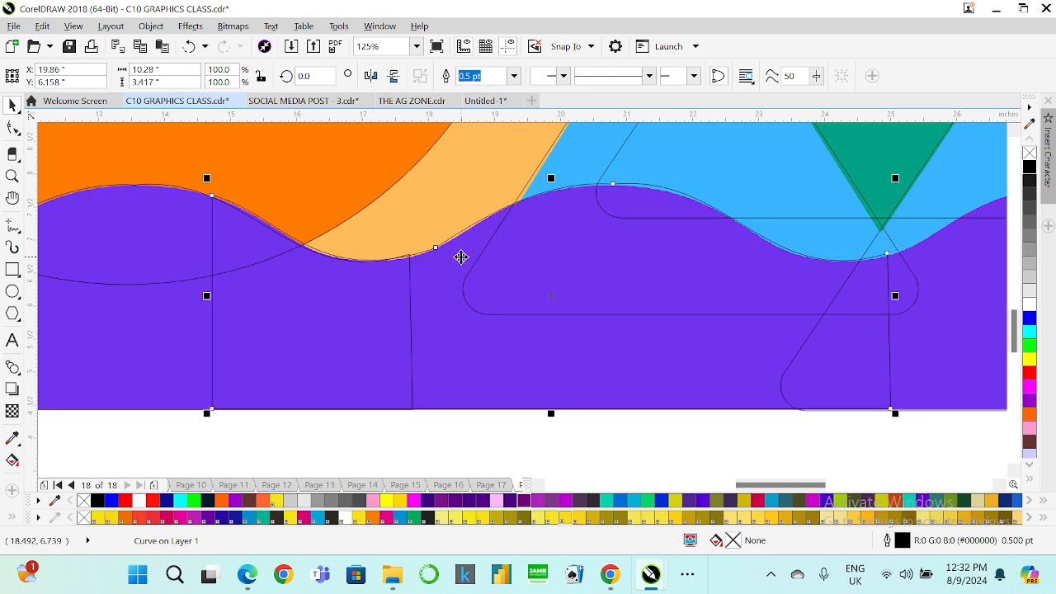
{"action": "scroll", "coordinate": [417, 262], "scroll_direction": "down", "scroll_amount": 2}
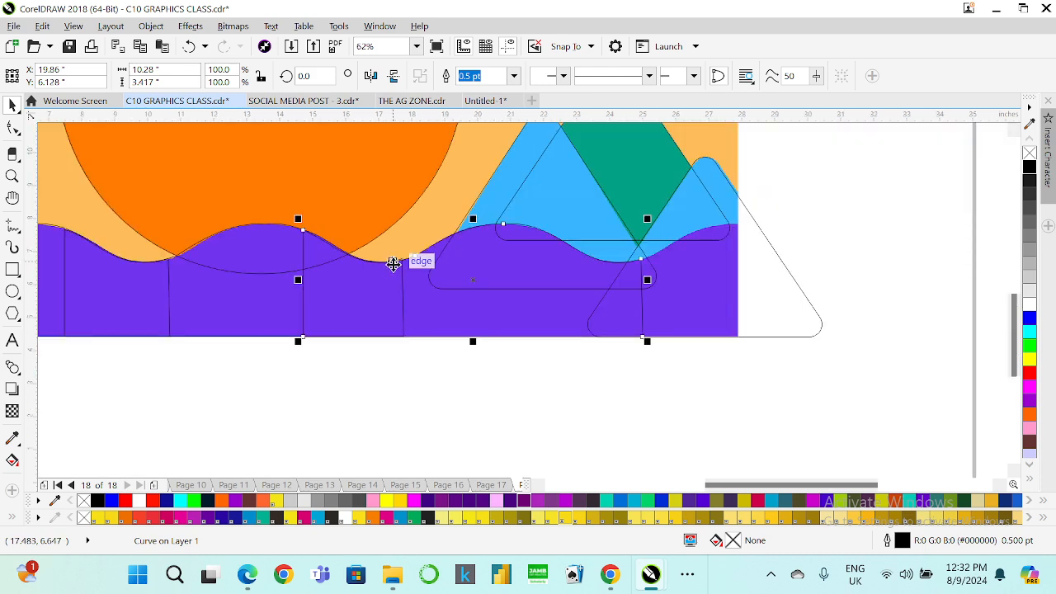
{"action": "key", "text": "ctrl+d"}
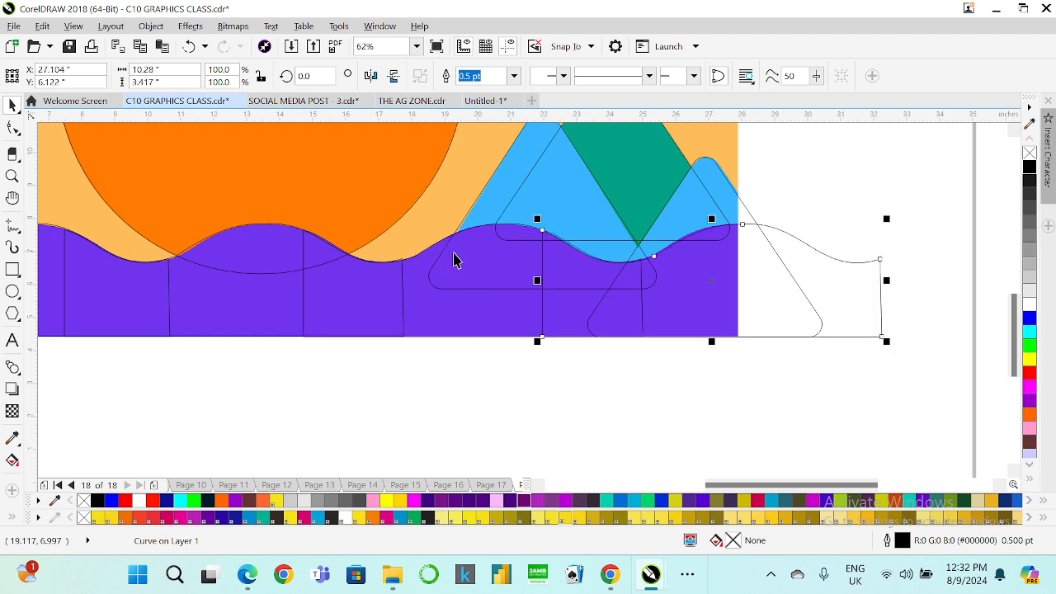
- Move the reference picture out to the left of the page, centred at X -16 inches, and align its bottom with the wave shapes
{"action": "scroll", "coordinate": [797, 286], "scroll_direction": "down", "scroll_amount": 4}
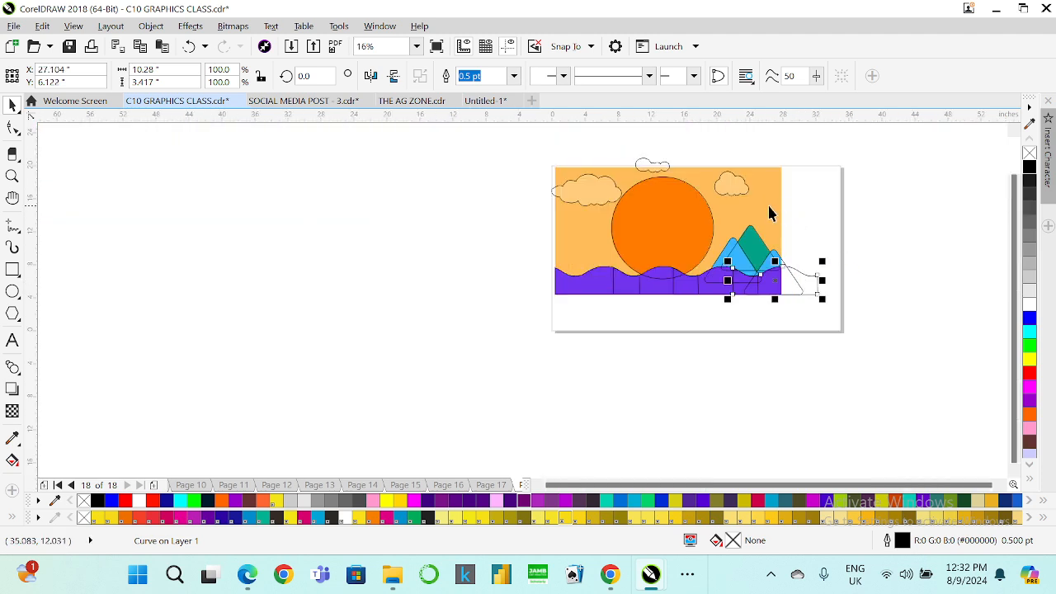
{"action": "left_click", "coordinate": [770, 208]}
{"action": "left_click_drag", "start_coordinate": [771, 205], "coordinate": [522, 206]}
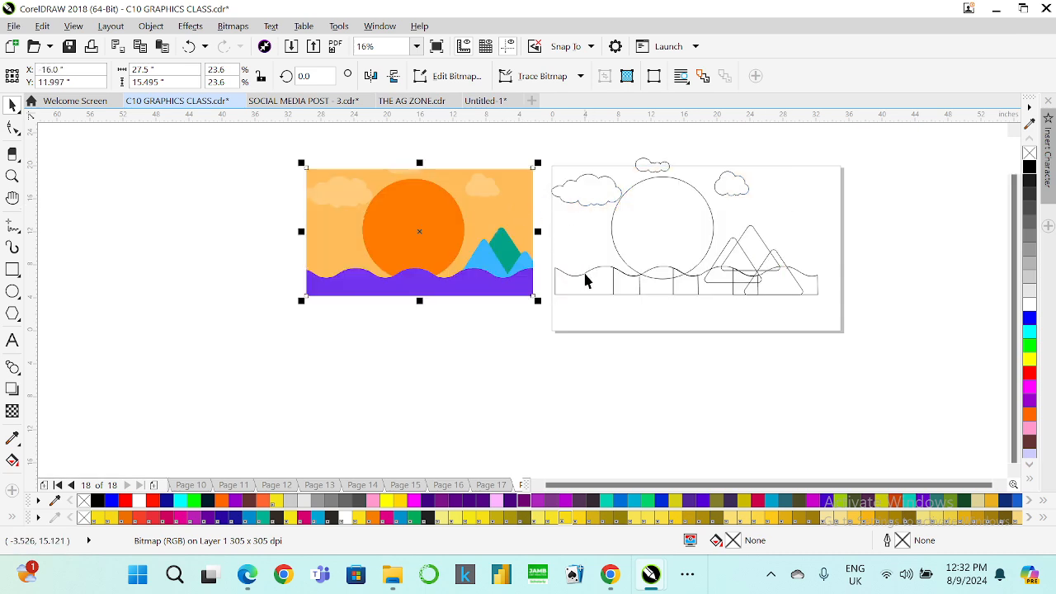
{"action": "left_click", "coordinate": [580, 283], "text": "shift"}
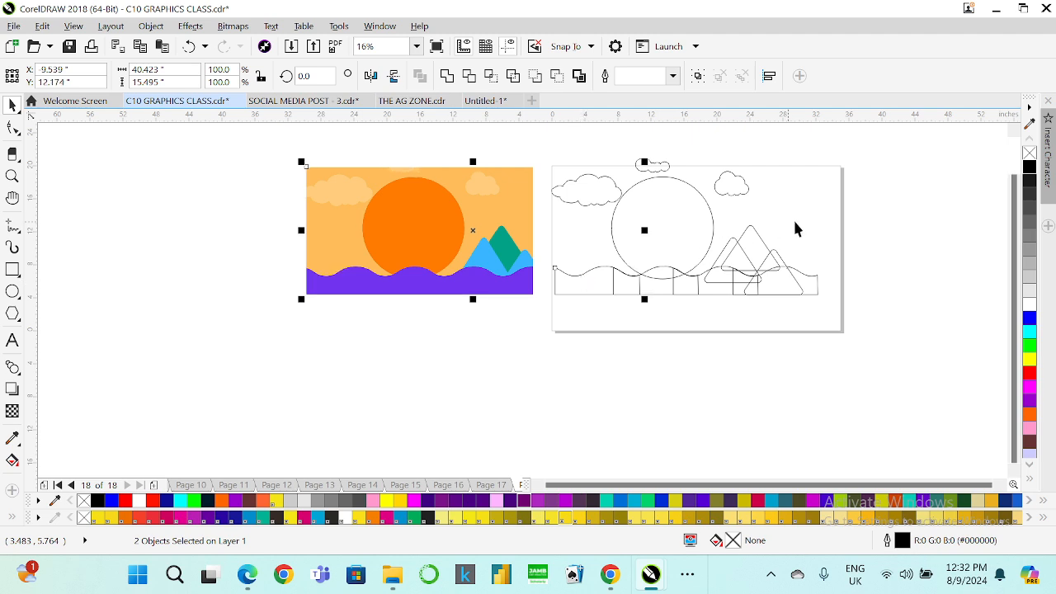
{"action": "key", "text": "Escape"}
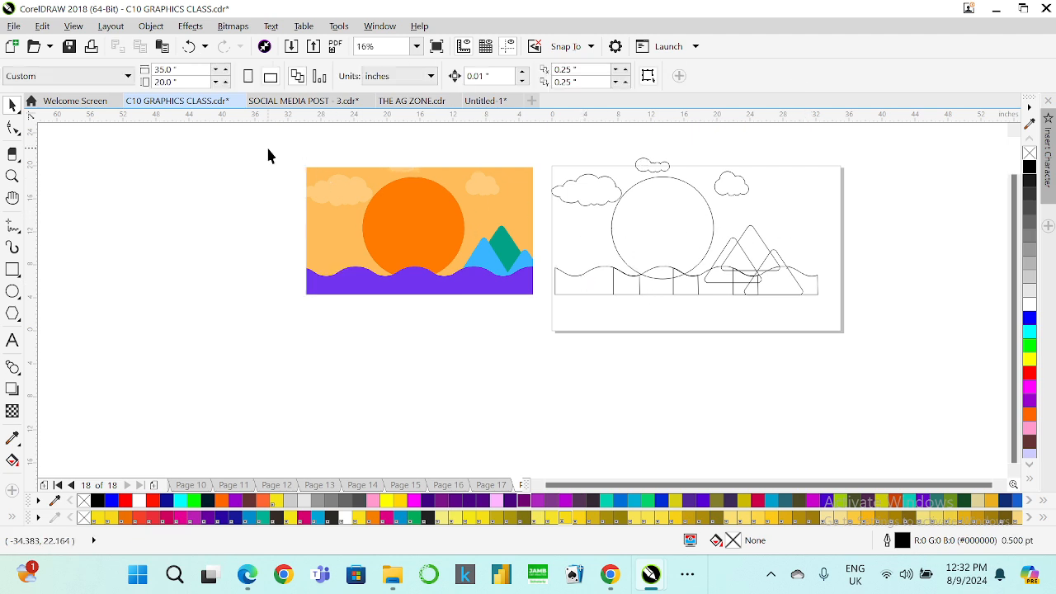
- Draw a rectangle of 27.5 by 15.495 inches exactly over the reference picture as the background frame
{"action": "left_click", "coordinate": [417, 46]}
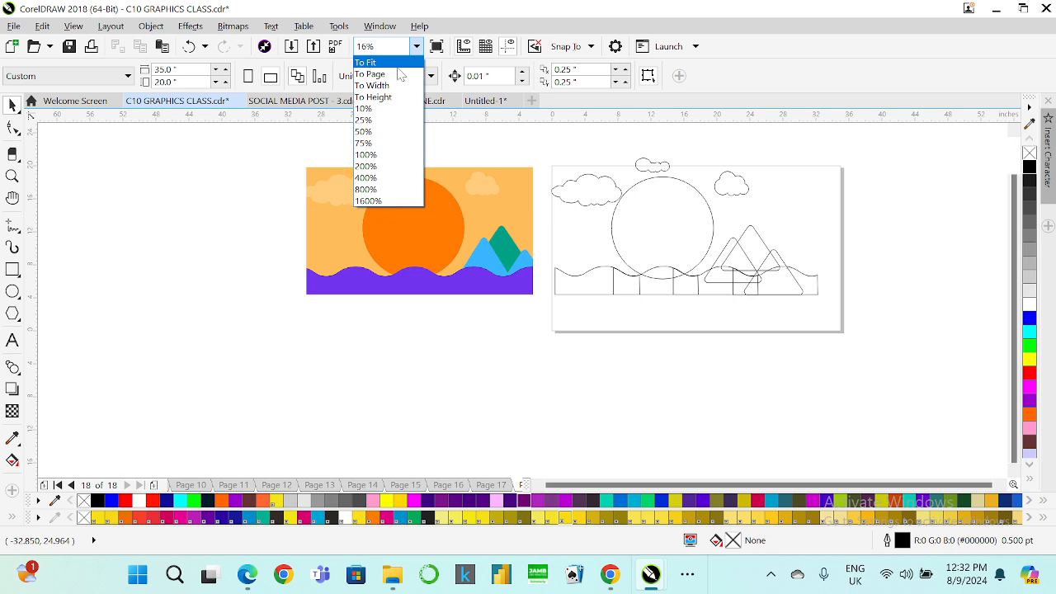
{"action": "left_click", "coordinate": [400, 74]}
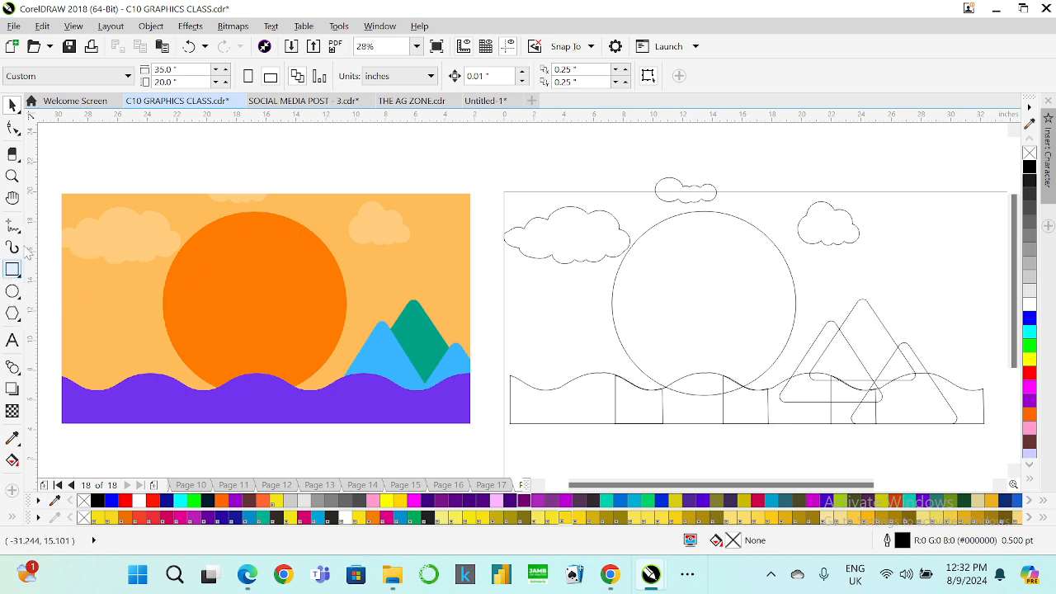
{"action": "left_click", "coordinate": [12, 269]}
{"action": "left_click_drag", "start_coordinate": [61, 193], "coordinate": [471, 426]}
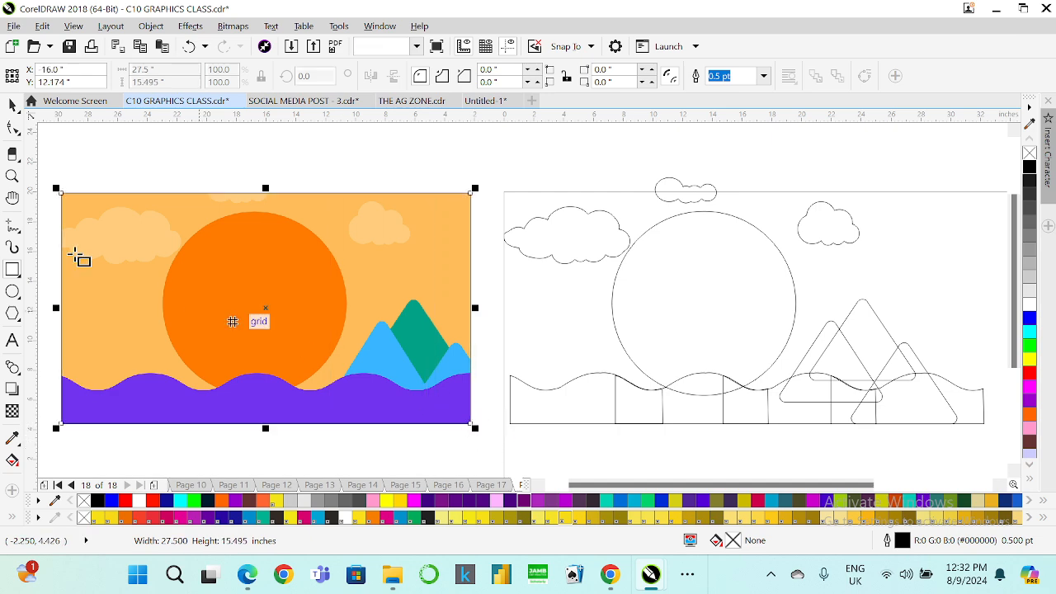
- Align the left edge of the background rectangle with the left edge of the first wave shape
{"action": "key", "text": "space"}
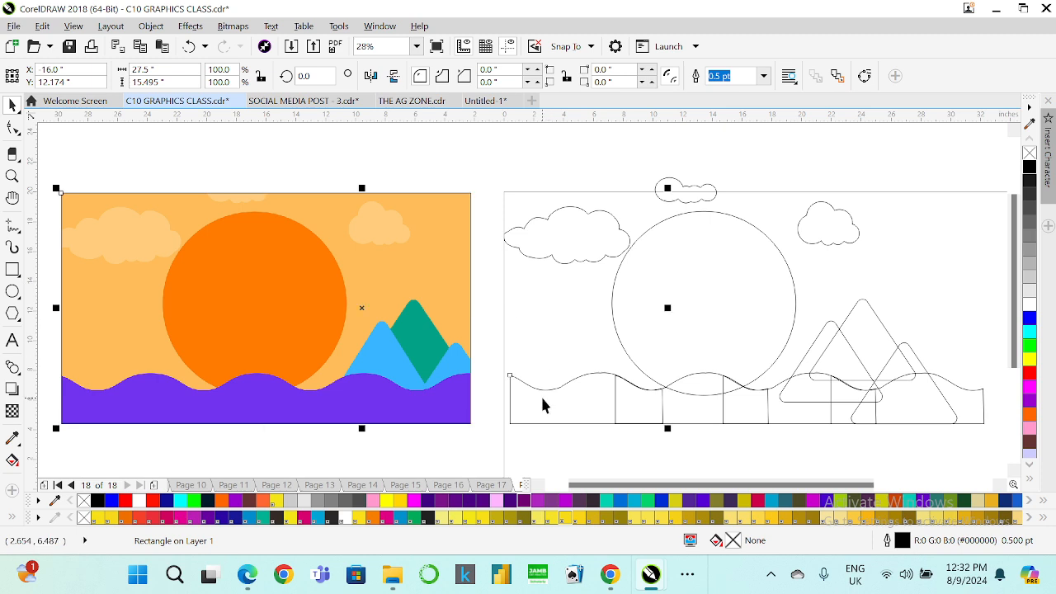
{"action": "left_click", "coordinate": [543, 400], "text": "shift"}
{"action": "key", "text": "l"}
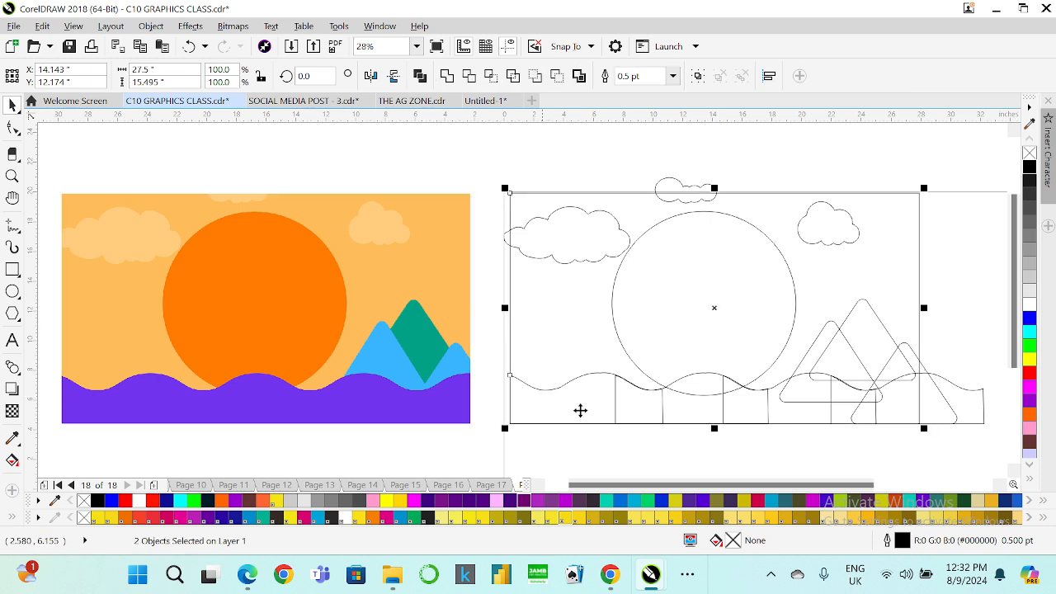
{"action": "left_click", "coordinate": [778, 171]}
{"action": "left_click", "coordinate": [870, 232]}
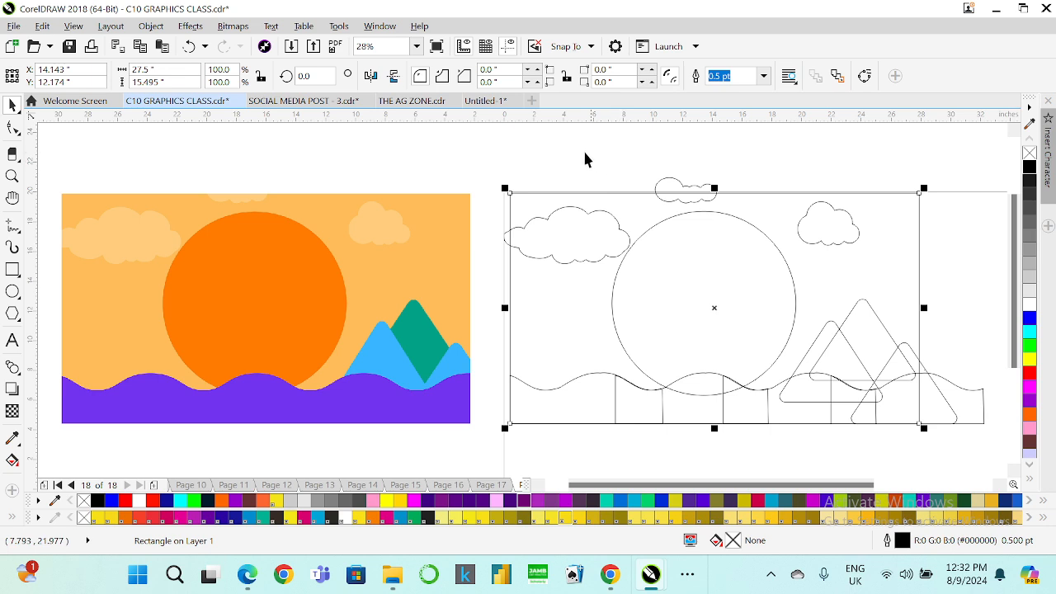
{"action": "left_click", "coordinate": [471, 180]}
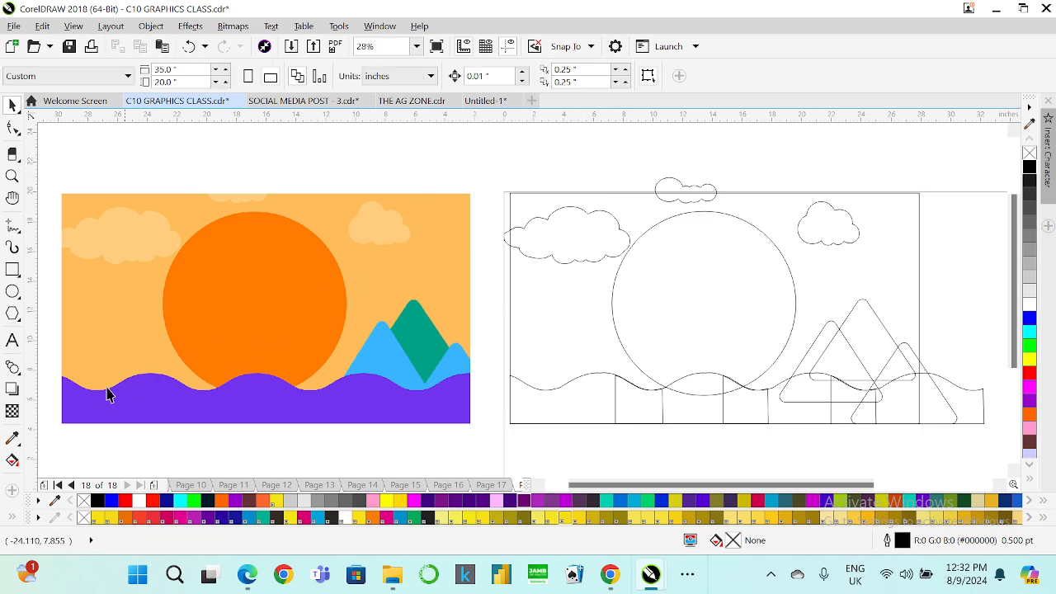
{"action": "left_click", "coordinate": [12, 440]}
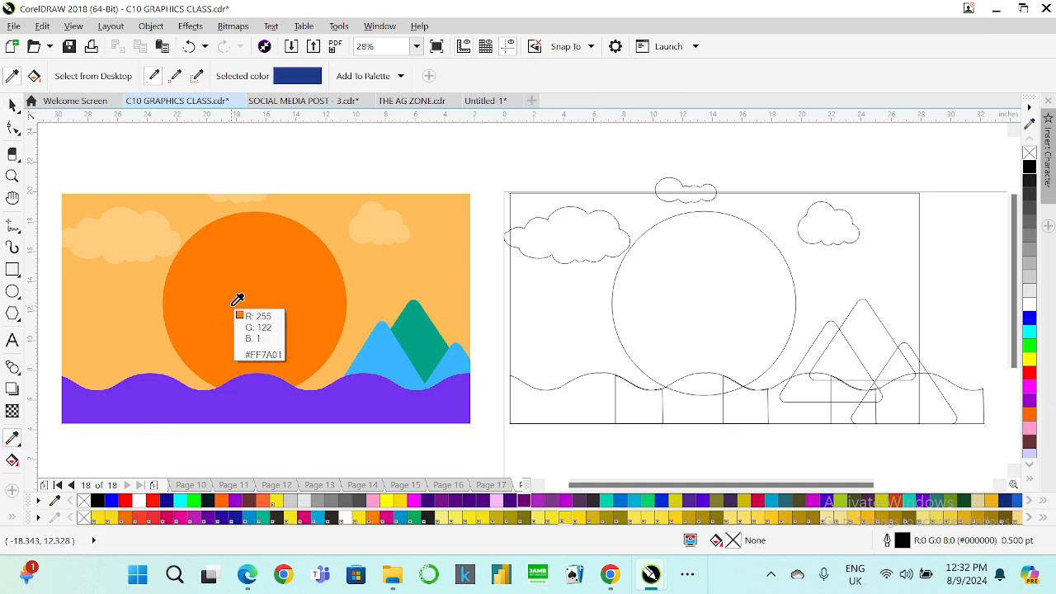
{"action": "left_click", "coordinate": [238, 299]}
{"action": "left_click", "coordinate": [721, 274]}
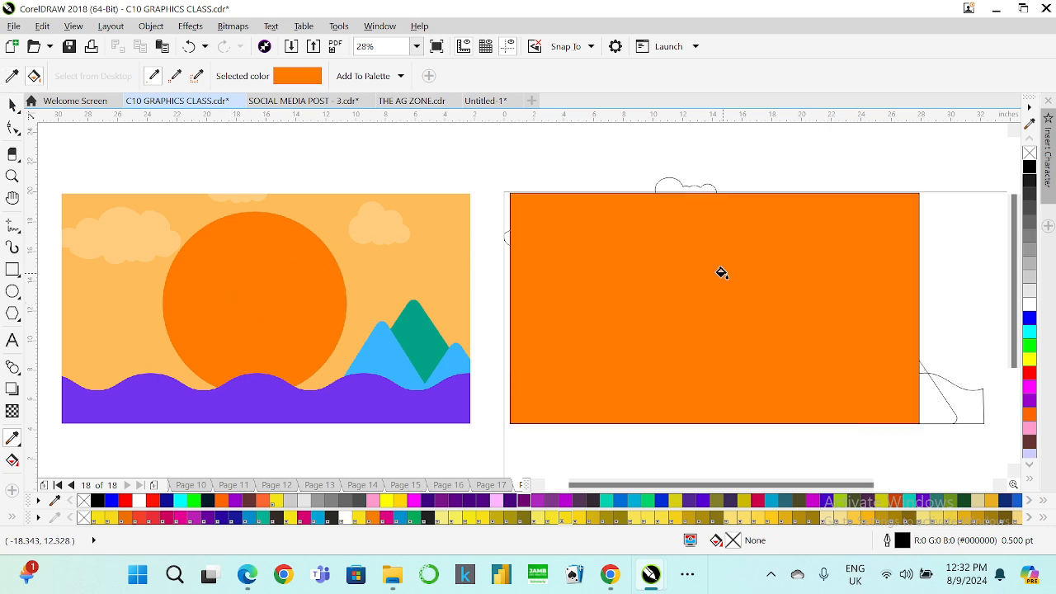
{"action": "key", "text": "ctrl+z"}
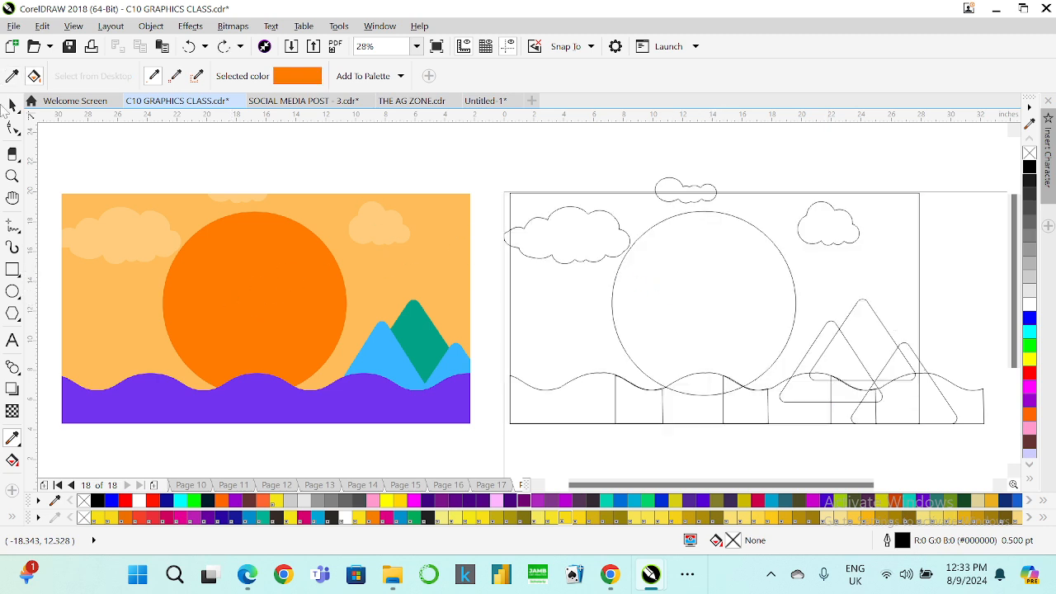
- Send the background rectangle behind all the other traced shapes
{"action": "left_click", "coordinate": [12, 105]}
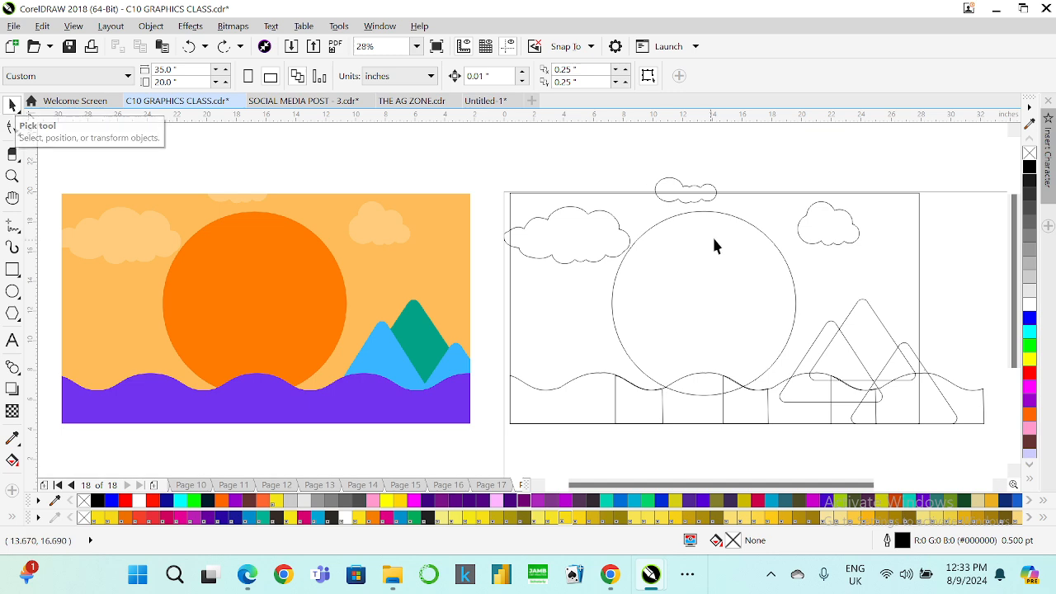
{"action": "left_click", "coordinate": [896, 289]}
{"action": "key", "text": "shift+Page_Down"}
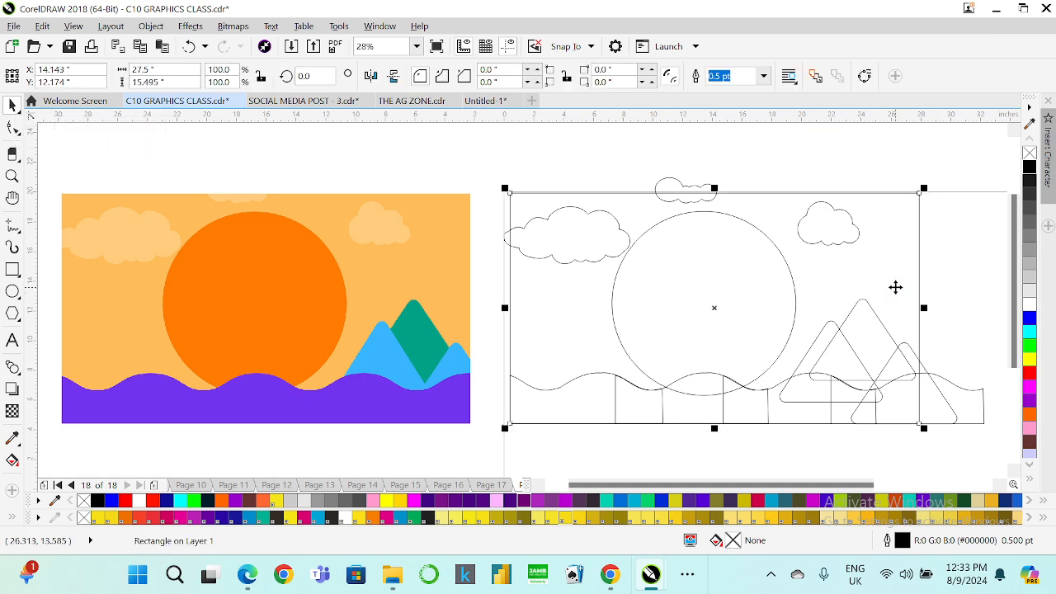
{"action": "left_click", "coordinate": [814, 164]}
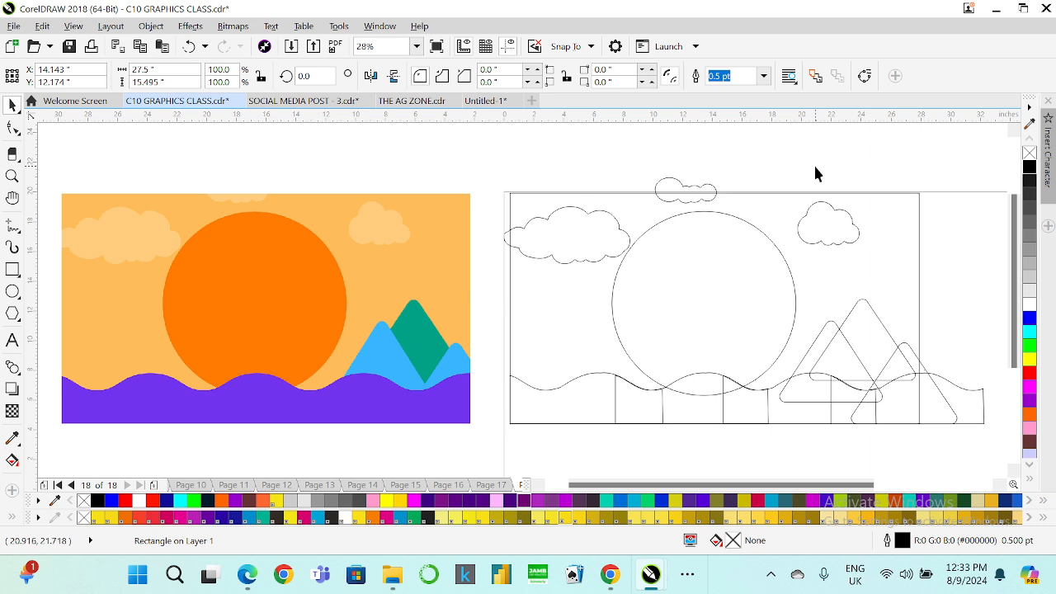
- Fill the traced sun circle with the orange sampled from the reference picture's sun
{"action": "left_click", "coordinate": [13, 438]}
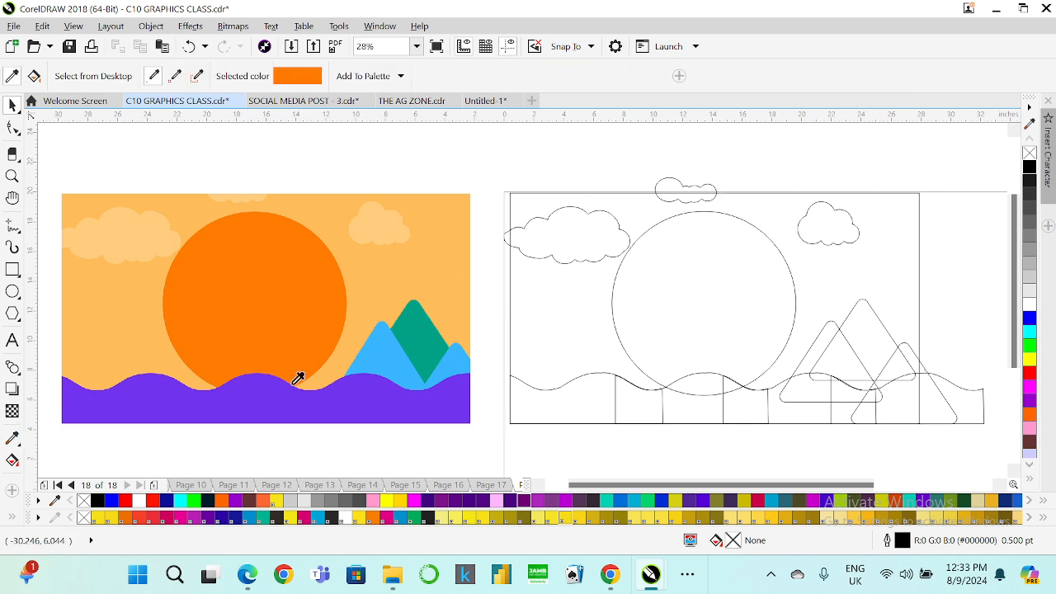
{"action": "left_click", "coordinate": [303, 291]}
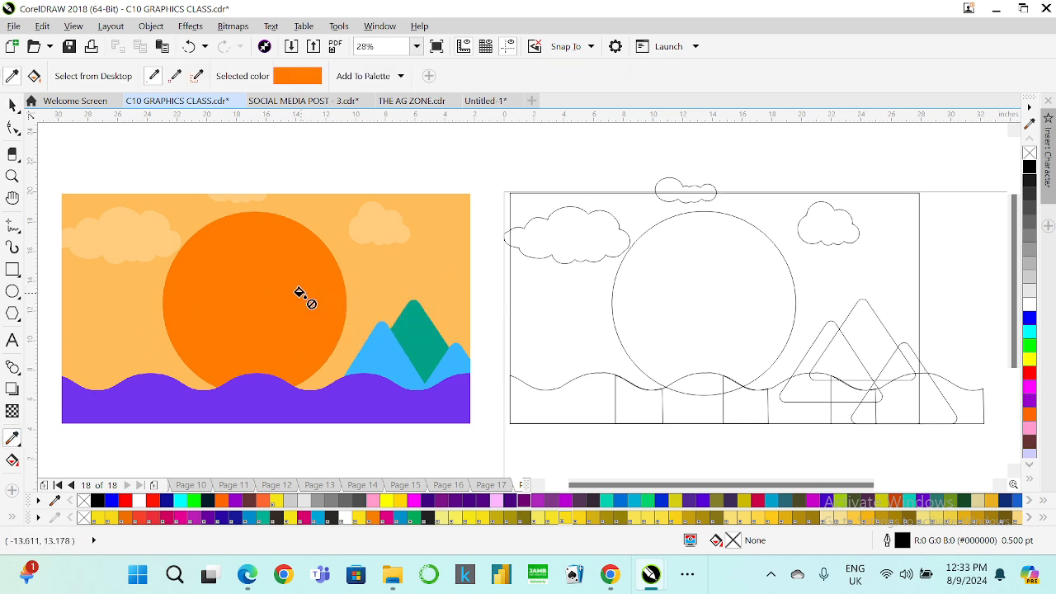
{"action": "left_click", "coordinate": [647, 275]}
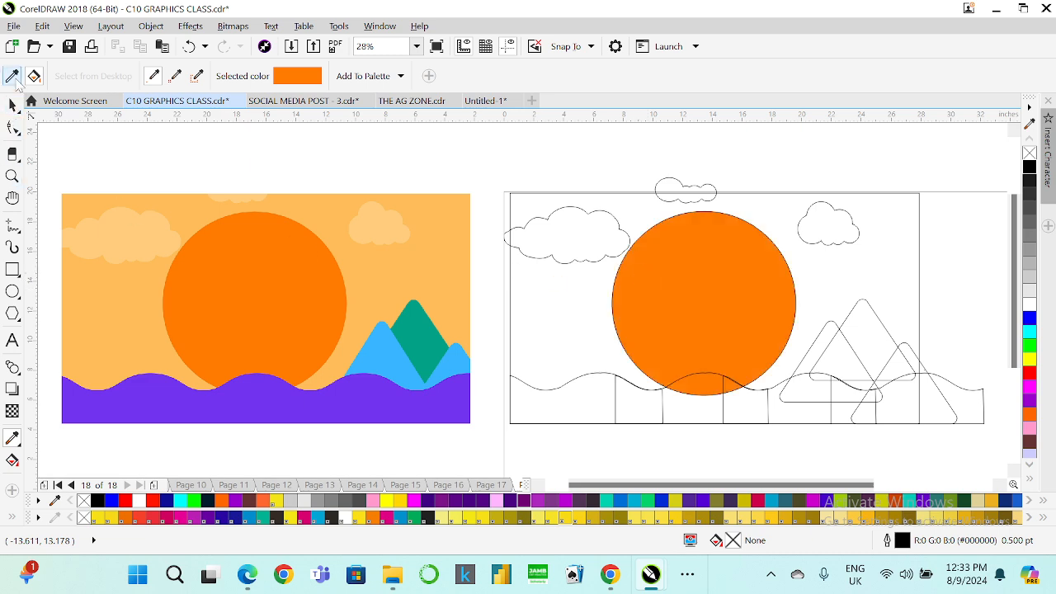
- Fill all three traced clouds with the light orange #FFCC7D sampled from the reference picture's clouds
{"action": "left_click", "coordinate": [13, 76]}
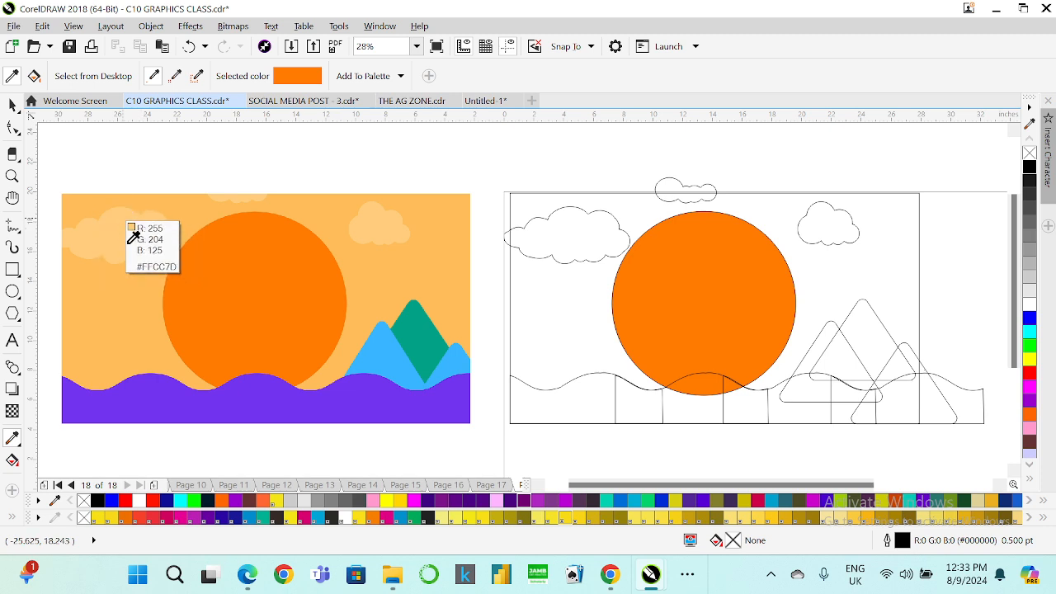
{"action": "left_click", "coordinate": [382, 201]}
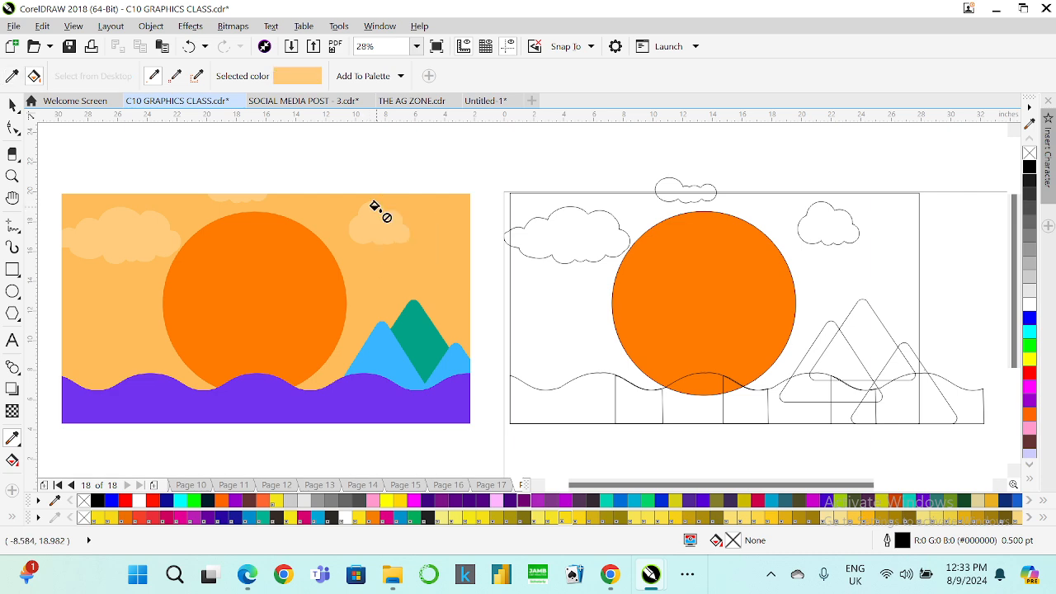
{"action": "left_click", "coordinate": [572, 230]}
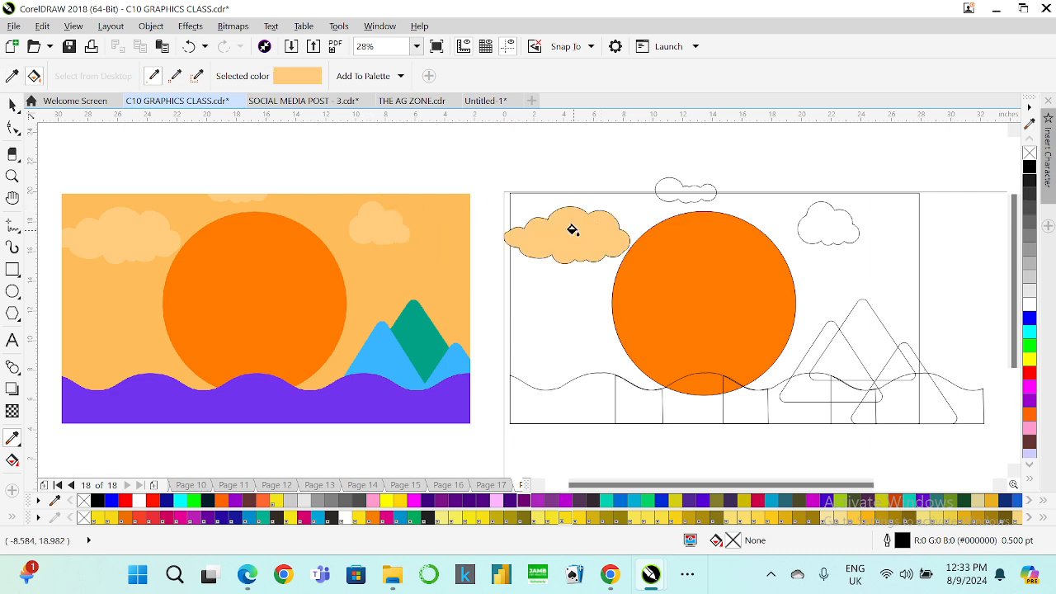
{"action": "left_click", "coordinate": [672, 188]}
{"action": "left_click", "coordinate": [830, 217]}
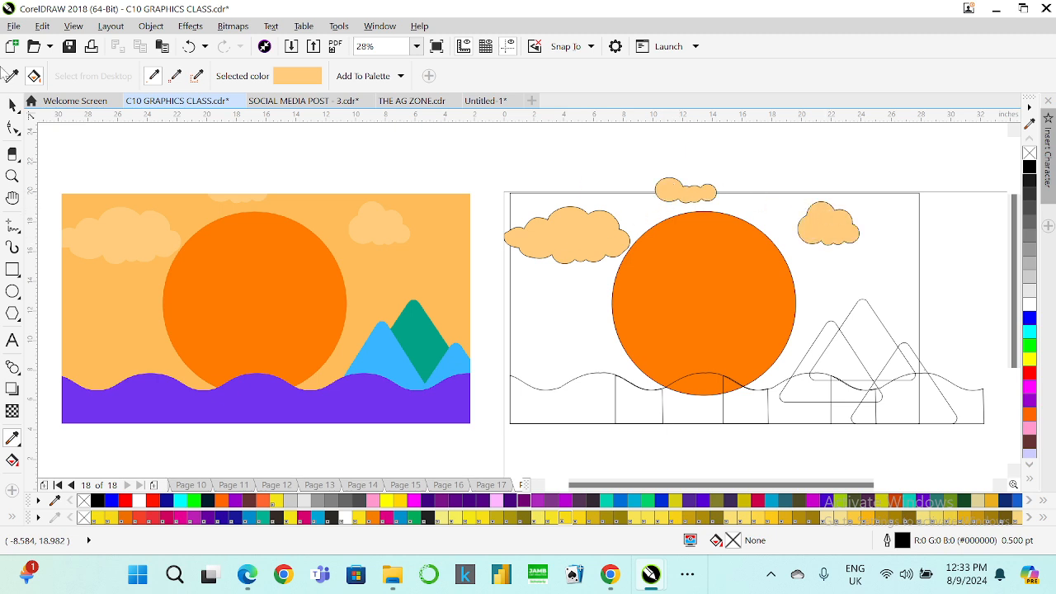
- Fill the background rectangle with the sky colour #FEBD59 sampled from the reference picture
{"action": "left_click", "coordinate": [11, 76]}
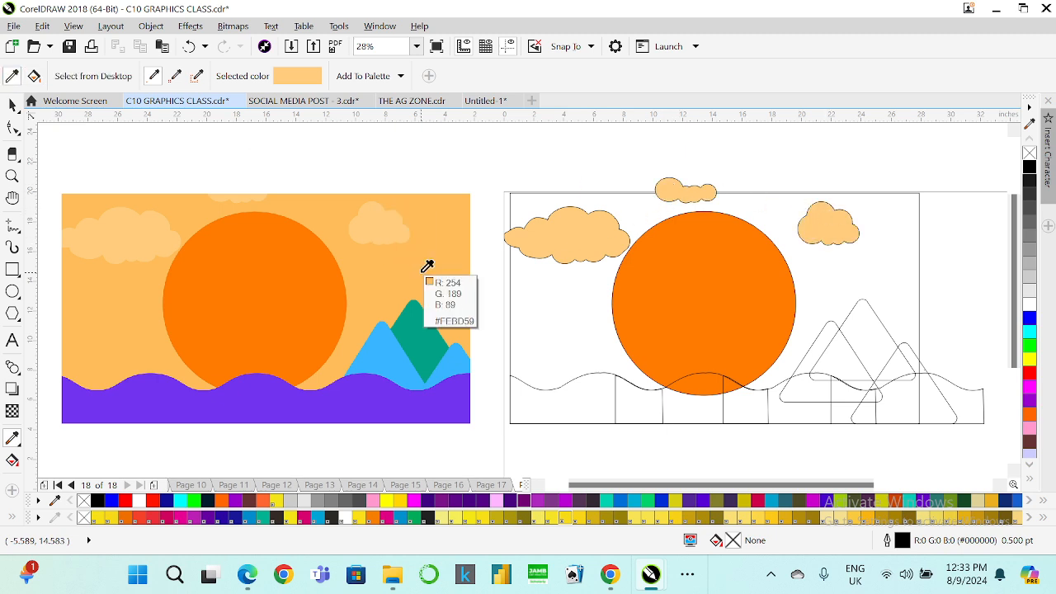
{"action": "left_click", "coordinate": [428, 266]}
{"action": "left_click", "coordinate": [525, 279]}
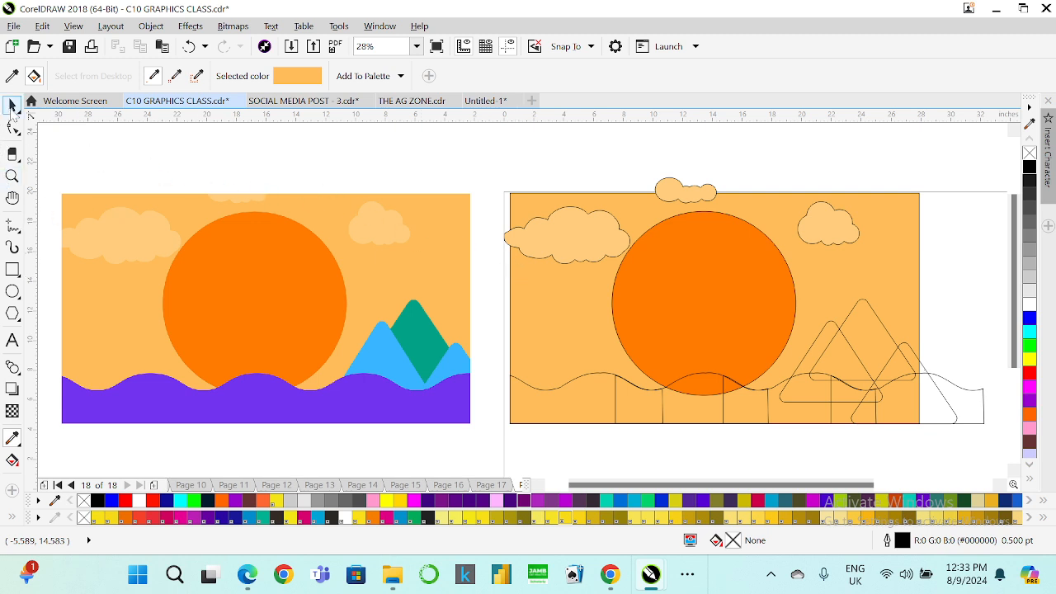
- Weld the four overlapping wave shapes into a single curve
{"action": "left_click", "coordinate": [12, 105]}
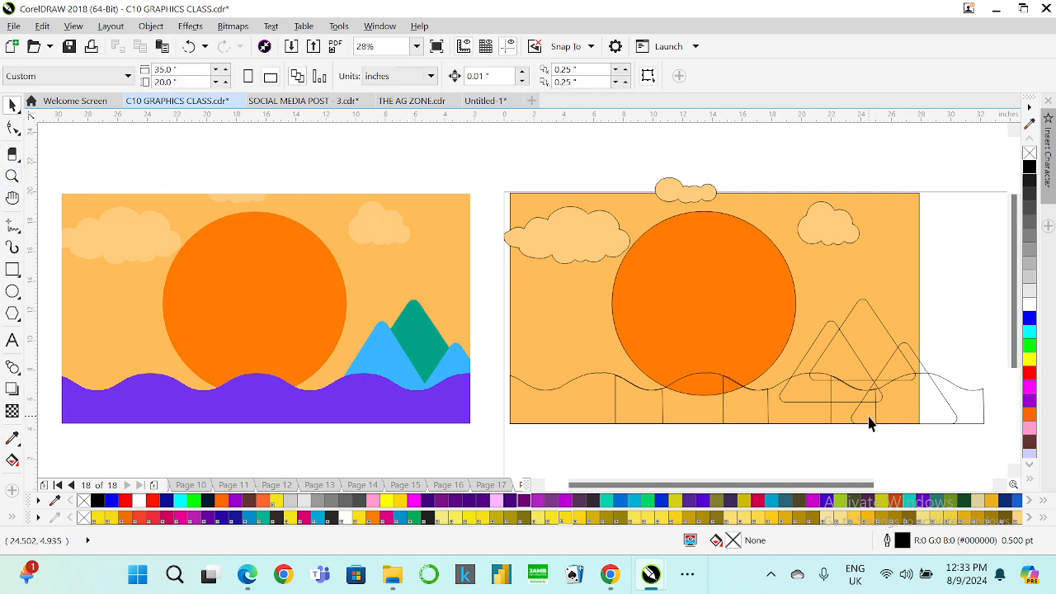
{"action": "left_click", "coordinate": [580, 402]}
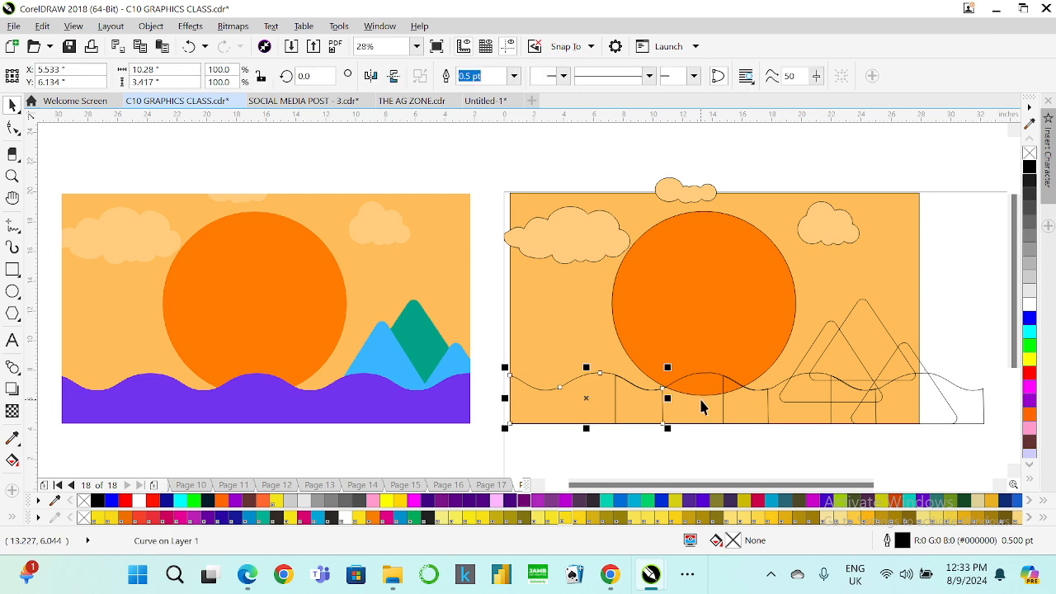
{"action": "left_click", "coordinate": [769, 406], "text": "shift"}
{"action": "left_click", "coordinate": [797, 404], "text": "shift"}
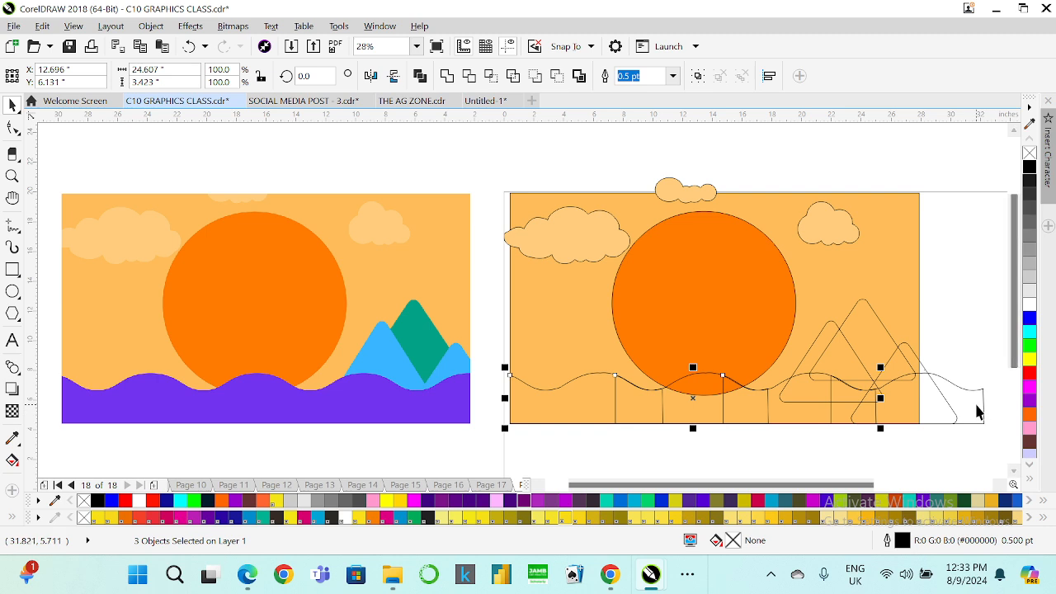
{"action": "left_click", "coordinate": [977, 407], "text": "shift"}
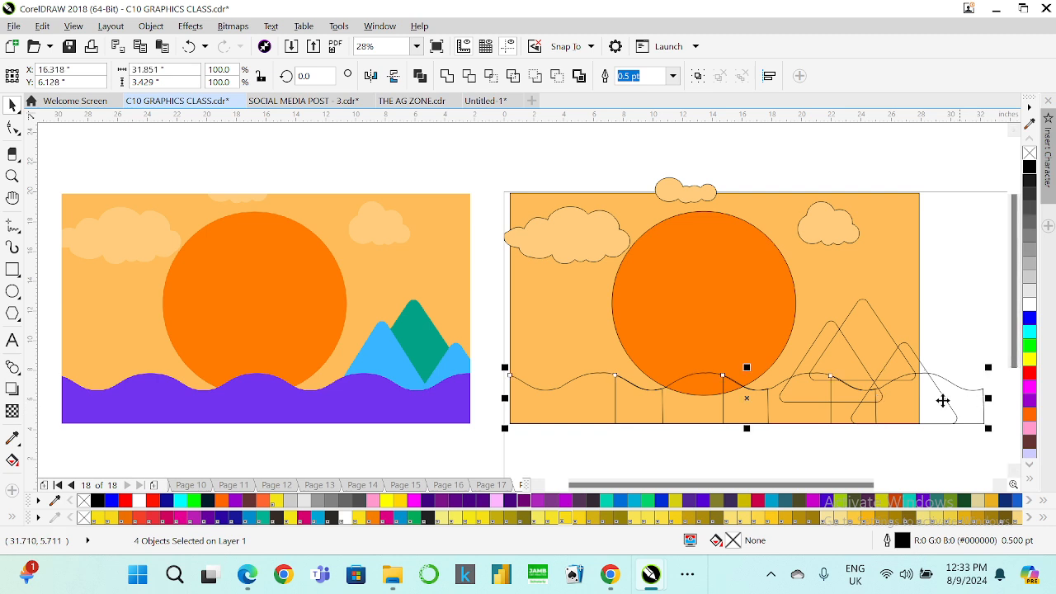
{"action": "left_click", "coordinate": [447, 76]}
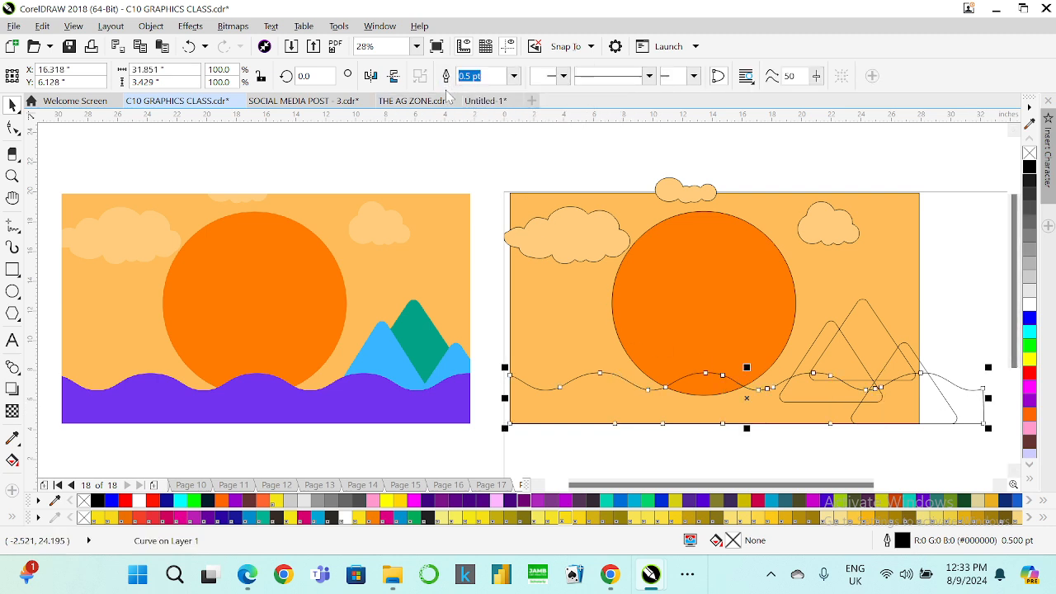
- Fill the welded wave with the purple #7133EE sampled from the reference picture's waves
{"action": "left_click", "coordinate": [13, 438]}
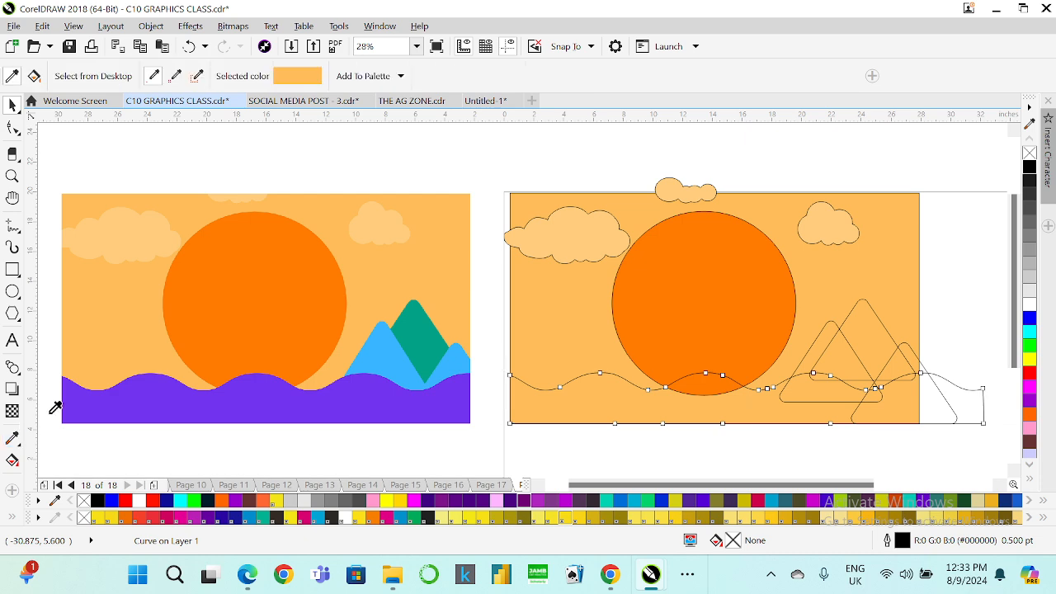
{"action": "left_click", "coordinate": [170, 380]}
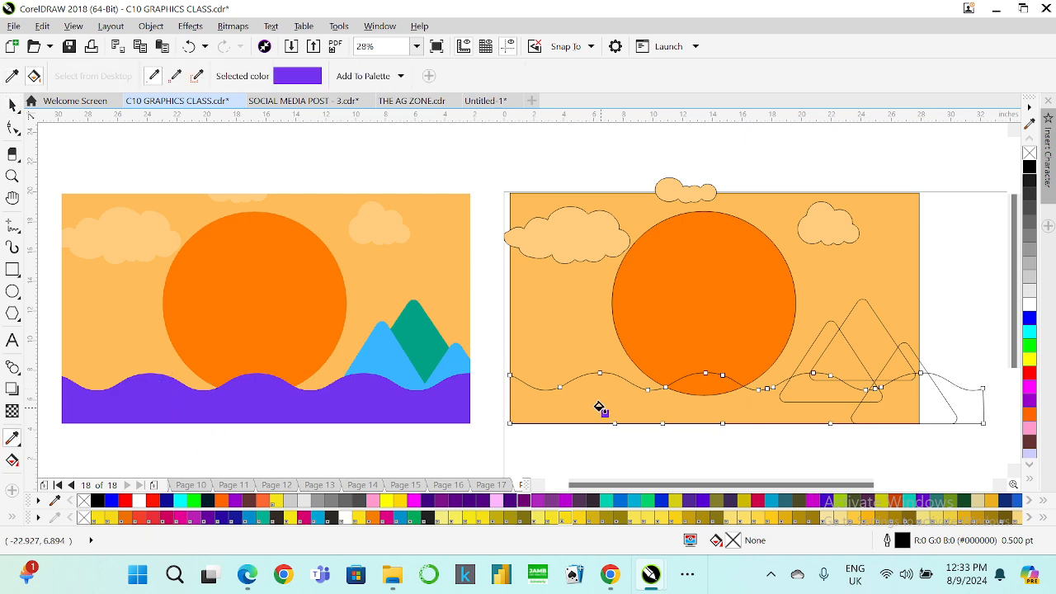
{"action": "left_click", "coordinate": [599, 406]}
{"action": "left_click", "coordinate": [12, 104]}
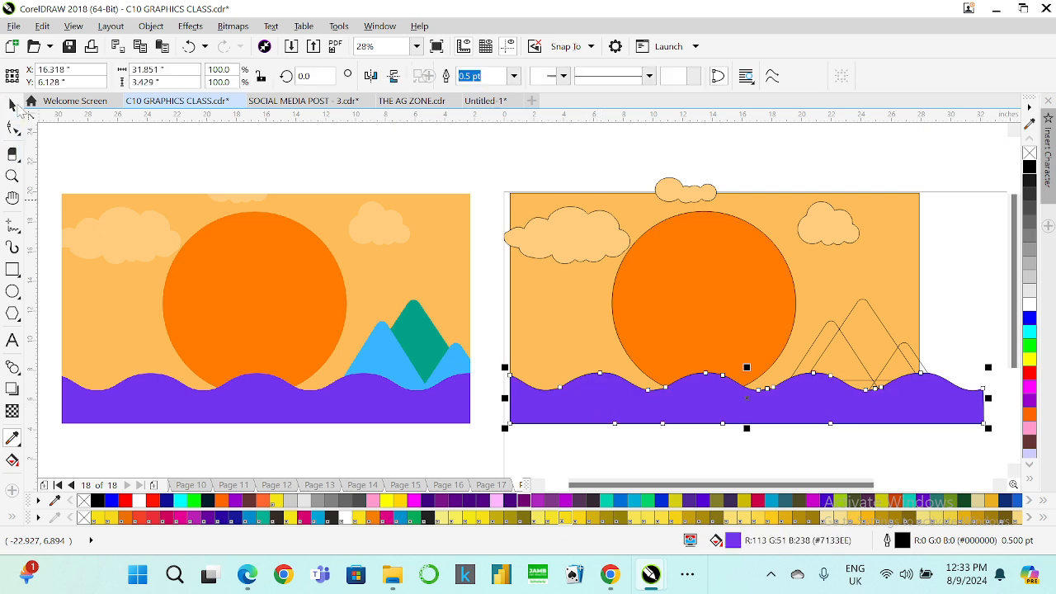
{"action": "left_click", "coordinate": [738, 159]}
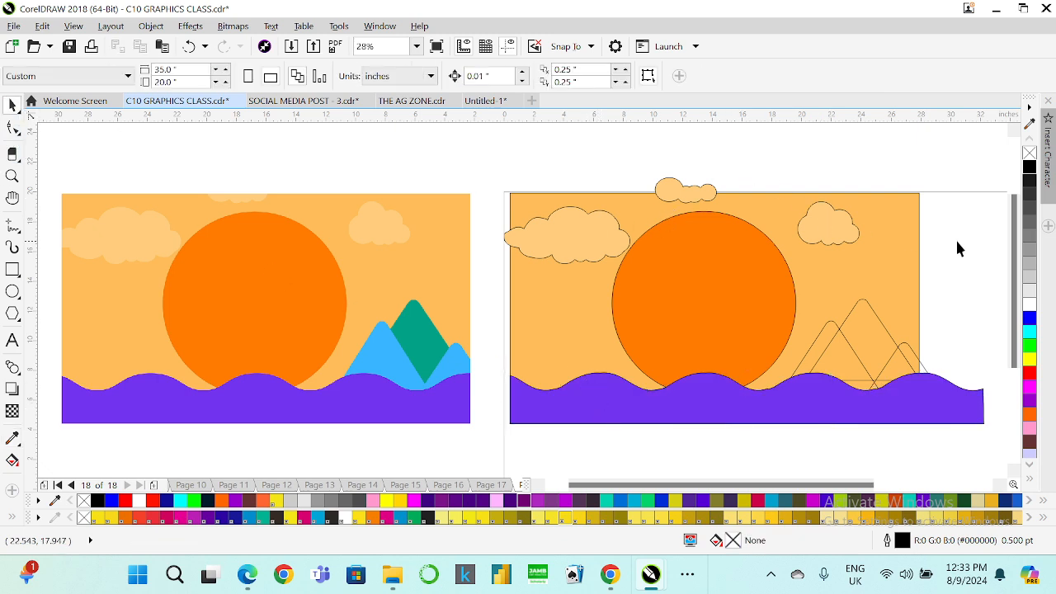
- Weld the two shorter mountain triangles on either side of the tall one into one curve
{"action": "left_click", "coordinate": [910, 354]}
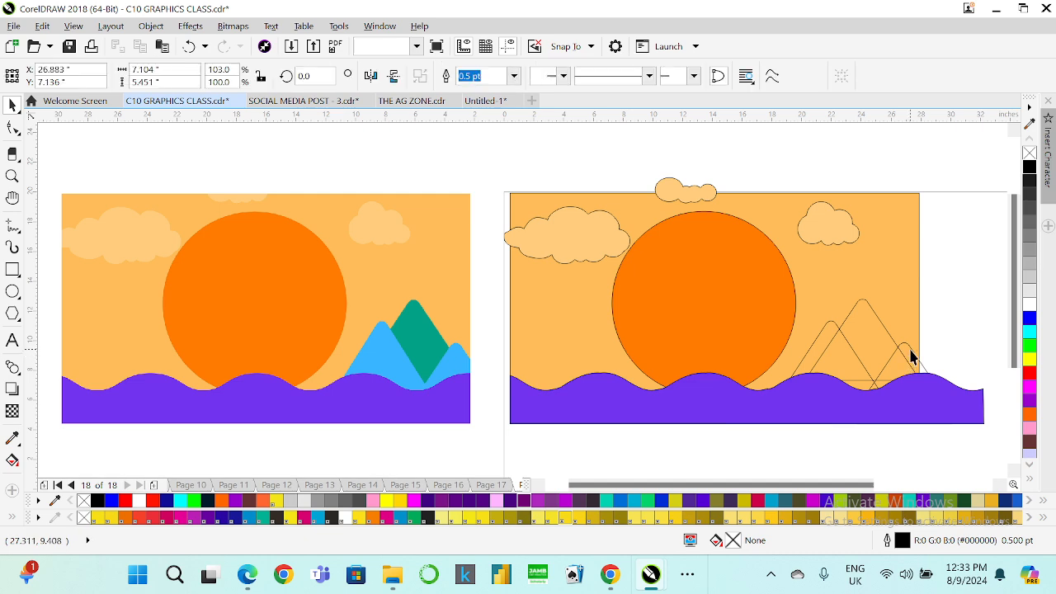
{"action": "left_click", "coordinate": [834, 341], "text": "shift"}
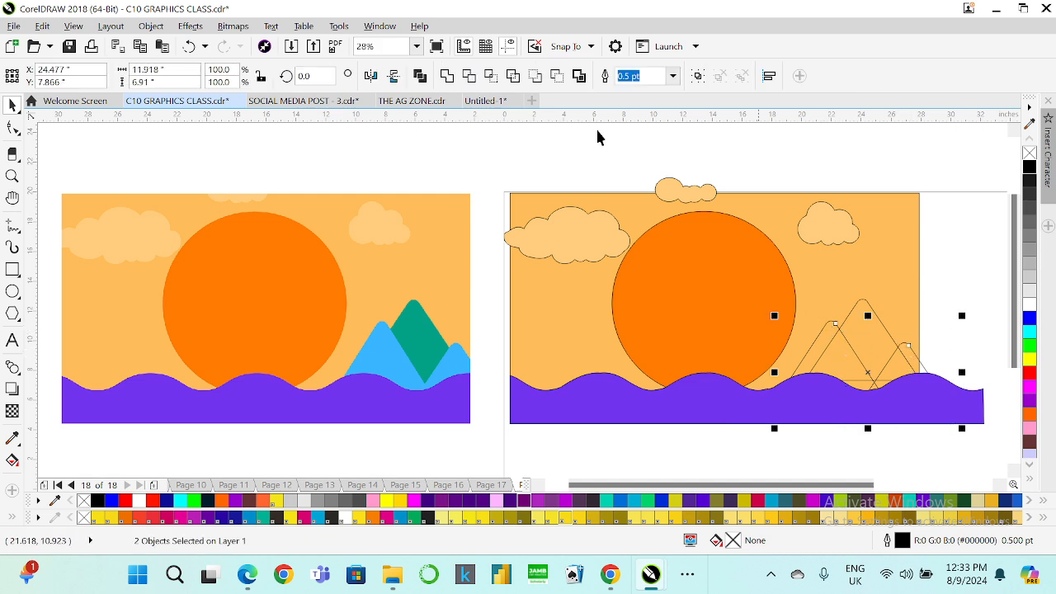
{"action": "left_click", "coordinate": [444, 77]}
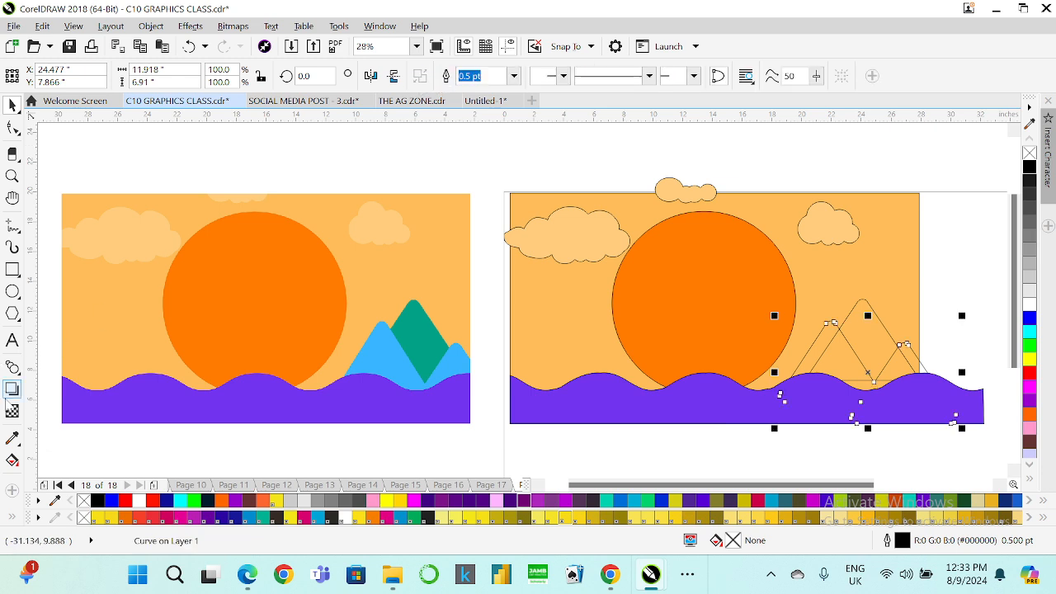
- Fill the welded shorter mountains with the blue #38B6FF sampled from the reference picture's mountains
{"action": "left_click", "coordinate": [12, 437]}
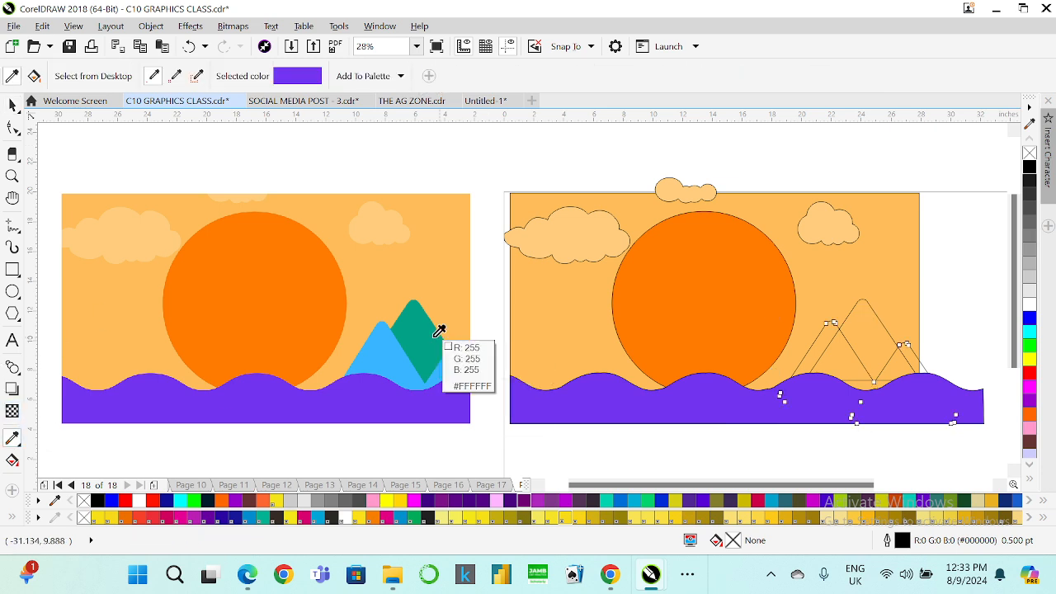
{"action": "left_click", "coordinate": [383, 354]}
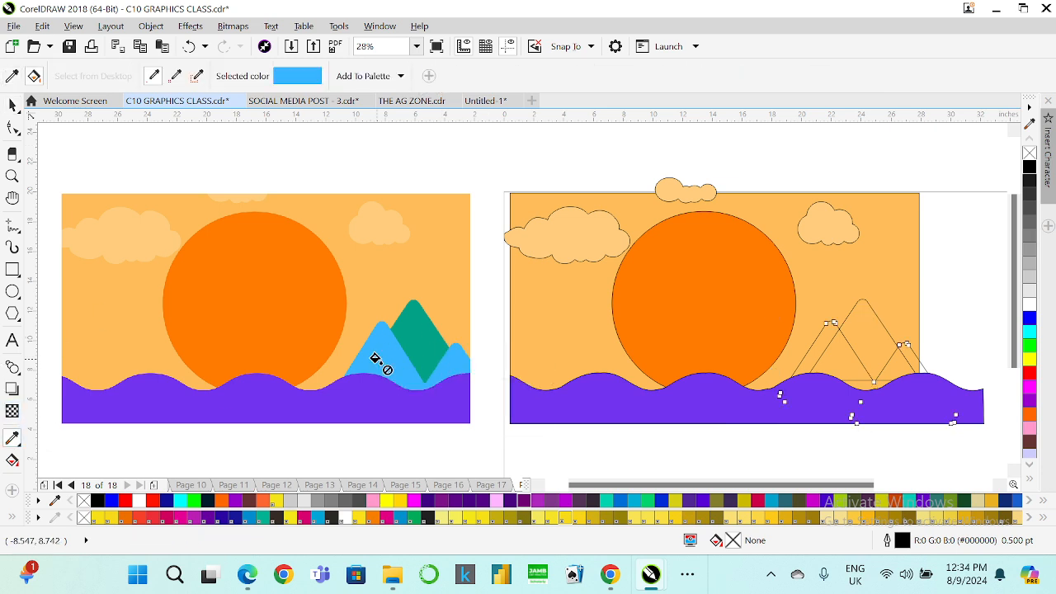
{"action": "left_click", "coordinate": [834, 351]}
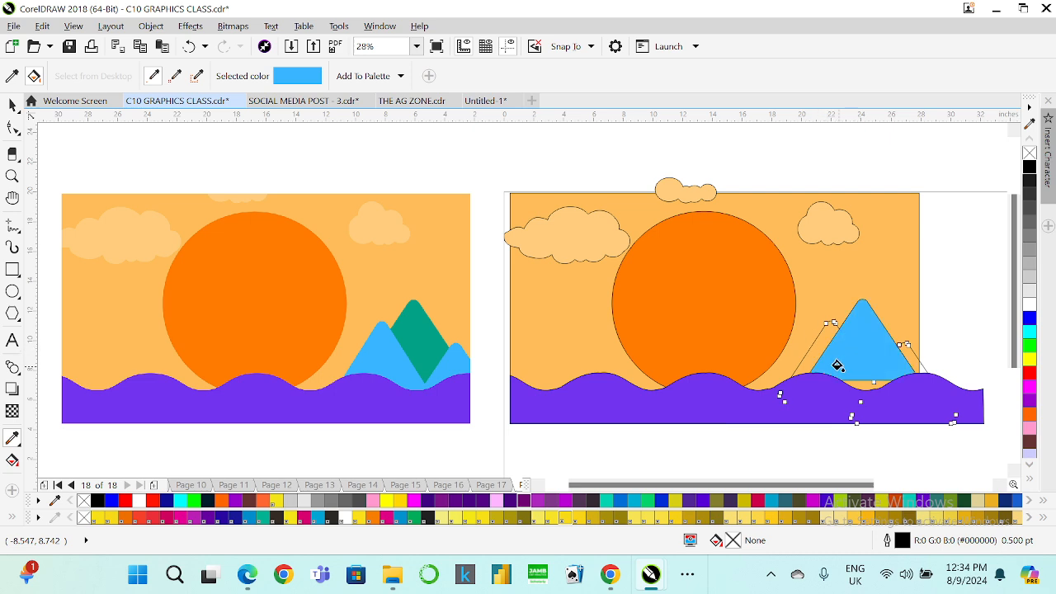
{"action": "key", "text": "ctrl+z"}
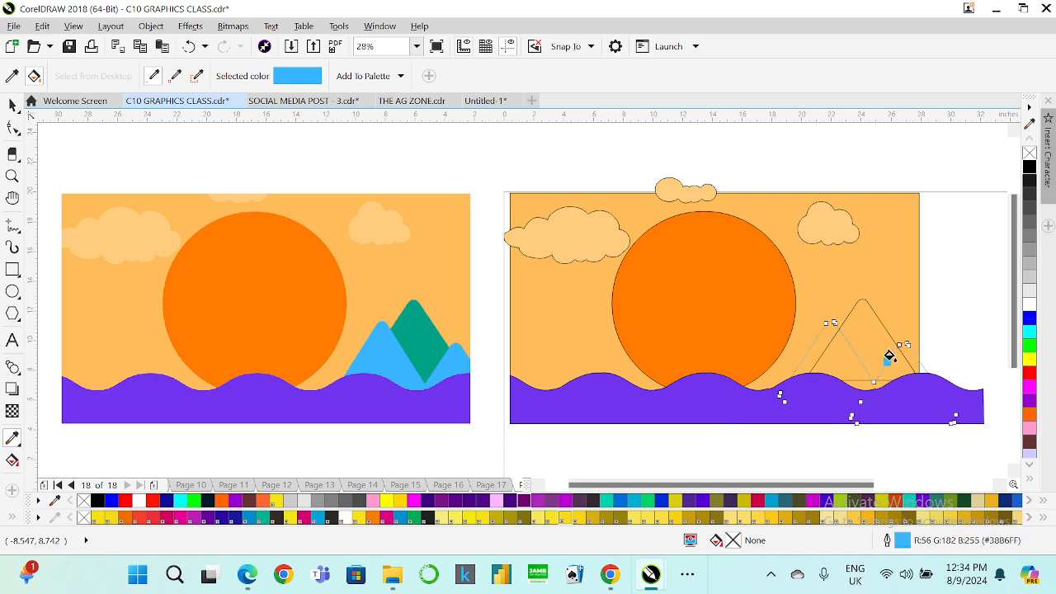
{"action": "left_click", "coordinate": [908, 357]}
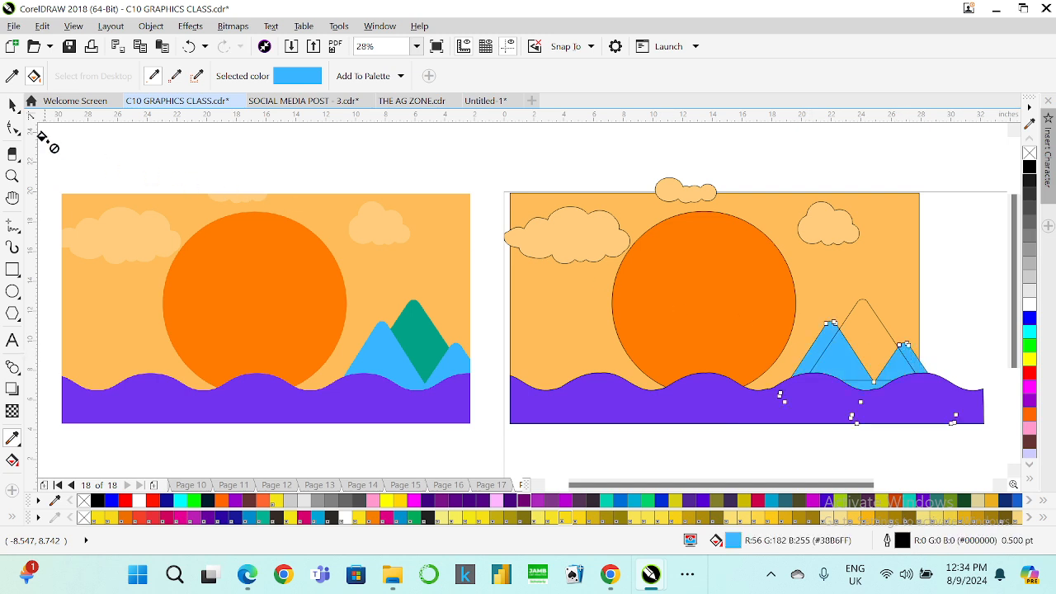
- Fill the tall middle mountain with the green #02A185 sampled from the reference picture
{"action": "left_click", "coordinate": [12, 106]}
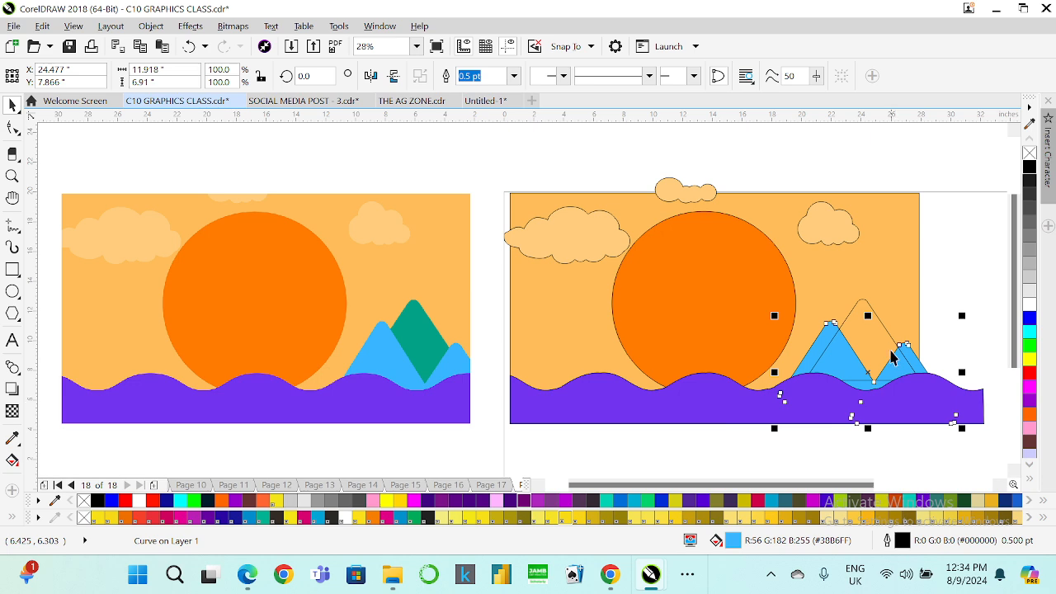
{"action": "left_click", "coordinate": [856, 327]}
{"action": "left_click", "coordinate": [13, 438]}
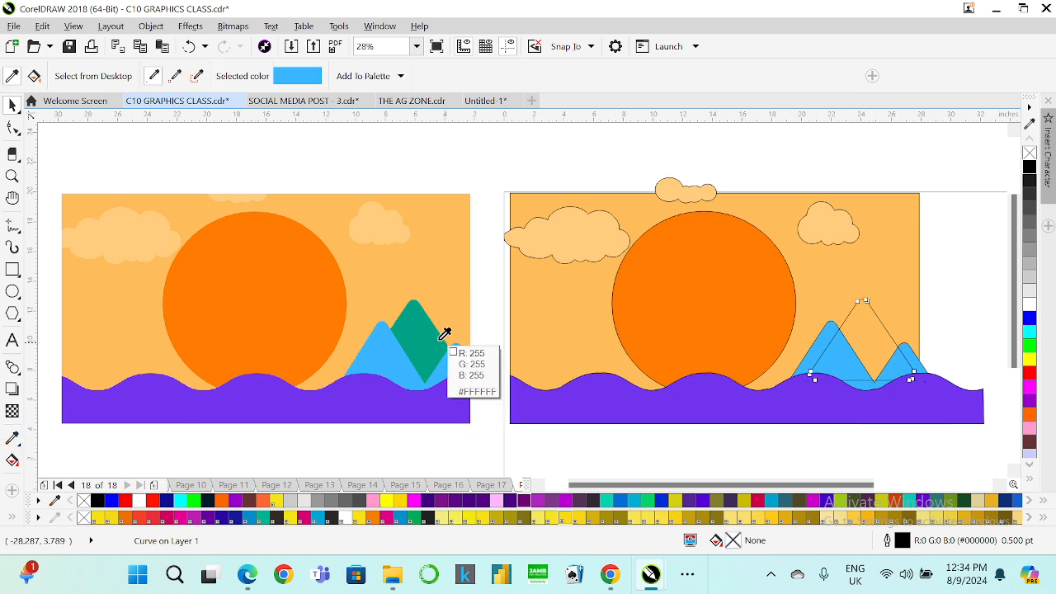
{"action": "left_click", "coordinate": [435, 345]}
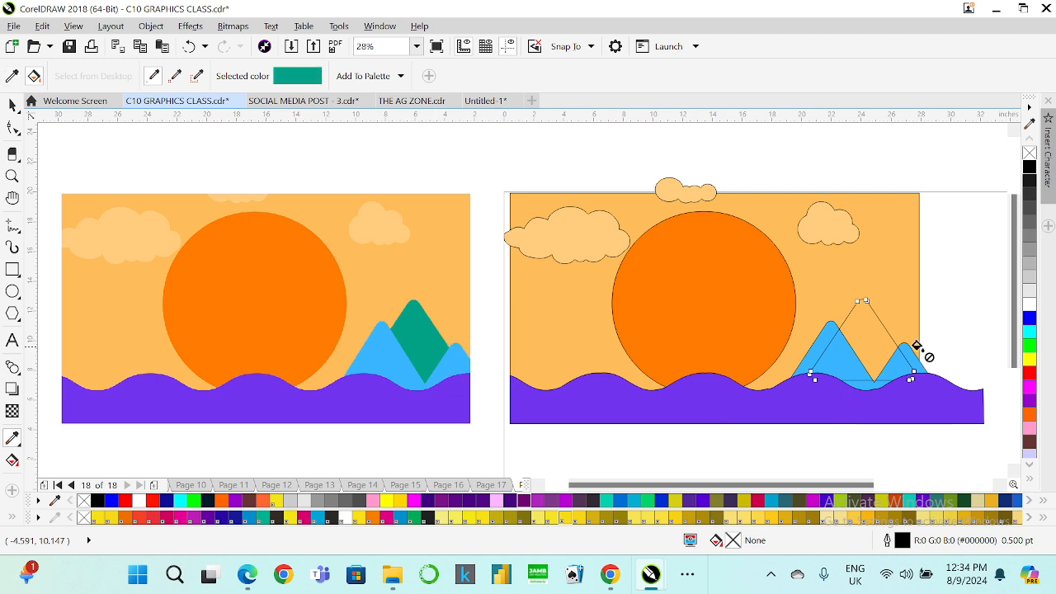
{"action": "left_click", "coordinate": [872, 343]}
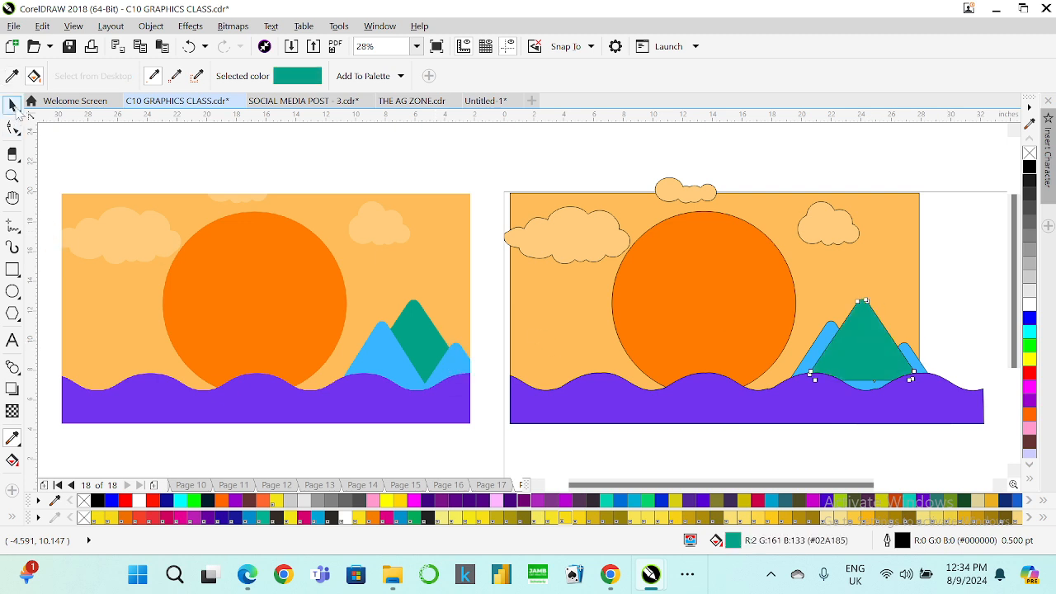
{"action": "left_click", "coordinate": [12, 105]}
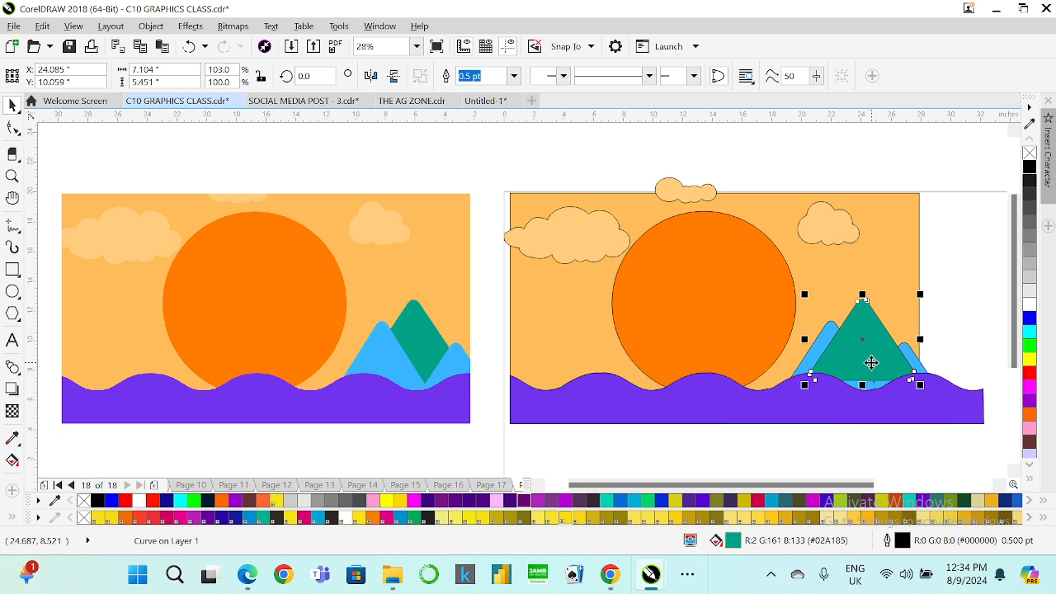
- Bring the blue mountains to the front, and the purple wave to the front above them
{"action": "left_click", "coordinate": [822, 335]}
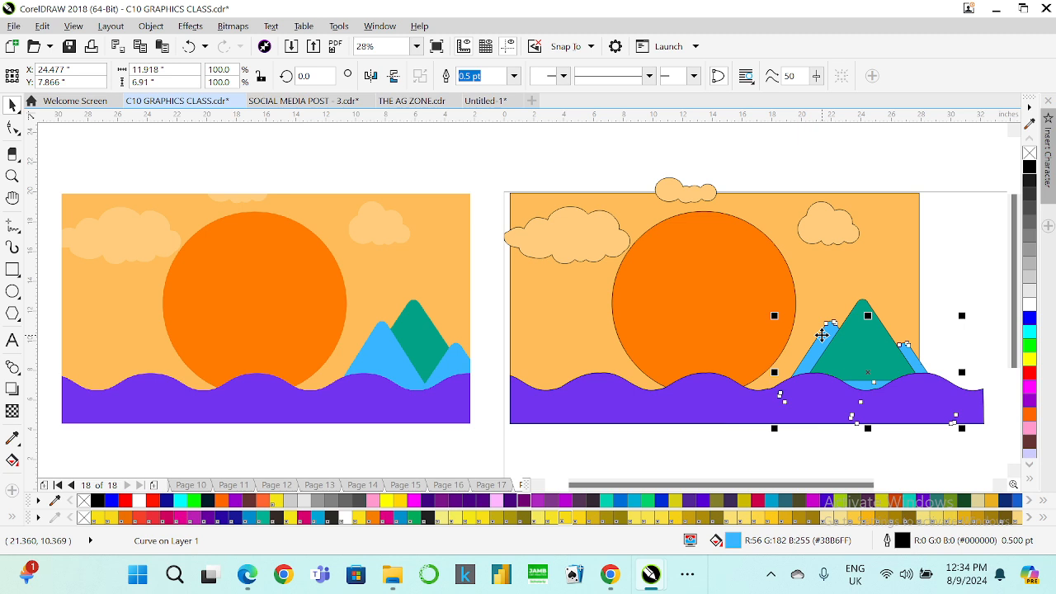
{"action": "key", "text": "shift+Page_Up"}
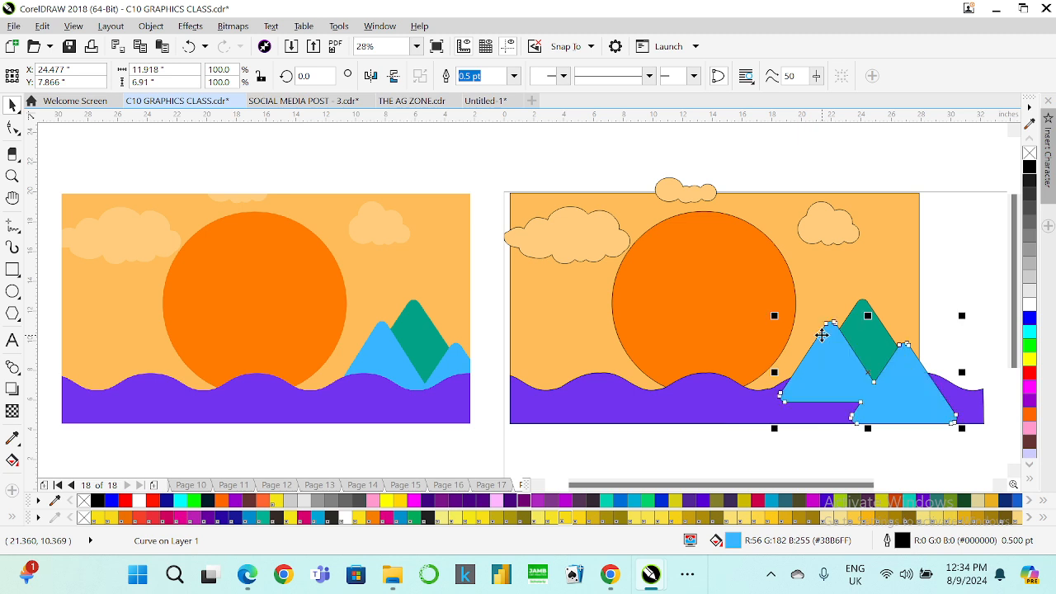
{"action": "left_click", "coordinate": [971, 274]}
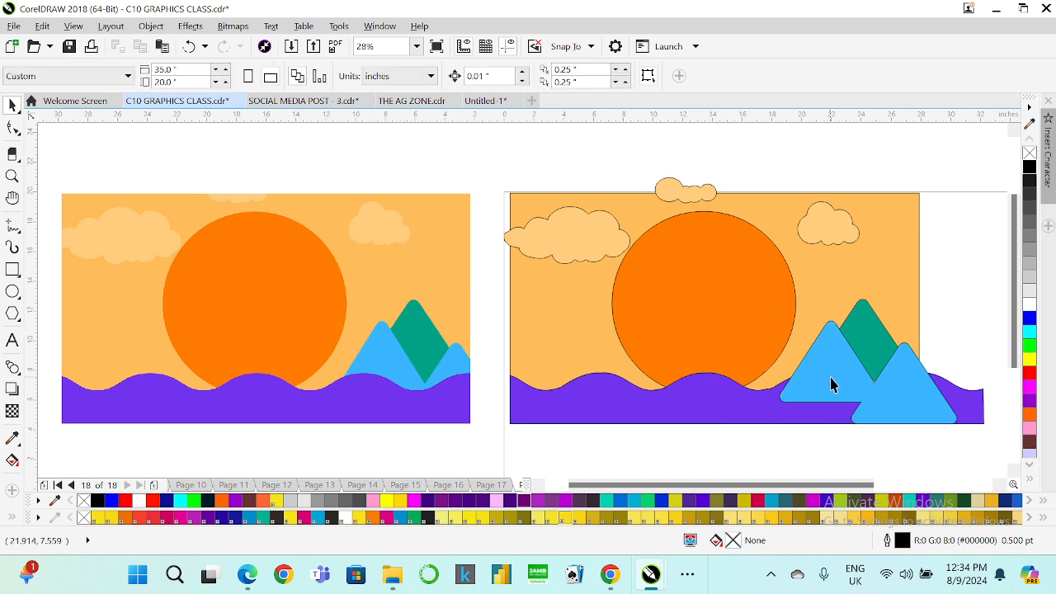
{"action": "left_click", "coordinate": [723, 409]}
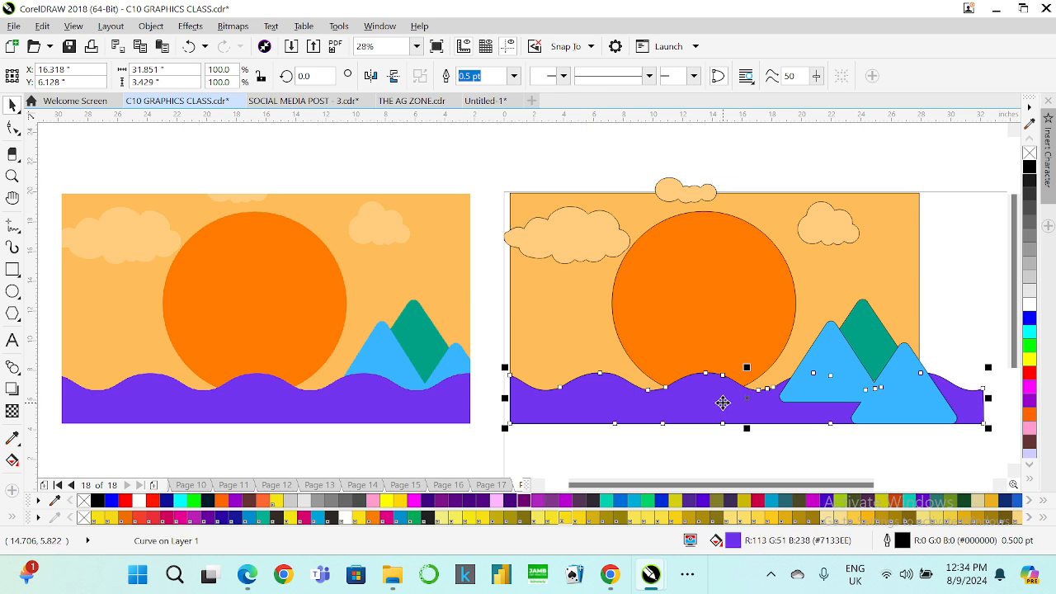
{"action": "key", "text": "shift+Page_Up"}
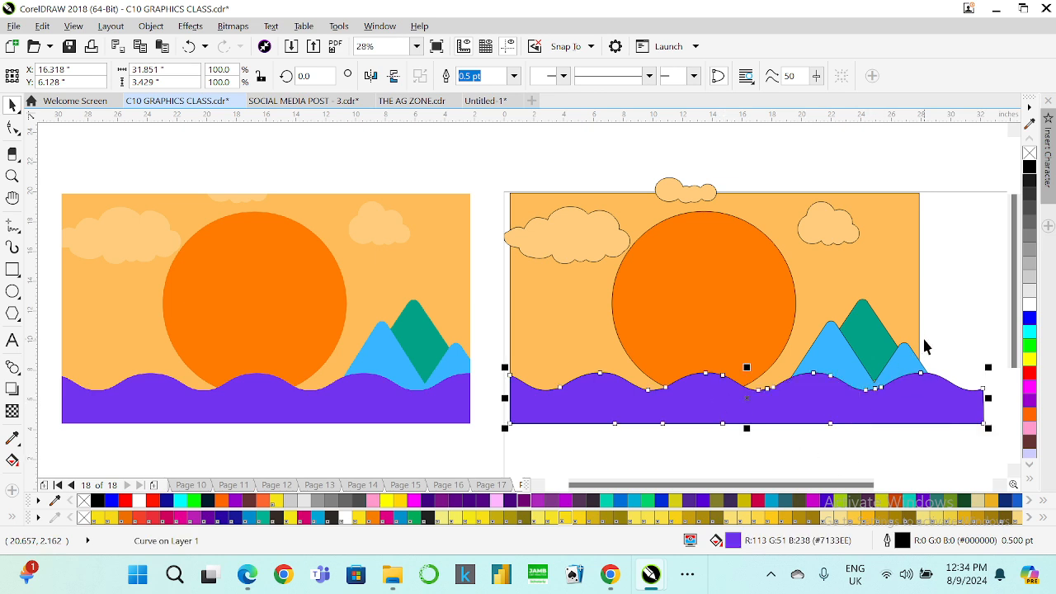
{"action": "left_click", "coordinate": [924, 346]}
- Lower the bottom-edge nodes of the green mountain to close the gap between the blue mountains above the wave
{"action": "scroll", "coordinate": [875, 385], "scroll_direction": "up", "scroll_amount": 5}
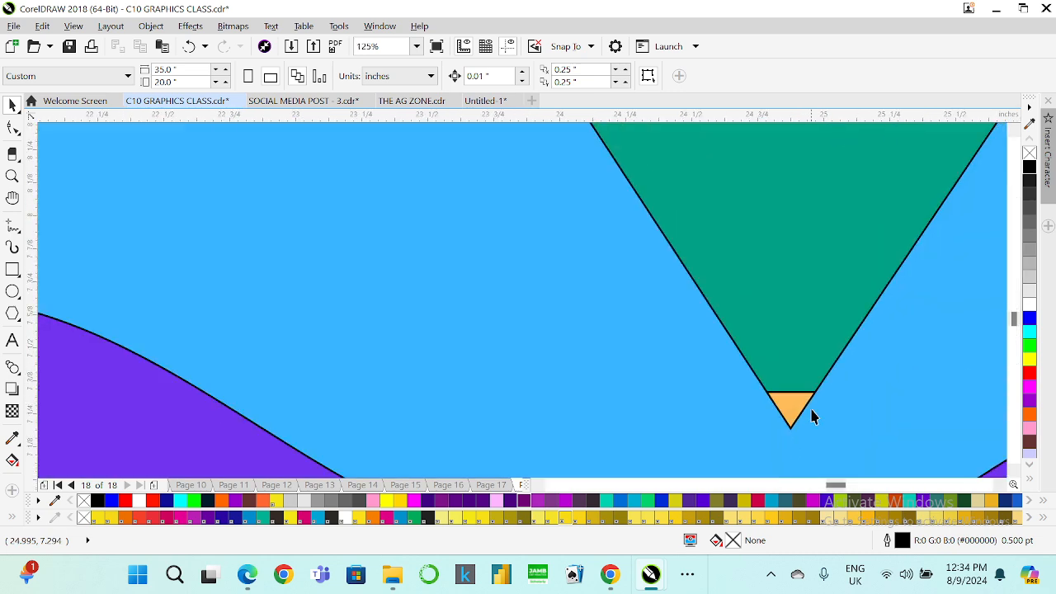
{"action": "scroll", "coordinate": [805, 399], "scroll_direction": "down", "scroll_amount": 4}
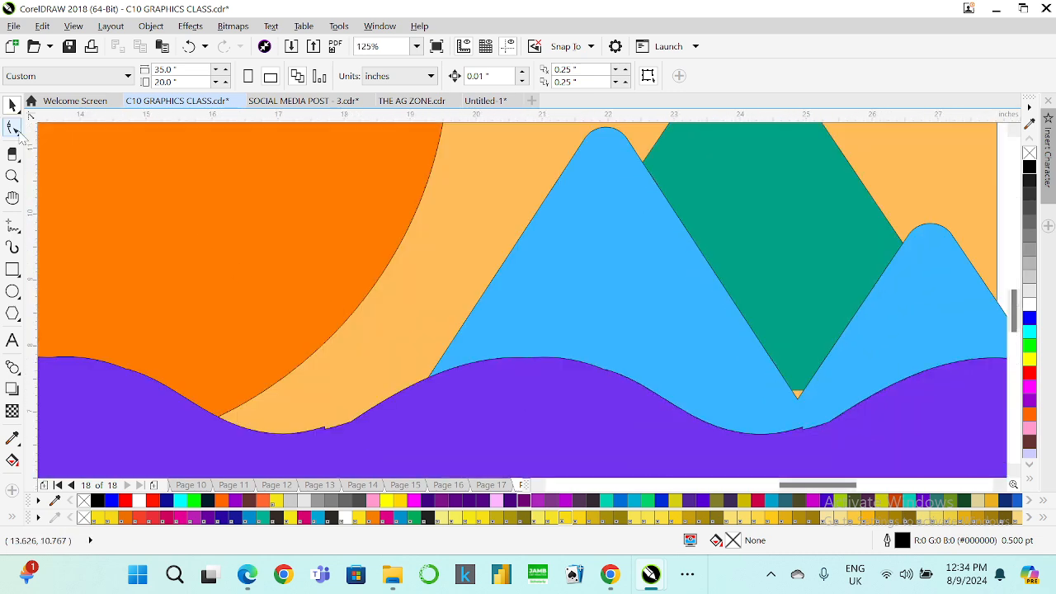
{"action": "left_click", "coordinate": [735, 303]}
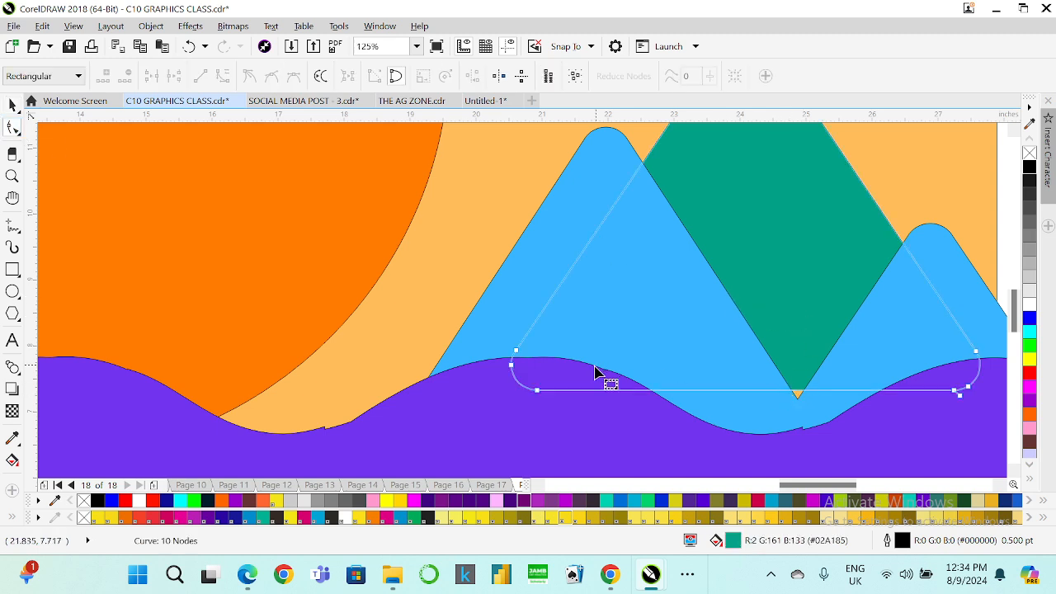
{"action": "left_click_drag", "start_coordinate": [526, 379], "coordinate": [972, 445]}
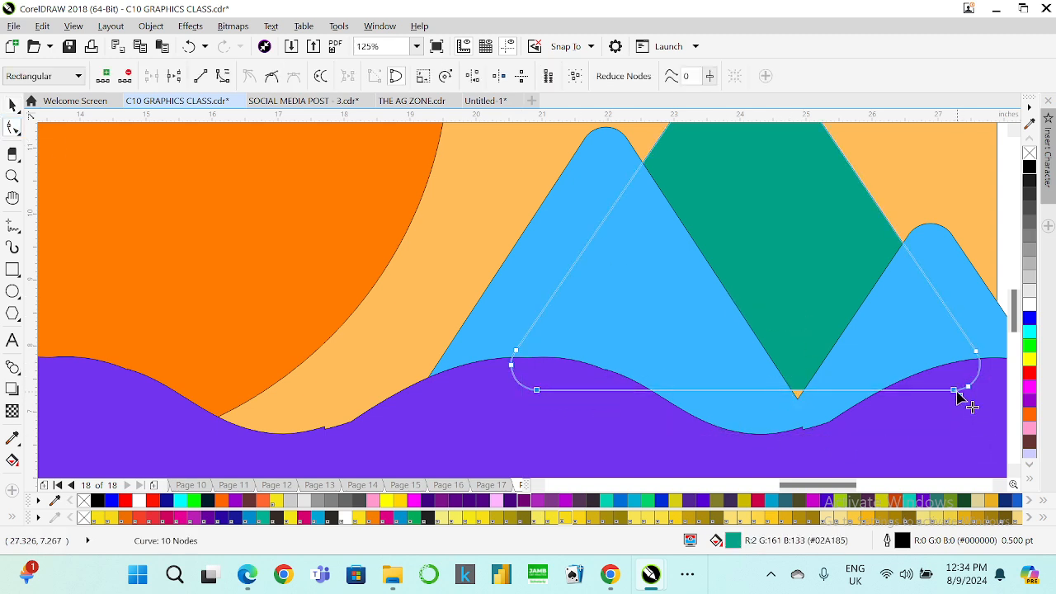
{"action": "left_click_drag", "start_coordinate": [958, 393], "coordinate": [958, 416]}
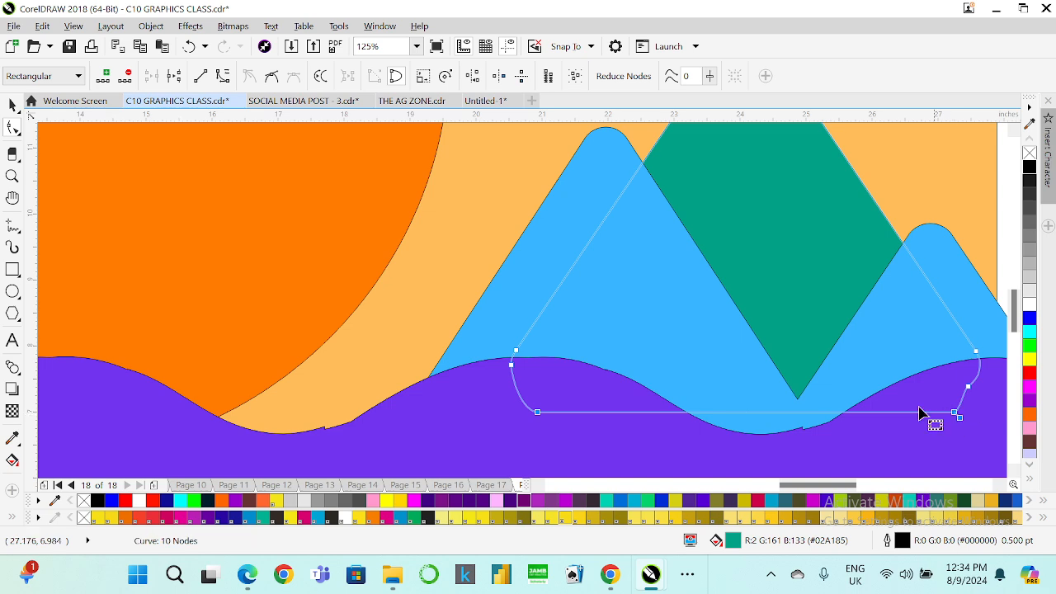
{"action": "scroll", "coordinate": [767, 401], "scroll_direction": "down", "scroll_amount": 3}
- Try to delete one of the doubled nodes on the wave's downward slope in front of the sun
{"action": "left_click", "coordinate": [611, 421]}
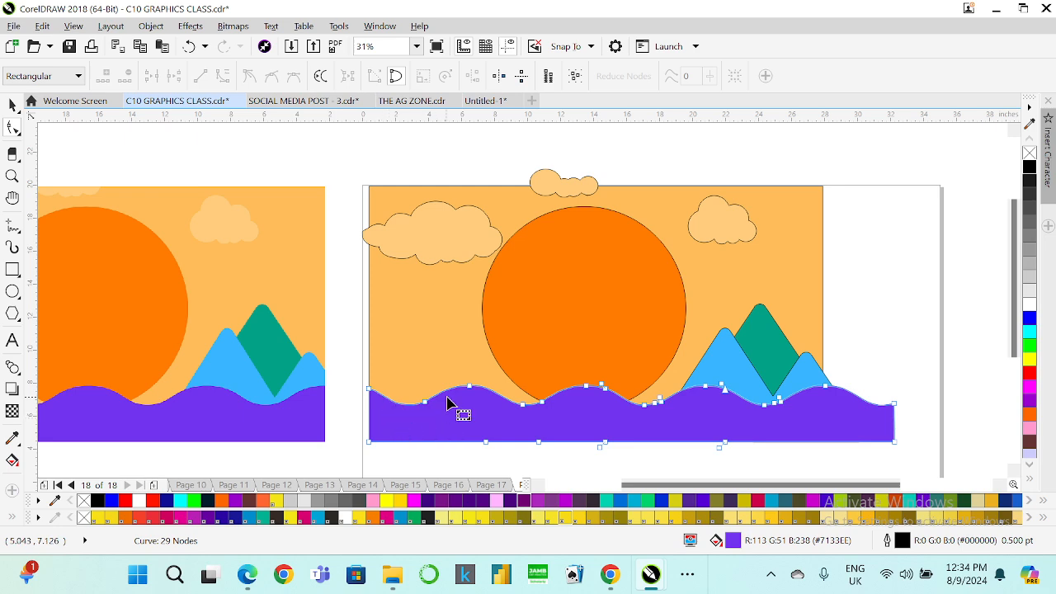
{"action": "scroll", "coordinate": [462, 400], "scroll_direction": "up", "scroll_amount": 1}
{"action": "scroll", "coordinate": [586, 363], "scroll_direction": "down", "scroll_amount": 1}
{"action": "scroll", "coordinate": [677, 376], "scroll_direction": "up", "scroll_amount": 2}
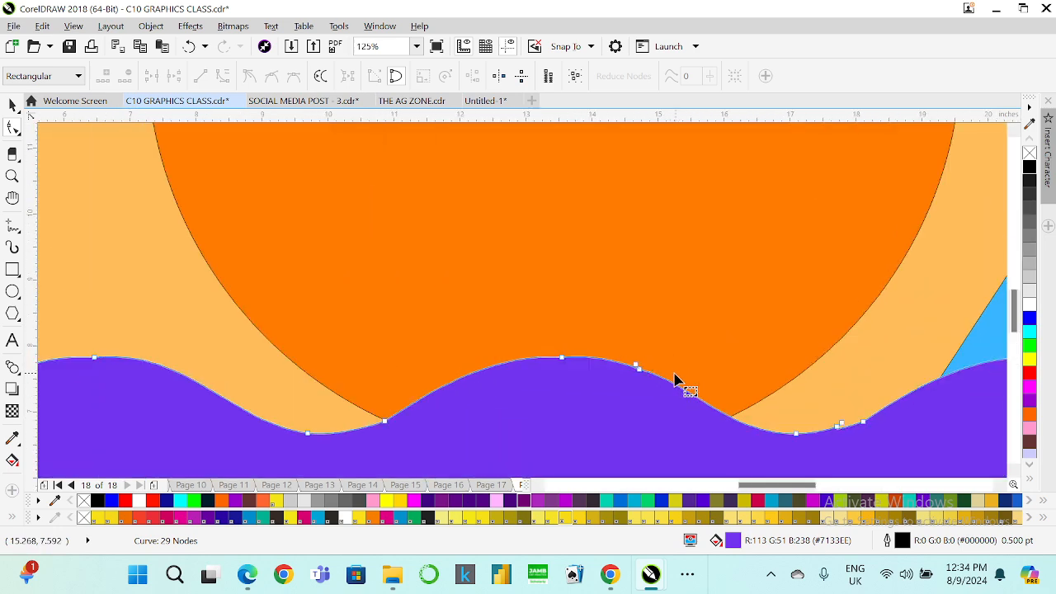
{"action": "scroll", "coordinate": [661, 380], "scroll_direction": "up", "scroll_amount": 2}
{"action": "scroll", "coordinate": [577, 368], "scroll_direction": "up", "scroll_amount": 1}
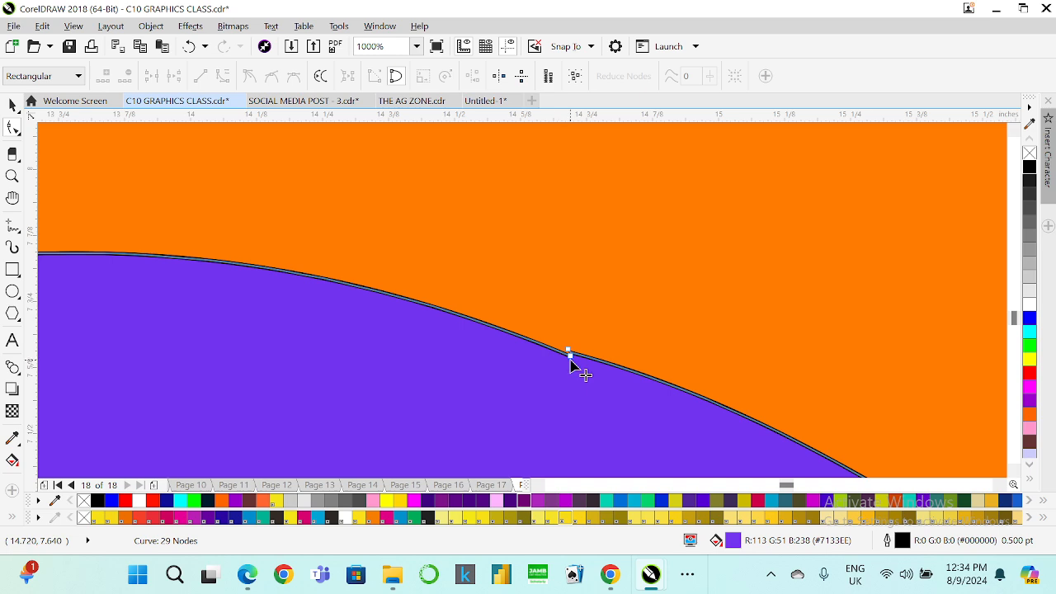
{"action": "double_click", "coordinate": [570, 357]}
{"action": "scroll", "coordinate": [571, 363], "scroll_direction": "down", "scroll_amount": 2}
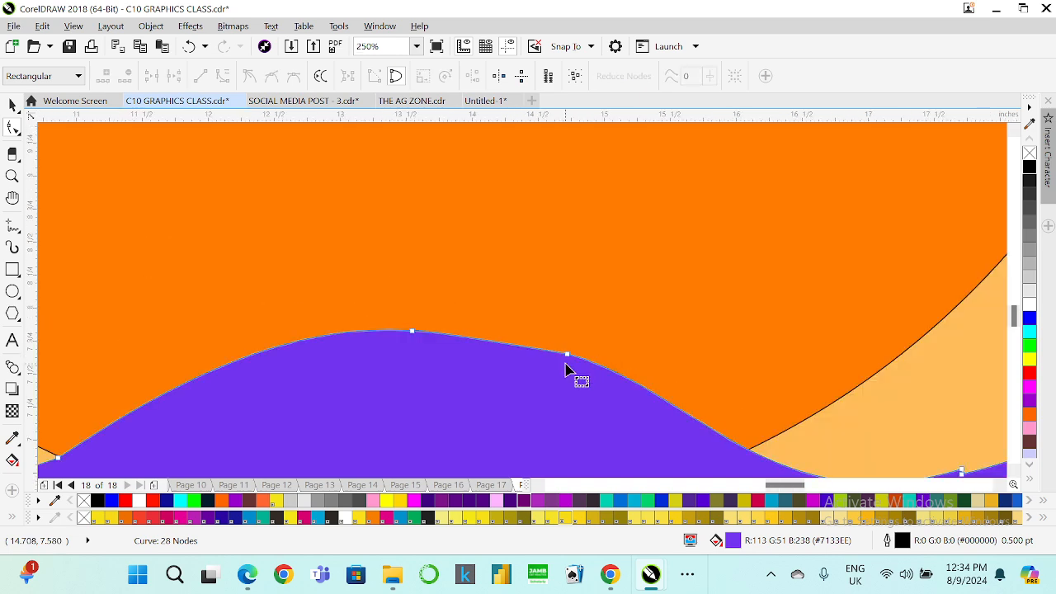
{"action": "key", "text": "ctrl+z"}
- Delete both doubled nodes on the wave's downward slope in front of the sun to smooth the curve
{"action": "scroll", "coordinate": [568, 355], "scroll_direction": "up", "scroll_amount": 2}
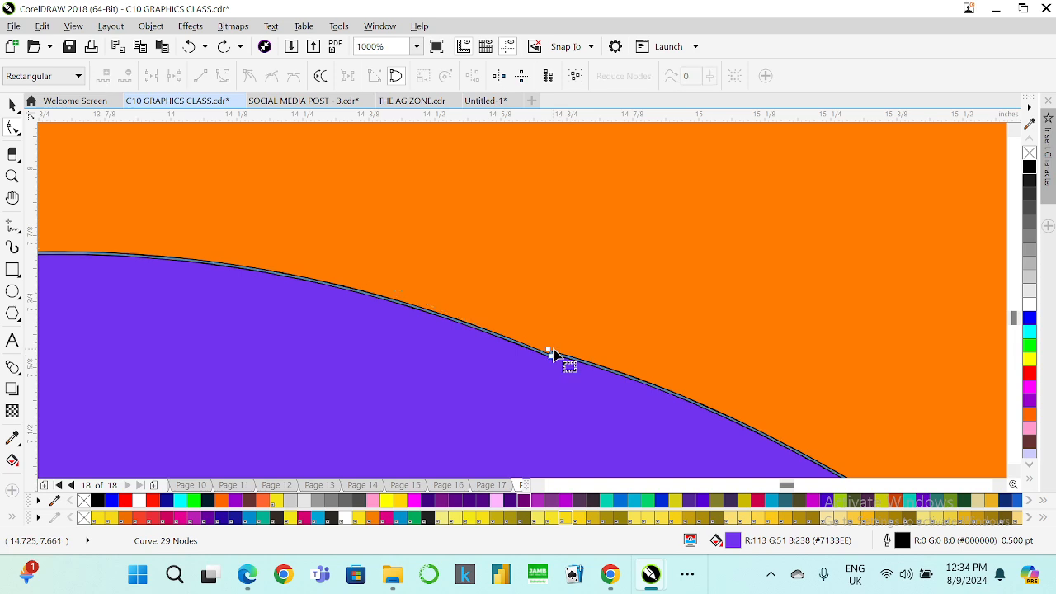
{"action": "double_click", "coordinate": [551, 354]}
{"action": "left_click", "coordinate": [545, 333]}
{"action": "scroll", "coordinate": [528, 317], "scroll_direction": "down", "scroll_amount": 3}
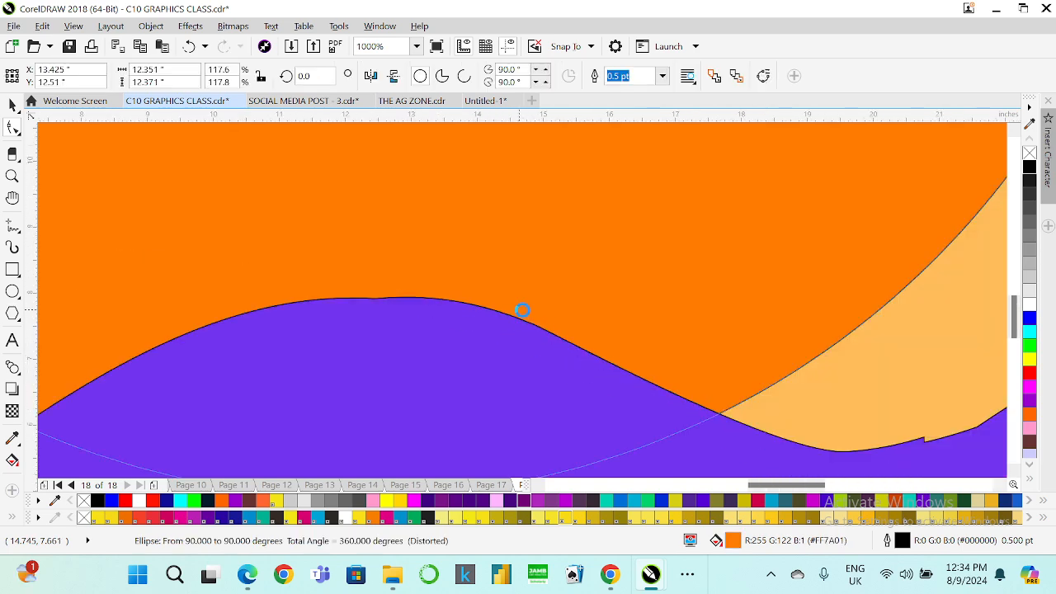
{"action": "scroll", "coordinate": [495, 342], "scroll_direction": "up", "scroll_amount": 2}
{"action": "left_click", "coordinate": [428, 291]}
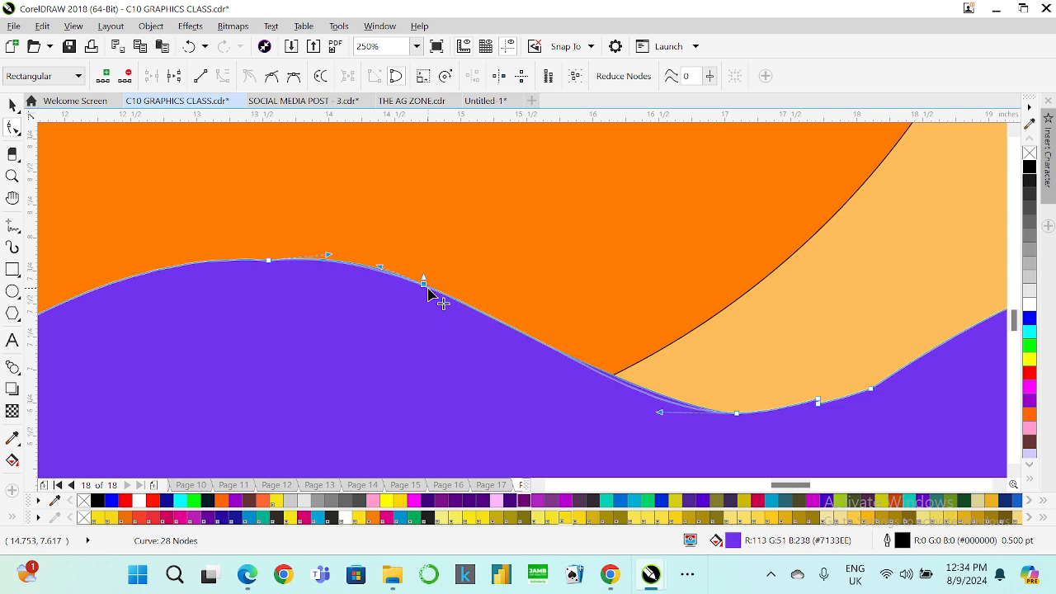
{"action": "double_click", "coordinate": [427, 288]}
- Delete the three extra nodes just past the wave's trough between the sun and the mountains
{"action": "scroll", "coordinate": [566, 331], "scroll_direction": "down", "scroll_amount": 2}
{"action": "scroll", "coordinate": [547, 349], "scroll_direction": "up", "scroll_amount": 2}
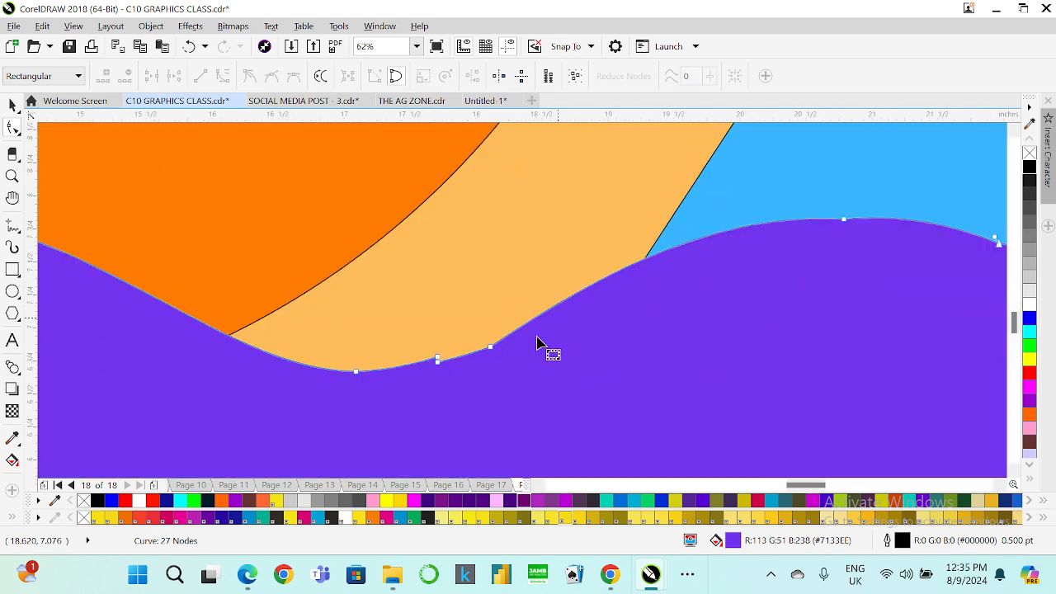
{"action": "double_click", "coordinate": [438, 358]}
{"action": "double_click", "coordinate": [439, 362]}
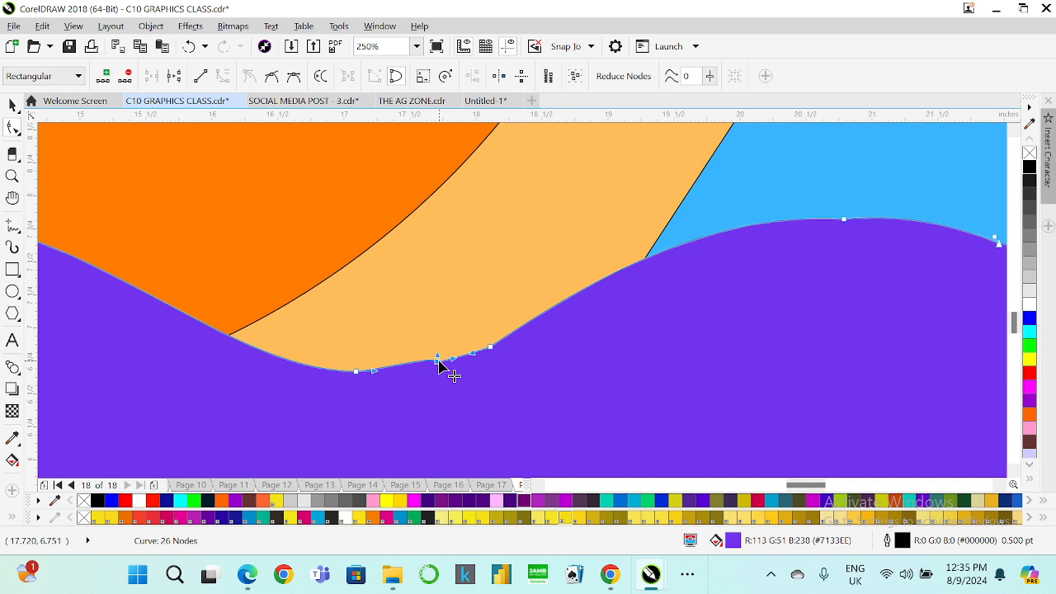
{"action": "double_click", "coordinate": [492, 348]}
- Delete the doubled nodes on the wave's downward slope below the larger blue mountain
{"action": "scroll", "coordinate": [483, 312], "scroll_direction": "down", "scroll_amount": 2}
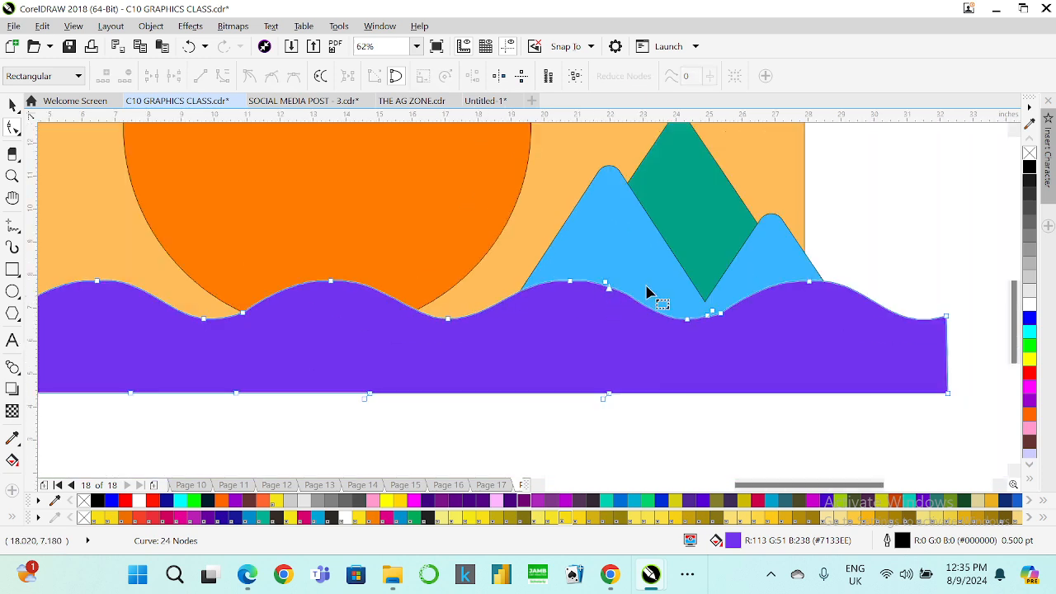
{"action": "scroll", "coordinate": [648, 287], "scroll_direction": "up", "scroll_amount": 1}
{"action": "left_click_drag", "start_coordinate": [541, 274], "coordinate": [576, 328]}
{"action": "key", "text": "Delete"}
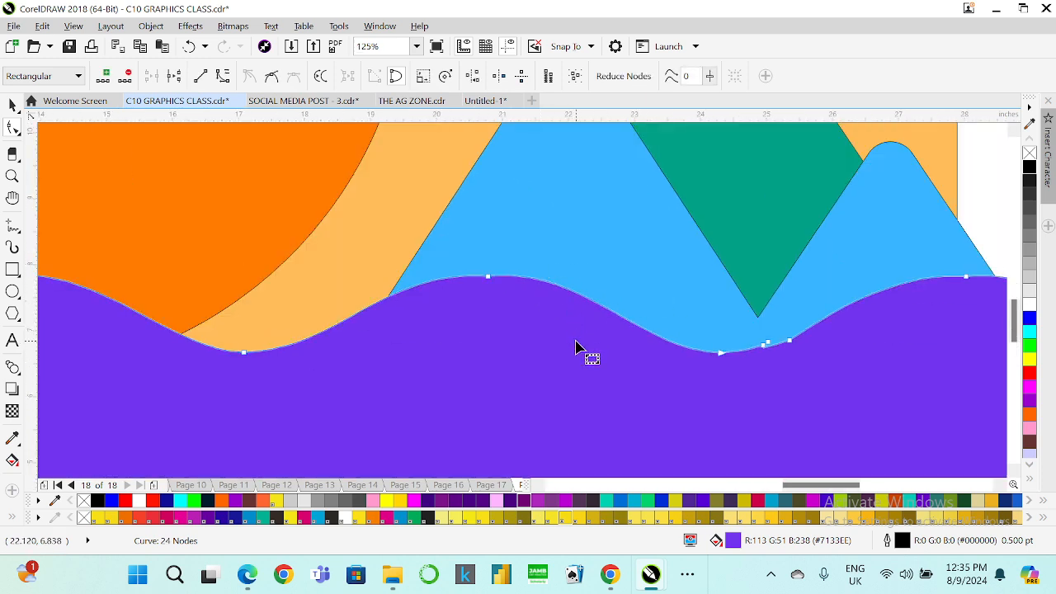
- Delete the three extra nodes just past the wave's trough below the mountains and leave node editing
{"action": "left_click_drag", "start_coordinate": [771, 328], "coordinate": [769, 349]}
{"action": "key", "text": "Delete"}
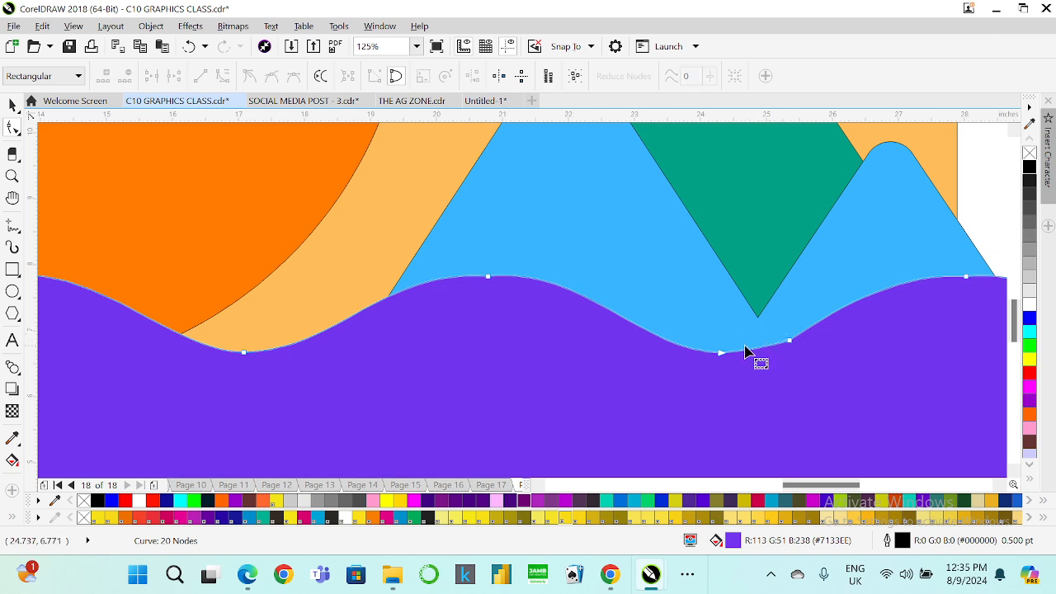
{"action": "left_click", "coordinate": [788, 345]}
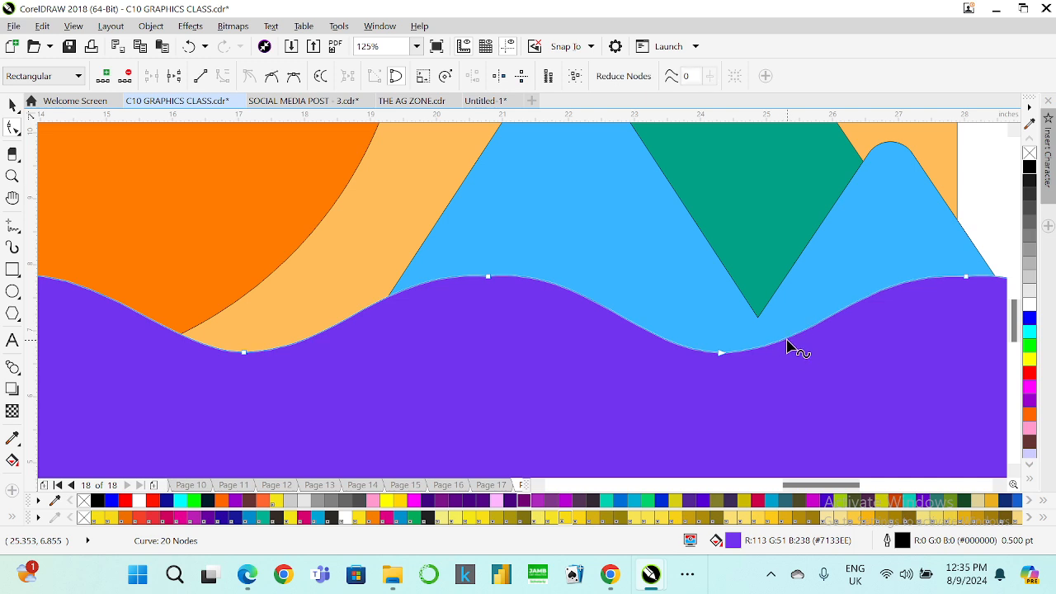
{"action": "key", "text": "Delete"}
{"action": "scroll", "coordinate": [743, 293], "scroll_direction": "down", "scroll_amount": 1}
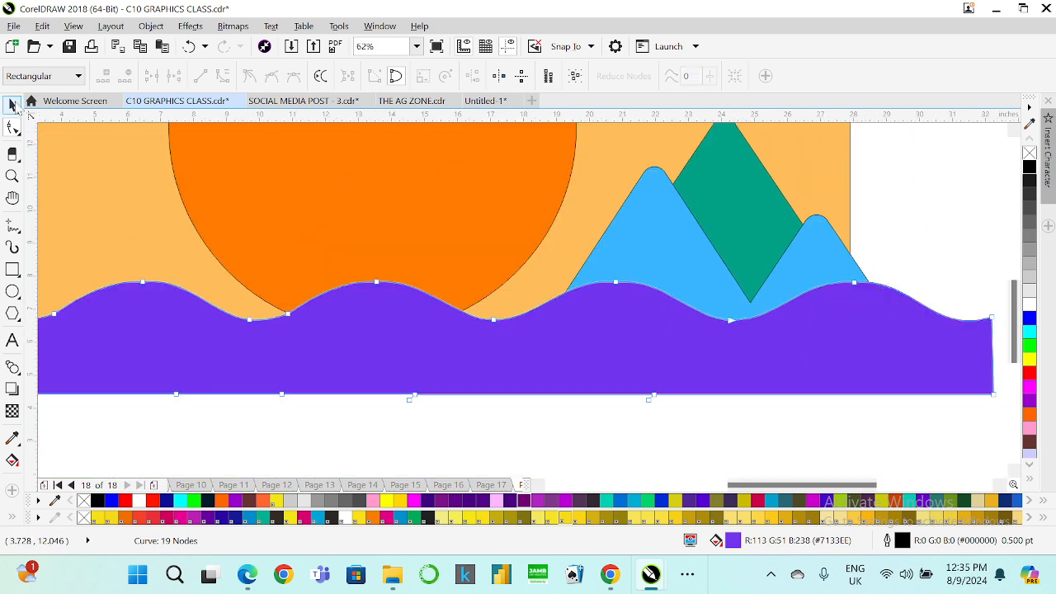
{"action": "scroll", "coordinate": [519, 330], "scroll_direction": "down", "scroll_amount": 1}
{"action": "key", "text": "space"}
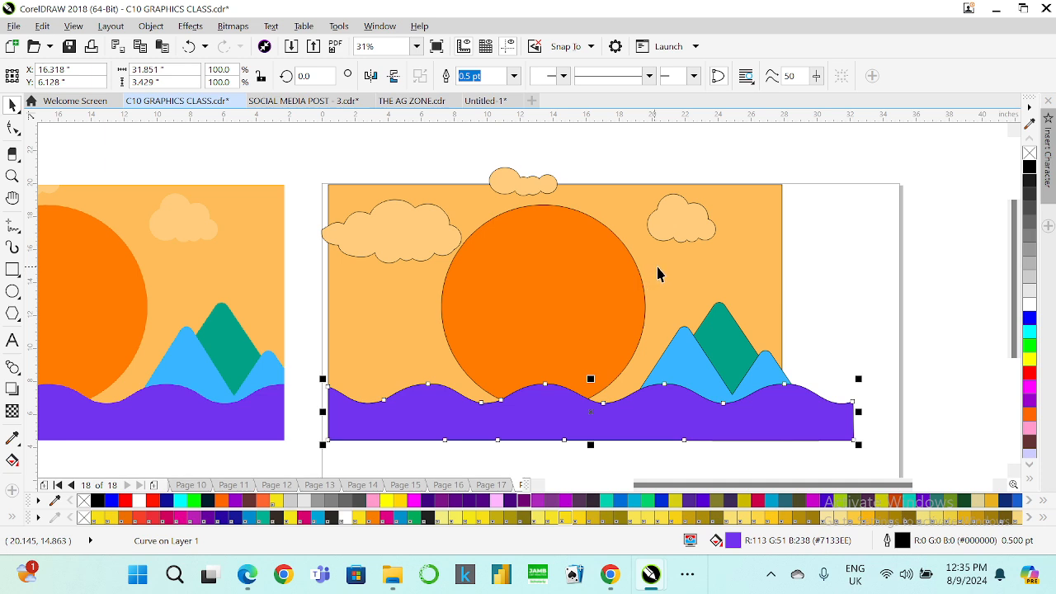
- Select the background, sun, clouds, mountains and wave of the recreated landscape and set their outline width to None
{"action": "left_click", "coordinate": [418, 229]}
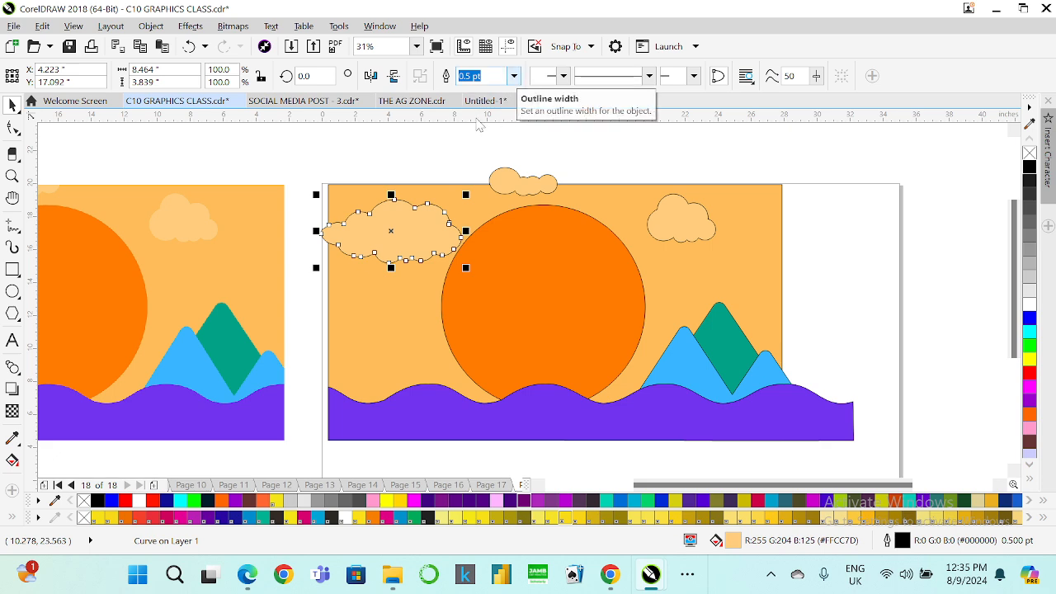
{"action": "left_click_drag", "start_coordinate": [290, 151], "coordinate": [884, 450]}
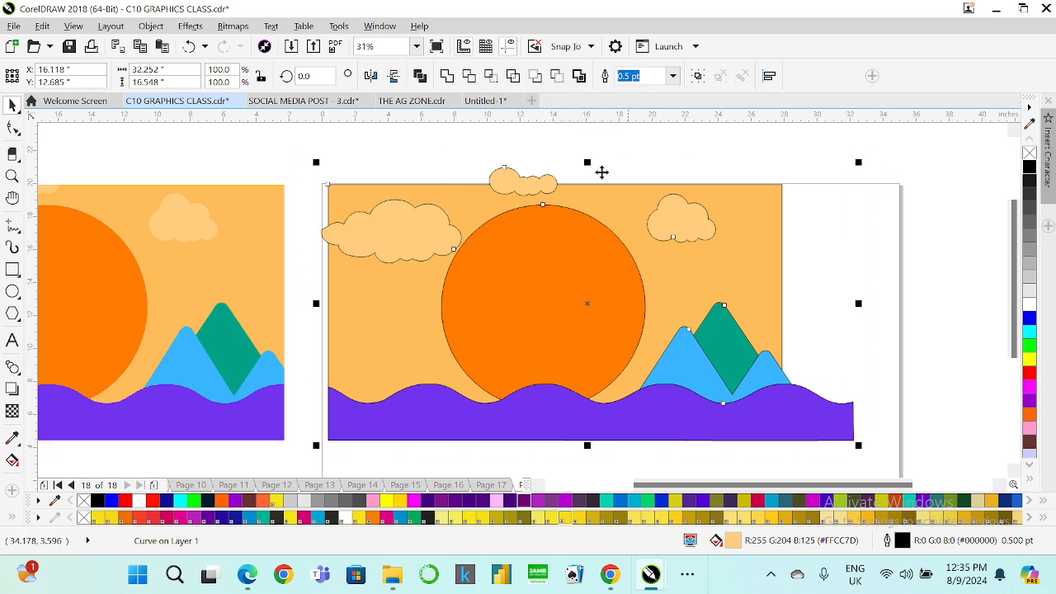
{"action": "left_click", "coordinate": [674, 75]}
{"action": "left_click", "coordinate": [654, 93]}
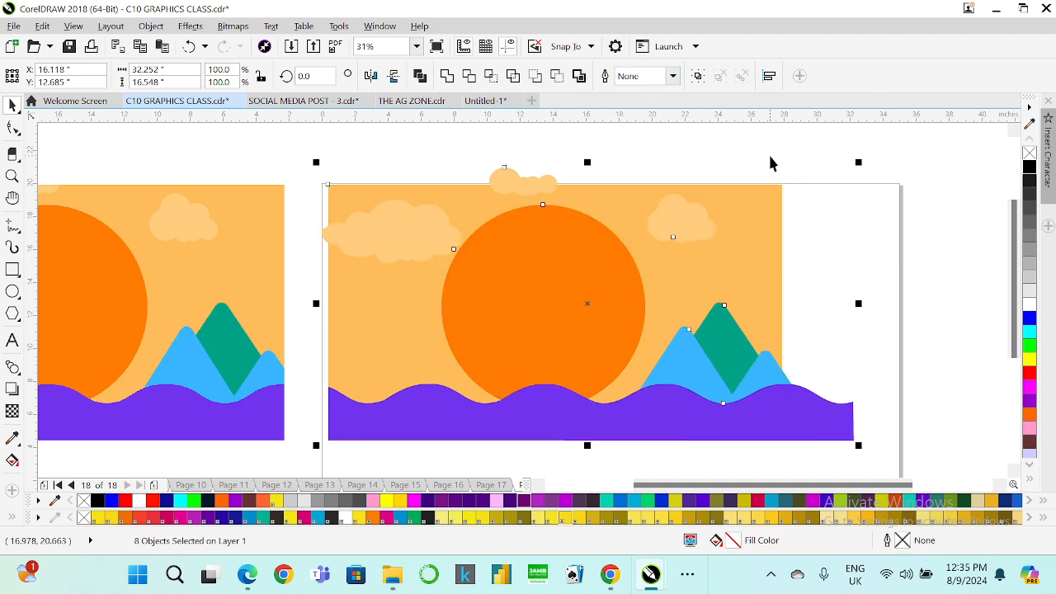
{"action": "left_click", "coordinate": [684, 146]}
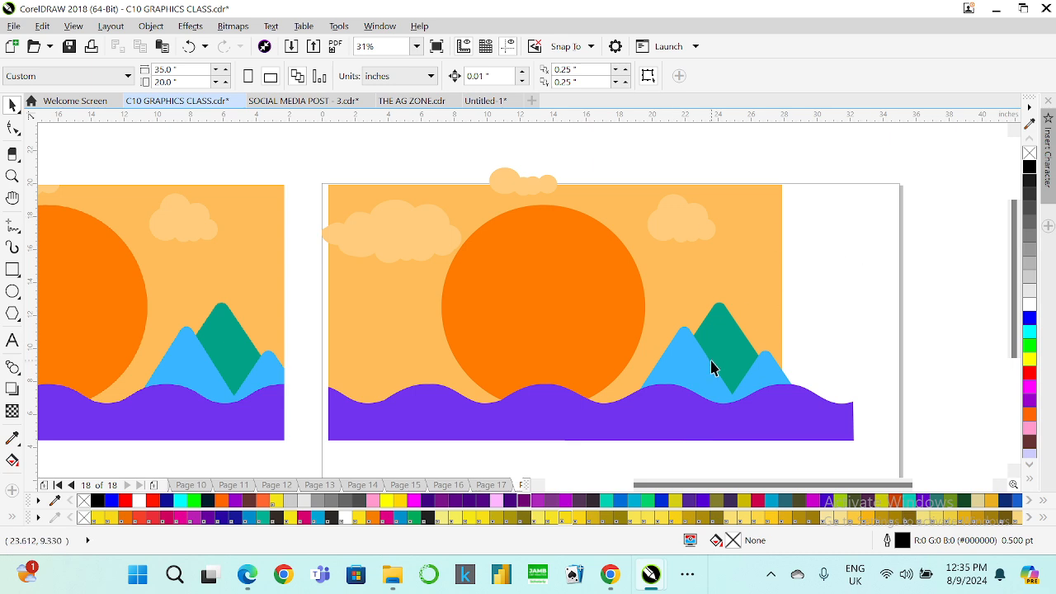
{"action": "key", "text": "ctrl+z"}
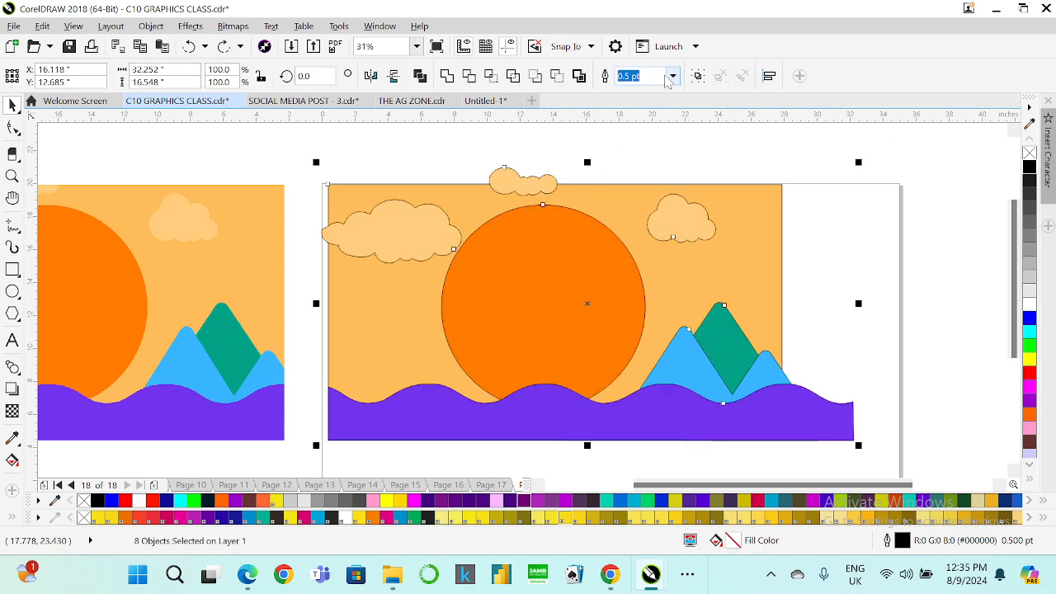
{"action": "left_click", "coordinate": [672, 76]}
{"action": "left_click", "coordinate": [629, 93]}
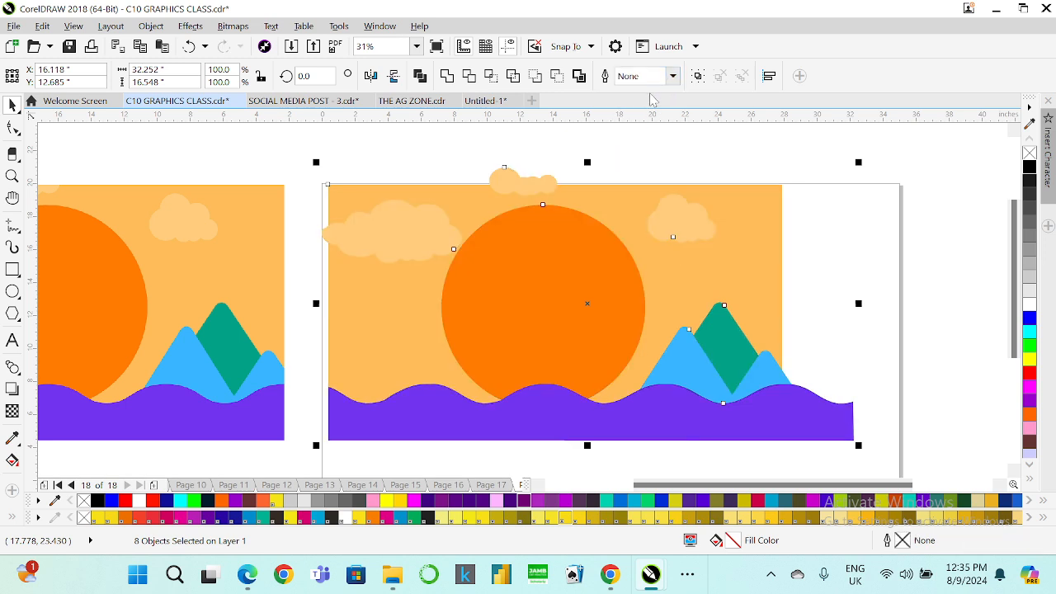
{"action": "left_click", "coordinate": [851, 295]}
- Compare the recreated landscape with the reference picture beside it, checking the shapes that overhang the background's edges
{"action": "scroll", "coordinate": [850, 294], "scroll_direction": "down", "scroll_amount": 2}
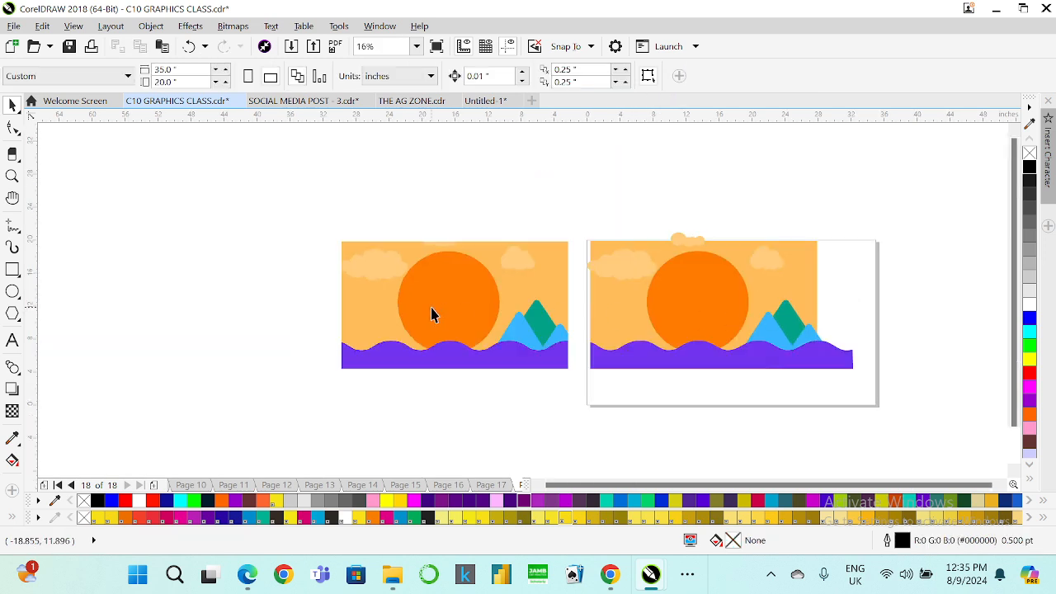
{"action": "scroll", "coordinate": [451, 330], "scroll_direction": "up", "scroll_amount": 2}
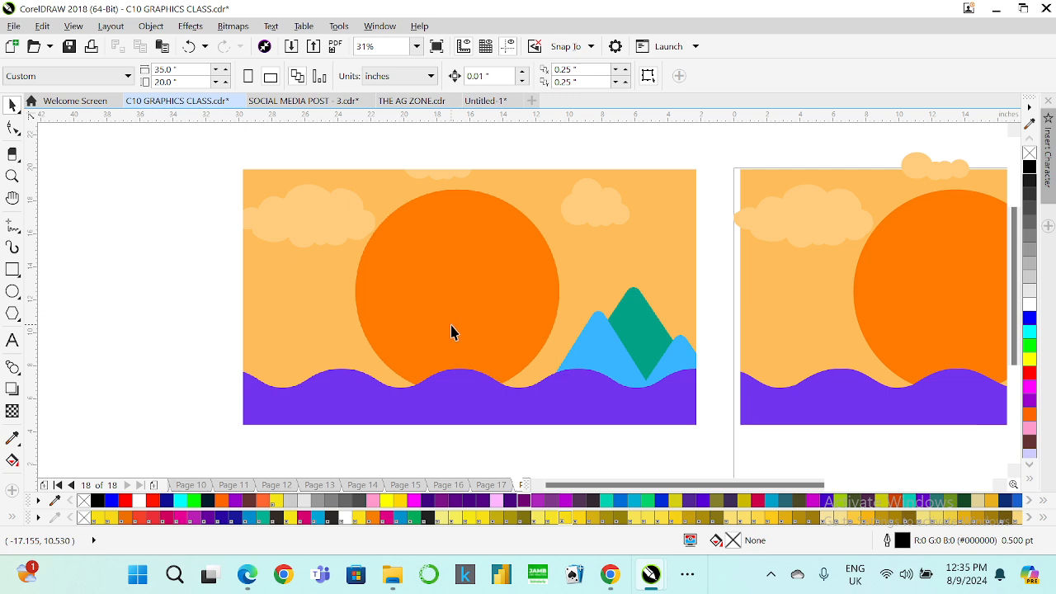
{"action": "scroll", "coordinate": [458, 334], "scroll_direction": "down", "scroll_amount": 2}
{"action": "scroll", "coordinate": [525, 317], "scroll_direction": "up", "scroll_amount": 2}
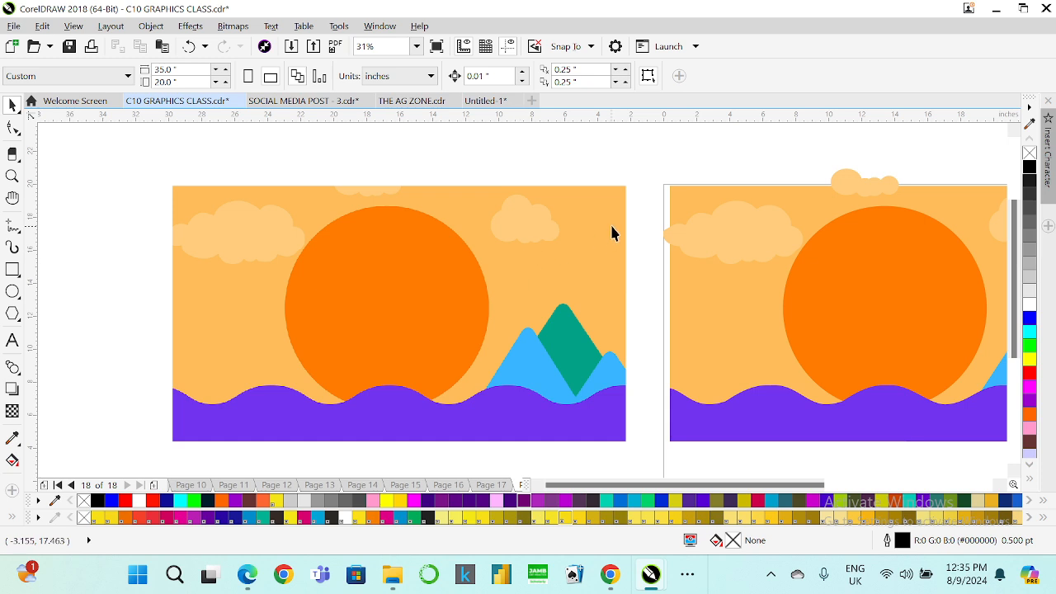
{"action": "left_click", "coordinate": [681, 238]}
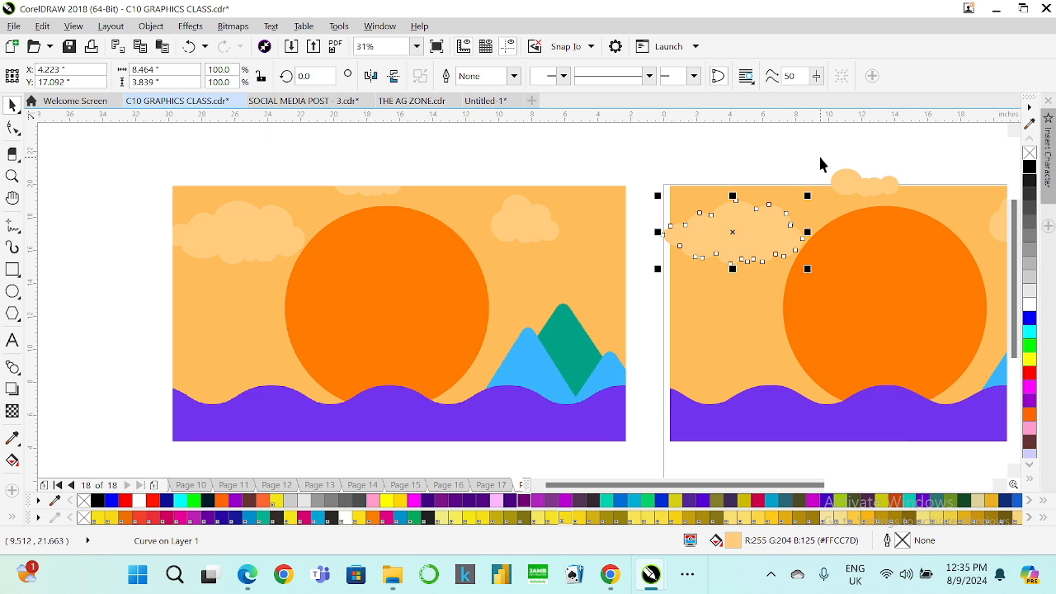
{"action": "scroll", "coordinate": [561, 235], "scroll_direction": "down", "scroll_amount": 2}
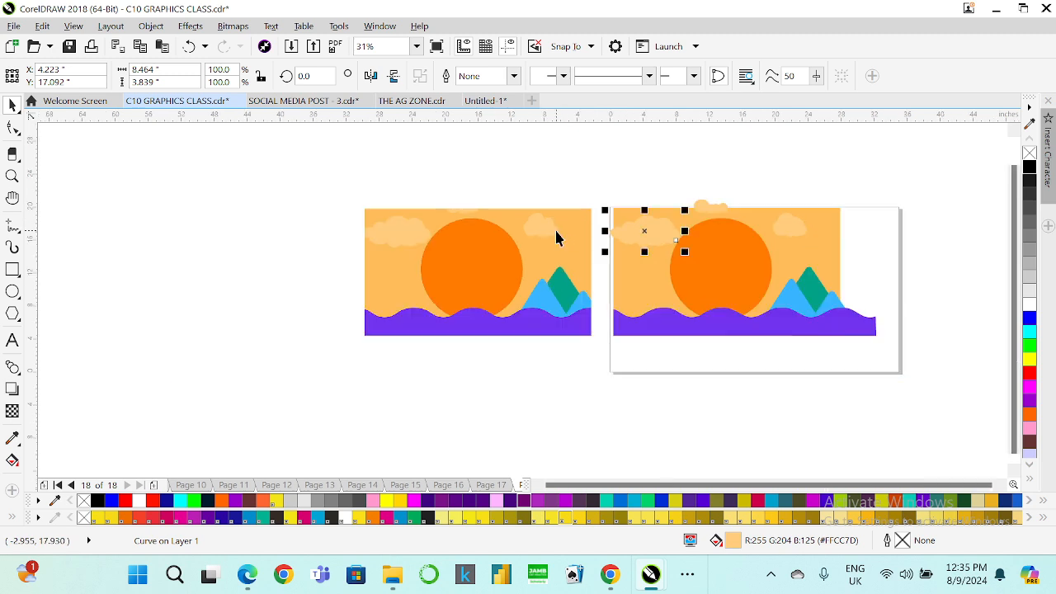
{"action": "scroll", "coordinate": [809, 236], "scroll_direction": "up", "scroll_amount": 2}
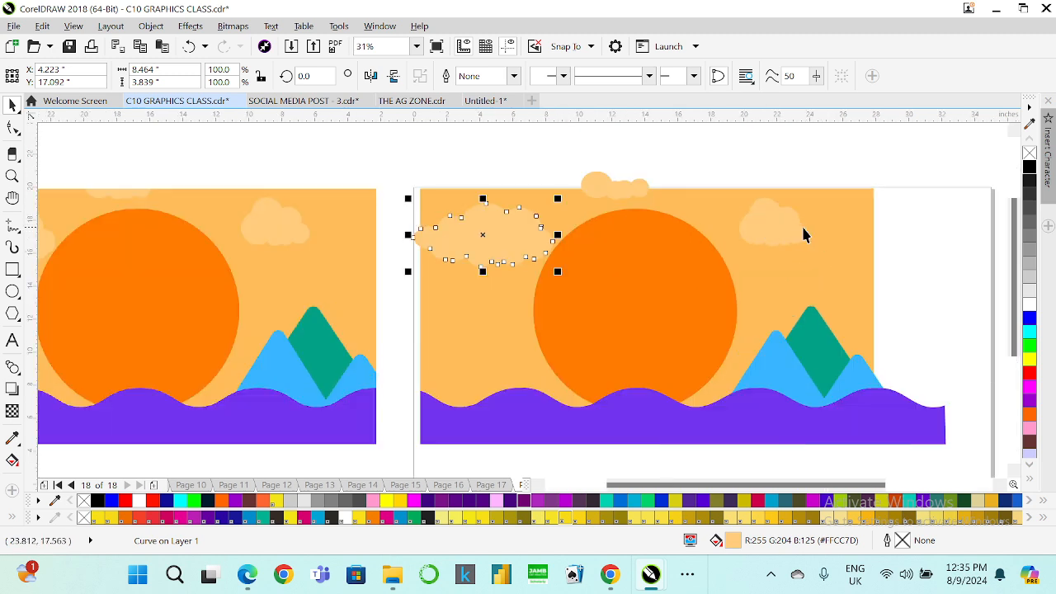
{"action": "left_click", "coordinate": [638, 134]}
- Group the three clouds together, and group them with the orange sun
{"action": "left_click", "coordinate": [489, 234]}
{"action": "left_click", "coordinate": [614, 191], "text": "shift"}
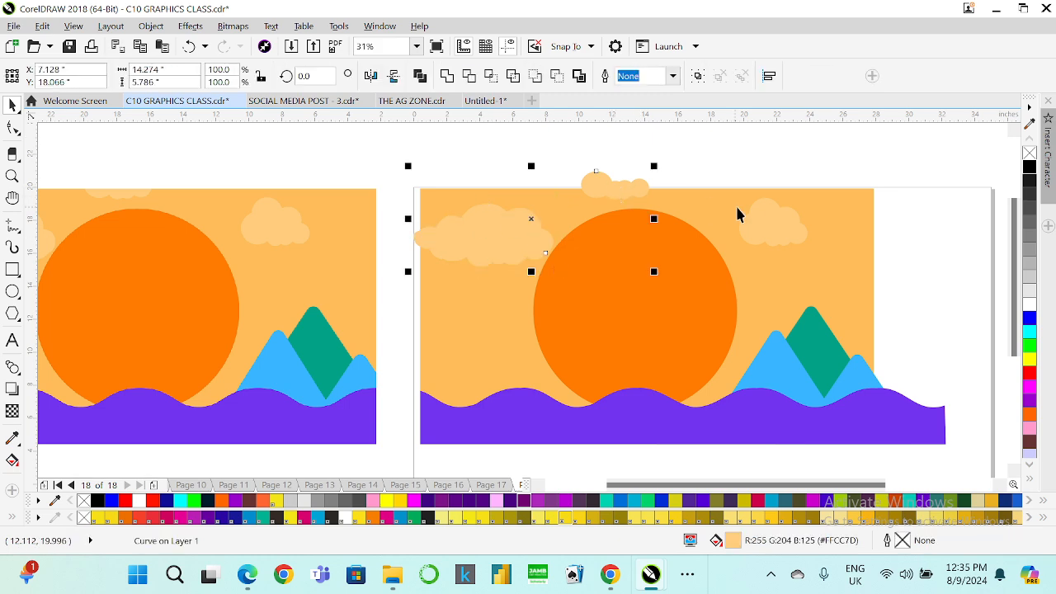
{"action": "left_click", "coordinate": [768, 213], "text": "shift"}
{"action": "key", "text": "ctrl+g"}
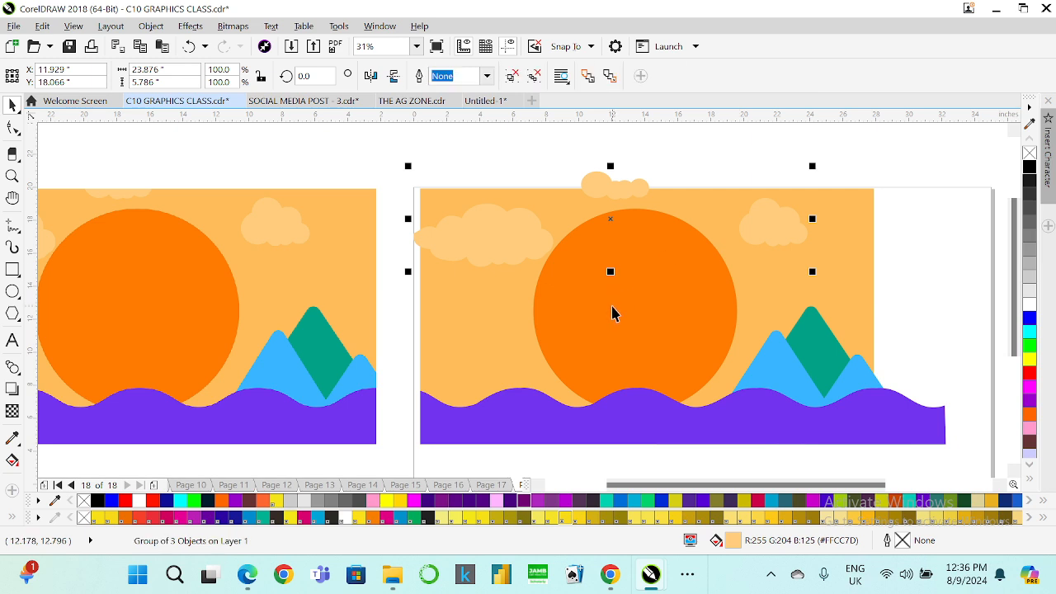
{"action": "left_click", "coordinate": [612, 312], "text": "shift"}
{"action": "key", "text": "ctrl+g"}
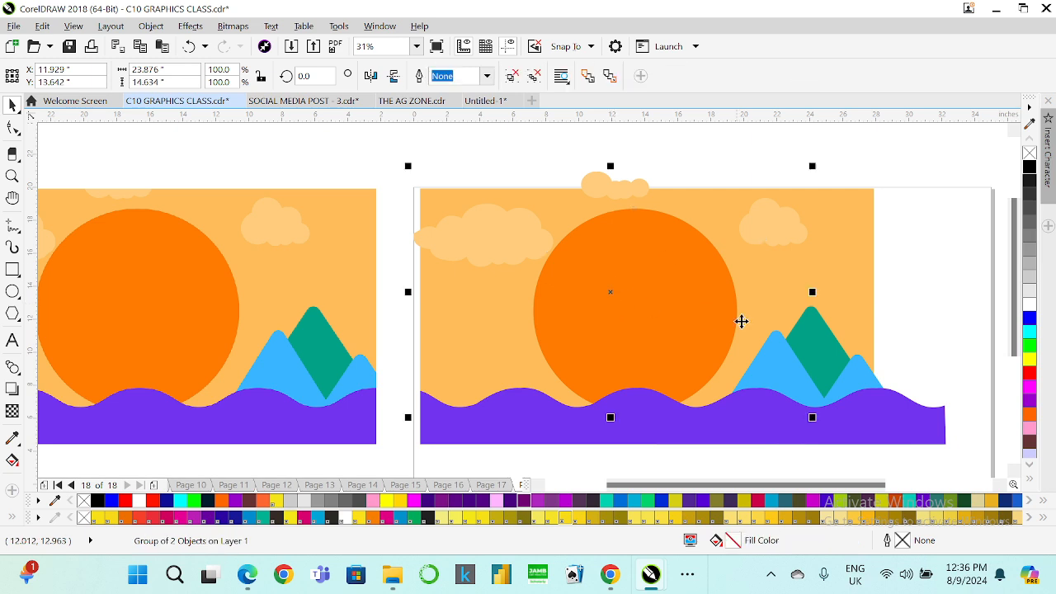
- Group the blue and green mountains and the purple wave together with the grouped clouds and sun
{"action": "left_click", "coordinate": [781, 369], "text": "shift"}
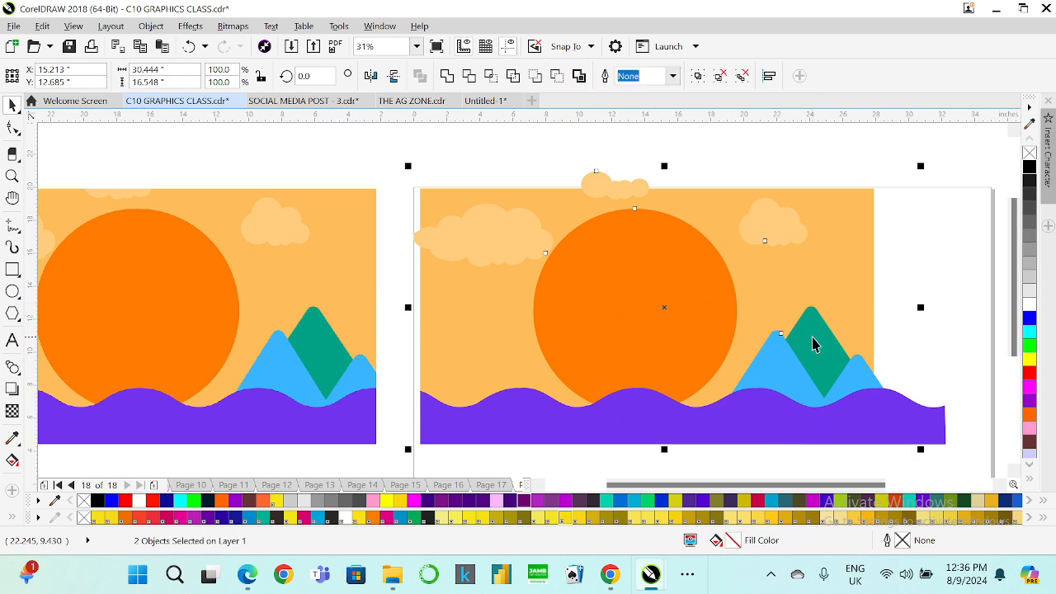
{"action": "key", "text": "ctrl+g"}
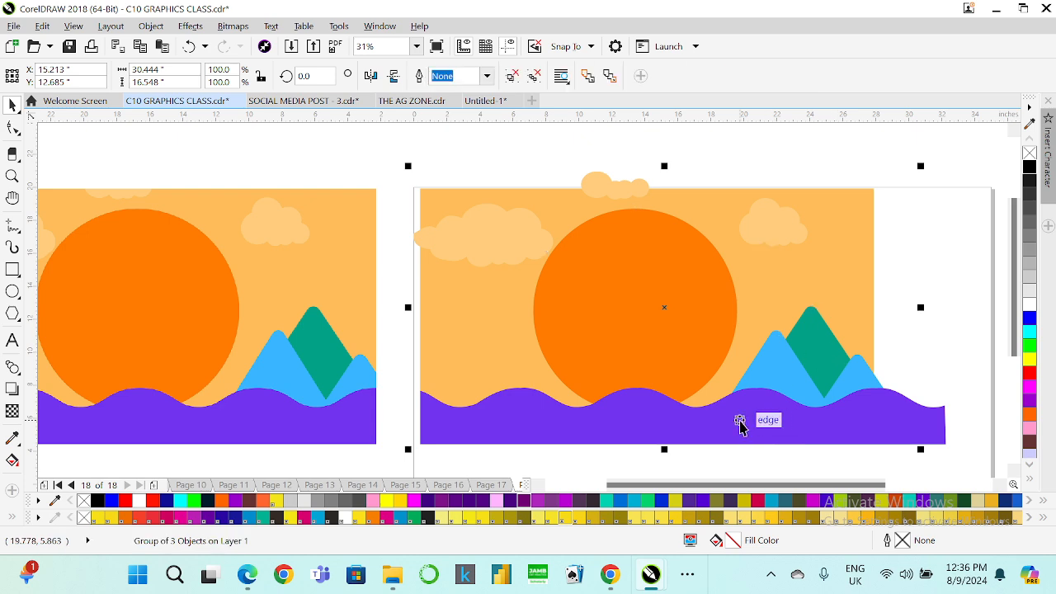
{"action": "left_click", "coordinate": [931, 432], "text": "shift"}
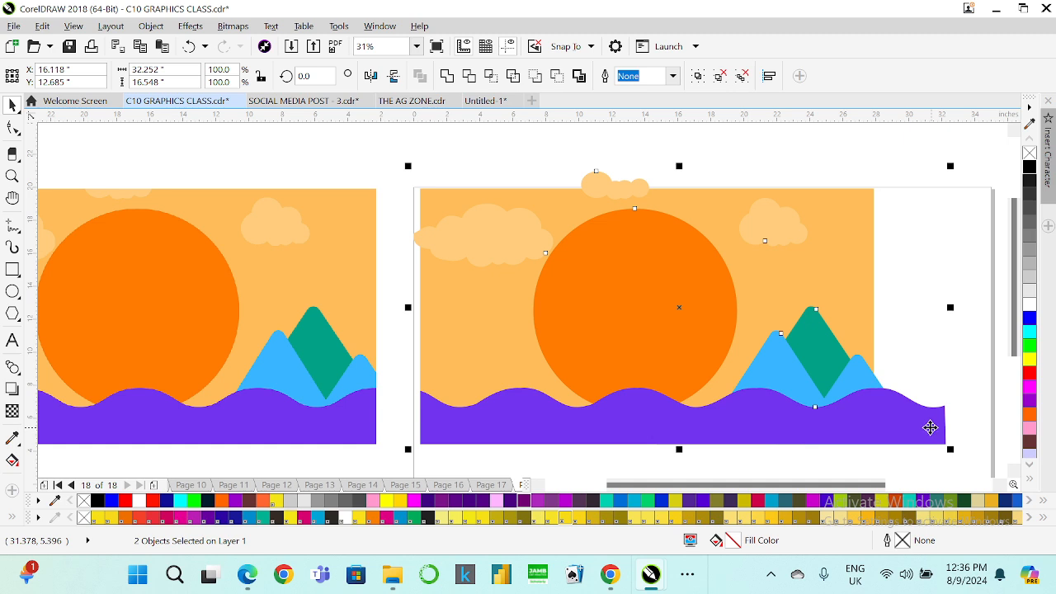
{"action": "key", "text": "ctrl+g"}
- Cut the grouped landscape artwork off the light-orange background rectangle
{"action": "key", "text": "Delete"}
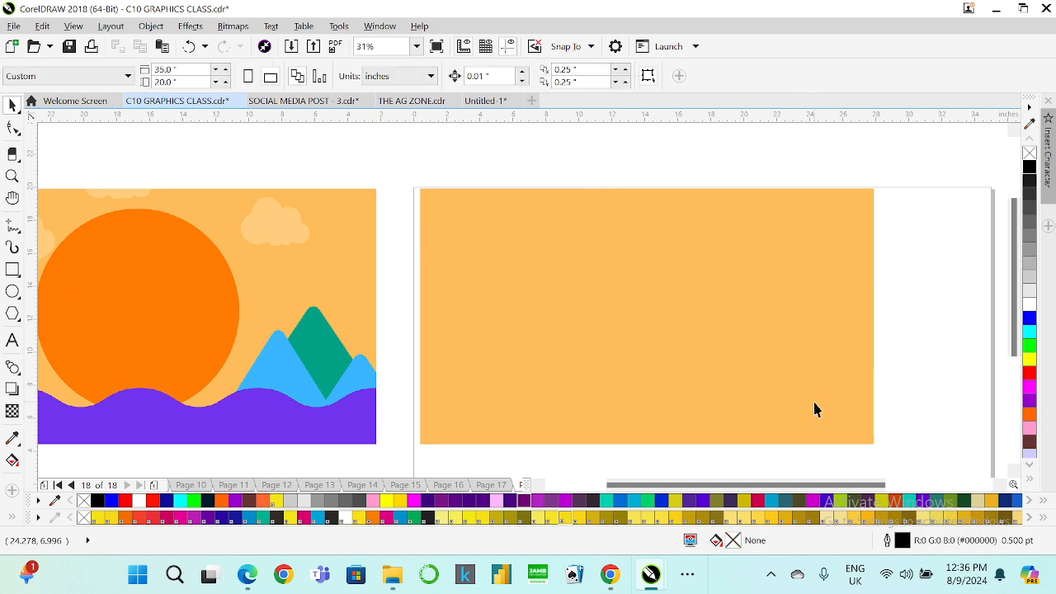
{"action": "key", "text": "ctrl+z"}
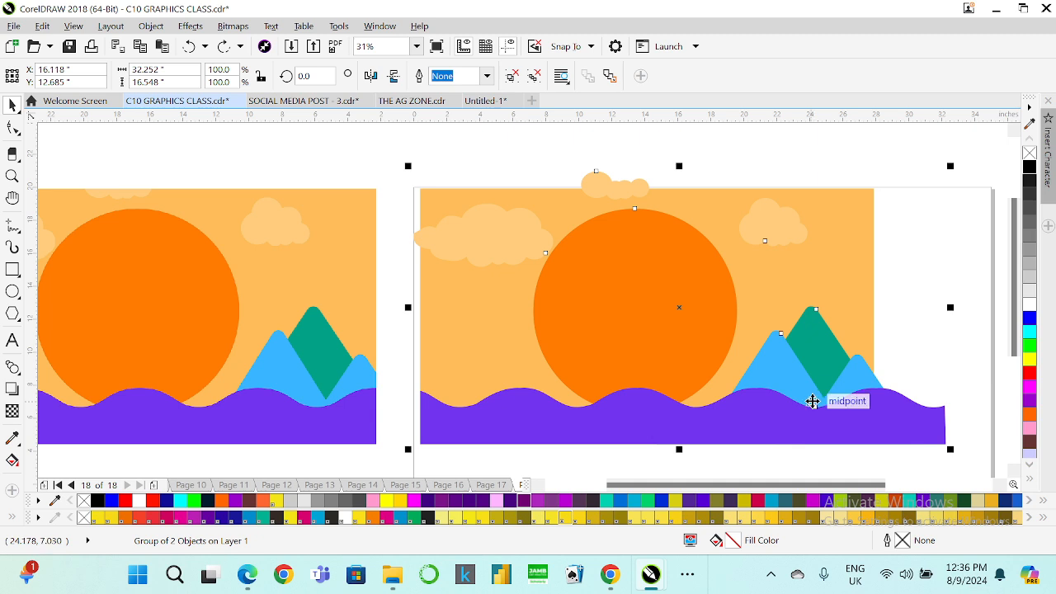
{"action": "key", "text": "Delete"}
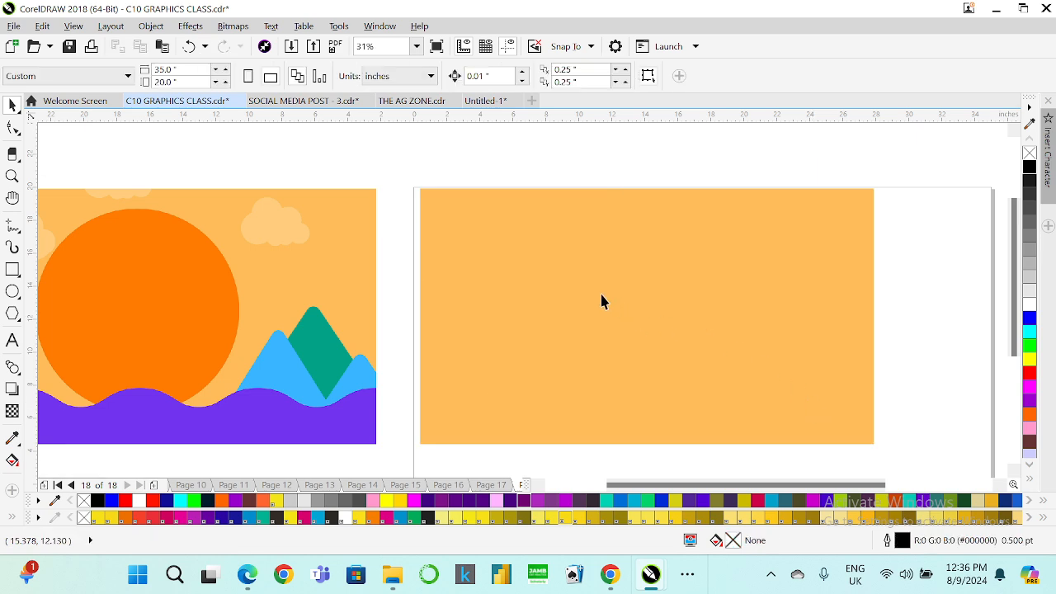
- Draw a small 3 by 2 inch rectangle just above the light-orange background
{"action": "left_click", "coordinate": [13, 269]}
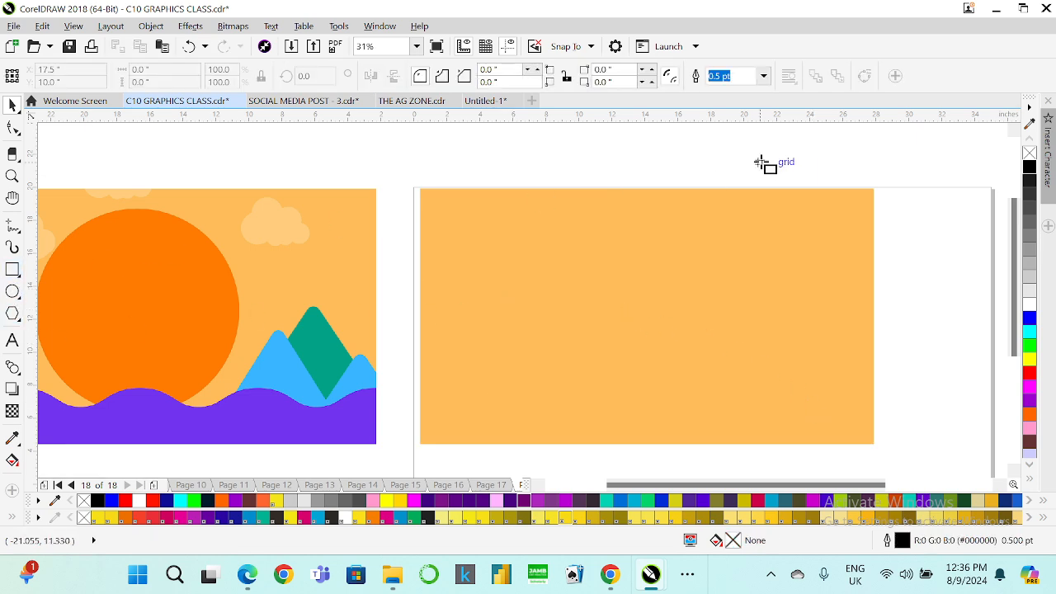
{"action": "left_click_drag", "start_coordinate": [752, 146], "coordinate": [802, 180]}
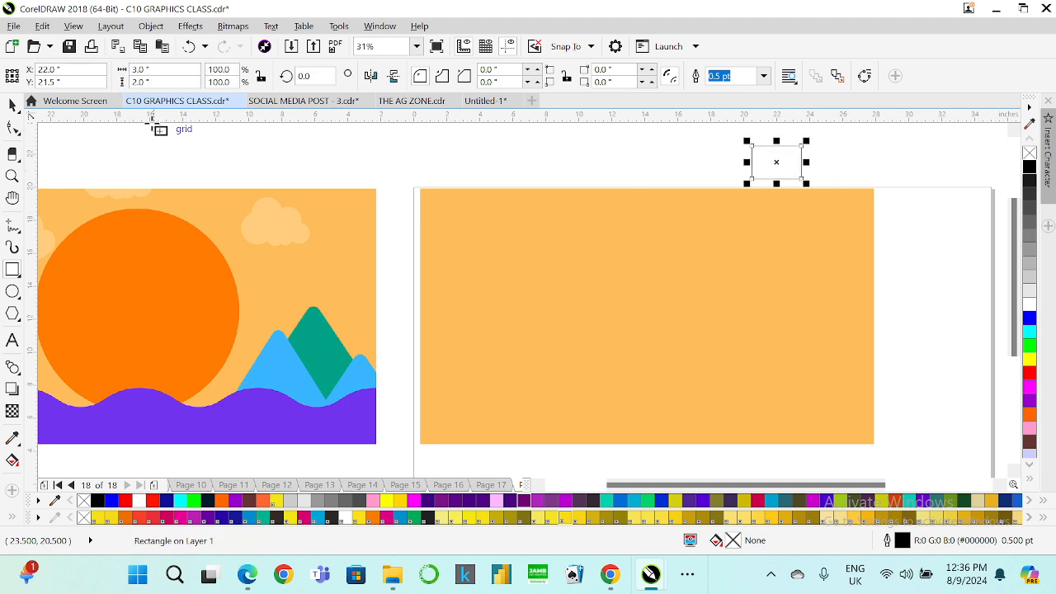
{"action": "left_click", "coordinate": [735, 280]}
{"action": "left_click", "coordinate": [858, 156]}
- Place the small rectangle inside the light-orange background as a PowerClip
{"action": "left_click", "coordinate": [788, 171]}
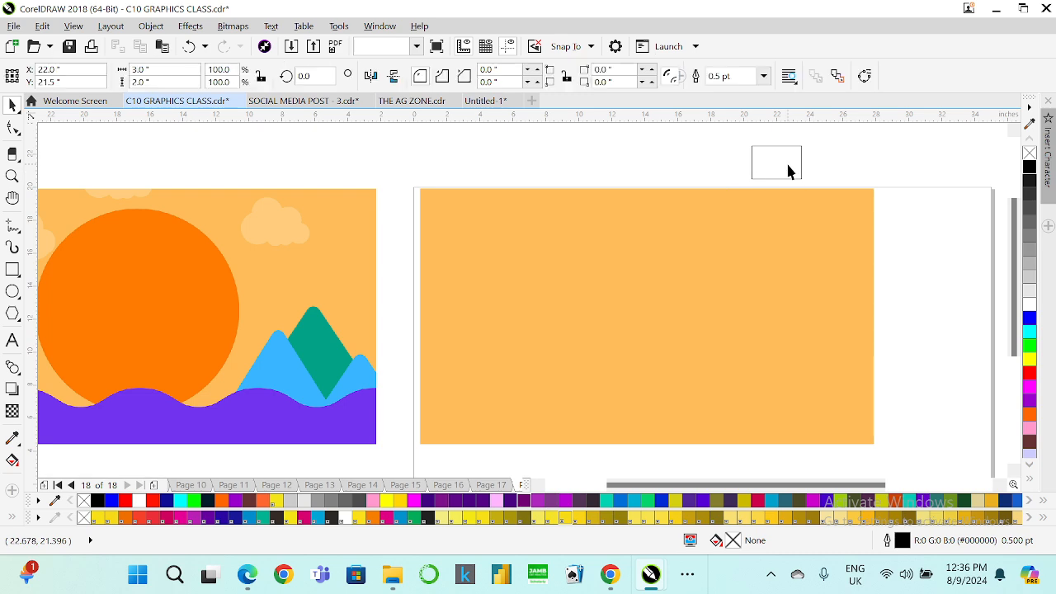
{"action": "left_click", "coordinate": [788, 171]}
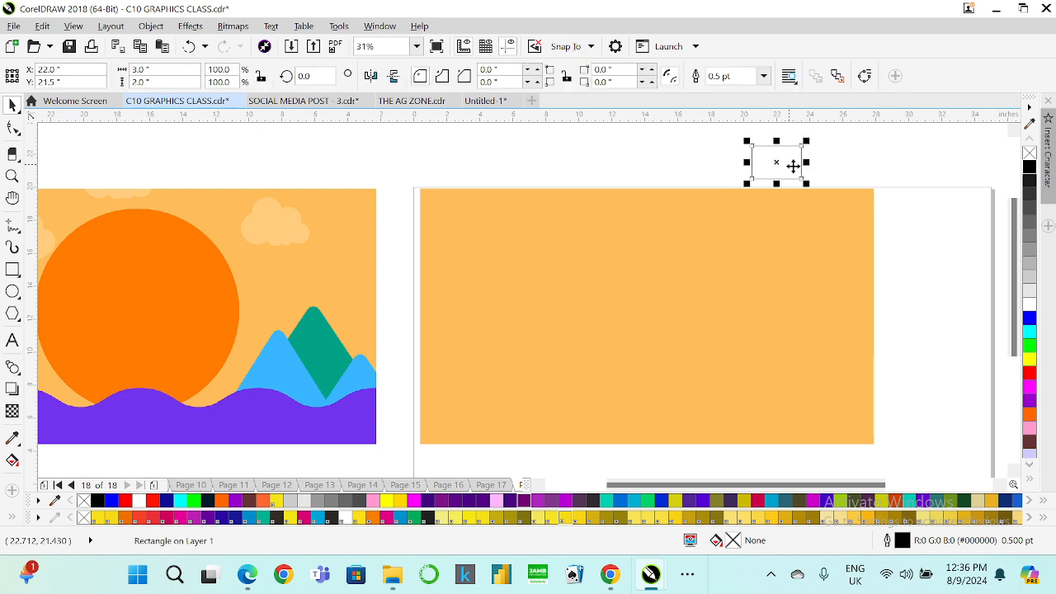
{"action": "left_click", "coordinate": [872, 177]}
{"action": "left_click", "coordinate": [766, 177]}
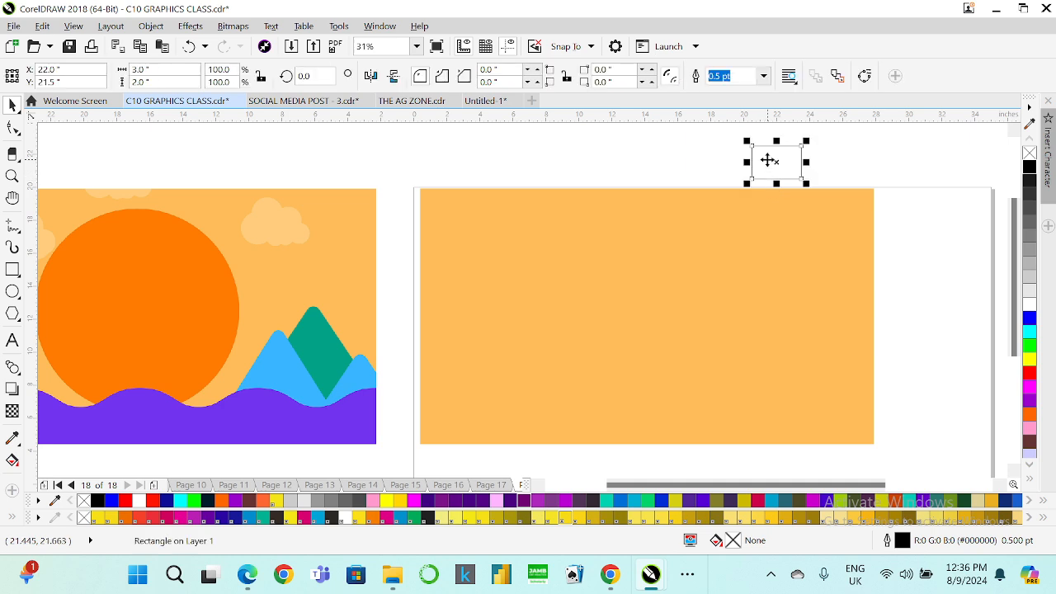
{"action": "left_click_drag", "start_coordinate": [771, 162], "coordinate": [639, 280]}
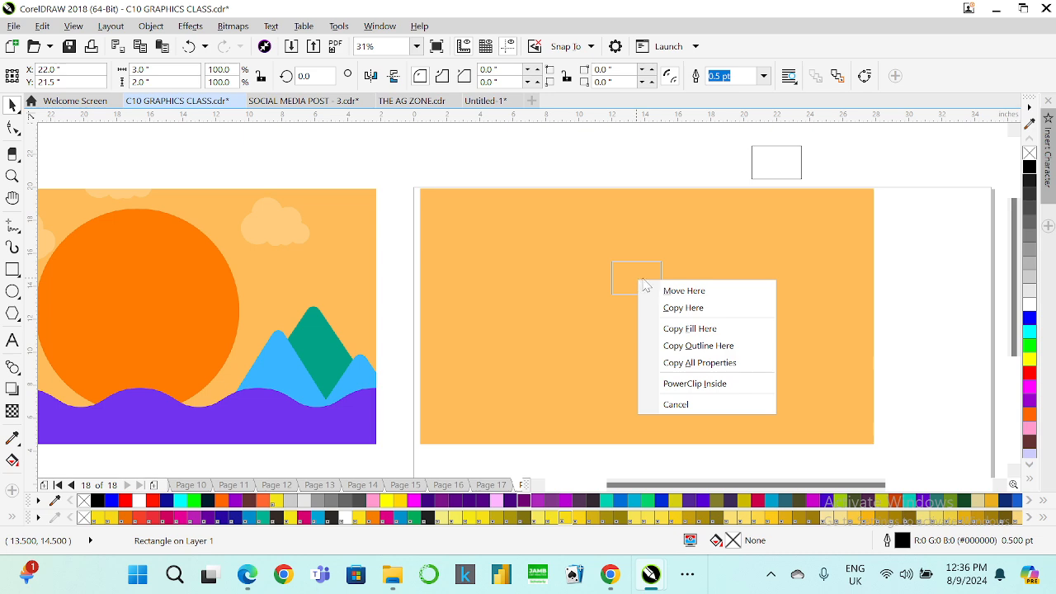
{"action": "left_click", "coordinate": [692, 384]}
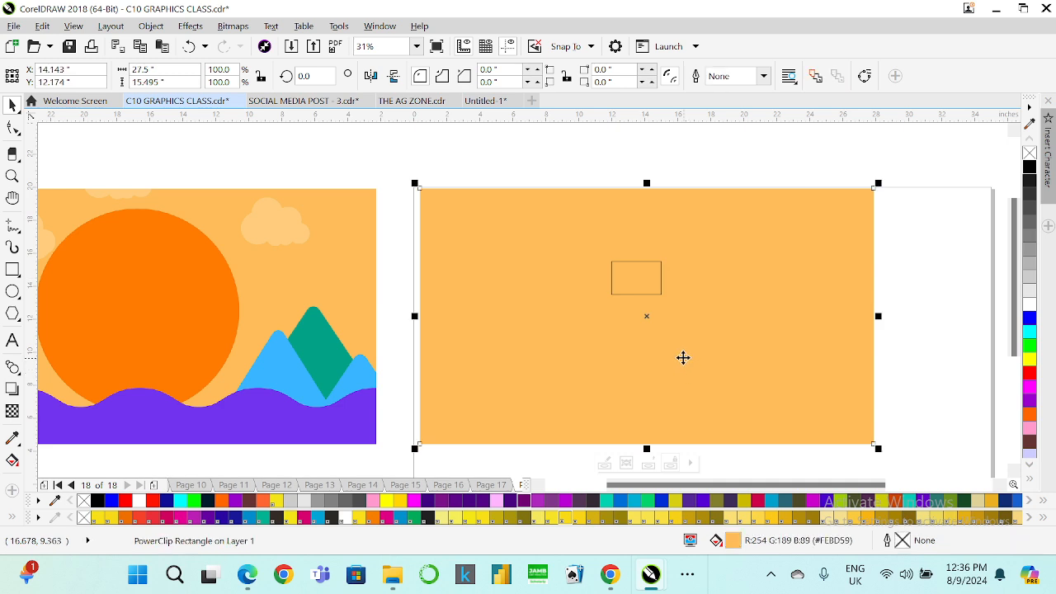
- Open the background's PowerClip contents for editing and delete the small rectangle inside
{"action": "right_click", "coordinate": [625, 248]}
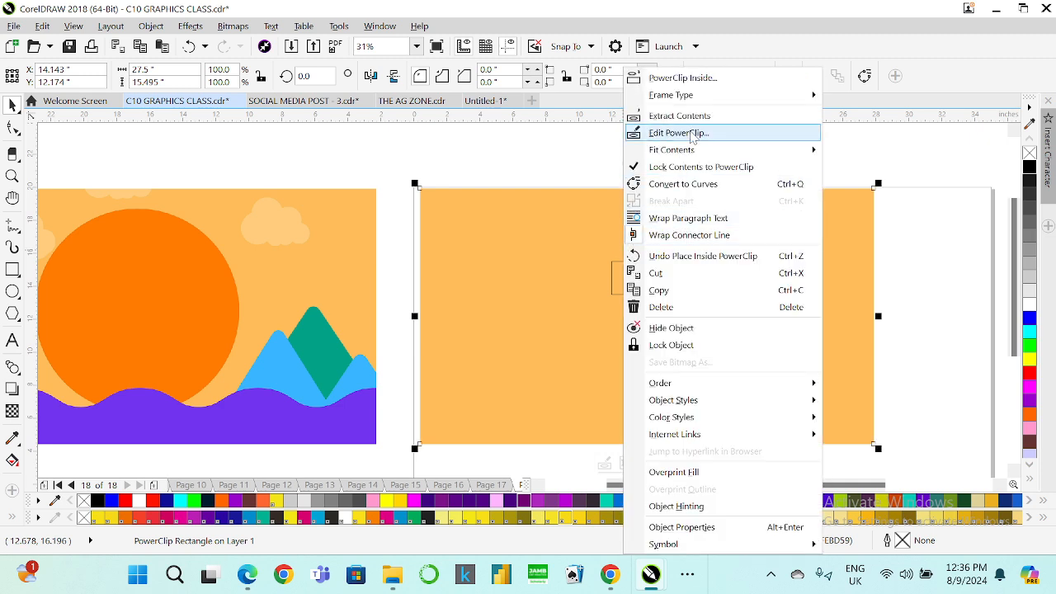
{"action": "left_click", "coordinate": [691, 134]}
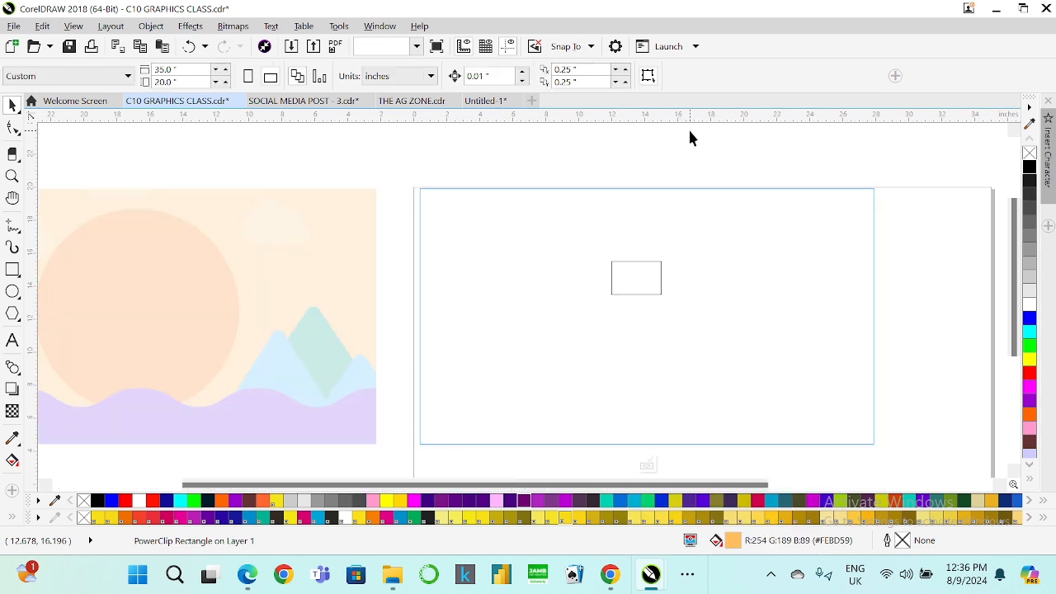
{"action": "left_click", "coordinate": [625, 293]}
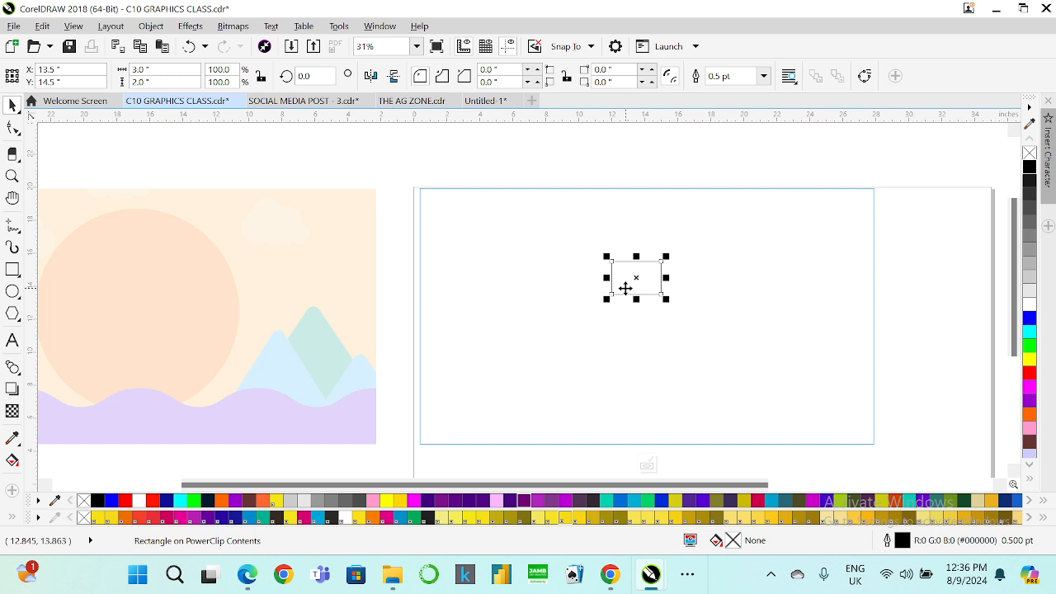
{"action": "key", "text": "Delete"}
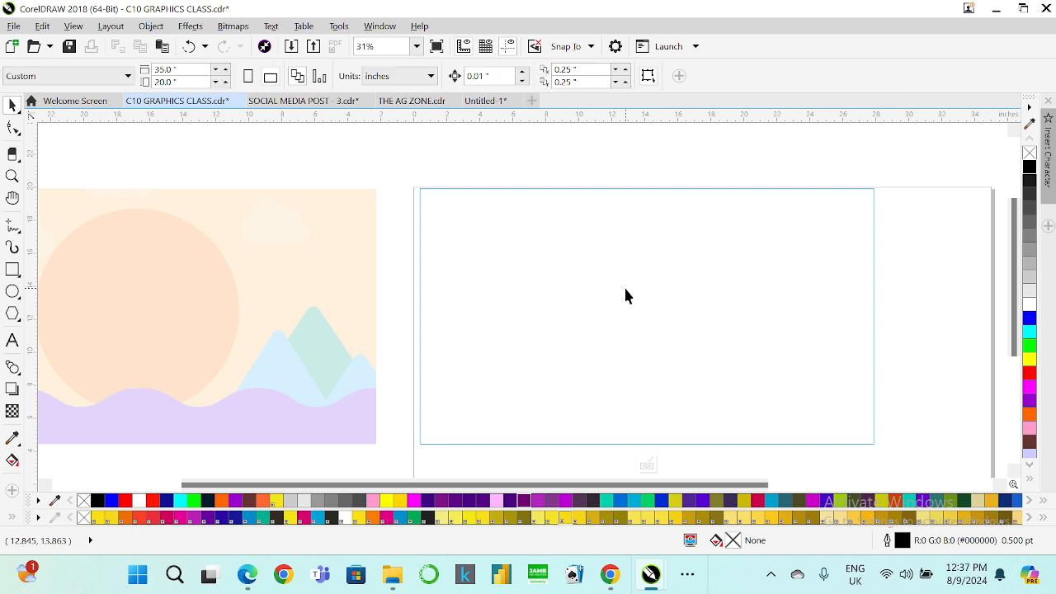
- Paste the grouped landscape artwork into the PowerClip contents and finish editing the PowerClip
{"action": "key", "text": "ctrl+v"}
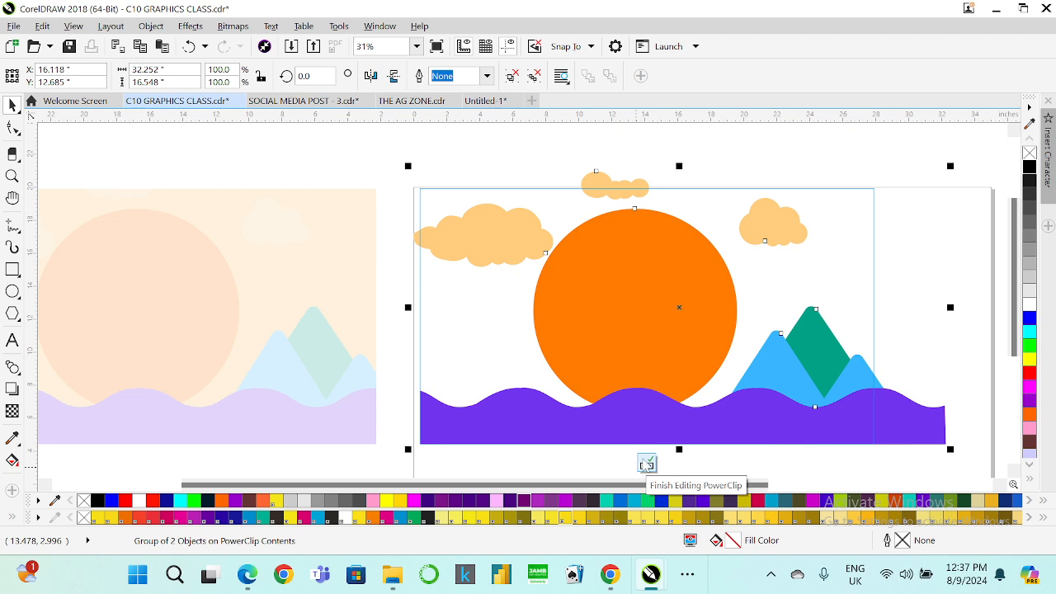
{"action": "left_click", "coordinate": [646, 464]}
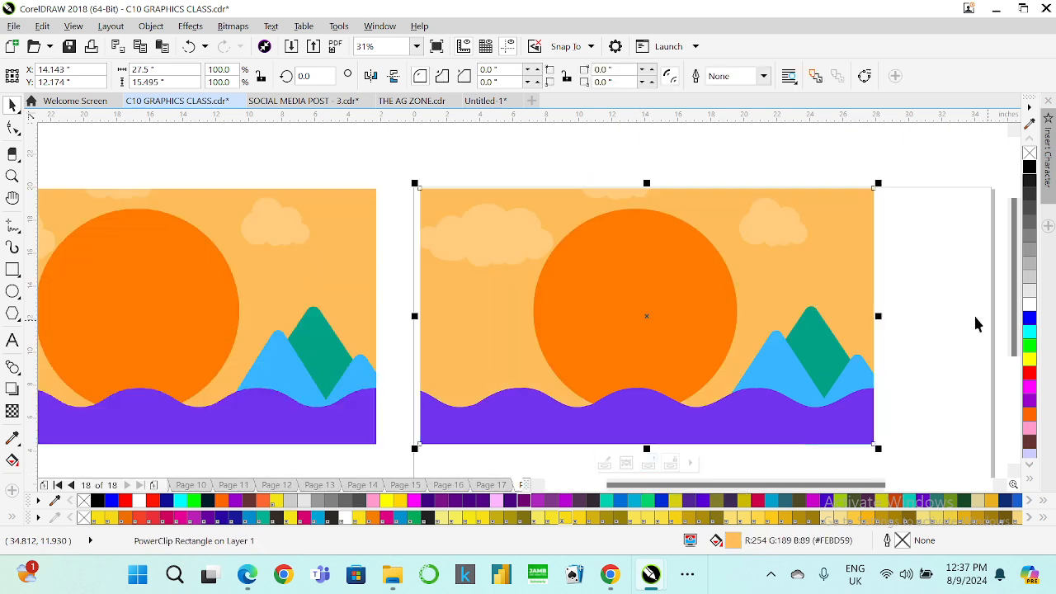
{"action": "scroll", "coordinate": [748, 302], "scroll_direction": "down", "scroll_amount": 2}
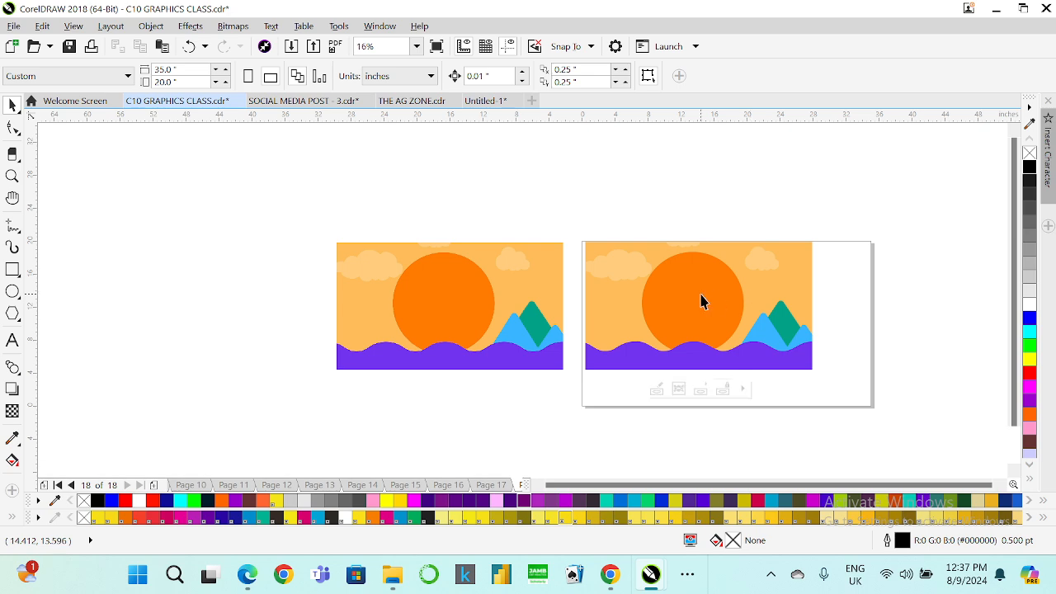
- Scale both landscape pictures down together to about 48.9 by 13.2 inches and shift them slightly down and right
{"action": "left_click_drag", "start_coordinate": [299, 221], "coordinate": [873, 381]}
{"action": "left_click_drag", "start_coordinate": [818, 237], "coordinate": [793, 245]}
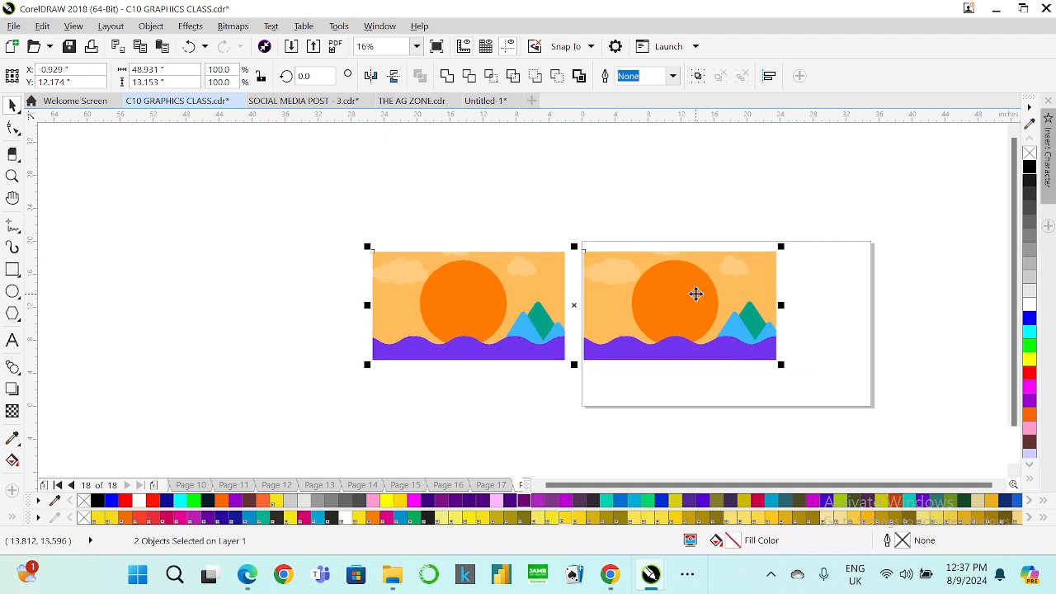
{"action": "mouse_move", "coordinate": [696, 292]}
{"action": "left_mouse_down"}
{"action": "mouse_move", "coordinate": [714, 309]}
{"action": "mouse_move", "coordinate": [700, 309]}
{"action": "left_mouse_up"}
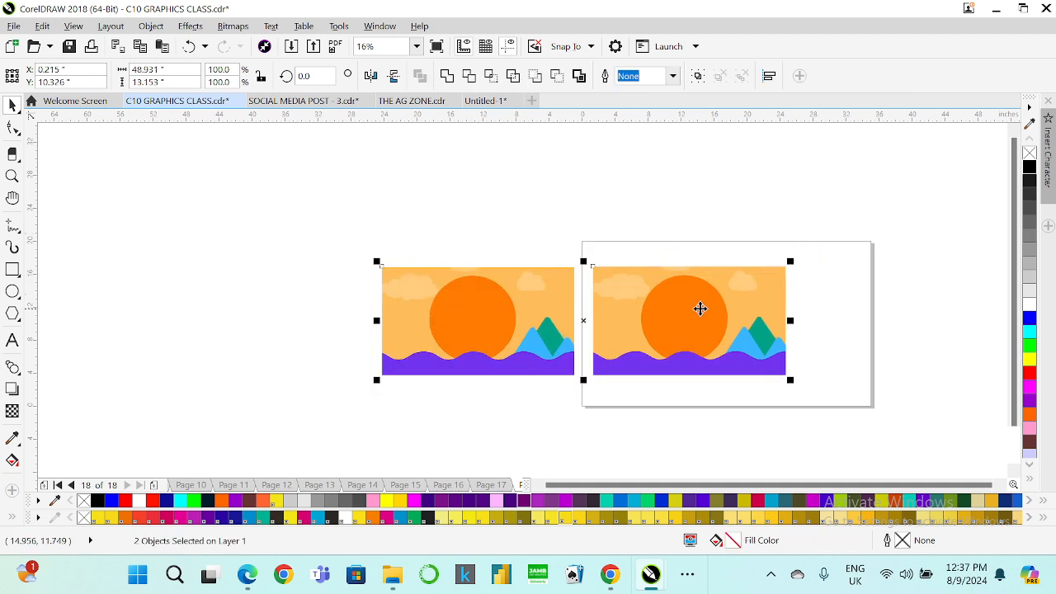
{"action": "left_click", "coordinate": [618, 222]}
- Compare the clipped vector landscape with the reference picture up close, checking the clouds, sun, mountains and waves
{"action": "scroll", "coordinate": [509, 337], "scroll_direction": "up", "scroll_amount": 2}
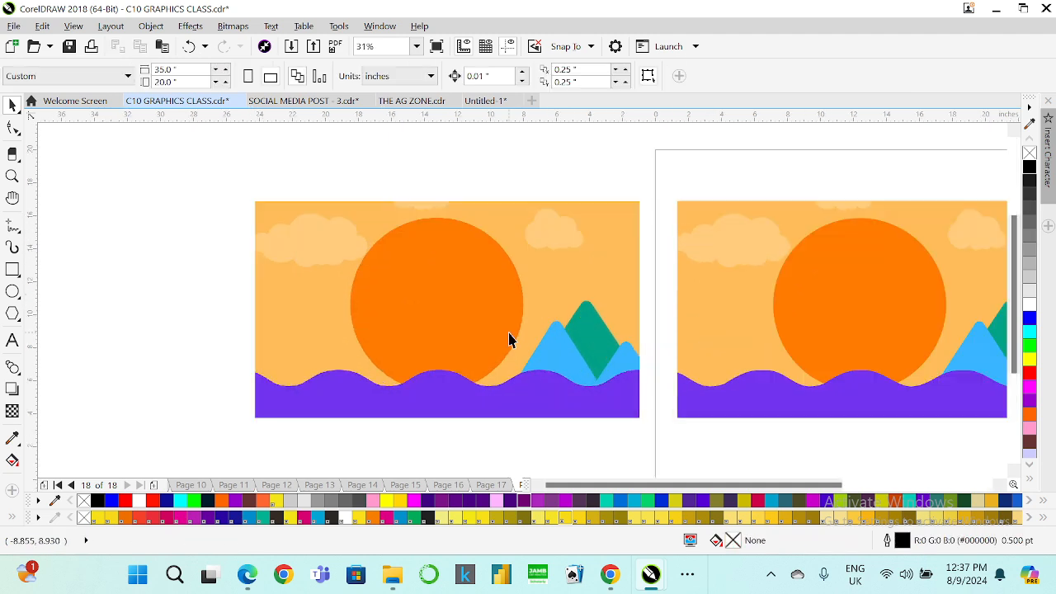
{"action": "left_click", "coordinate": [755, 305]}
{"action": "scroll", "coordinate": [564, 307], "scroll_direction": "down", "scroll_amount": 2}
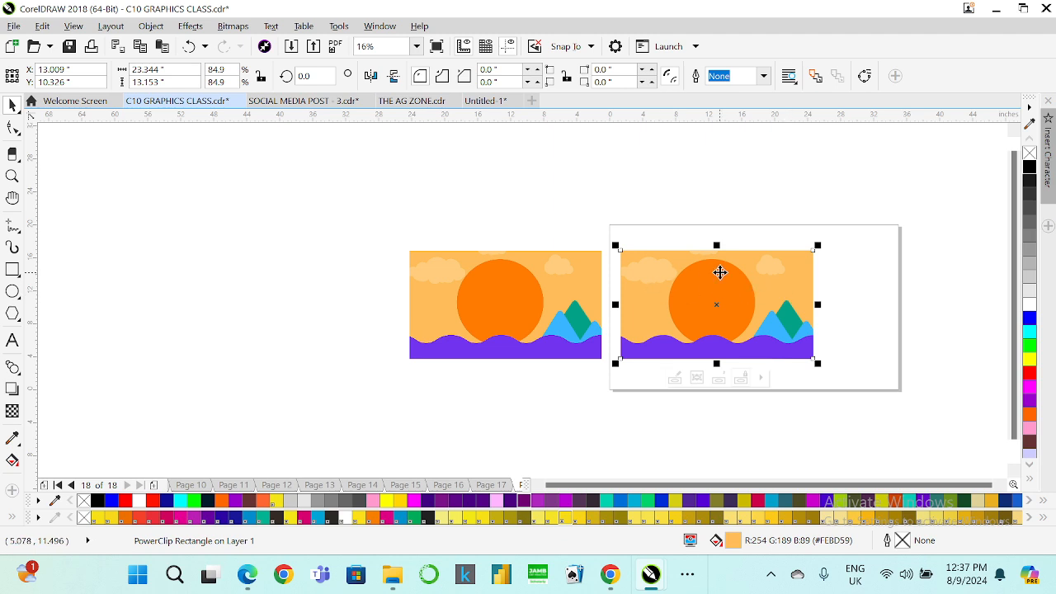
{"action": "scroll", "coordinate": [573, 283], "scroll_direction": "up", "scroll_amount": 2}
{"action": "scroll", "coordinate": [566, 285], "scroll_direction": "up", "scroll_amount": 2}
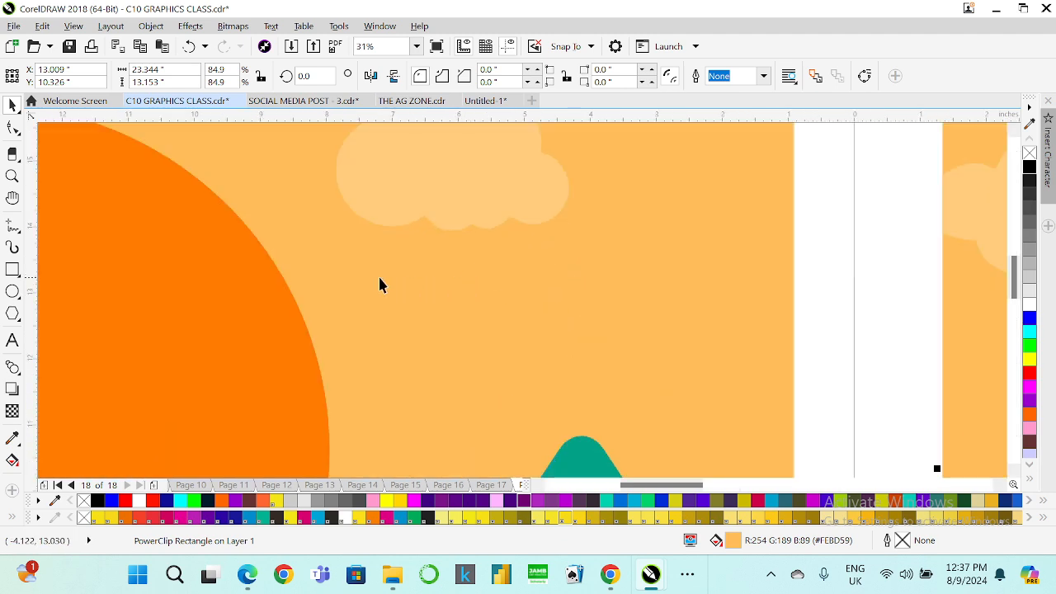
{"action": "scroll", "coordinate": [526, 278], "scroll_direction": "down", "scroll_amount": 2}
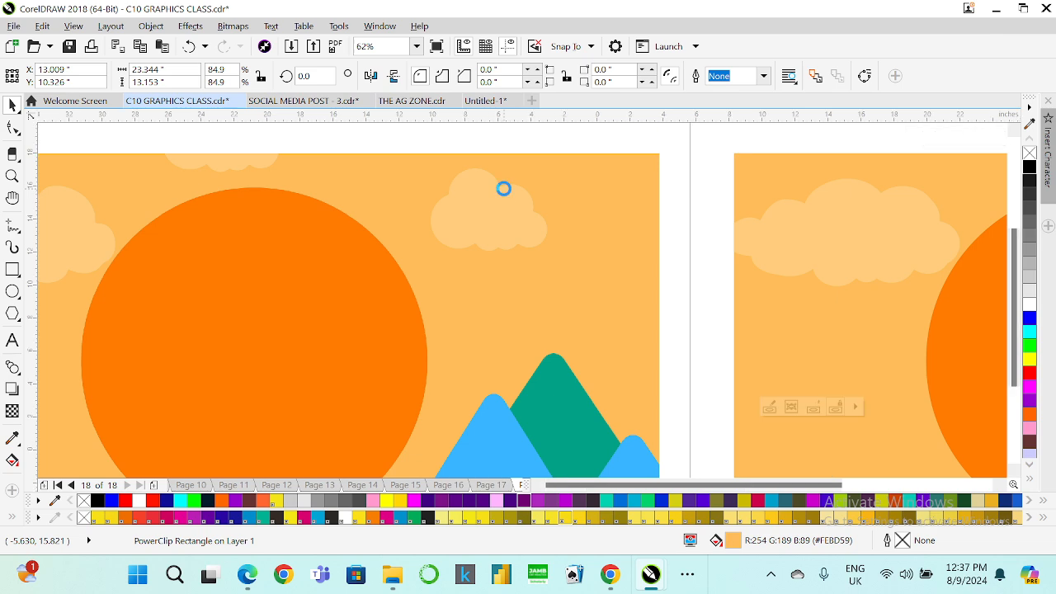
{"action": "scroll", "coordinate": [503, 187], "scroll_direction": "down", "scroll_amount": 6}
{"action": "scroll", "coordinate": [681, 197], "scroll_direction": "up", "scroll_amount": 2}
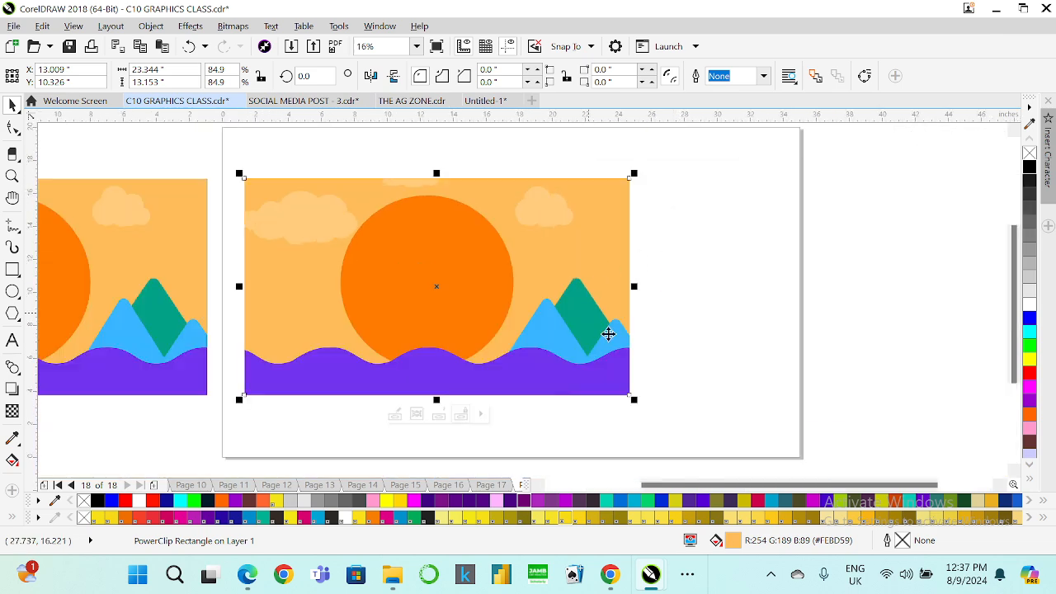
- Scale the PowerClip landscape down to about 17.7 by 10 inches and delete the reference picture beside it
{"action": "left_click_drag", "start_coordinate": [636, 403], "coordinate": [536, 342]}
{"action": "left_click", "coordinate": [175, 301]}
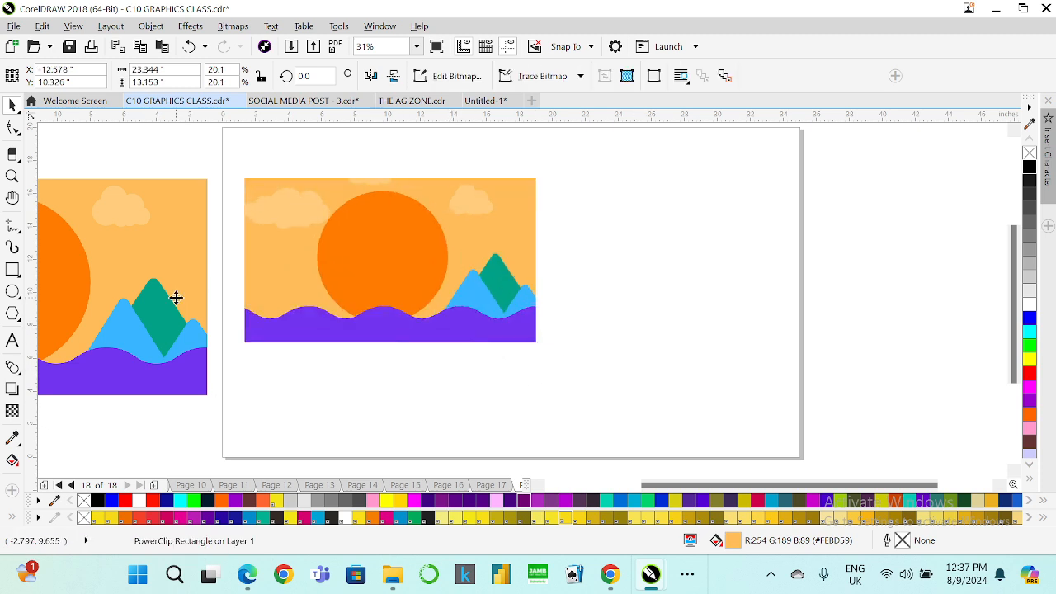
{"action": "key", "text": "Delete"}
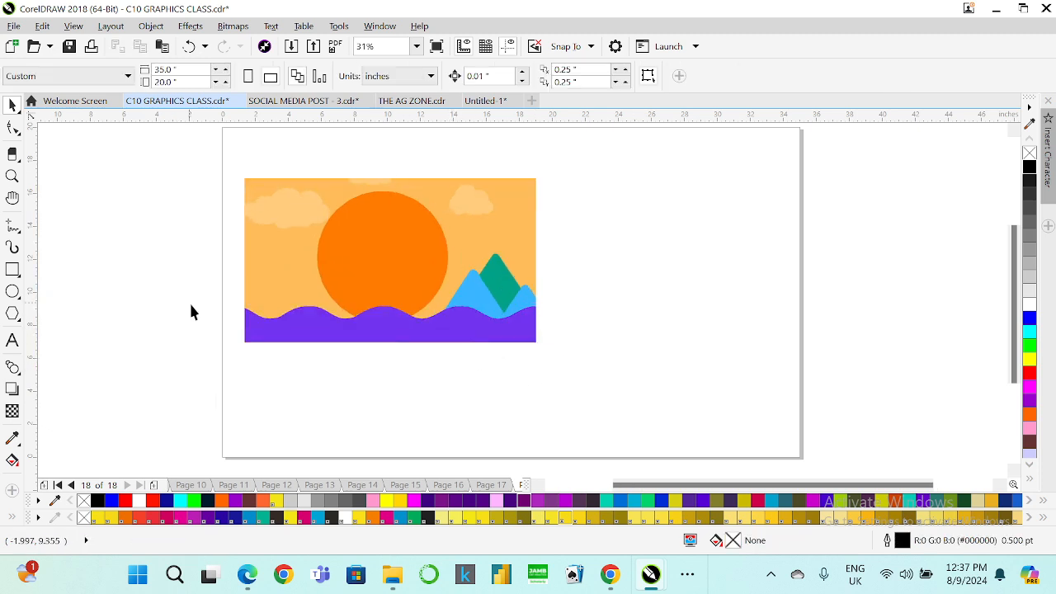
- Duplicate the PowerClip landscape to its right, and convert the original to a 300 dpi RGB Color (24-bit) bitmap with transparent background
{"action": "left_click", "coordinate": [354, 273]}
{"action": "left_click_drag", "start_coordinate": [354, 273], "coordinate": [668, 278]}
{"action": "left_click", "coordinate": [418, 253]}
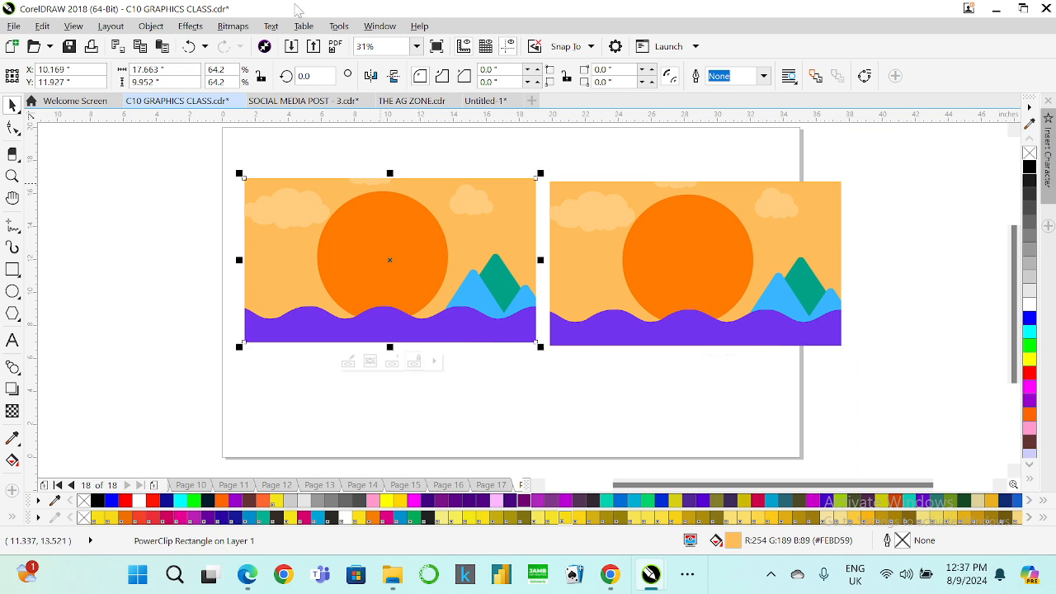
{"action": "left_click", "coordinate": [232, 26]}
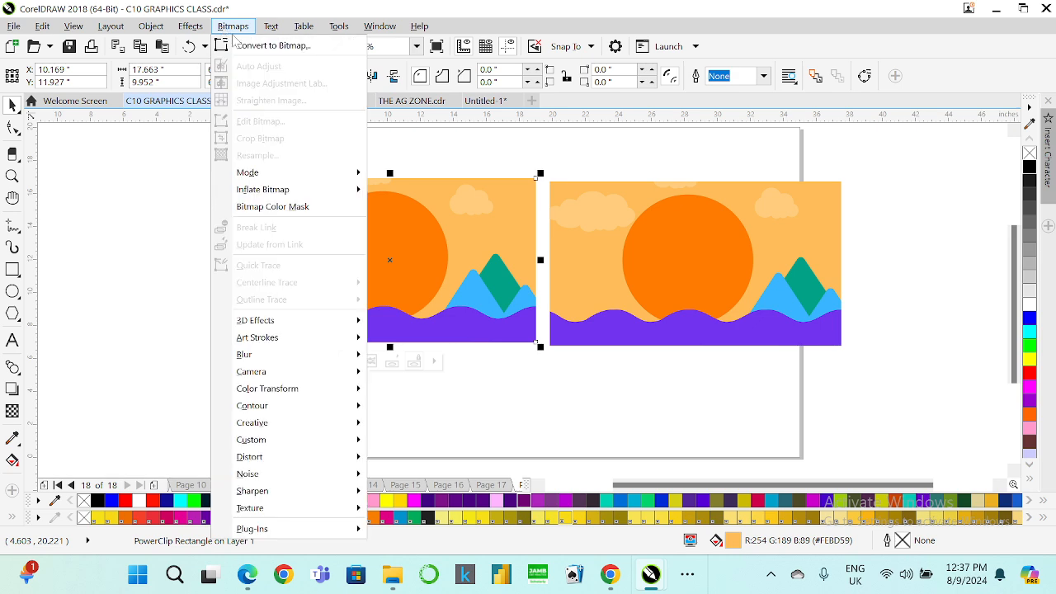
{"action": "left_click", "coordinate": [258, 48]}
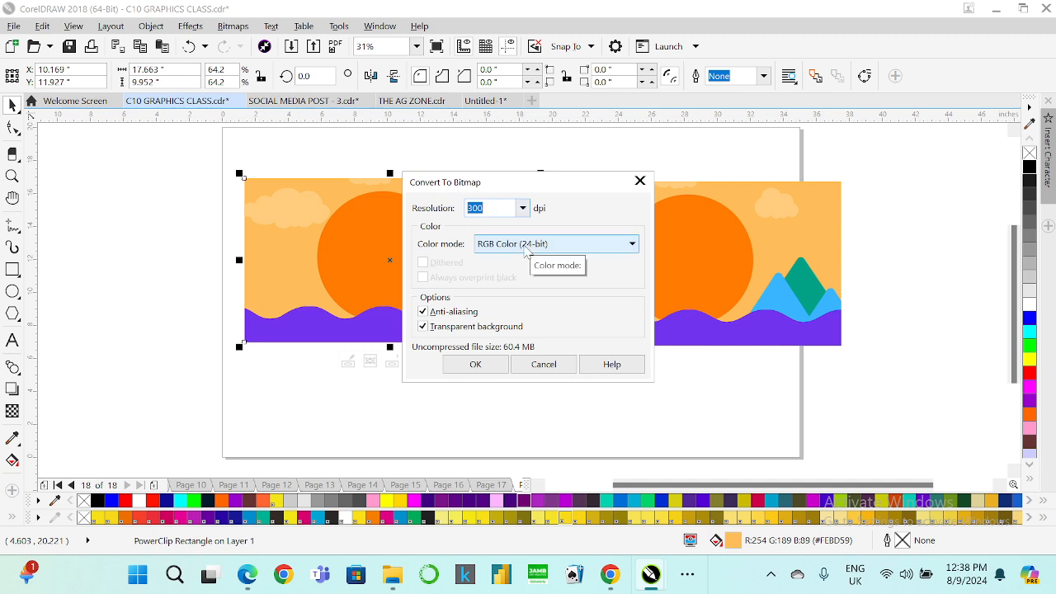
{"action": "left_click", "coordinate": [461, 365]}
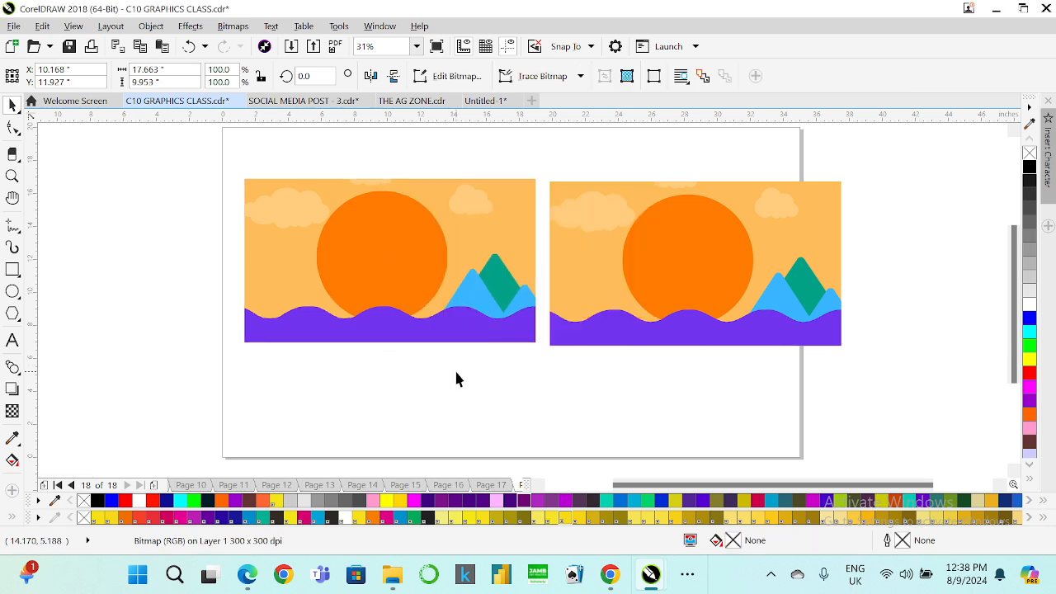
- Try filling the background of the PowerClip copy beside the bitmap with black, and undo the fill
{"action": "left_click", "coordinate": [439, 278]}
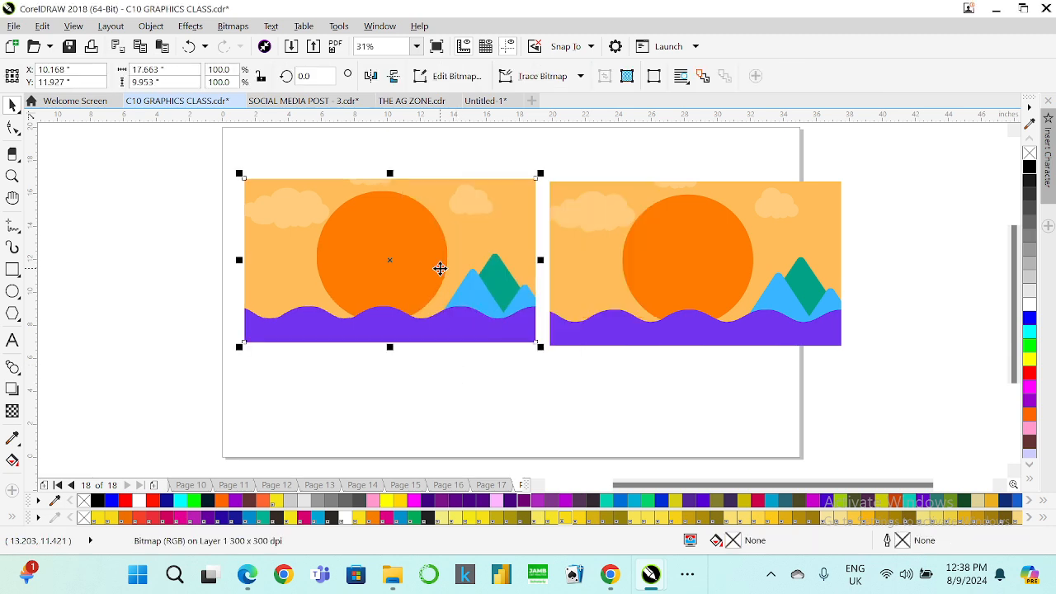
{"action": "left_click", "coordinate": [635, 218]}
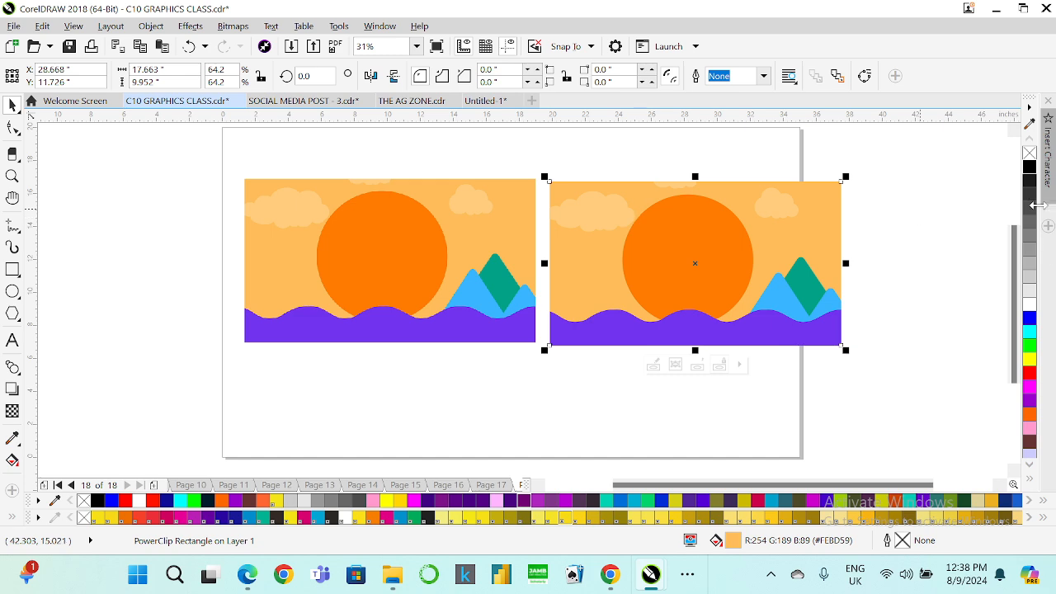
{"action": "left_click", "coordinate": [1031, 168]}
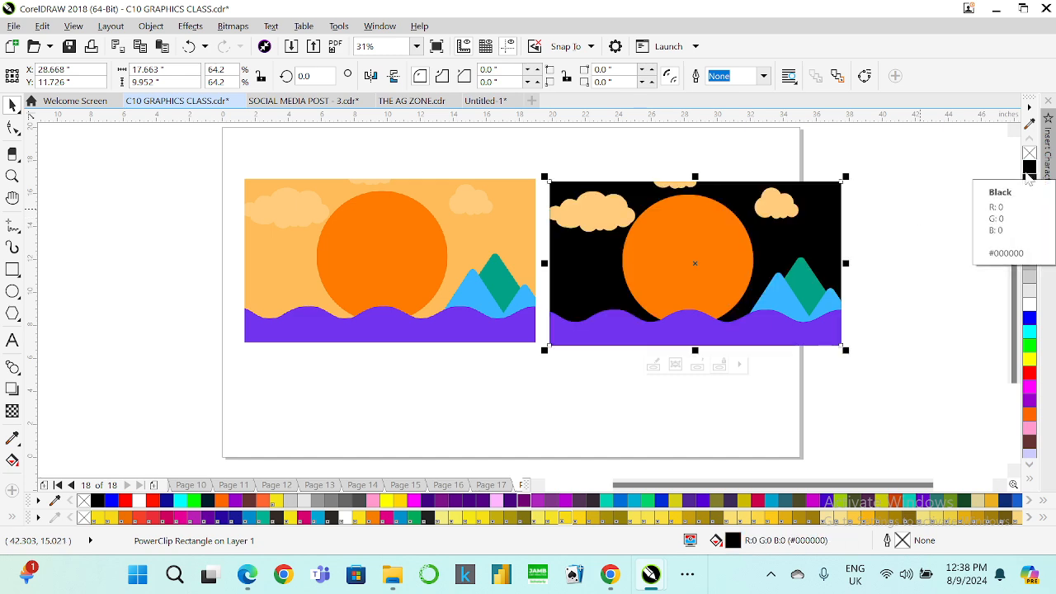
{"action": "left_click", "coordinate": [429, 311]}
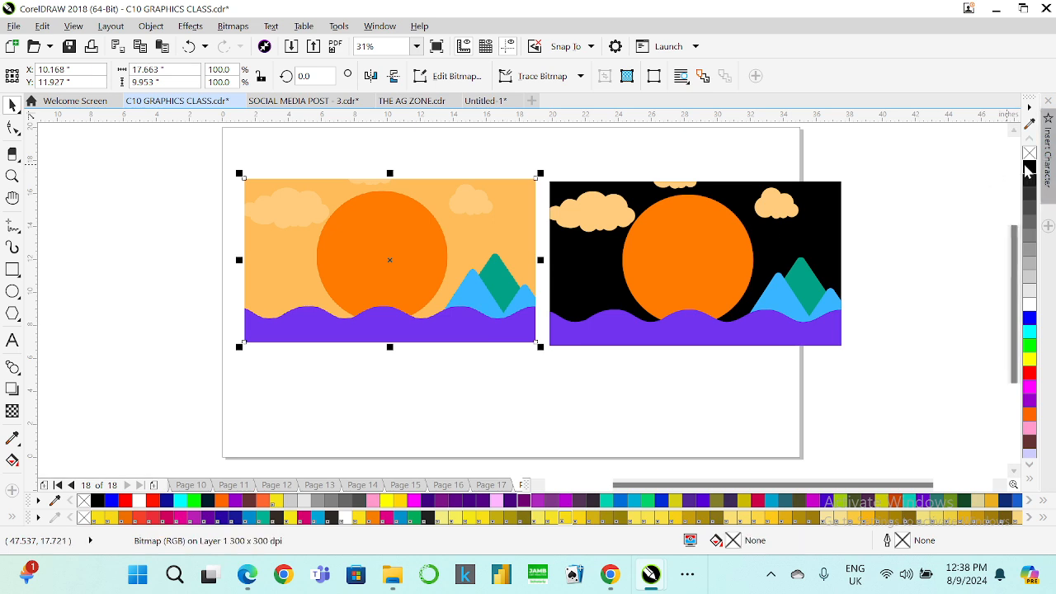
{"action": "left_click", "coordinate": [936, 212]}
{"action": "left_click", "coordinate": [391, 241]}
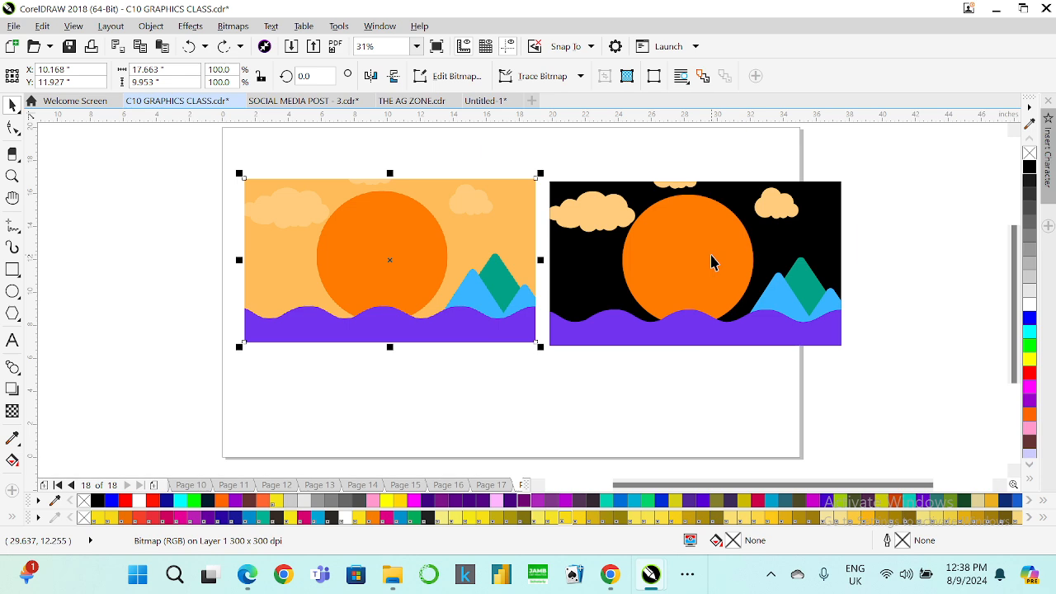
{"action": "key", "text": "ctrl+z"}
- Try a Page Curl 3D effect on the bitmap's lower-right corner with horizontal direction and opaque paper
{"action": "left_click", "coordinate": [526, 379]}
{"action": "left_click", "coordinate": [433, 219]}
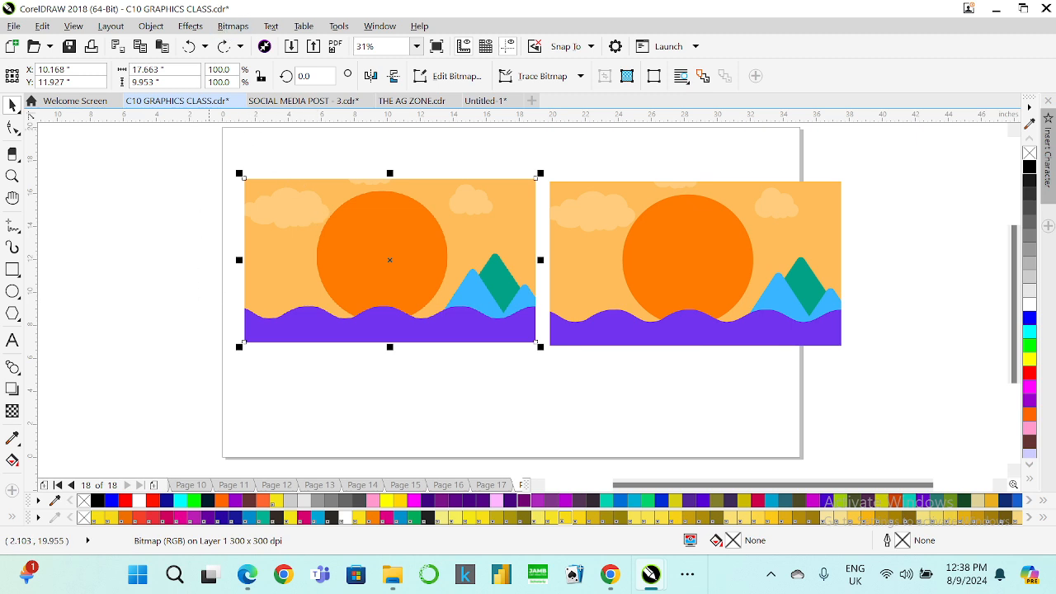
{"action": "left_click", "coordinate": [225, 29]}
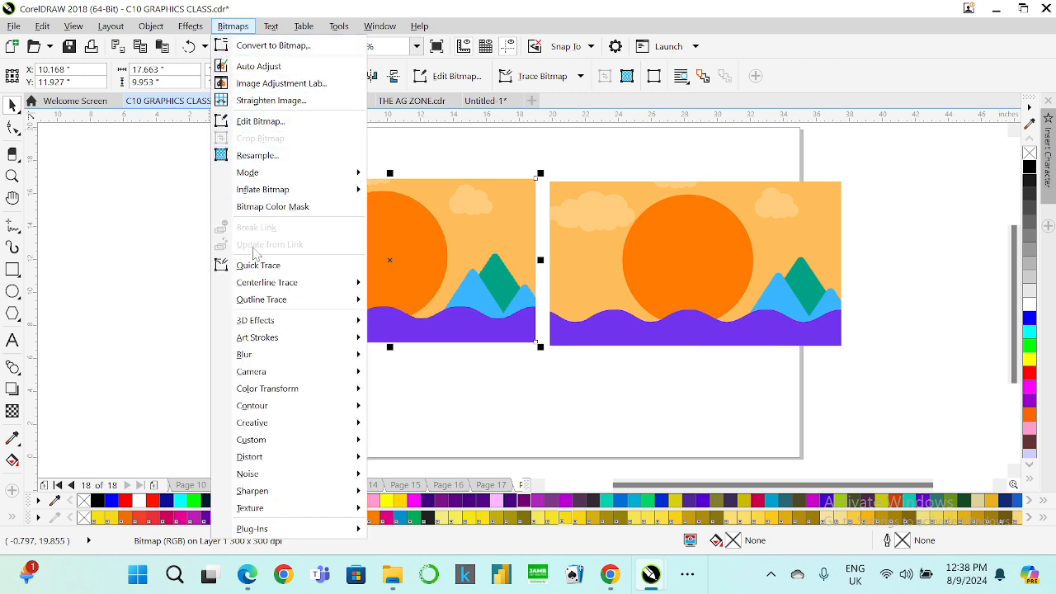
{"action": "mouse_move", "coordinate": [289, 327]}
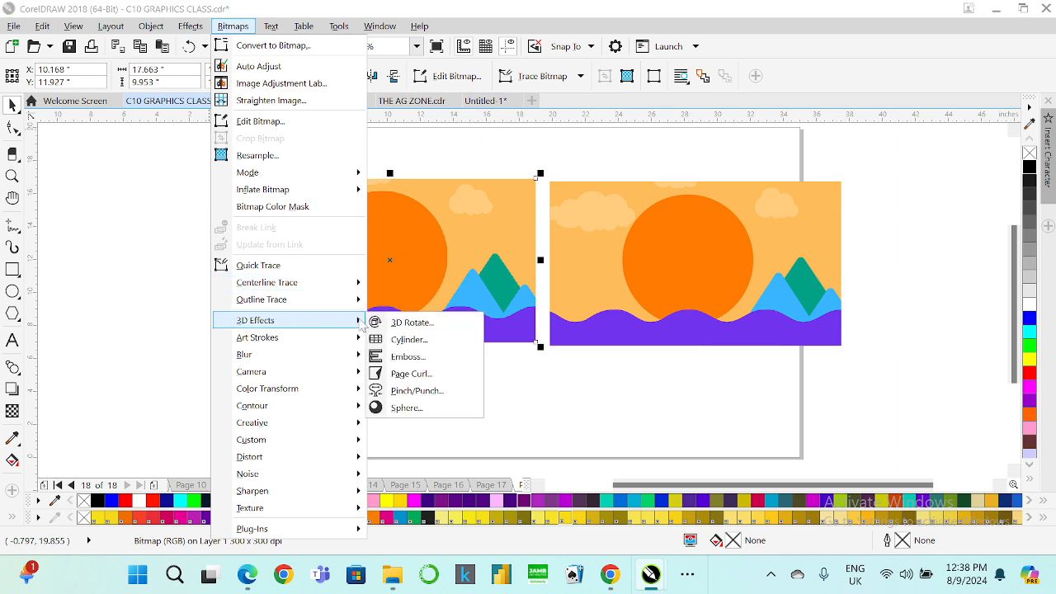
{"action": "left_click", "coordinate": [420, 376]}
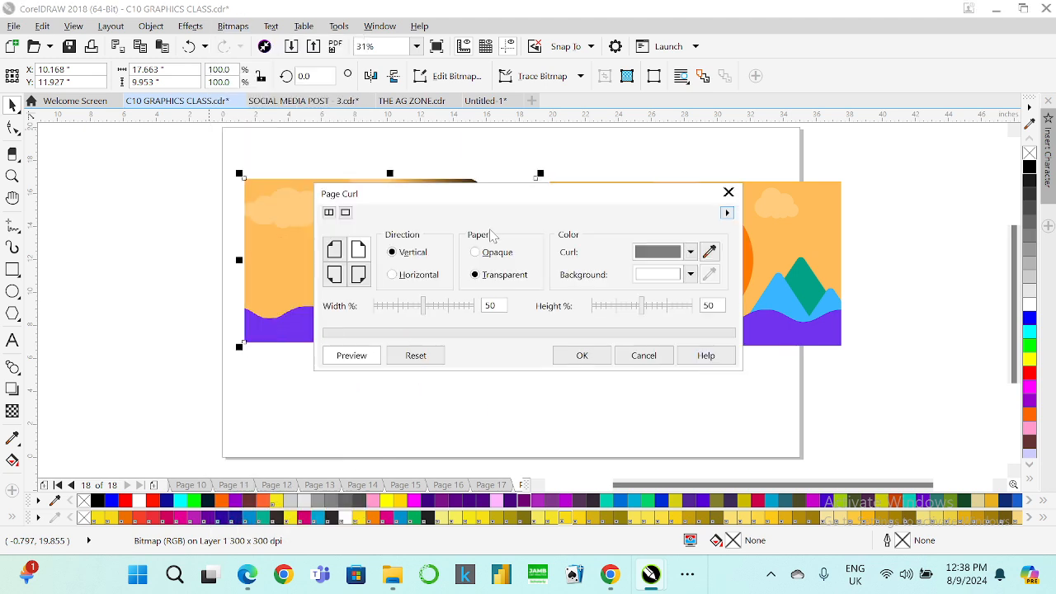
{"action": "left_click_drag", "start_coordinate": [502, 202], "coordinate": [775, 275]}
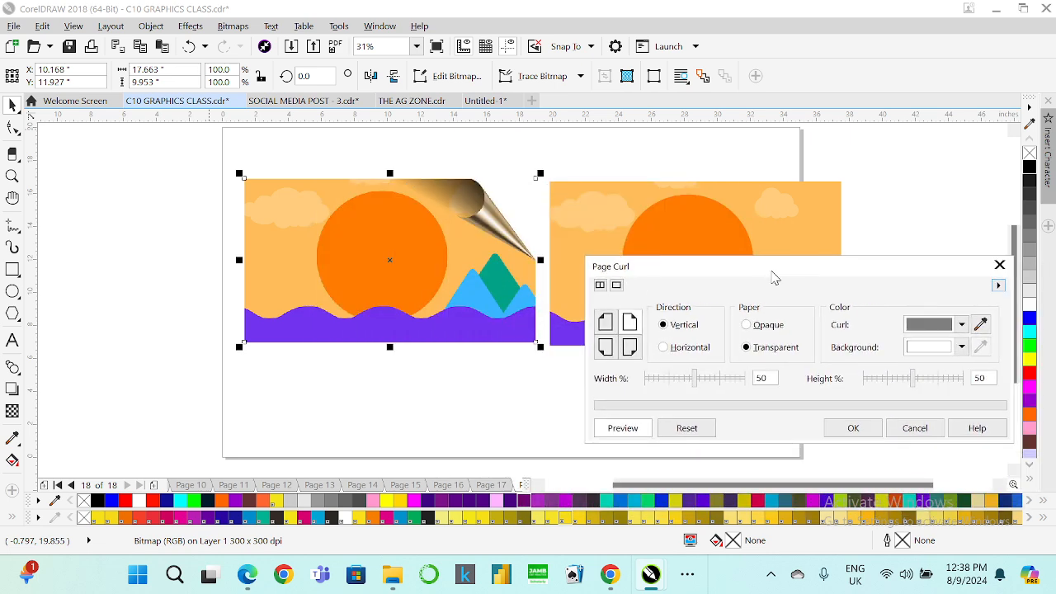
{"action": "left_click", "coordinate": [627, 349]}
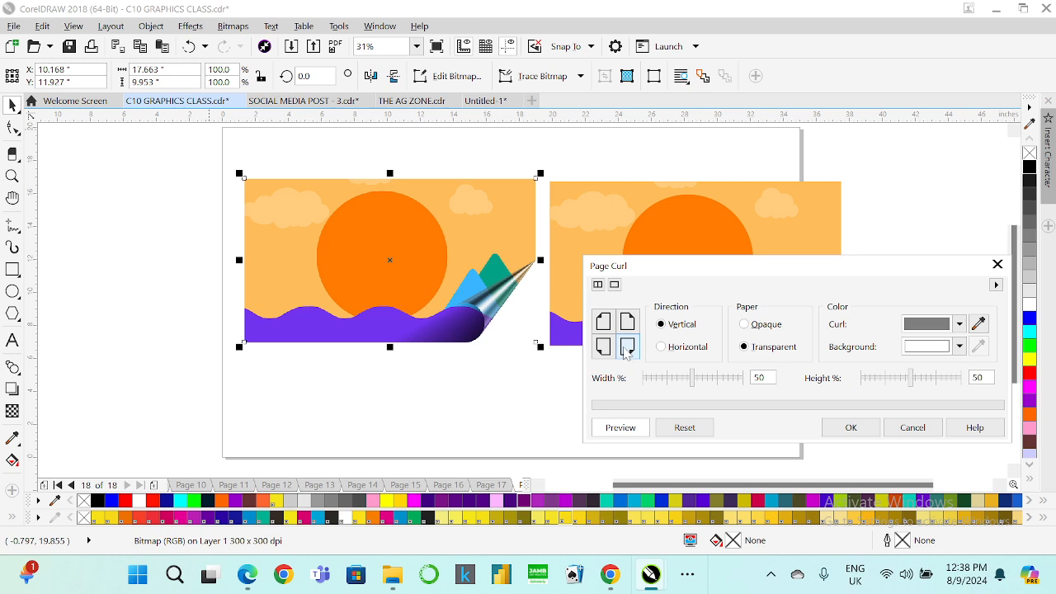
{"action": "left_click", "coordinate": [667, 349]}
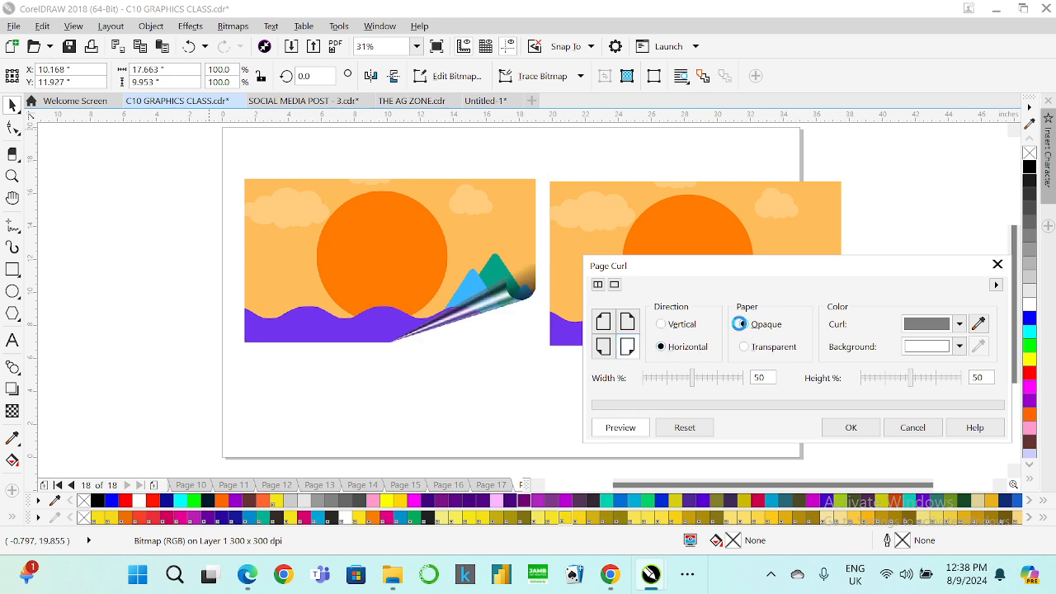
- Try a Page Curl width of 70% with the purple sampled from the waves as the curl color
{"action": "left_click_drag", "start_coordinate": [708, 381], "coordinate": [717, 380]}
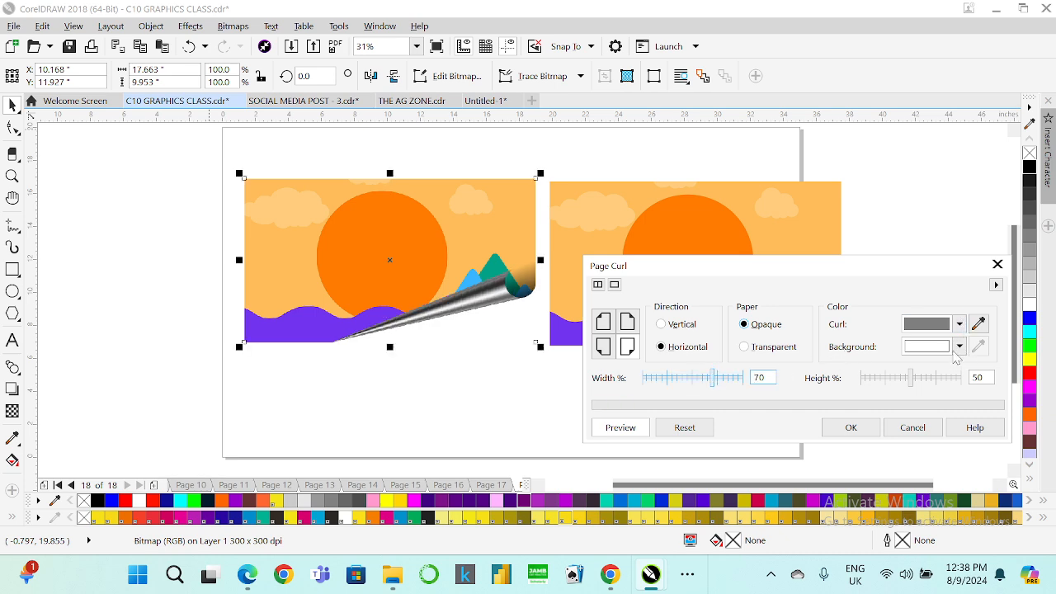
{"action": "left_click", "coordinate": [960, 324]}
{"action": "left_click", "coordinate": [939, 364]}
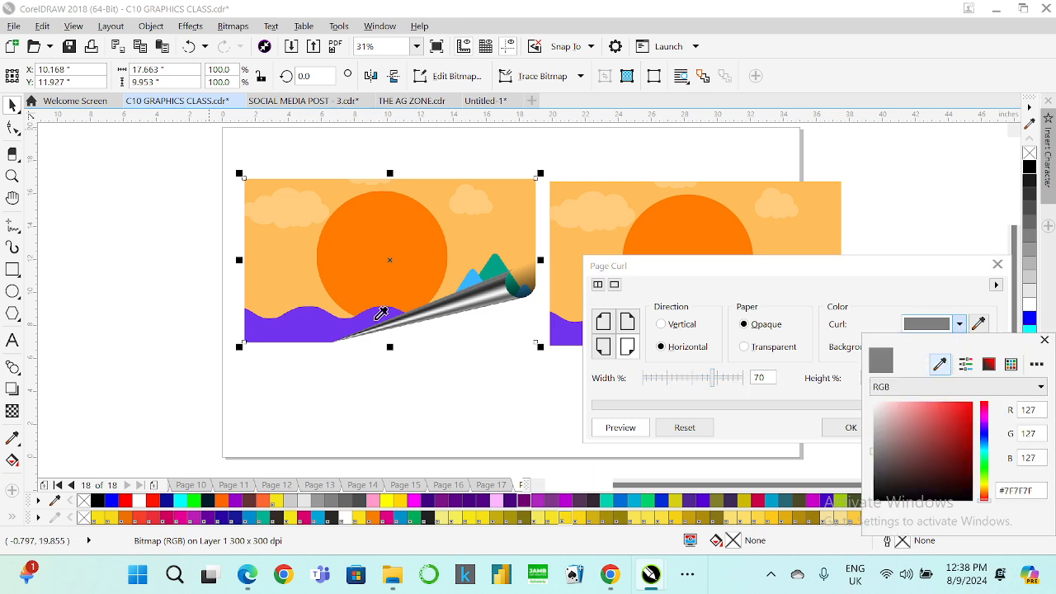
{"action": "left_click", "coordinate": [330, 326]}
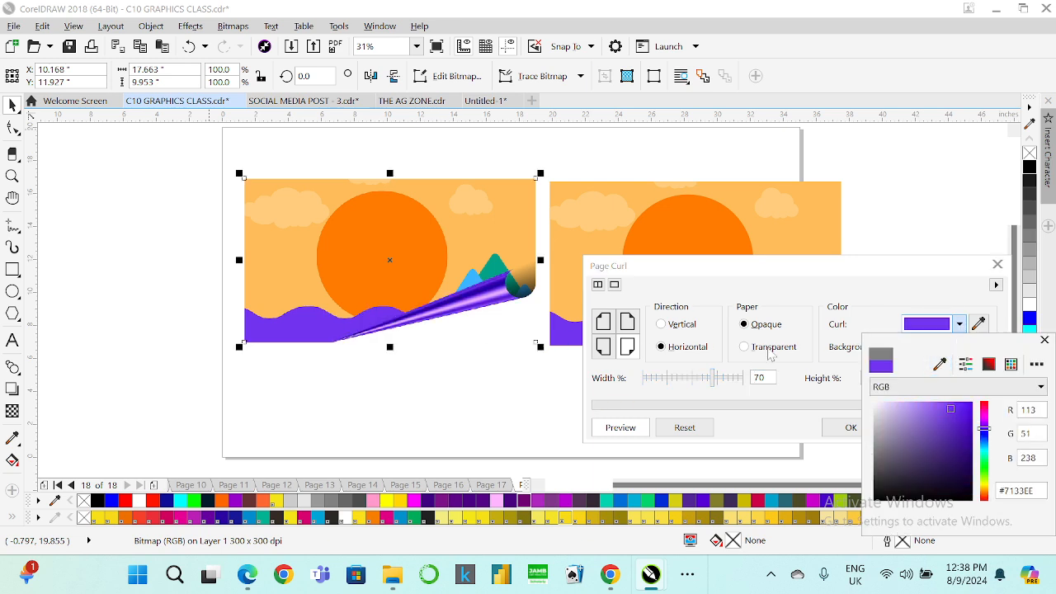
{"action": "left_click", "coordinate": [883, 325]}
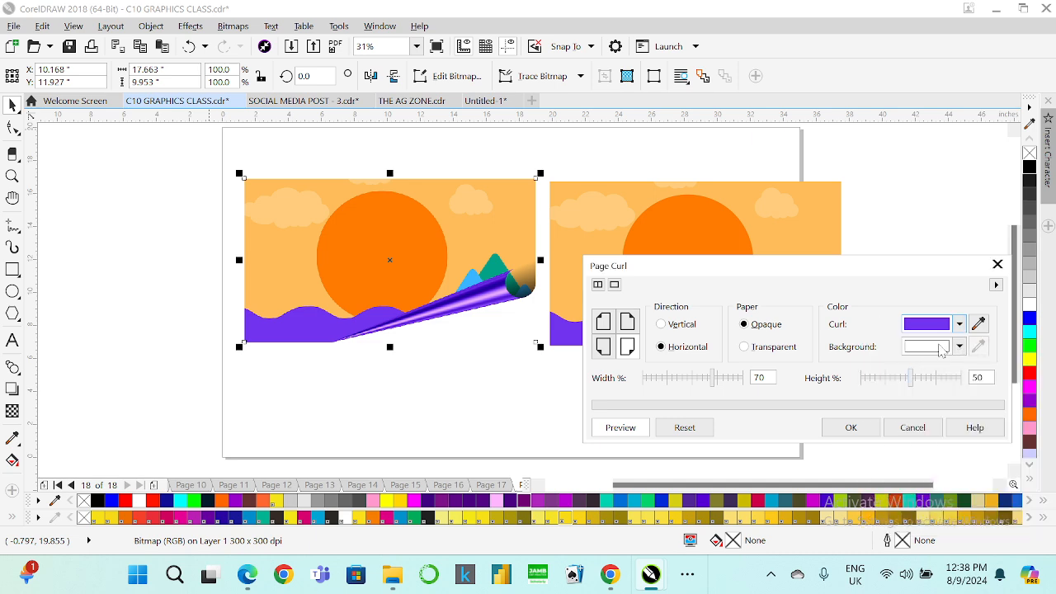
- Try Page Curl sizes of 27% height, 49% width and 76% height, and cancel the effect
{"action": "left_click", "coordinate": [750, 348]}
{"action": "left_click", "coordinate": [888, 379]}
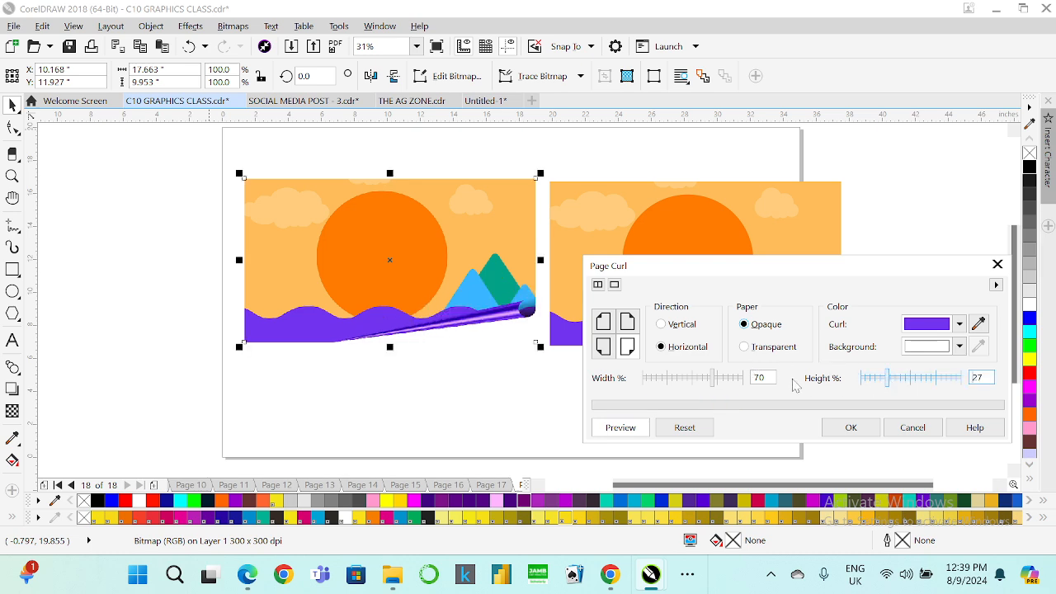
{"action": "left_click", "coordinate": [692, 379]}
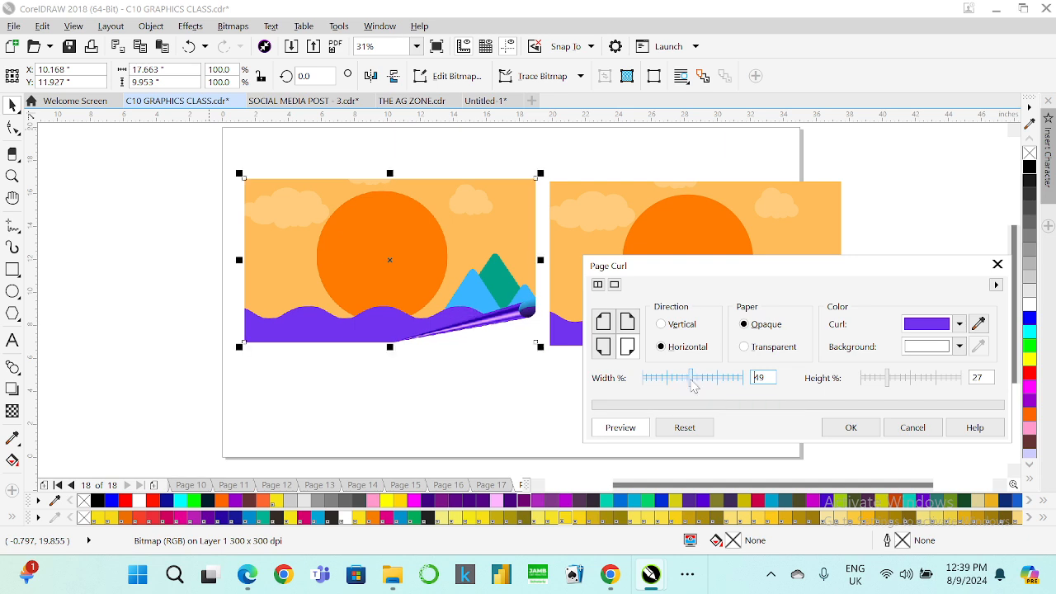
{"action": "left_click", "coordinate": [938, 380]}
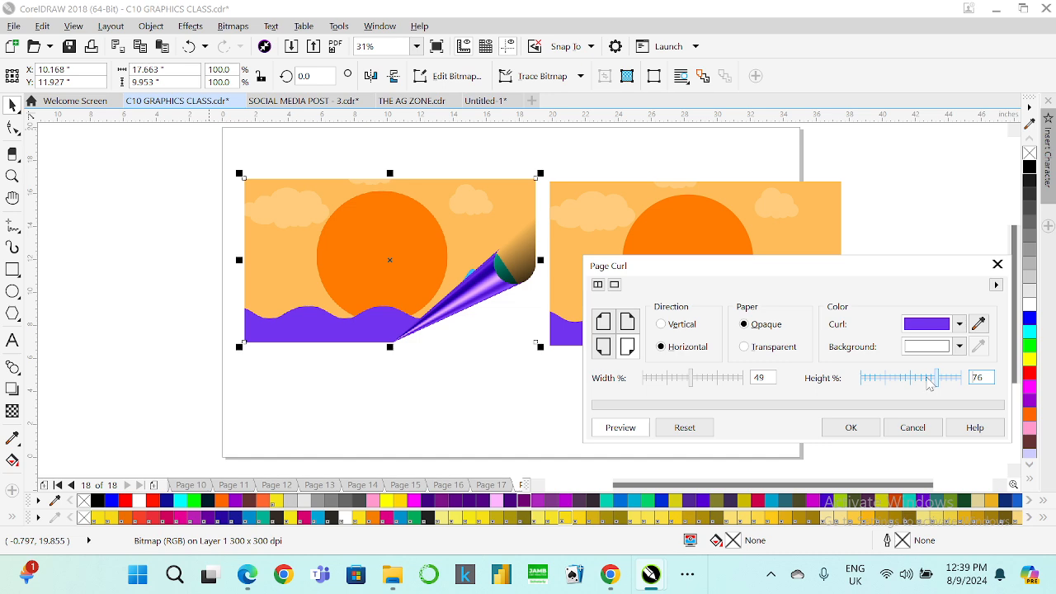
{"action": "left_click", "coordinate": [911, 428]}
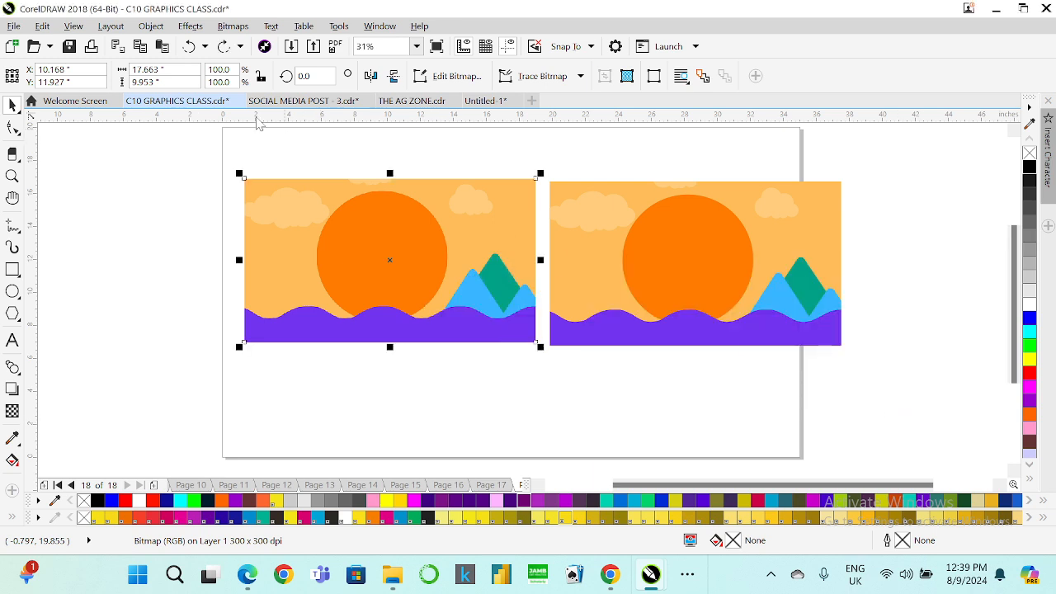
- Try the Sphere 3D effect on the bitmap, and cancel it
{"action": "left_click", "coordinate": [234, 27]}
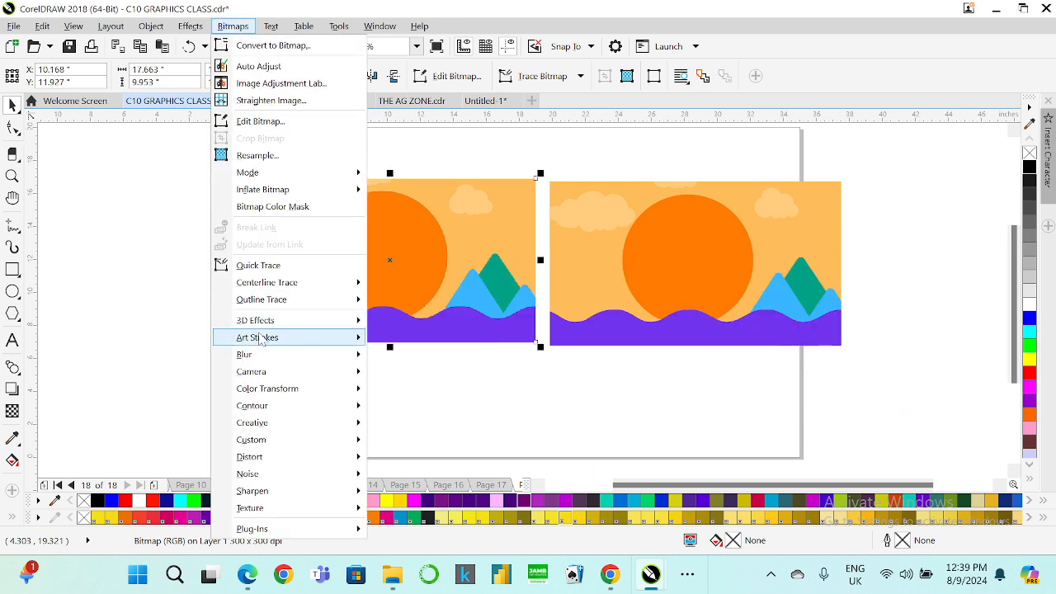
{"action": "mouse_move", "coordinate": [261, 339]}
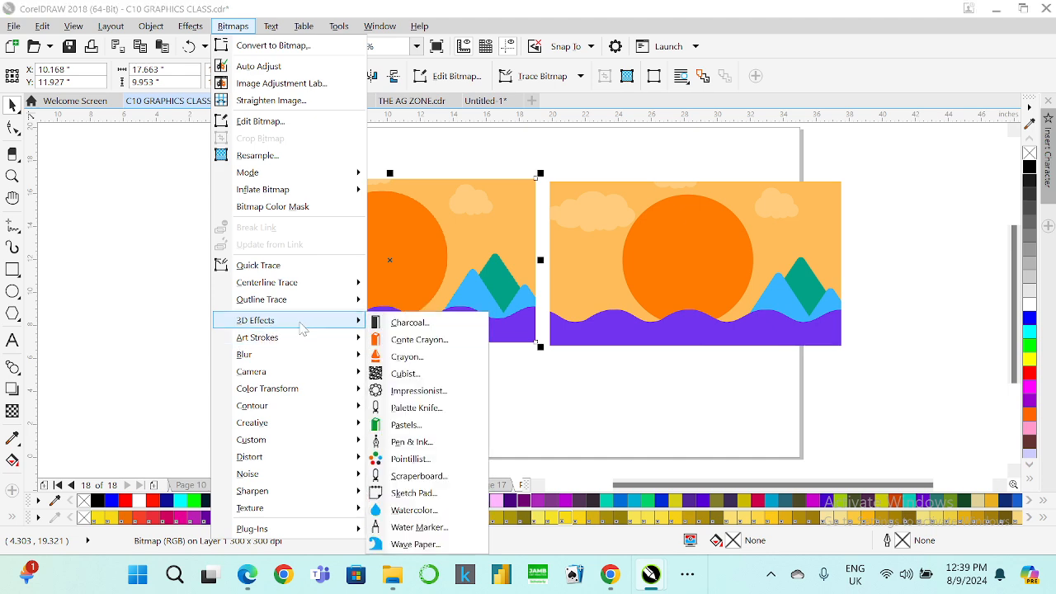
{"action": "mouse_move", "coordinate": [305, 327]}
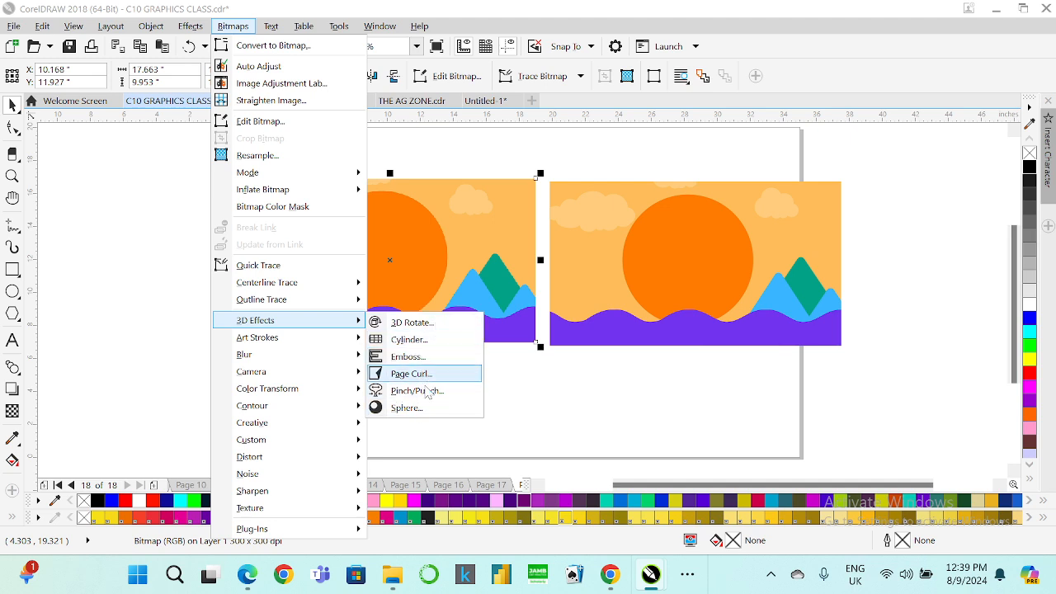
{"action": "left_click", "coordinate": [423, 407]}
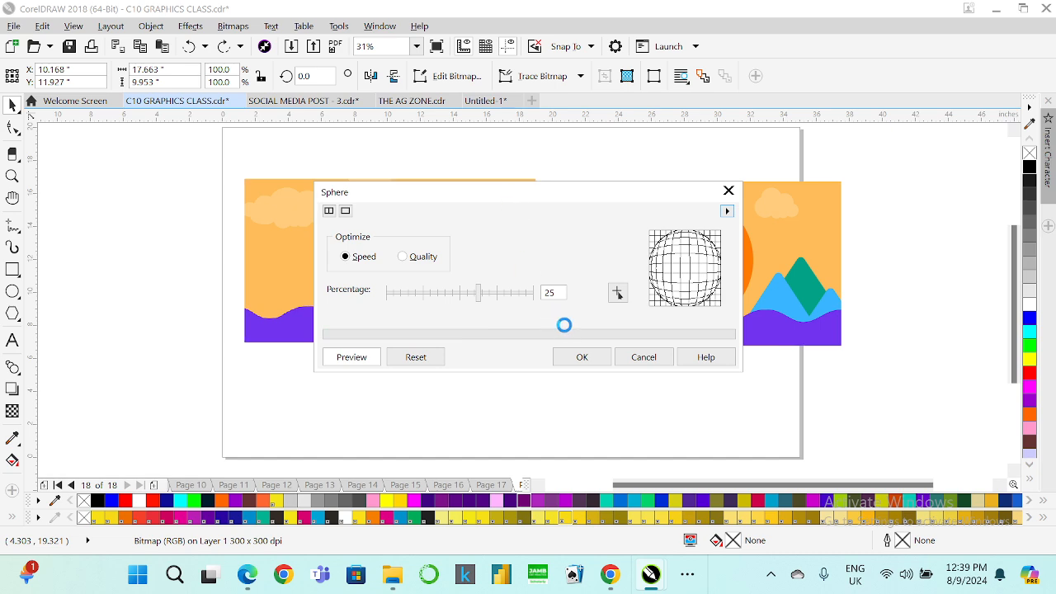
{"action": "left_click_drag", "start_coordinate": [484, 194], "coordinate": [669, 306]}
{"action": "left_click", "coordinate": [828, 455]}
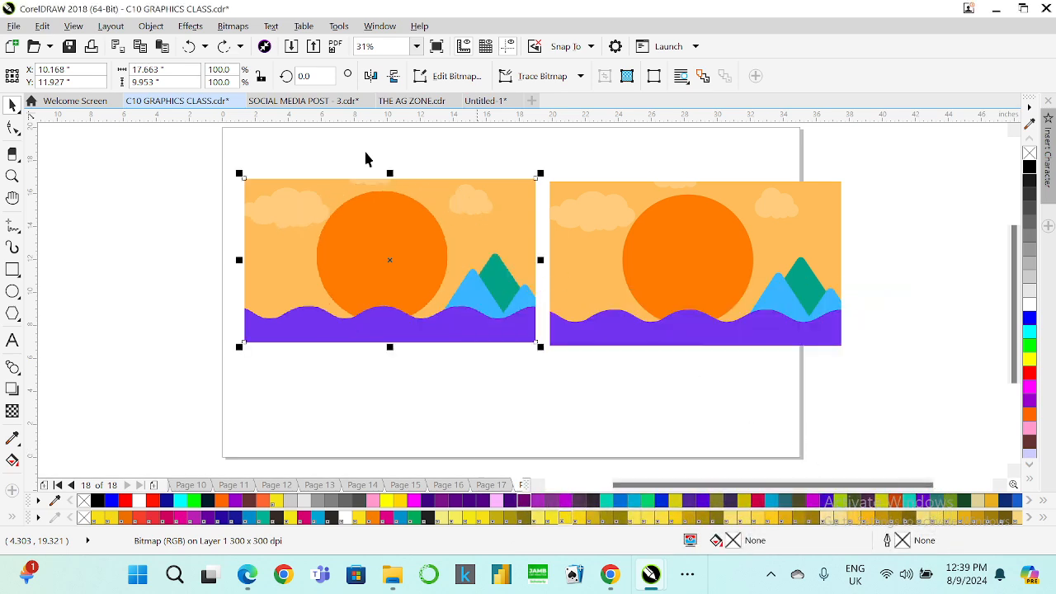
- Try an Emboss 3D effect on the bitmap with original color and a depth of 9, and cancel it
{"action": "left_click", "coordinate": [225, 28]}
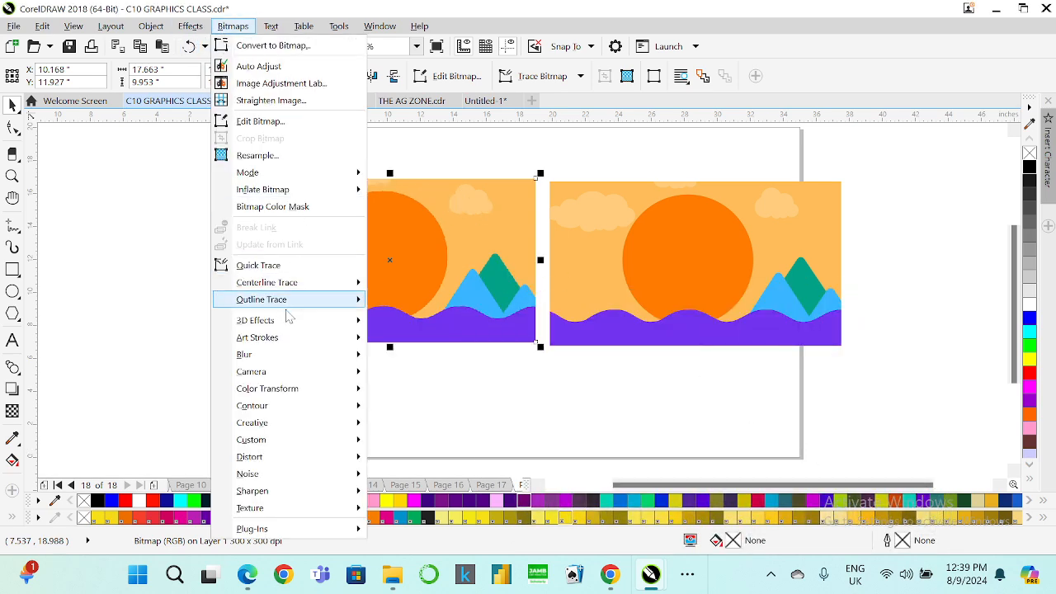
{"action": "mouse_move", "coordinate": [346, 329]}
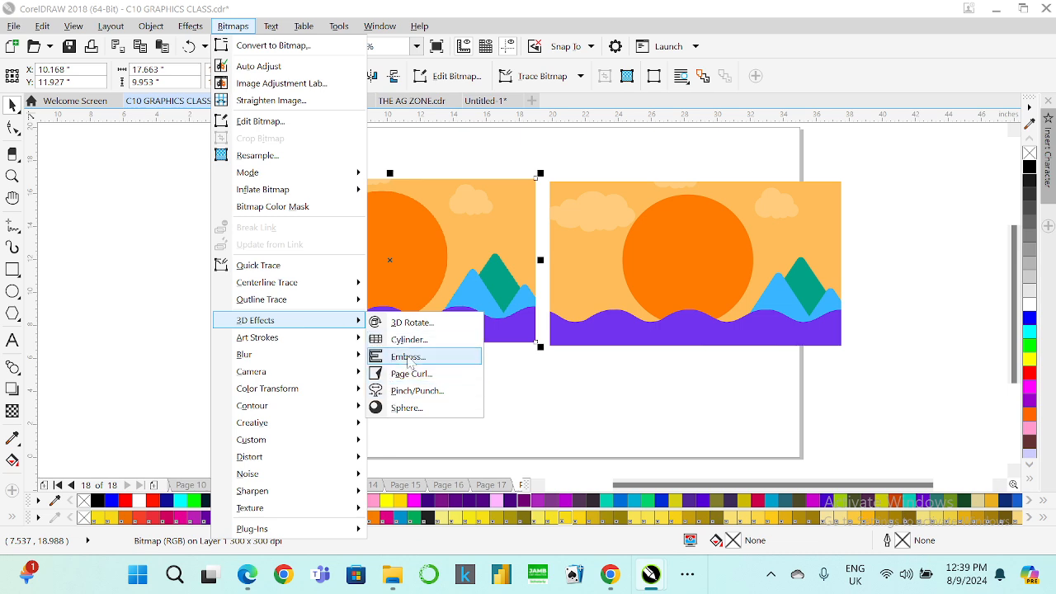
{"action": "left_click", "coordinate": [405, 356]}
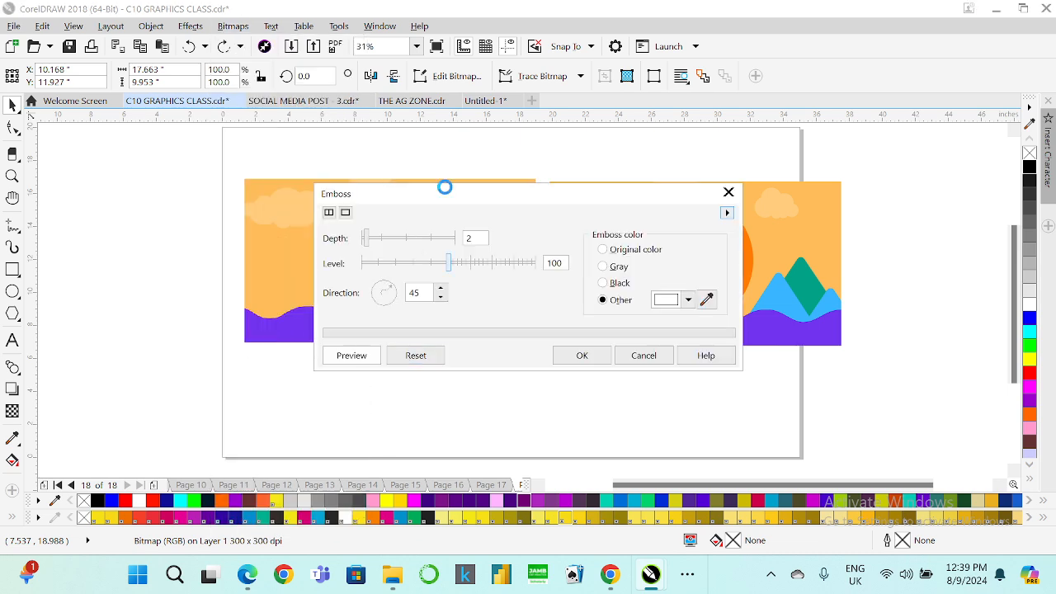
{"action": "left_click_drag", "start_coordinate": [441, 195], "coordinate": [692, 239]}
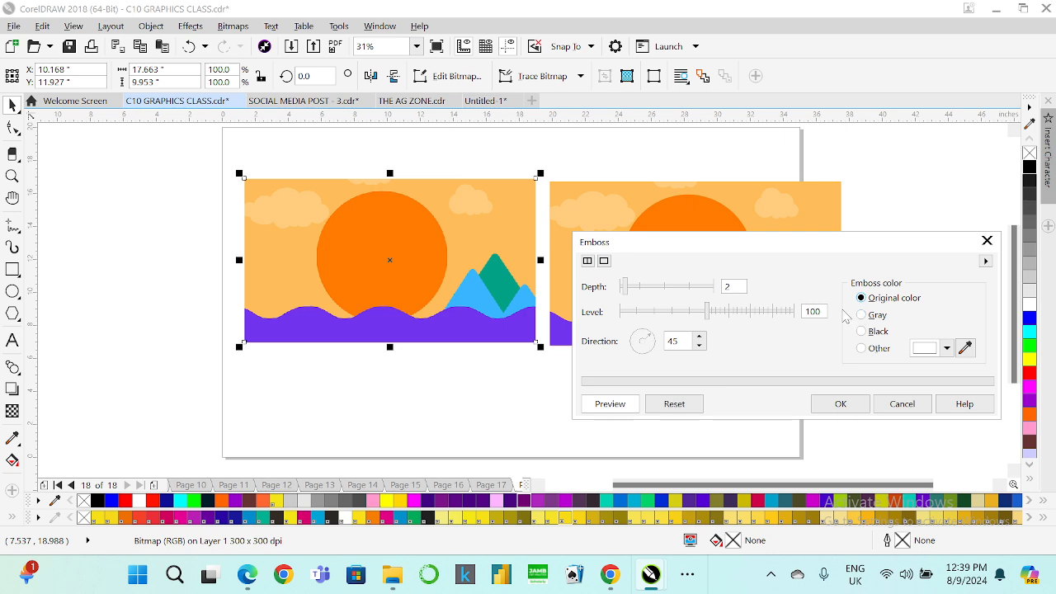
{"action": "left_click", "coordinate": [661, 285]}
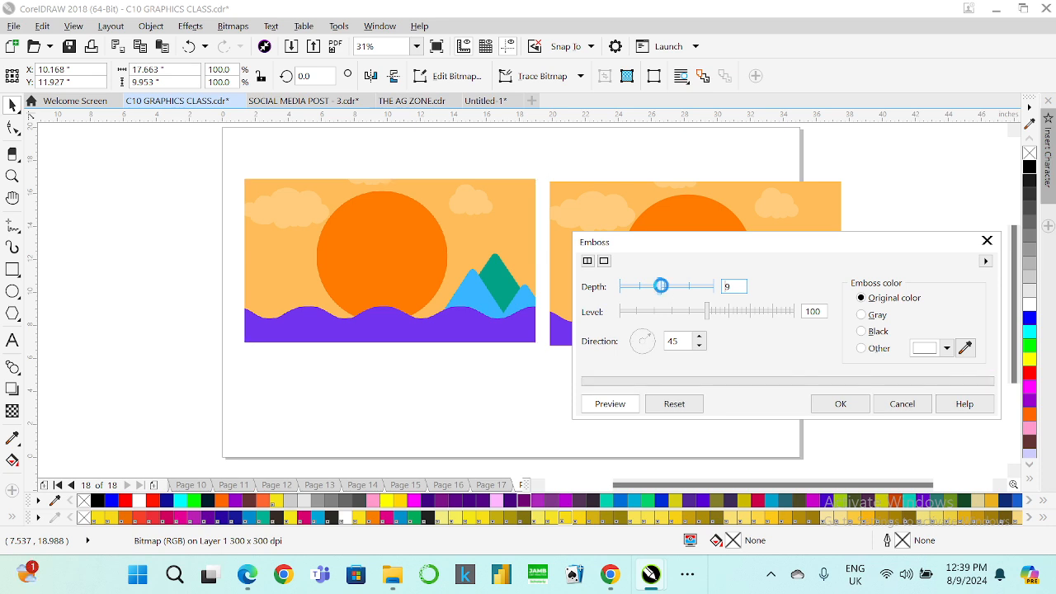
{"action": "left_click", "coordinate": [906, 403]}
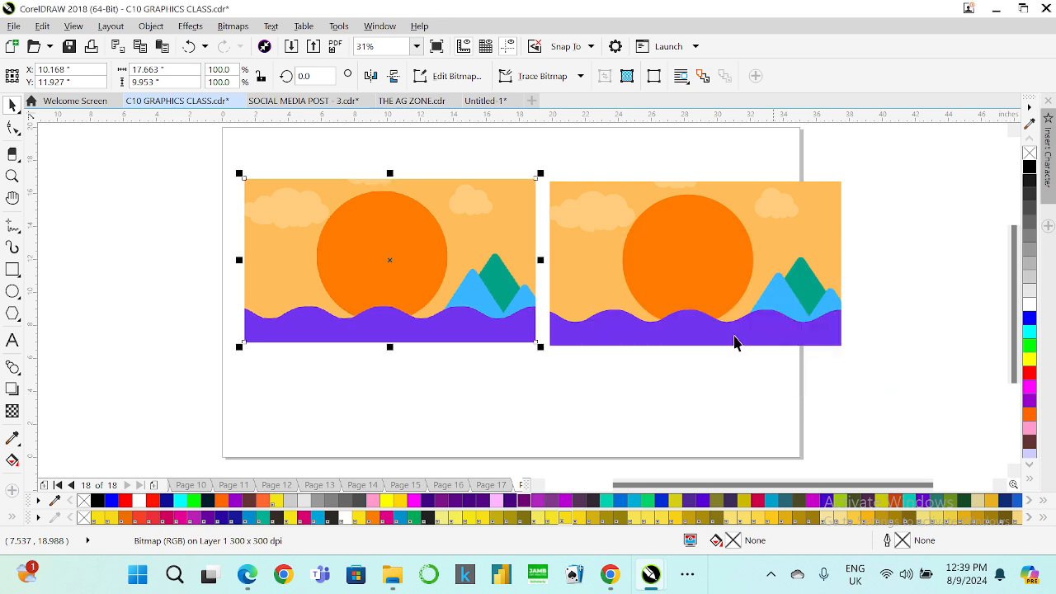
- Try the Charcoal art stroke on the bitmap with a size of 2, and cancel it
{"action": "left_click", "coordinate": [224, 27]}
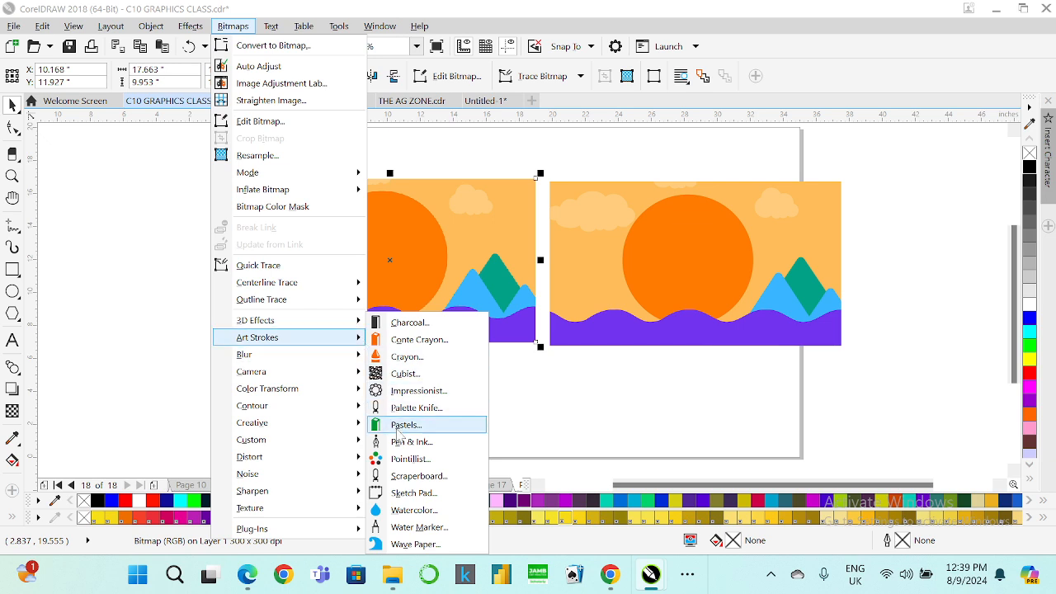
{"action": "left_click", "coordinate": [411, 323]}
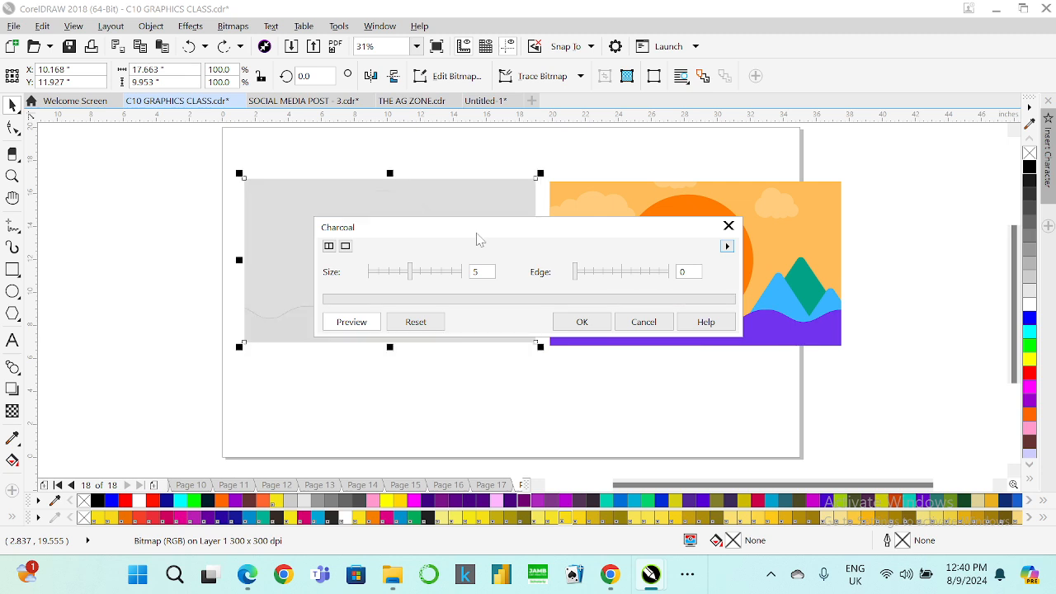
{"action": "left_click_drag", "start_coordinate": [477, 239], "coordinate": [645, 340]}
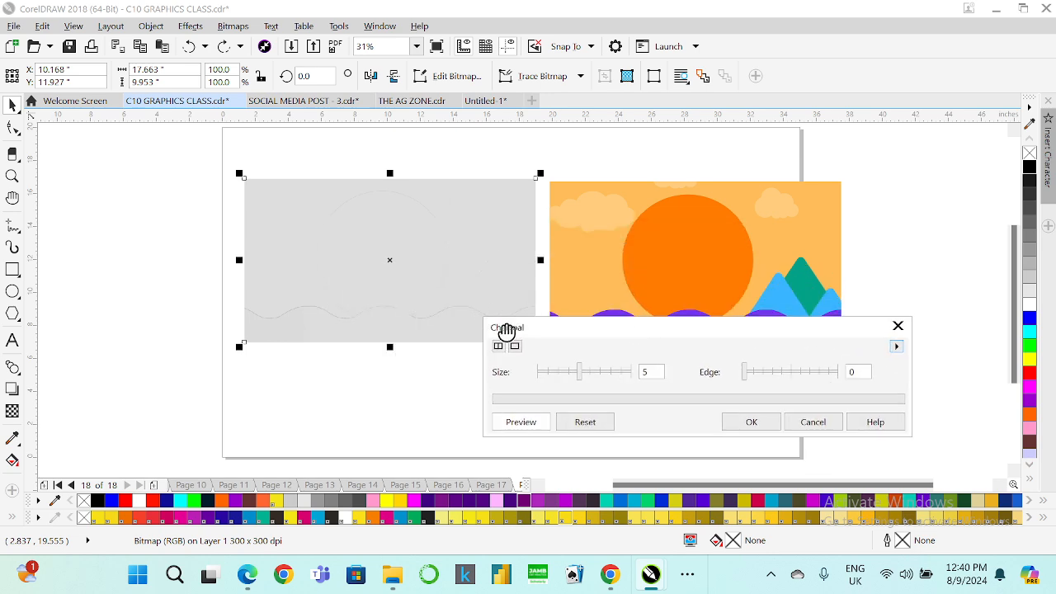
{"action": "left_click", "coordinate": [551, 373]}
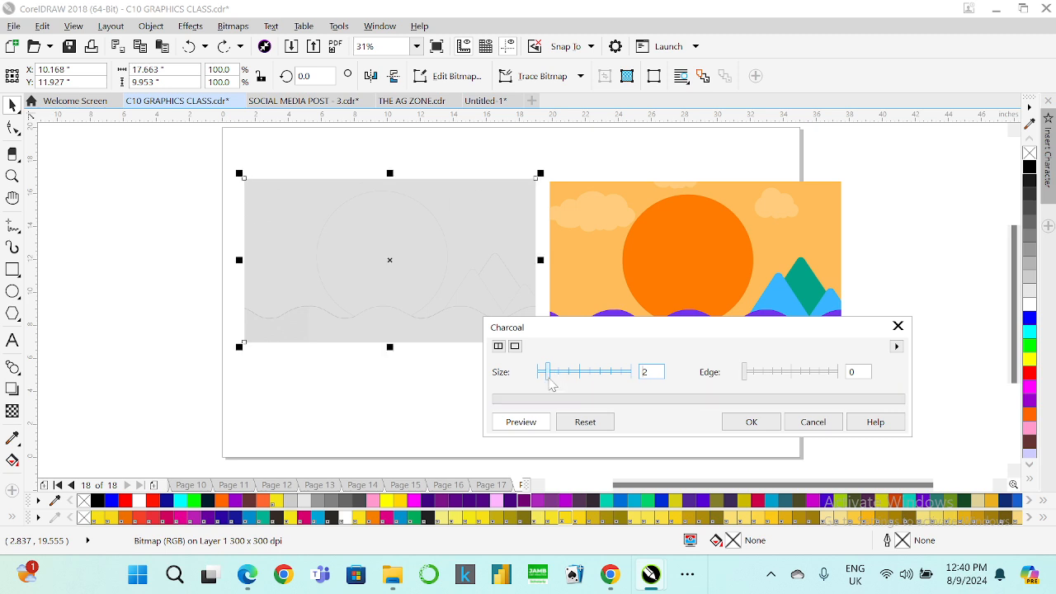
{"action": "left_click", "coordinate": [813, 421]}
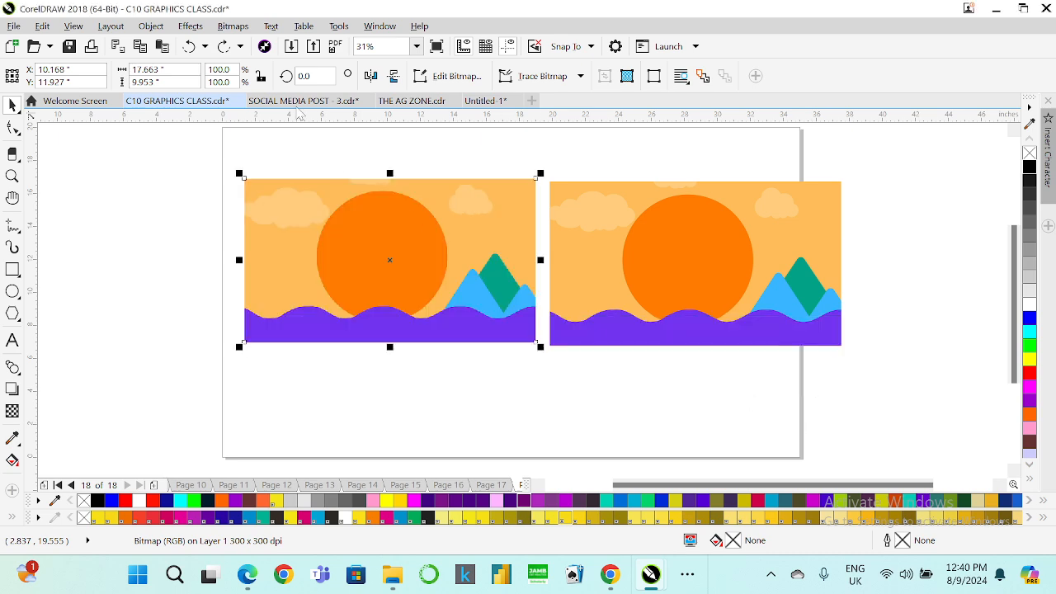
- Try Gaussian Blur on the bitmap with radii of 32.9, 53 and 90 pixels, and cancel it
{"action": "left_click", "coordinate": [195, 26]}
{"action": "mouse_move", "coordinate": [233, 27]}
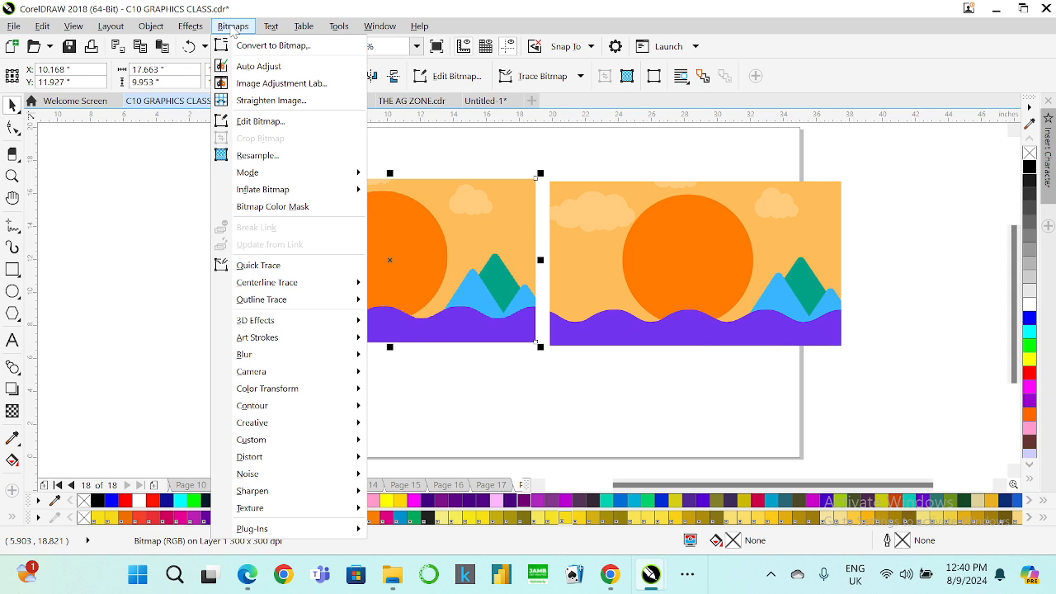
{"action": "mouse_move", "coordinate": [283, 378]}
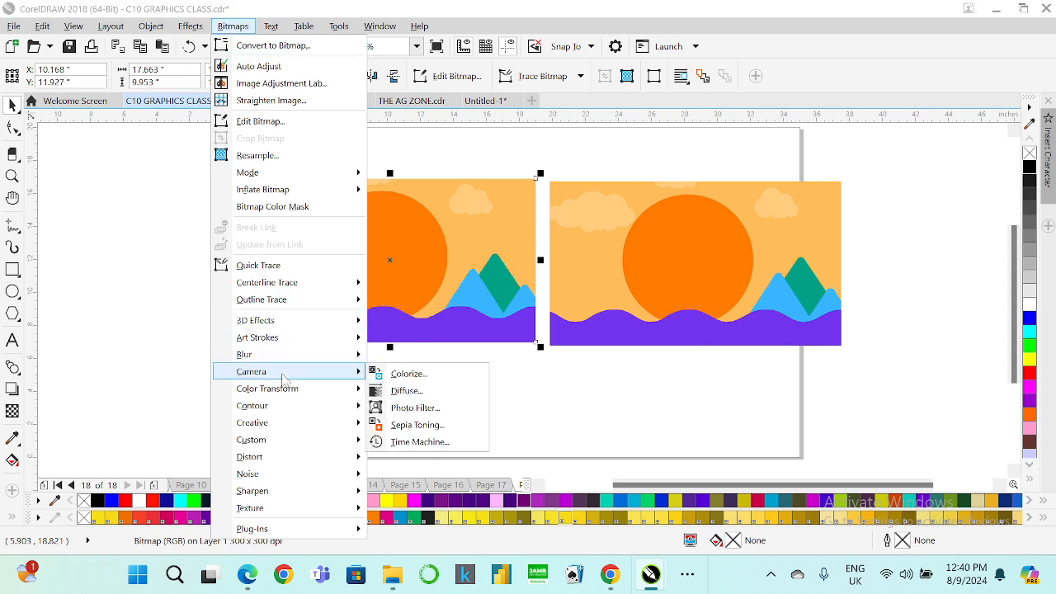
{"action": "mouse_move", "coordinate": [310, 358]}
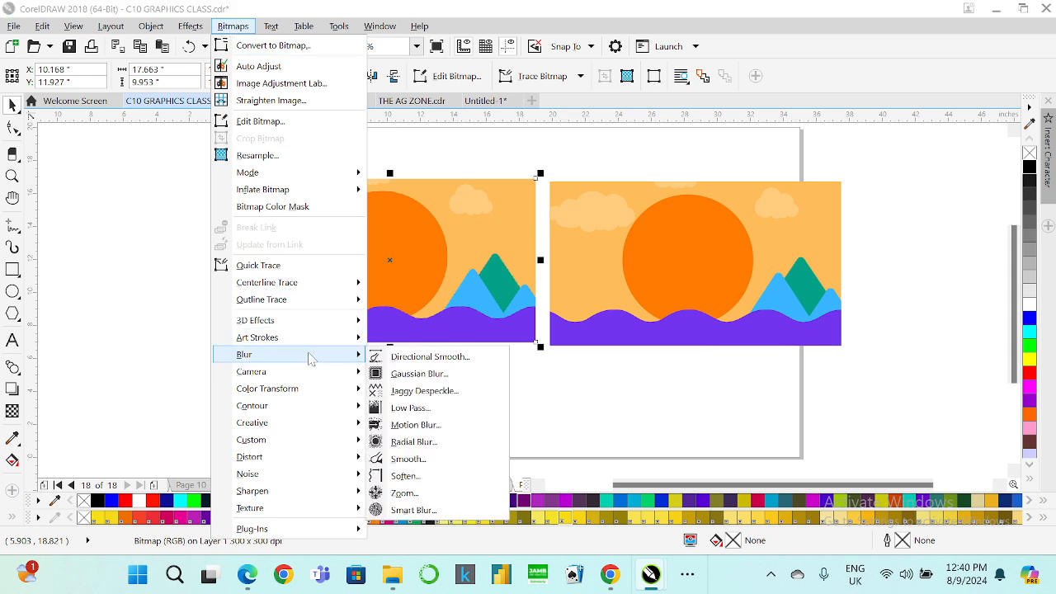
{"action": "left_click", "coordinate": [417, 374]}
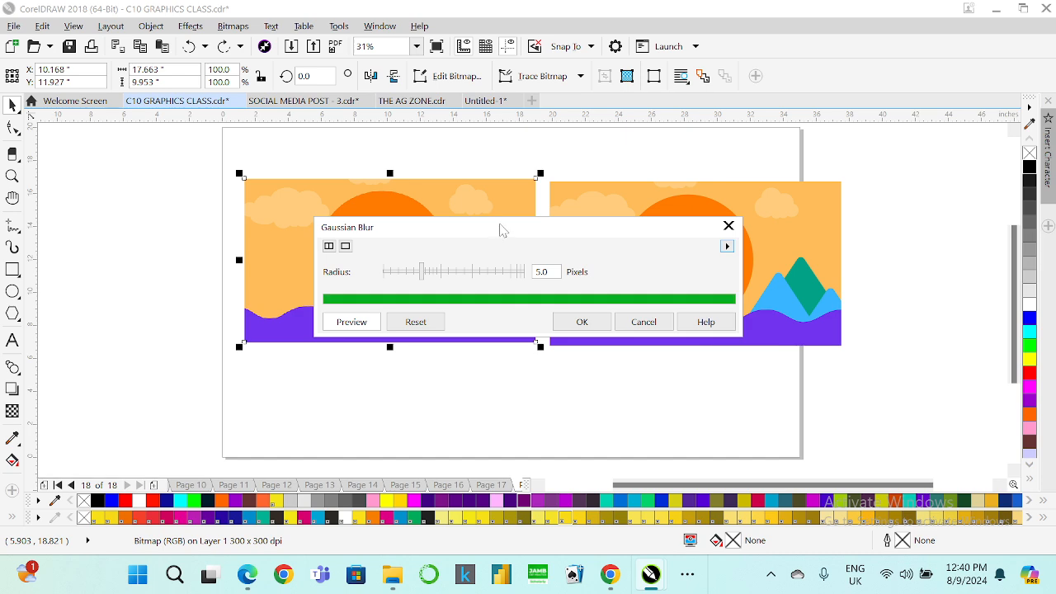
{"action": "left_click_drag", "start_coordinate": [500, 234], "coordinate": [577, 344]}
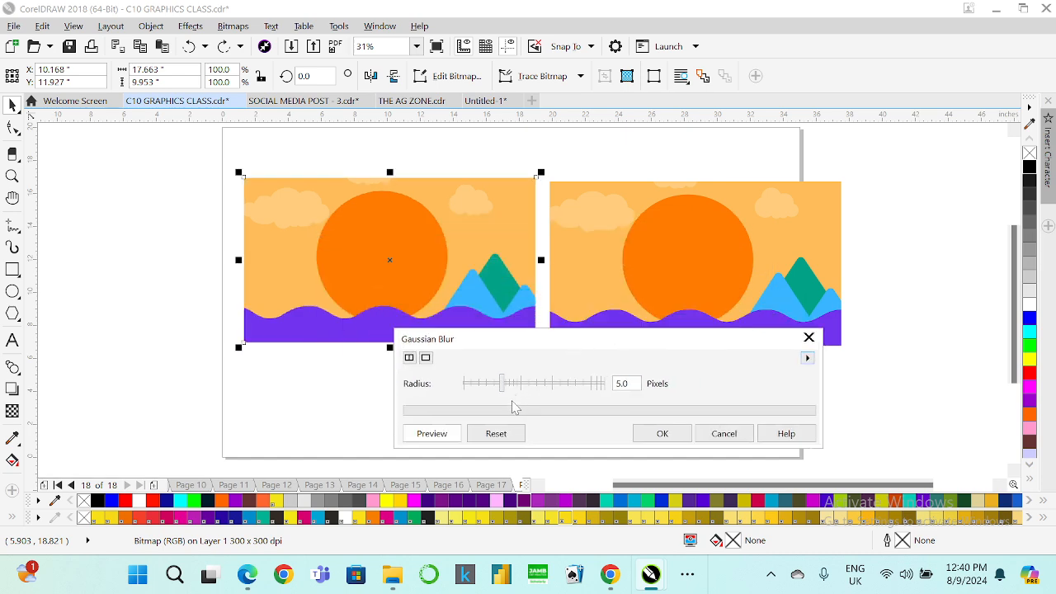
{"action": "left_click", "coordinate": [539, 385]}
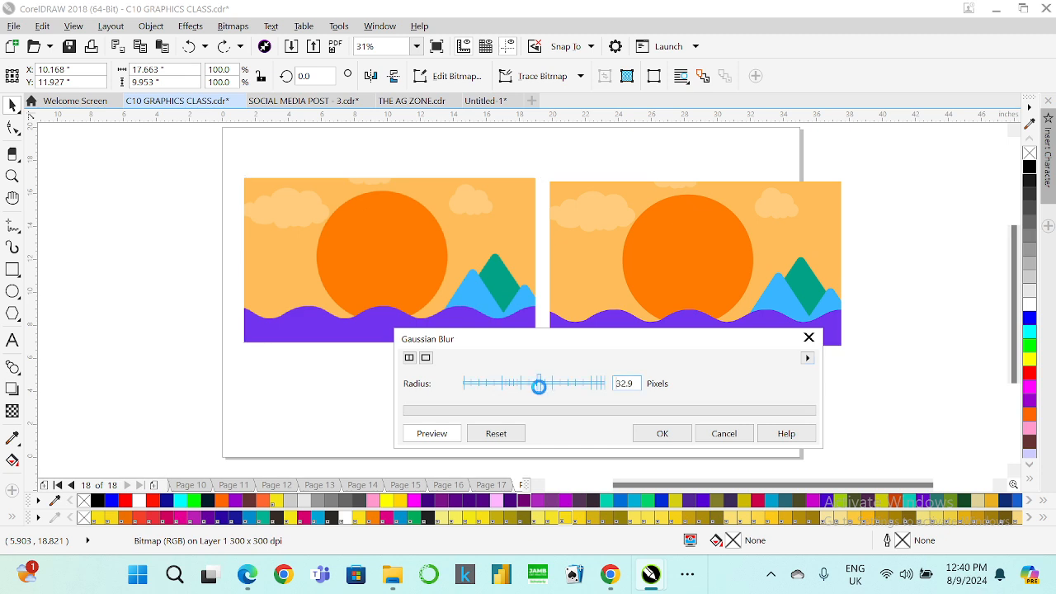
{"action": "left_click", "coordinate": [556, 384]}
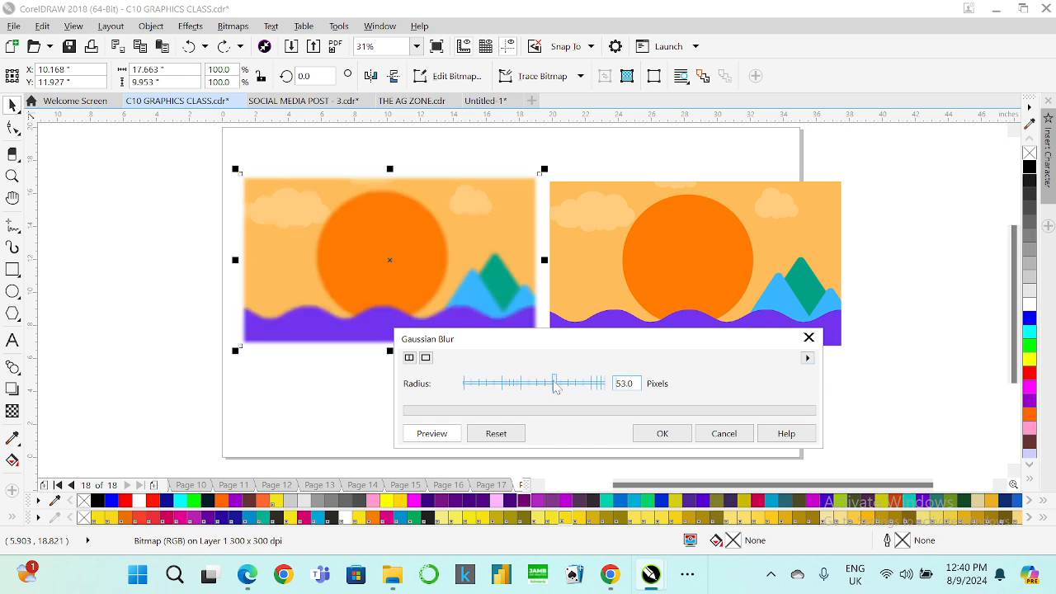
{"action": "left_click", "coordinate": [582, 383]}
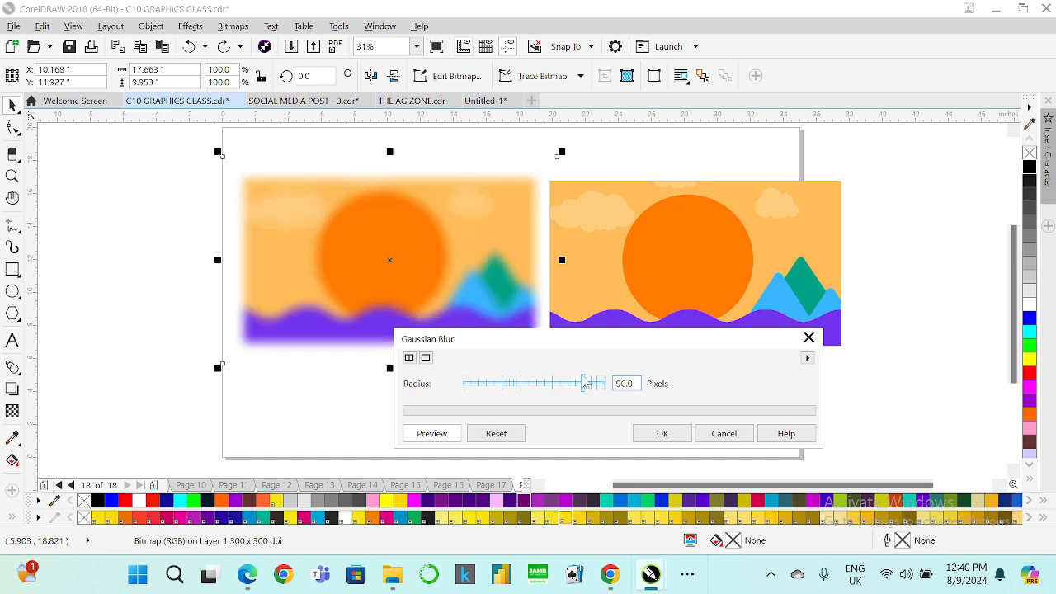
{"action": "left_click", "coordinate": [725, 435]}
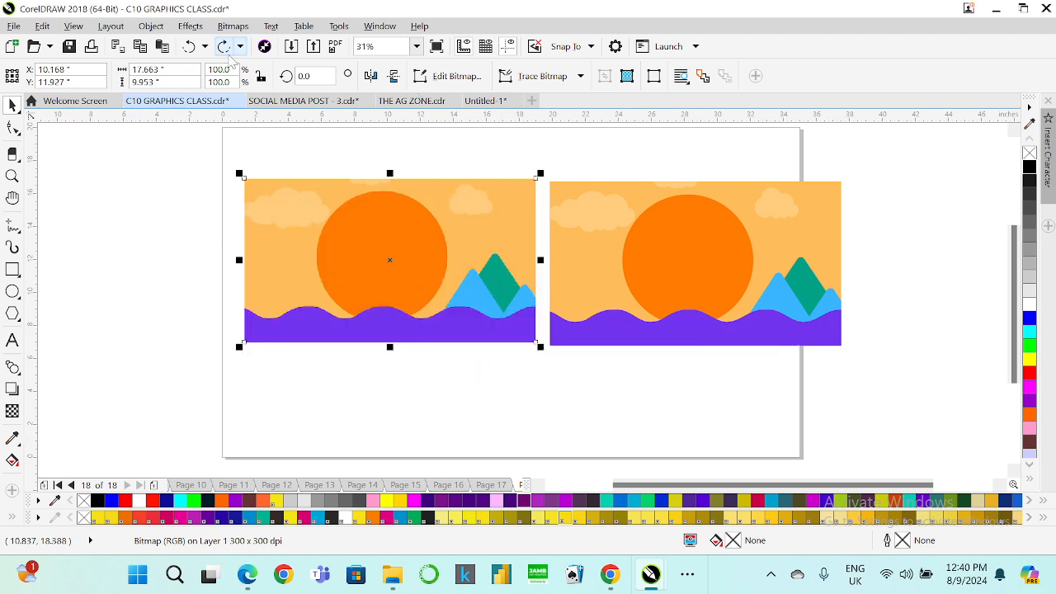
- Open the Add Noise effect for the bitmap and move its dialog clear of the image
{"action": "left_click", "coordinate": [232, 25]}
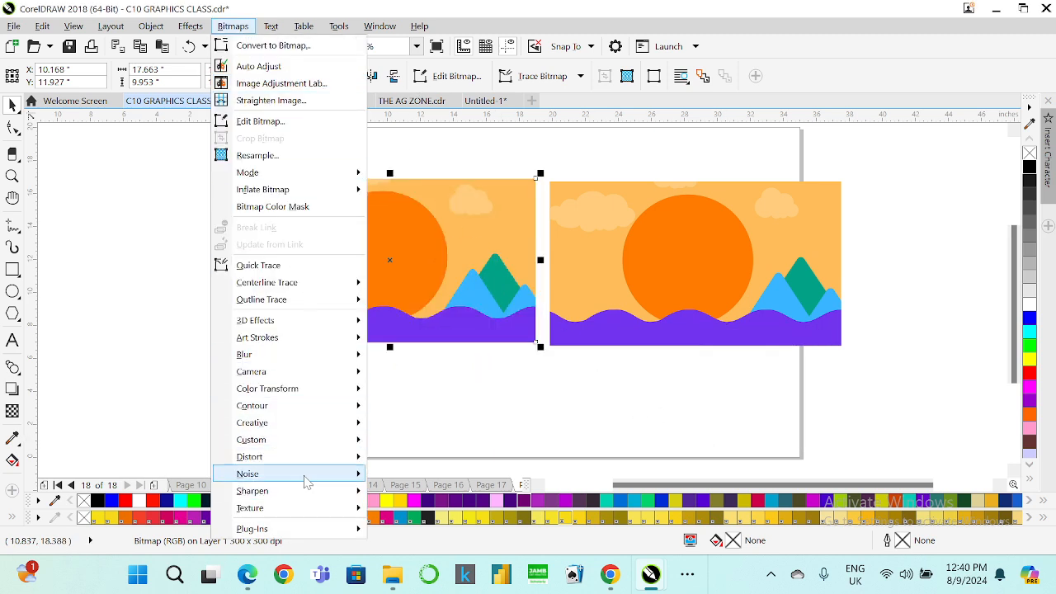
{"action": "mouse_move", "coordinate": [310, 483]}
{"action": "left_click", "coordinate": [404, 460]}
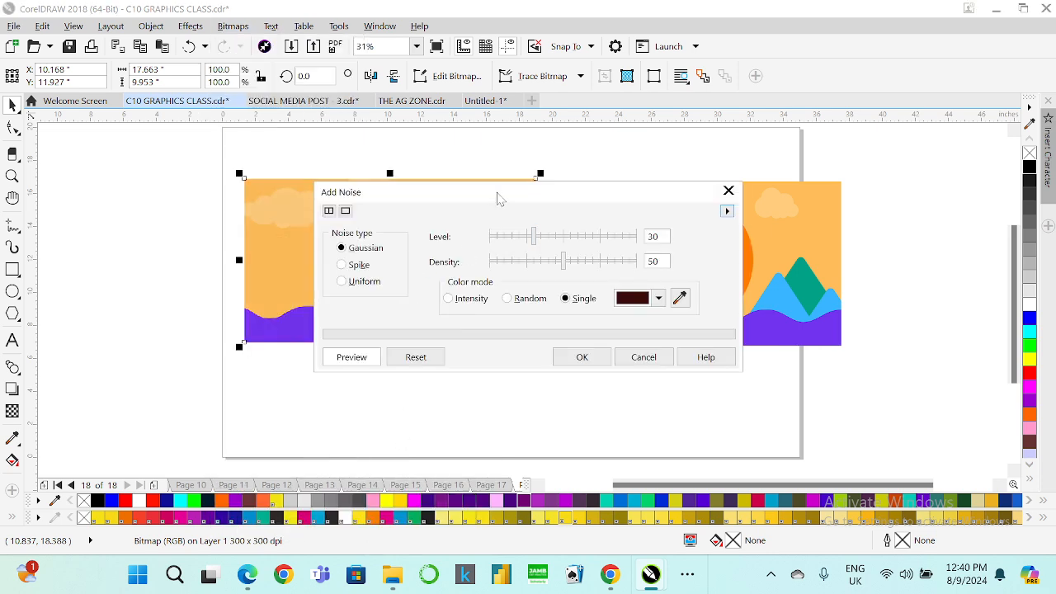
{"action": "left_click_drag", "start_coordinate": [498, 198], "coordinate": [742, 249]}
- Try the orange sampled from the sun and a dark brown #4F2806 as the single noise color
{"action": "left_click", "coordinate": [901, 350]}
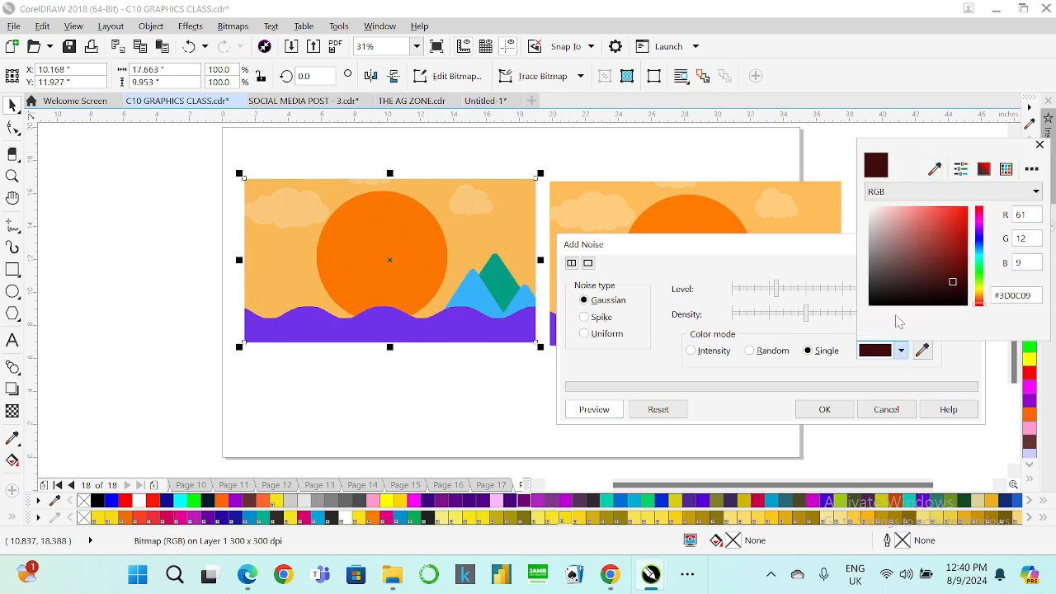
{"action": "left_click", "coordinate": [935, 168]}
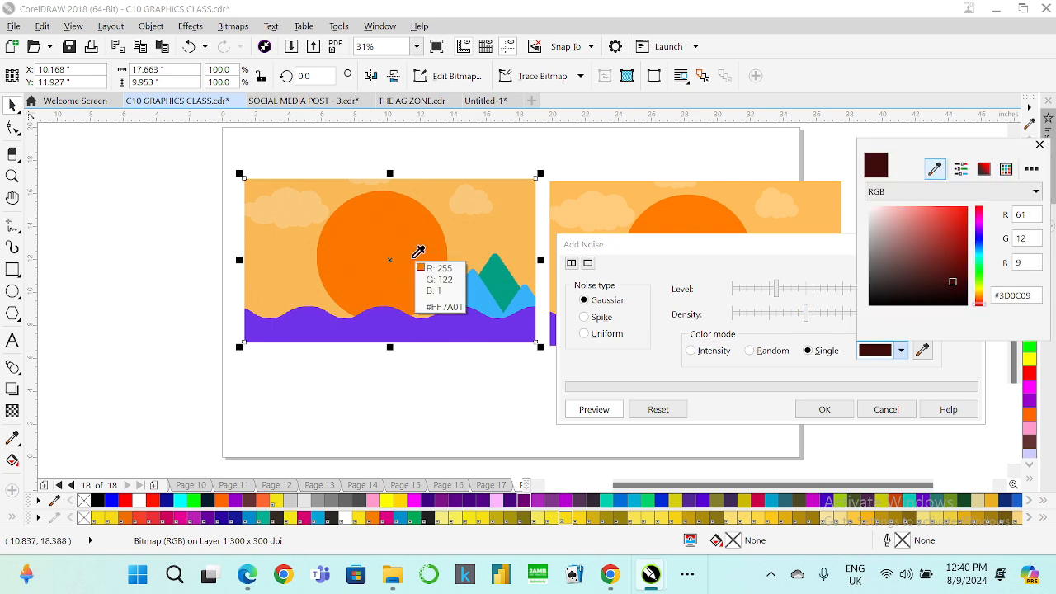
{"action": "left_click", "coordinate": [412, 263]}
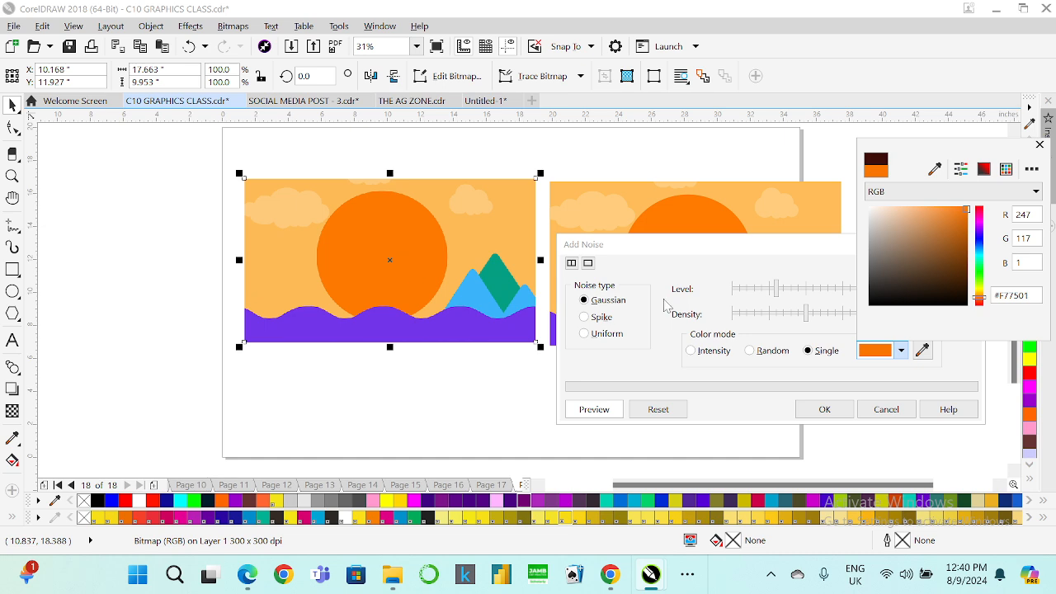
{"action": "left_click", "coordinate": [959, 276]}
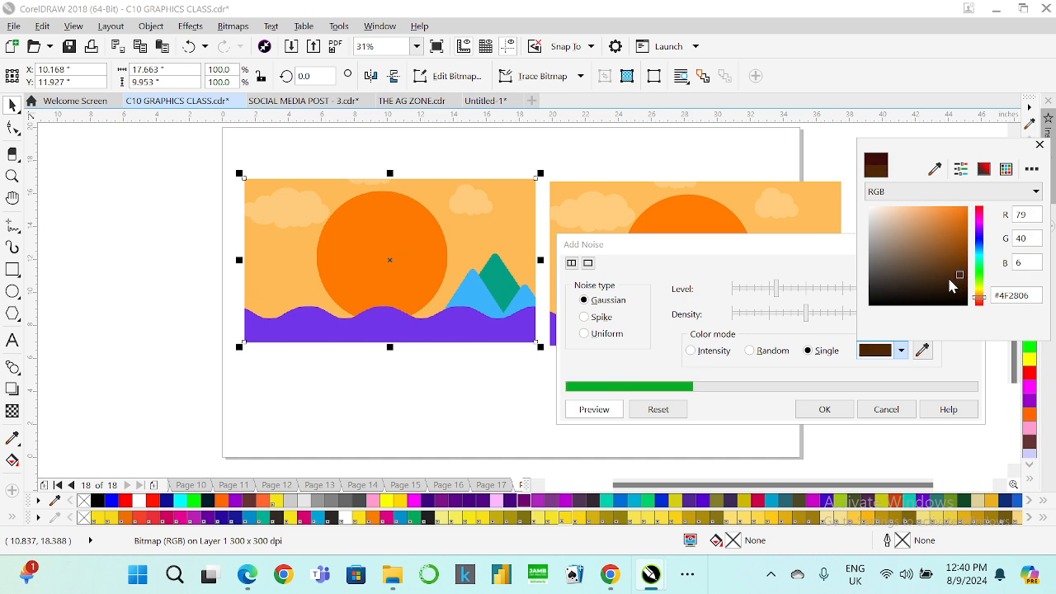
{"action": "left_click", "coordinate": [730, 383]}
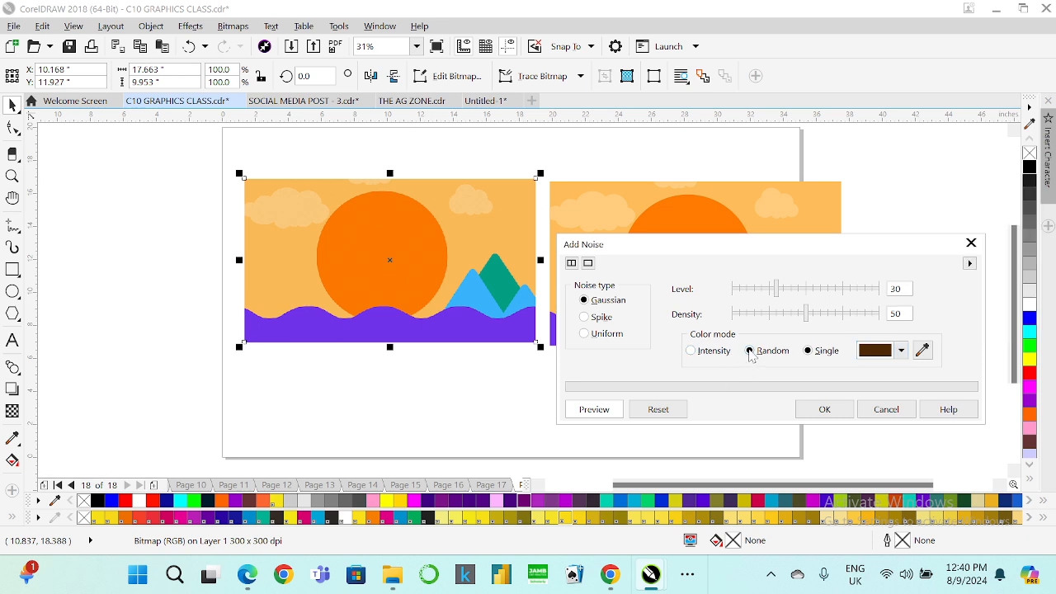
- Apply Gaussian noise to the bitmap in random color mode with level 30 and density 50
{"action": "left_click", "coordinate": [750, 351]}
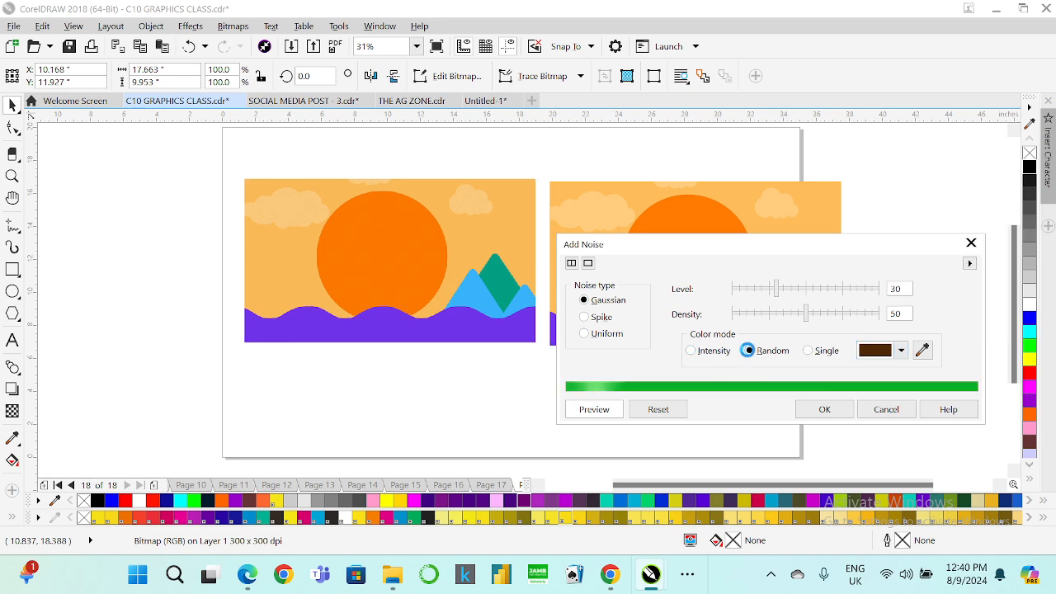
{"action": "left_click", "coordinate": [825, 410]}
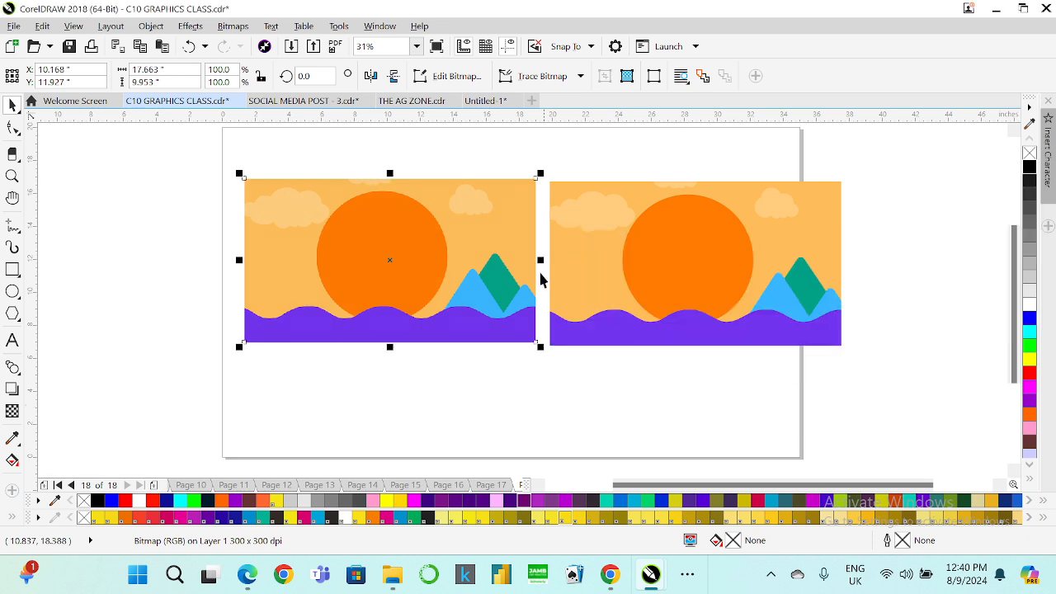
{"action": "scroll", "coordinate": [495, 258], "scroll_direction": "up", "scroll_amount": 6}
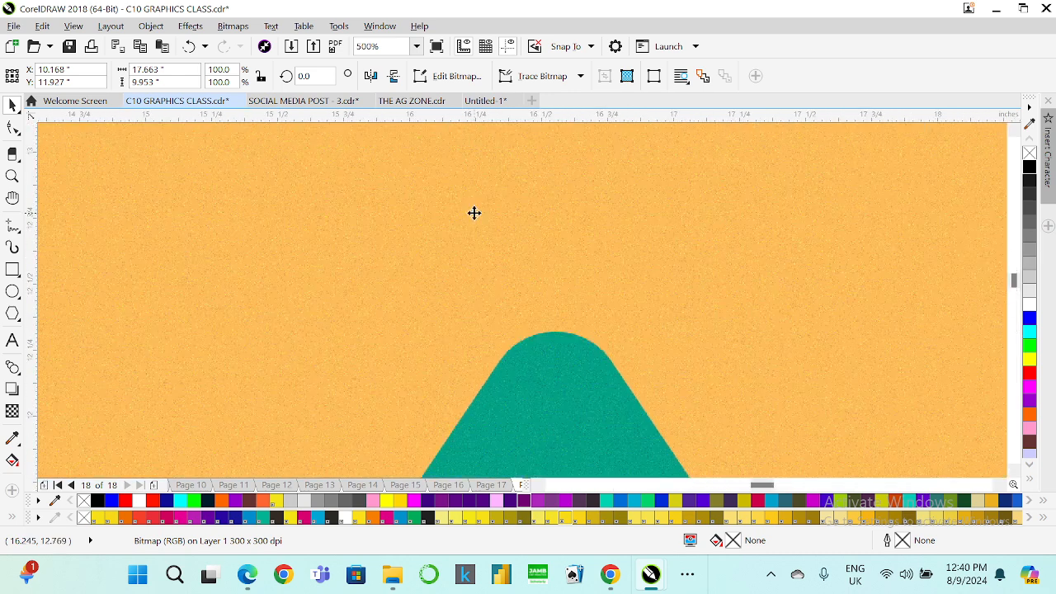
- Scale both landscape copies together to about 29.66 inches overall width, level them with each other and shift them slightly up the page
{"action": "scroll", "coordinate": [575, 366], "scroll_direction": "down", "scroll_amount": 4}
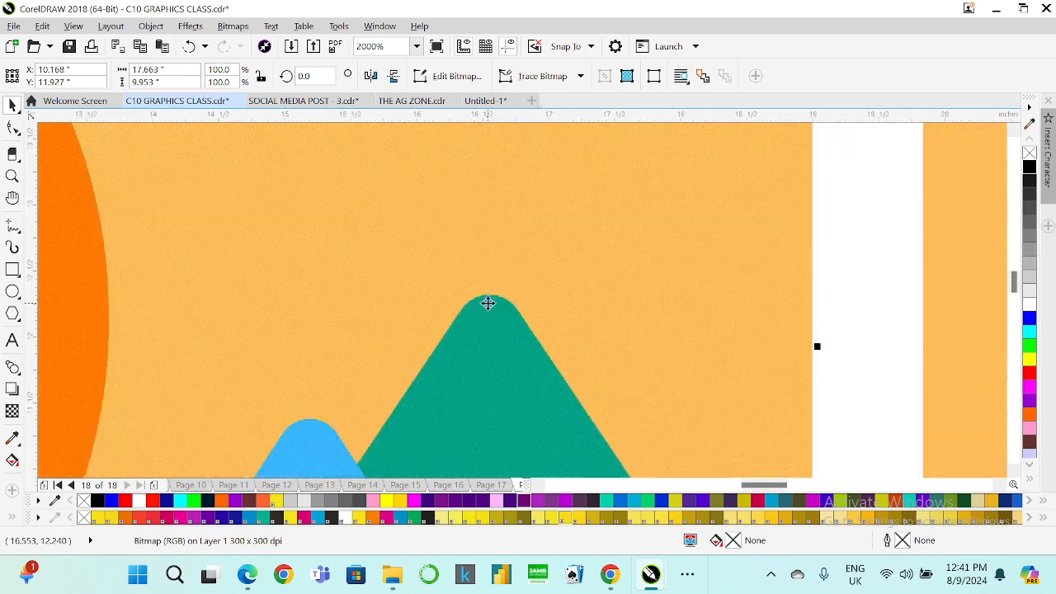
{"action": "scroll", "coordinate": [487, 303], "scroll_direction": "down", "scroll_amount": 6}
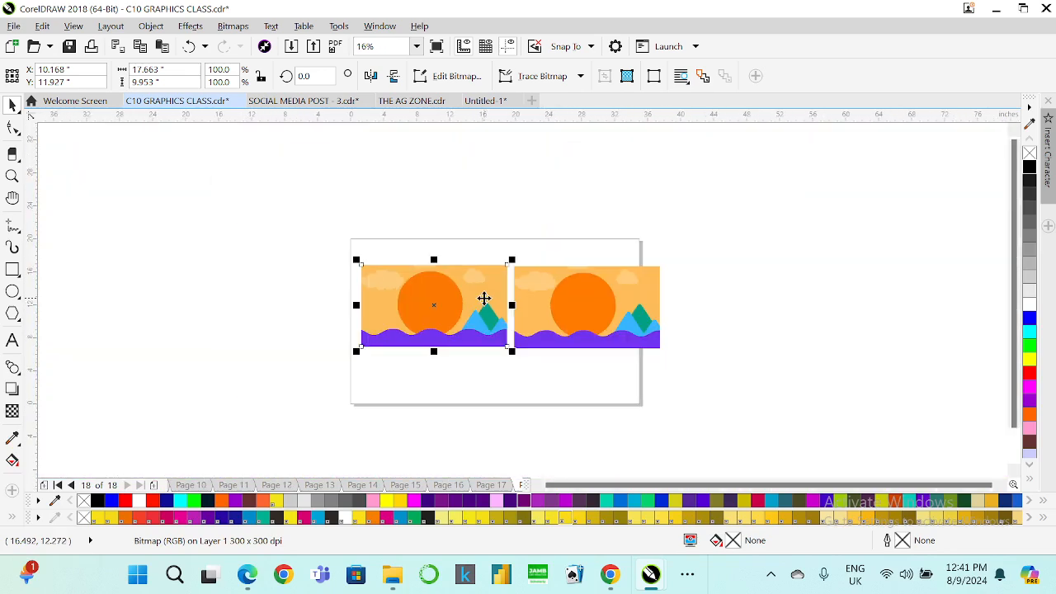
{"action": "left_click", "coordinate": [572, 316]}
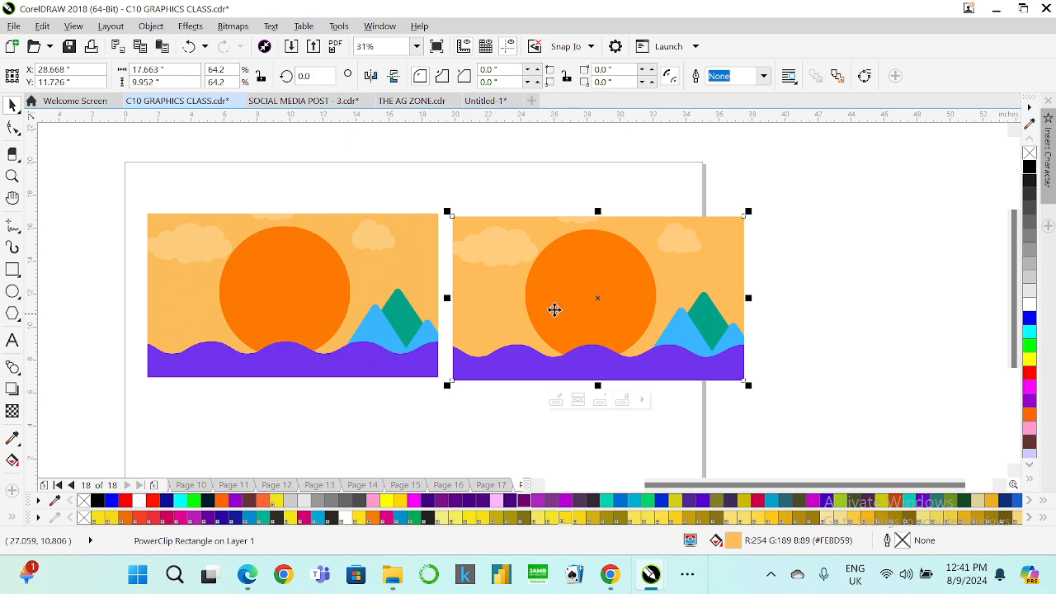
{"action": "left_click_drag", "start_coordinate": [839, 162], "coordinate": [82, 413]}
{"action": "left_click_drag", "start_coordinate": [746, 390], "coordinate": [641, 356]}
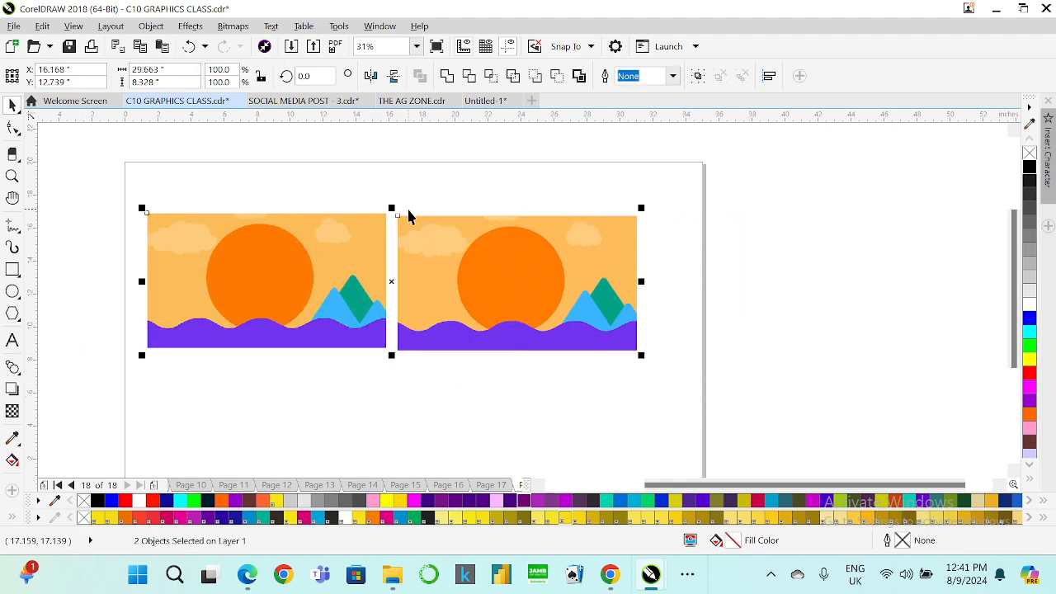
{"action": "left_click_drag", "start_coordinate": [443, 244], "coordinate": [446, 231]}
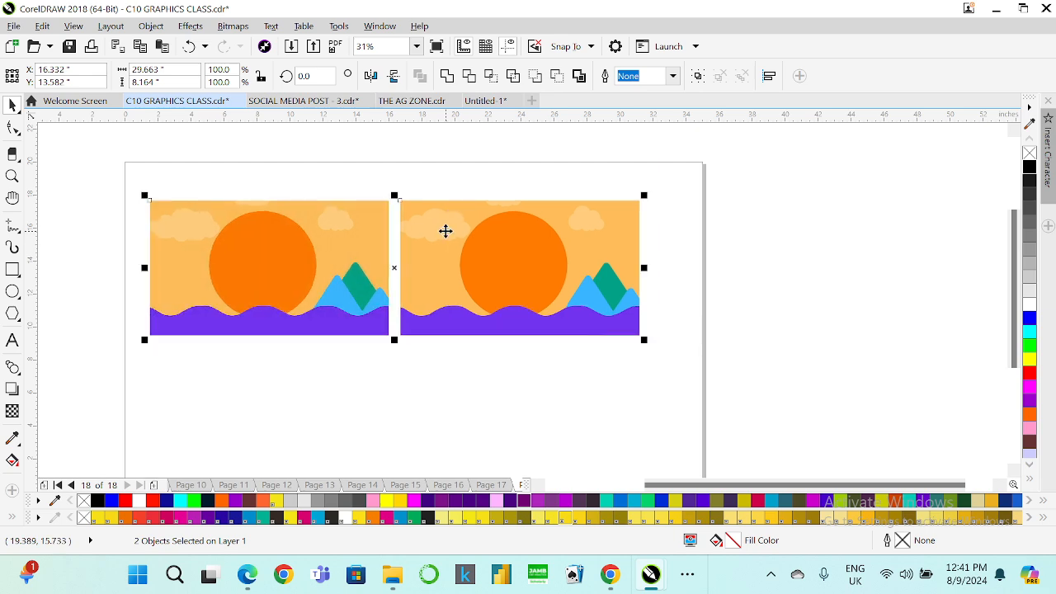
{"action": "left_click", "coordinate": [675, 221]}
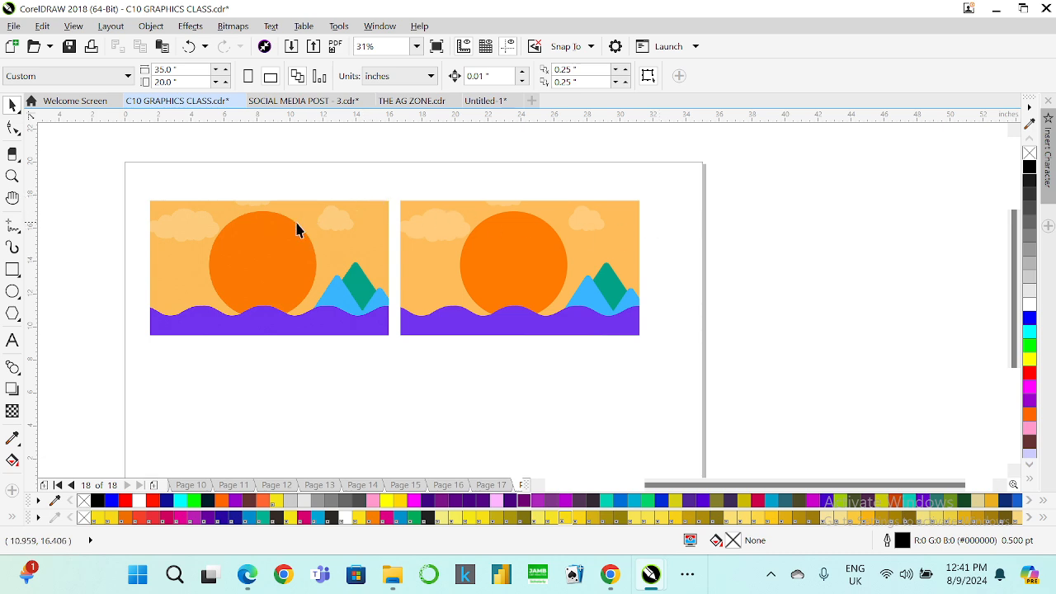
- Switch to Chrome and look through the "simple illustration" image results beyond the sunset landscape for other vector examples
{"action": "left_click", "coordinate": [610, 575]}
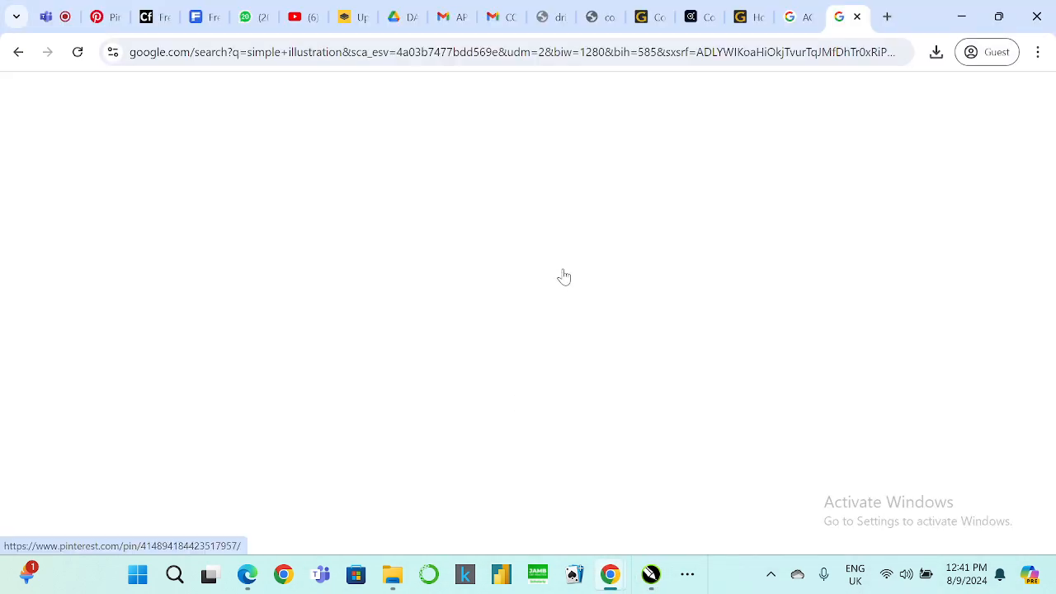
{"action": "scroll", "coordinate": [504, 349], "scroll_direction": "down", "scroll_amount": 2}
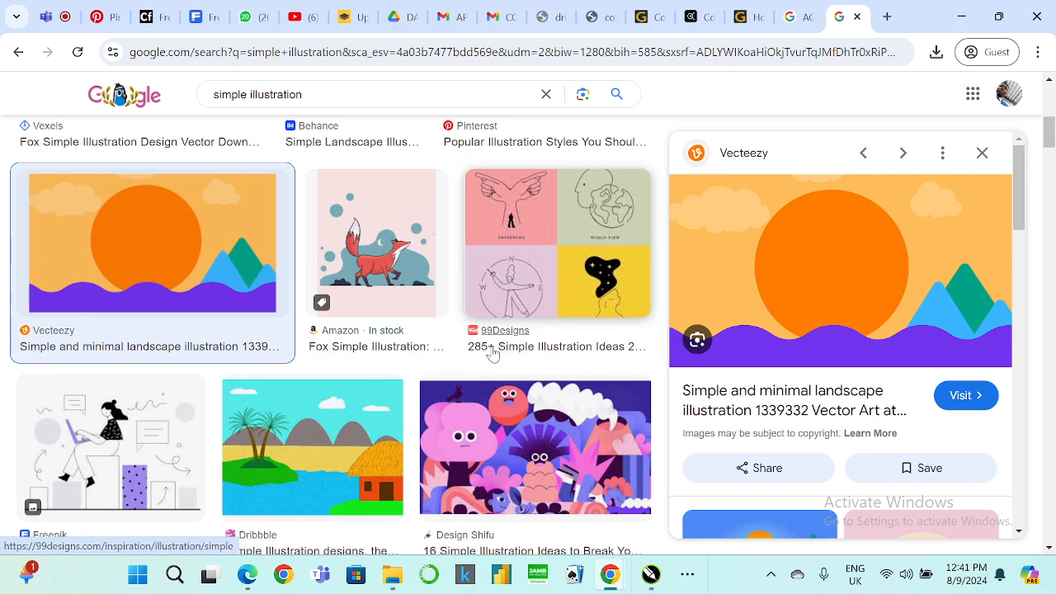
{"action": "scroll", "coordinate": [487, 353], "scroll_direction": "down", "scroll_amount": 3}
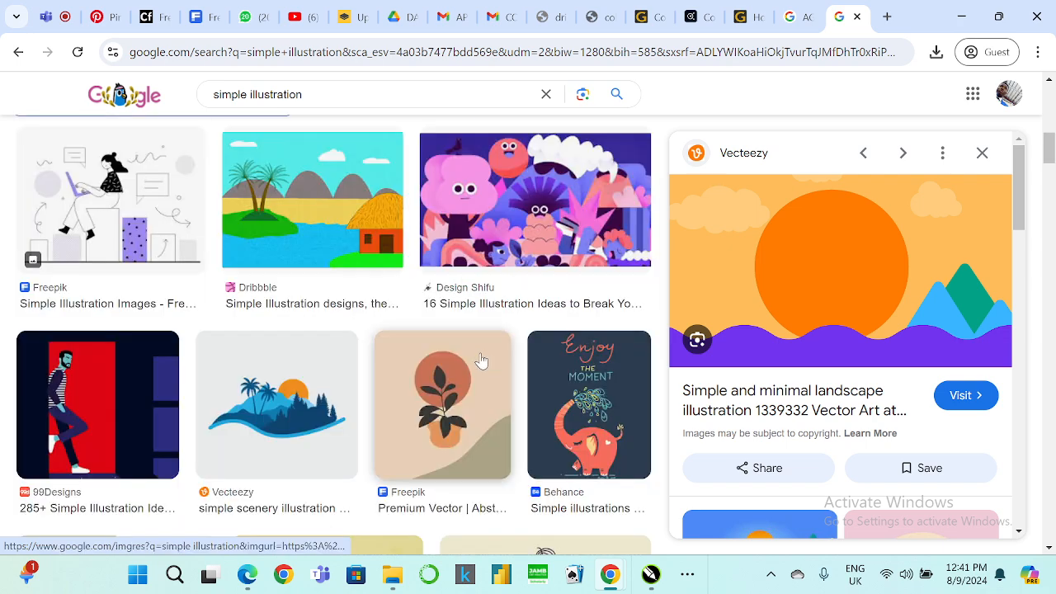
{"action": "scroll", "coordinate": [481, 361], "scroll_direction": "down", "scroll_amount": 3}
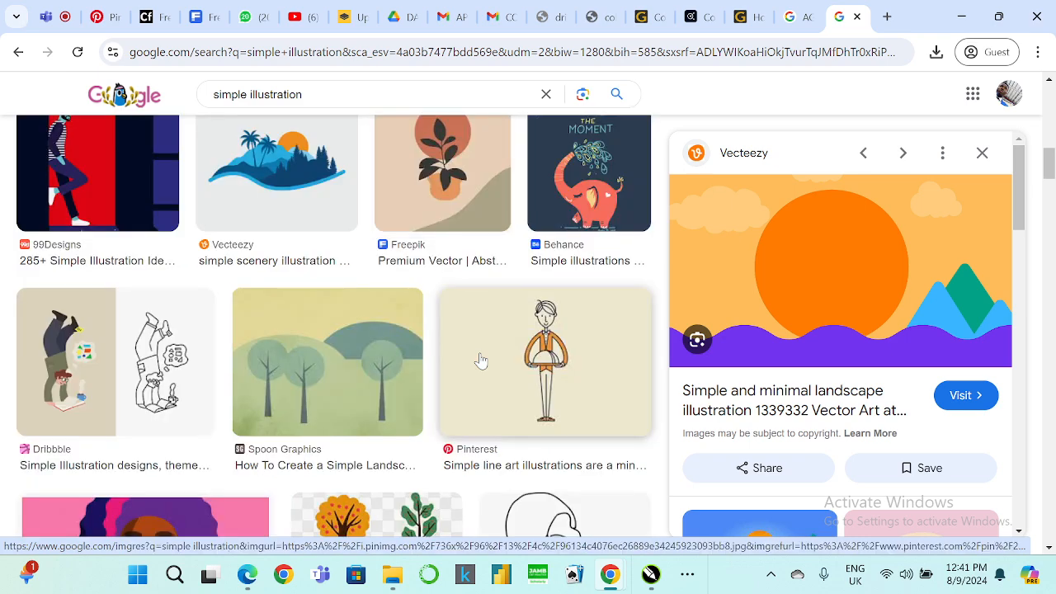
{"action": "scroll", "coordinate": [481, 361], "scroll_direction": "down", "scroll_amount": 3}
{"action": "scroll", "coordinate": [481, 360], "scroll_direction": "up", "scroll_amount": 2}
{"action": "scroll", "coordinate": [481, 360], "scroll_direction": "down", "scroll_amount": 1}
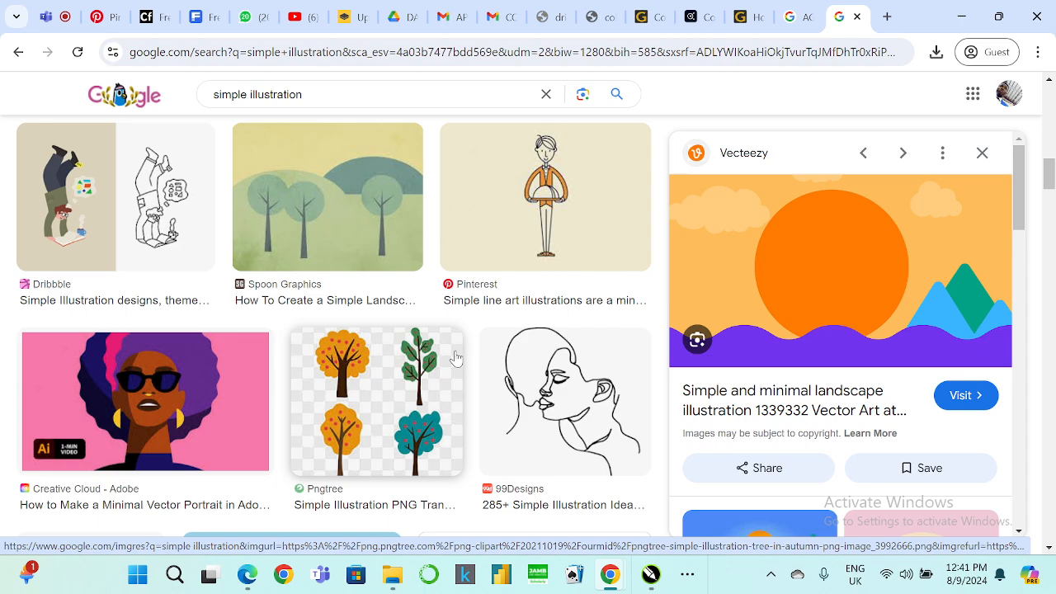
{"action": "scroll", "coordinate": [450, 364], "scroll_direction": "down", "scroll_amount": 4}
{"action": "scroll", "coordinate": [440, 373], "scroll_direction": "up", "scroll_amount": 5}
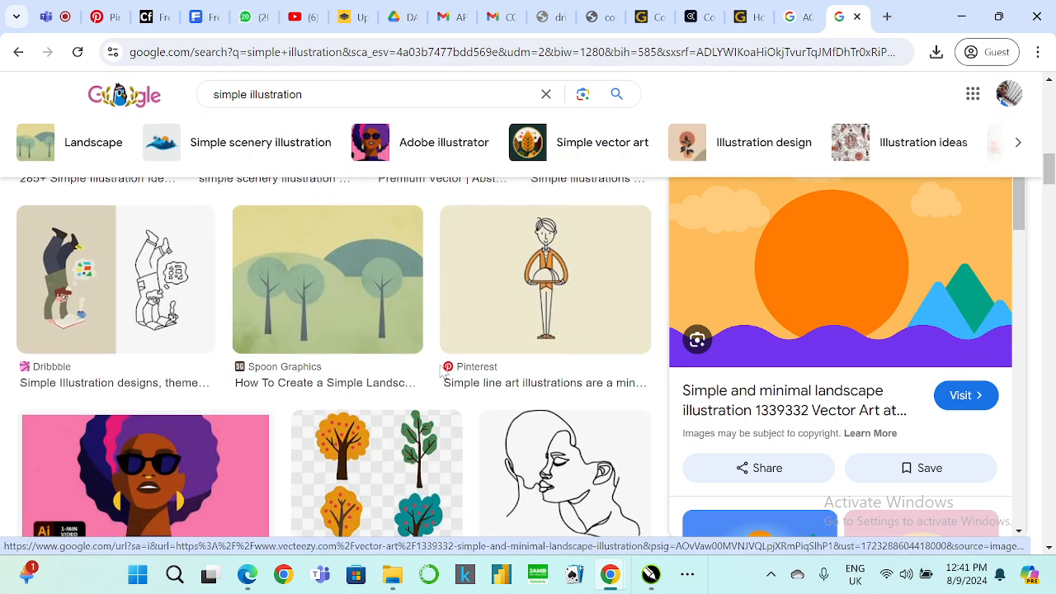
{"action": "scroll", "coordinate": [171, 347], "scroll_direction": "down", "scroll_amount": 2}
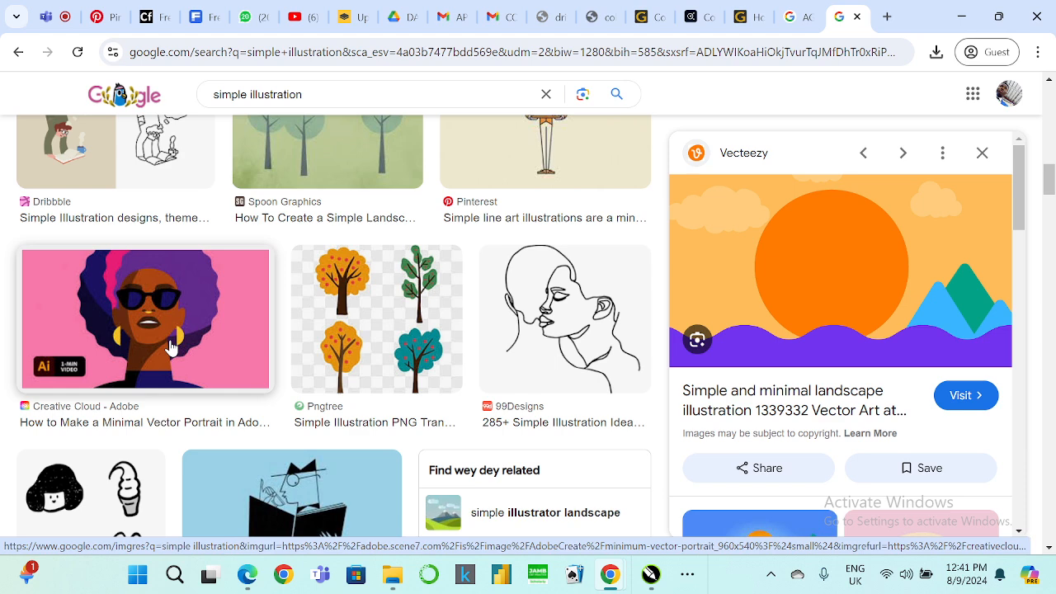
- Preview the Creative Cloud minimal vector portrait of the woman in sunglasses and look over its related images
{"action": "left_click", "coordinate": [171, 347]}
{"action": "scroll", "coordinate": [862, 298], "scroll_direction": "down", "scroll_amount": 1}
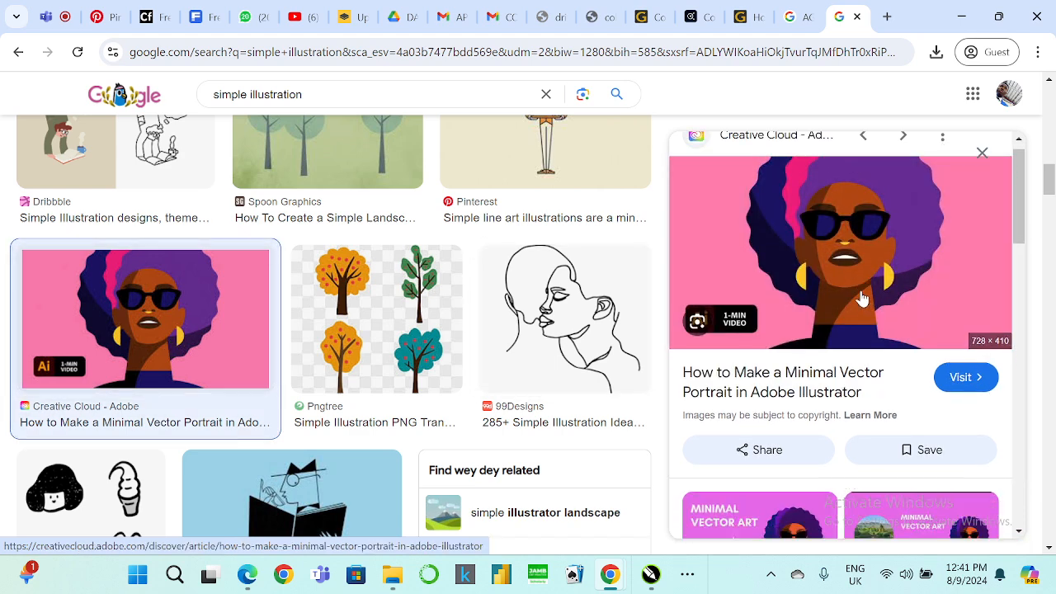
{"action": "scroll", "coordinate": [862, 299], "scroll_direction": "down", "scroll_amount": 2}
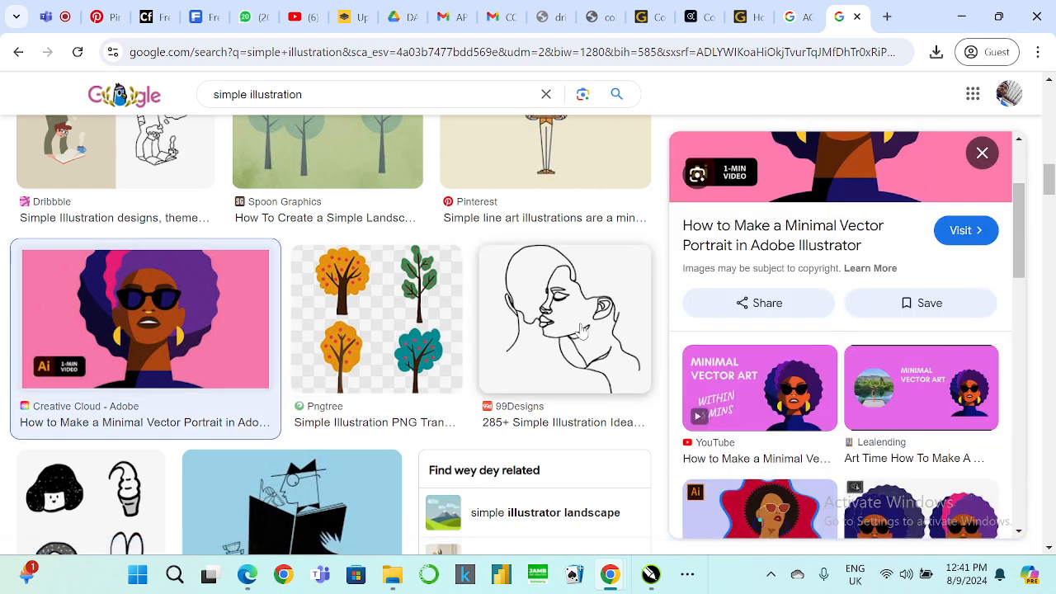
{"action": "scroll", "coordinate": [460, 386], "scroll_direction": "up", "scroll_amount": 10}
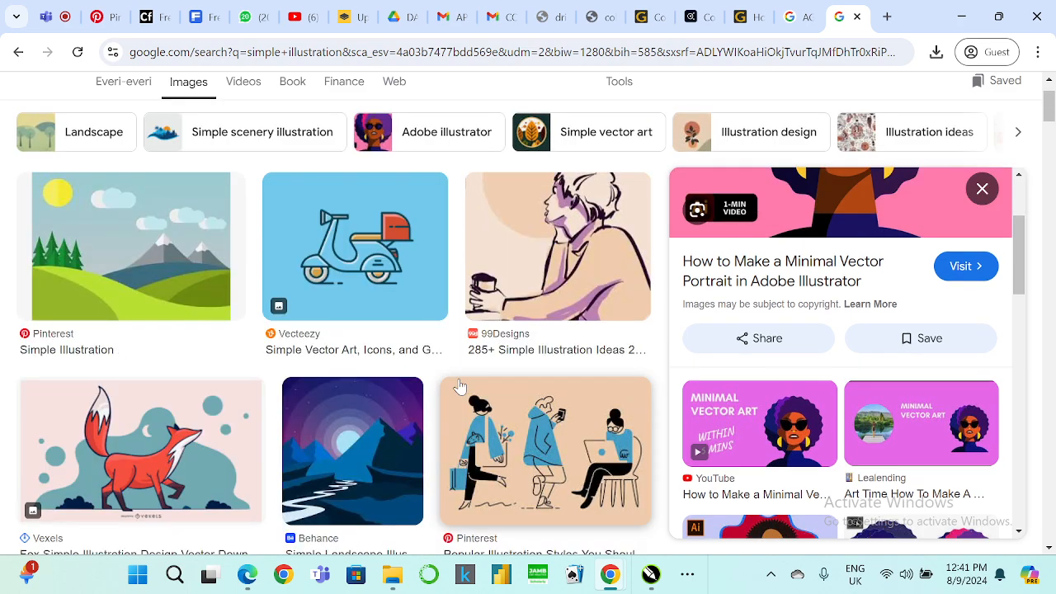
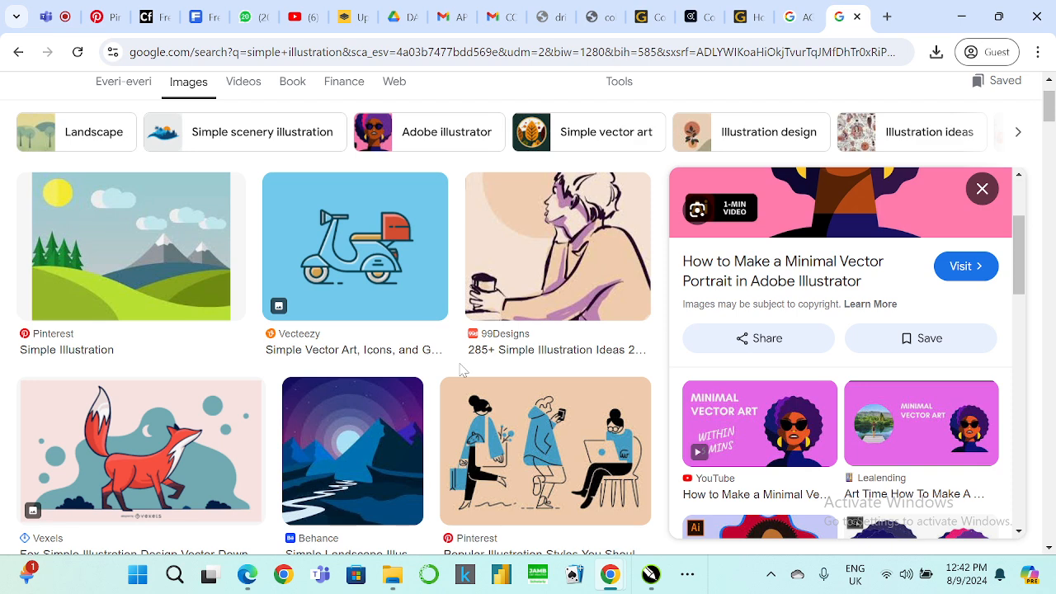
{"action": "scroll", "coordinate": [382, 371], "scroll_direction": "up", "scroll_amount": 1}
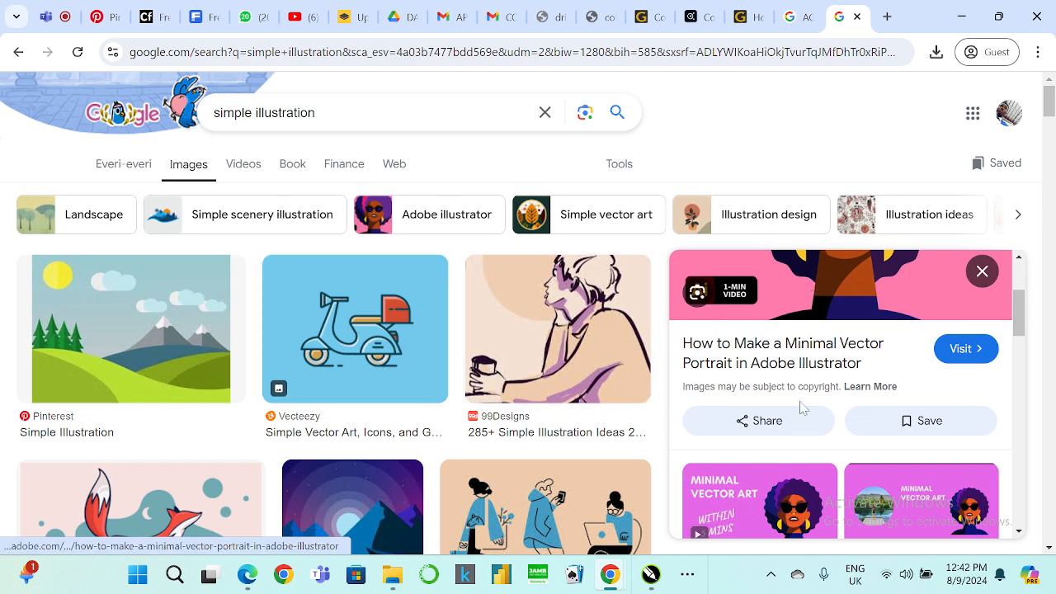
{"action": "scroll", "coordinate": [802, 407], "scroll_direction": "up", "scroll_amount": 2}
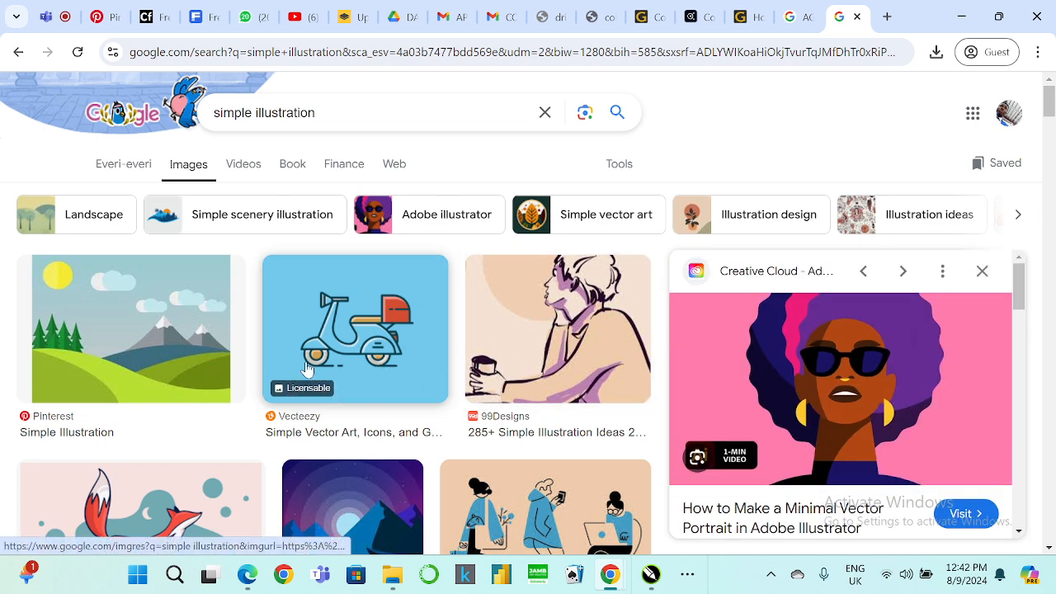
- Look further down the simple illustration results, past the portrait, for more flat and textured illustration examples
{"action": "scroll", "coordinate": [306, 368], "scroll_direction": "down", "scroll_amount": 5}
{"action": "scroll", "coordinate": [306, 368], "scroll_direction": "down", "scroll_amount": 10}
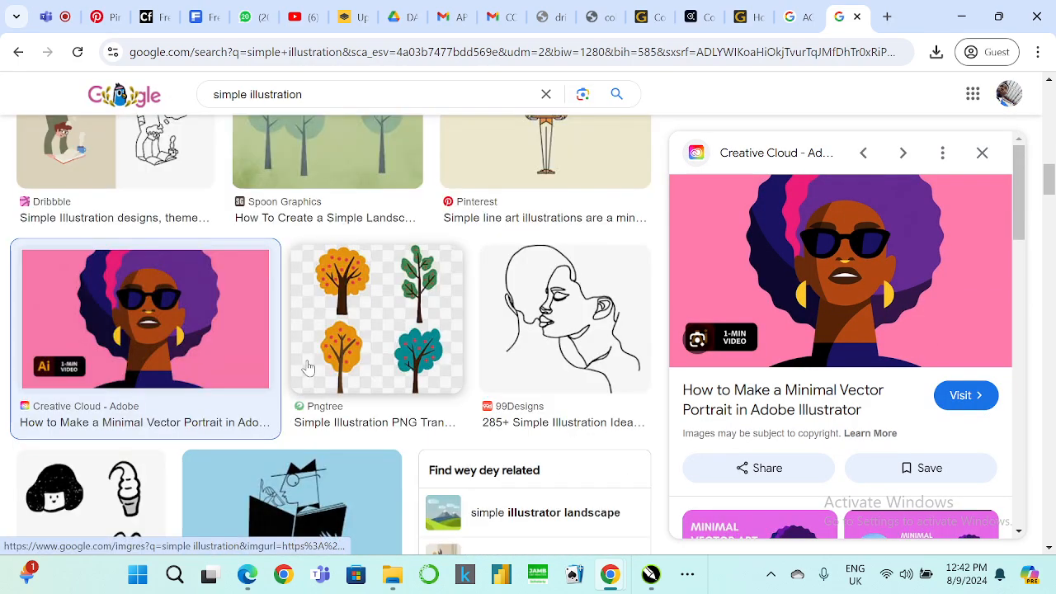
{"action": "scroll", "coordinate": [307, 367], "scroll_direction": "down", "scroll_amount": 10}
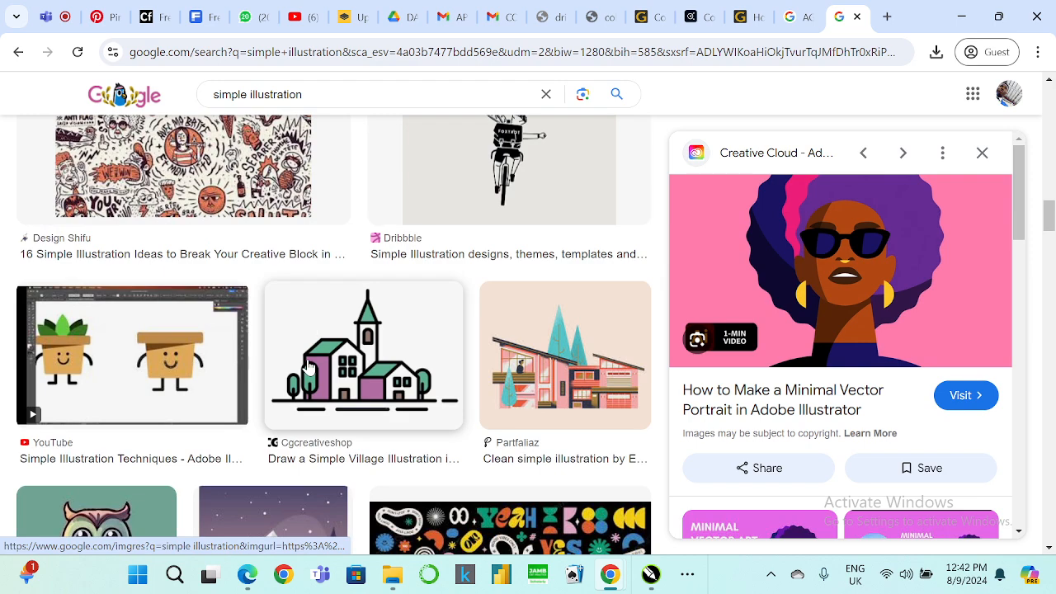
{"action": "scroll", "coordinate": [307, 368], "scroll_direction": "down", "scroll_amount": 6}
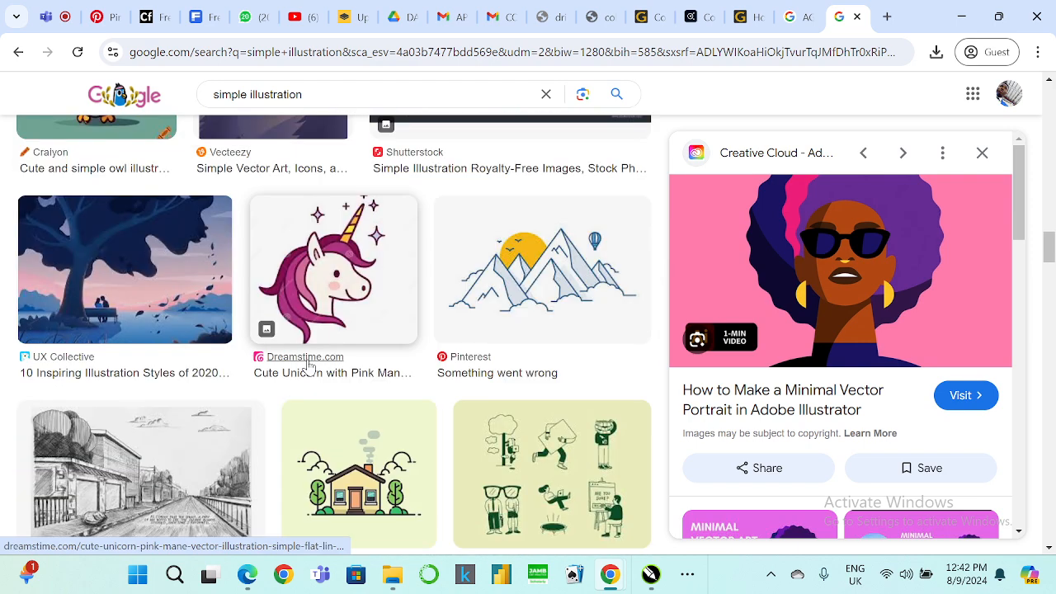
{"action": "scroll", "coordinate": [307, 367], "scroll_direction": "down", "scroll_amount": 5}
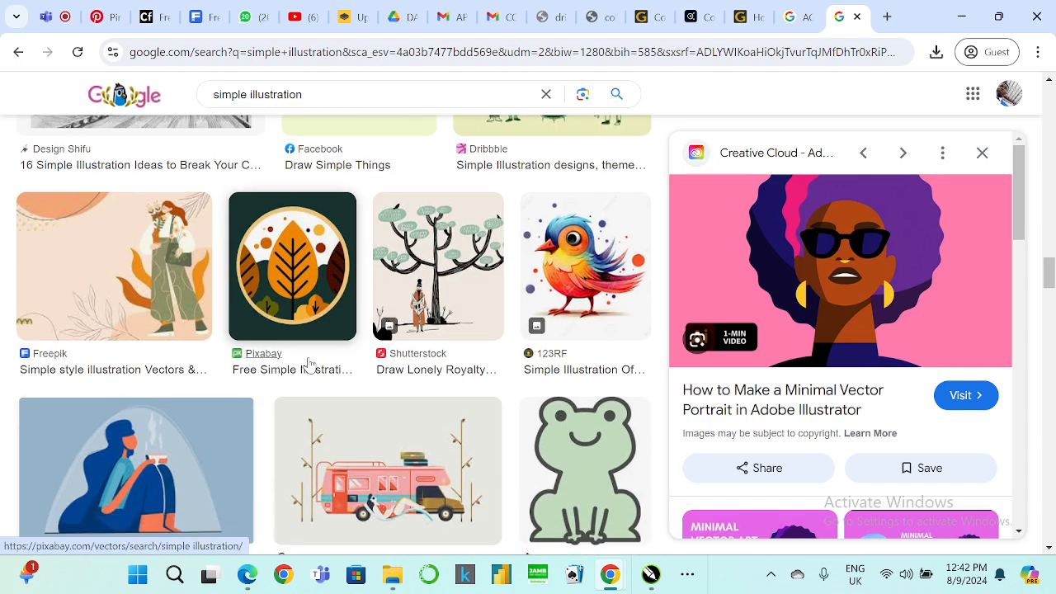
{"action": "scroll", "coordinate": [308, 365], "scroll_direction": "down", "scroll_amount": 4}
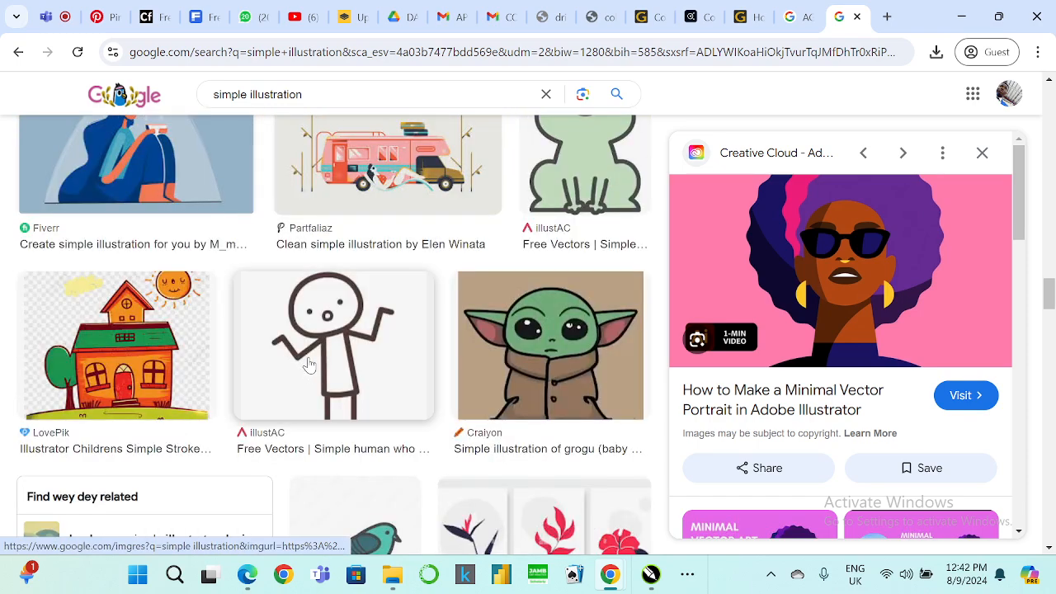
{"action": "scroll", "coordinate": [311, 360], "scroll_direction": "down", "scroll_amount": 5}
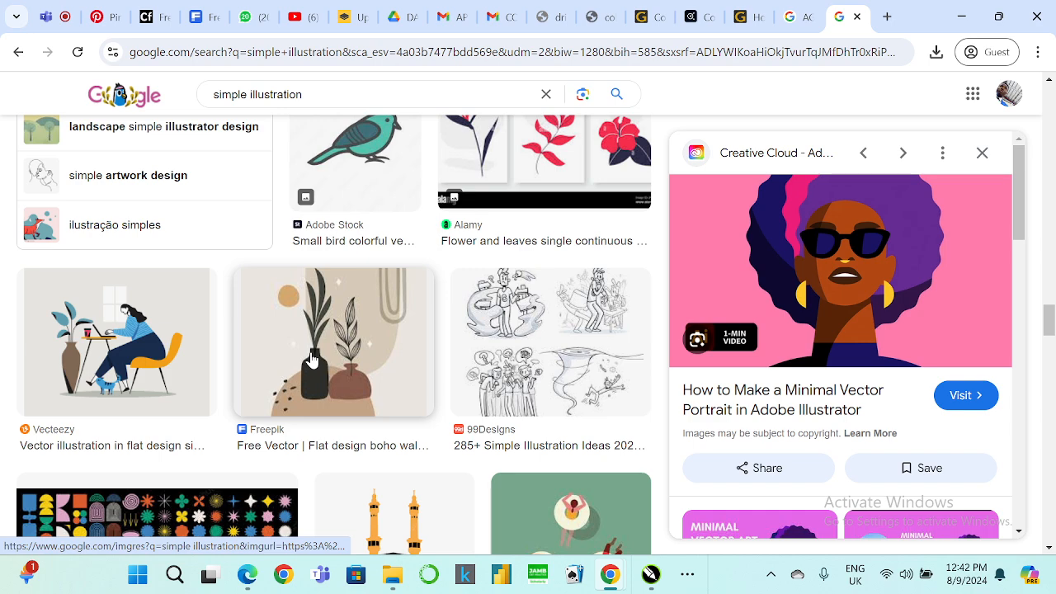
{"action": "scroll", "coordinate": [311, 360], "scroll_direction": "down", "scroll_amount": 5}
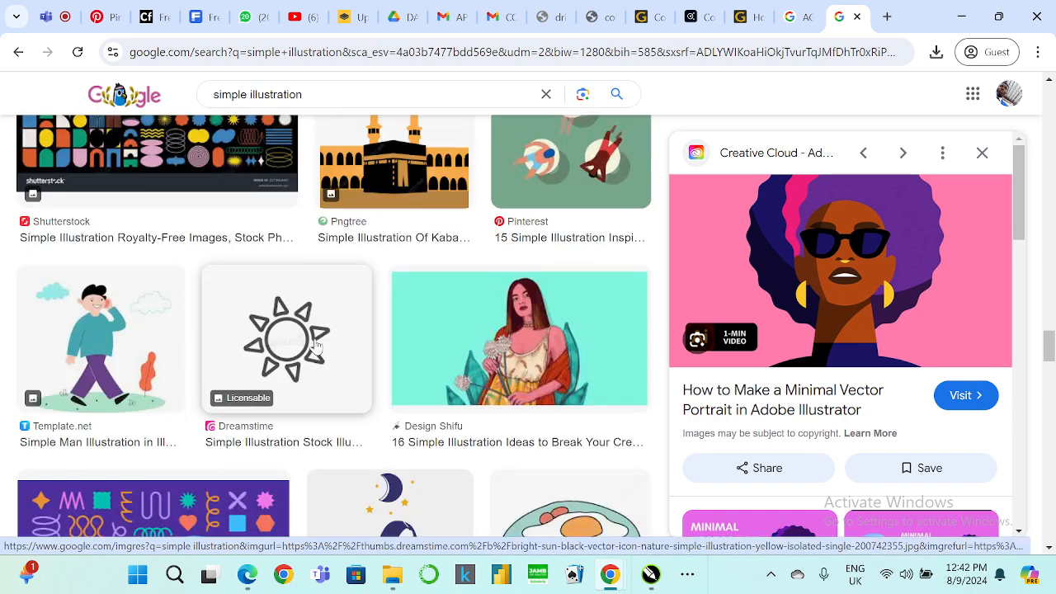
{"action": "scroll", "coordinate": [316, 347], "scroll_direction": "down", "scroll_amount": 4}
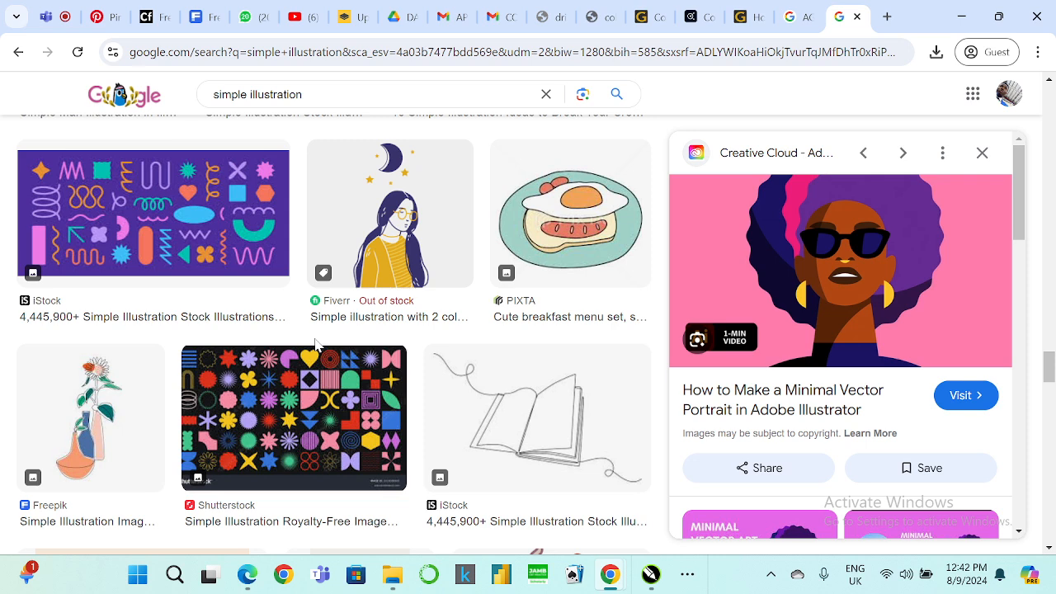
{"action": "scroll", "coordinate": [316, 345], "scroll_direction": "down", "scroll_amount": 5}
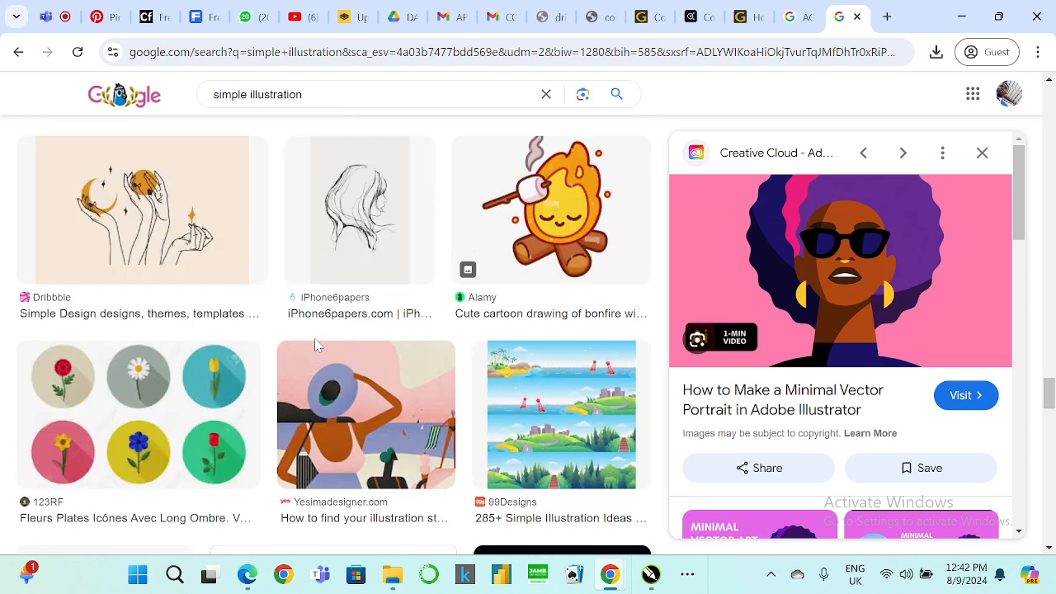
- Preview the Yesimadesigner.com beach illustration of the woman in a sun hat and examine its texture and related images
{"action": "left_click", "coordinate": [419, 419]}
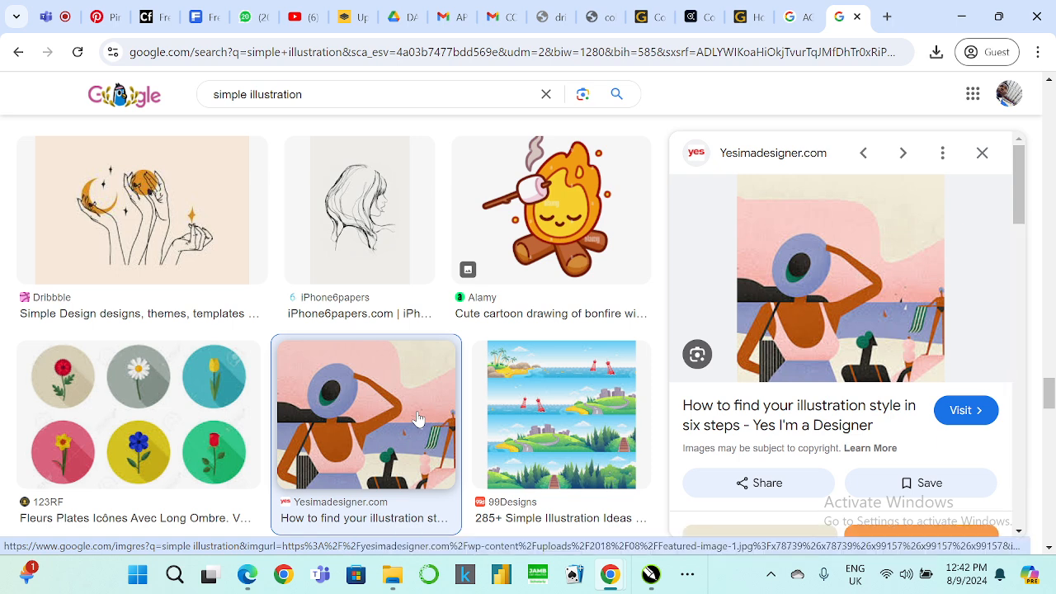
{"action": "scroll", "coordinate": [835, 314], "scroll_direction": "down", "scroll_amount": 4}
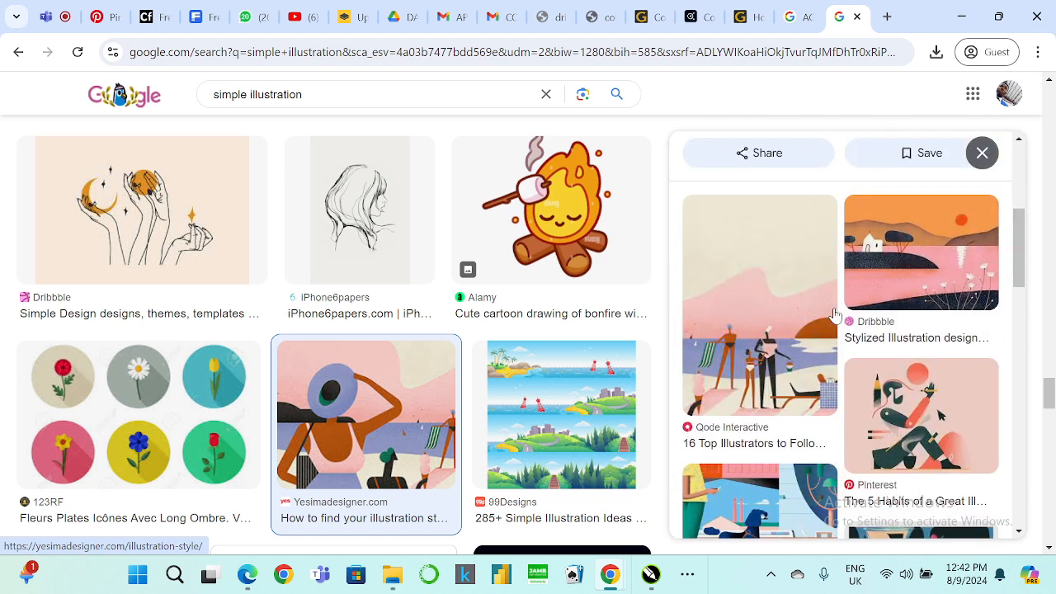
{"action": "scroll", "coordinate": [835, 314], "scroll_direction": "up", "scroll_amount": 4}
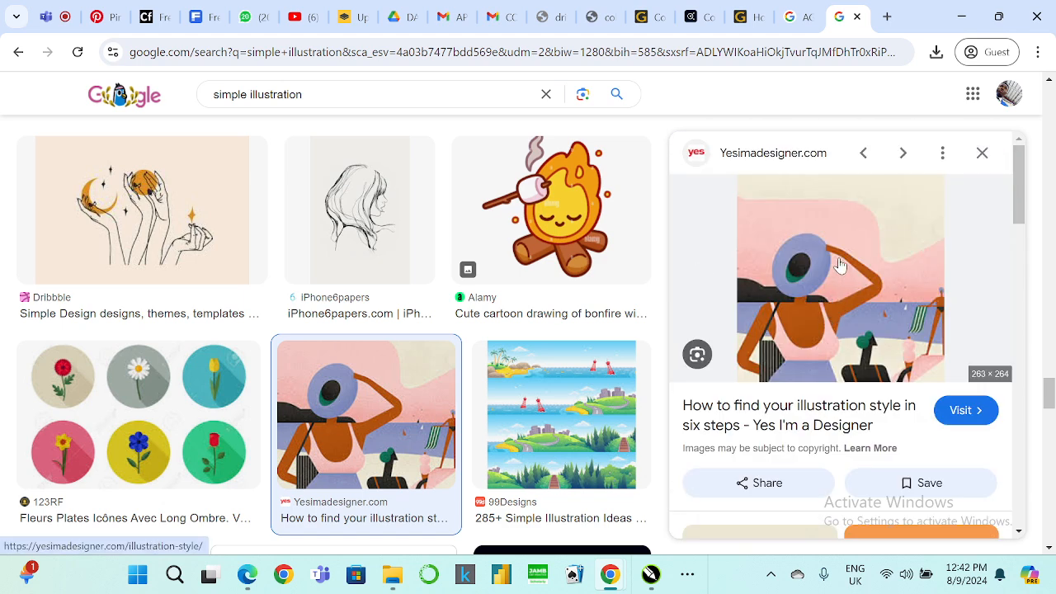
{"action": "scroll", "coordinate": [837, 266], "scroll_direction": "down", "scroll_amount": 8}
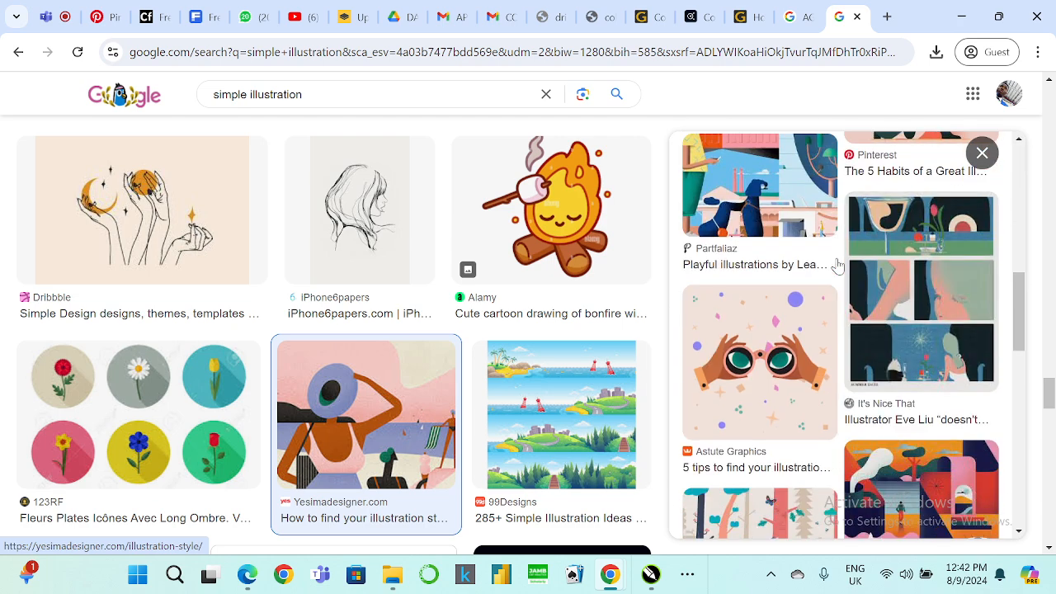
{"action": "scroll", "coordinate": [836, 266], "scroll_direction": "down", "scroll_amount": 4}
{"action": "scroll", "coordinate": [836, 266], "scroll_direction": "down", "scroll_amount": 3}
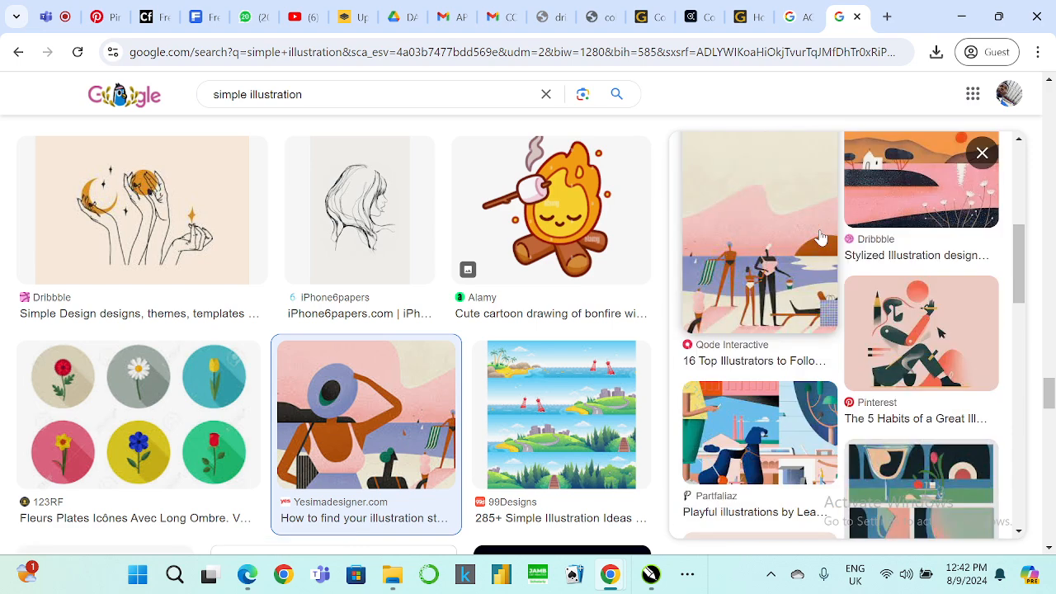
{"action": "scroll", "coordinate": [491, 351], "scroll_direction": "down", "scroll_amount": 5}
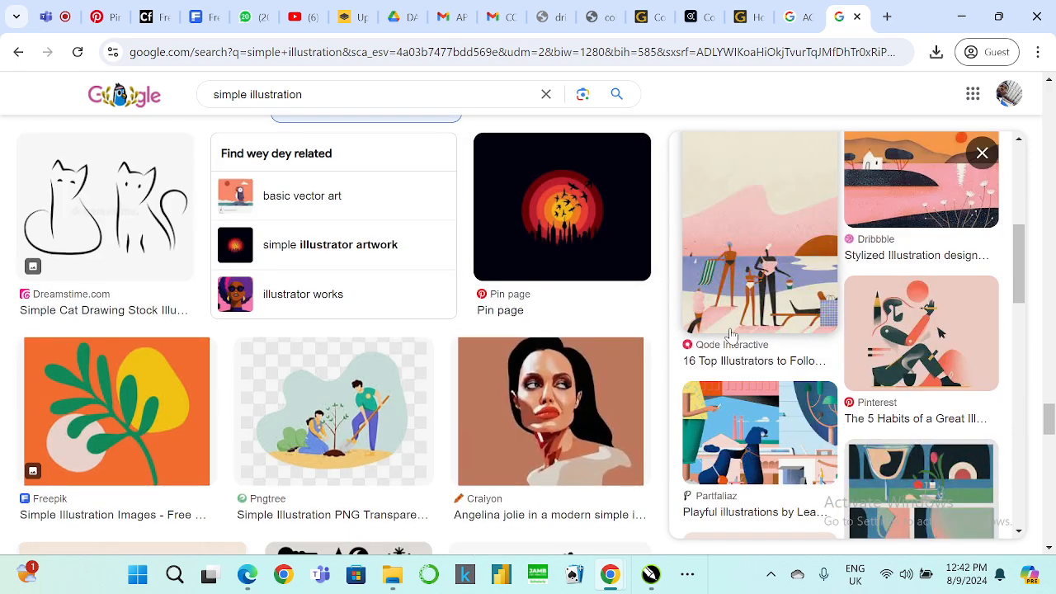
{"action": "scroll", "coordinate": [810, 310], "scroll_direction": "up", "scroll_amount": 1}
{"action": "scroll", "coordinate": [810, 310], "scroll_direction": "up", "scroll_amount": 10}
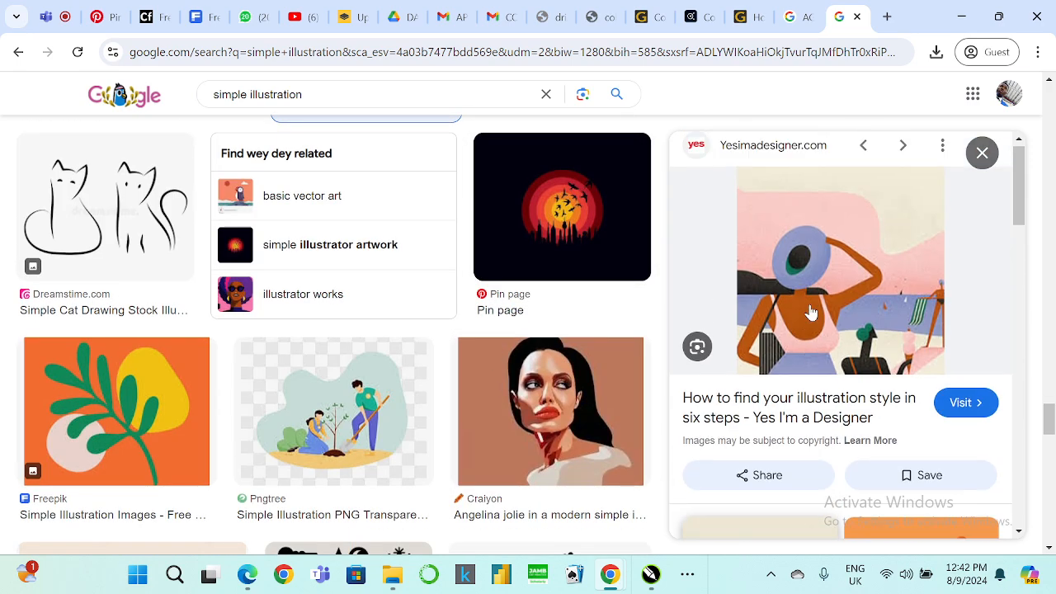
- Copy the Yesimadesigner.com beach illustration of the woman in a sun hat and switch back to CorelDRAW
{"action": "right_click", "coordinate": [820, 267]}
{"action": "scroll", "coordinate": [866, 442], "scroll_direction": "down", "scroll_amount": 3}
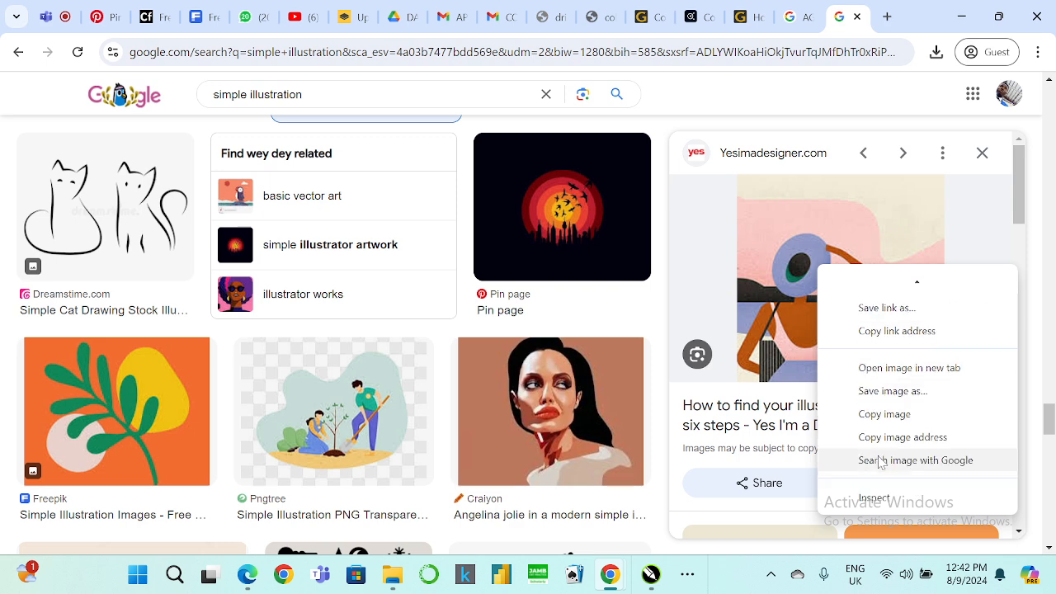
{"action": "left_click", "coordinate": [885, 415]}
{"action": "left_click", "coordinate": [961, 16]}
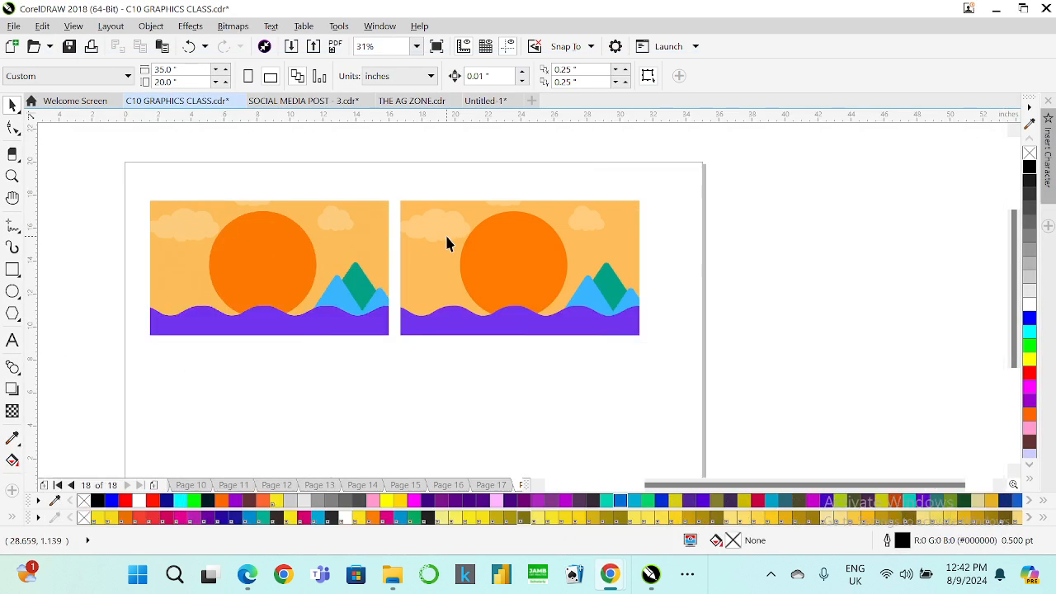
- Paste the copied illustration below the two sunset landscapes and enlarge it proportionally to about 14.3 by 14.4 inches
{"action": "right_click", "coordinate": [381, 284]}
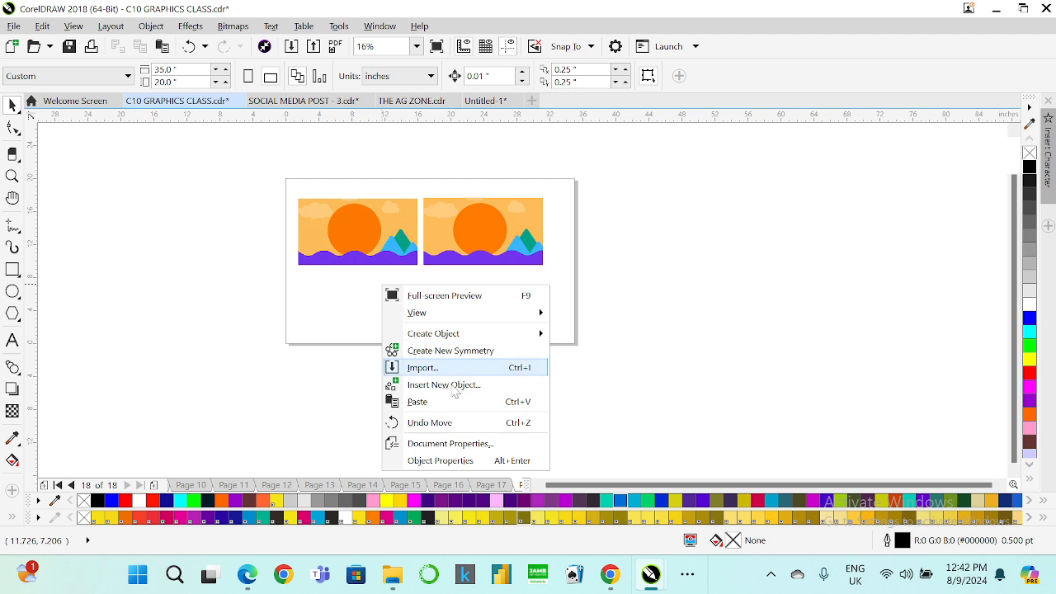
{"action": "left_click", "coordinate": [425, 402]}
{"action": "left_click_drag", "start_coordinate": [427, 261], "coordinate": [456, 407]}
{"action": "left_click_drag", "start_coordinate": [386, 330], "coordinate": [384, 311]}
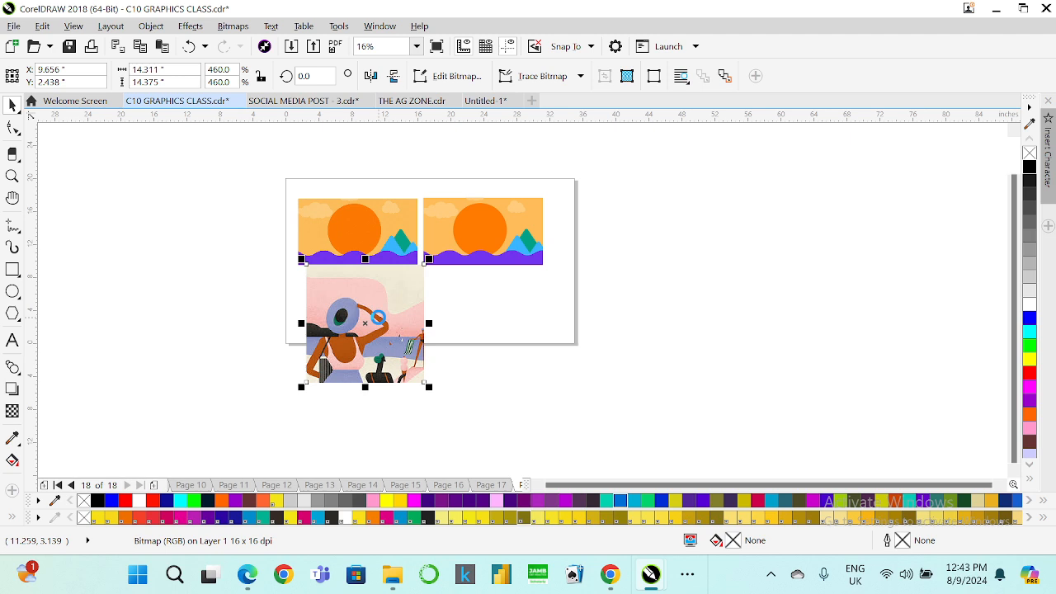
- Move the beach illustration onto a new page 19 and place it within the left half of the page
{"action": "key", "text": "ctrl+x"}
{"action": "key", "text": "Page_Down"}
{"action": "key", "text": "Return"}
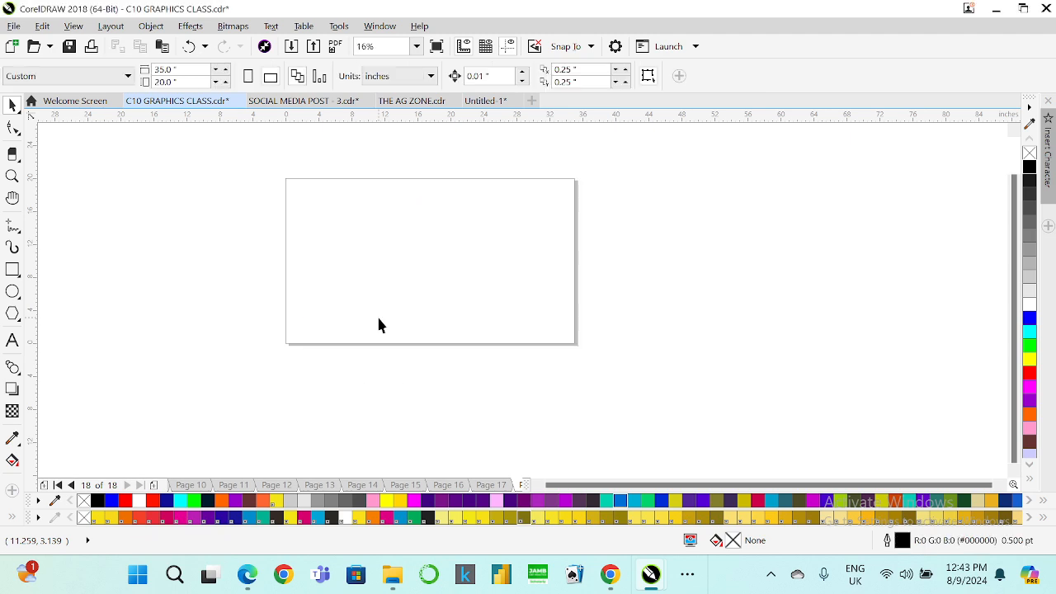
{"action": "key", "text": "ctrl+v"}
{"action": "left_click_drag", "start_coordinate": [377, 314], "coordinate": [371, 260]}
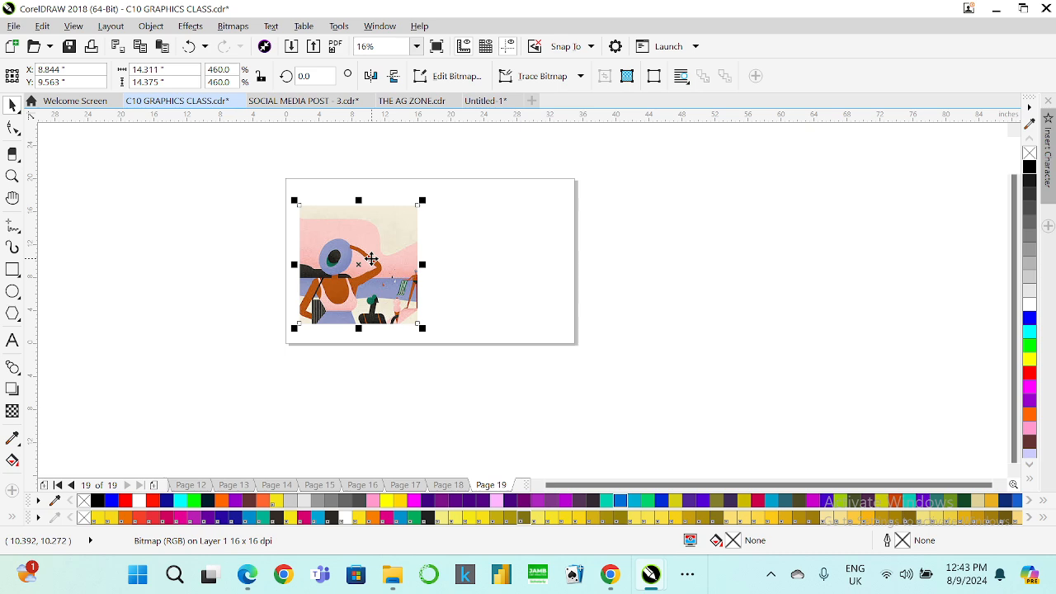
- Draw a rectangle matching the illustration's outline, and shorten it from the bottom edge to 6 inches high over the sky area
{"action": "scroll", "coordinate": [361, 279], "scroll_direction": "up", "scroll_amount": 1}
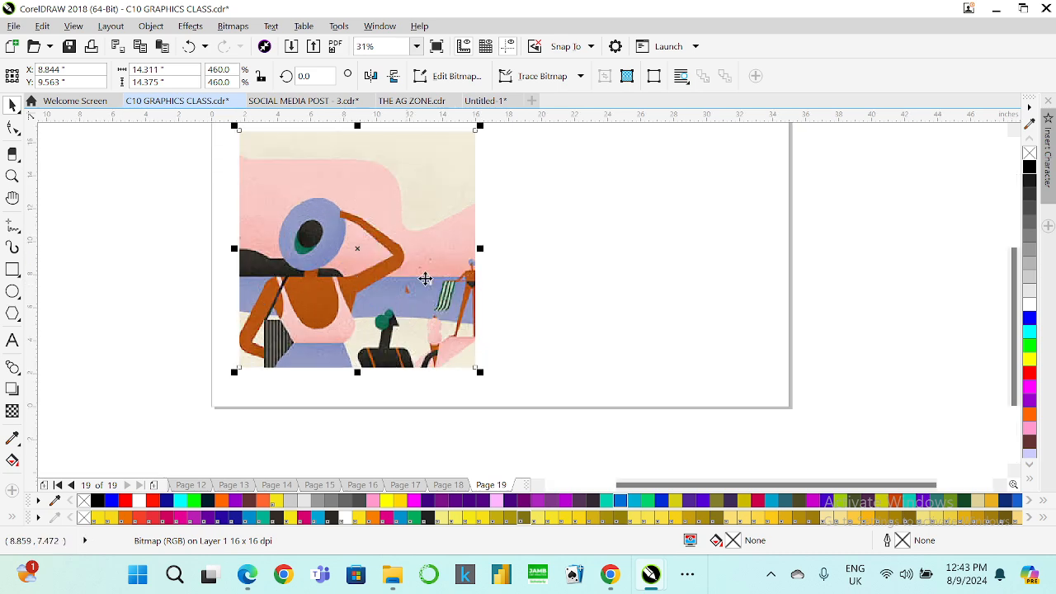
{"action": "left_click", "coordinate": [590, 295]}
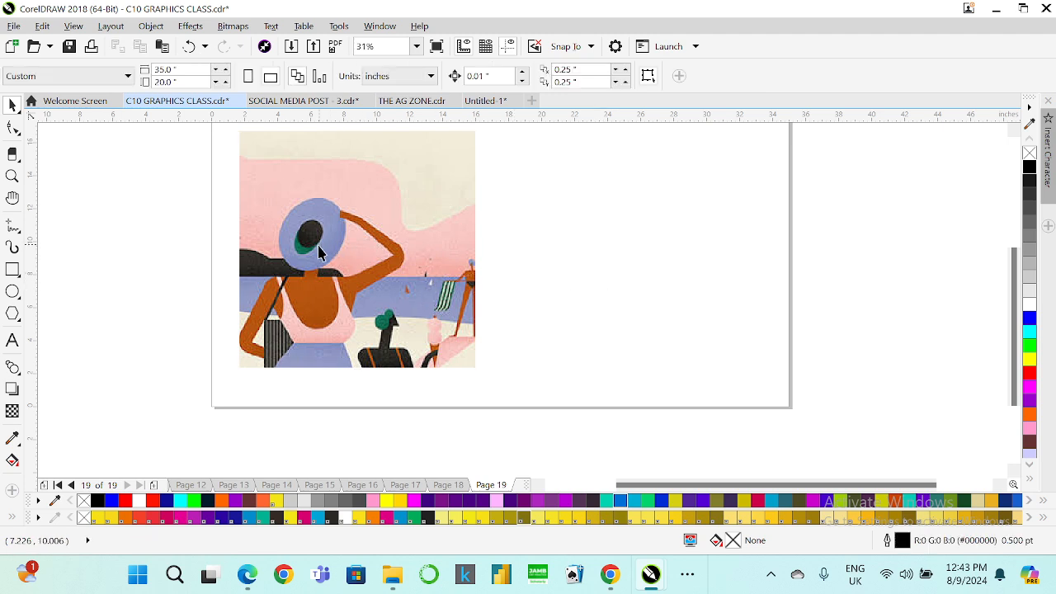
{"action": "left_click", "coordinate": [13, 269]}
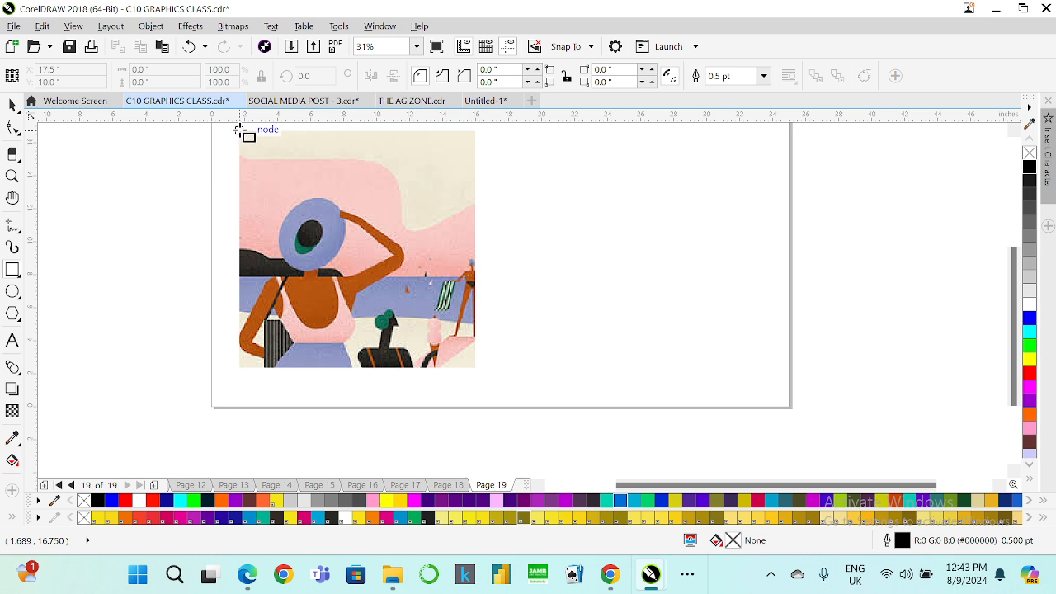
{"action": "left_click_drag", "start_coordinate": [239, 131], "coordinate": [476, 368]}
{"action": "left_click", "coordinate": [13, 104]}
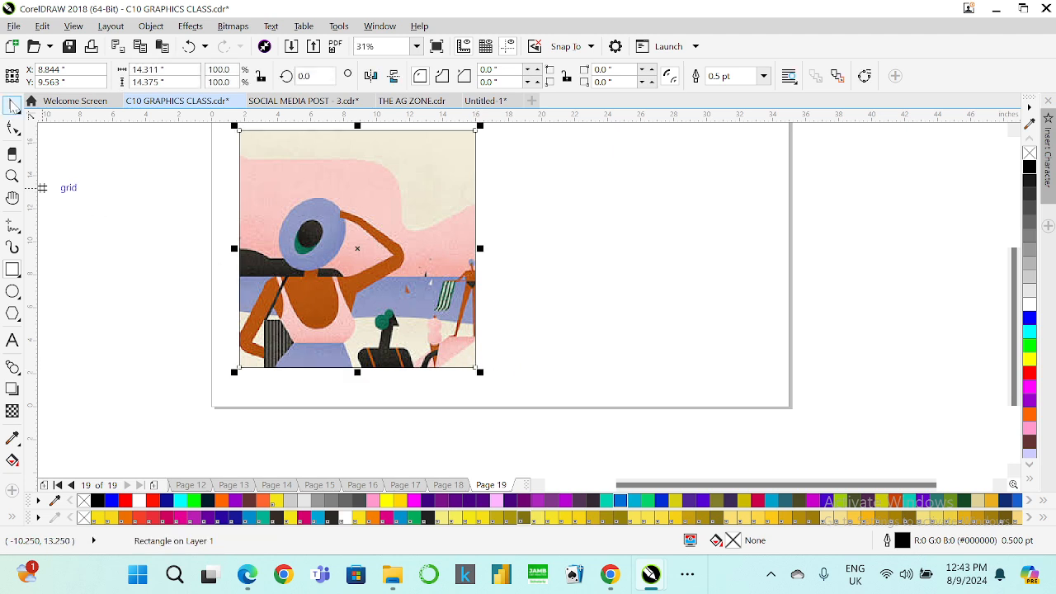
{"action": "left_click_drag", "start_coordinate": [356, 372], "coordinate": [490, 230]}
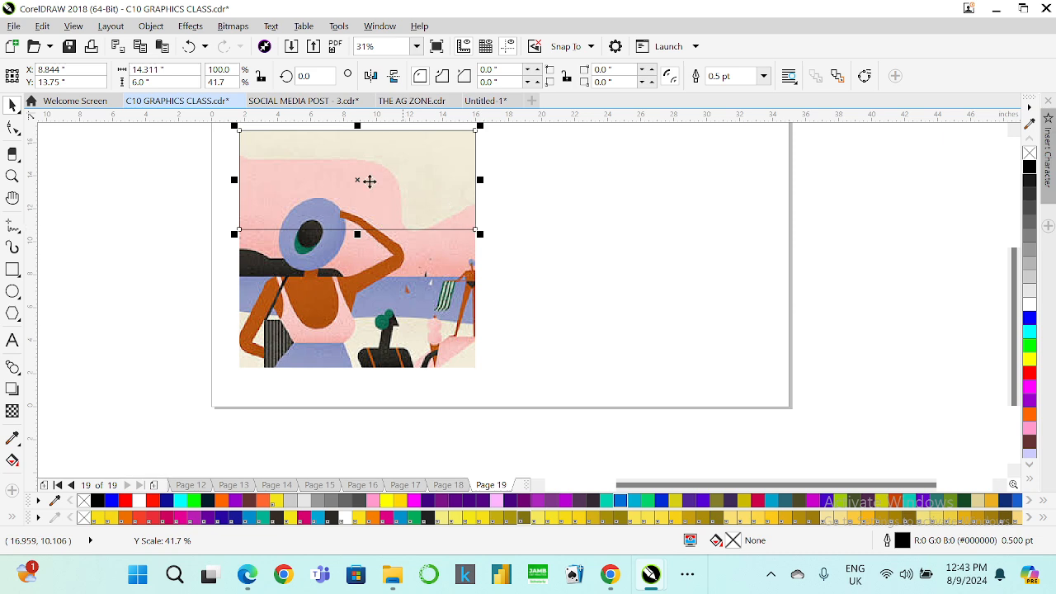
- Convert the rectangle over the cream area to curves and add a node on its bottom edge at the cream shape's lowest point
{"action": "scroll", "coordinate": [333, 187], "scroll_direction": "down", "scroll_amount": 2}
{"action": "scroll", "coordinate": [325, 155], "scroll_direction": "up", "scroll_amount": 2}
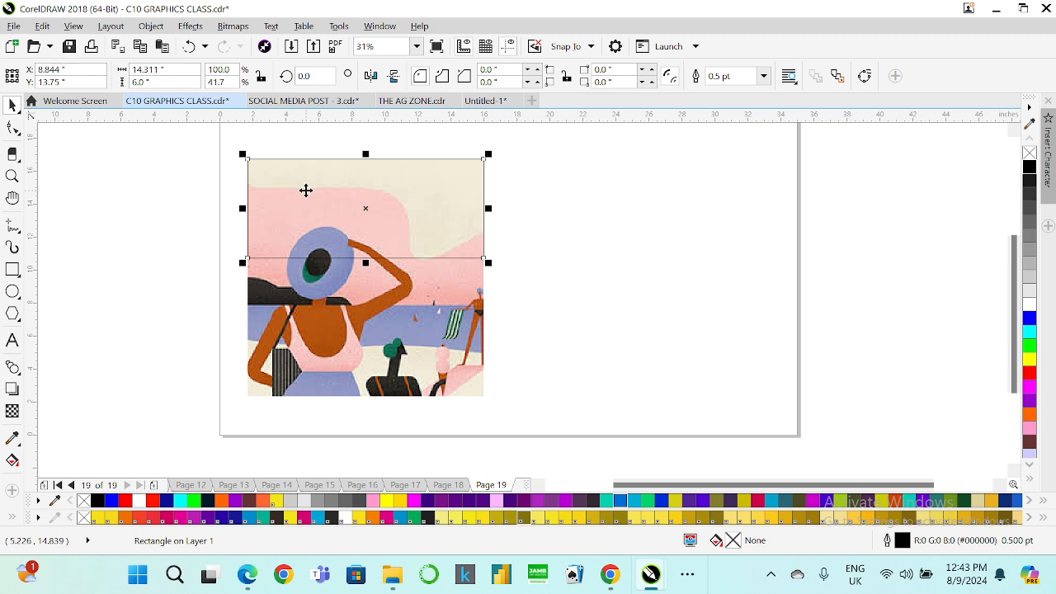
{"action": "key", "text": "ctrl+q"}
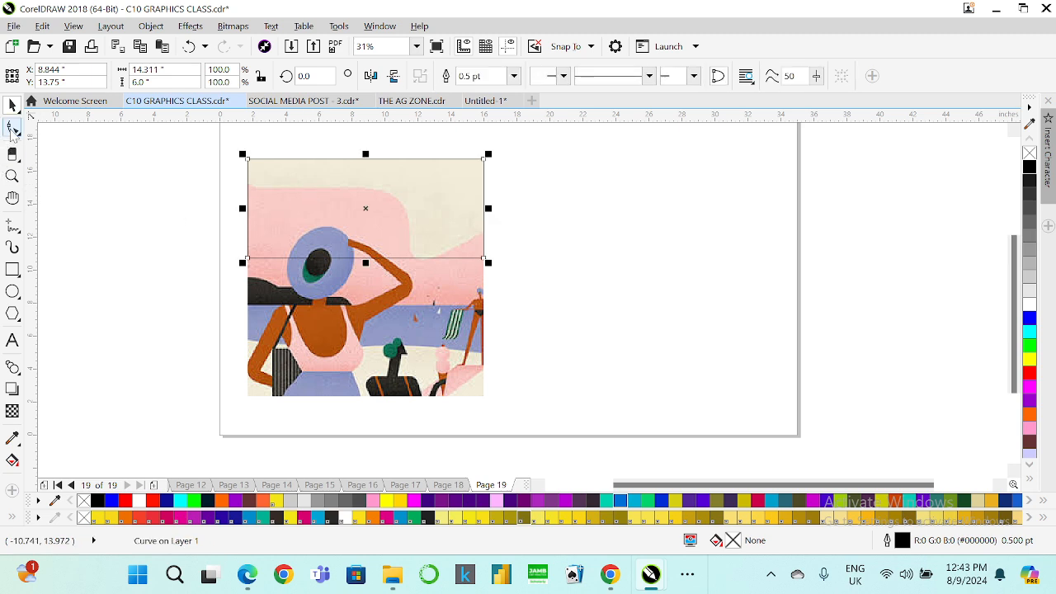
{"action": "left_click", "coordinate": [12, 129]}
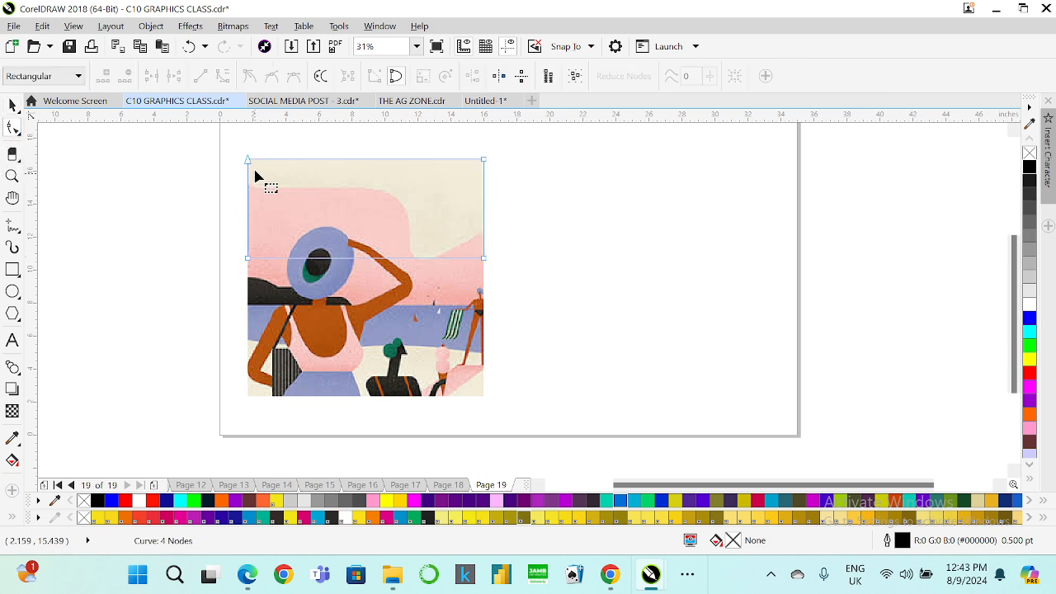
{"action": "scroll", "coordinate": [255, 184], "scroll_direction": "up", "scroll_amount": 2}
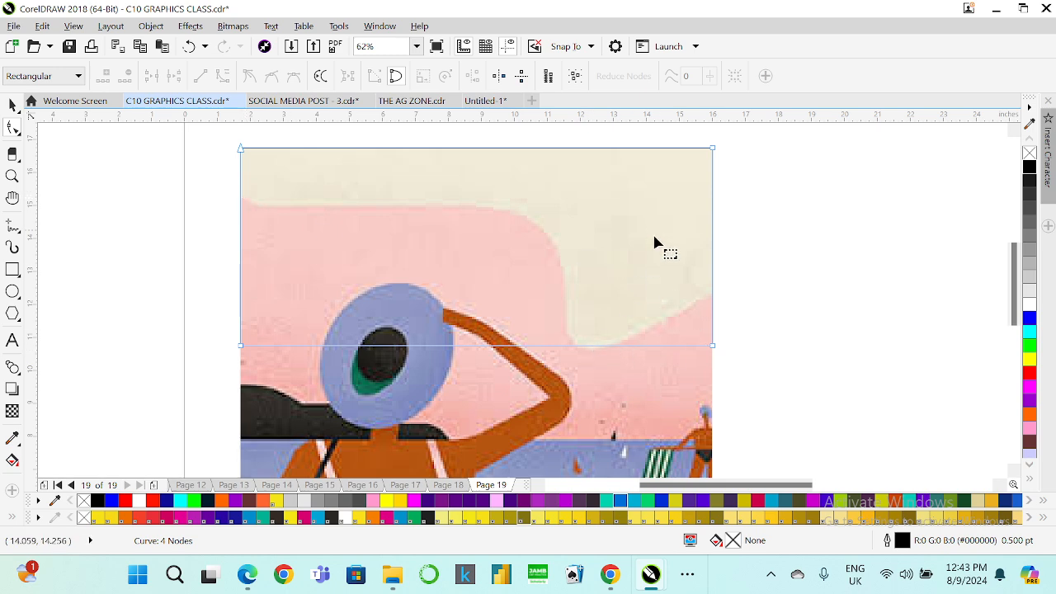
{"action": "left_click", "coordinate": [241, 346]}
{"action": "left_click", "coordinate": [240, 148]}
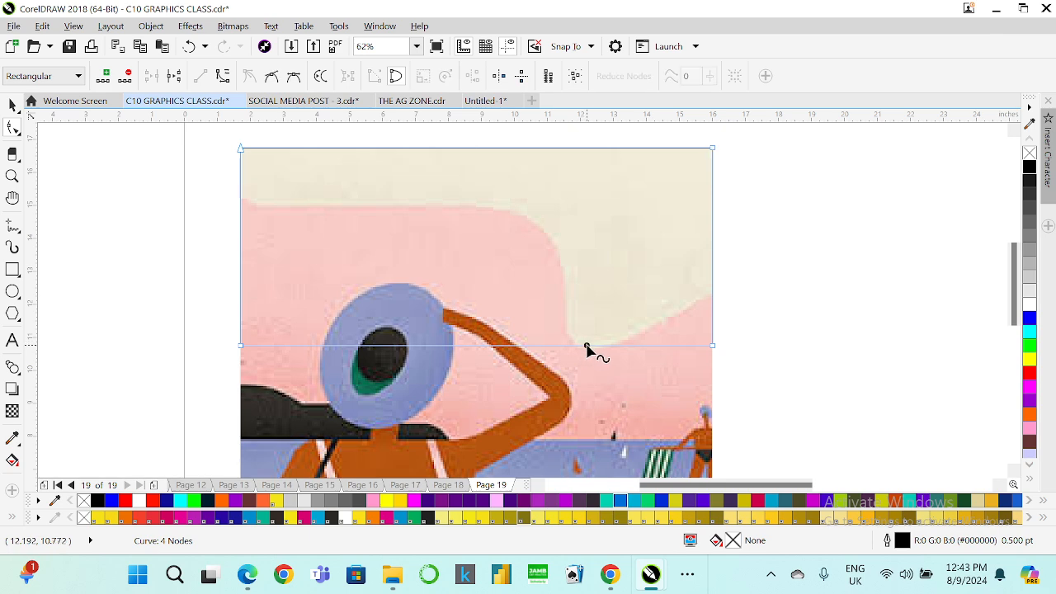
{"action": "double_click", "coordinate": [586, 346]}
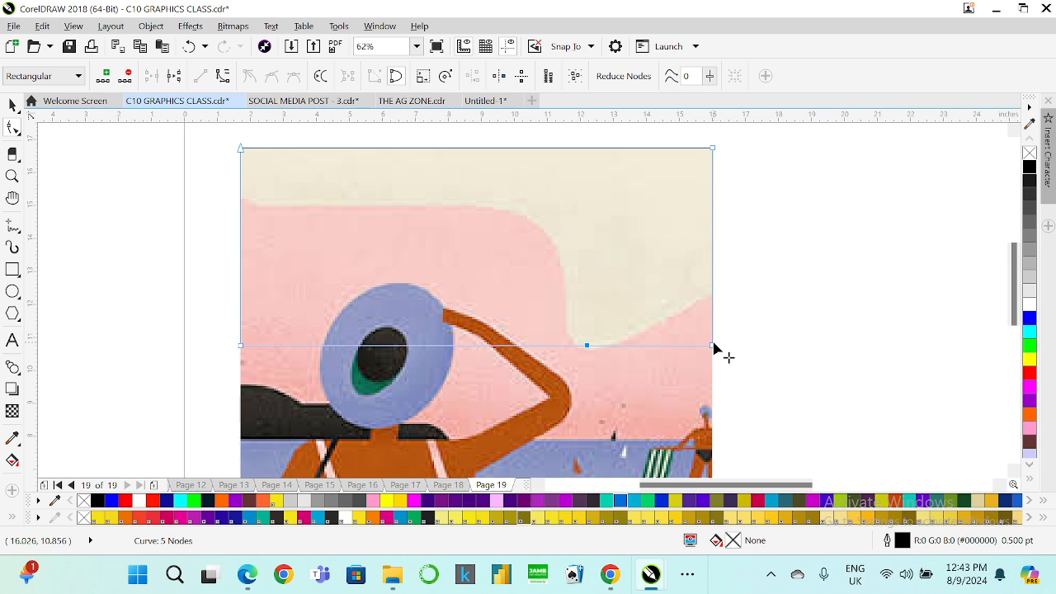
- Raise the lower-right corner node to the cream shape's edge and shift the added node onto the lowest point of the dip
{"action": "left_click_drag", "start_coordinate": [715, 347], "coordinate": [714, 291]}
{"action": "scroll", "coordinate": [589, 341], "scroll_direction": "up", "scroll_amount": 3}
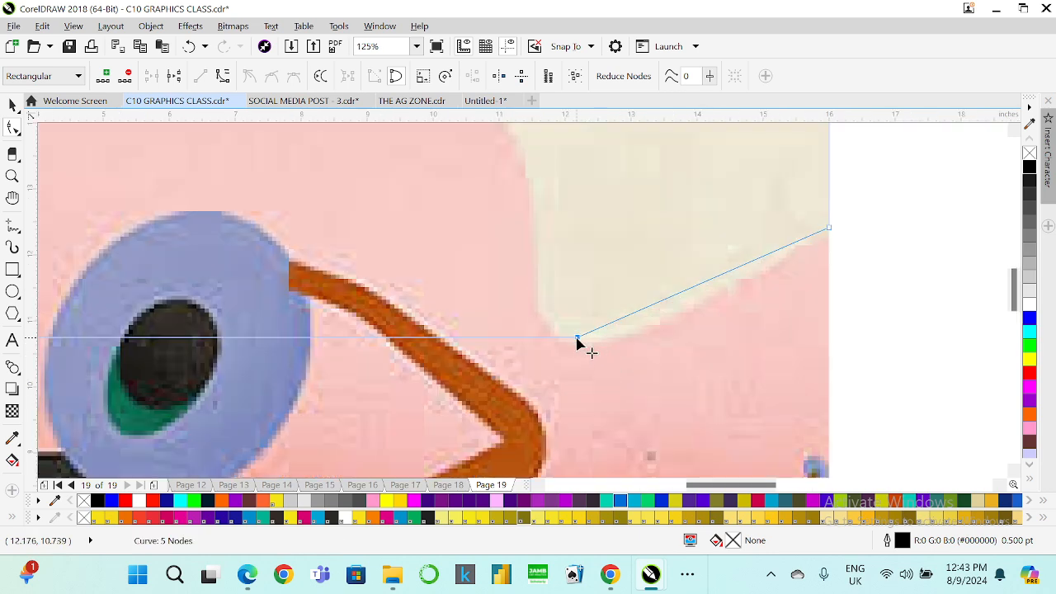
{"action": "left_click_drag", "start_coordinate": [578, 342], "coordinate": [605, 347]}
- Add two more nodes to the outline, placing one at the start of the cream edge's rounded bend and one just above the dip
{"action": "scroll", "coordinate": [605, 344], "scroll_direction": "down", "scroll_amount": 3}
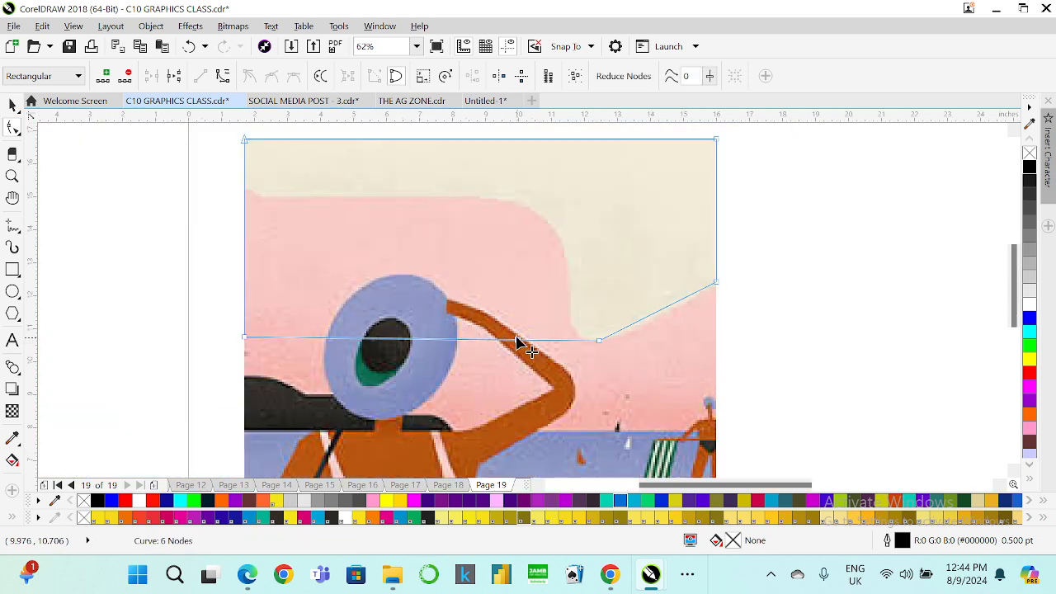
{"action": "left_click_drag", "start_coordinate": [520, 342], "coordinate": [510, 204]}
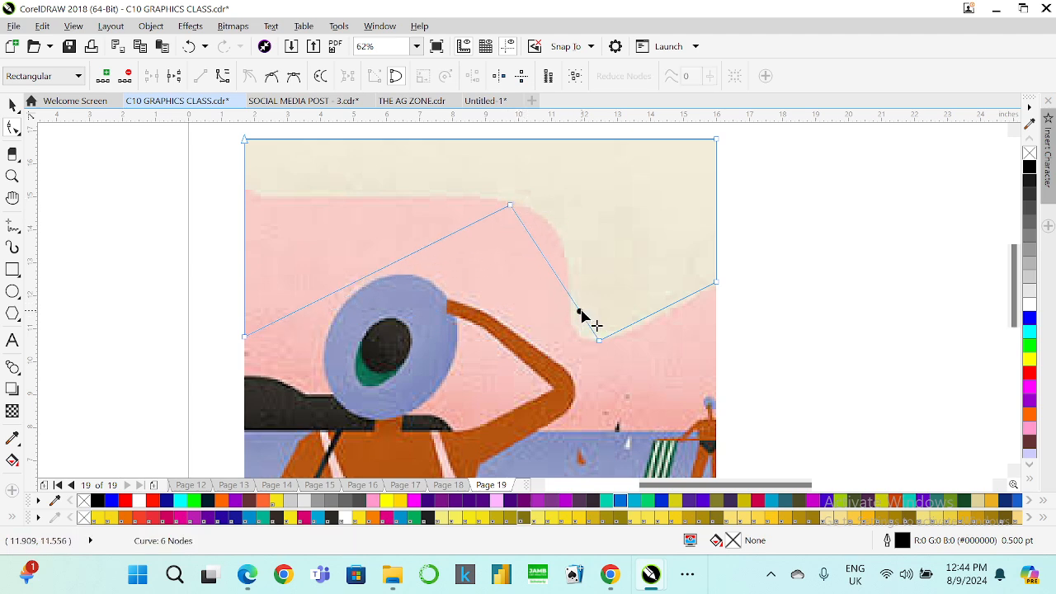
{"action": "left_click_drag", "start_coordinate": [581, 311], "coordinate": [568, 324]}
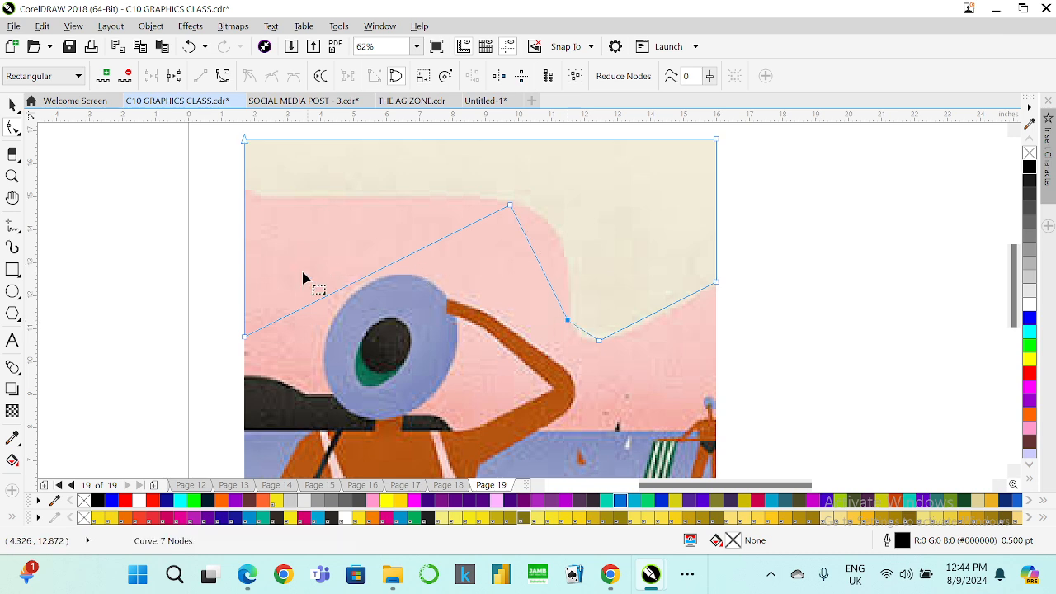
- Move the lower-left corner node up to the cream boundary and add a node where the boundary levels out near the image's left edge
{"action": "left_click_drag", "start_coordinate": [242, 336], "coordinate": [306, 231]}
{"action": "scroll", "coordinate": [246, 188], "scroll_direction": "up", "scroll_amount": 4}
{"action": "double_click", "coordinate": [302, 189]}
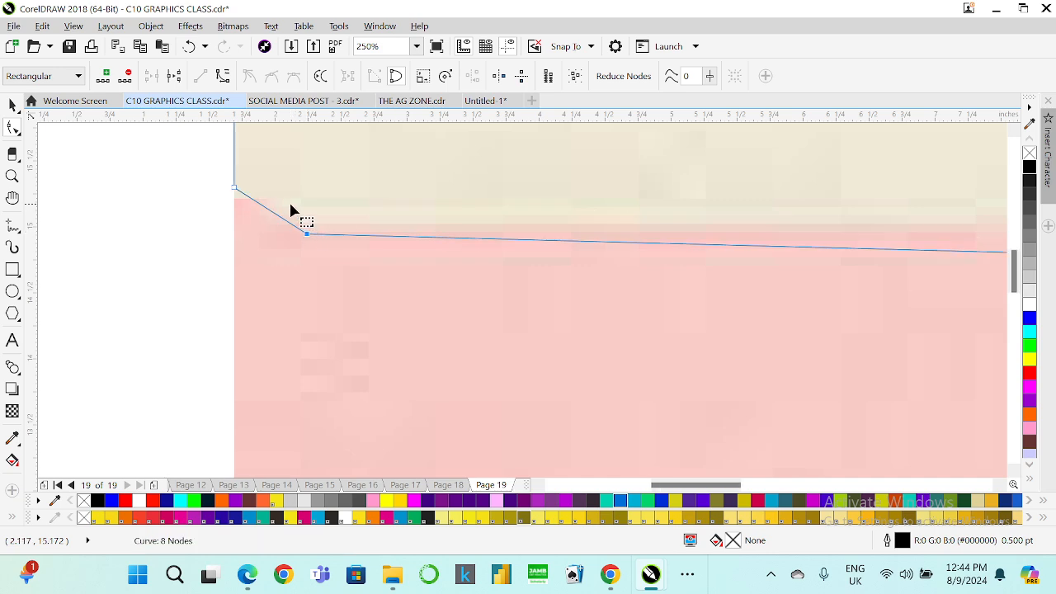
- Convert the slanted segment between the dip and the image's right edge to a curve and bend it along the cream boundary
{"action": "scroll", "coordinate": [289, 202], "scroll_direction": "down", "scroll_amount": 5}
{"action": "scroll", "coordinate": [513, 262], "scroll_direction": "up", "scroll_amount": 1}
{"action": "scroll", "coordinate": [513, 263], "scroll_direction": "up", "scroll_amount": 2}
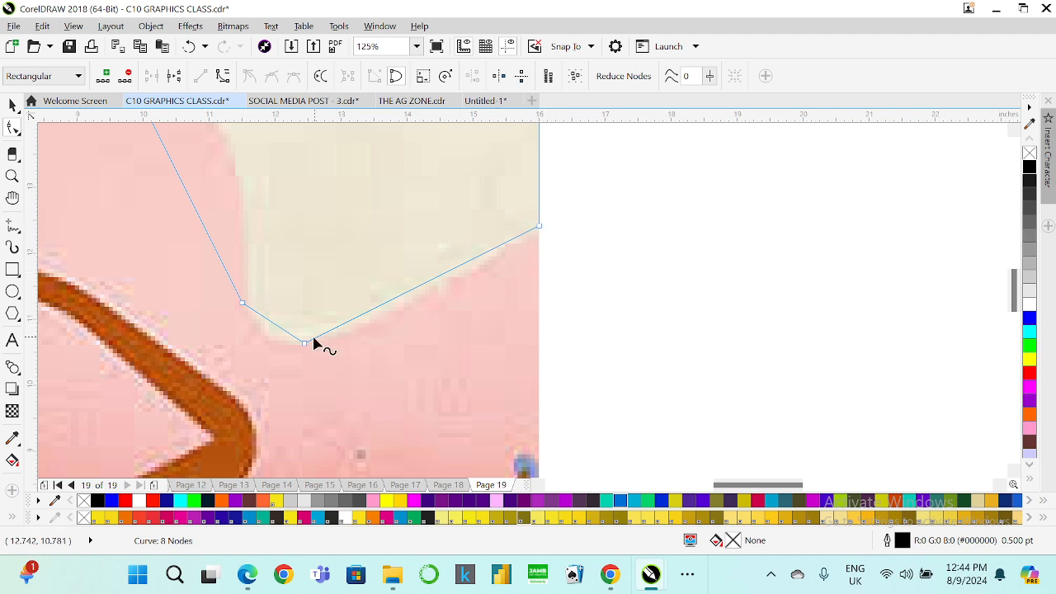
{"action": "left_click", "coordinate": [443, 274]}
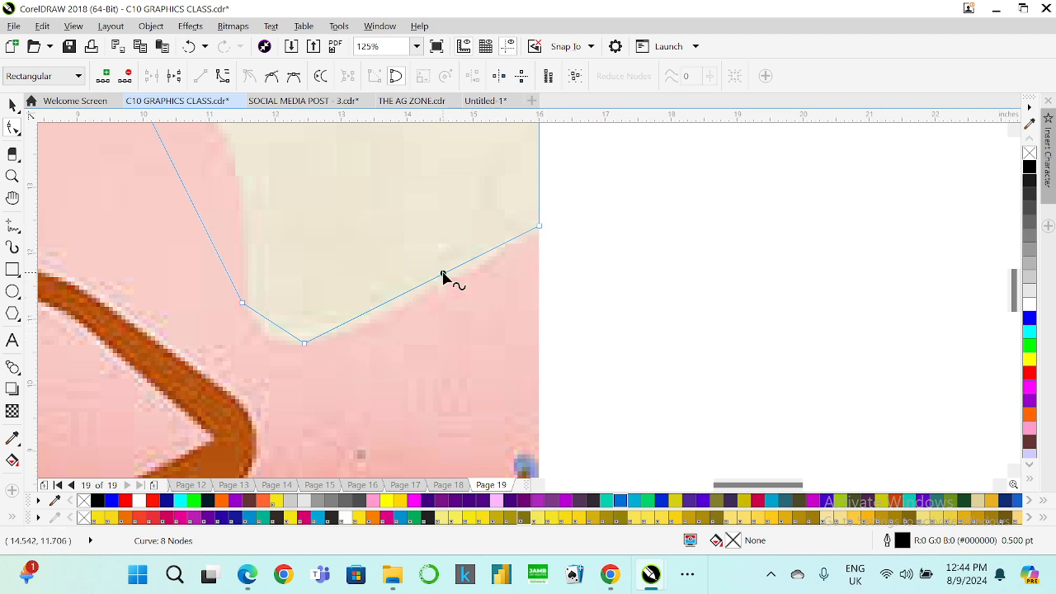
{"action": "right_click", "coordinate": [443, 274]}
{"action": "left_click", "coordinate": [525, 340]}
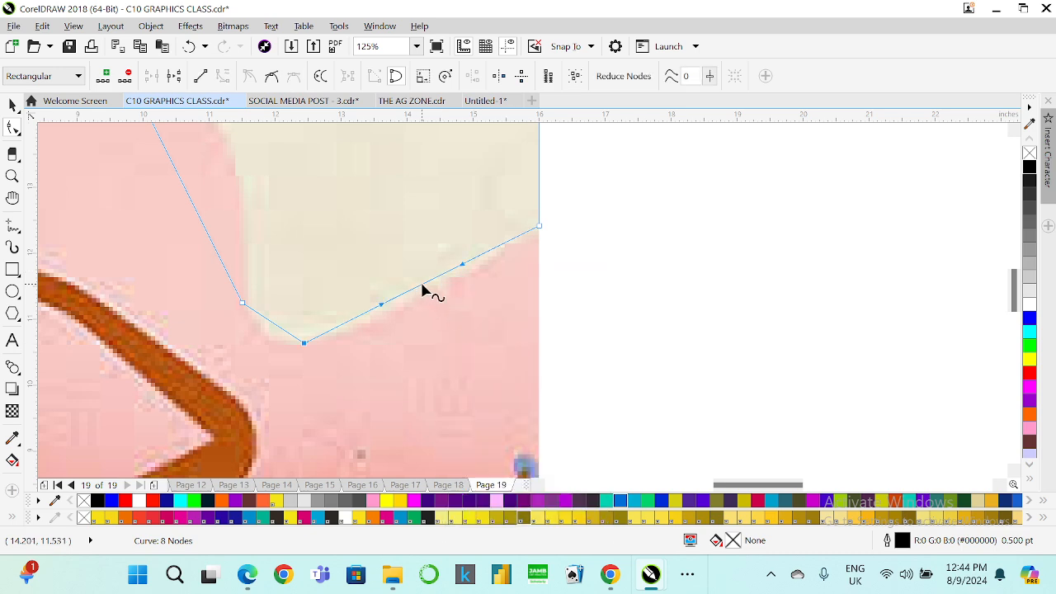
{"action": "left_click_drag", "start_coordinate": [422, 290], "coordinate": [430, 293]}
{"action": "left_click_drag", "start_coordinate": [430, 291], "coordinate": [430, 292]}
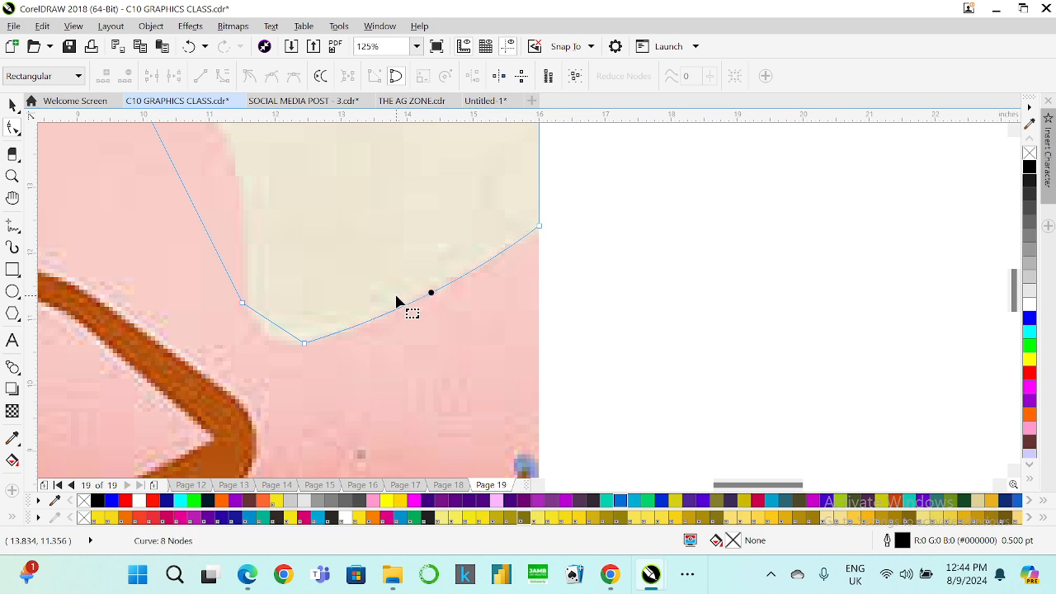
- Convert the short segment beside the lowest node to a curve and bend it to round the bottom of the dip
{"action": "scroll", "coordinate": [360, 306], "scroll_direction": "down", "scroll_amount": 3}
{"action": "scroll", "coordinate": [377, 311], "scroll_direction": "up", "scroll_amount": 3}
{"action": "left_click", "coordinate": [416, 303]}
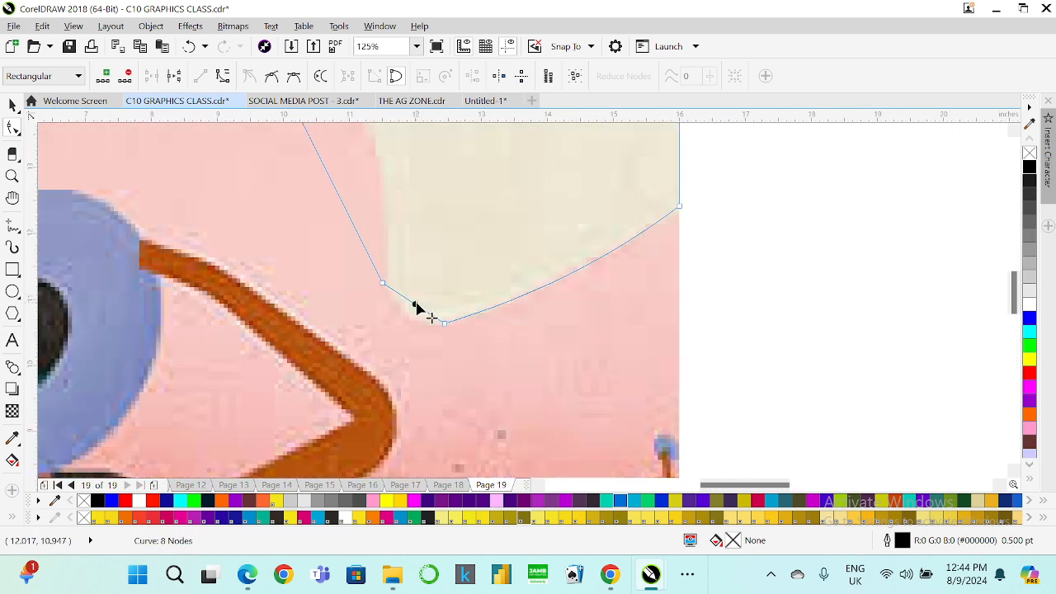
{"action": "right_click", "coordinate": [415, 305]}
{"action": "left_click", "coordinate": [448, 101]}
{"action": "left_click", "coordinate": [410, 315]}
- Convert the long slanted segment above the dip to a curve and bend it outward along the cream area's rounded edge
{"action": "scroll", "coordinate": [413, 315], "scroll_direction": "down", "scroll_amount": 2}
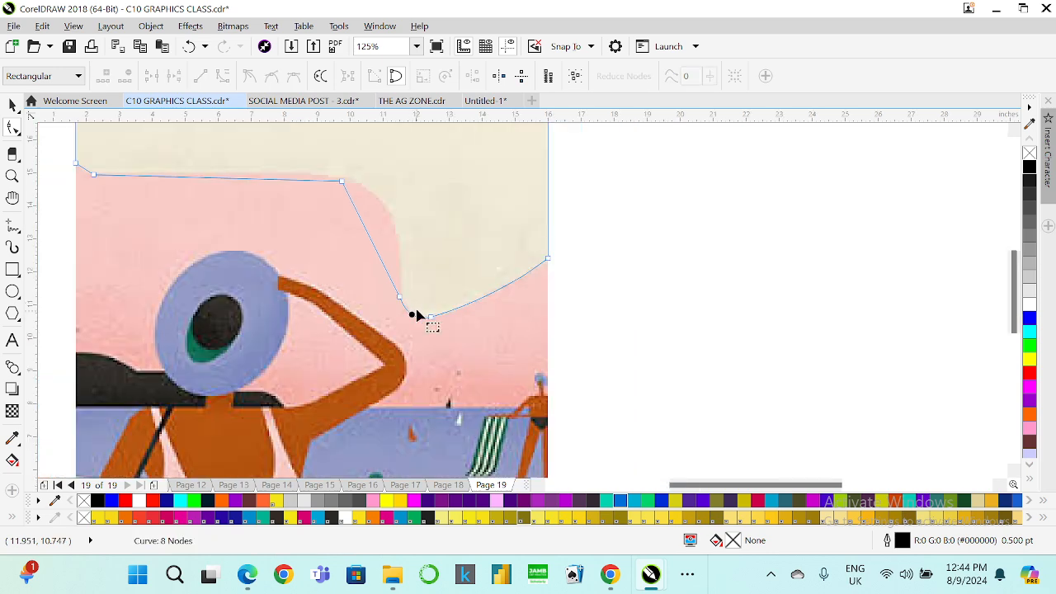
{"action": "scroll", "coordinate": [363, 216], "scroll_direction": "up", "scroll_amount": 2}
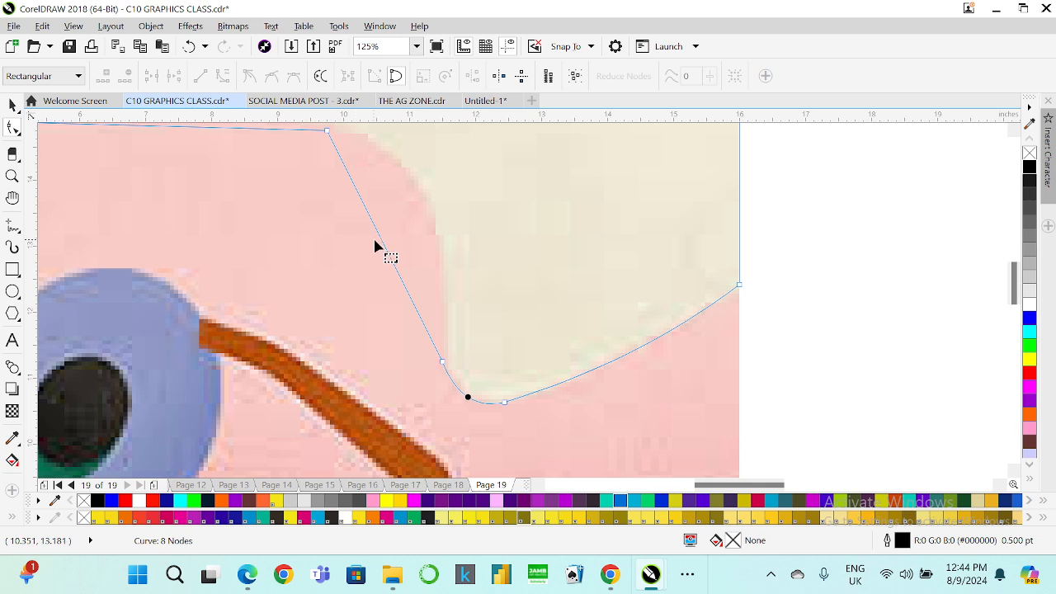
{"action": "right_click", "coordinate": [383, 245]}
{"action": "left_click", "coordinate": [442, 306]}
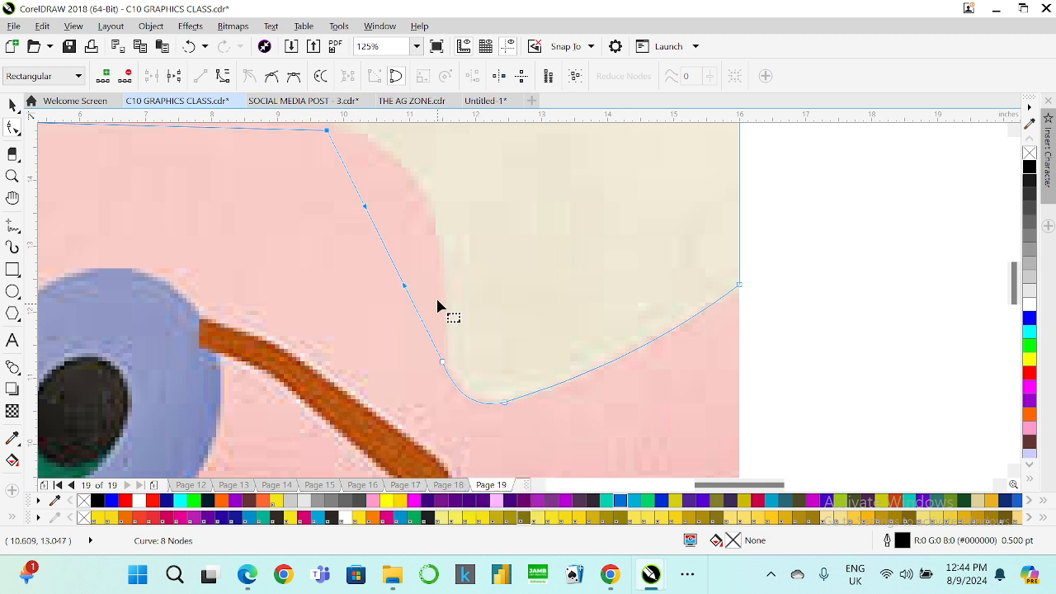
{"action": "left_click_drag", "start_coordinate": [388, 261], "coordinate": [420, 206]}
- Move the node at the start of the rounded bend up and left onto the cream boundary
{"action": "scroll", "coordinate": [419, 214], "scroll_direction": "down", "scroll_amount": 3}
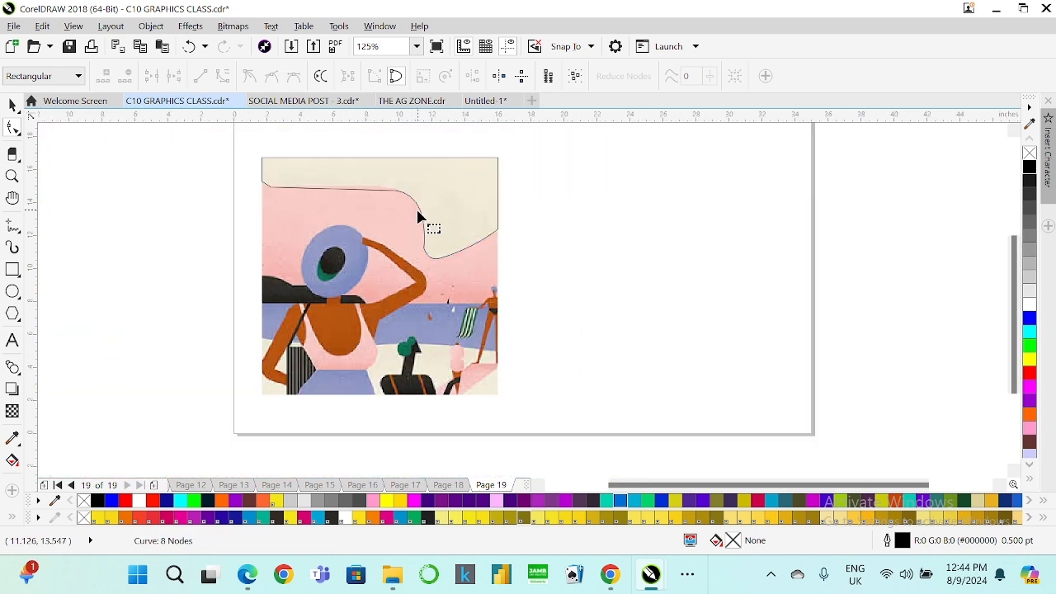
{"action": "scroll", "coordinate": [297, 194], "scroll_direction": "up", "scroll_amount": 2}
{"action": "left_click", "coordinate": [297, 195]}
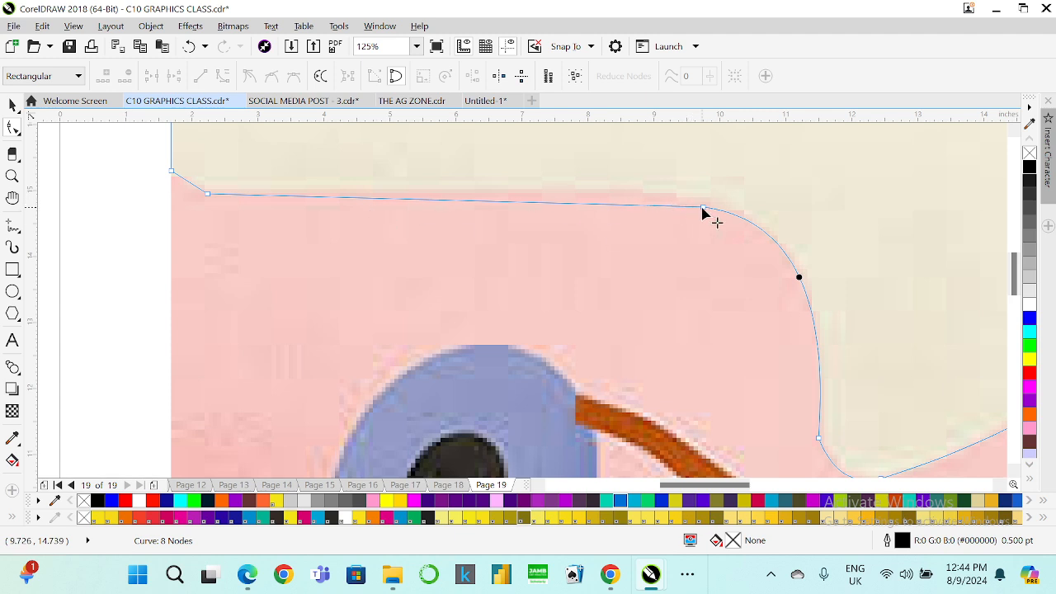
{"action": "left_click_drag", "start_coordinate": [702, 208], "coordinate": [670, 192]}
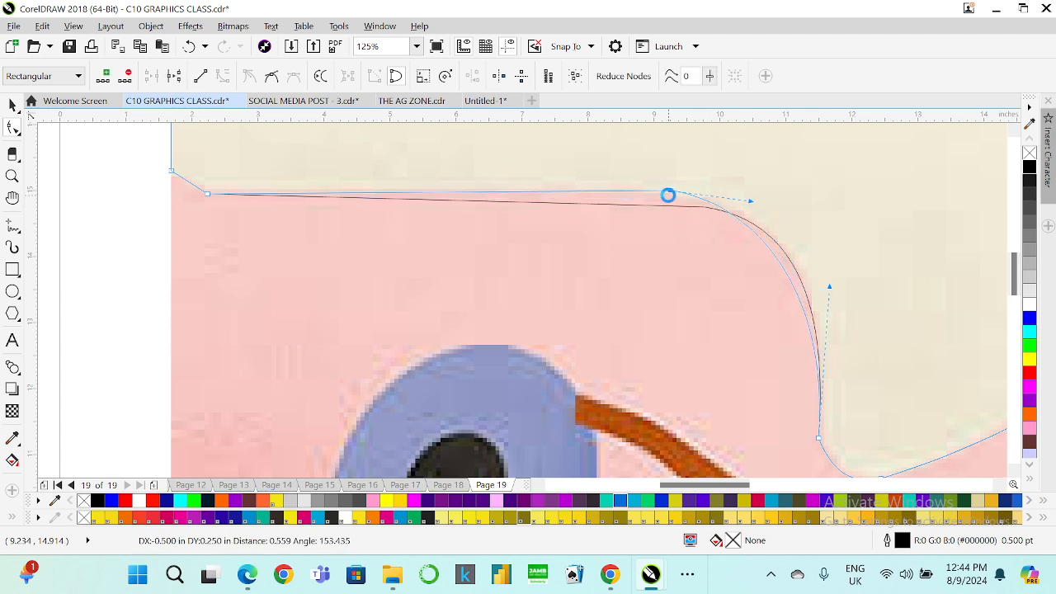
- Convert the short segment at the image's left edge to a curve and bend it slightly to match the cream boundary
{"action": "scroll", "coordinate": [169, 186], "scroll_direction": "up", "scroll_amount": 2}
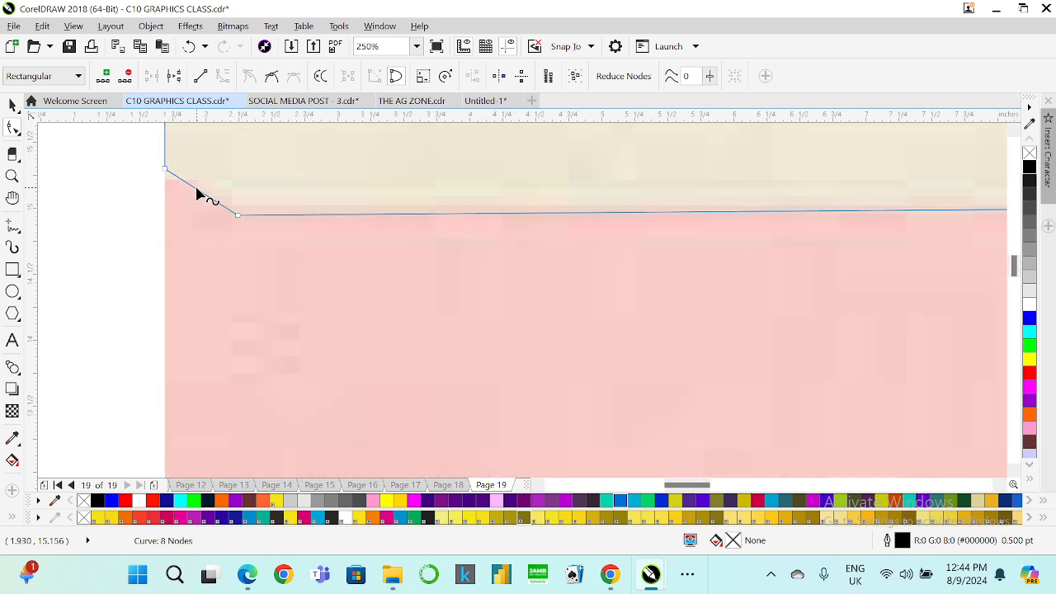
{"action": "right_click", "coordinate": [197, 190]}
{"action": "left_click", "coordinate": [272, 254]}
{"action": "left_click_drag", "start_coordinate": [204, 197], "coordinate": [199, 196]}
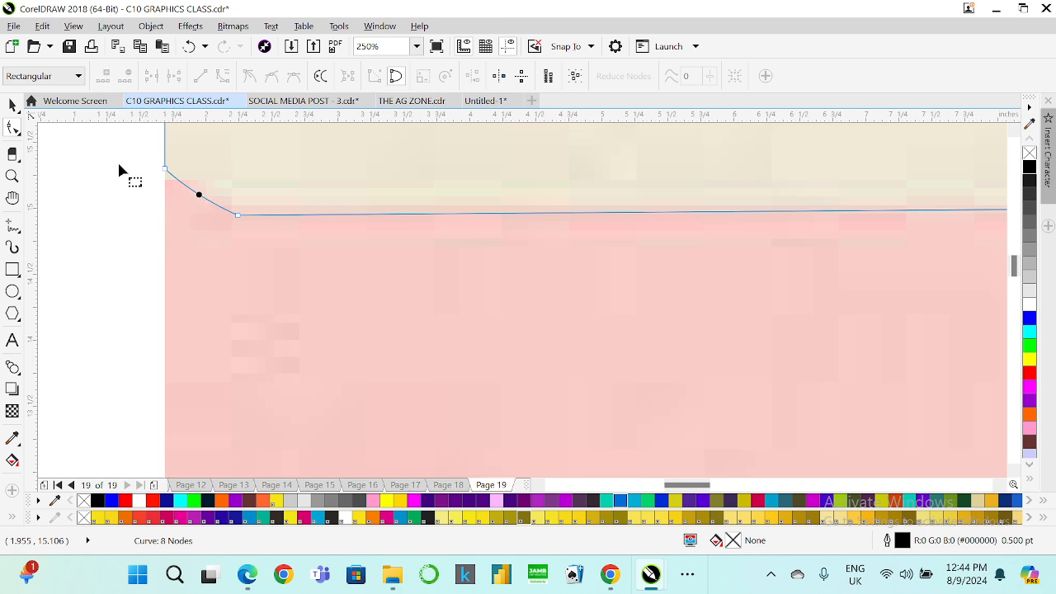
{"action": "left_click", "coordinate": [12, 105]}
- Lengthen the control handle of the node at the start of the rounded bend to fit the cream edge, then deselect the outline
{"action": "scroll", "coordinate": [276, 238], "scroll_direction": "down", "scroll_amount": 4}
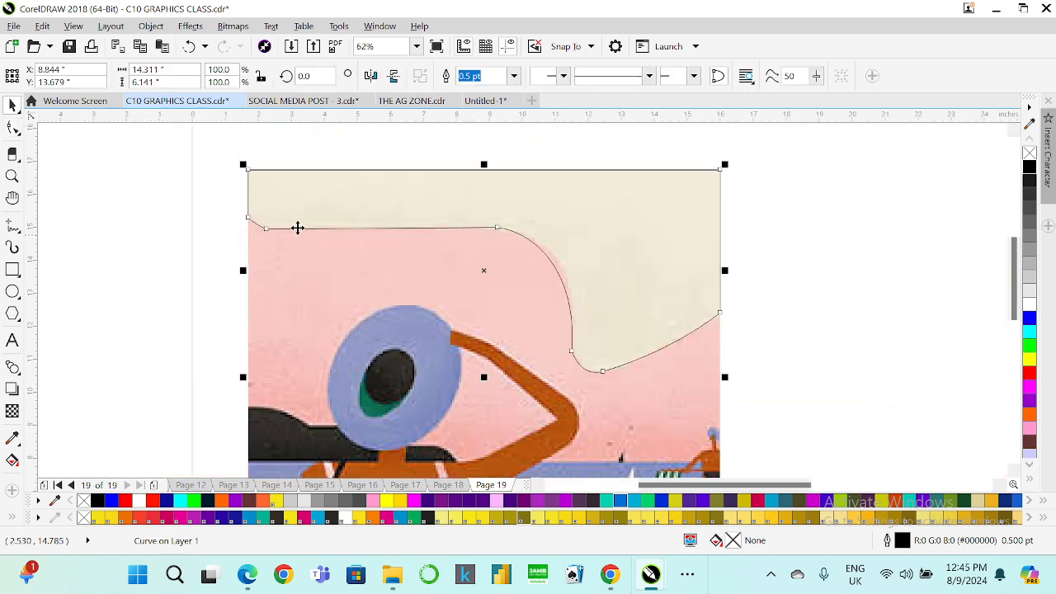
{"action": "key", "text": "F10"}
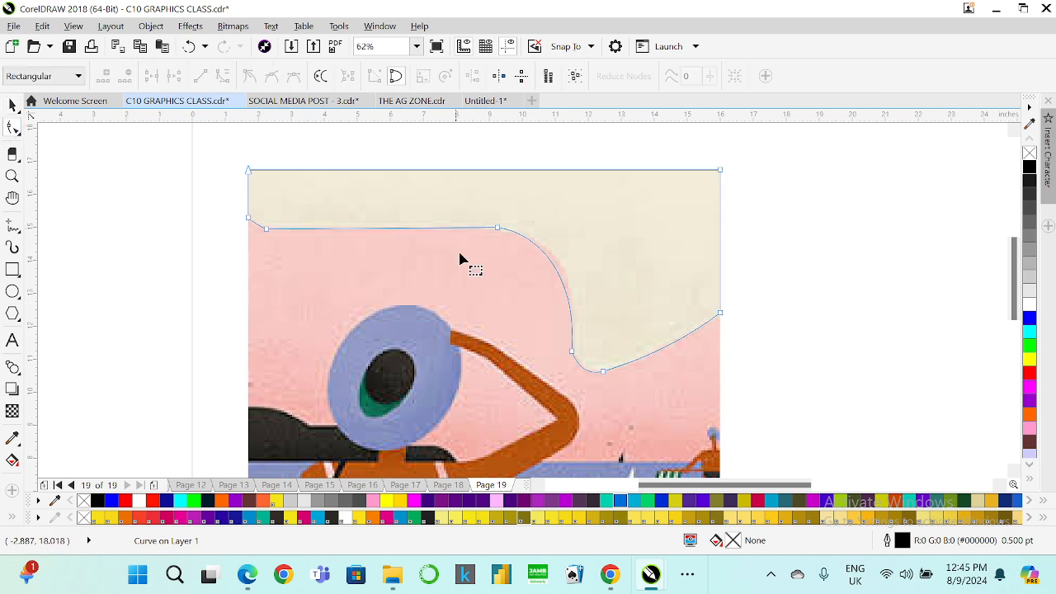
{"action": "left_click", "coordinate": [497, 228]}
{"action": "left_click_drag", "start_coordinate": [537, 233], "coordinate": [554, 236]}
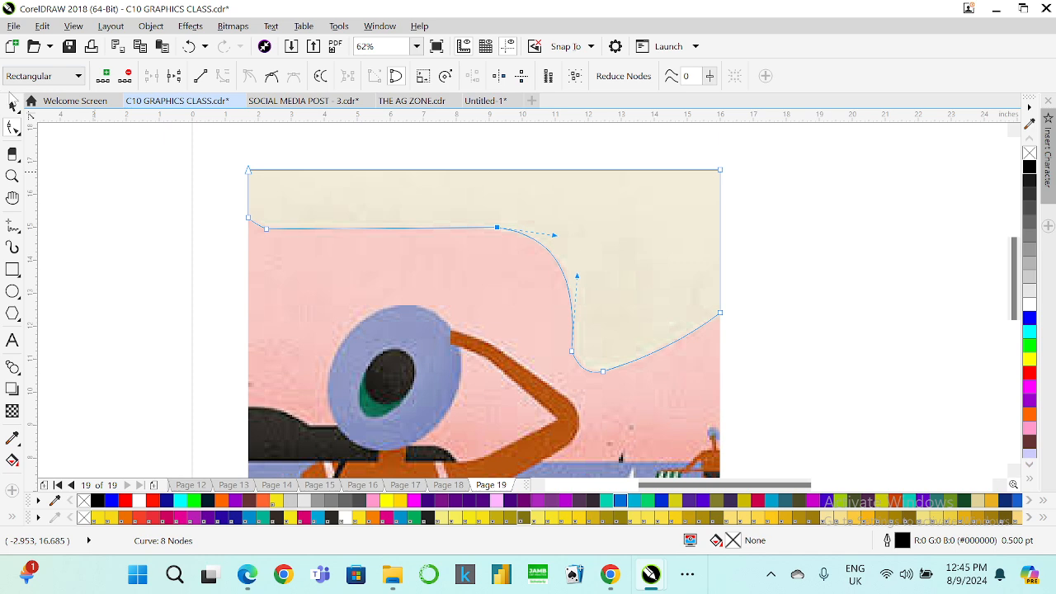
{"action": "left_click", "coordinate": [11, 105]}
{"action": "left_click", "coordinate": [181, 244]}
- Draw a rectangle about 14.31 by 7.33 inches over the pink sky, spanning the image's width down to the sea horizon
{"action": "scroll", "coordinate": [216, 253], "scroll_direction": "down", "scroll_amount": 2}
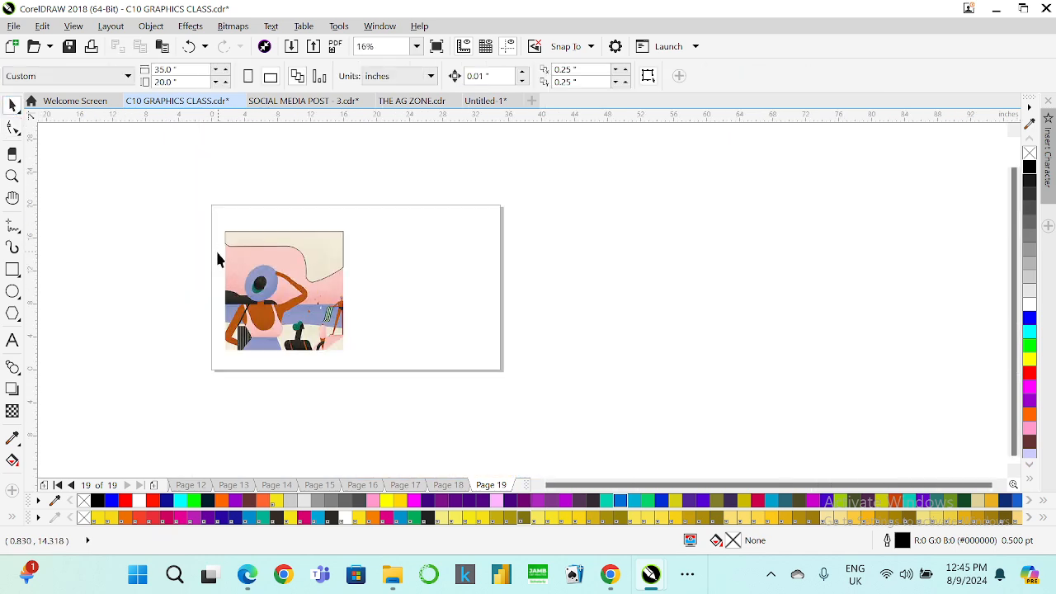
{"action": "scroll", "coordinate": [216, 260], "scroll_direction": "up", "scroll_amount": 2}
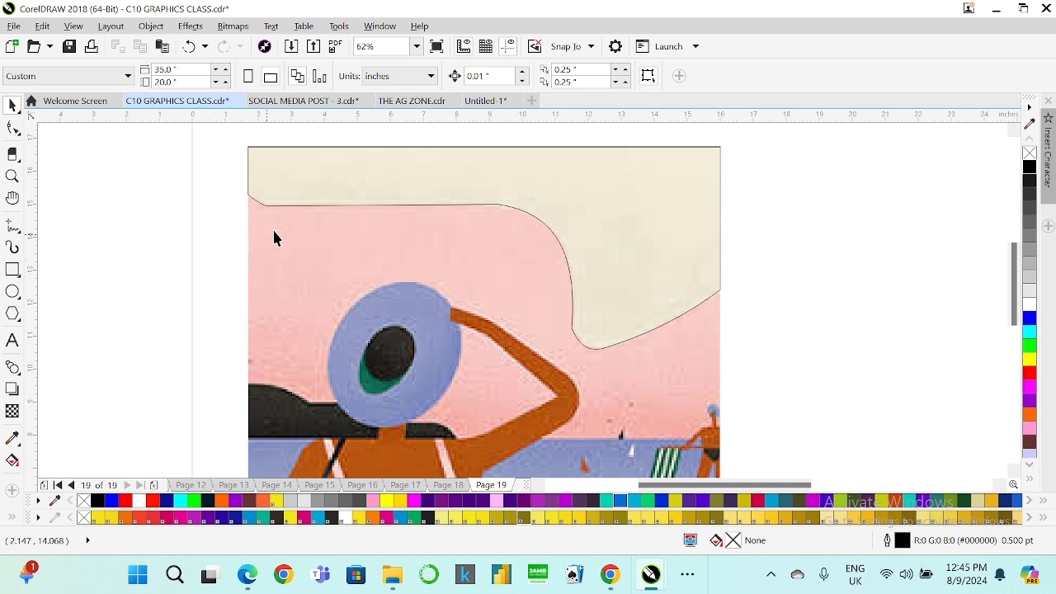
{"action": "scroll", "coordinate": [300, 215], "scroll_direction": "down", "scroll_amount": 2}
{"action": "scroll", "coordinate": [312, 262], "scroll_direction": "up", "scroll_amount": 2}
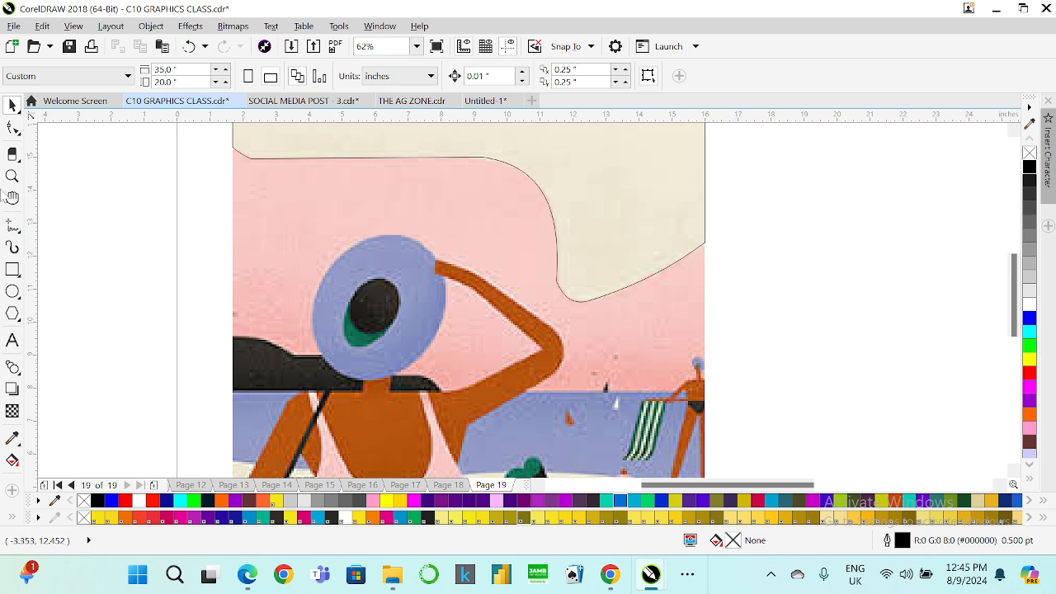
{"action": "left_click", "coordinate": [12, 269]}
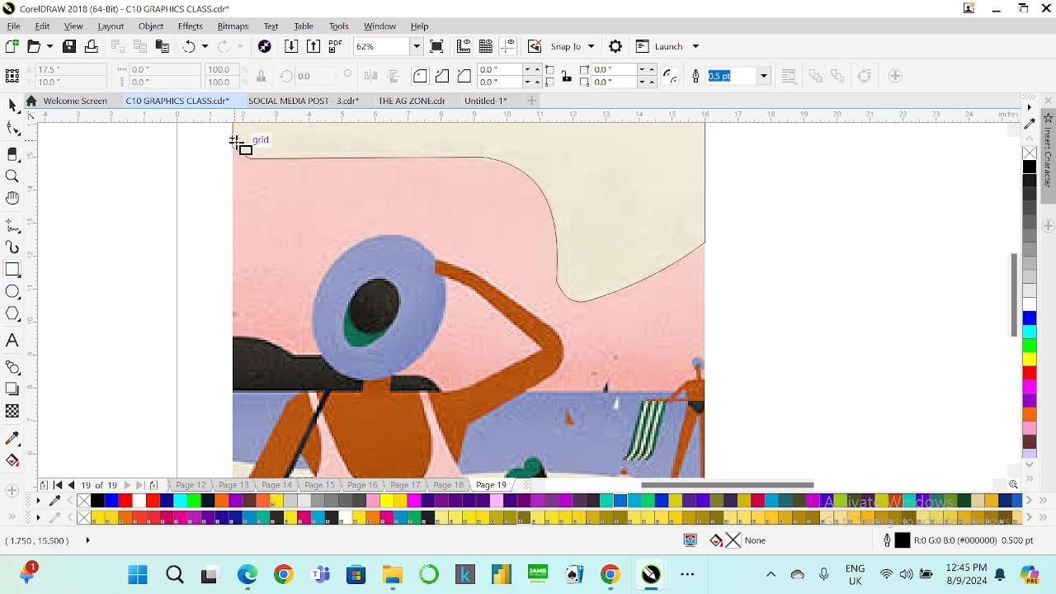
{"action": "left_click_drag", "start_coordinate": [233, 151], "coordinate": [703, 397]}
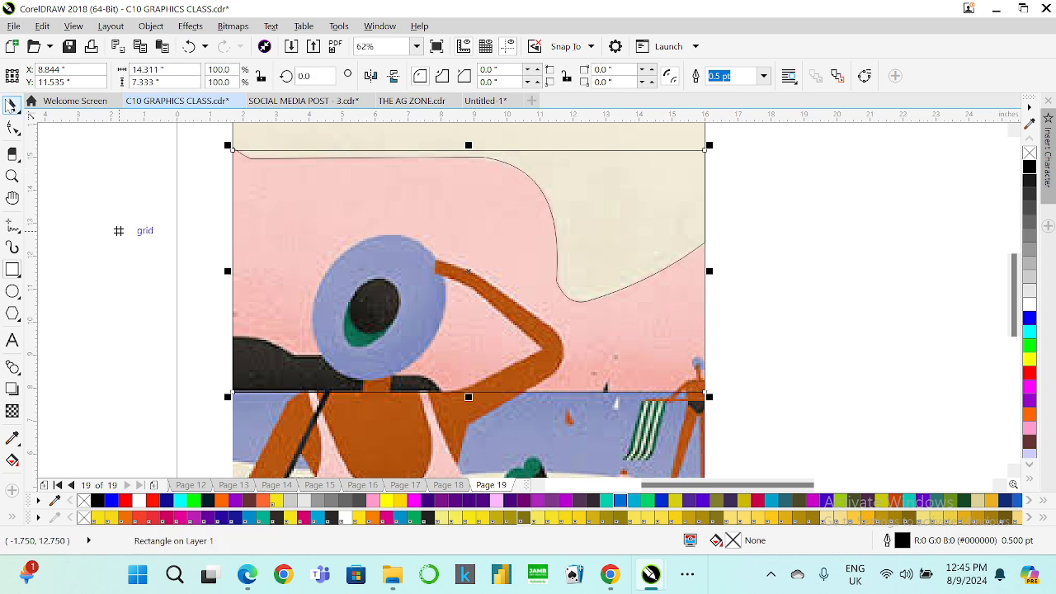
- Extend the pink-sky rectangle's top edge upward to a height of about 7.49 inches and activate the Shape tool on it
{"action": "scroll", "coordinate": [525, 363], "scroll_direction": "down", "scroll_amount": 1}
{"action": "scroll", "coordinate": [486, 258], "scroll_direction": "up", "scroll_amount": 2}
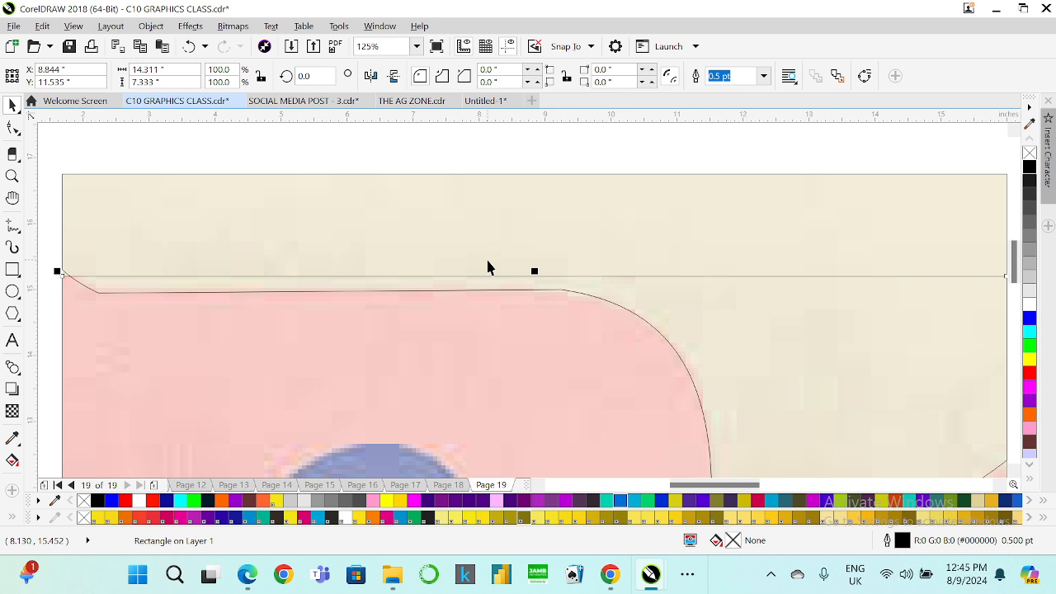
{"action": "left_click_drag", "start_coordinate": [535, 271], "coordinate": [529, 256]}
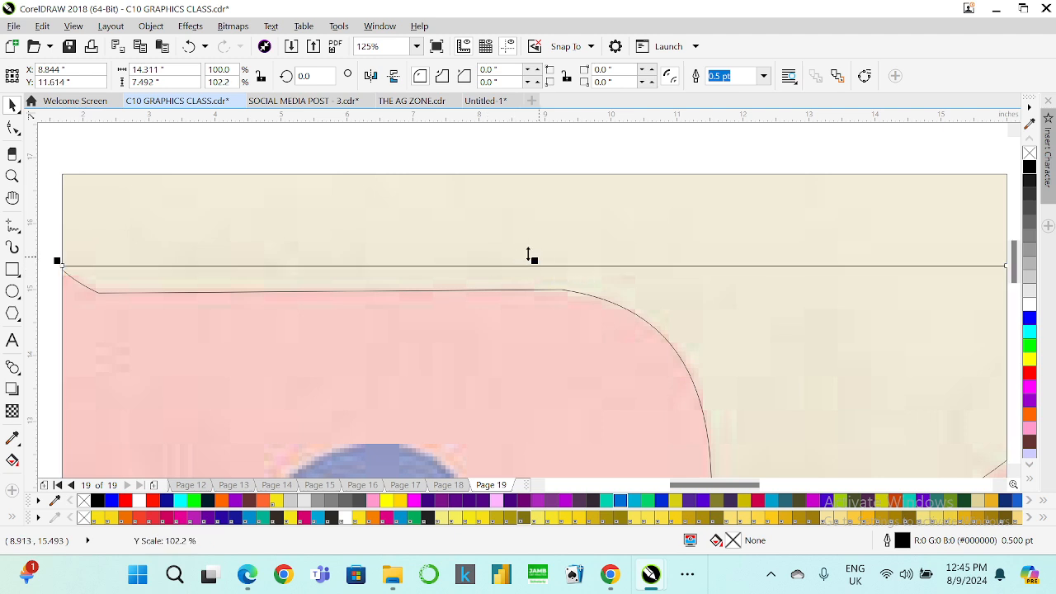
{"action": "left_click", "coordinate": [12, 128]}
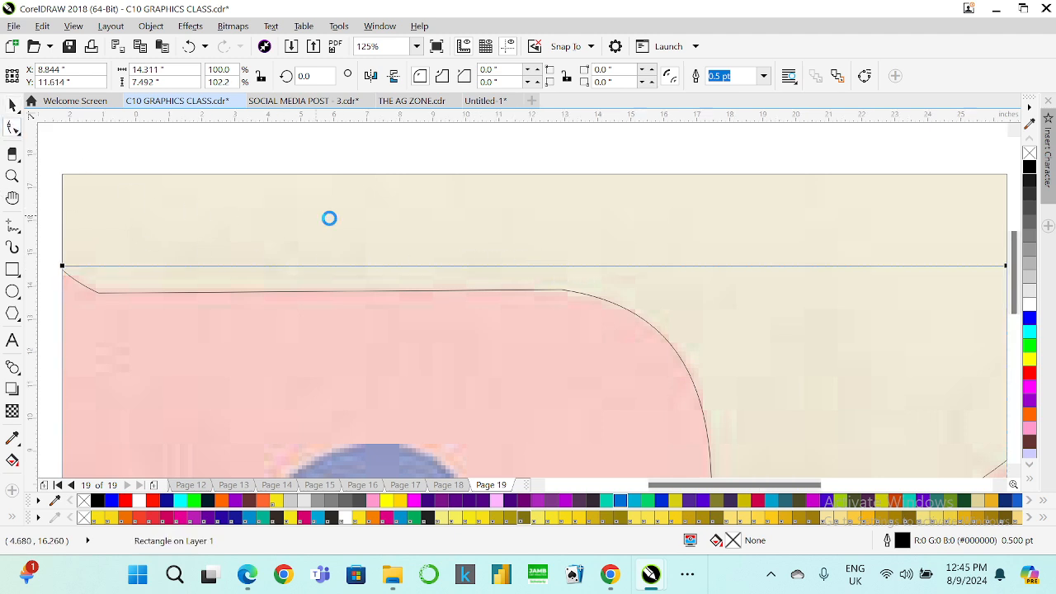
- Convert the pink-sky rectangle to curves and deselect it
{"action": "scroll", "coordinate": [347, 239], "scroll_direction": "down", "scroll_amount": 2}
{"action": "scroll", "coordinate": [341, 326], "scroll_direction": "up", "scroll_amount": 1}
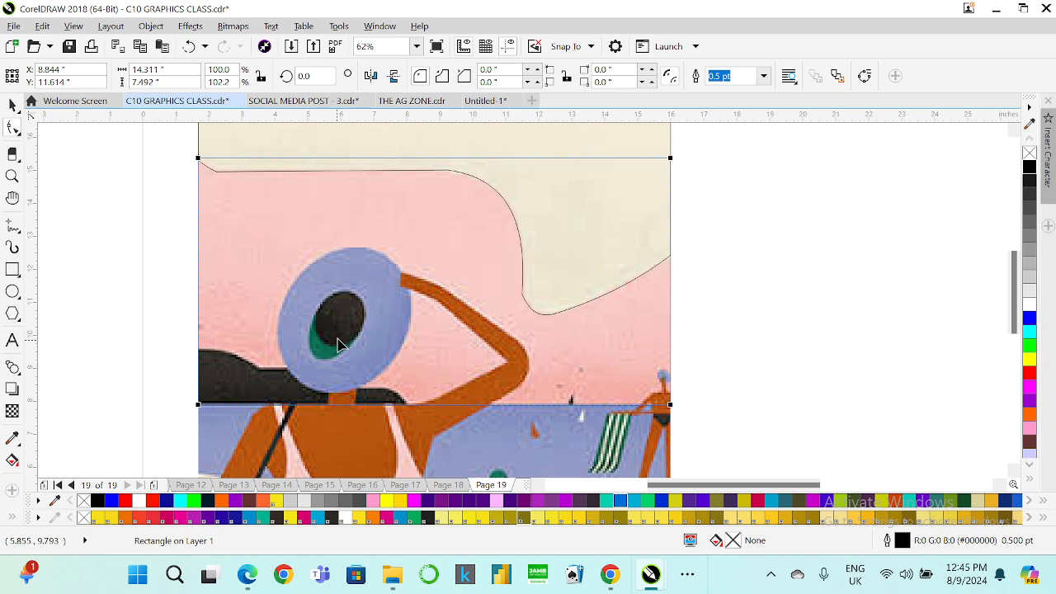
{"action": "key", "text": "ctrl+q"}
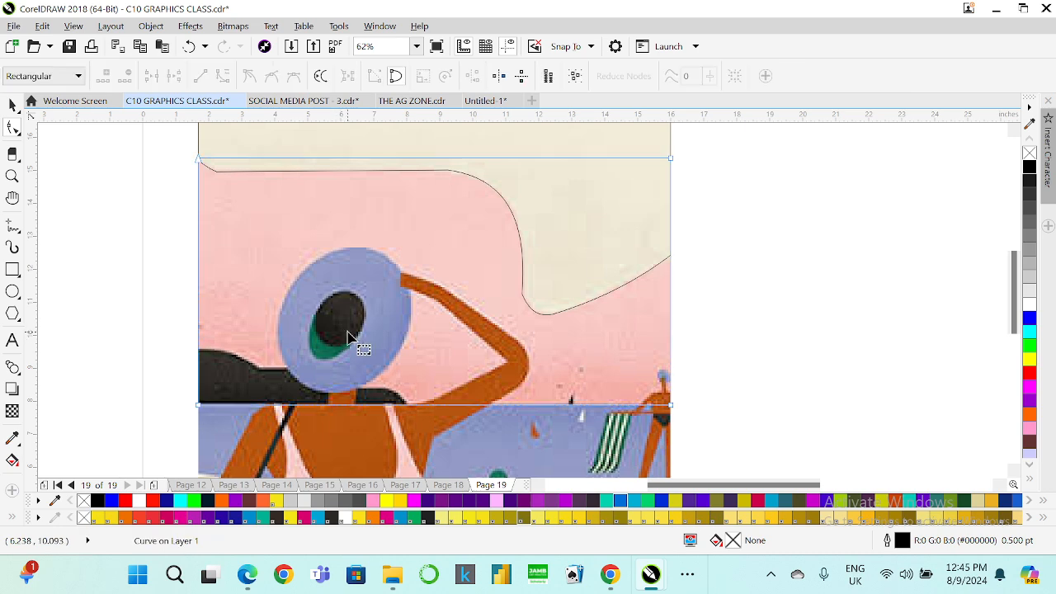
{"action": "left_click", "coordinate": [198, 411]}
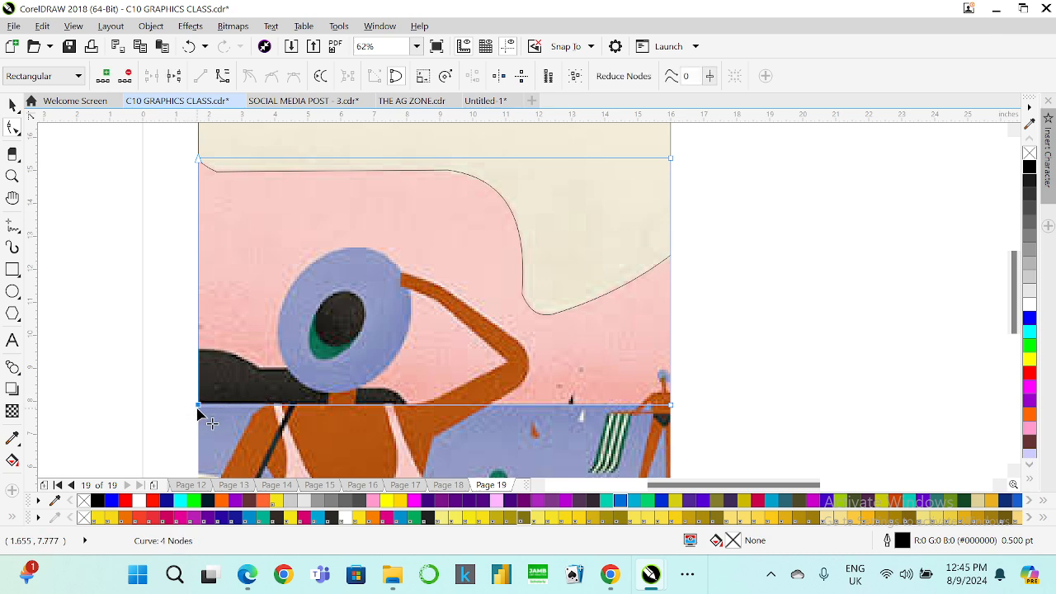
{"action": "key", "text": "space"}
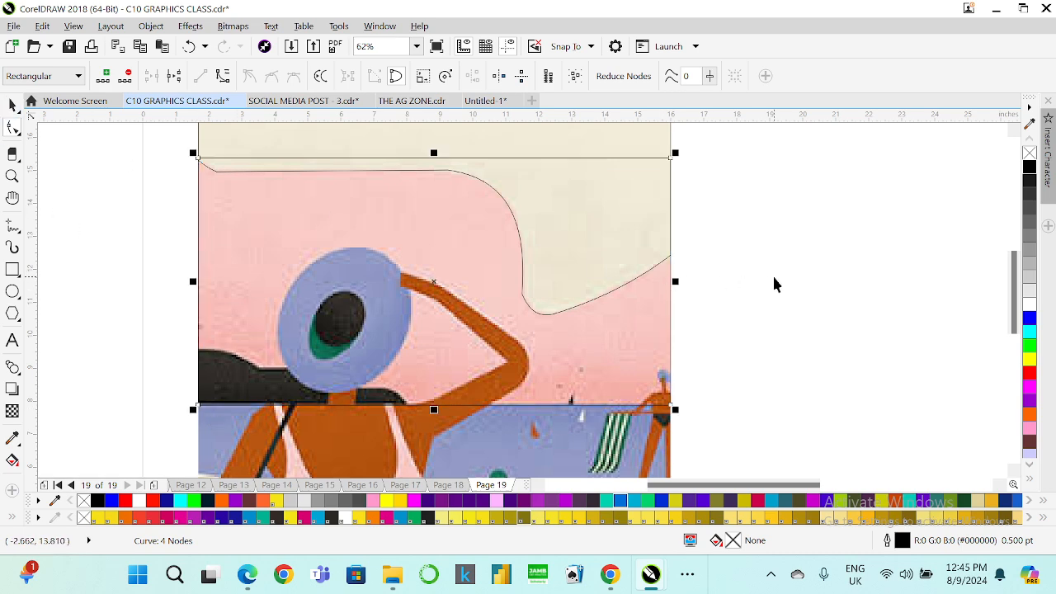
{"action": "left_click", "coordinate": [774, 284]}
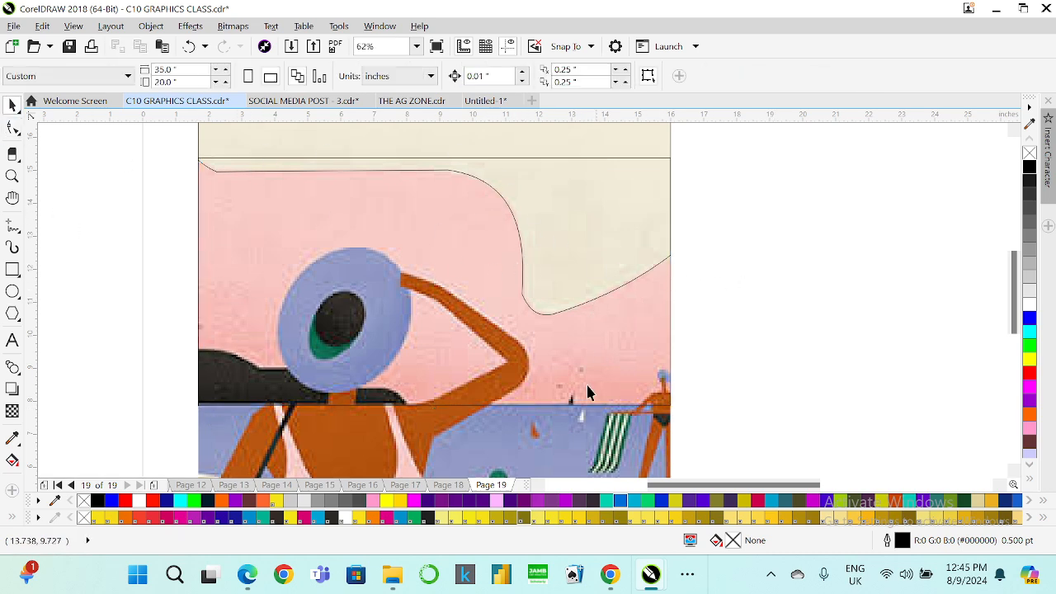
{"action": "scroll", "coordinate": [587, 392], "scroll_direction": "down", "scroll_amount": 3}
{"action": "scroll", "coordinate": [569, 354], "scroll_direction": "up", "scroll_amount": 2}
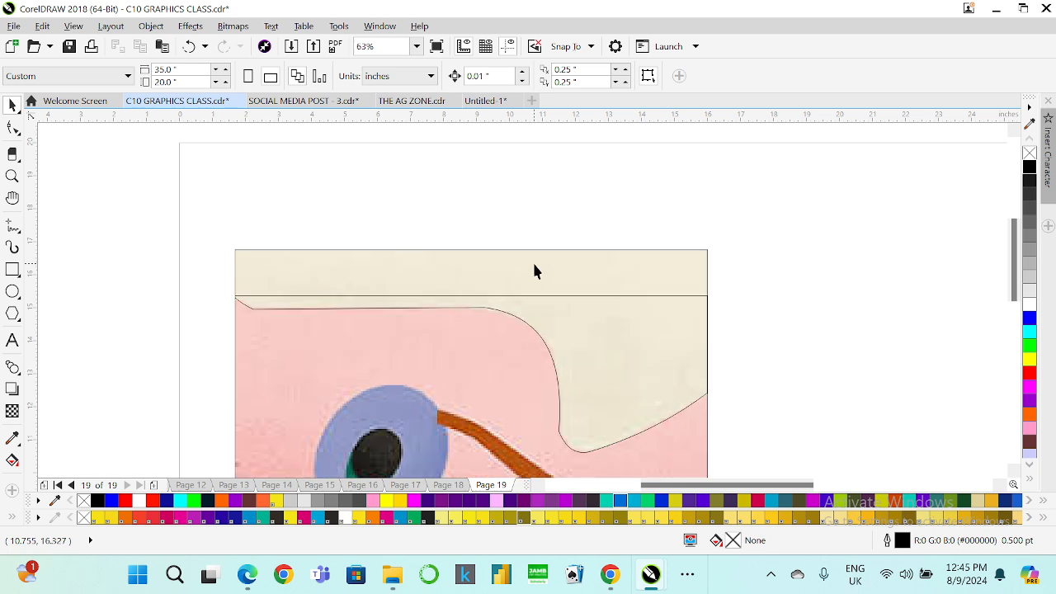
{"action": "left_click", "coordinate": [534, 271]}
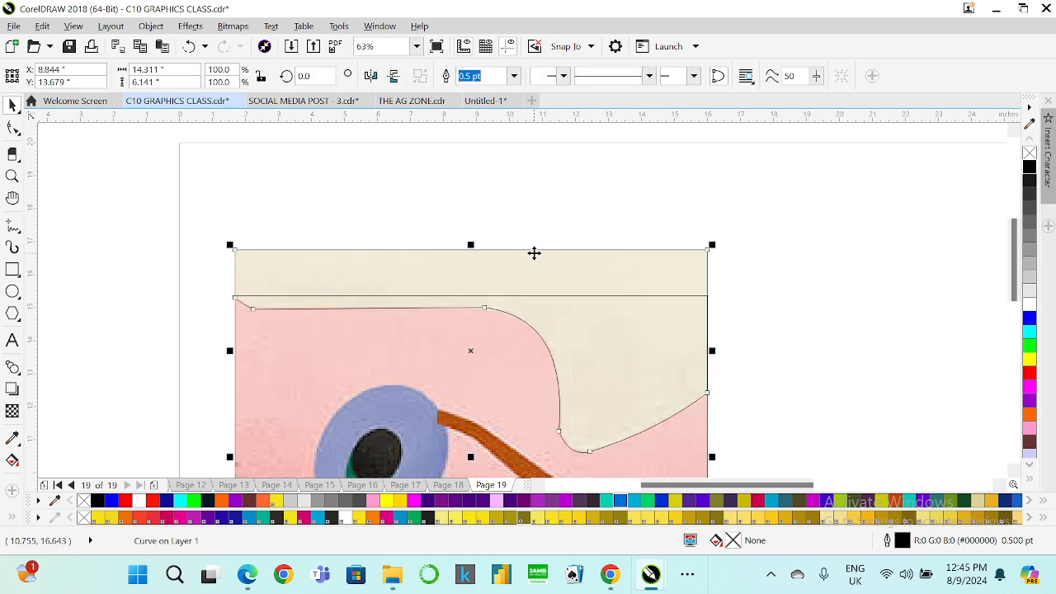
{"action": "left_click", "coordinate": [740, 217]}
- Draw a rectangle about 6.32 by 1.69 inches over the dark hill behind the woman and convert it to curves
{"action": "scroll", "coordinate": [627, 221], "scroll_direction": "down", "scroll_amount": 1}
{"action": "scroll", "coordinate": [510, 364], "scroll_direction": "up", "scroll_amount": 1}
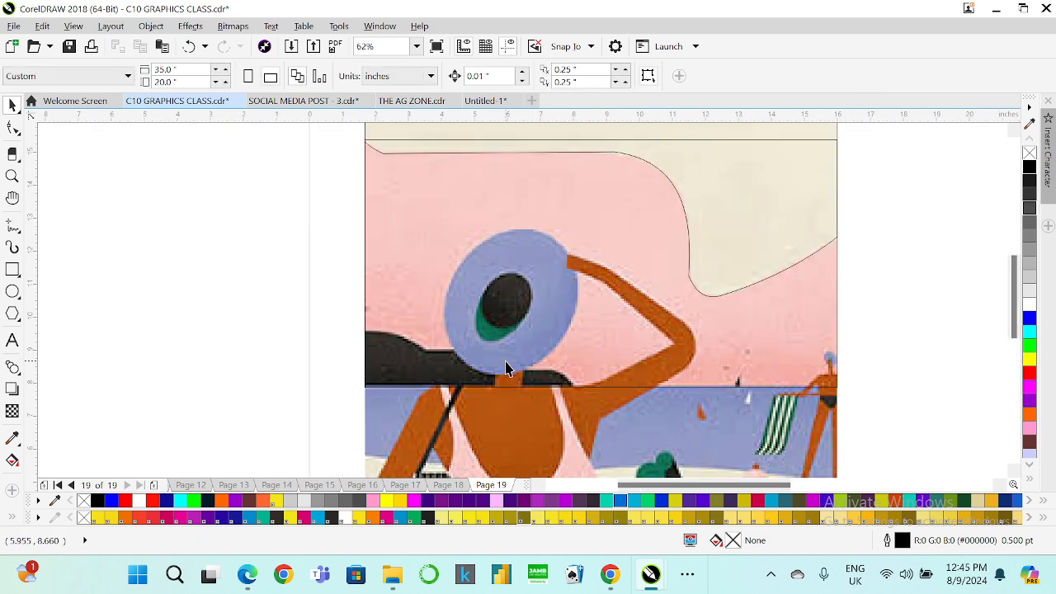
{"action": "left_click", "coordinate": [12, 269]}
{"action": "scroll", "coordinate": [396, 354], "scroll_direction": "up", "scroll_amount": 1}
{"action": "left_click_drag", "start_coordinate": [335, 309], "coordinate": [755, 422]}
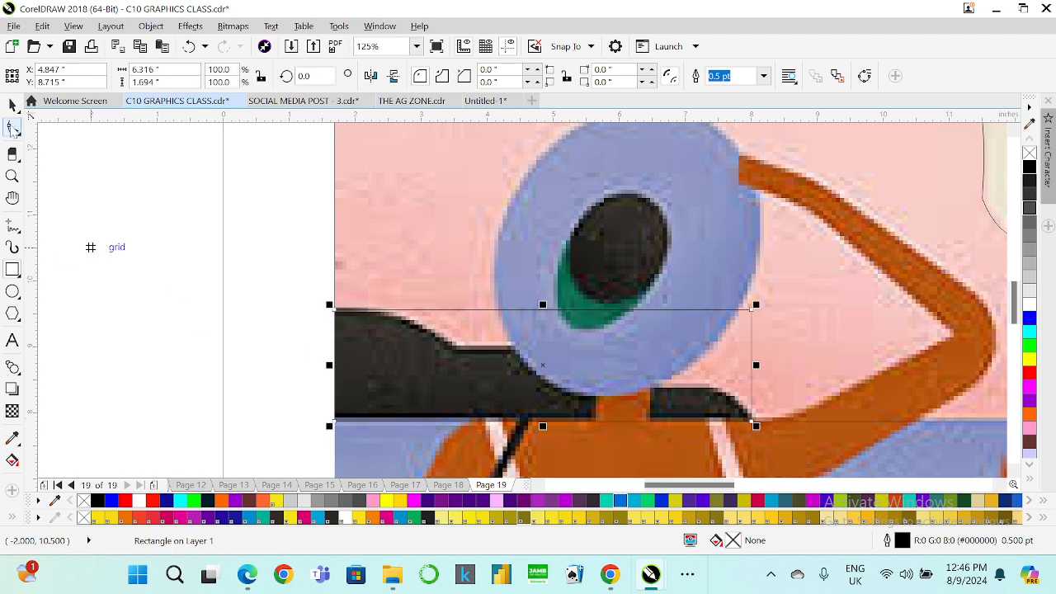
{"action": "left_click", "coordinate": [12, 128]}
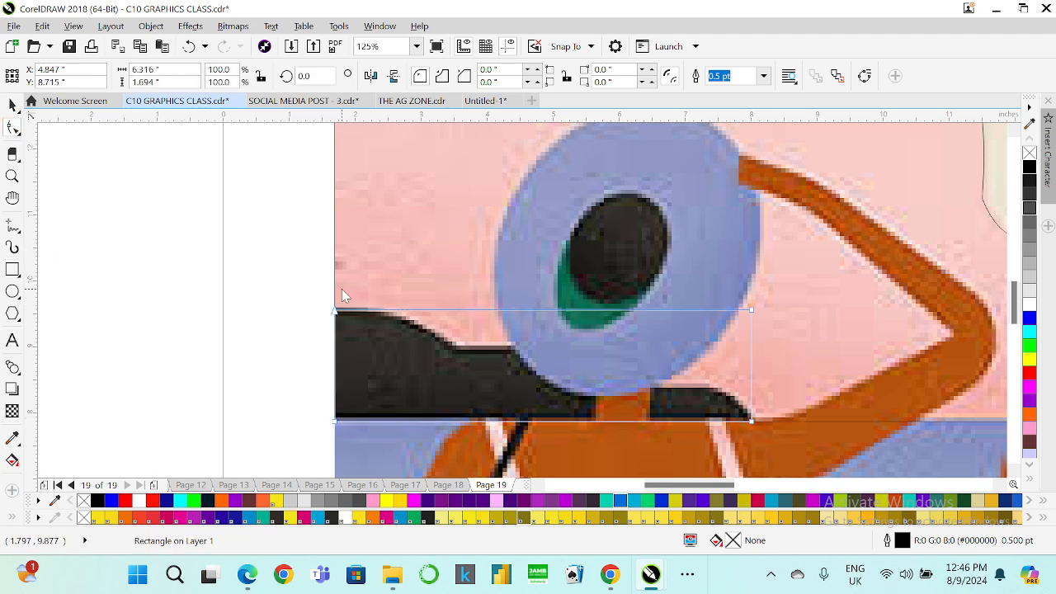
{"action": "key", "text": "ctrl+q"}
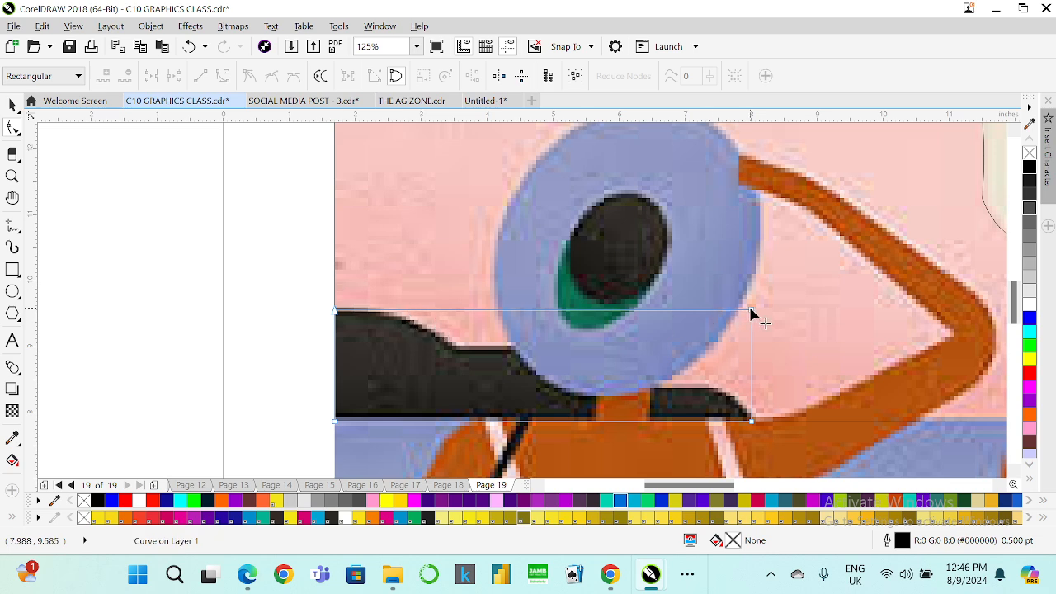
- Move the hill shape's upper corner node near the arm inward and add four nodes along its upper edge to follow the hill's contour
{"action": "left_click_drag", "start_coordinate": [751, 314], "coordinate": [718, 388]}
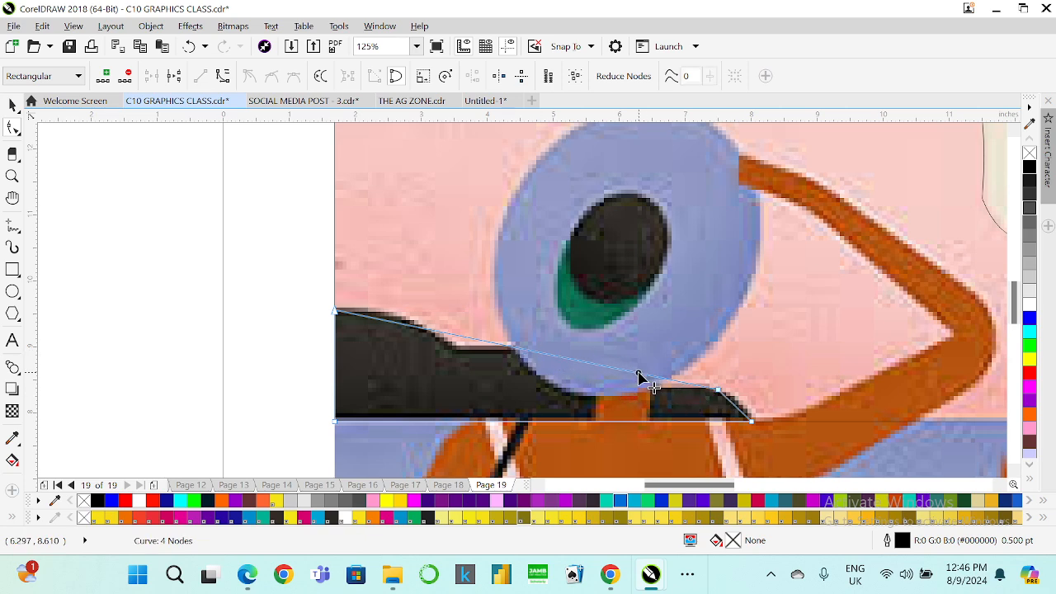
{"action": "left_click_drag", "start_coordinate": [641, 375], "coordinate": [609, 387]}
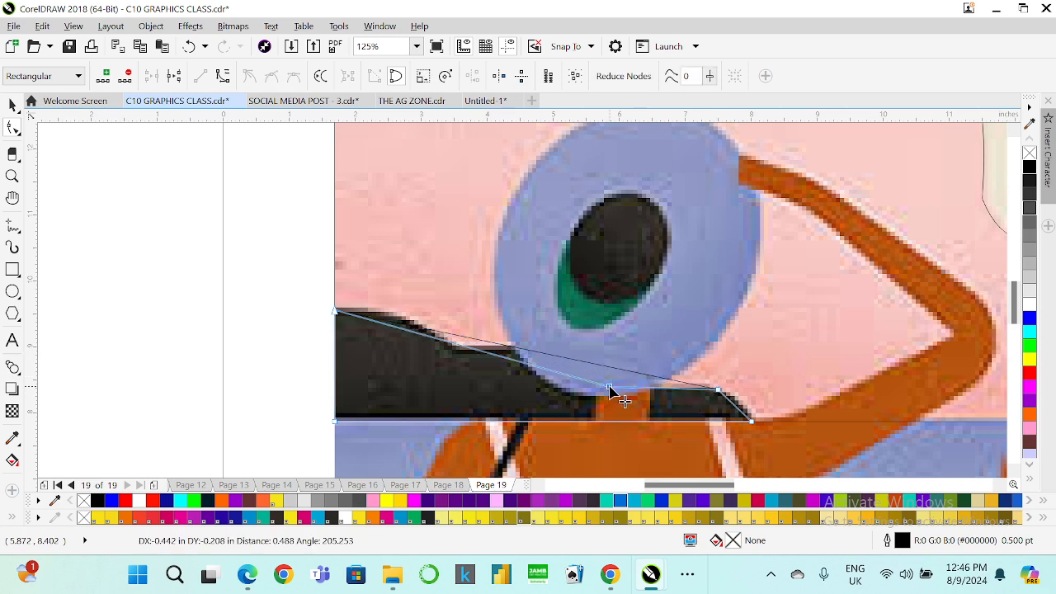
{"action": "double_click", "coordinate": [514, 355]}
{"action": "left_click_drag", "start_coordinate": [515, 356], "coordinate": [530, 341]}
{"action": "double_click", "coordinate": [460, 338]}
{"action": "left_click_drag", "start_coordinate": [459, 337], "coordinate": [454, 346]}
{"action": "left_click_drag", "start_coordinate": [391, 330], "coordinate": [394, 317]}
- Convert the hill outline's sloping segment before the hat to a curve, bend it to the hill's edge, and lower the node inside the hat
{"action": "scroll", "coordinate": [426, 338], "scroll_direction": "up", "scroll_amount": 2}
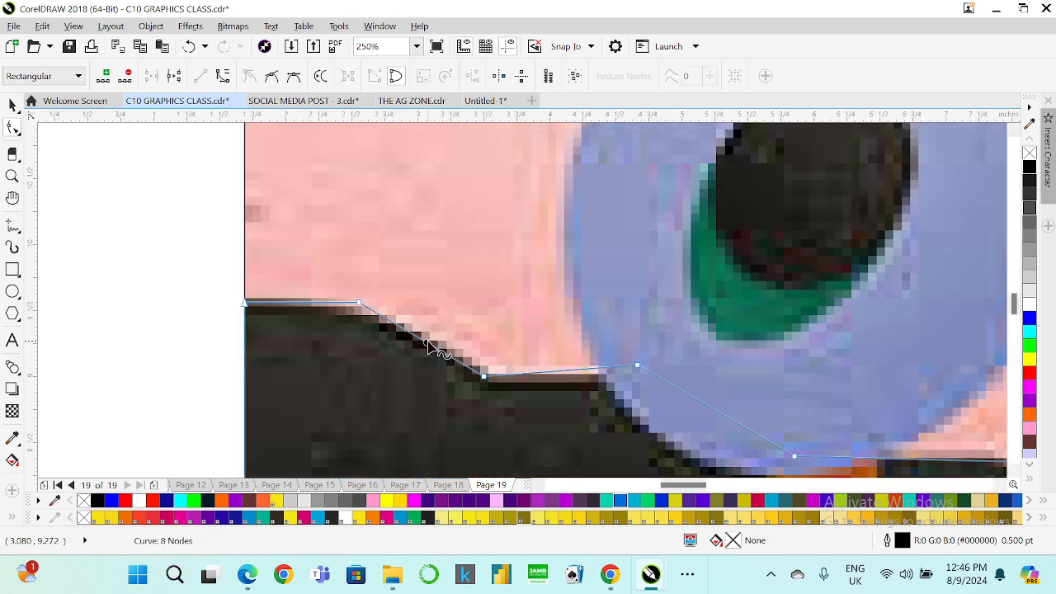
{"action": "right_click", "coordinate": [428, 349]}
{"action": "left_click", "coordinate": [499, 142]}
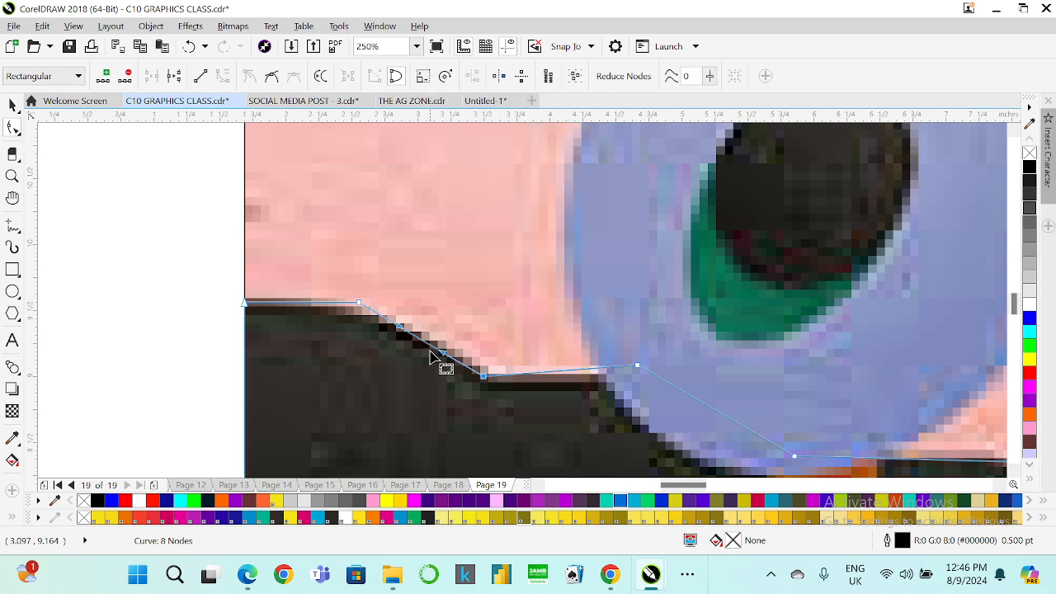
{"action": "left_click_drag", "start_coordinate": [427, 345], "coordinate": [433, 337]}
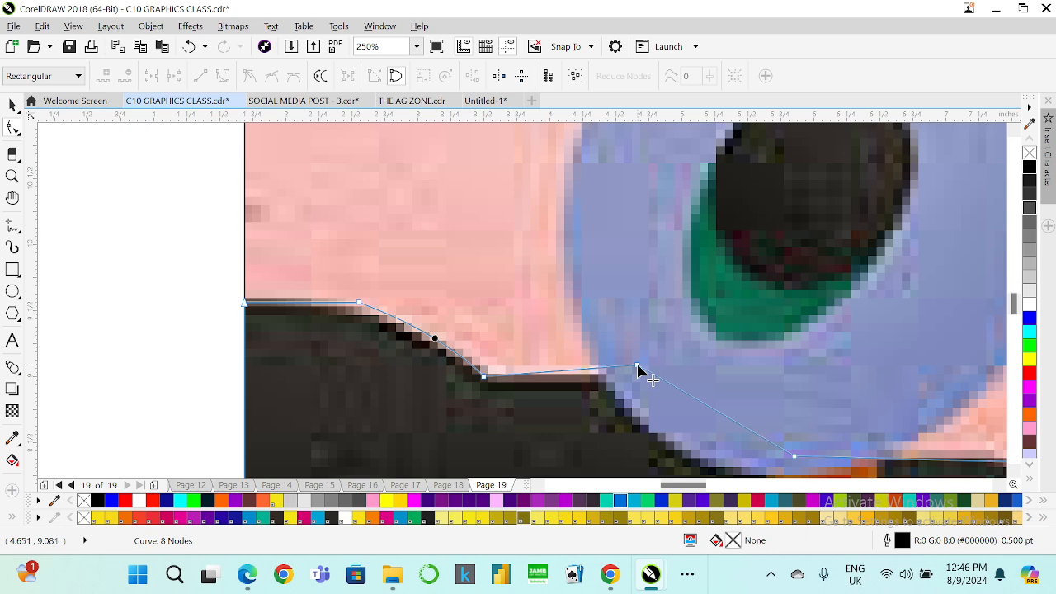
{"action": "left_click_drag", "start_coordinate": [637, 365], "coordinate": [638, 375]}
{"action": "scroll", "coordinate": [688, 364], "scroll_direction": "down", "scroll_amount": 1}
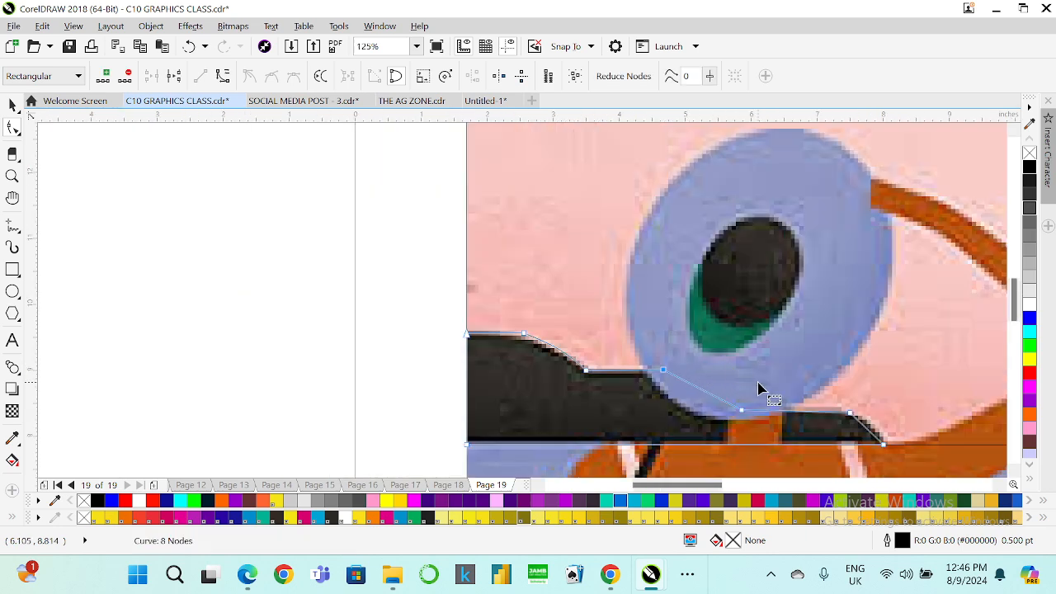
- Shift the node atop the hill's far end inward, convert the slope beside it to a curve, and bend it outward to fit
{"action": "scroll", "coordinate": [758, 383], "scroll_direction": "down", "scroll_amount": 1}
{"action": "scroll", "coordinate": [799, 396], "scroll_direction": "up", "scroll_amount": 1}
{"action": "scroll", "coordinate": [820, 397], "scroll_direction": "up", "scroll_amount": 1}
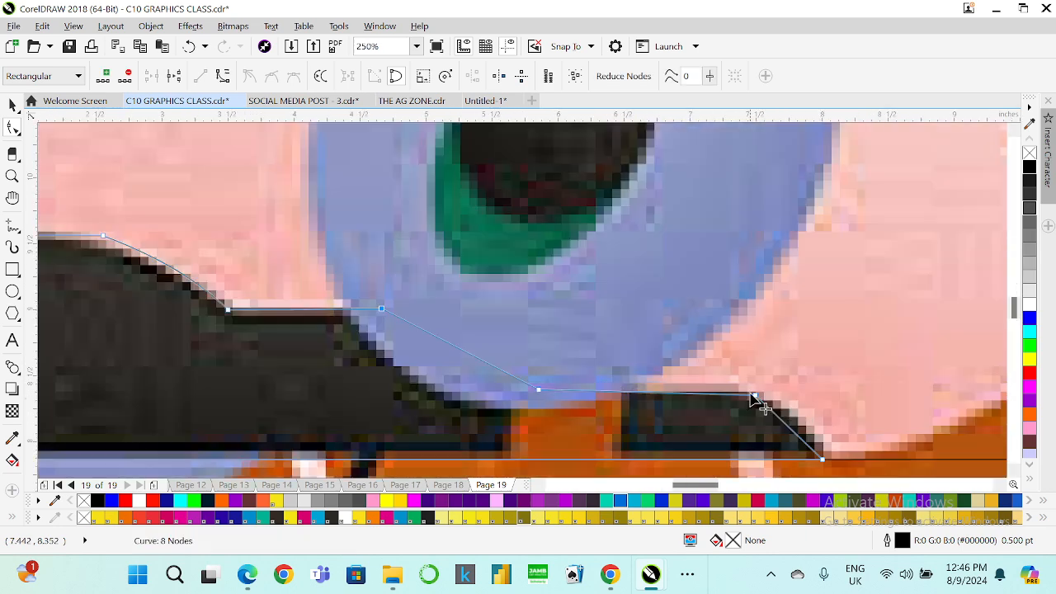
{"action": "left_click_drag", "start_coordinate": [780, 395], "coordinate": [733, 396]}
{"action": "scroll", "coordinate": [767, 421], "scroll_direction": "up", "scroll_amount": 1}
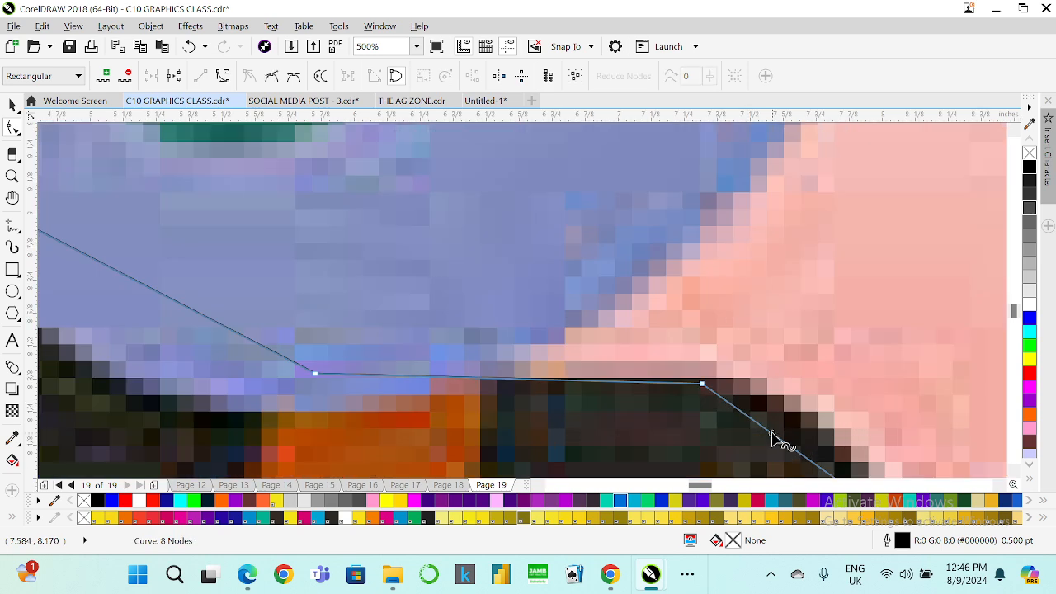
{"action": "right_click", "coordinate": [773, 438]}
{"action": "left_click", "coordinate": [815, 233]}
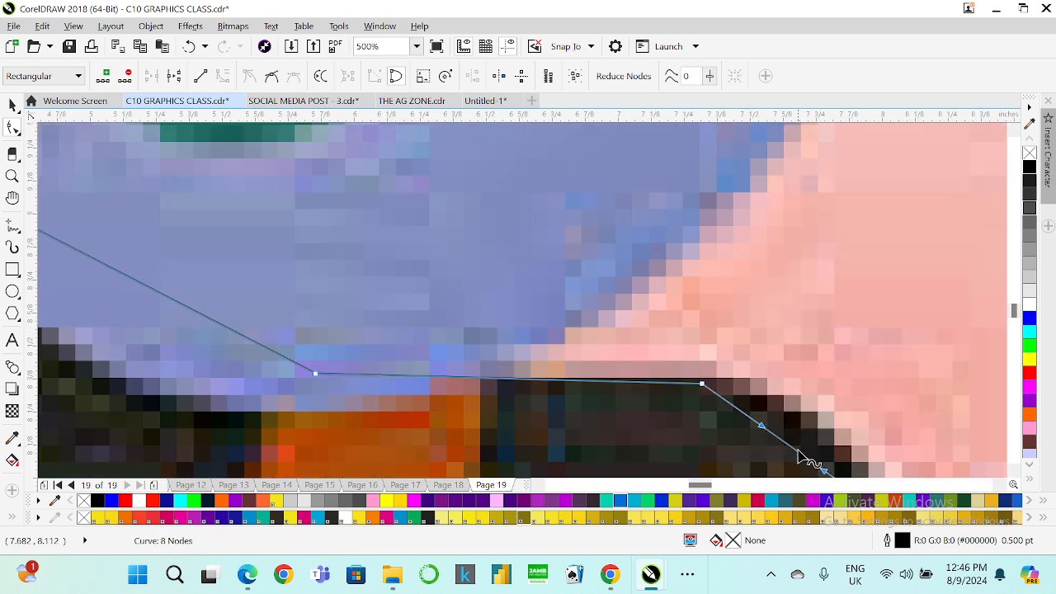
{"action": "left_click_drag", "start_coordinate": [820, 464], "coordinate": [814, 448]}
{"action": "scroll", "coordinate": [625, 314], "scroll_direction": "down", "scroll_amount": 3}
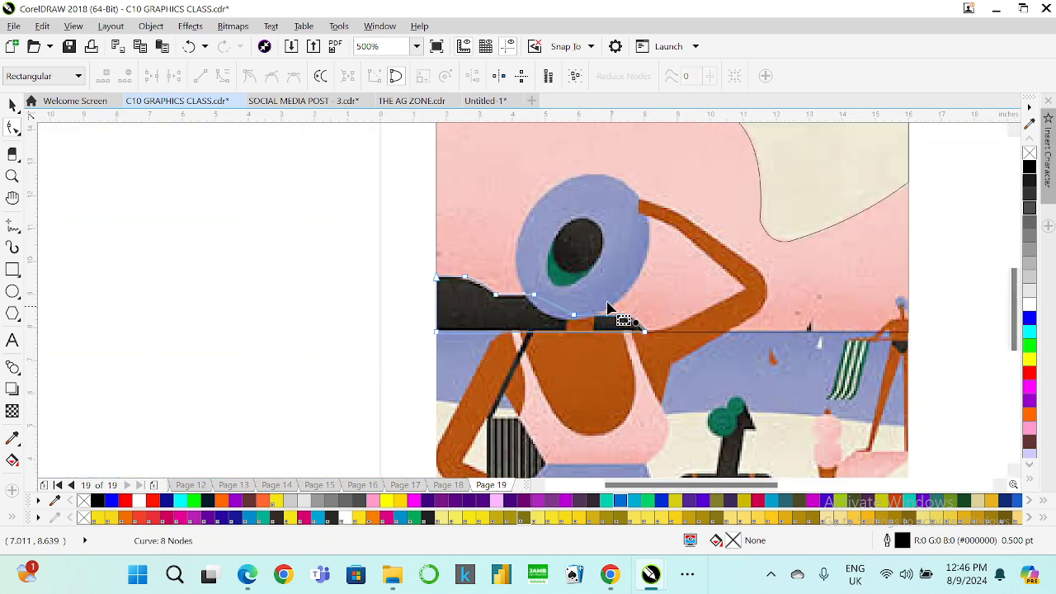
- Try a black fill on the cream-sky and hill shapes, undo it, and deselect them
{"action": "scroll", "coordinate": [771, 182], "scroll_direction": "up", "scroll_amount": 1}
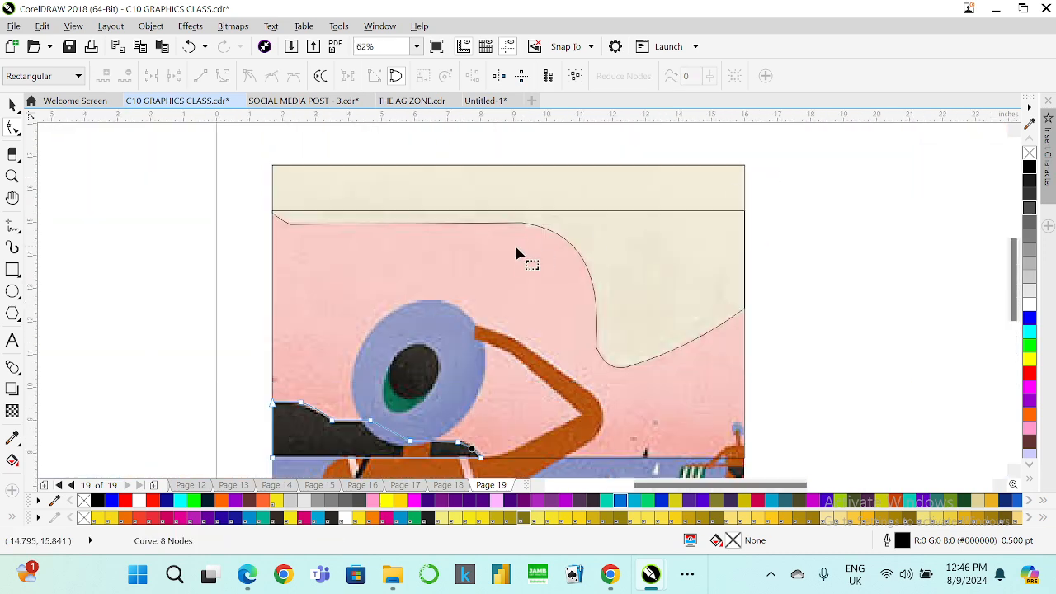
{"action": "scroll", "coordinate": [519, 252], "scroll_direction": "down", "scroll_amount": 1}
{"action": "scroll", "coordinate": [459, 346], "scroll_direction": "down", "scroll_amount": 1}
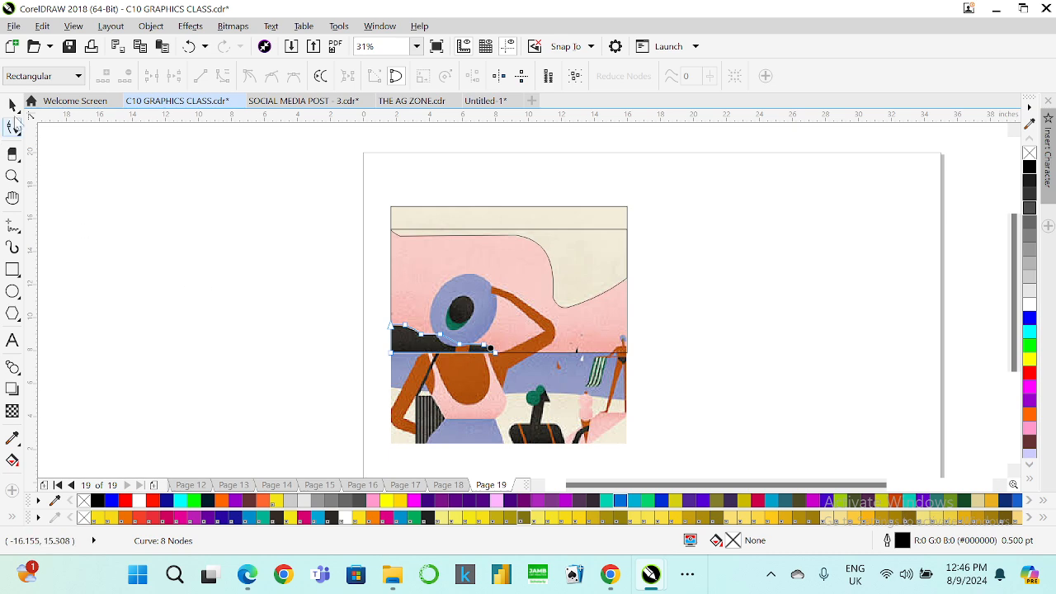
{"action": "left_click", "coordinate": [12, 105]}
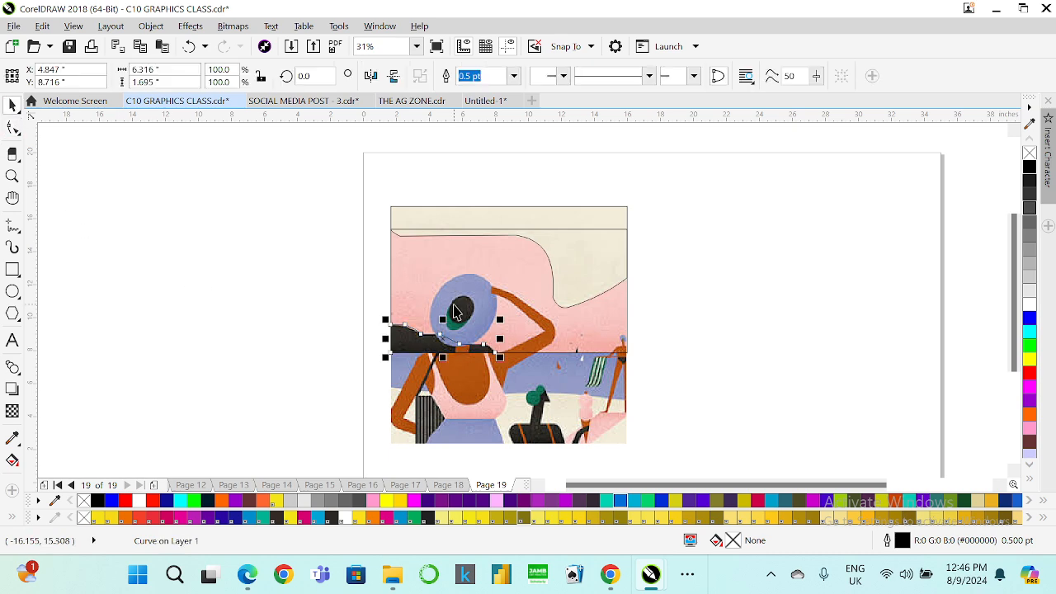
{"action": "left_click", "coordinate": [526, 221], "text": "shift"}
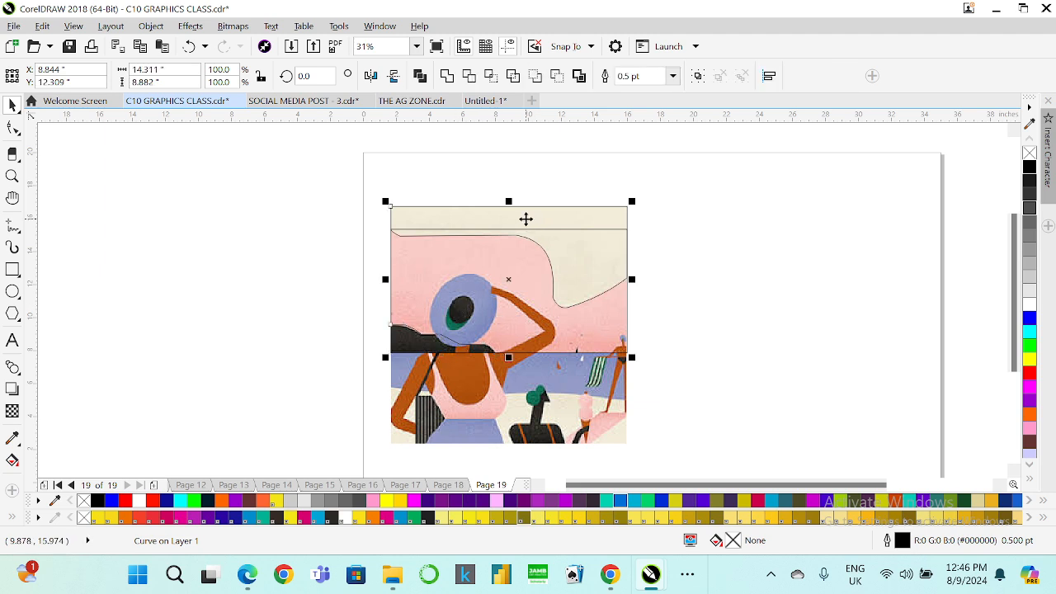
{"action": "left_click", "coordinate": [1028, 167]}
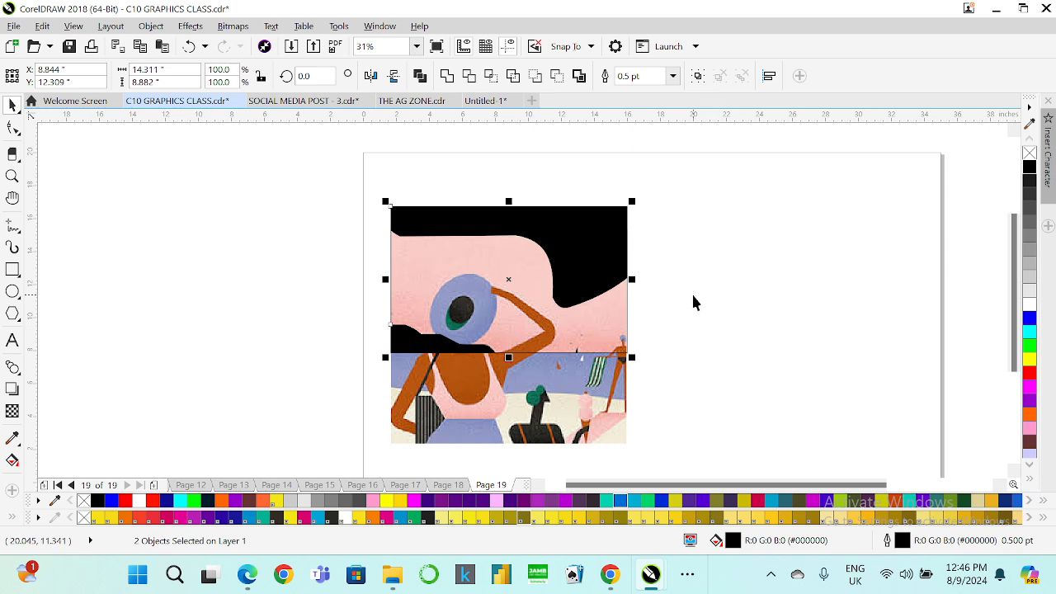
{"action": "key", "text": "ctrl+z"}
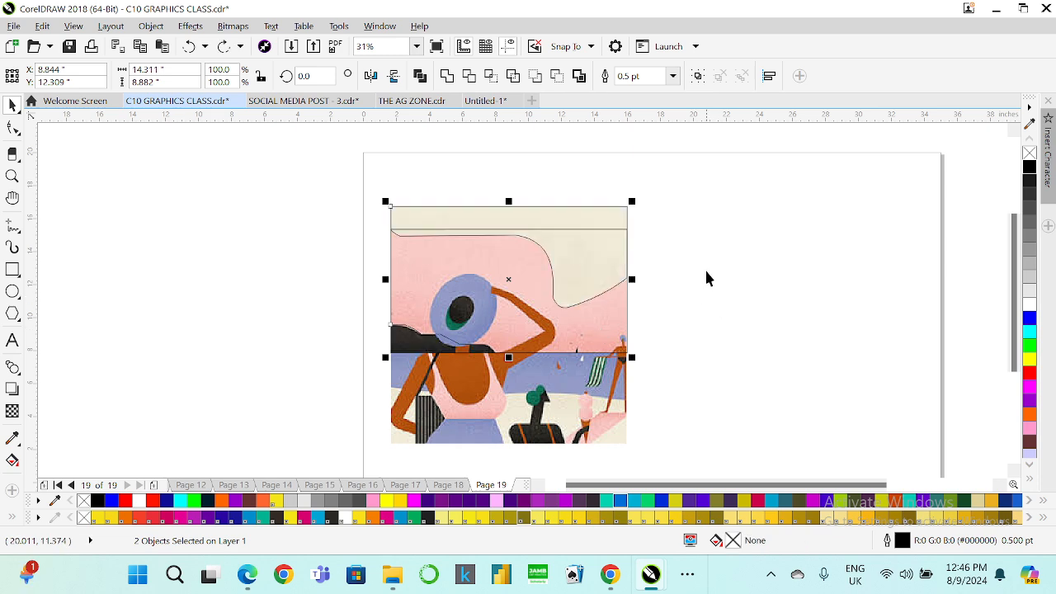
{"action": "left_click", "coordinate": [701, 284]}
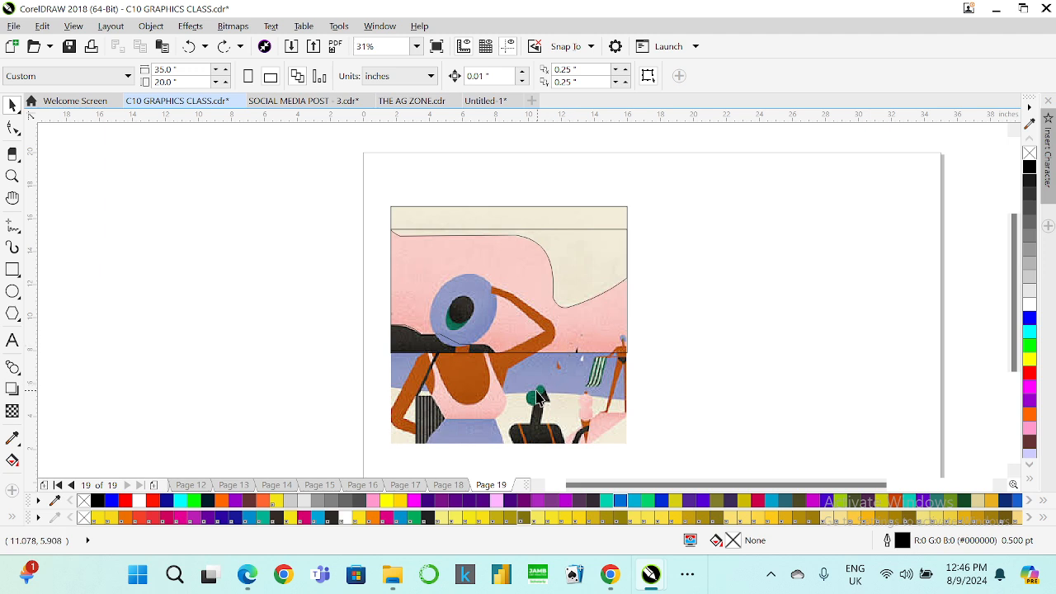
- Stretch a mirrored copy of the pink-sky rectangle down from the horizon to about 14.31 by 2.87 inches over the sea
{"action": "scroll", "coordinate": [536, 398], "scroll_direction": "up", "scroll_amount": 1}
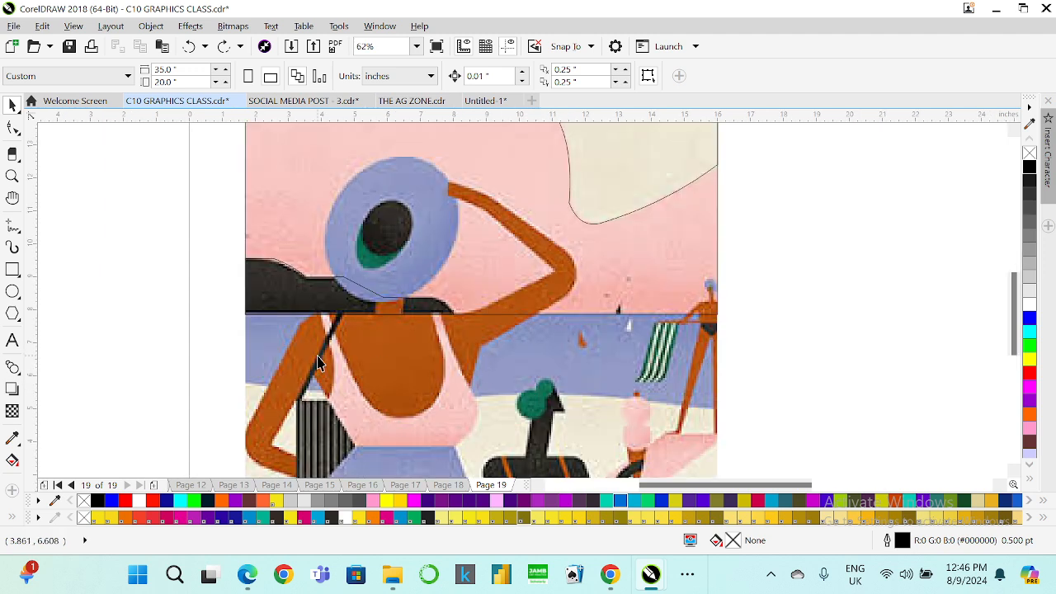
{"action": "left_click", "coordinate": [13, 270]}
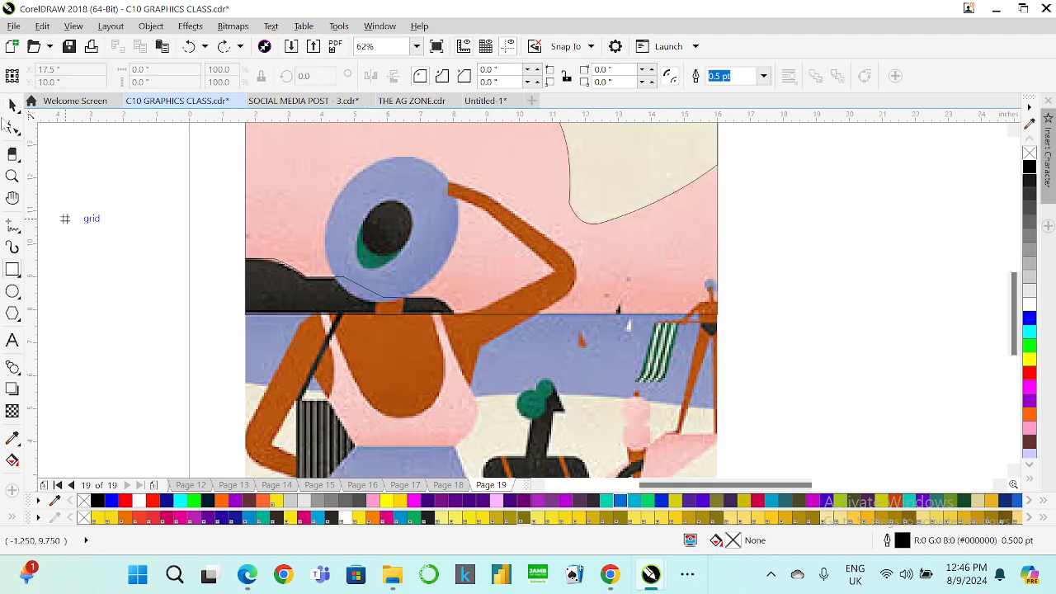
{"action": "left_click", "coordinate": [13, 103]}
{"action": "left_click", "coordinate": [550, 210]}
{"action": "scroll", "coordinate": [588, 279], "scroll_direction": "down", "scroll_amount": 1}
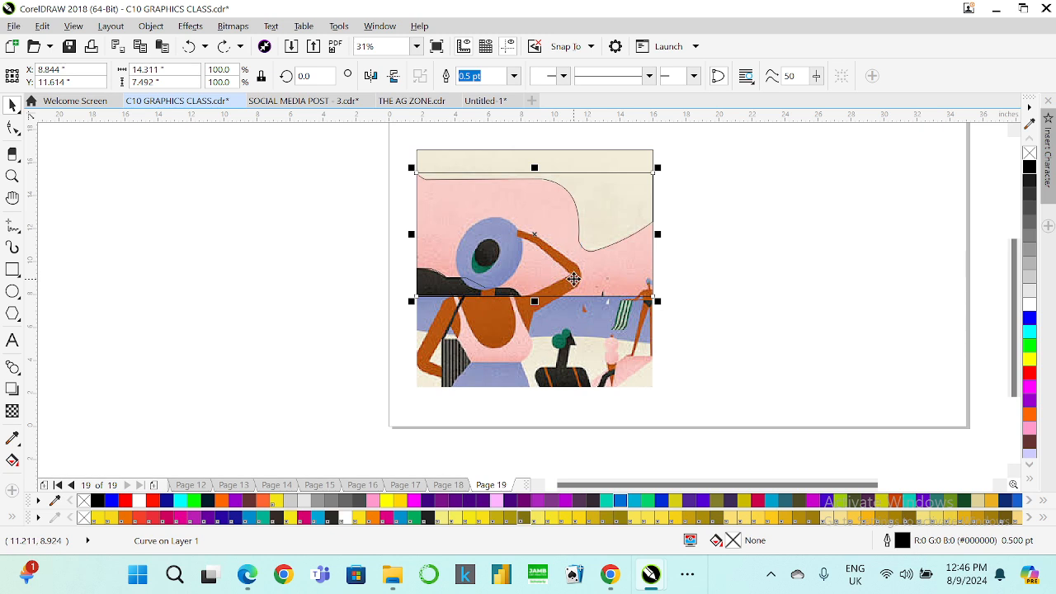
{"action": "left_click_drag", "start_coordinate": [535, 167], "coordinate": [660, 334]}
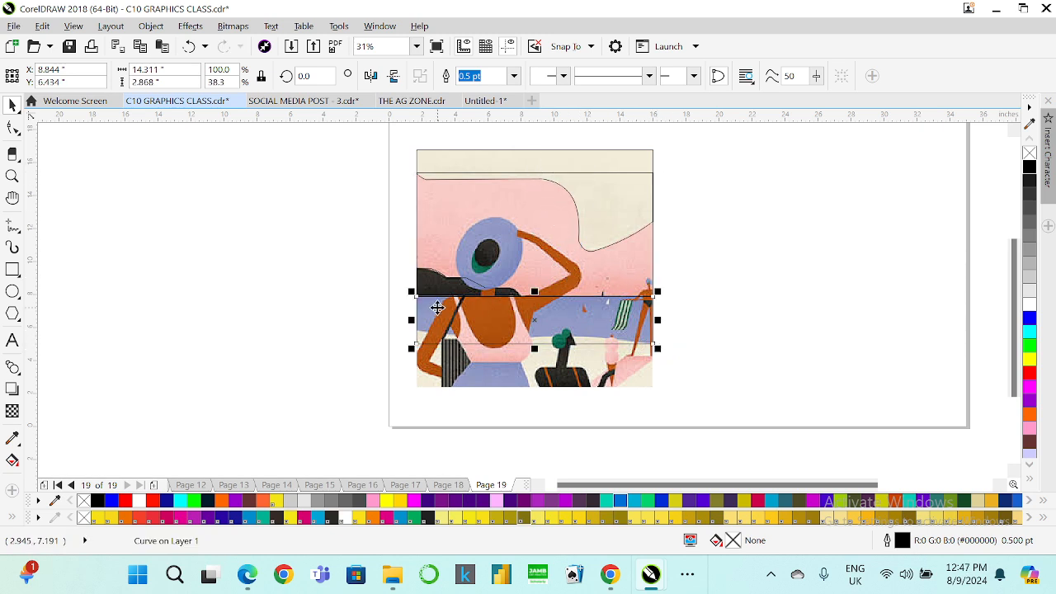
- Stretch a mirrored copy of the sea rectangle down to the image's lower edge, about 14.31 by 2.63 inches, and reselect the sea rectangle
{"action": "scroll", "coordinate": [461, 307], "scroll_direction": "up", "scroll_amount": 1}
{"action": "scroll", "coordinate": [460, 307], "scroll_direction": "down", "scroll_amount": 1}
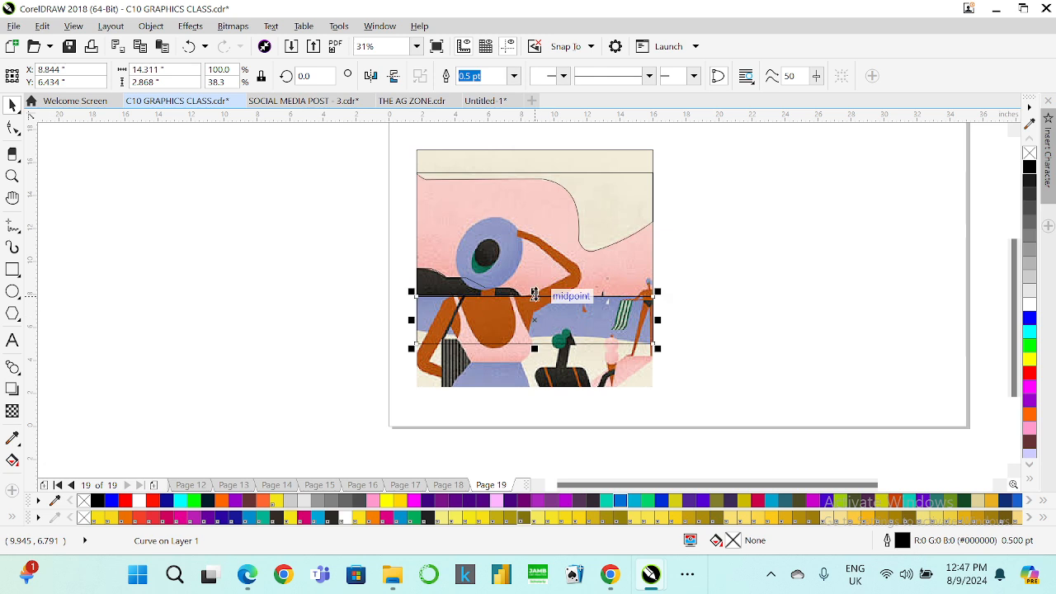
{"action": "left_click_drag", "start_coordinate": [535, 291], "coordinate": [581, 382]}
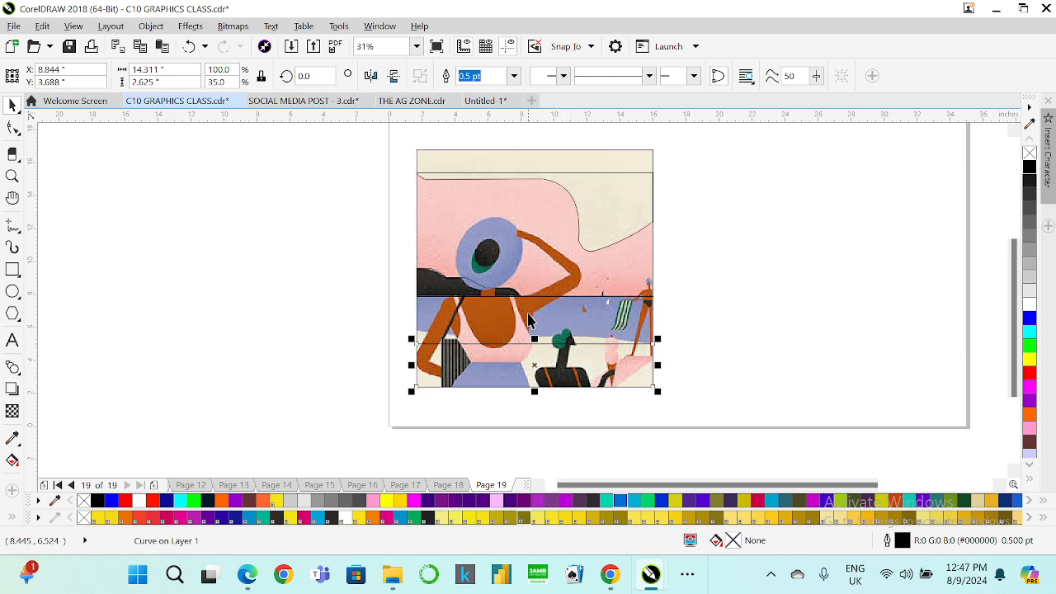
{"action": "scroll", "coordinate": [529, 318], "scroll_direction": "up", "scroll_amount": 1}
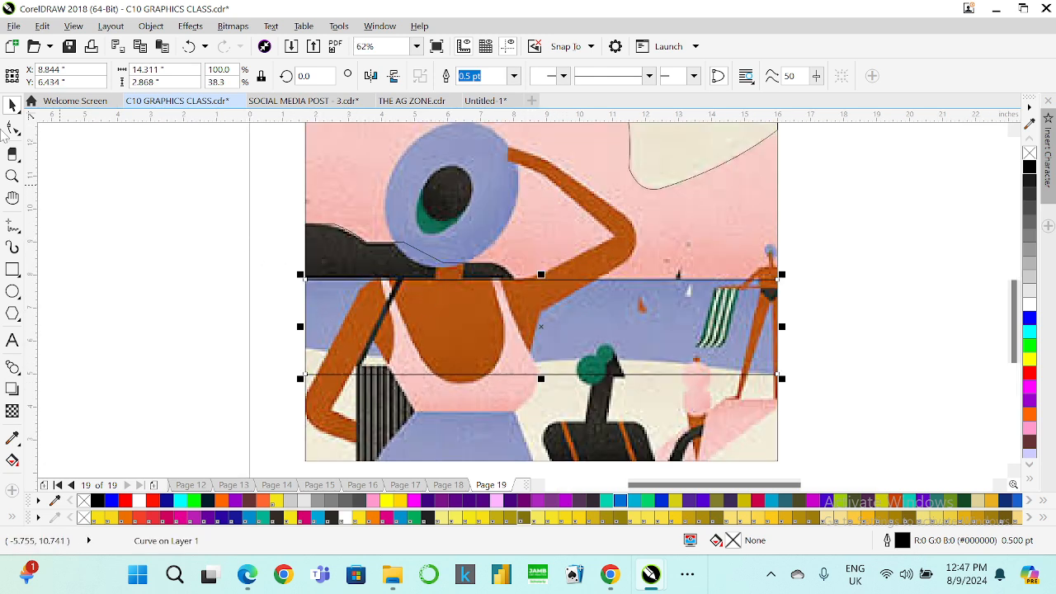
- Raise the lower corner node at the sea rectangle's hill-side end to meet the shoreline beside the woman's arm
{"action": "left_click", "coordinate": [12, 128]}
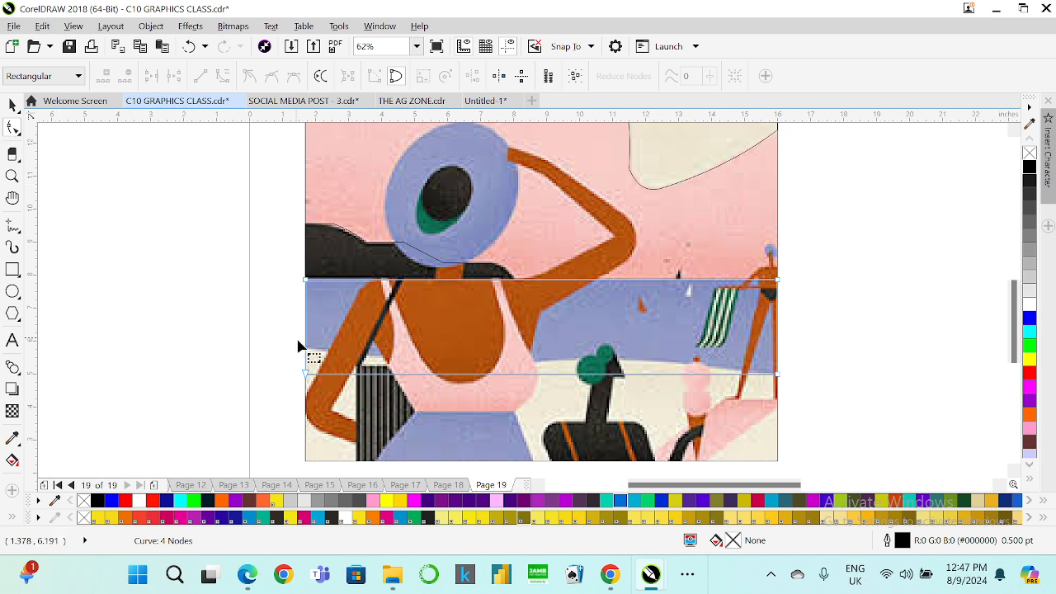
{"action": "left_click", "coordinate": [308, 373]}
{"action": "left_click_drag", "start_coordinate": [308, 373], "coordinate": [306, 349]}
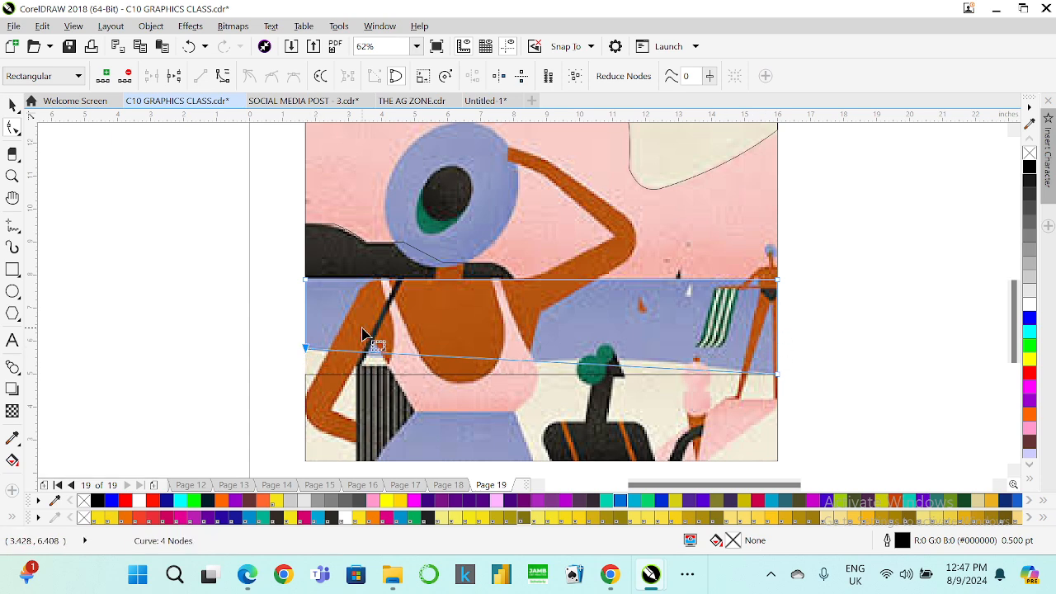
{"action": "mouse_move", "coordinate": [306, 348]}
{"action": "left_mouse_down"}
{"action": "mouse_move", "coordinate": [306, 334]}
{"action": "mouse_move", "coordinate": [306, 368]}
{"action": "left_mouse_up"}
- Try converting the sea shape's sloping lower edge to a curve, and undo the conversion
{"action": "scroll", "coordinate": [306, 333], "scroll_direction": "up", "scroll_amount": 2}
{"action": "left_click", "coordinate": [431, 378]}
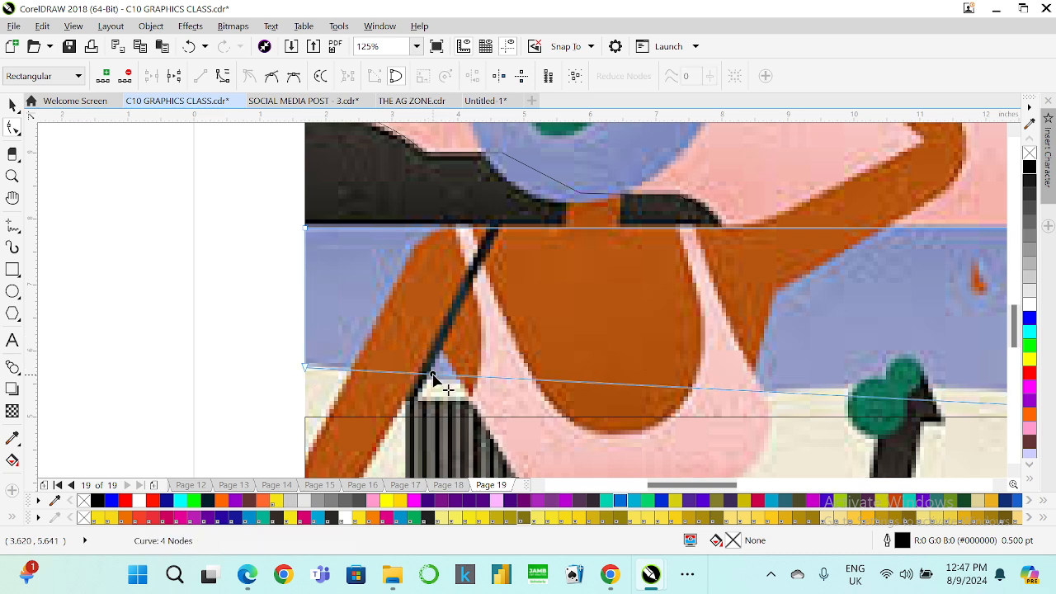
{"action": "right_click", "coordinate": [432, 378]}
{"action": "left_click", "coordinate": [477, 173]}
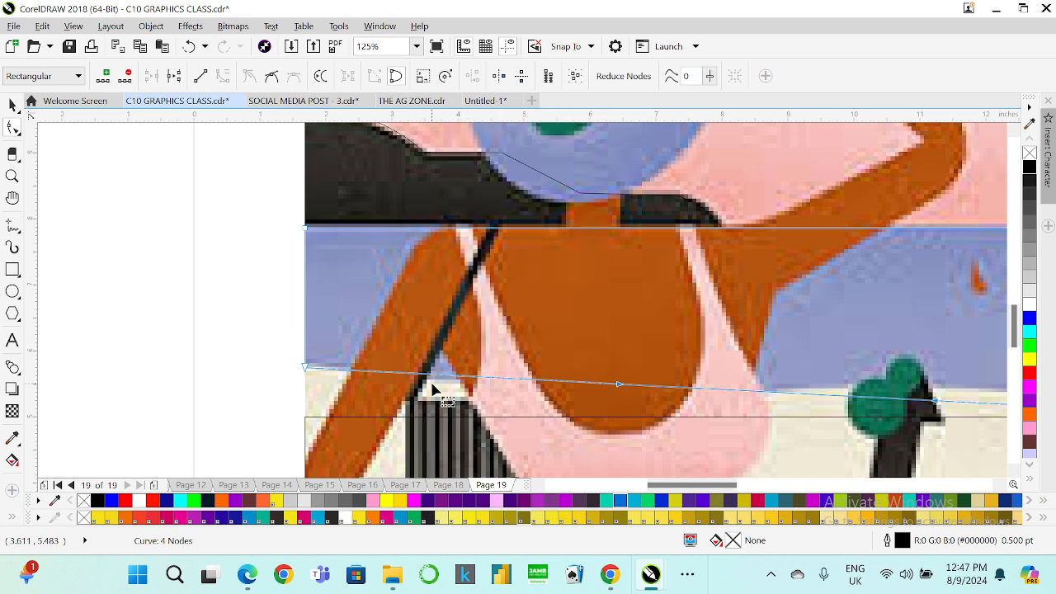
{"action": "key", "text": "ctrl+z"}
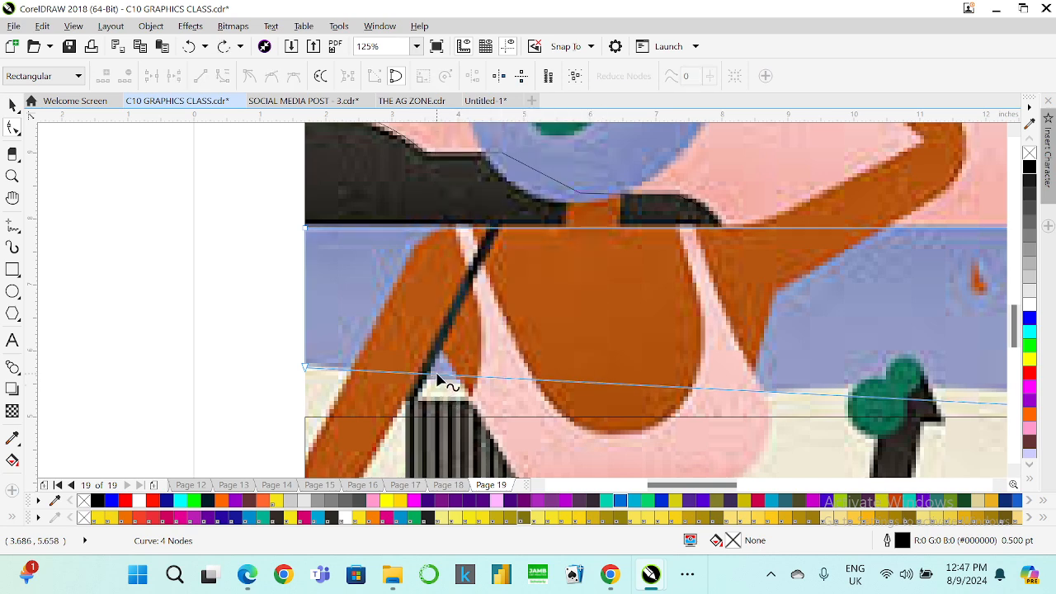
- Add three nodes to the sea shape's lower edge, at the woman's lowered arm, the bag strap and the gap under her arm
{"action": "left_click_drag", "start_coordinate": [438, 375], "coordinate": [464, 385]}
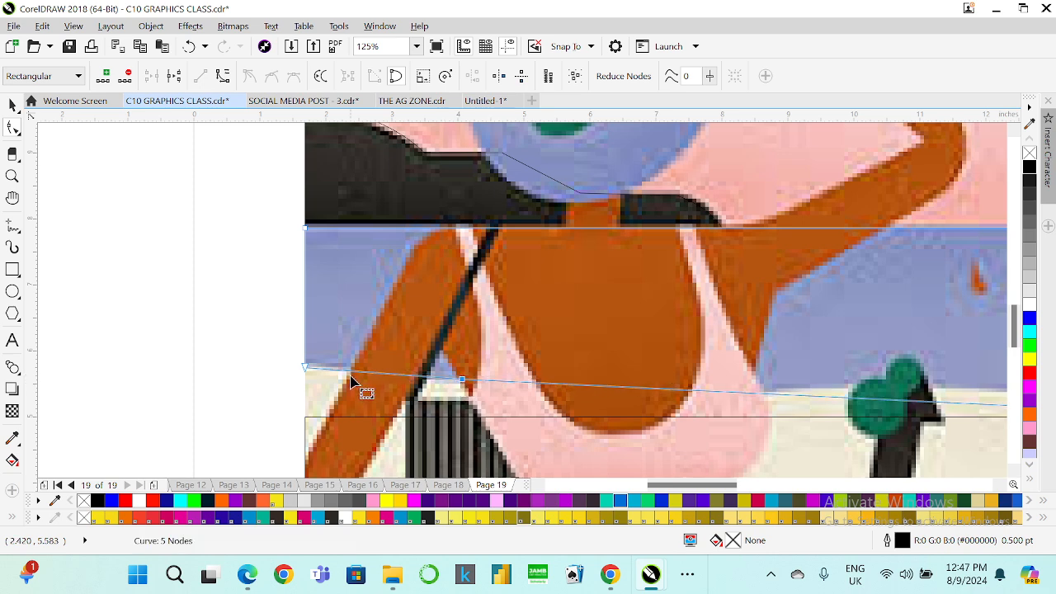
{"action": "scroll", "coordinate": [359, 378], "scroll_direction": "up", "scroll_amount": 2}
{"action": "left_click_drag", "start_coordinate": [356, 367], "coordinate": [350, 365]}
{"action": "left_click", "coordinate": [521, 379]}
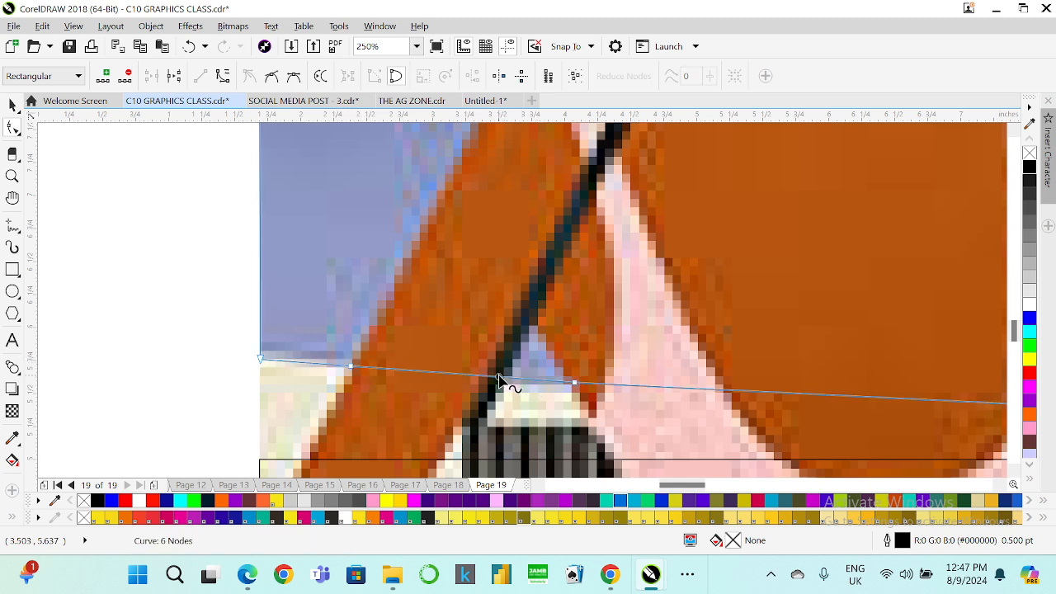
{"action": "double_click", "coordinate": [498, 379]}
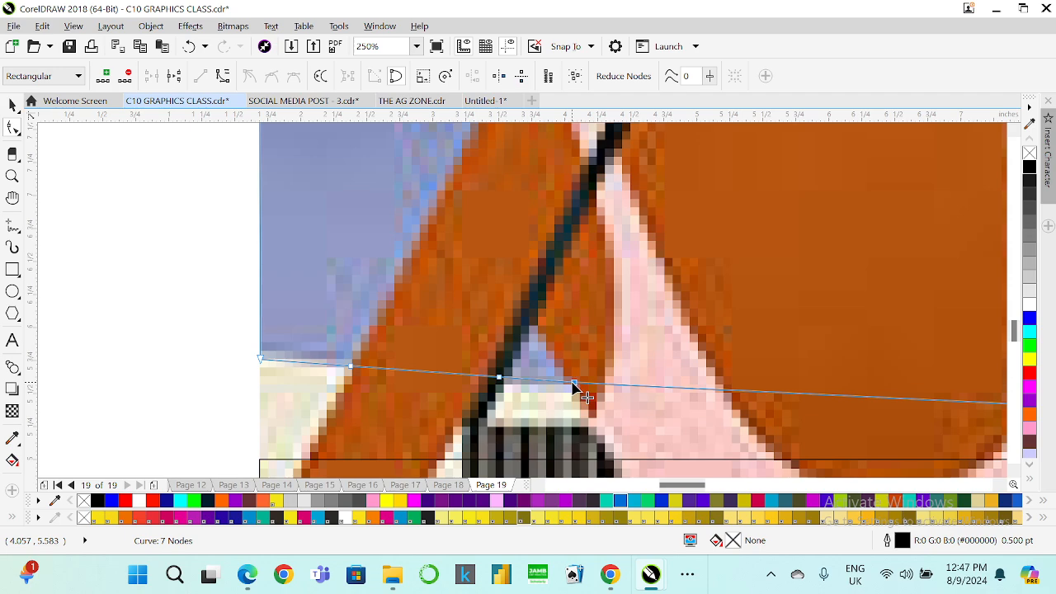
- Add two more nodes on the sea's lower edge, beside the swimsuit and below the striped towel, and pull them onto the shoreline
{"action": "scroll", "coordinate": [574, 384], "scroll_direction": "down", "scroll_amount": 5}
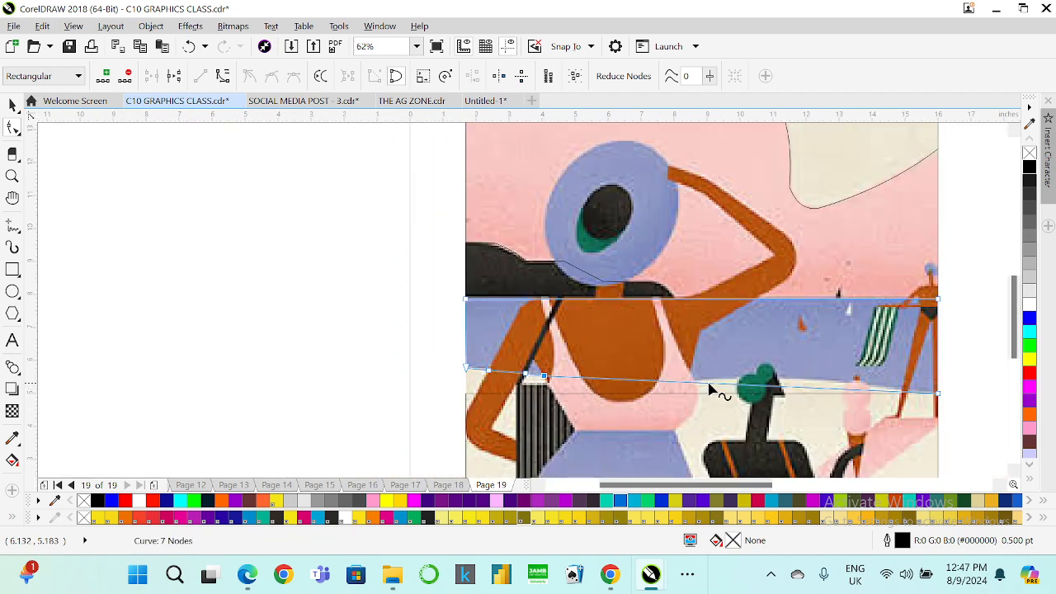
{"action": "scroll", "coordinate": [820, 396], "scroll_direction": "up", "scroll_amount": 2}
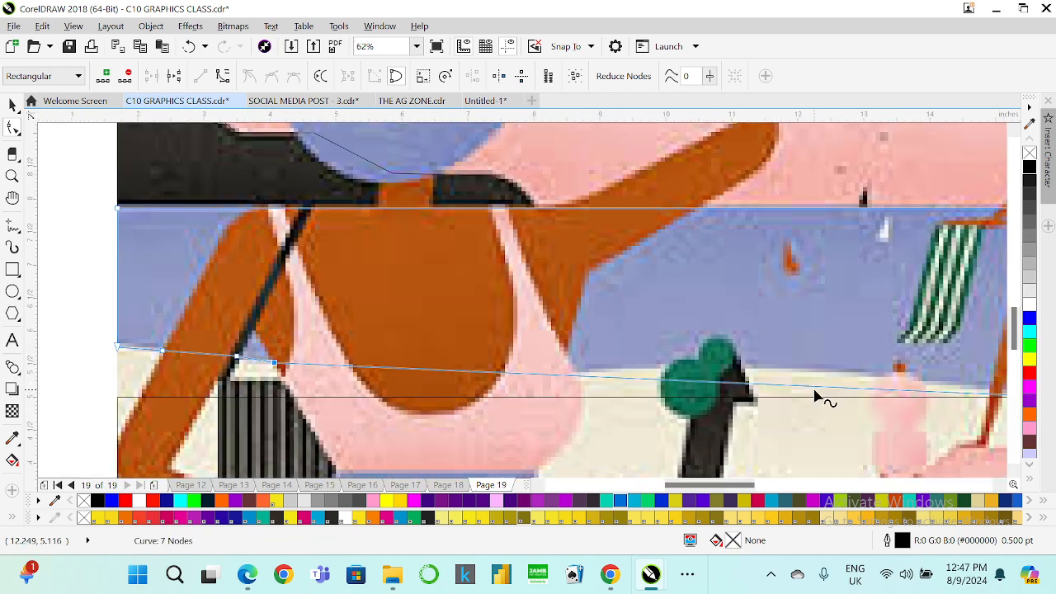
{"action": "double_click", "coordinate": [580, 376]}
{"action": "left_click_drag", "start_coordinate": [580, 376], "coordinate": [576, 369]}
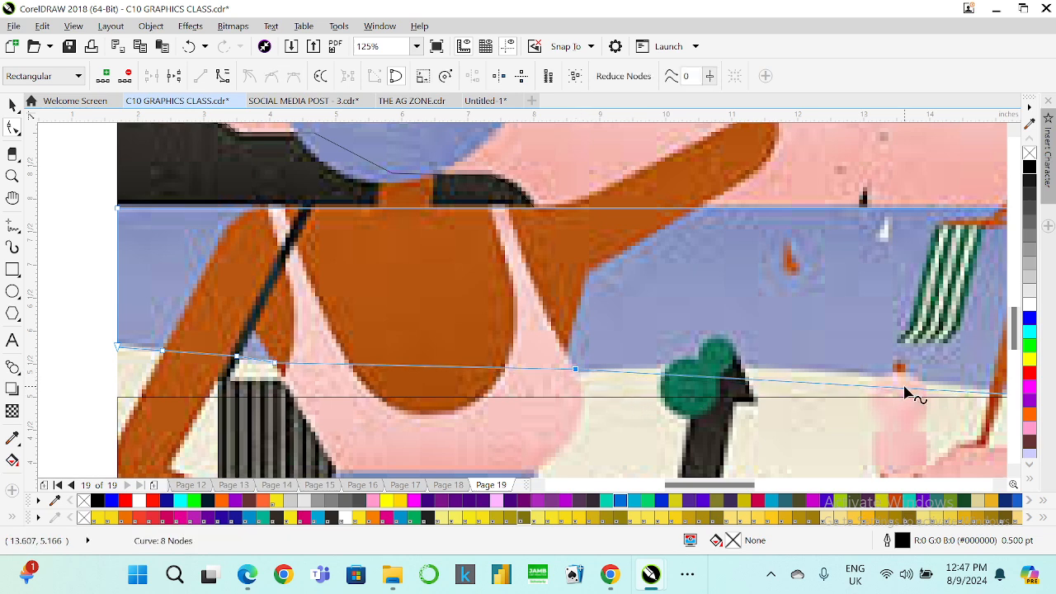
{"action": "double_click", "coordinate": [923, 391]}
{"action": "left_click_drag", "start_coordinate": [923, 391], "coordinate": [962, 380]}
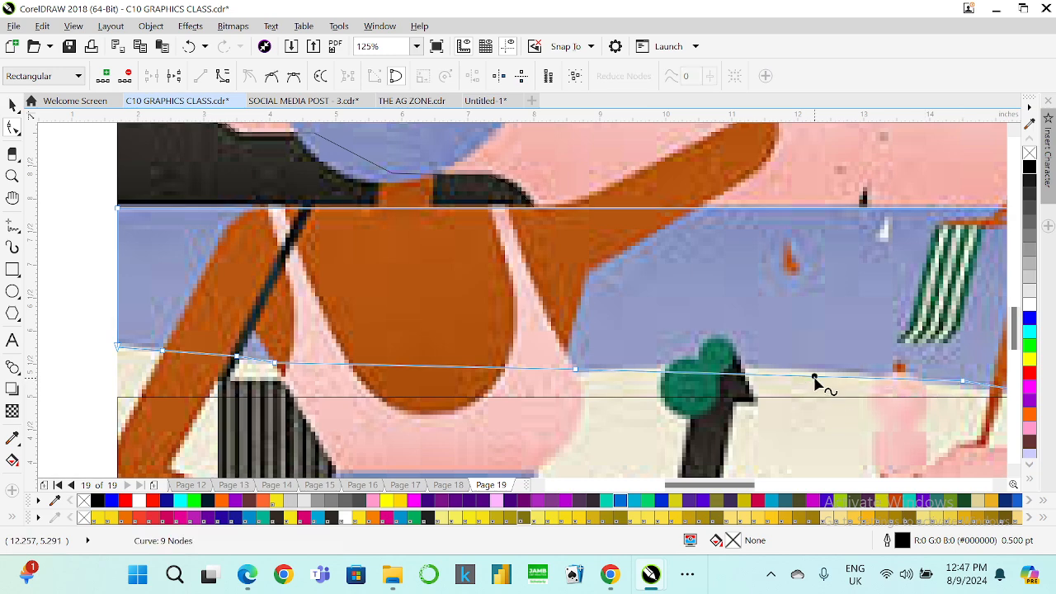
- Convert the sea edge between the swimsuit and towel nodes to a curve, bend it to the shoreline, and shift the towel-side node inward
{"action": "right_click", "coordinate": [815, 376]}
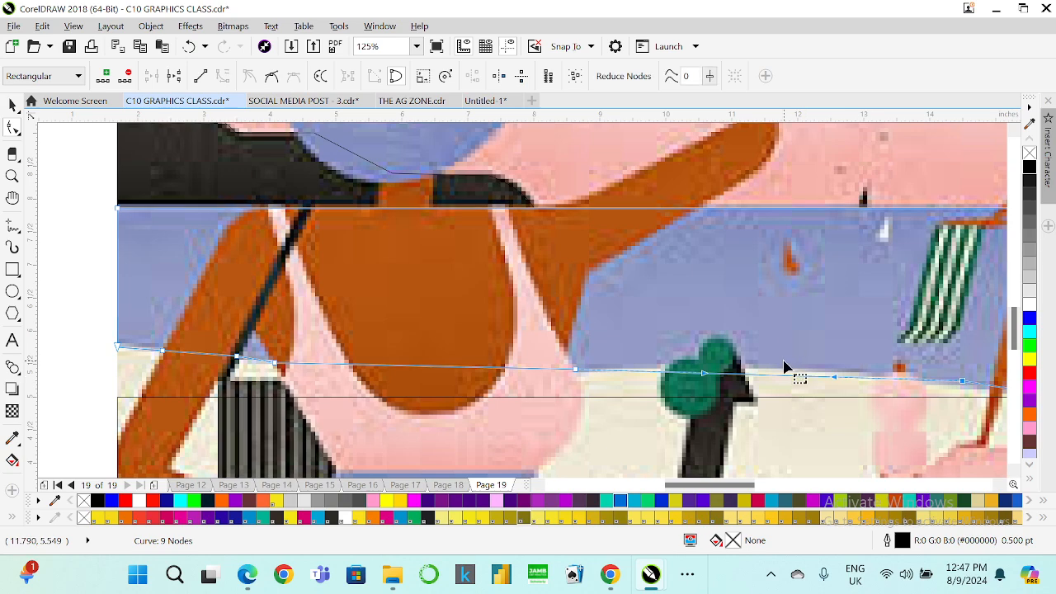
{"action": "scroll", "coordinate": [782, 359], "scroll_direction": "up", "scroll_amount": 2}
{"action": "left_click_drag", "start_coordinate": [782, 393], "coordinate": [789, 380]}
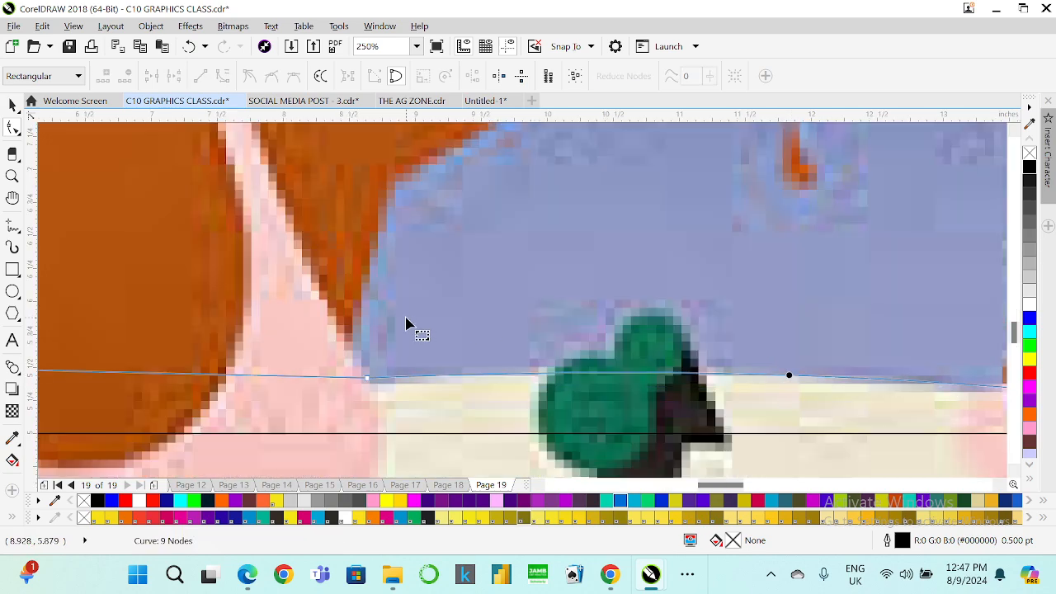
{"action": "scroll", "coordinate": [406, 326], "scroll_direction": "down", "scroll_amount": 2}
{"action": "scroll", "coordinate": [638, 354], "scroll_direction": "up", "scroll_amount": 1}
{"action": "scroll", "coordinate": [555, 345], "scroll_direction": "up", "scroll_amount": 1}
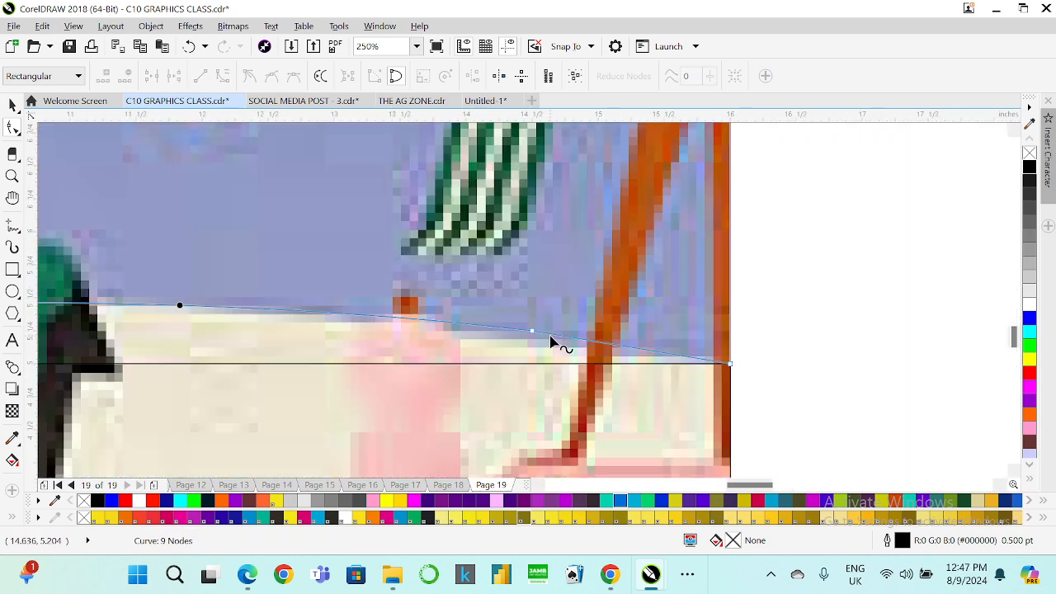
{"action": "left_click_drag", "start_coordinate": [535, 334], "coordinate": [489, 334]}
{"action": "scroll", "coordinate": [490, 334], "scroll_direction": "down", "scroll_amount": 3}
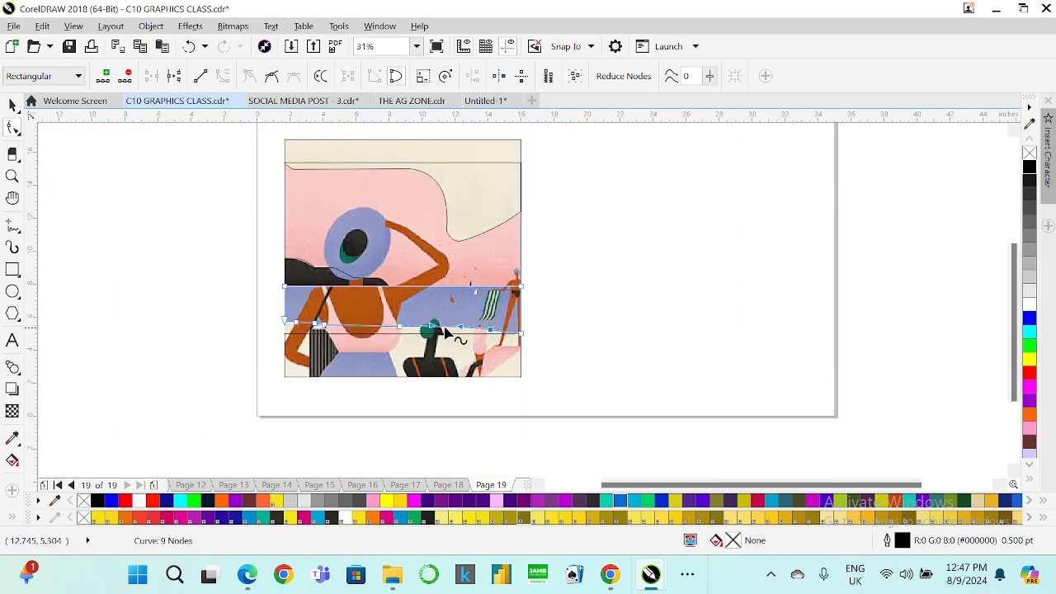
- Stretch the upper edge of the sand rectangle above the shoreline so it overlaps the sea shape, and clear the selection
{"action": "scroll", "coordinate": [410, 332], "scroll_direction": "up", "scroll_amount": 1}
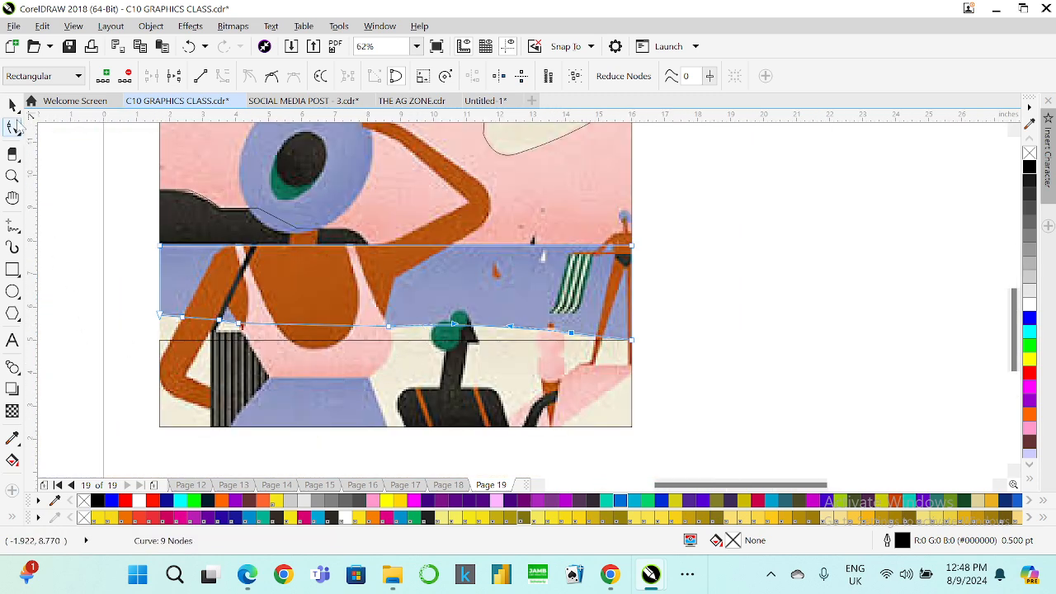
{"action": "left_click", "coordinate": [12, 105]}
{"action": "left_click", "coordinate": [310, 373]}
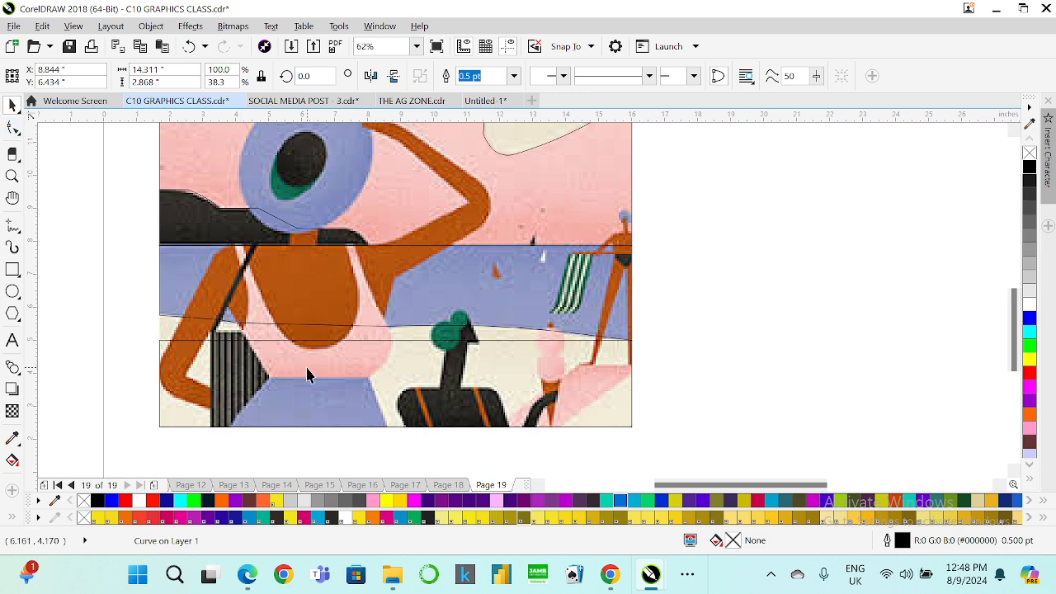
{"action": "left_click_drag", "start_coordinate": [401, 332], "coordinate": [402, 302]}
{"action": "left_click", "coordinate": [205, 270]}
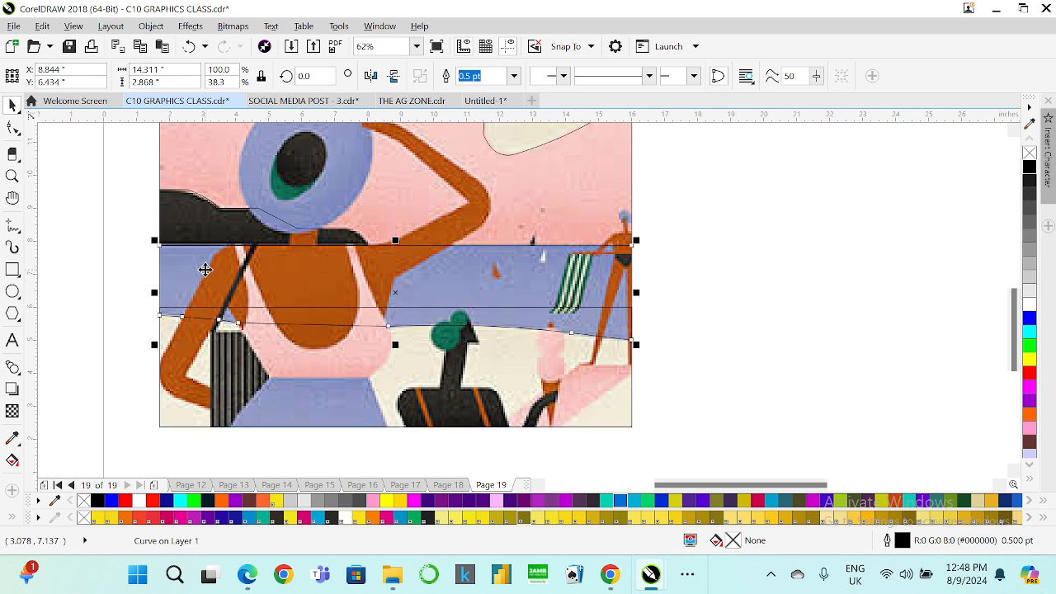
{"action": "key", "text": "Escape"}
{"action": "scroll", "coordinate": [525, 372], "scroll_direction": "down", "scroll_amount": 2}
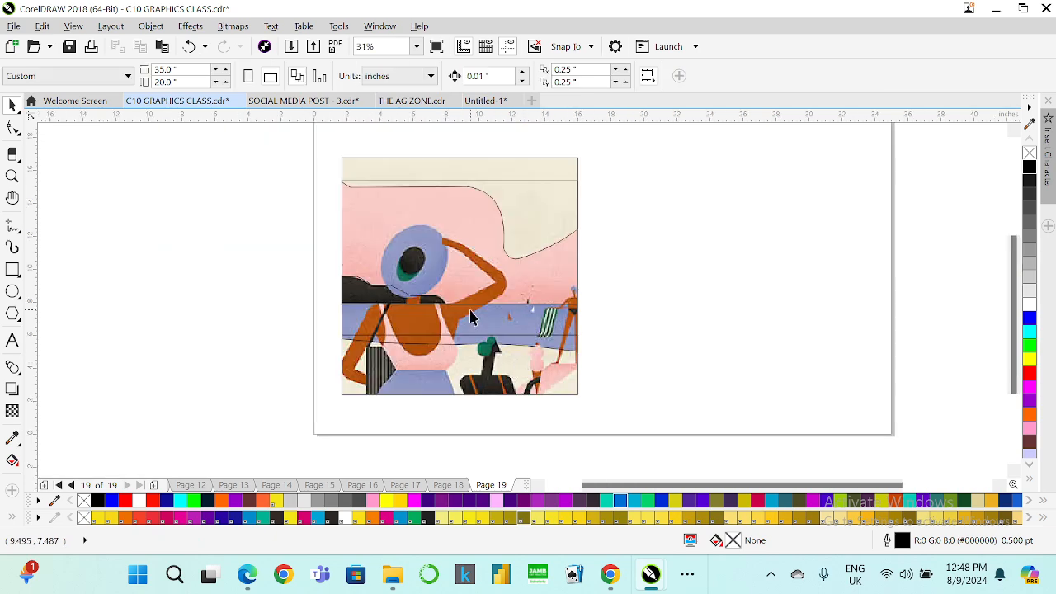
{"action": "scroll", "coordinate": [472, 317], "scroll_direction": "up", "scroll_amount": 2}
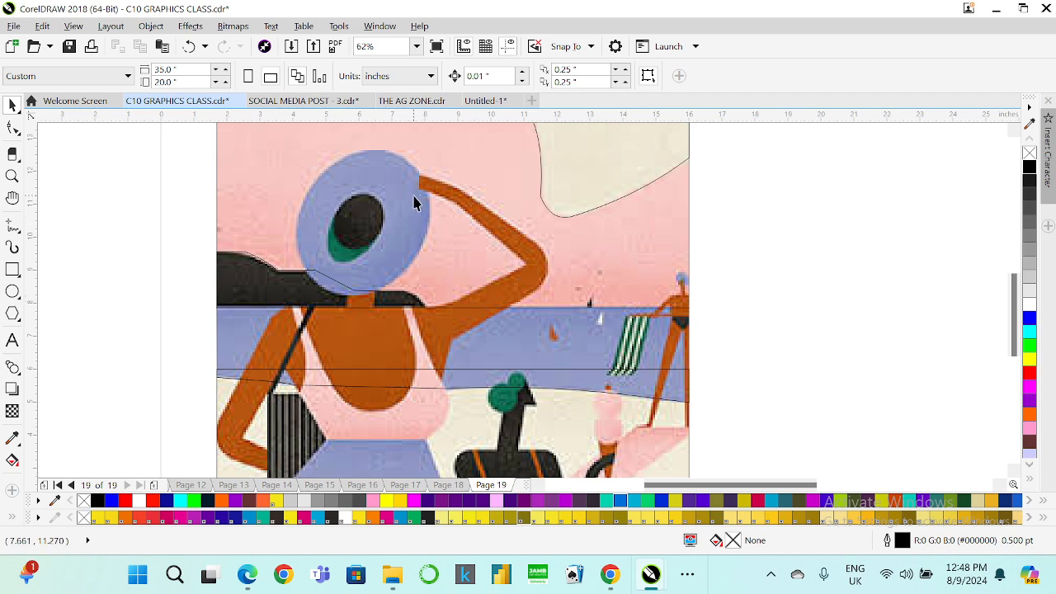
- Draw an ellipse over the blue hat, stretch it to 4 by 5 inches, and rotate it to about 320.8 degrees to match the tilt
{"action": "left_click", "coordinate": [13, 291]}
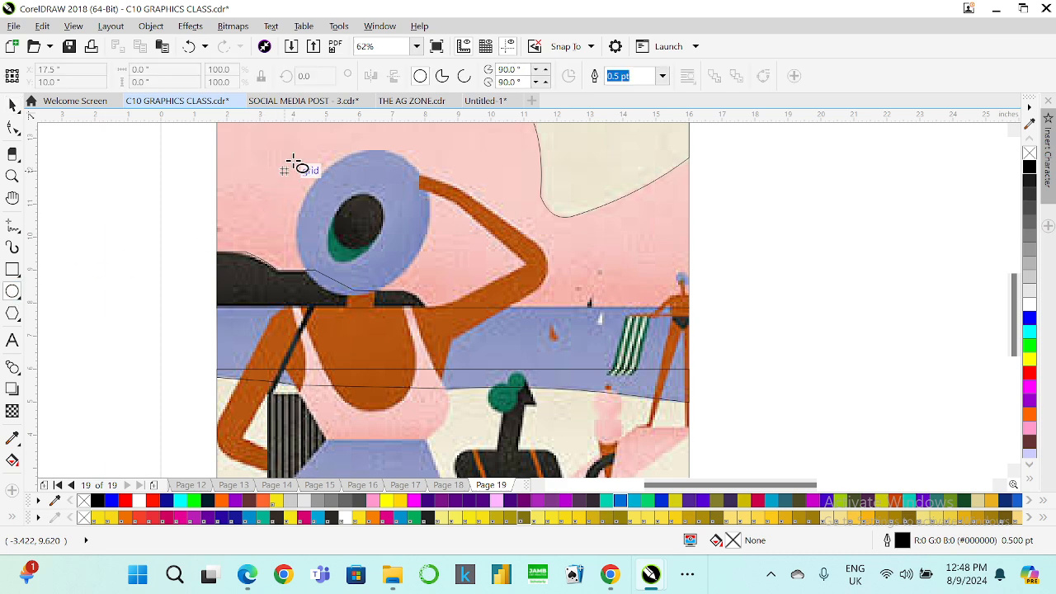
{"action": "left_click_drag", "start_coordinate": [302, 148], "coordinate": [435, 289]}
{"action": "key", "text": "space"}
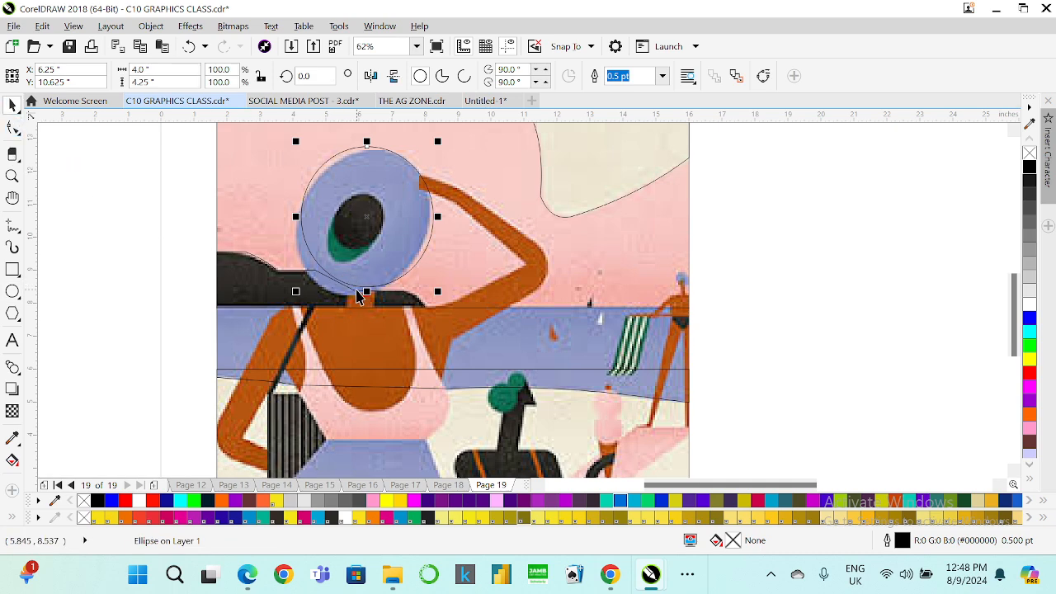
{"action": "left_click_drag", "start_coordinate": [367, 291], "coordinate": [367, 317]}
{"action": "left_click", "coordinate": [358, 278]}
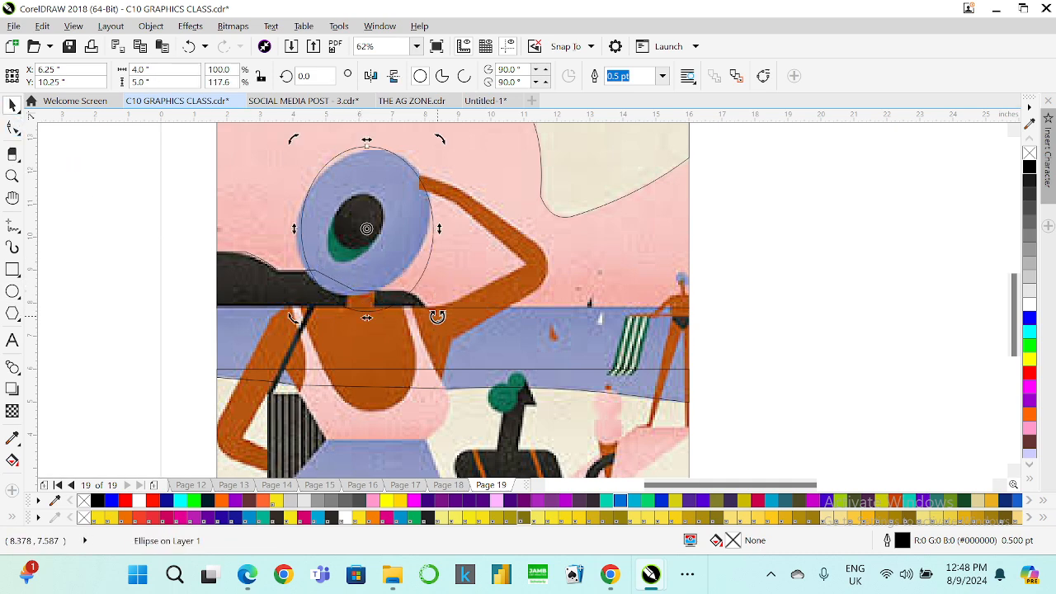
{"action": "left_click_drag", "start_coordinate": [438, 316], "coordinate": [373, 335]}
{"action": "left_click", "coordinate": [382, 264]}
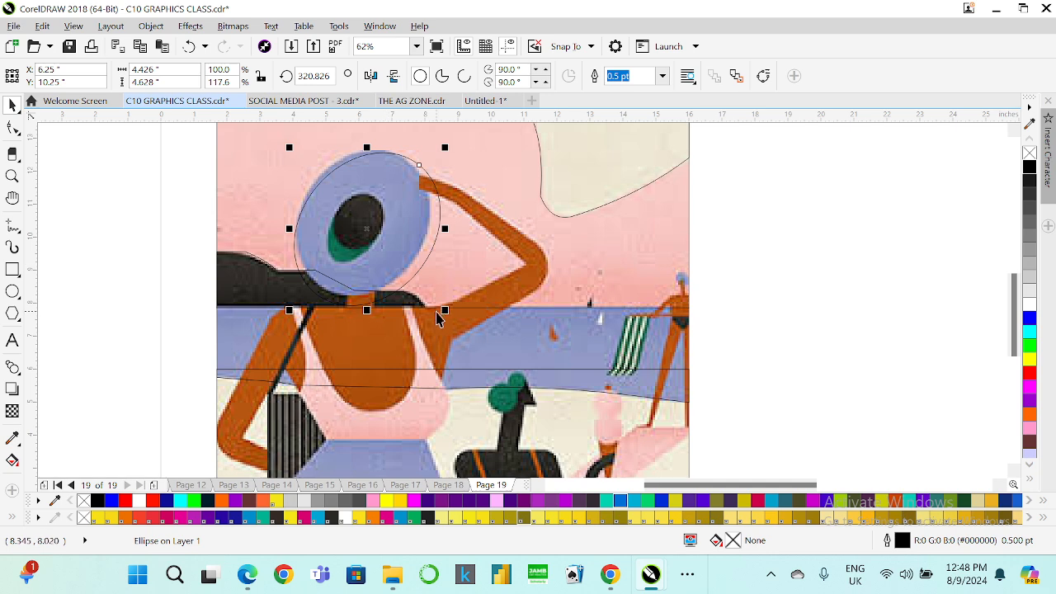
- Resize the tilted ellipse to about 4.13 by 4.37 inches so its outline fits the blue hat's brim
{"action": "left_click_drag", "start_coordinate": [442, 310], "coordinate": [437, 303]}
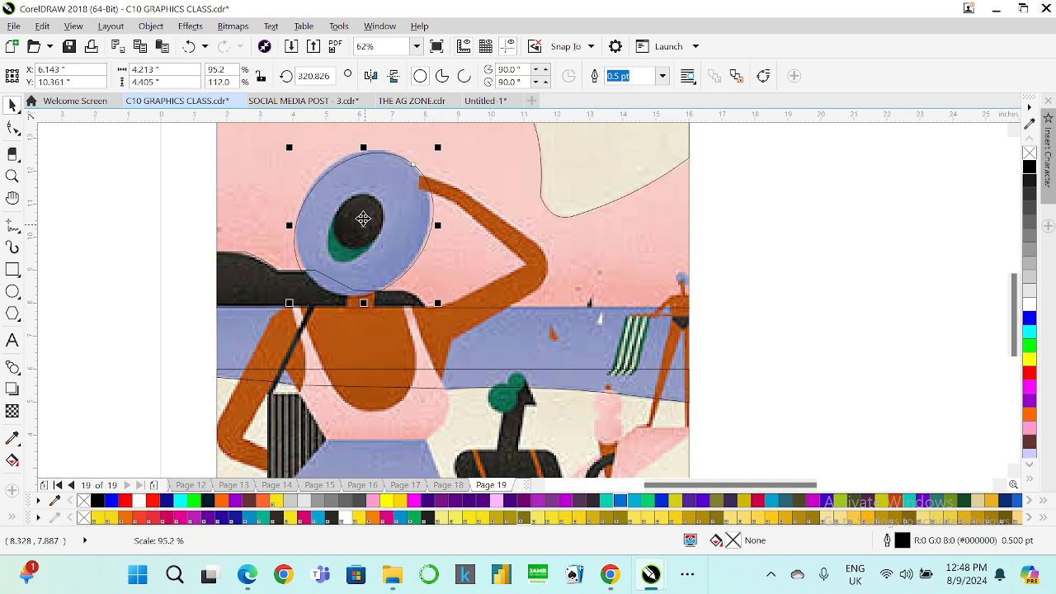
{"action": "left_click_drag", "start_coordinate": [289, 147], "coordinate": [278, 140]}
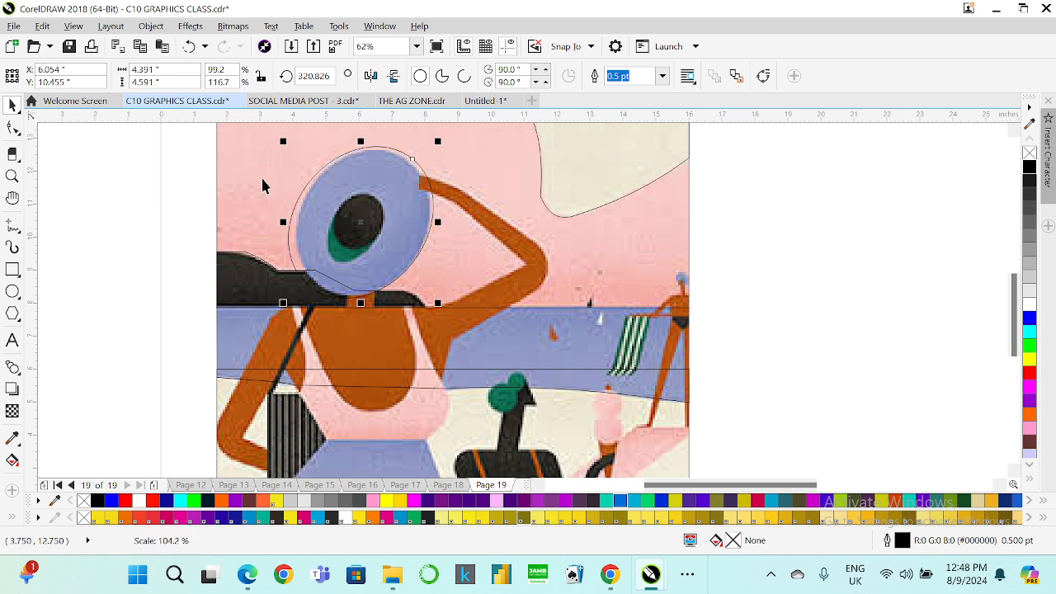
{"action": "left_click_drag", "start_coordinate": [283, 302], "coordinate": [286, 300]}
{"action": "scroll", "coordinate": [287, 221], "scroll_direction": "up", "scroll_amount": 2}
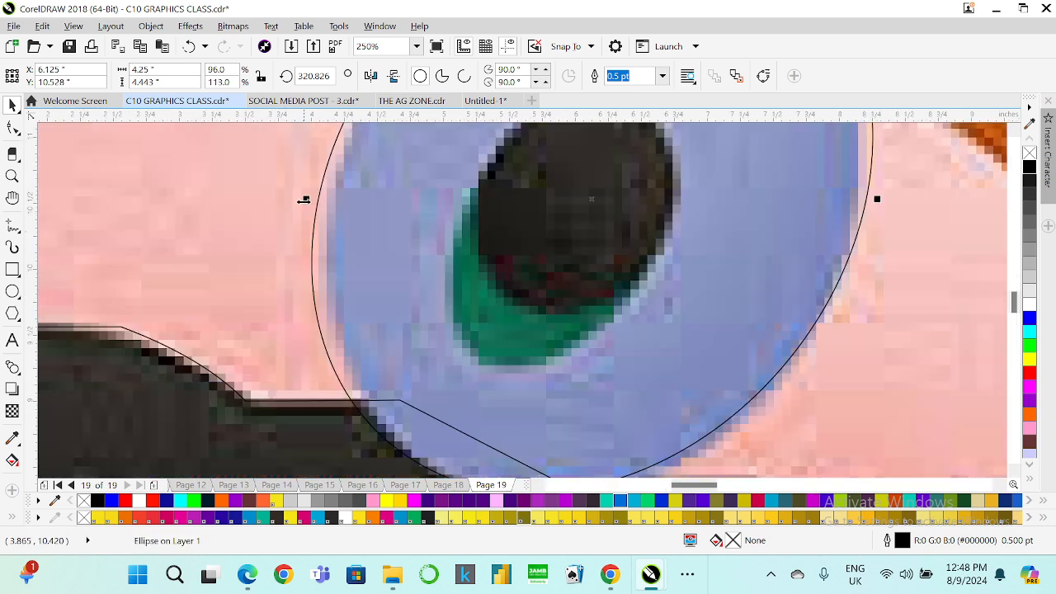
{"action": "left_click_drag", "start_coordinate": [312, 199], "coordinate": [316, 198]}
{"action": "scroll", "coordinate": [316, 198], "scroll_direction": "down", "scroll_amount": 4}
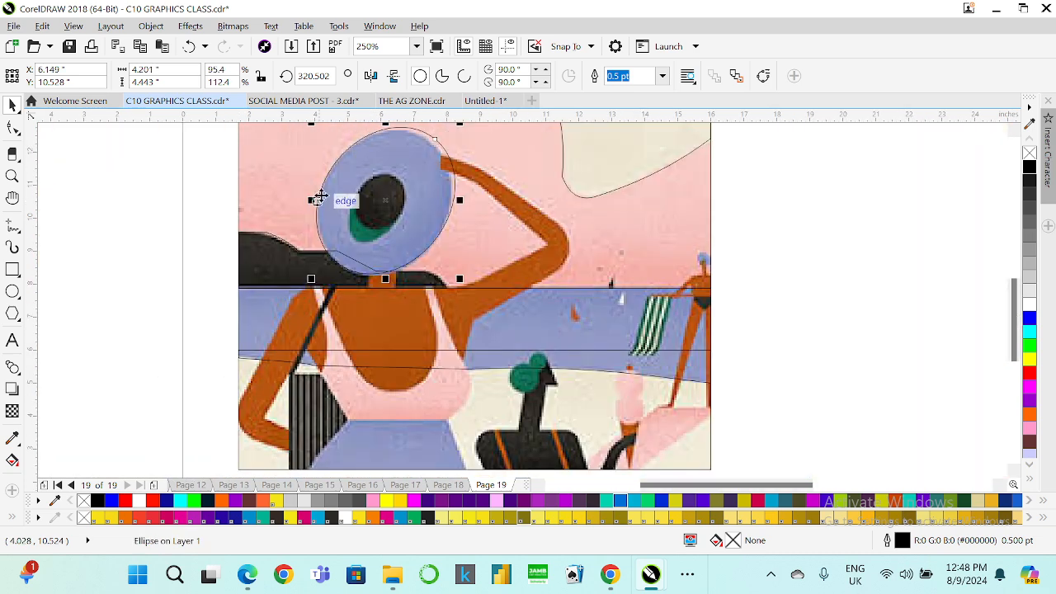
{"action": "scroll", "coordinate": [458, 147], "scroll_direction": "down", "scroll_amount": 2}
{"action": "scroll", "coordinate": [458, 140], "scroll_direction": "up", "scroll_amount": 4}
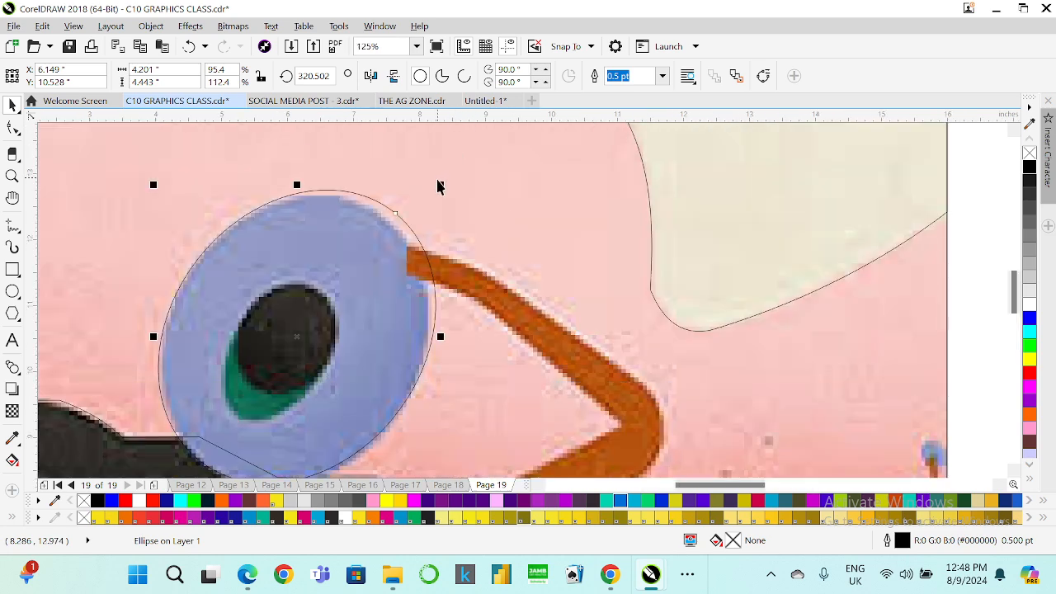
{"action": "scroll", "coordinate": [439, 185], "scroll_direction": "up", "scroll_amount": 2}
{"action": "left_click_drag", "start_coordinate": [437, 184], "coordinate": [432, 193]}
{"action": "scroll", "coordinate": [432, 193], "scroll_direction": "down", "scroll_amount": 4}
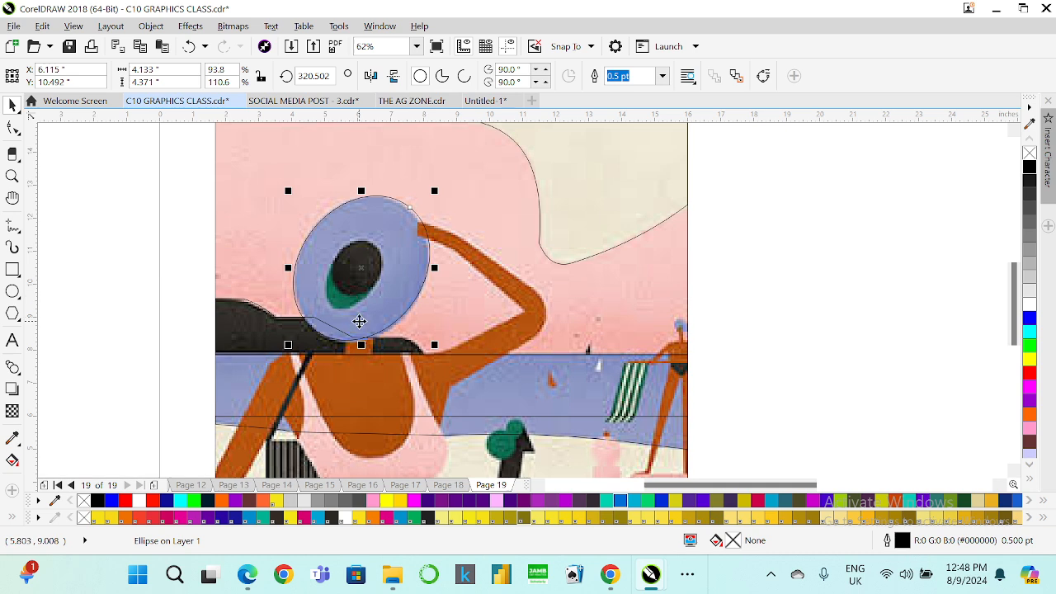
- Duplicate the hat ellipse, shrink the copy to about 1.55 by 1.64 inches, and fit it over the hat's black centre
{"action": "left_click_drag", "start_coordinate": [355, 310], "coordinate": [363, 302]}
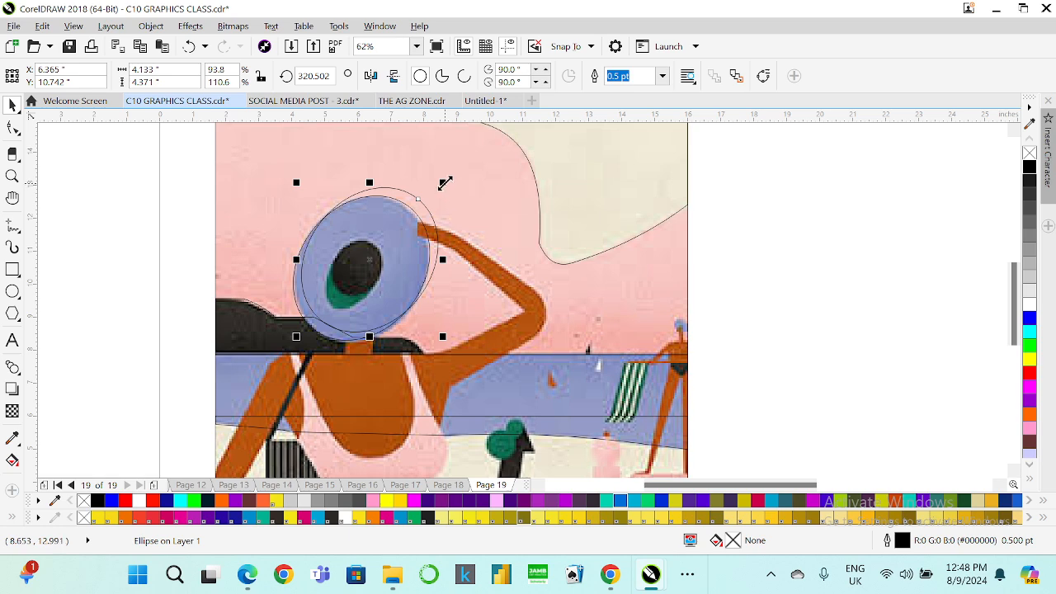
{"action": "left_click_drag", "start_coordinate": [445, 183], "coordinate": [352, 266]}
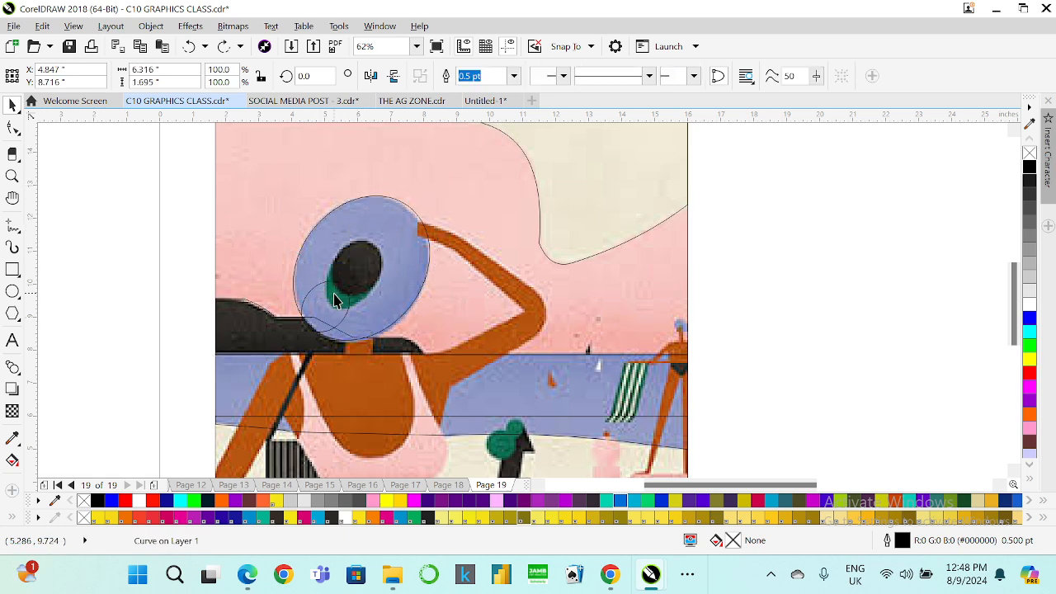
{"action": "left_click", "coordinate": [337, 298]}
{"action": "scroll", "coordinate": [336, 297], "scroll_direction": "up", "scroll_amount": 2}
{"action": "left_click_drag", "start_coordinate": [336, 297], "coordinate": [377, 234]}
{"action": "left_click_drag", "start_coordinate": [431, 294], "coordinate": [442, 299]}
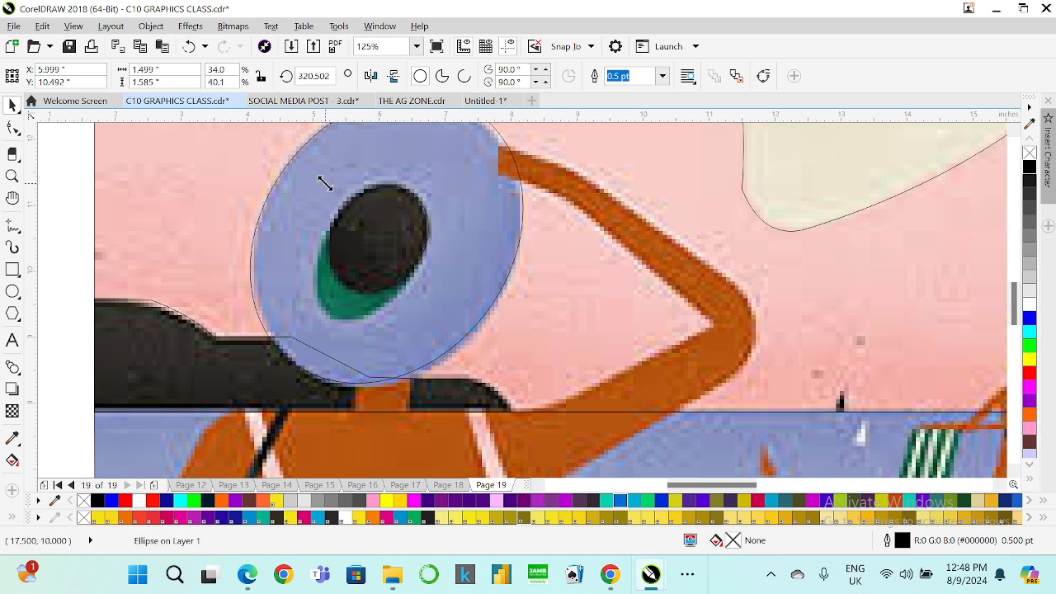
{"action": "left_click_drag", "start_coordinate": [324, 180], "coordinate": [321, 177]}
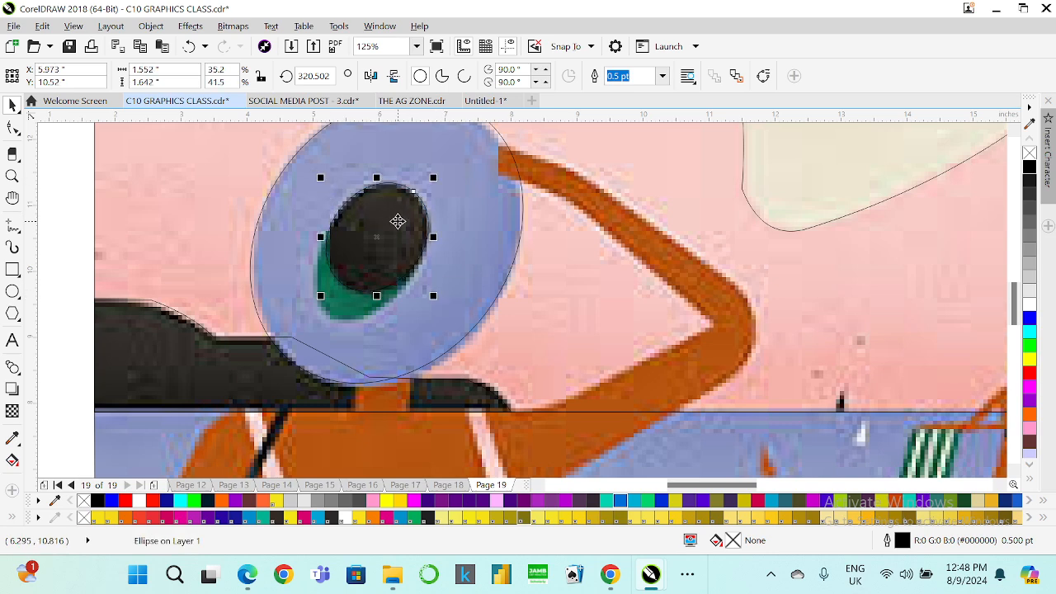
- Move the small ellipse over the green crescent of the hat, rotate it to about 319.8 degrees, and clear the selection
{"action": "left_click_drag", "start_coordinate": [398, 221], "coordinate": [370, 267]}
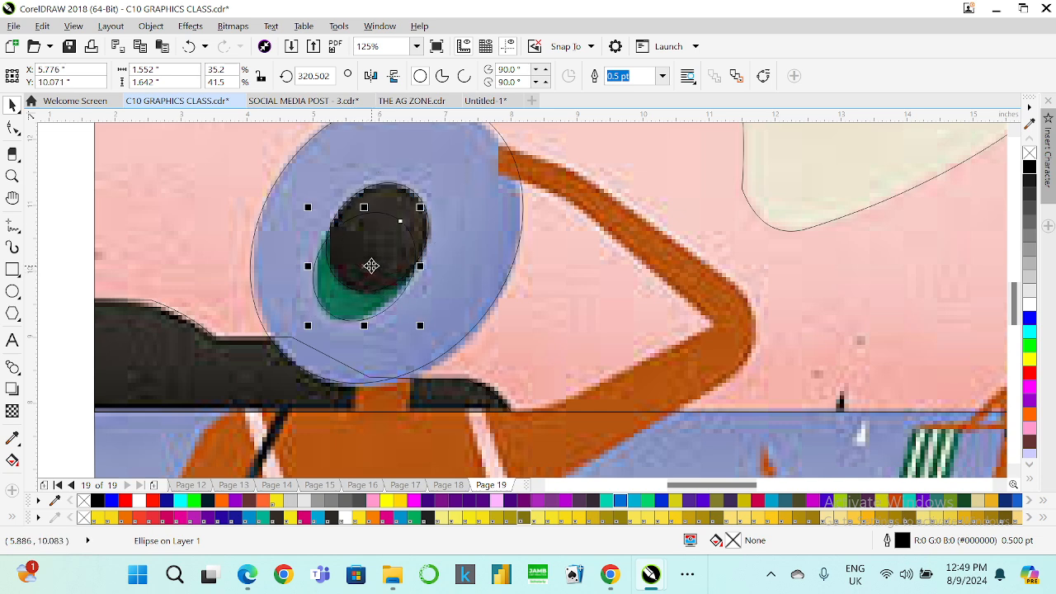
{"action": "left_click", "coordinate": [371, 265]}
{"action": "left_click_drag", "start_coordinate": [423, 209], "coordinate": [422, 204]}
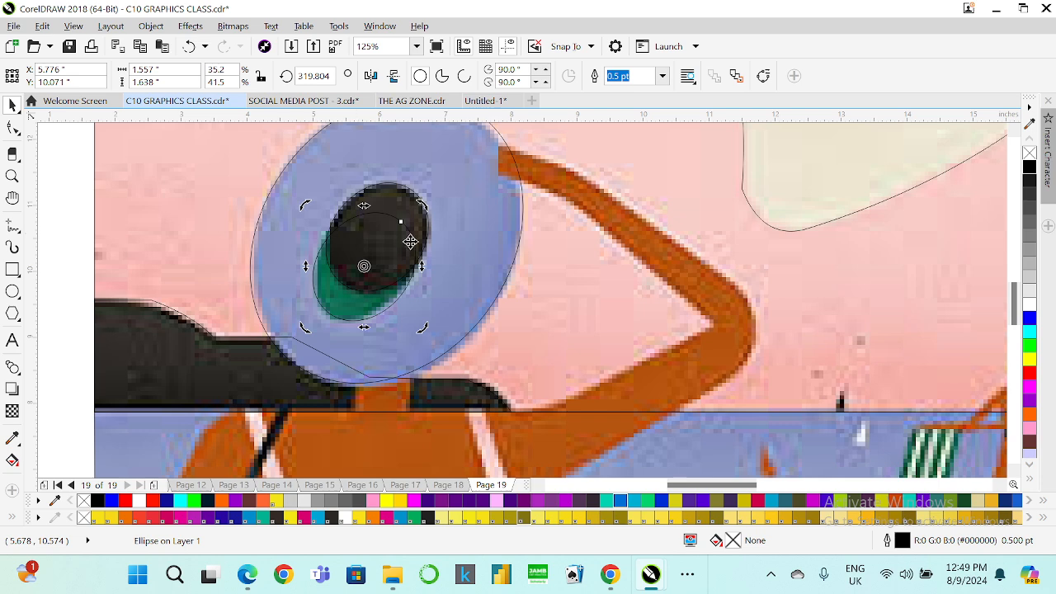
{"action": "scroll", "coordinate": [377, 255], "scroll_direction": "down", "scroll_amount": 1}
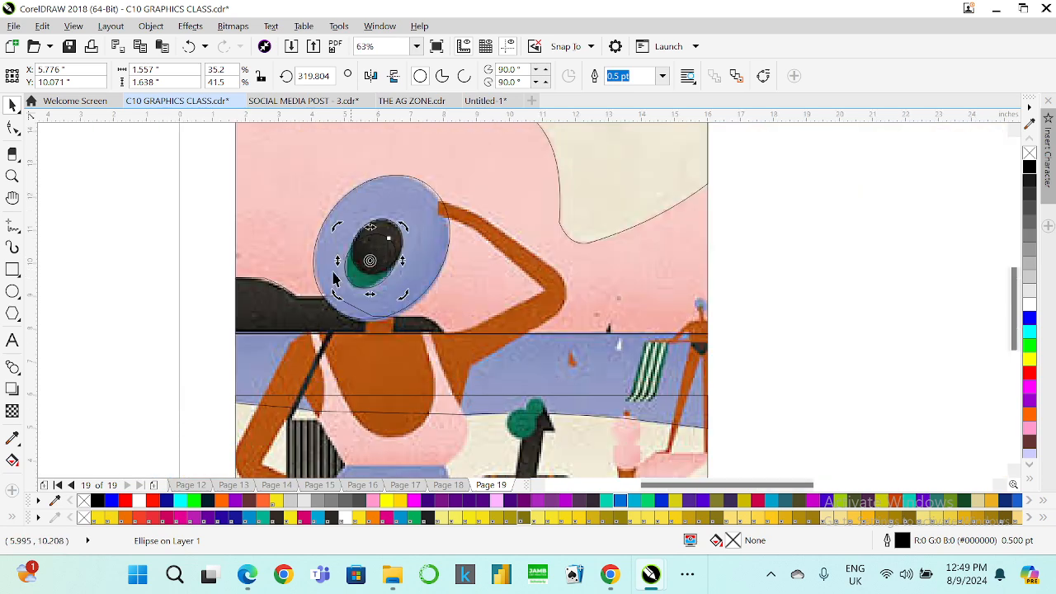
{"action": "left_click", "coordinate": [164, 252]}
- Draw a rectangle about 0.86 by 1.01 inches over the woman's neck, overlapping the hat brim and the shoulders
{"action": "scroll", "coordinate": [343, 318], "scroll_direction": "down", "scroll_amount": 2}
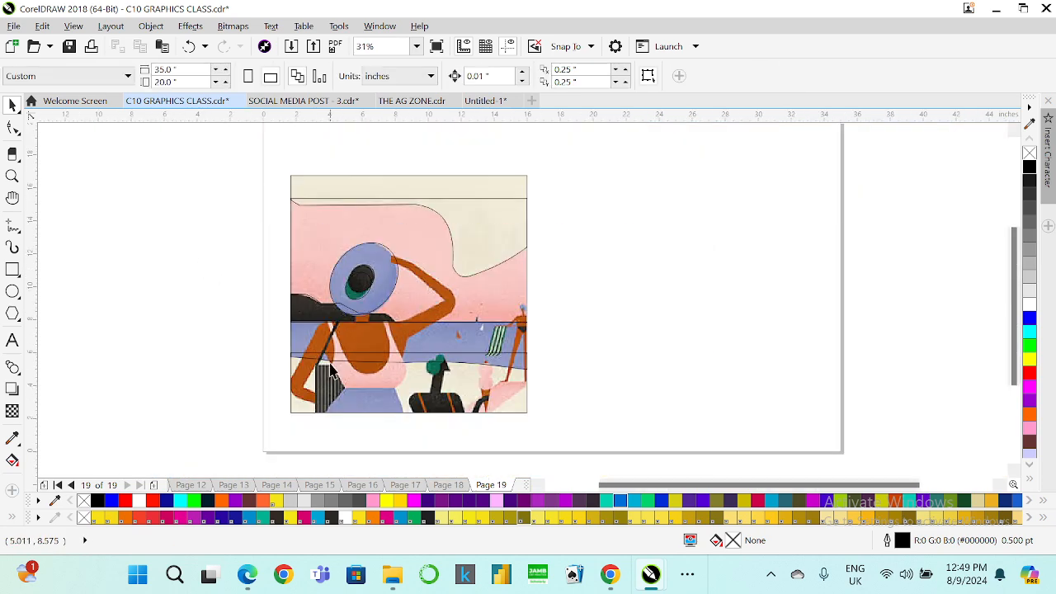
{"action": "scroll", "coordinate": [334, 380], "scroll_direction": "up", "scroll_amount": 2}
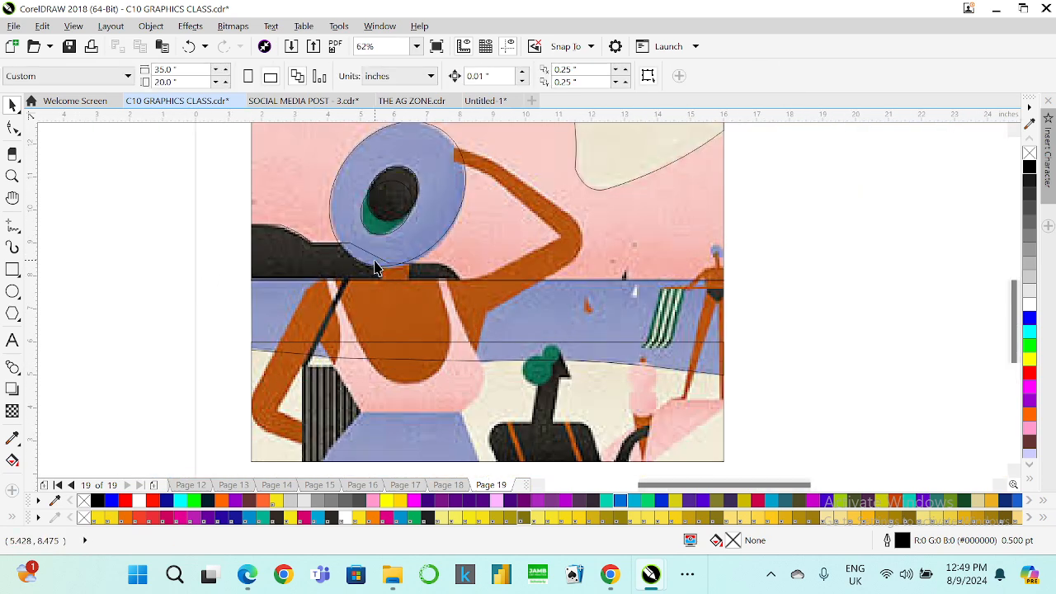
{"action": "scroll", "coordinate": [376, 268], "scroll_direction": "up", "scroll_amount": 1}
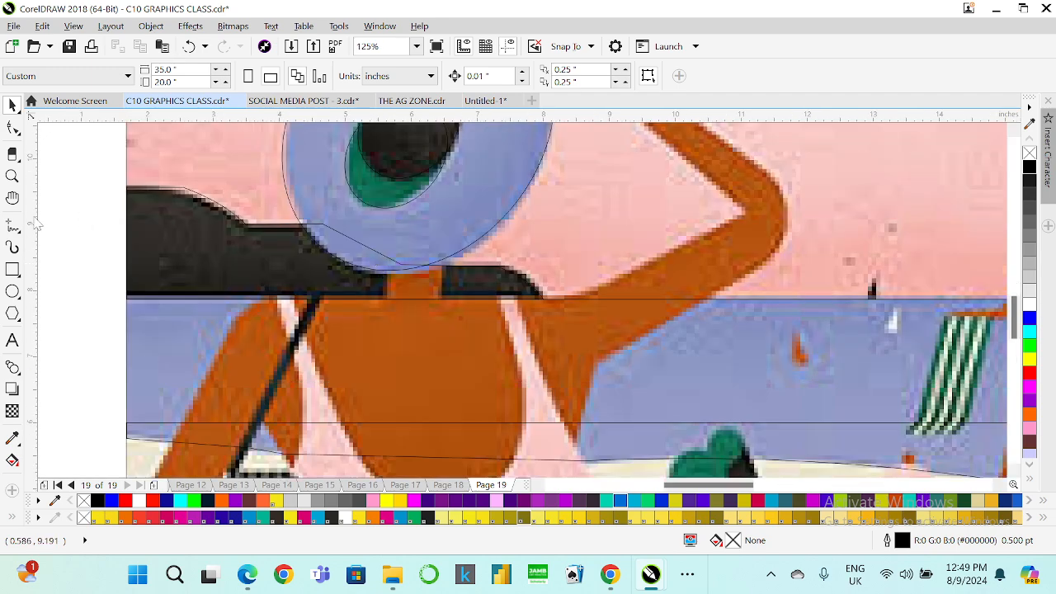
{"action": "left_click", "coordinate": [11, 270]}
{"action": "scroll", "coordinate": [413, 289], "scroll_direction": "up", "scroll_amount": 1}
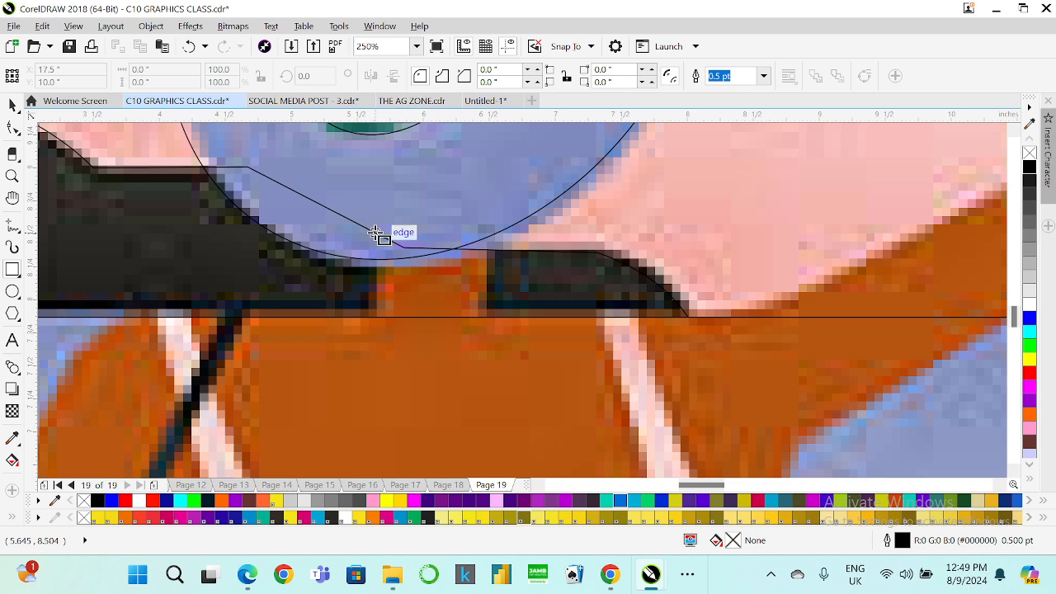
{"action": "left_click_drag", "start_coordinate": [375, 233], "coordinate": [488, 370]}
- Draw a rectangle about 5.09 by 2.5 inches over the woman's upper torso, starting at the shoulder line
{"action": "scroll", "coordinate": [486, 371], "scroll_direction": "down", "scroll_amount": 1}
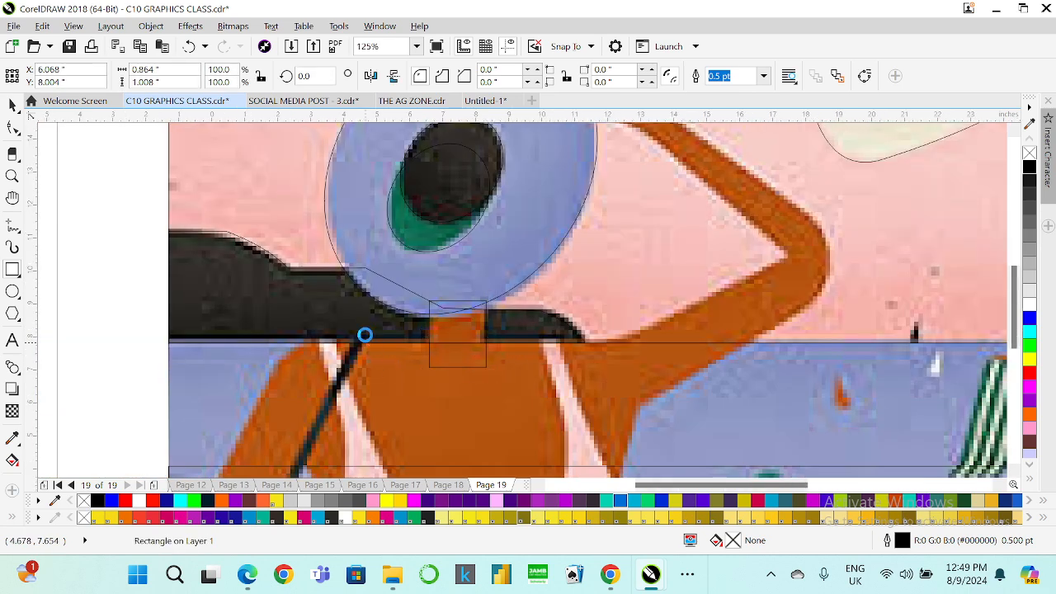
{"action": "scroll", "coordinate": [363, 339], "scroll_direction": "down", "scroll_amount": 1}
{"action": "scroll", "coordinate": [342, 382], "scroll_direction": "up", "scroll_amount": 1}
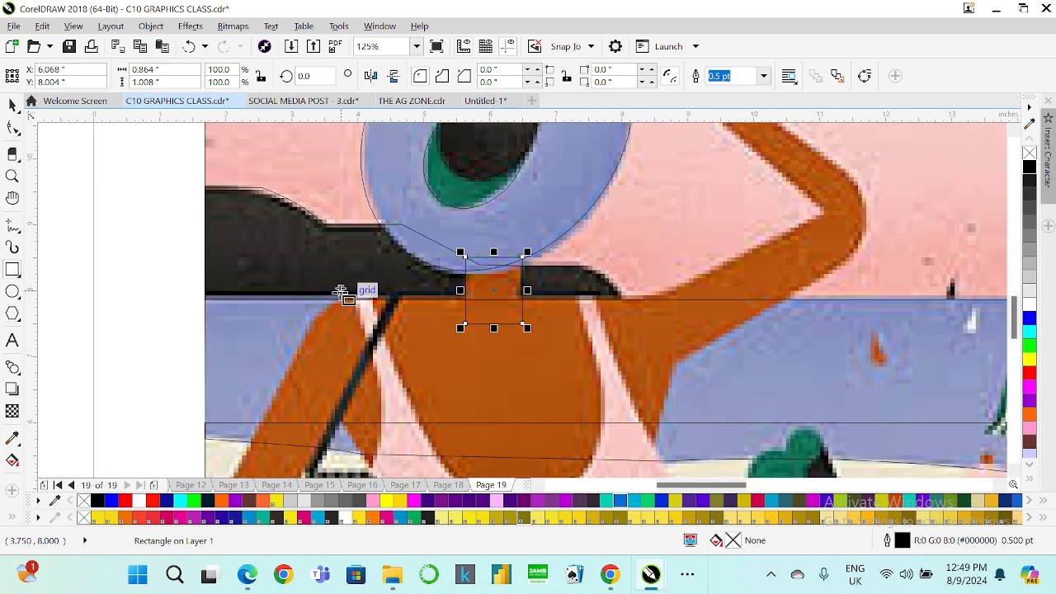
{"action": "left_click_drag", "start_coordinate": [319, 298], "coordinate": [652, 457]}
- Convert the torso rectangle to curves and move its lower-left corner inward to the tip of skin above the striped bag
{"action": "scroll", "coordinate": [652, 457], "scroll_direction": "down", "scroll_amount": 2}
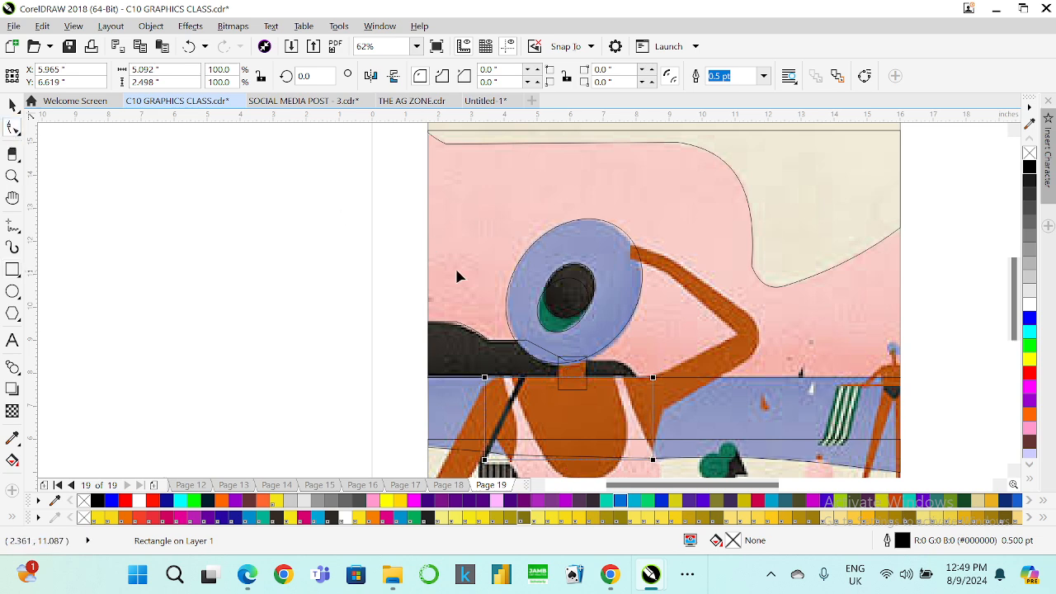
{"action": "scroll", "coordinate": [454, 266], "scroll_direction": "down", "scroll_amount": 1}
{"action": "scroll", "coordinate": [522, 355], "scroll_direction": "up", "scroll_amount": 1}
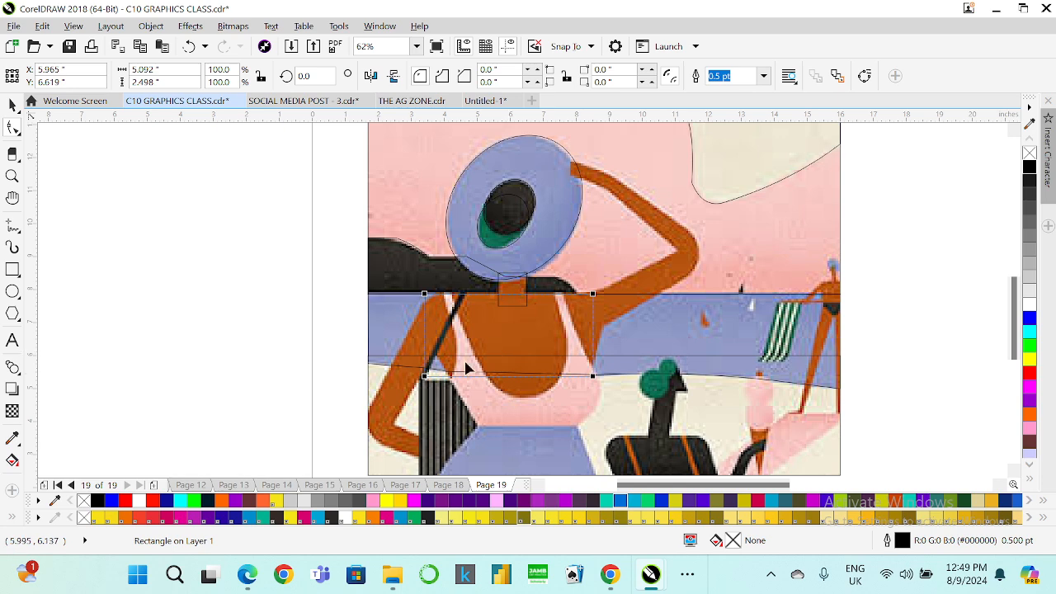
{"action": "scroll", "coordinate": [419, 378], "scroll_direction": "up", "scroll_amount": 1}
{"action": "left_click_drag", "start_coordinate": [424, 376], "coordinate": [477, 373]}
{"action": "key", "text": "ctrl+z"}
{"action": "key", "text": "ctrl+q"}
{"action": "scroll", "coordinate": [477, 373], "scroll_direction": "down", "scroll_amount": 1}
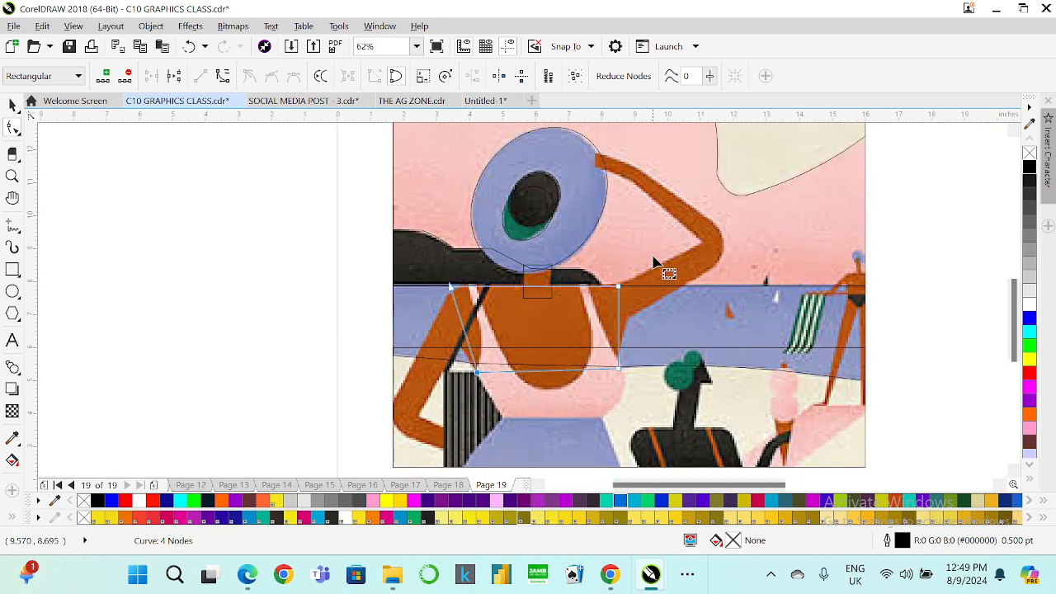
- Pull the torso curve's upper-right node to the raised hand and add nodes following the arm's outer edge around the elbow
{"action": "left_click_drag", "start_coordinate": [619, 287], "coordinate": [602, 159]}
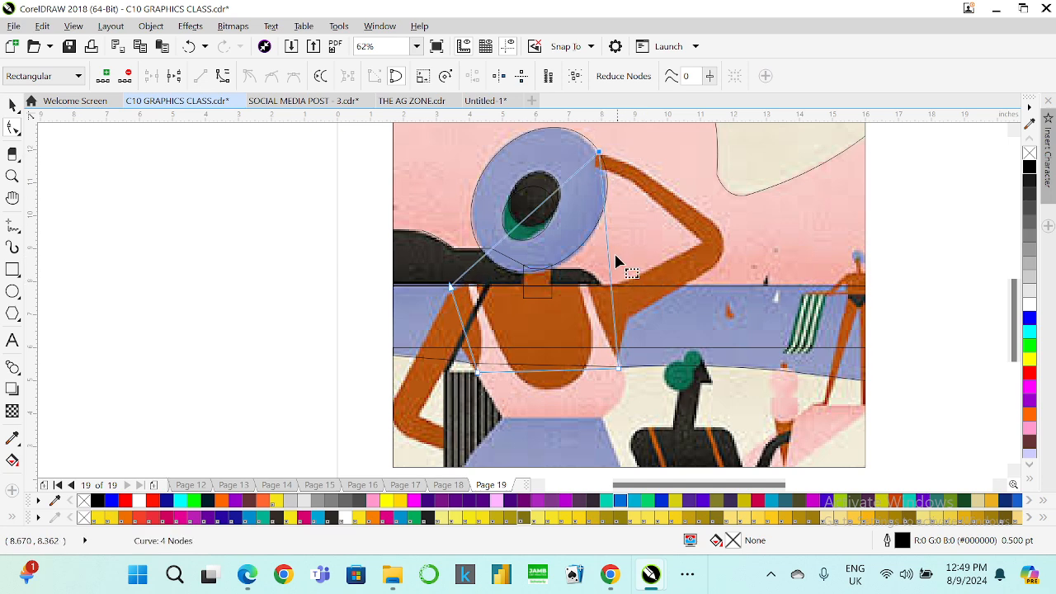
{"action": "left_click_drag", "start_coordinate": [610, 281], "coordinate": [725, 228]}
{"action": "scroll", "coordinate": [699, 165], "scroll_direction": "up", "scroll_amount": 2}
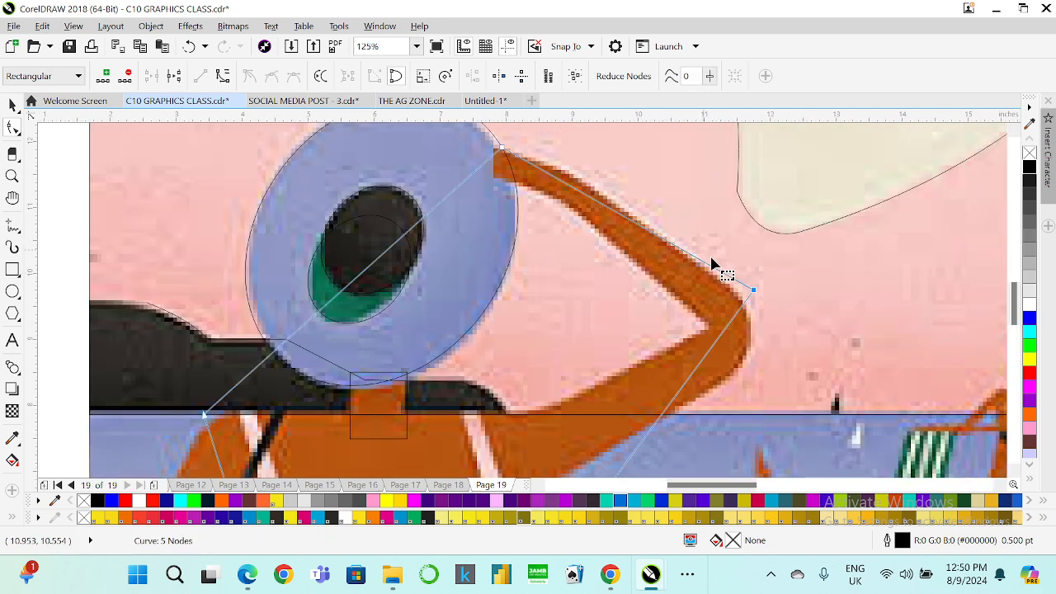
{"action": "left_click_drag", "start_coordinate": [754, 292], "coordinate": [596, 190]}
{"action": "left_click_drag", "start_coordinate": [583, 302], "coordinate": [731, 287]}
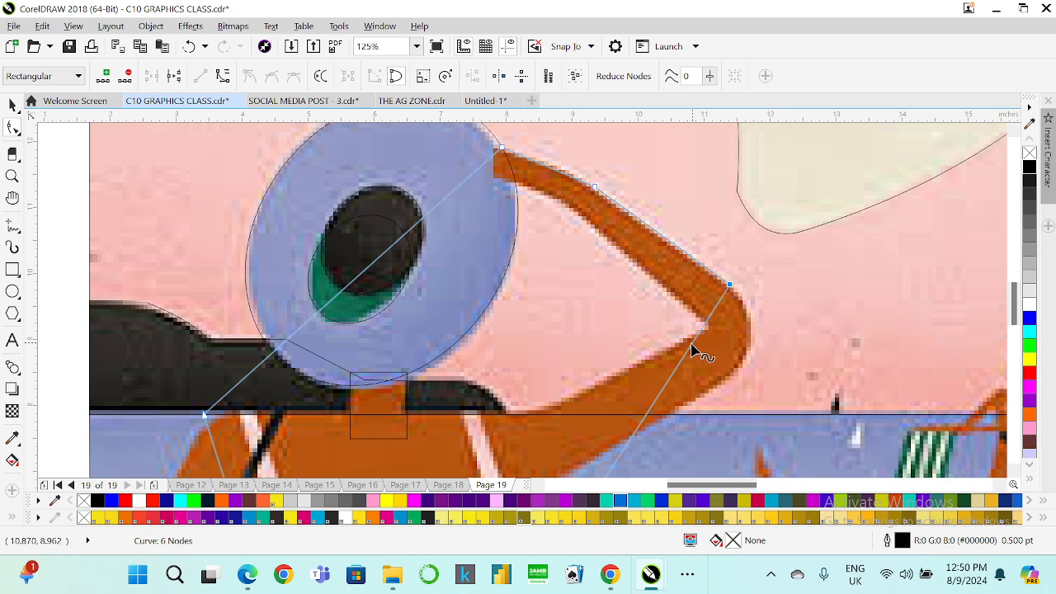
{"action": "left_click_drag", "start_coordinate": [692, 351], "coordinate": [737, 376]}
- Add a node to the body curve and place it at the lower corner of the raised hand, on the hat brim
{"action": "scroll", "coordinate": [681, 337], "scroll_direction": "down", "scroll_amount": 2}
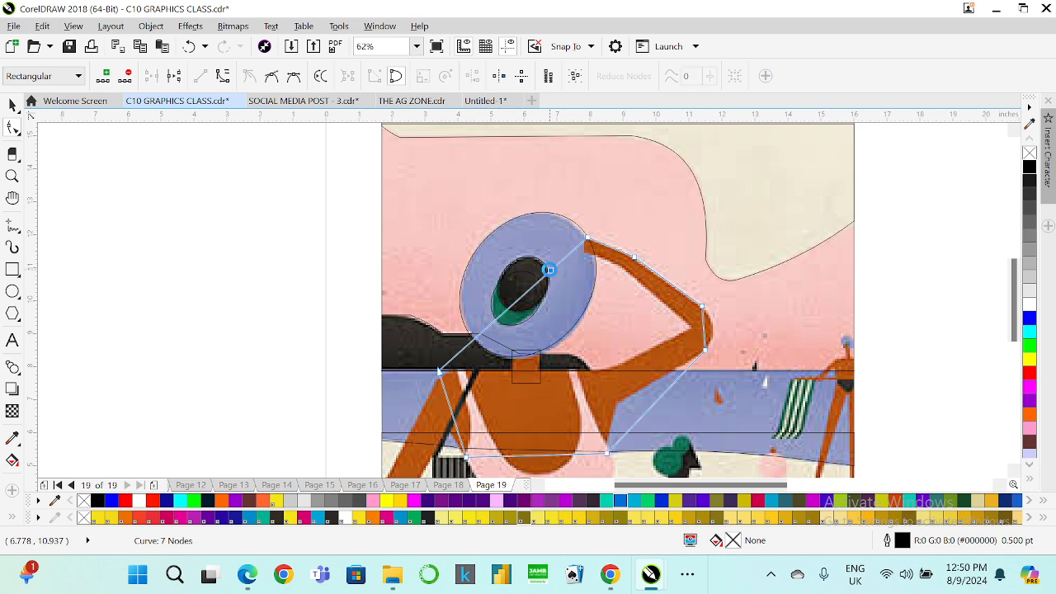
{"action": "double_click", "coordinate": [549, 270]}
{"action": "left_click_drag", "start_coordinate": [549, 271], "coordinate": [538, 243]}
{"action": "scroll", "coordinate": [591, 238], "scroll_direction": "up", "scroll_amount": 1}
{"action": "scroll", "coordinate": [591, 238], "scroll_direction": "up", "scroll_amount": 5}
{"action": "left_click_drag", "start_coordinate": [521, 415], "coordinate": [538, 365]}
- Add nodes along the raised arm's inner edge, fitting them to the forearm bend, the inner elbow and the shoulder
{"action": "scroll", "coordinate": [519, 290], "scroll_direction": "down", "scroll_amount": 2}
{"action": "scroll", "coordinate": [472, 366], "scroll_direction": "down", "scroll_amount": 2}
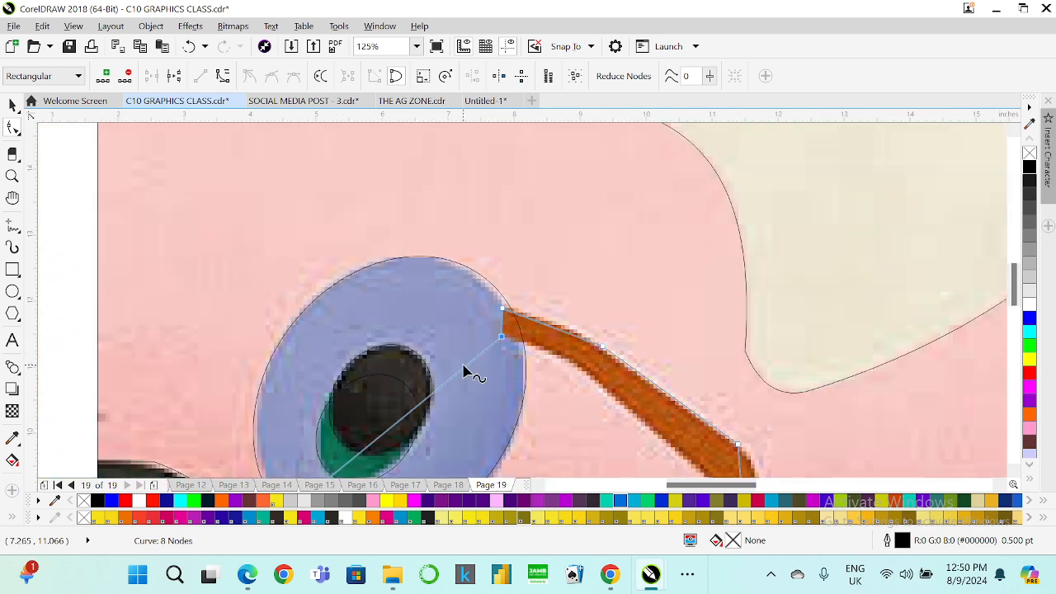
{"action": "left_click_drag", "start_coordinate": [462, 373], "coordinate": [572, 366]}
{"action": "scroll", "coordinate": [573, 365], "scroll_direction": "down", "scroll_amount": 2}
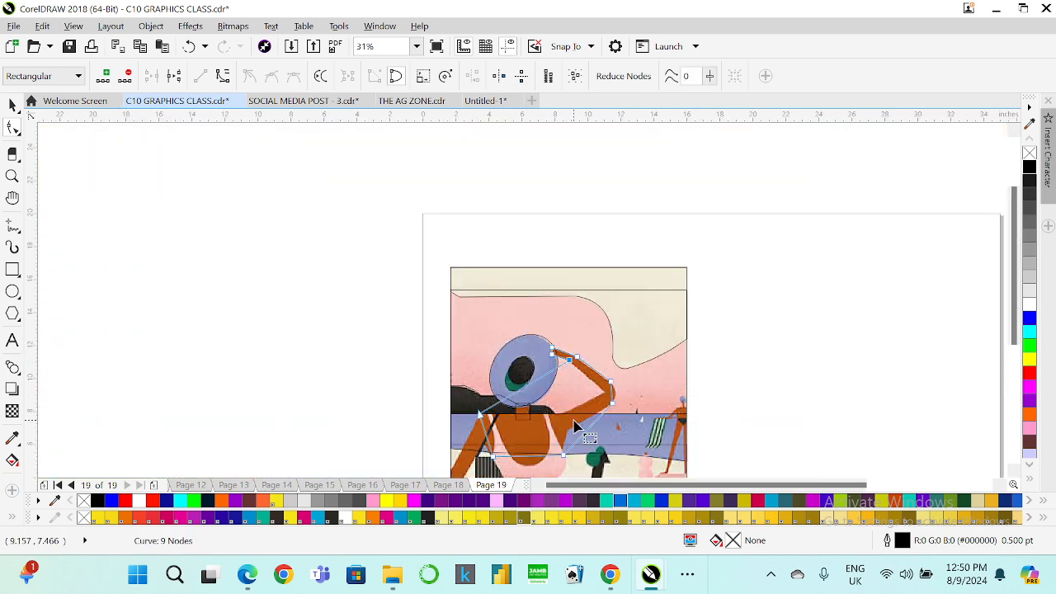
{"action": "scroll", "coordinate": [576, 425], "scroll_direction": "up", "scroll_amount": 1}
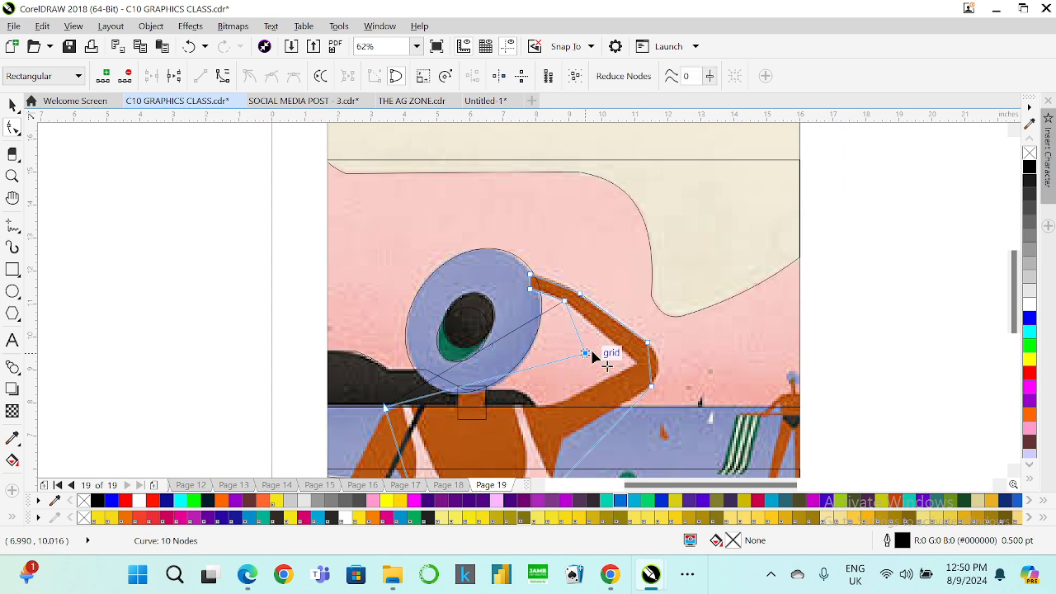
{"action": "left_click_drag", "start_coordinate": [605, 355], "coordinate": [635, 361]}
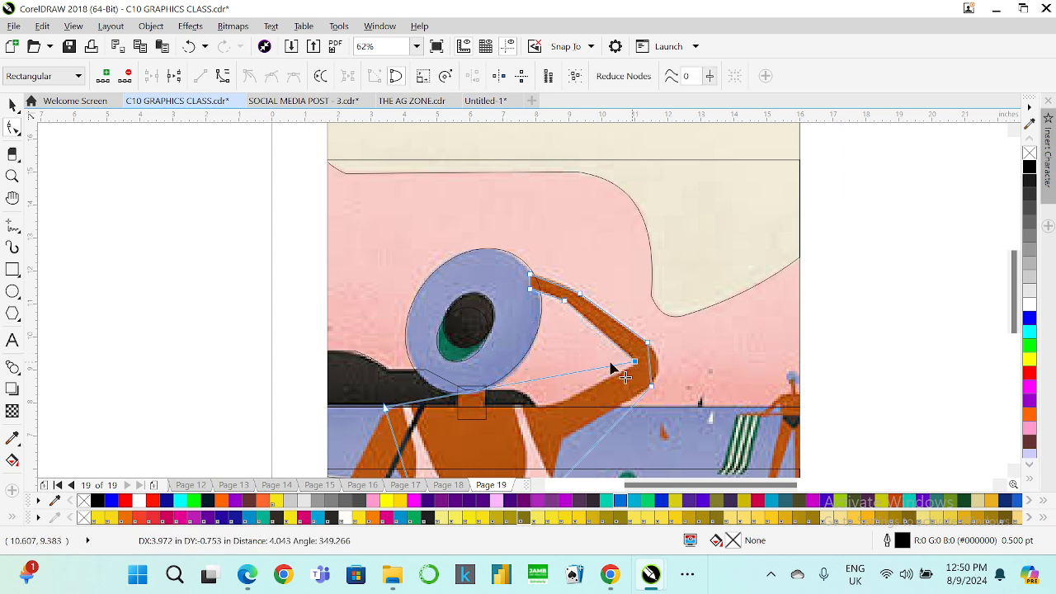
{"action": "double_click", "coordinate": [545, 378]}
{"action": "scroll", "coordinate": [549, 398], "scroll_direction": "up", "scroll_amount": 1}
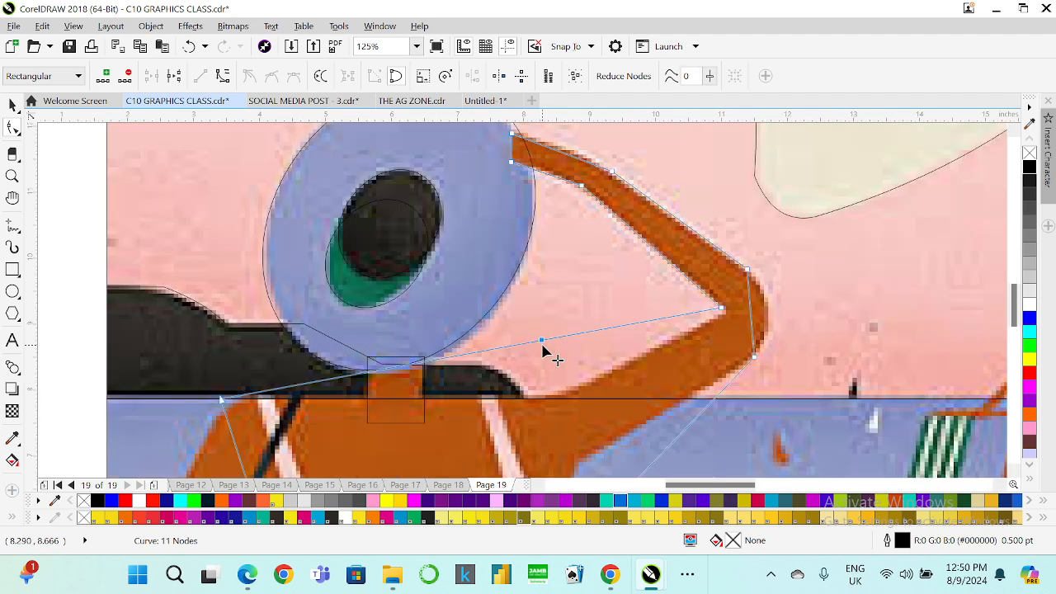
{"action": "left_click_drag", "start_coordinate": [545, 378], "coordinate": [561, 397]}
- Move the body curve's lower-right node to the tip of skin beside the pink top and add a node at the raised arm's armpit
{"action": "scroll", "coordinate": [552, 387], "scroll_direction": "down", "scroll_amount": 1}
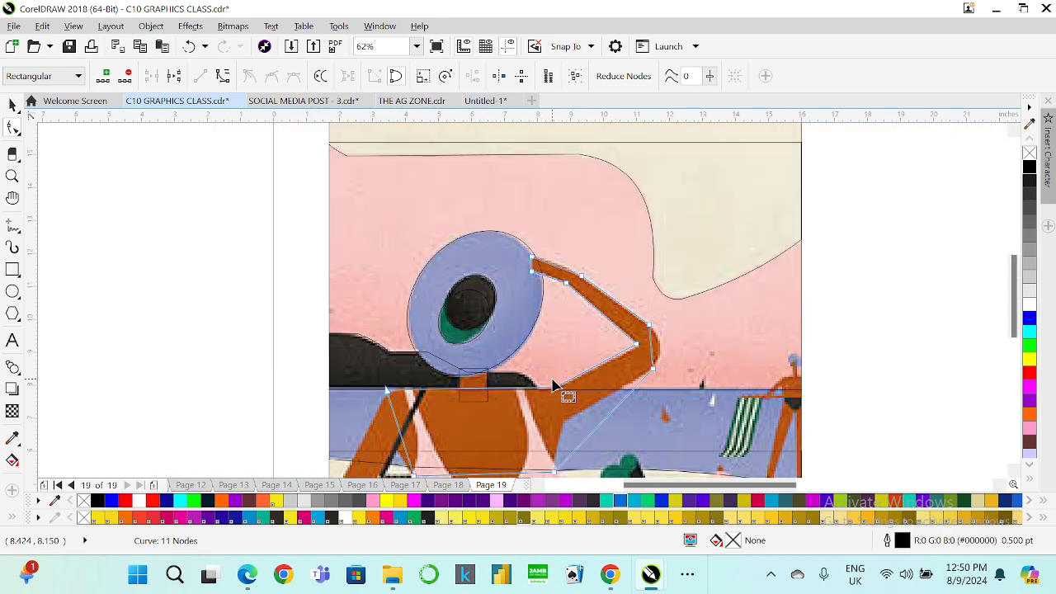
{"action": "scroll", "coordinate": [555, 385], "scroll_direction": "down", "scroll_amount": 1}
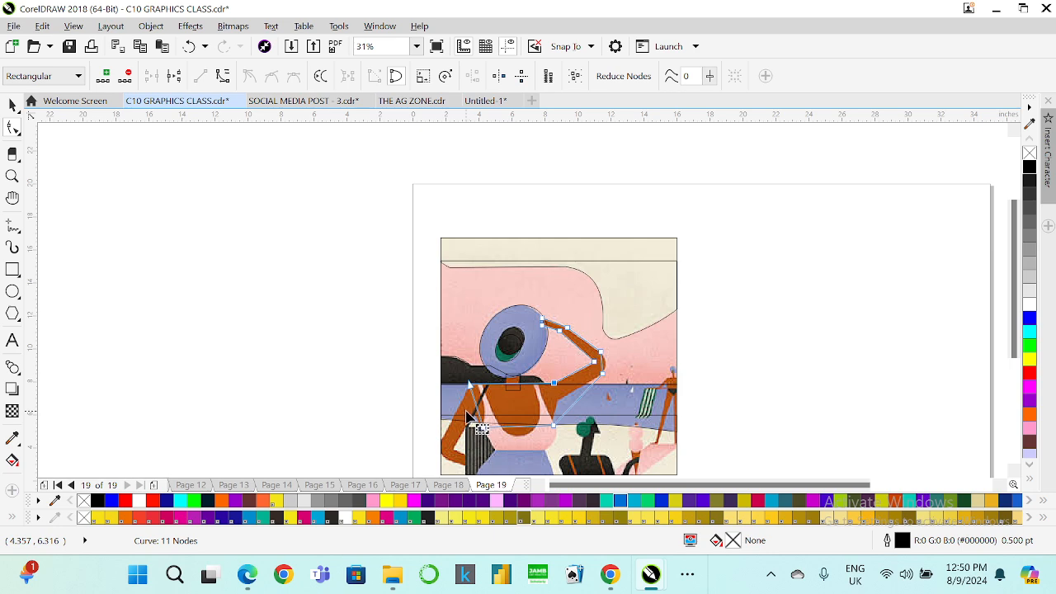
{"action": "scroll", "coordinate": [572, 406], "scroll_direction": "up", "scroll_amount": 2}
{"action": "scroll", "coordinate": [561, 401], "scroll_direction": "down", "scroll_amount": 2}
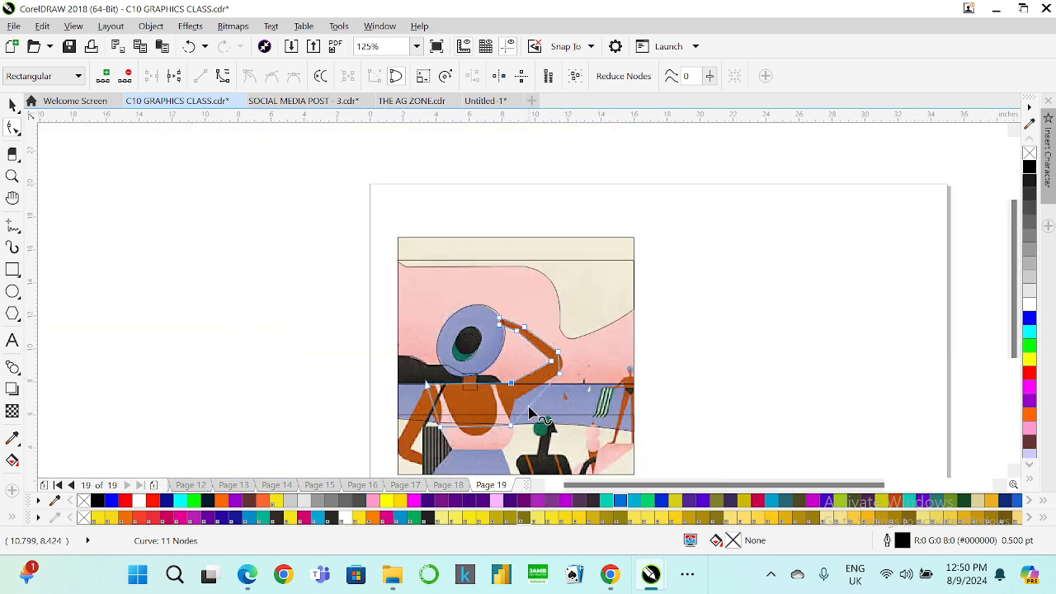
{"action": "scroll", "coordinate": [505, 442], "scroll_direction": "up", "scroll_amount": 1}
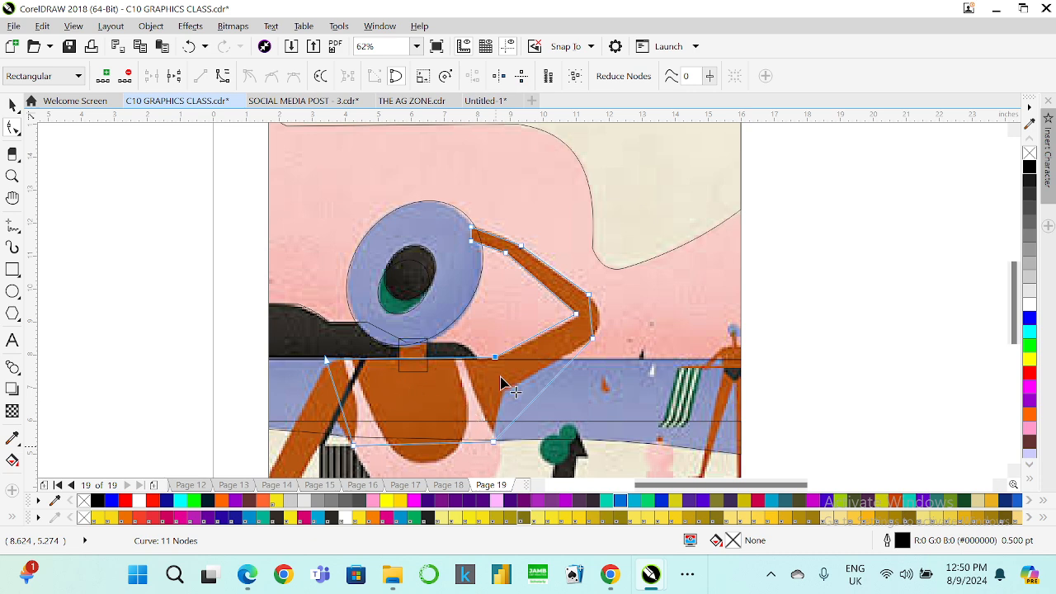
{"action": "scroll", "coordinate": [499, 388], "scroll_direction": "up", "scroll_amount": 1}
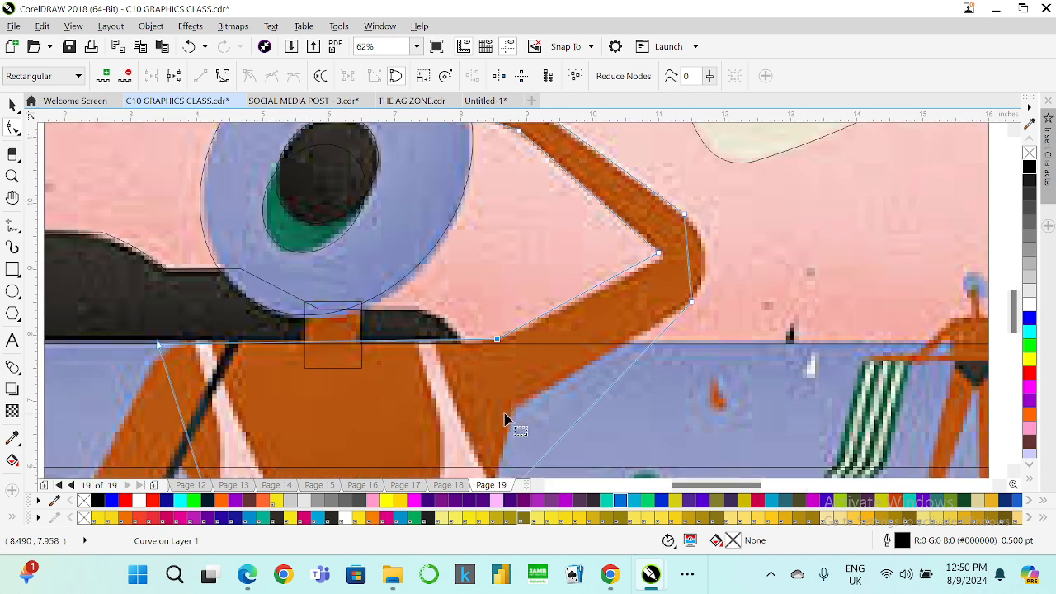
{"action": "scroll", "coordinate": [484, 350], "scroll_direction": "down", "scroll_amount": 2}
{"action": "scroll", "coordinate": [476, 378], "scroll_direction": "up", "scroll_amount": 2}
{"action": "scroll", "coordinate": [477, 379], "scroll_direction": "up", "scroll_amount": 1}
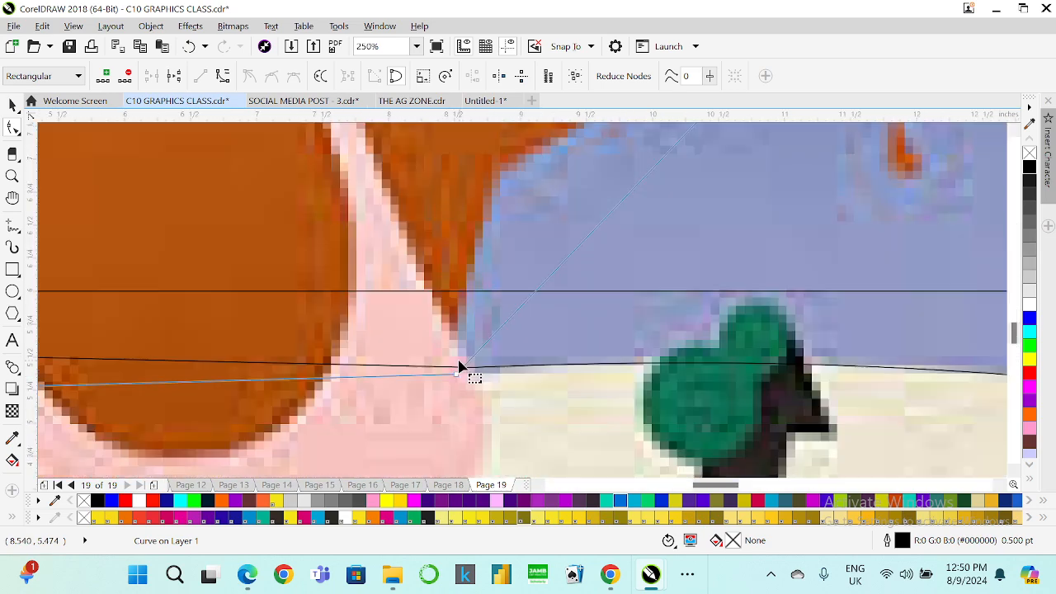
{"action": "left_click_drag", "start_coordinate": [456, 377], "coordinate": [456, 338]}
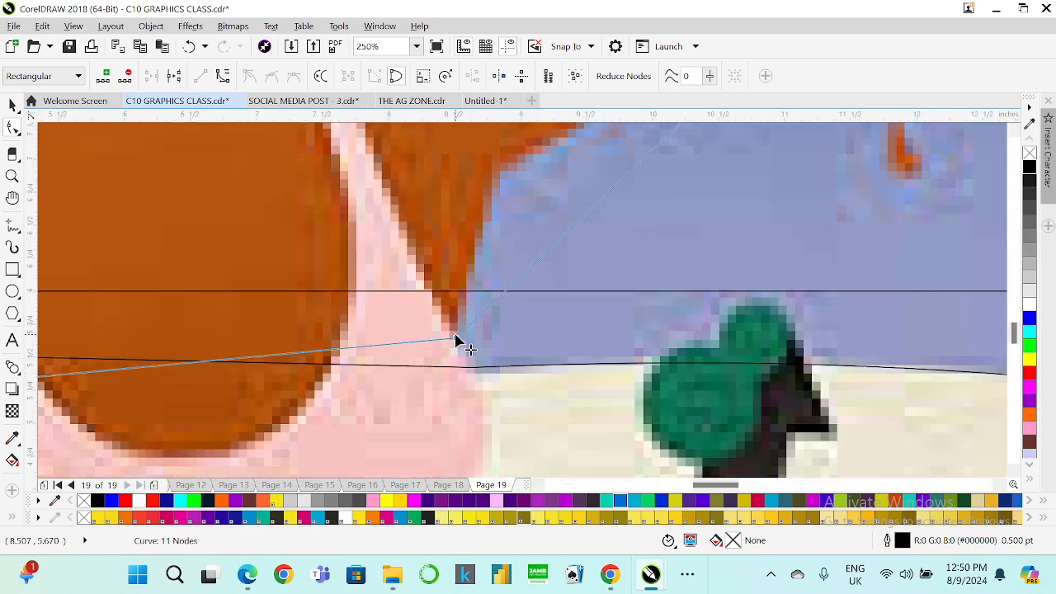
{"action": "scroll", "coordinate": [528, 273], "scroll_direction": "down", "scroll_amount": 1}
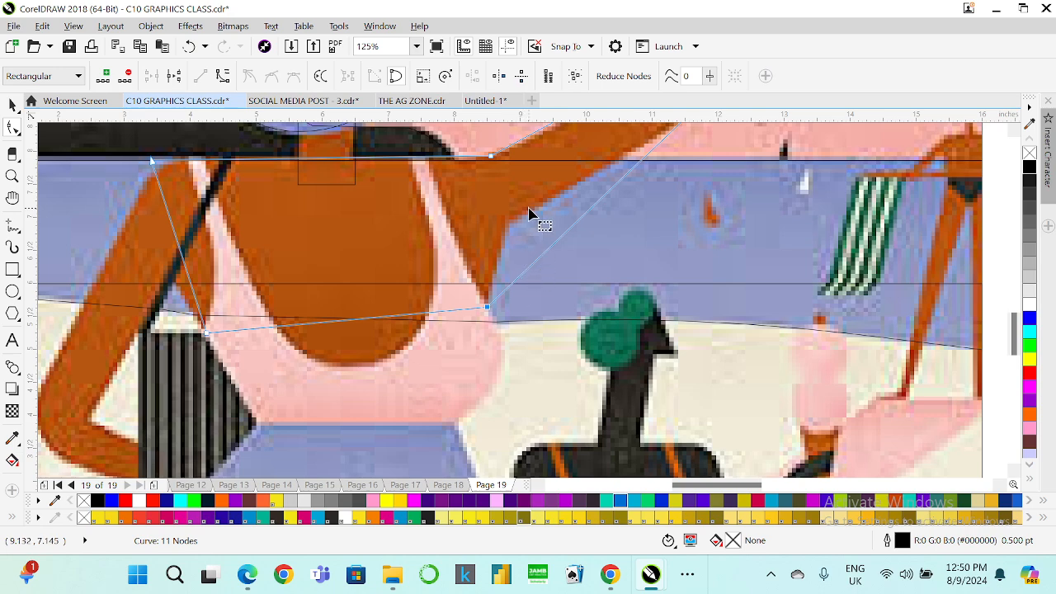
{"action": "scroll", "coordinate": [531, 217], "scroll_direction": "up", "scroll_amount": 1}
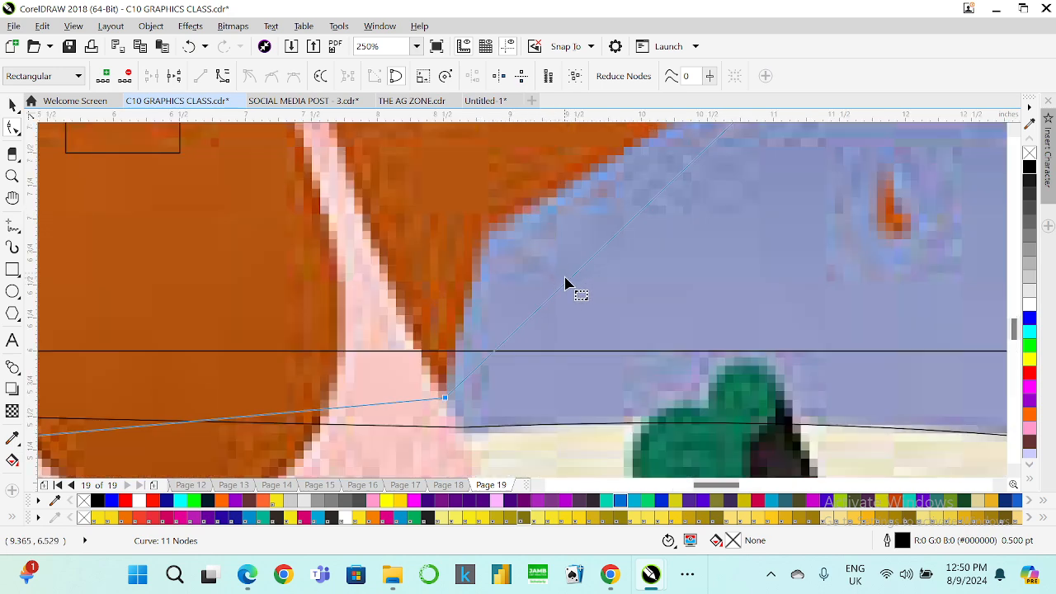
{"action": "left_click_drag", "start_coordinate": [570, 278], "coordinate": [493, 231]}
- Add a node on the body curve's left edge and place it at the lowered arm's armpit
{"action": "scroll", "coordinate": [512, 262], "scroll_direction": "down", "scroll_amount": 5}
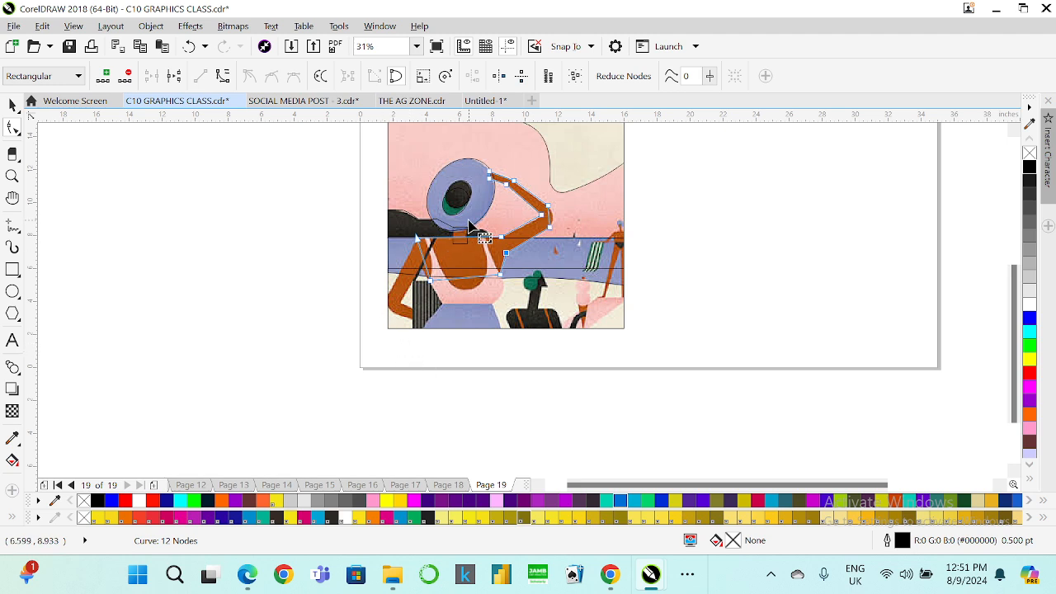
{"action": "scroll", "coordinate": [446, 266], "scroll_direction": "up", "scroll_amount": 2}
{"action": "scroll", "coordinate": [388, 314], "scroll_direction": "up", "scroll_amount": 4}
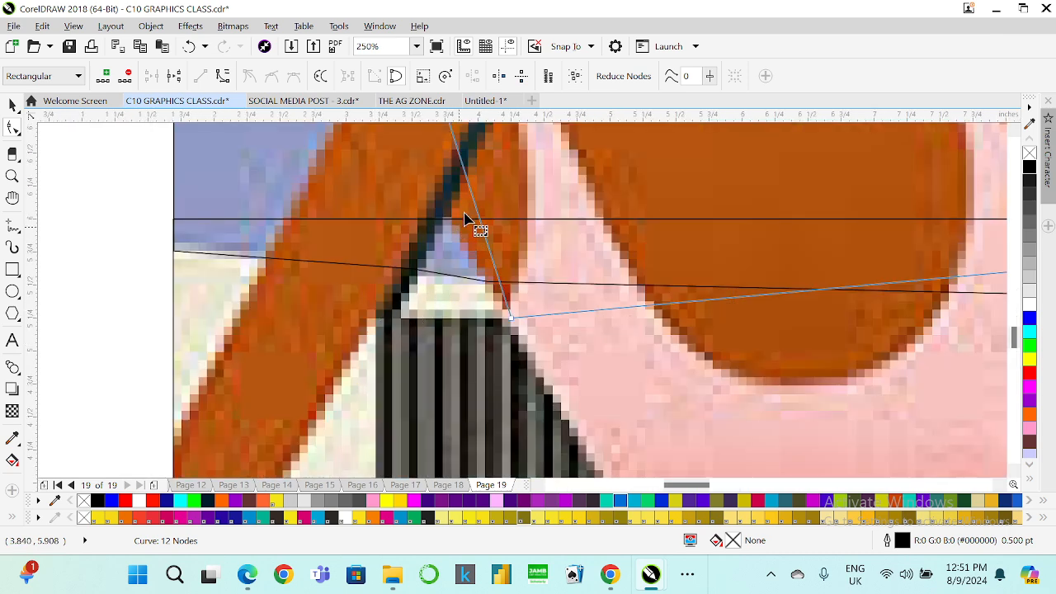
{"action": "double_click", "coordinate": [472, 194]}
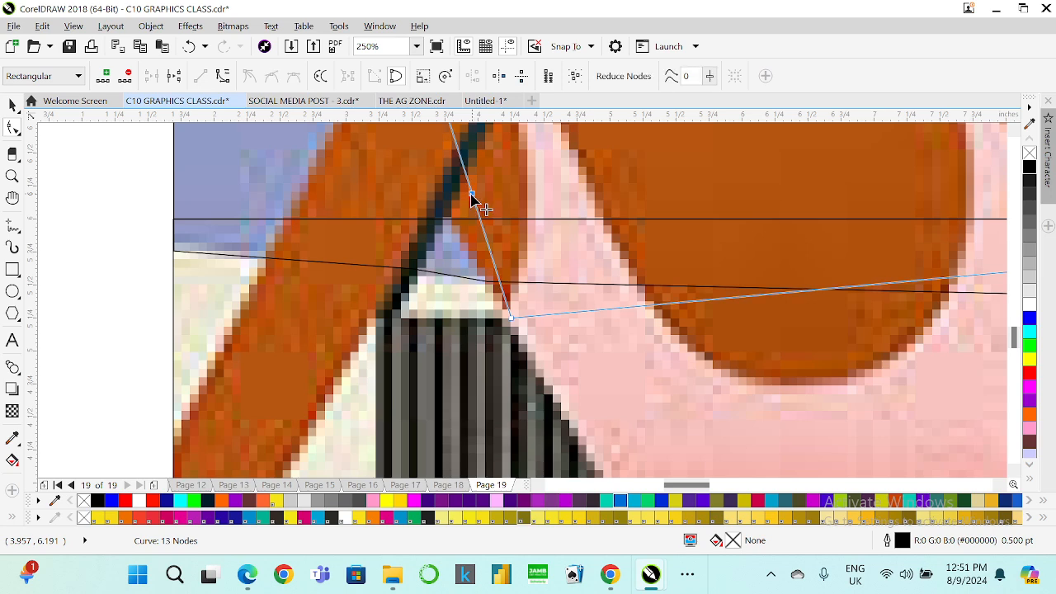
{"action": "left_click_drag", "start_coordinate": [473, 195], "coordinate": [449, 220]}
{"action": "scroll", "coordinate": [481, 261], "scroll_direction": "down", "scroll_amount": 1}
{"action": "scroll", "coordinate": [475, 252], "scroll_direction": "down", "scroll_amount": 3}
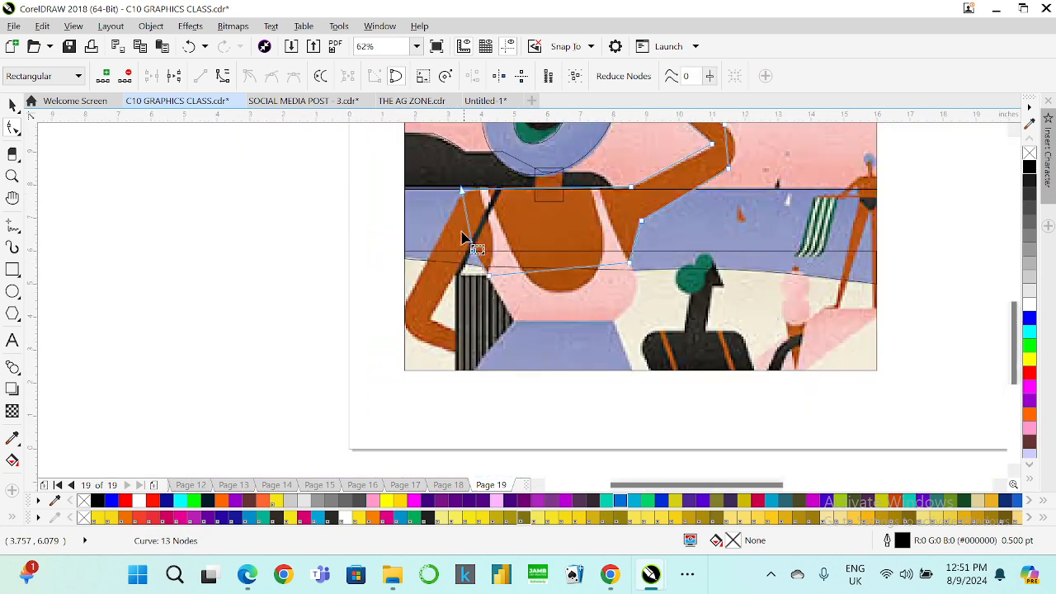
- Add two nodes along the lowered arm, placing them at the outer elbow and the inner elbow
{"action": "scroll", "coordinate": [456, 219], "scroll_direction": "up", "scroll_amount": 2}
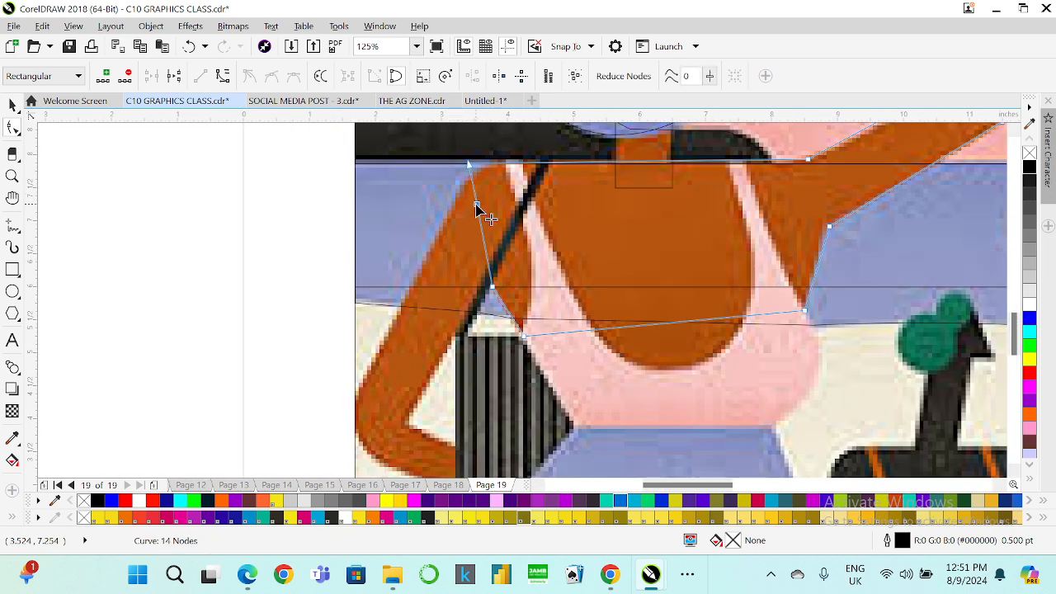
{"action": "left_click_drag", "start_coordinate": [476, 210], "coordinate": [352, 400]}
{"action": "double_click", "coordinate": [457, 321]}
{"action": "left_click_drag", "start_coordinate": [456, 322], "coordinate": [407, 420]}
{"action": "scroll", "coordinate": [401, 354], "scroll_direction": "down", "scroll_amount": 2}
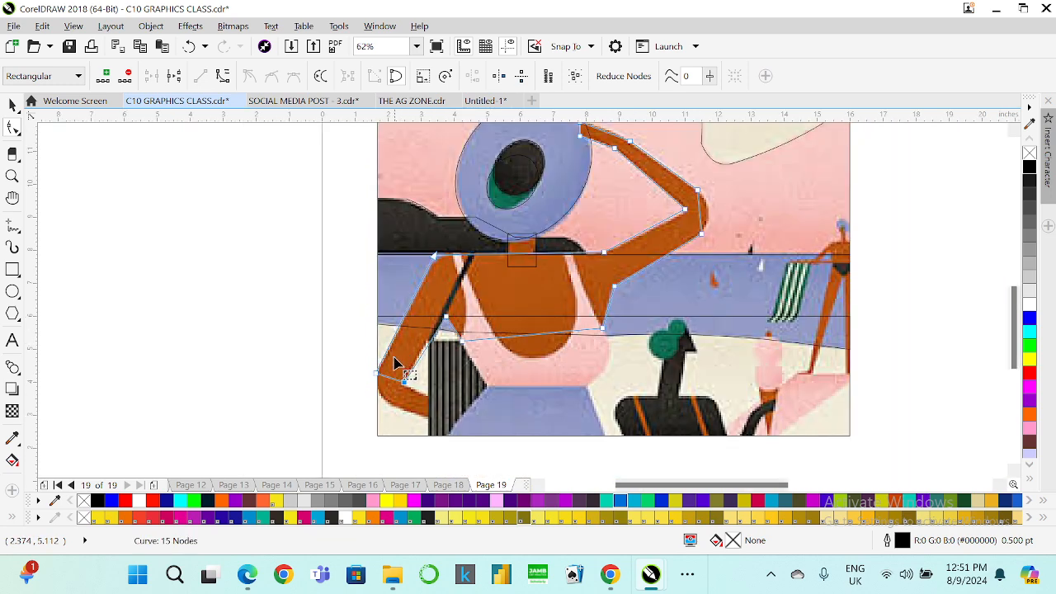
- Add nodes for the lowered forearm, placing them at the elbow's underside and at both corners of the wrist over the striped bag
{"action": "scroll", "coordinate": [391, 433], "scroll_direction": "up", "scroll_amount": 2}
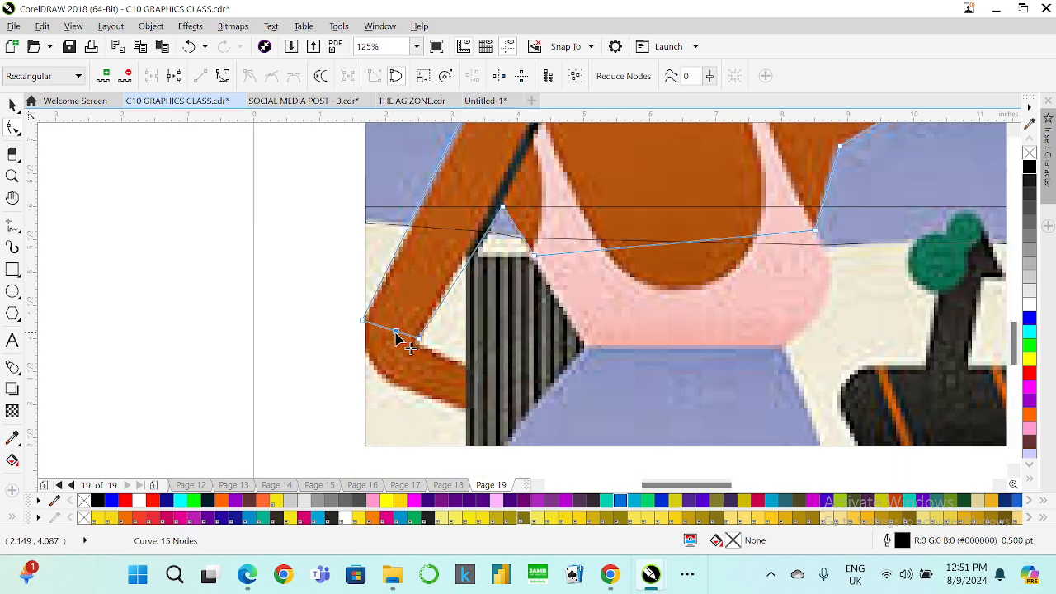
{"action": "double_click", "coordinate": [396, 337]}
{"action": "left_click_drag", "start_coordinate": [396, 337], "coordinate": [491, 376]}
{"action": "double_click", "coordinate": [410, 357]}
{"action": "left_click", "coordinate": [440, 381]}
{"action": "left_click", "coordinate": [446, 370]}
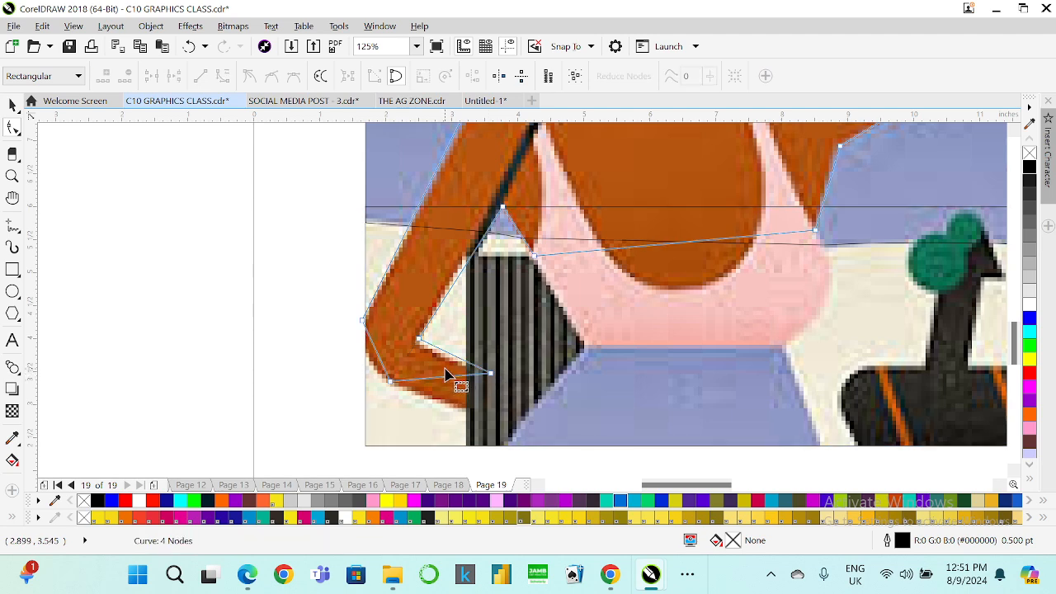
{"action": "left_click", "coordinate": [440, 379]}
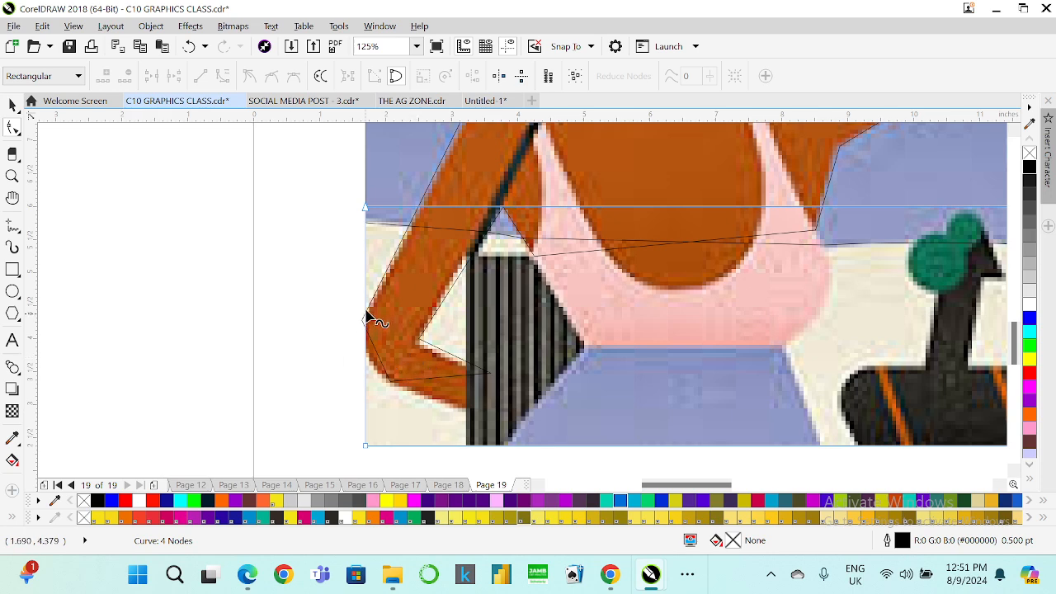
{"action": "left_click", "coordinate": [439, 385]}
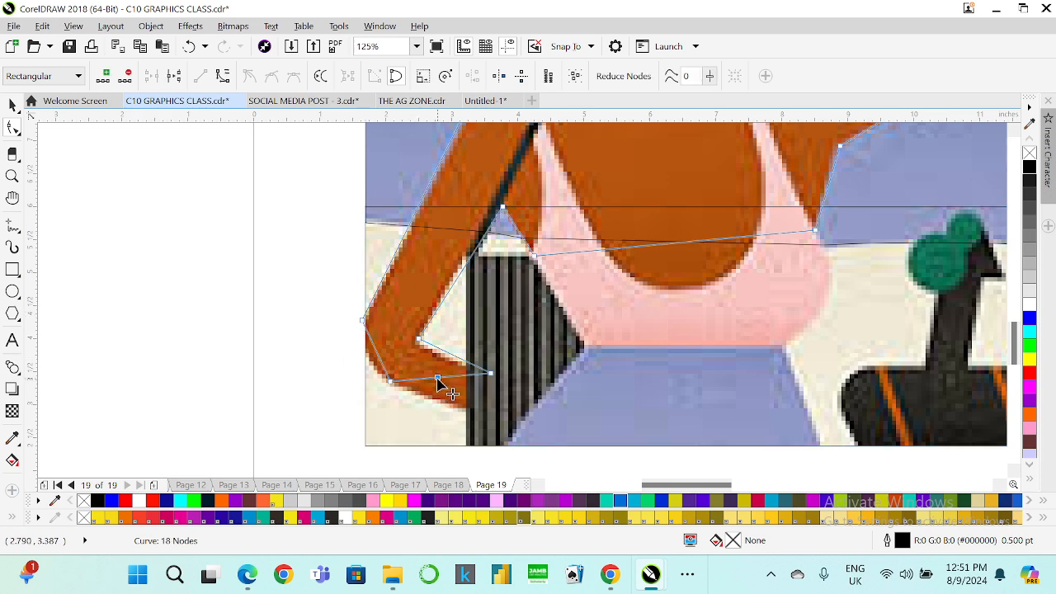
{"action": "left_click_drag", "start_coordinate": [438, 384], "coordinate": [484, 421]}
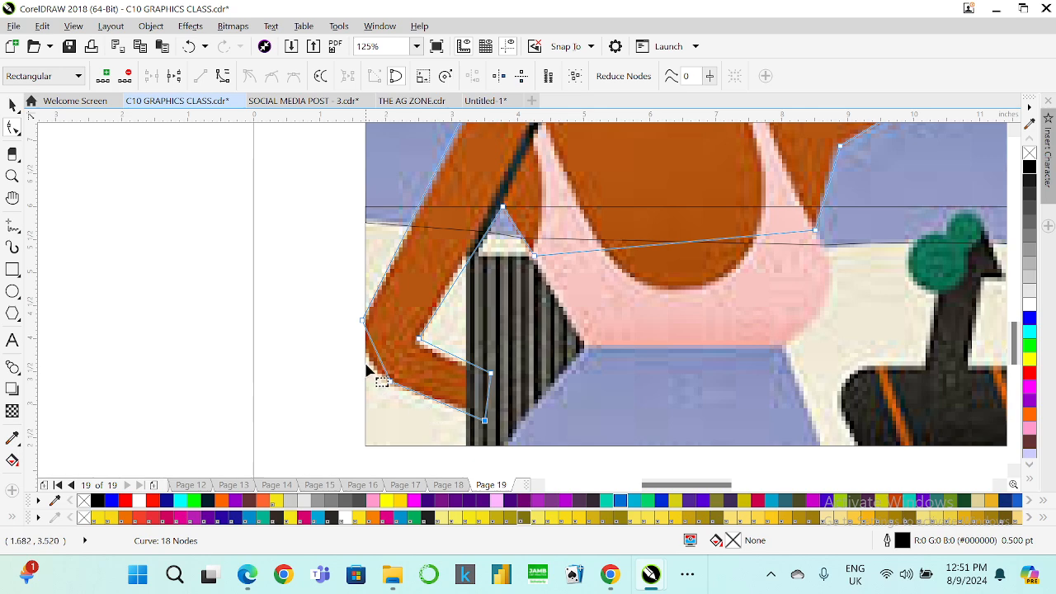
- Weld the neck rectangle and the body curve into one shape
{"action": "scroll", "coordinate": [399, 353], "scroll_direction": "down", "scroll_amount": 2}
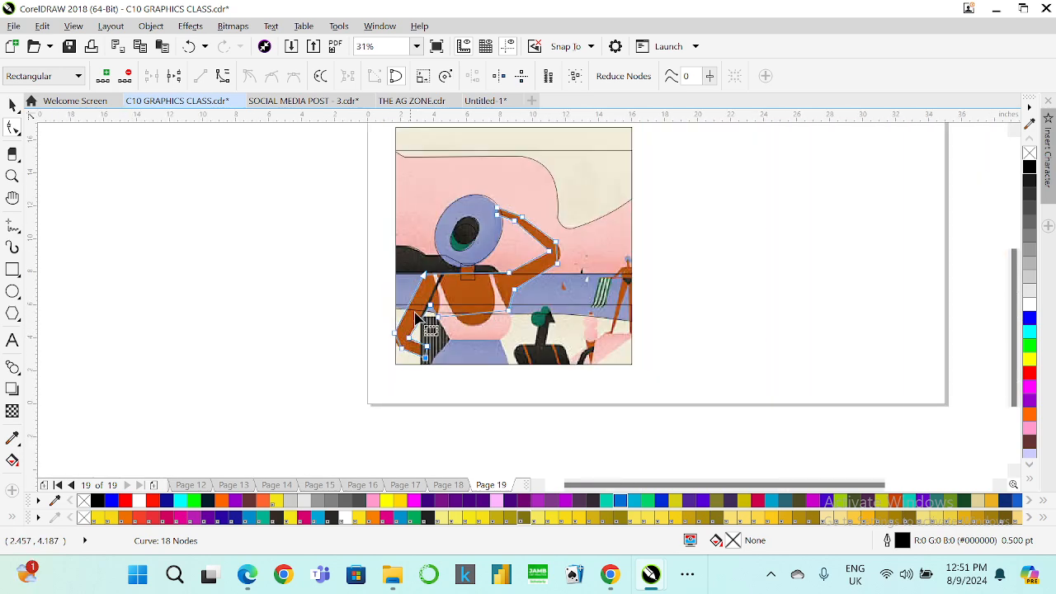
{"action": "scroll", "coordinate": [429, 281], "scroll_direction": "up", "scroll_amount": 1}
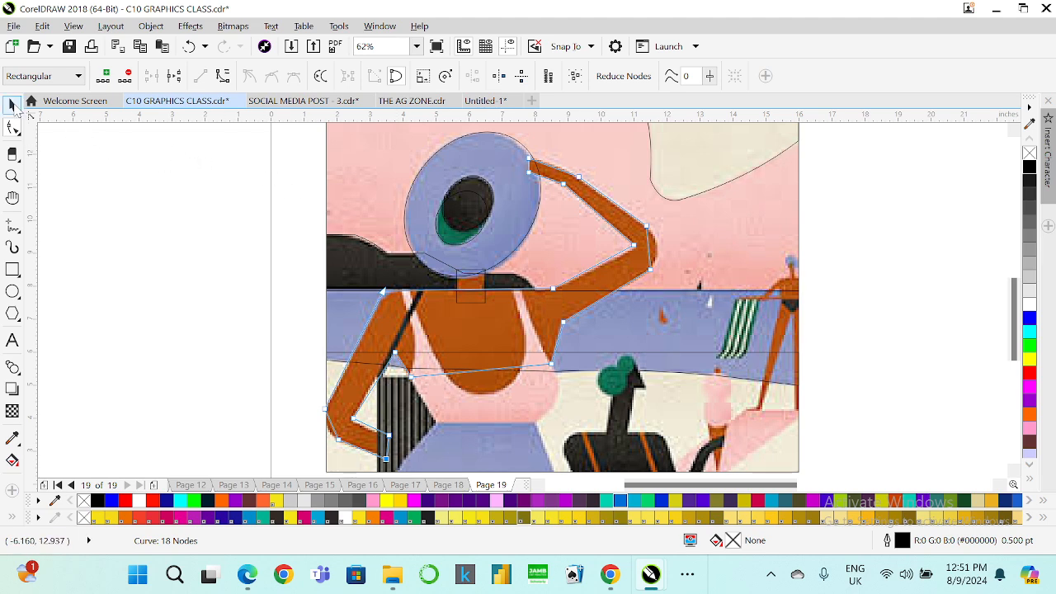
{"action": "left_click", "coordinate": [12, 105]}
{"action": "left_click", "coordinate": [473, 275]}
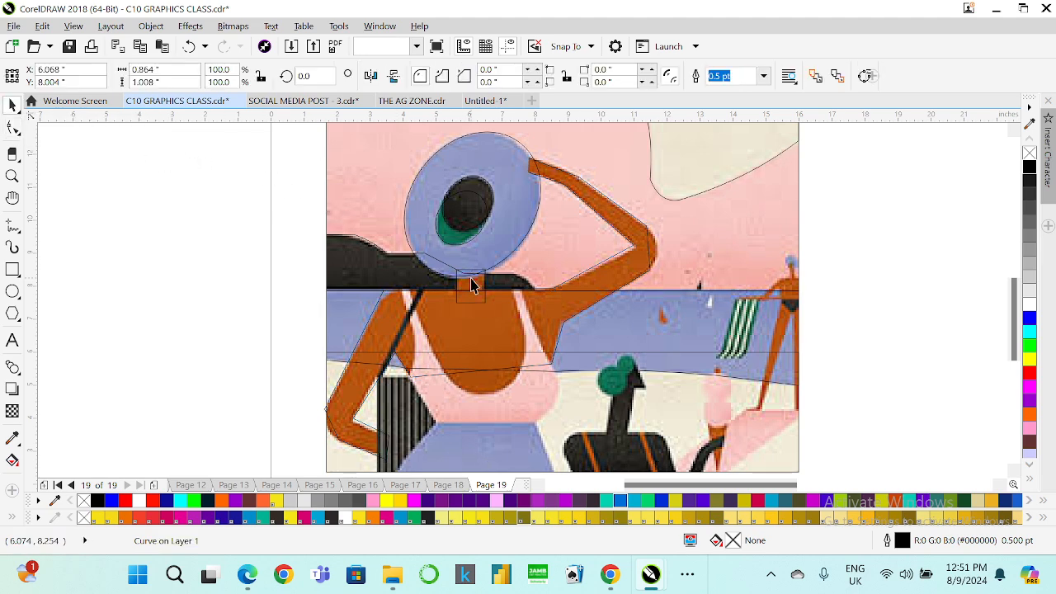
{"action": "left_click", "coordinate": [577, 307], "text": "shift"}
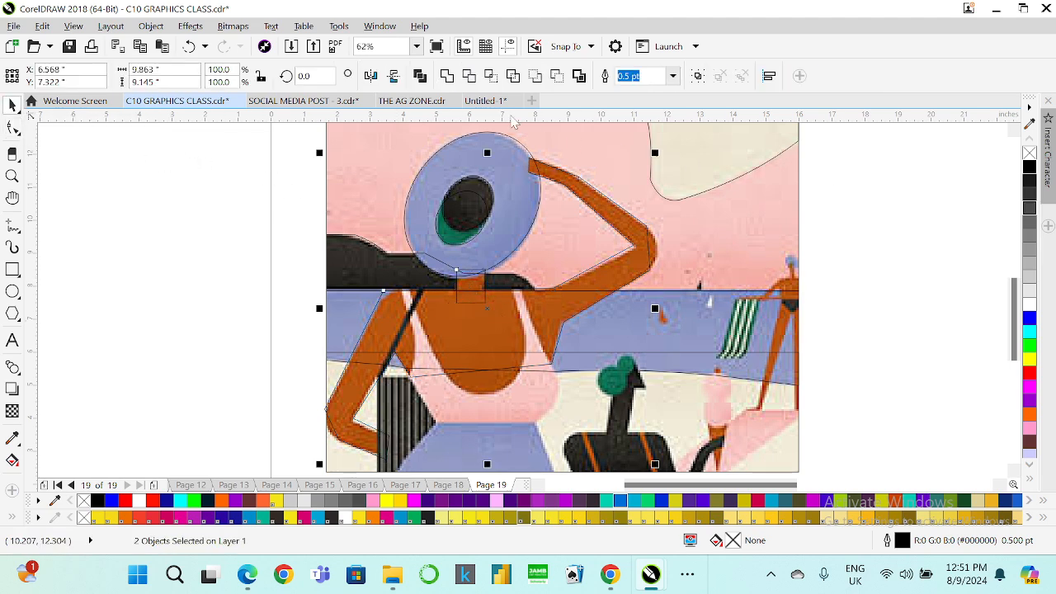
{"action": "left_click", "coordinate": [446, 76]}
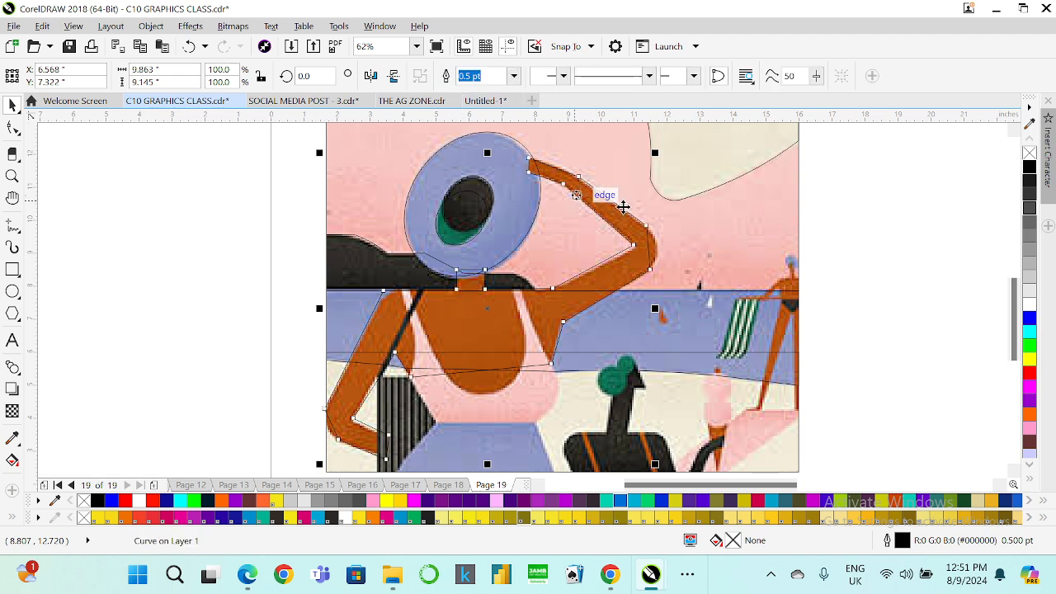
- Give the welded body shape a cyan outline 4 pt wide
{"action": "right_click", "coordinate": [1031, 348]}
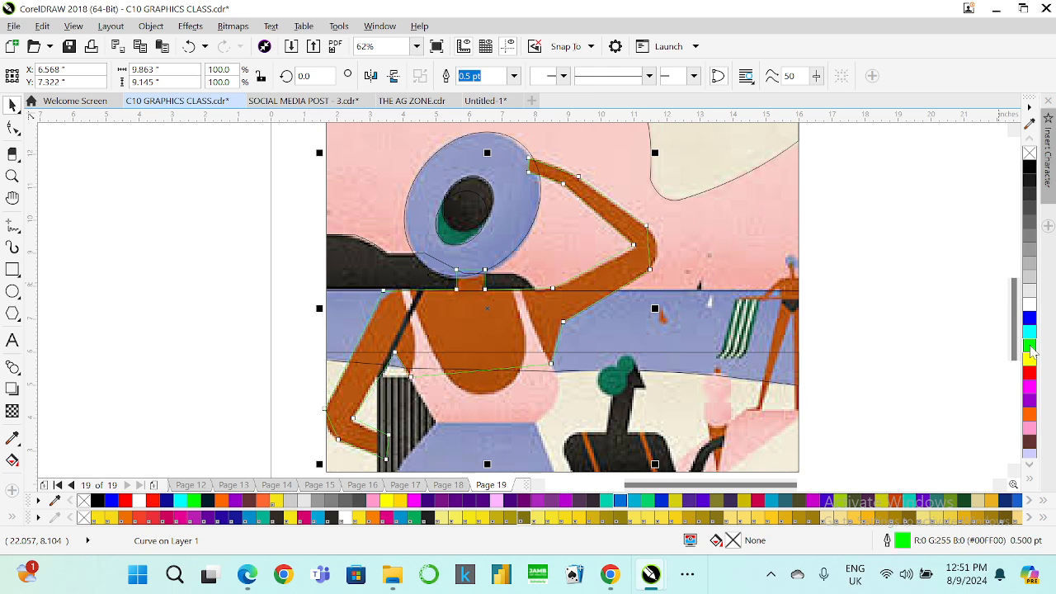
{"action": "right_click", "coordinate": [1030, 331]}
{"action": "left_click", "coordinate": [514, 76]}
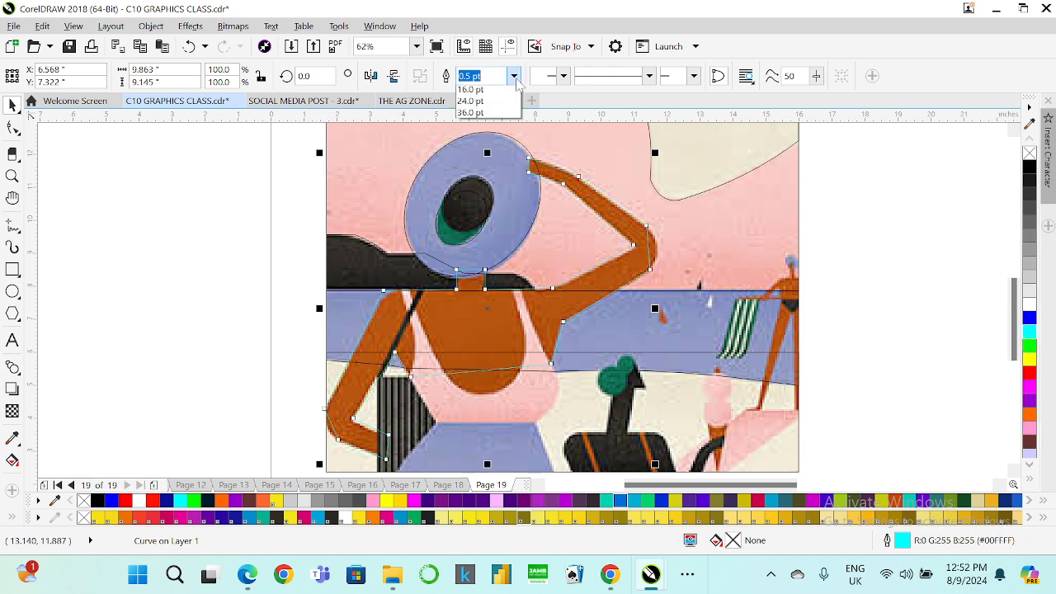
{"action": "left_click", "coordinate": [468, 179]}
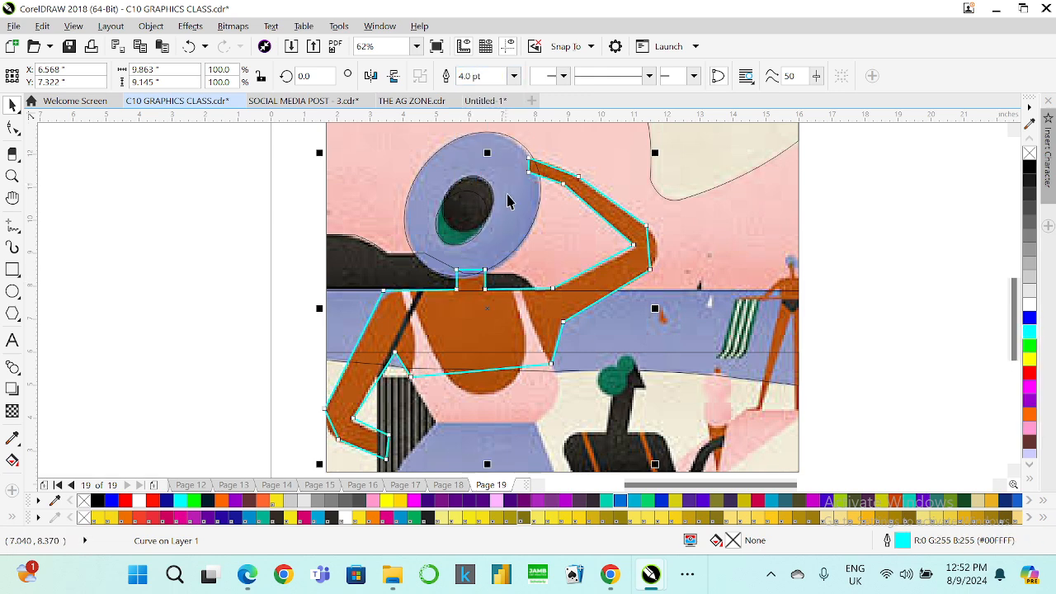
{"action": "scroll", "coordinate": [508, 207], "scroll_direction": "down", "scroll_amount": 1}
{"action": "scroll", "coordinate": [495, 292], "scroll_direction": "up", "scroll_amount": 2}
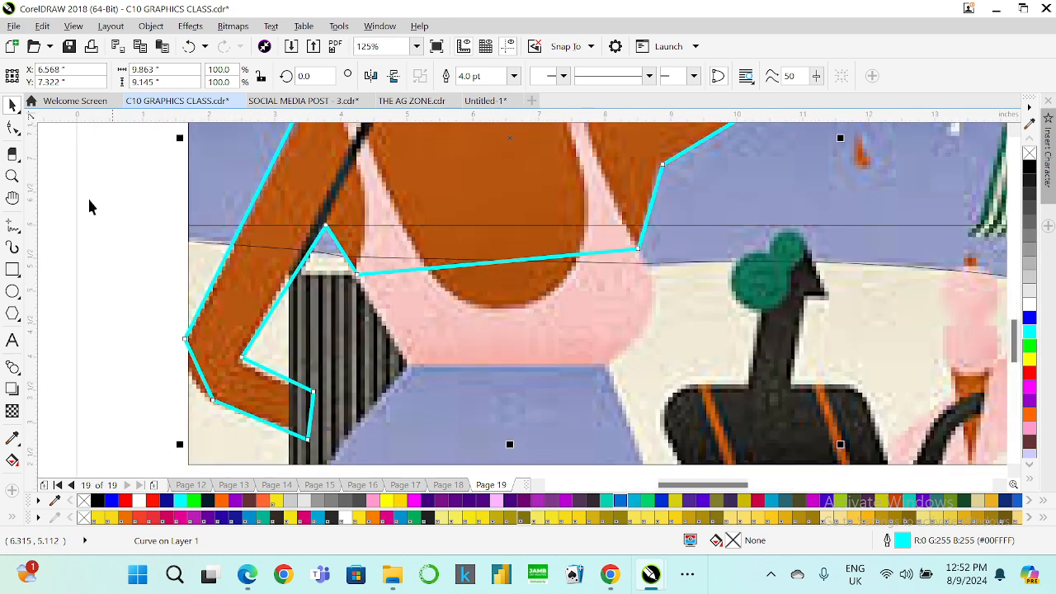
- Add two nodes to the body shape's lower edge and place them at the waist corners where the pink top meets the skirt
{"action": "left_click", "coordinate": [12, 128]}
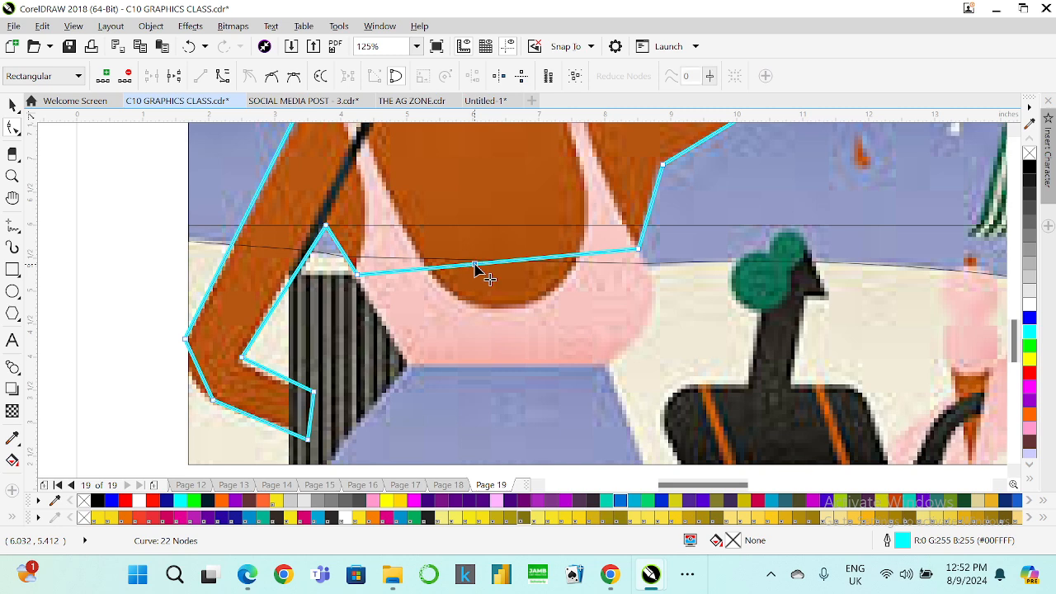
{"action": "left_click_drag", "start_coordinate": [475, 266], "coordinate": [408, 363]}
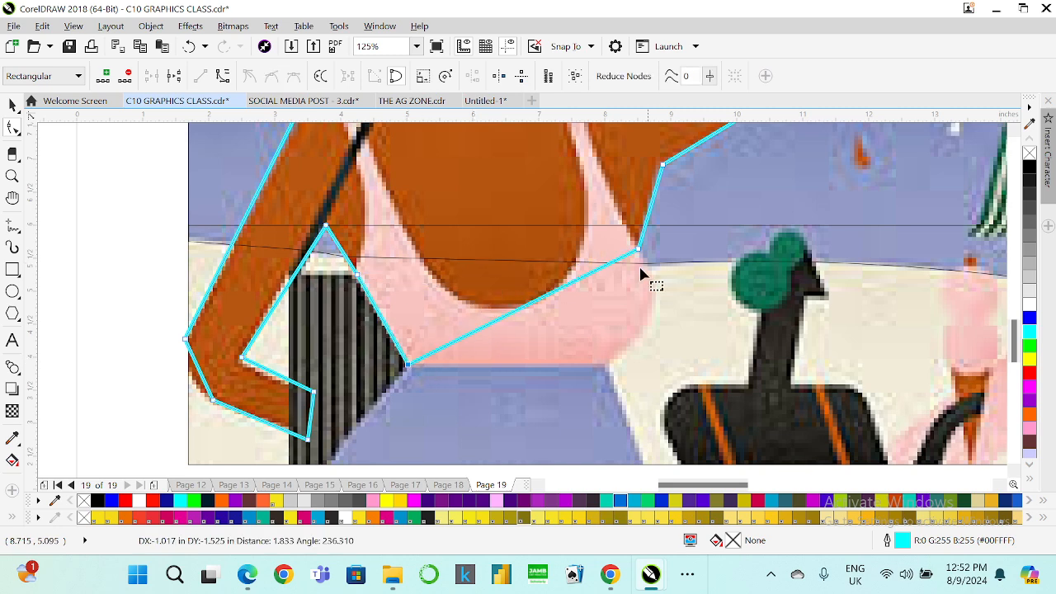
{"action": "left_click_drag", "start_coordinate": [606, 269], "coordinate": [608, 364]}
- Convert the body shape's right side segment below the armpit to a curve and bend it around the pink top's rounded edge
{"action": "scroll", "coordinate": [629, 299], "scroll_direction": "up", "scroll_amount": 2}
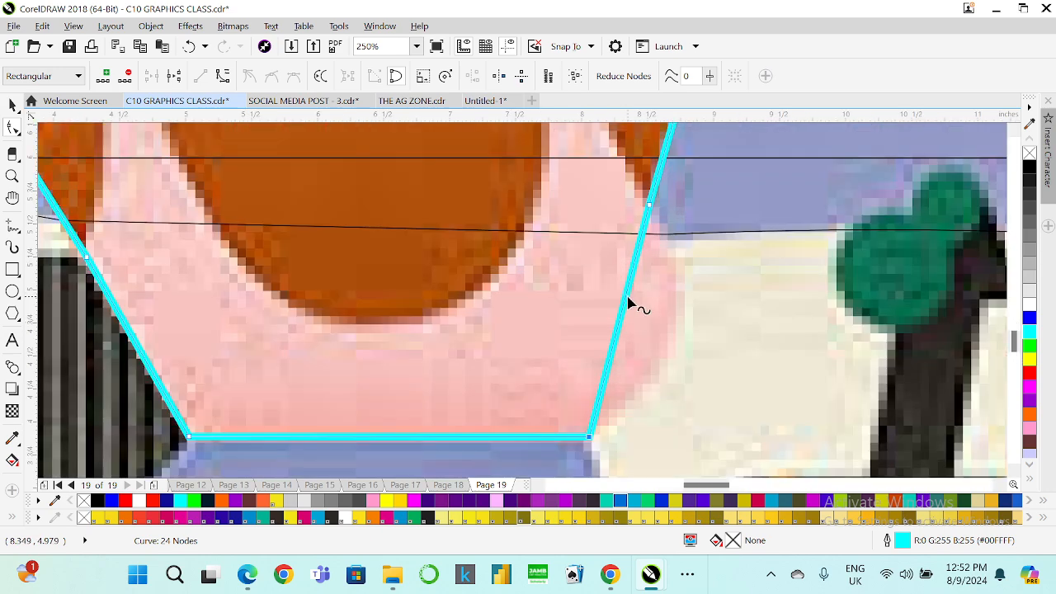
{"action": "right_click", "coordinate": [625, 302]}
{"action": "left_click", "coordinate": [660, 99]}
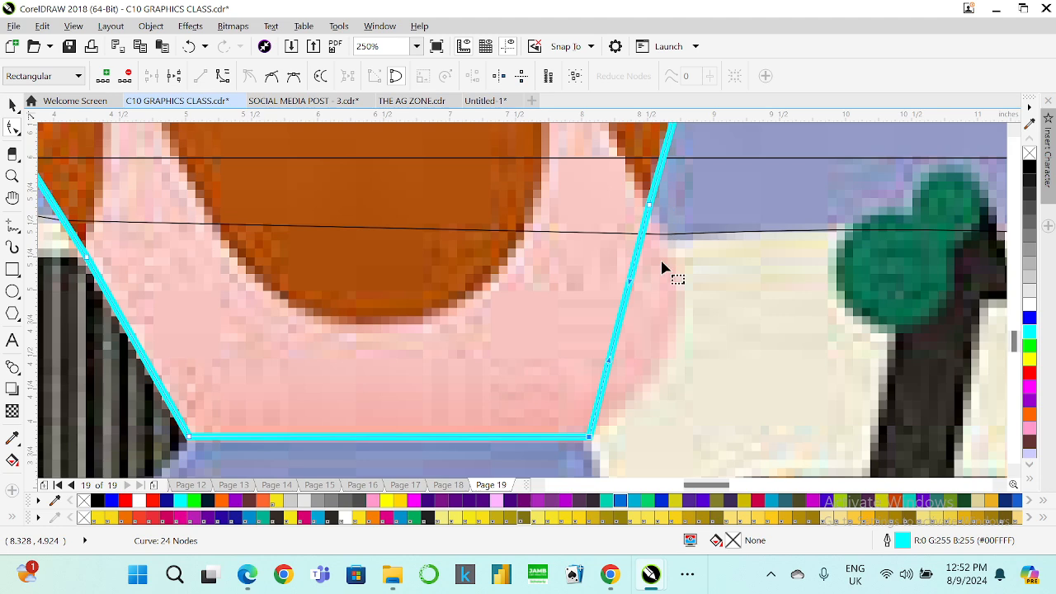
{"action": "left_click_drag", "start_coordinate": [625, 320], "coordinate": [677, 339]}
{"action": "scroll", "coordinate": [597, 306], "scroll_direction": "down", "scroll_amount": 4}
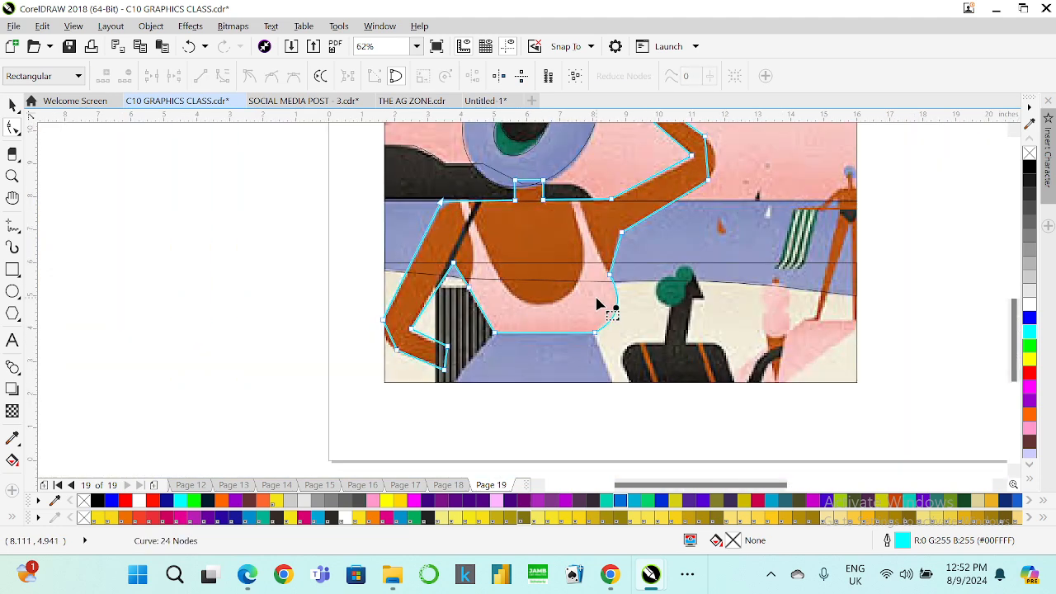
{"action": "scroll", "coordinate": [597, 309], "scroll_direction": "down", "scroll_amount": 1}
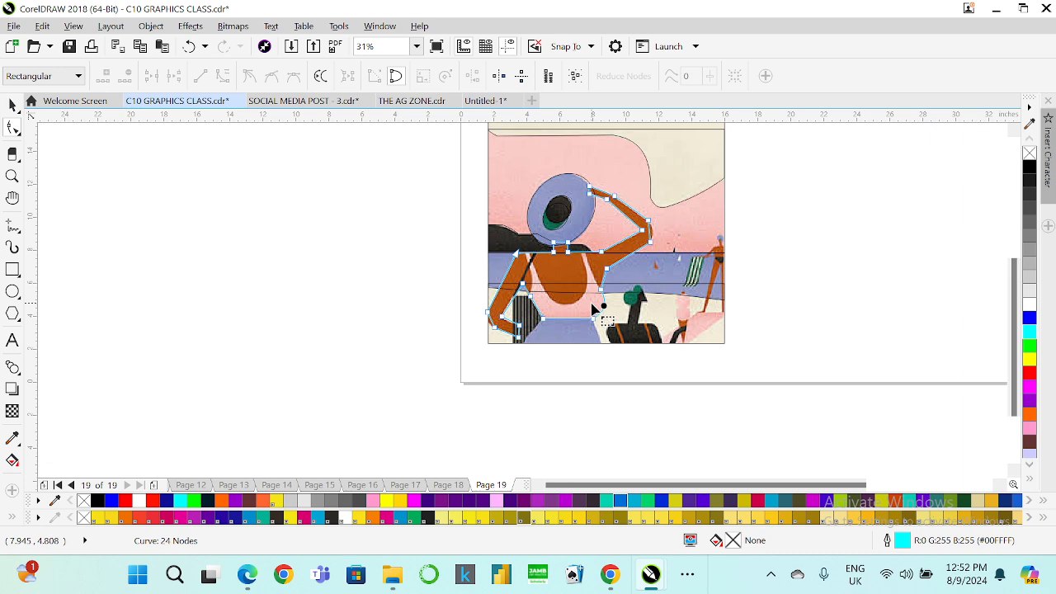
{"action": "scroll", "coordinate": [597, 309], "scroll_direction": "up", "scroll_amount": 1}
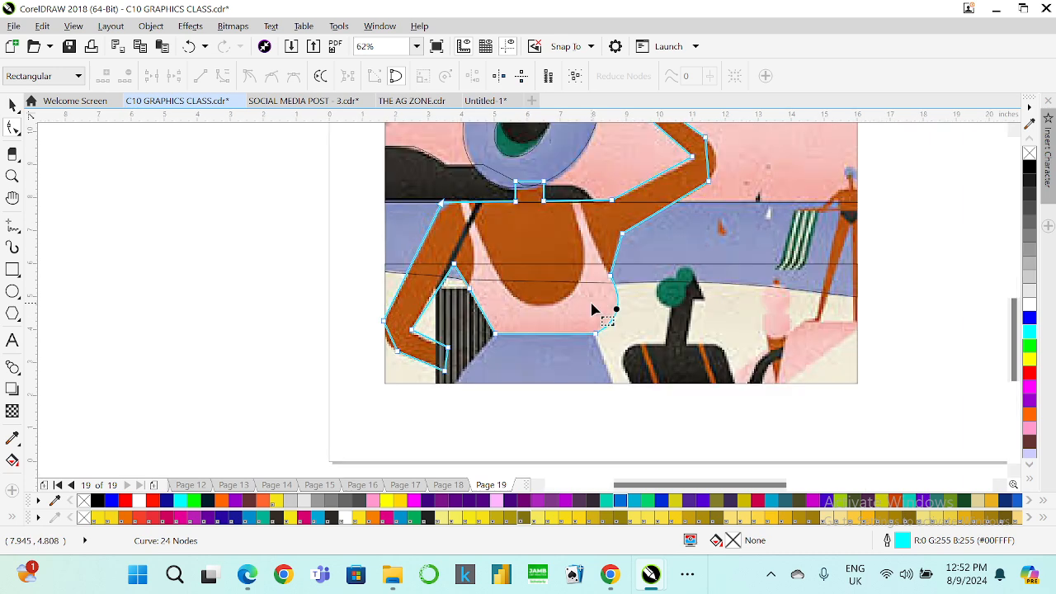
- Draw a rectangle about 4.5 by 1.1 inches over the blue skirt below the waist
{"action": "left_click", "coordinate": [13, 270]}
{"action": "scroll", "coordinate": [487, 364], "scroll_direction": "up", "scroll_amount": 1}
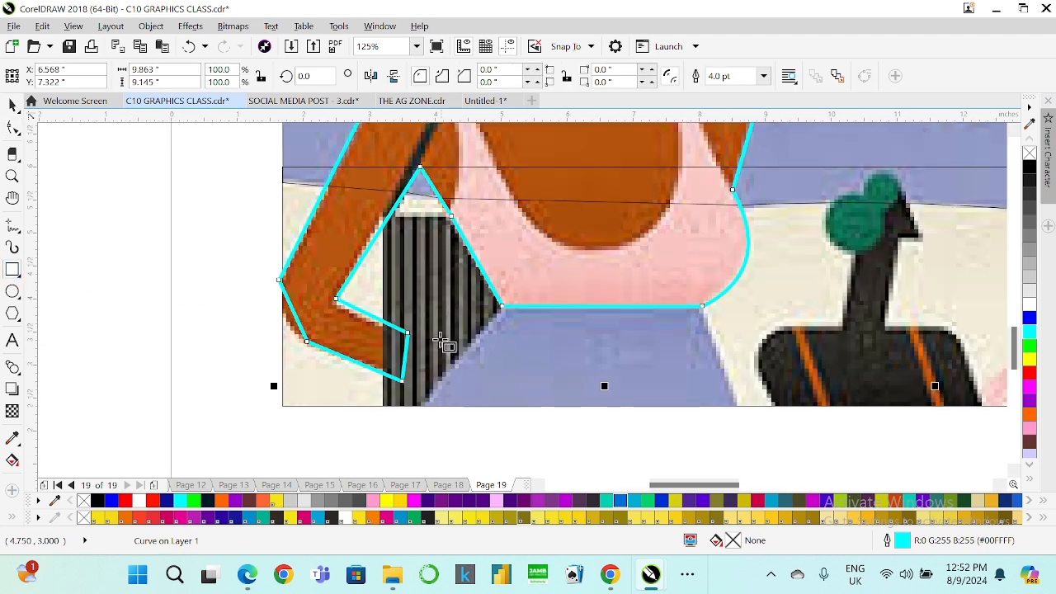
{"action": "left_click_drag", "start_coordinate": [434, 322], "coordinate": [733, 406]}
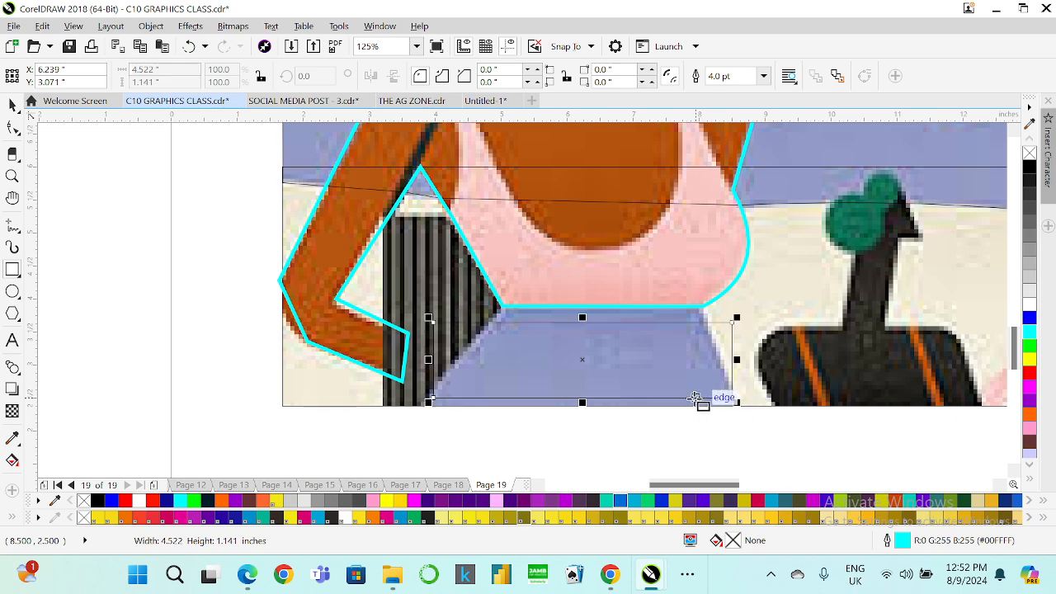
{"action": "scroll", "coordinate": [703, 405], "scroll_direction": "down", "scroll_amount": 2}
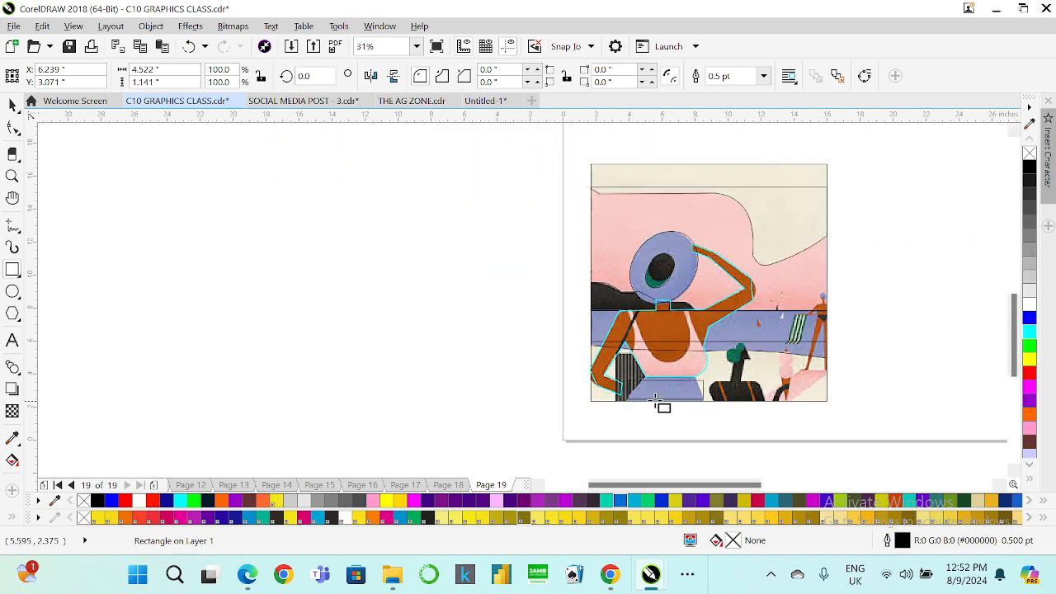
{"action": "scroll", "coordinate": [666, 405], "scroll_direction": "up", "scroll_amount": 1}
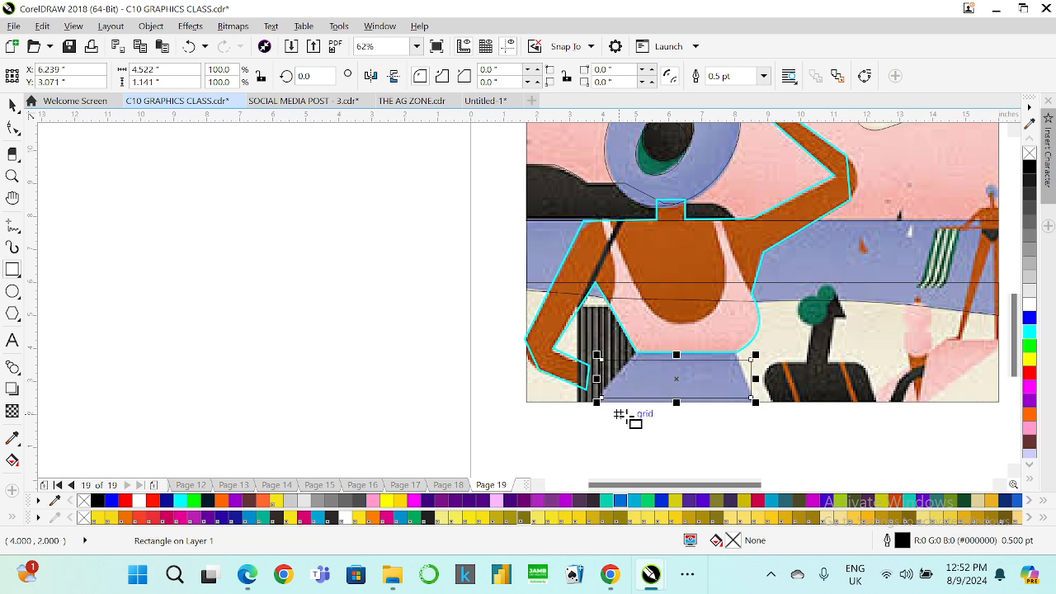
{"action": "scroll", "coordinate": [634, 419], "scroll_direction": "up", "scroll_amount": 1}
- Convert the skirt rectangle to curves and move its two left nodes to the skirt's lower-left corner and left waist corner
{"action": "left_click", "coordinate": [12, 128]}
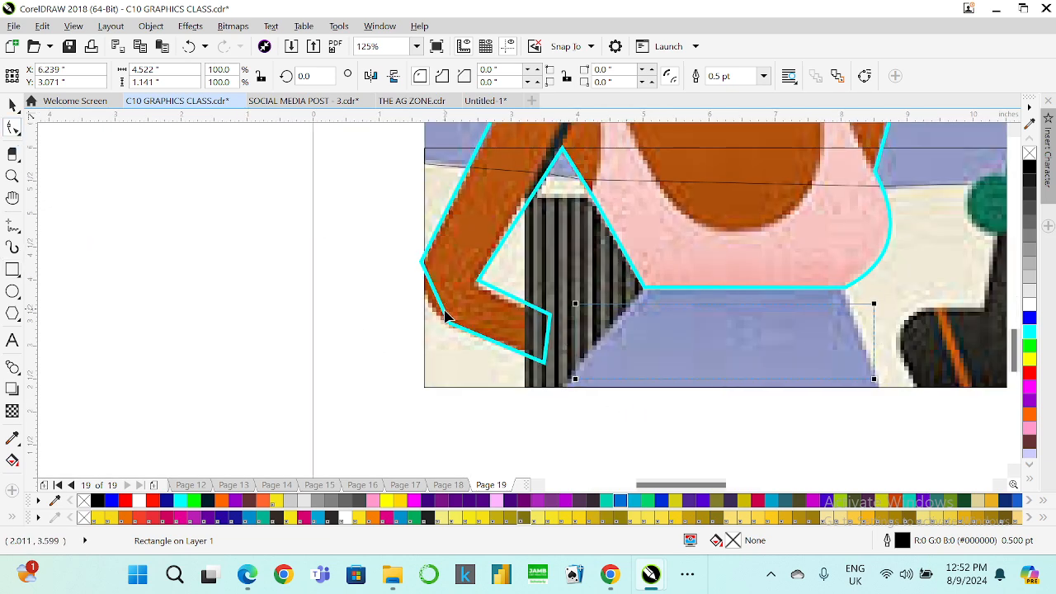
{"action": "key", "text": "ctrl+q"}
{"action": "scroll", "coordinate": [599, 389], "scroll_direction": "up", "scroll_amount": 1}
{"action": "left_click_drag", "start_coordinate": [551, 370], "coordinate": [530, 384]}
{"action": "left_click_drag", "start_coordinate": [550, 222], "coordinate": [687, 186]}
{"action": "scroll", "coordinate": [608, 217], "scroll_direction": "down", "scroll_amount": 2}
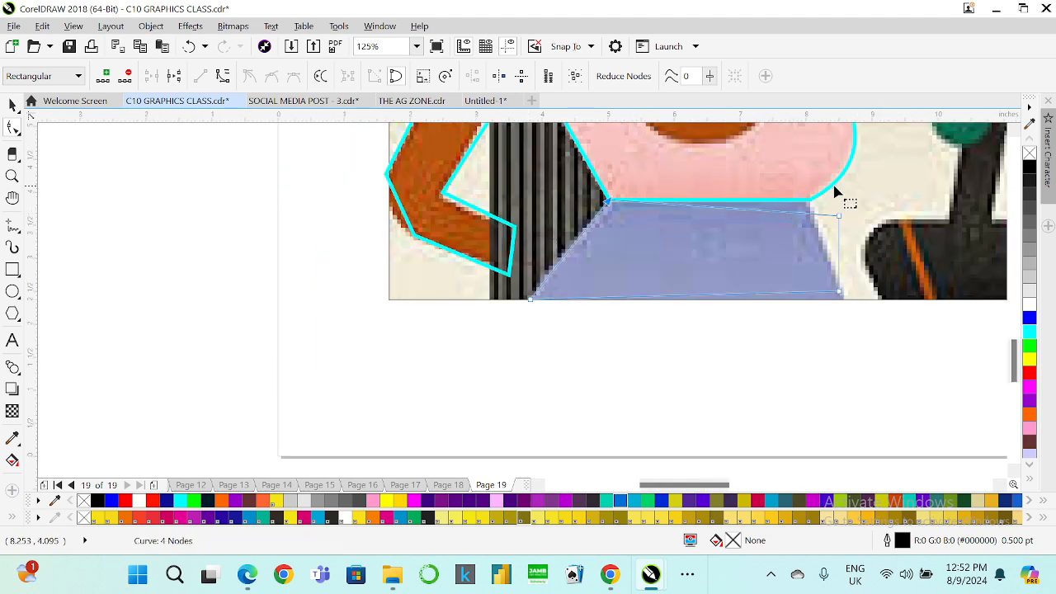
- Move the skirt shape's two right nodes to the right waist corner and the skirt's lower-right corner
{"action": "scroll", "coordinate": [836, 192], "scroll_direction": "up", "scroll_amount": 2}
{"action": "left_click_drag", "start_coordinate": [842, 246], "coordinate": [784, 215]}
{"action": "mouse_move", "coordinate": [842, 402]}
{"action": "left_mouse_down"}
{"action": "mouse_move", "coordinate": [850, 413]}
{"action": "mouse_move", "coordinate": [841, 403]}
{"action": "left_mouse_up"}
{"action": "scroll", "coordinate": [841, 402], "scroll_direction": "down", "scroll_amount": 2}
{"action": "scroll", "coordinate": [840, 402], "scroll_direction": "down", "scroll_amount": 4}
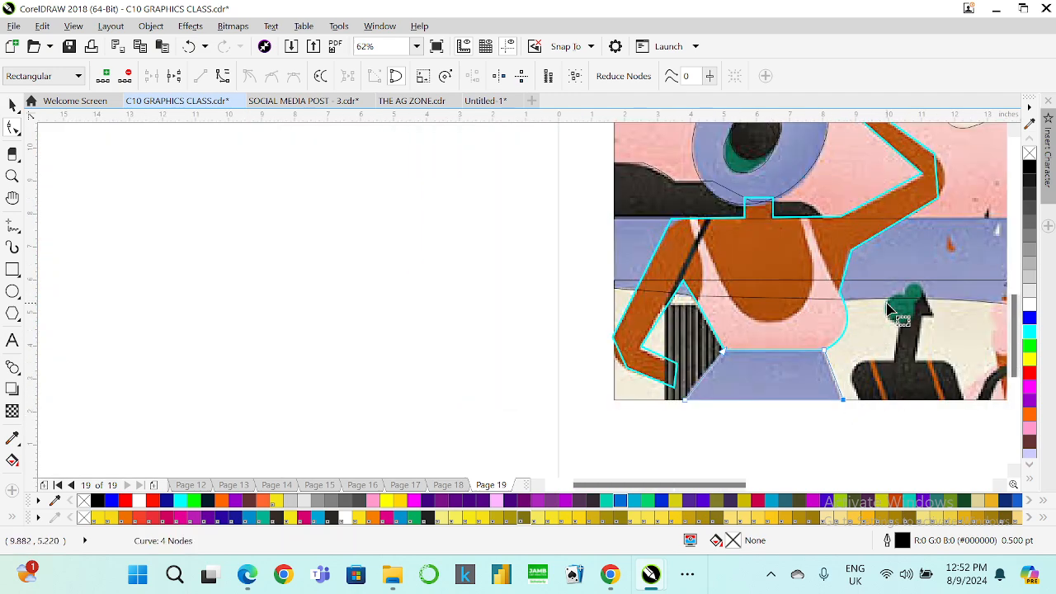
{"action": "scroll", "coordinate": [890, 307], "scroll_direction": "up", "scroll_amount": 3}
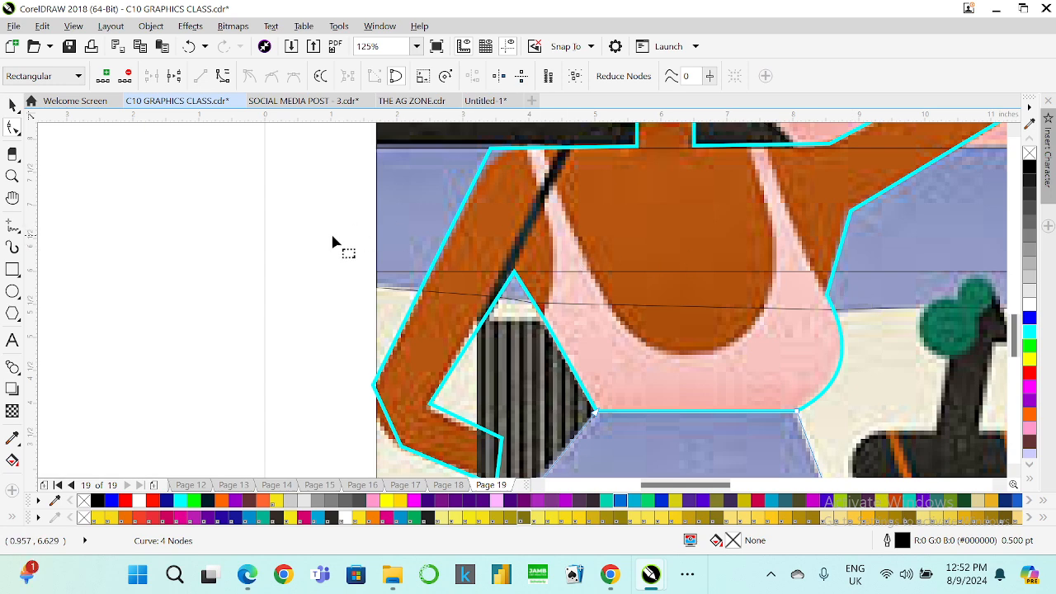
- Convert the body shape's outer segment at the raised arm's elbow to a curve and bend it around the rounded elbow
{"action": "scroll", "coordinate": [393, 342], "scroll_direction": "down", "scroll_amount": 2}
{"action": "scroll", "coordinate": [644, 189], "scroll_direction": "down", "scroll_amount": 2}
{"action": "scroll", "coordinate": [643, 183], "scroll_direction": "up", "scroll_amount": 2}
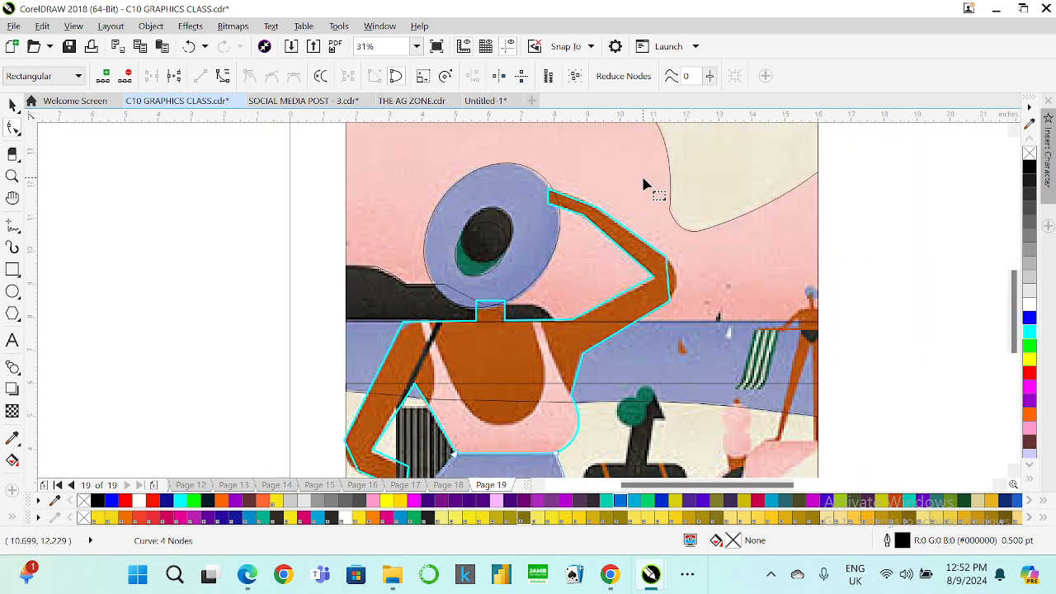
{"action": "scroll", "coordinate": [726, 330], "scroll_direction": "up", "scroll_amount": 2}
{"action": "scroll", "coordinate": [701, 359], "scroll_direction": "up", "scroll_amount": 2}
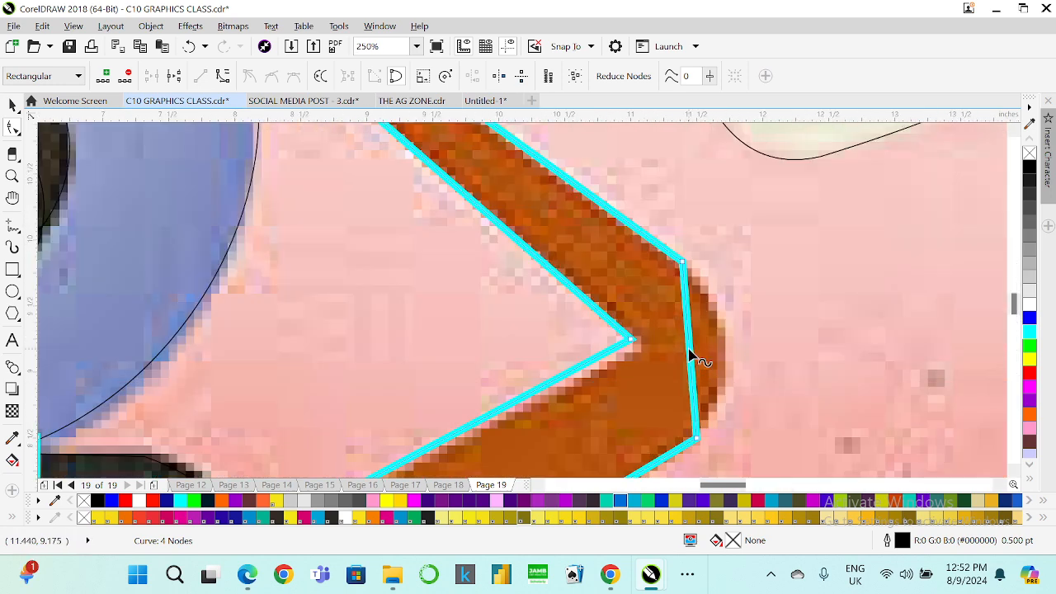
{"action": "left_click", "coordinate": [689, 354]}
{"action": "right_click", "coordinate": [689, 354]}
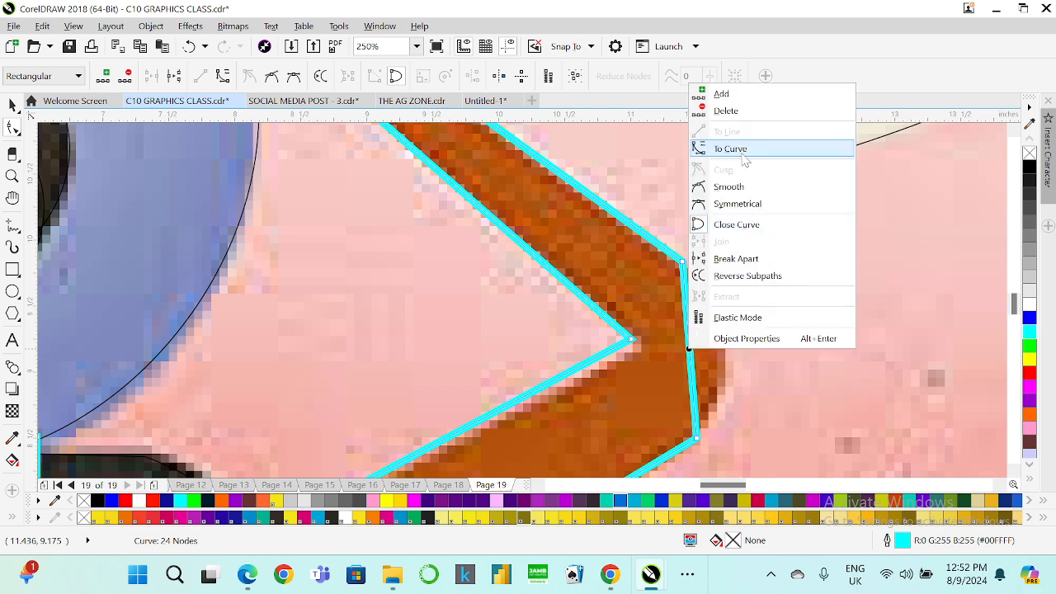
{"action": "left_click", "coordinate": [738, 146]}
{"action": "left_click_drag", "start_coordinate": [694, 363], "coordinate": [720, 356]}
- Convert the raised hand's upper edge beside the hat to a curve and bend it slightly outward to match the hand
{"action": "scroll", "coordinate": [698, 359], "scroll_direction": "down", "scroll_amount": 4}
{"action": "scroll", "coordinate": [602, 276], "scroll_direction": "up", "scroll_amount": 4}
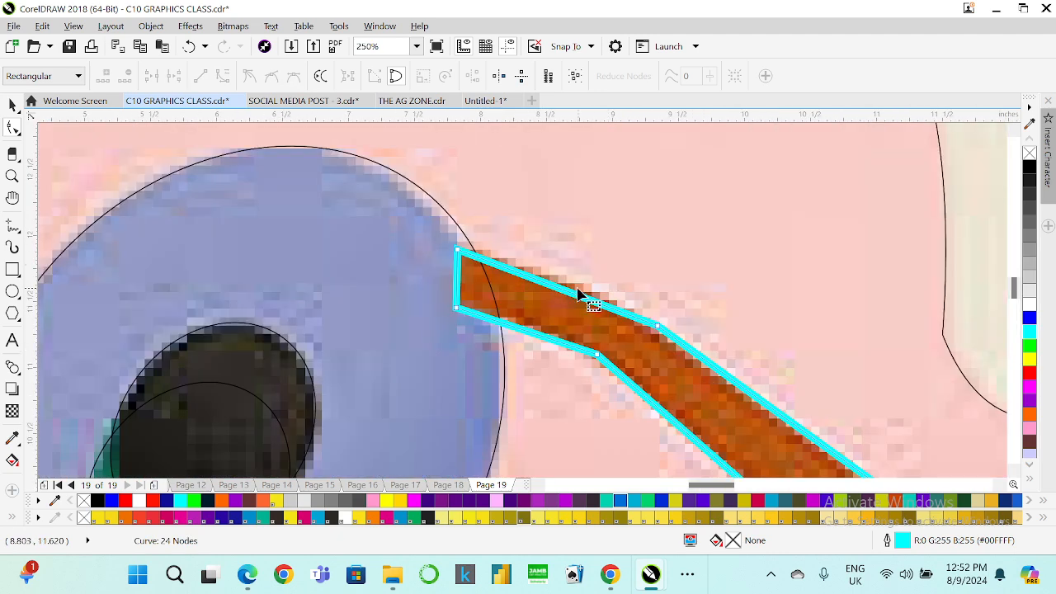
{"action": "right_click", "coordinate": [553, 285]}
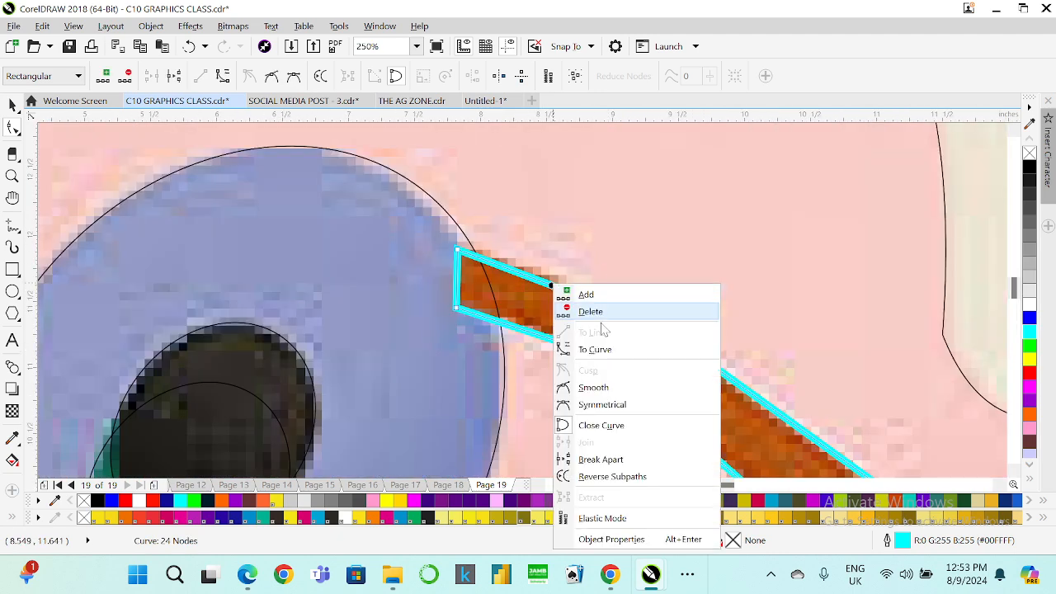
{"action": "left_click", "coordinate": [601, 348]}
{"action": "left_click_drag", "start_coordinate": [558, 291], "coordinate": [561, 288]}
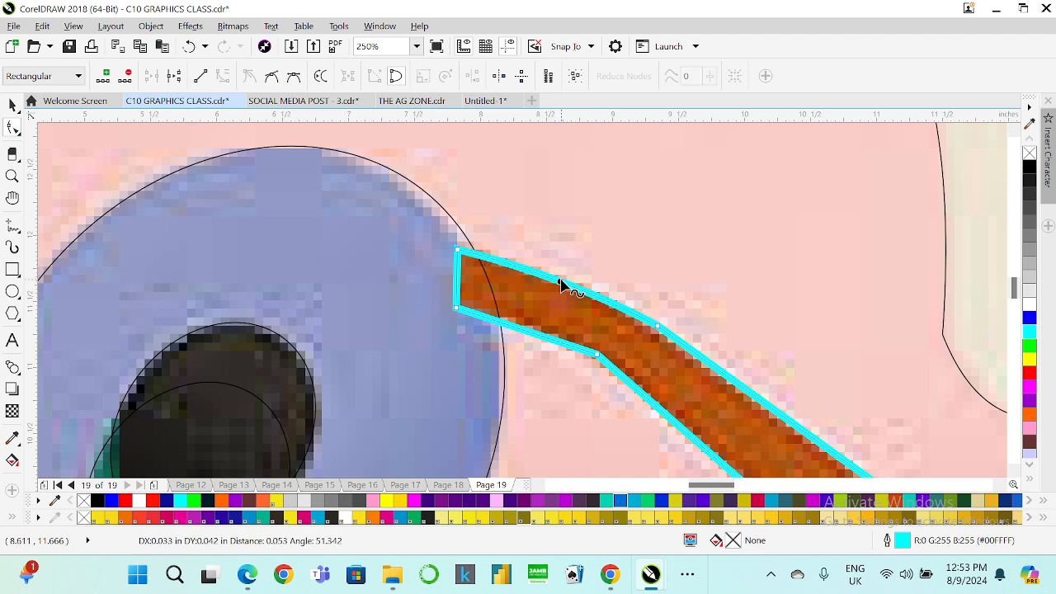
- Convert the lowered arm's outer elbow segment to a curve and bend it outward around the rounded elbow
{"action": "scroll", "coordinate": [561, 284], "scroll_direction": "down", "scroll_amount": 5}
{"action": "scroll", "coordinate": [566, 354], "scroll_direction": "up", "scroll_amount": 1}
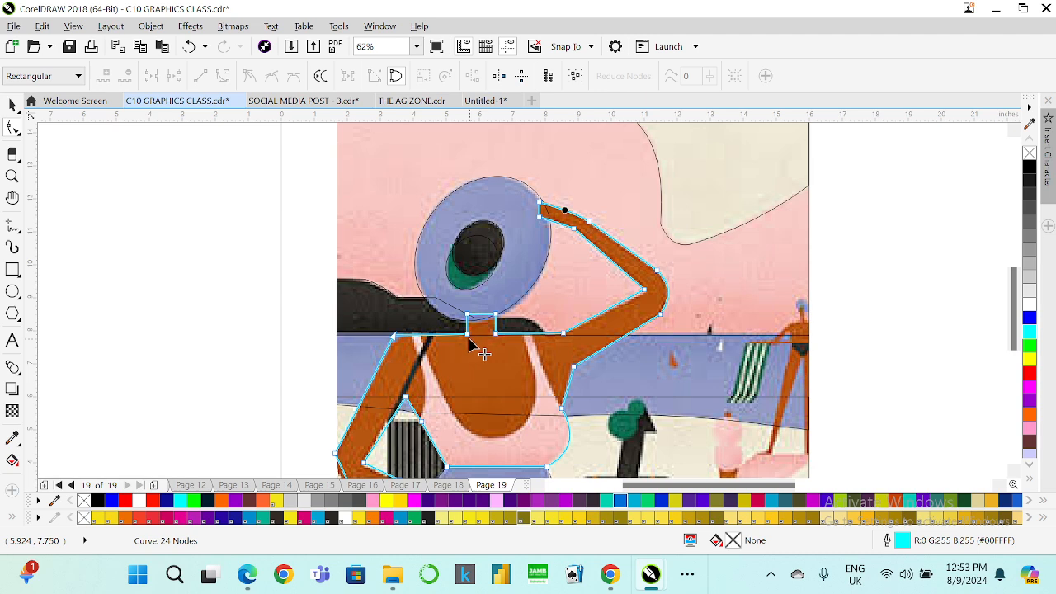
{"action": "scroll", "coordinate": [380, 413], "scroll_direction": "down", "scroll_amount": 1}
{"action": "scroll", "coordinate": [397, 421], "scroll_direction": "up", "scroll_amount": 2}
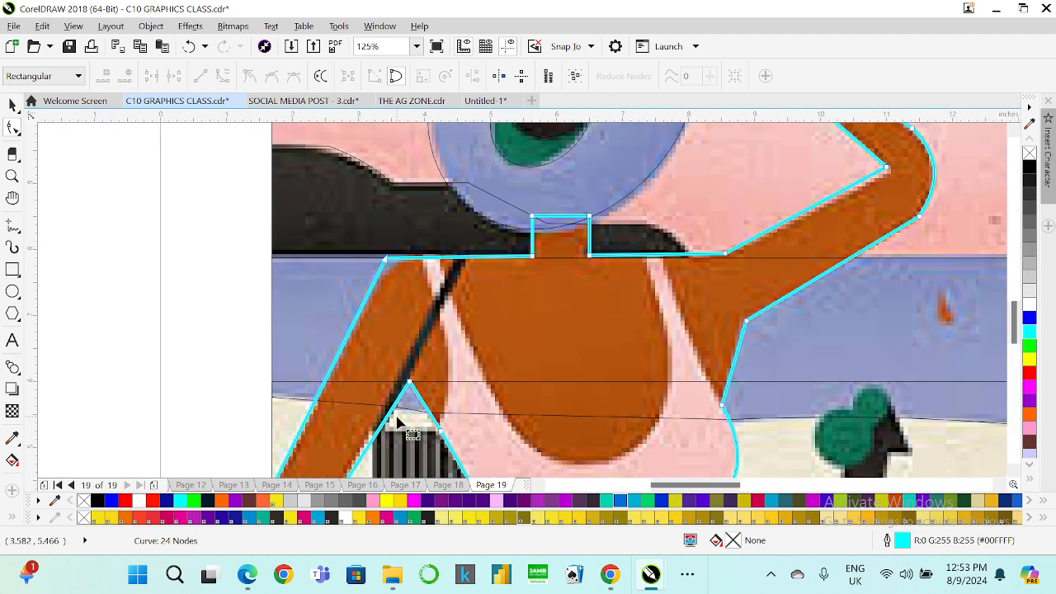
{"action": "scroll", "coordinate": [407, 366], "scroll_direction": "down", "scroll_amount": 1}
{"action": "scroll", "coordinate": [343, 468], "scroll_direction": "up", "scroll_amount": 2}
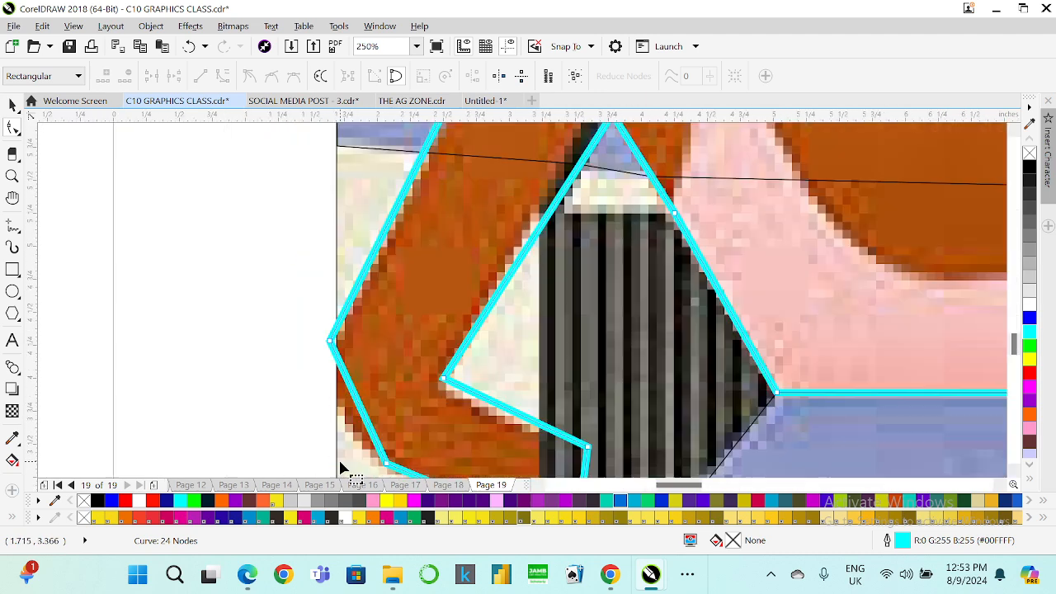
{"action": "right_click", "coordinate": [358, 405]}
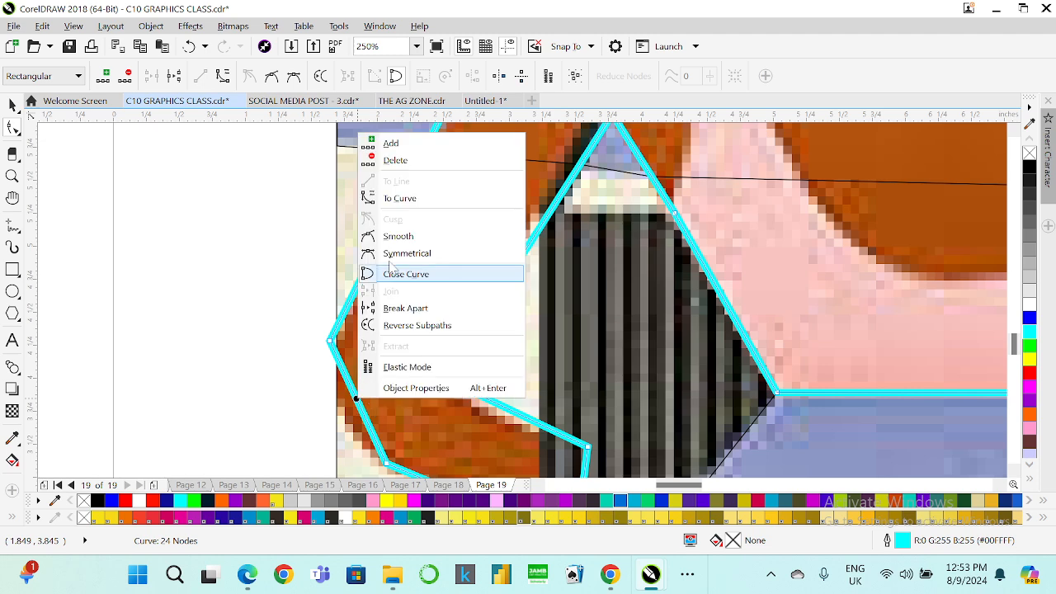
{"action": "left_click", "coordinate": [413, 202]}
{"action": "left_click_drag", "start_coordinate": [363, 407], "coordinate": [335, 411]}
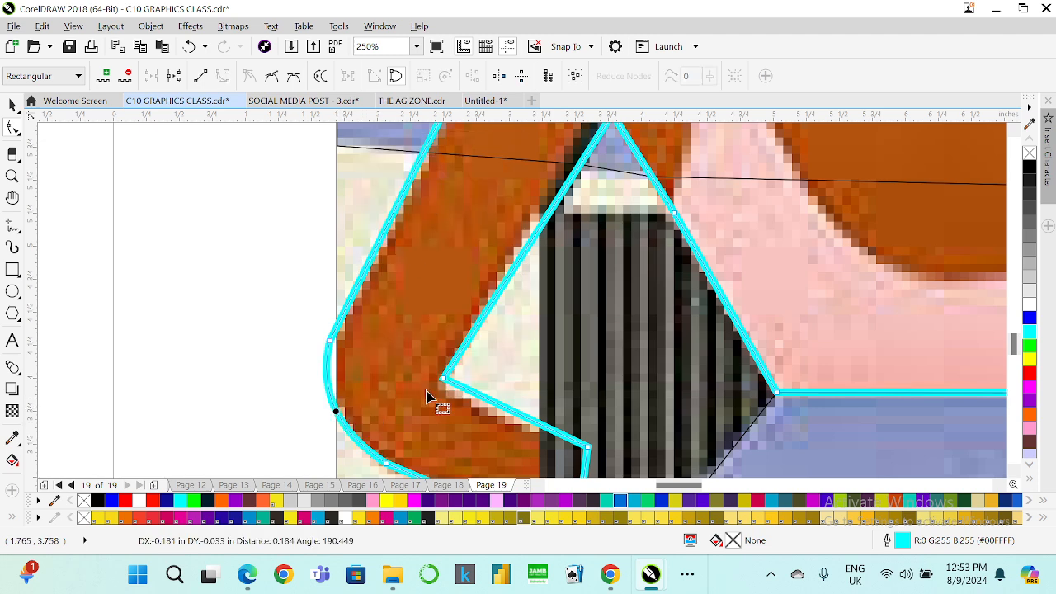
{"action": "scroll", "coordinate": [507, 415], "scroll_direction": "down", "scroll_amount": 3}
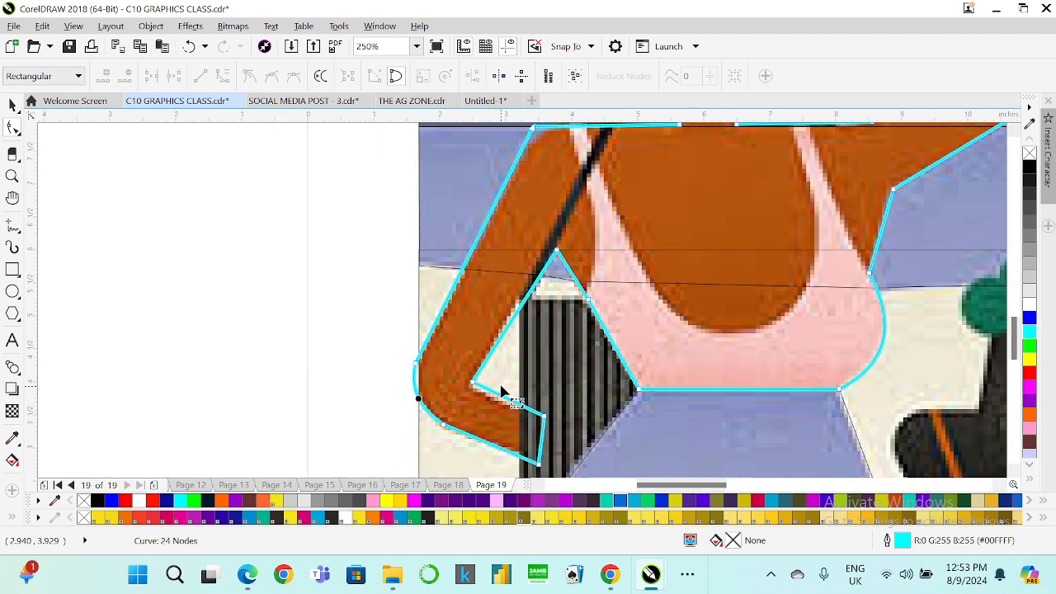
{"action": "scroll", "coordinate": [525, 384], "scroll_direction": "up", "scroll_amount": 1}
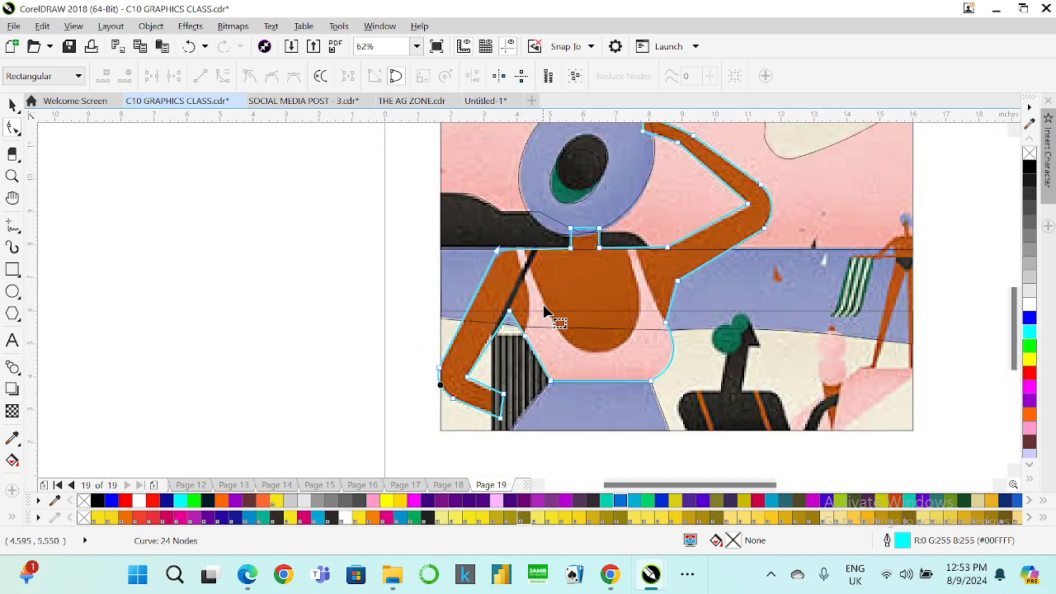
{"action": "scroll", "coordinate": [580, 237], "scroll_direction": "up", "scroll_amount": 2}
{"action": "scroll", "coordinate": [582, 235], "scroll_direction": "up", "scroll_amount": 1}
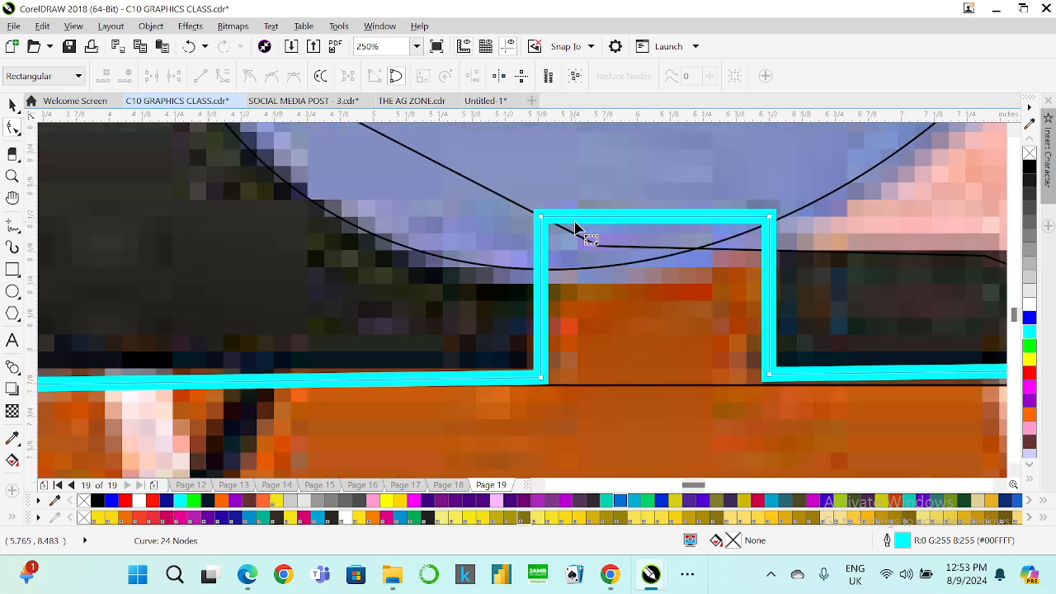
{"action": "left_click", "coordinate": [543, 221]}
{"action": "left_click_drag", "start_coordinate": [543, 221], "coordinate": [548, 223]}
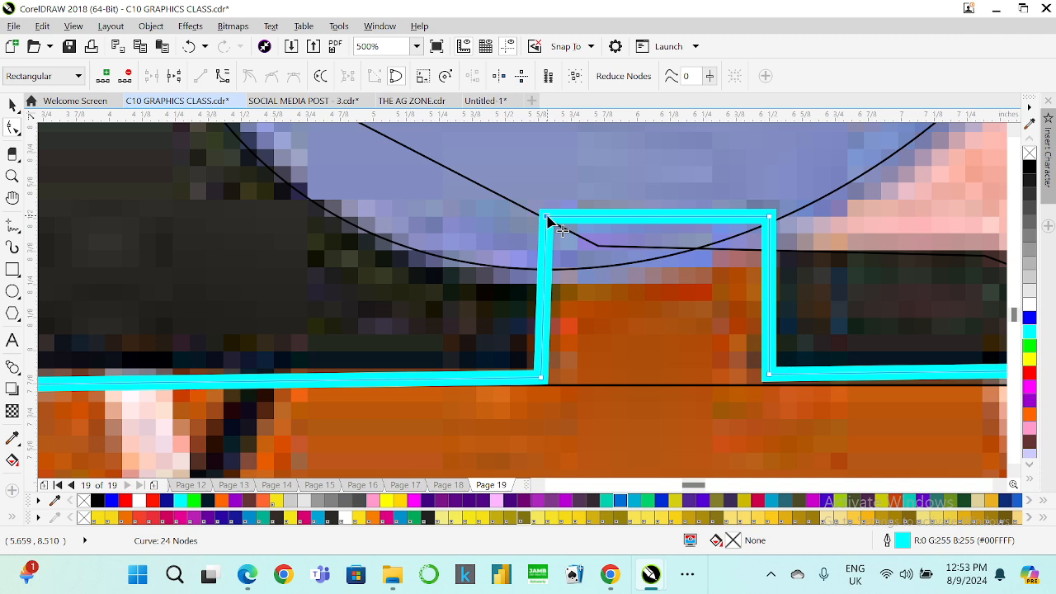
{"action": "key", "text": "ctrl+z"}
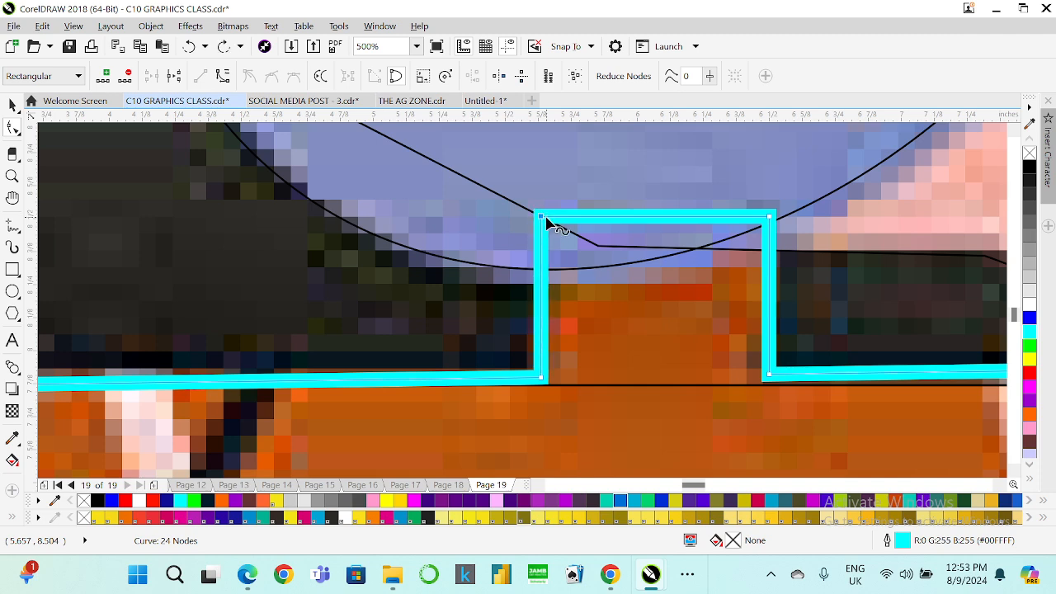
- Draw a rectangle about 4.8 by 4.1 inches over the pink top, from the shoulder line to the waist
{"action": "scroll", "coordinate": [546, 223], "scroll_direction": "down", "scroll_amount": 5}
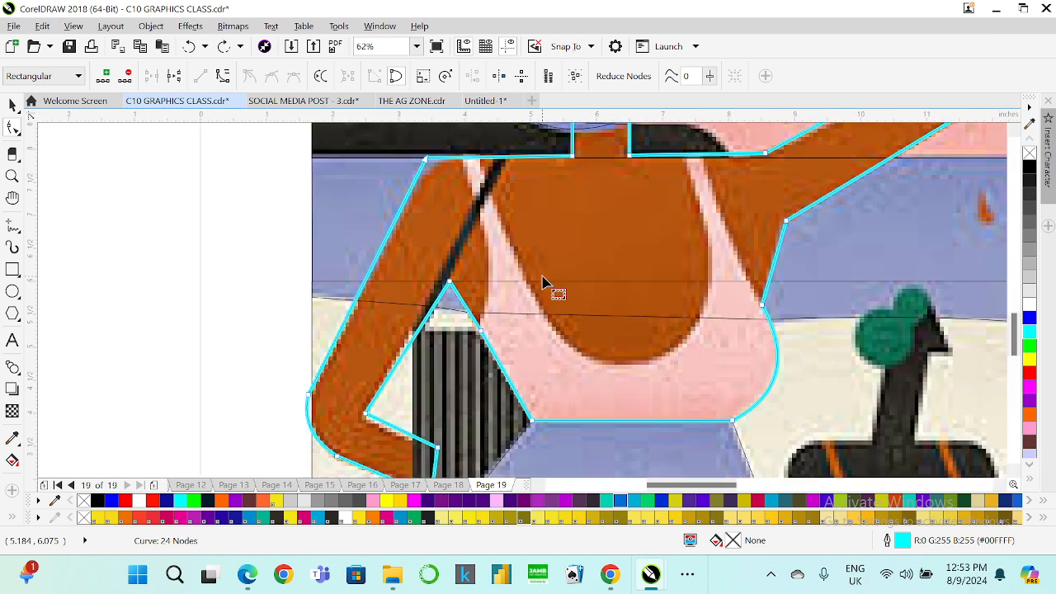
{"action": "left_click", "coordinate": [13, 269]}
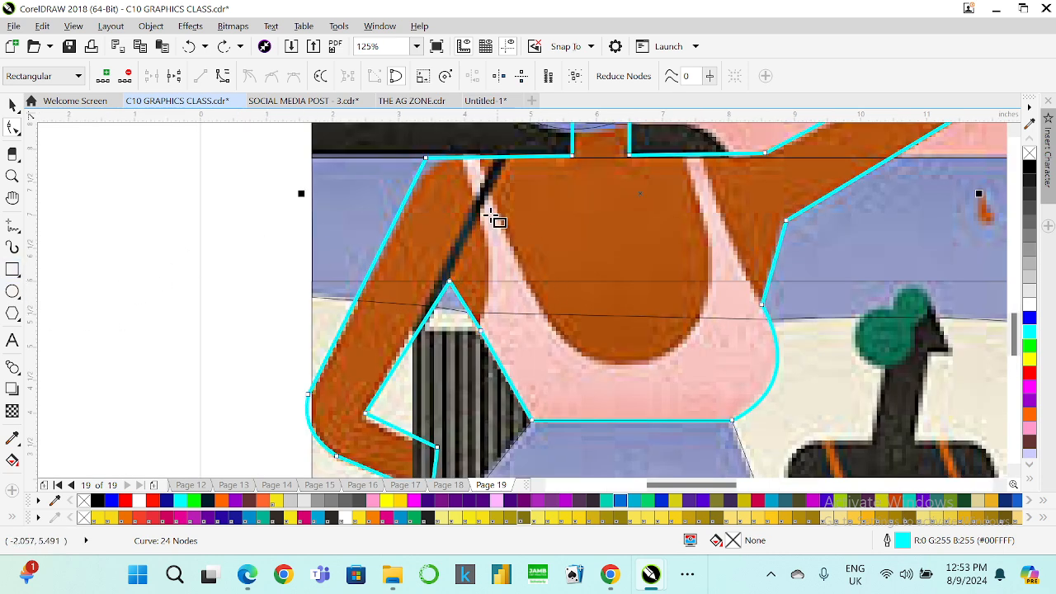
{"action": "left_click", "coordinate": [471, 146]}
{"action": "left_click_drag", "start_coordinate": [488, 196], "coordinate": [782, 423]}
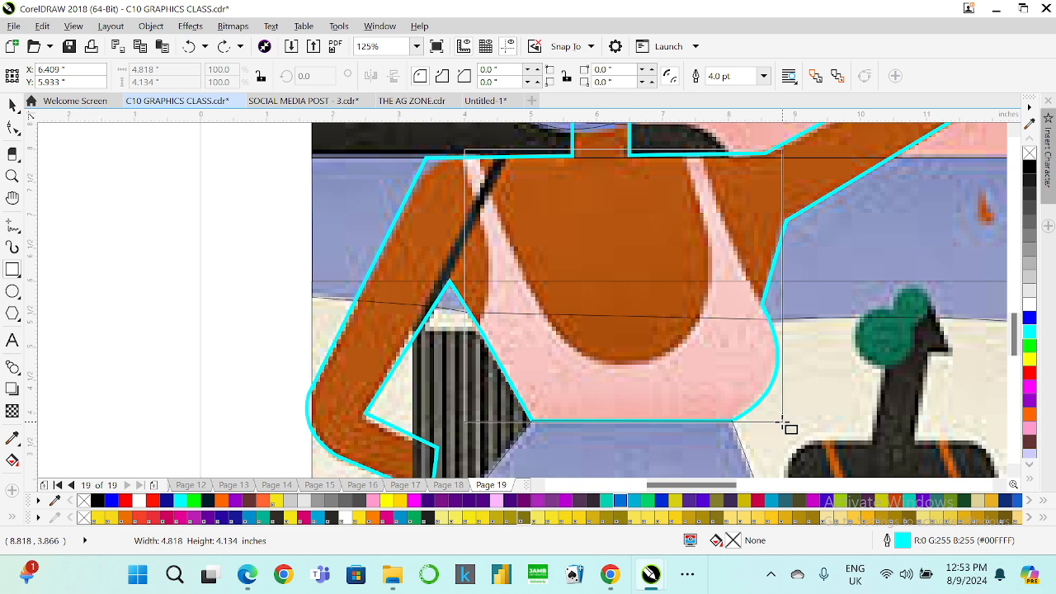
{"action": "left_click_drag", "start_coordinate": [783, 422], "coordinate": [779, 422]}
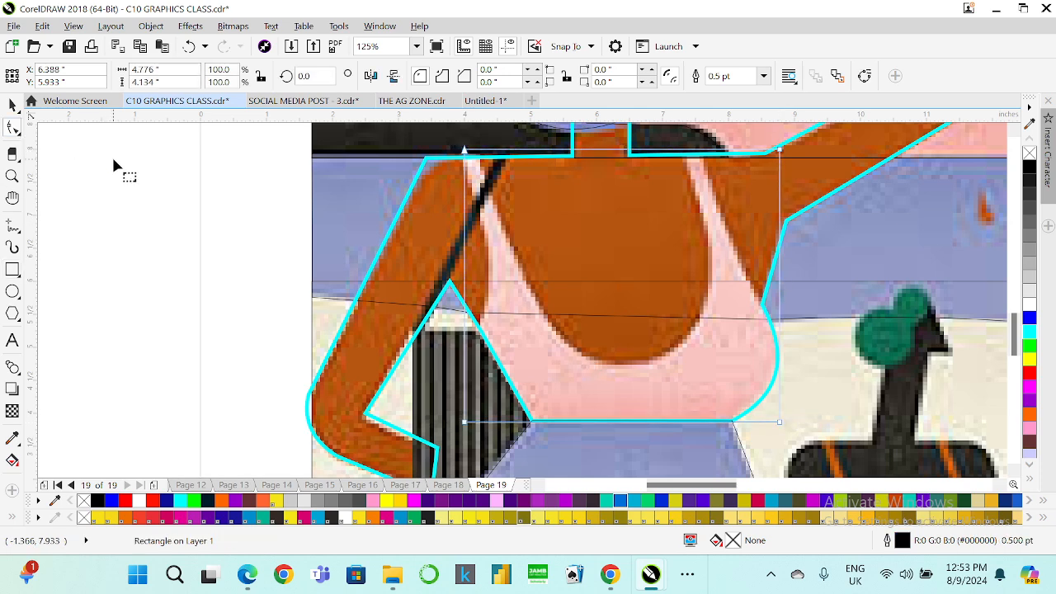
- Convert the rectangle to curves, add a node at each strap's inner upper end and move the top-right node to the right strap's outer end
{"action": "key", "text": "ctrl+q"}
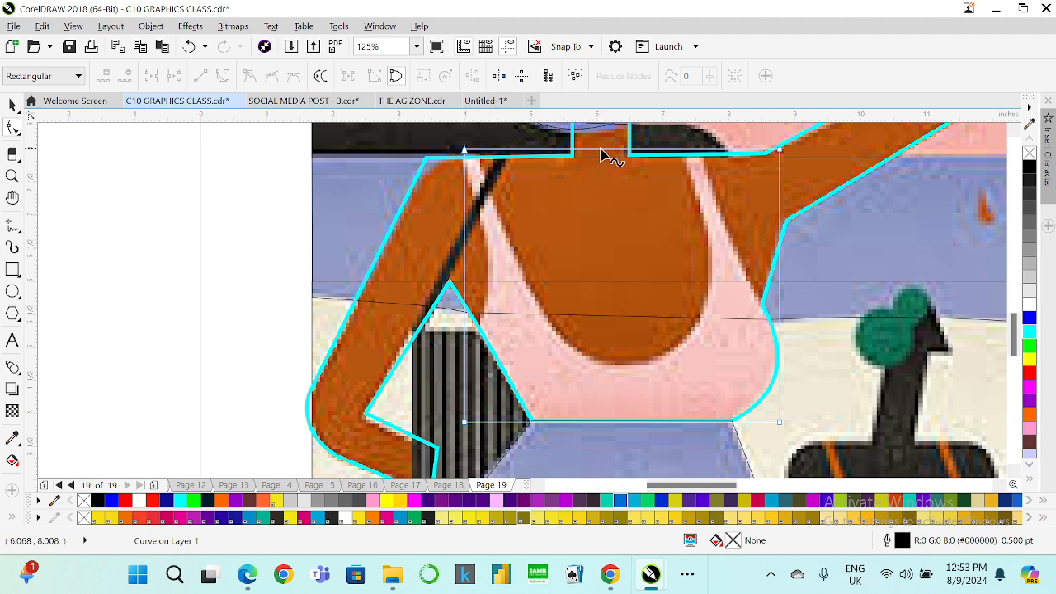
{"action": "left_click_drag", "start_coordinate": [601, 154], "coordinate": [478, 149]}
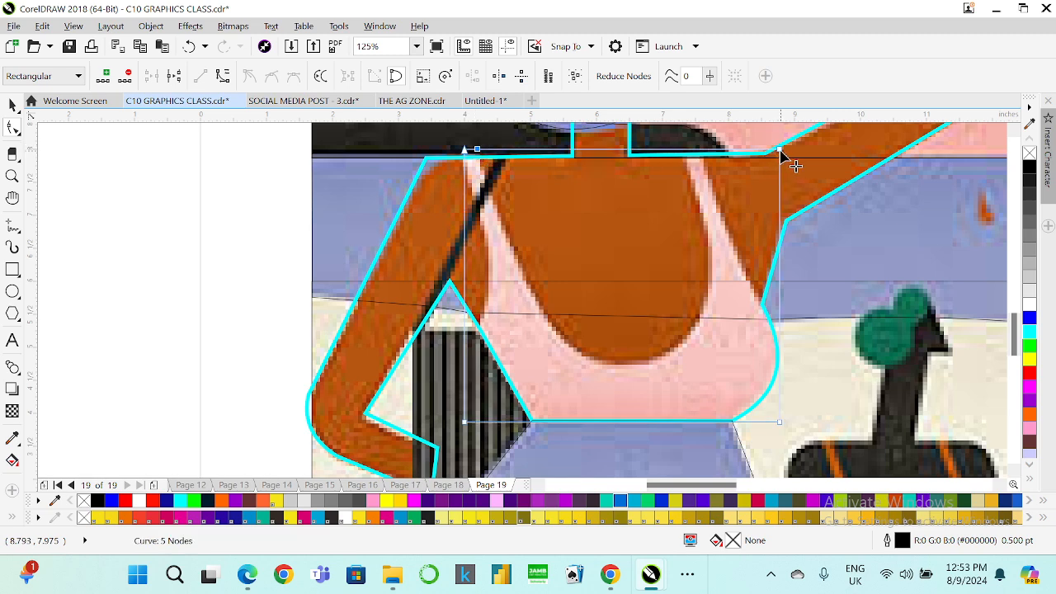
{"action": "left_click_drag", "start_coordinate": [781, 151], "coordinate": [704, 151]}
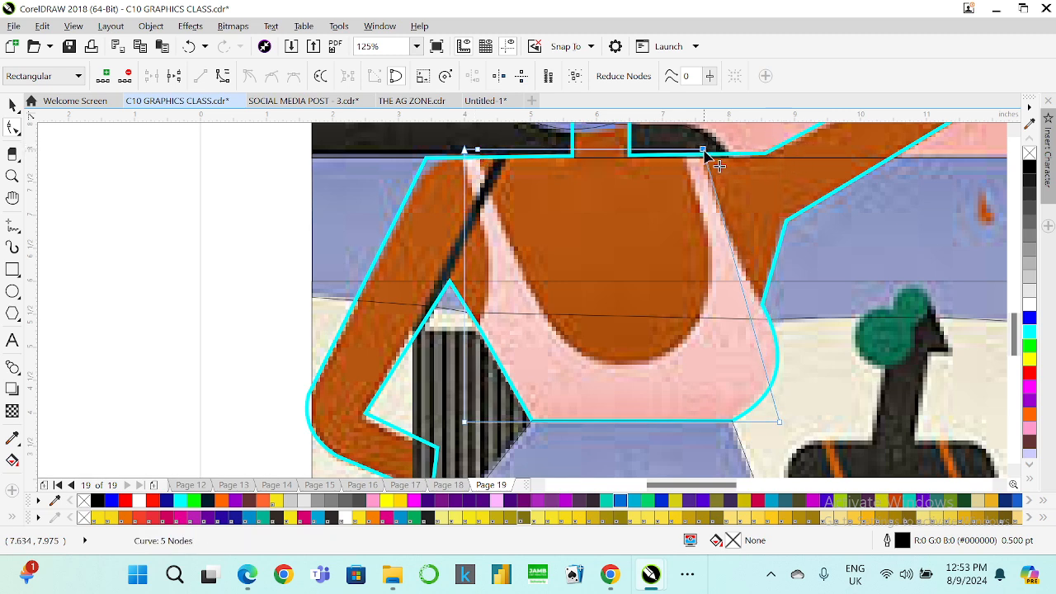
{"action": "double_click", "coordinate": [687, 150]}
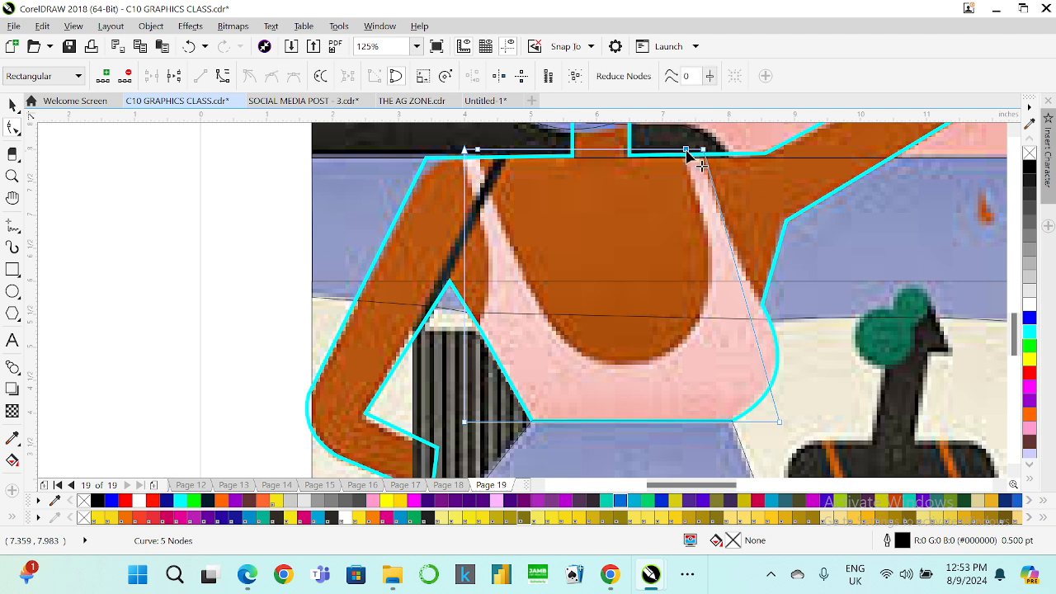
- Add two nodes along the top shape's upper edge between the straps and move them down to the neckline's left and right sides
{"action": "double_click", "coordinate": [569, 155]}
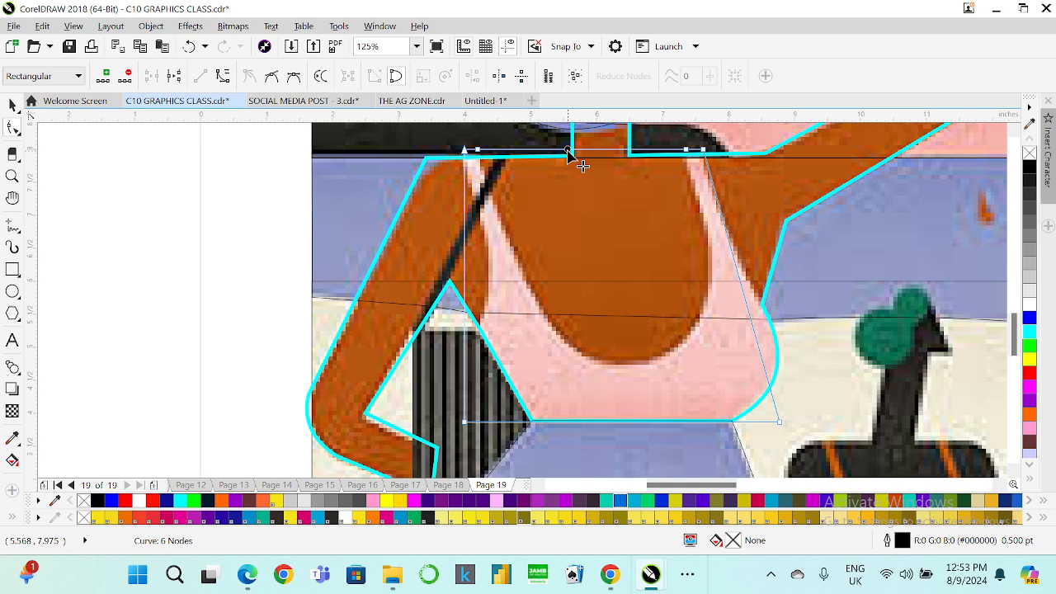
{"action": "left_click_drag", "start_coordinate": [569, 156], "coordinate": [550, 322]}
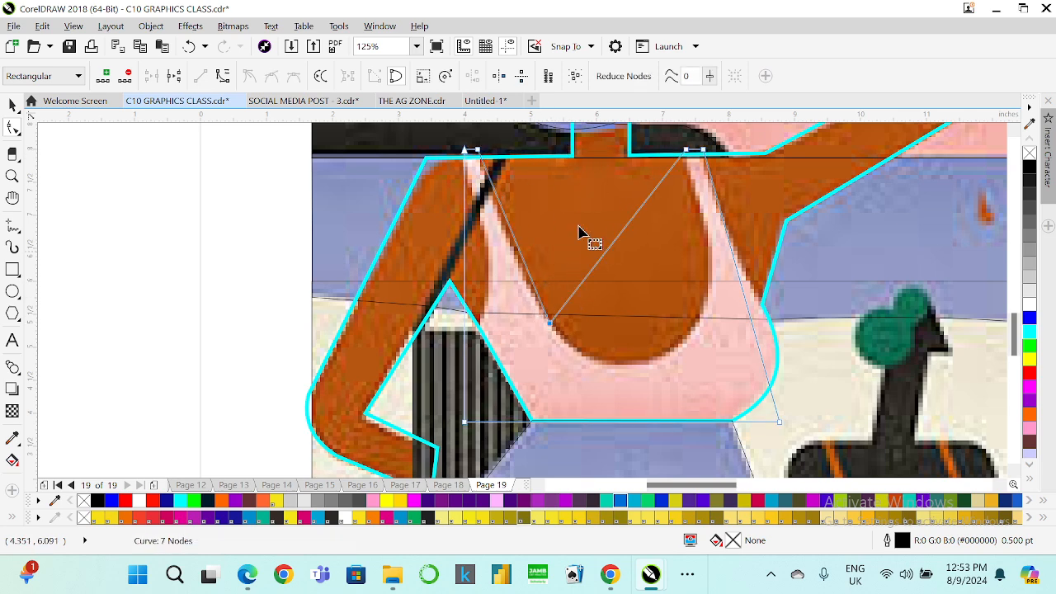
{"action": "double_click", "coordinate": [661, 181]}
{"action": "left_click_drag", "start_coordinate": [662, 182], "coordinate": [708, 239]}
{"action": "left_click_drag", "start_coordinate": [549, 324], "coordinate": [530, 297]}
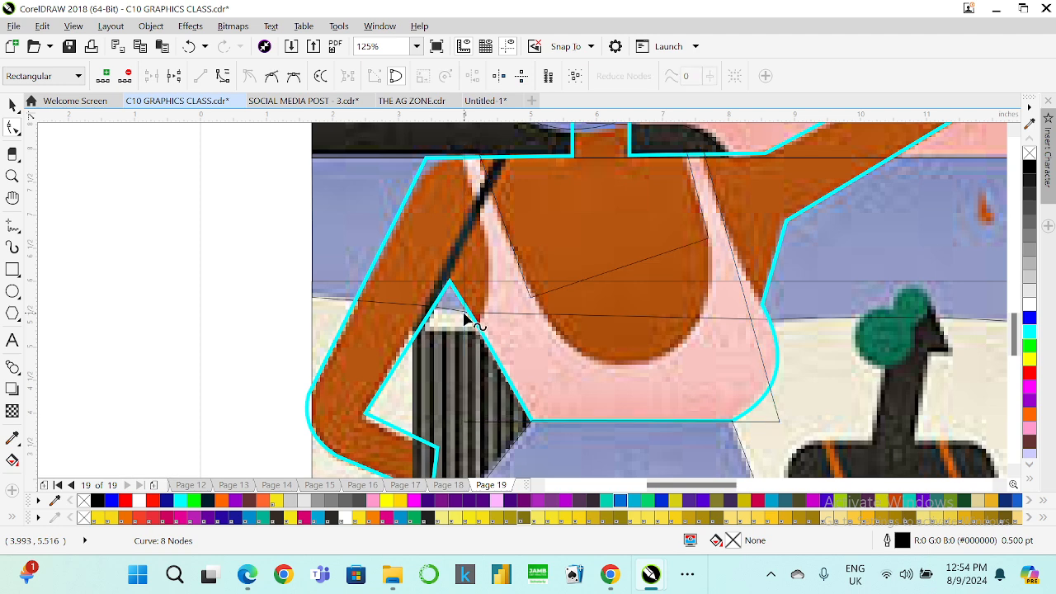
- Add a node on the top shape's left edge at the underarm and curve the segment above it along the left armhole
{"action": "left_click_drag", "start_coordinate": [465, 314], "coordinate": [480, 326]}
{"action": "left_click", "coordinate": [471, 250]}
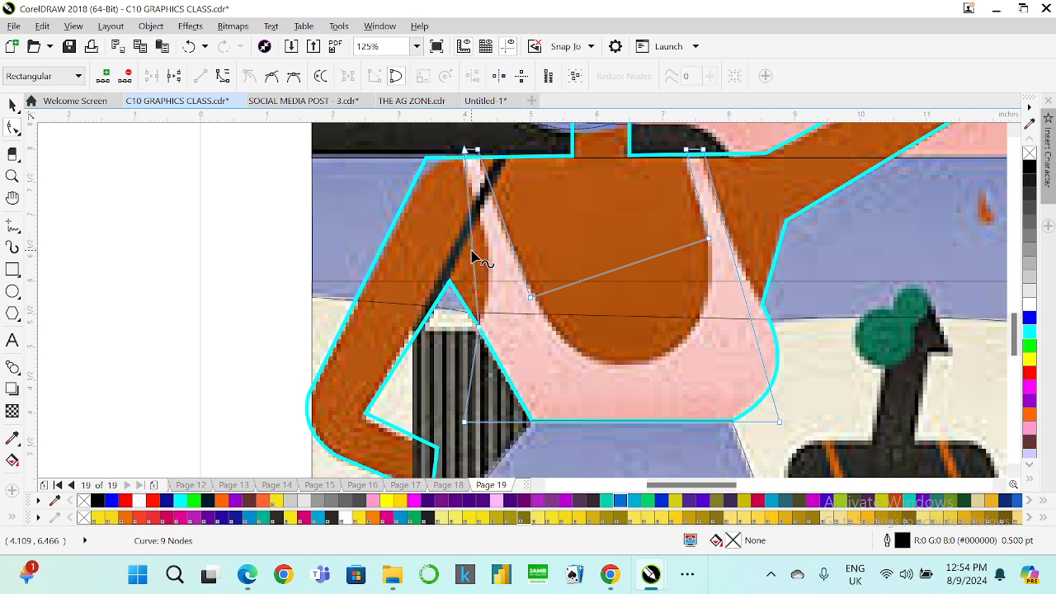
{"action": "right_click", "coordinate": [472, 252]}
{"action": "left_click", "coordinate": [528, 315]}
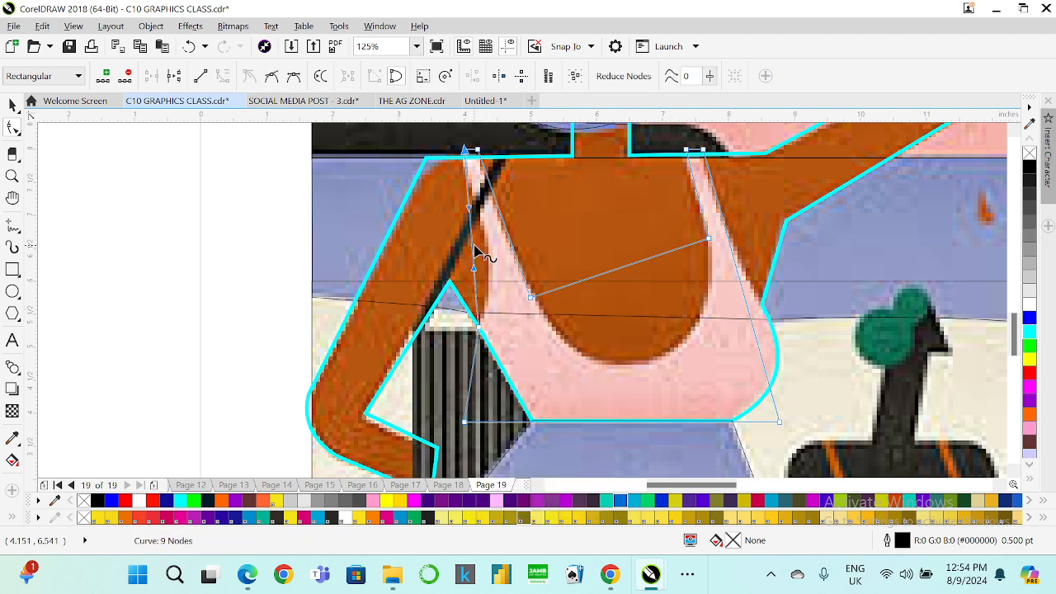
{"action": "left_click_drag", "start_coordinate": [475, 250], "coordinate": [488, 270]}
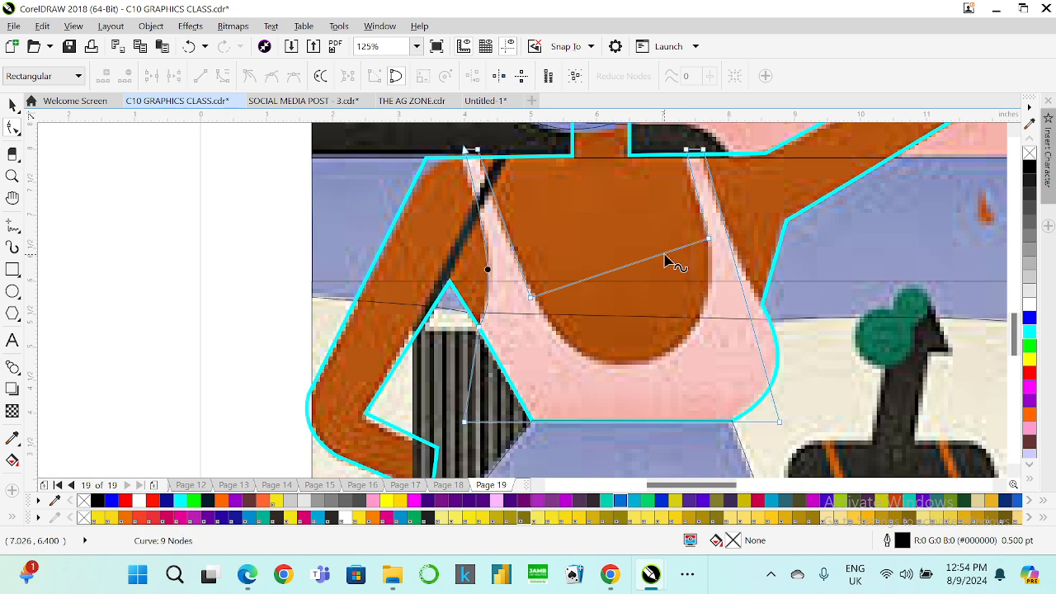
- Convert the neckline's slanted segment to a curve, pull it down to the scoop and adjust both handles to fit the rounded neckline
{"action": "right_click", "coordinate": [667, 258]}
{"action": "left_click", "coordinate": [746, 321]}
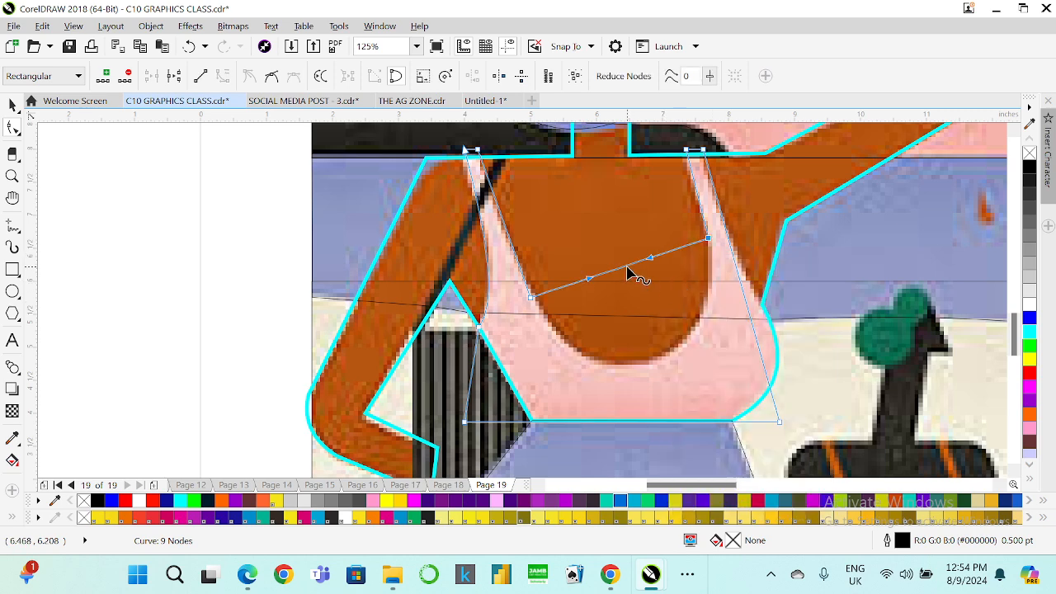
{"action": "left_click_drag", "start_coordinate": [629, 272], "coordinate": [644, 364]}
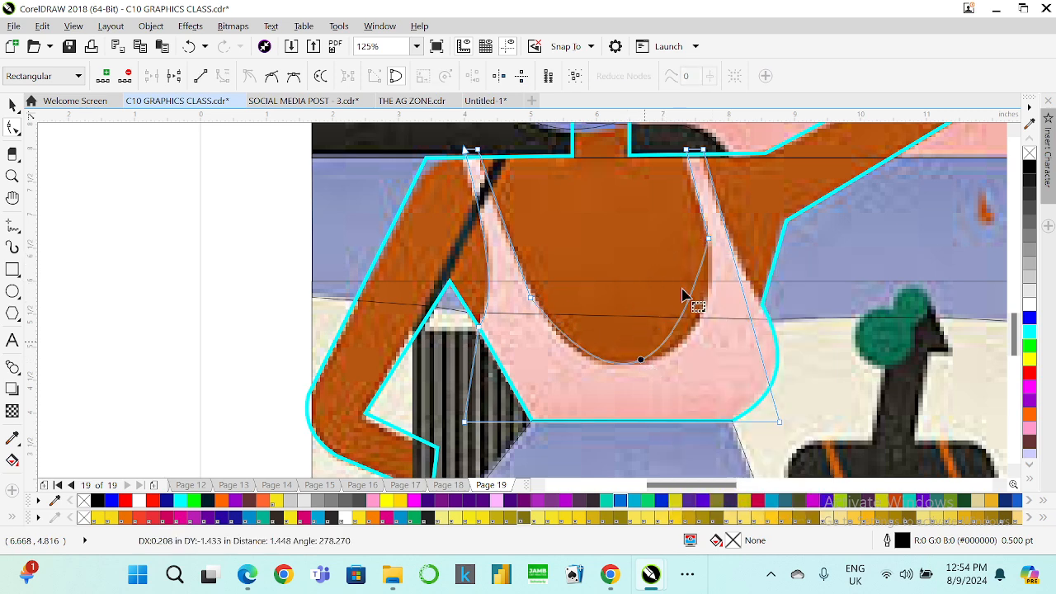
{"action": "left_click_drag", "start_coordinate": [685, 294], "coordinate": [687, 293]}
{"action": "left_click_drag", "start_coordinate": [670, 408], "coordinate": [726, 377]}
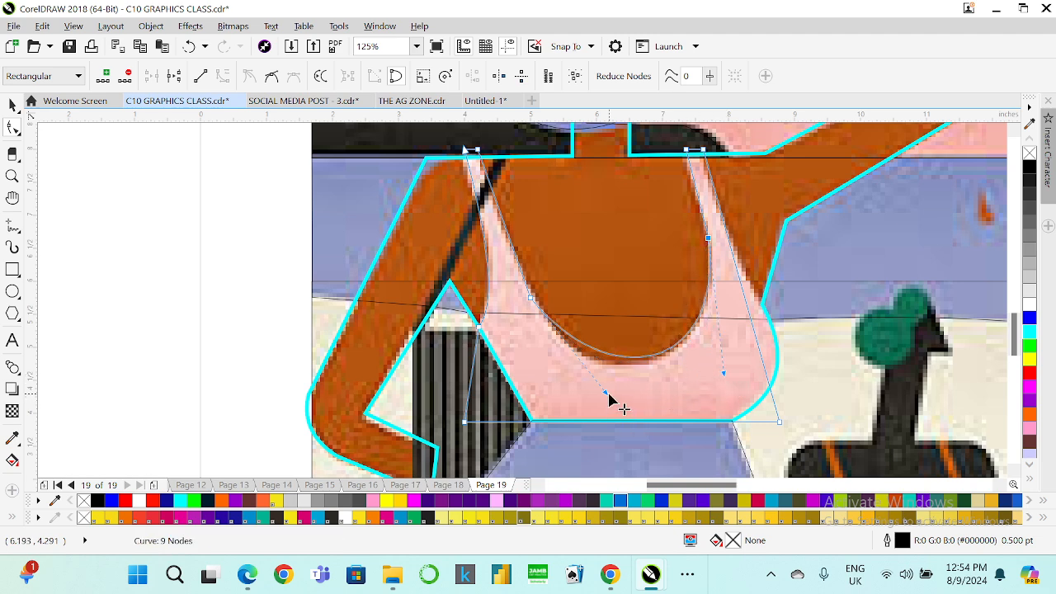
{"action": "left_click_drag", "start_coordinate": [605, 394], "coordinate": [603, 405]}
{"action": "left_click_drag", "start_coordinate": [593, 407], "coordinate": [596, 413]}
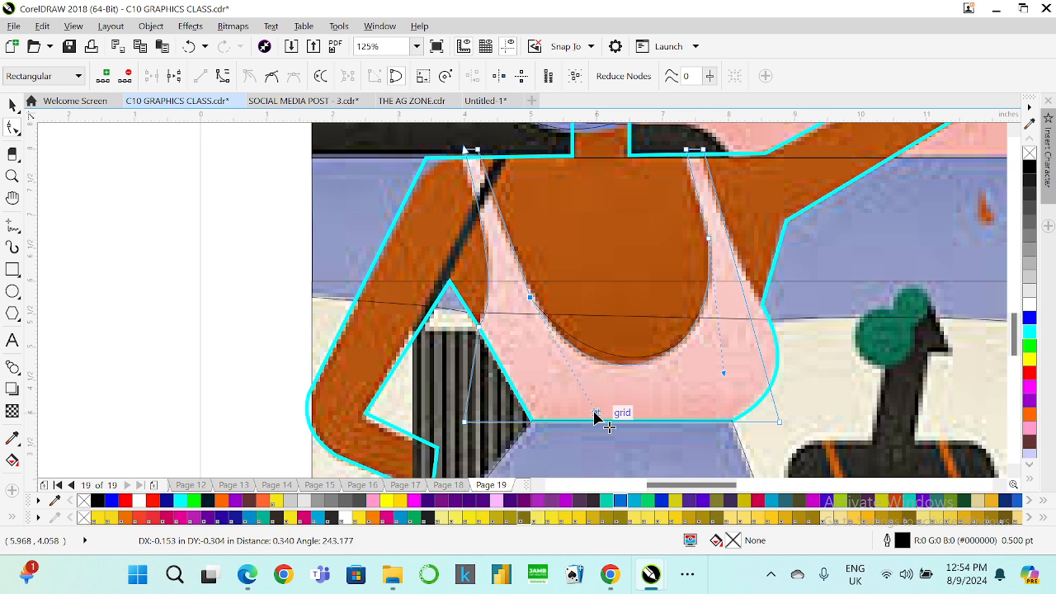
{"action": "left_click_drag", "start_coordinate": [724, 373], "coordinate": [731, 370]}
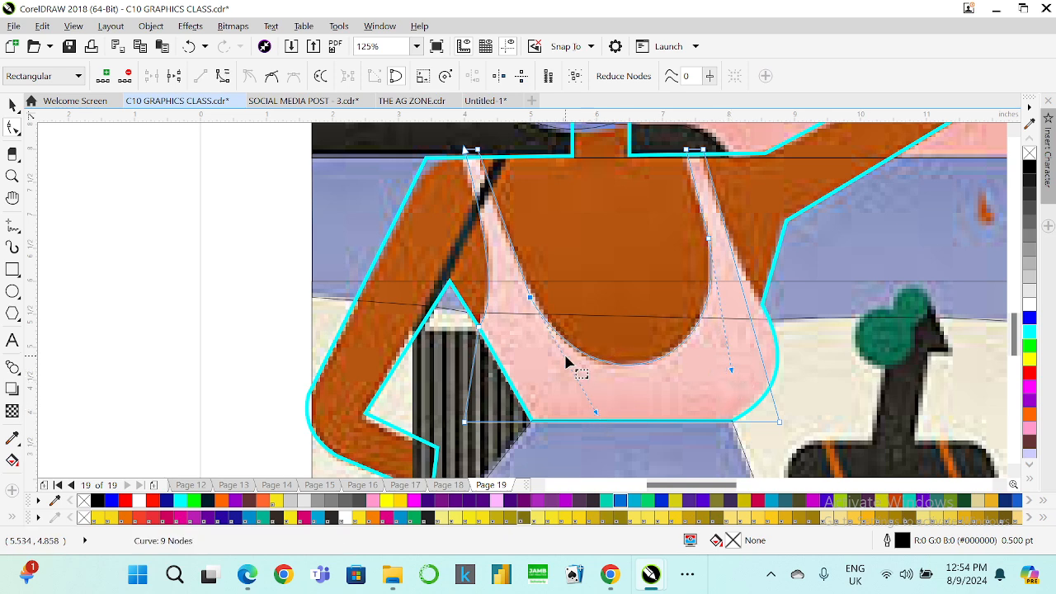
- Move the top shape's bottom nodes to the waist's left and right corners and add a node at the right underarm
{"action": "scroll", "coordinate": [581, 350], "scroll_direction": "down", "scroll_amount": 2}
{"action": "scroll", "coordinate": [483, 388], "scroll_direction": "up", "scroll_amount": 2}
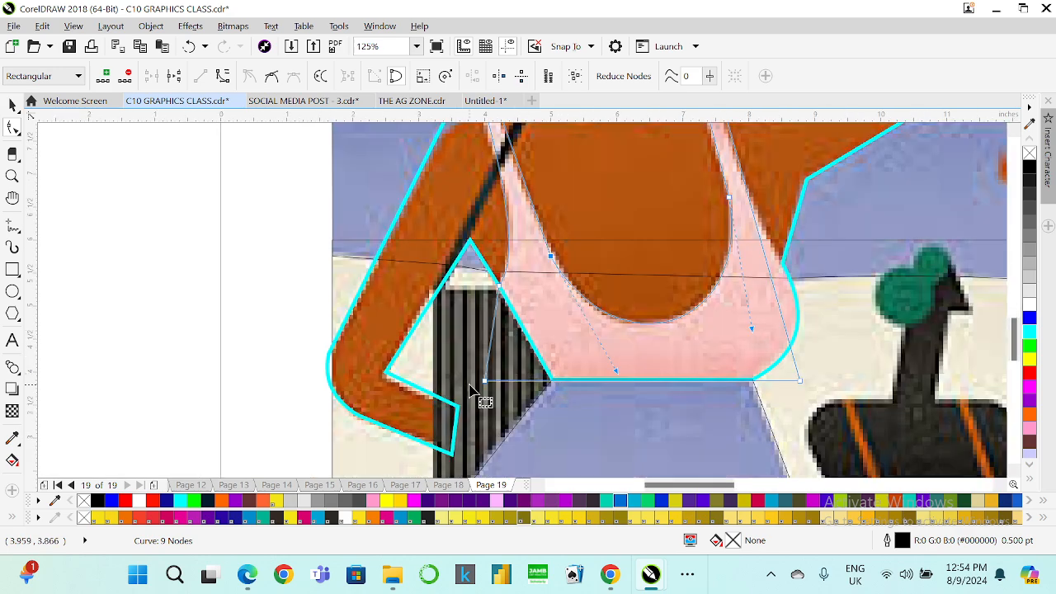
{"action": "left_click_drag", "start_coordinate": [484, 382], "coordinate": [554, 385]}
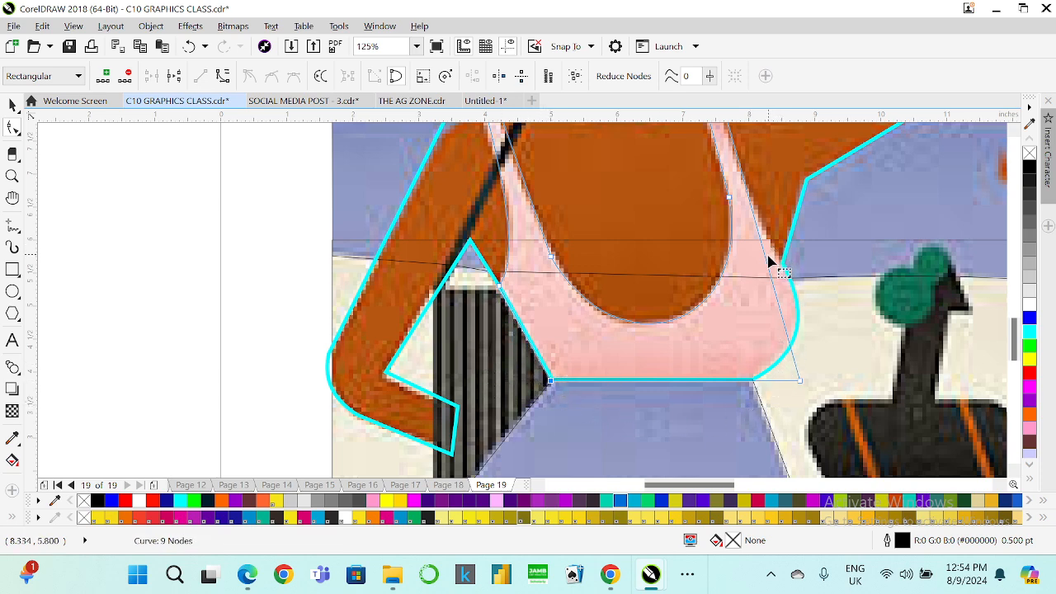
{"action": "left_click_drag", "start_coordinate": [767, 264], "coordinate": [783, 263]}
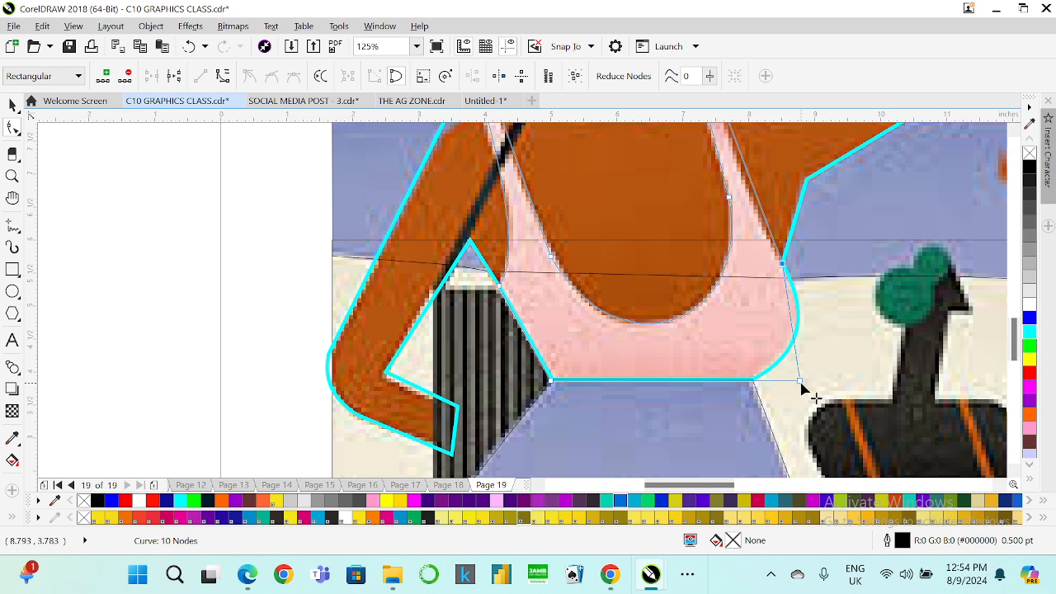
{"action": "left_click_drag", "start_coordinate": [801, 383], "coordinate": [752, 378]}
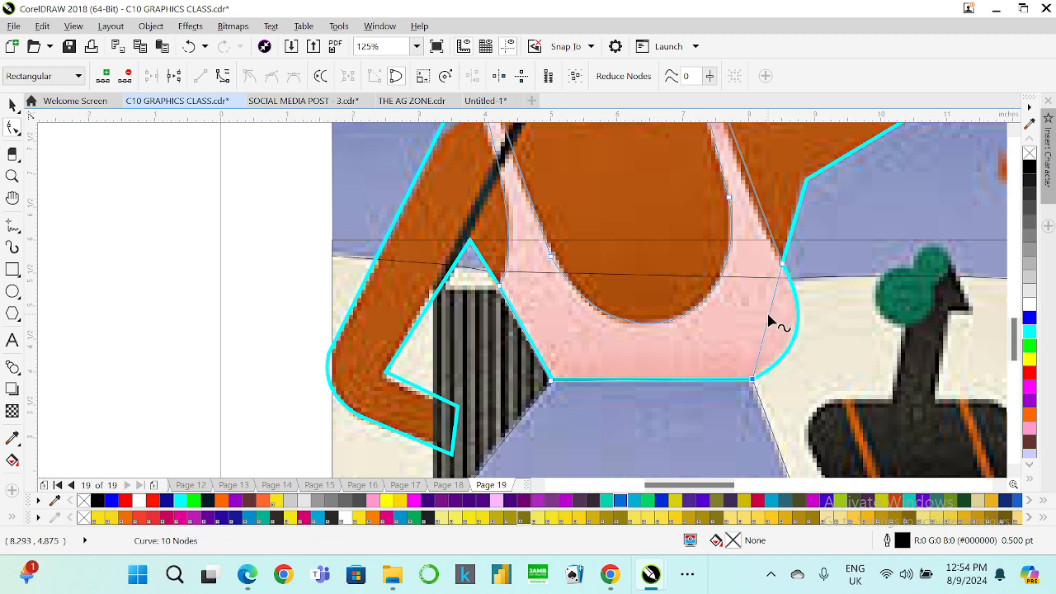
- Convert the top's segment between the right underarm and waist to a curve and bend it outward along the body outline
{"action": "right_click", "coordinate": [769, 319]}
{"action": "left_click", "coordinate": [802, 152]}
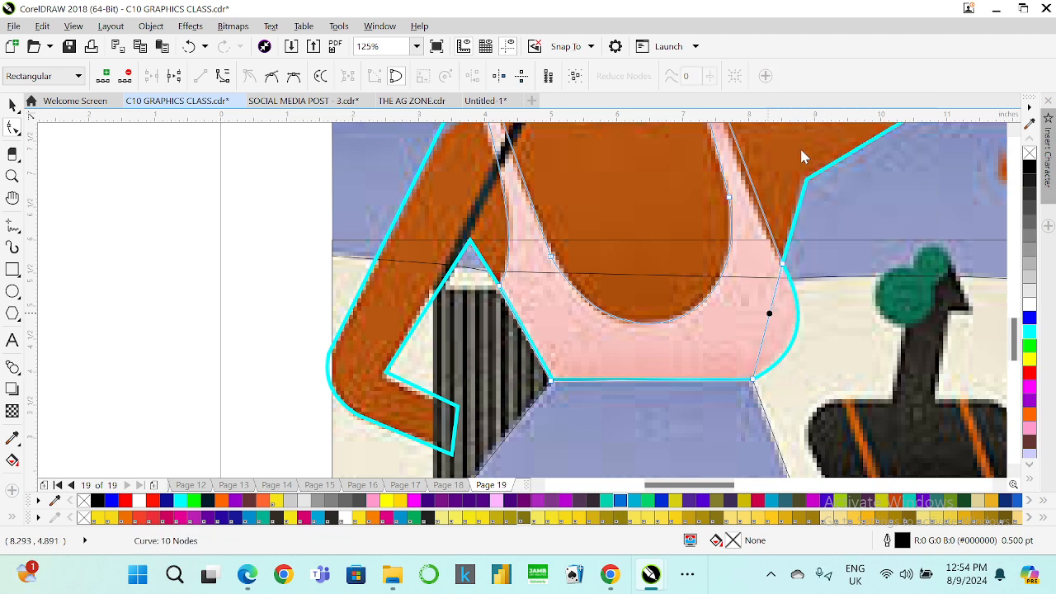
{"action": "mouse_move", "coordinate": [767, 327]}
{"action": "left_mouse_down"}
{"action": "mouse_move", "coordinate": [793, 331]}
{"action": "mouse_move", "coordinate": [779, 326]}
{"action": "left_mouse_up"}
{"action": "scroll", "coordinate": [775, 324], "scroll_direction": "down", "scroll_amount": 1}
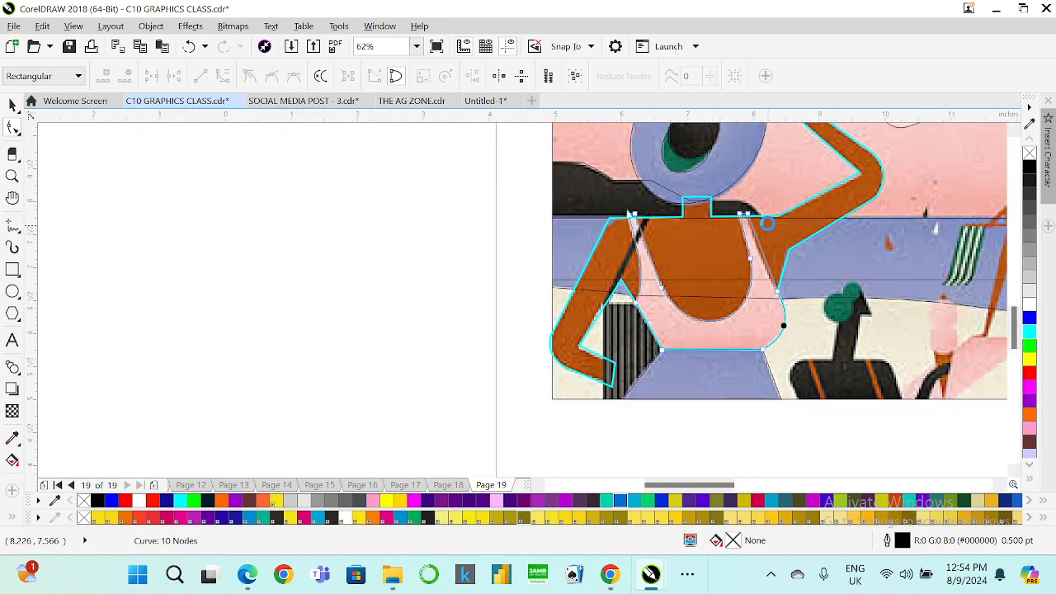
- Convert the right strap's outer edge to a curve and bend it slightly inward along the pink strap
{"action": "scroll", "coordinate": [738, 272], "scroll_direction": "up", "scroll_amount": 2}
{"action": "right_click", "coordinate": [728, 286]}
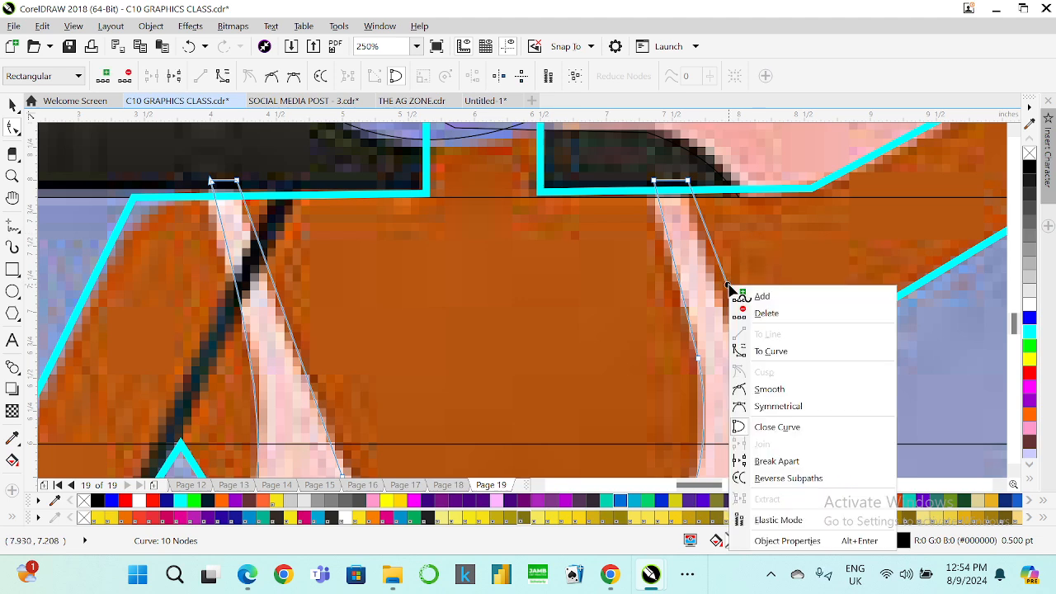
{"action": "left_click", "coordinate": [771, 350]}
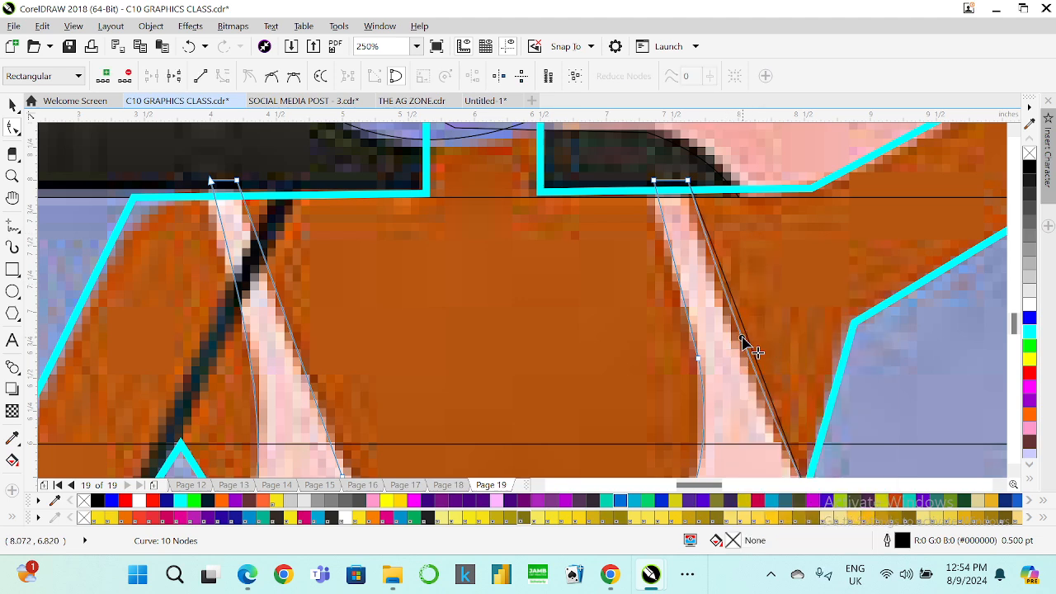
- Nudge the upper end nodes of both straps down to the cyan shoulder line and deselect the top
{"action": "left_click_drag", "start_coordinate": [633, 160], "coordinate": [714, 198]}
{"action": "key", "text": "Down"}
{"action": "key", "text": "Down"}
{"action": "key", "text": "Down"}
{"action": "key", "text": "Down"}
{"action": "key", "text": "Down"}
{"action": "key", "text": "Down"}
{"action": "key", "text": "Down"}
{"action": "key", "text": "Down"}
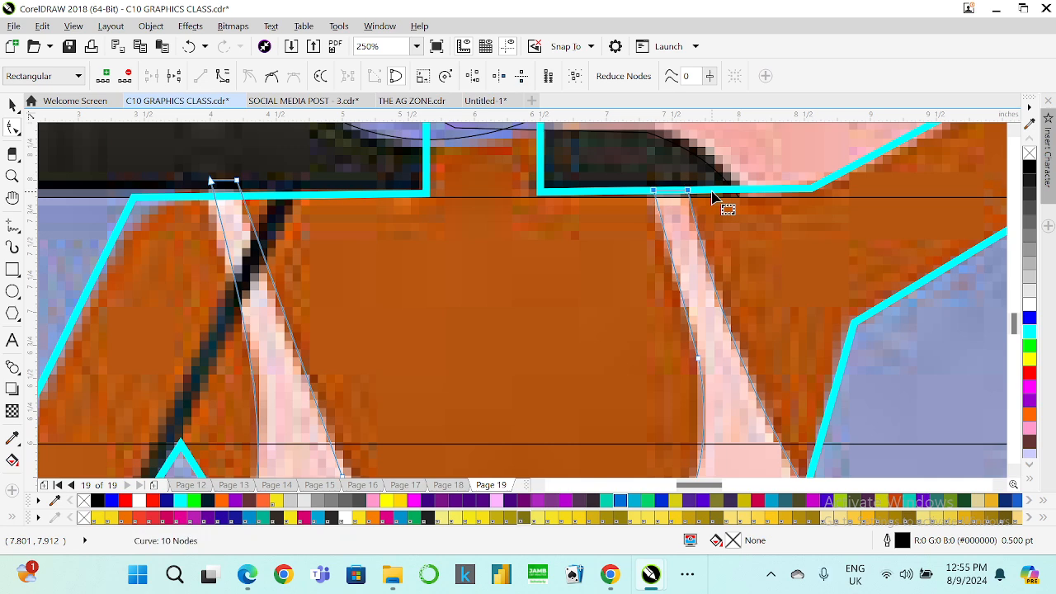
{"action": "left_click_drag", "start_coordinate": [104, 127], "coordinate": [259, 180]}
{"action": "key", "text": "Down"}
{"action": "key", "text": "Down"}
{"action": "key", "text": "Down"}
{"action": "key", "text": "Down"}
{"action": "key", "text": "Down"}
{"action": "key", "text": "Down"}
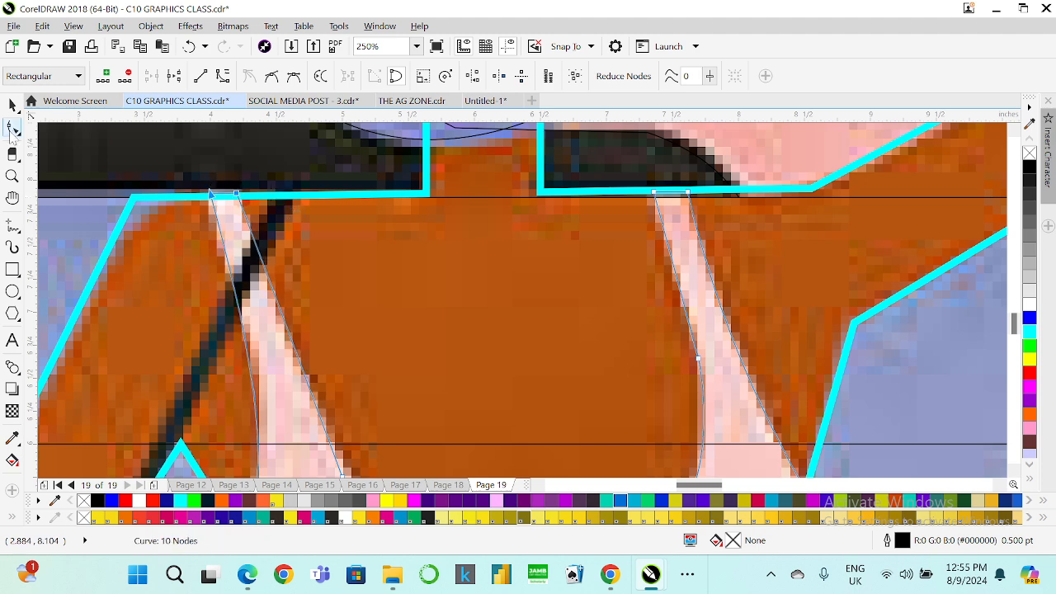
{"action": "scroll", "coordinate": [132, 170], "scroll_direction": "down", "scroll_amount": 8}
{"action": "key", "text": "space"}
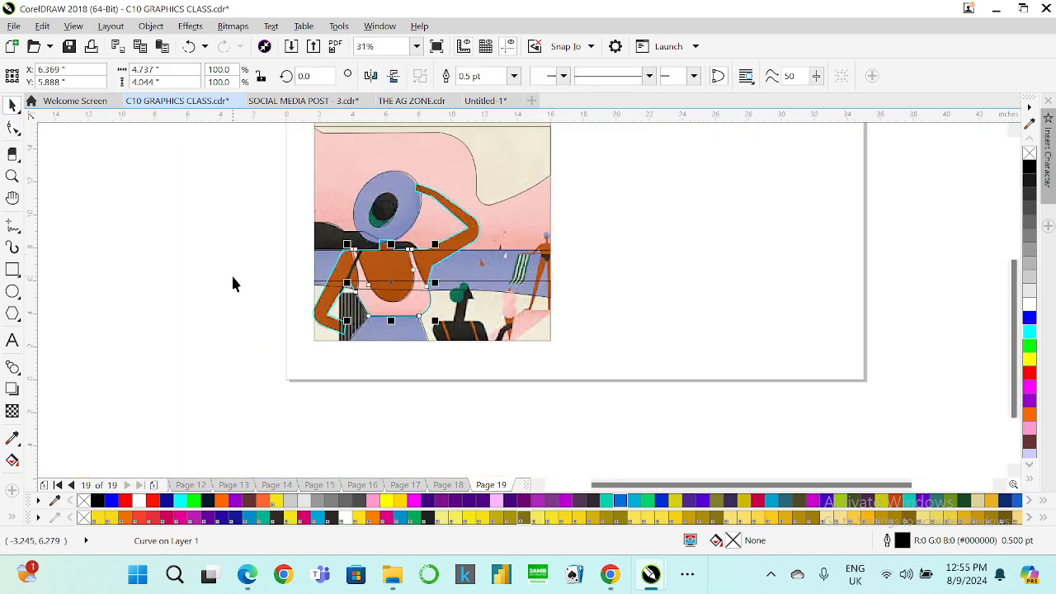
{"action": "left_click", "coordinate": [233, 278]}
- Compare the traced outlines of the woman's body and top with the reference illustration
{"action": "scroll", "coordinate": [357, 281], "scroll_direction": "up", "scroll_amount": 1}
{"action": "scroll", "coordinate": [382, 297], "scroll_direction": "down", "scroll_amount": 1}
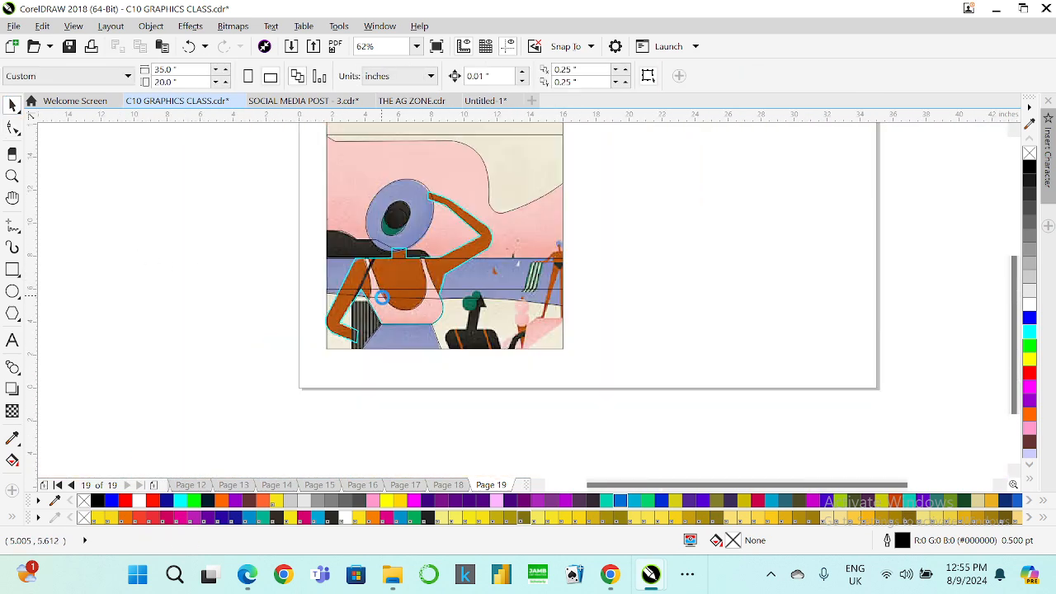
{"action": "scroll", "coordinate": [384, 304], "scroll_direction": "down", "scroll_amount": 1}
{"action": "scroll", "coordinate": [407, 229], "scroll_direction": "up", "scroll_amount": 1}
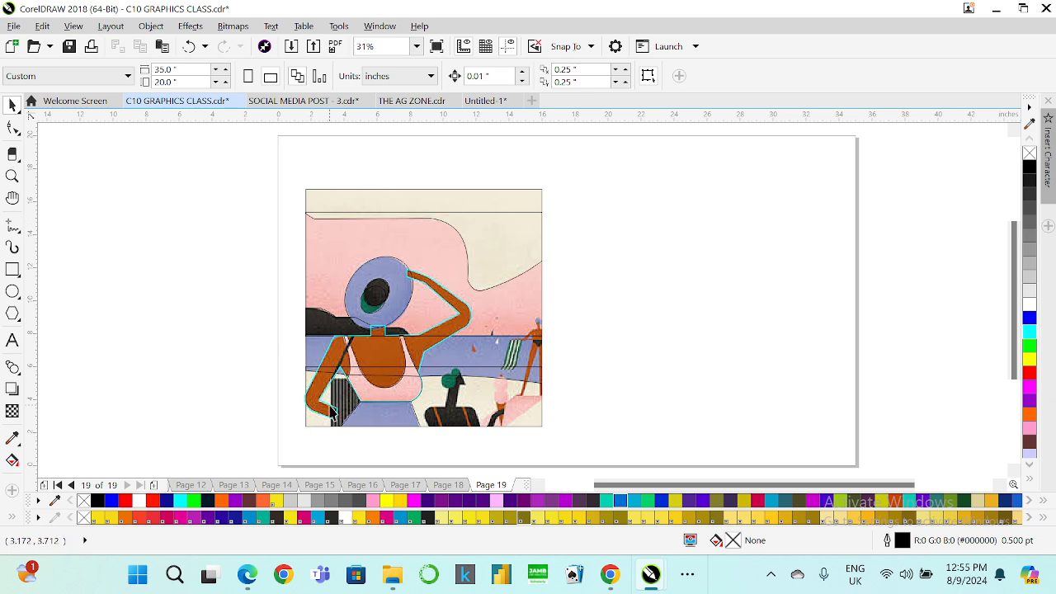
{"action": "scroll", "coordinate": [333, 410], "scroll_direction": "up", "scroll_amount": 2}
{"action": "scroll", "coordinate": [337, 404], "scroll_direction": "down", "scroll_amount": 1}
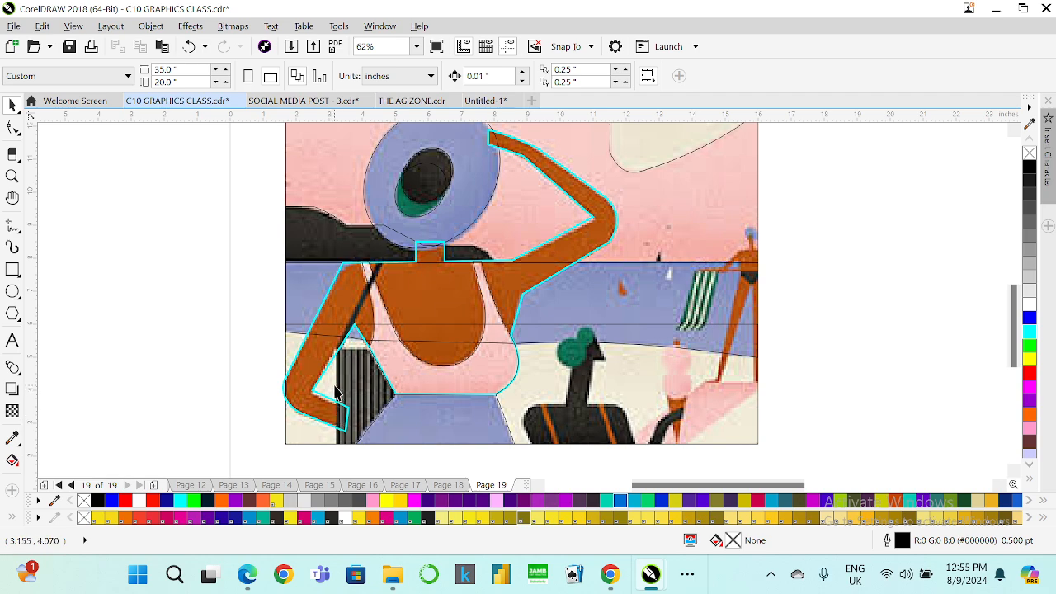
{"action": "scroll", "coordinate": [345, 312], "scroll_direction": "up", "scroll_amount": 1}
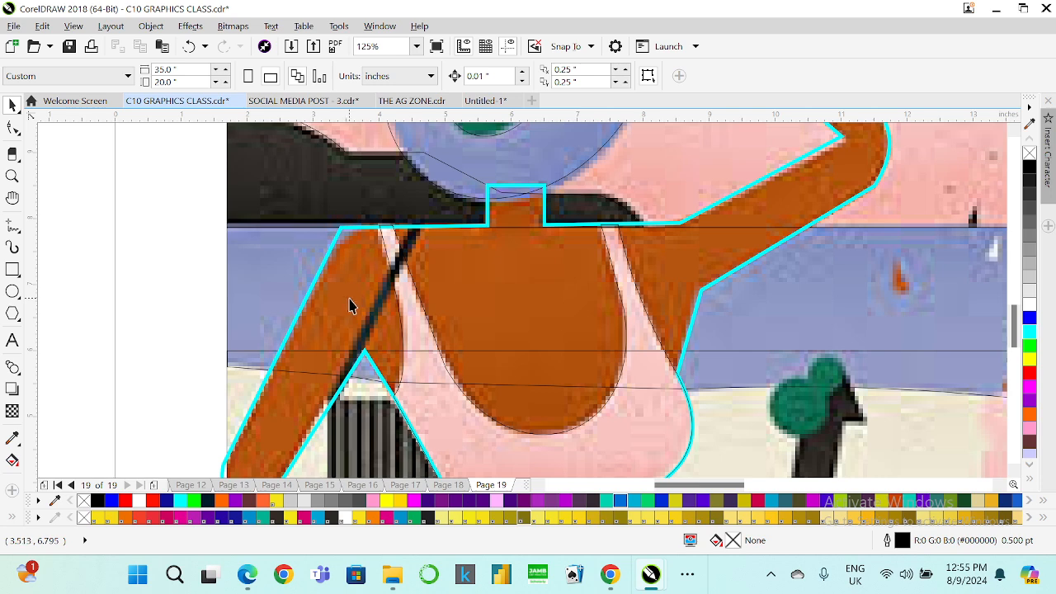
{"action": "scroll", "coordinate": [352, 304], "scroll_direction": "down", "scroll_amount": 1}
{"action": "scroll", "coordinate": [358, 303], "scroll_direction": "down", "scroll_amount": 1}
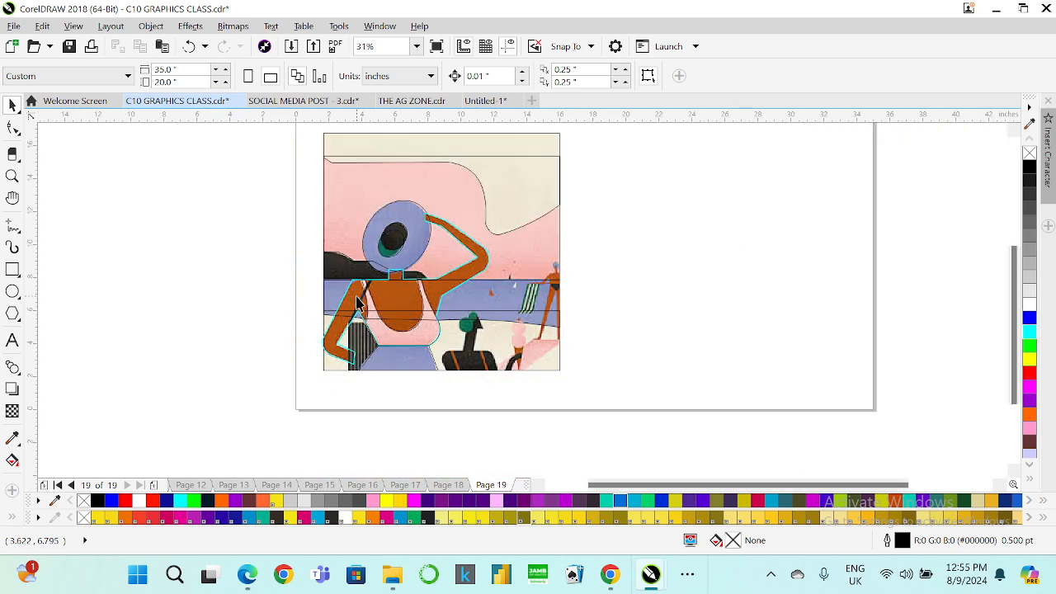
- Move the reference bitmap out from under the traced outlines to the empty page area on their right
{"action": "left_click", "coordinate": [366, 195]}
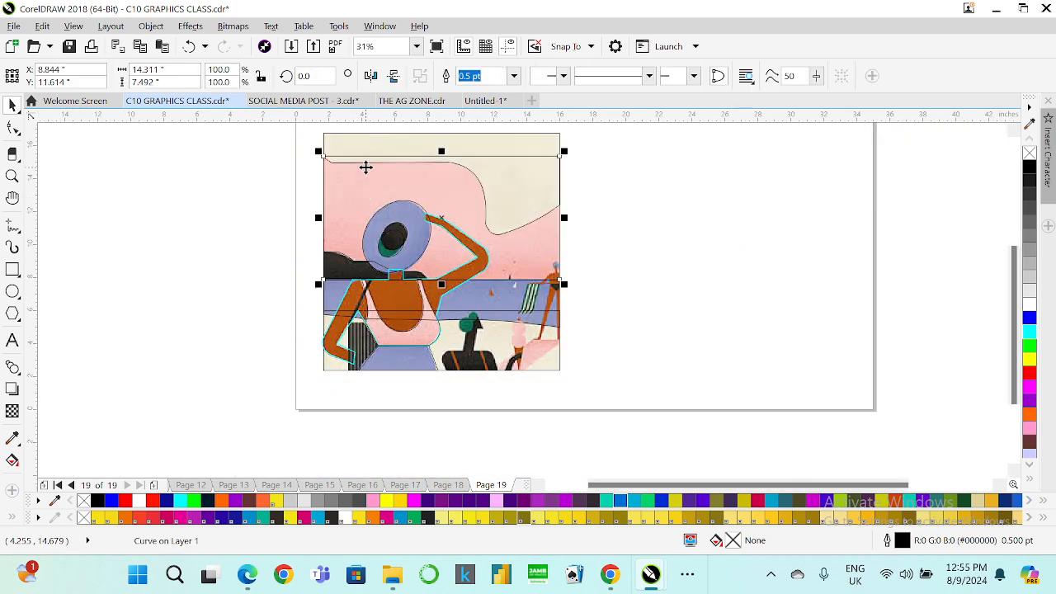
{"action": "left_click", "coordinate": [364, 165]}
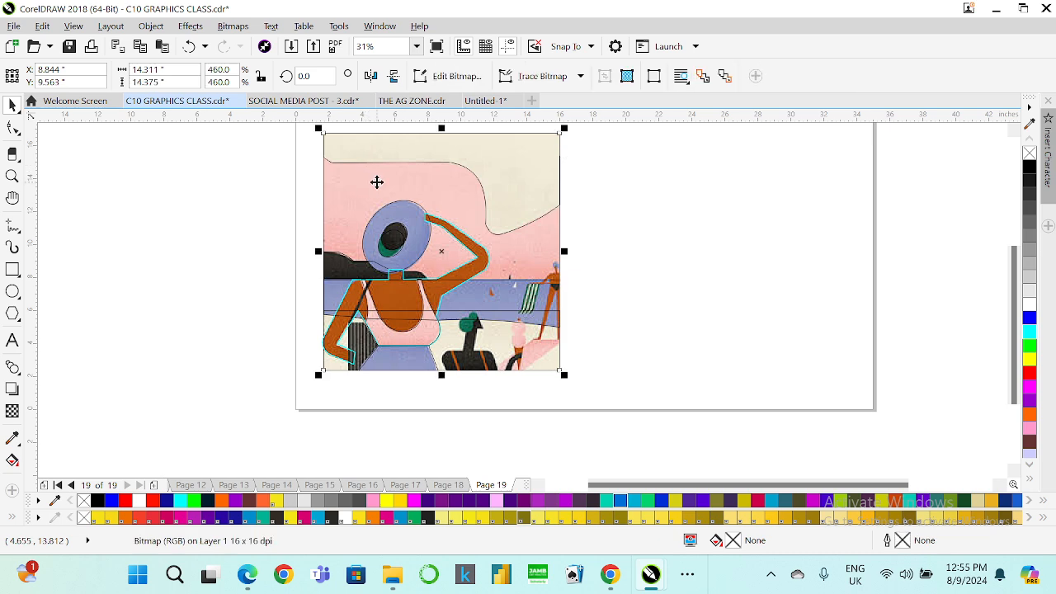
{"action": "mouse_move", "coordinate": [377, 182]}
{"action": "left_mouse_down"}
{"action": "mouse_move", "coordinate": [676, 196]}
{"action": "mouse_move", "coordinate": [659, 186]}
{"action": "left_mouse_up"}
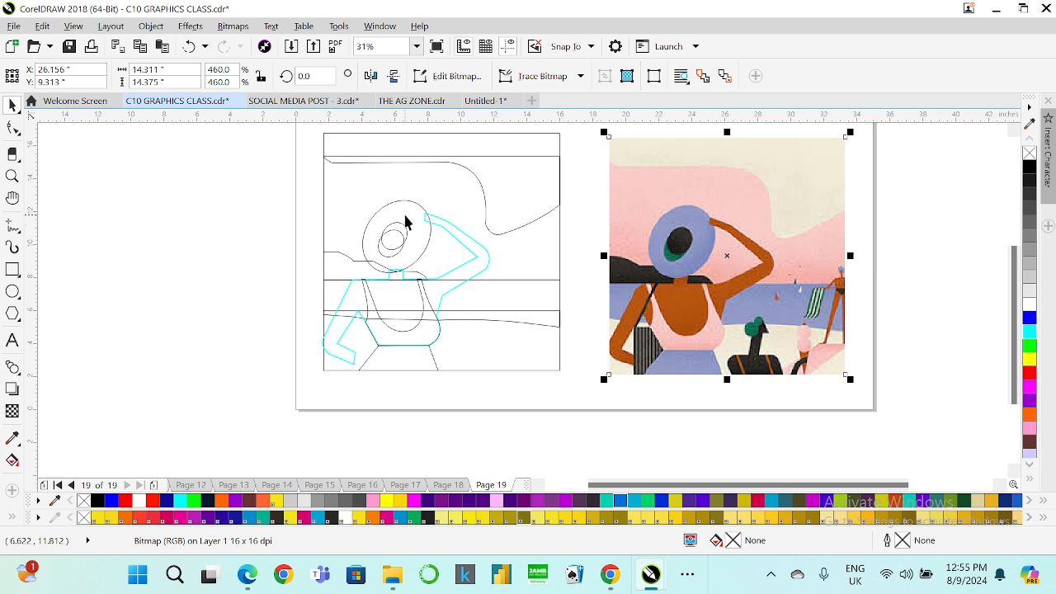
- Extend the cyan body outline's lower hand by moving its upper end node onto the skirt's slanted left edge
{"action": "left_click", "coordinate": [13, 438]}
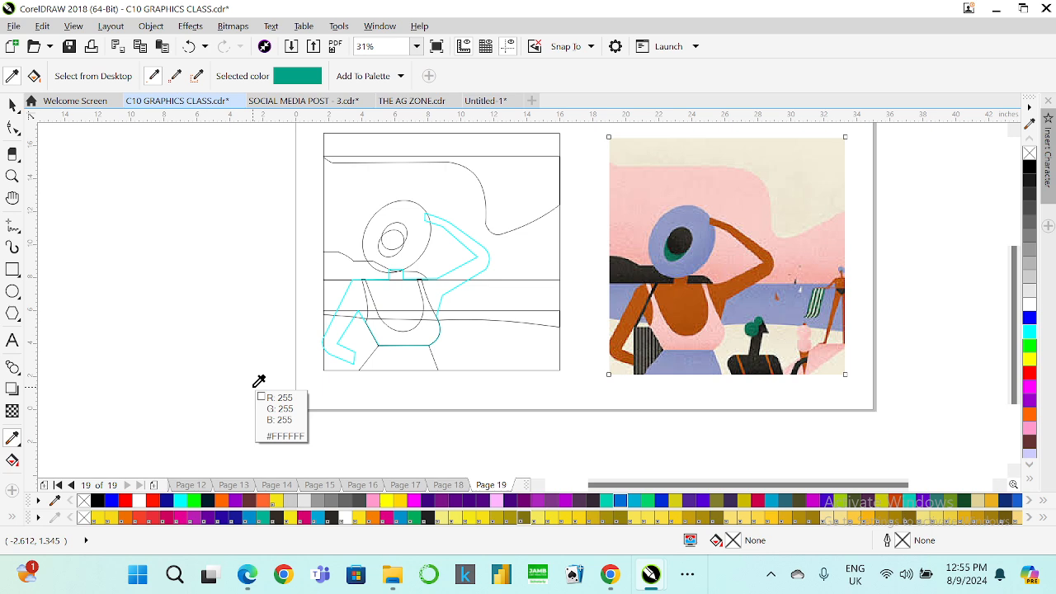
{"action": "scroll", "coordinate": [363, 359], "scroll_direction": "up", "scroll_amount": 2}
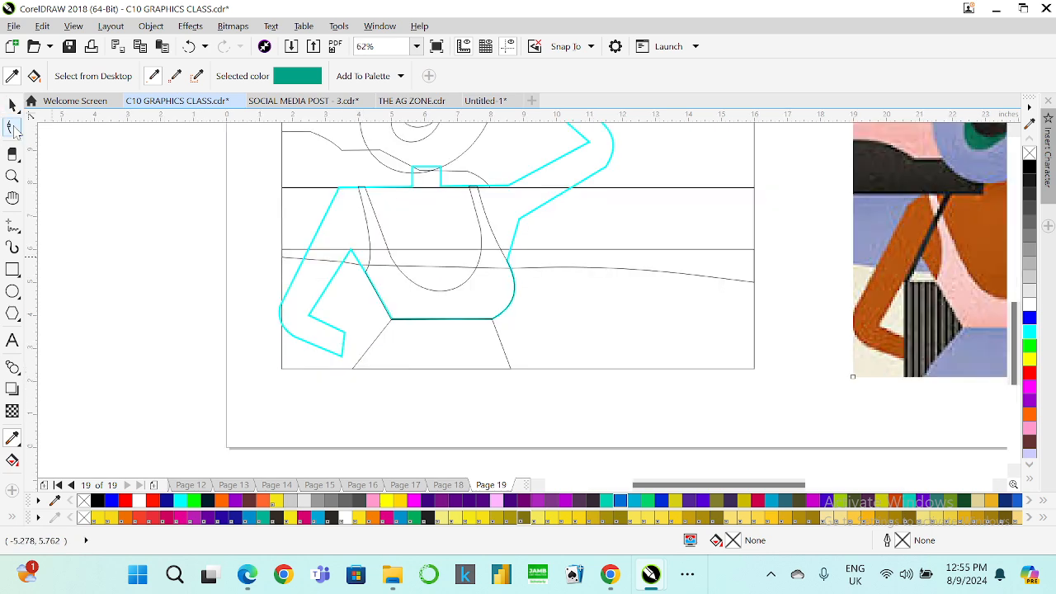
{"action": "left_click", "coordinate": [13, 128]}
{"action": "scroll", "coordinate": [368, 330], "scroll_direction": "up", "scroll_amount": 2}
{"action": "left_click_drag", "start_coordinate": [307, 311], "coordinate": [346, 395]}
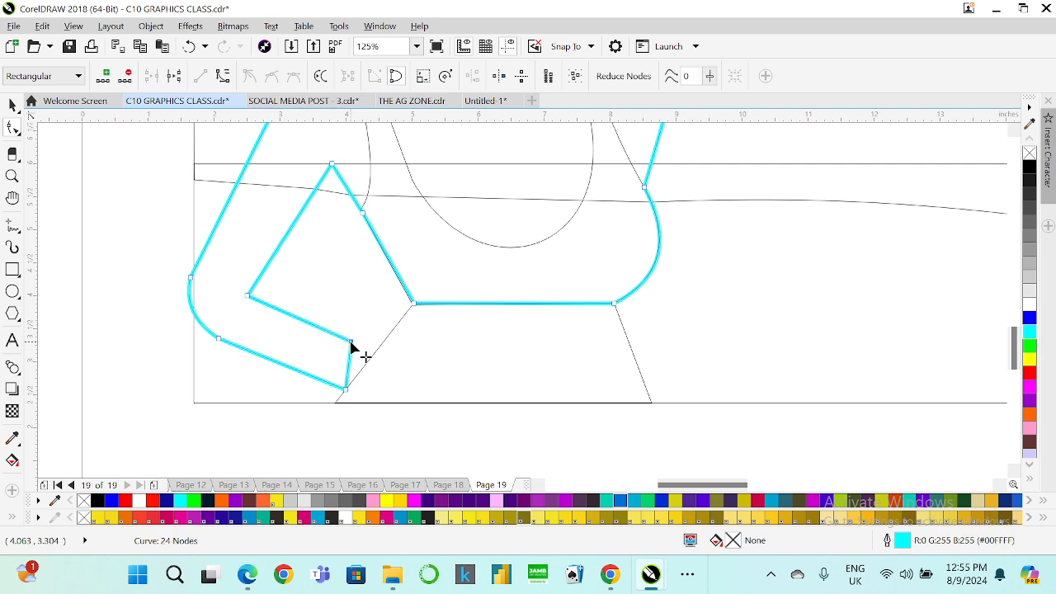
{"action": "left_click_drag", "start_coordinate": [351, 345], "coordinate": [374, 354]}
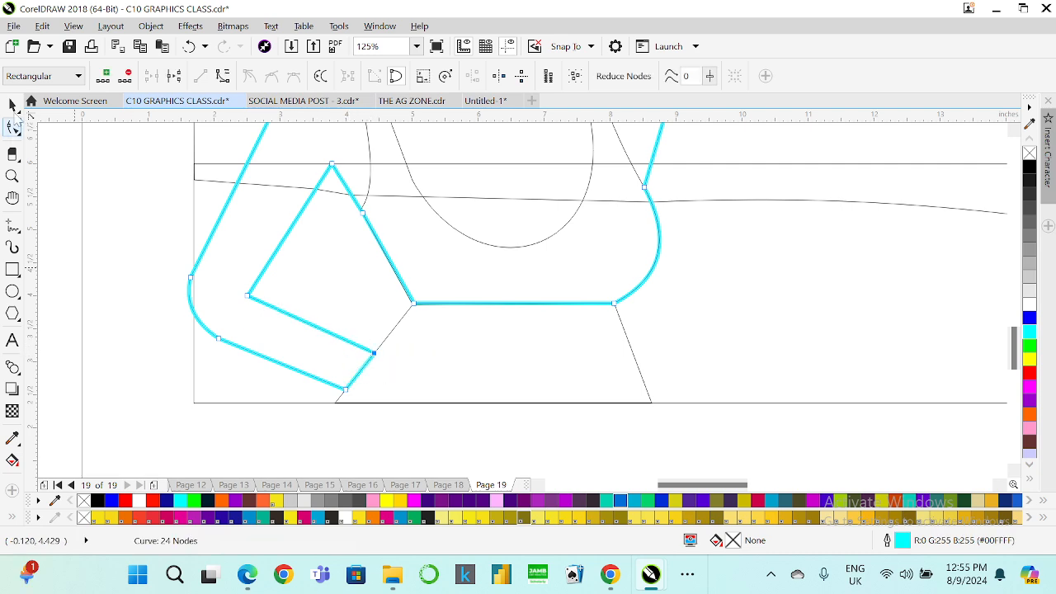
{"action": "left_click", "coordinate": [13, 103]}
{"action": "scroll", "coordinate": [308, 299], "scroll_direction": "down", "scroll_amount": 5}
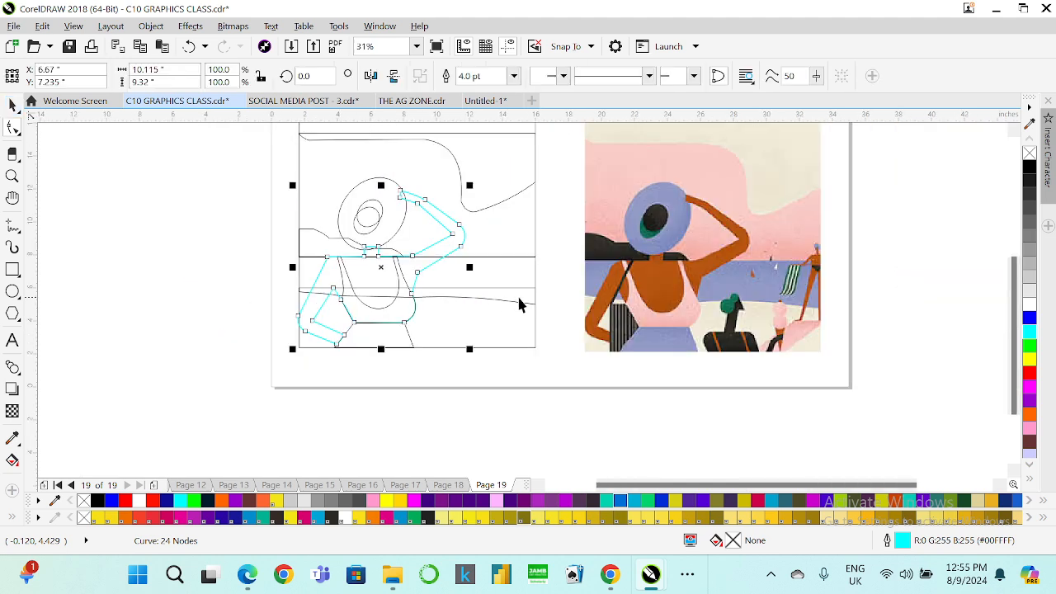
- Fill the sky with pink and the curved shape above it with cream, sampling both colours from the reference bitmap
{"action": "left_click", "coordinate": [12, 438]}
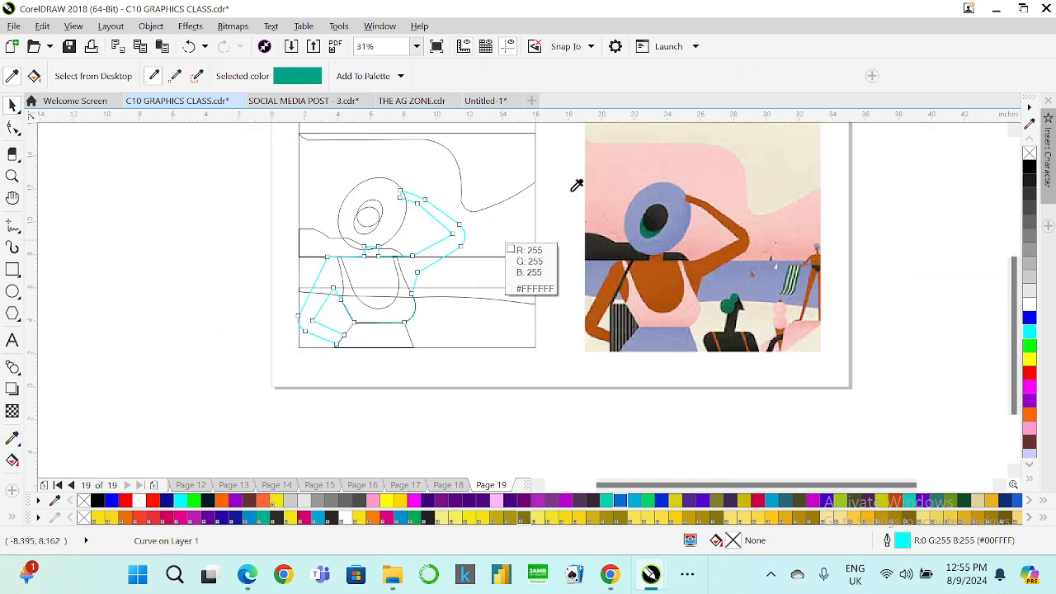
{"action": "left_click", "coordinate": [615, 169]}
{"action": "left_click", "coordinate": [402, 168]}
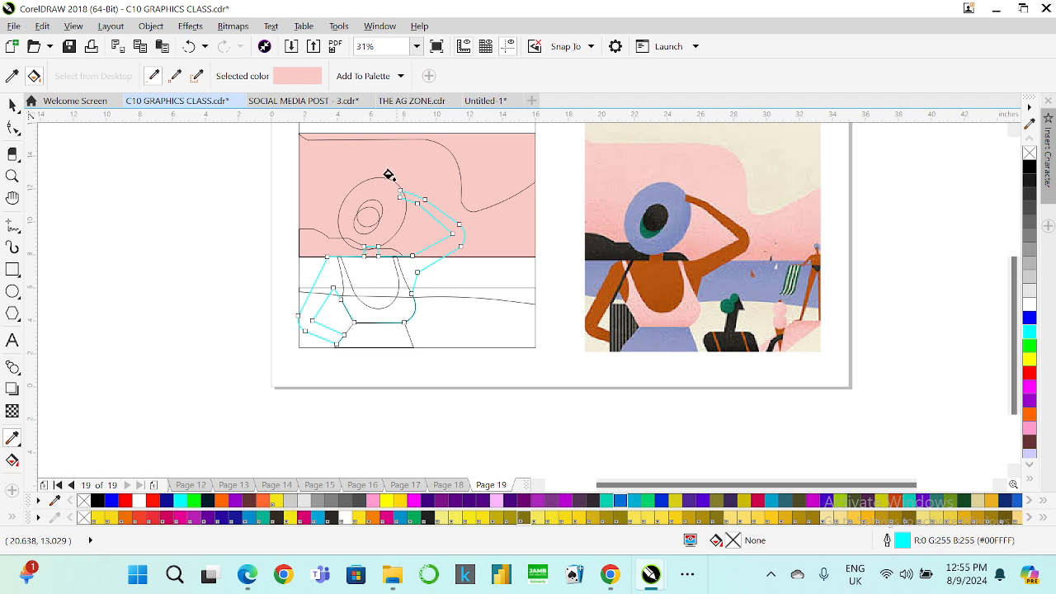
{"action": "left_click", "coordinate": [802, 172]}
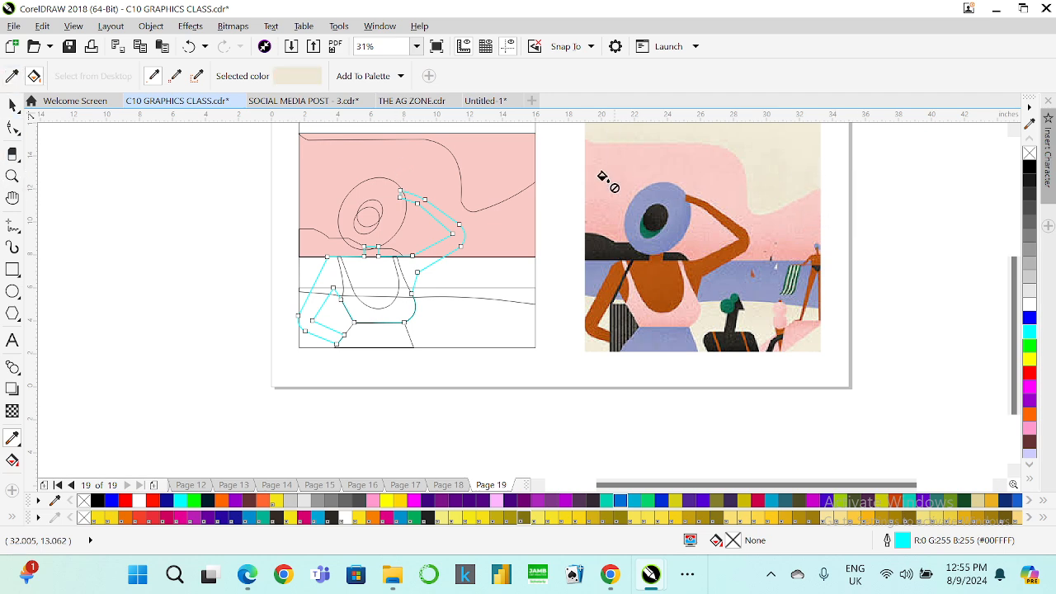
{"action": "left_click", "coordinate": [484, 186]}
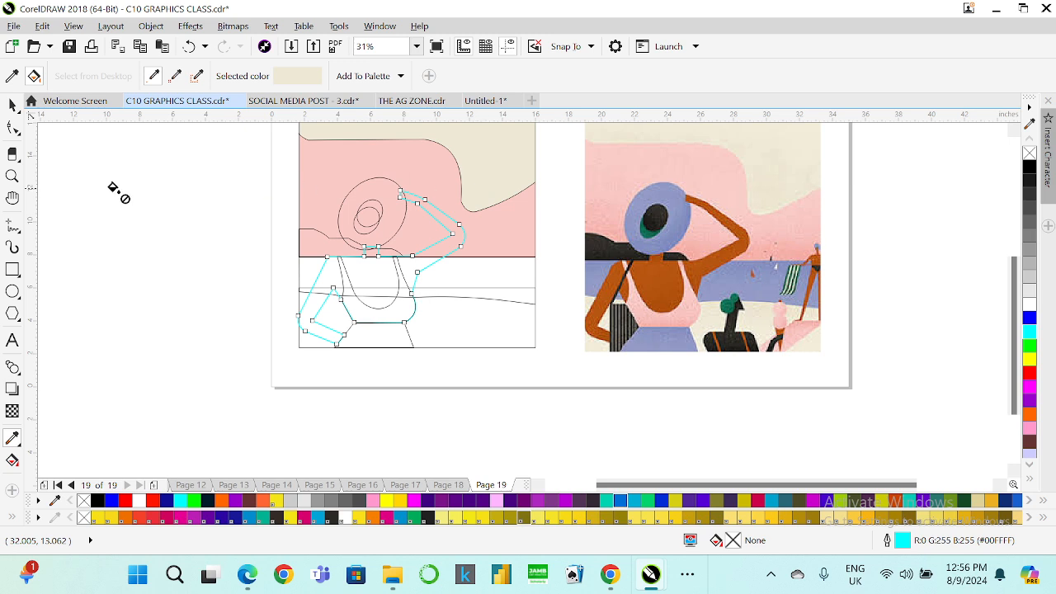
- Fill the sea band with blue and the hill silhouette with near-black, sampling both colours from the reference bitmap
{"action": "left_click", "coordinate": [12, 75]}
{"action": "left_click", "coordinate": [737, 272]}
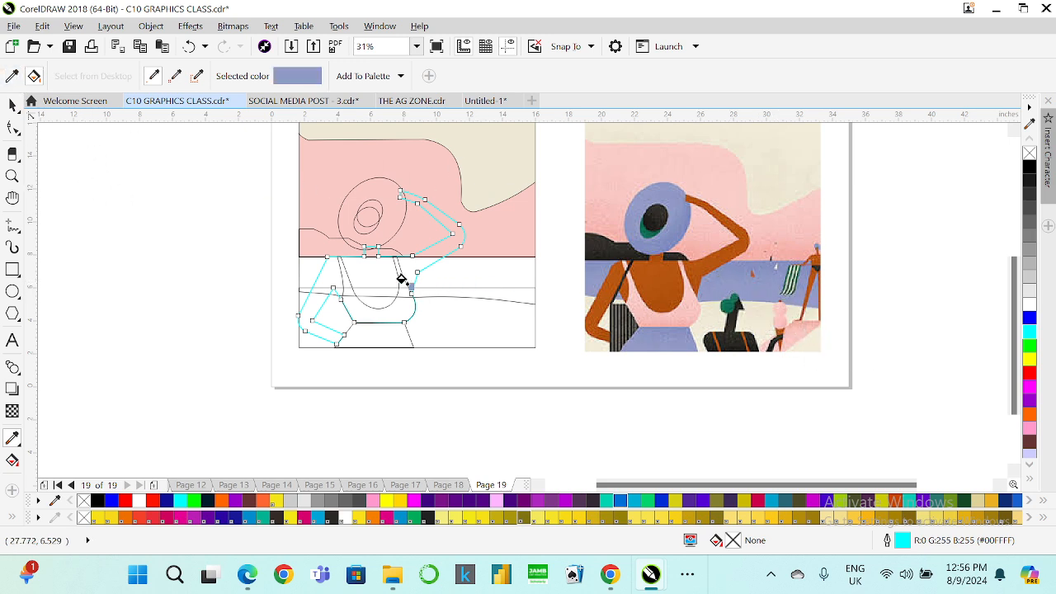
{"action": "left_click", "coordinate": [505, 266]}
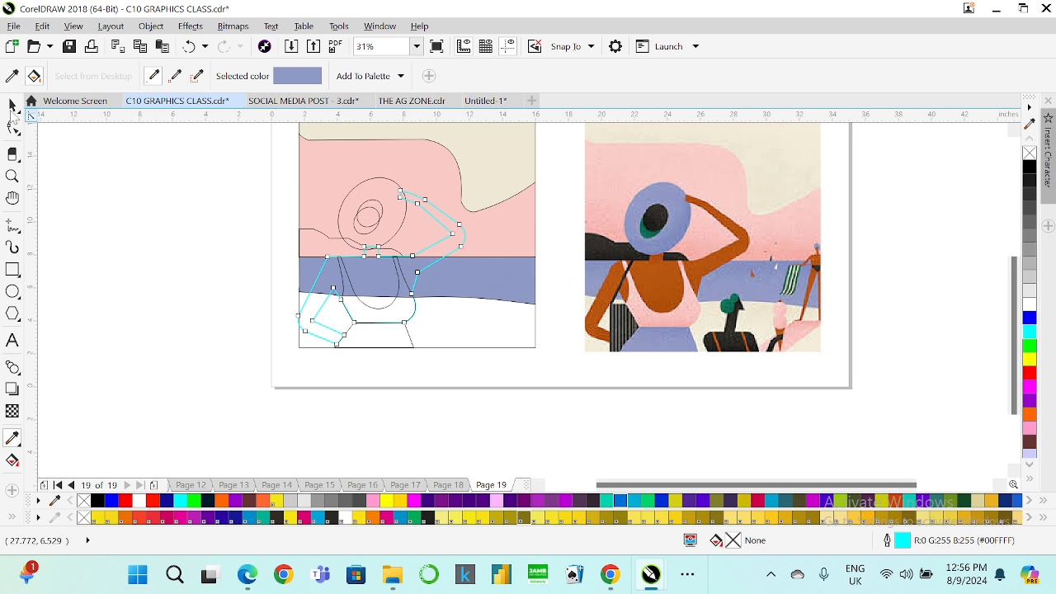
{"action": "left_click", "coordinate": [12, 75]}
{"action": "left_click", "coordinate": [608, 250]}
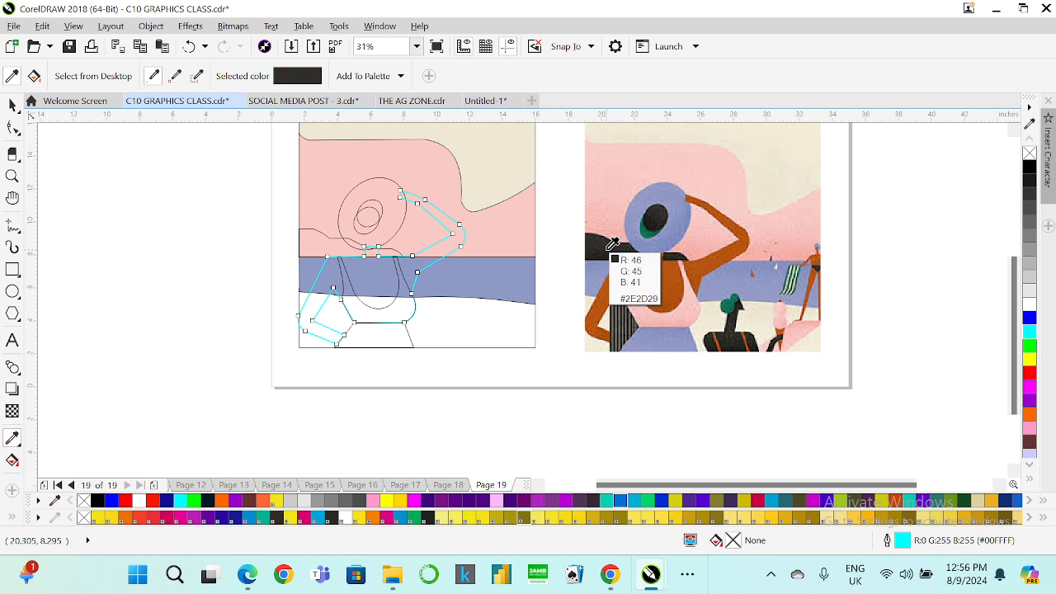
{"action": "left_click", "coordinate": [325, 241]}
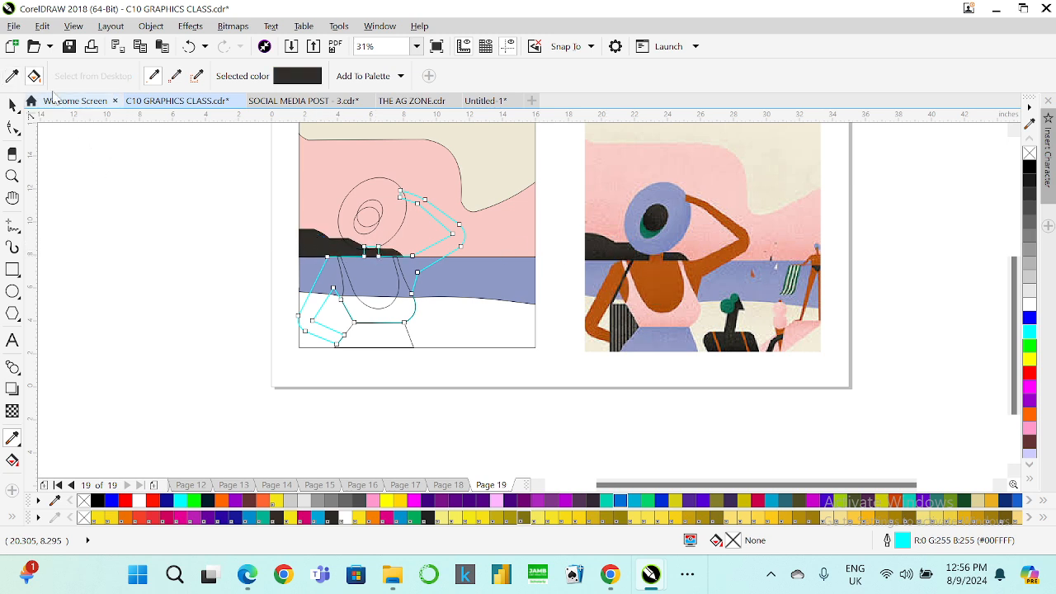
- Fill the sand area below the sea with the cream sampled from the reference bitmap's beach
{"action": "left_click", "coordinate": [12, 75]}
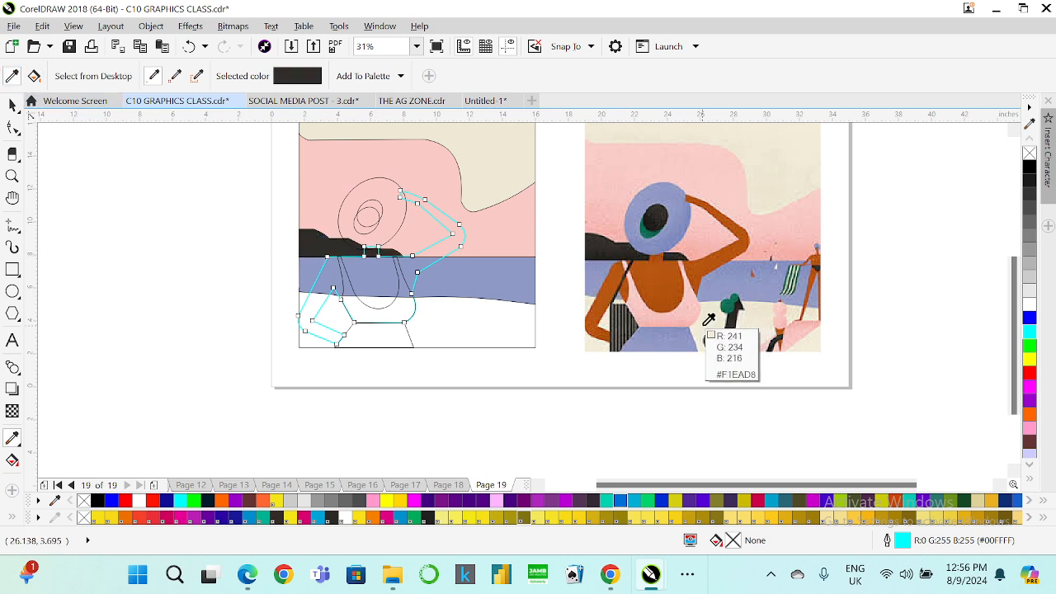
{"action": "left_click", "coordinate": [730, 345]}
{"action": "left_click", "coordinate": [441, 326]}
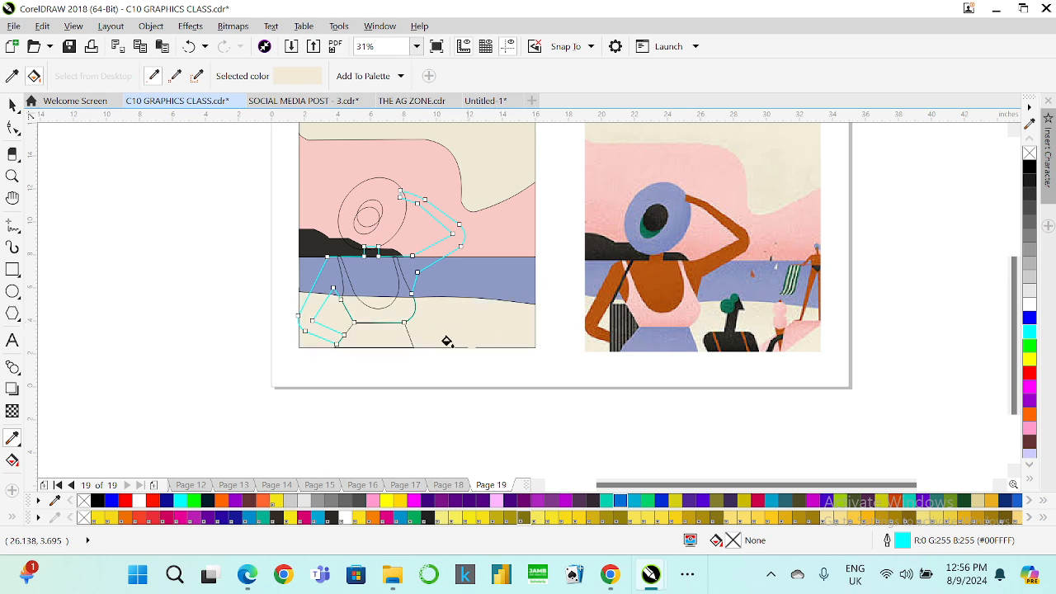
{"action": "scroll", "coordinate": [447, 341], "scroll_direction": "down", "scroll_amount": 1}
{"action": "scroll", "coordinate": [424, 316], "scroll_direction": "up", "scroll_amount": 3}
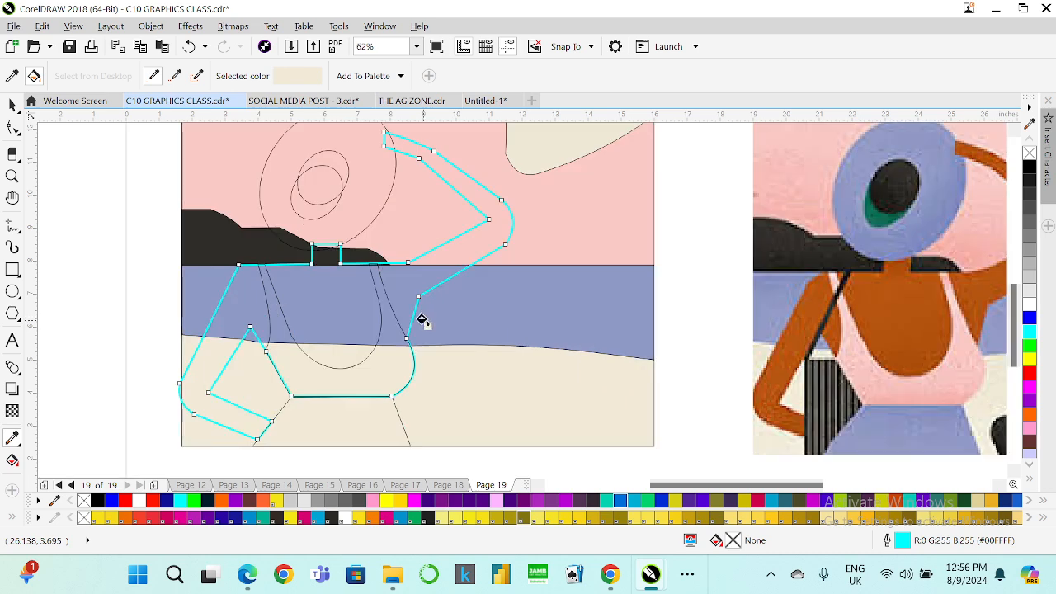
- Fill the woman's body with the brown #B75611 sampled from the reference bitmap and remove its cyan outline
{"action": "left_click", "coordinate": [12, 75]}
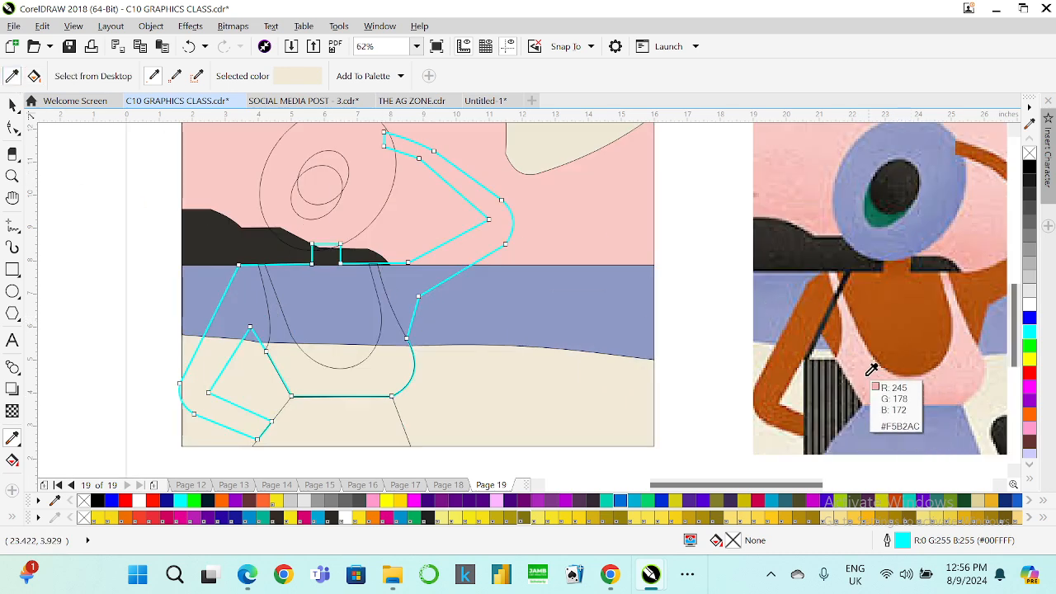
{"action": "left_click", "coordinate": [885, 310]}
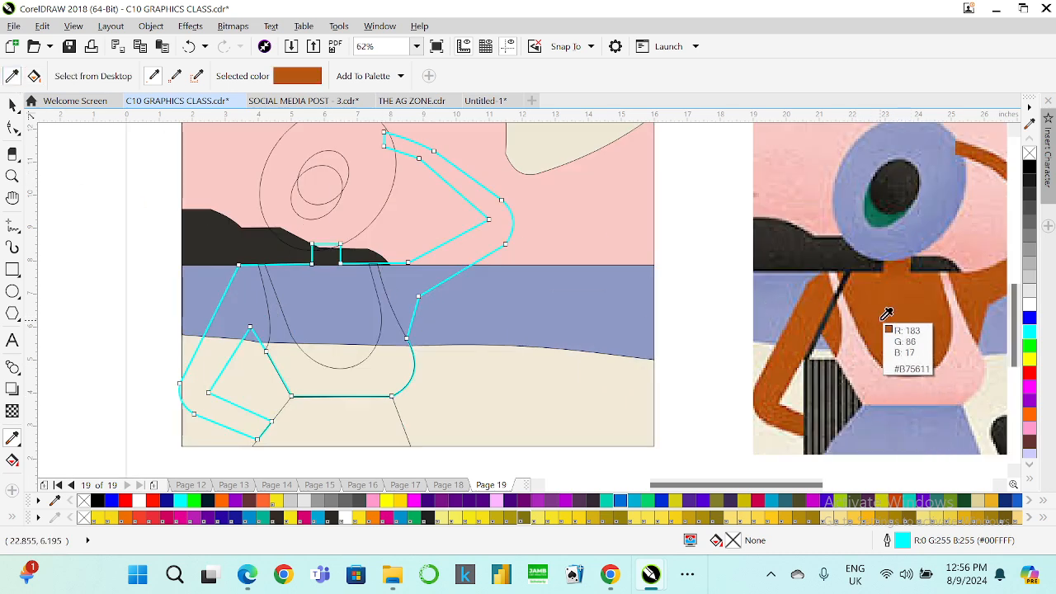
{"action": "left_click", "coordinate": [313, 306]}
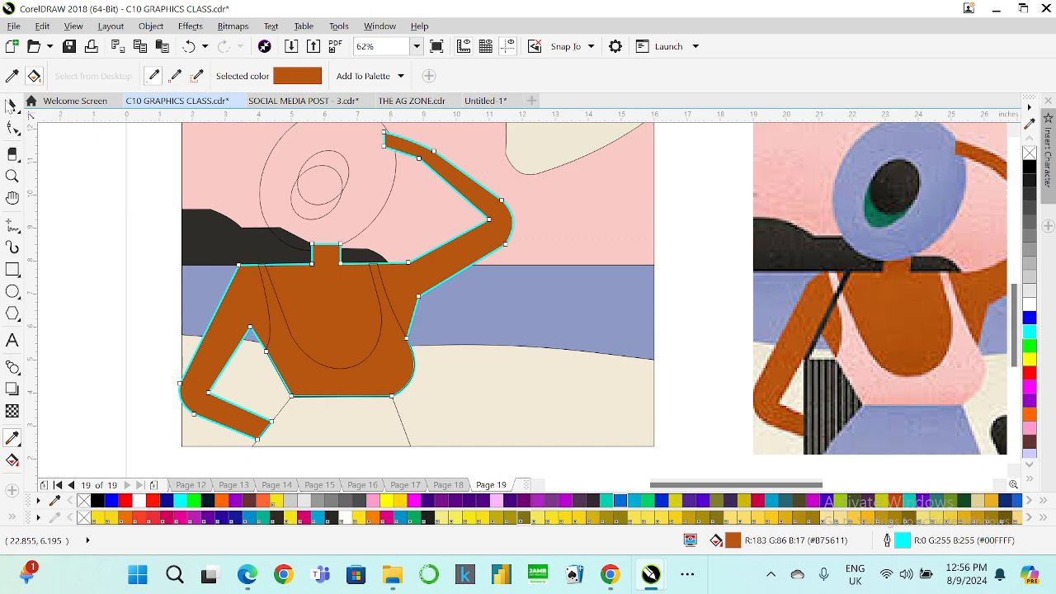
{"action": "left_click", "coordinate": [11, 105]}
{"action": "right_click", "coordinate": [1029, 154]}
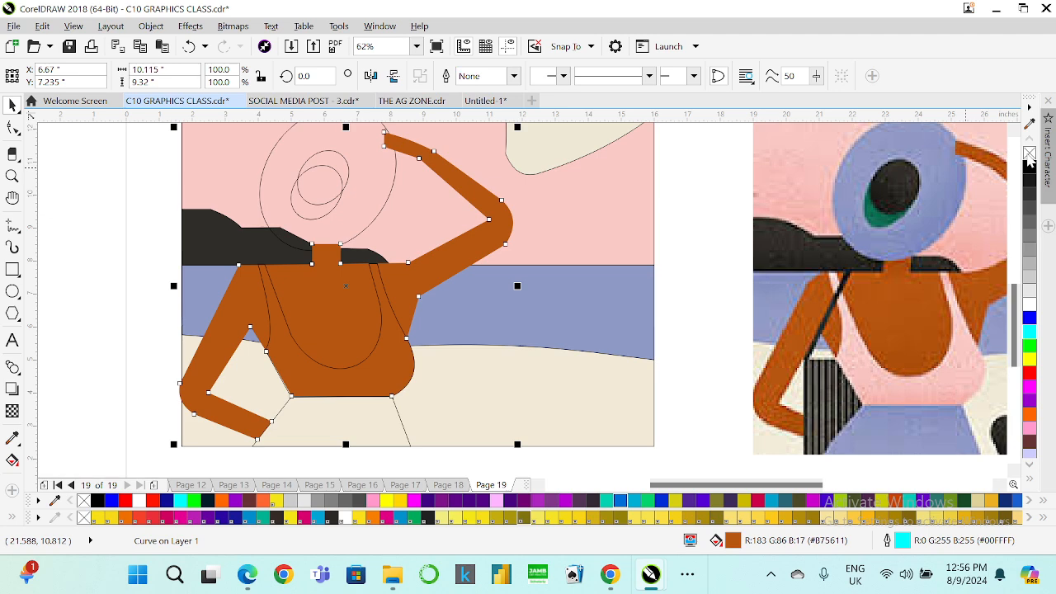
{"action": "left_click", "coordinate": [103, 320]}
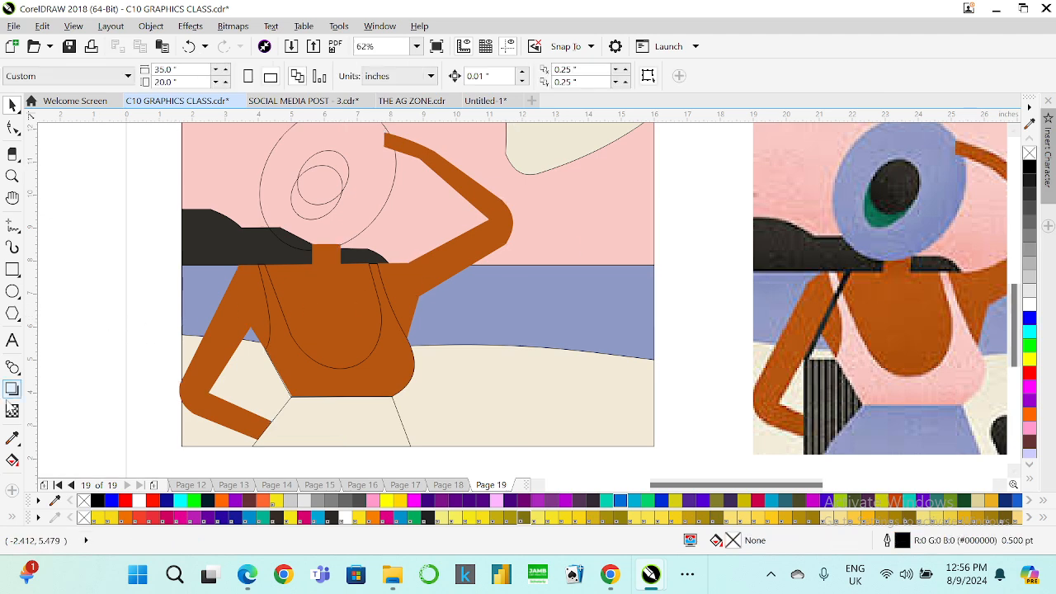
- Fill the woman's top with pink and her skirt and hat brim with blue, sampling both colours from the reference bitmap
{"action": "left_click", "coordinate": [12, 438]}
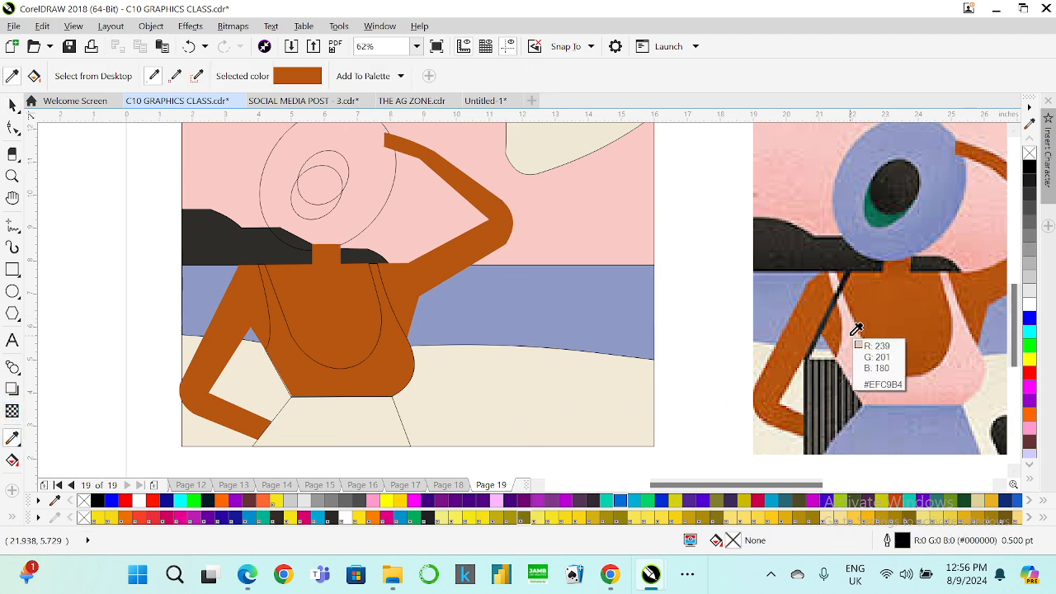
{"action": "left_click", "coordinate": [953, 388]}
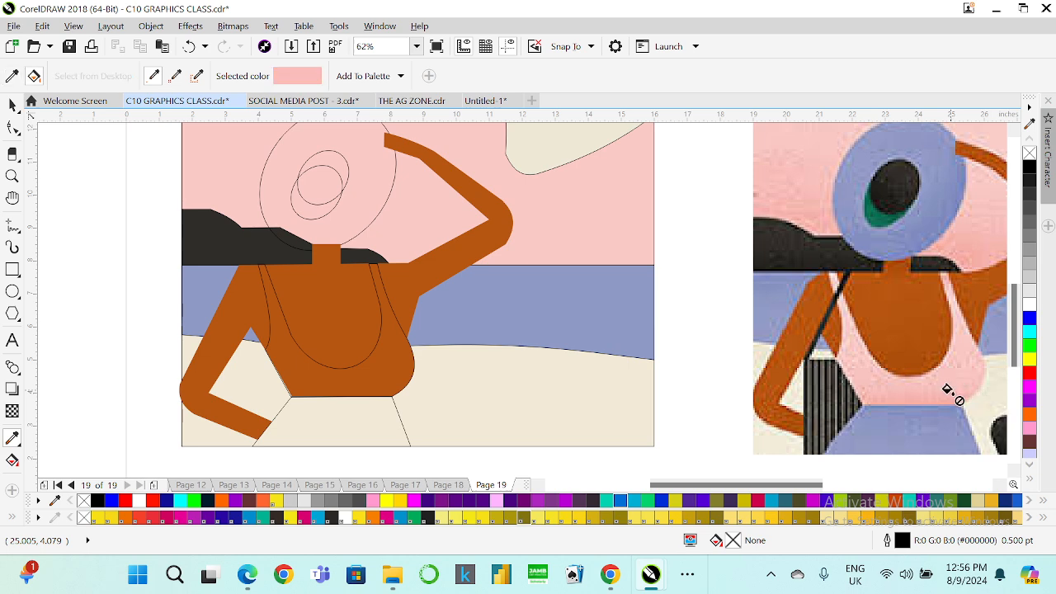
{"action": "left_click", "coordinate": [373, 368]}
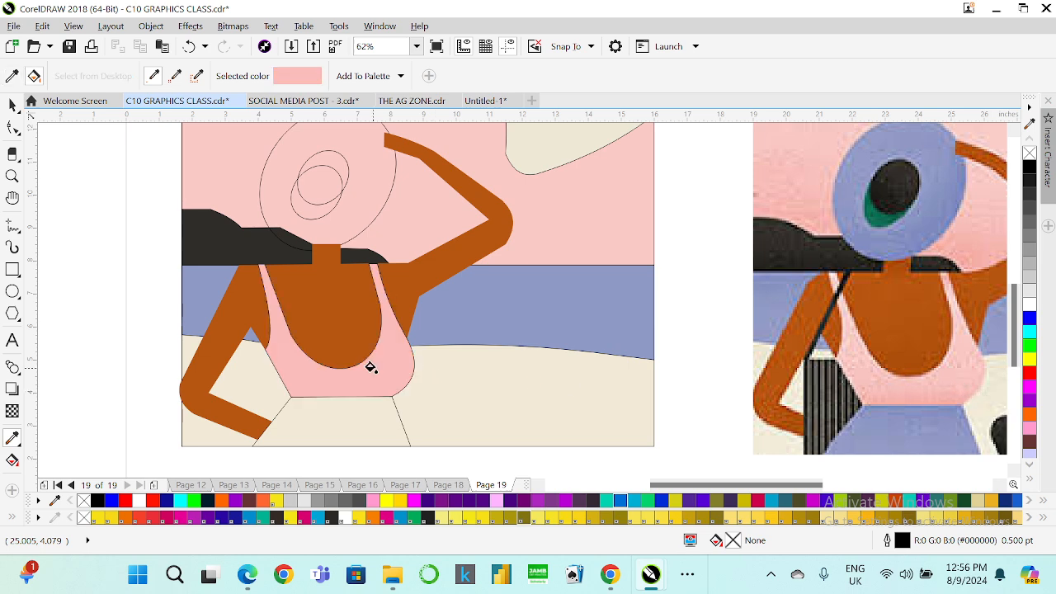
{"action": "left_click", "coordinate": [931, 434]}
{"action": "left_click", "coordinate": [299, 425]}
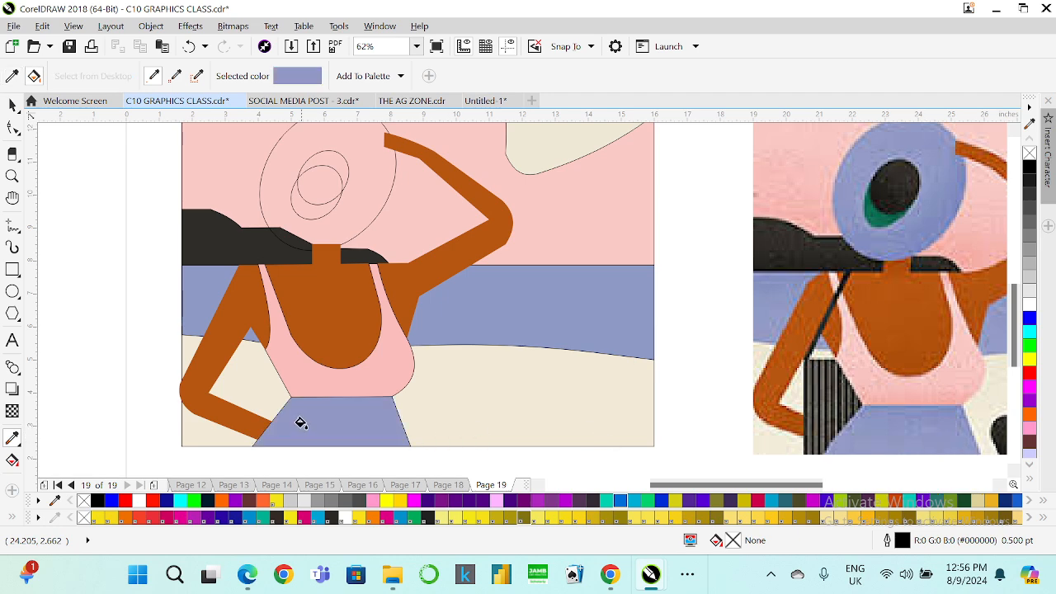
{"action": "left_click", "coordinate": [366, 162]}
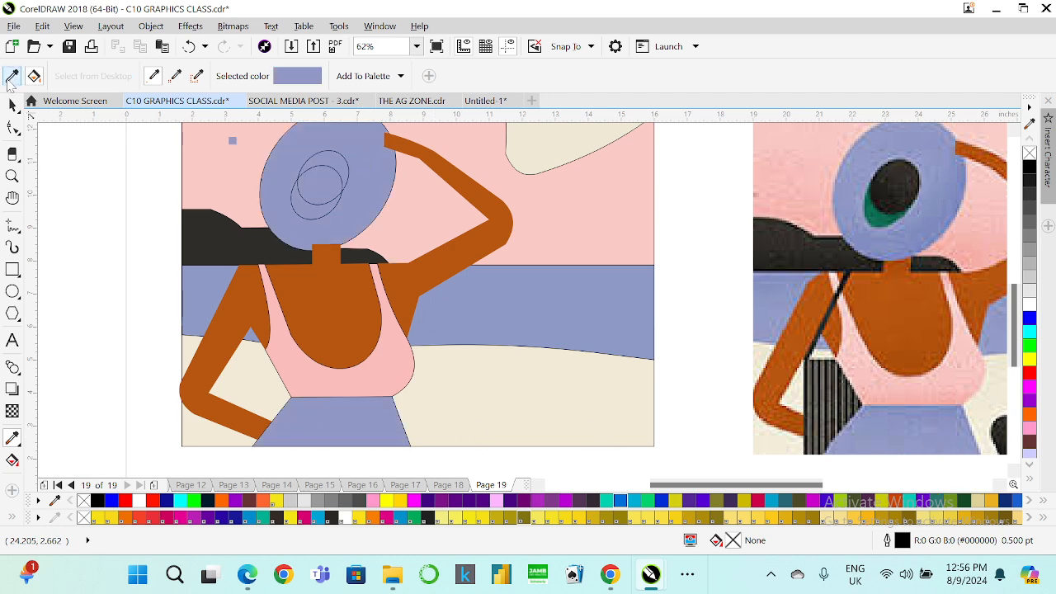
- Fill the hat's upper inner ellipse with near-black and its lower inner ellipse with green, sampling both colours from the reference bitmap
{"action": "left_click", "coordinate": [11, 78]}
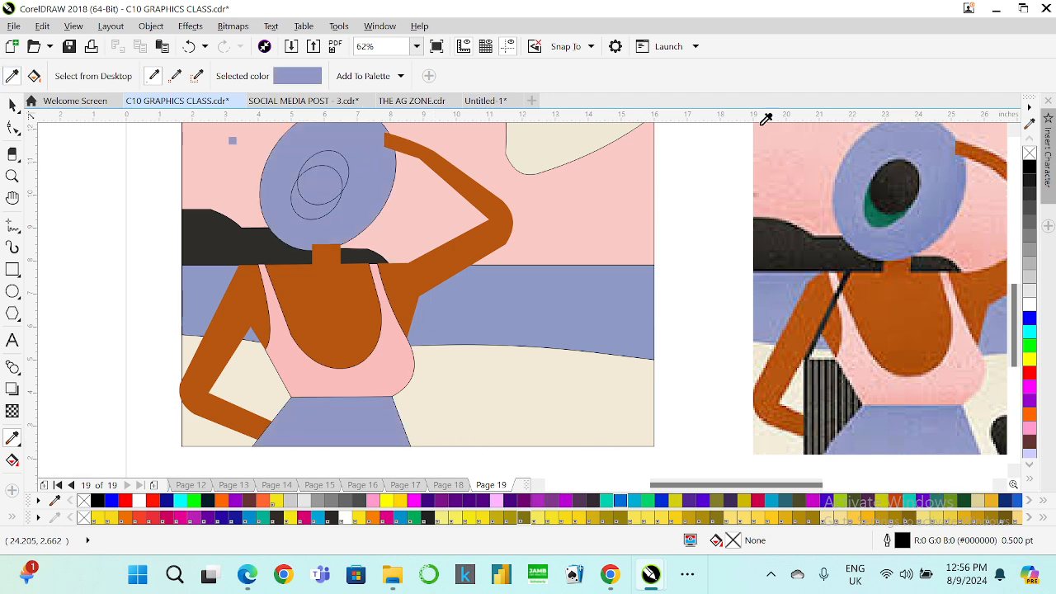
{"action": "left_click", "coordinate": [894, 188]}
{"action": "left_click", "coordinate": [330, 162]}
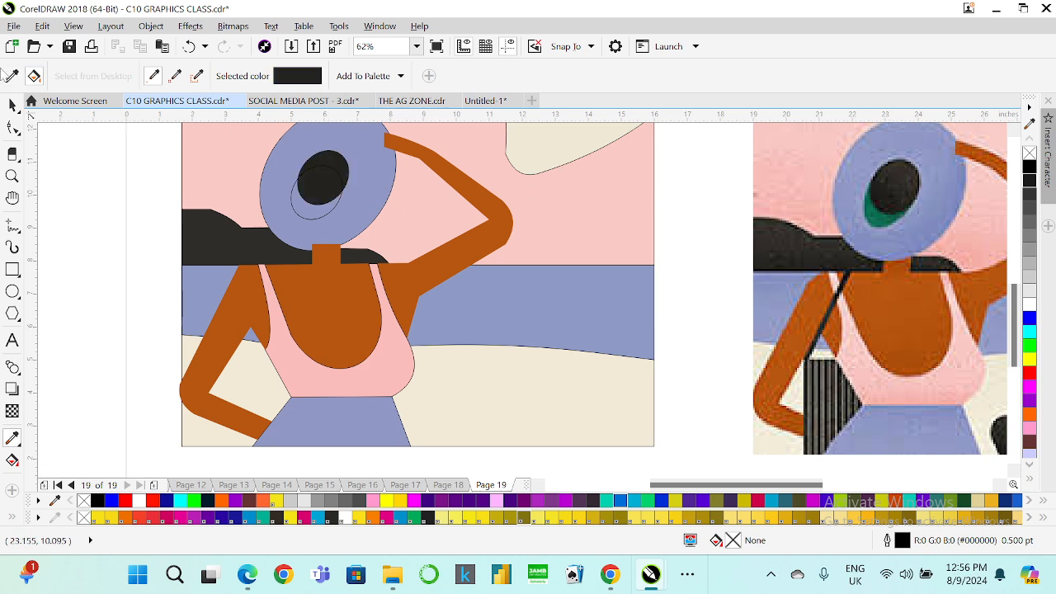
{"action": "left_click", "coordinate": [10, 77]}
{"action": "left_click", "coordinate": [877, 208]}
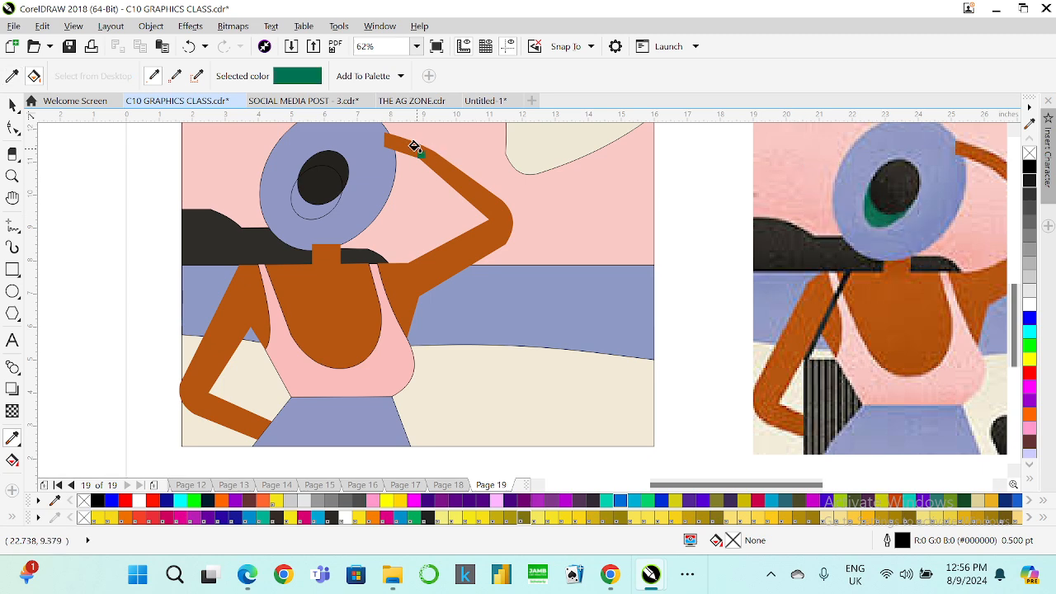
{"action": "left_click", "coordinate": [299, 206]}
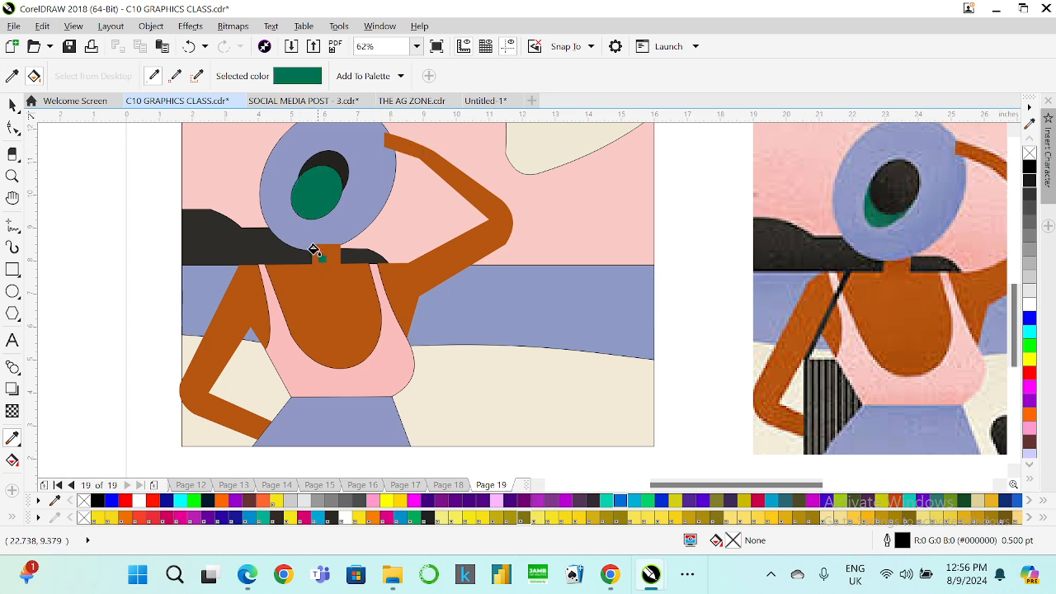
- Bring the hat's near-black inner ellipse in front of the green ellipse
{"action": "left_click", "coordinate": [13, 105]}
{"action": "left_click", "coordinate": [322, 157]}
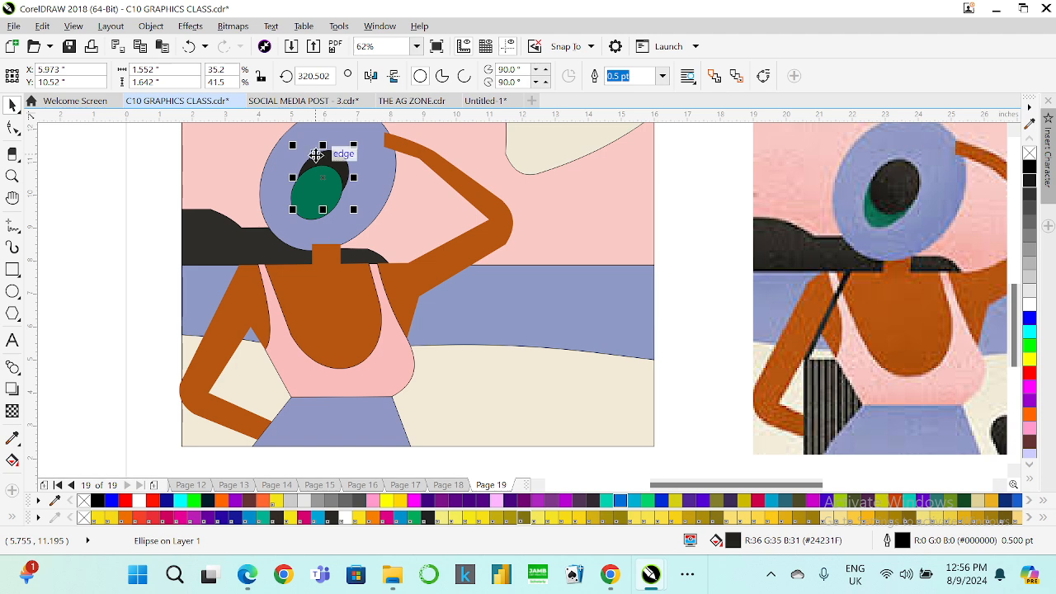
{"action": "key", "text": "shift+Page_Up"}
{"action": "left_click", "coordinate": [150, 224]}
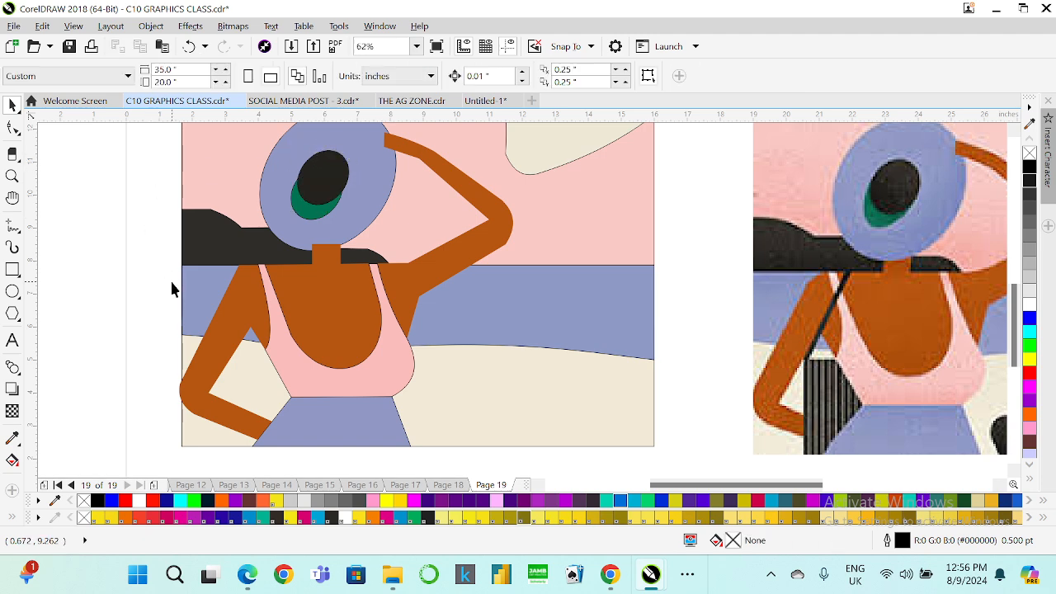
- Remove the outlines from all shapes of the traced illustration at once
{"action": "scroll", "coordinate": [190, 314], "scroll_direction": "down", "scroll_amount": 2}
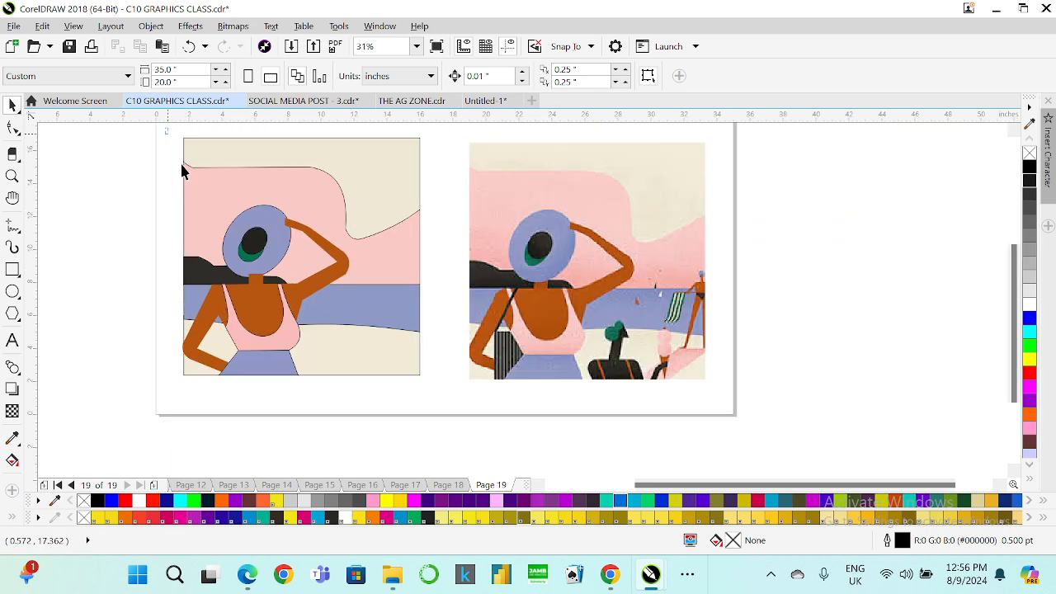
{"action": "left_click_drag", "start_coordinate": [166, 130], "coordinate": [455, 399]}
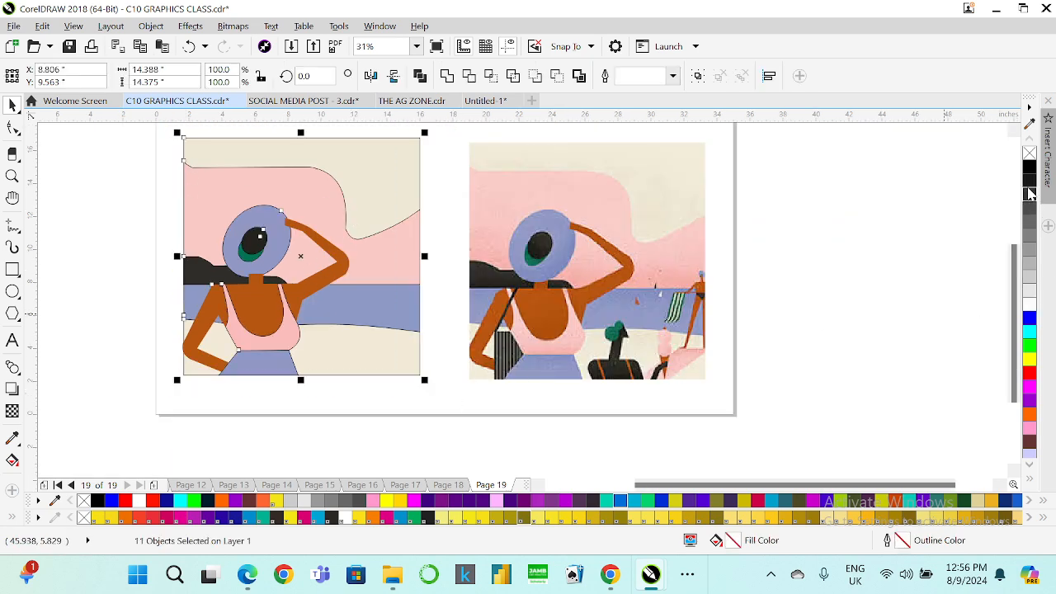
{"action": "right_click", "coordinate": [1030, 152]}
{"action": "left_click", "coordinate": [852, 201]}
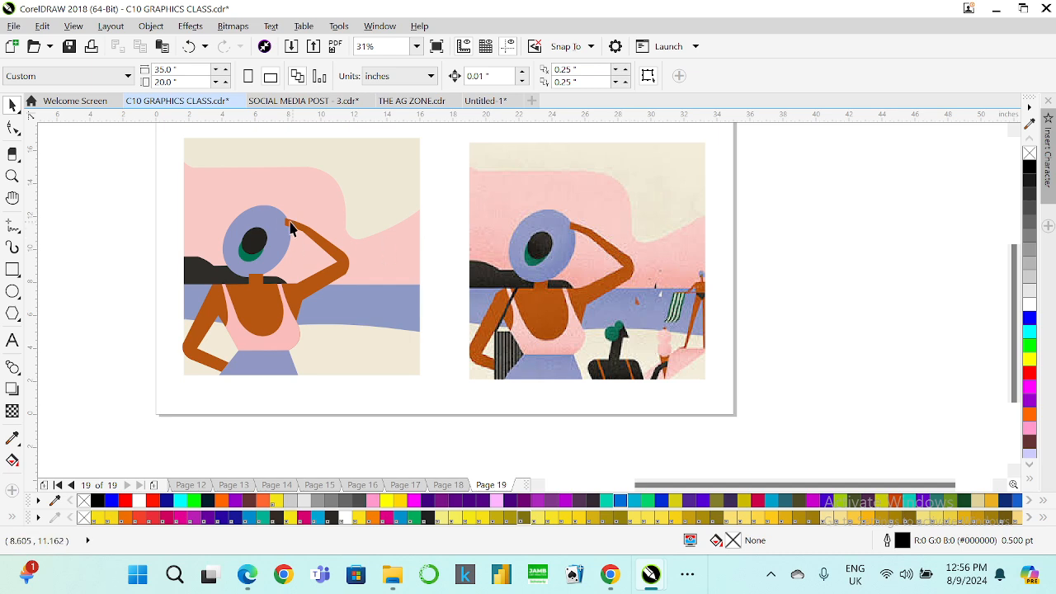
- Bring the hat's three ellipses to the front so they overlap the woman's raised hand and neck
{"action": "scroll", "coordinate": [278, 224], "scroll_direction": "up", "scroll_amount": 2}
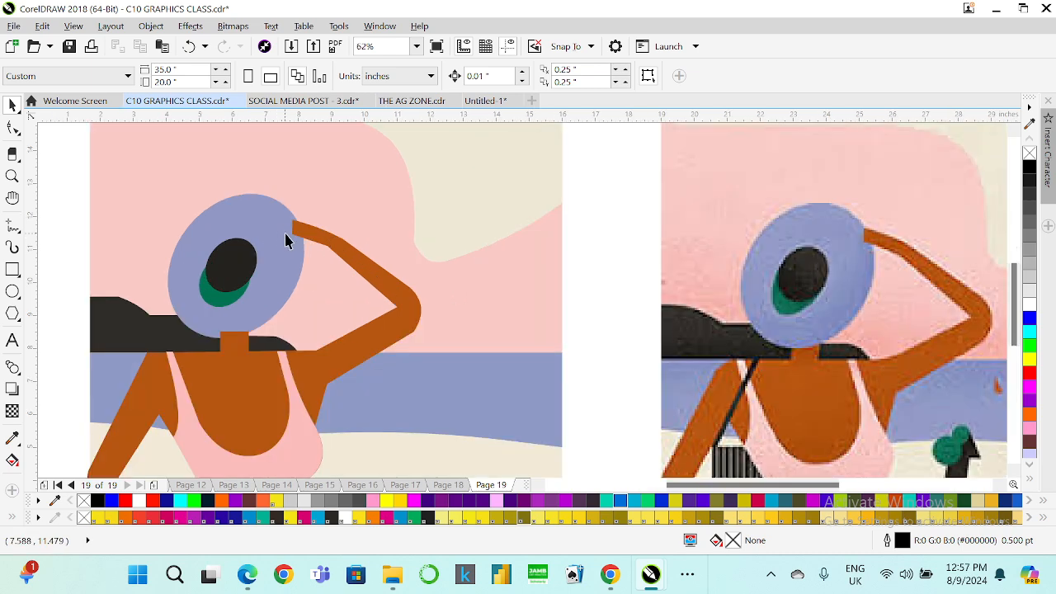
{"action": "left_click", "coordinate": [298, 236]}
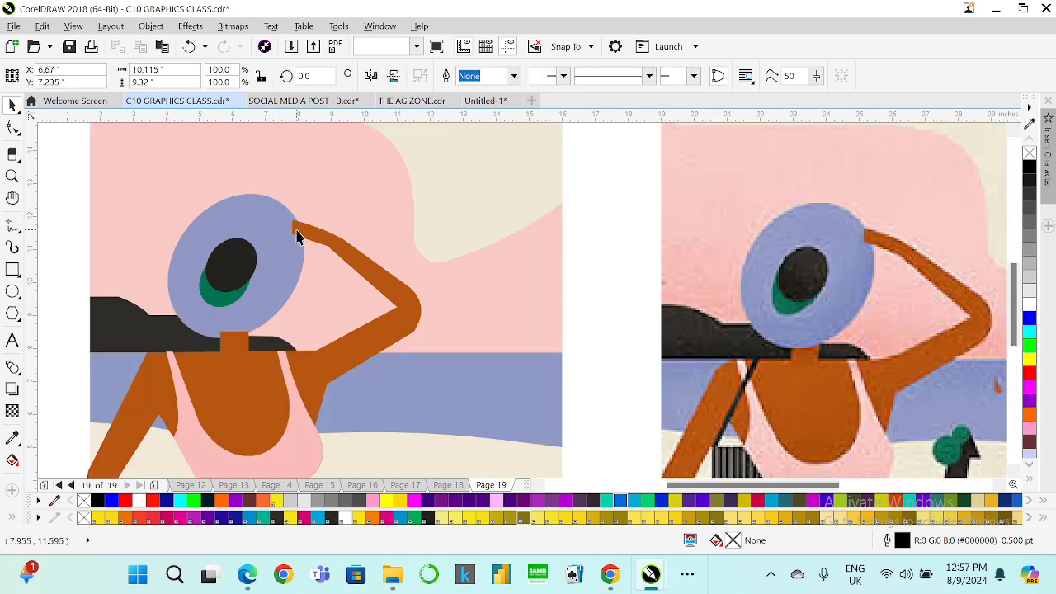
{"action": "scroll", "coordinate": [298, 231], "scroll_direction": "up", "scroll_amount": 3}
{"action": "scroll", "coordinate": [296, 230], "scroll_direction": "down", "scroll_amount": 3}
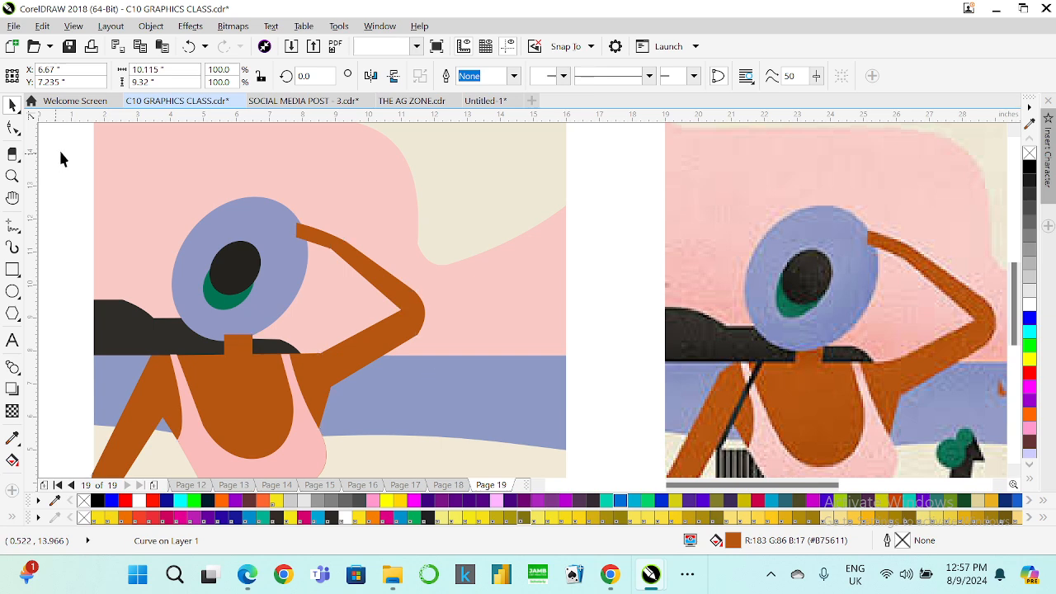
{"action": "left_click_drag", "start_coordinate": [56, 153], "coordinate": [342, 361]}
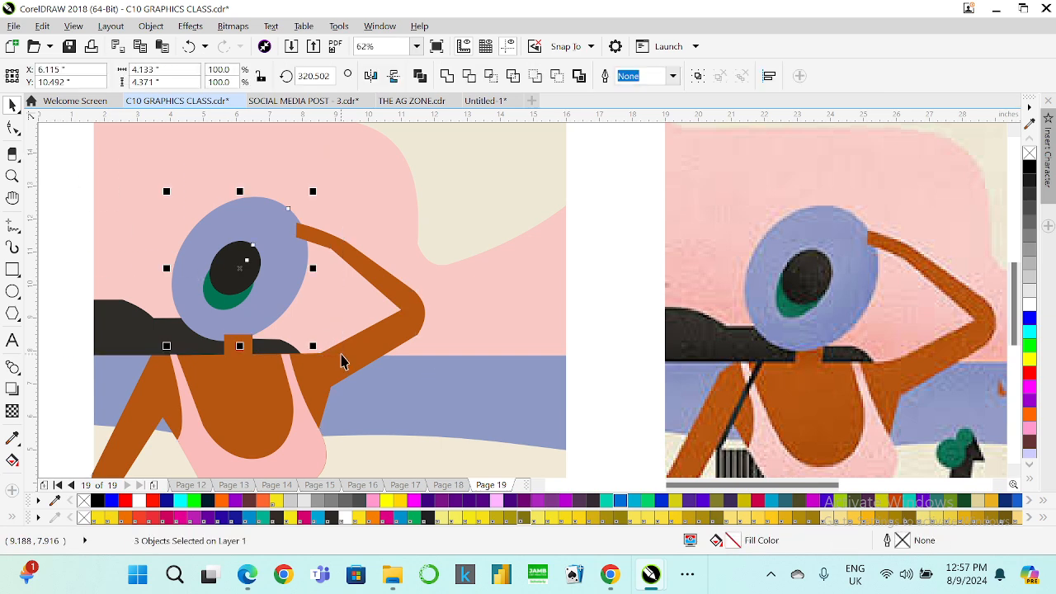
{"action": "key", "text": "shift+Page_Up"}
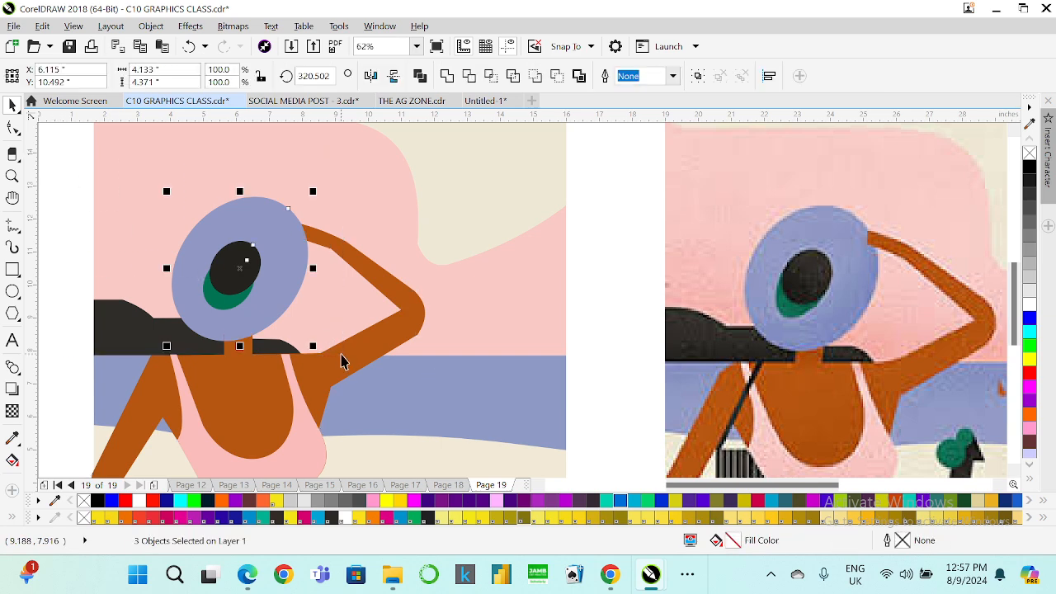
{"action": "left_click", "coordinate": [73, 347]}
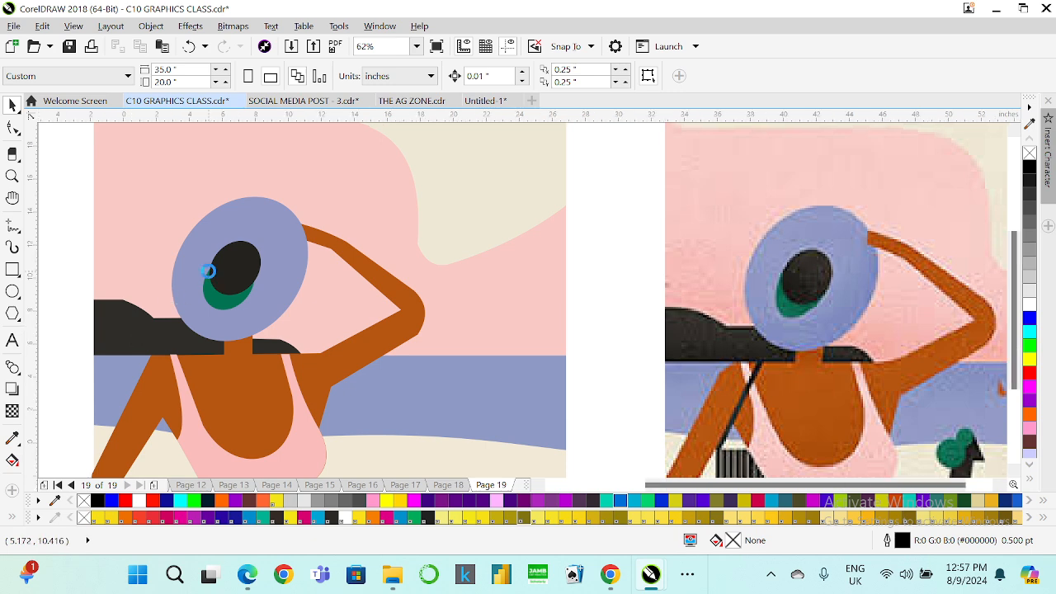
- Give the woman's pink top a linear fountain fill whose start colour is the light pink sampled from the reference bitmap's top
{"action": "scroll", "coordinate": [208, 272], "scroll_direction": "down", "scroll_amount": 1}
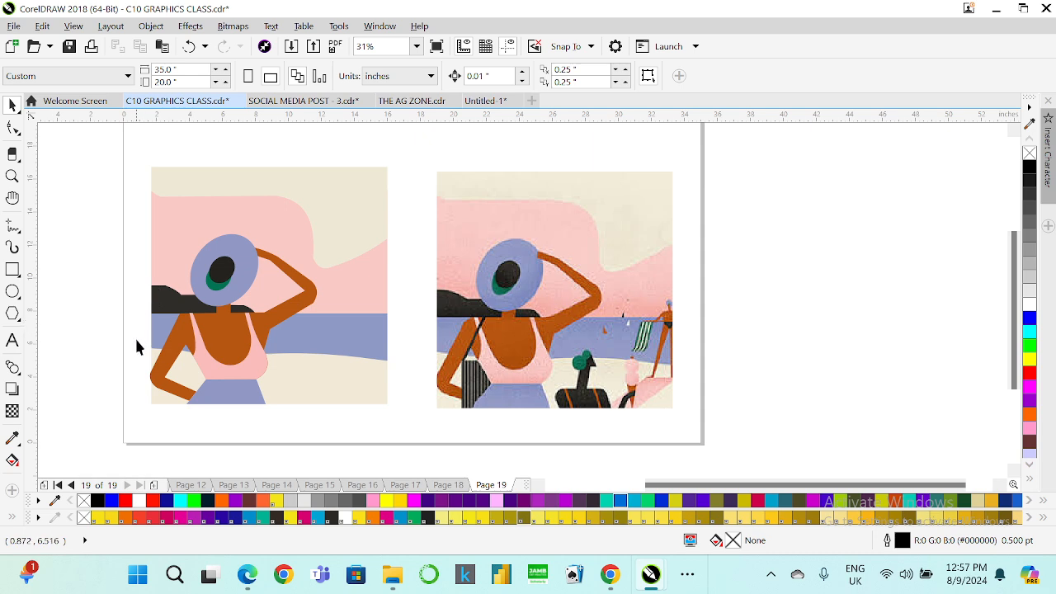
{"action": "scroll", "coordinate": [136, 347], "scroll_direction": "up", "scroll_amount": 2}
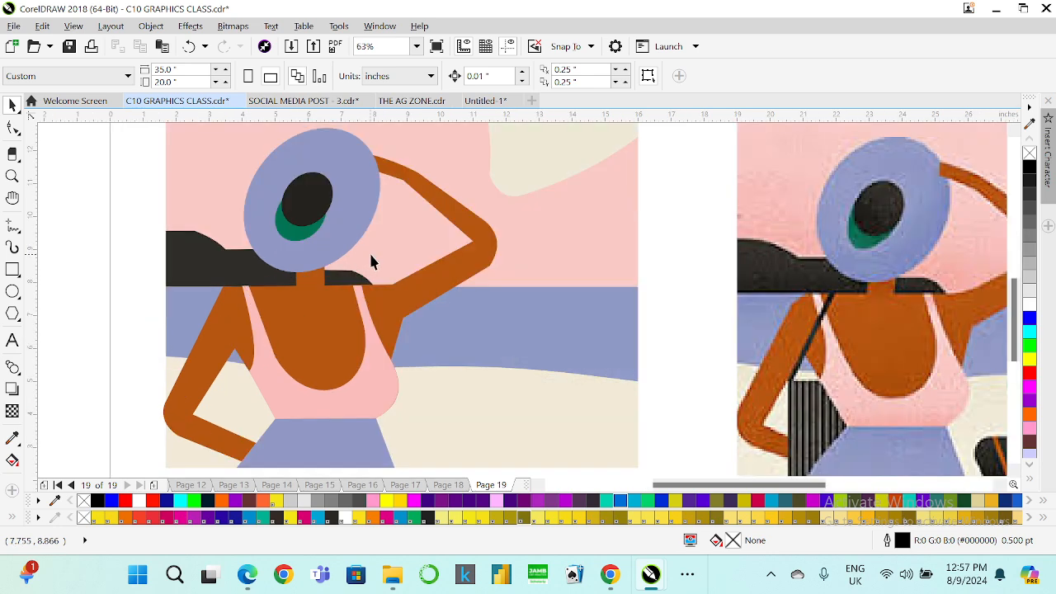
{"action": "scroll", "coordinate": [371, 261], "scroll_direction": "down", "scroll_amount": 2}
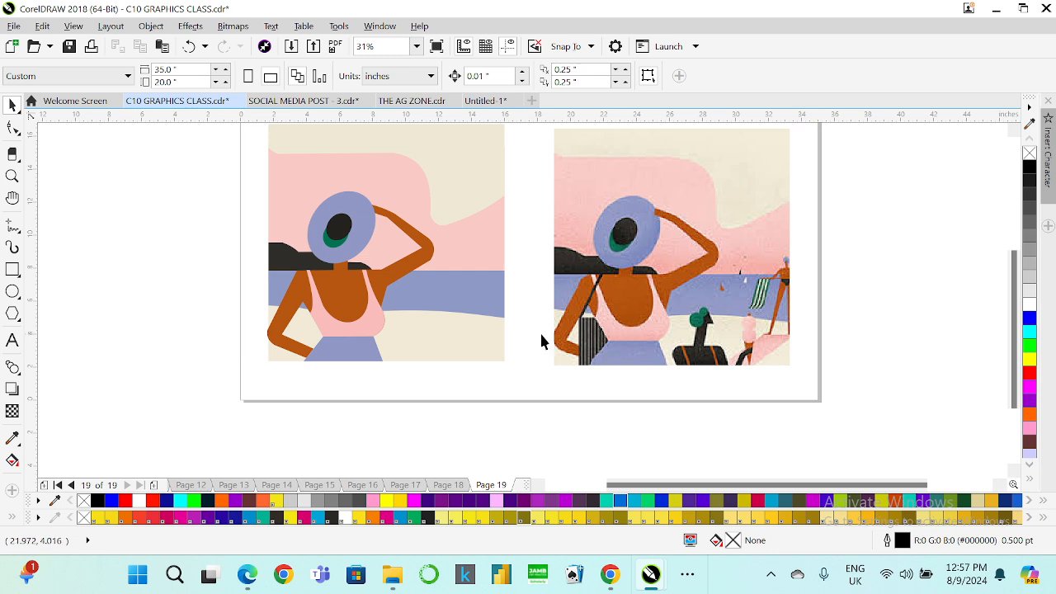
{"action": "scroll", "coordinate": [342, 330], "scroll_direction": "up", "scroll_amount": 2}
{"action": "left_click", "coordinate": [342, 328]}
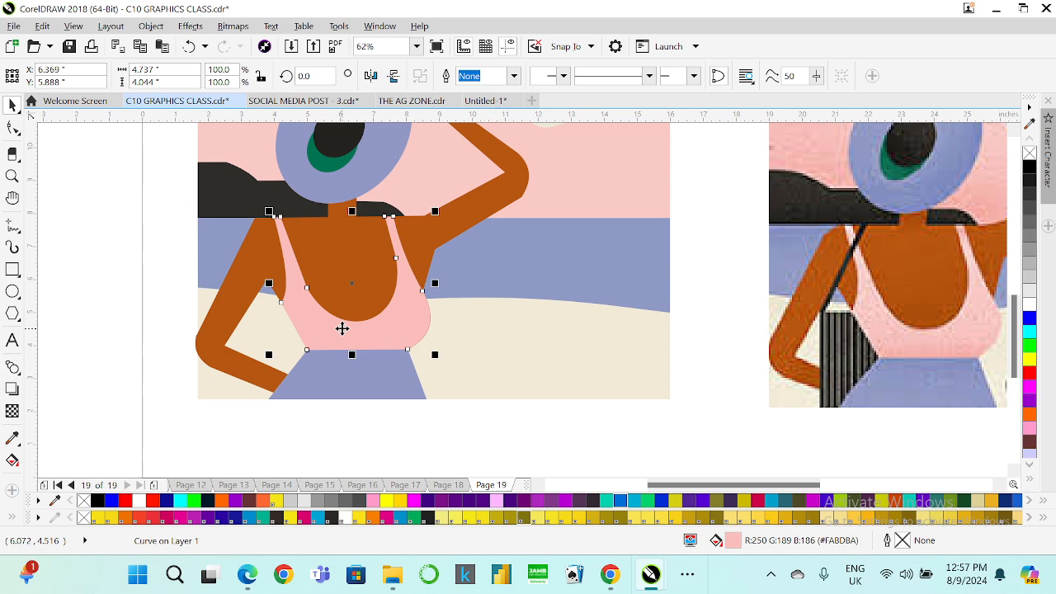
{"action": "key", "text": "F11"}
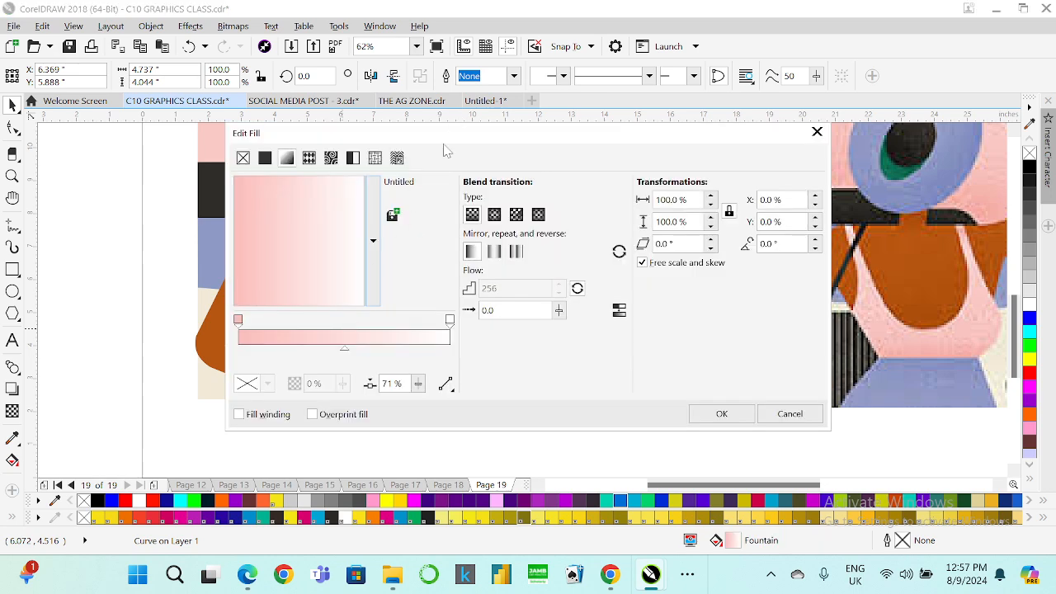
{"action": "left_click", "coordinate": [238, 320]}
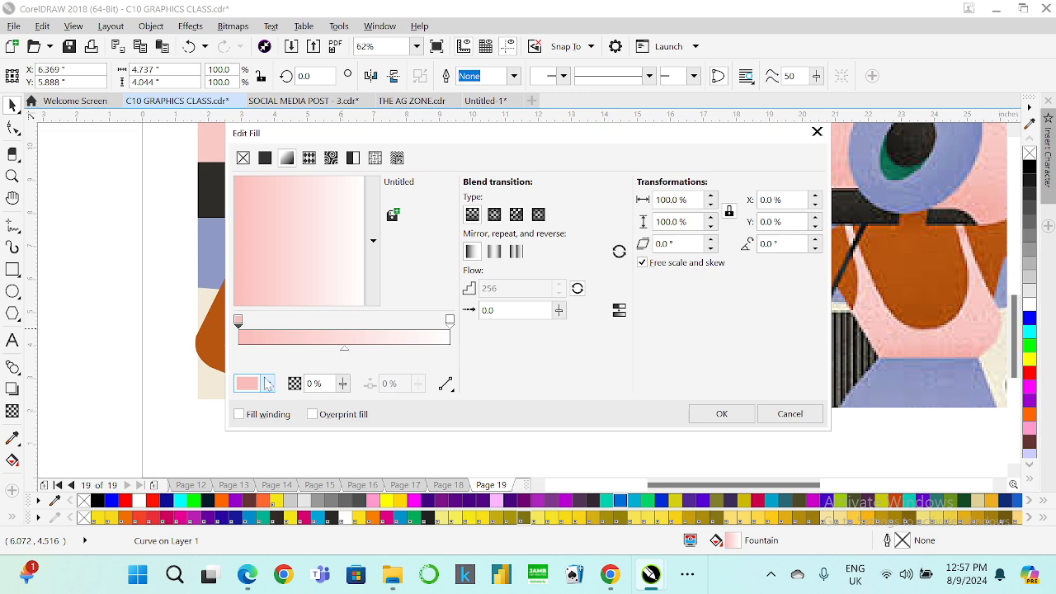
{"action": "left_click", "coordinate": [267, 384]}
{"action": "left_click", "coordinate": [312, 202]}
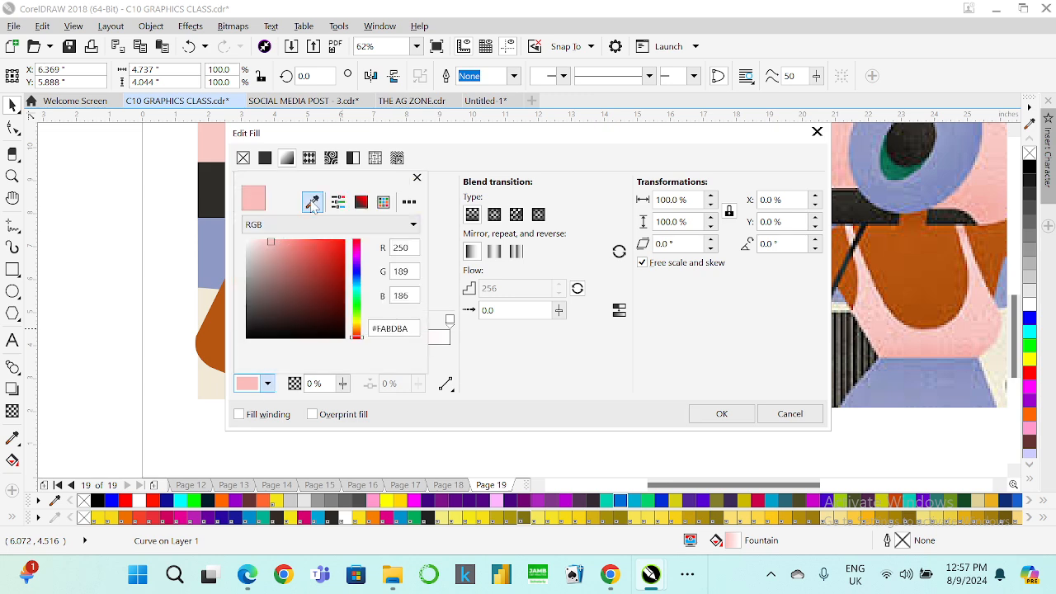
{"action": "left_click", "coordinate": [876, 282]}
{"action": "left_click", "coordinate": [511, 342]}
- Set the fountain fill's end colour to the peach tone sampled from the outer edge of the top in the reference bitmap
{"action": "left_click", "coordinate": [450, 321]}
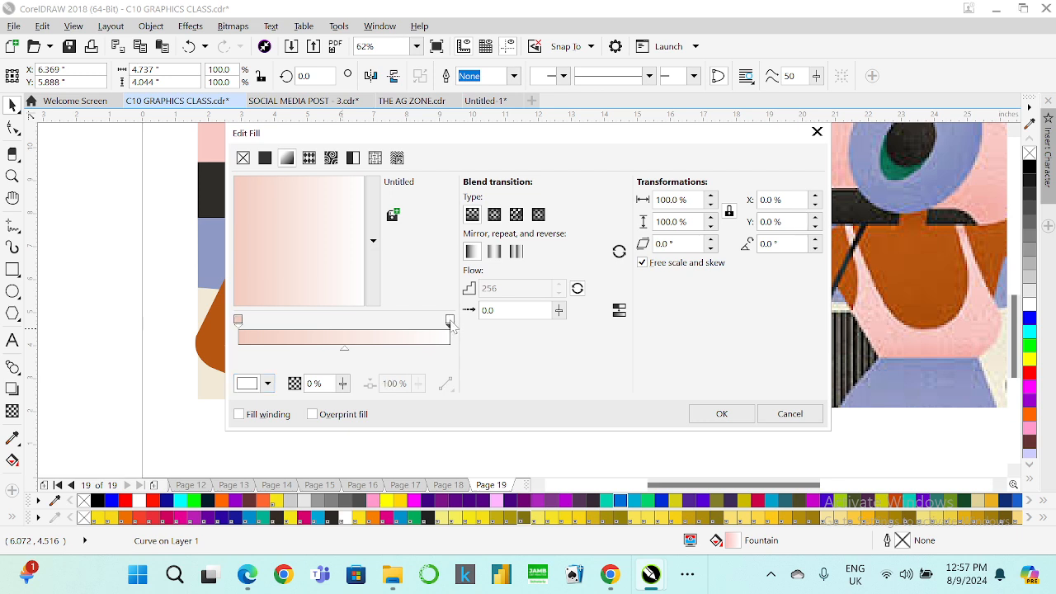
{"action": "left_click", "coordinate": [267, 383]}
{"action": "left_click", "coordinate": [312, 202]}
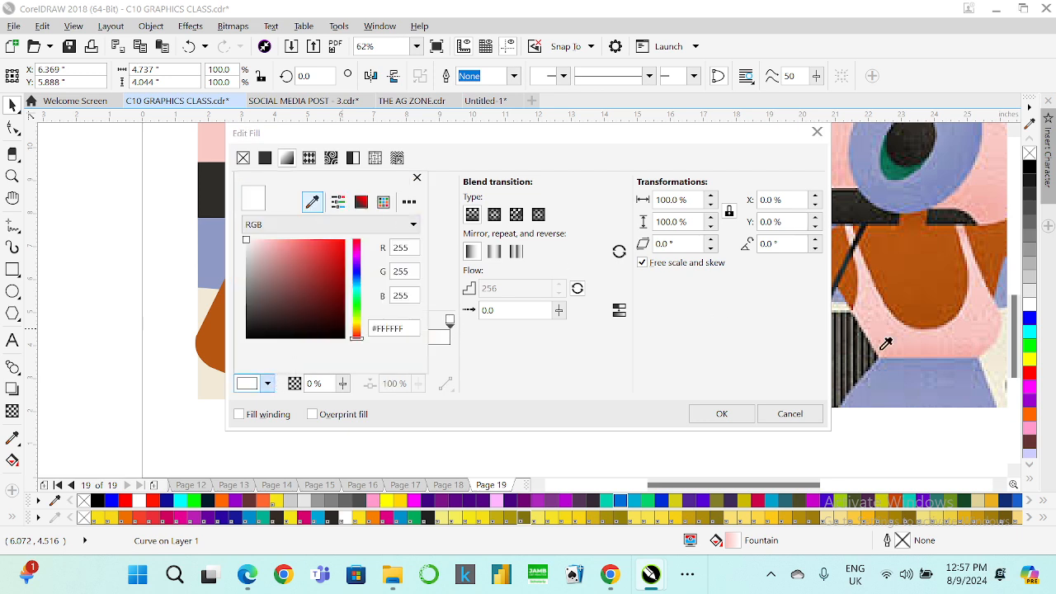
{"action": "left_click", "coordinate": [997, 304]}
{"action": "left_click", "coordinate": [636, 358]}
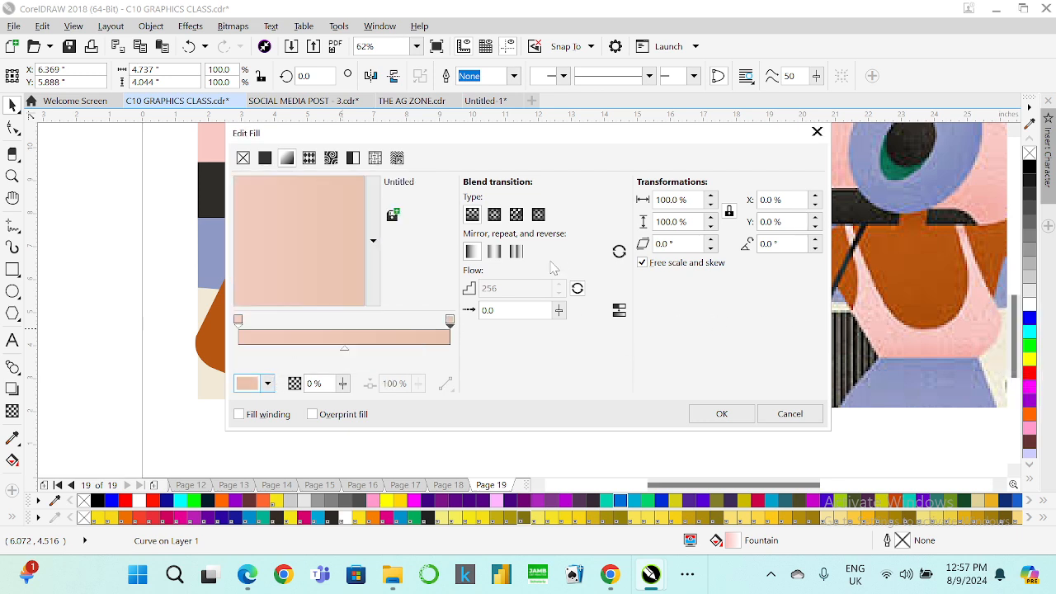
- Apply the top's fountain fill and bulge the pink top's outer curve slightly outward to cover the brown body edge
{"action": "left_click", "coordinate": [720, 417]}
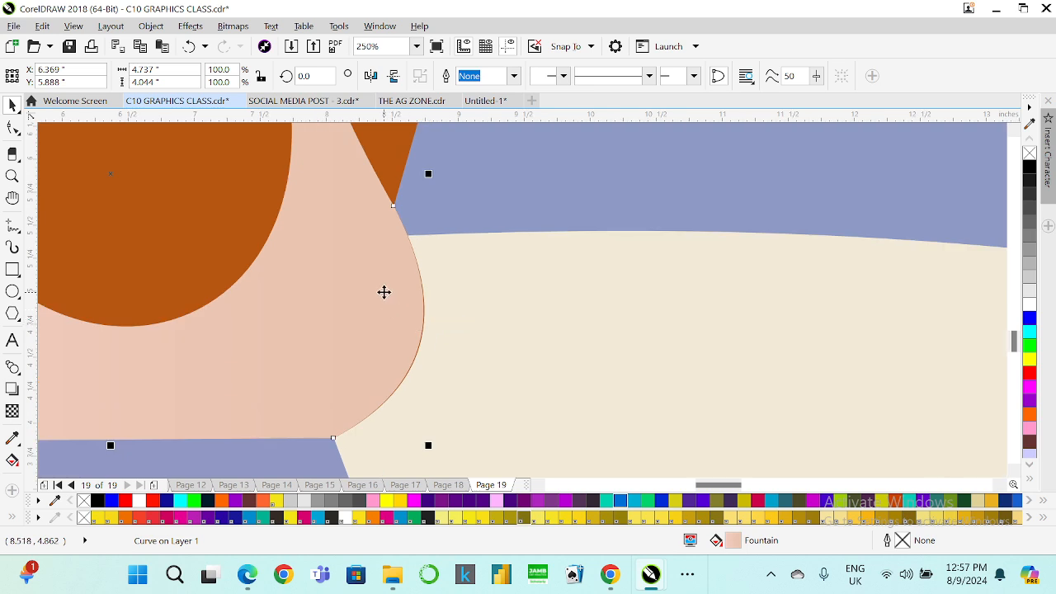
{"action": "left_click", "coordinate": [12, 128]}
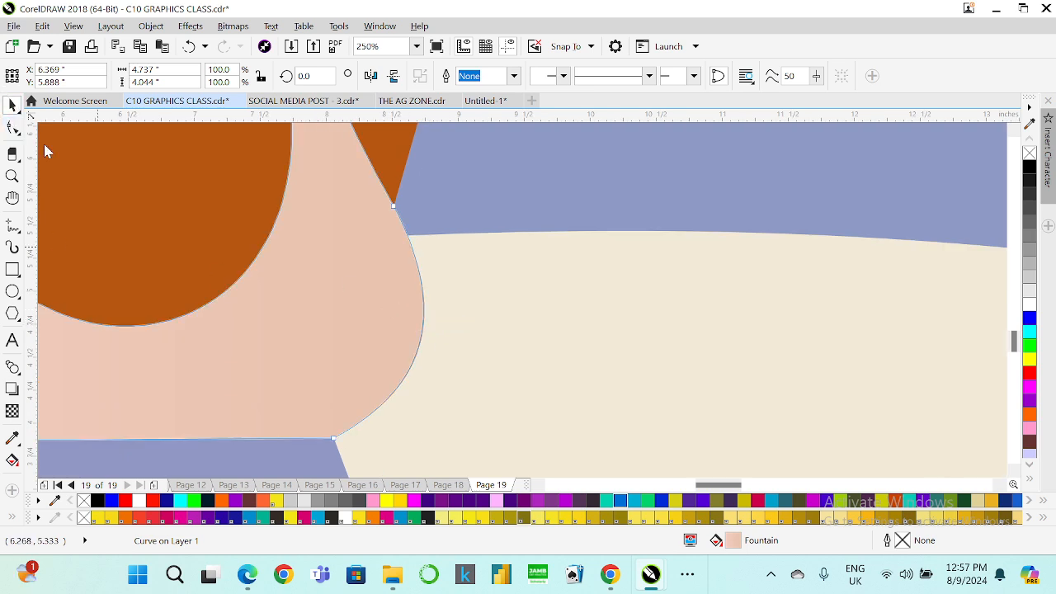
{"action": "left_click", "coordinate": [393, 206]}
{"action": "mouse_move", "coordinate": [444, 308]}
{"action": "left_mouse_down"}
{"action": "mouse_move", "coordinate": [462, 314]}
{"action": "mouse_move", "coordinate": [453, 306]}
{"action": "left_mouse_up"}
{"action": "left_click_drag", "start_coordinate": [430, 390], "coordinate": [434, 397]}
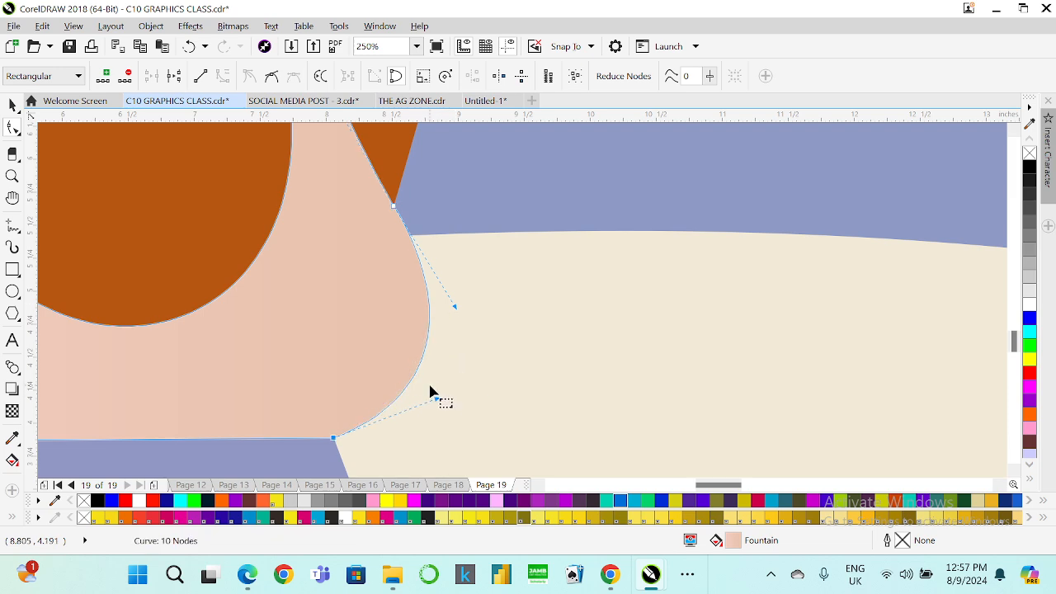
{"action": "scroll", "coordinate": [430, 361], "scroll_direction": "down", "scroll_amount": 1}
{"action": "left_click", "coordinate": [12, 104]}
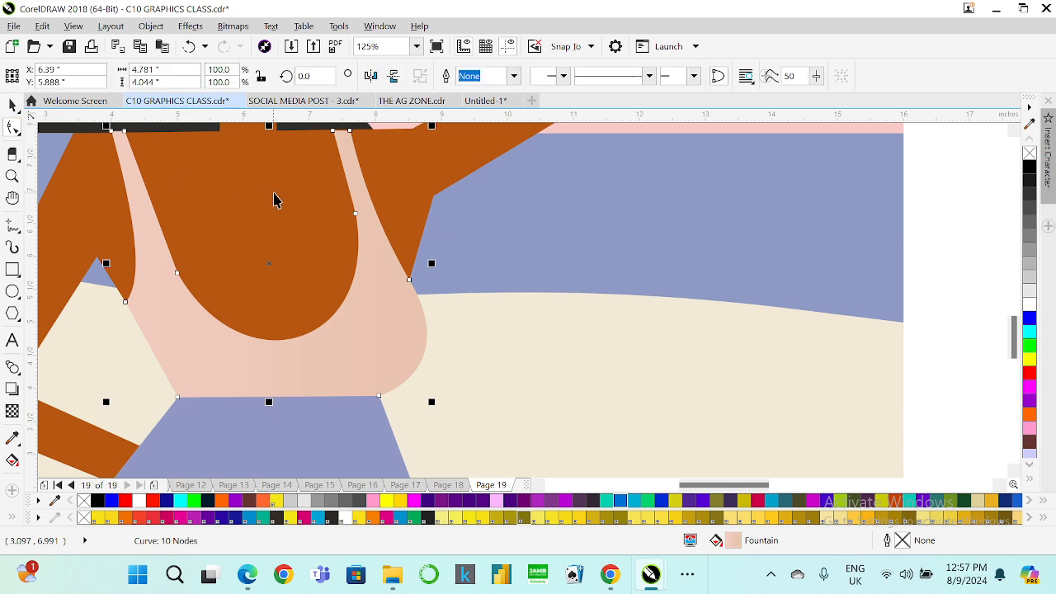
{"action": "scroll", "coordinate": [276, 202], "scroll_direction": "down", "scroll_amount": 1}
{"action": "left_click", "coordinate": [371, 394]}
{"action": "scroll", "coordinate": [302, 349], "scroll_direction": "down", "scroll_amount": 1}
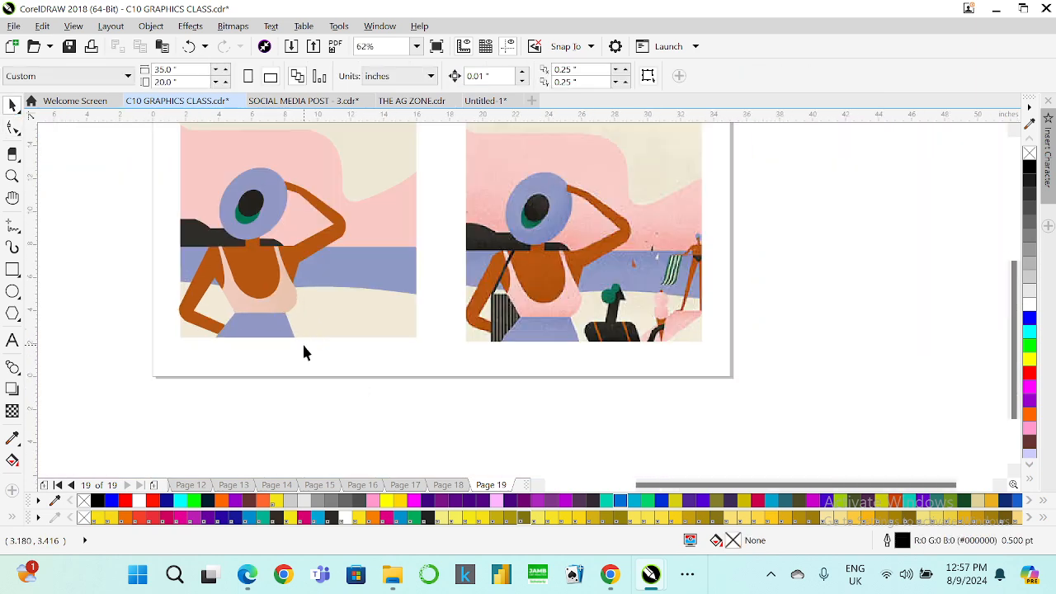
- Shift the two outer nodes of the woman's lowered elbow inward so the arm stays within the background's edge
{"action": "scroll", "coordinate": [195, 296], "scroll_direction": "up", "scroll_amount": 1}
{"action": "left_click", "coordinate": [165, 335]}
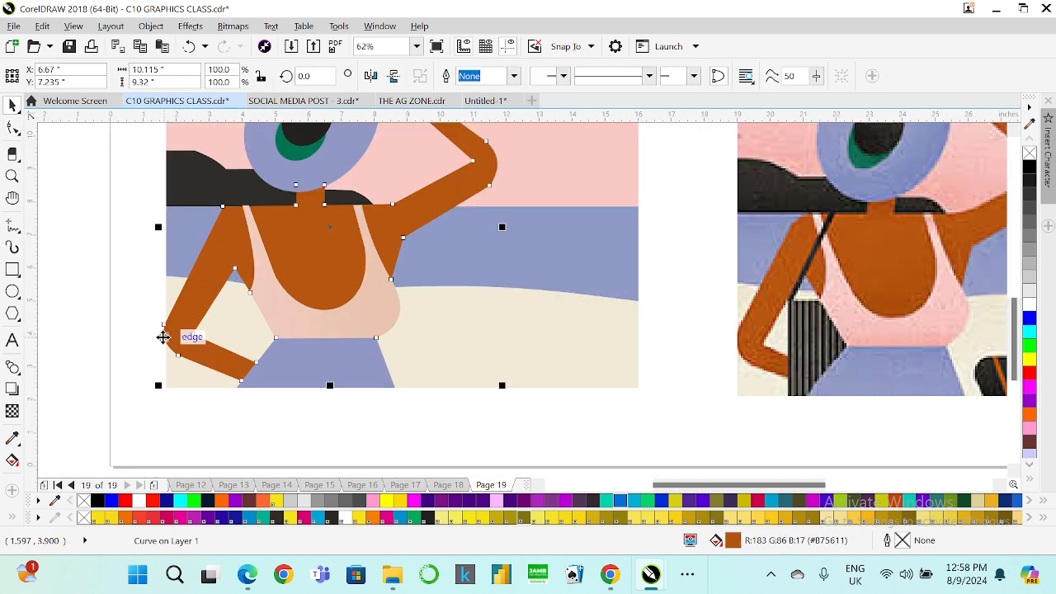
{"action": "scroll", "coordinate": [161, 338], "scroll_direction": "up", "scroll_amount": 3}
{"action": "scroll", "coordinate": [194, 345], "scroll_direction": "down", "scroll_amount": 2}
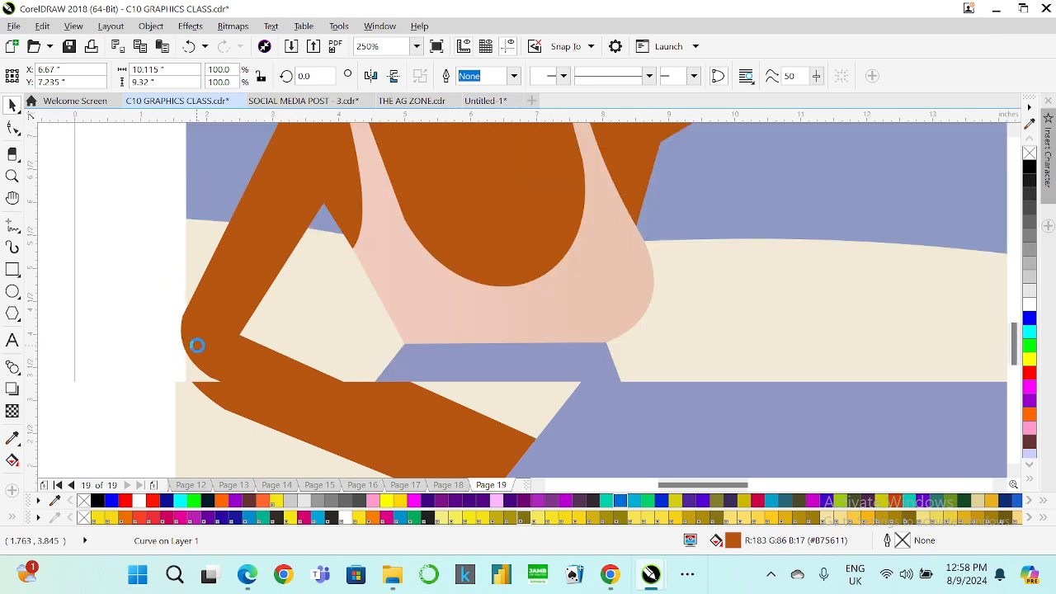
{"action": "left_click", "coordinate": [12, 128]}
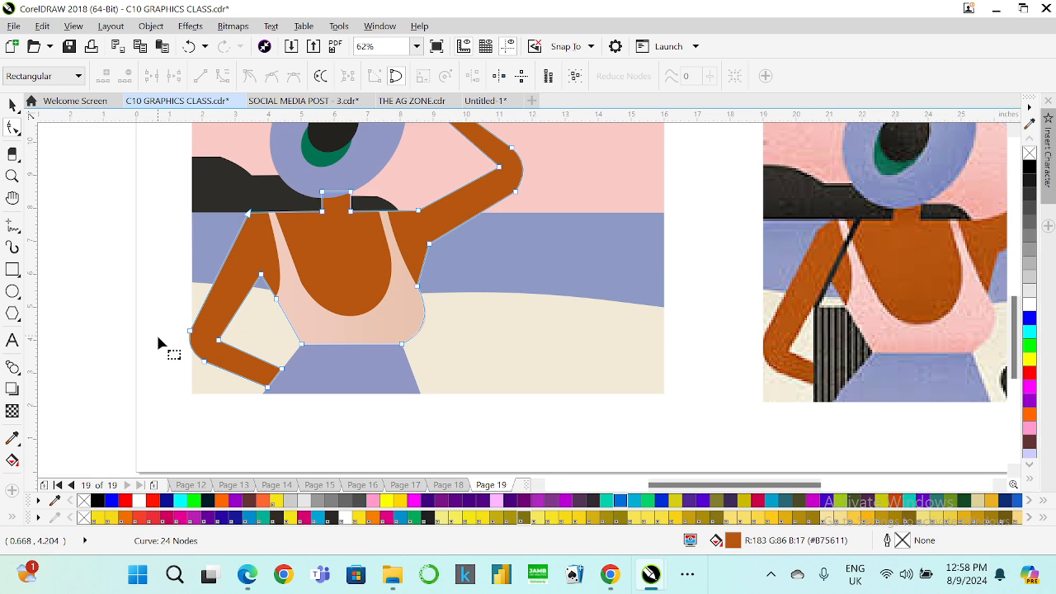
{"action": "scroll", "coordinate": [160, 342], "scroll_direction": "up", "scroll_amount": 1}
{"action": "left_click_drag", "start_coordinate": [193, 288], "coordinate": [272, 401]}
{"action": "scroll", "coordinate": [241, 382], "scroll_direction": "up", "scroll_amount": 1}
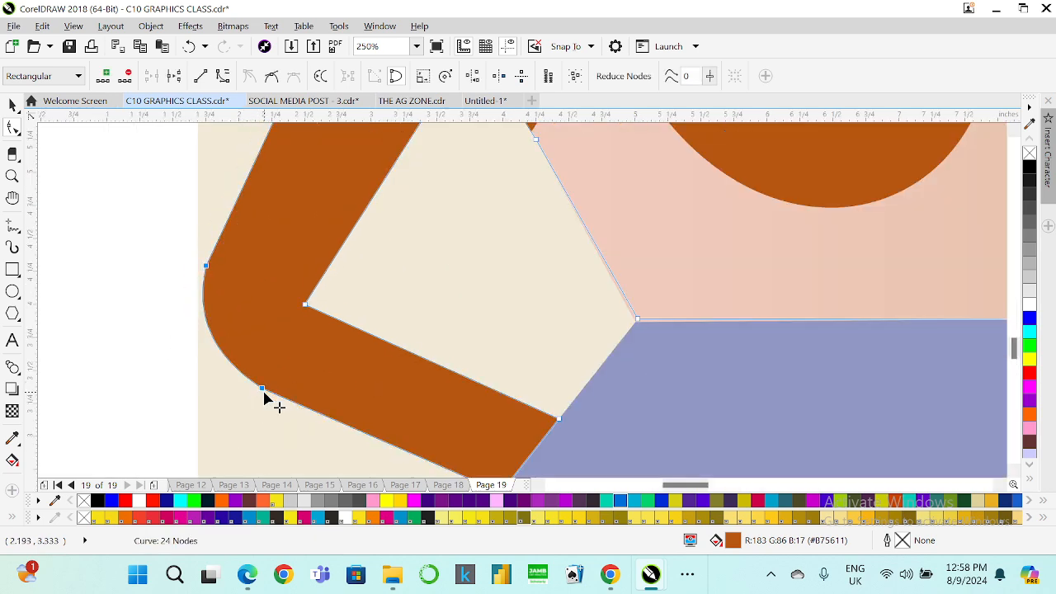
{"action": "left_click", "coordinate": [12, 103]}
{"action": "scroll", "coordinate": [160, 302], "scroll_direction": "down", "scroll_amount": 6}
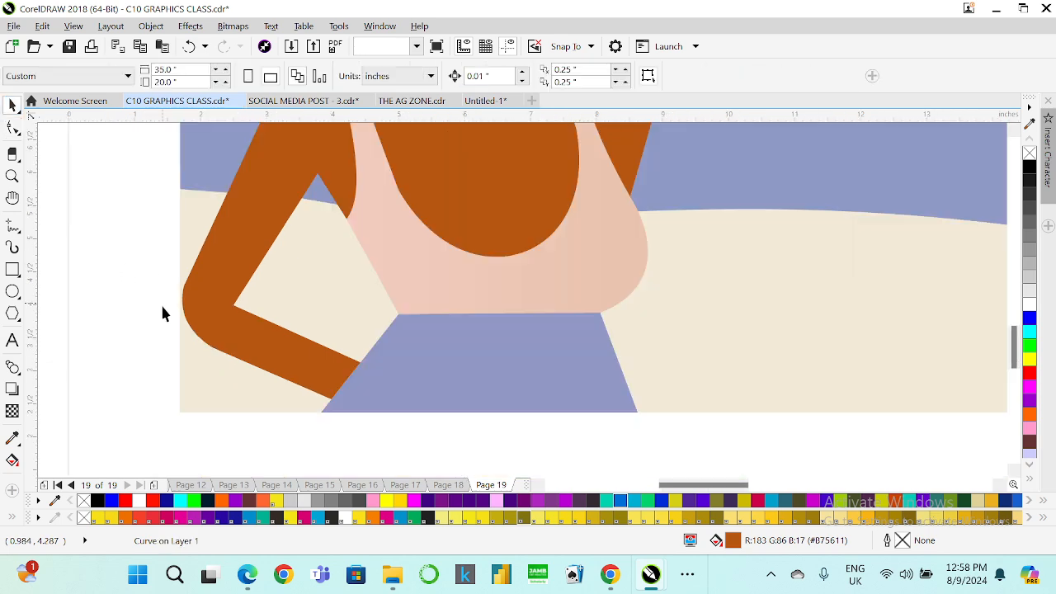
- Delete the reference bitmap beside the traced illustration
{"action": "scroll", "coordinate": [219, 284], "scroll_direction": "up", "scroll_amount": 1}
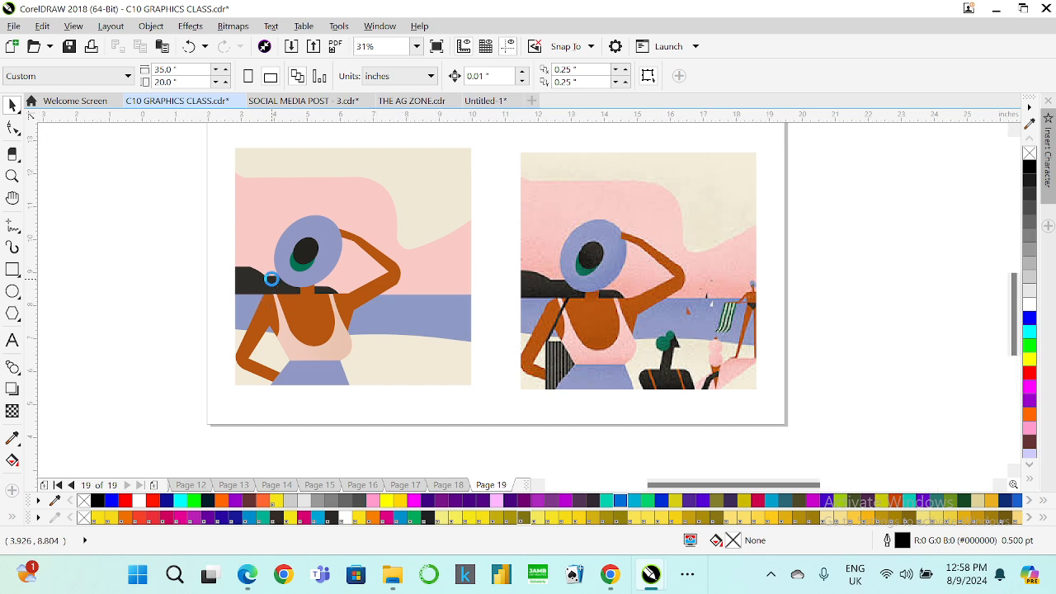
{"action": "scroll", "coordinate": [269, 287], "scroll_direction": "up", "scroll_amount": 2}
{"action": "scroll", "coordinate": [272, 285], "scroll_direction": "down", "scroll_amount": 2}
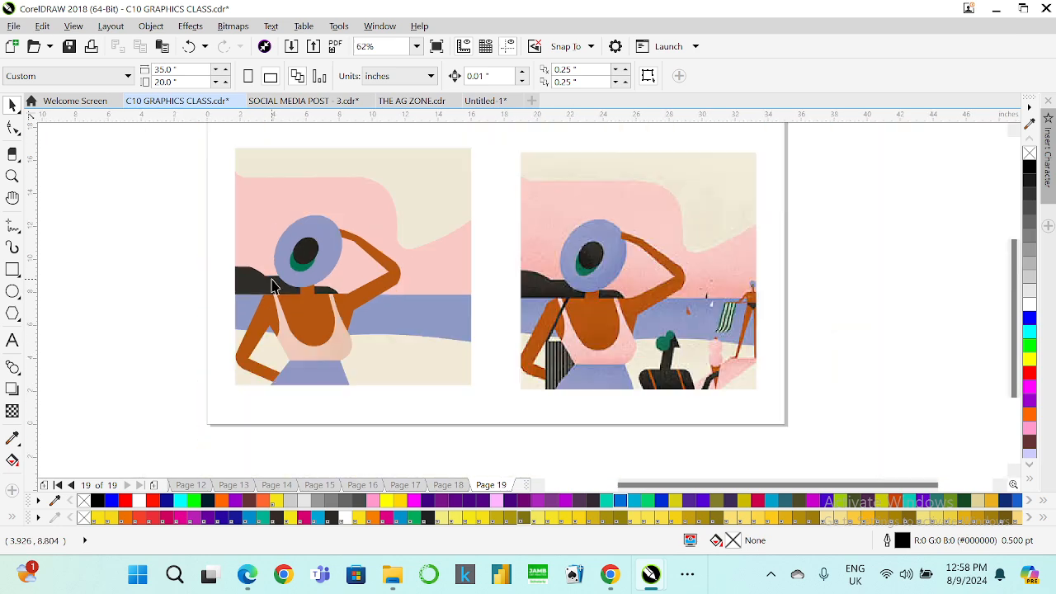
{"action": "left_click", "coordinate": [601, 262]}
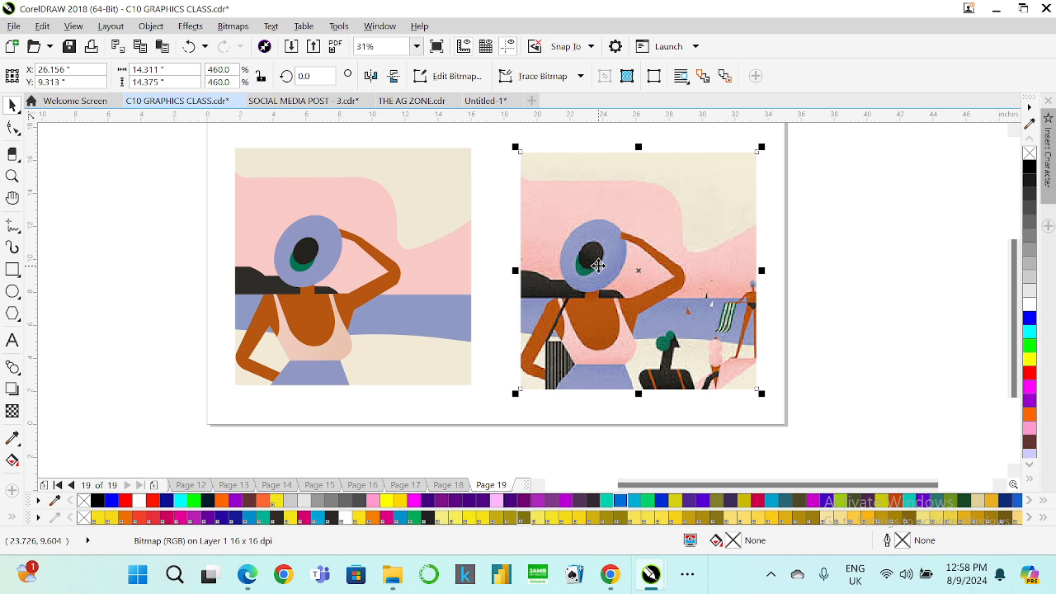
{"action": "key", "text": "Delete"}
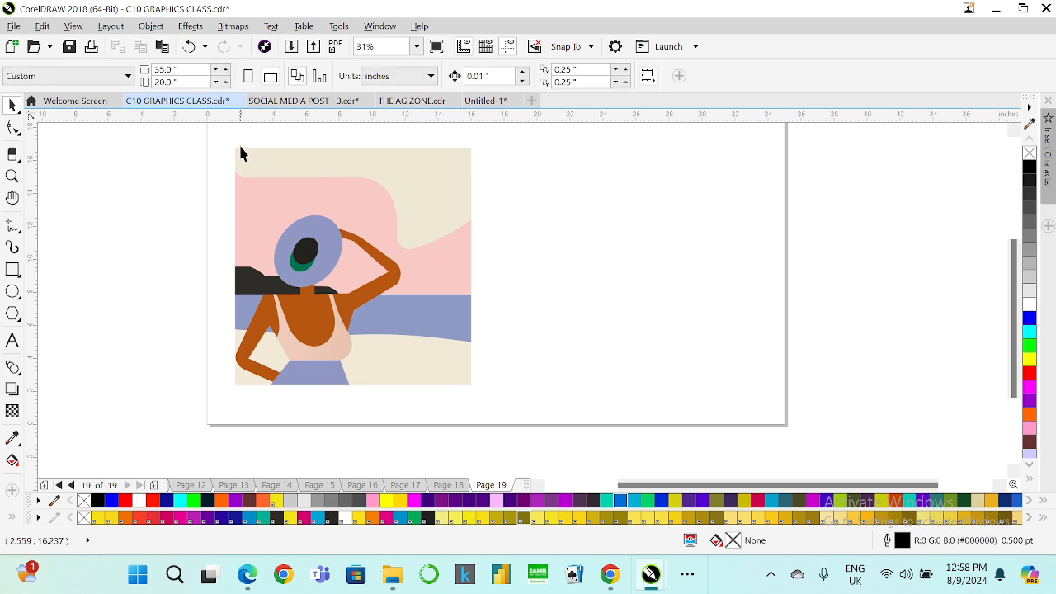
- Enlarge the whole illustration from its centre to about 17.3 by 17.4 inches and move it slightly in from the page edge
{"action": "left_click_drag", "start_coordinate": [227, 136], "coordinate": [491, 403]}
{"action": "scroll", "coordinate": [490, 404], "scroll_direction": "down", "scroll_amount": 2}
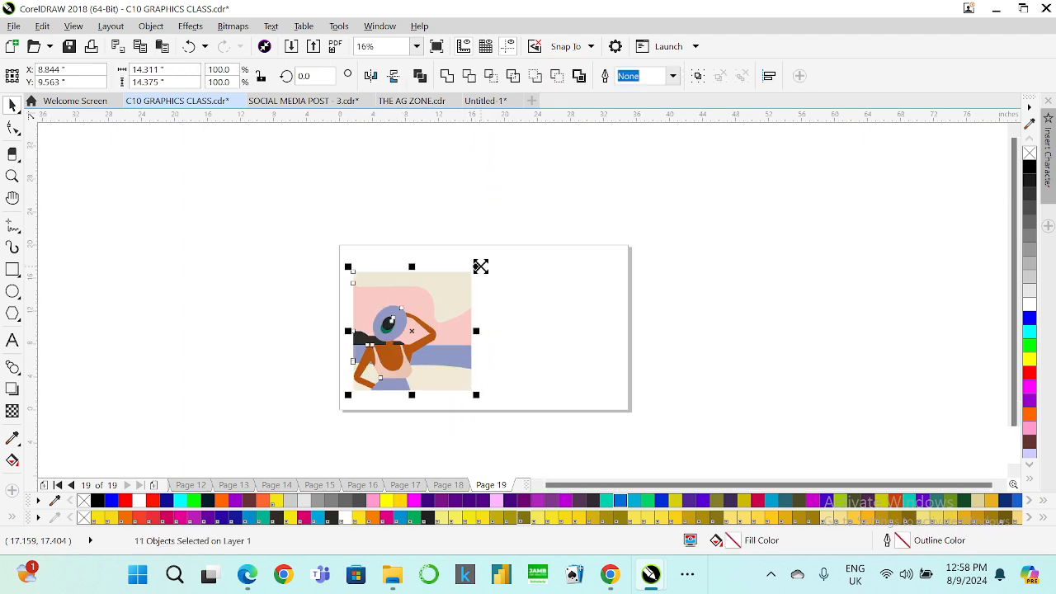
{"action": "mouse_move", "coordinate": [482, 266]}
{"action": "left_mouse_down"}
{"action": "mouse_move", "coordinate": [498, 253]}
{"action": "mouse_move", "coordinate": [481, 264]}
{"action": "left_mouse_up"}
{"action": "scroll", "coordinate": [391, 329], "scroll_direction": "up", "scroll_amount": 2}
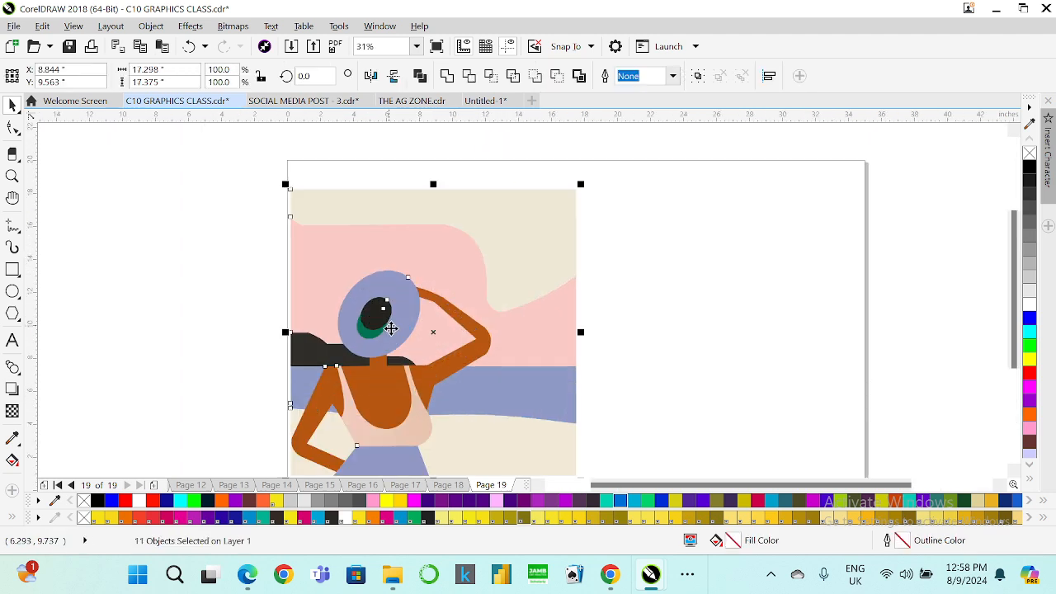
{"action": "left_click_drag", "start_coordinate": [391, 328], "coordinate": [401, 326]}
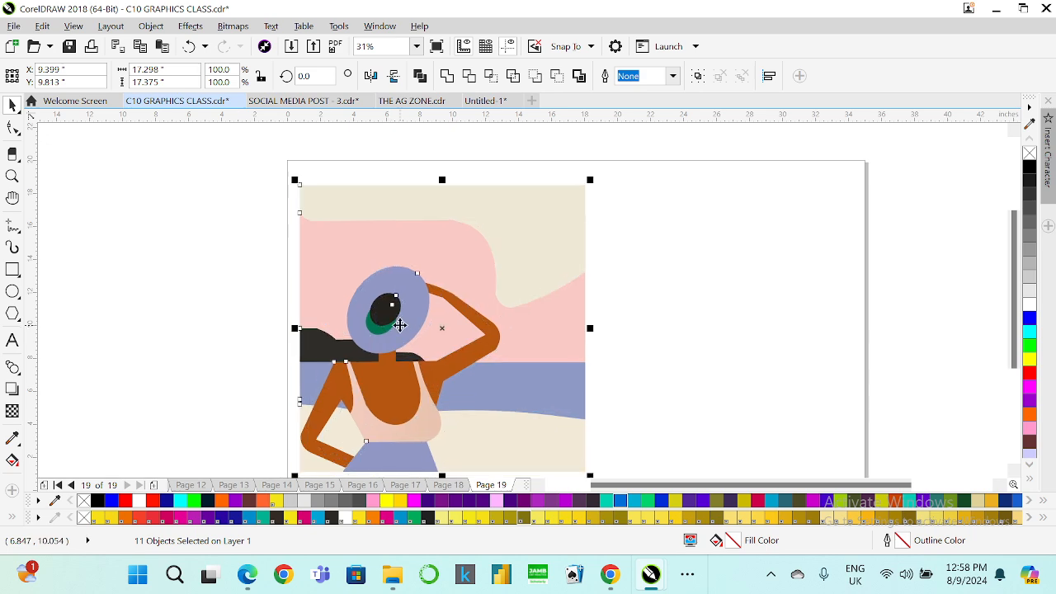
{"action": "left_click", "coordinate": [667, 330]}
- Try the background's pink and the top's peach as sampled fills for the hat's green ellipse
{"action": "left_click", "coordinate": [12, 438]}
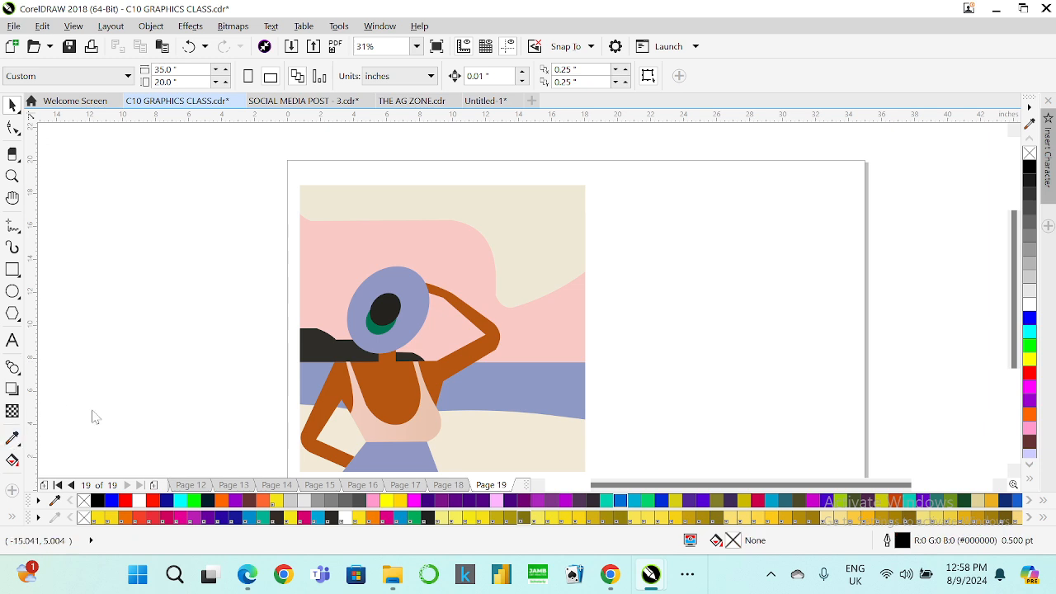
{"action": "left_click", "coordinate": [551, 326]}
{"action": "left_click", "coordinate": [381, 327]}
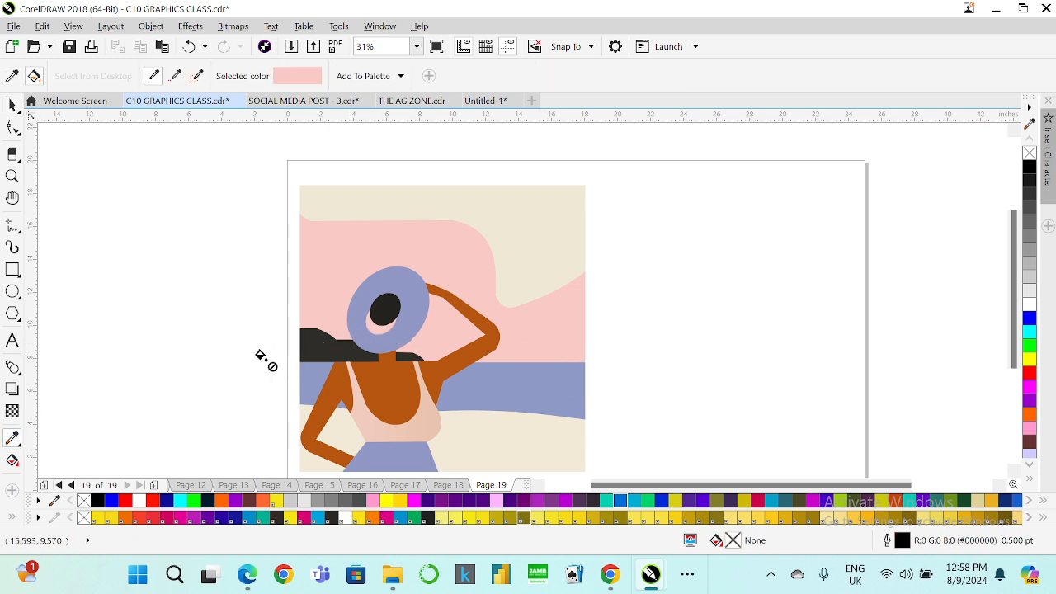
{"action": "scroll", "coordinate": [299, 297], "scroll_direction": "down", "scroll_amount": 2}
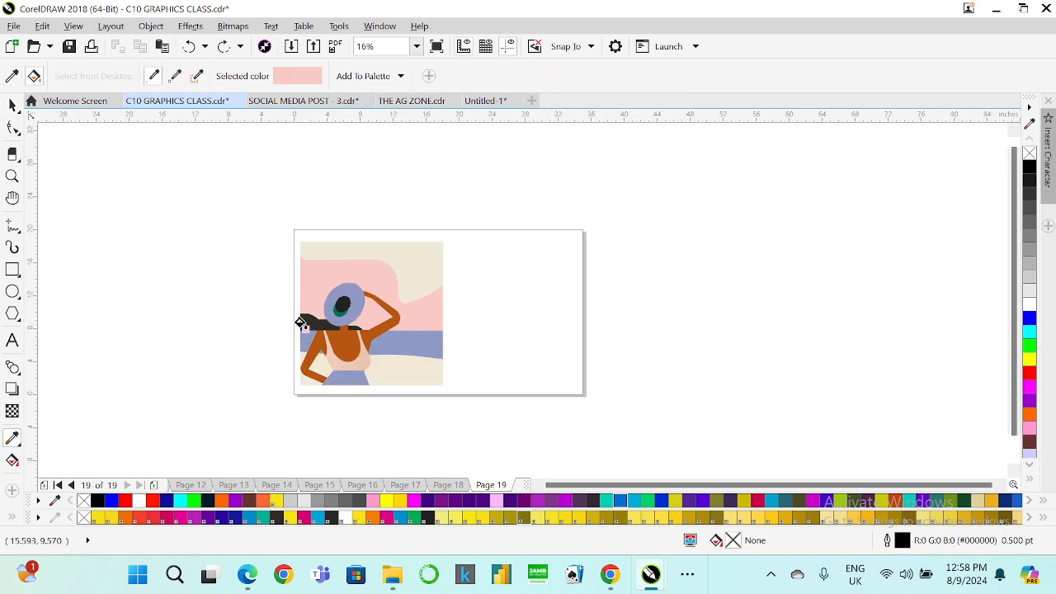
{"action": "scroll", "coordinate": [330, 347], "scroll_direction": "up", "scroll_amount": 2}
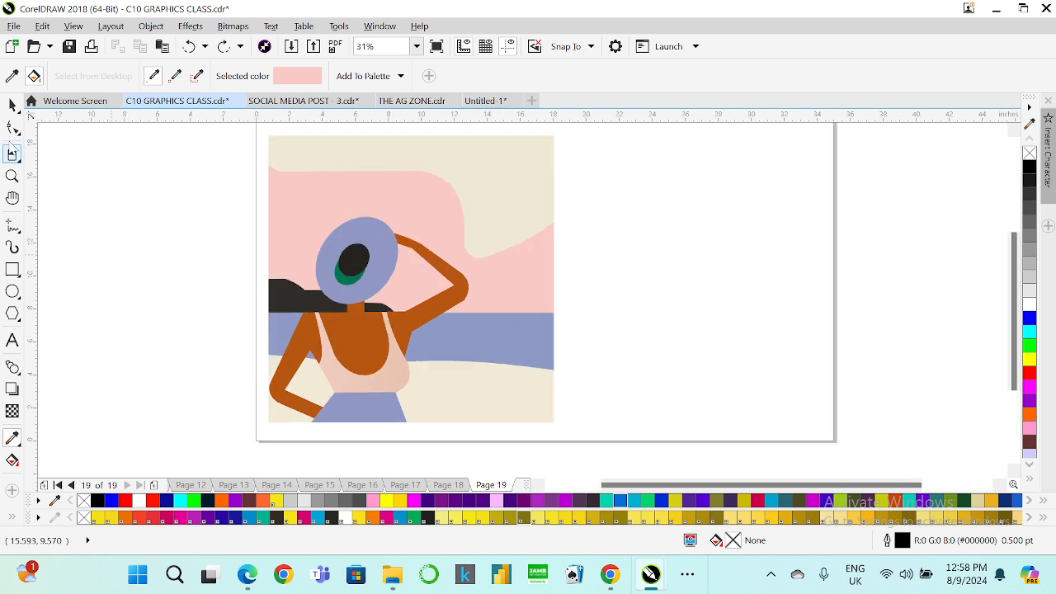
{"action": "left_click", "coordinate": [11, 75]}
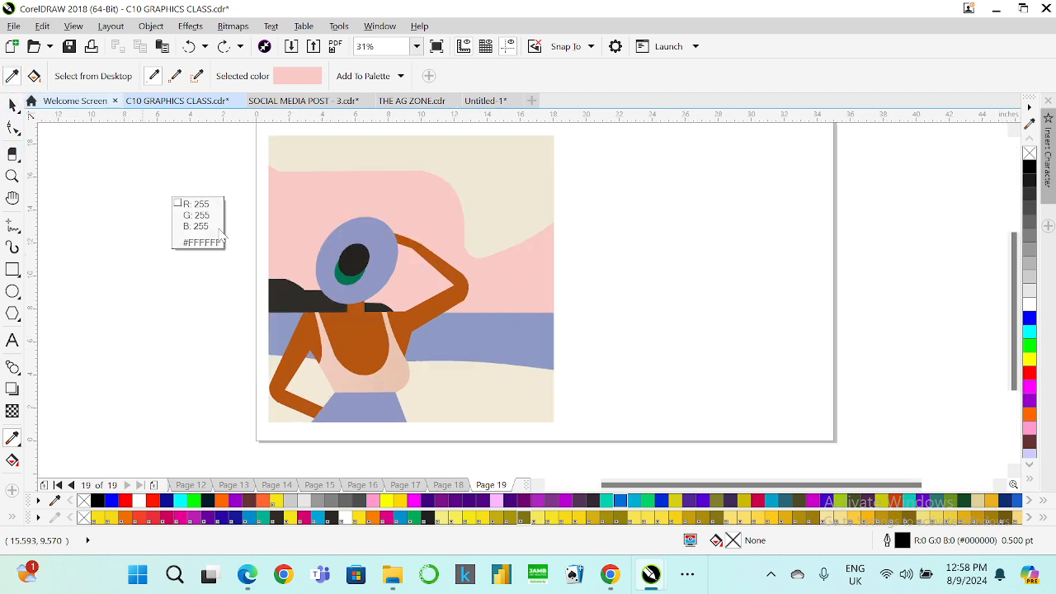
{"action": "left_click", "coordinate": [412, 373]}
{"action": "left_click", "coordinate": [342, 278]}
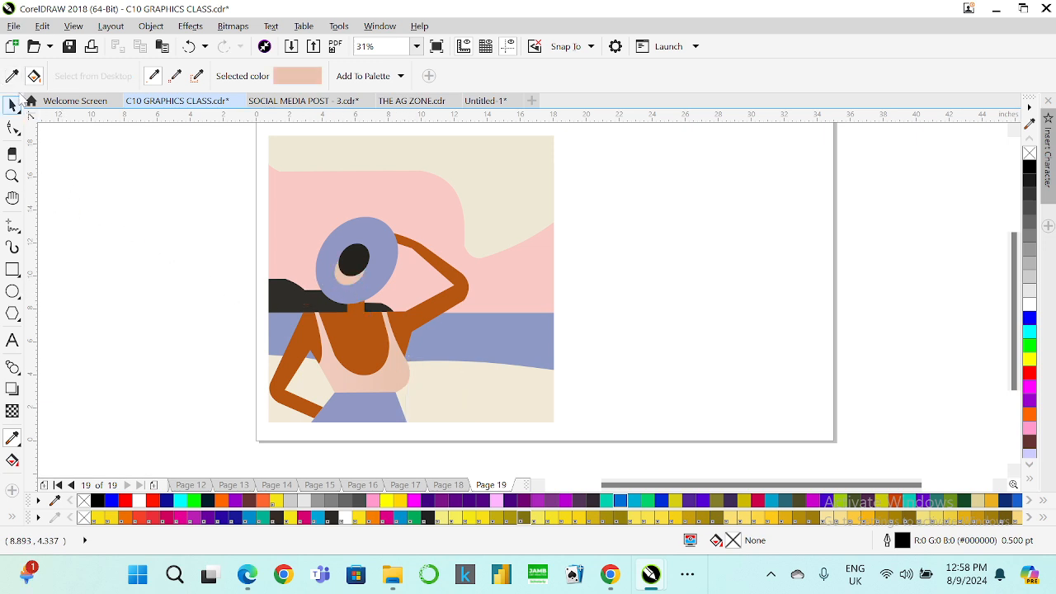
- Fill the hat's inner ellipse behind the black one with the beige sampled from the upper background
{"action": "left_click", "coordinate": [11, 76]}
{"action": "left_click", "coordinate": [525, 165]}
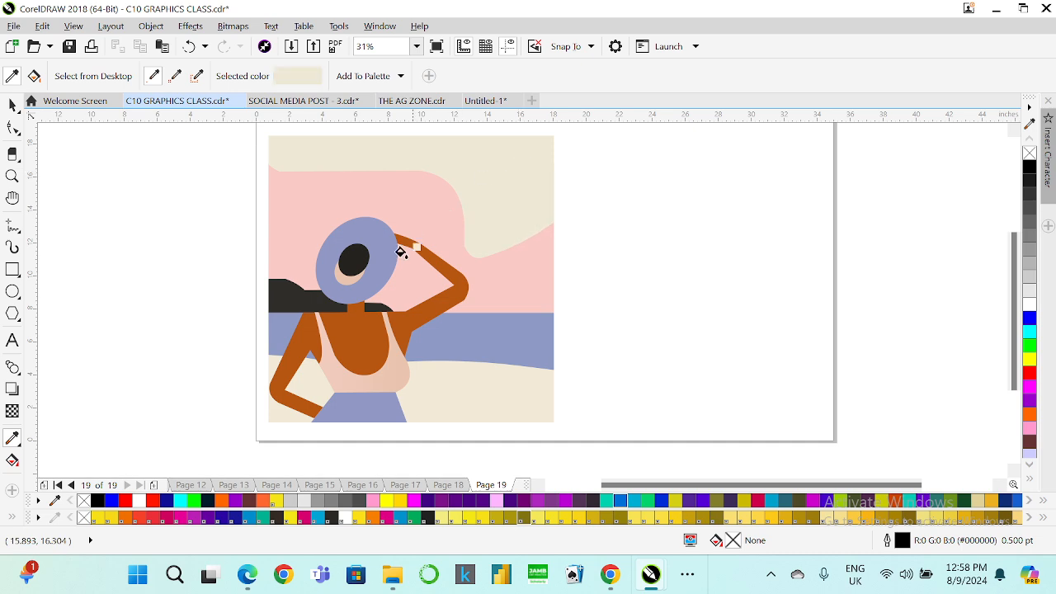
{"action": "left_click", "coordinate": [345, 276]}
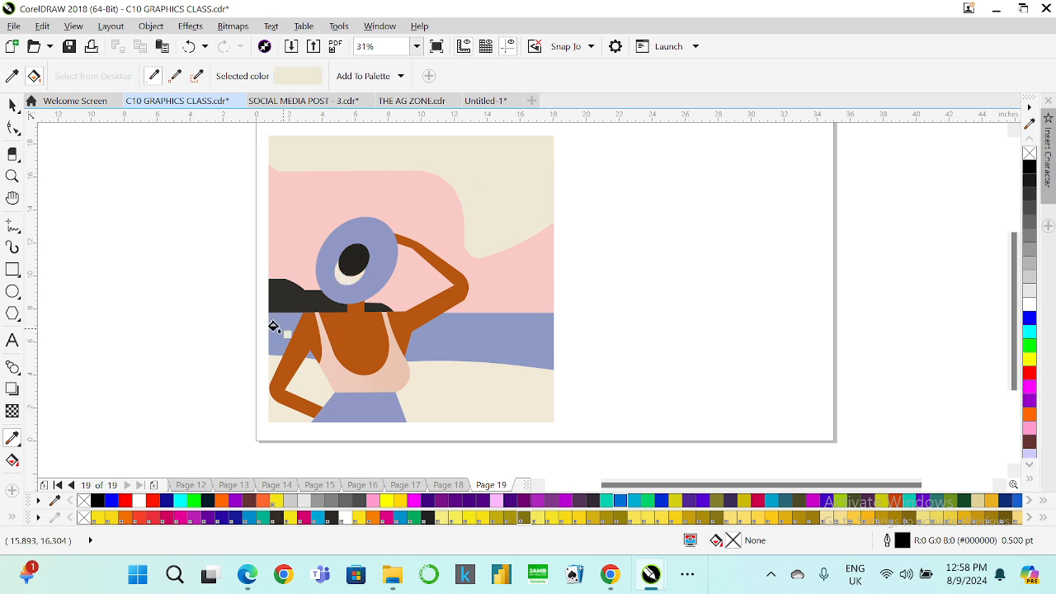
{"action": "left_click", "coordinate": [13, 104]}
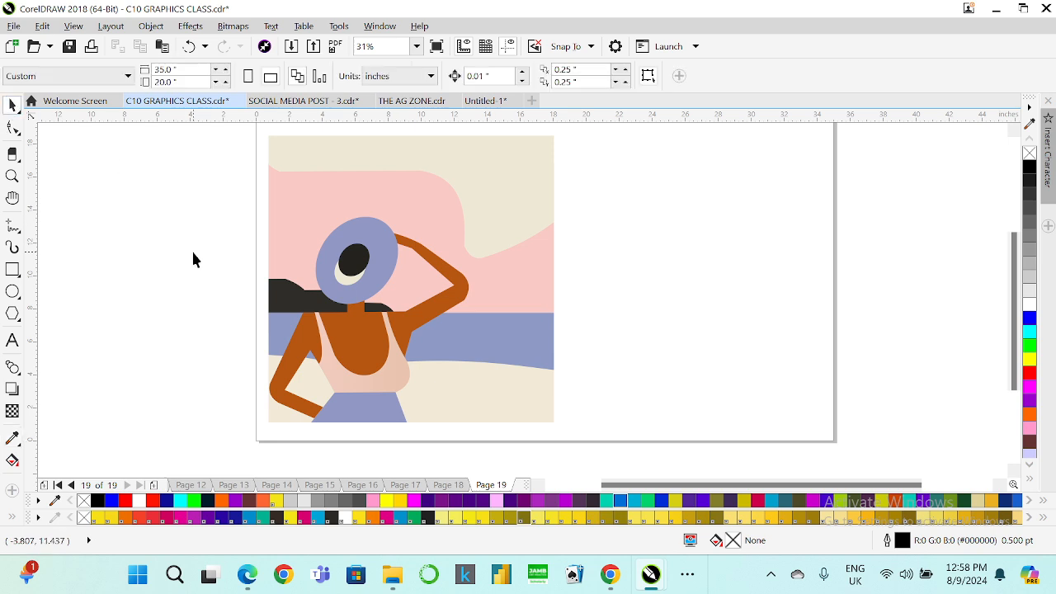
- Group all shapes of the illustration and place a duplicate of the group beside the original
{"action": "key", "text": "ctrl+a"}
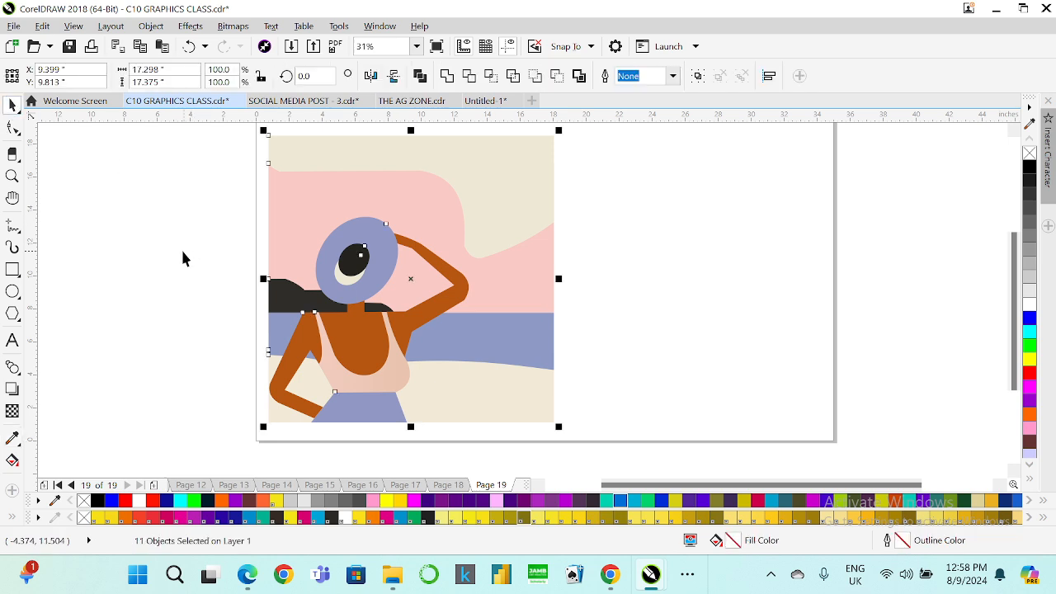
{"action": "key", "text": "ctrl+g"}
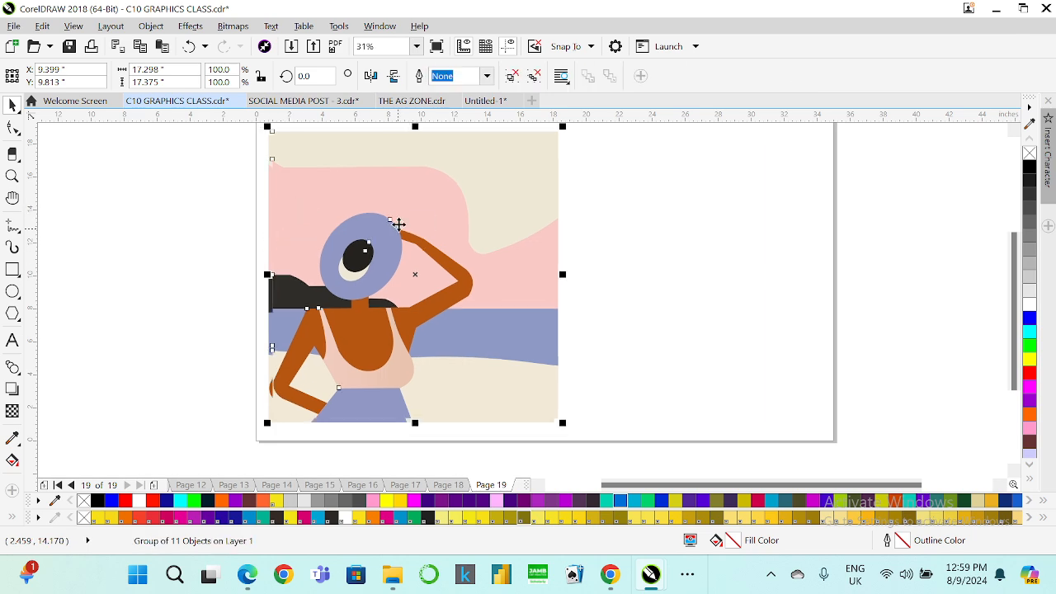
{"action": "left_click_drag", "start_coordinate": [430, 227], "coordinate": [689, 220]}
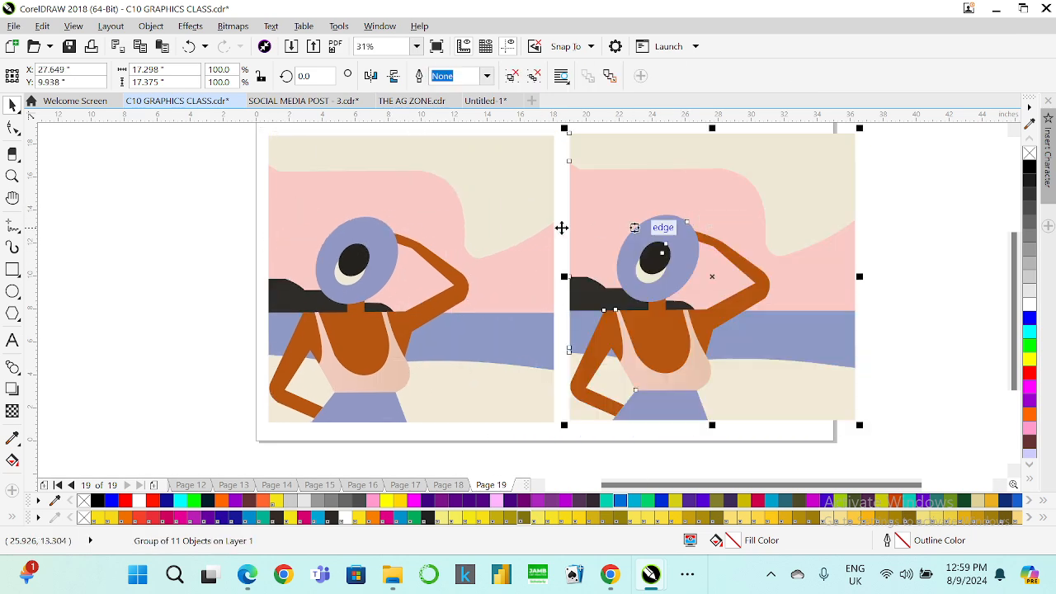
- Convert the original group to a 300 dpi RGB Color (24-bit) bitmap with anti-aliasing and a transparent background
{"action": "left_click", "coordinate": [420, 230]}
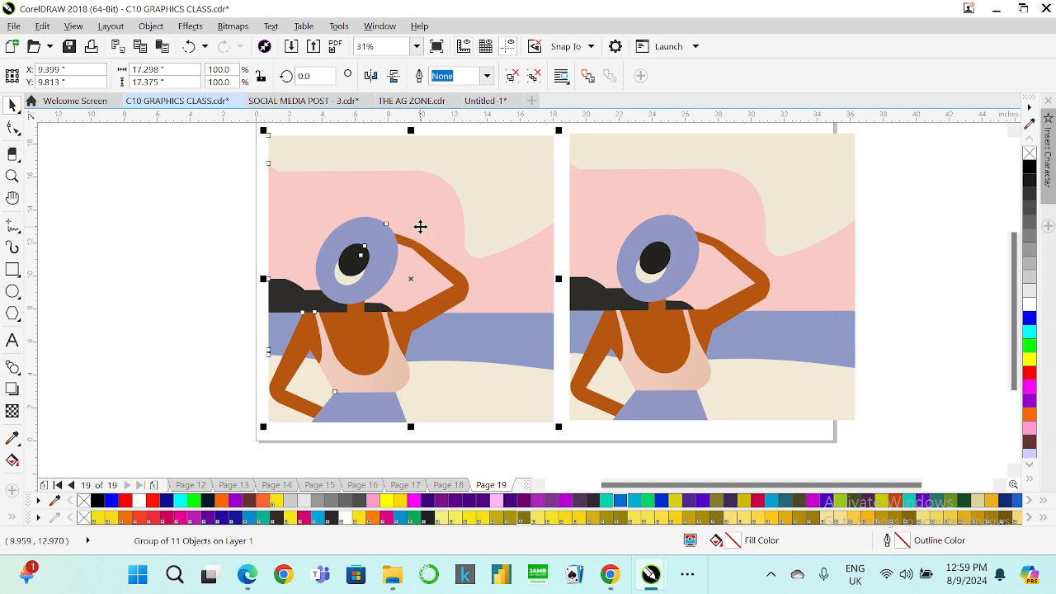
{"action": "left_click", "coordinate": [233, 27]}
{"action": "mouse_move", "coordinate": [278, 198]}
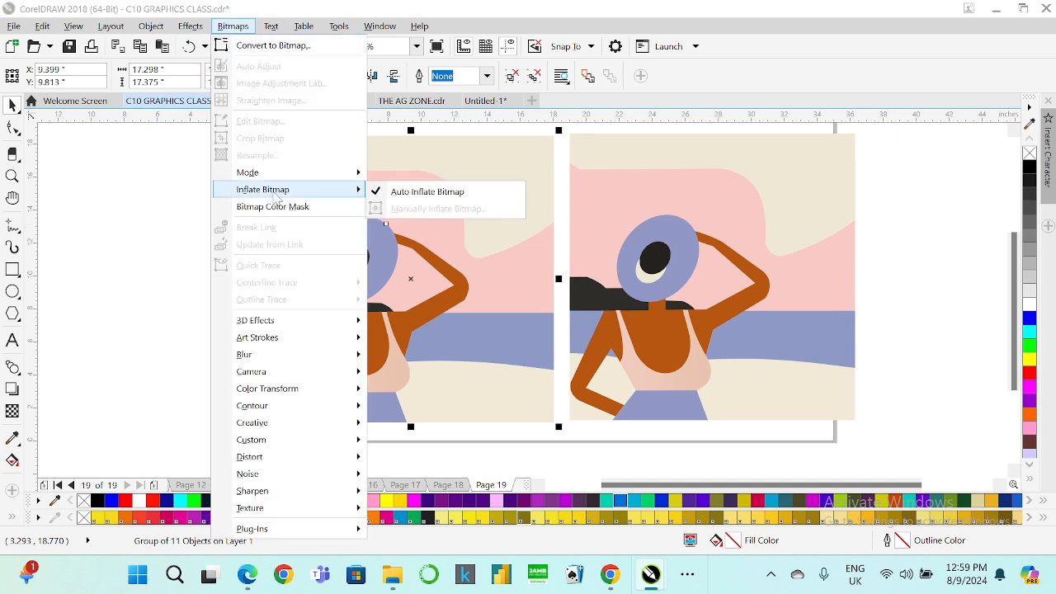
{"action": "left_click", "coordinate": [273, 46]}
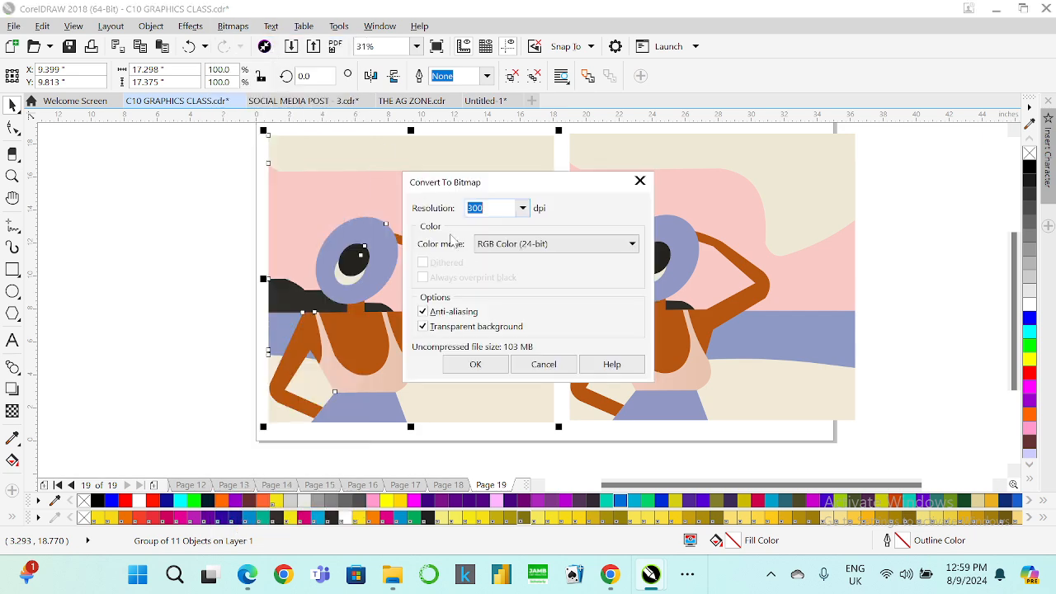
{"action": "left_click", "coordinate": [483, 365]}
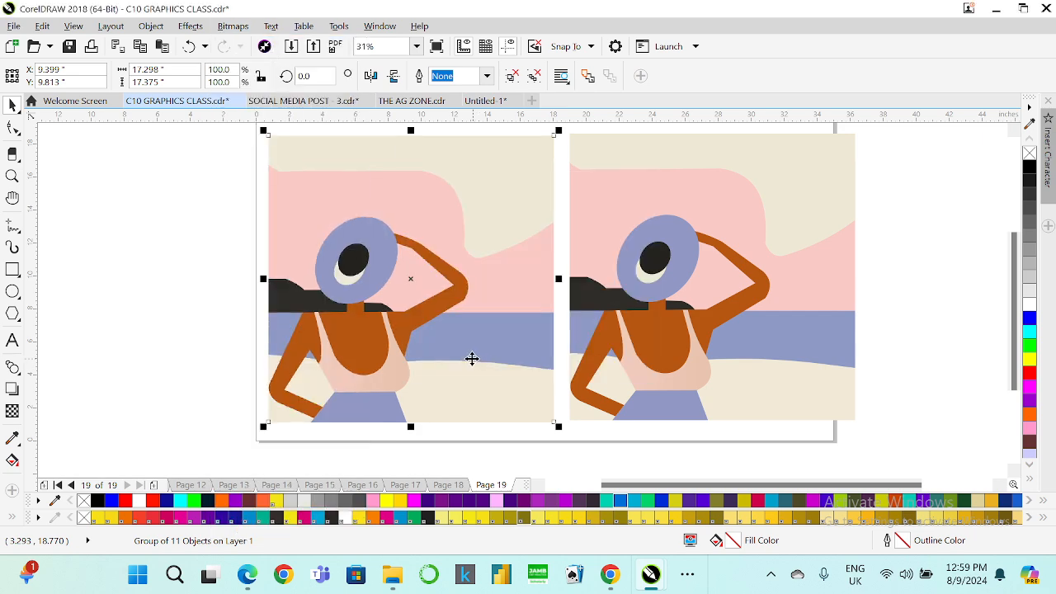
- Add Gaussian noise to the bitmap with level 30 and density 50, sampling the top's peach as noise colour but choosing Random color mode
{"action": "left_click", "coordinate": [234, 26]}
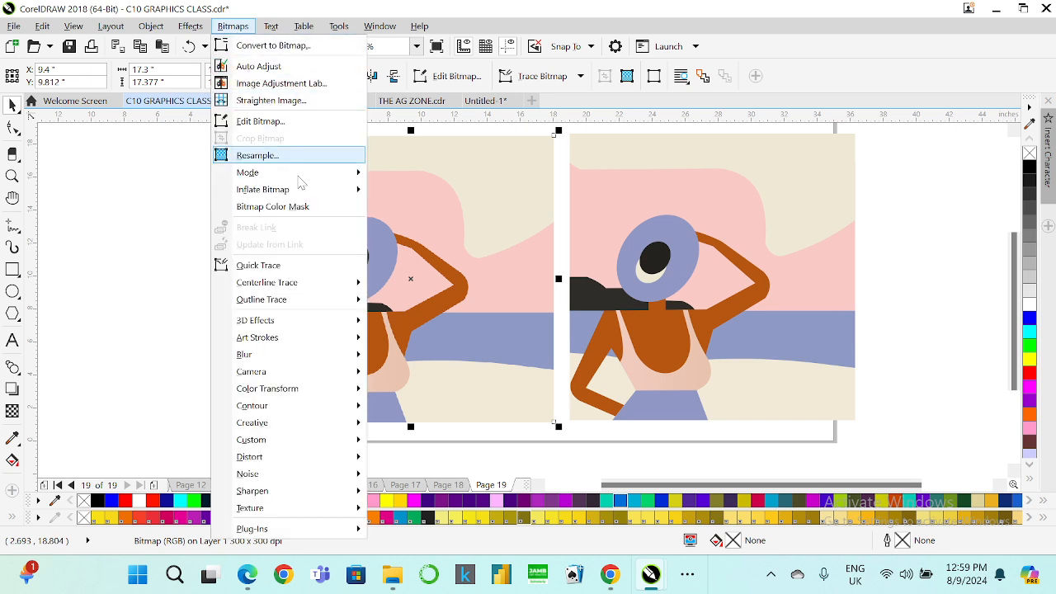
{"action": "mouse_move", "coordinate": [307, 327]}
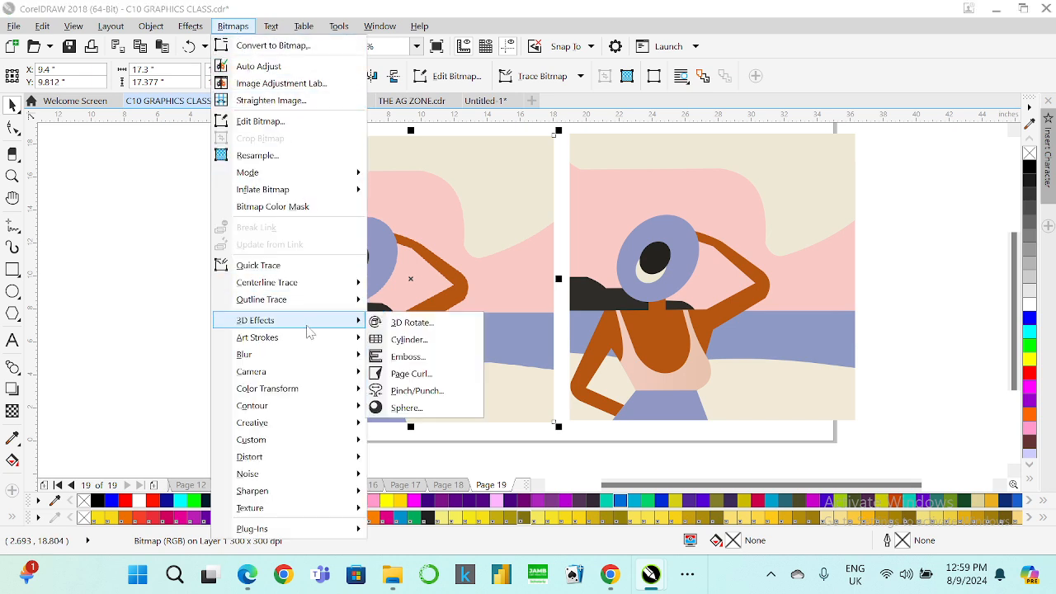
{"action": "mouse_move", "coordinate": [342, 477]}
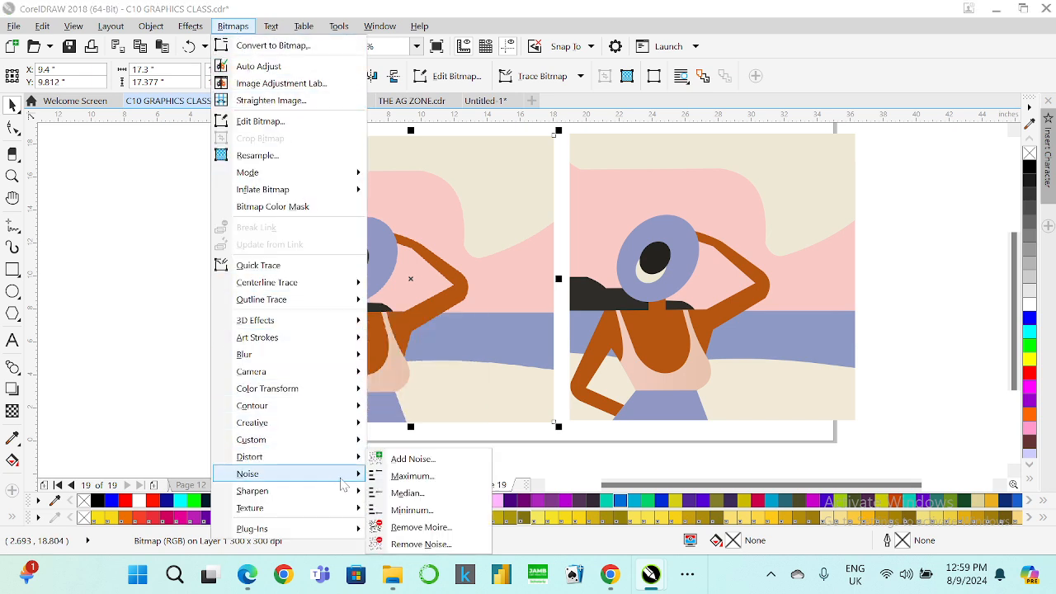
{"action": "left_click", "coordinate": [410, 459]}
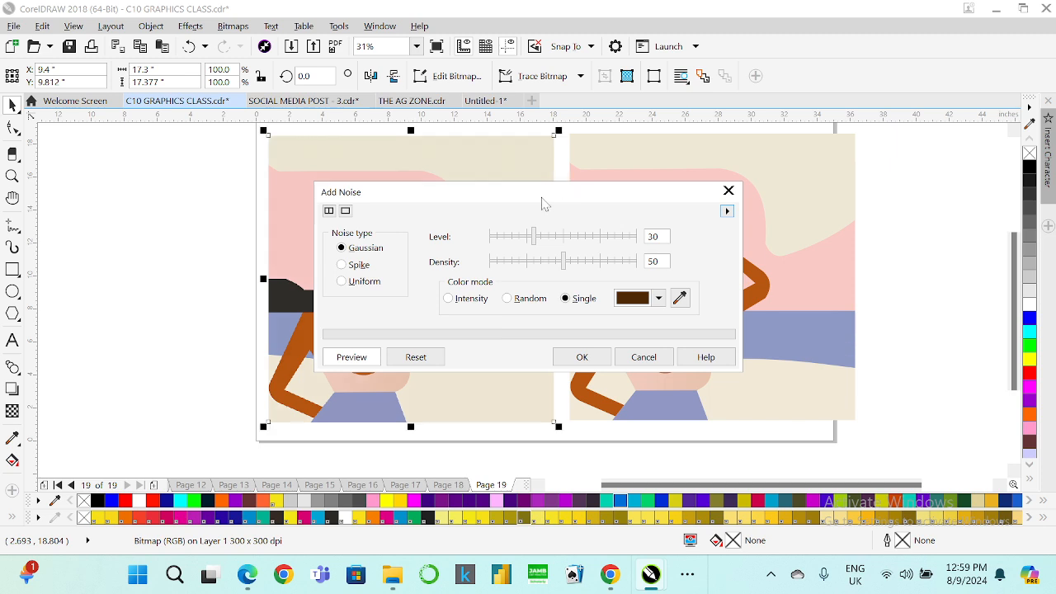
{"action": "left_click_drag", "start_coordinate": [528, 200], "coordinate": [692, 193]}
{"action": "left_click", "coordinate": [823, 292]}
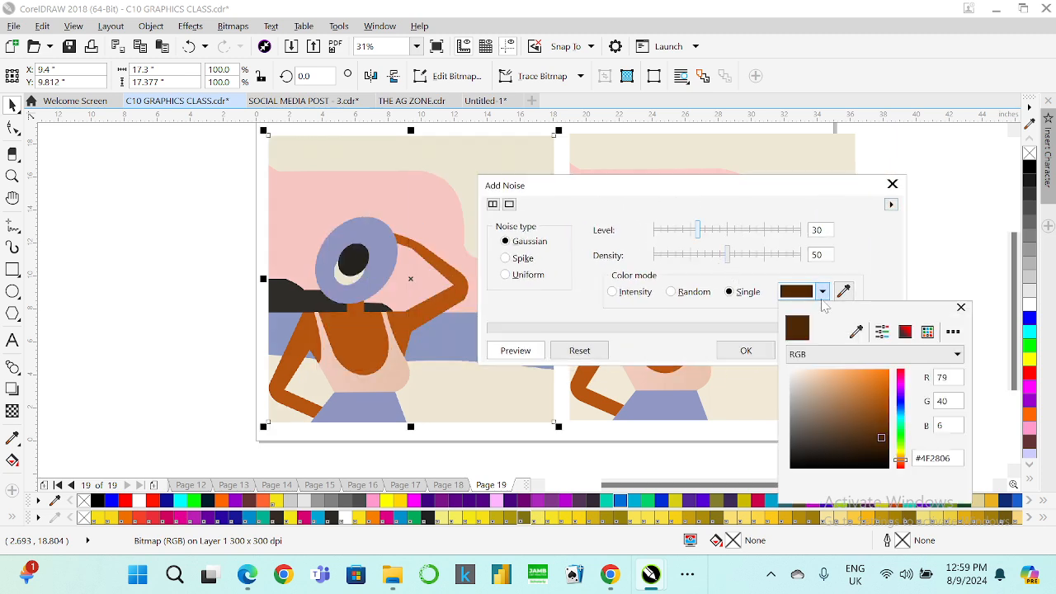
{"action": "left_click", "coordinate": [856, 331]}
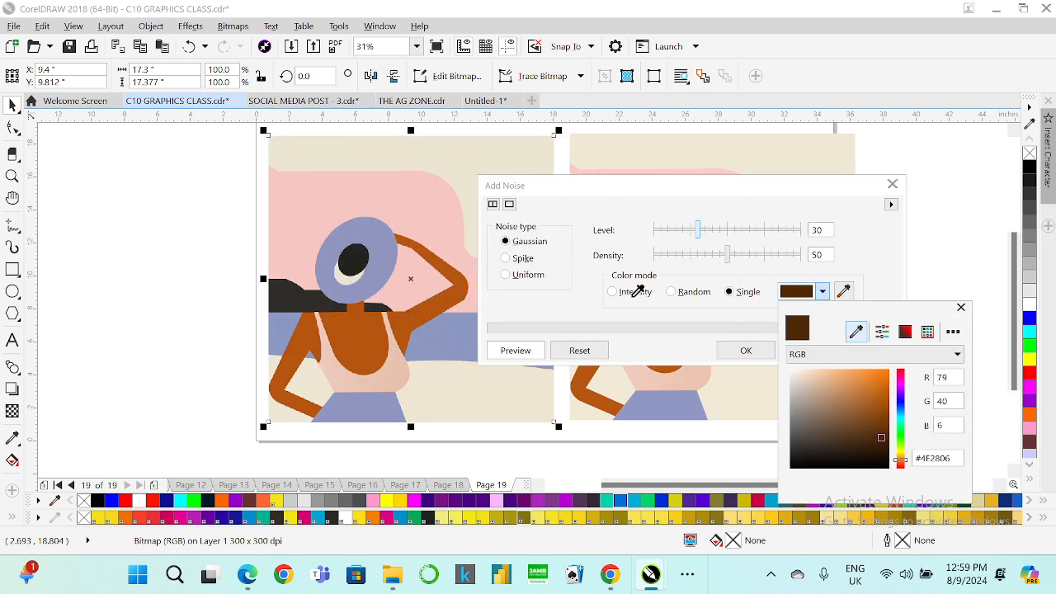
{"action": "left_click", "coordinate": [399, 376]}
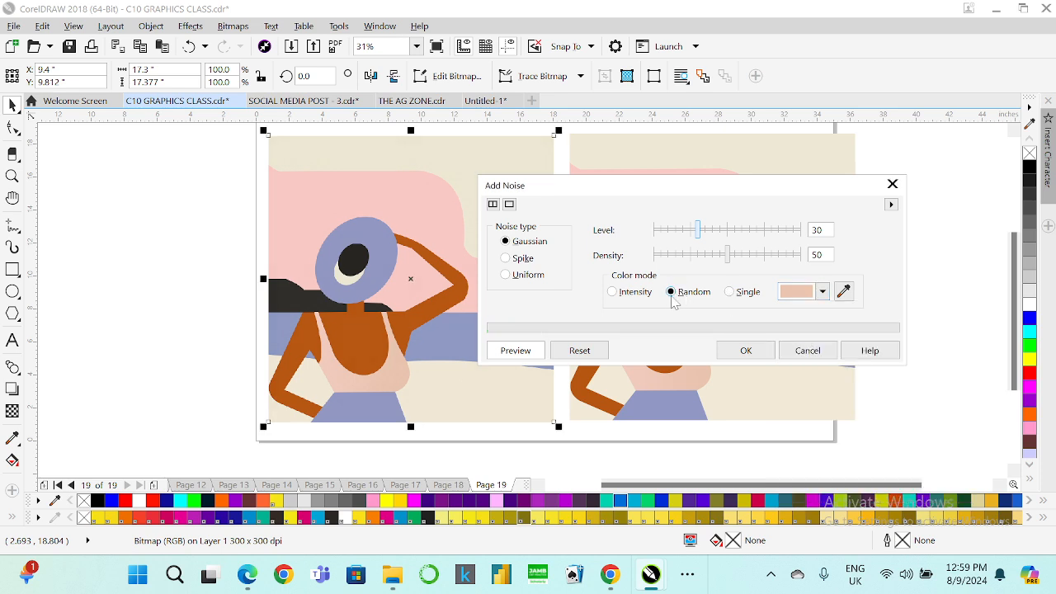
{"action": "left_click", "coordinate": [744, 352]}
{"action": "left_click", "coordinate": [744, 352]}
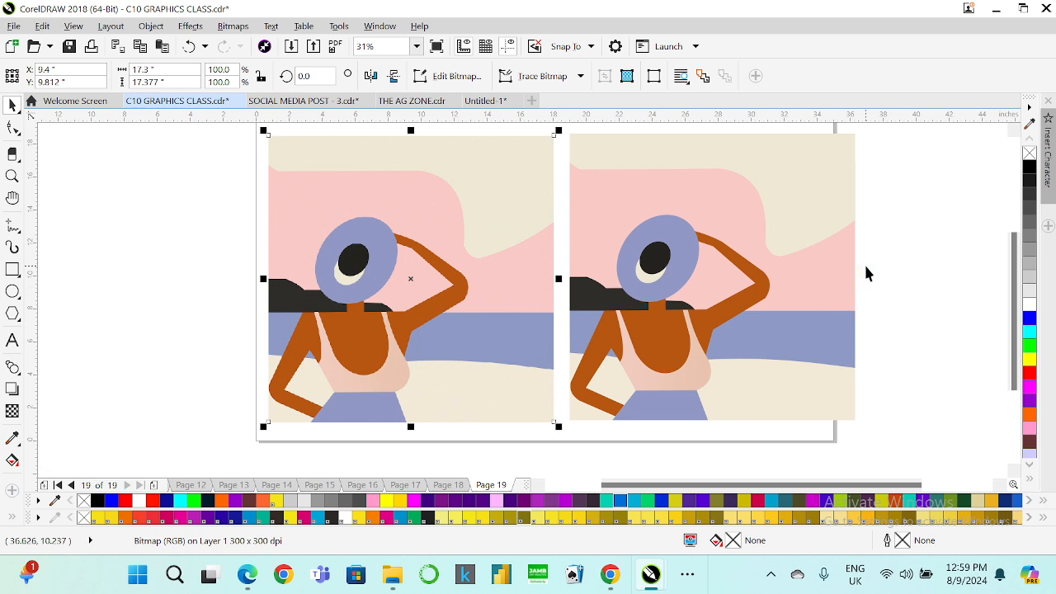
- Transfer the vector group of the beach illustration to page 18 and keep the bitmap near the middle of page 19
{"action": "left_click", "coordinate": [867, 272]}
{"action": "left_click", "coordinate": [630, 267]}
{"action": "scroll", "coordinate": [630, 262], "scroll_direction": "down", "scroll_amount": 2}
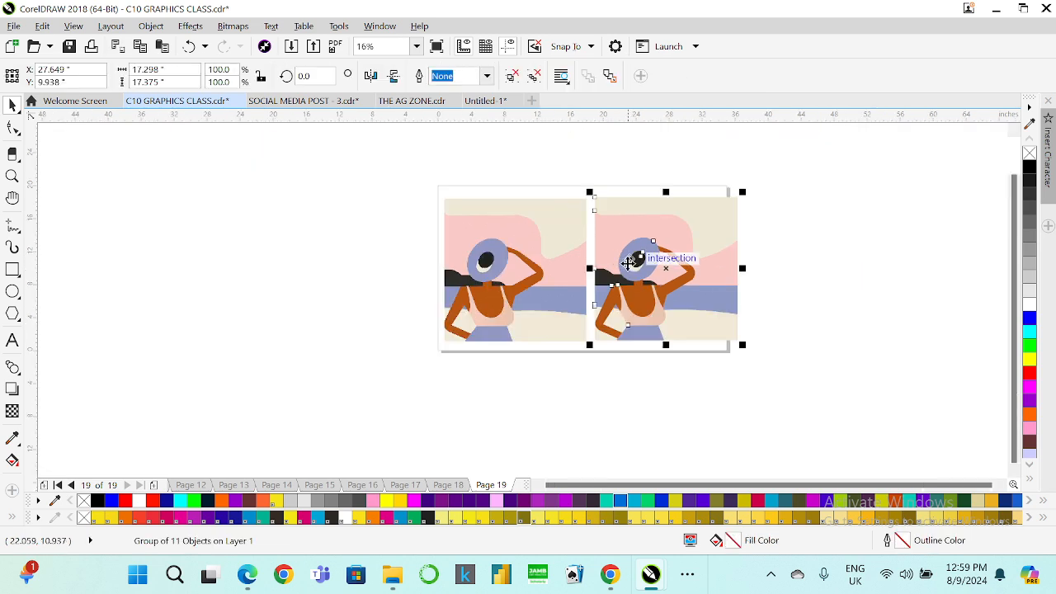
{"action": "left_click_drag", "start_coordinate": [630, 263], "coordinate": [759, 261]}
{"action": "left_click", "coordinate": [556, 267]}
{"action": "left_click_drag", "start_coordinate": [528, 276], "coordinate": [587, 279]}
{"action": "left_click_drag", "start_coordinate": [784, 281], "coordinate": [533, 277]}
{"action": "key", "text": "Page_Up"}
{"action": "left_click", "coordinate": [760, 248]}
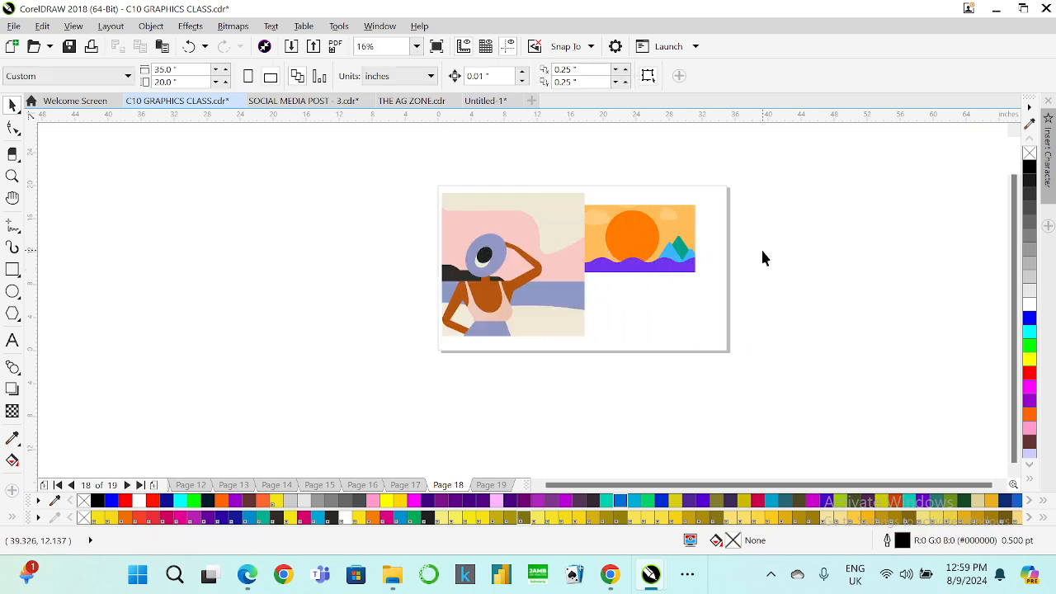
- Enlarge the bitmap on page 19 to about 19.79 × 19.88 inches so it fills the page height
{"action": "key", "text": "Page_Down"}
{"action": "left_click", "coordinate": [613, 243]}
{"action": "left_click_drag", "start_coordinate": [657, 191], "coordinate": [665, 182]}
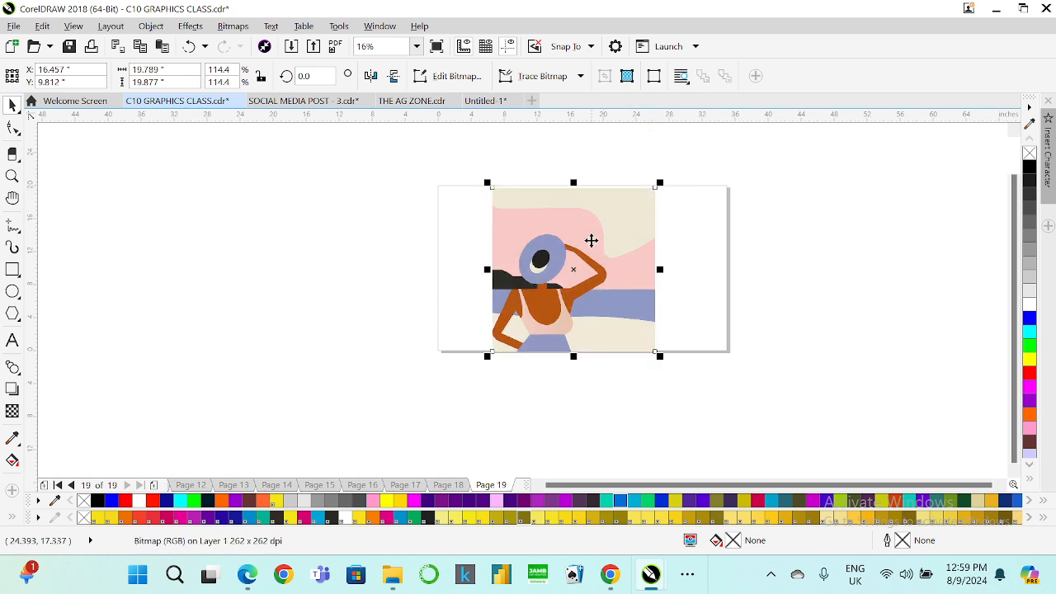
{"action": "scroll", "coordinate": [587, 266], "scroll_direction": "up", "scroll_amount": 2}
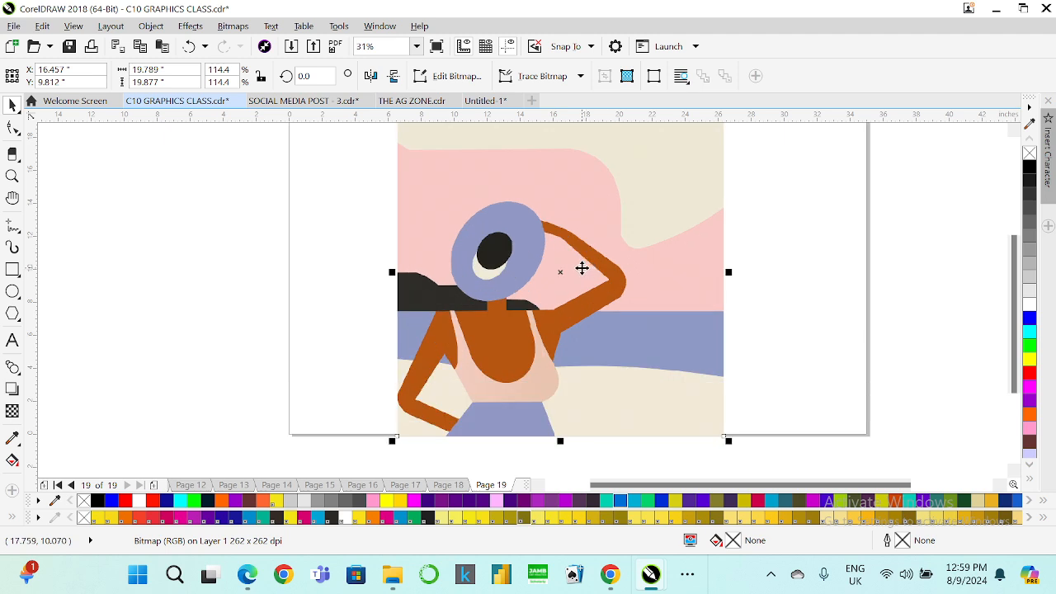
- Start exporting page 19 and choose the C10 DSEP GRAPHICS DESIGN folder in Documents as the destination
{"action": "left_click", "coordinate": [314, 48]}
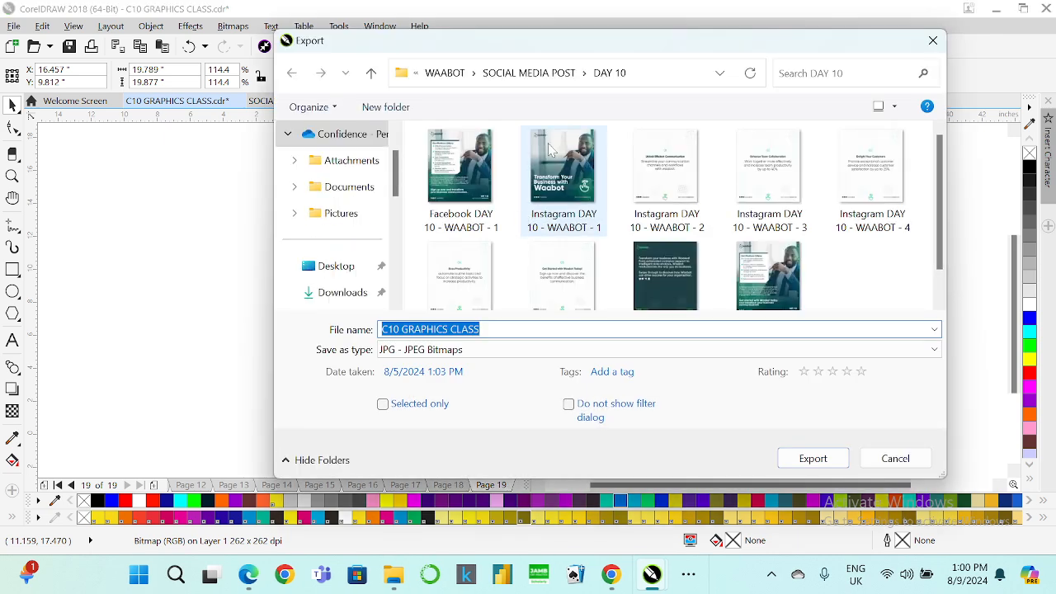
{"action": "scroll", "coordinate": [348, 194], "scroll_direction": "up", "scroll_amount": 1}
{"action": "scroll", "coordinate": [330, 206], "scroll_direction": "down", "scroll_amount": 5}
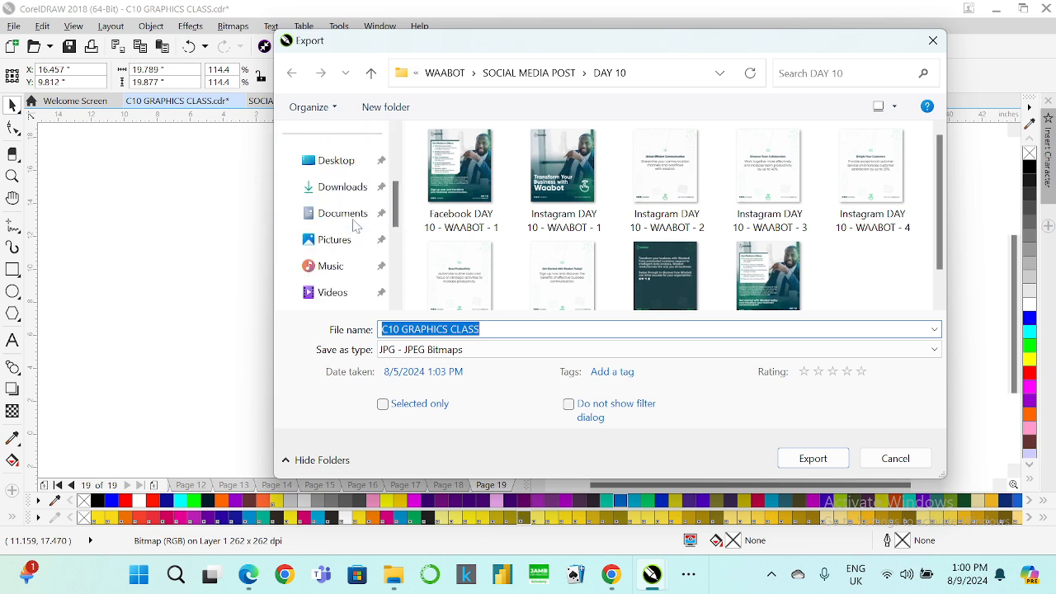
{"action": "left_click", "coordinate": [345, 140]}
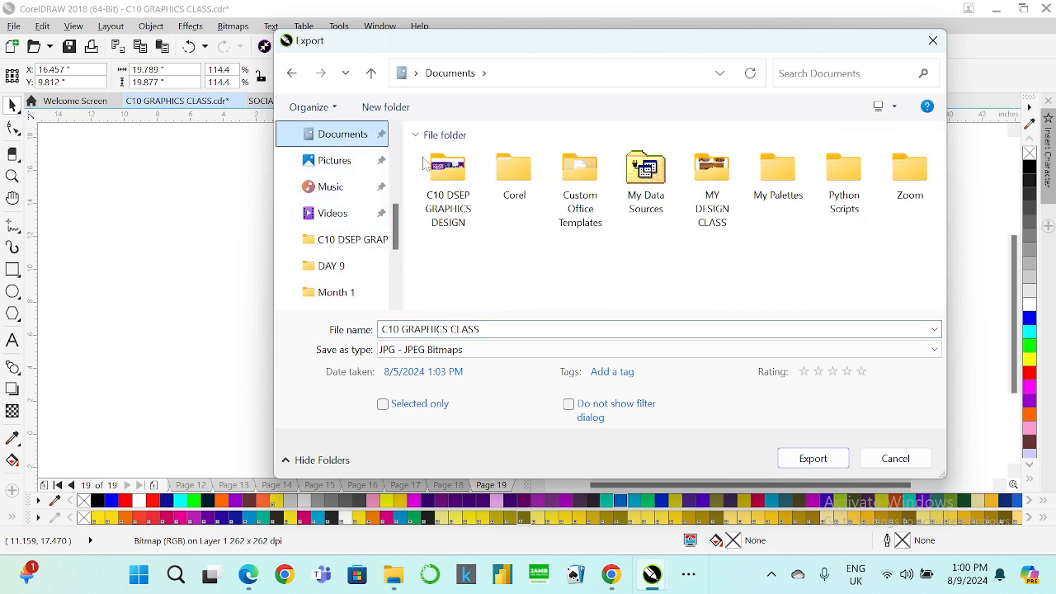
{"action": "double_click", "coordinate": [448, 177]}
{"action": "scroll", "coordinate": [645, 246], "scroll_direction": "down", "scroll_amount": 1}
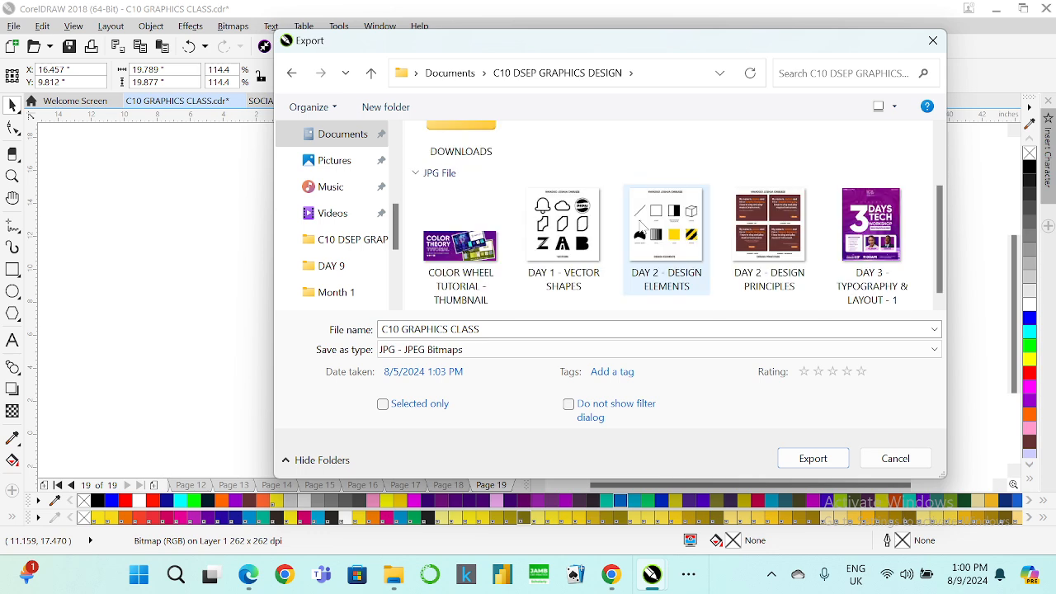
{"action": "scroll", "coordinate": [624, 220], "scroll_direction": "down", "scroll_amount": 2}
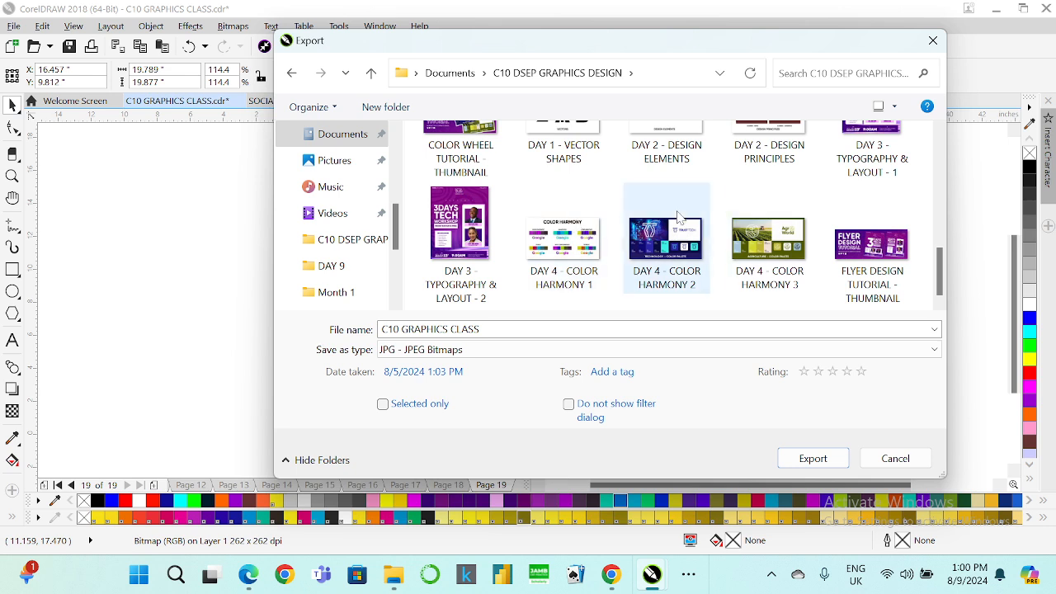
- Name the export DAY 4 - VECTOR DESIGNS - 1 and save it as an RGB Color (24-bit) JPEG at 100% quality
{"action": "left_click", "coordinate": [568, 241]}
{"action": "double_click", "coordinate": [507, 330]}
{"action": "left_click_drag", "start_coordinate": [506, 329], "coordinate": [419, 329]}
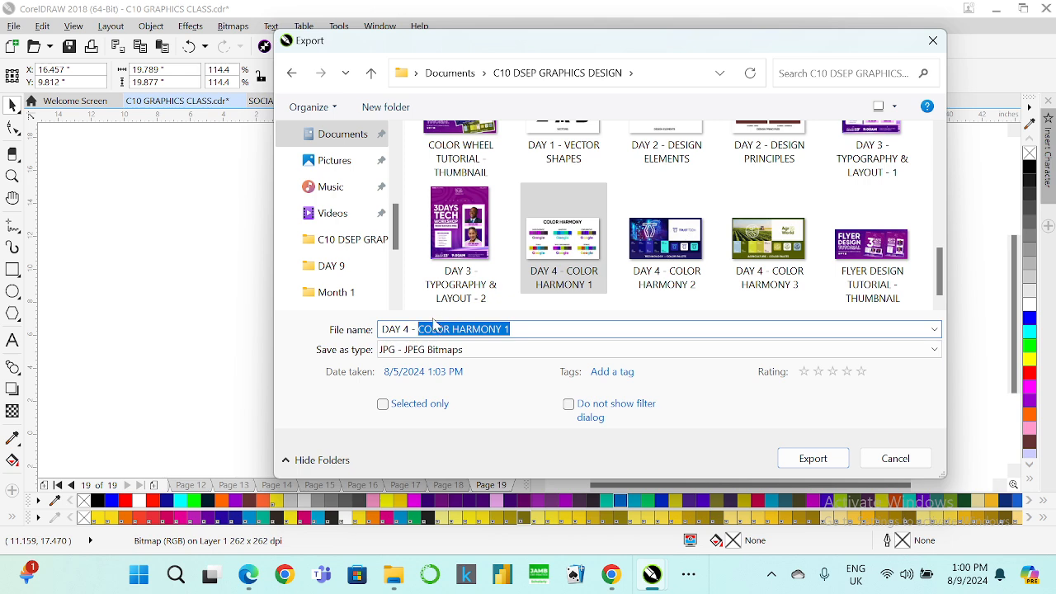
{"action": "type", "text": "ve"}
{"action": "key", "text": "BackSpace"}
{"action": "key", "text": "BackSpace"}
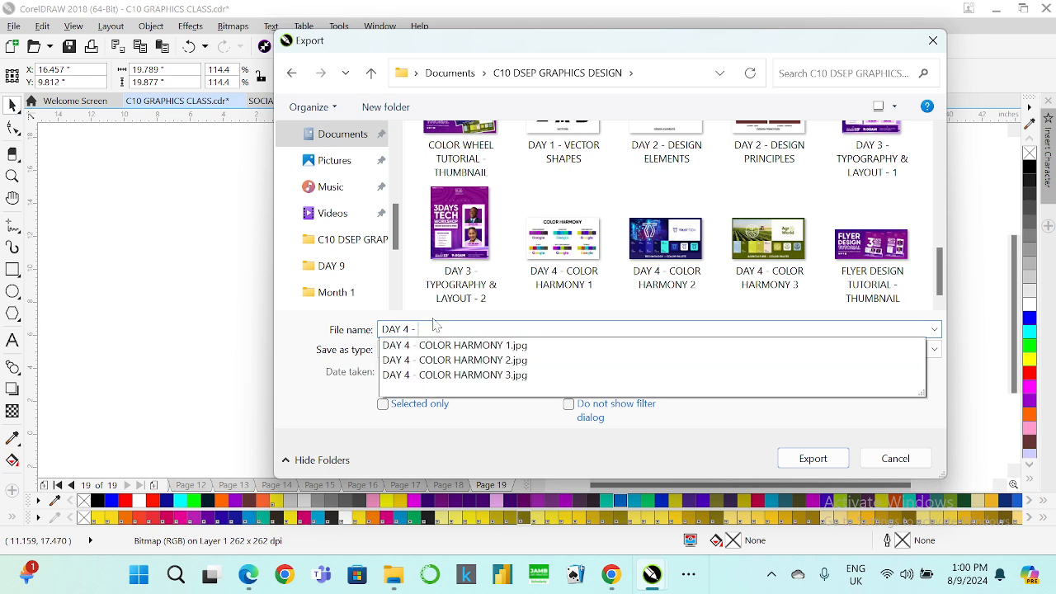
{"action": "type", "text": "C"}
{"action": "key", "text": "BackSpace"}
{"action": "type", "text": "VECTOR DESIGNS - 1"}
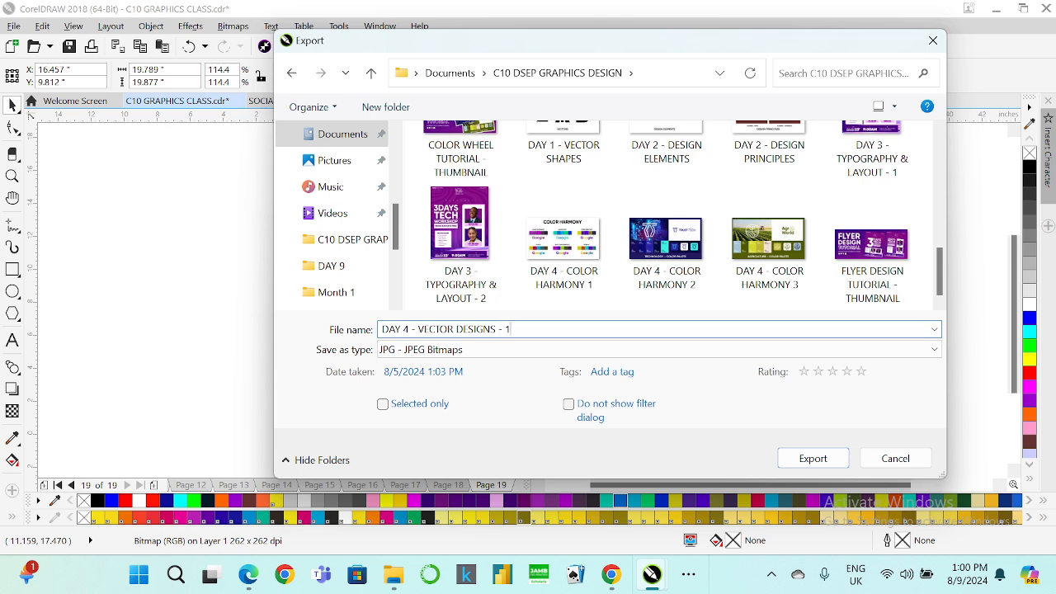
{"action": "key", "text": "Return"}
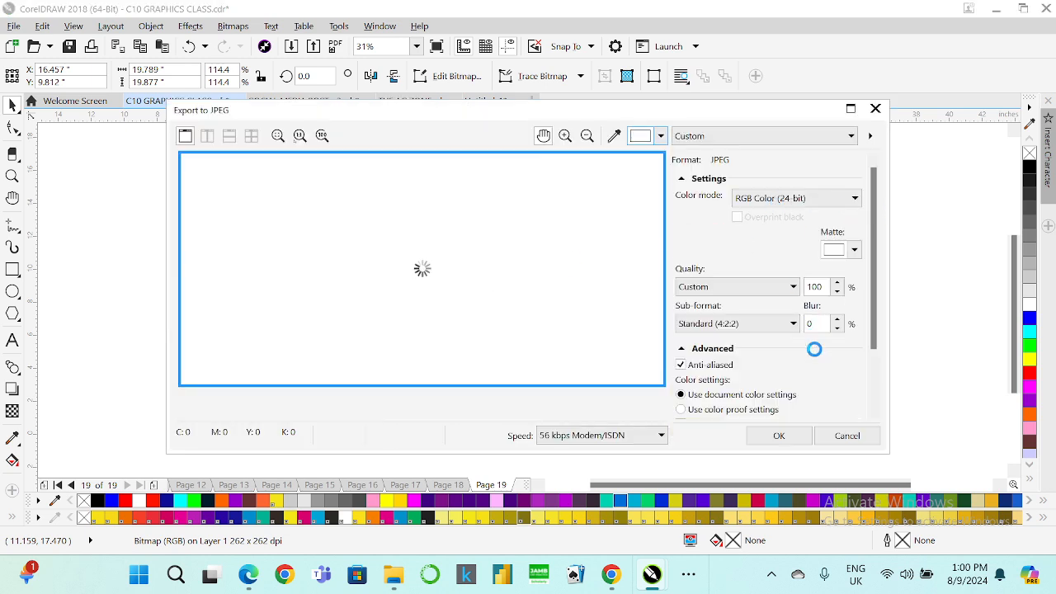
{"action": "left_click", "coordinate": [794, 443]}
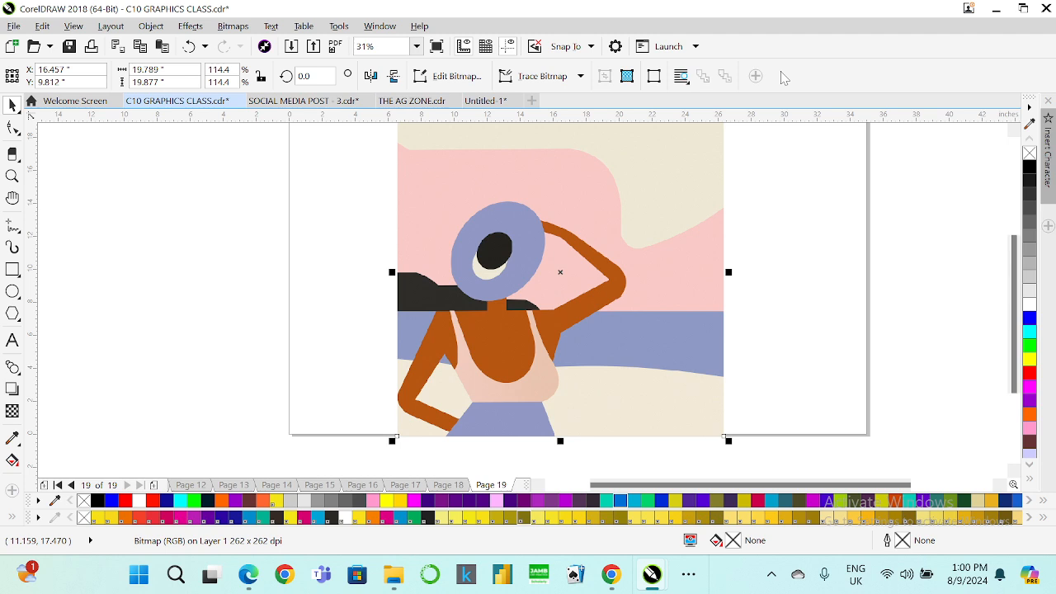
- Delete the beach illustration bitmap from page 19
{"action": "left_click", "coordinate": [776, 262]}
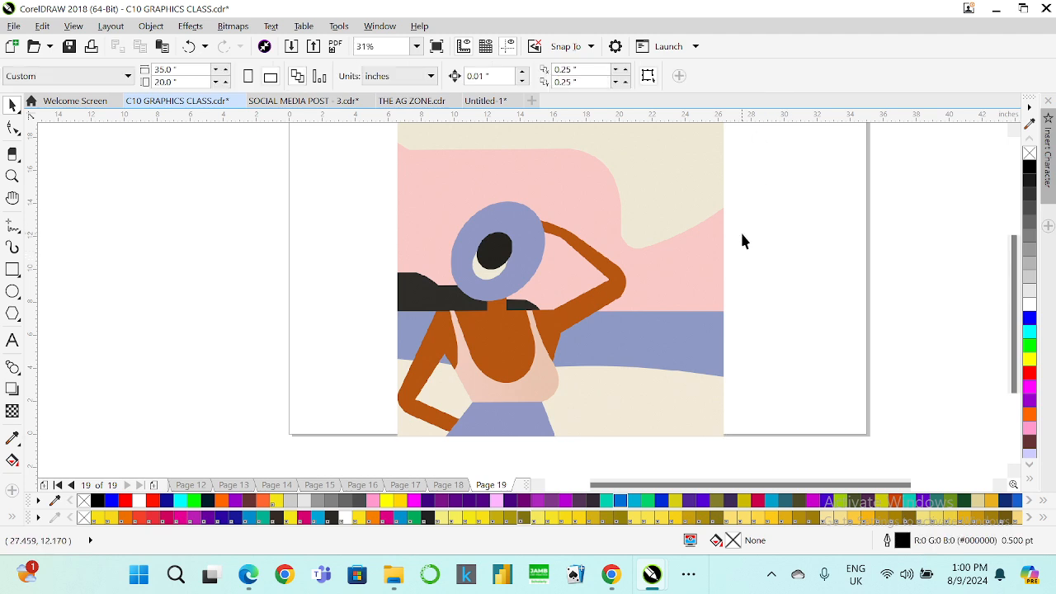
{"action": "left_click", "coordinate": [669, 236]}
{"action": "key", "text": "Delete"}
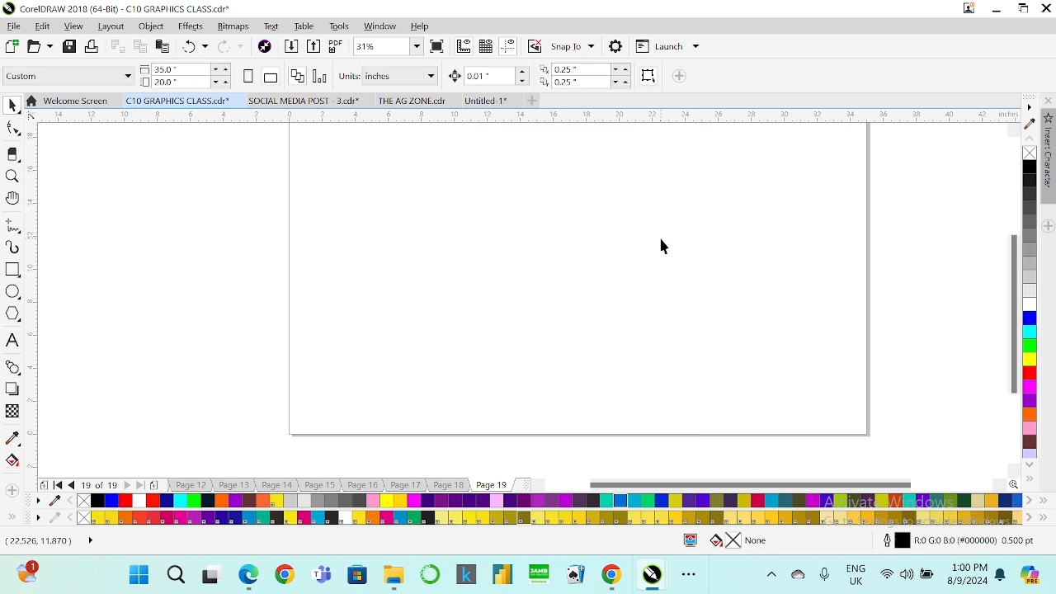
- On page 18, move the beach group aside and delete the sunset bitmap hidden behind it
{"action": "key", "text": "Page_Up"}
{"action": "left_click", "coordinate": [664, 241]}
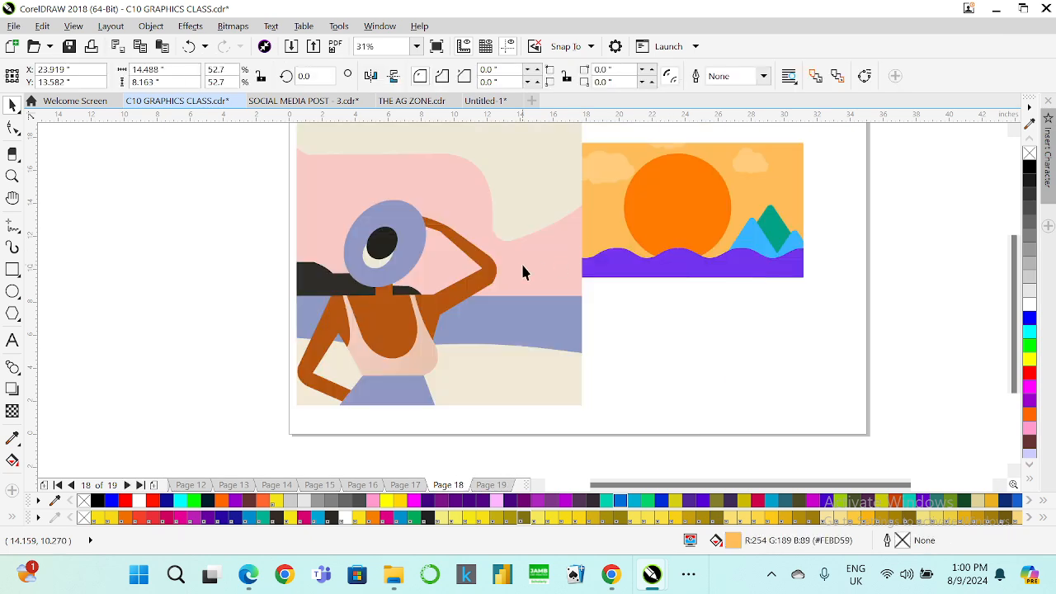
{"action": "left_click", "coordinate": [521, 262]}
{"action": "left_click_drag", "start_coordinate": [490, 264], "coordinate": [669, 301]}
{"action": "left_click", "coordinate": [407, 222]}
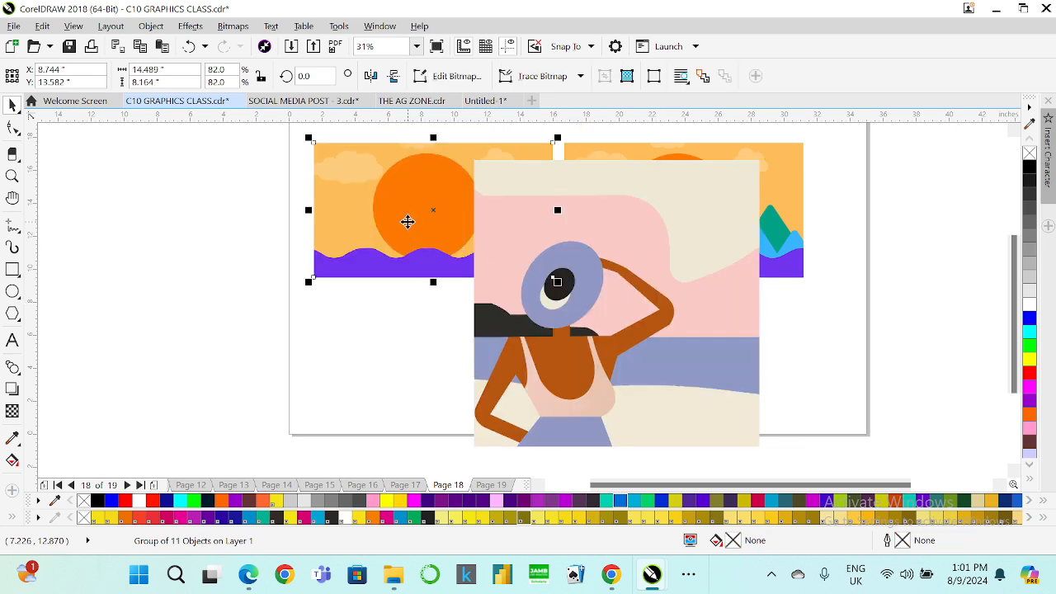
{"action": "key", "text": "Delete"}
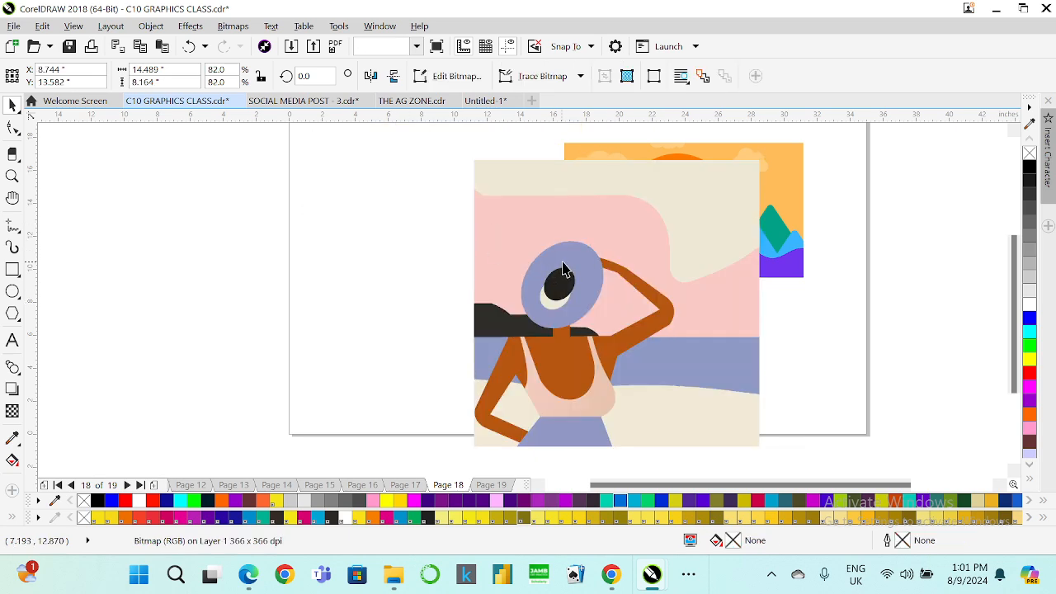
- Scale the beach group to about 13.05 × 13.11 inches, place it left of the sunset artwork and align their top edges
{"action": "left_click_drag", "start_coordinate": [581, 271], "coordinate": [432, 236]}
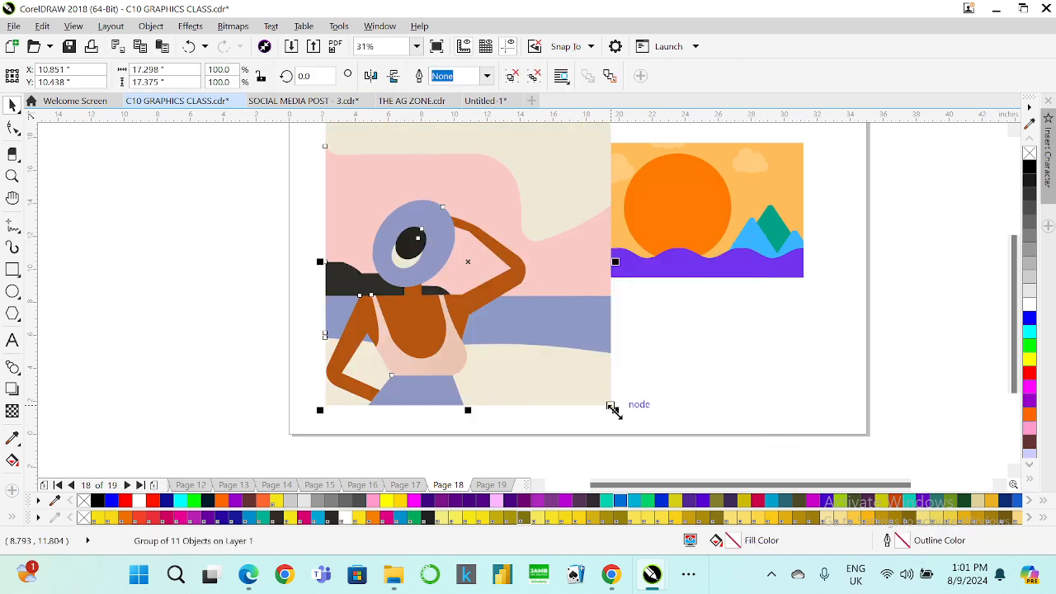
{"action": "left_click_drag", "start_coordinate": [615, 409], "coordinate": [542, 334]}
{"action": "left_click_drag", "start_coordinate": [495, 260], "coordinate": [510, 301]}
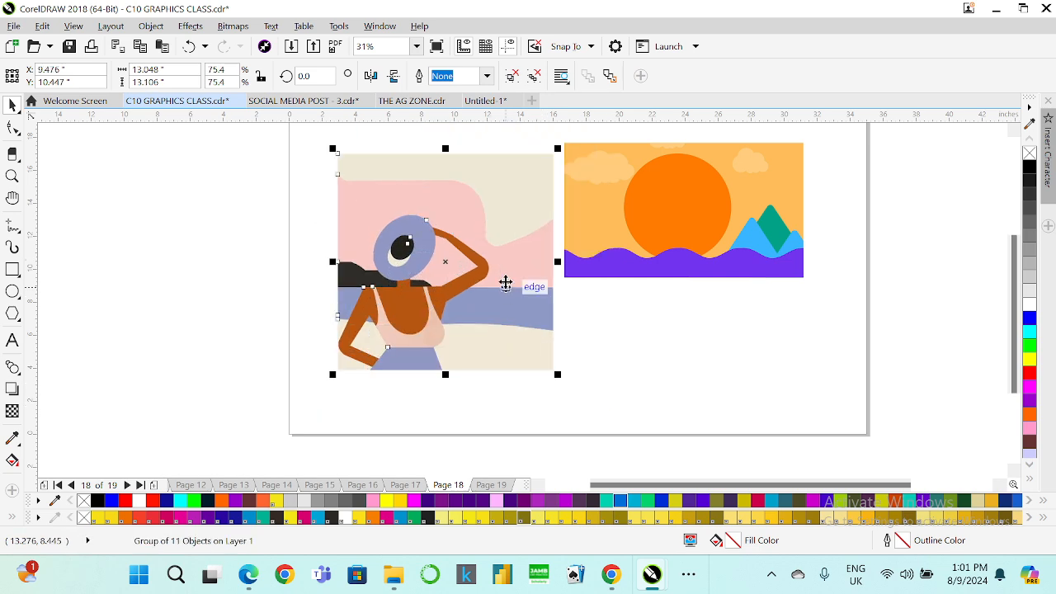
{"action": "key", "text": "t"}
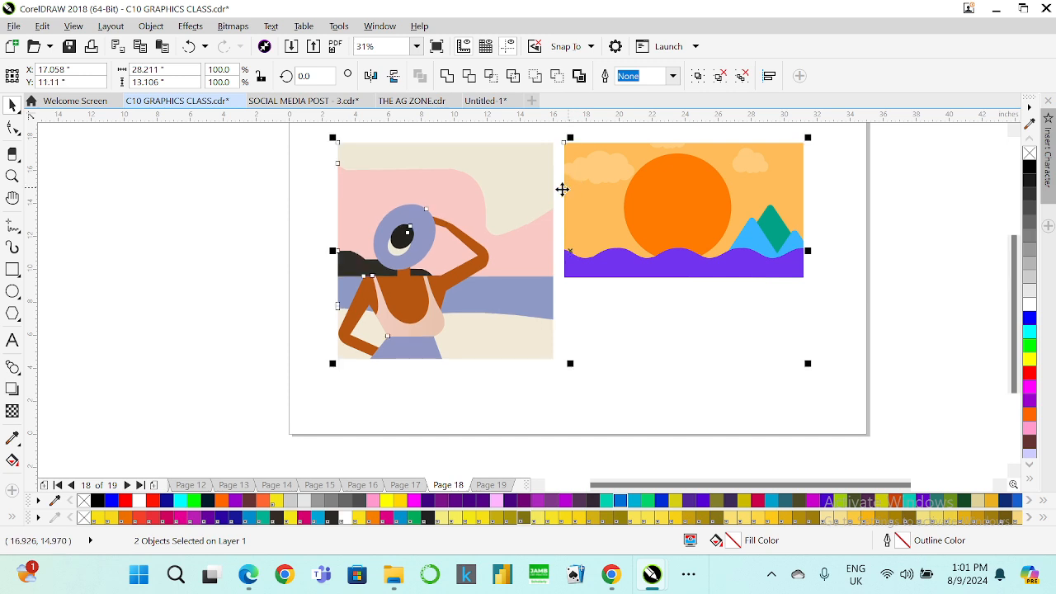
- Enlarge the sunset artwork to about 22.92 × 12.91 inches, butt it against the beach group and scale both together to 78%
{"action": "left_click", "coordinate": [417, 46]}
{"action": "left_click", "coordinate": [384, 71]}
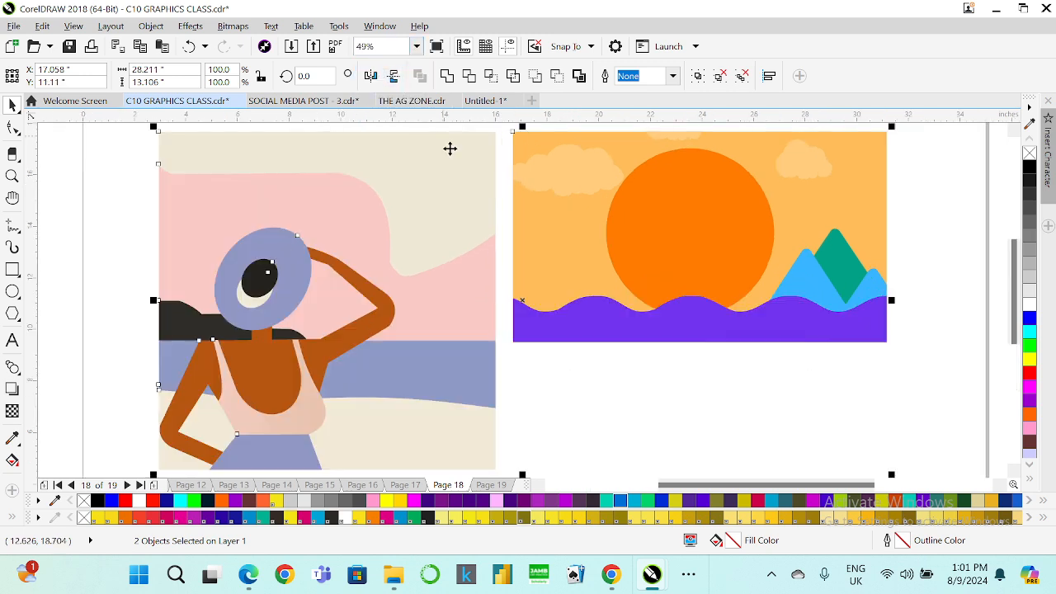
{"action": "scroll", "coordinate": [429, 179], "scroll_direction": "down", "scroll_amount": 1}
{"action": "left_click", "coordinate": [694, 199]}
{"action": "left_click", "coordinate": [640, 204]}
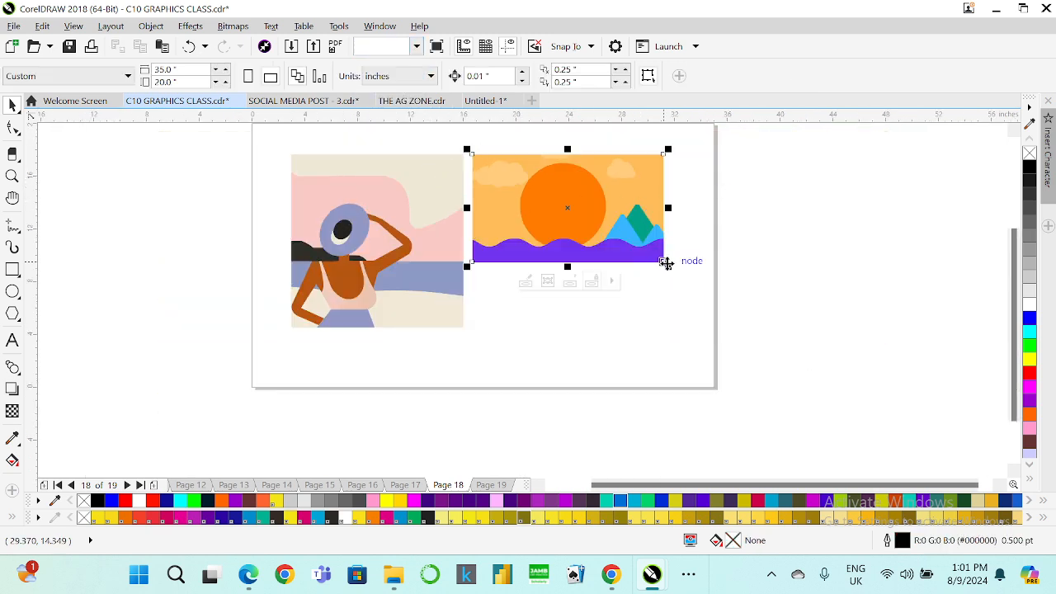
{"action": "left_click_drag", "start_coordinate": [666, 264], "coordinate": [785, 333]}
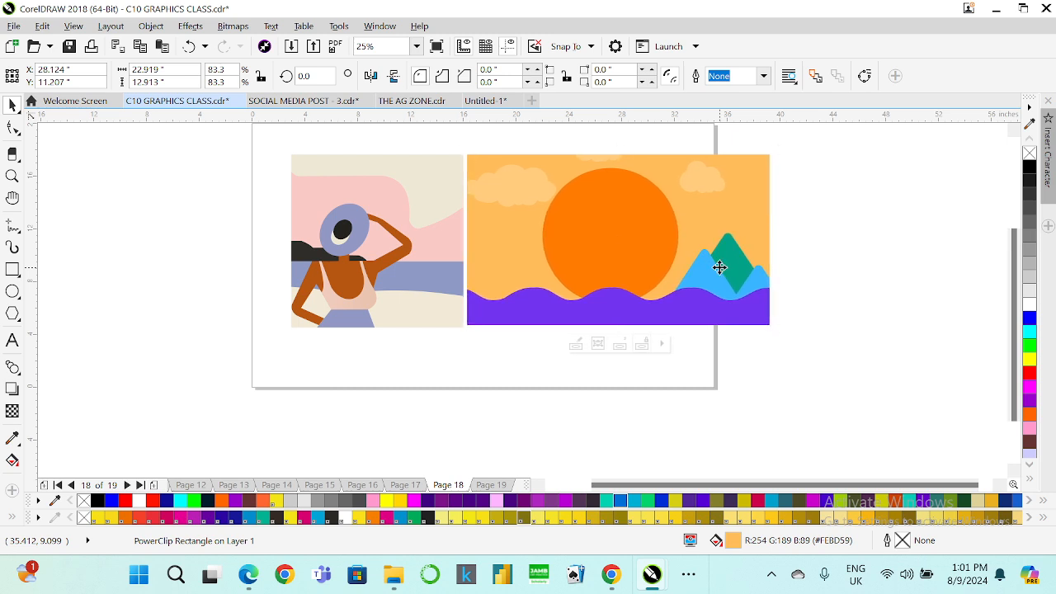
{"action": "key", "text": "ctrl+a"}
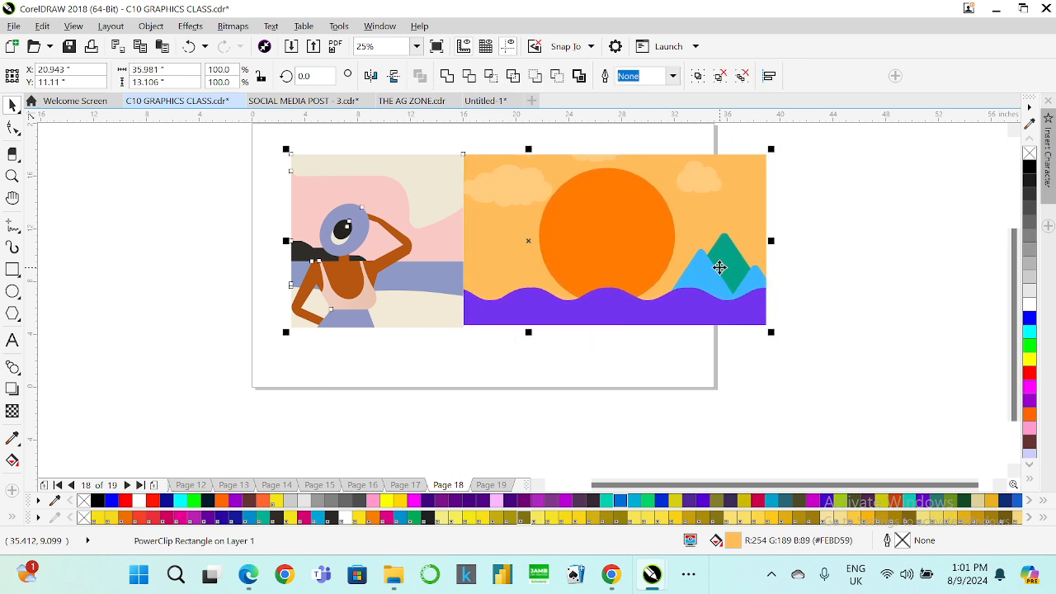
{"action": "left_click_drag", "start_coordinate": [771, 332], "coordinate": [658, 287]}
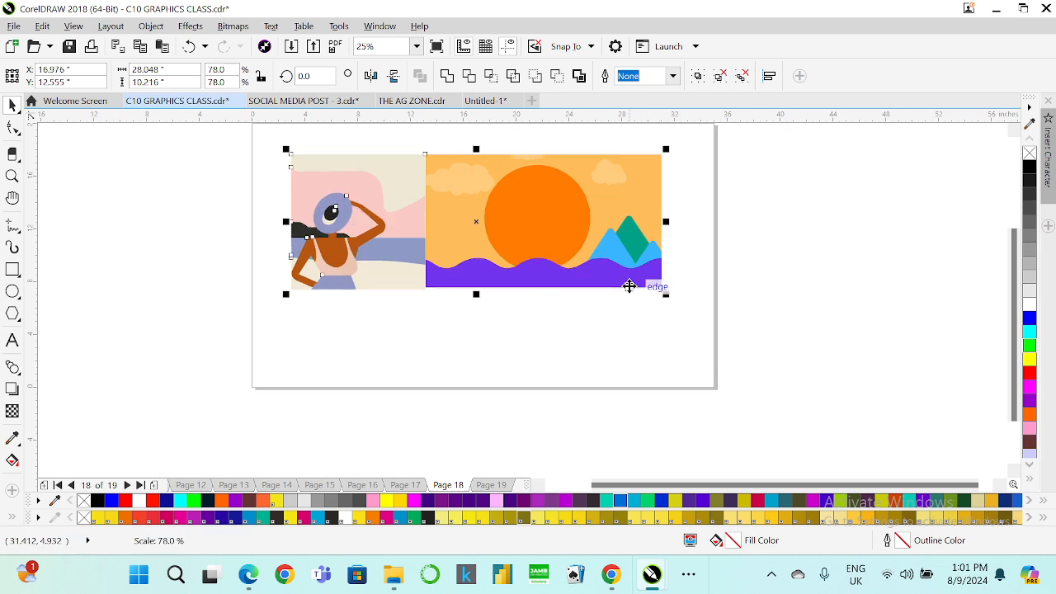
- Paste the sunset bitmap onto page 19 and enlarge it to about 31.35 × 17.66 inches
{"action": "key", "text": "Delete"}
{"action": "key", "text": "Page_Down"}
{"action": "key", "text": "ctrl+v"}
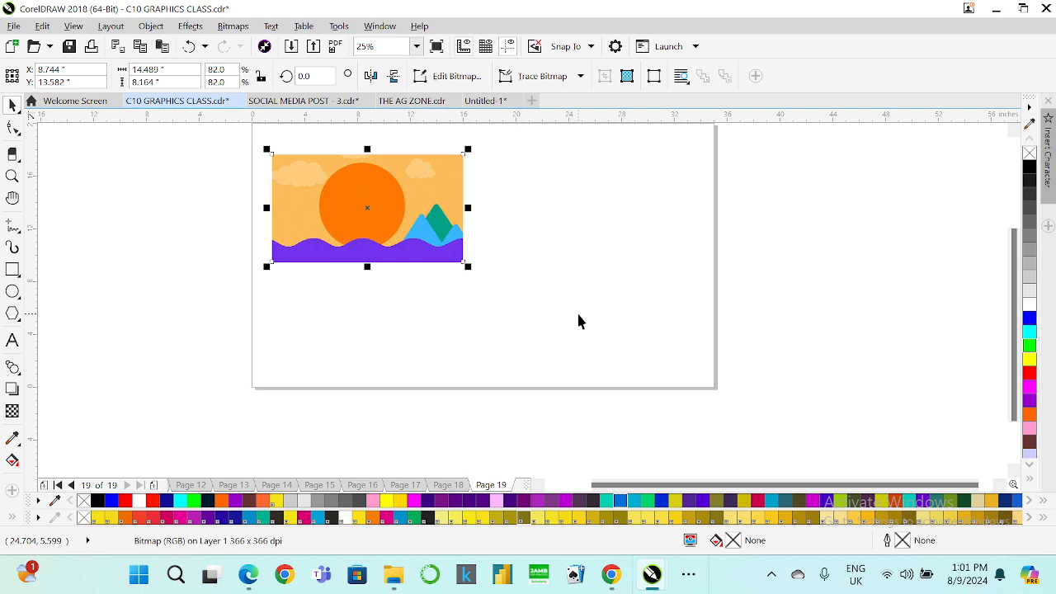
{"action": "left_click_drag", "start_coordinate": [469, 267], "coordinate": [556, 290]}
- Export the page 19 sunset artwork to the C10 DSEP GRAPHICS DESIGN folder as a JPEG named "DAY 4 - VECTOR DESIGNS - 2"
{"action": "left_click", "coordinate": [417, 46]}
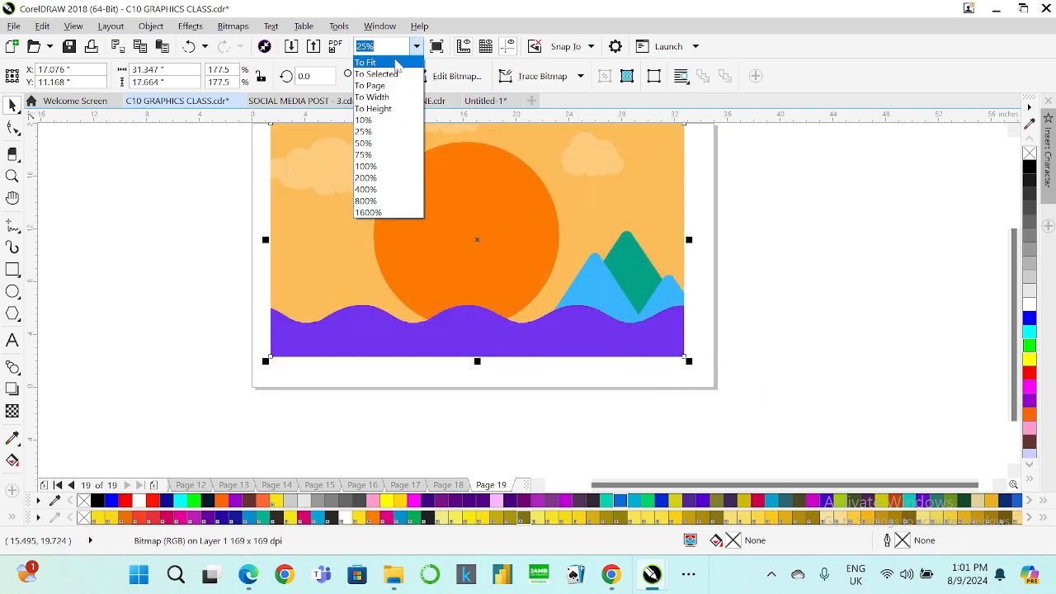
{"action": "left_click", "coordinate": [405, 78]}
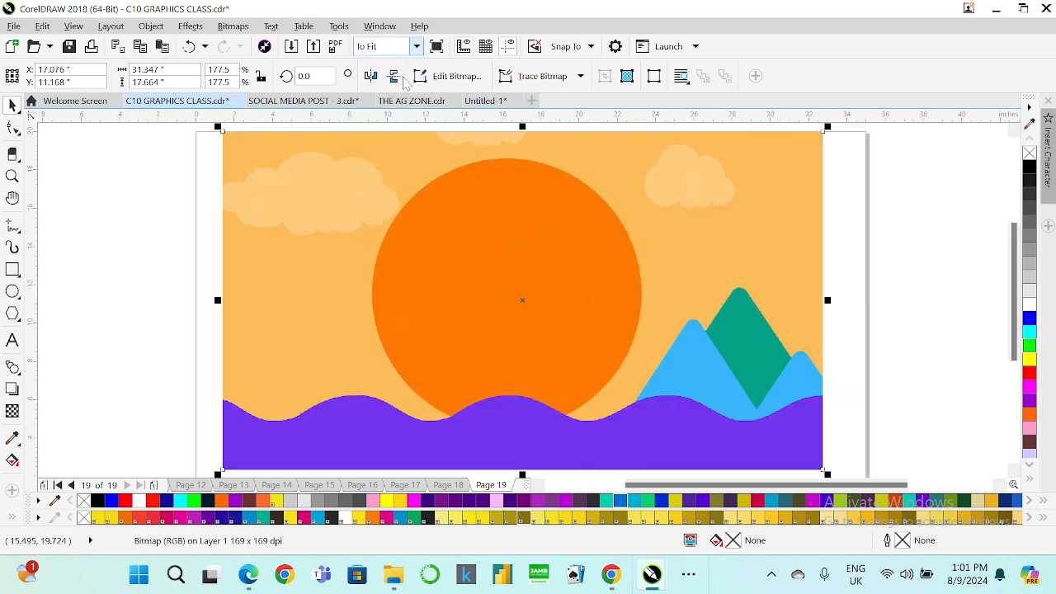
{"action": "left_click", "coordinate": [315, 48]}
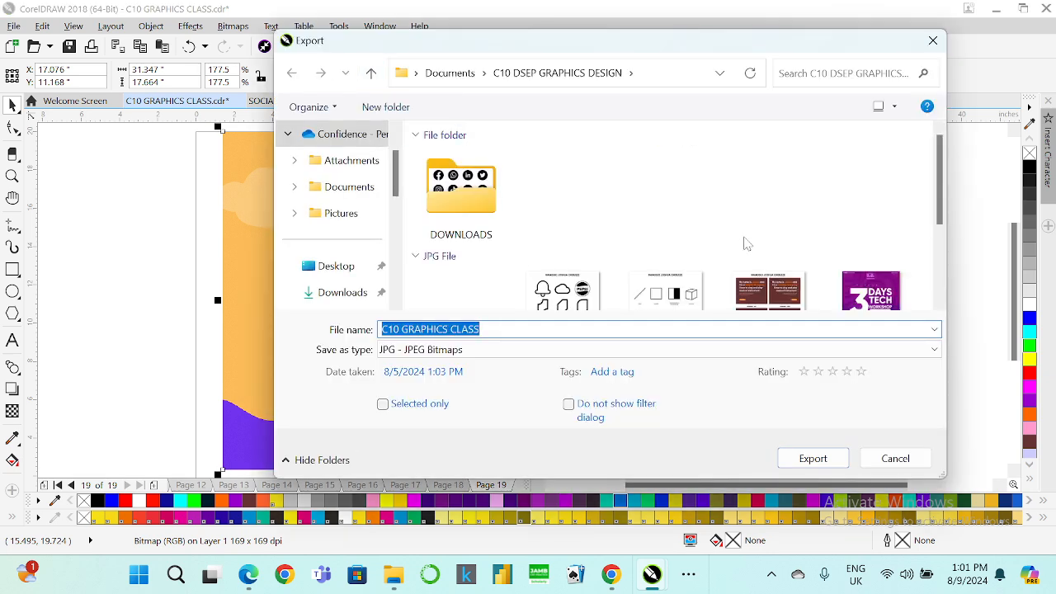
{"action": "scroll", "coordinate": [745, 243], "scroll_direction": "down", "scroll_amount": 10}
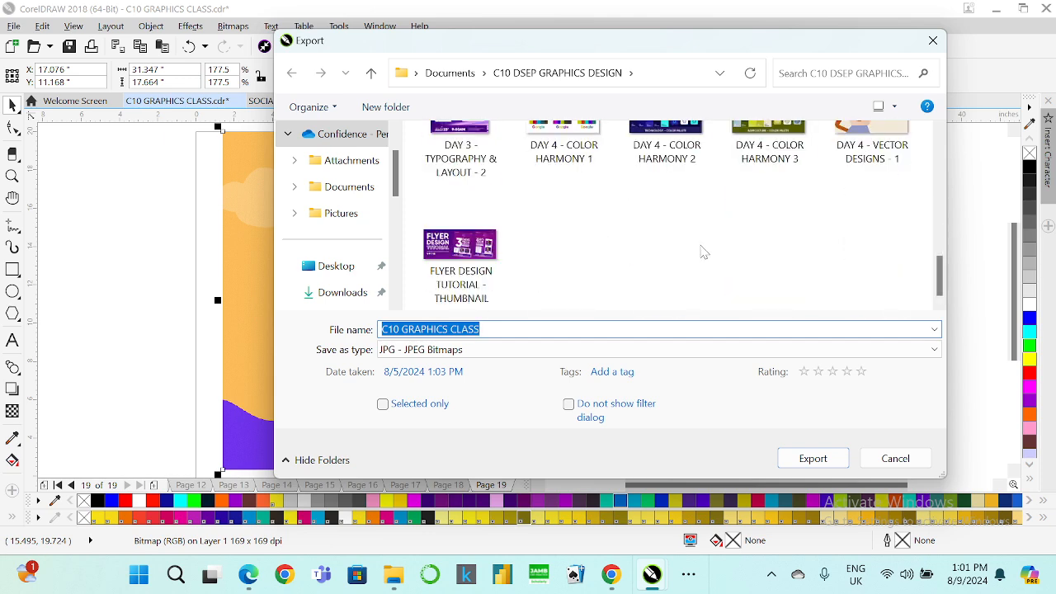
{"action": "scroll", "coordinate": [704, 252], "scroll_direction": "up", "scroll_amount": 1}
{"action": "left_click", "coordinate": [862, 188]}
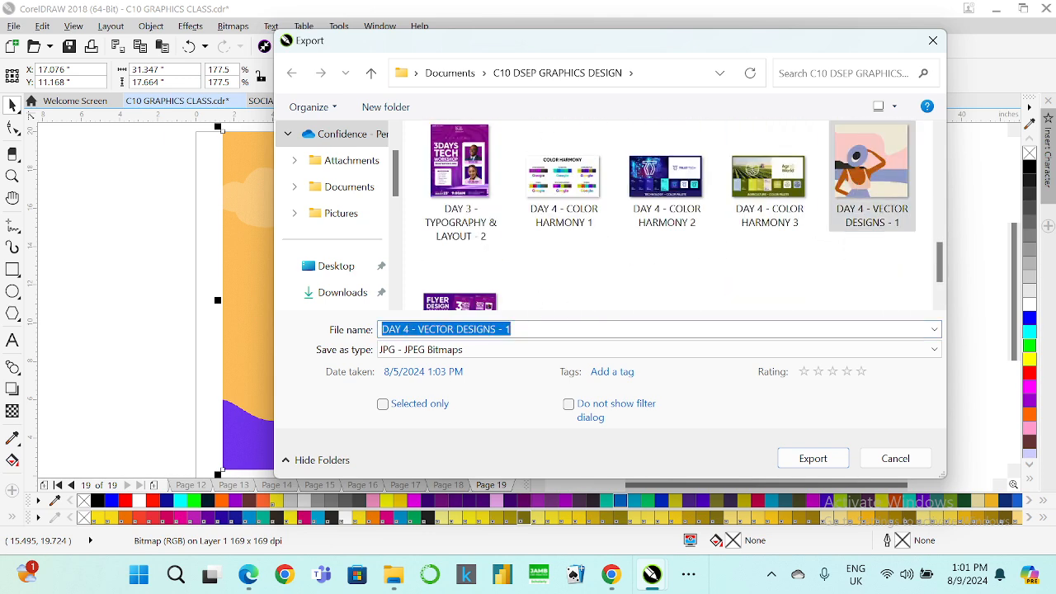
{"action": "key", "text": "End"}
{"action": "key", "text": "BackSpace"}
{"action": "type", "text": "2"}
{"action": "key", "text": "Return"}
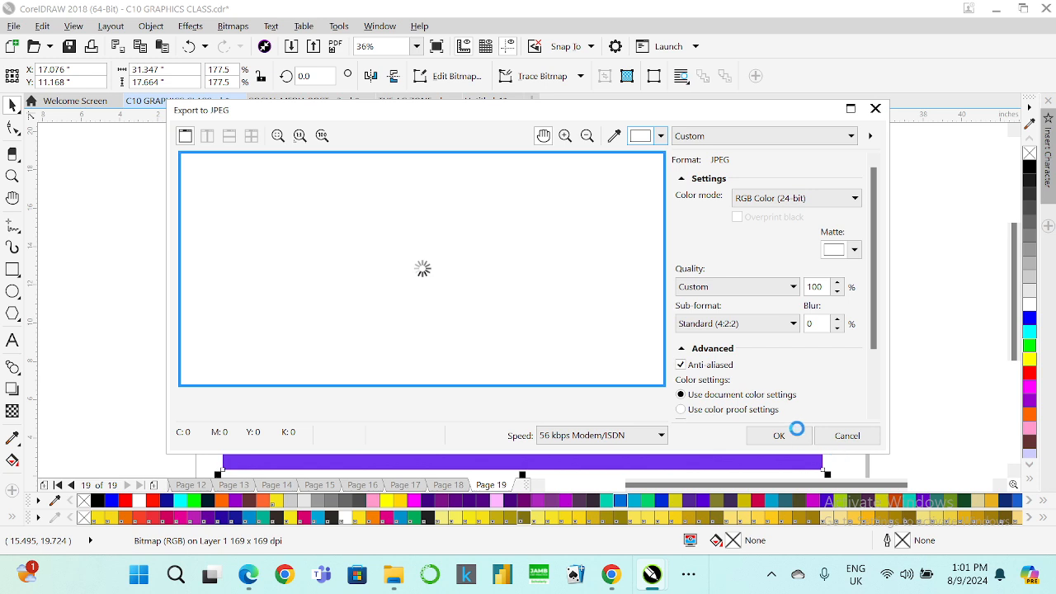
{"action": "left_click", "coordinate": [779, 435]}
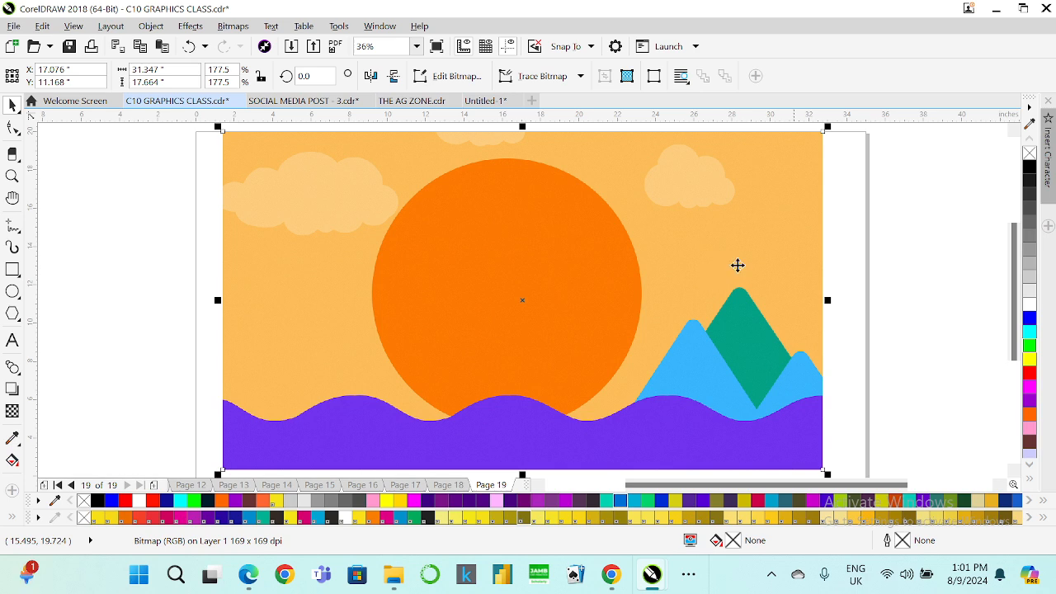
- Switch to Chrome, open the WhatsApp Web page, acknowledge its storage-space warning and reveal the other running apps
{"action": "mouse_move", "coordinate": [611, 575]}
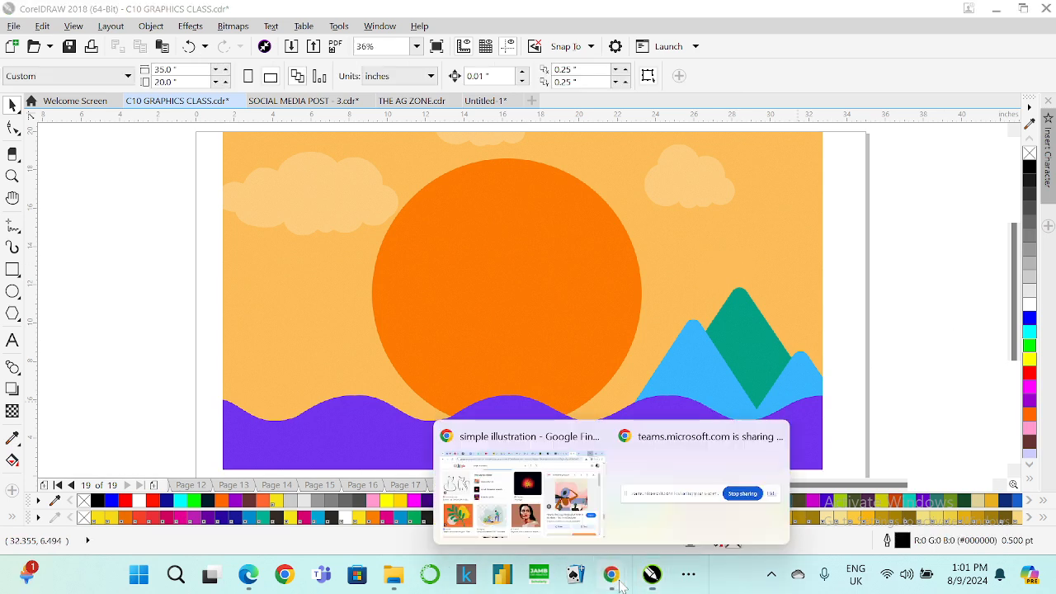
{"action": "left_click", "coordinate": [528, 475]}
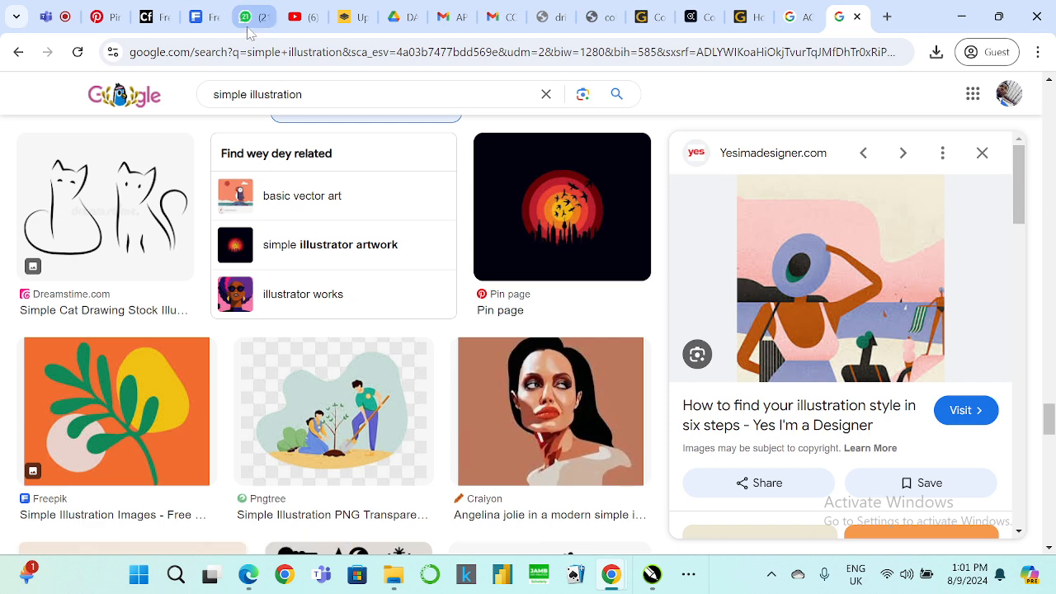
{"action": "left_click", "coordinate": [250, 18]}
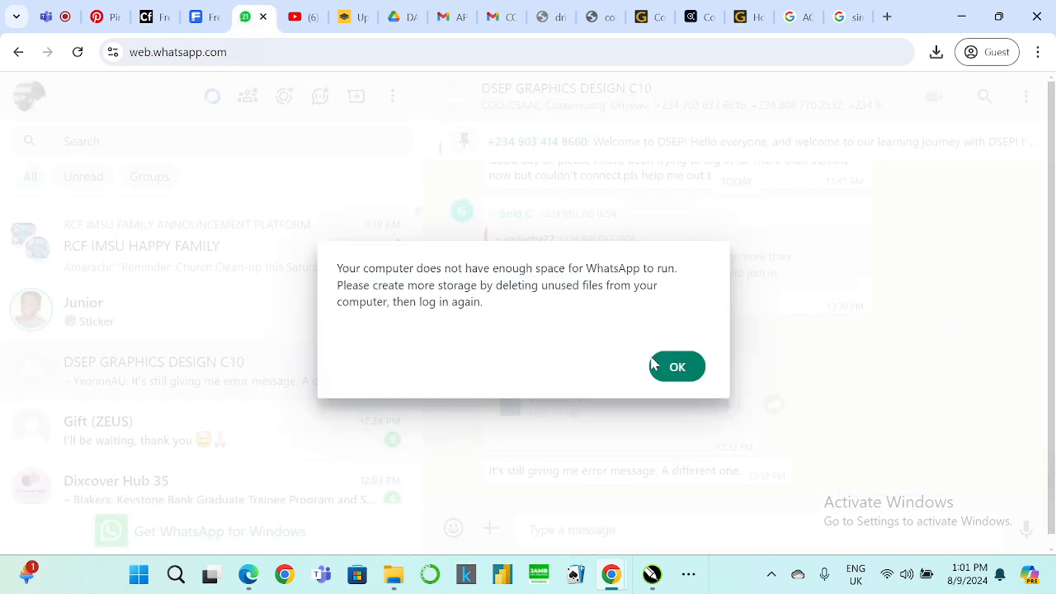
{"action": "left_click", "coordinate": [665, 372]}
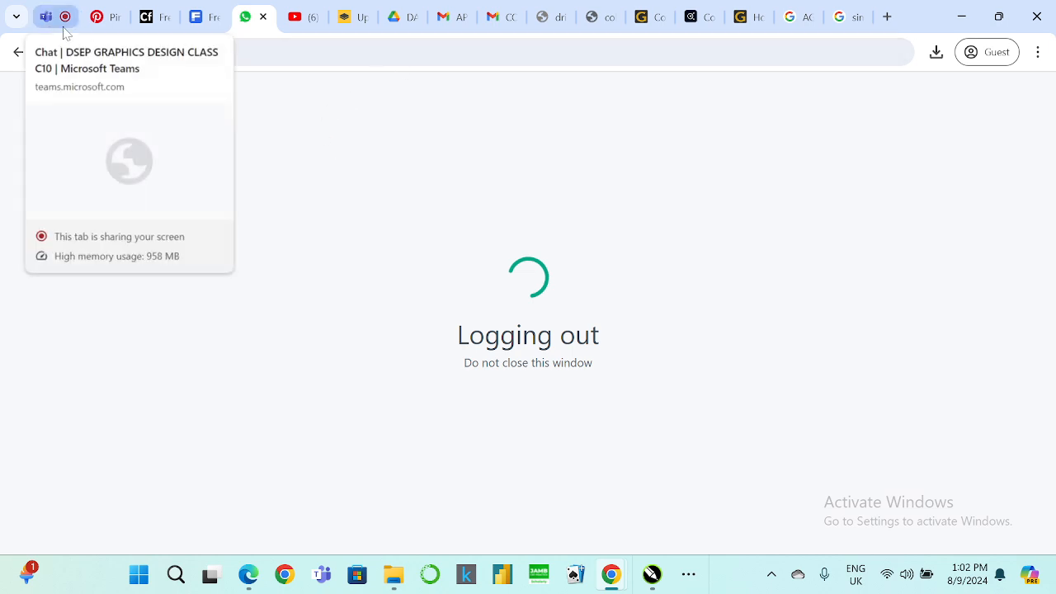
{"action": "left_click", "coordinate": [689, 575]}
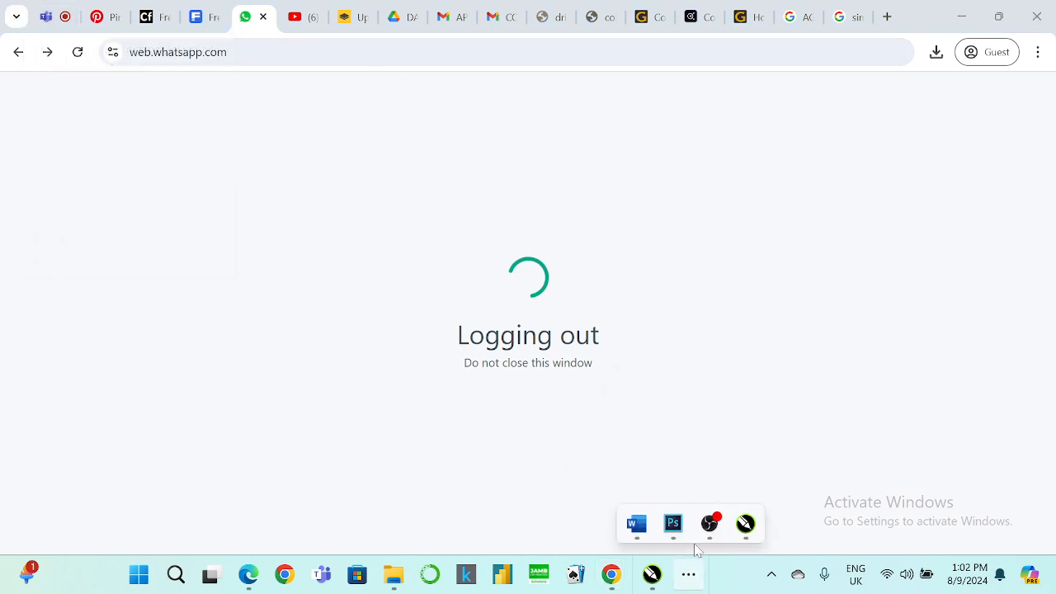